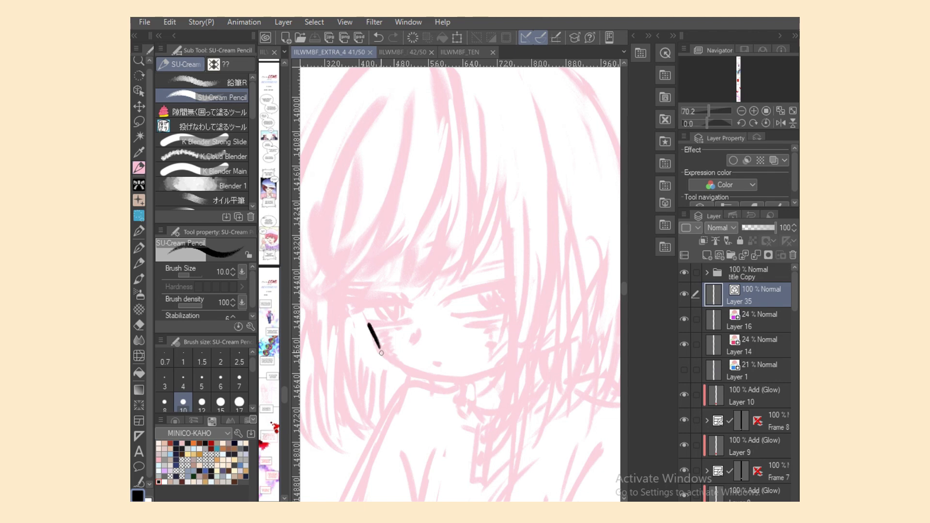
key(bracketleft)
key(ctrl+z)
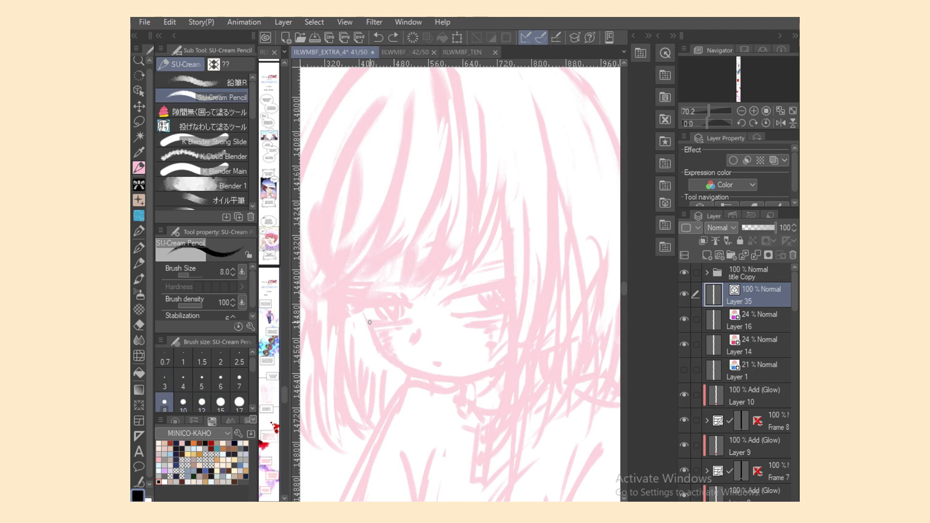
key(ctrl+z)
key(ctrl+z)
key(ctrl+z)
key(bracketright)
mouse_move(374, 333)
mouse_down()
mouse_move(383, 355)
mouse_move(416, 374)
mouse_up()
key(ctrl+z)
key(ctrl+z)
Ink the jawline, nose and mouth over the pink sketch with the SU-Cream Pencil at brush size 10.
mouse_move(369, 331)
mouse_down()
mouse_move(419, 375)
mouse_move(467, 382)
mouse_up()
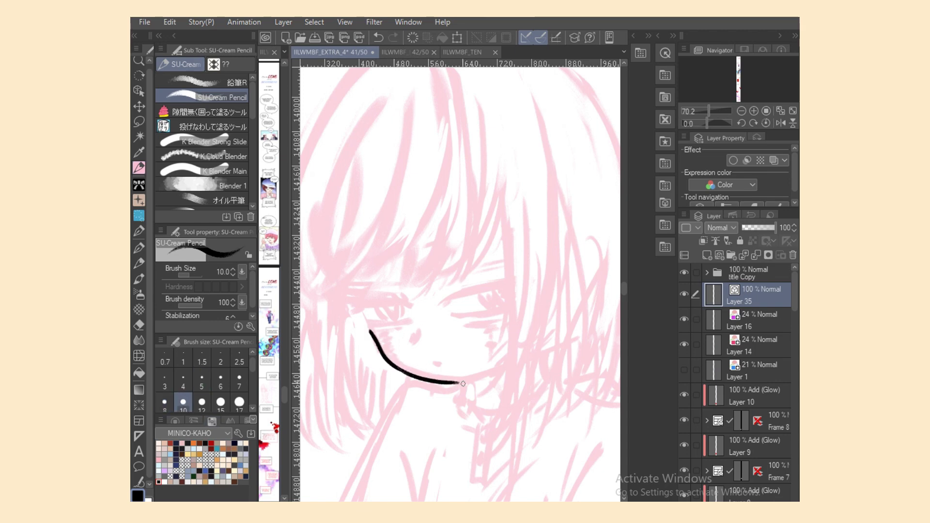
key(ctrl+z)
mouse_move(412, 375)
mouse_down()
mouse_move(474, 380)
mouse_move(499, 363)
mouse_up()
key(ctrl+z)
mouse_move(417, 334)
mouse_down()
mouse_move(412, 342)
mouse_move(441, 366)
mouse_up()
key(ctrl+z)
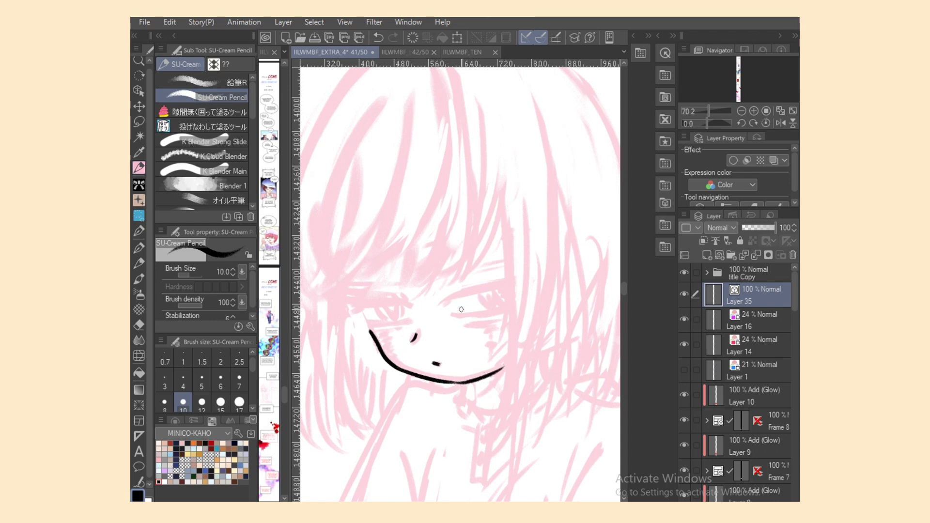
Ink the eye on the right of the face with a thick upper lid, lower lid, iris and short eyebrow.
drag(442, 304, 516, 282)
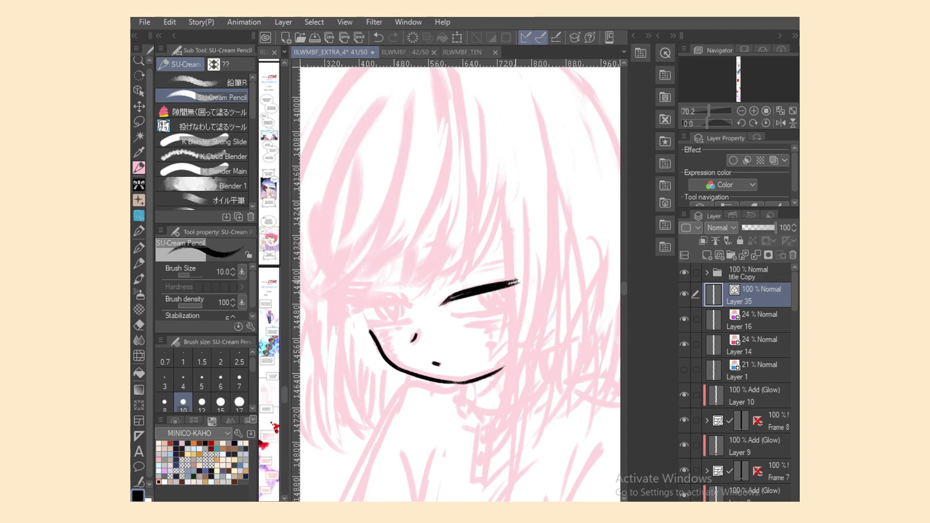
mouse_move(453, 317)
mouse_down()
mouse_move(509, 310)
mouse_move(492, 312)
mouse_move(503, 288)
mouse_move(478, 271)
mouse_move(508, 261)
mouse_up()
key(ctrl+z)
key(ctrl+z)
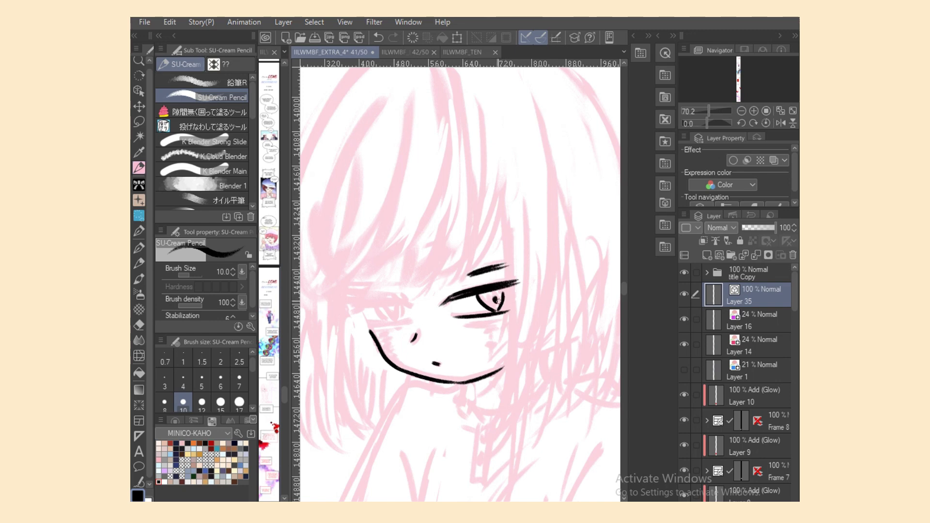
Redraw that eye's pupil and hatch the shading beneath the eye at brush size 7.
key(ctrl+z)
mouse_move(493, 294)
mouse_down()
mouse_move(478, 324)
mouse_move(504, 322)
mouse_move(494, 328)
mouse_up()
key(ctrl+z)
key(ctrl+z)
key(bracketleft)
key(bracketleft)
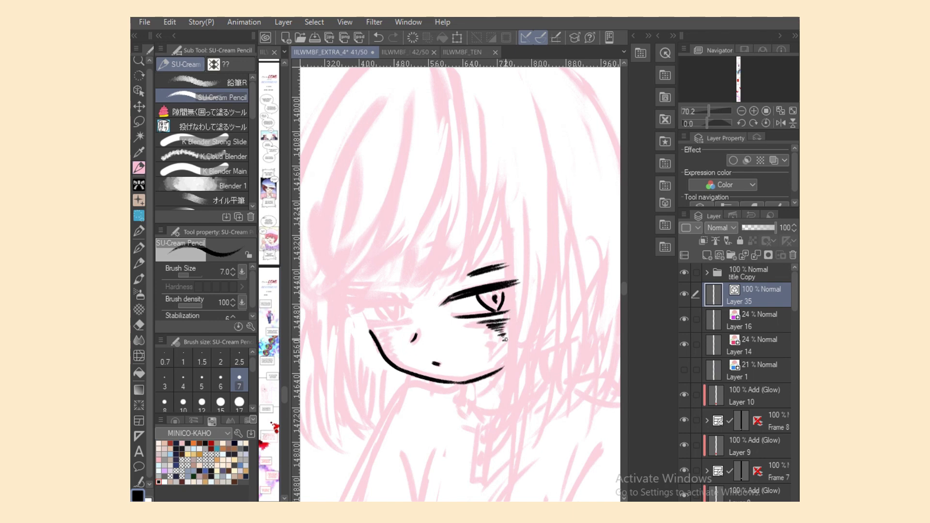
Ink the eye on the left of the face with upper lid, iris, pupil and lower lid at brush size 10.
key(bracketright)
key(bracketright)
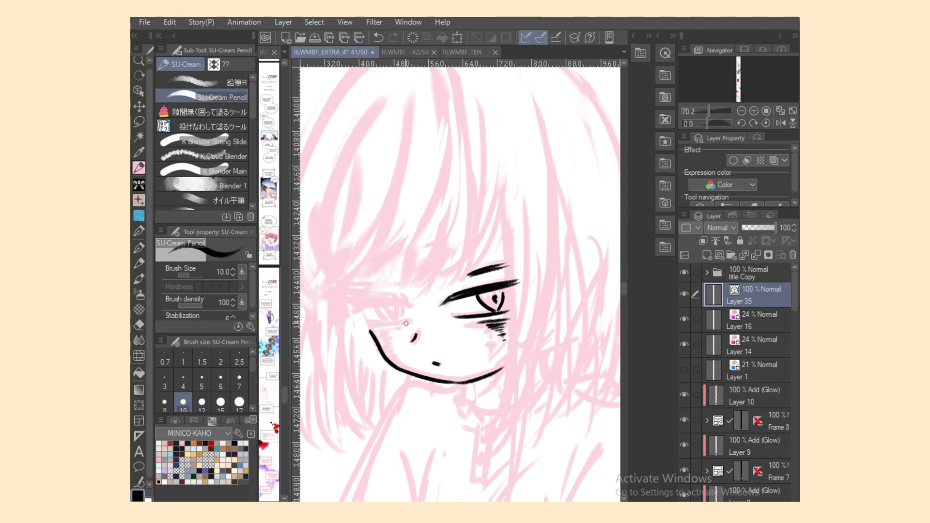
drag(372, 326, 409, 322)
key(ctrl+z)
drag(351, 302, 411, 303)
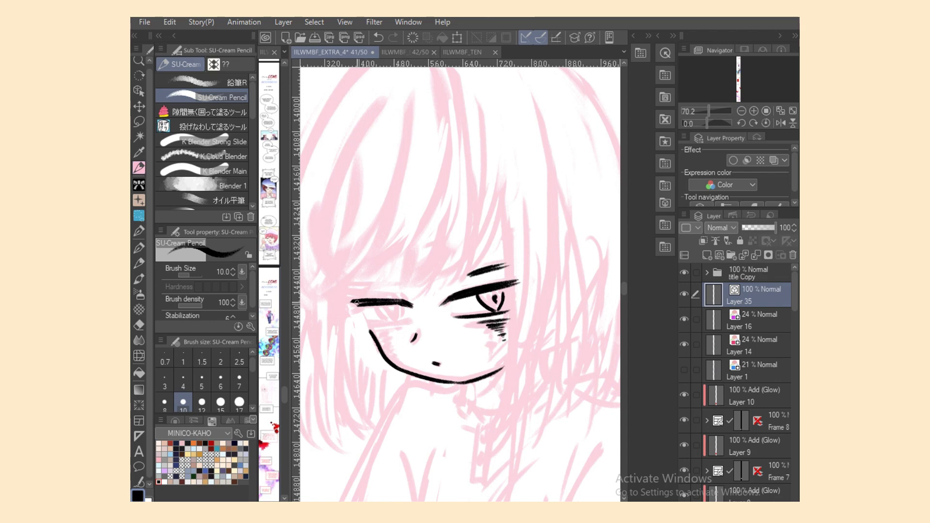
mouse_move(379, 305)
mouse_down()
mouse_move(402, 318)
mouse_move(428, 308)
mouse_move(397, 311)
mouse_move(436, 315)
mouse_move(412, 325)
mouse_up()
key(ctrl+z)
key(ctrl+z)
key(ctrl+z)
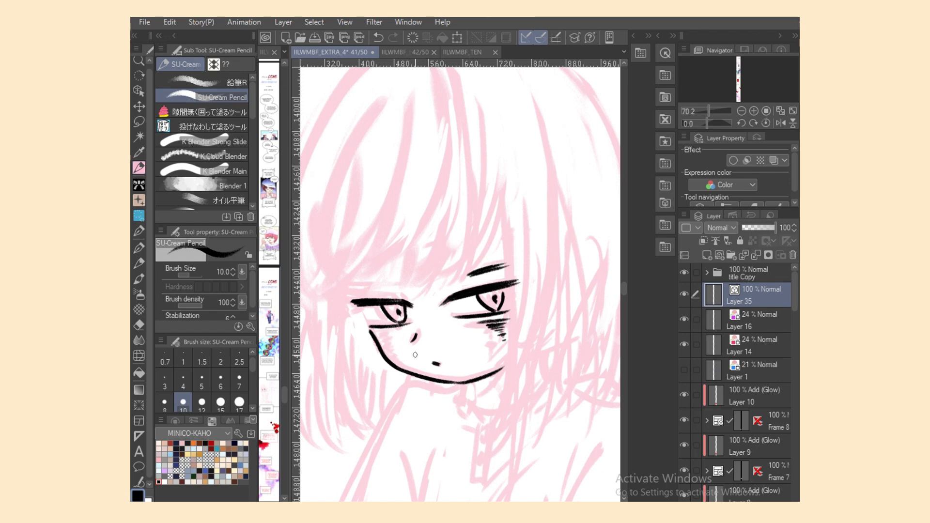
Hatch the shading under the left eye and extend the hatching under the right eye at brush size 7.
click(239, 381)
mouse_move(375, 332)
mouse_down()
mouse_move(400, 331)
mouse_move(389, 345)
mouse_up()
key(ctrl+z)
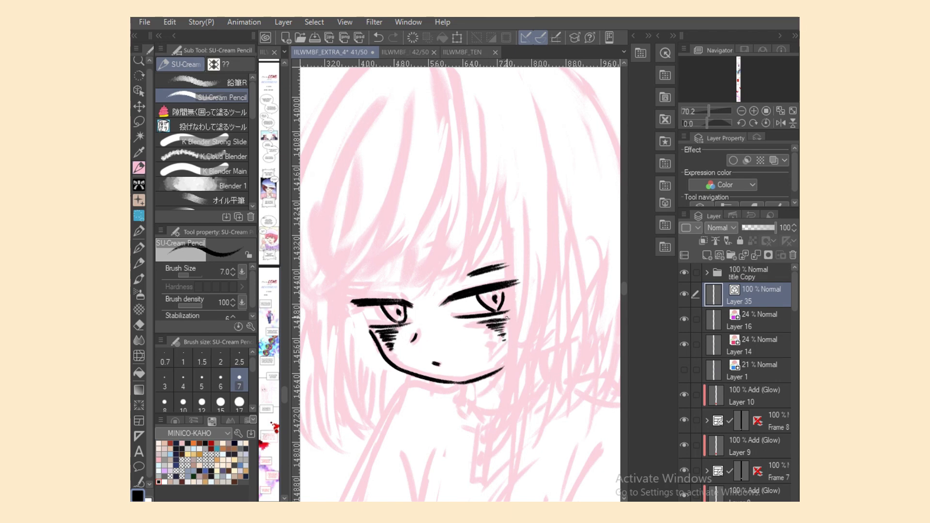
mouse_move(486, 318)
mouse_down()
mouse_move(511, 316)
mouse_move(507, 345)
mouse_up()
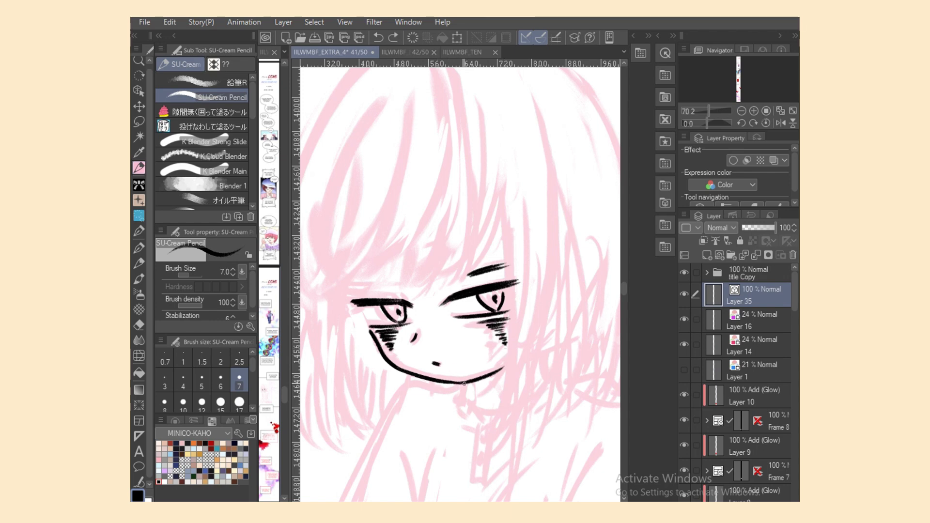
Ink the curved neck line below the chin at brush size 10.
click(183, 402)
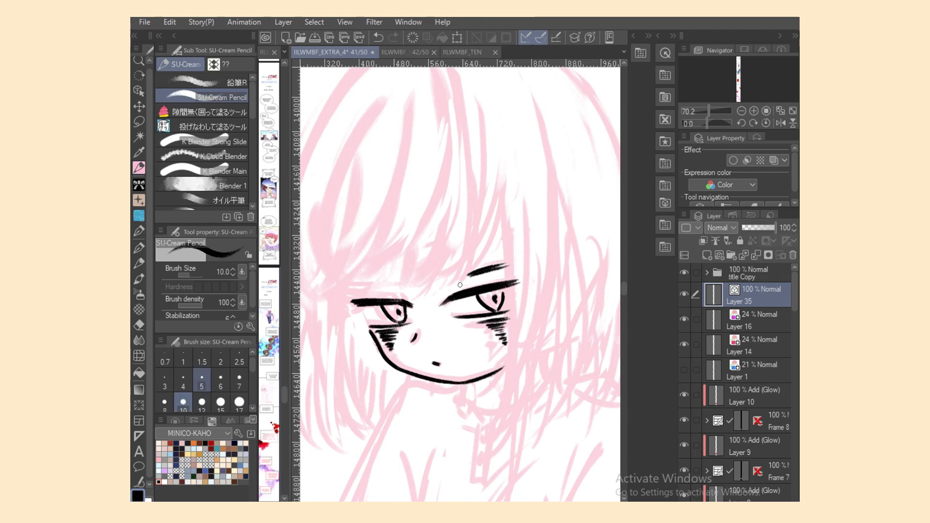
mouse_move(466, 382)
mouse_down()
mouse_move(468, 397)
mouse_move(502, 408)
mouse_move(484, 409)
mouse_move(504, 406)
mouse_up()
key(ctrl+z)
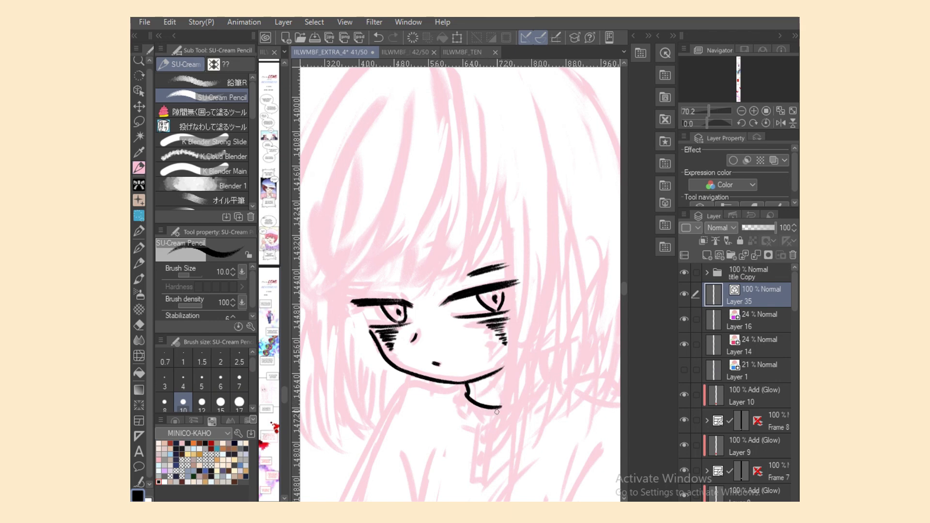
Mirror the canvas view, ink the first two long bang strands with pointed tips, and trim their overshooting ends.
key(h)
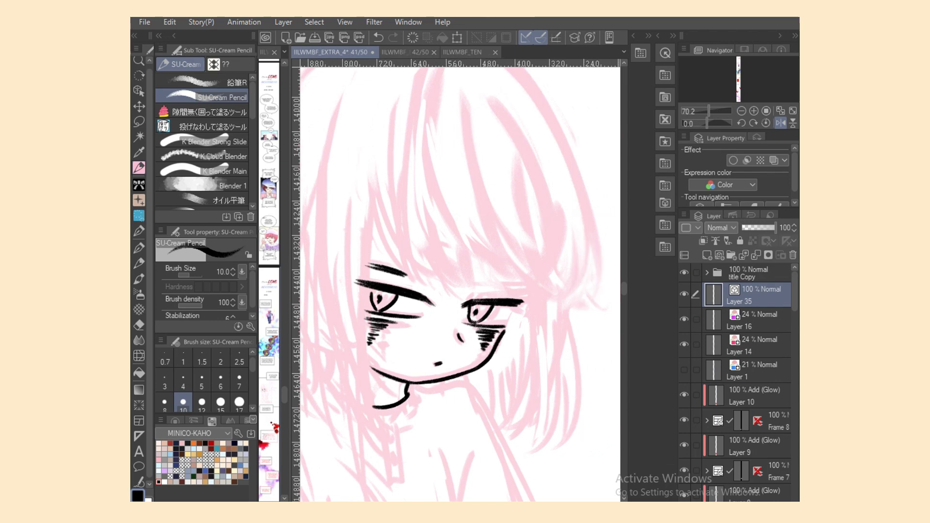
scroll(556, 317, up, 3)
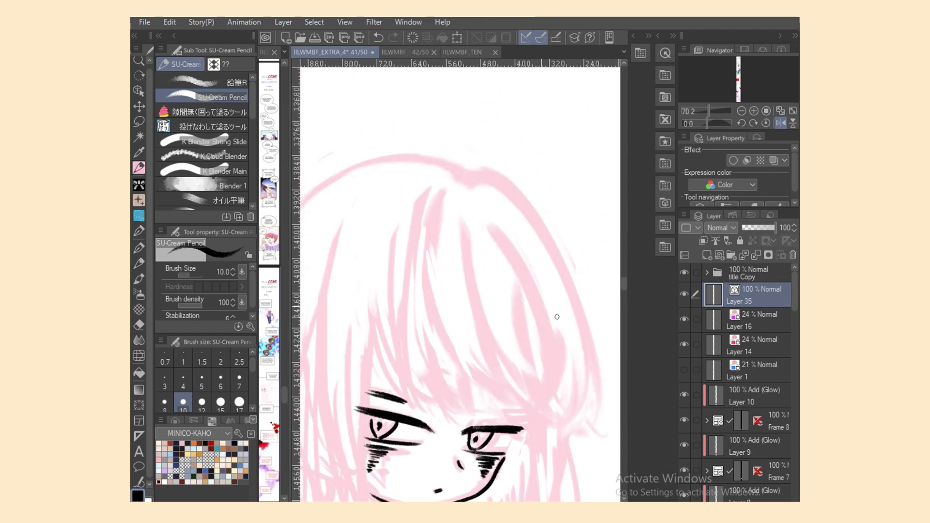
mouse_move(439, 200)
mouse_down()
mouse_move(452, 375)
mouse_move(481, 396)
mouse_up()
drag(459, 342, 484, 400)
drag(465, 361, 512, 406)
drag(472, 258, 532, 401)
drag(493, 368, 530, 401)
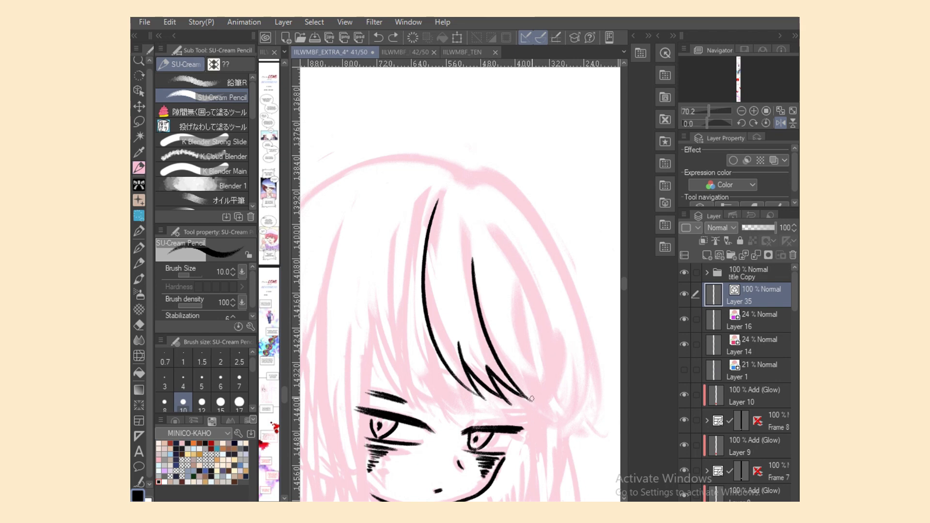
key(e)
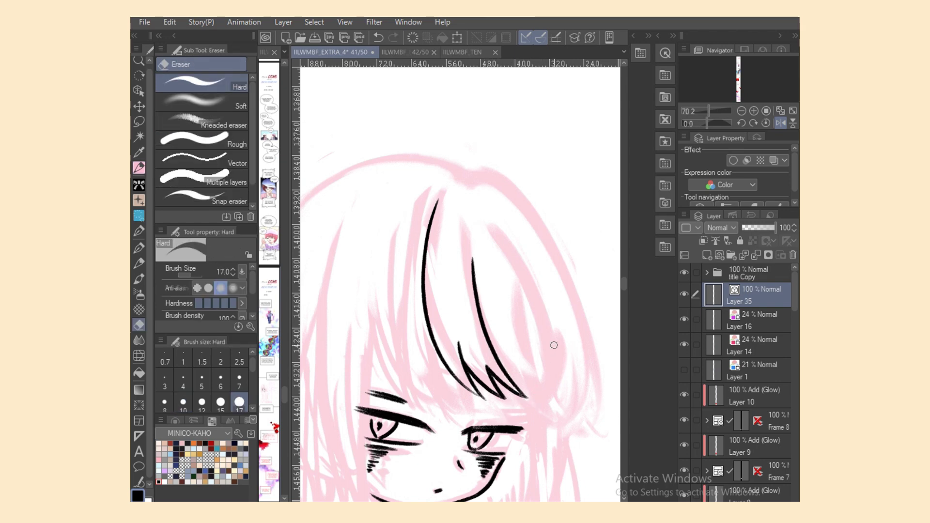
Ink another long bang strand from the crown with pointed tips above the brow, and trim the overlaps.
key(p)
scroll(554, 344, down, 1)
scroll(426, 290, up, 1)
drag(409, 160, 426, 370)
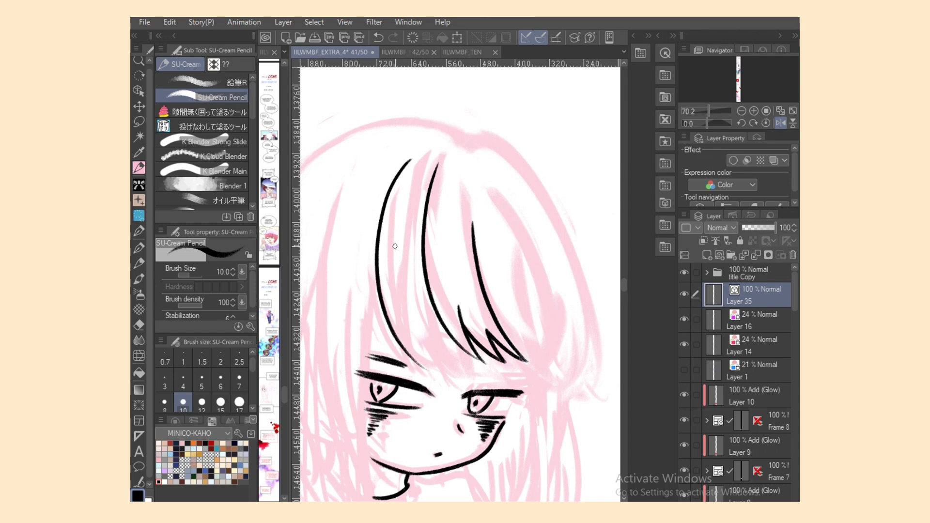
drag(407, 254, 436, 380)
drag(400, 304, 433, 381)
key(ctrl+z)
drag(400, 313, 438, 384)
key(e)
Fill the gap between the long strands with short pointed bang tips across the forehead, cleaning up overlapping lines.
key(p)
mouse_move(413, 310)
mouse_down()
mouse_move(460, 361)
mouse_move(457, 382)
mouse_up()
key(ctrl+z)
mouse_move(436, 334)
mouse_down()
mouse_move(477, 383)
mouse_move(499, 373)
mouse_move(506, 386)
mouse_up()
key(ctrl+z)
drag(460, 346, 505, 386)
key(ctrl+z)
key(ctrl+z)
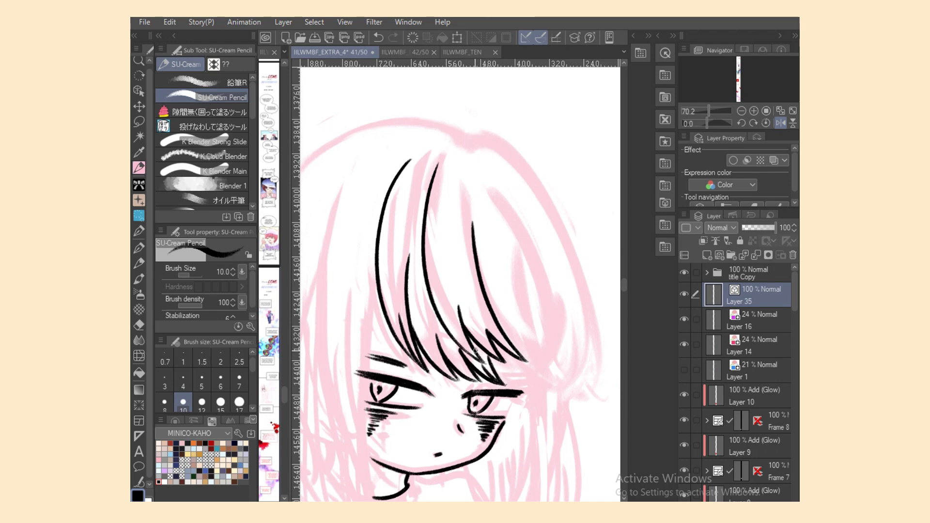
key(e)
Extend the bangs toward the temple with a further pointed tip and a long inner strand.
key(p)
drag(510, 355, 530, 388)
key(ctrl+z)
drag(510, 356, 530, 372)
mouse_move(517, 264)
mouse_down()
mouse_move(560, 382)
mouse_move(535, 391)
mouse_up()
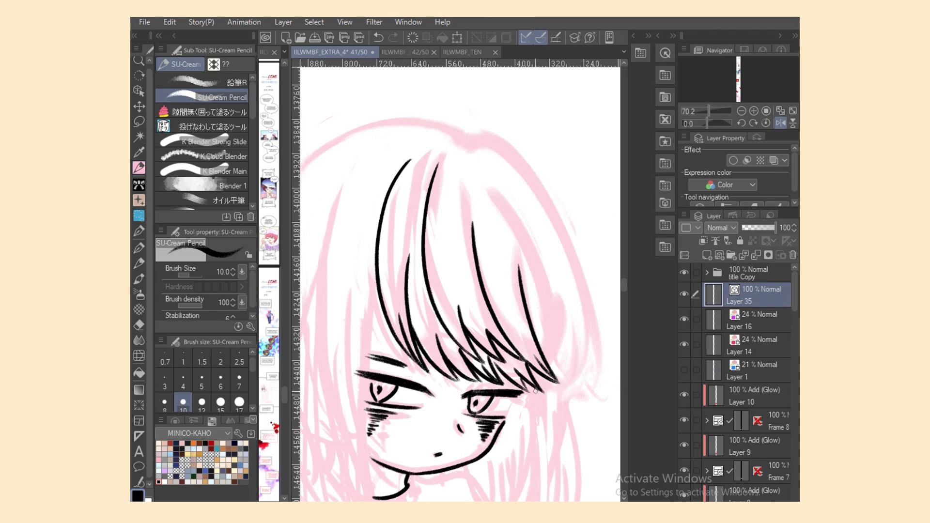
Turn off the mirrored view and ink the outer head contour and the side strands of the bangs.
click(780, 122)
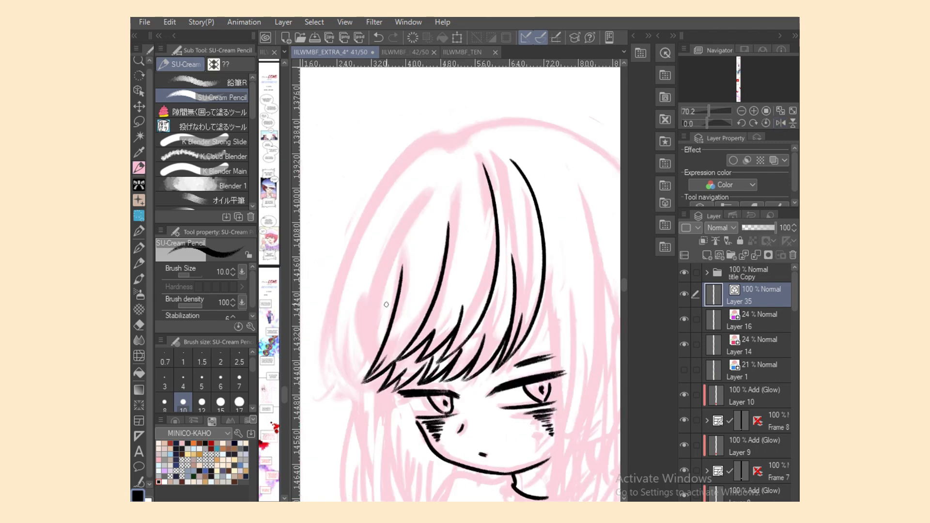
drag(430, 207, 369, 380)
drag(455, 142, 324, 350)
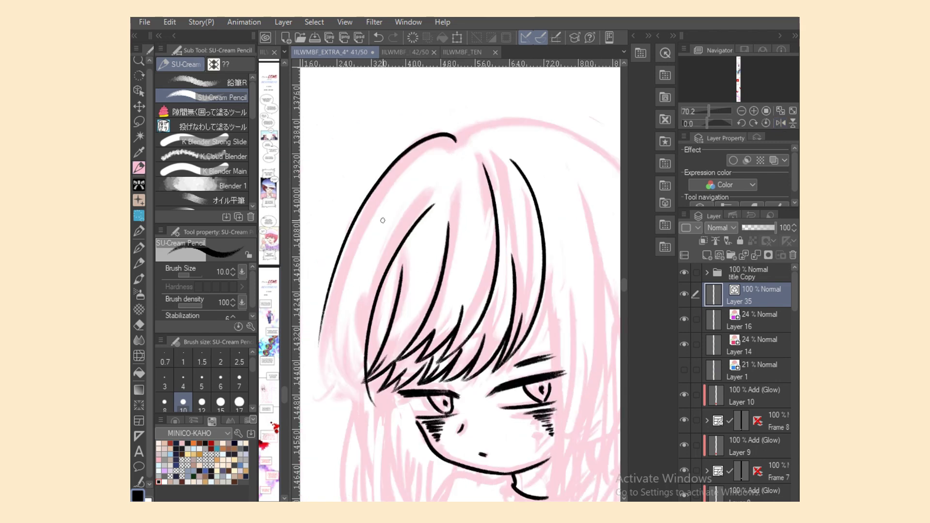
mouse_move(330, 291)
mouse_down()
mouse_move(319, 352)
mouse_move(337, 392)
mouse_up()
drag(334, 327, 331, 397)
drag(343, 283, 369, 395)
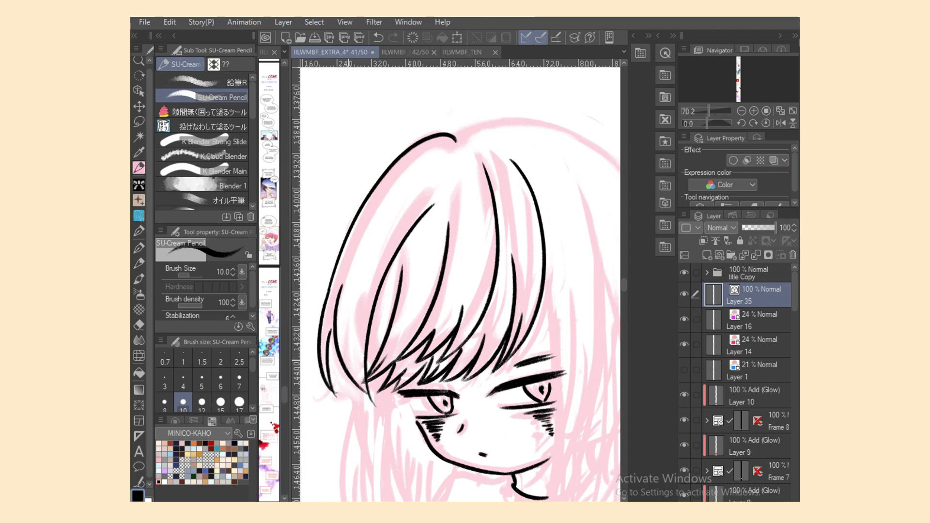
Redraw the short inner strand at the side of the bangs so that it ends at the outer corner tip.
key(ctrl+z)
mouse_move(349, 306)
mouse_down()
mouse_move(330, 398)
mouse_move(344, 341)
mouse_move(376, 396)
mouse_up()
key(ctrl+z)
drag(351, 358, 376, 396)
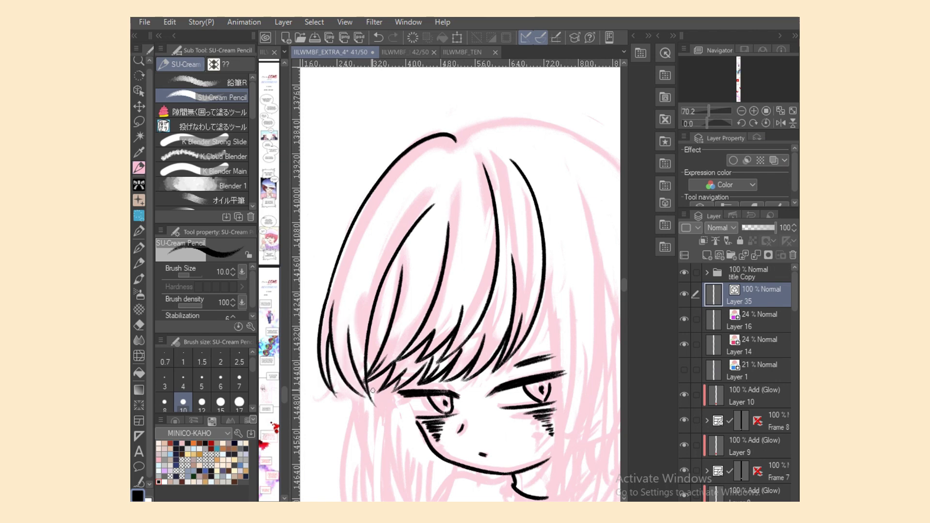
key(ctrl+z)
drag(348, 329, 377, 403)
key(e)
Clean up the overlapping lines where the side strands meet the bangs, and touch up the corner tip.
key(p)
key(ctrl+z)
key(ctrl+z)
key(e)
key(p)
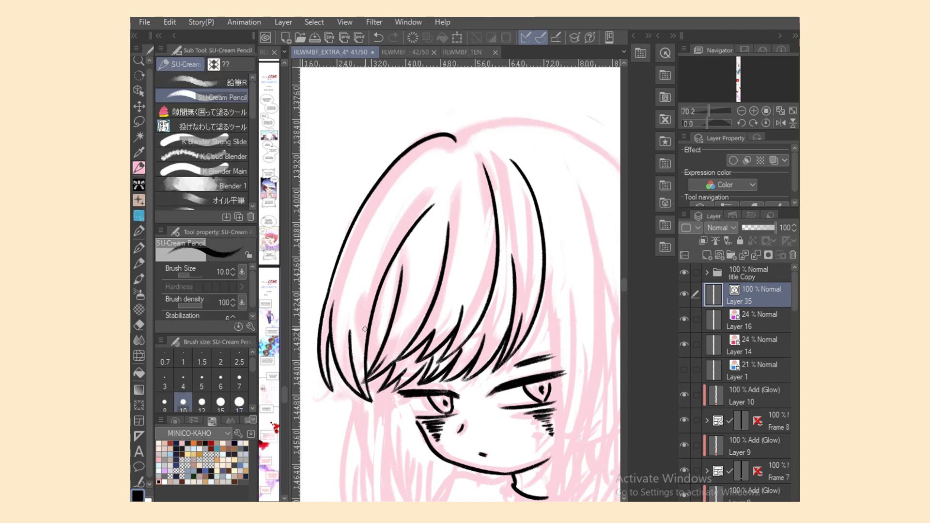
key(e)
key(p)
drag(369, 375, 361, 386)
Adjust the lower end of the short side strand by moving its vector control point with the Object tool.
key(o)
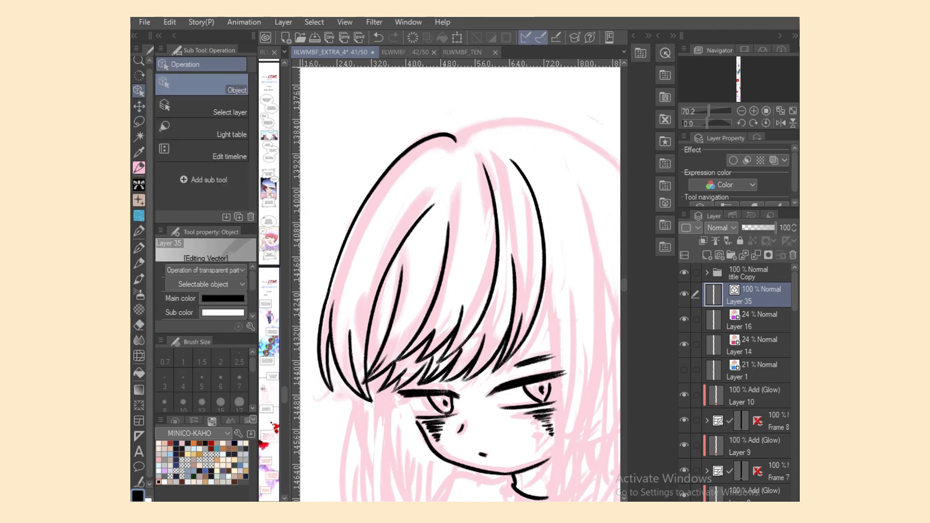
click(360, 390)
drag(366, 397, 370, 400)
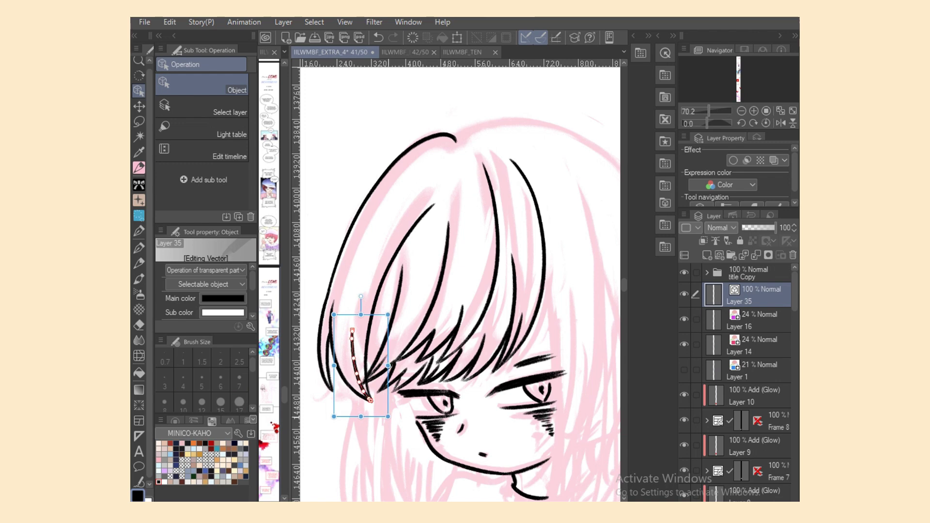
key(p)
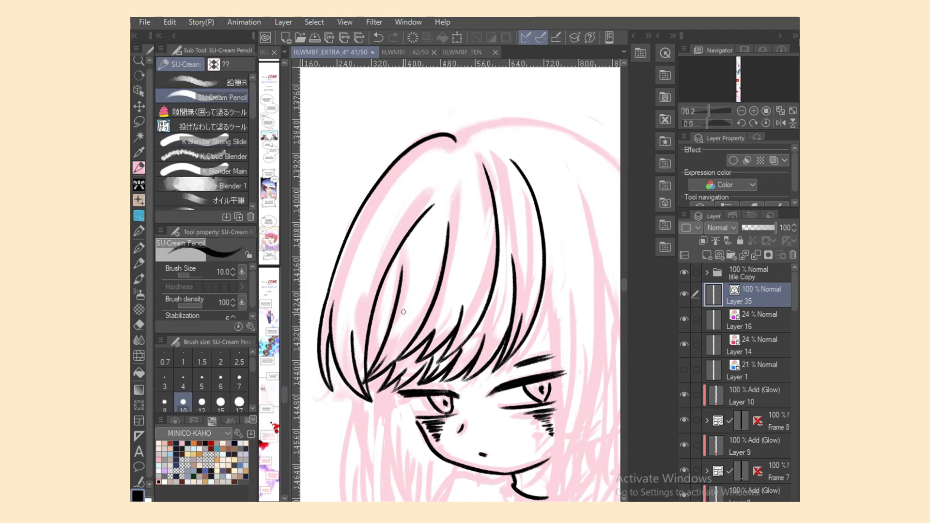
drag(398, 176, 351, 304)
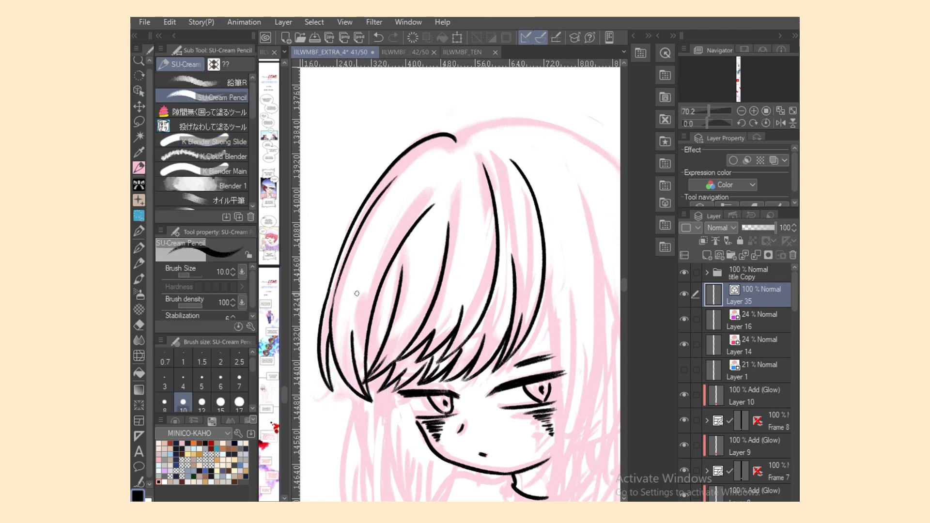
key(ctrl+z)
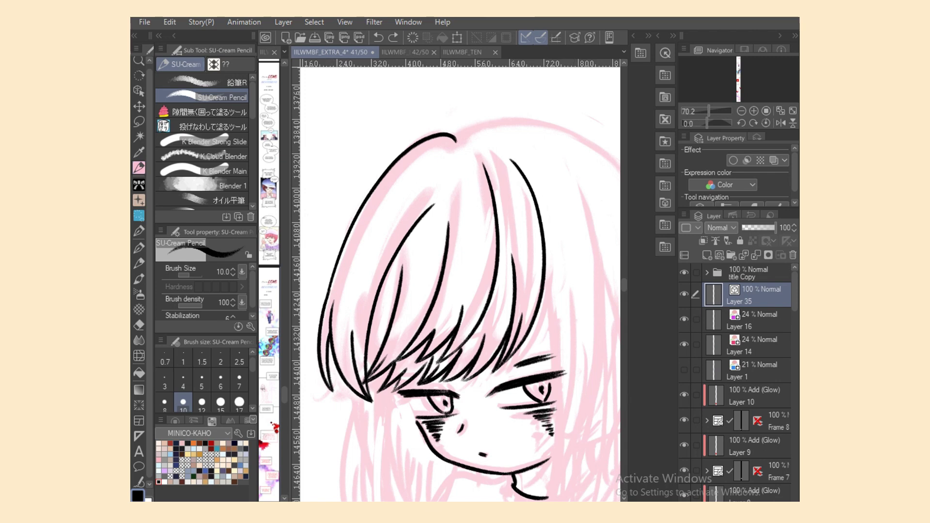
Ink the side lock hanging below the bangs with curved strands meeting in a pointed tip.
scroll(460, 286, down, 3)
drag(389, 293, 395, 417)
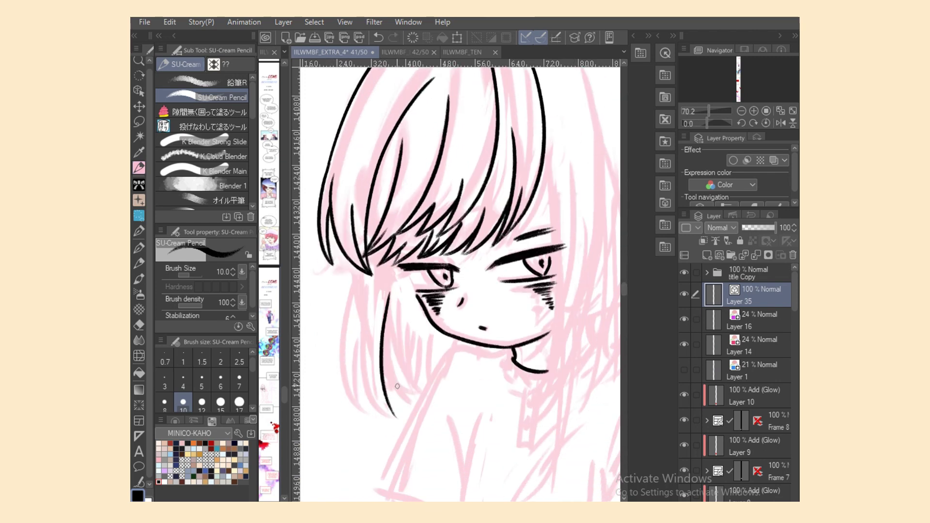
mouse_move(360, 327)
mouse_down()
mouse_move(358, 365)
mouse_move(401, 420)
mouse_up()
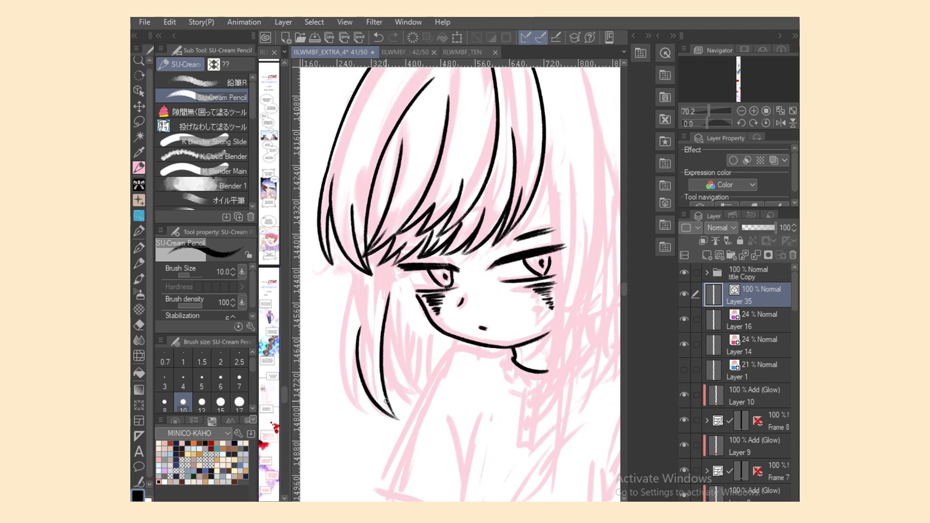
drag(372, 363, 403, 423)
drag(355, 269, 369, 416)
key(ctrl+z)
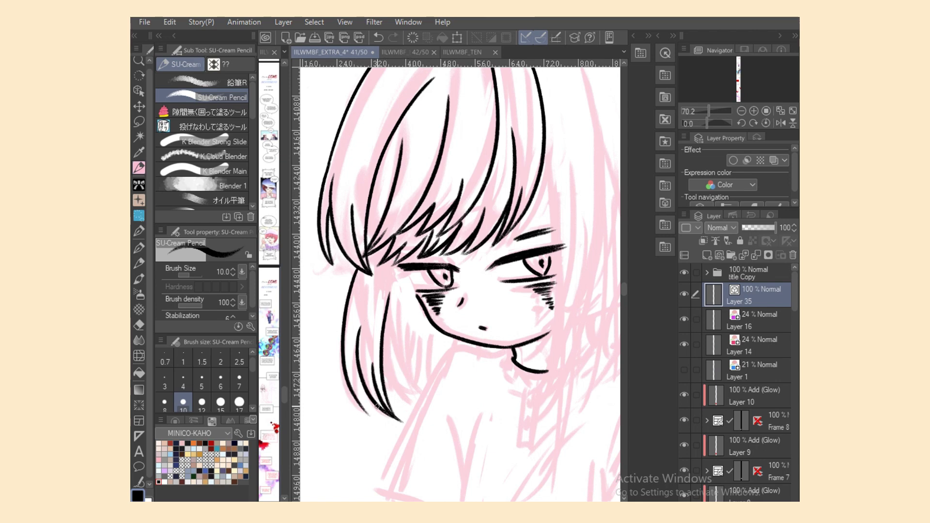
drag(357, 371, 374, 420)
key(ctrl+z)
key(ctrl+z)
drag(362, 262, 369, 416)
key(ctrl+z)
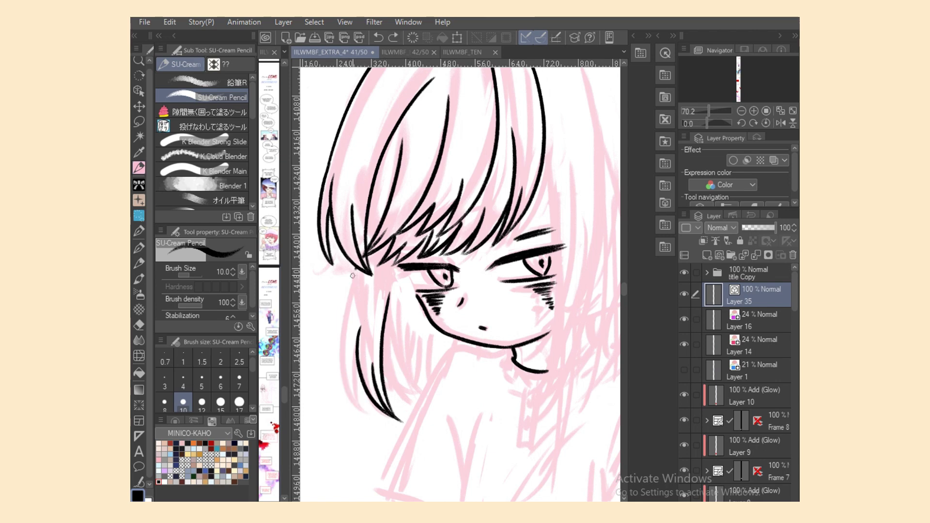
Ink the outer edge of the side lock from the bangs' corner to a second pointed tip, and switch to the eraser.
drag(361, 268, 372, 422)
drag(357, 368, 374, 422)
key(e)
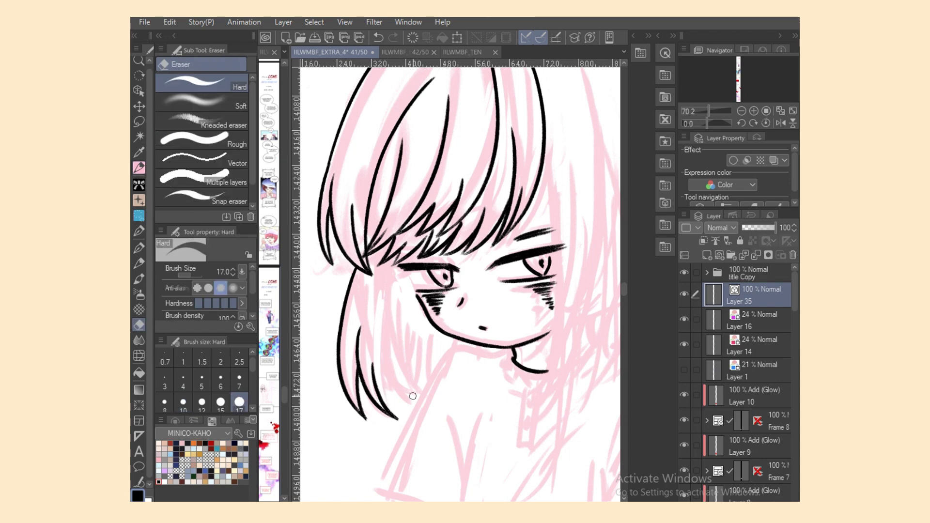
Ink the inner strand of the side lock running down beside the cheek to the second pointed tip.
key(p)
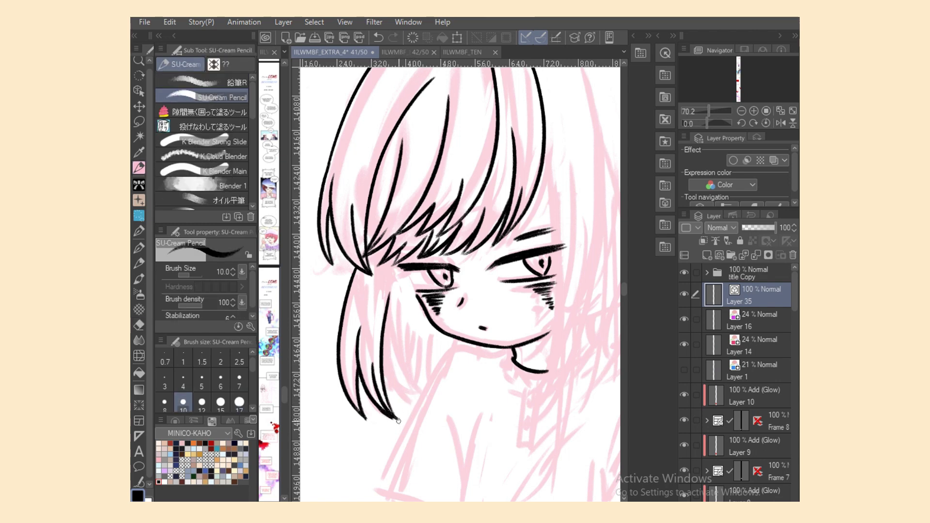
drag(377, 403, 398, 419)
key(ctrl+z)
key(ctrl+z)
key(ctrl+z)
key(e)
key(p)
Ink more curved strands of the side lock converging on a third pointed tip, plus short strands beside the neck.
drag(384, 337, 416, 403)
key(ctrl+z)
drag(405, 316, 416, 407)
drag(393, 327, 412, 398)
drag(426, 325, 417, 393)
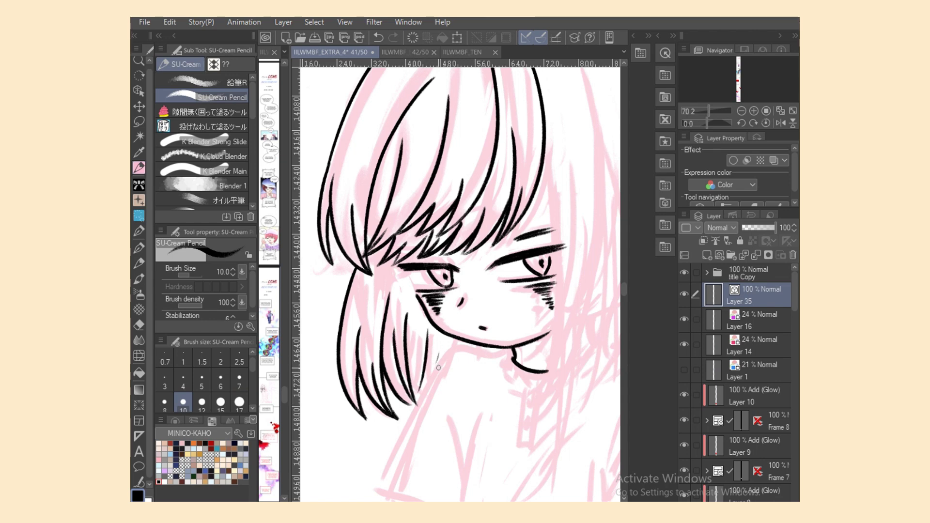
key(ctrl+z)
drag(441, 342, 433, 369)
Ink the start of the shoulder line curving out from under the chin and reinforce the jawline above the collar.
drag(404, 268, 415, 293)
key(ctrl+z)
mouse_move(438, 364)
mouse_down()
mouse_move(472, 346)
mouse_move(521, 343)
mouse_up()
key(ctrl+z)
key(ctrl+z)
key(ctrl+z)
key(ctrl+z)
key(ctrl+z)
key(ctrl+z)
key(ctrl+z)
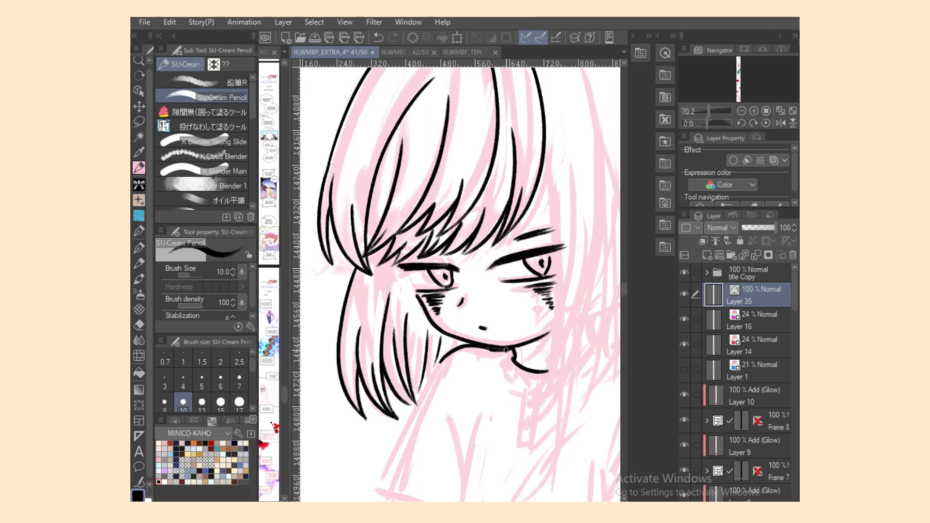
drag(517, 347, 547, 332)
Ink the outer edge of the near shoulder and short sleeve from the neck down toward the hem.
scroll(460, 290, down, 5)
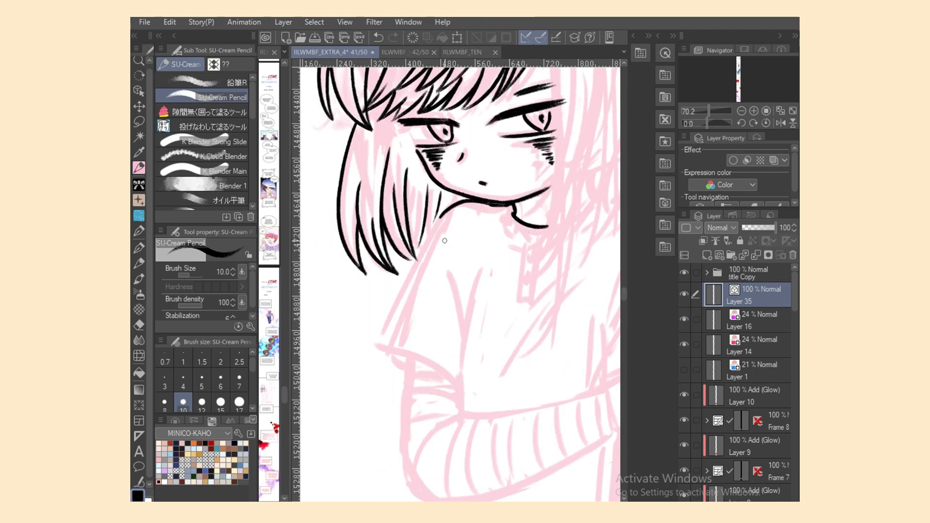
key(ctrl+z)
drag(444, 215, 383, 323)
key(ctrl+z)
Ink the sleeve's hem with a second parallel hem line, and add the fold line running down from the armpit.
mouse_move(406, 283)
mouse_down()
mouse_move(373, 352)
mouse_move(466, 384)
mouse_up()
key(ctrl+z)
drag(375, 347, 472, 380)
key(ctrl+z)
mouse_move(375, 347)
mouse_down()
mouse_move(466, 383)
mouse_move(409, 354)
mouse_move(453, 382)
mouse_up()
key(ctrl+z)
drag(446, 276, 461, 333)
drag(399, 337, 450, 363)
key(ctrl+z)
Clean up the sleeve lines around the hem with the eraser and pencil.
key(e)
drag(390, 303, 412, 368)
key(p)
key(ctrl+z)
key(ctrl+z)
key(e)
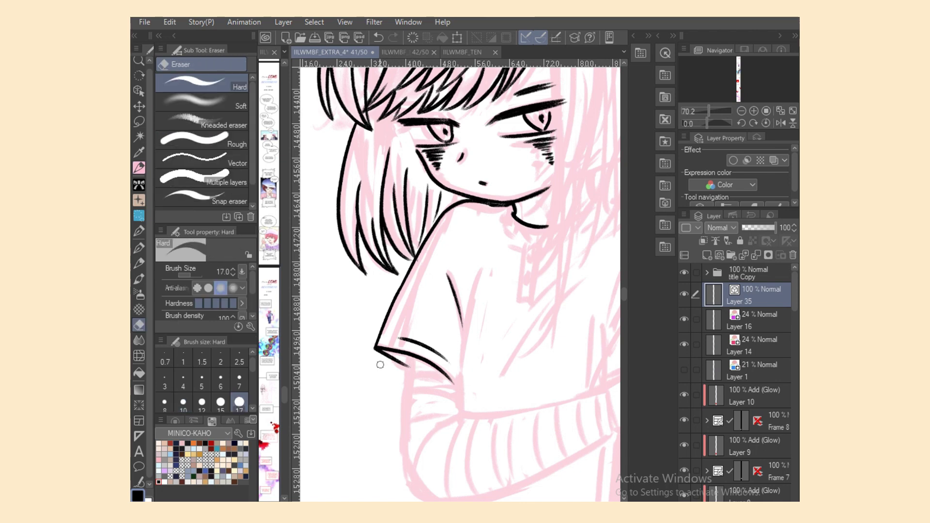
key(p)
key(e)
key(p)
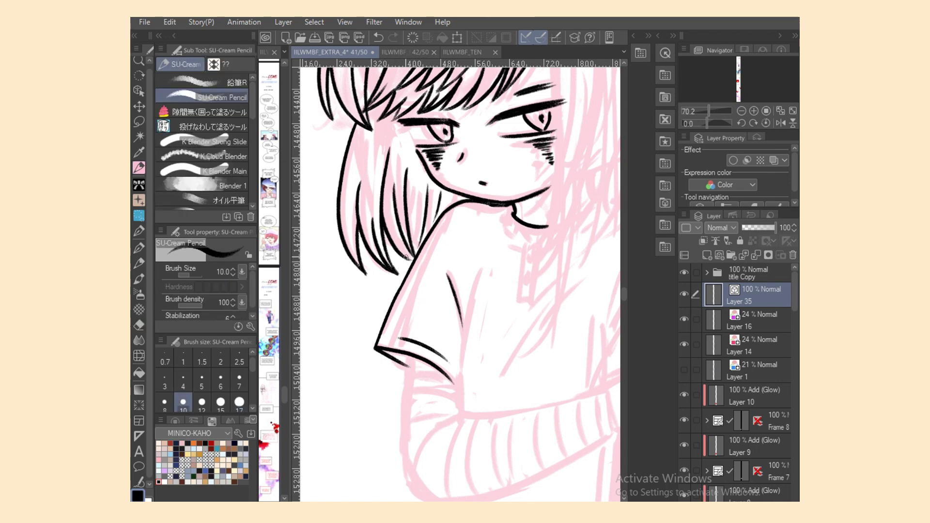
Tidy the side-lock strand that meets the shoulder line, using the Object tool on its vector line.
key(o)
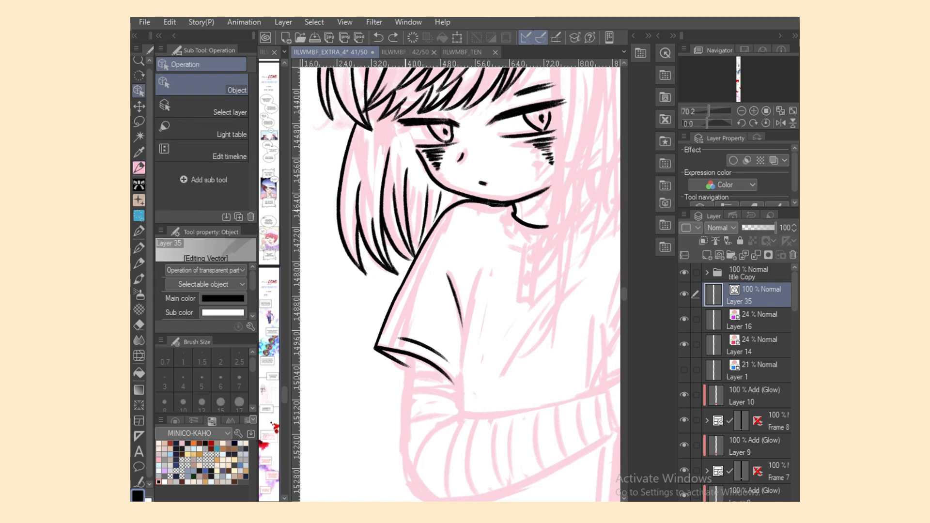
click(408, 260)
key(Delete)
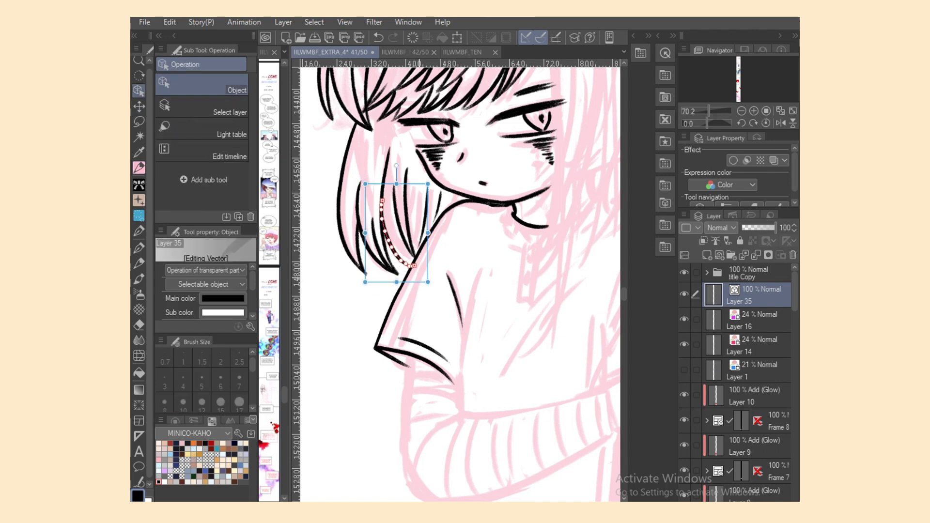
key(e)
key(o)
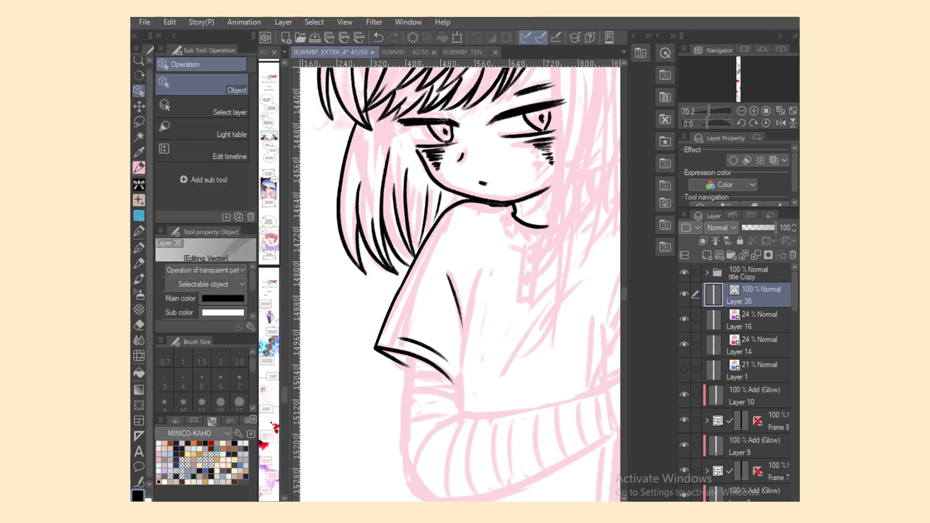
key(p)
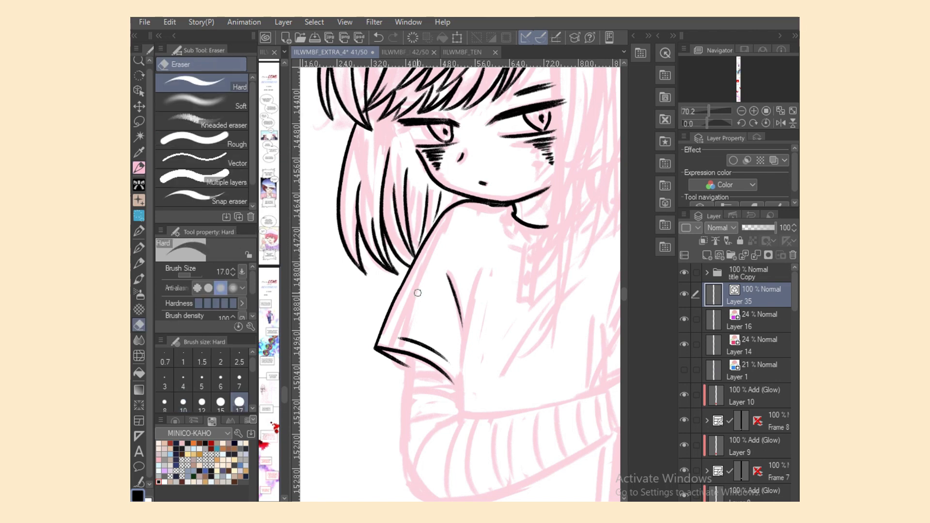
Ink the shirt's side line below the armpit fold and outline the narrow button placket under the collar.
drag(447, 275, 462, 320)
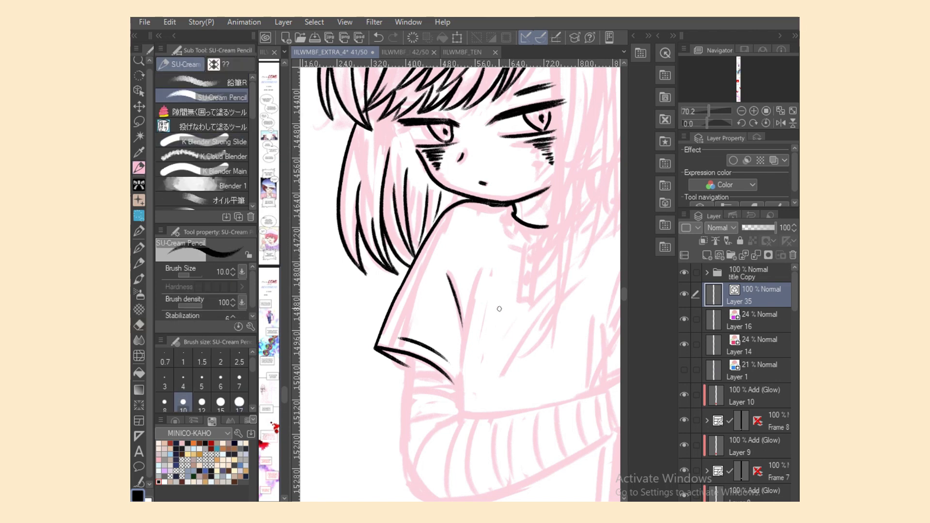
mouse_move(484, 272)
mouse_down()
mouse_move(457, 382)
mouse_move(462, 413)
mouse_up()
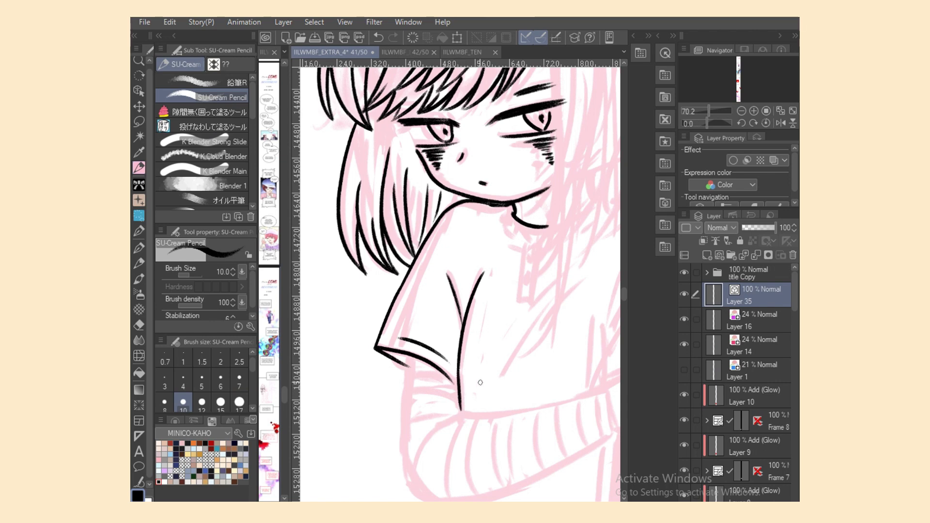
scroll(460, 281, right, 3)
drag(421, 226, 446, 243)
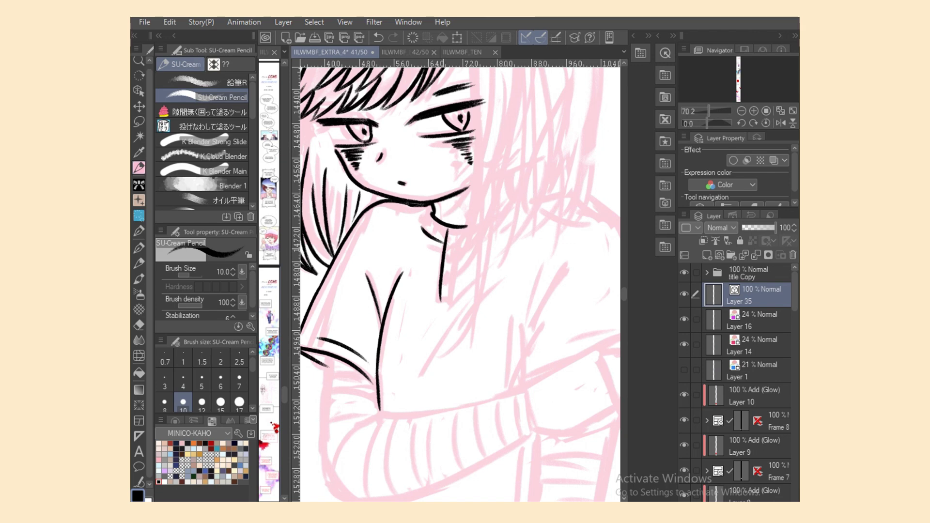
key(ctrl+z)
mouse_move(444, 234)
mouse_down()
mouse_move(441, 298)
mouse_move(453, 300)
mouse_up()
drag(459, 235, 454, 290)
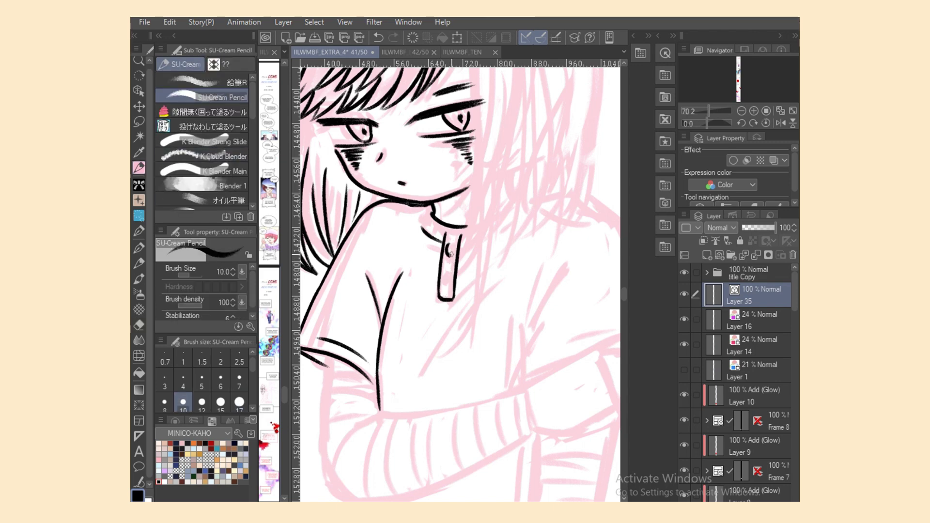
Draw two round buttons on the placket and two diagonal fold lines on the chest.
drag(450, 245, 448, 274)
drag(424, 364, 477, 286)
drag(454, 317, 476, 289)
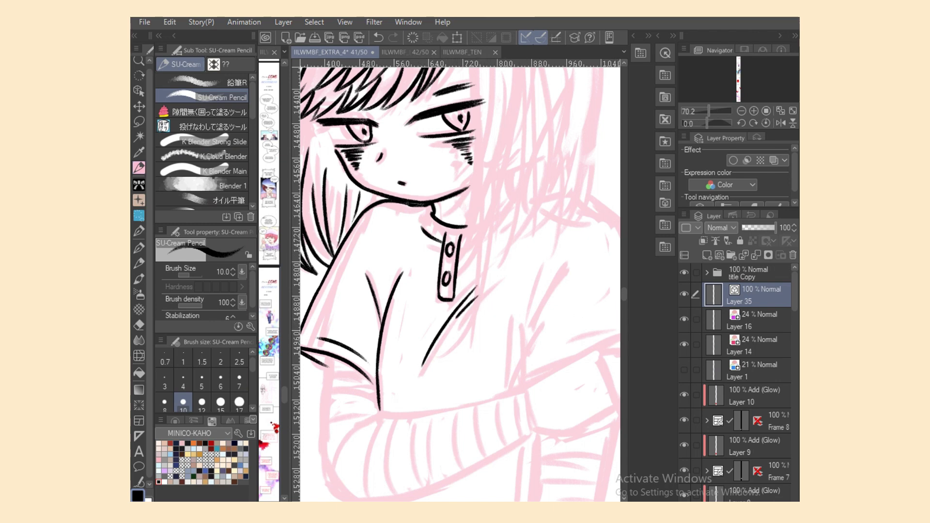
Ink the outer edge of the arm from the sleeve hem down around the elbow.
scroll(359, 271, down, 5)
mouse_move(325, 244)
mouse_down()
mouse_move(326, 356)
mouse_move(339, 385)
mouse_up()
key(ctrl+z)
key(ctrl+z)
mouse_move(319, 335)
mouse_down()
mouse_move(339, 382)
mouse_move(332, 374)
mouse_move(361, 397)
mouse_up()
key(ctrl+z)
Ink the underside of the folded forearm from the elbow up to the wrist, redoing strokes until the curve is smooth.
mouse_move(330, 361)
mouse_down()
mouse_move(366, 394)
mouse_move(438, 380)
mouse_up()
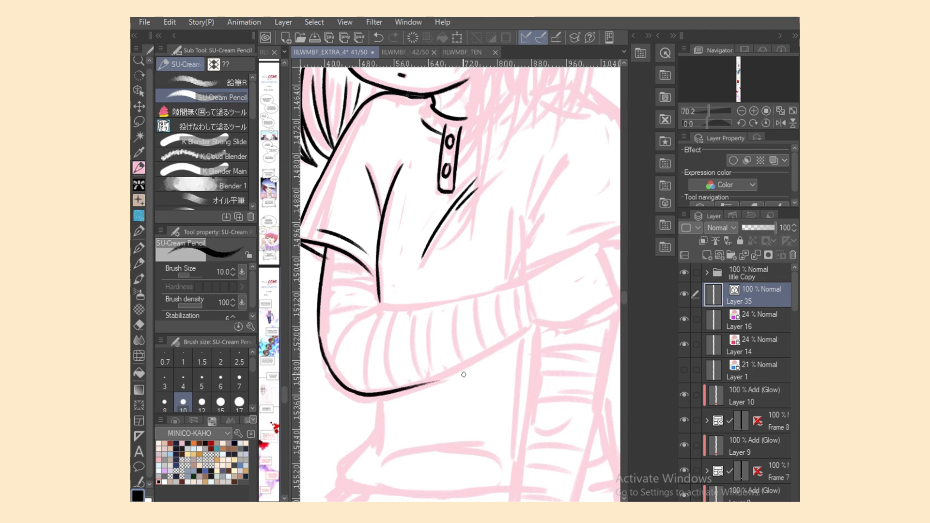
key(ctrl+z)
mouse_move(352, 393)
mouse_down()
mouse_move(414, 390)
mouse_move(480, 359)
mouse_up()
key(ctrl+z)
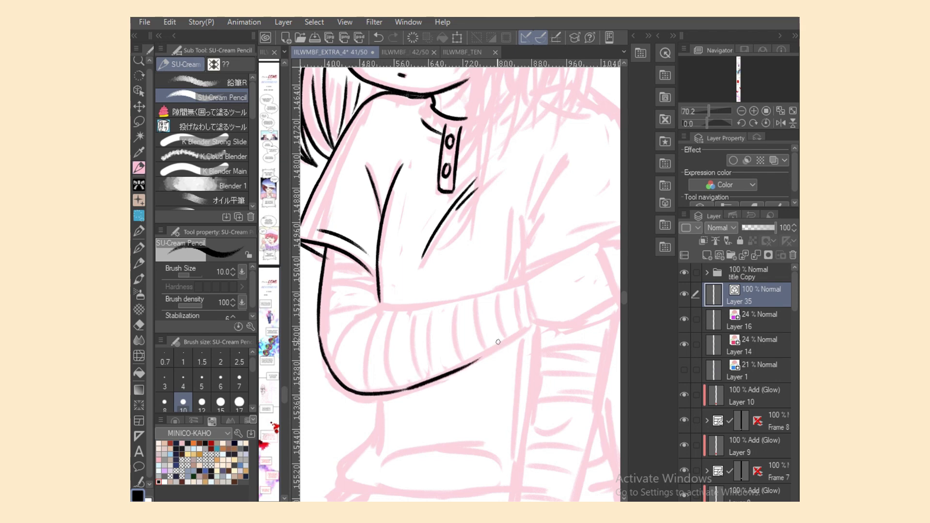
key(ctrl+z)
key(ctrl+z)
mouse_move(383, 395)
mouse_down()
mouse_move(465, 370)
mouse_move(472, 366)
mouse_move(422, 384)
mouse_move(540, 317)
mouse_up()
key(ctrl+z)
key(ctrl+z)
drag(461, 367, 535, 322)
key(ctrl+z)
Ink the upper edge of the folded forearm from the inner elbow to the wrist.
mouse_move(348, 321)
mouse_down()
mouse_move(385, 304)
mouse_move(468, 299)
mouse_up()
key(ctrl+z)
drag(372, 305, 492, 293)
key(ctrl+z)
drag(416, 303, 528, 279)
key(ctrl+z)
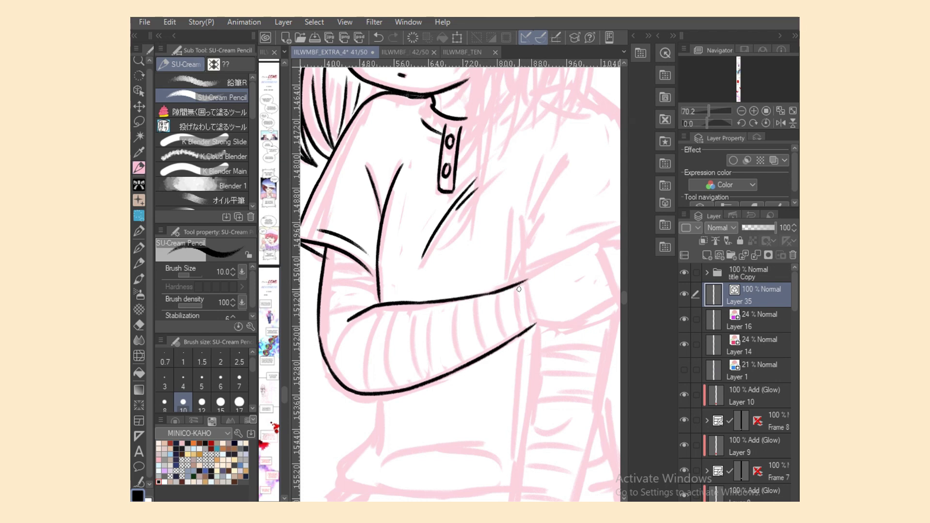
Ink the back of the hand from the wrist to the knuckles and outline the first fingers.
scroll(411, 275, right, 5)
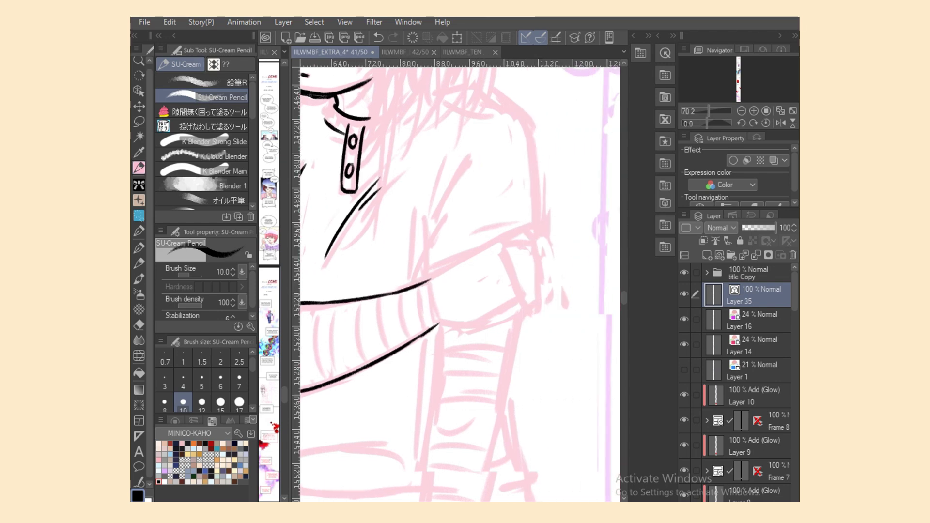
drag(419, 280, 486, 247)
key(ctrl+z)
mouse_move(411, 283)
mouse_down()
mouse_move(486, 240)
mouse_move(526, 234)
mouse_move(533, 265)
mouse_up()
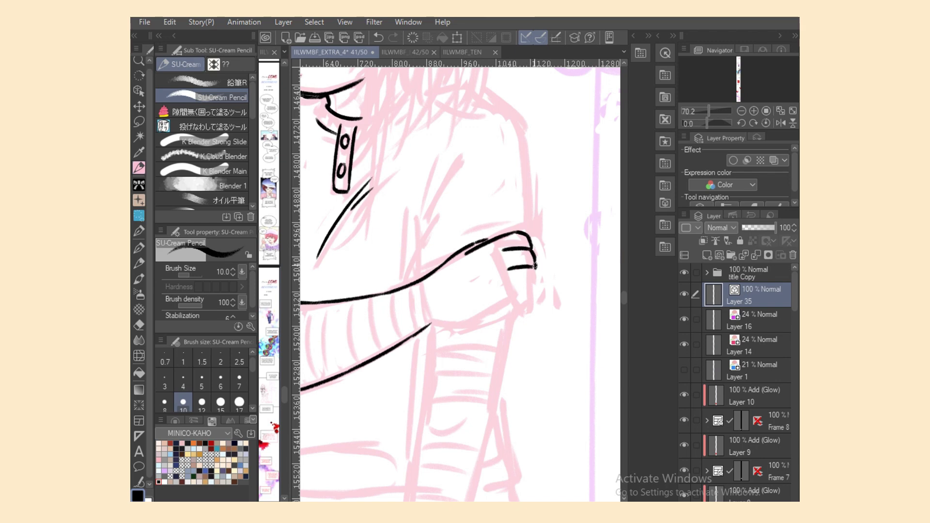
Ink the remaining curled fingers and the lower edge of the hand back to the wrist.
key(e)
key(p)
mouse_move(531, 267)
mouse_down()
mouse_move(519, 288)
mouse_move(536, 286)
mouse_move(532, 306)
mouse_move(486, 320)
mouse_up()
key(ctrl+z)
mouse_move(422, 325)
mouse_down()
mouse_move(482, 326)
mouse_move(427, 325)
mouse_move(515, 313)
mouse_up()
key(ctrl+z)
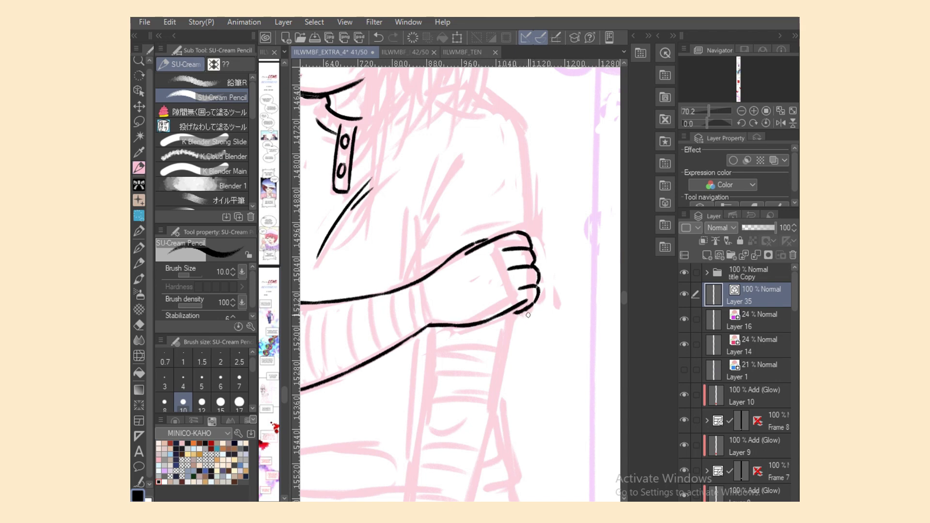
Erase and redraw the outline between the first two fingertips of the gripping hand.
scroll(551, 455, left, 4)
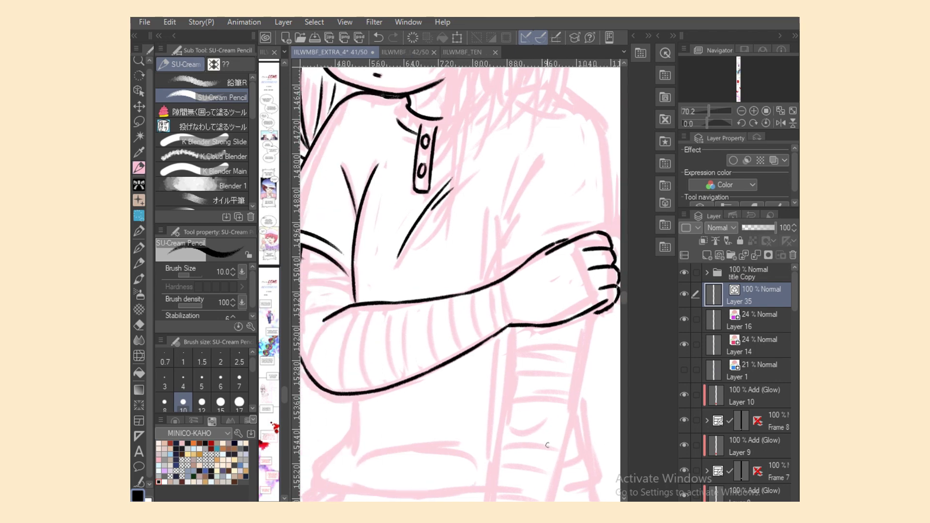
scroll(460, 284, up, 5)
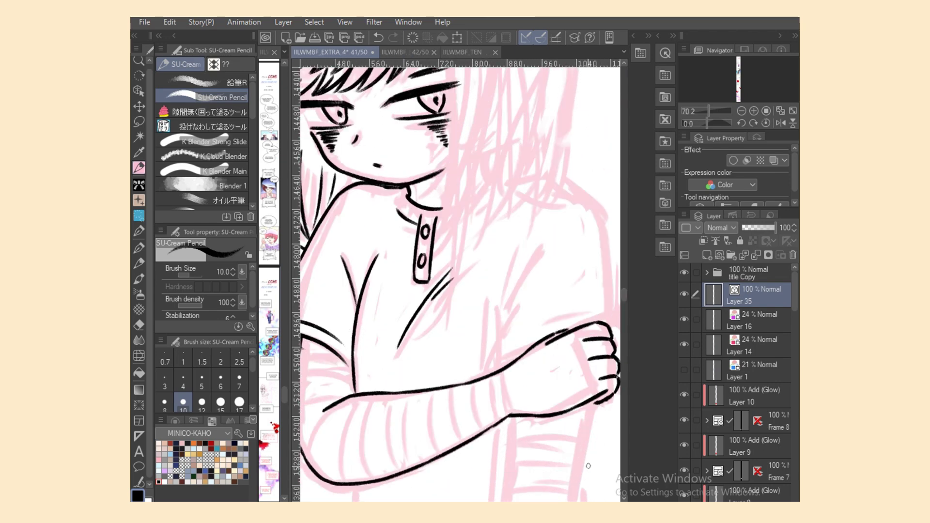
scroll(540, 313, right, 3)
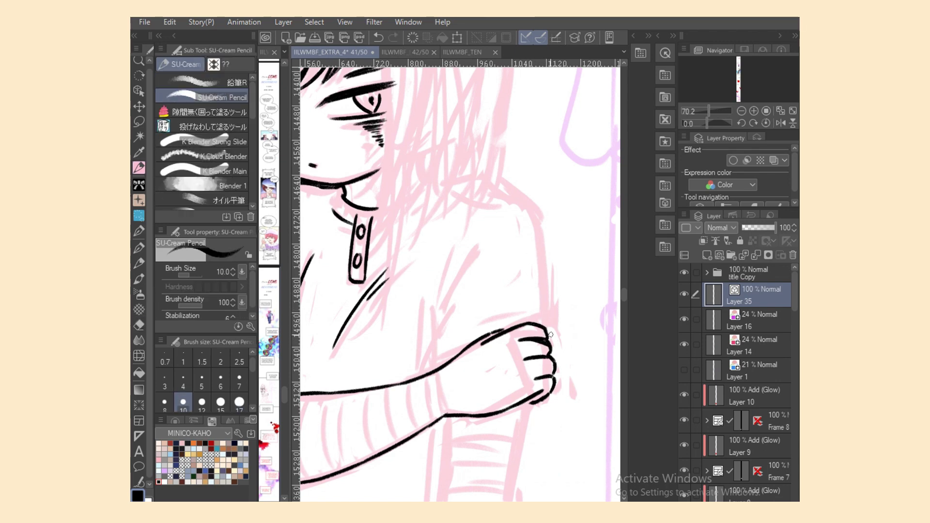
key(e)
key(p)
key(e)
mouse_move(547, 336)
mouse_down()
mouse_move(542, 349)
mouse_move(546, 334)
mouse_up()
key(p)
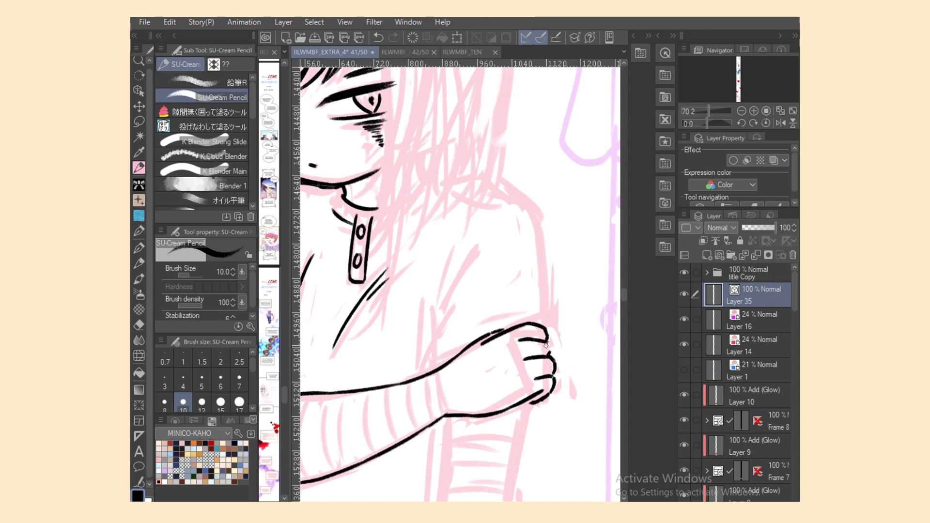
key(ctrl+z)
drag(547, 341, 549, 354)
Flip the canvas view horizontally and try inking the hair strands beside the far side of the face.
scroll(460, 285, up, 5)
key(h)
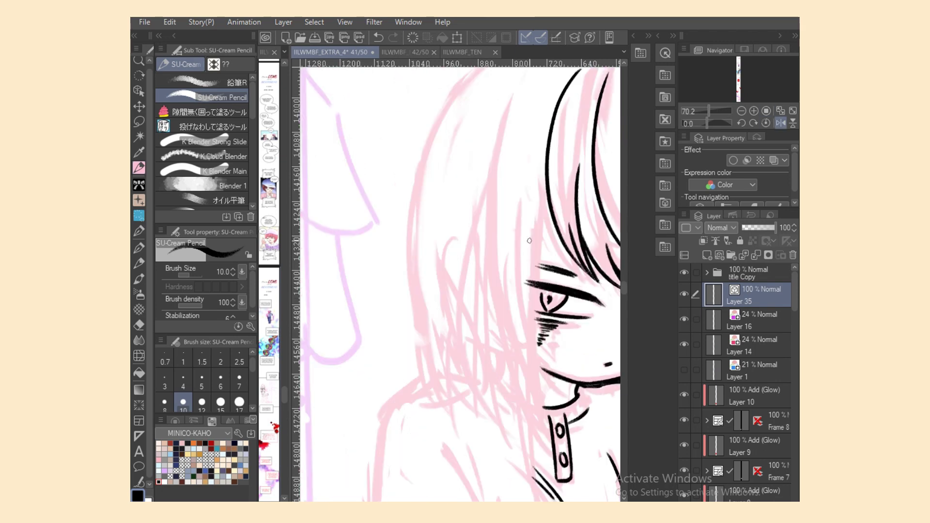
drag(553, 200, 543, 420)
scroll(553, 412, right, 6)
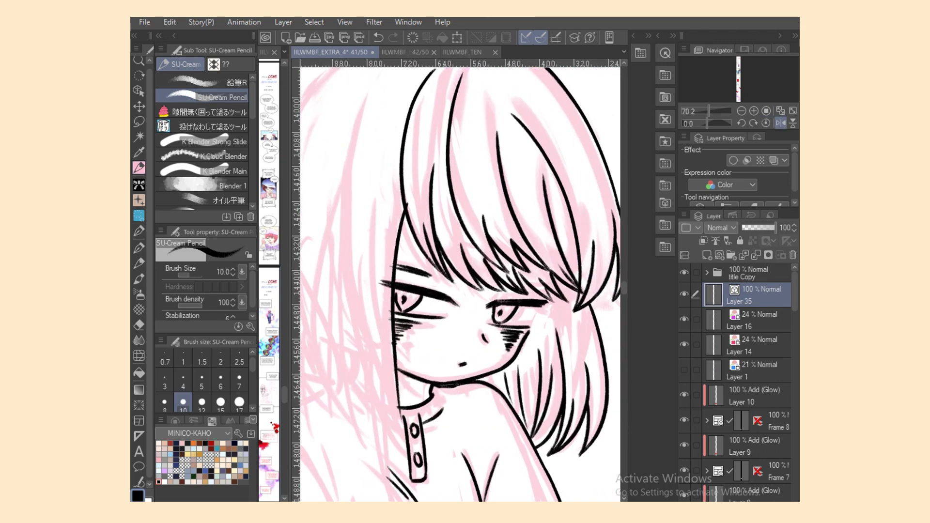
drag(384, 89, 361, 282)
key(ctrl+z)
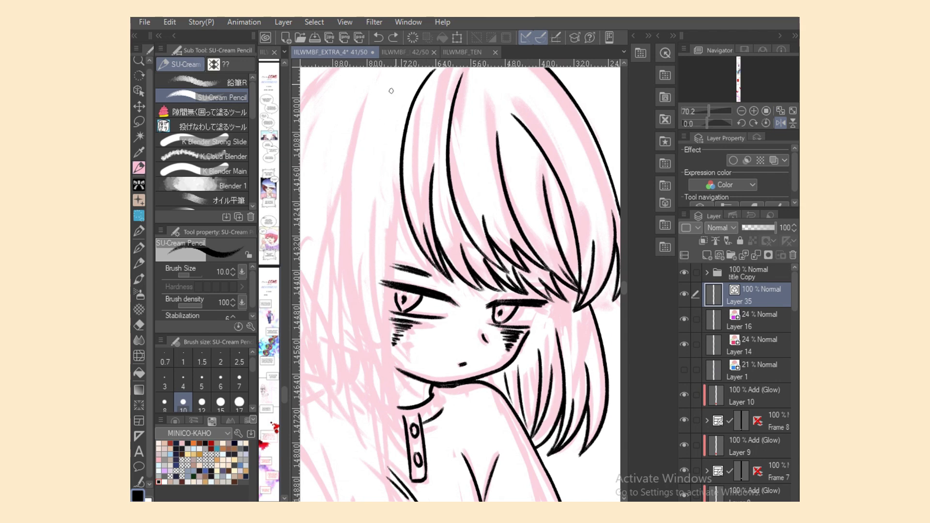
Ink a long curved strand beside the bangs with a short inner strand tapering down to the far eyebrow.
mouse_move(392, 90)
mouse_down()
mouse_move(361, 293)
mouse_move(365, 192)
mouse_move(405, 284)
mouse_up()
key(ctrl+z)
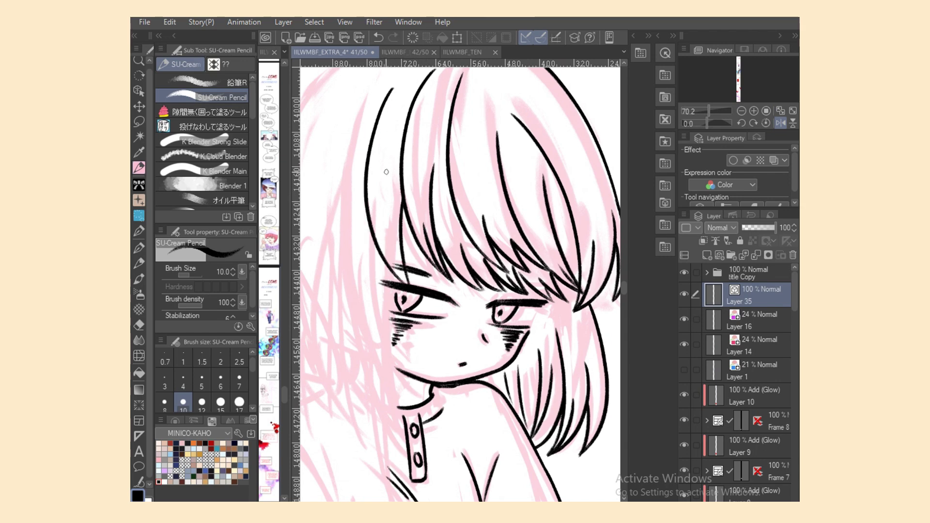
drag(388, 203, 406, 284)
key(ctrl+z)
drag(386, 219, 406, 275)
key(e)
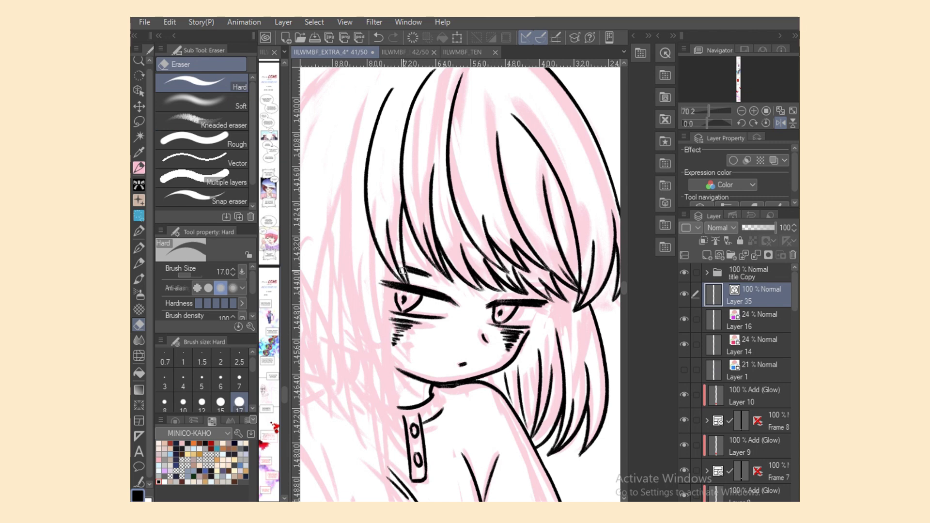
Ink the hair edge framing the face from the far eye down past the jaw to the collar.
key(p)
drag(389, 274, 407, 405)
key(ctrl+z)
drag(389, 277, 413, 443)
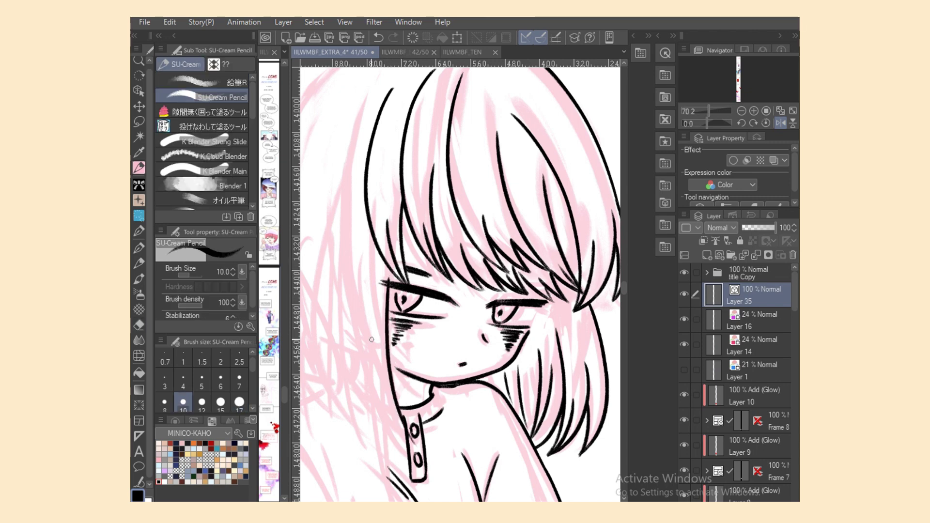
Ink the outer curve of the far side lock sweeping down to a point at the button placket.
drag(347, 222, 409, 422)
key(ctrl+z)
drag(348, 247, 419, 450)
drag(377, 366, 419, 448)
key(ctrl+z)
Clean up the overlapping lines where the far side lock crosses the eye corner and meets the button placket.
key(e)
key(p)
key(e)
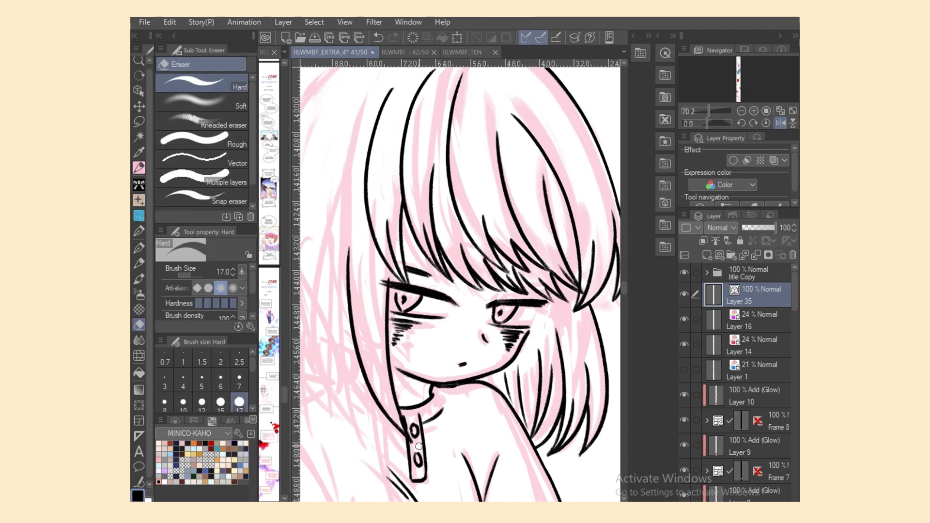
key(p)
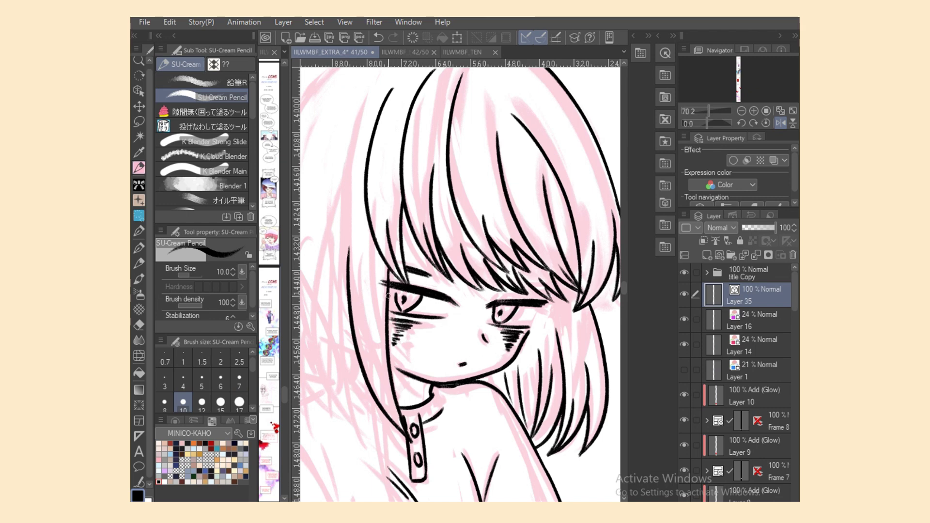
key(e)
key(p)
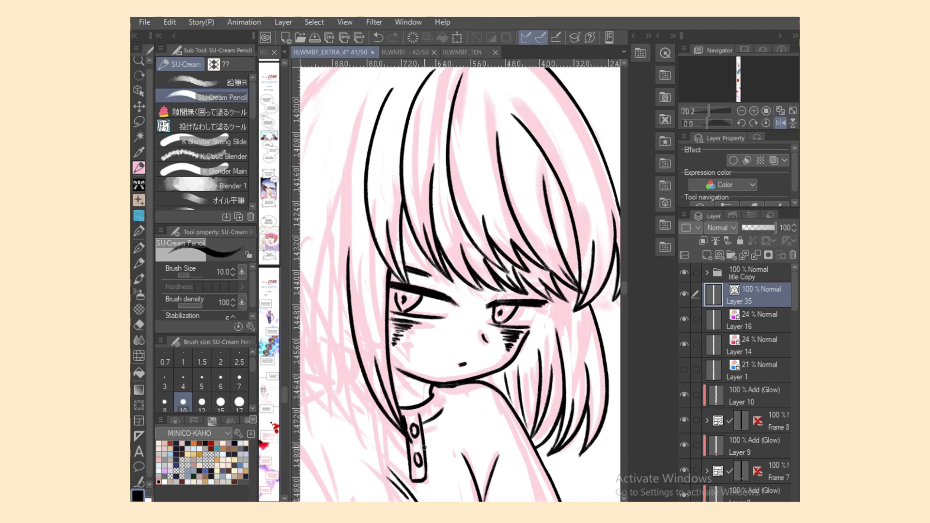
key(e)
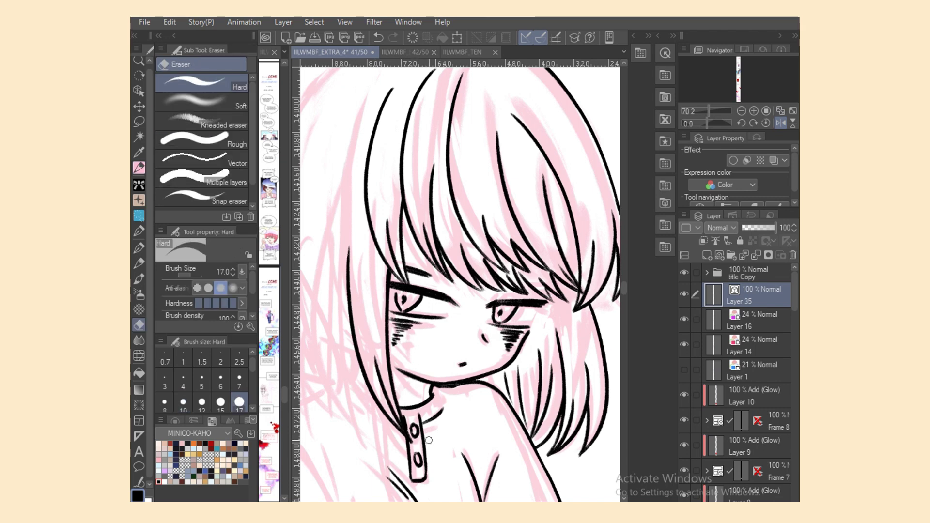
Save the file and ink the long outer curve of the next side lock sweeping down toward the collar.
key(p)
key(ctrl+s)
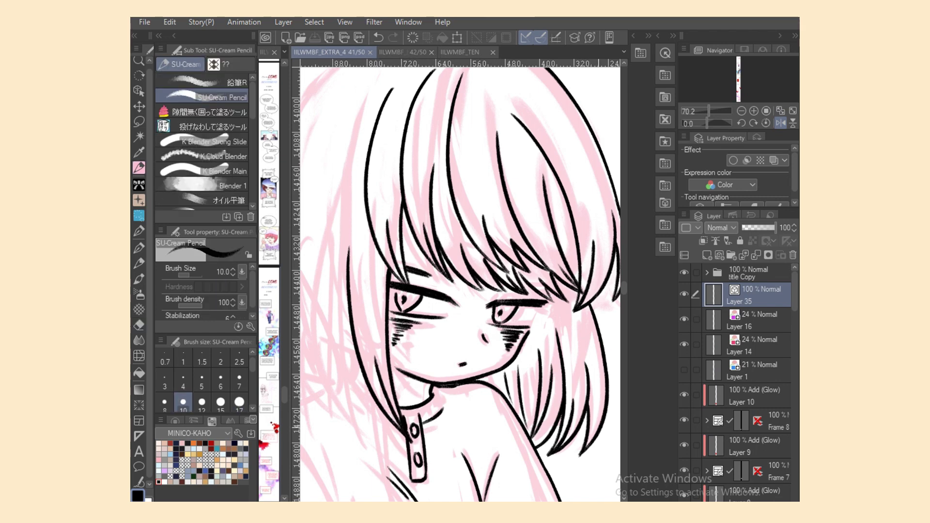
scroll(408, 303, left, 5)
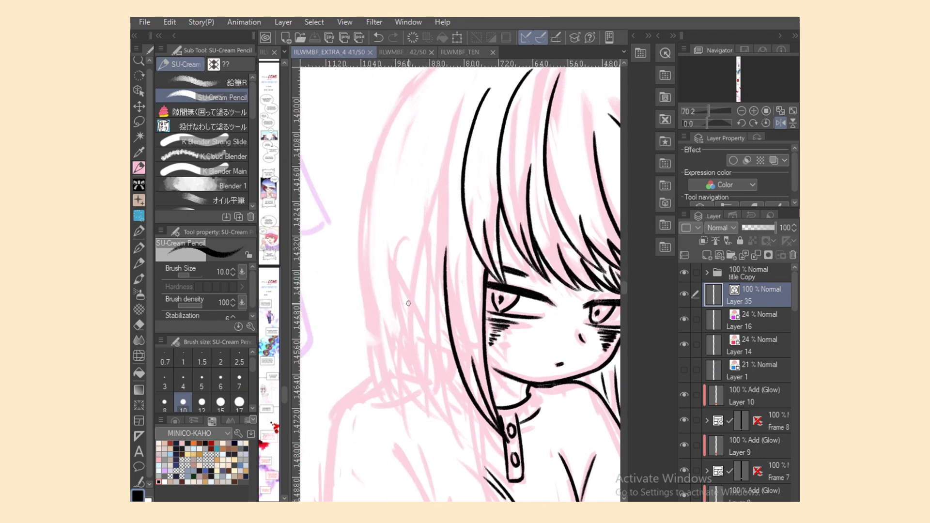
drag(411, 200, 475, 435)
mouse_move(448, 328)
mouse_down()
mouse_move(451, 363)
mouse_move(461, 284)
mouse_move(452, 343)
mouse_move(483, 440)
mouse_up()
key(ctrl+z)
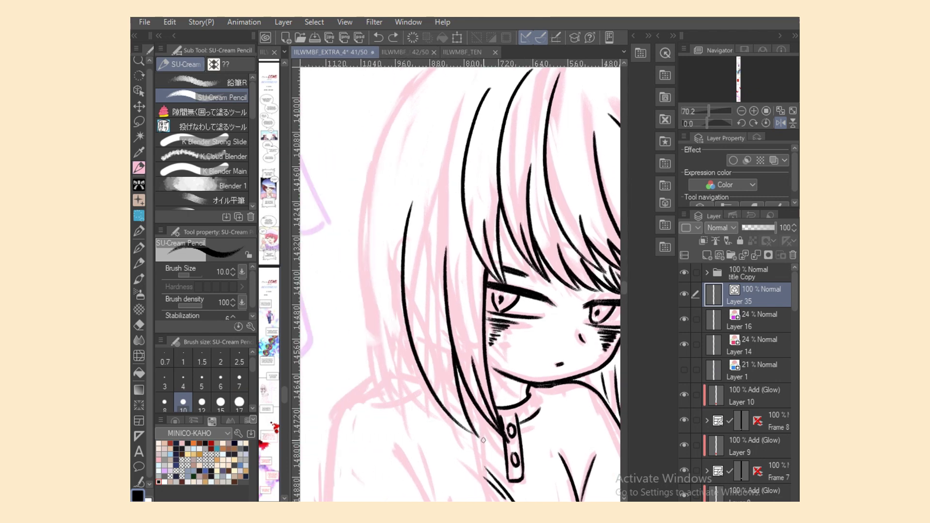
Ink the short inner strand of that side lock and adjust its vector end so both strands meet in a point.
drag(436, 348, 483, 439)
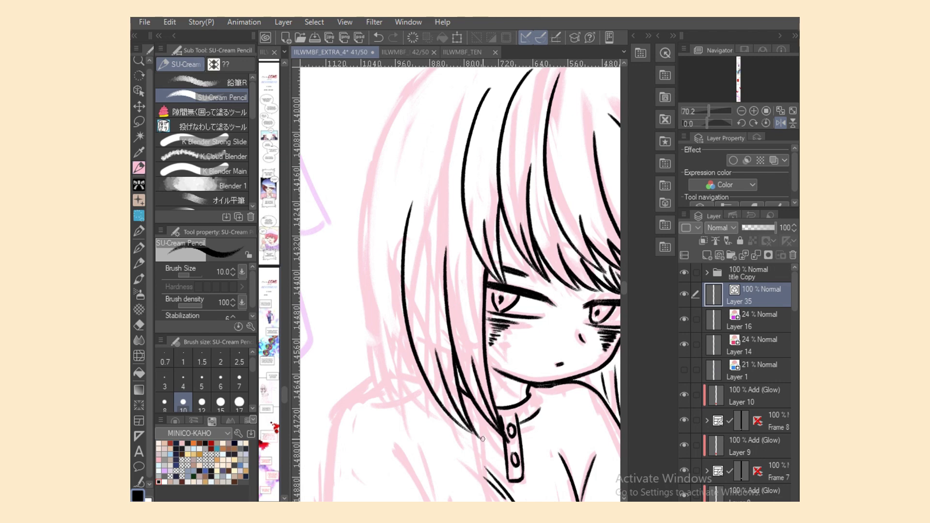
key(ctrl+z)
drag(435, 346, 484, 440)
drag(449, 414, 485, 440)
key(ctrl+z)
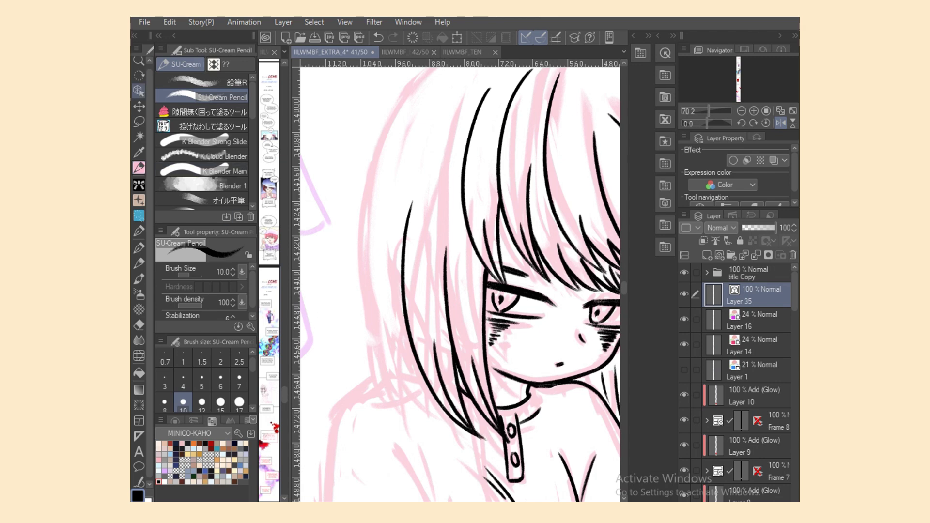
key(o)
click(448, 397)
drag(490, 443, 491, 445)
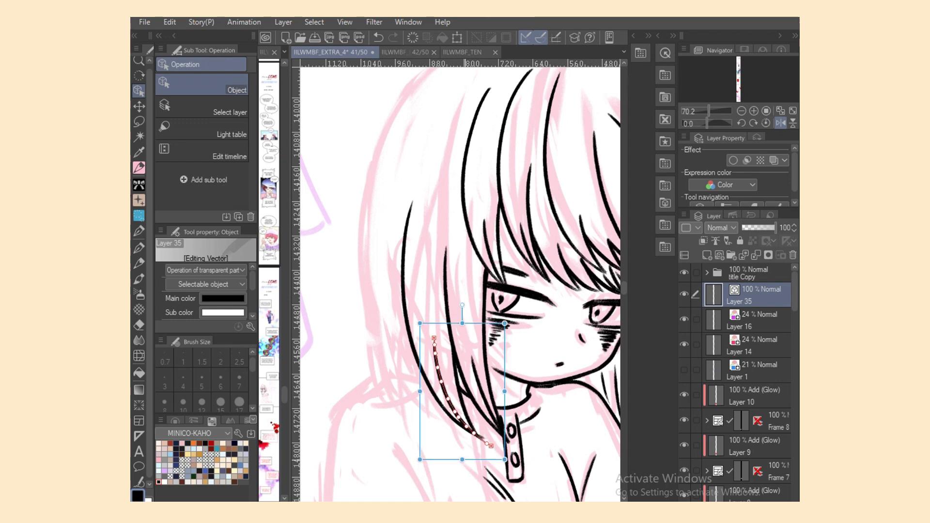
key(p)
key(ctrl)
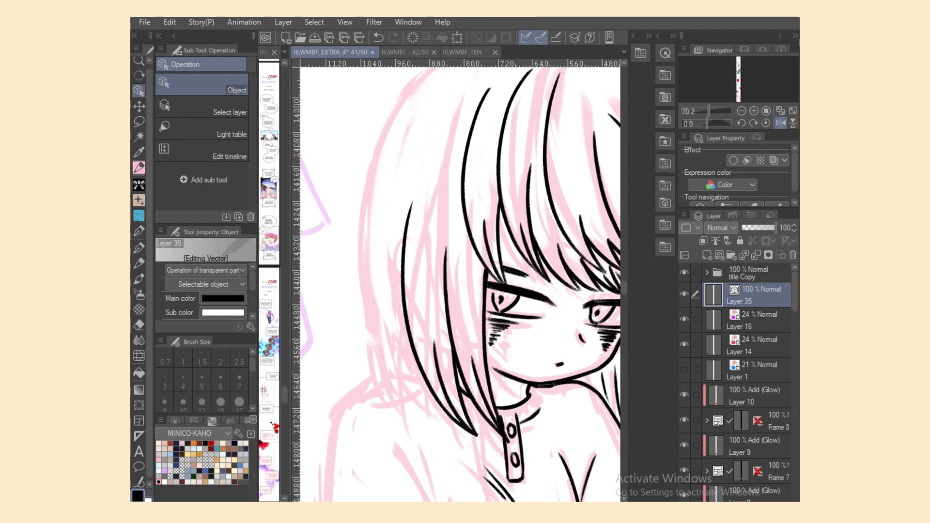
Ink the outer contour of the hair from the crown down the side of the head to the shoulder.
scroll(330, 445, down, 2)
scroll(411, 155, up, 1)
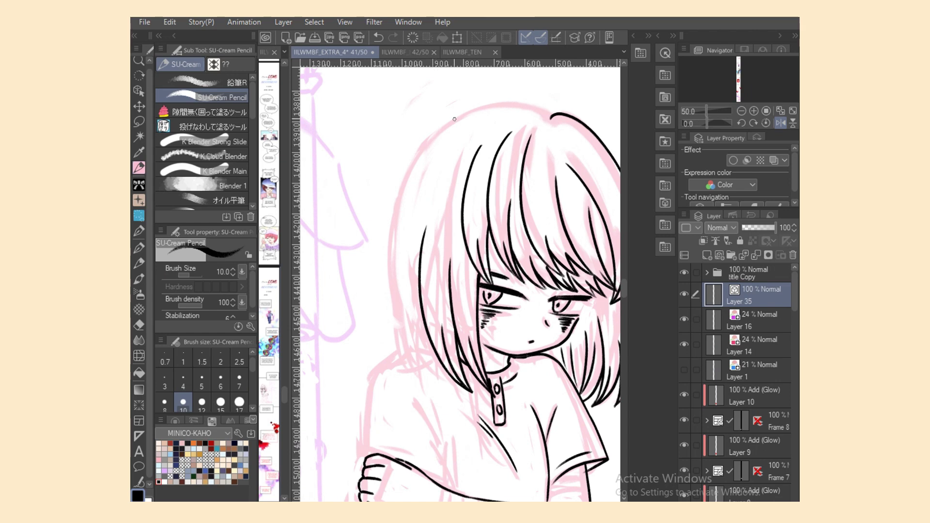
key(ctrl+z)
drag(460, 114, 390, 284)
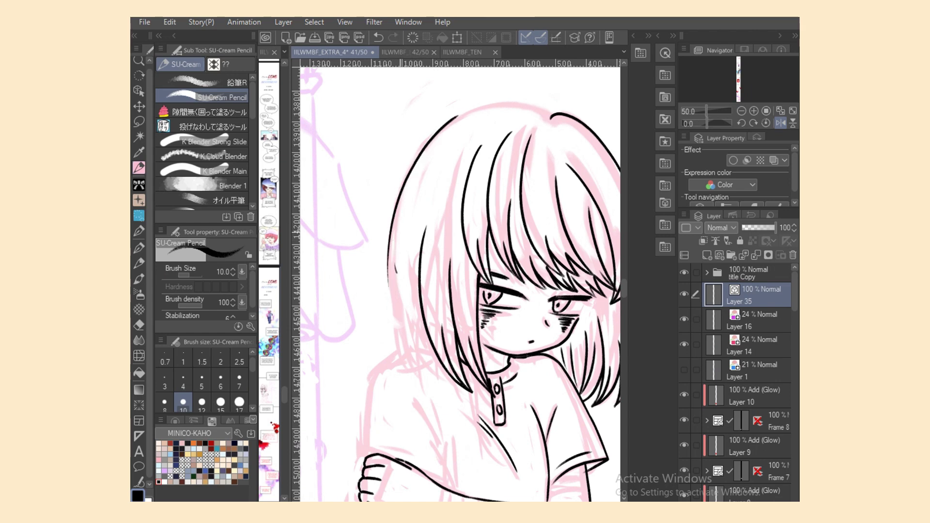
key(ctrl+z)
drag(392, 250, 403, 346)
key(ctrl+z)
drag(390, 291, 408, 365)
key(ctrl+z)
drag(388, 264, 406, 361)
Ink the pointed lock tips and inner strands at the lower edge of the side hair.
drag(405, 321, 421, 378)
mouse_move(401, 345)
mouse_down()
mouse_move(420, 376)
mouse_move(422, 359)
mouse_move(400, 342)
mouse_move(432, 381)
mouse_move(399, 342)
mouse_move(426, 381)
mouse_up()
key(ctrl+z)
key(ctrl+z)
drag(402, 305, 438, 379)
drag(431, 335, 454, 389)
key(ctrl+z)
key(e)
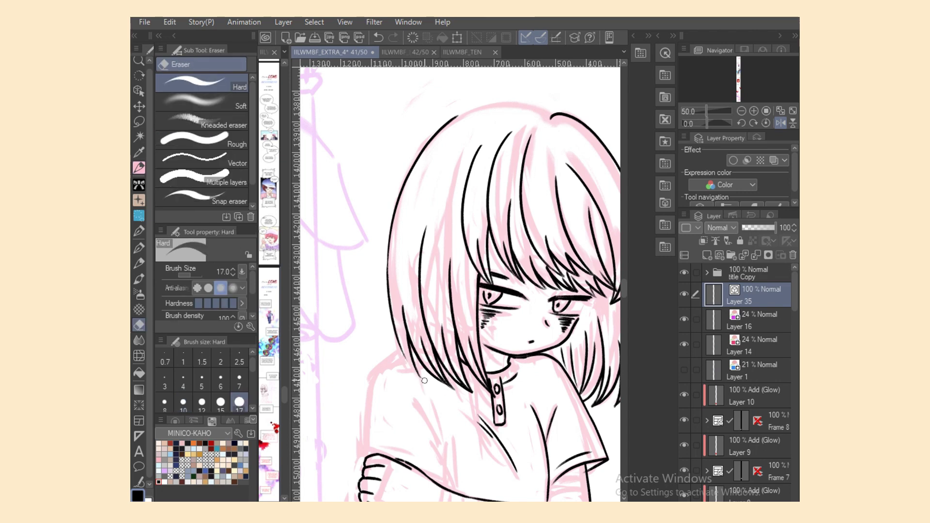
Refine the side hair's lower tips above the shoulder, alternating pencil strokes with erasing the overlapping ends.
key(p)
key(e)
key(p)
key(e)
key(p)
key(e)
key(p)
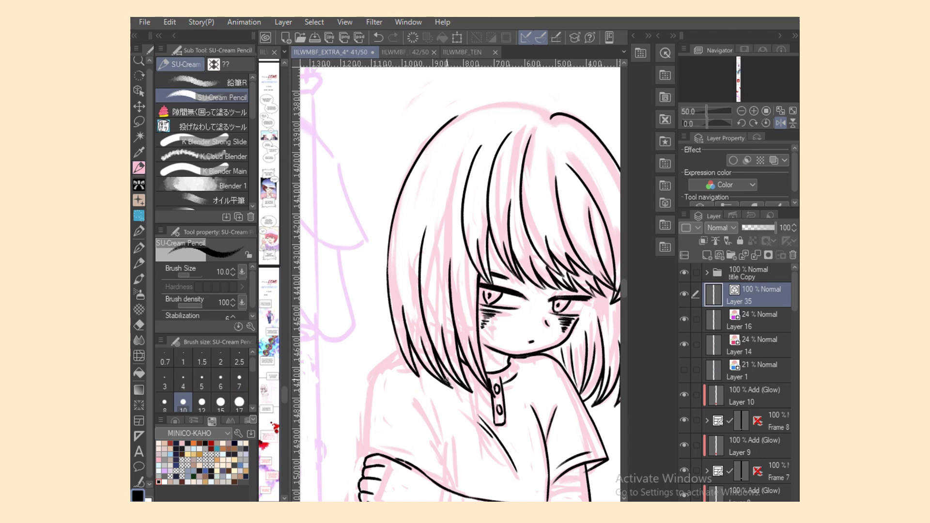
key(e)
key(p)
key(e)
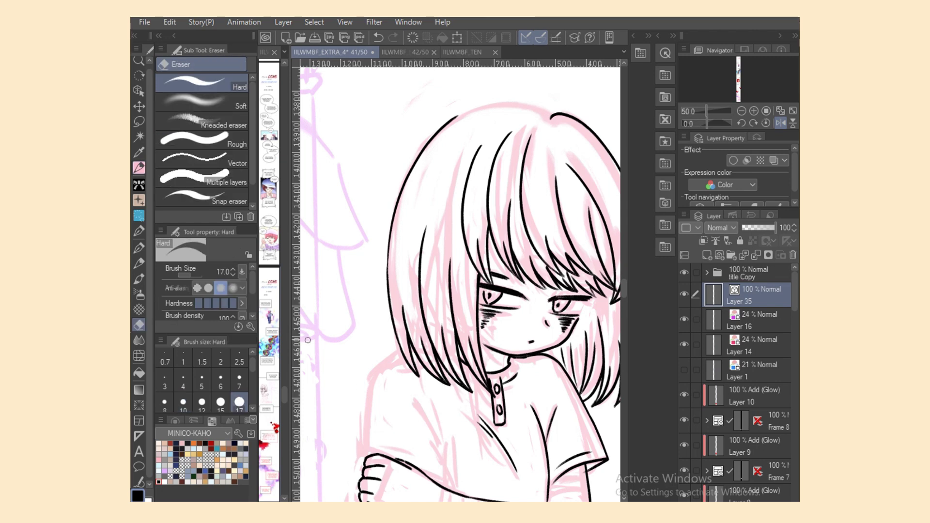
Ink the shirt fold beside the armpit and the outline of the shoulder and sleeve down to the gripping hand.
key(p)
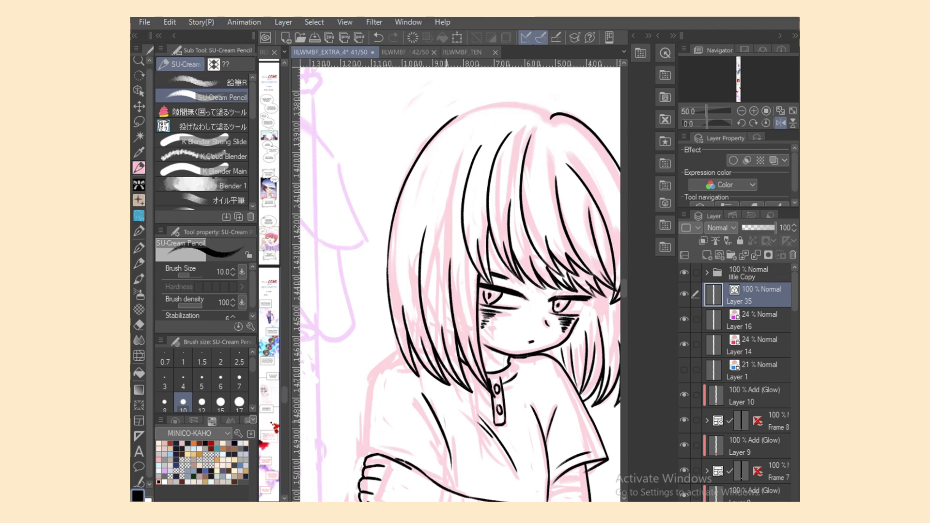
drag(441, 401, 448, 445)
mouse_move(401, 352)
mouse_down()
mouse_move(363, 409)
mouse_move(364, 457)
mouse_up()
key(ctrl+z)
key(ctrl+z)
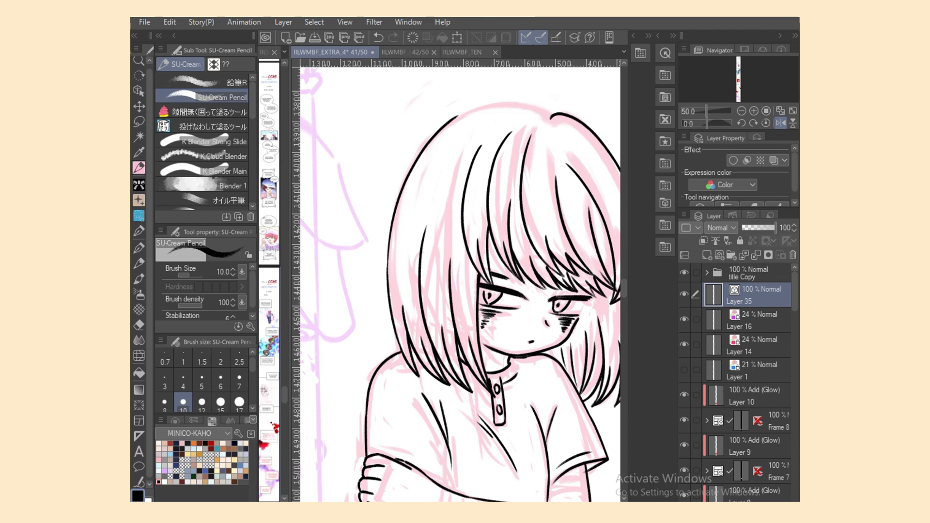
Ink the top contour of the head, joining the hair parting to the outer hair outline.
scroll(460, 285, up, 5)
mouse_move(449, 245)
mouse_down()
mouse_move(488, 229)
mouse_move(552, 227)
mouse_move(551, 236)
mouse_up()
key(ctrl+z)
key(h)
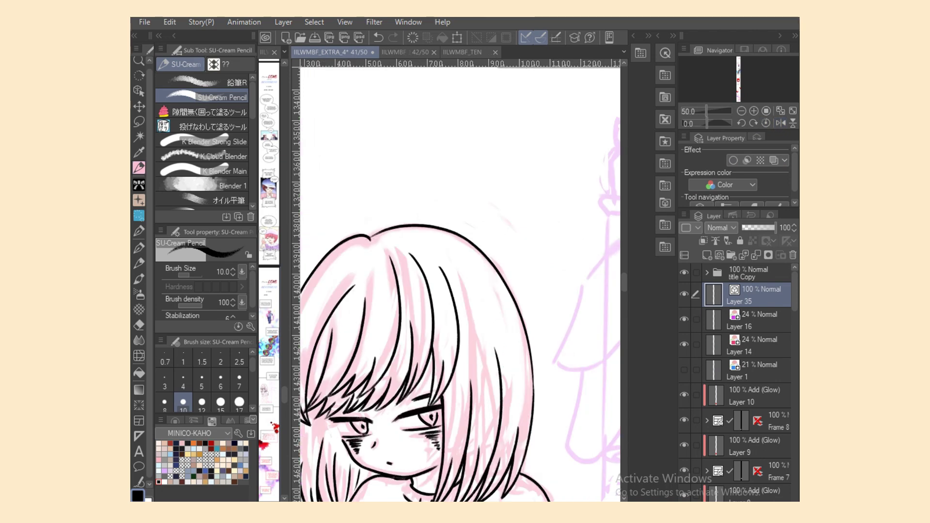
key(ctrl+z)
mouse_move(376, 227)
mouse_down()
mouse_move(465, 239)
mouse_move(499, 226)
mouse_up()
key(h)
key(ctrl+z)
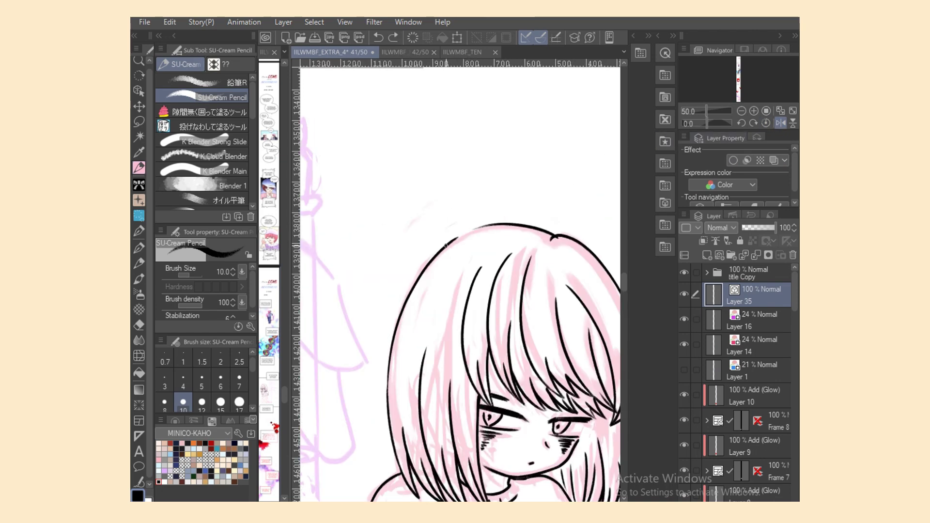
drag(445, 246, 501, 225)
key(ctrl+z)
drag(448, 246, 512, 230)
key(ctrl+z)
Ink the shirt's side line below the armpit and the sleeve hem above the gripping hand.
scroll(574, 244, down, 5)
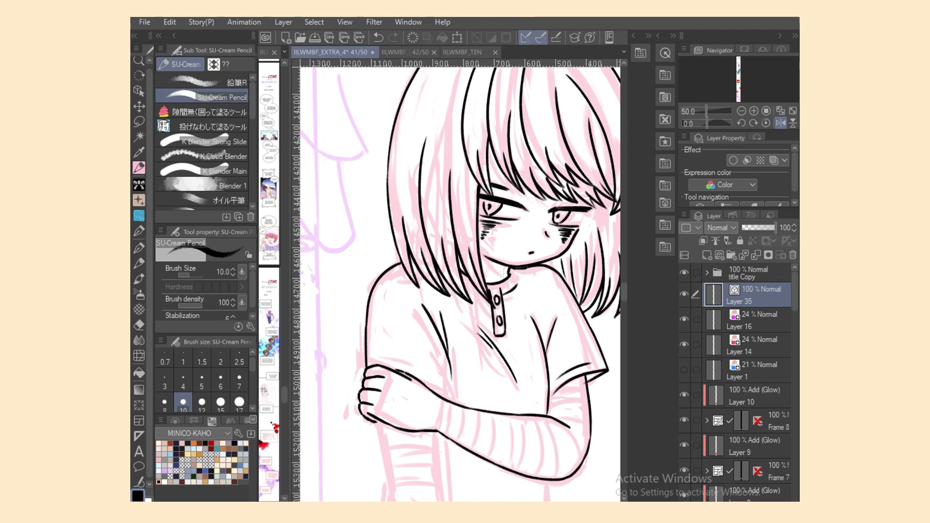
key(h)
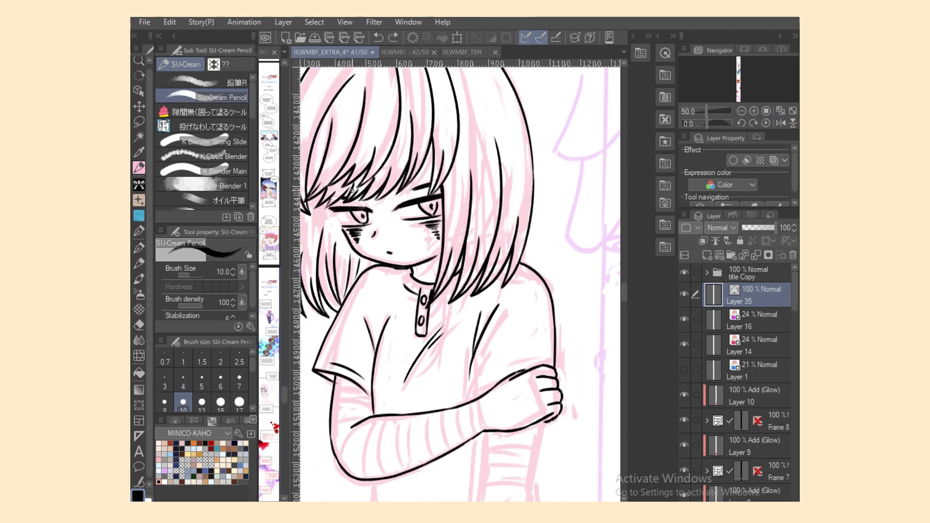
drag(354, 185, 345, 193)
scroll(609, 382, down, 5)
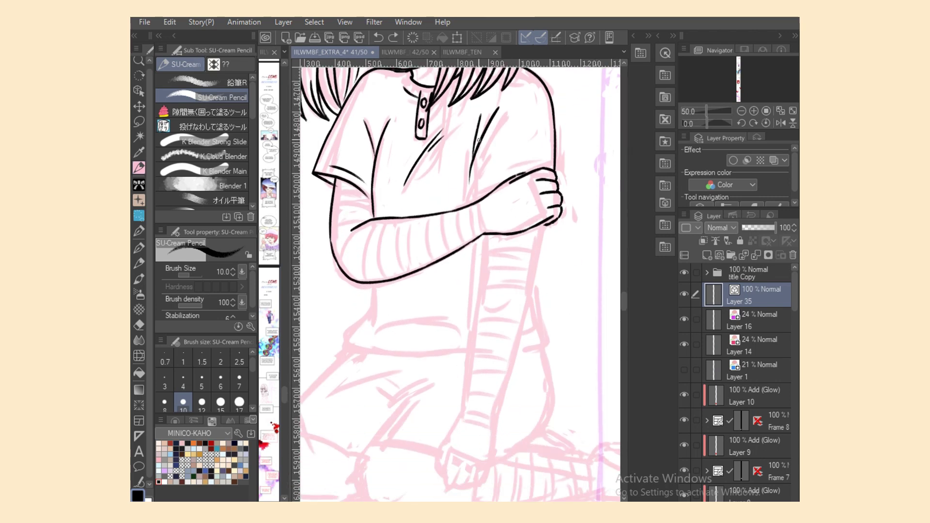
drag(475, 167, 469, 201)
key(ctrl+z)
mouse_move(475, 167)
mouse_down()
mouse_move(469, 199)
mouse_move(490, 200)
mouse_move(530, 168)
mouse_up()
key(ctrl+z)
Ink the wrist edge and the curved stripes across the folded forearm from wrist to elbow.
drag(473, 205, 482, 238)
key(ctrl+z)
mouse_move(472, 204)
mouse_down()
mouse_move(478, 237)
mouse_move(465, 231)
mouse_move(457, 251)
mouse_up()
drag(443, 215, 448, 254)
mouse_move(434, 216)
mouse_down()
mouse_move(439, 256)
mouse_move(427, 232)
mouse_move(432, 259)
mouse_move(419, 271)
mouse_up()
drag(395, 219, 398, 274)
key(ctrl+z)
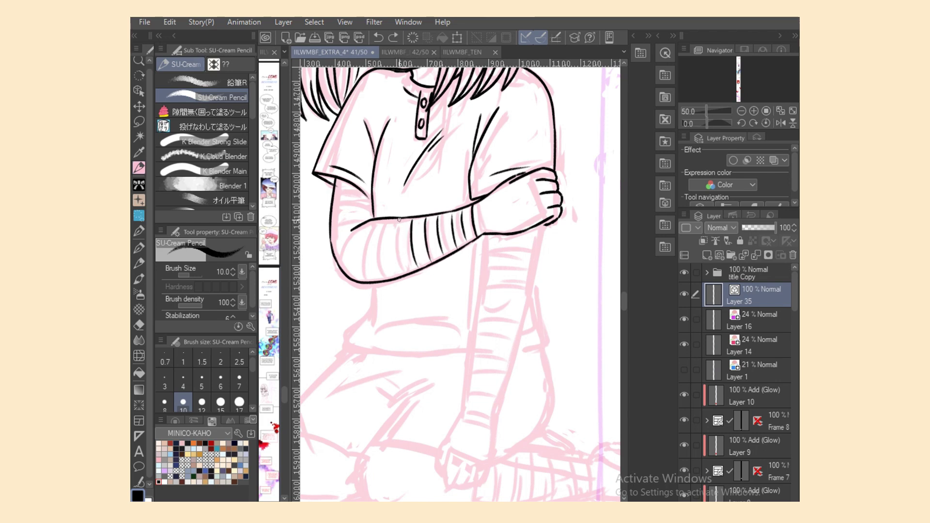
mouse_move(400, 219)
mouse_down()
mouse_move(406, 272)
mouse_move(386, 278)
mouse_move(368, 256)
mouse_move(371, 280)
mouse_up()
key(ctrl+z)
mouse_move(361, 223)
mouse_down()
mouse_move(354, 276)
mouse_move(340, 266)
mouse_up()
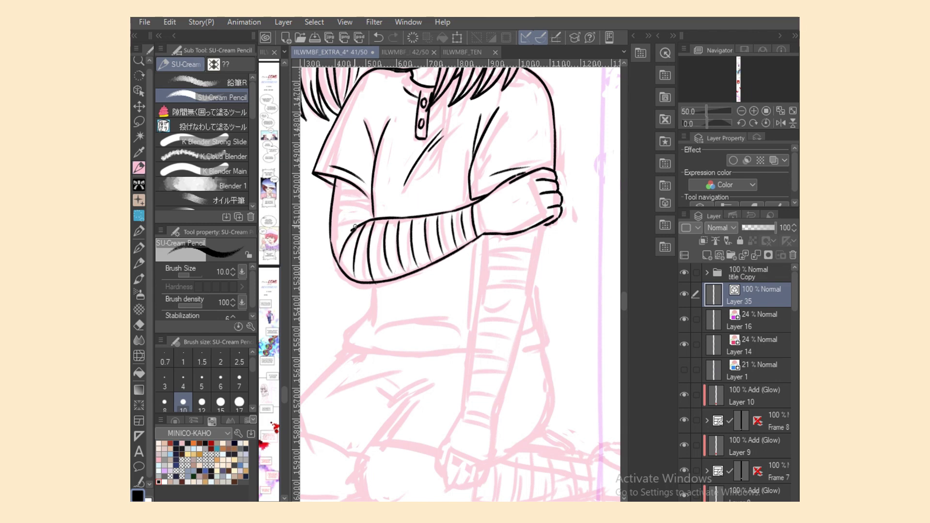
Ink the upper arm's outer edge and the first curved stripes above the folded elbow.
drag(363, 222, 328, 235)
key(ctrl+z)
mouse_move(335, 213)
mouse_down()
mouse_move(371, 210)
mouse_move(373, 222)
mouse_up()
key(ctrl+z)
key(ctrl+z)
key(ctrl+z)
key(e)
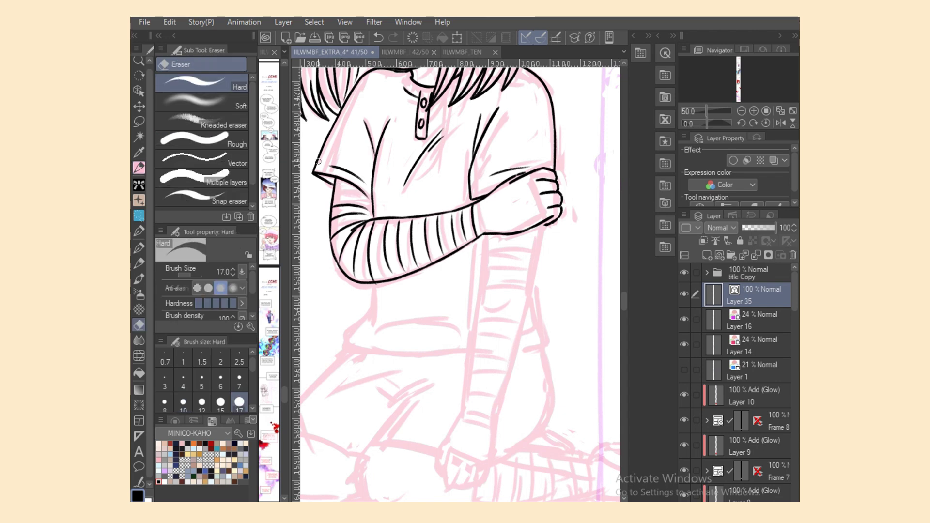
click(139, 90)
drag(313, 157, 392, 217)
key(e)
key(o)
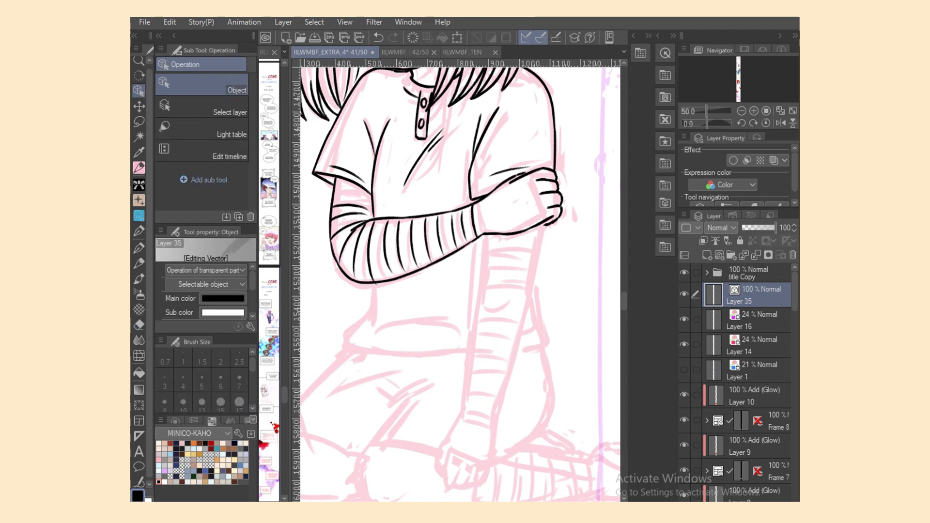
Add the remaining stripes on the upper arm just below the sleeve hem and clean up their ends.
key(p)
key(ctrl+y)
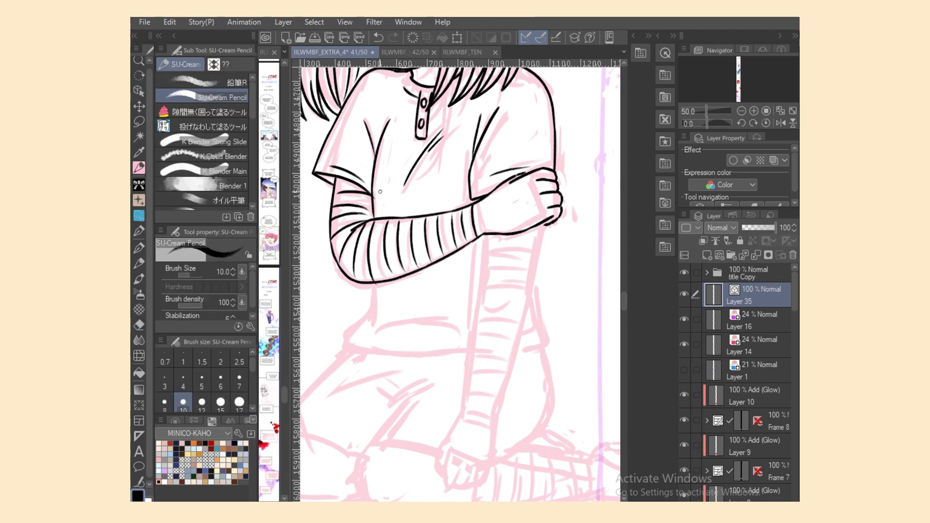
key(ctrl+z)
key(ctrl+y)
key(ctrl+z)
key(ctrl+y)
key(p)
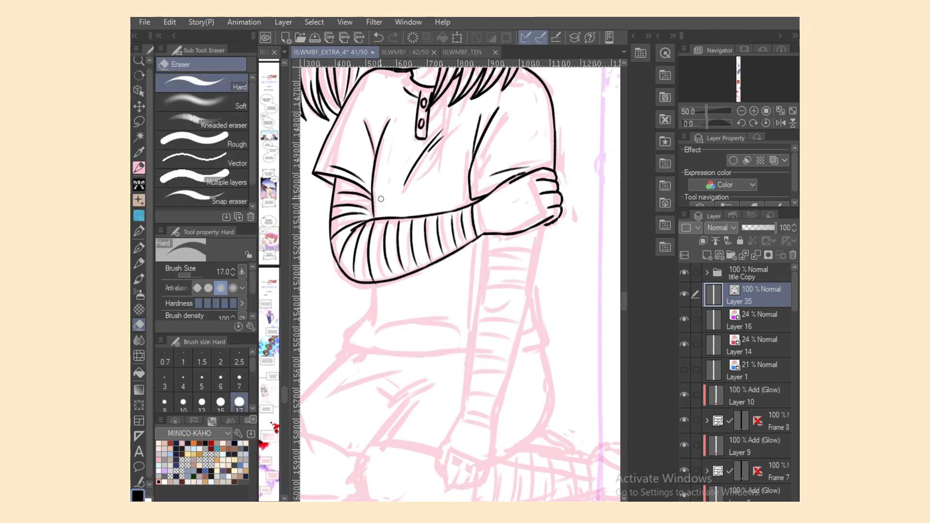
Ink the inner edge of the lowered arm from under the gripping hand down to the wrist.
key(p)
key(ctrl+z)
drag(484, 238, 467, 391)
key(ctrl+z)
key(ctrl+z)
key(ctrl+y)
key(ctrl+z)
drag(473, 328, 458, 414)
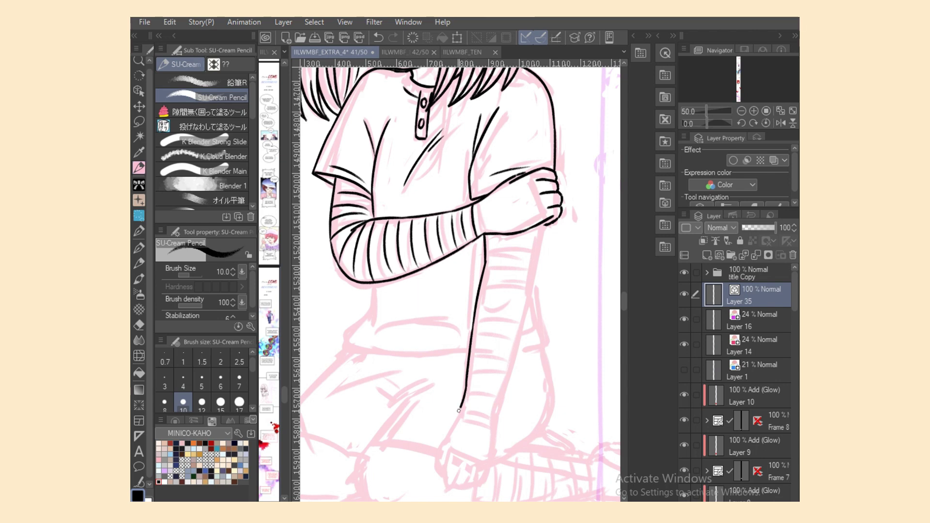
key(ctrl+z)
key(ctrl+z)
drag(472, 331, 453, 431)
key(ctrl+z)
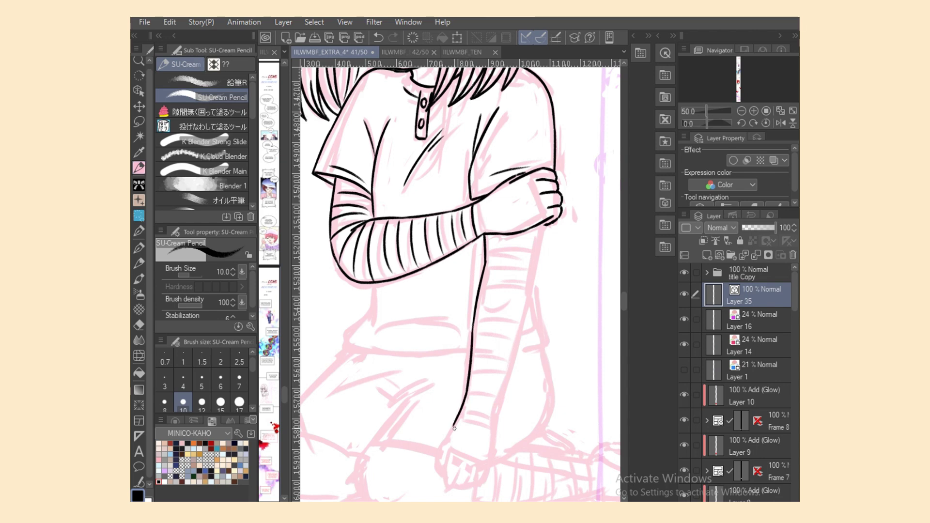
Ink the back of the lowered hand and the outline of its first finger.
key(ctrl+z)
mouse_move(466, 393)
mouse_down()
mouse_move(442, 440)
mouse_move(440, 452)
mouse_move(461, 409)
mouse_move(439, 462)
mouse_move(449, 487)
mouse_move(466, 461)
mouse_up()
key(ctrl+z)
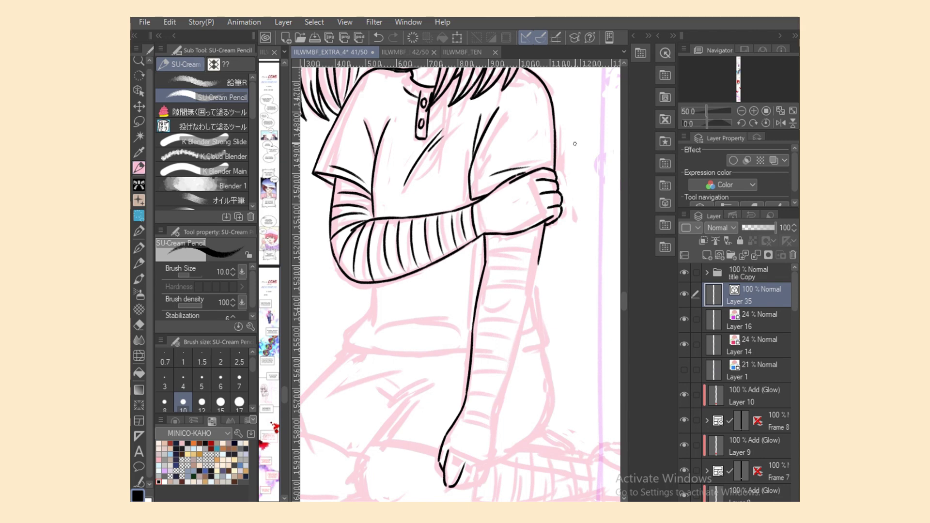
Erase the fingers of the hand gripping the upper arm.
key(e)
drag(560, 225, 556, 184)
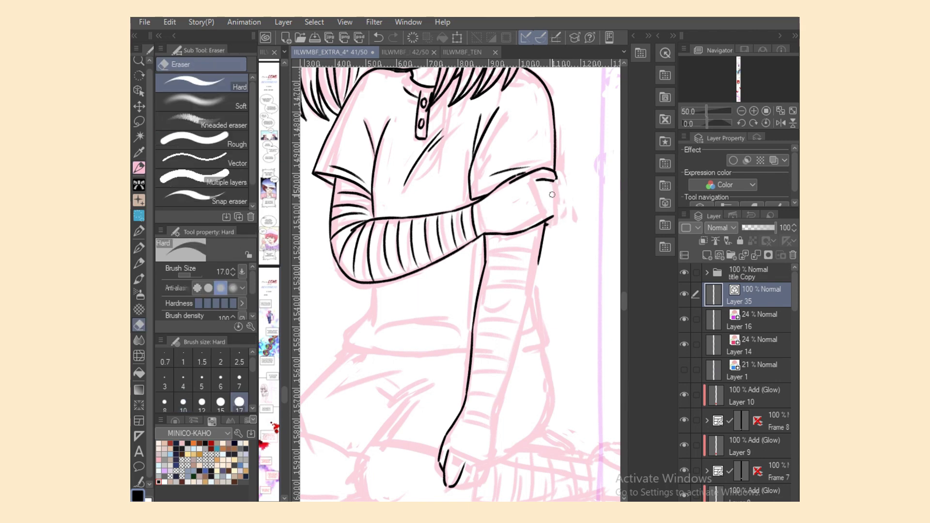
click(139, 122)
click(139, 167)
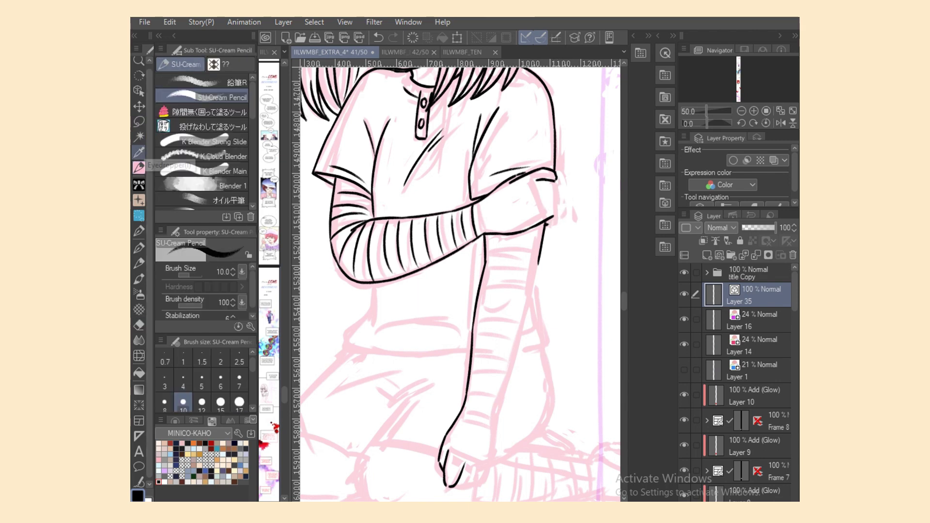
Redraw the gripping hand's lower edge and its fingers in a shorter shape wrapped around the arm.
mouse_move(540, 189)
mouse_down()
mouse_move(557, 193)
mouse_move(559, 206)
mouse_up()
key(ctrl+z)
key(ctrl+z)
mouse_move(506, 233)
mouse_down()
mouse_move(560, 208)
mouse_move(553, 223)
mouse_move(548, 174)
mouse_move(555, 203)
mouse_up()
key(ctrl+z)
key(ctrl+z)
key(e)
key(p)
key(e)
key(p)
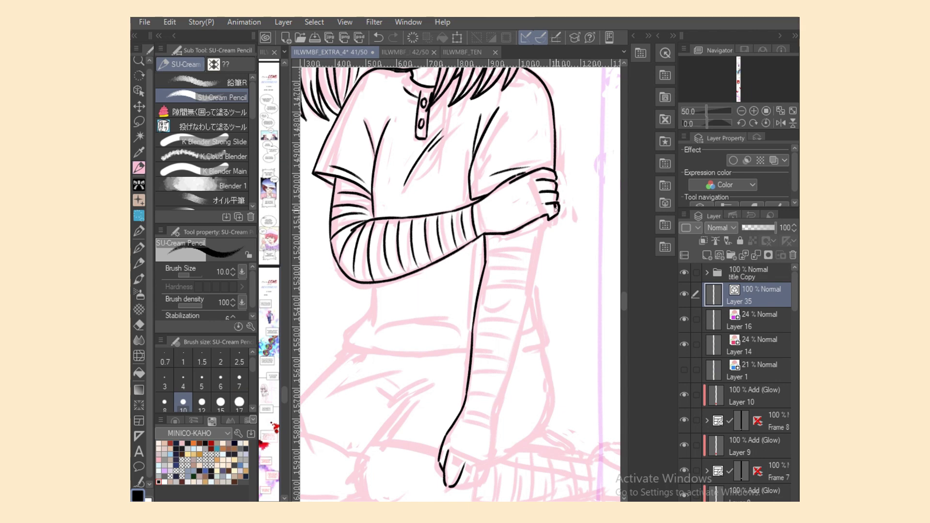
Trim the gripping hand's fingertips and erase the excess line where the top finger meets the sleeve hem.
key(e)
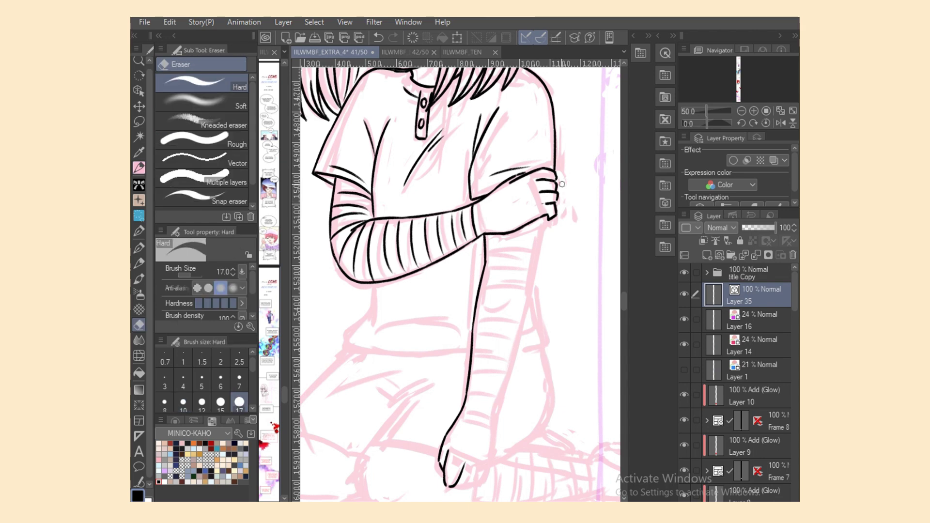
key(p)
key(e)
drag(558, 201, 563, 192)
key(p)
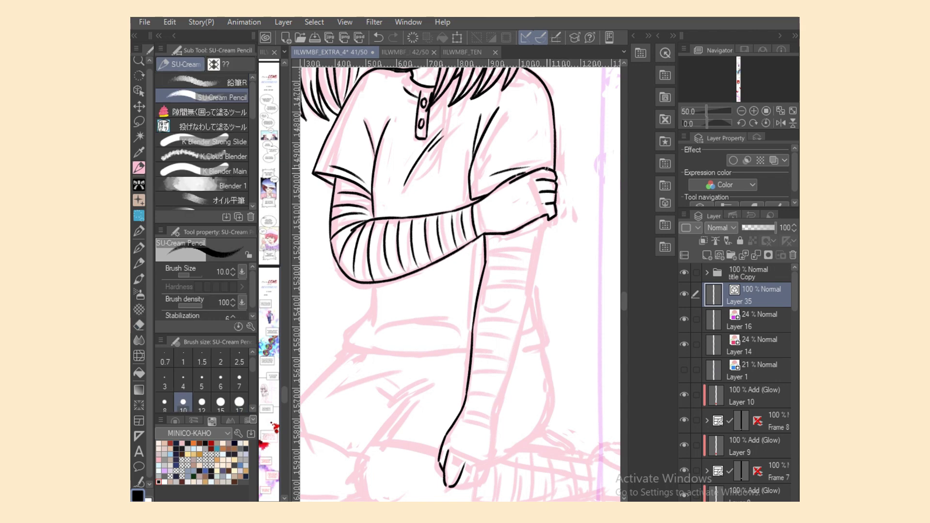
key(e)
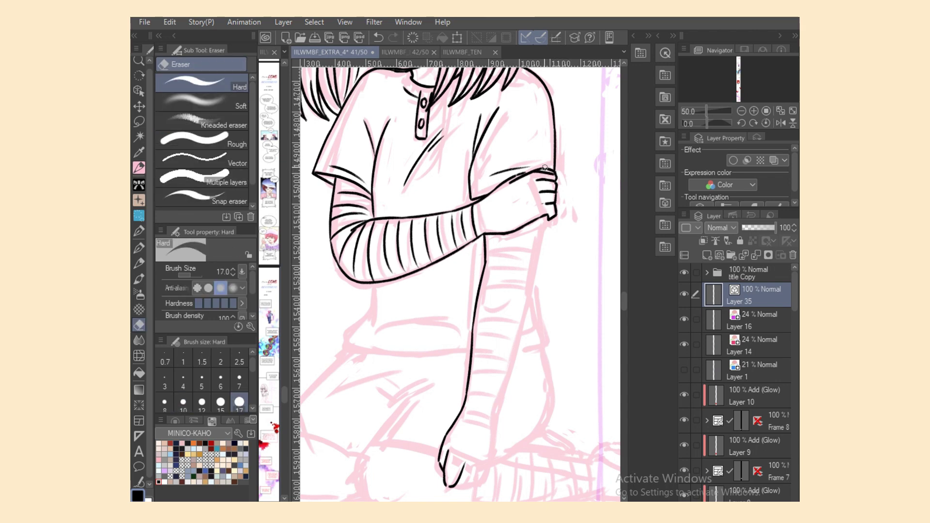
drag(547, 166, 541, 166)
key(p)
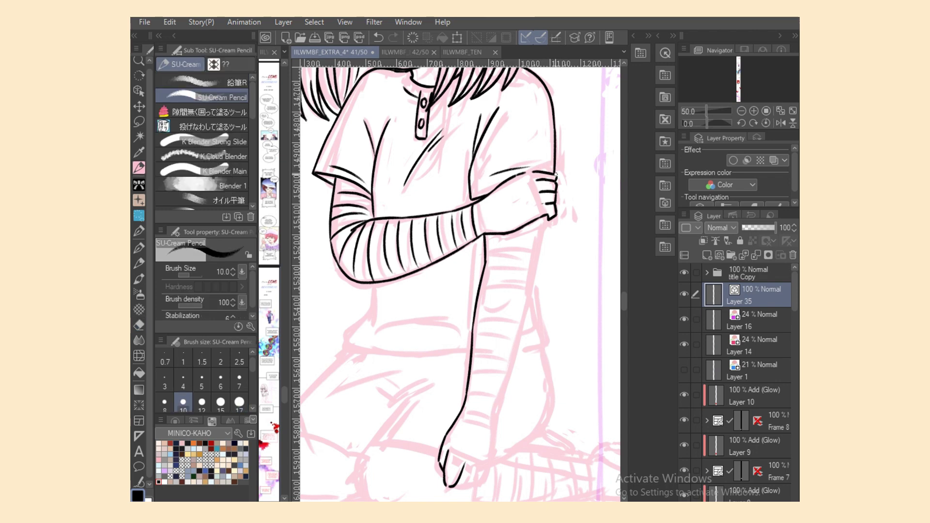
Clean up the fingers of the hand gripping the upper arm by erasing and re-inking their lines, and save the file.
drag(515, 169, 535, 179)
key(e)
key(p)
key(e)
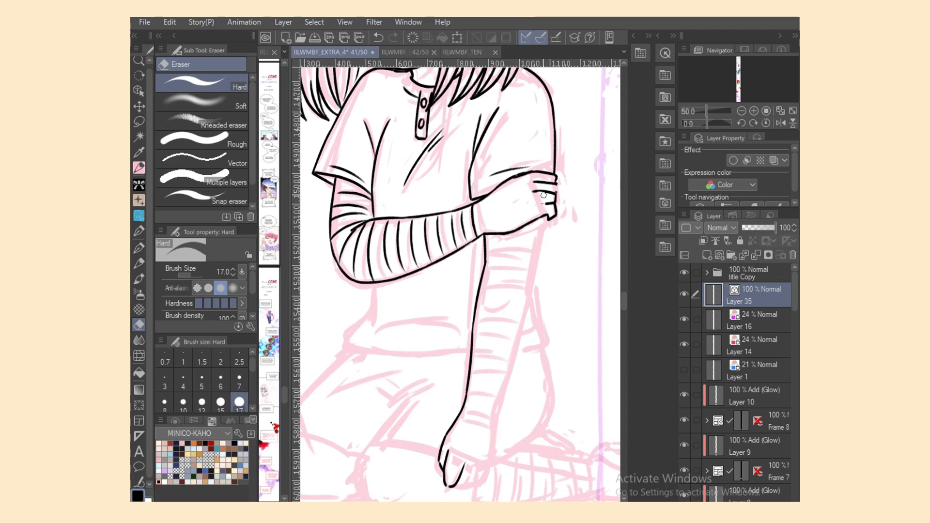
key(p)
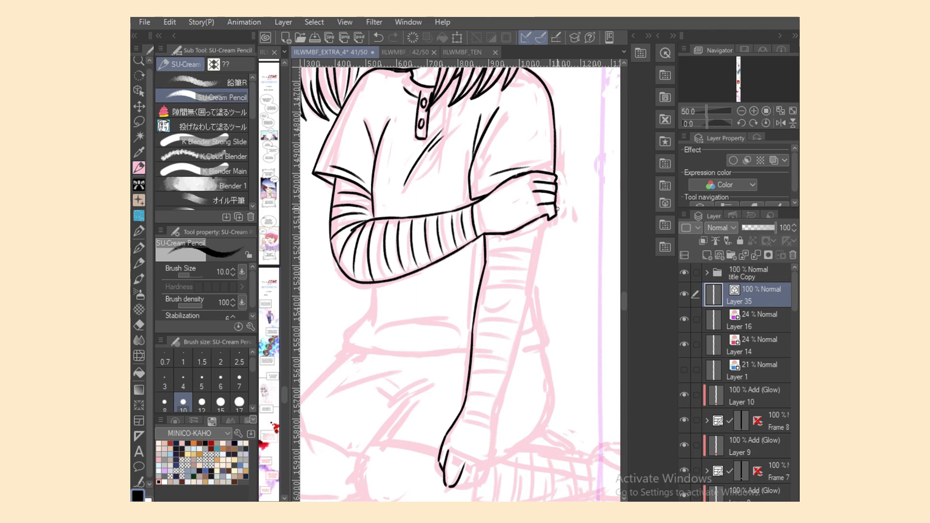
key(ctrl+s)
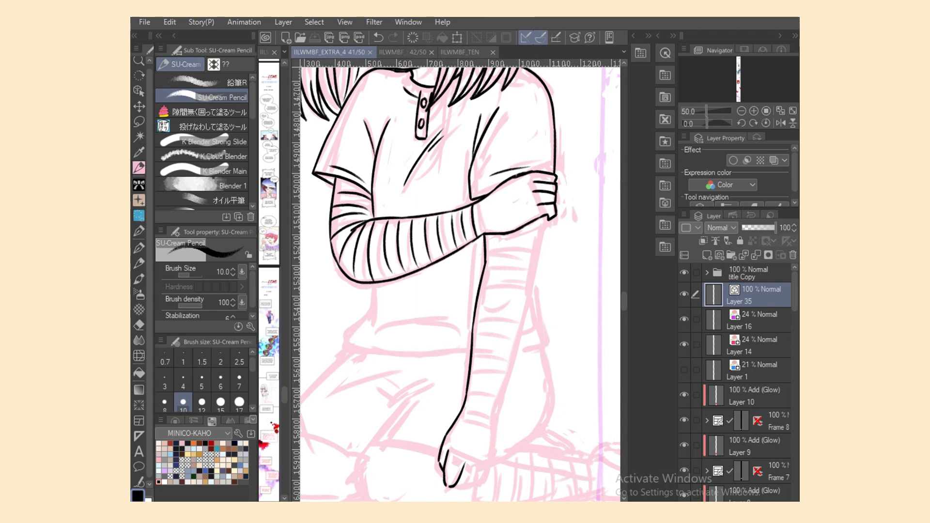
Redraw the sleeve's inner edge down to the gripping hand's wrist and start the lowered arm's outer edge below the fingers.
drag(476, 159, 471, 201)
key(ctrl+z)
key(e)
key(p)
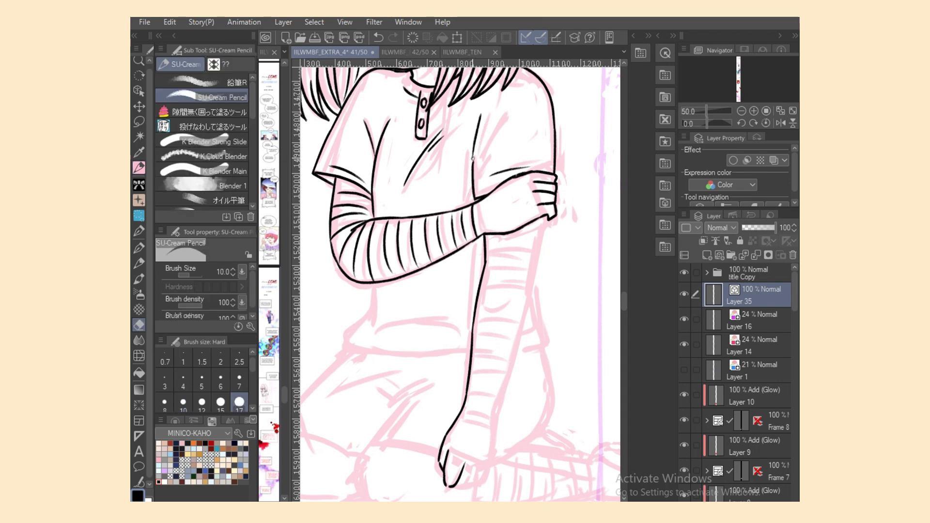
key(ctrl+z)
key(ctrl+y)
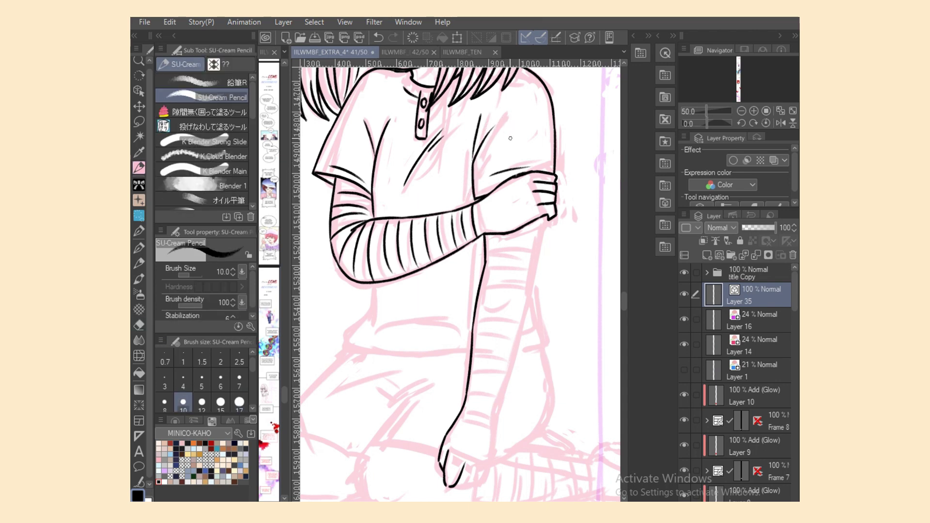
key(ctrl+z)
mouse_move(545, 216)
mouse_down()
mouse_move(534, 264)
mouse_move(543, 245)
mouse_up()
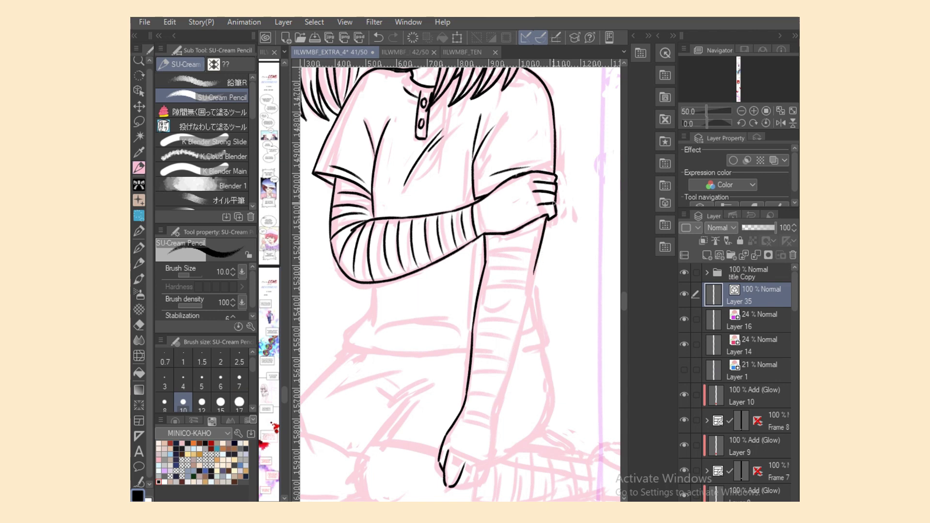
key(ctrl+z)
Round off the gripping hand's little finger, add its short inner line, and tidy the fingertips beside the sleeve hem.
drag(531, 205, 554, 209)
key(ctrl+z)
key(e)
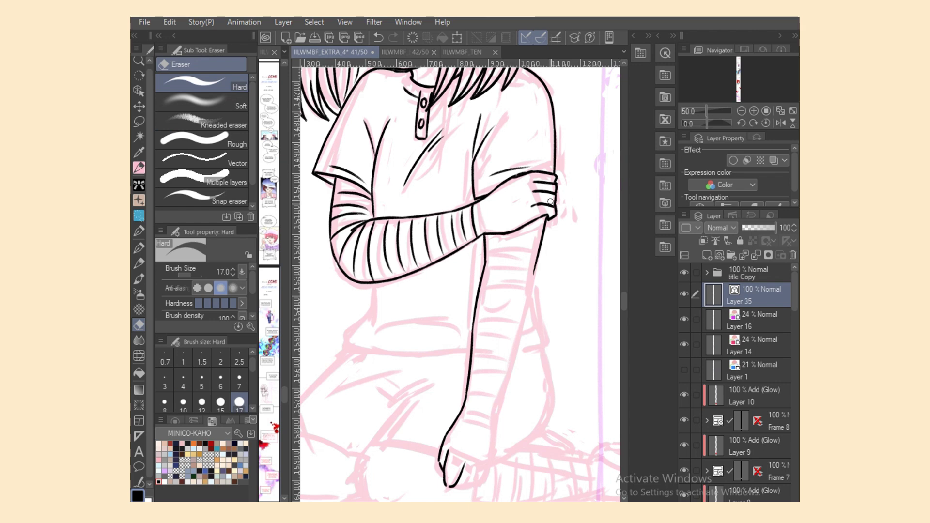
key(p)
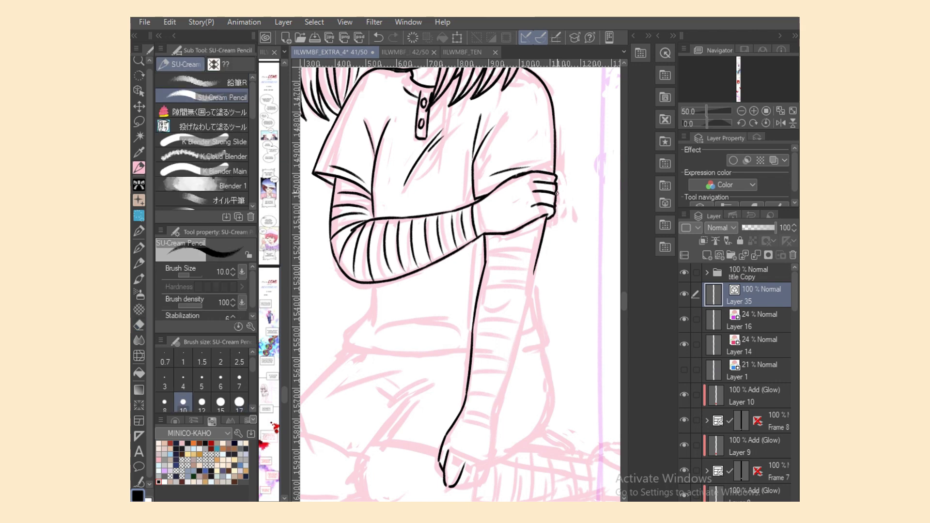
key(e)
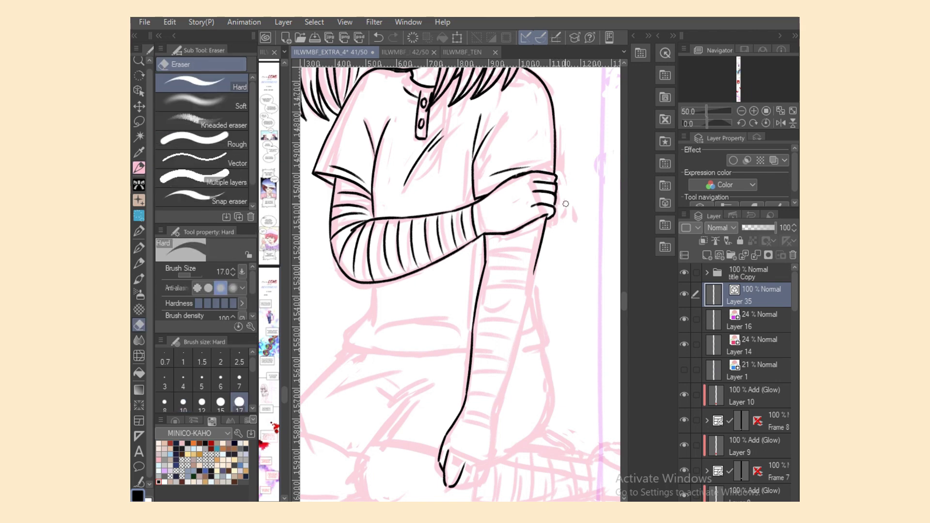
key(p)
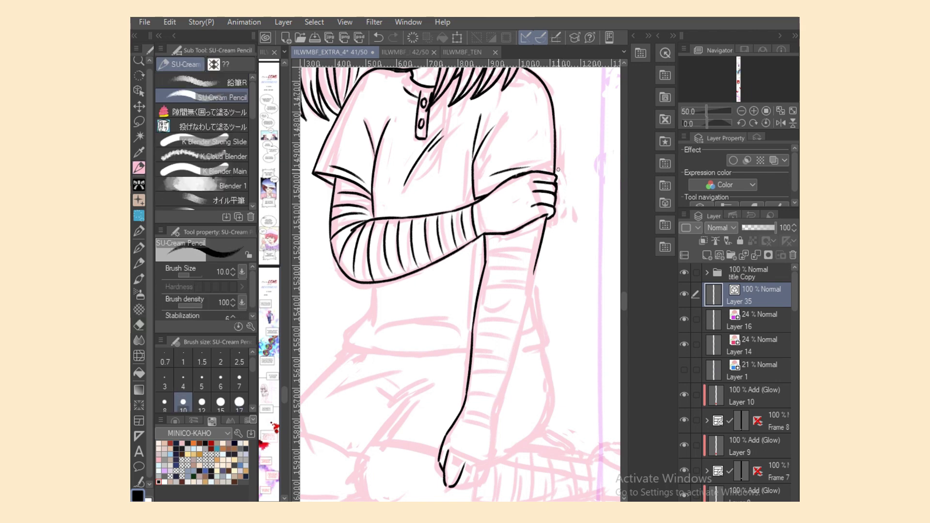
key(e)
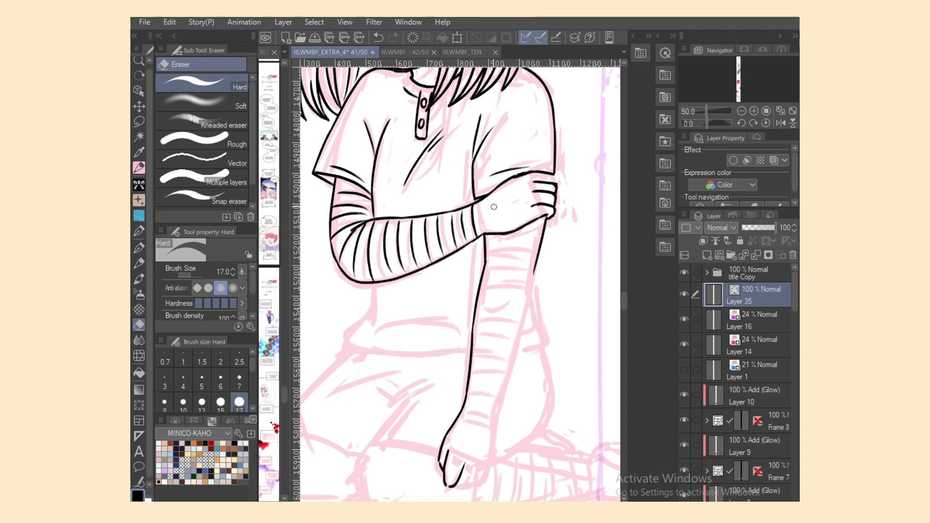
key(p)
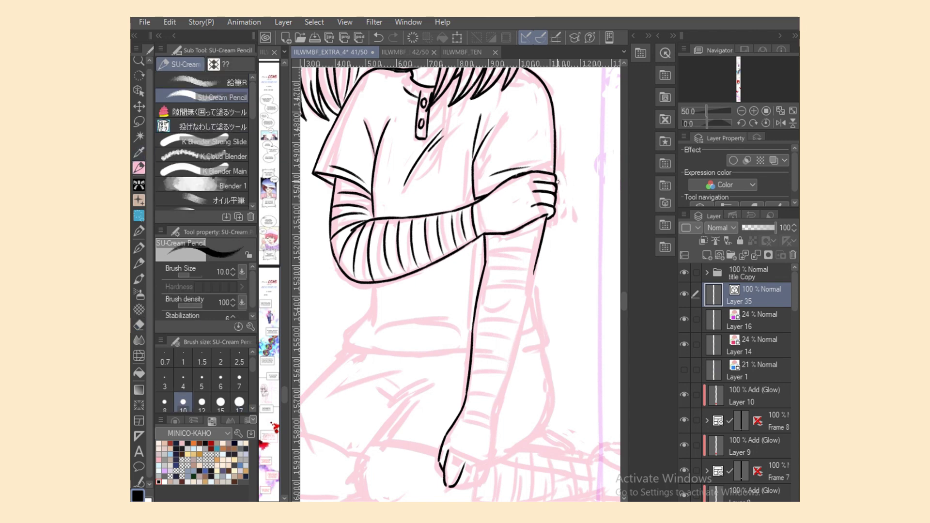
Erase and redraw the back of the gripping hand from the wrist to the top finger, and refine the finger lines.
key(e)
drag(503, 181, 528, 172)
key(p)
key(ctrl+z)
drag(489, 194, 535, 166)
key(ctrl+z)
key(e)
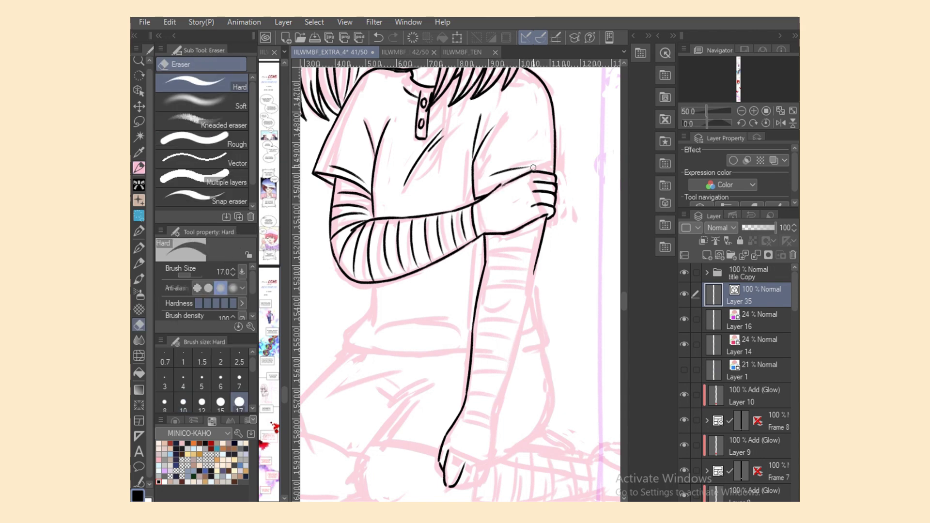
key(p)
drag(489, 195, 526, 171)
key(ctrl+z)
key(ctrl+z)
key(ctrl+z)
key(ctrl+z)
key(ctrl+z)
key(ctrl+z)
key(ctrl+z)
key(ctrl+z)
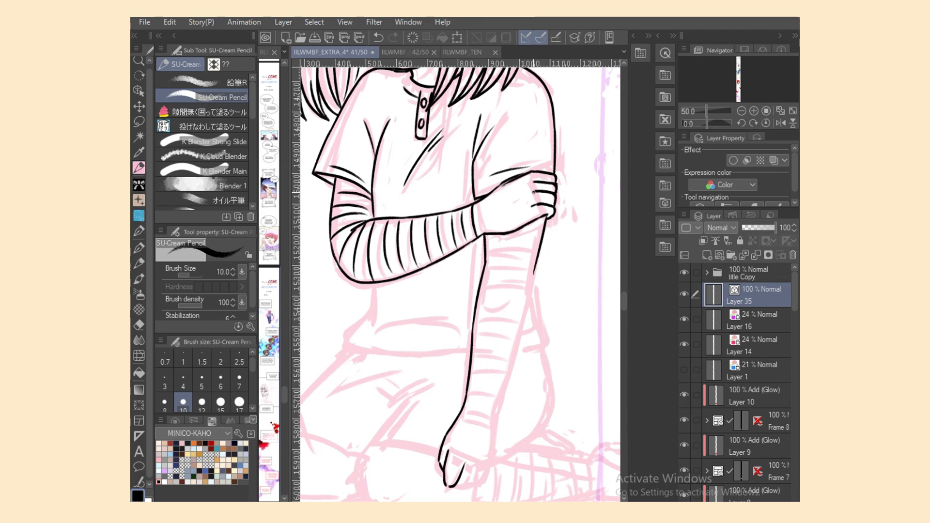
key(ctrl+z)
key(ctrl+y)
key(ctrl+z)
Ink the lowered arm's outer edge from the gripping hand down past the wrist to the side of the lowered hand.
drag(533, 268, 495, 410)
key(ctrl+z)
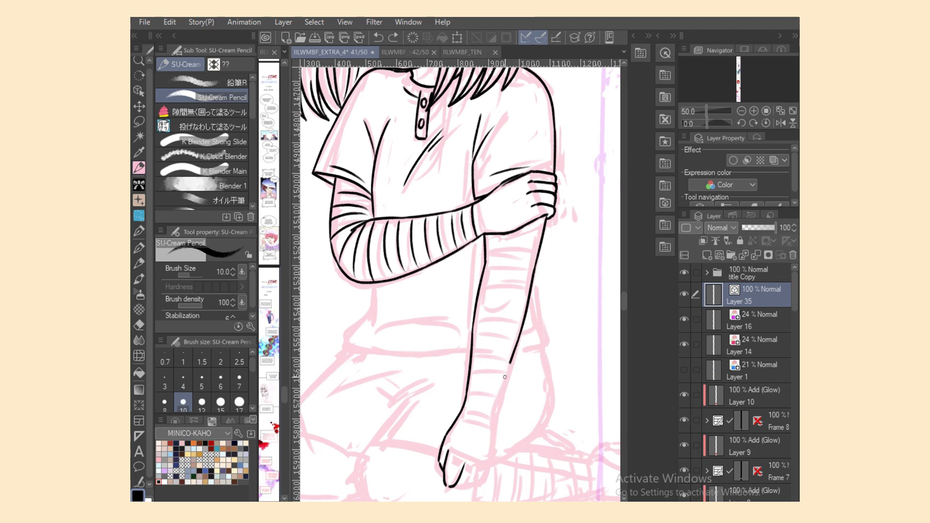
drag(515, 343, 489, 472)
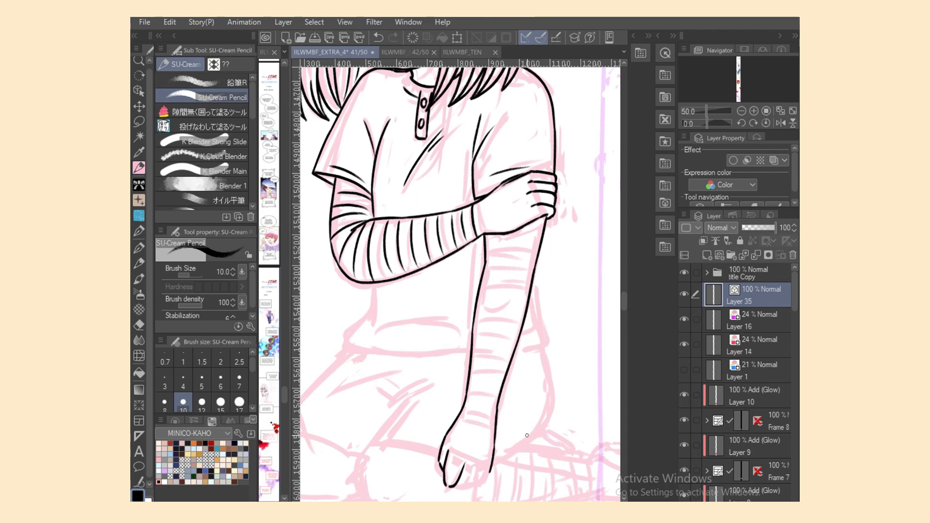
Ink the remaining fingers of the lowered hand and close its outline.
scroll(453, 393, down, 3)
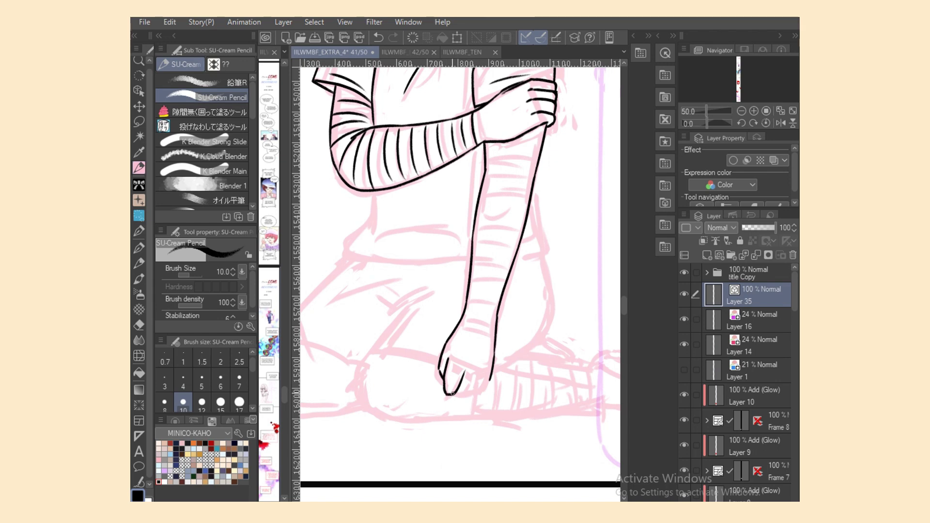
mouse_move(463, 372)
mouse_down()
mouse_move(467, 393)
mouse_move(474, 372)
mouse_move(466, 394)
mouse_move(481, 378)
mouse_up()
key(ctrl+z)
key(ctrl+z)
Ink curved stripes across the lowered forearm, working from the wrist up towards the elbow.
mouse_move(463, 317)
mouse_down()
mouse_move(498, 320)
mouse_move(517, 231)
mouse_up()
key(ctrl+z)
key(e)
key(p)
key(ctrl+z)
key(ctrl+z)
key(ctrl+z)
key(ctrl+z)
mouse_move(477, 208)
mouse_down()
mouse_move(524, 222)
mouse_move(530, 212)
mouse_up()
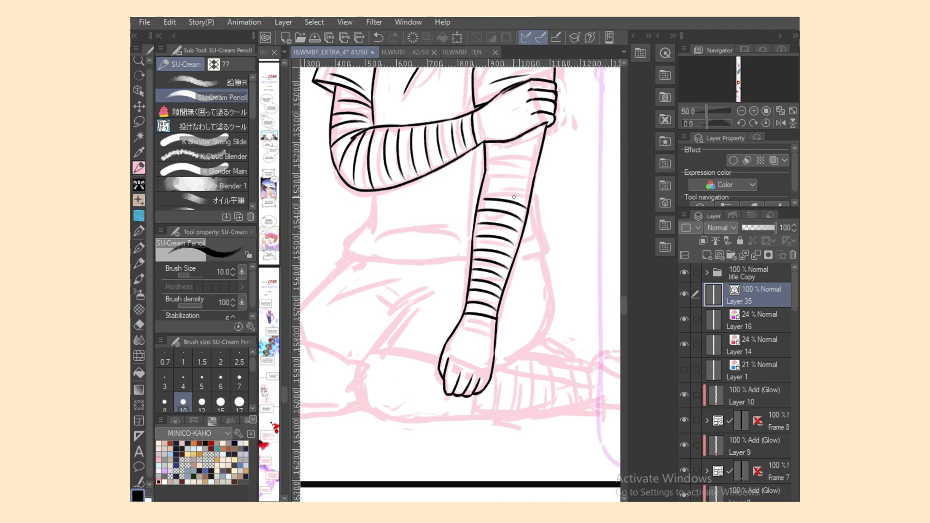
Ink the remaining stripes across the upper part of the lowered arm, up to the gripping hand.
key(ctrl+z)
mouse_move(479, 196)
mouse_down()
mouse_move(521, 205)
mouse_move(512, 187)
mouse_move(528, 194)
mouse_up()
key(ctrl+z)
mouse_move(484, 170)
mouse_down()
mouse_move(527, 182)
mouse_move(534, 166)
mouse_up()
key(ctrl+z)
mouse_move(486, 145)
mouse_down()
mouse_move(539, 158)
mouse_move(543, 143)
mouse_up()
key(ctrl+z)
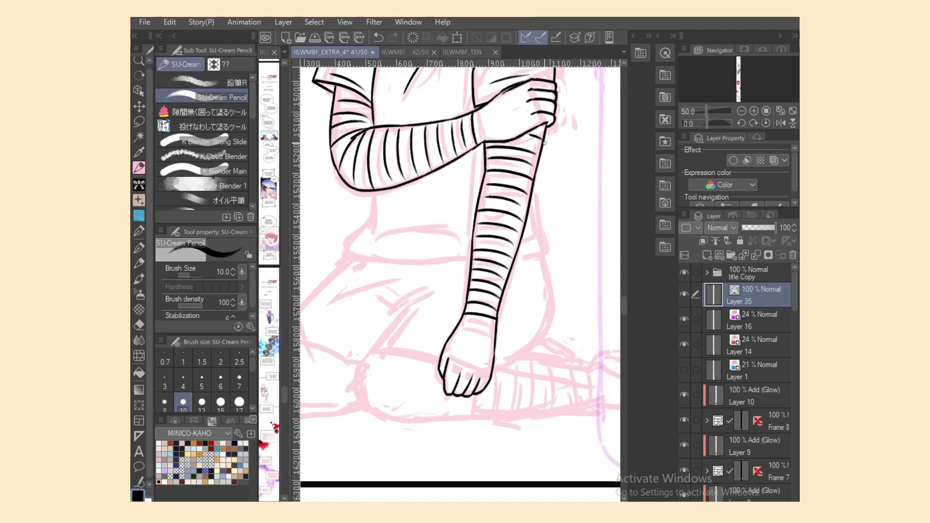
Ink the shirt's side below the bent elbow and its bottom hem on both sides of the lowered arm.
mouse_move(373, 193)
mouse_down()
mouse_move(373, 221)
mouse_move(342, 254)
mouse_up()
key(ctrl+z)
key(ctrl+z)
mouse_move(373, 216)
mouse_down()
mouse_move(346, 249)
mouse_move(465, 264)
mouse_up()
key(ctrl+z)
mouse_move(349, 246)
mouse_down()
mouse_move(389, 263)
mouse_move(428, 263)
mouse_move(379, 262)
mouse_move(460, 264)
mouse_up()
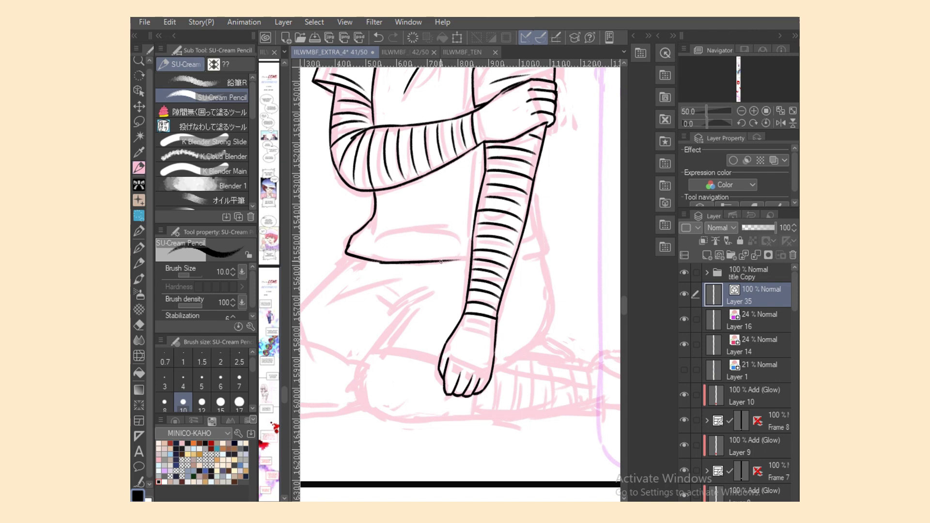
key(ctrl+z)
drag(380, 263, 543, 239)
key(ctrl+z)
Ink the shirt's far side edge from behind the lowered arm down to the hem corner.
drag(533, 194, 543, 233)
key(ctrl+z)
key(ctrl+z)
key(ctrl+z)
drag(531, 191, 541, 225)
drag(539, 220, 543, 238)
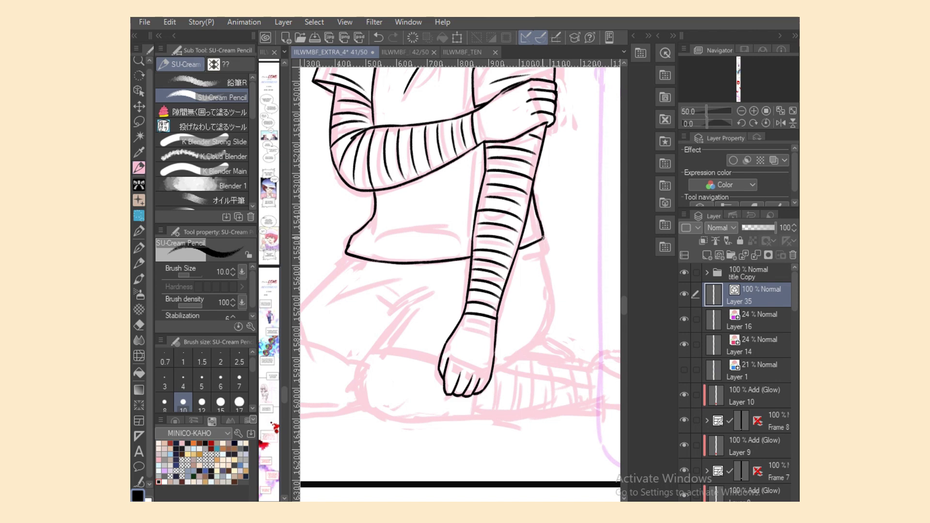
Ink two nearly horizontal fold lines on the lower shirt above the hem.
drag(409, 234, 460, 227)
key(ctrl+z)
drag(379, 241, 453, 232)
drag(398, 221, 455, 226)
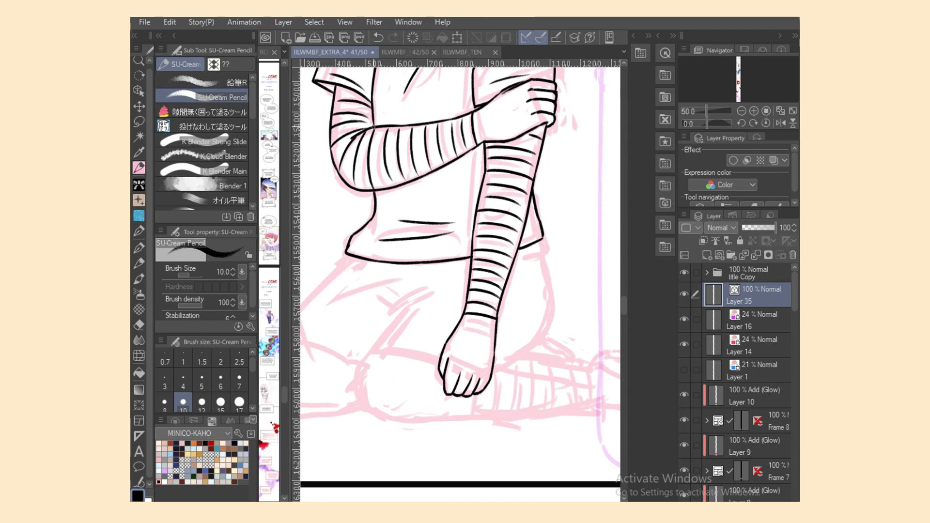
Erase and redraw the shirt's side line between the bent elbow and the hem corner.
key(ctrl+z)
key(ctrl+z)
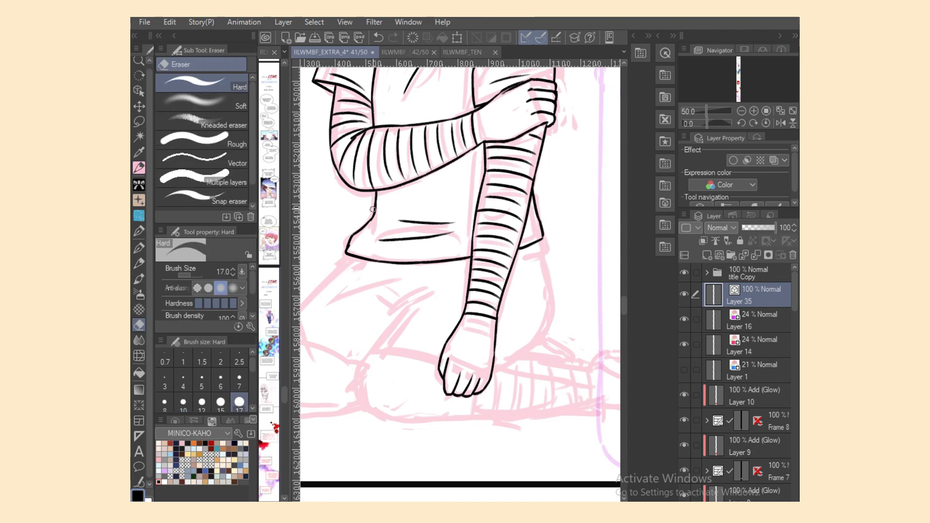
mouse_move(373, 192)
mouse_down()
mouse_move(371, 226)
mouse_move(350, 245)
mouse_up()
key(e)
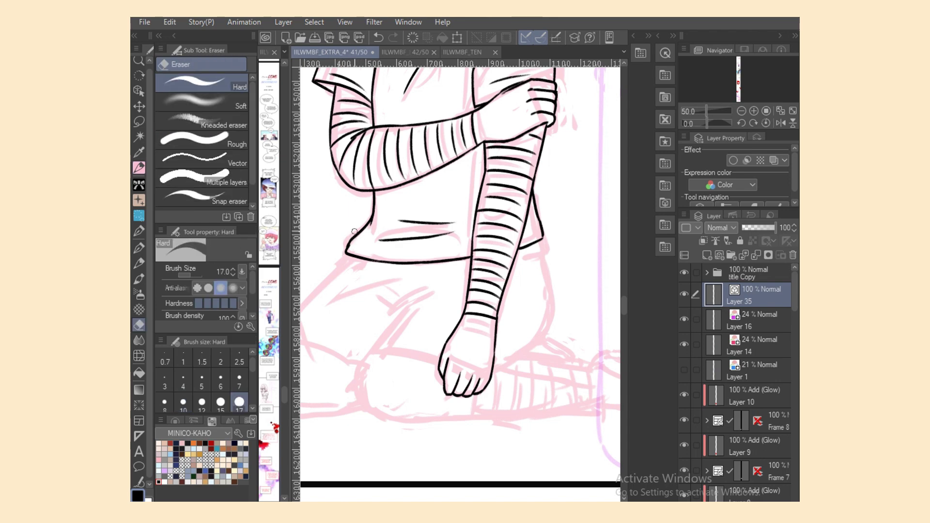
Ink the short crease lines at the crotch of the shorts.
scroll(496, 308, left, 3)
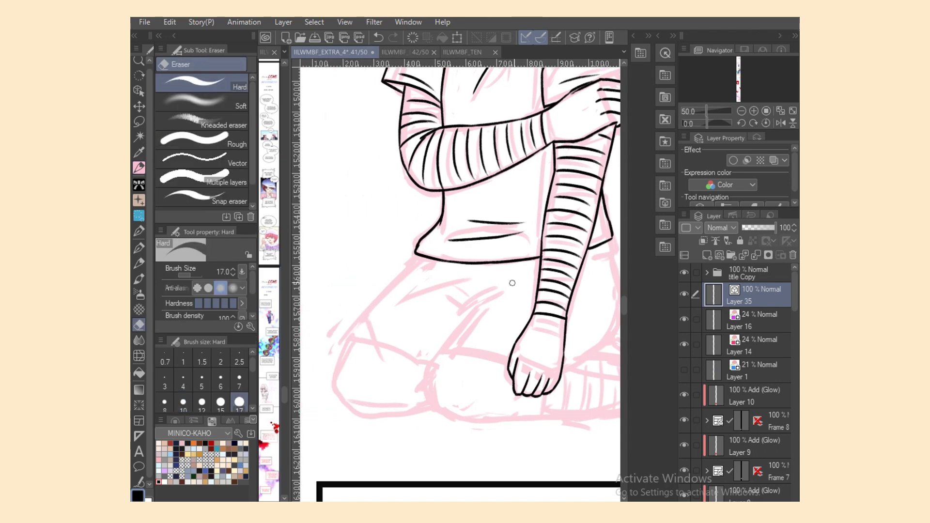
drag(472, 306, 507, 281)
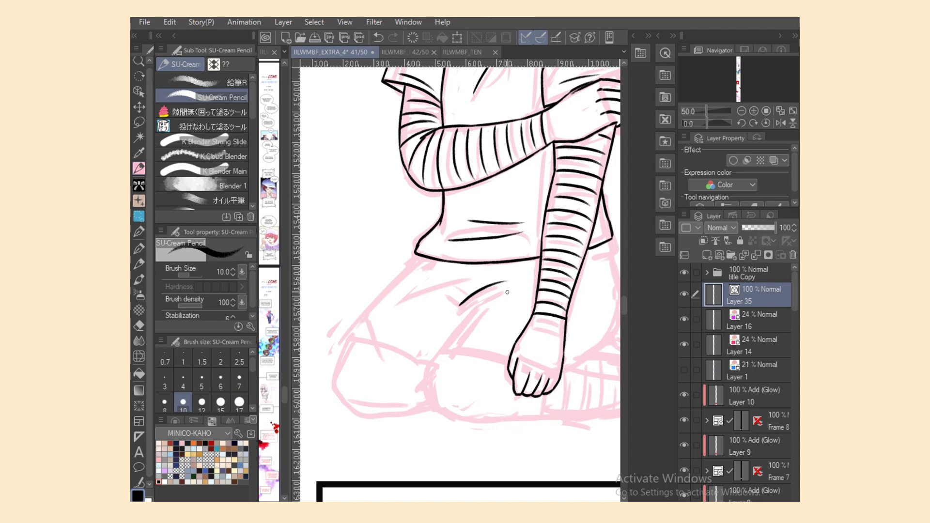
mouse_move(471, 307)
mouse_down()
mouse_move(456, 284)
mouse_move(470, 310)
mouse_up()
key(ctrl+z)
Ink the outer edge of the shorts along the thigh, from the shirt hem down to the knee.
drag(417, 256, 346, 337)
key(ctrl+z)
key(ctrl+z)
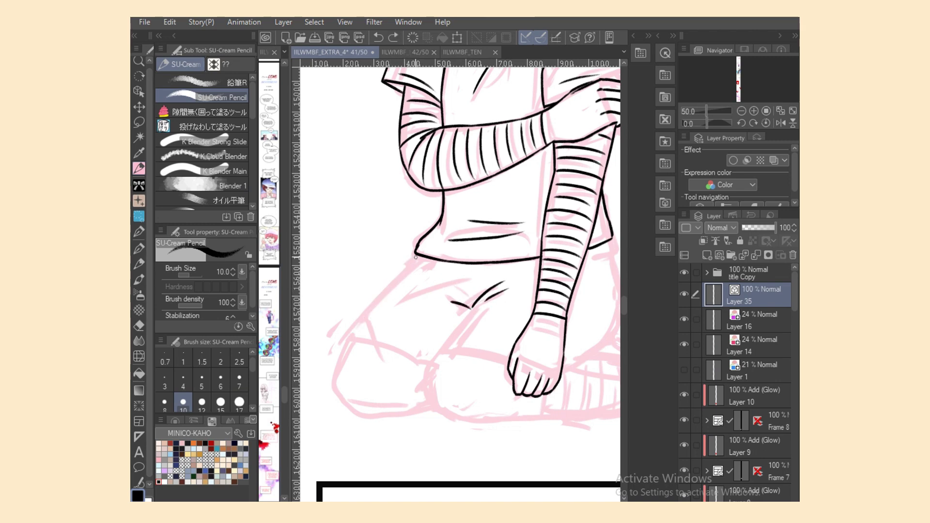
drag(418, 256, 353, 334)
key(ctrl+z)
Ink the curved hem of the first shorts leg above the knee and clean up its outer corner.
mouse_move(376, 302)
mouse_down()
mouse_move(344, 340)
mouse_move(413, 349)
mouse_up()
key(ctrl+z)
drag(343, 341, 429, 371)
key(ctrl+z)
key(ctrl+z)
key(ctrl+z)
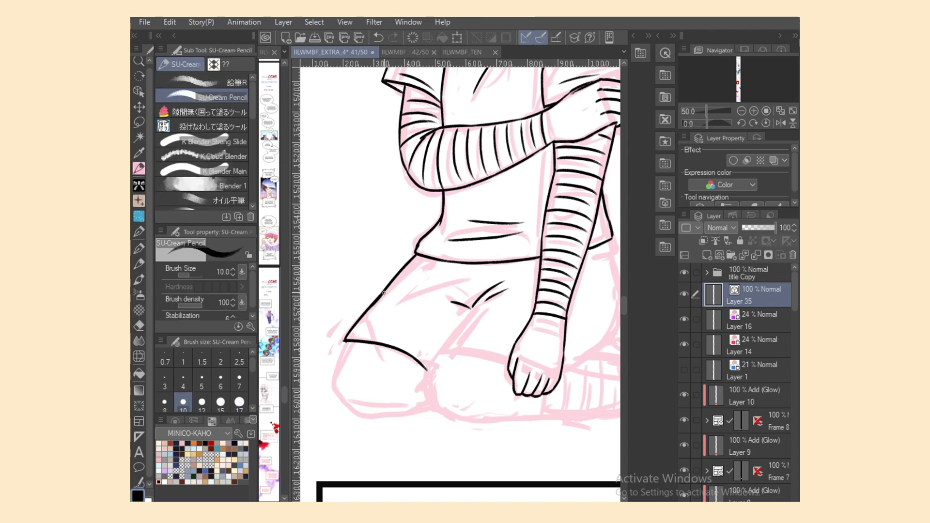
key(e)
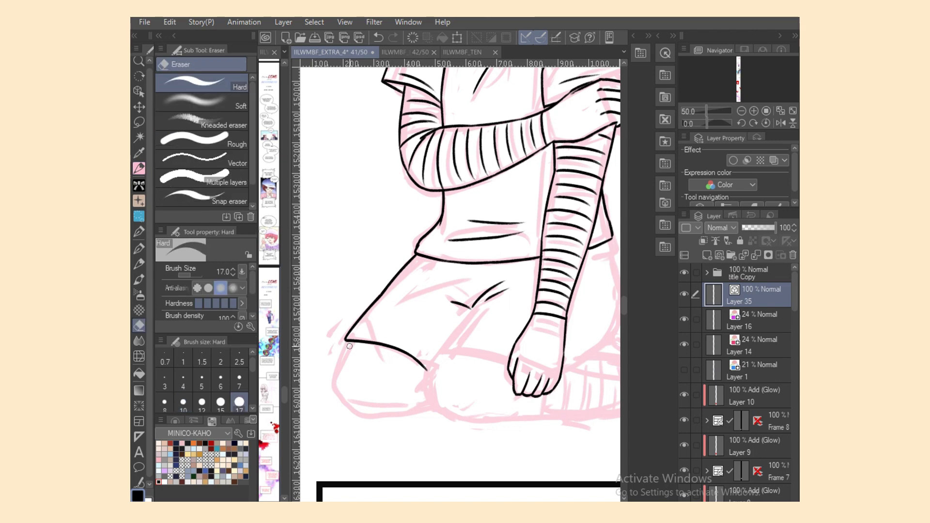
Ink the rounded outline of the first bent knee below the shorts hem.
key(p)
mouse_move(347, 342)
mouse_down()
mouse_move(336, 389)
mouse_move(345, 404)
mouse_move(377, 417)
mouse_move(367, 413)
mouse_move(410, 415)
mouse_move(435, 396)
mouse_up()
key(ctrl+z)
key(ctrl+z)
key(ctrl+z)
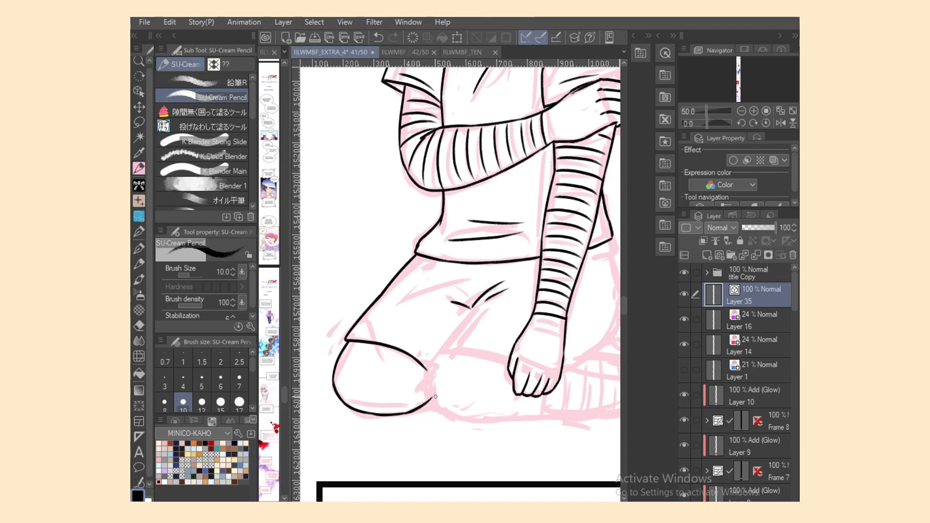
Ink the inner edge of the second shorts leg and its hem curving down to the lowered hand.
mouse_move(477, 310)
mouse_down()
mouse_move(442, 352)
mouse_move(507, 376)
mouse_up()
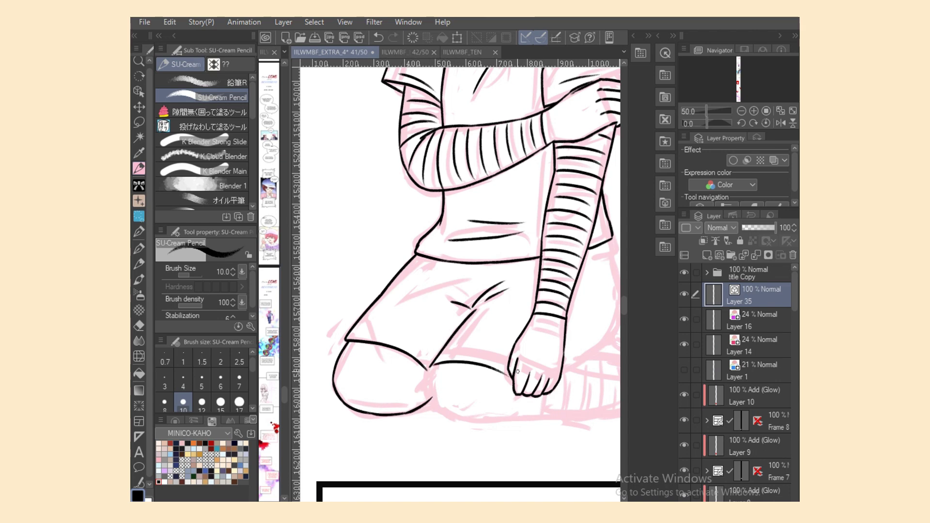
key(ctrl+z)
drag(428, 365, 508, 378)
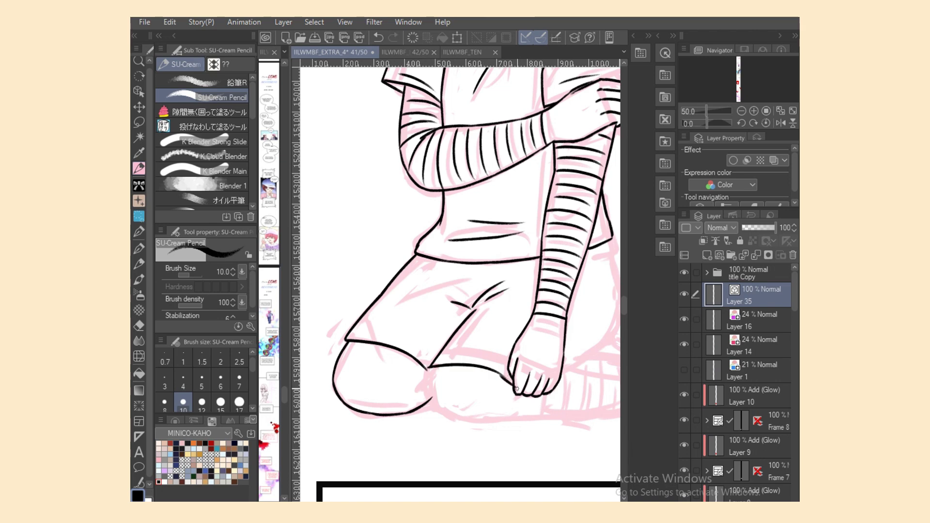
key(ctrl+z)
drag(430, 363, 513, 384)
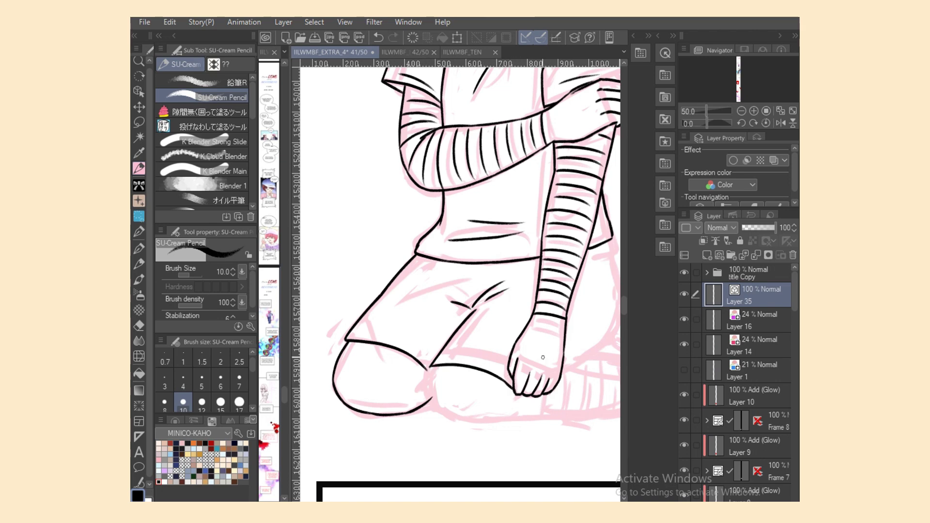
Ink the second knee's outline from the shorts hem around its underside, and refine the line where both knees meet.
drag(428, 367, 447, 417)
key(ctrl+z)
mouse_move(428, 367)
mouse_down()
mouse_move(443, 412)
mouse_move(489, 424)
mouse_up()
scroll(519, 462, right, 3)
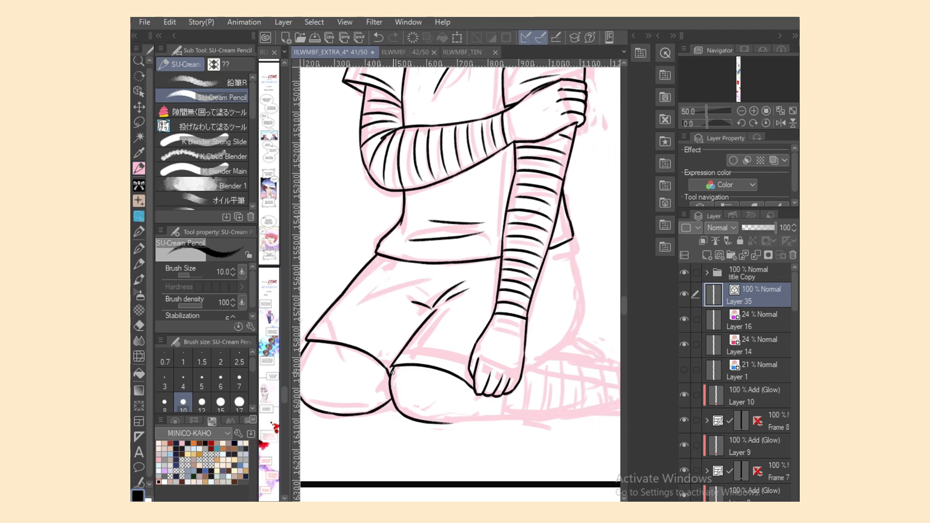
drag(391, 374, 373, 396)
key(ctrl+z)
key(ctrl+z)
key(ctrl+z)
key(ctrl+z)
Ink the hip outline of the shorts from the shirt's far hem corner, curving down and back towards the lowered hand.
drag(568, 245, 583, 286)
key(ctrl+z)
key(ctrl+z)
drag(568, 243, 583, 285)
key(ctrl+z)
mouse_move(568, 242)
mouse_down()
mouse_move(581, 279)
mouse_move(576, 347)
mouse_move(581, 326)
mouse_move(536, 368)
mouse_up()
key(ctrl+z)
drag(583, 324, 533, 369)
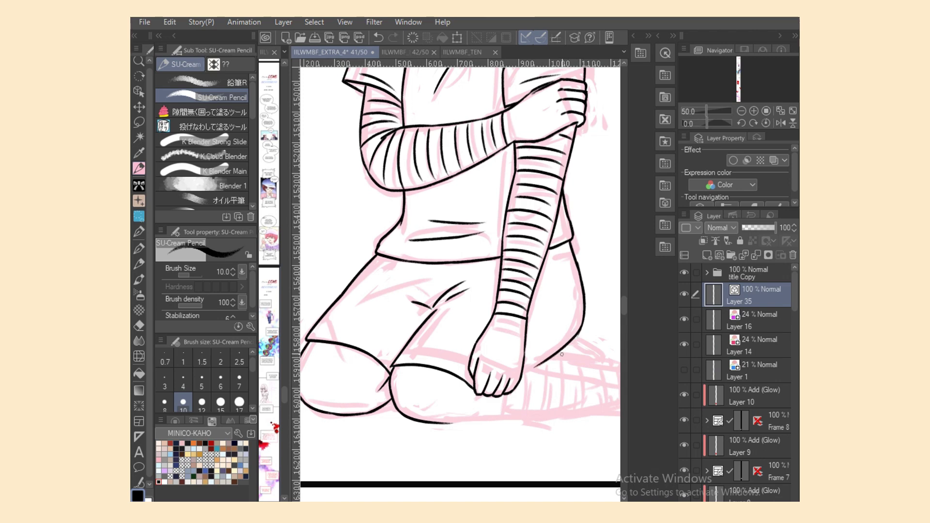
Ink the lower curve of the shorts' hip outline from the seat forward to the lowered hand.
key(ctrl+z)
drag(583, 324, 530, 372)
key(ctrl+z)
key(ctrl+y)
Ink the underside of the folded lower leg from beneath the second knee back towards the foot.
mouse_move(436, 424)
mouse_down()
mouse_move(550, 412)
mouse_move(450, 424)
mouse_move(526, 422)
mouse_move(600, 405)
mouse_up()
key(ctrl+z)
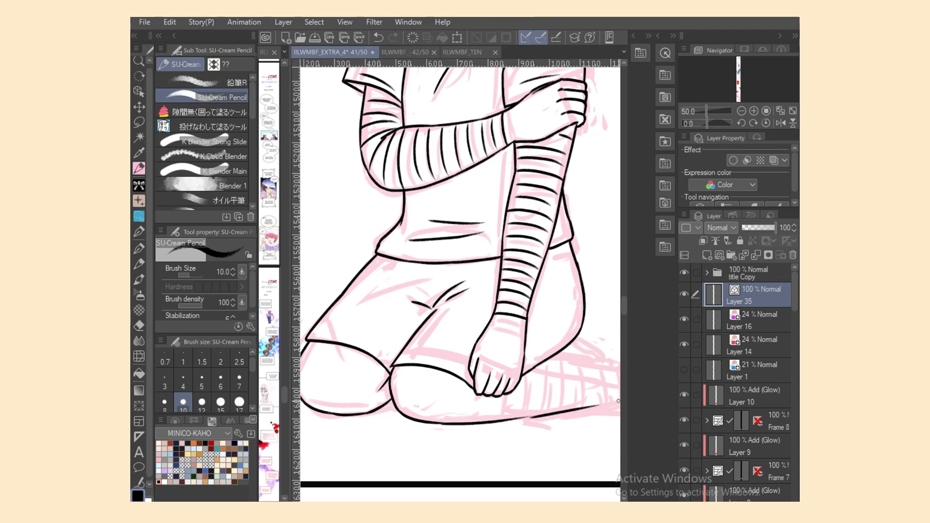
key(ctrl+z)
key(ctrl+z)
drag(437, 425, 574, 407)
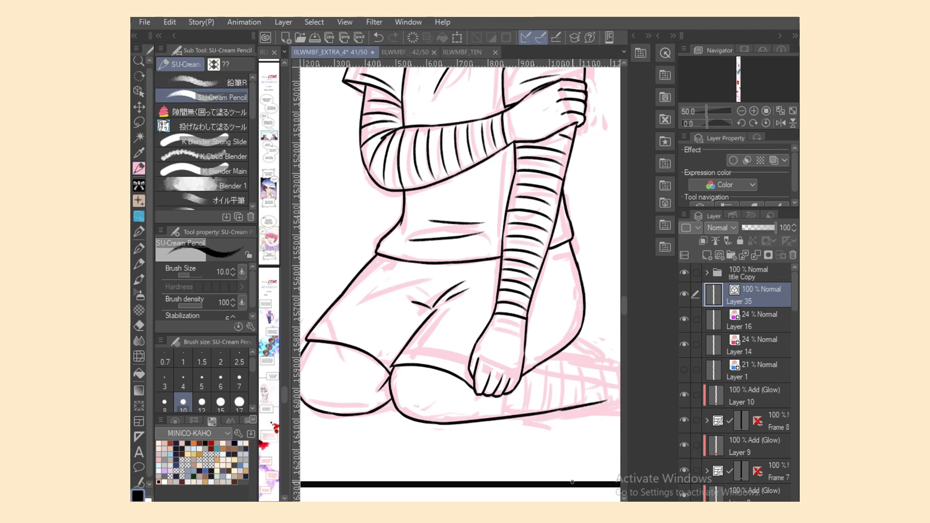
Ink the top edge of the folded lower leg, complete its underside, and outline the foot with its rounded toe.
scroll(579, 406, right, 3)
drag(477, 356, 541, 362)
key(ctrl+z)
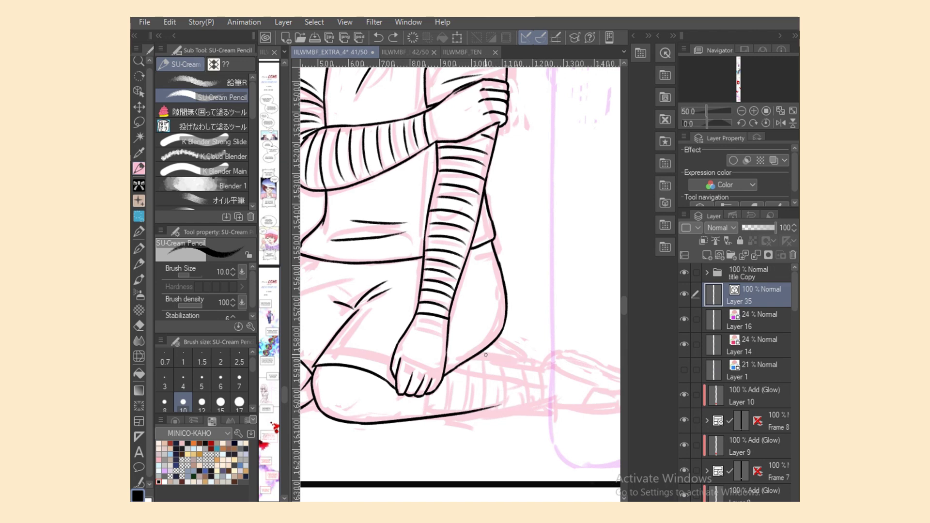
mouse_move(483, 353)
mouse_down()
mouse_move(588, 360)
mouse_move(494, 361)
mouse_move(552, 384)
mouse_move(551, 400)
mouse_up()
key(ctrl+z)
key(ctrl+z)
key(ctrl+z)
mouse_move(404, 408)
mouse_down()
mouse_move(466, 401)
mouse_move(423, 406)
mouse_move(528, 409)
mouse_move(530, 394)
mouse_up()
key(ctrl+z)
key(ctrl+z)
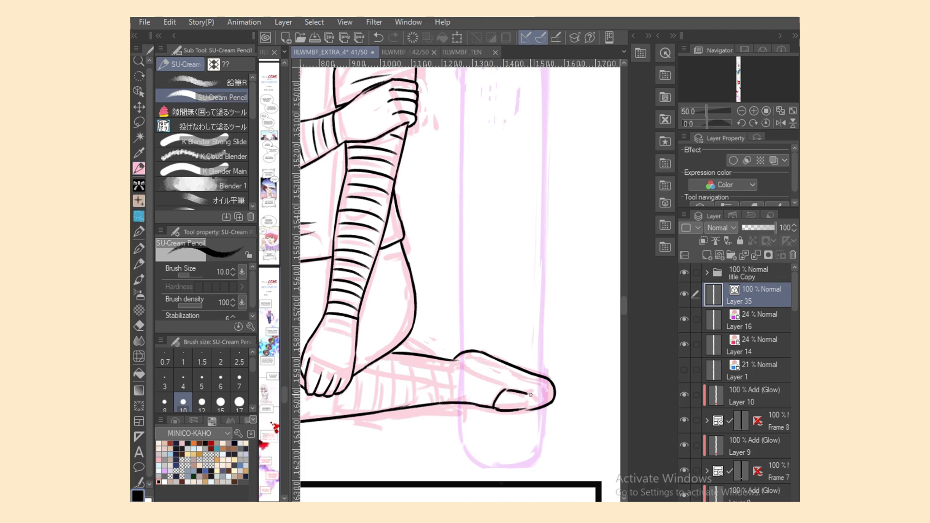
Ink the inner contour line running along the foot from the ankle to the toe, redoing strokes until clean.
drag(456, 361, 528, 391)
key(ctrl+z)
key(ctrl+z)
drag(473, 366, 507, 385)
key(ctrl+z)
drag(454, 360, 520, 388)
key(ctrl+z)
key(ctrl+z)
key(ctrl+z)
key(ctrl+z)
mouse_move(456, 359)
mouse_down()
mouse_move(499, 385)
mouse_move(520, 374)
mouse_move(542, 383)
mouse_move(520, 410)
mouse_move(535, 406)
mouse_up()
key(ctrl+z)
key(ctrl+z)
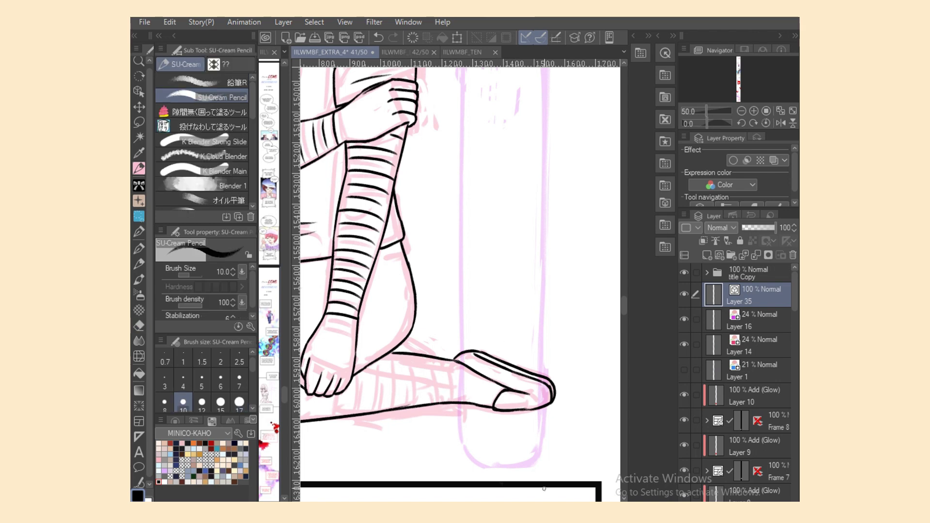
Ink the curved stripes across the lower leg from ankle to hand, plus the small part of the other leg behind the hip.
scroll(544, 488, left, 3)
drag(521, 364, 530, 395)
key(ctrl+z)
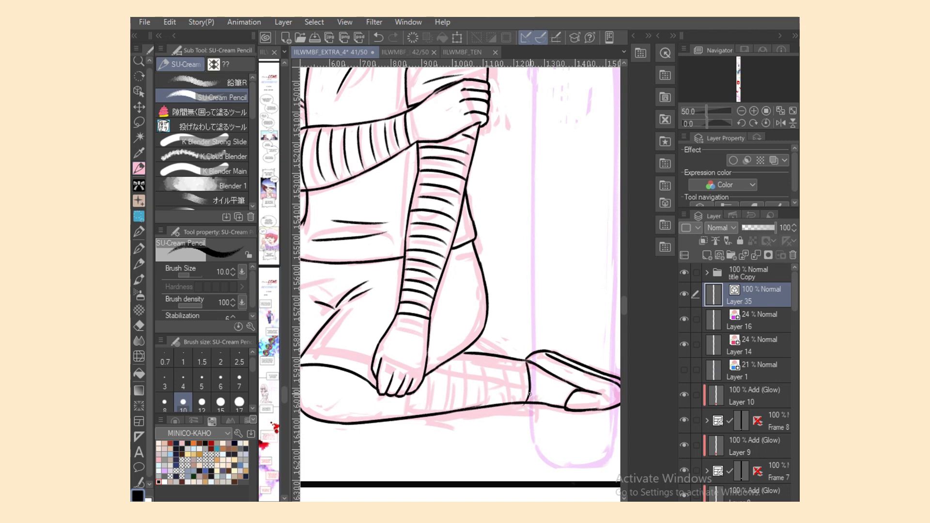
mouse_move(523, 361)
mouse_down()
mouse_move(526, 402)
mouse_move(504, 402)
mouse_up()
key(ctrl+z)
mouse_move(490, 364)
mouse_down()
mouse_move(493, 404)
mouse_move(483, 406)
mouse_up()
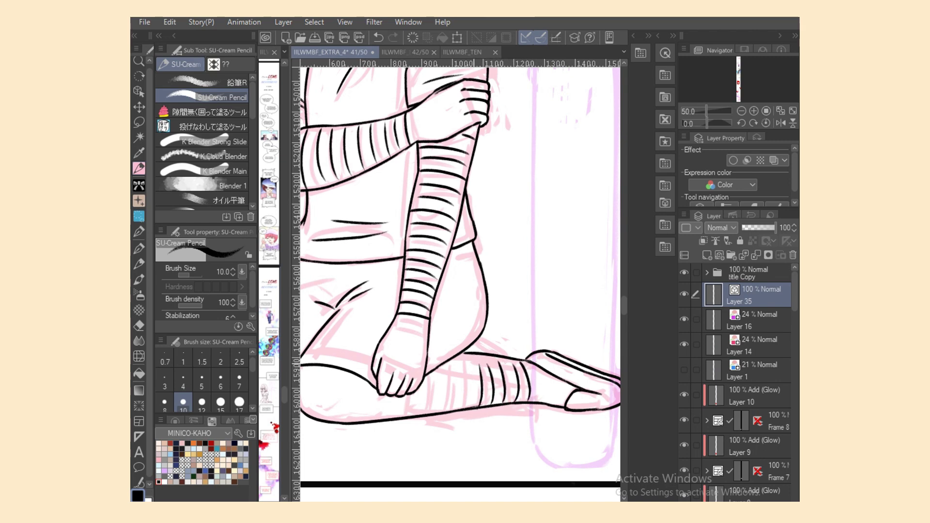
mouse_move(466, 359)
mouse_down()
mouse_move(468, 410)
mouse_move(455, 400)
mouse_move(456, 410)
mouse_up()
mouse_move(440, 367)
mouse_down()
mouse_move(442, 401)
mouse_move(428, 416)
mouse_up()
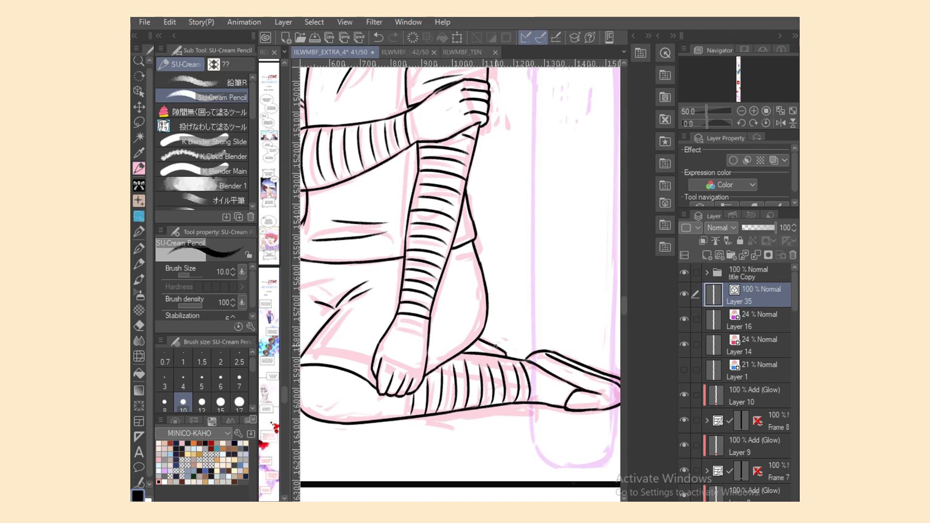
drag(476, 343, 499, 355)
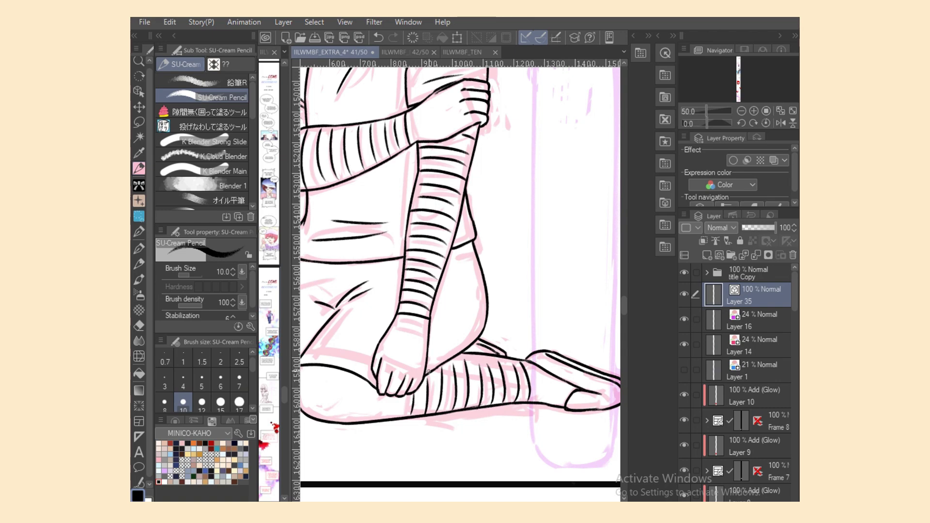
Add a new vector layer above the girl's line art for the large hand and set the pencil's brush size to 17.
scroll(401, 359, down, 3)
scroll(401, 359, up, 2)
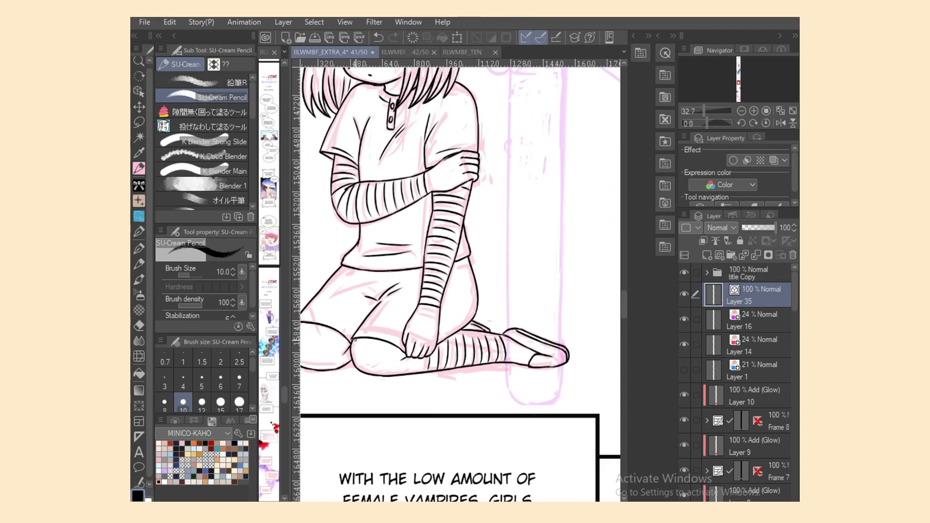
scroll(409, 457, down, 4)
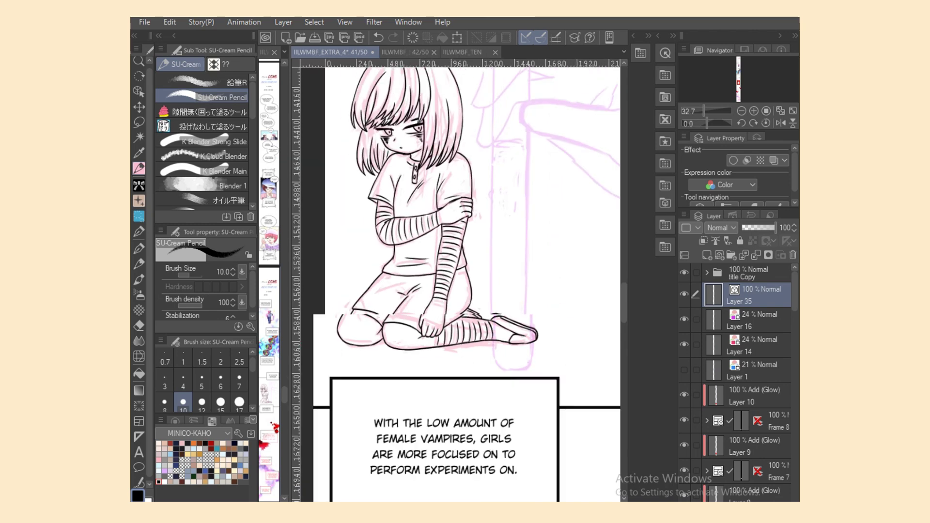
scroll(458, 277, up, 1)
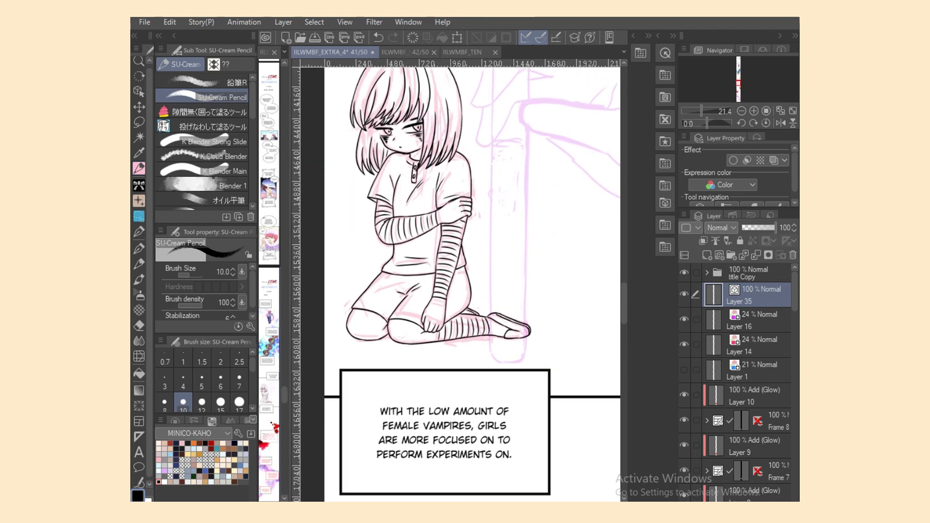
scroll(458, 285, up, 3)
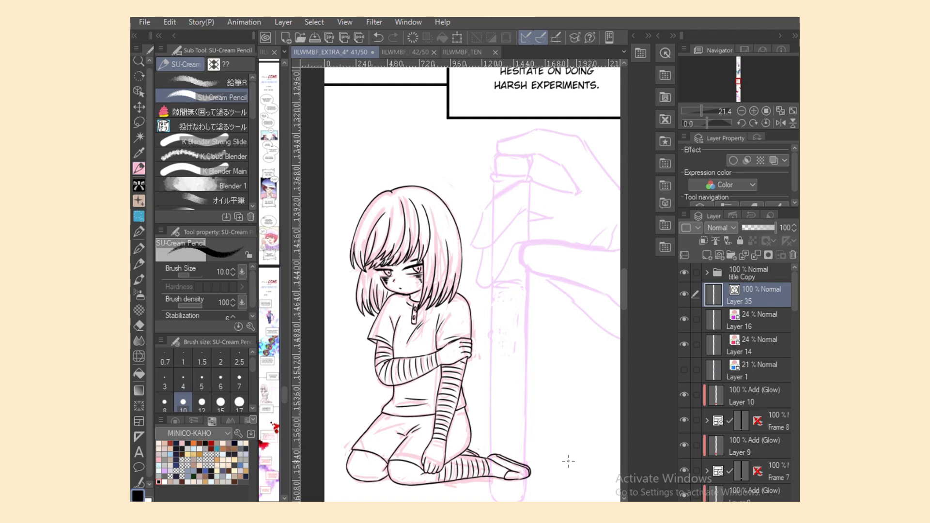
scroll(458, 285, right, 2)
scroll(458, 285, right, 1)
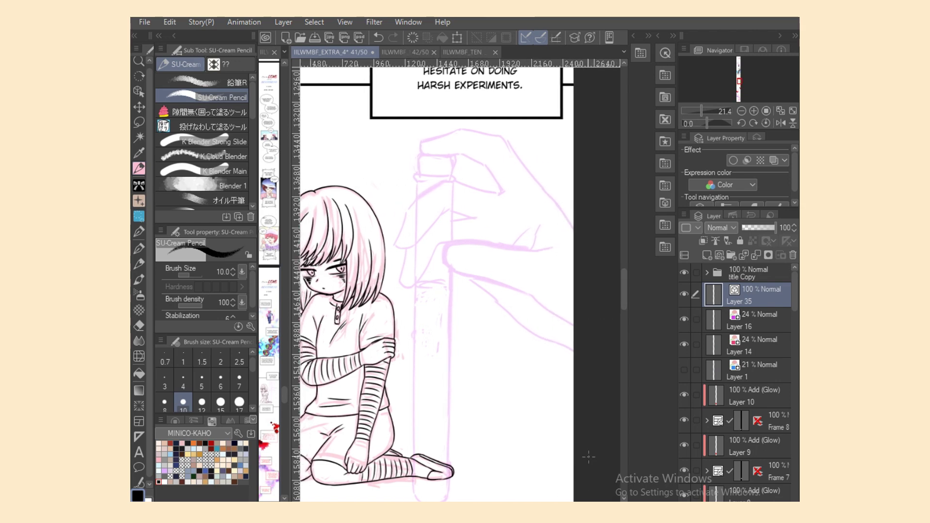
click(719, 255)
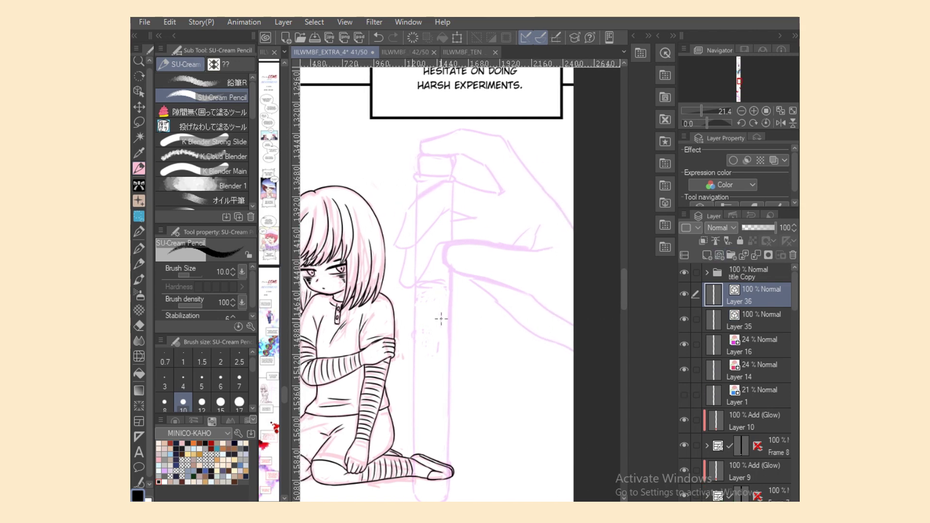
click(220, 402)
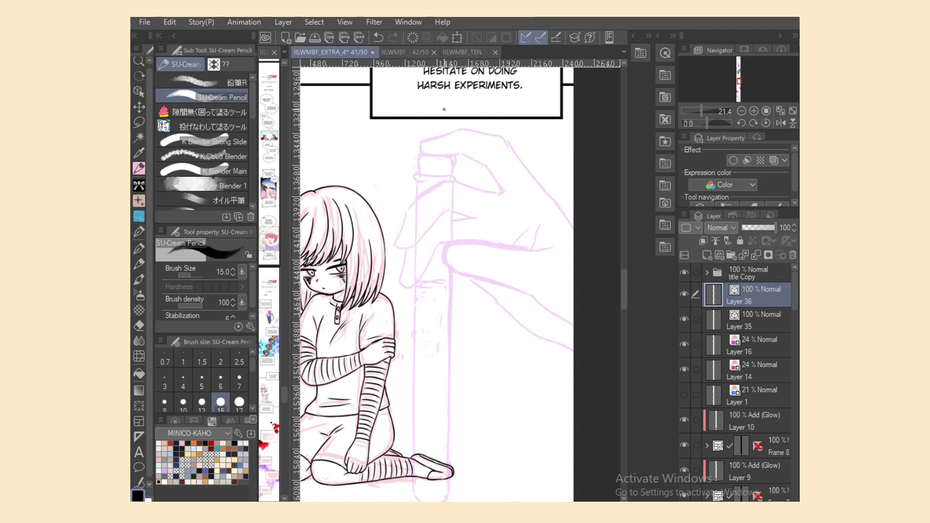
drag(423, 155, 481, 150)
key(ctrl+z)
key(bracketright)
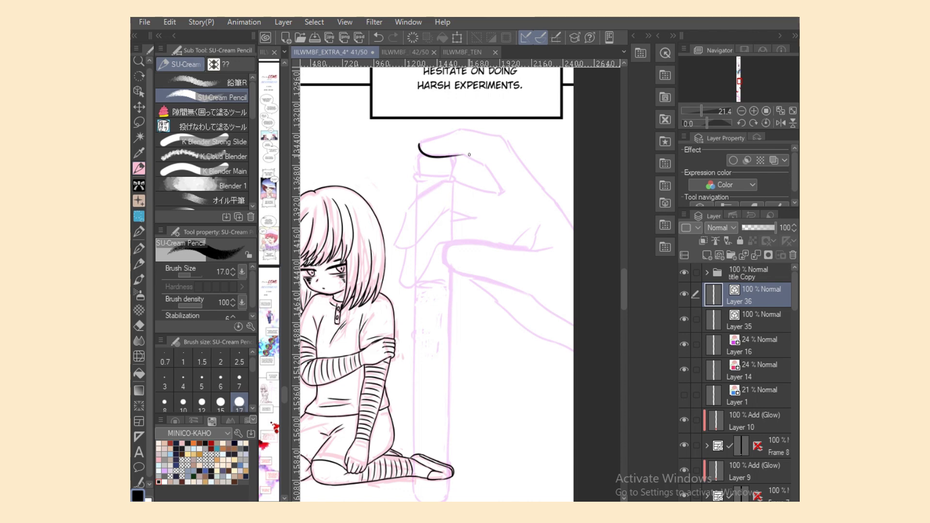
Ink the large hand's index finger, covering its rounded tip and its top edge up to the knuckle.
scroll(435, 283, up, 2)
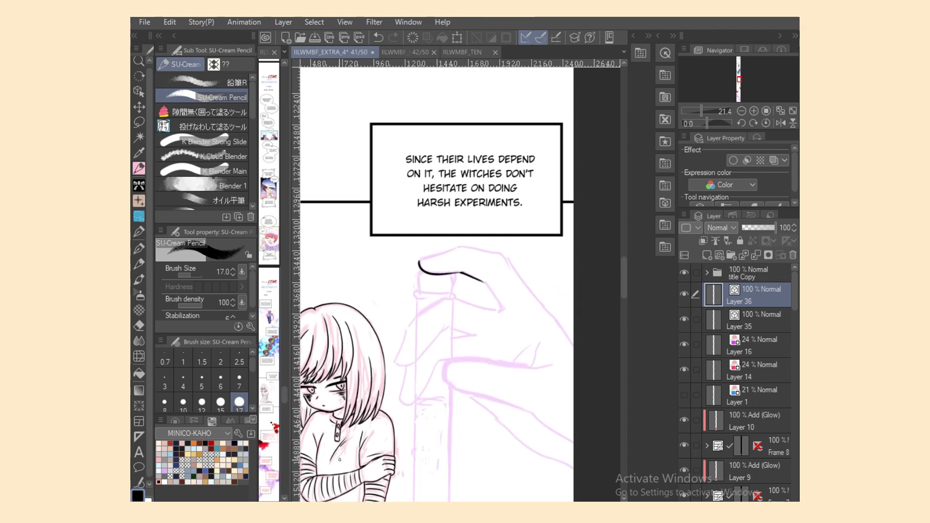
scroll(459, 125, up, 3)
key(ctrl+z)
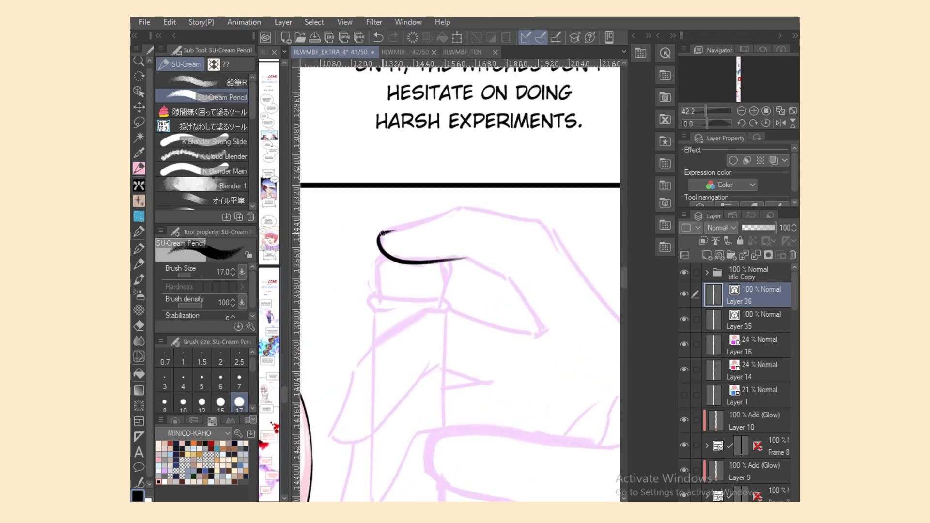
drag(380, 236, 469, 206)
key(ctrl+z)
key(ctrl+z)
mouse_move(380, 235)
mouse_down()
mouse_move(454, 208)
mouse_move(494, 207)
mouse_move(461, 208)
mouse_move(543, 224)
mouse_move(582, 274)
mouse_up()
key(ctrl+z)
key(ctrl+z)
Ink the sloping back of the large hand and the underside of the bent index finger down to its inner corner.
drag(536, 221, 608, 311)
scroll(554, 474, right, 3)
key(ctrl+z)
drag(472, 235, 566, 350)
mouse_move(383, 257)
mouse_down()
mouse_move(439, 287)
mouse_move(469, 336)
mouse_up()
key(ctrl+z)
key(ctrl+z)
drag(437, 284, 465, 338)
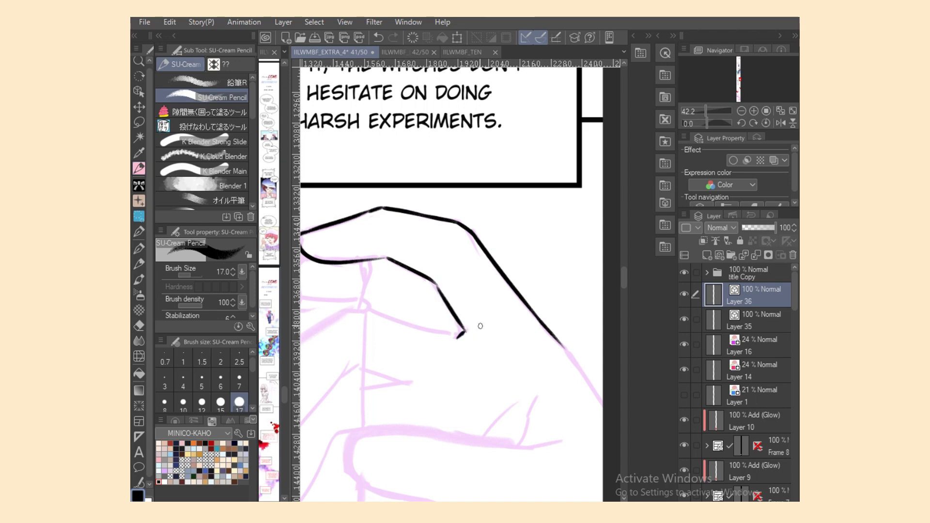
Ink the middle finger's upper edge over its bent joint and back to the index finger's inner corner.
scroll(515, 368, left, 5)
mouse_move(403, 361)
mouse_down()
mouse_move(475, 303)
mouse_move(413, 351)
mouse_move(476, 305)
mouse_move(587, 329)
mouse_up()
key(ctrl+z)
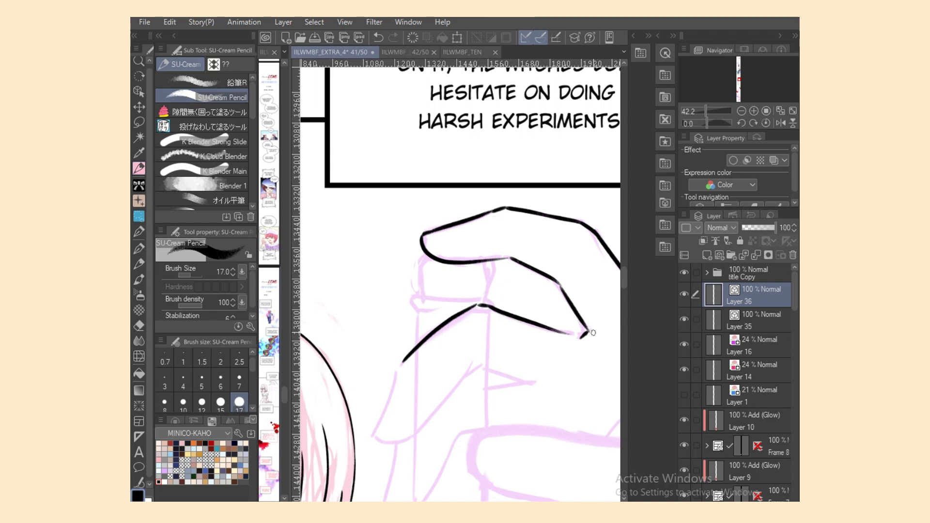
key(ctrl+z)
drag(484, 305, 584, 333)
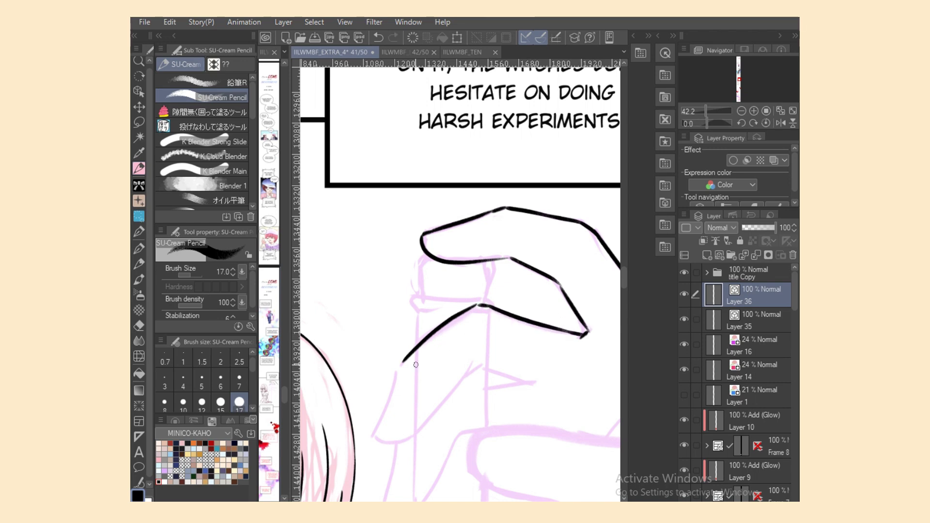
Ink the middle finger's rounded tip and its underside up to the short fold line beside the palm.
mouse_move(402, 362)
mouse_down()
mouse_move(372, 435)
mouse_move(406, 445)
mouse_move(390, 445)
mouse_move(442, 404)
mouse_up()
key(ctrl+z)
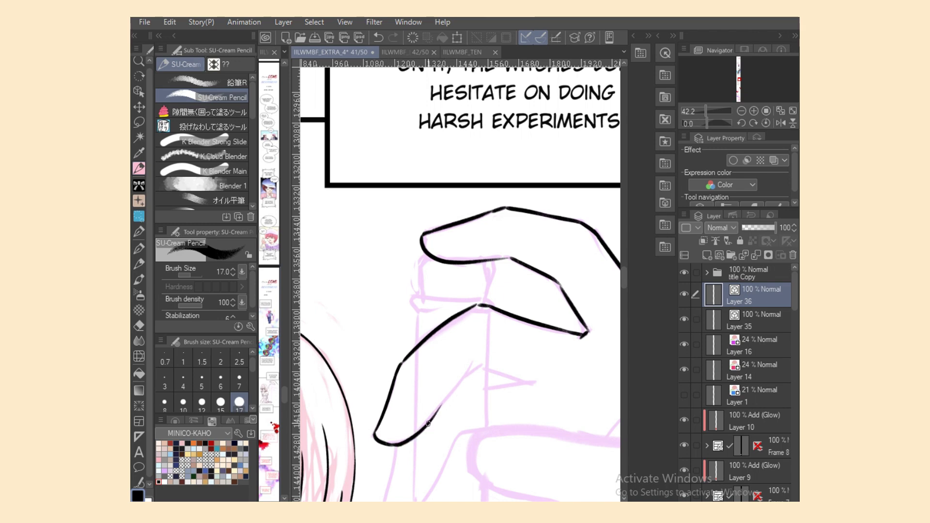
key(ctrl+z)
drag(393, 445, 433, 422)
key(ctrl+z)
drag(393, 445, 430, 419)
key(ctrl+z)
mouse_move(392, 445)
mouse_down()
mouse_move(429, 420)
mouse_move(472, 367)
mouse_move(529, 378)
mouse_up()
key(ctrl+z)
key(ctrl+z)
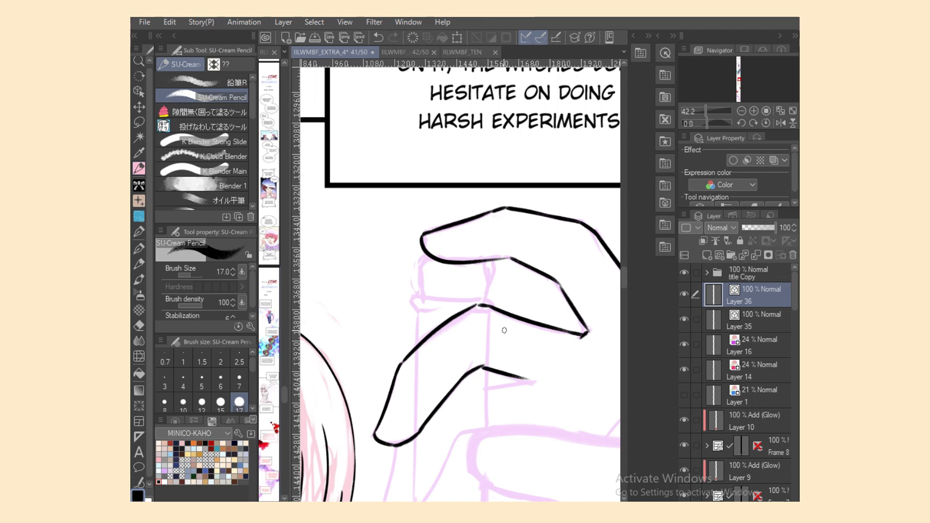
Ink the test tube's stopper beneath the index fingertip, with the tube's rim and the start of its side.
mouse_move(426, 257)
mouse_down()
mouse_move(422, 296)
mouse_move(421, 266)
mouse_move(435, 260)
mouse_move(487, 288)
mouse_move(488, 301)
mouse_up()
key(ctrl+z)
key(ctrl+z)
drag(420, 297, 489, 296)
key(ctrl+z)
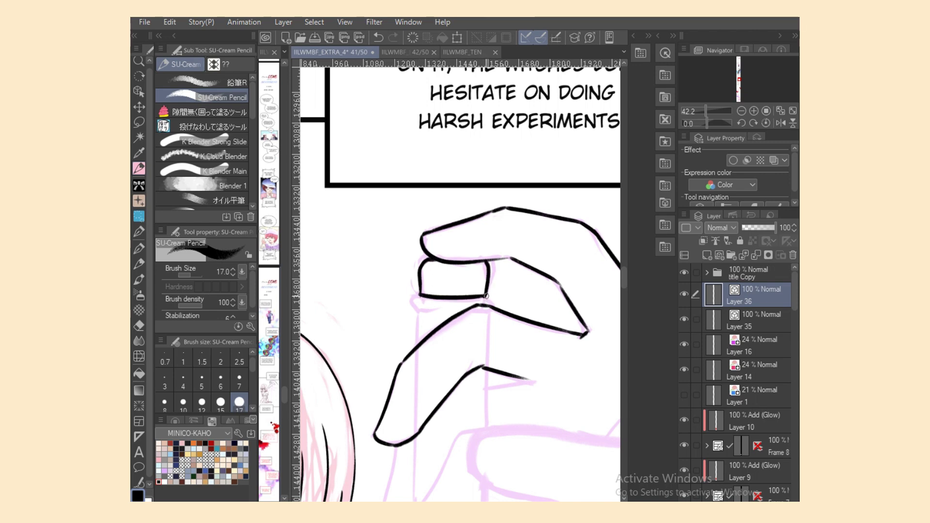
mouse_move(420, 296)
mouse_down()
mouse_move(416, 345)
mouse_move(428, 312)
mouse_up()
key(ctrl+z)
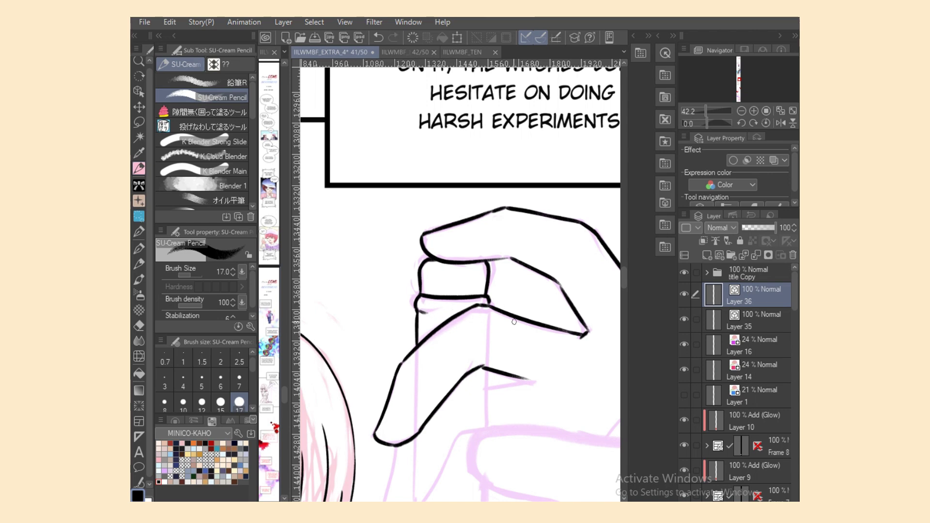
Ink the test tube's edge on the palm side and the short finger line meeting the middle finger's fold.
mouse_move(486, 390)
mouse_down()
mouse_move(527, 380)
mouse_move(486, 431)
mouse_up()
key(ctrl+z)
drag(451, 395, 525, 380)
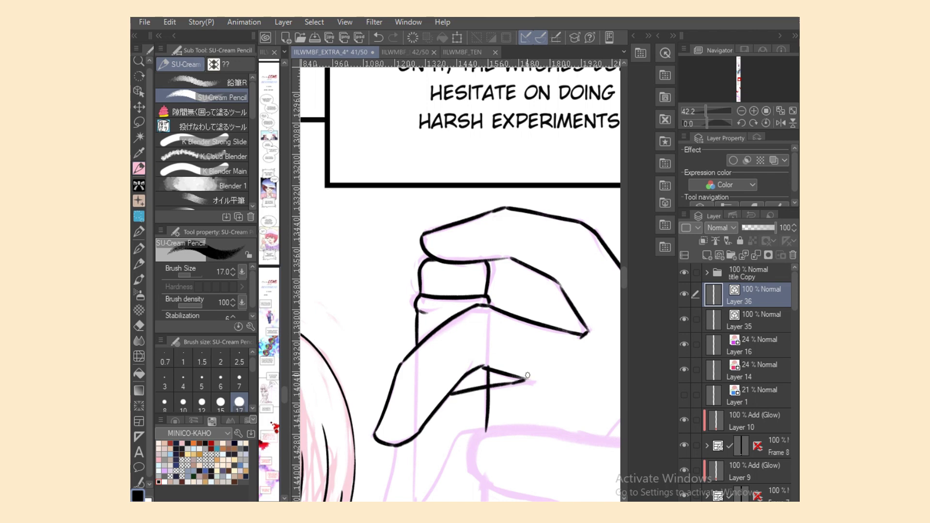
key(e)
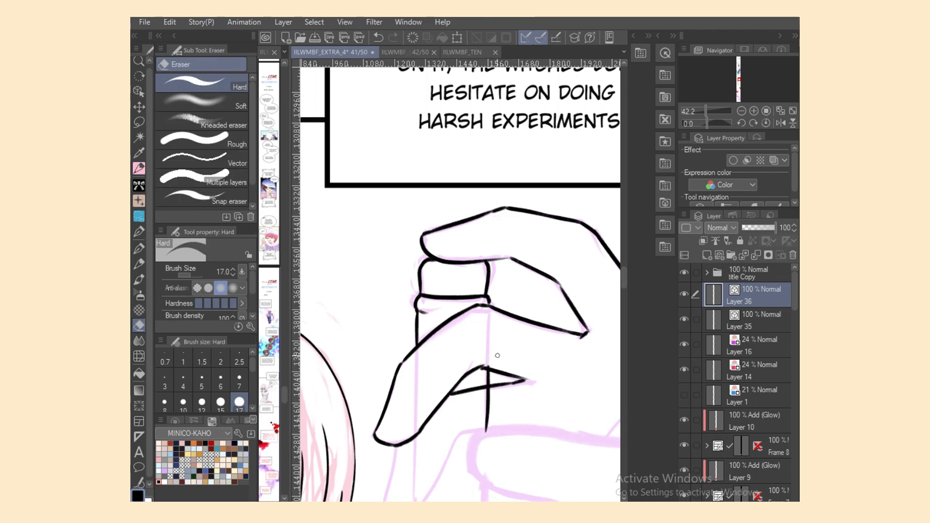
key(p)
drag(488, 306, 487, 367)
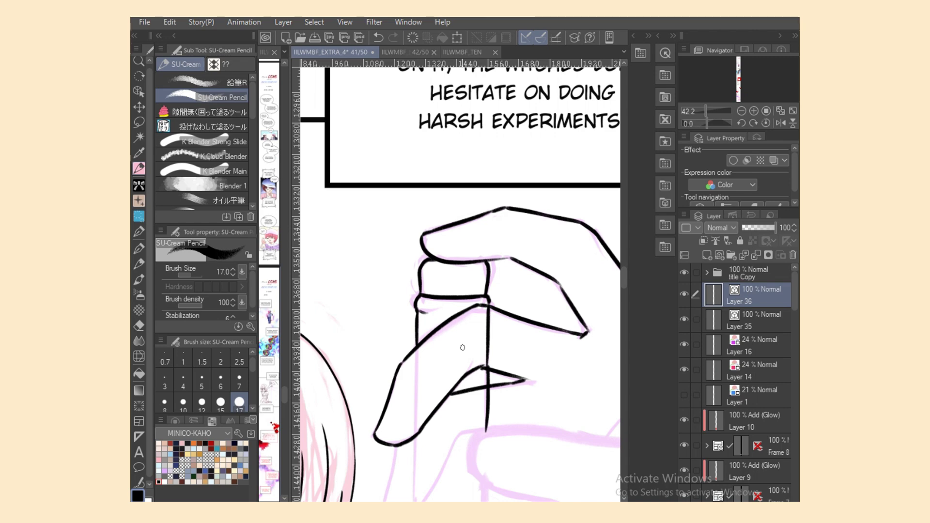
Ink the test tube's long outer edge from the rim down past the middle fingertip.
scroll(513, 199, down, 3)
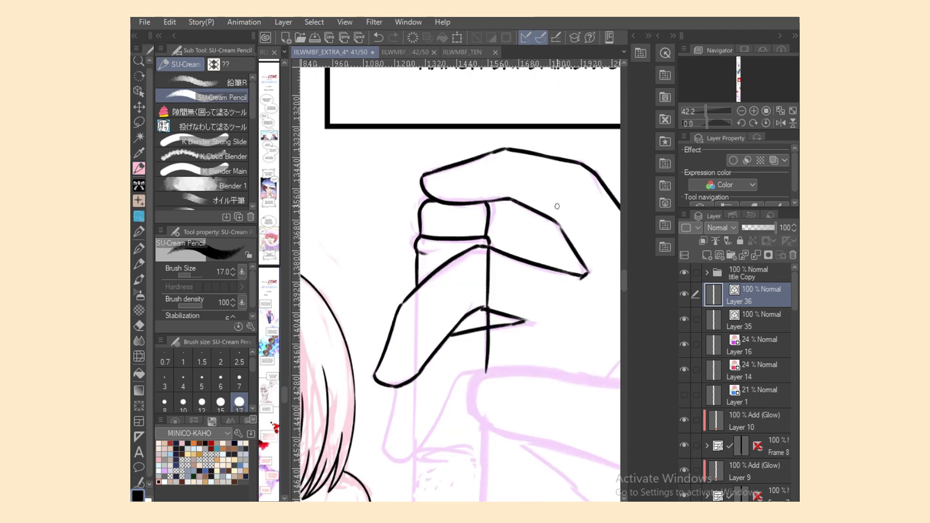
drag(506, 152, 480, 154)
drag(417, 247, 414, 417)
key(ctrl+z)
drag(418, 248, 413, 483)
drag(623, 281, 624, 287)
key(ctrl+z)
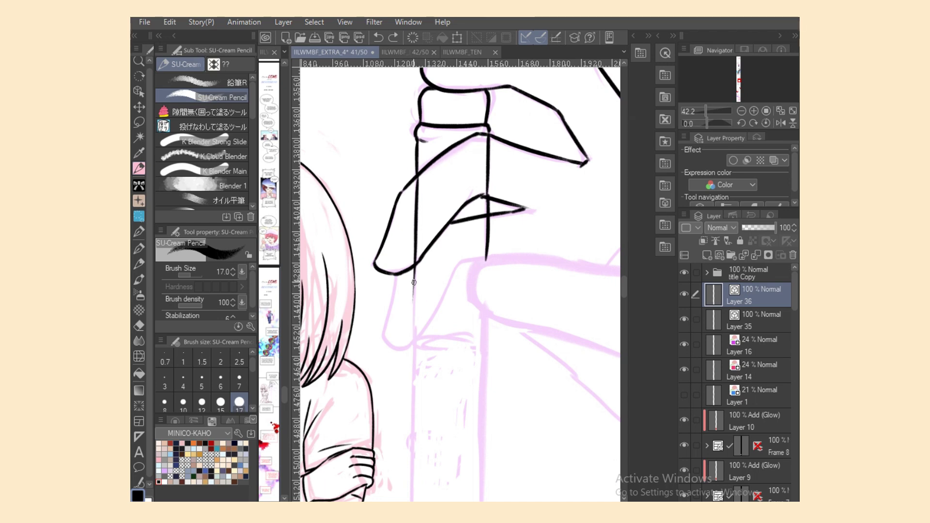
Ink the finger below the middle finger, outlining its side, rounded tip and inner edge up to the thumb.
mouse_move(413, 282)
mouse_down()
mouse_move(414, 398)
mouse_move(382, 334)
mouse_up()
key(ctrl+z)
mouse_move(398, 276)
mouse_down()
mouse_move(382, 334)
mouse_move(414, 348)
mouse_move(462, 258)
mouse_move(493, 251)
mouse_move(442, 299)
mouse_up()
key(ctrl+z)
key(ctrl+z)
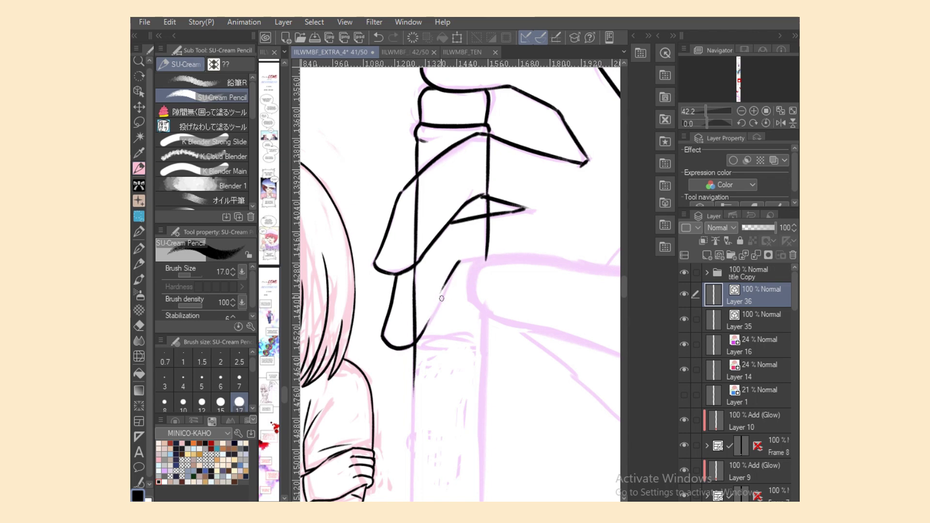
key(ctrl+z)
drag(460, 261, 423, 331)
key(ctrl+z)
mouse_move(453, 270)
mouse_down()
mouse_move(513, 256)
mouse_move(466, 285)
mouse_move(479, 308)
mouse_up()
key(ctrl+z)
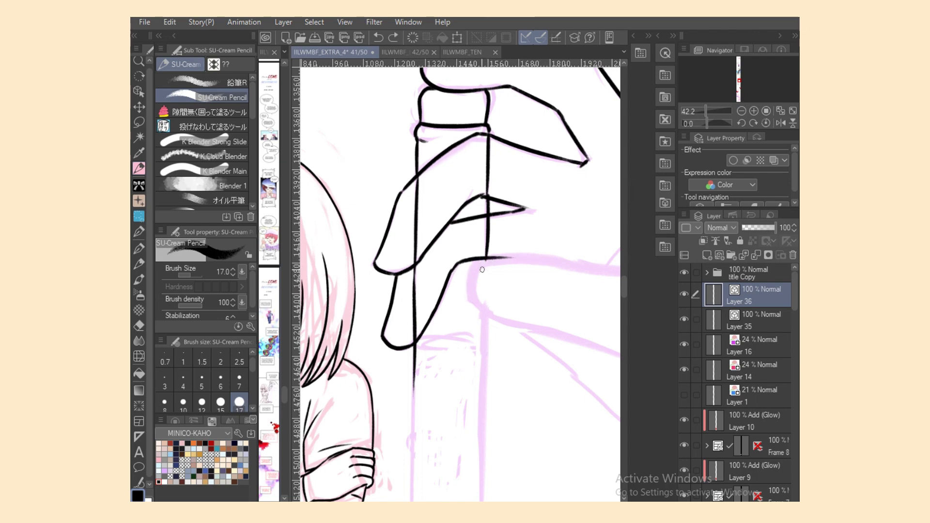
Ink the thumb's rounded tip against the test tube and its long upper edge toward the palm.
mouse_move(484, 262)
mouse_down()
mouse_move(470, 293)
mouse_move(528, 324)
mouse_up()
scroll(460, 281, right, 5)
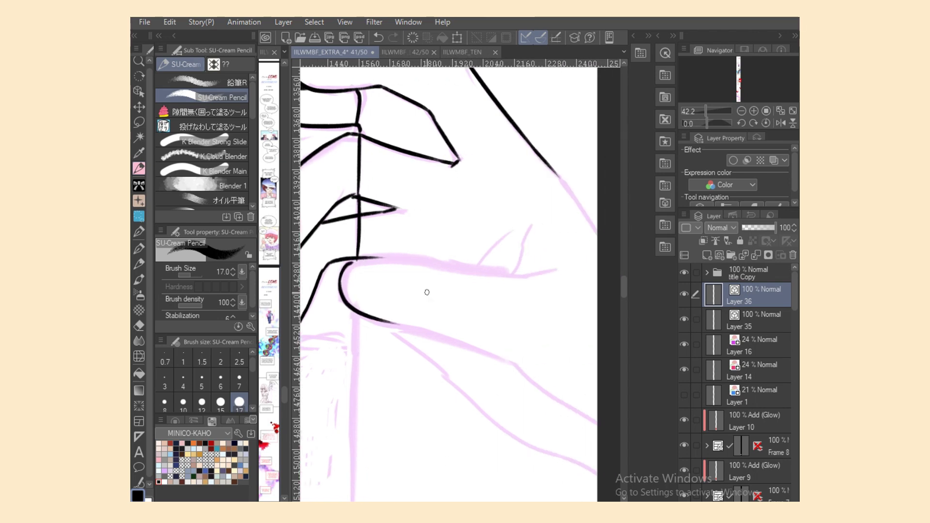
mouse_move(348, 264)
mouse_down()
mouse_move(426, 255)
mouse_move(419, 253)
mouse_move(399, 254)
mouse_move(552, 278)
mouse_move(531, 270)
mouse_move(561, 268)
mouse_up()
key(ctrl+z)
key(ctrl+z)
Ink the two short crease lines in the palm above the far end of the thumb's upper edge.
drag(530, 225, 517, 259)
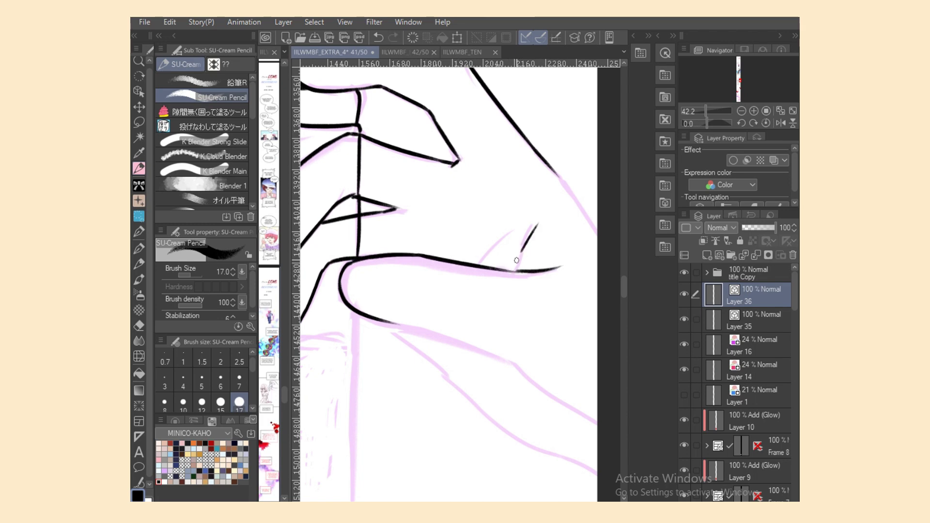
key(ctrl+z)
drag(530, 225, 513, 270)
drag(504, 236, 481, 264)
key(ctrl+z)
key(ctrl+z)
drag(530, 225, 514, 270)
drag(507, 237, 479, 265)
Ink the thumb's lower edge out to the page edge and extend the back-of-hand line to the same edge.
mouse_move(388, 322)
mouse_down()
mouse_move(468, 342)
mouse_move(582, 416)
mouse_up()
key(ctrl+z)
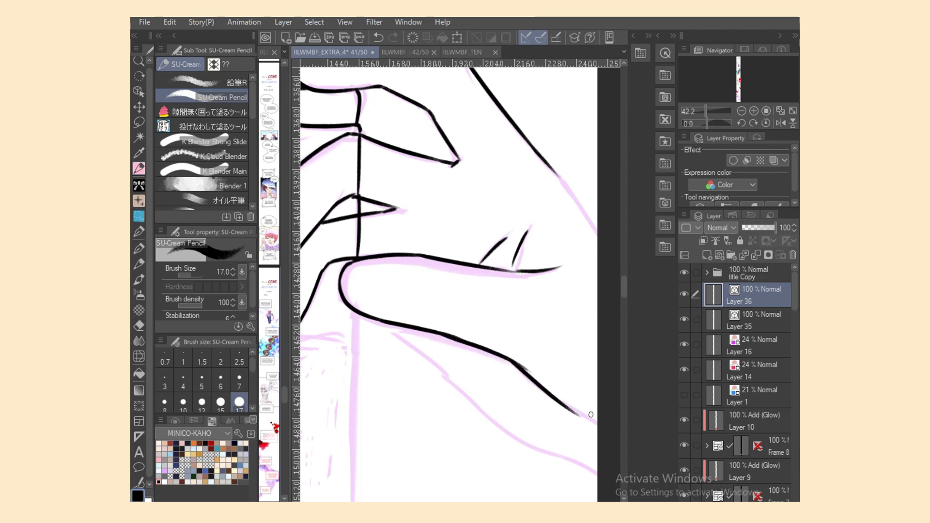
key(ctrl+minus)
key(ctrl+z)
drag(506, 327, 540, 354)
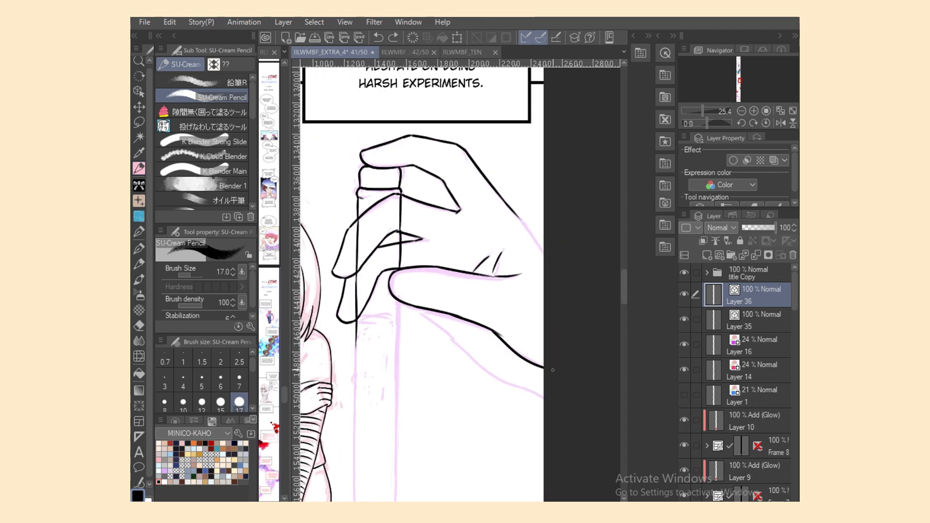
key(ctrl+z)
drag(497, 330, 537, 350)
drag(514, 212, 553, 259)
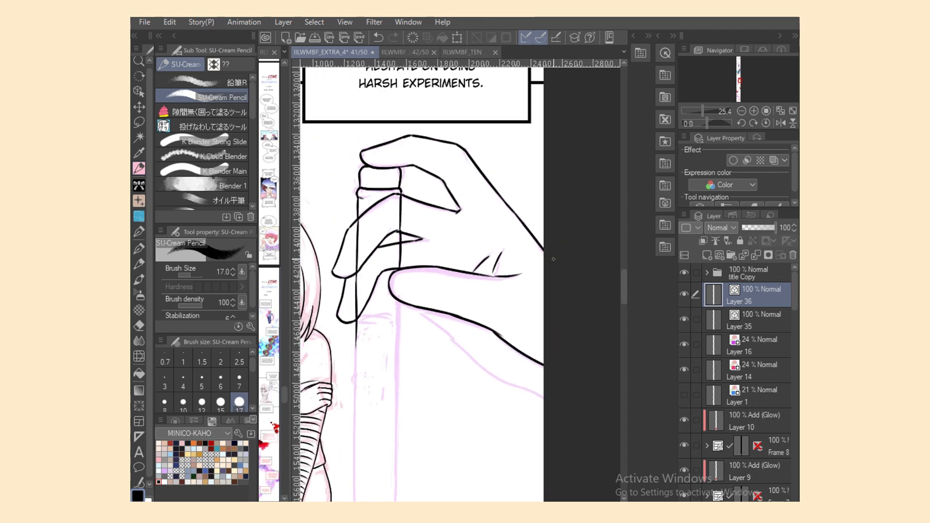
Ink the last finger's rounded tip between the test tube's sides, just below the thumb tip.
drag(429, 319, 470, 350)
key(ctrl+z)
mouse_move(381, 295)
mouse_down()
mouse_move(369, 301)
mouse_move(375, 324)
mouse_move(400, 297)
mouse_move(473, 356)
mouse_up()
key(ctrl+z)
key(ctrl+z)
key(ctrl+z)
key(ctrl+z)
key(ctrl+z)
key(ctrl+z)
Ink the palm's lower edge from beneath the thumb to the page edge.
drag(413, 308, 513, 388)
key(ctrl+z)
drag(455, 343, 543, 395)
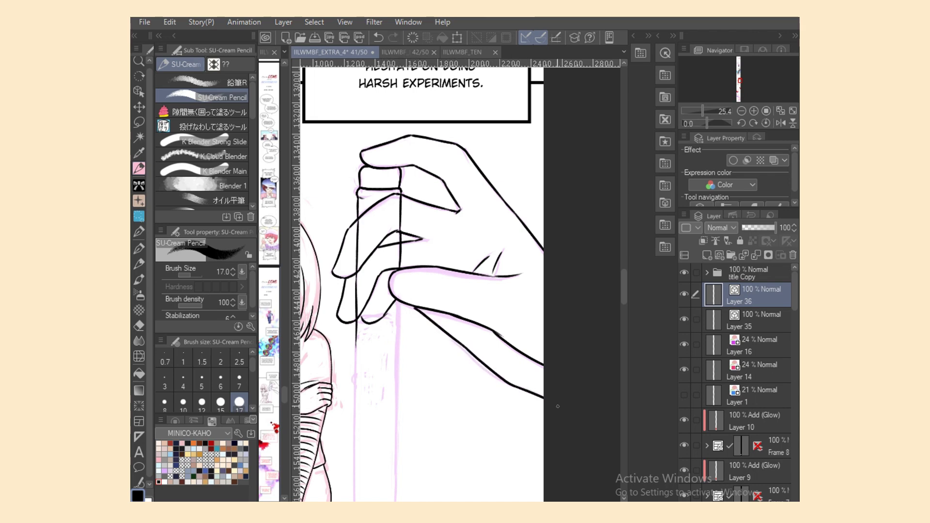
key(ctrl+z)
key(ctrl+z)
drag(463, 346, 541, 395)
Redraw the end of the thumb's upper edge beneath the two palm creases.
scroll(570, 418, left, 5)
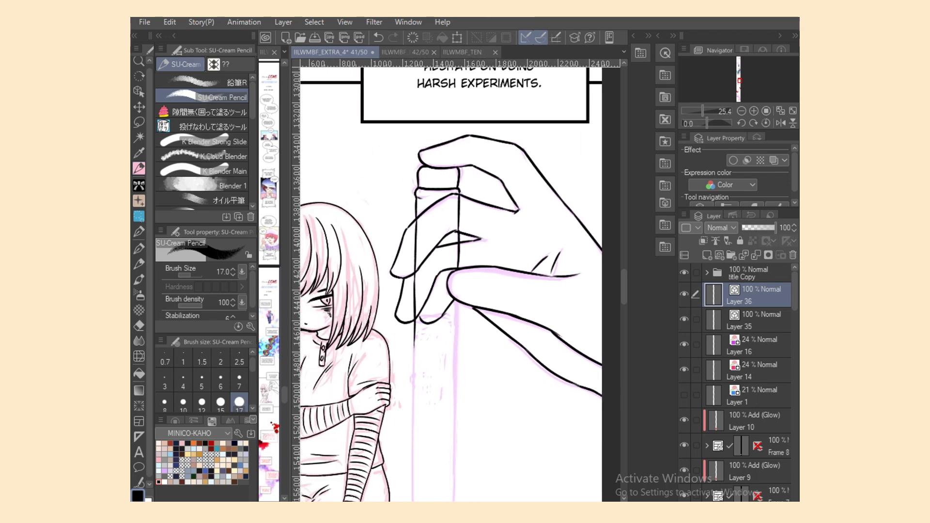
key(ctrl+z)
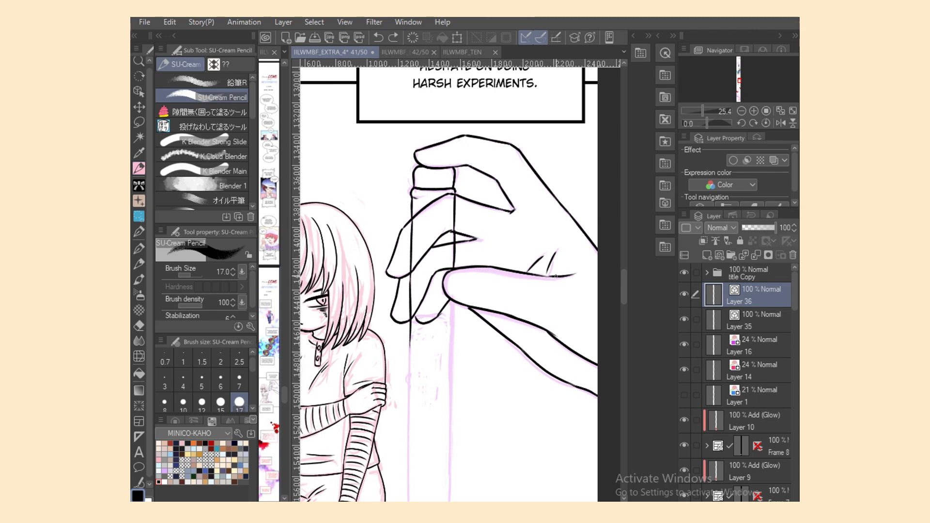
drag(539, 277, 558, 275)
Ink the test tube's palm-side edge downward from beneath the thumb tip.
drag(451, 304, 450, 414)
key(ctrl+z)
key(e)
drag(444, 313, 415, 320)
key(p)
drag(452, 300, 453, 400)
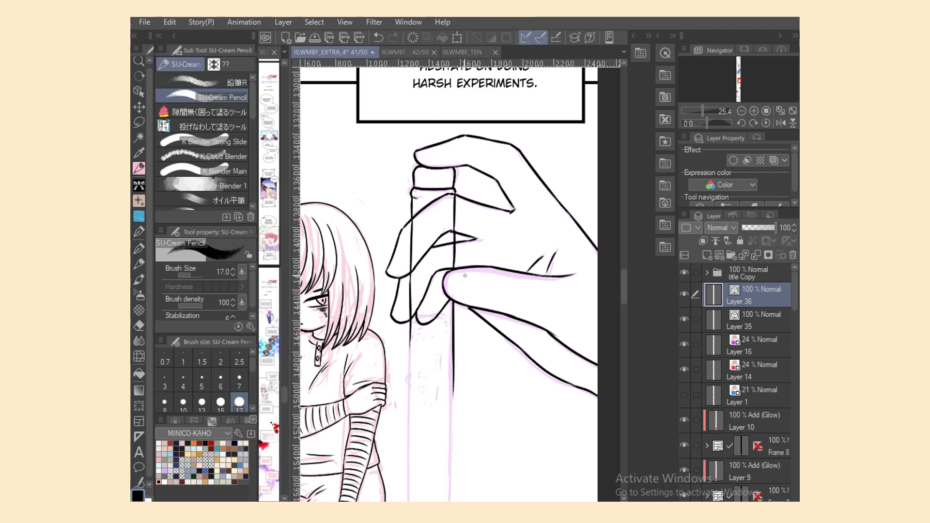
key(ctrl+z)
drag(453, 298, 455, 411)
key(ctrl+z)
key(ctrl+y)
key(e)
key(p)
Extend the test tube's outer edge beside the girl down toward her foot.
scroll(449, 285, down, 5)
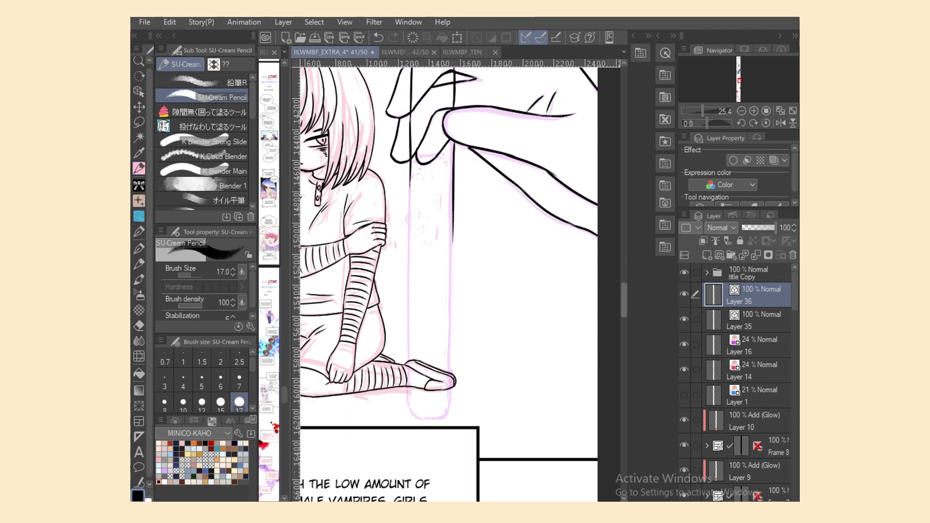
drag(411, 147, 409, 292)
key(ctrl+z)
key(ctrl+z)
key(ctrl+z)
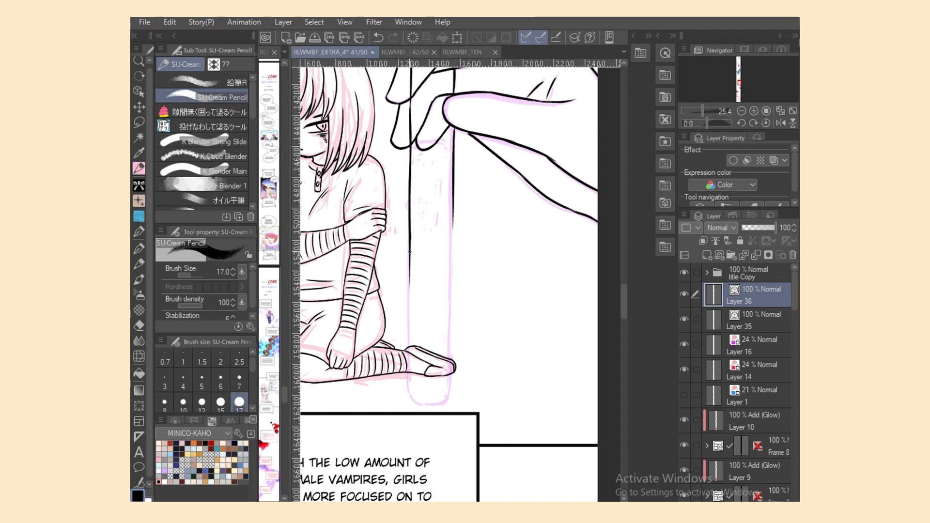
drag(410, 251, 416, 398)
key(ctrl+z)
Ink the test tube's rounded bottom below the girl's shoe.
drag(409, 341, 420, 399)
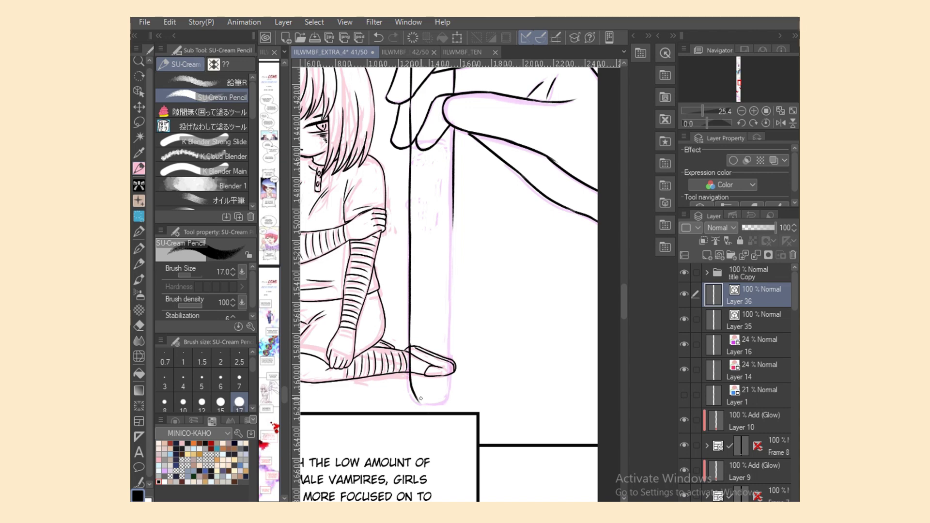
key(ctrl+z)
key(ctrl+z)
mouse_move(410, 342)
mouse_down()
mouse_move(414, 400)
mouse_move(411, 385)
mouse_move(442, 402)
mouse_move(427, 403)
mouse_move(447, 400)
mouse_move(427, 404)
mouse_move(448, 399)
mouse_up()
key(ctrl+z)
key(ctrl+z)
Extend the test tube's palm-side edge down to the rounded bottom and save the file.
drag(452, 214, 451, 303)
key(ctrl+z)
drag(452, 209, 452, 348)
key(ctrl+z)
key(ctrl+z)
drag(454, 218, 451, 319)
key(ctrl+z)
drag(453, 215, 452, 379)
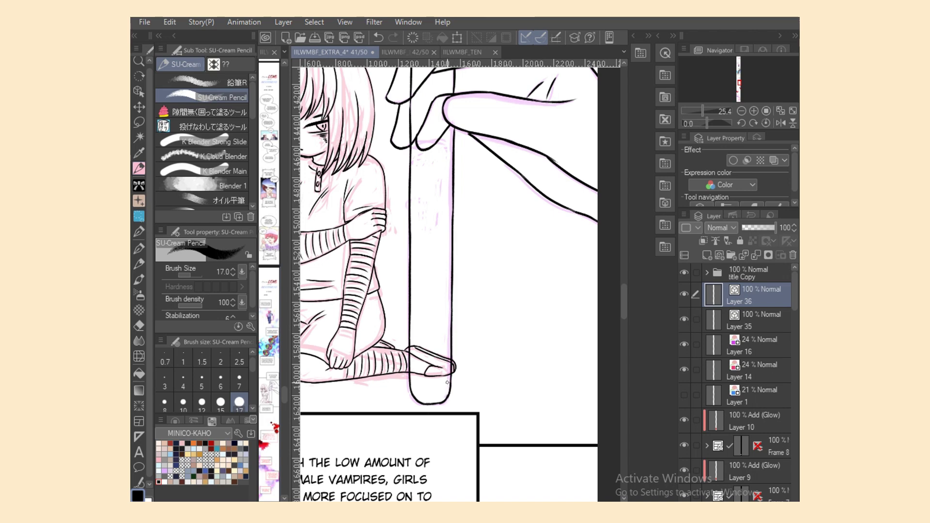
key(e)
key(p)
key(ctrl+z)
key(e)
key(p)
key(ctrl+s)
key(ctrl+minus)
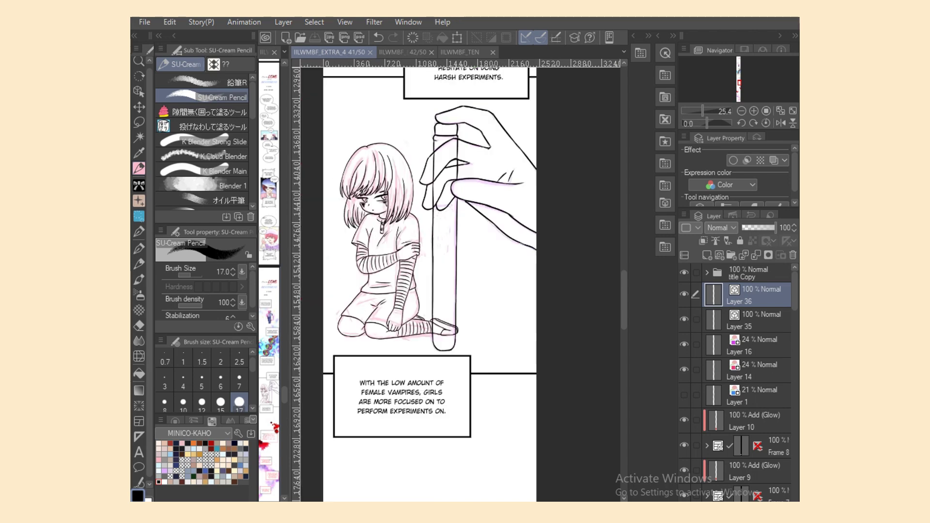
Hide the sketch layers and move Layer 35 and Layer 36 into the Frame 10 folder above Layer 13.
click(684, 369)
click(696, 319)
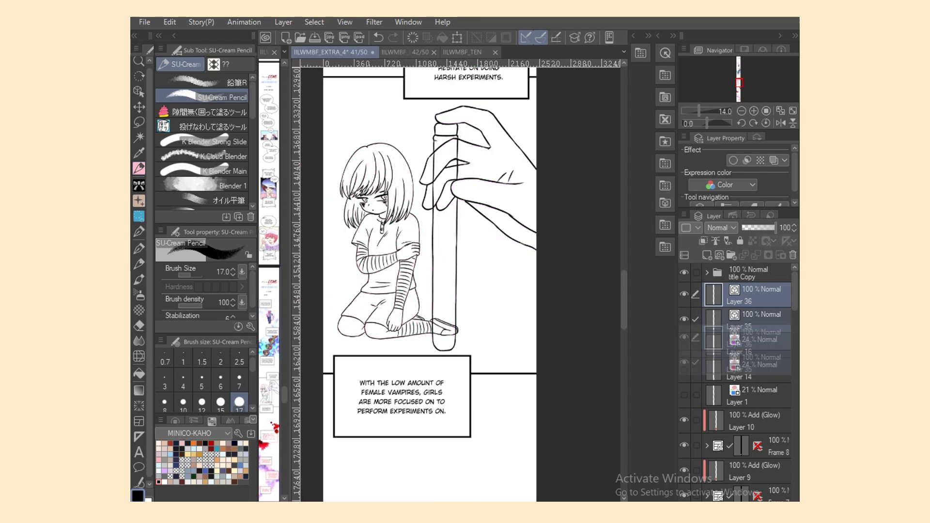
drag(722, 493, 713, 483)
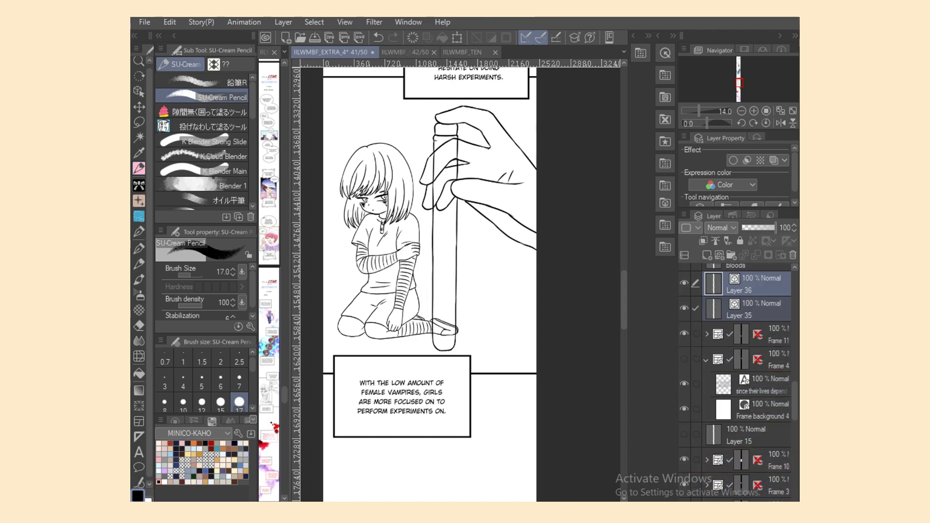
click(705, 360)
click(706, 334)
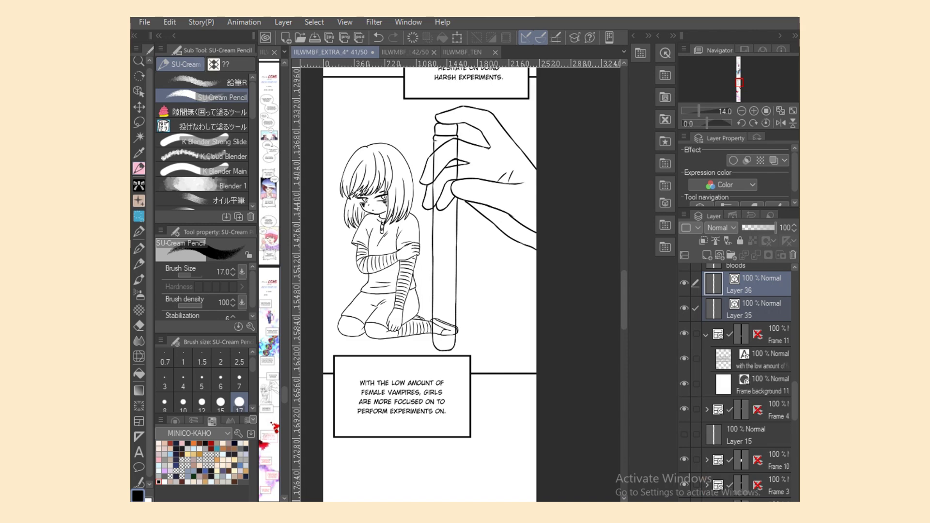
click(706, 334)
drag(714, 283, 727, 426)
click(706, 409)
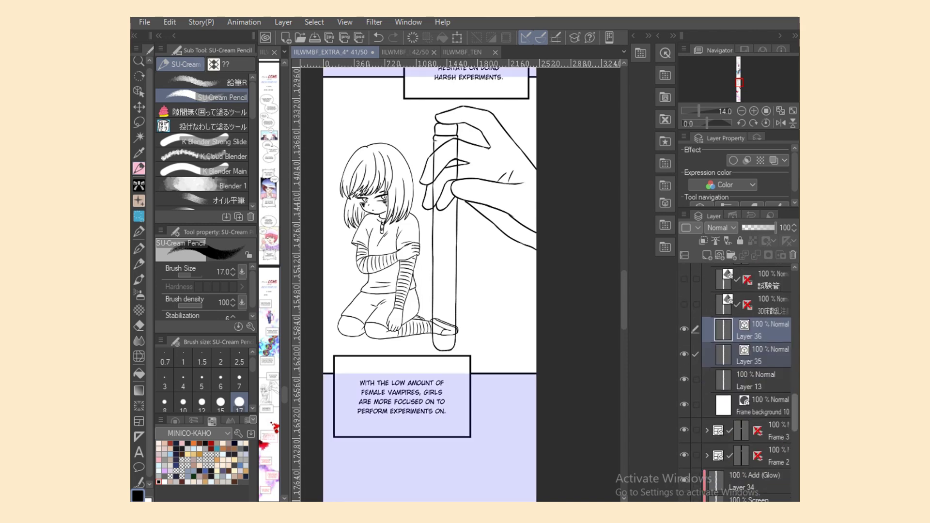
Set Layer 35 as a reference layer and select Layer 13 beneath it.
scroll(735, 383, up, 1)
click(749, 375)
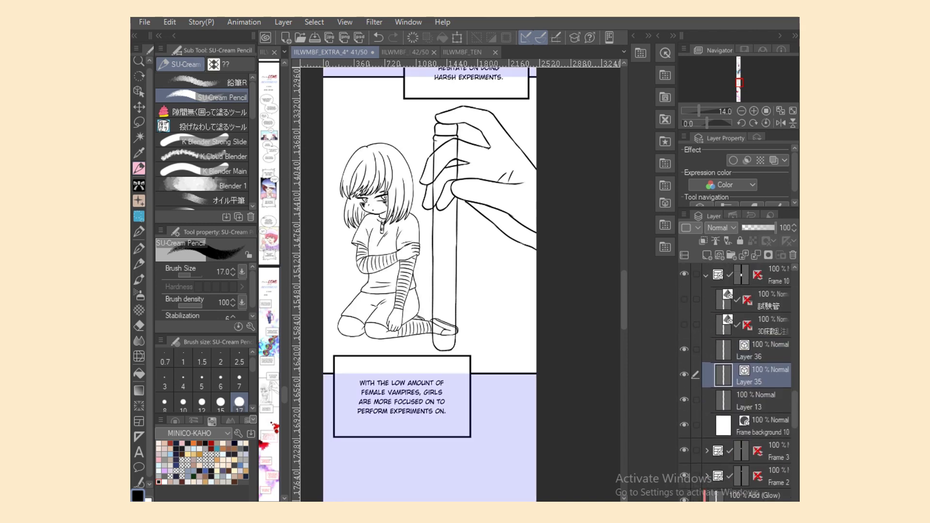
click(716, 241)
click(748, 400)
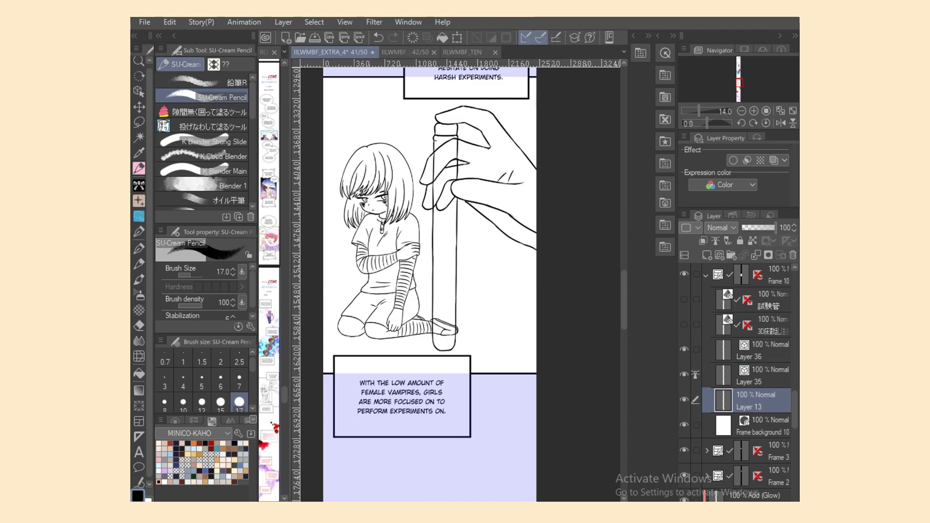
On Layer 35, erase the stray line overlap along the back of the girl's hand gripping her upper arm.
scroll(455, 281, up, 2)
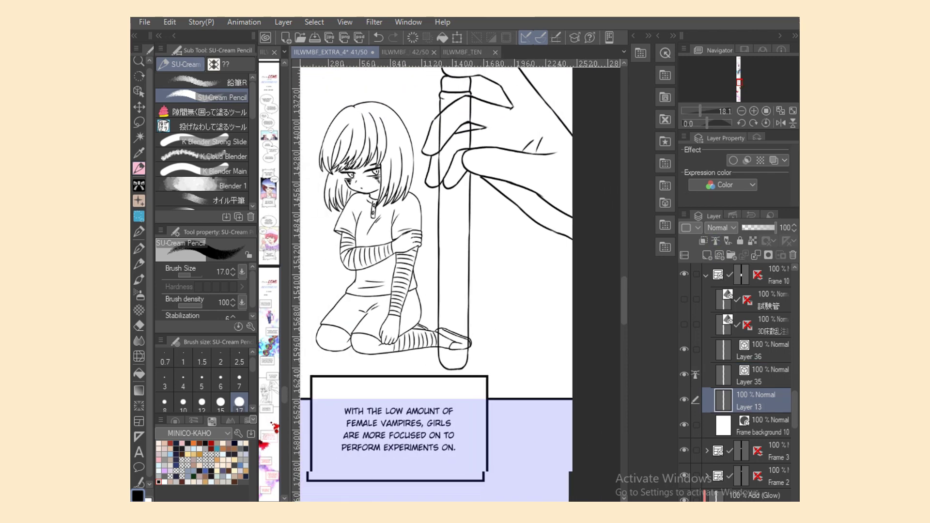
scroll(459, 281, left, 2)
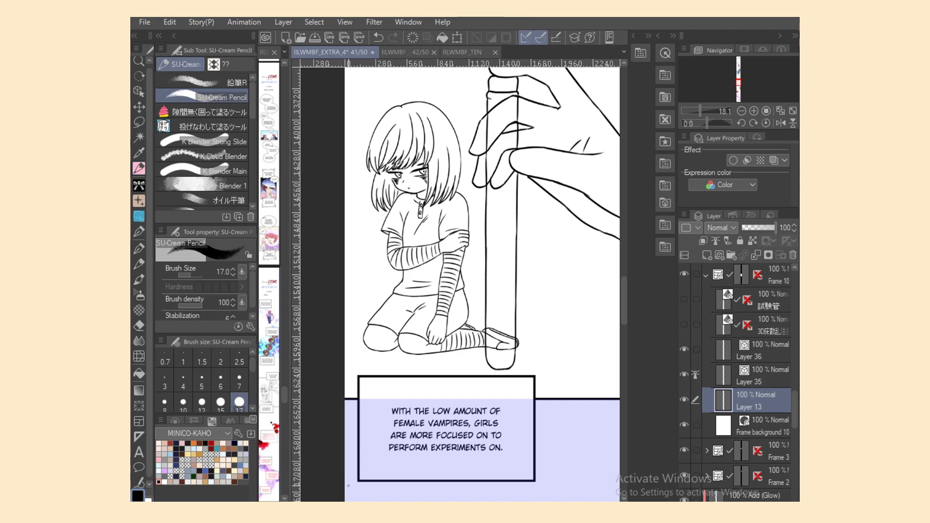
scroll(462, 295, up, 8)
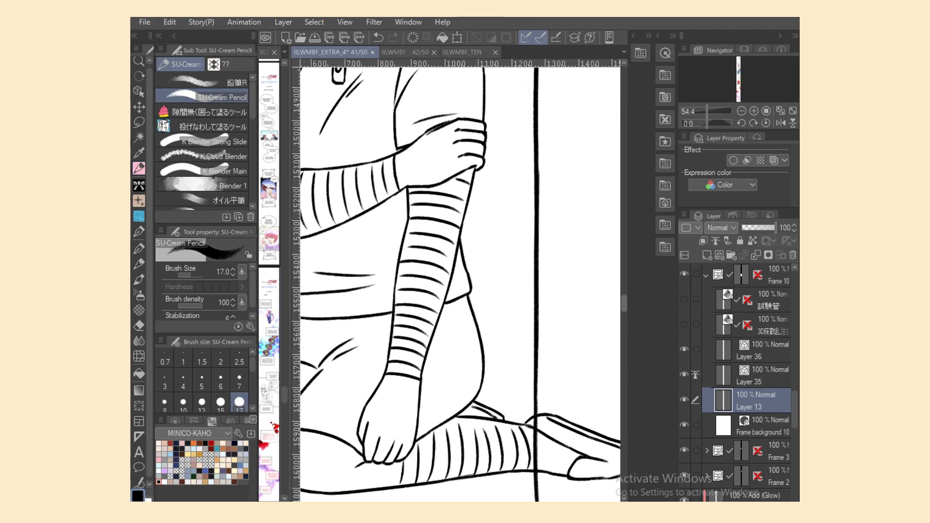
scroll(460, 281, up, 9)
scroll(543, 455, left, 2)
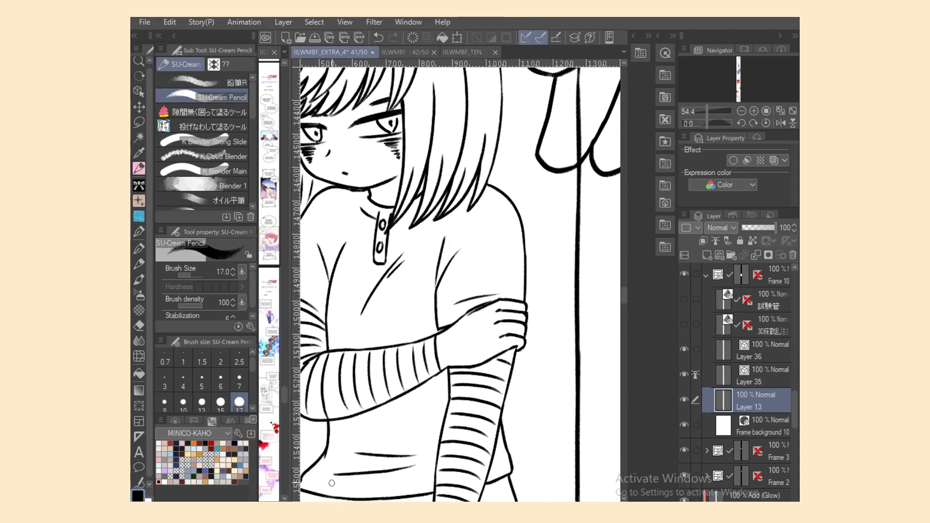
scroll(332, 483, up, 5)
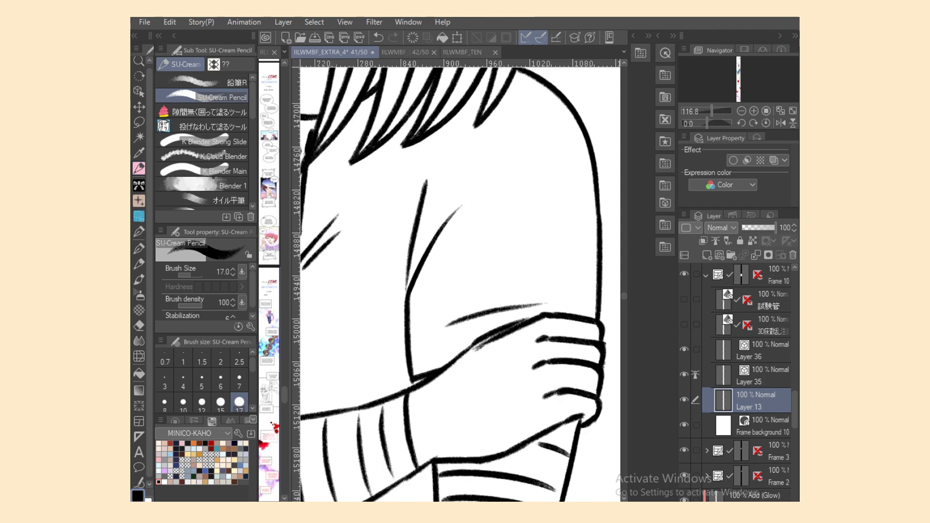
key(e)
key(alt+bracketright)
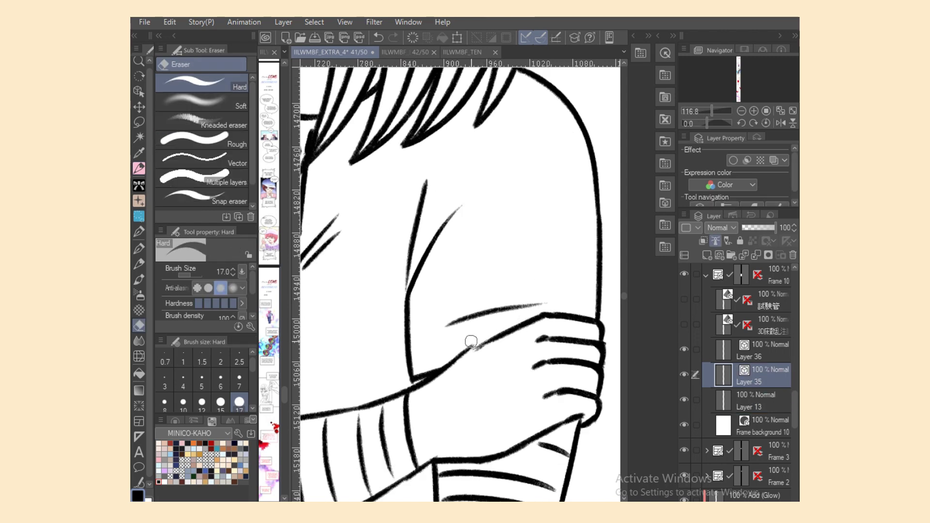
drag(471, 341, 473, 348)
drag(529, 340, 534, 344)
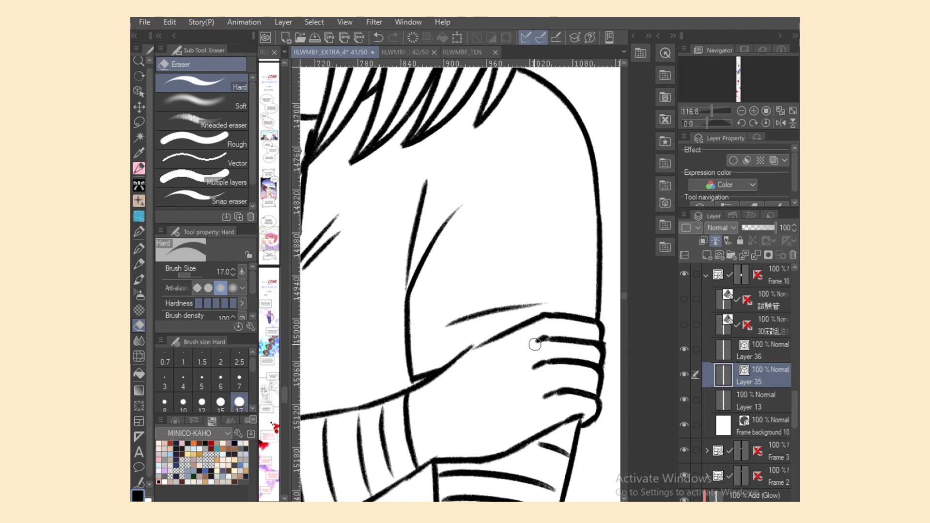
Try deleting the short vector stroke at the fingertips of the girl's gripping hand.
key(o)
click(571, 340)
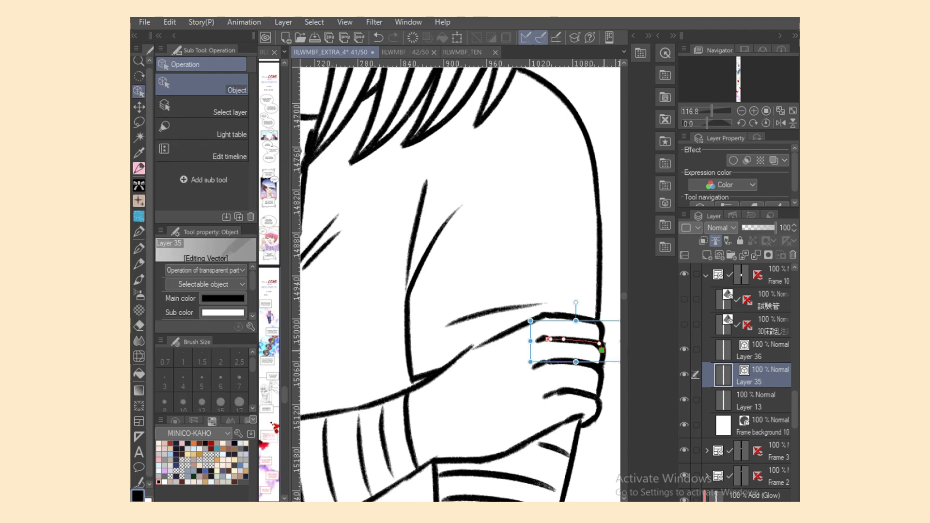
click(602, 345)
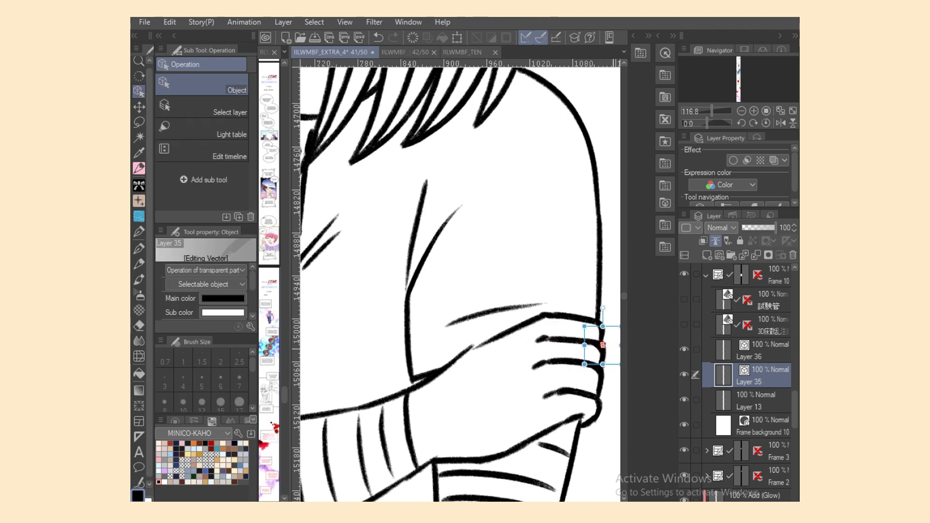
key(Delete)
key(ctrl+z)
key(ctrl+y)
key(ctrl+z)
key(ctrl+y)
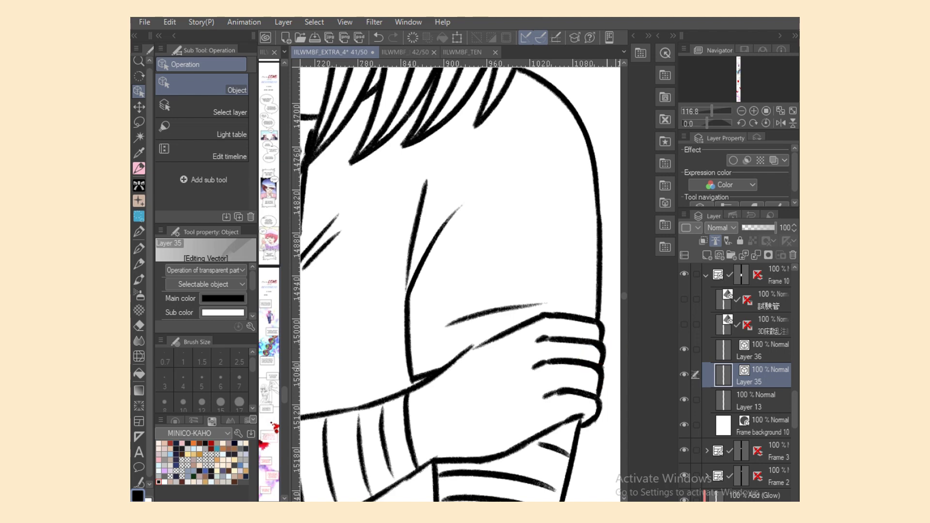
key(ctrl+y)
key(ctrl+z)
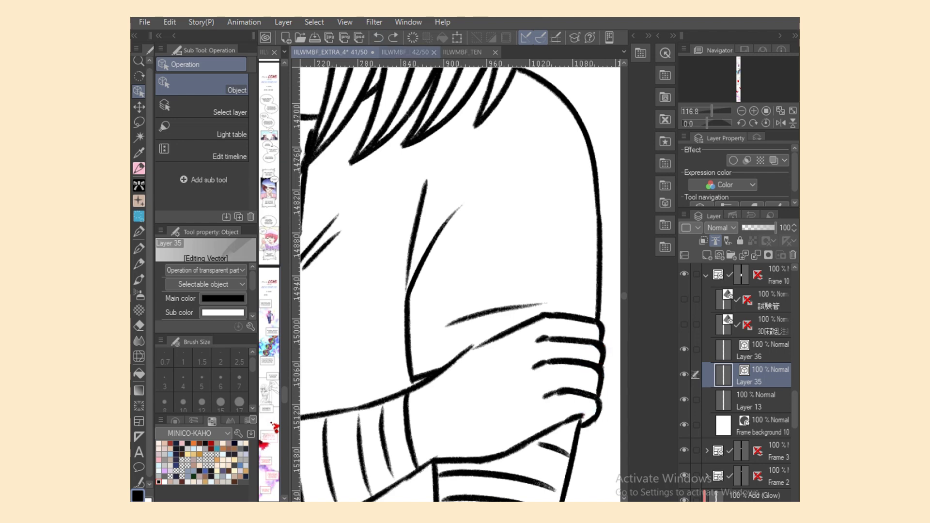
key(ctrl+z)
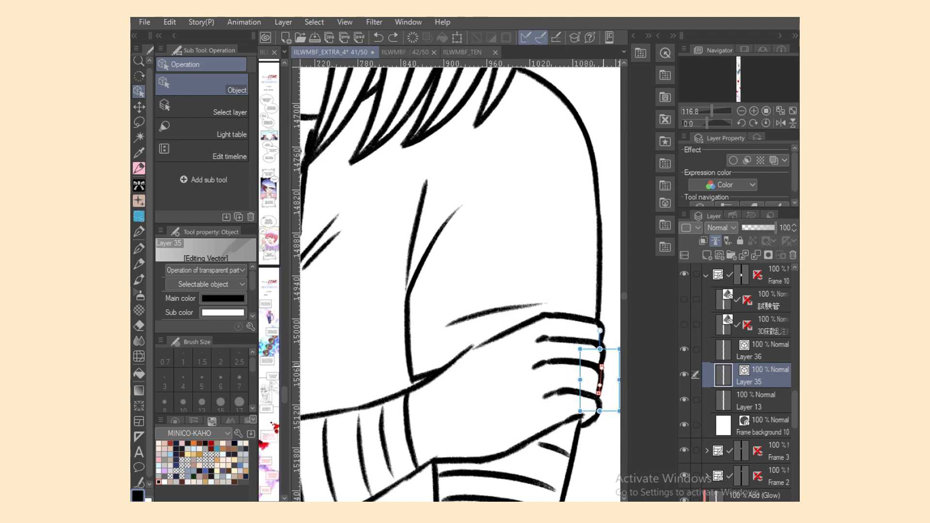
Adjust the vector line along the lower fingertips of the girl's gripping hand.
drag(601, 374, 598, 366)
click(587, 421)
click(599, 410)
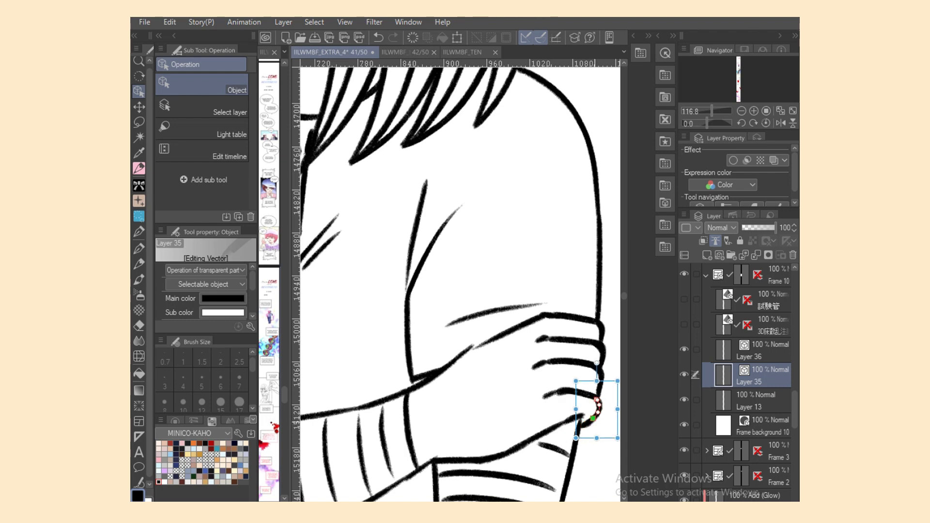
On Layer 35, redraw the upper contour of the girl's gripping hand with the SU-Cream Pencil at brush size 10.
click(139, 168)
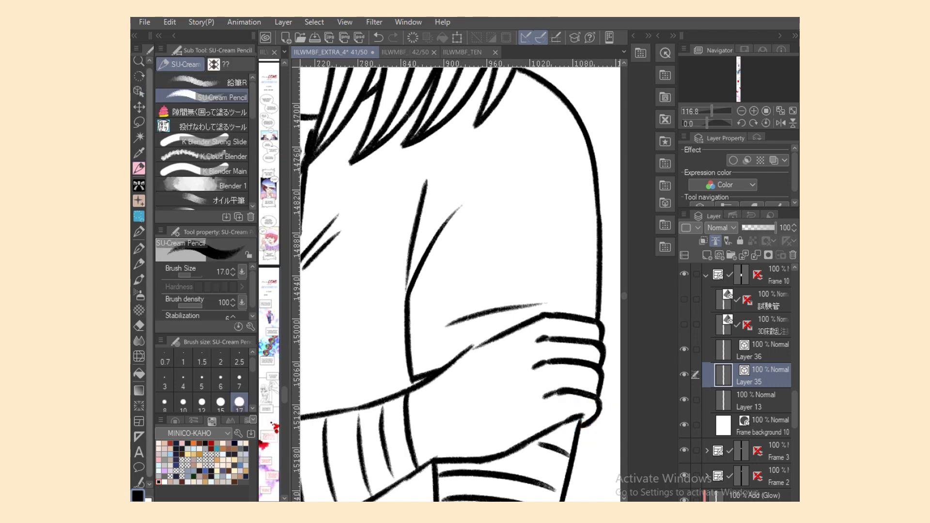
drag(468, 344, 511, 314)
click(183, 402)
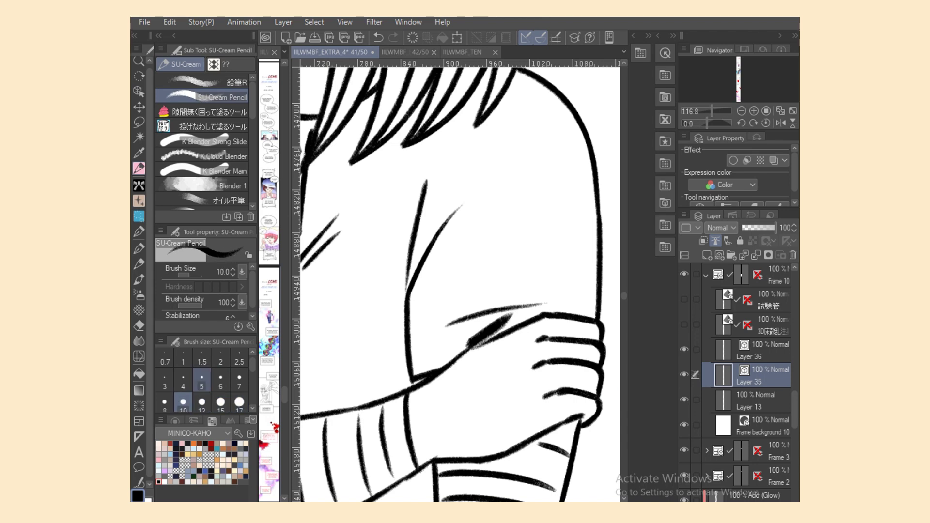
key(ctrl+z)
drag(469, 345, 513, 314)
key(ctrl+z)
mouse_move(474, 343)
mouse_down()
mouse_move(513, 317)
mouse_move(545, 315)
mouse_up()
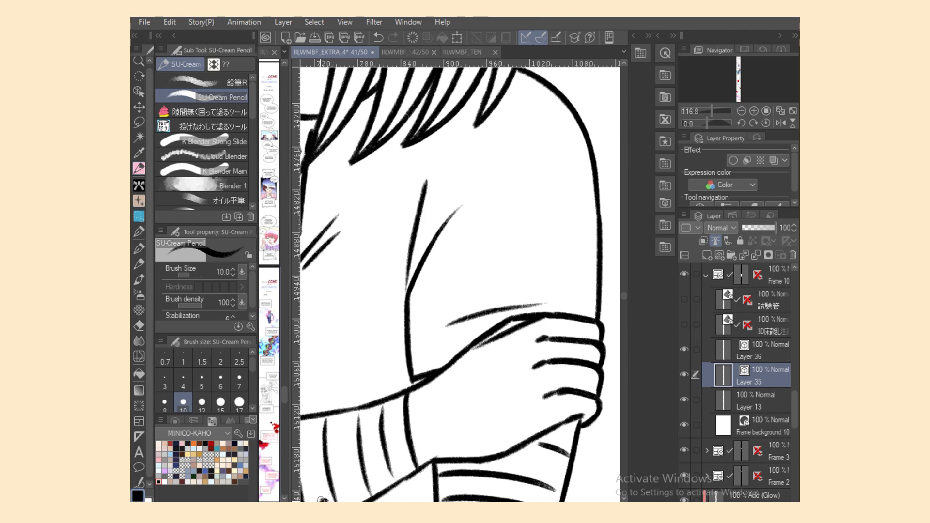
scroll(460, 281, down, 5)
key(ctrl+z)
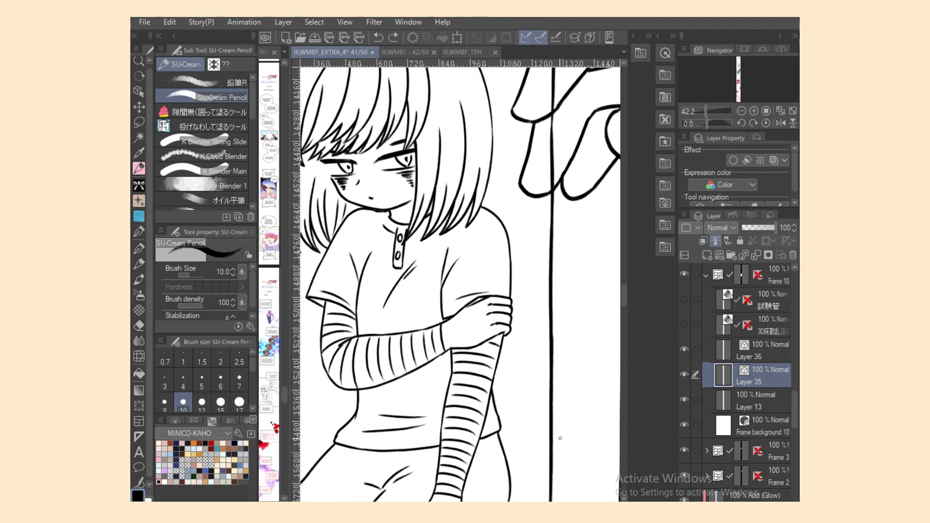
scroll(552, 498, left, 3)
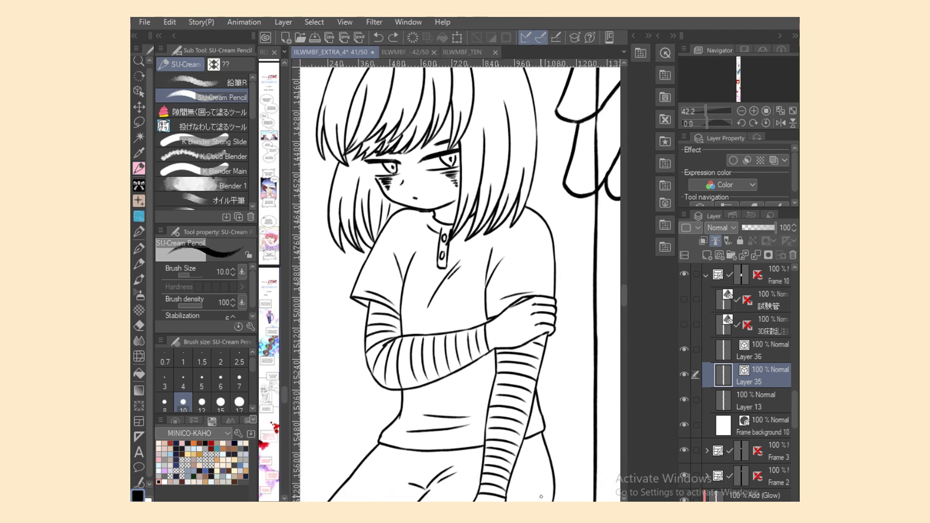
mouse_move(370, 165)
mouse_down()
mouse_move(379, 187)
mouse_move(384, 134)
mouse_move(365, 165)
mouse_move(377, 178)
mouse_up()
key(ctrl+z)
drag(359, 157, 363, 191)
key(ctrl+z)
On Layer 13, fill the whole kneeling girl with a pale pink skin base using the 隙間無く囲って塗るツール enclosing fill.
click(756, 400)
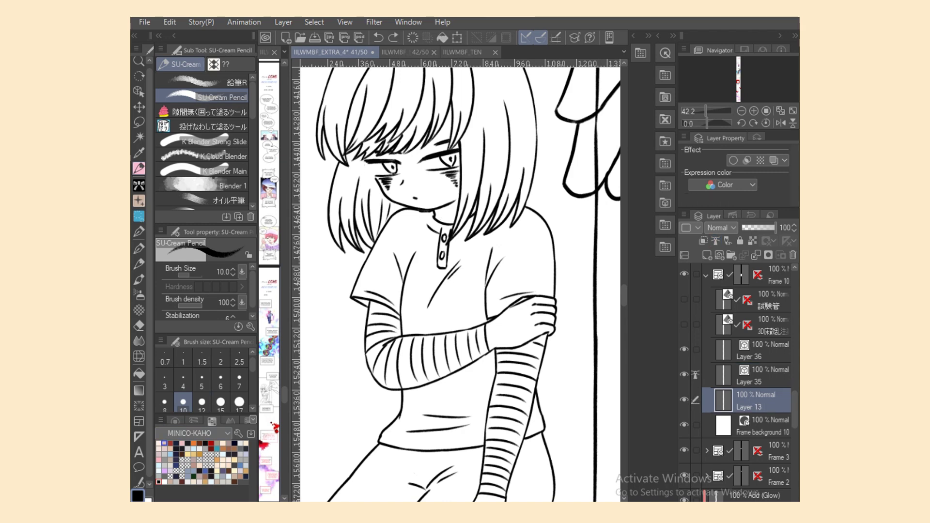
click(158, 442)
click(208, 112)
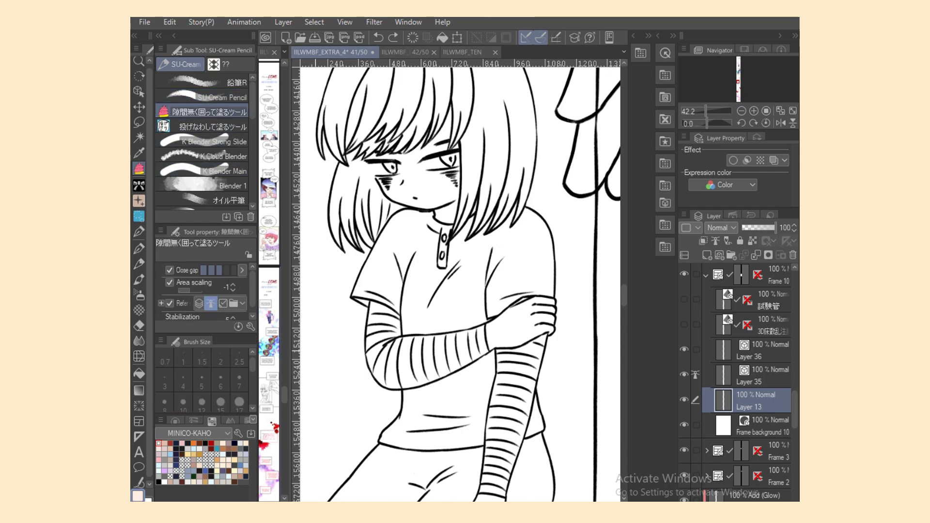
scroll(462, 285, down, 5)
mouse_move(421, 302)
mouse_down()
mouse_move(443, 150)
mouse_move(548, 414)
mouse_move(393, 330)
mouse_move(409, 303)
mouse_up()
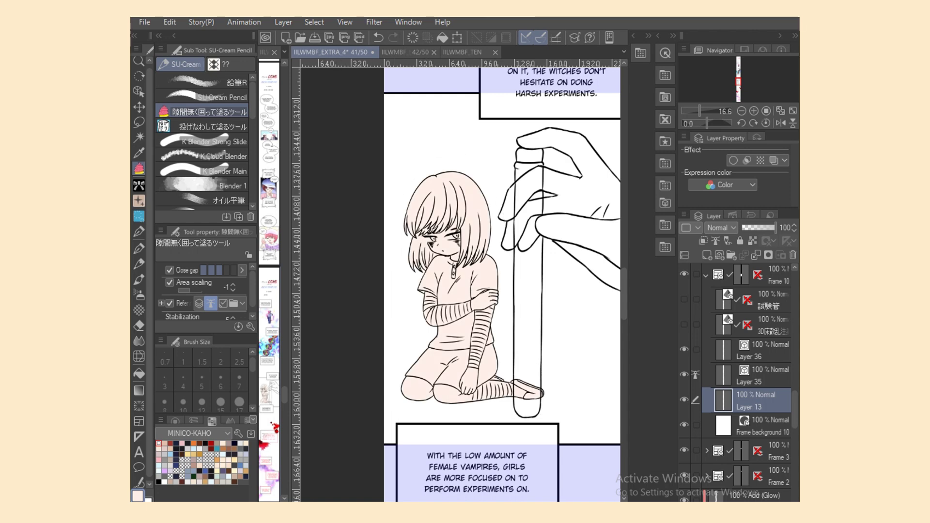
scroll(457, 274, up, 3)
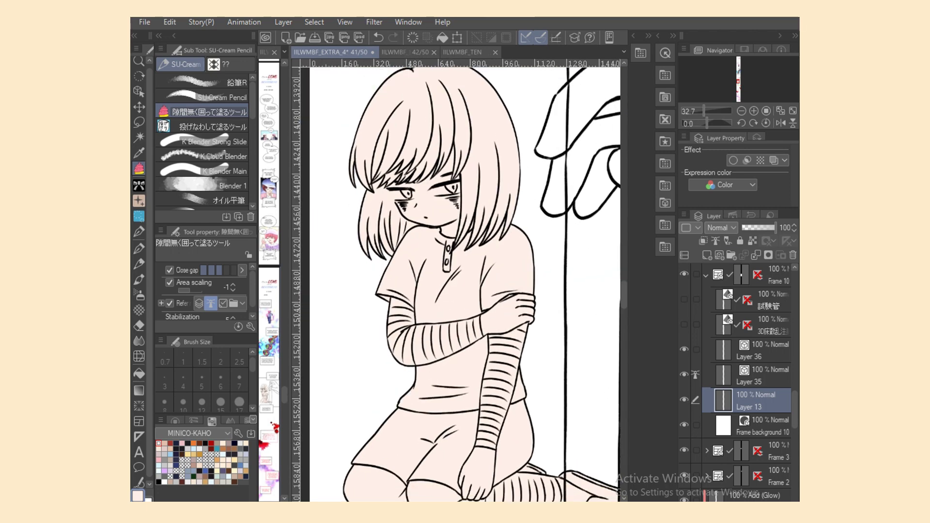
Set Layer 13 as the reference layer and mix a very pale blue colour for the shirt.
click(715, 241)
click(175, 420)
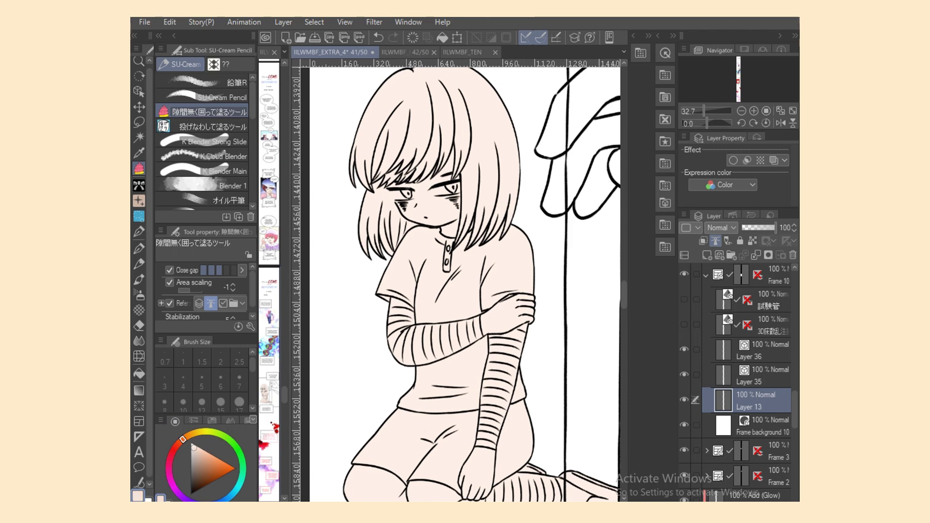
drag(231, 495, 234, 492)
click(195, 451)
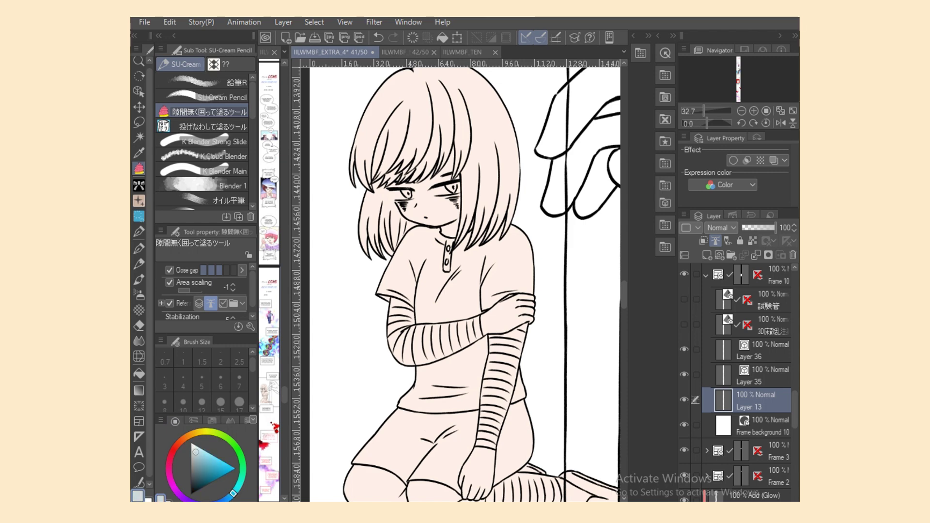
drag(233, 493, 236, 490)
mouse_move(443, 279)
mouse_down()
mouse_move(428, 304)
mouse_move(460, 293)
mouse_move(426, 315)
mouse_move(477, 277)
mouse_move(448, 261)
mouse_up()
click(196, 448)
key(ctrl+z)
Paint the shirt's chest, collar area and the sleeve of the bent arm pale blue on Layer 13.
mouse_move(475, 290)
mouse_down()
mouse_move(533, 252)
mouse_move(414, 310)
mouse_move(521, 247)
mouse_up()
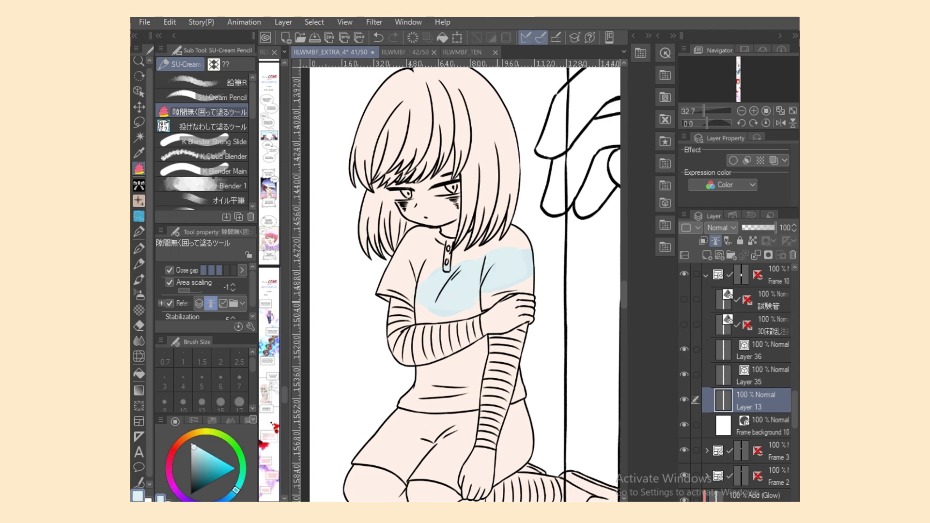
scroll(461, 277, up, 4)
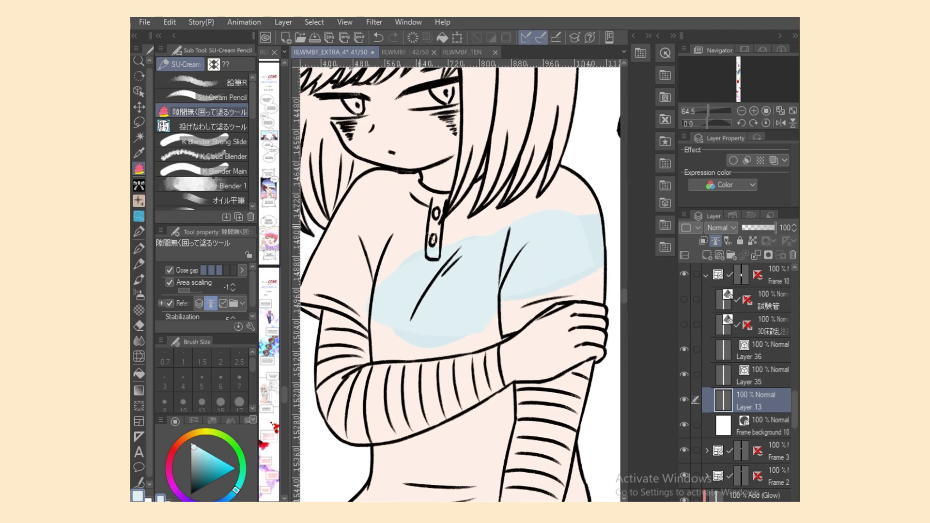
drag(398, 221, 345, 259)
drag(305, 315, 378, 315)
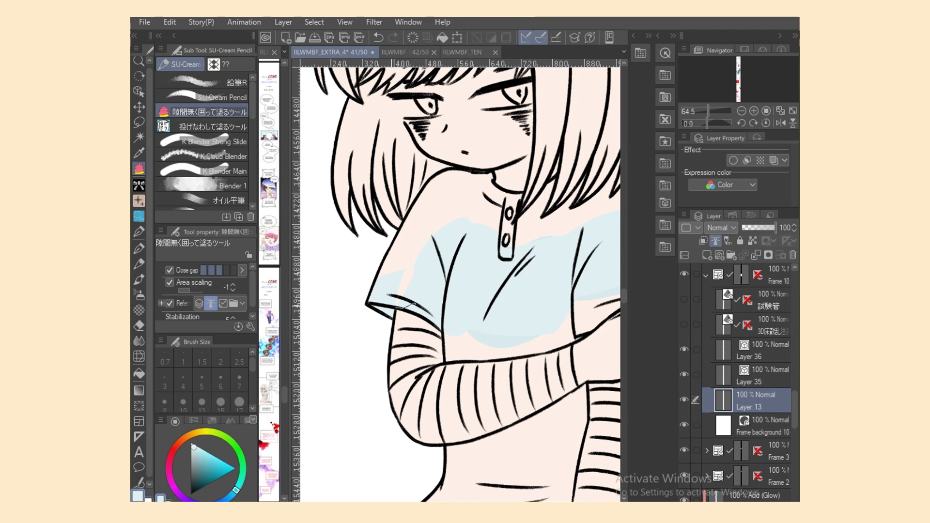
drag(383, 271, 387, 305)
mouse_move(398, 243)
mouse_down()
mouse_move(421, 191)
mouse_move(436, 221)
mouse_move(424, 188)
mouse_move(465, 187)
mouse_move(481, 172)
mouse_move(492, 180)
mouse_up()
mouse_move(436, 182)
mouse_down()
mouse_move(468, 168)
mouse_move(523, 199)
mouse_move(535, 232)
mouse_up()
mouse_move(537, 193)
mouse_down()
mouse_move(552, 228)
mouse_move(543, 204)
mouse_move(581, 213)
mouse_move(561, 223)
mouse_up()
Paint the shirt sleeve above the gripping hand and the lower chest along the forearm pale blue.
scroll(460, 281, right, 3)
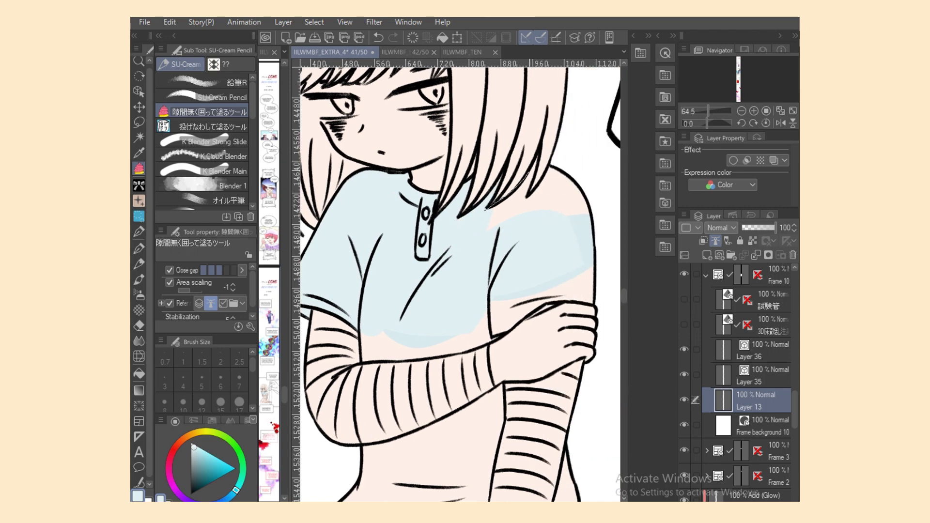
mouse_move(543, 153)
mouse_down()
mouse_move(489, 209)
mouse_move(579, 160)
mouse_move(601, 301)
mouse_move(549, 302)
mouse_up()
mouse_move(510, 334)
mouse_down()
mouse_move(442, 346)
mouse_move(489, 339)
mouse_up()
drag(421, 357, 469, 348)
scroll(460, 281, left, 2)
key(alt+bracketright)
key(x)
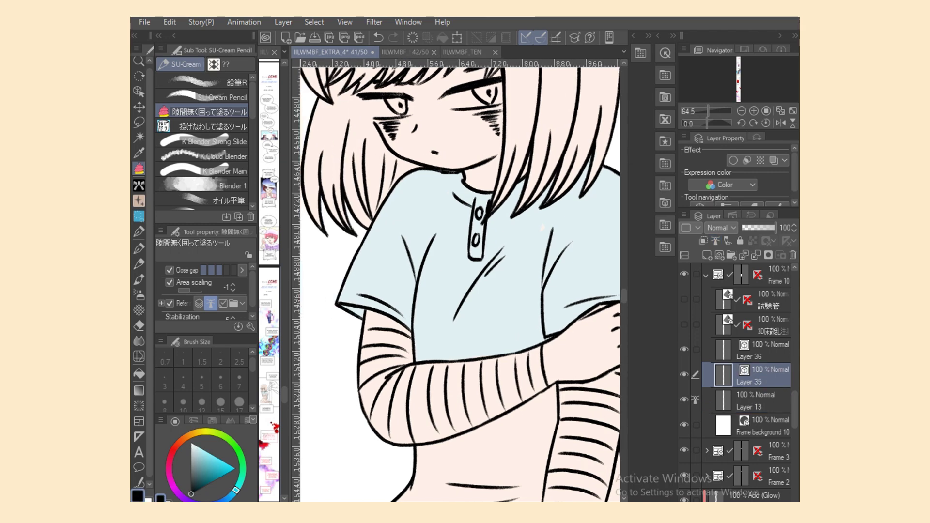
key(p)
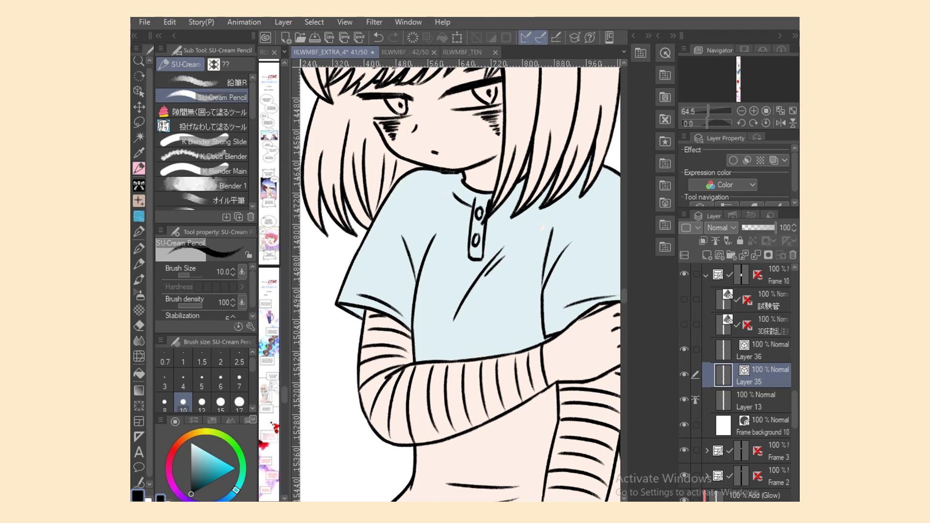
key(alt+bracketleft)
Fill the striped sleeve of the girl's bent arm with white on Layer 13 using the 投げなわして塗るツール lasso fill.
click(203, 126)
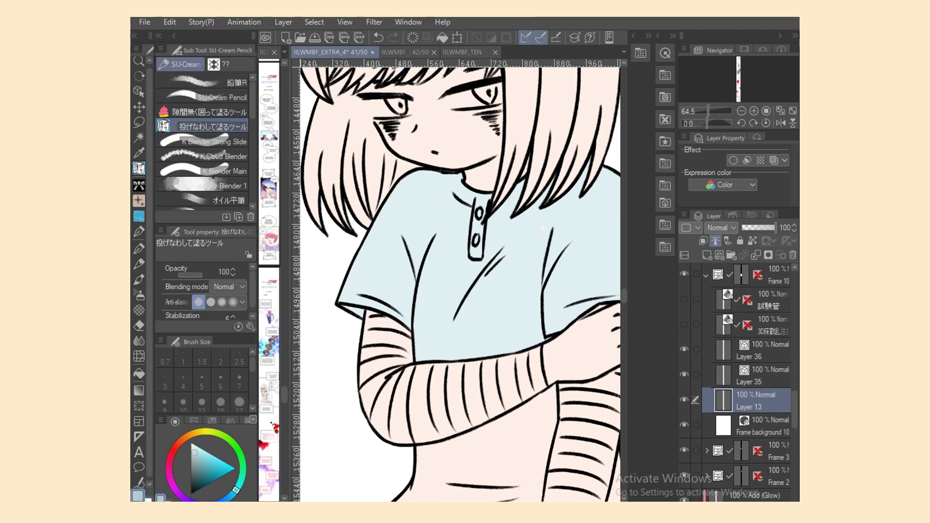
key(x)
drag(373, 348, 388, 414)
drag(368, 332, 385, 435)
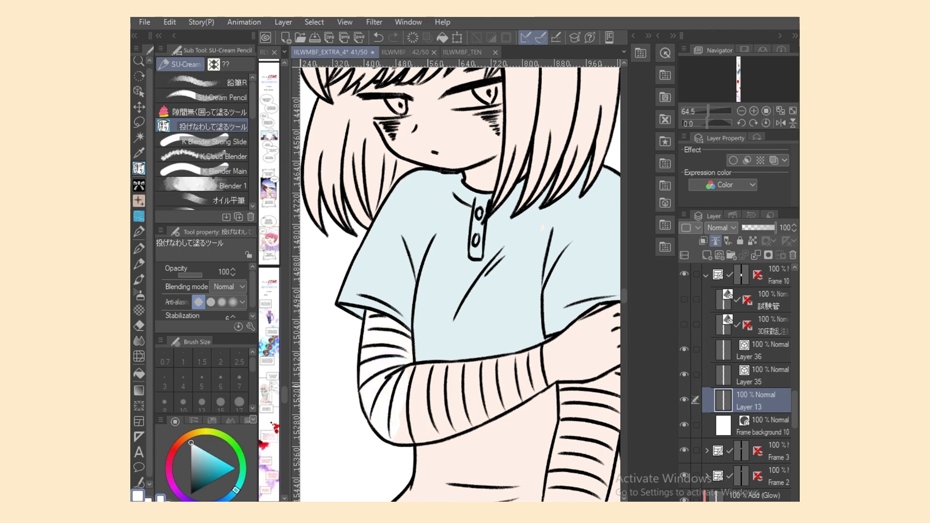
mouse_move(410, 365)
mouse_down()
mouse_move(477, 387)
mouse_move(385, 436)
mouse_move(474, 427)
mouse_move(518, 404)
mouse_move(491, 421)
mouse_up()
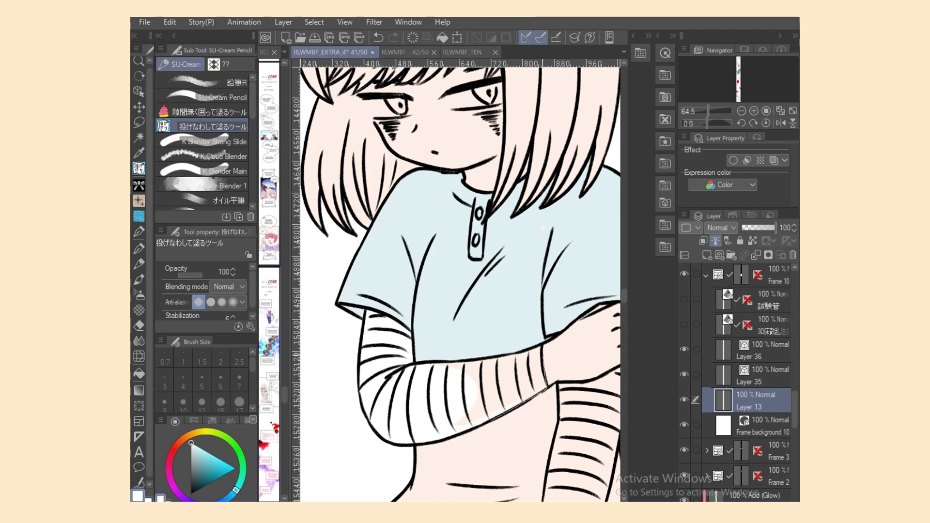
mouse_move(528, 353)
mouse_down()
mouse_move(421, 365)
mouse_move(424, 383)
mouse_up()
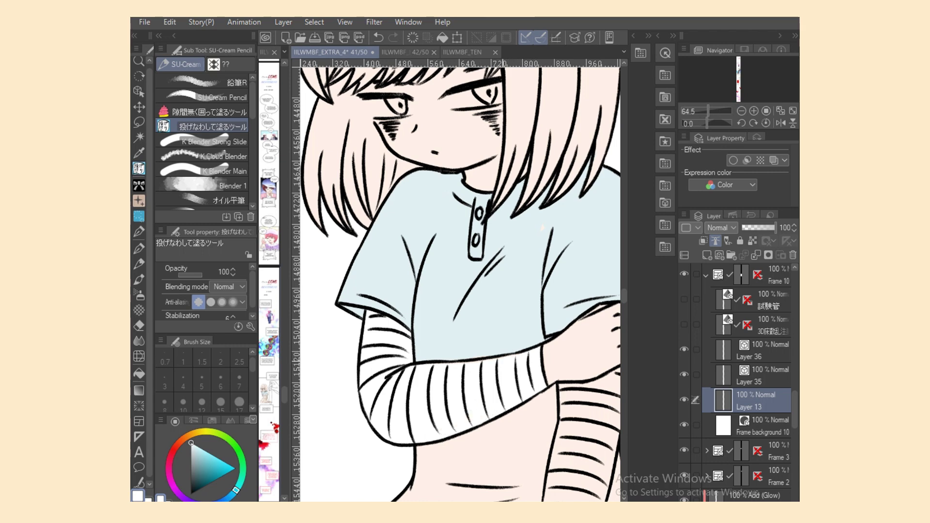
drag(460, 358, 521, 399)
Fill the striped sleeve of the girl's hanging arm with white, from the gripping hand down to the wrist.
scroll(461, 281, right, 5)
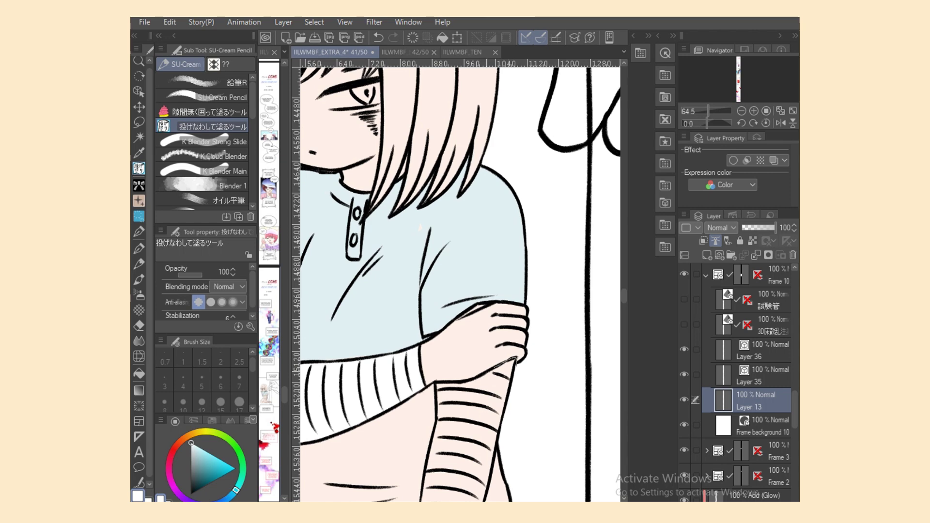
drag(487, 370, 465, 423)
scroll(455, 285, down, 5)
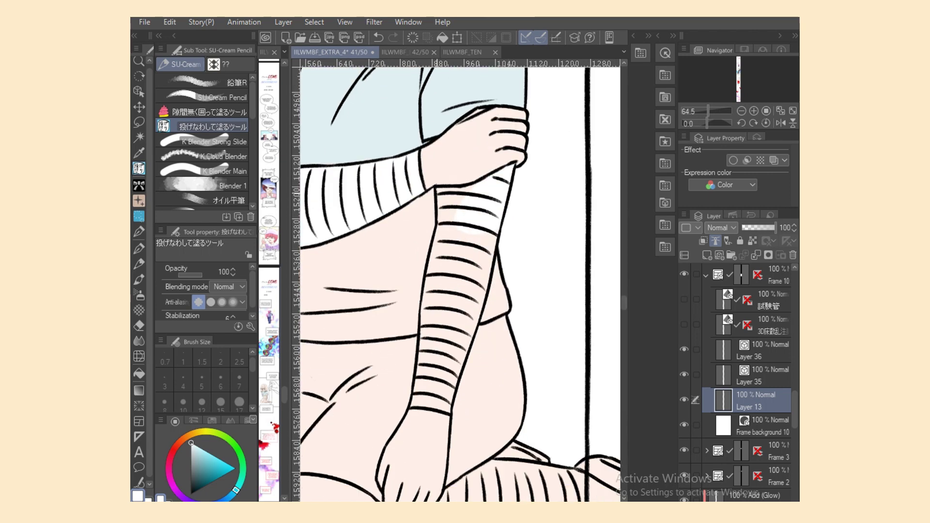
mouse_move(439, 213)
mouse_down()
mouse_move(495, 181)
mouse_move(440, 186)
mouse_move(420, 310)
mouse_move(460, 213)
mouse_up()
mouse_move(419, 334)
mouse_down()
mouse_move(411, 401)
mouse_move(451, 413)
mouse_move(479, 285)
mouse_up()
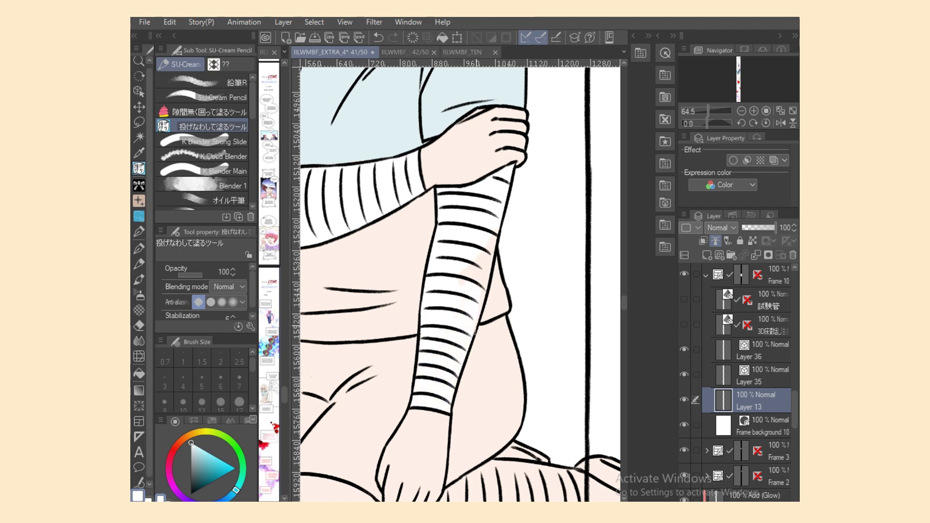
mouse_move(477, 323)
mouse_down()
mouse_move(499, 232)
mouse_move(461, 310)
mouse_up()
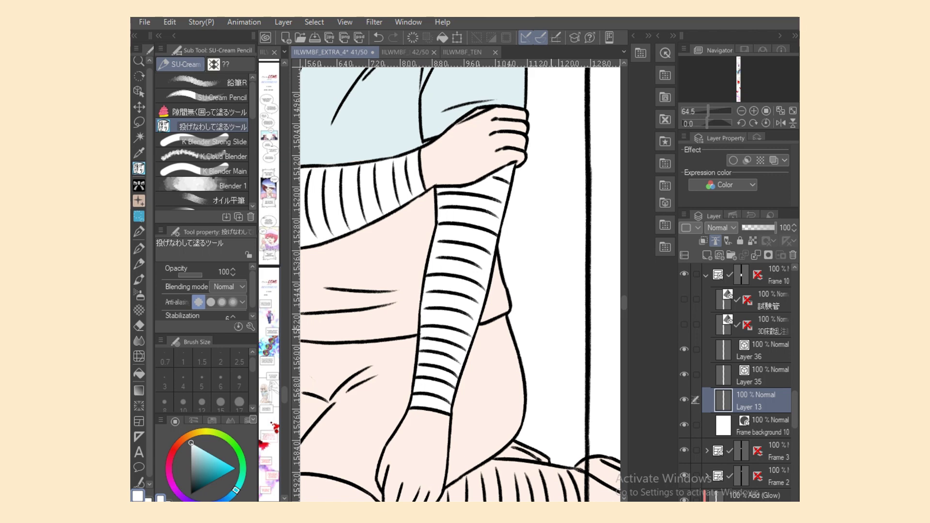
Paint the lower shirt and the upper part of the shorts pale blue with the 隙間無く囲って塗るツール.
drag(435, 281, 519, 281)
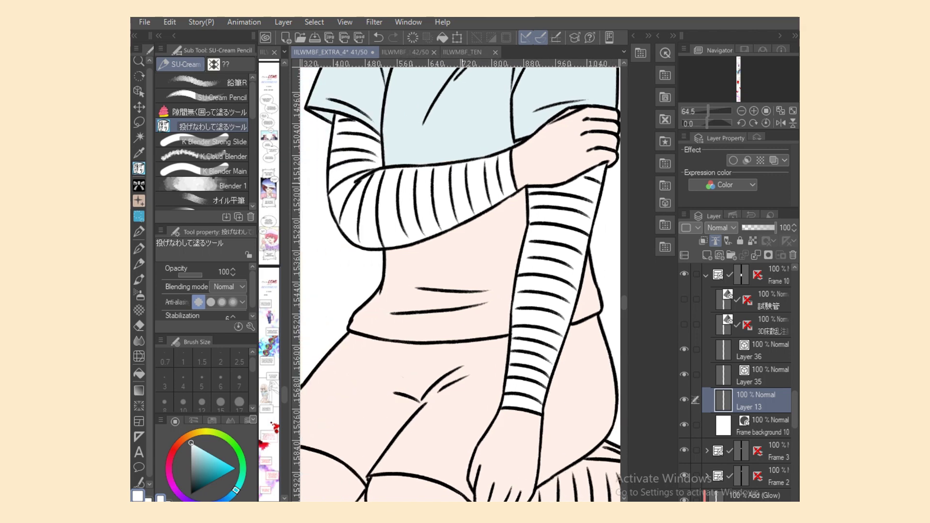
drag(393, 250, 324, 296)
key(ctrl+z)
click(204, 112)
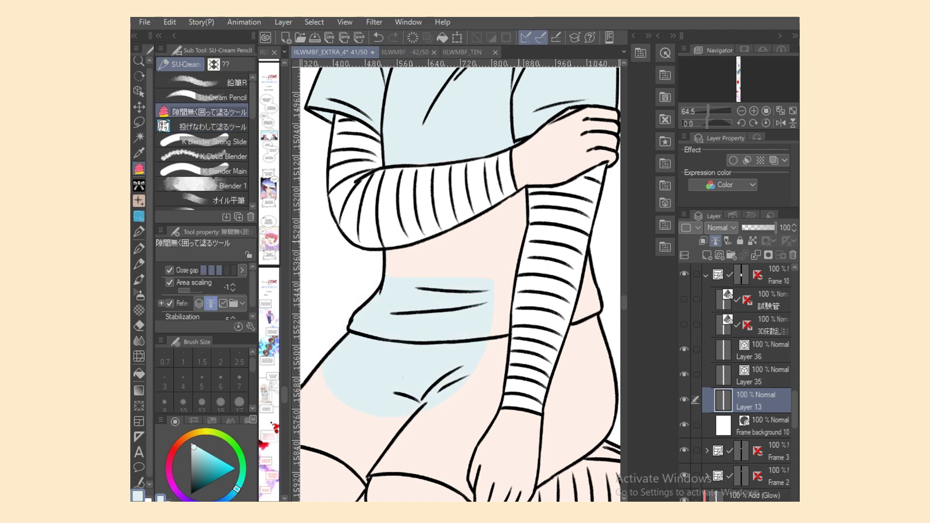
mouse_move(527, 222)
mouse_down()
mouse_move(526, 191)
mouse_move(438, 233)
mouse_move(368, 339)
mouse_up()
mouse_move(515, 260)
mouse_down()
mouse_move(513, 290)
mouse_move(441, 353)
mouse_up()
mouse_move(506, 341)
mouse_down()
mouse_move(503, 388)
mouse_move(446, 443)
mouse_up()
key(alt+])
key(e)
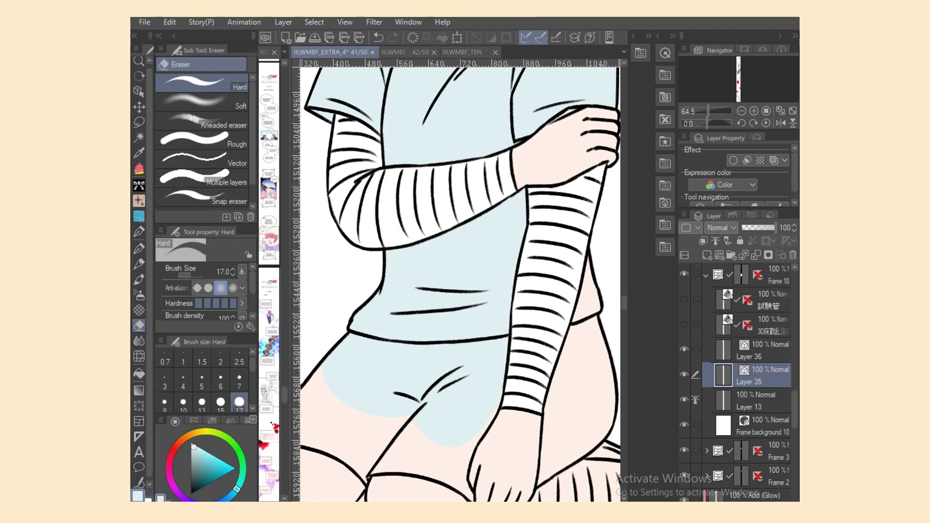
key(alt+[)
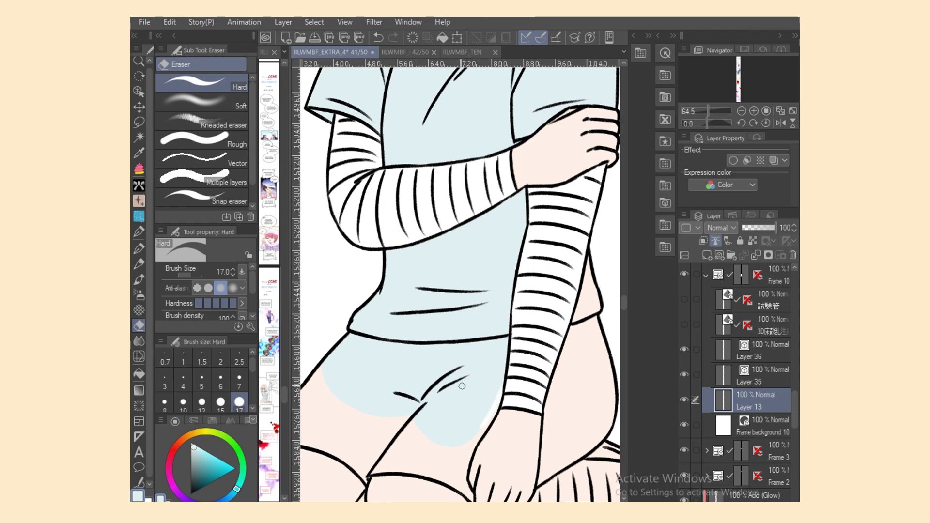
key(g)
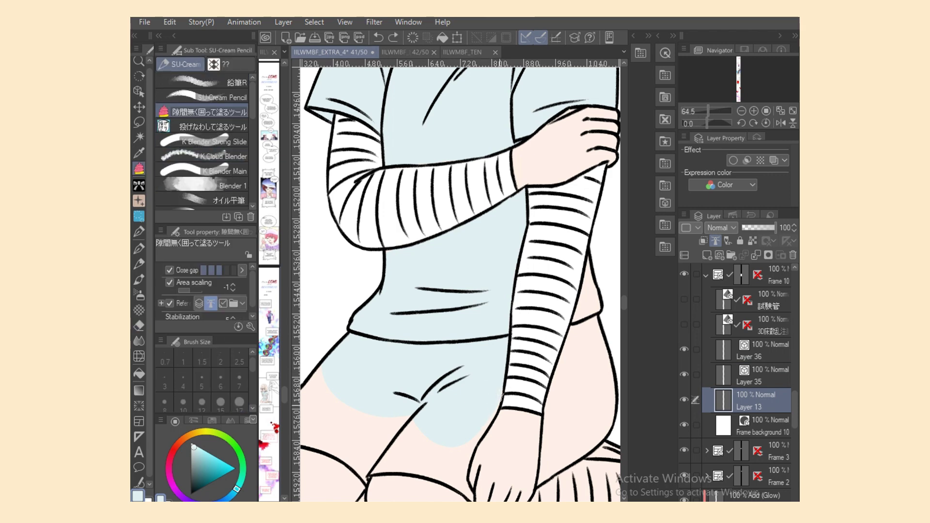
Paint the shorts pale blue around the resting hand and over the hip behind the hanging arm.
drag(495, 421, 463, 453)
drag(497, 420, 476, 457)
scroll(460, 281, down, 5)
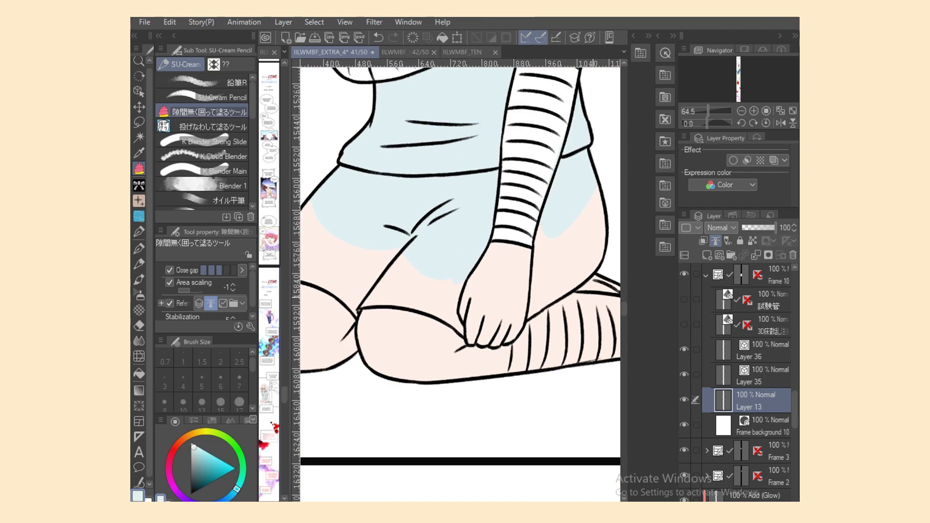
alt+click(554, 290)
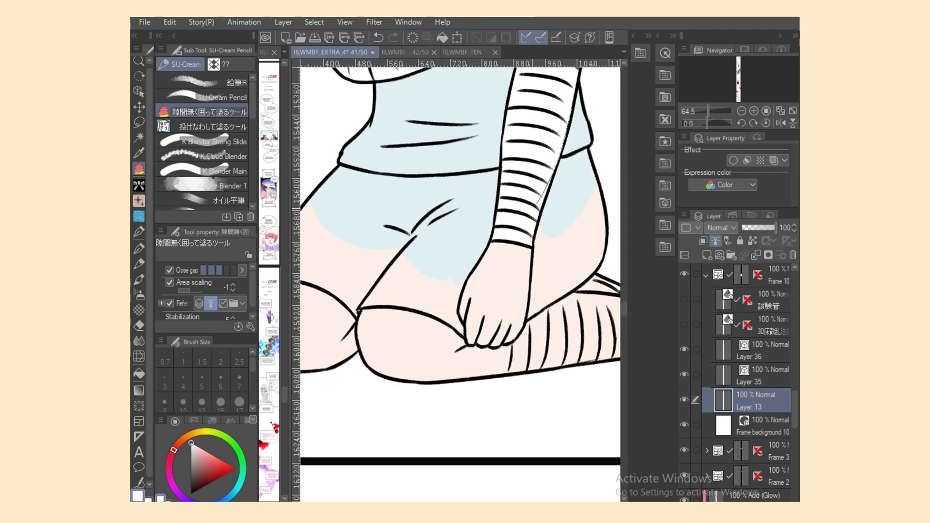
alt+click(538, 232)
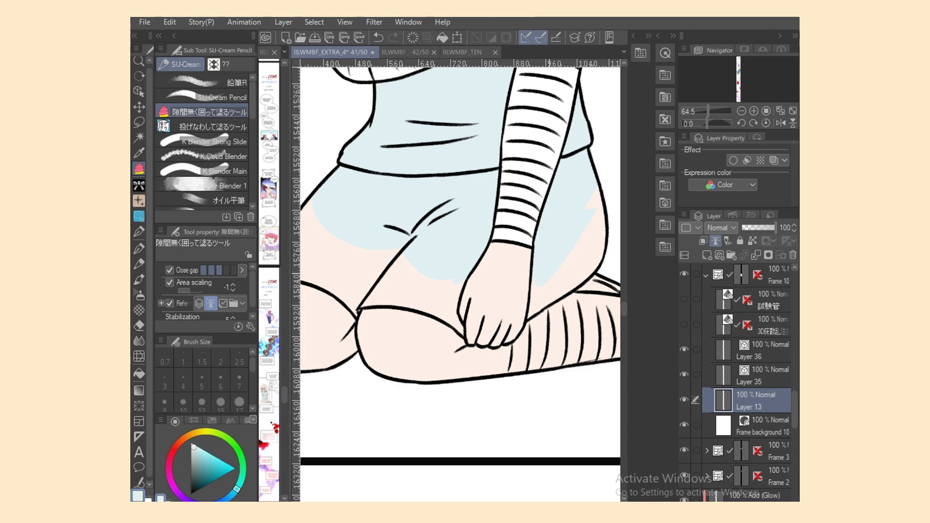
mouse_move(528, 298)
mouse_down()
mouse_move(530, 318)
mouse_move(616, 221)
mouse_move(536, 308)
mouse_move(581, 289)
mouse_up()
drag(581, 159, 610, 232)
Paint the remaining front legs of the shorts pale blue down to their hems above the knees.
mouse_move(409, 310)
mouse_down()
mouse_move(358, 311)
mouse_move(347, 290)
mouse_up()
scroll(353, 252, left, 3)
mouse_move(355, 249)
mouse_down()
mouse_move(374, 280)
mouse_move(458, 318)
mouse_up()
Sample the pale pink skin colour and touch up the girl's knee below the shorts hem.
alt+click(388, 307)
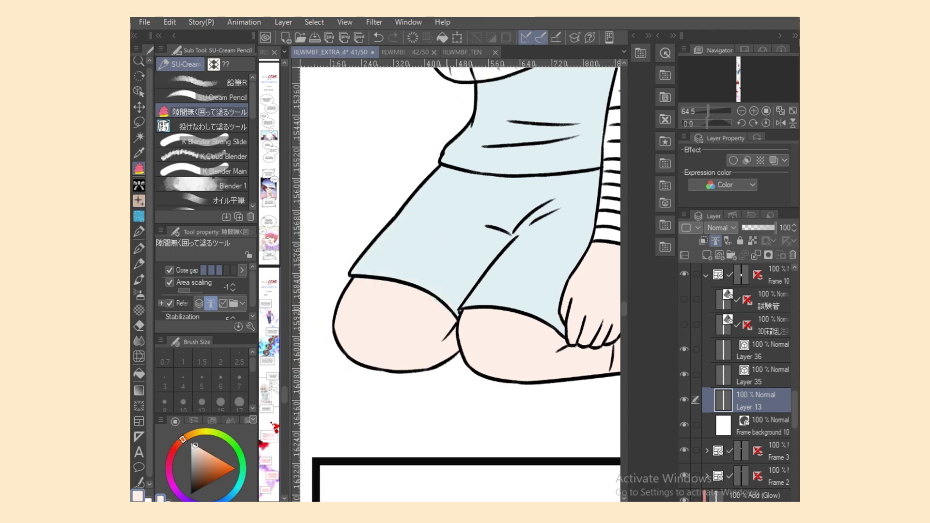
drag(421, 290, 445, 305)
scroll(460, 252, right, 8)
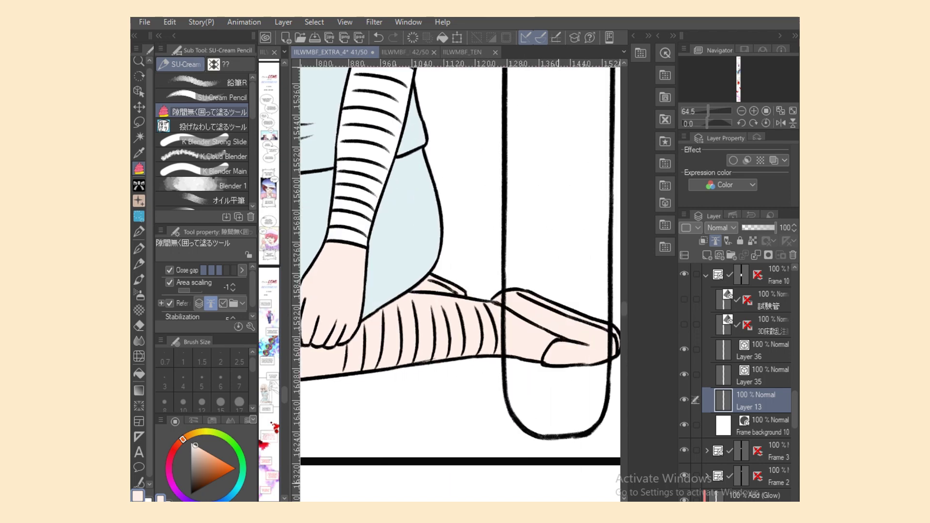
Sample white and paint the striped stocking on the girl's lower leg white from behind the hand to the ankle.
alt+click(339, 412)
mouse_move(341, 341)
mouse_down()
mouse_move(342, 398)
mouse_move(339, 339)
mouse_up()
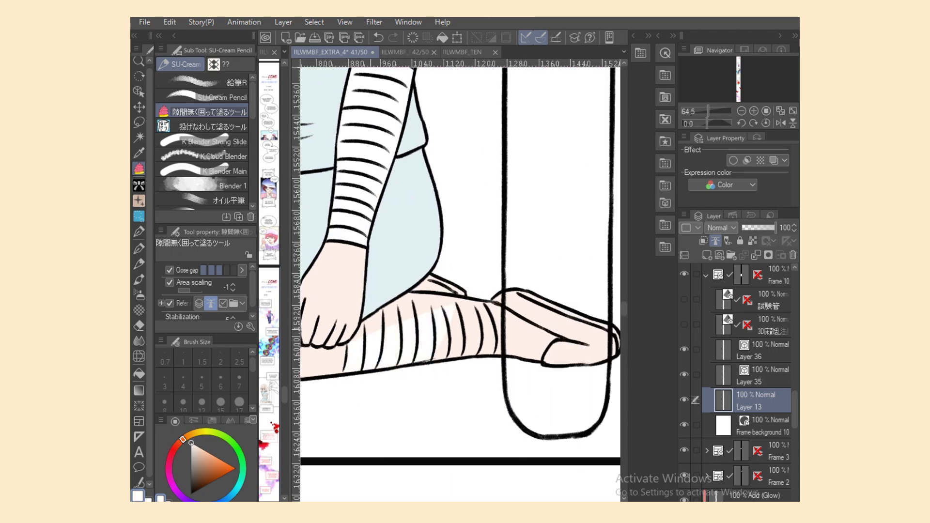
drag(381, 310, 351, 339)
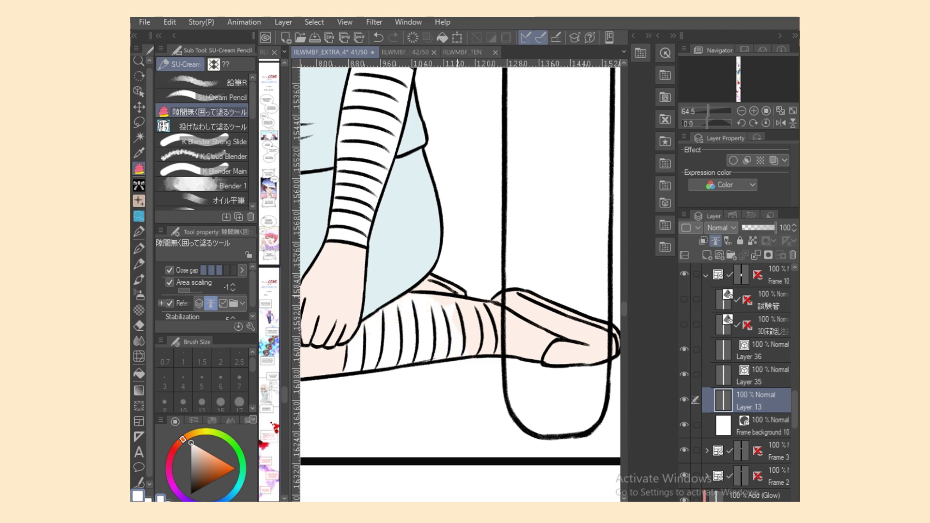
mouse_move(424, 295)
mouse_down()
mouse_move(511, 336)
mouse_move(426, 298)
mouse_move(489, 317)
mouse_up()
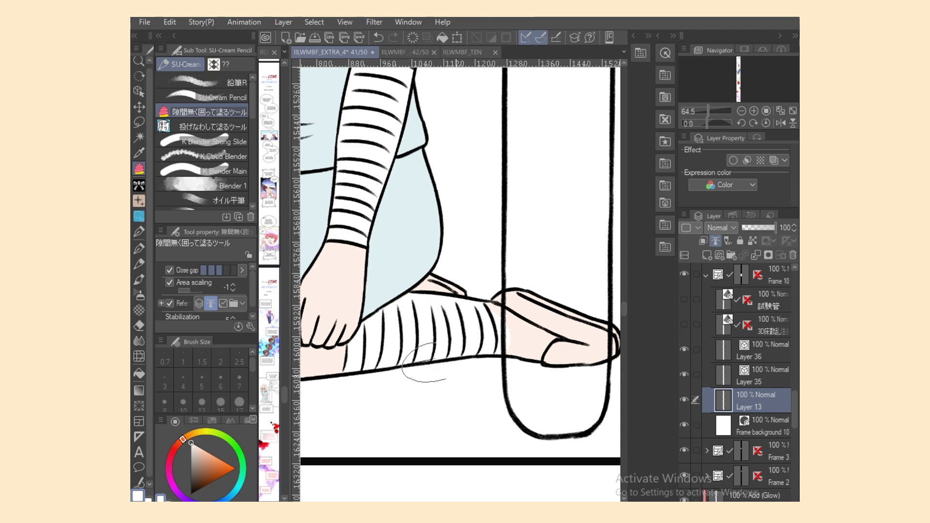
drag(446, 341, 402, 383)
Extend the end of the calf's lower outline vector on Layer 35 towards the ankle, and return to Layer 13.
key(o)
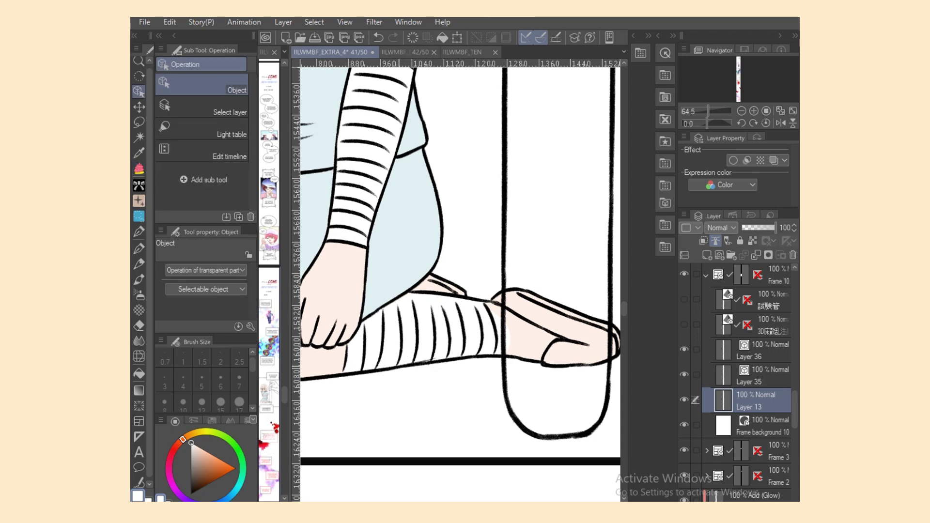
click(429, 363)
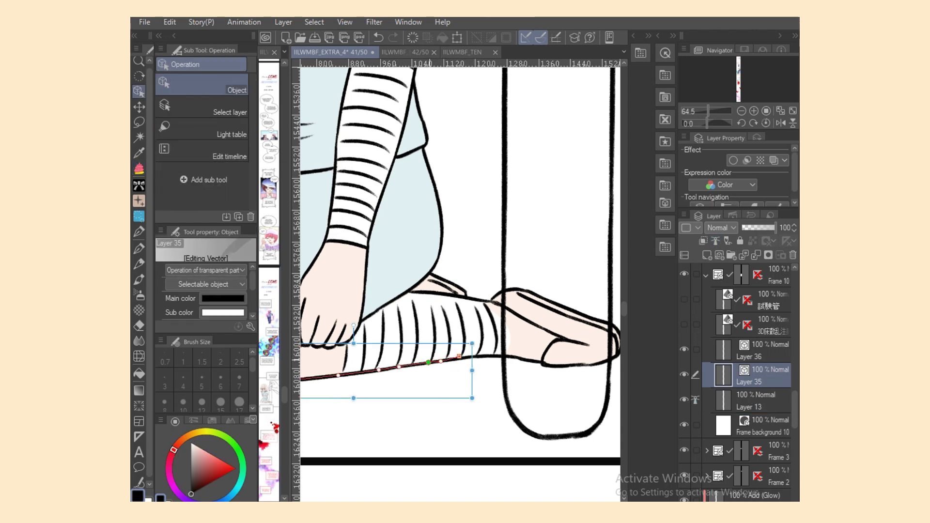
drag(459, 357, 466, 359)
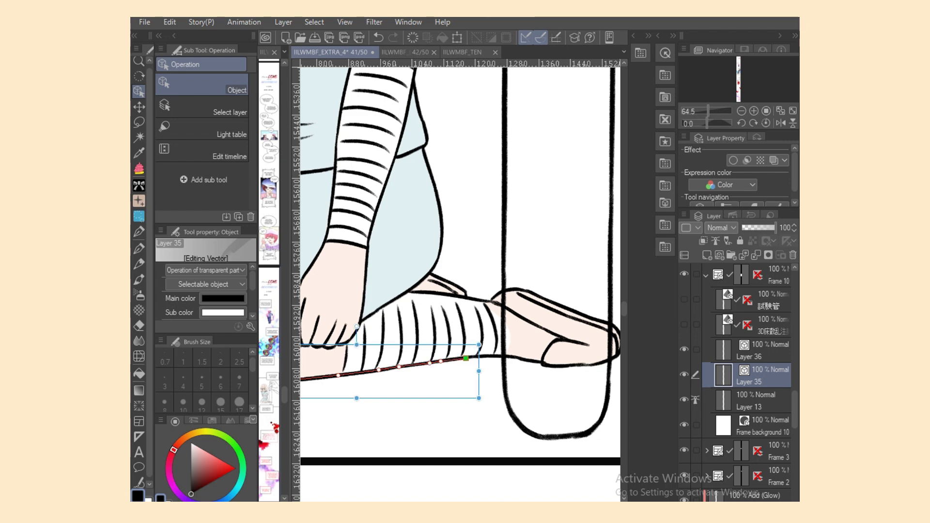
click(755, 400)
Tidy the ankle colours with white and sampled skin pink using the 投げなわして塗るツール, and erase the spill below the outline.
click(139, 168)
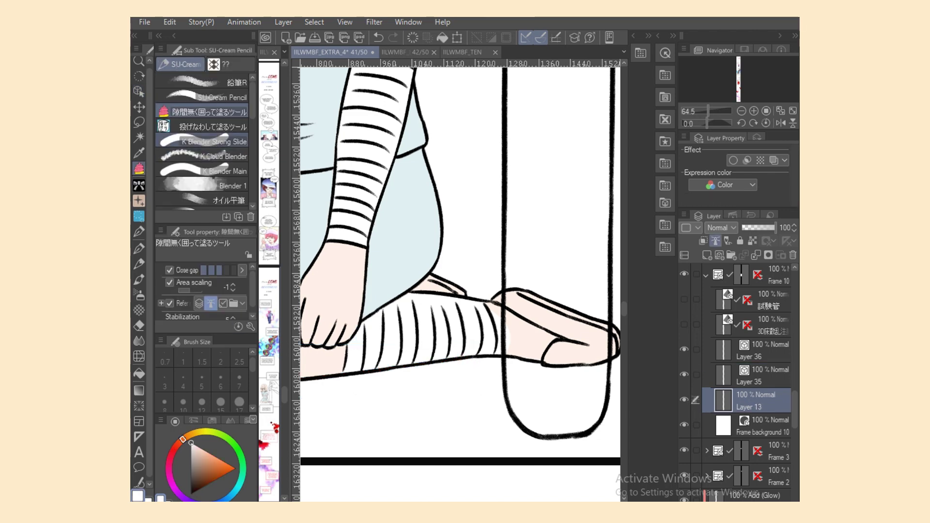
click(213, 127)
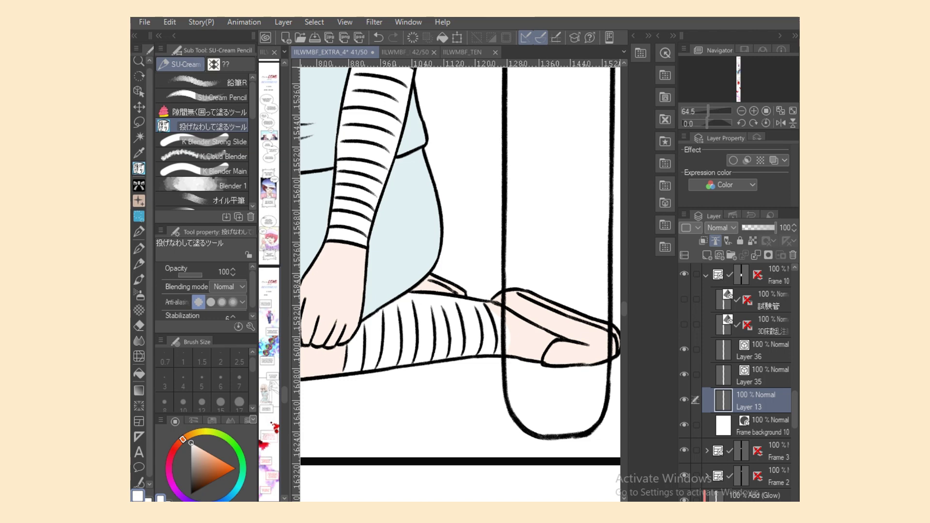
drag(489, 305, 494, 356)
drag(513, 315, 509, 358)
alt+click(489, 310)
mouse_move(514, 293)
mouse_down()
mouse_move(503, 374)
mouse_move(494, 361)
mouse_up()
key(e)
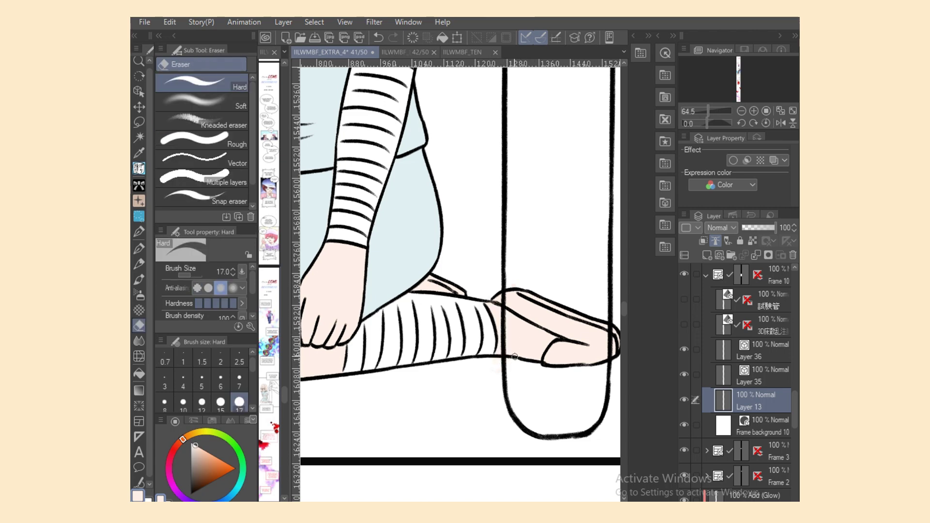
key(p)
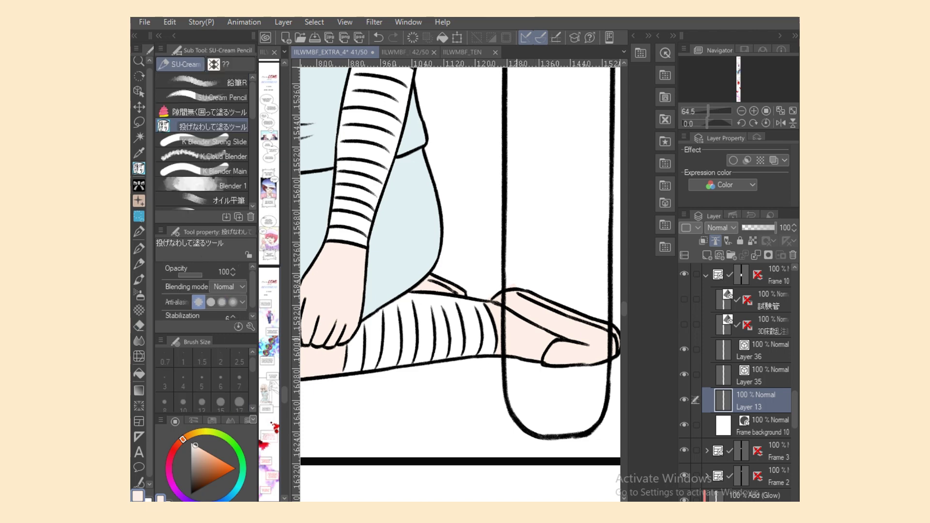
key(e)
key(p)
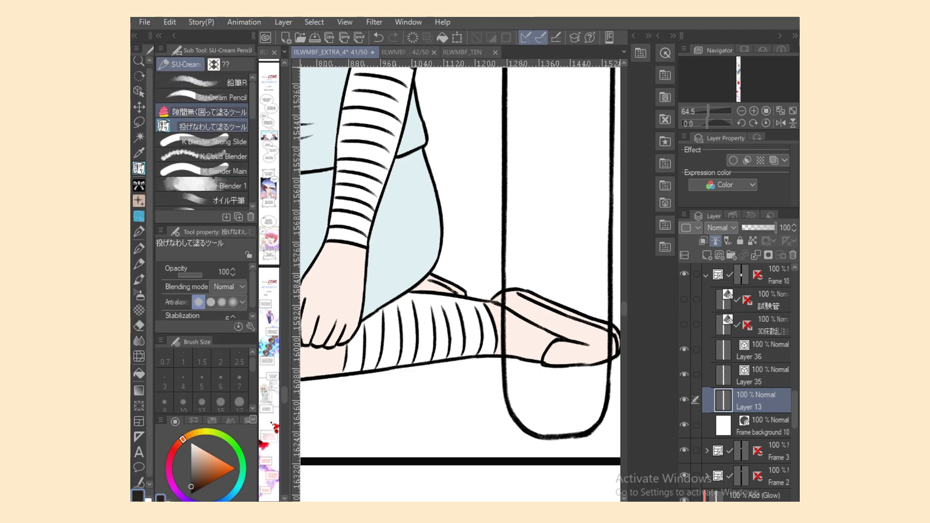
Lock transparent pixels on Layer 13 and paint both of the girl's shoes black with the 投げなわして塗るツール.
click(204, 111)
click(752, 240)
click(203, 127)
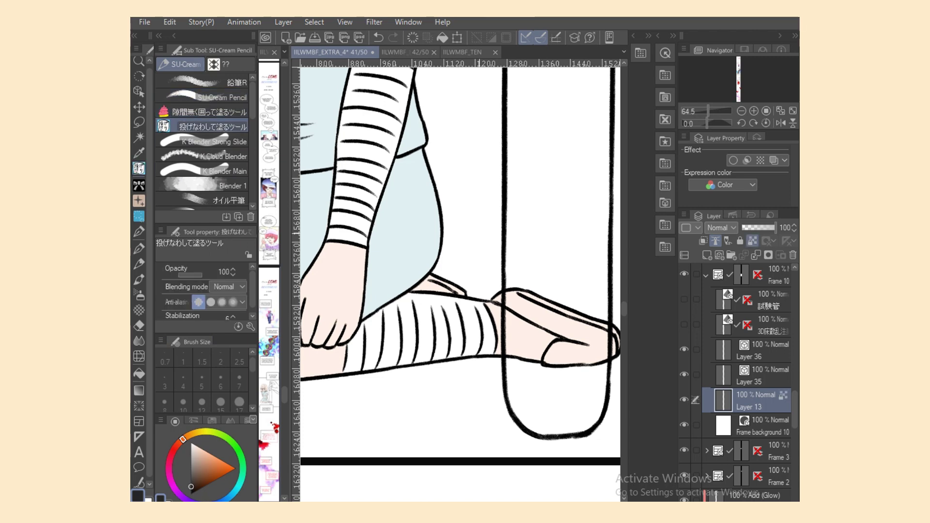
drag(488, 297, 487, 299)
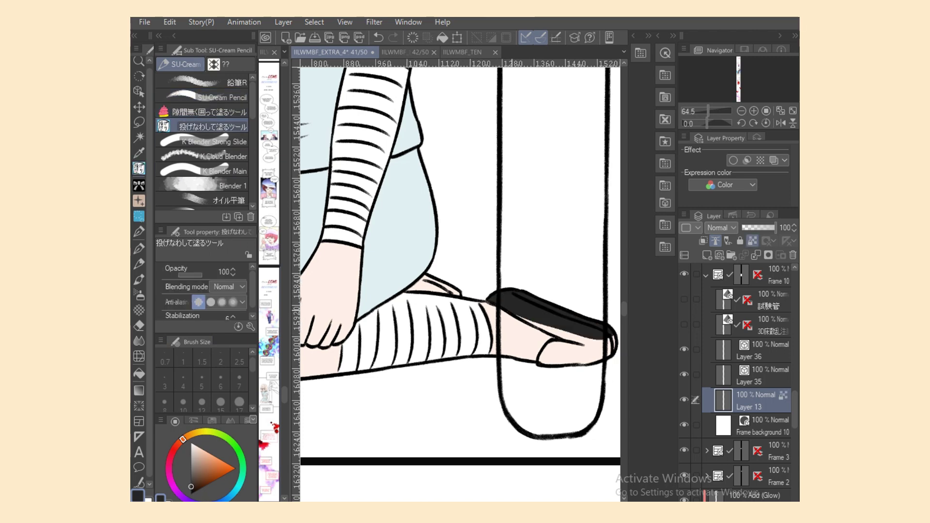
drag(547, 339, 600, 361)
scroll(460, 252, right, 2)
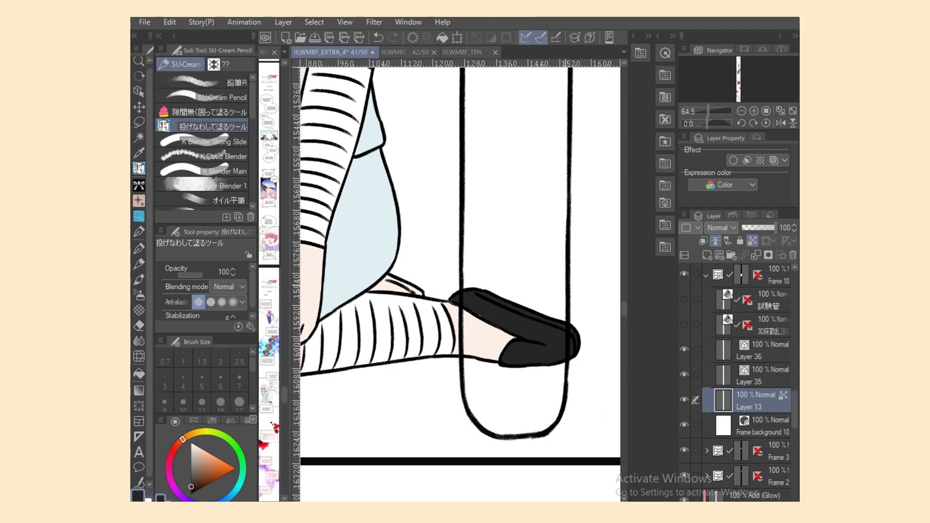
drag(372, 274, 424, 295)
Paint the whites of both of the girl's eyes with white.
scroll(460, 281, down, 5)
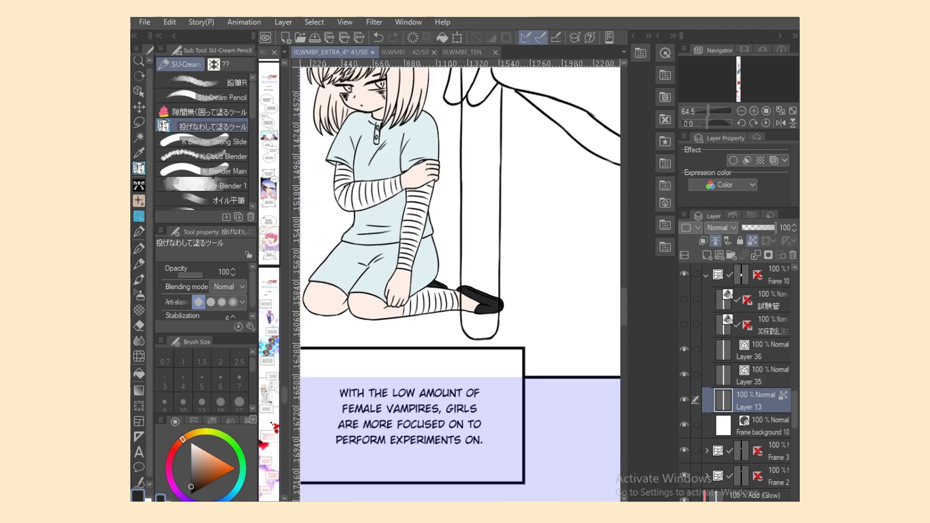
scroll(460, 281, left, 2)
scroll(470, 284, up, 5)
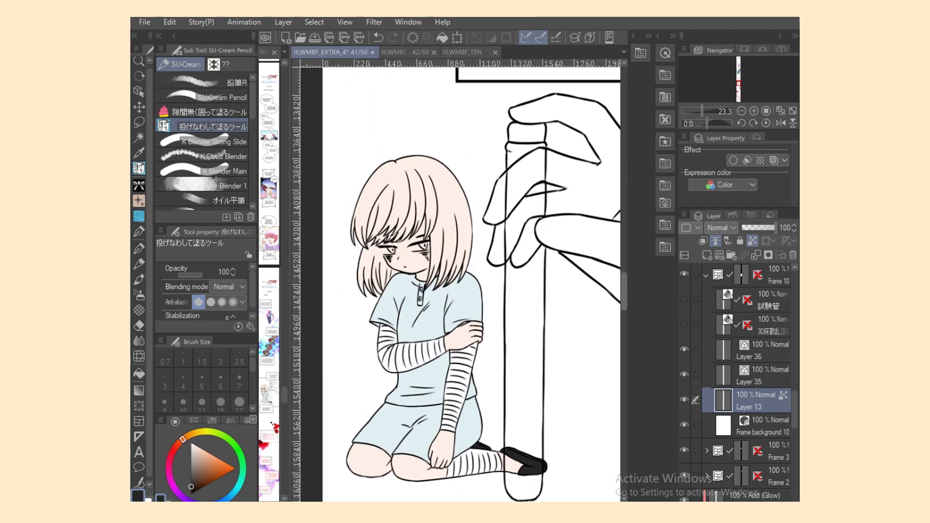
scroll(388, 285, up, 4)
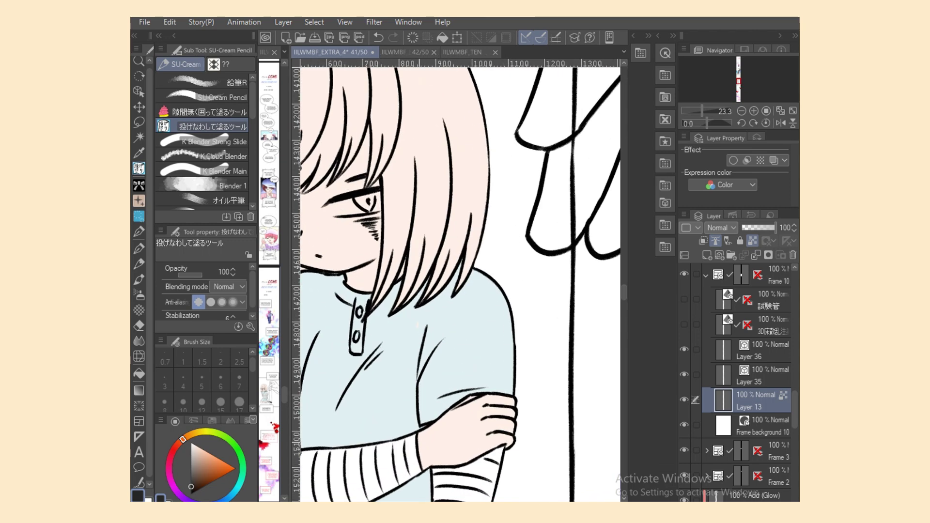
scroll(460, 281, left, 1)
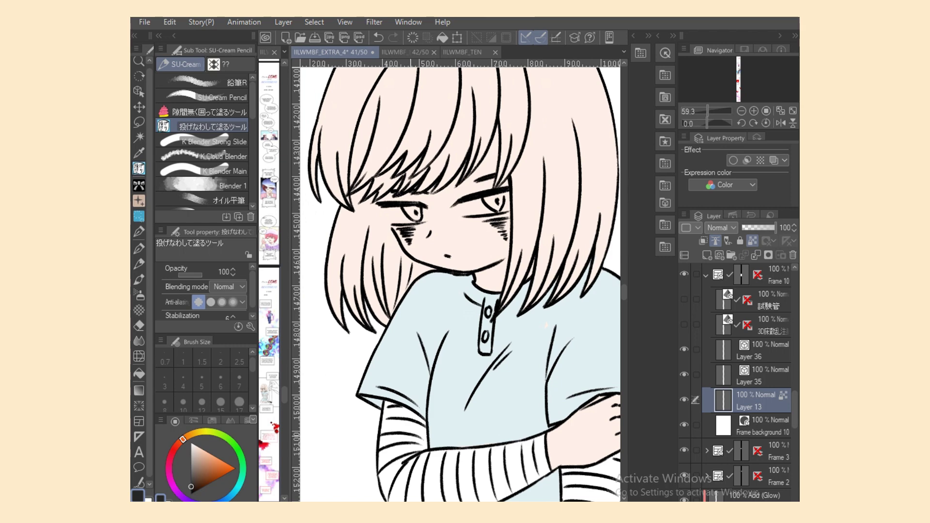
key(x)
drag(461, 202, 498, 217)
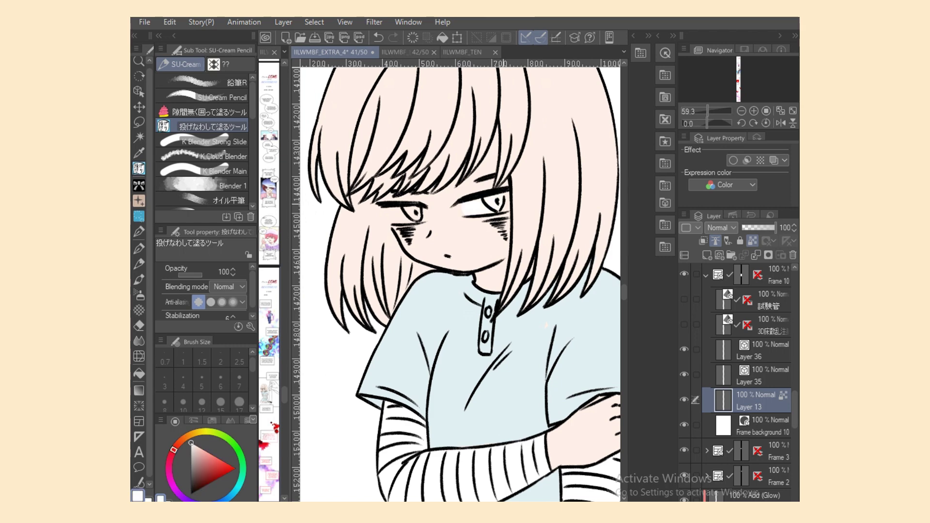
mouse_move(382, 210)
mouse_down()
mouse_move(408, 224)
mouse_move(385, 213)
mouse_move(426, 219)
mouse_up()
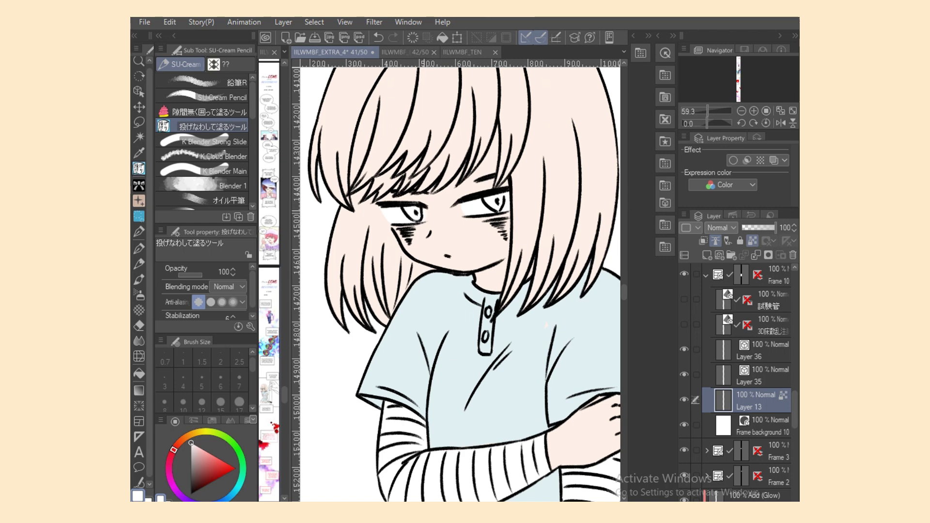
Choose a dark red colour and paint the left part of the girl's hair from the crown down to the fringe.
scroll(460, 286, up, 3)
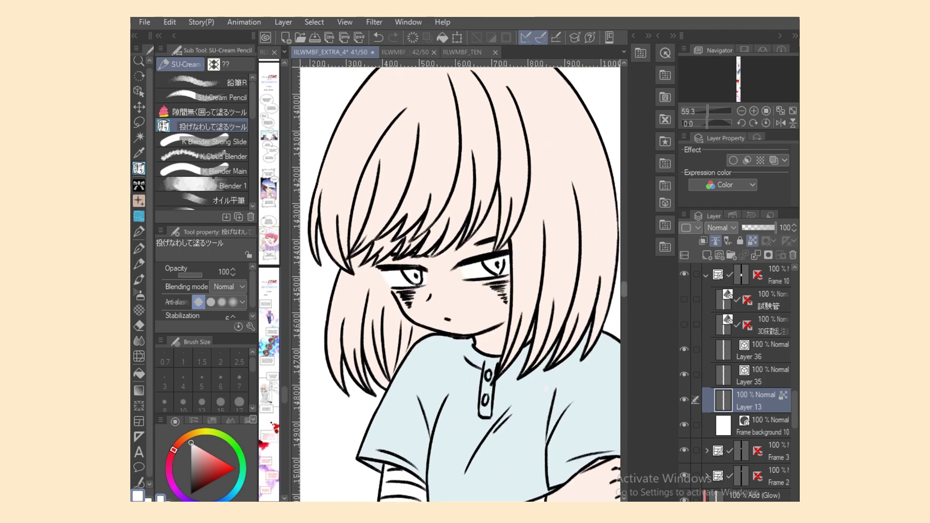
drag(196, 464, 197, 474)
click(193, 420)
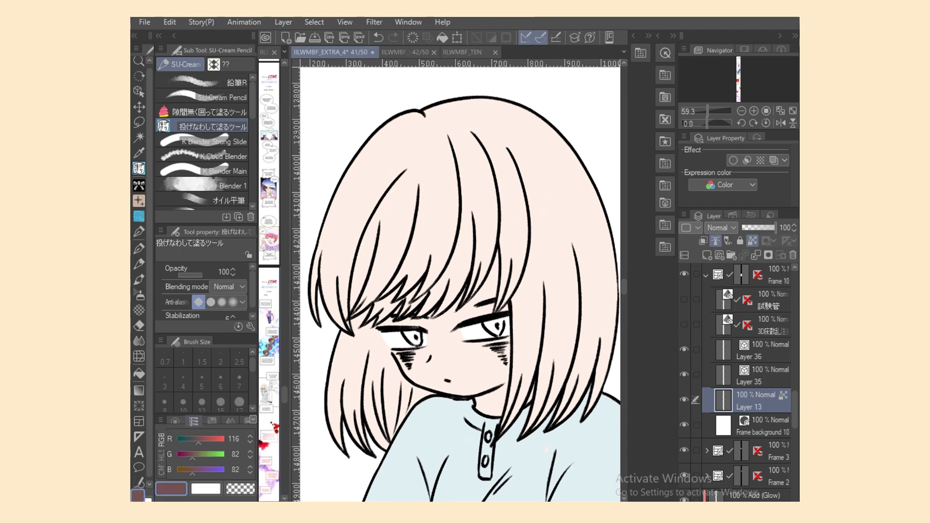
click(175, 421)
click(203, 475)
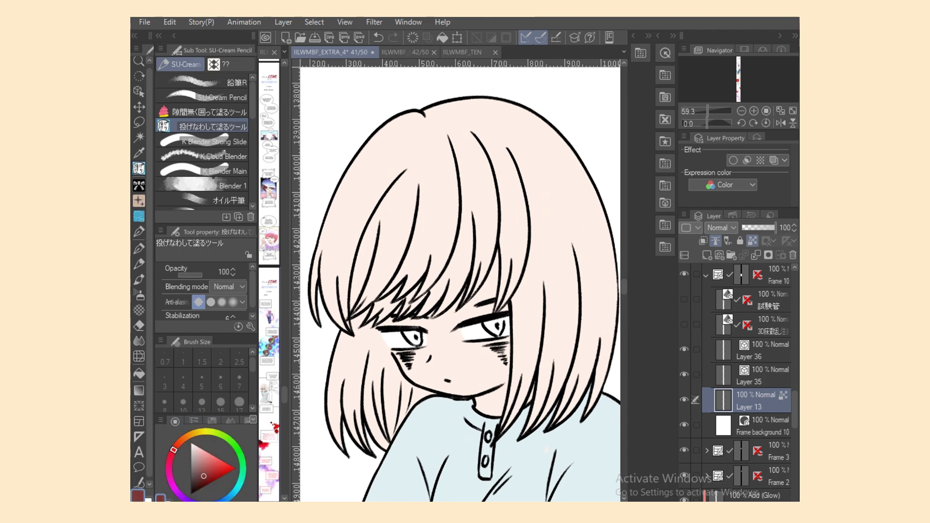
mouse_move(431, 114)
mouse_down()
mouse_move(358, 261)
mouse_move(423, 110)
mouse_move(348, 290)
mouse_up()
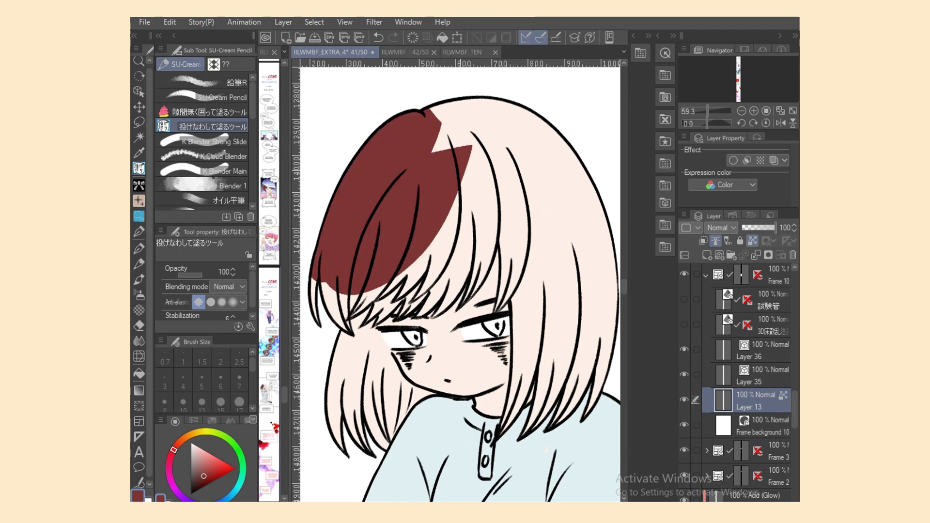
mouse_move(402, 251)
mouse_down()
mouse_move(312, 355)
mouse_move(388, 272)
mouse_up()
Paint the left side locks dark red down to the shoulder, including the gap beside the jaw.
mouse_move(379, 310)
mouse_down()
mouse_move(356, 429)
mouse_move(377, 313)
mouse_move(402, 412)
mouse_move(361, 428)
mouse_up()
drag(329, 383, 359, 451)
mouse_move(372, 413)
mouse_down()
mouse_move(412, 387)
mouse_move(380, 417)
mouse_move(427, 409)
mouse_move(409, 415)
mouse_up()
alt+click(426, 436)
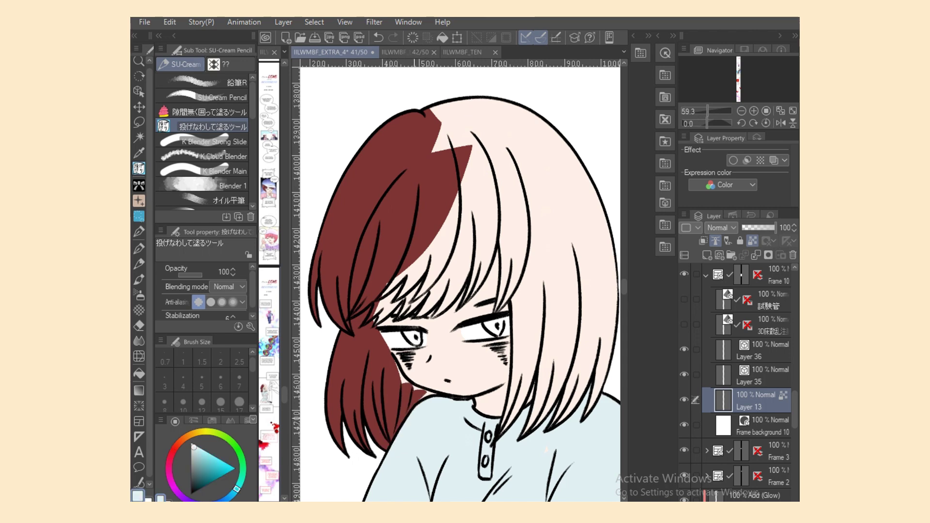
alt+click(373, 398)
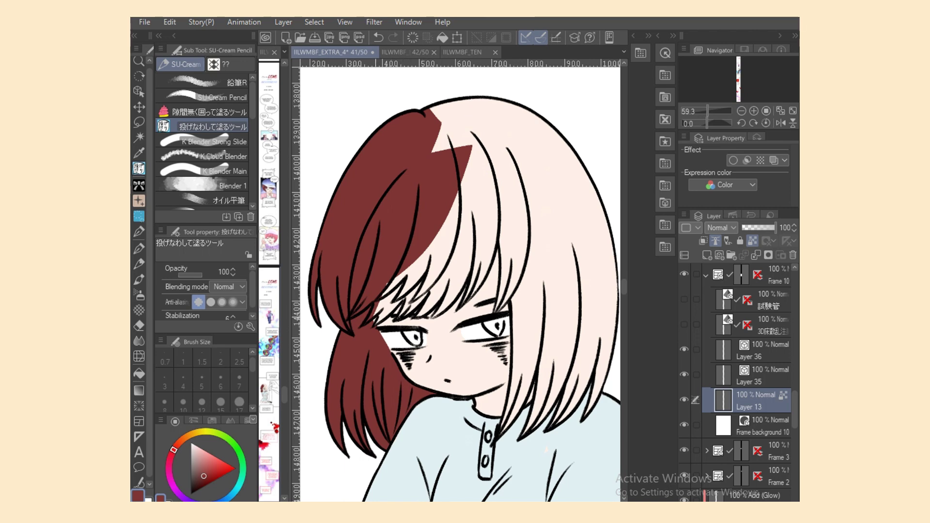
Fill the pointed fringe strands above the left eye with the sampled dark red, and save the file.
drag(374, 302, 385, 320)
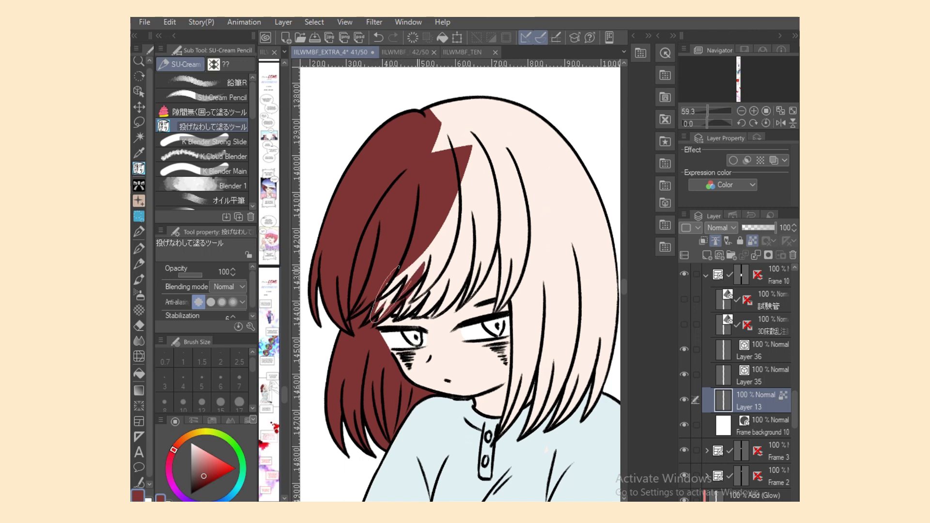
alt+click(415, 272)
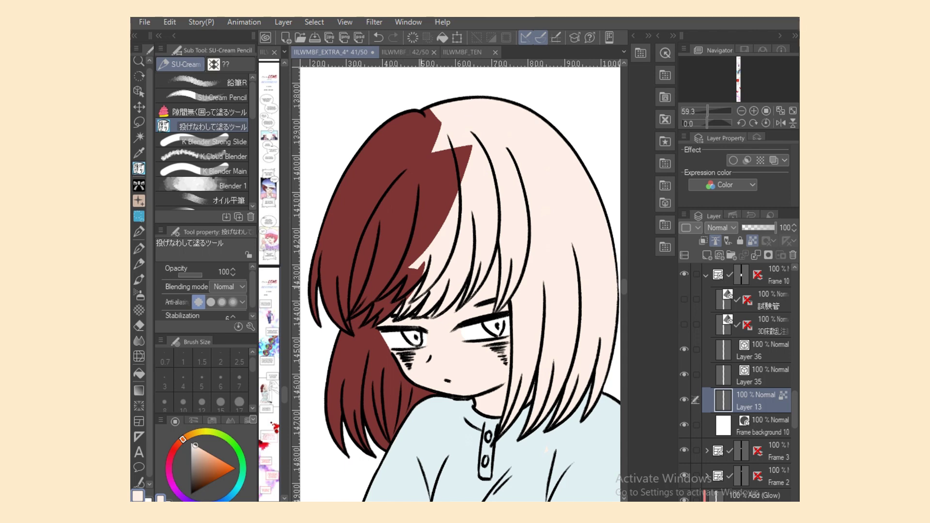
alt+click(400, 307)
mouse_move(445, 240)
mouse_down()
mouse_move(409, 275)
mouse_move(398, 321)
mouse_up()
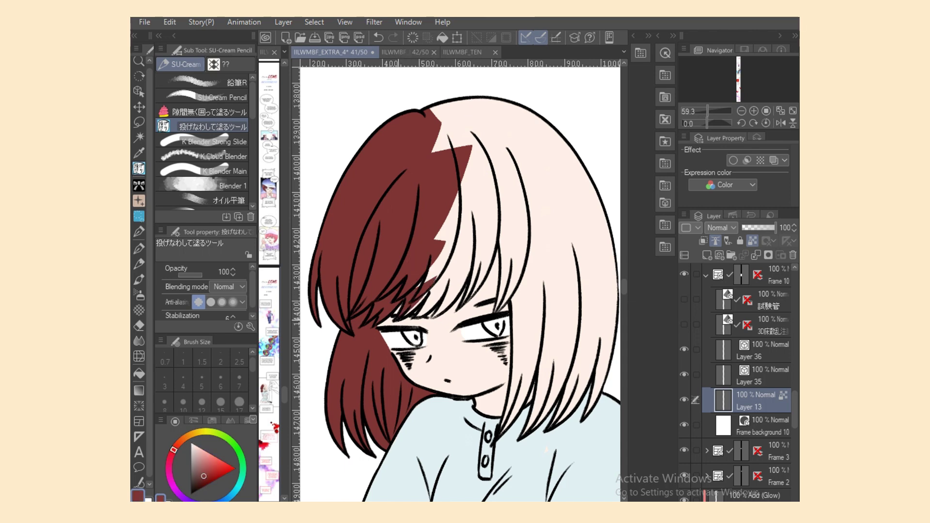
key(ctrl+s)
Paint the crown and central fringe dark red, and colour the left eye's iris the same red.
mouse_move(453, 242)
mouse_down()
mouse_move(436, 240)
mouse_move(441, 248)
mouse_up()
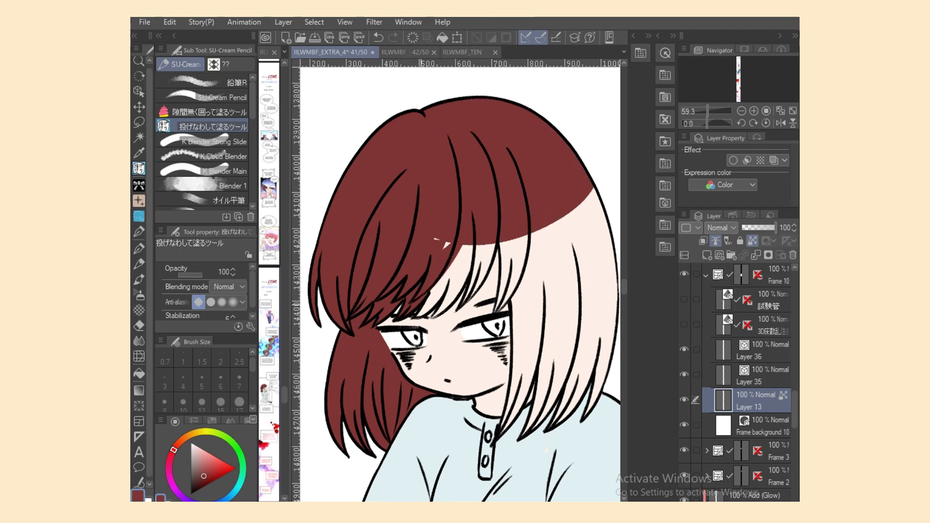
drag(411, 331, 408, 345)
drag(464, 245, 455, 271)
mouse_move(433, 240)
mouse_down()
mouse_move(448, 248)
mouse_move(435, 317)
mouse_up()
Paint the right part of the fringe and the upper right side of the hair dark red.
mouse_move(485, 245)
mouse_down()
mouse_move(465, 276)
mouse_move(460, 249)
mouse_move(484, 295)
mouse_move(479, 246)
mouse_move(499, 298)
mouse_move(533, 239)
mouse_up()
mouse_move(504, 218)
mouse_down()
mouse_move(542, 305)
mouse_move(601, 356)
mouse_up()
scroll(455, 281, right, 3)
mouse_move(455, 247)
mouse_down()
mouse_move(536, 276)
mouse_move(477, 264)
mouse_up()
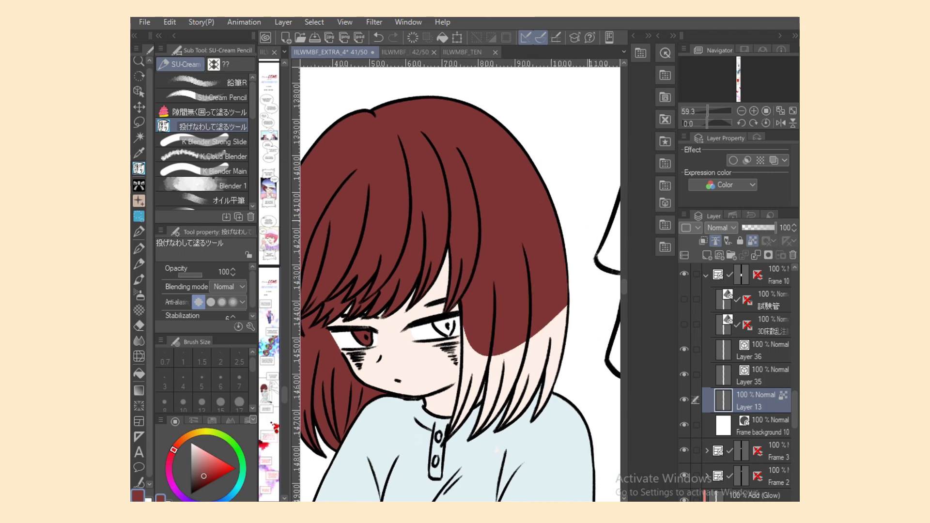
Colour the right eye's iris dark red and fill the hair strands beside the cheek and neck.
mouse_move(464, 318)
mouse_down()
mouse_move(461, 376)
mouse_move(465, 321)
mouse_move(452, 334)
mouse_move(436, 322)
mouse_up()
mouse_move(465, 358)
mouse_down()
mouse_move(456, 421)
mouse_move(479, 359)
mouse_up()
drag(453, 409, 469, 398)
drag(451, 433, 475, 357)
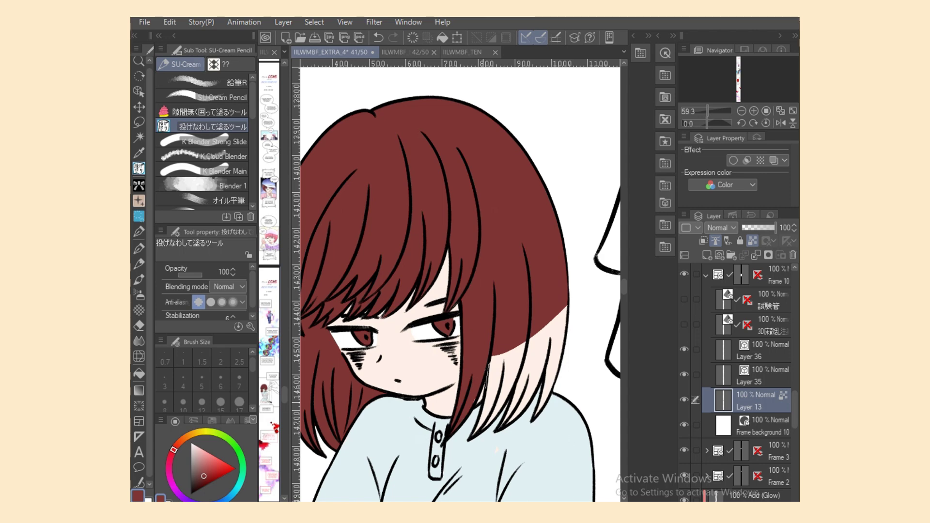
Paint the remaining pale hair tips above the right shoulder dark red out to the hair's outer edge.
drag(480, 428, 509, 357)
mouse_move(472, 438)
mouse_down()
mouse_move(509, 387)
mouse_move(523, 345)
mouse_up()
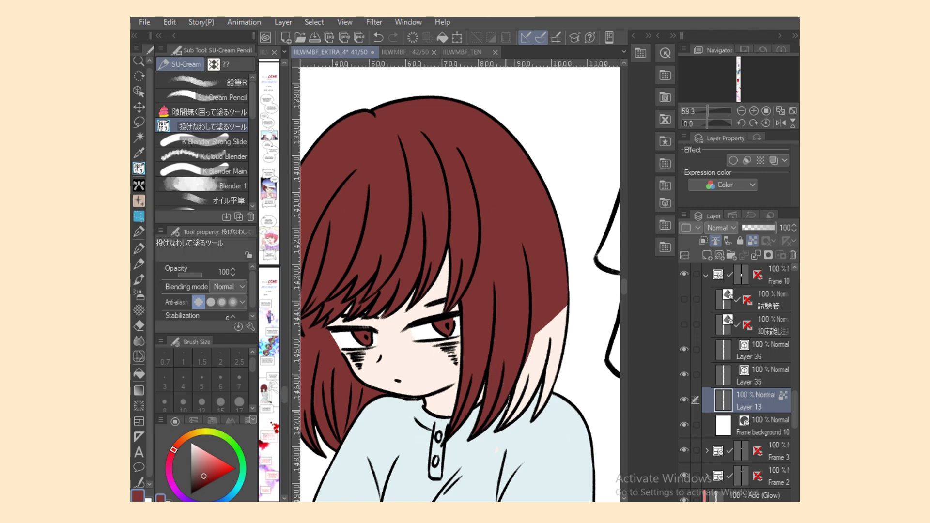
drag(528, 417, 556, 332)
key(c)
mouse_move(527, 415)
mouse_down()
mouse_move(542, 383)
mouse_move(538, 349)
mouse_move(558, 318)
mouse_up()
key(c)
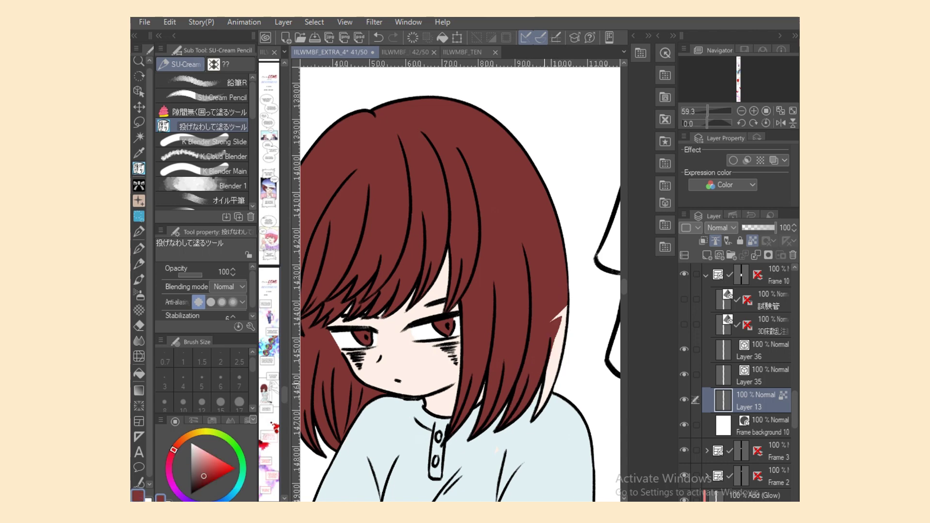
drag(535, 419, 561, 310)
key(c)
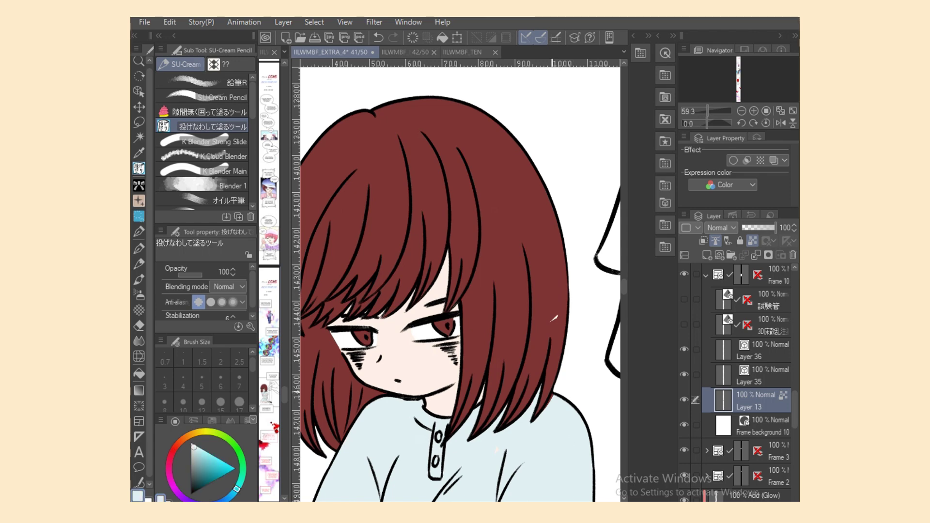
Create a new raster layer for the hand's flat colours between Layers 35 and 36, and make Layer 36 the reference layer.
key(c)
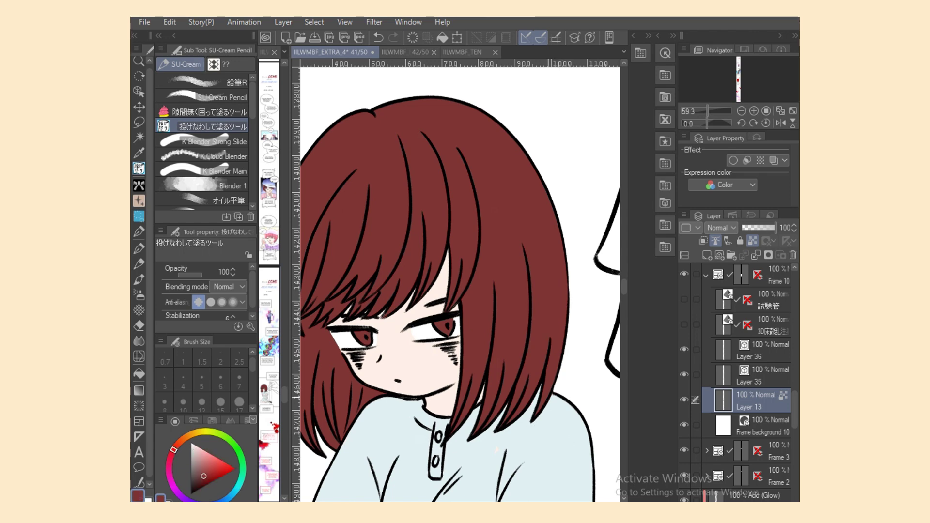
scroll(460, 281, down, 5)
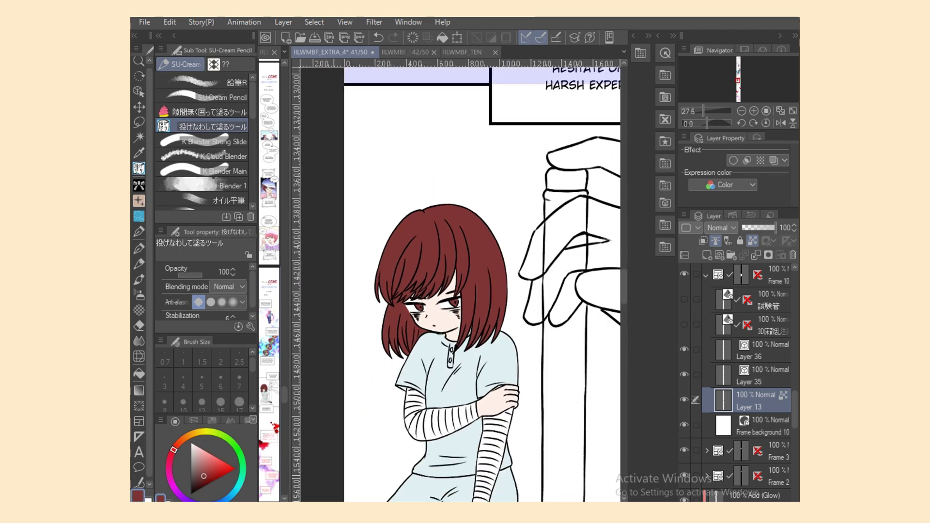
key(ctrl+shift+n)
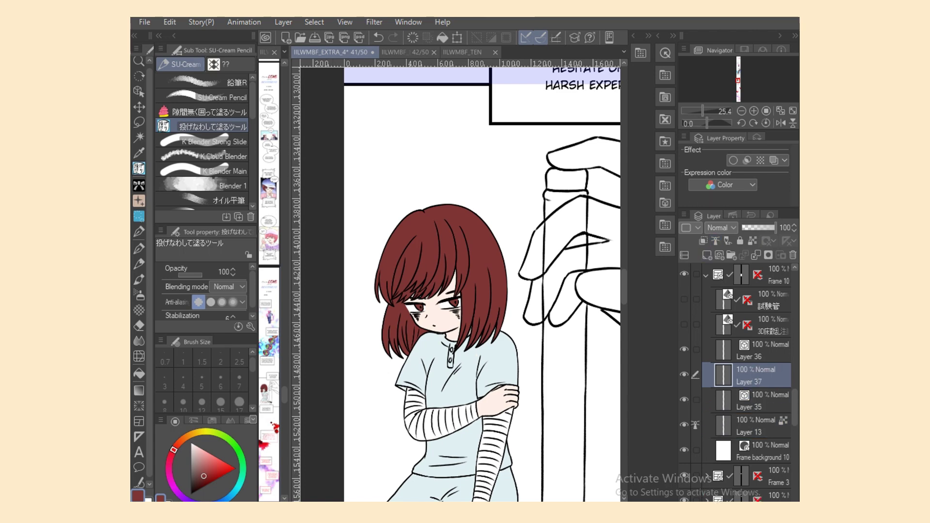
click(756, 350)
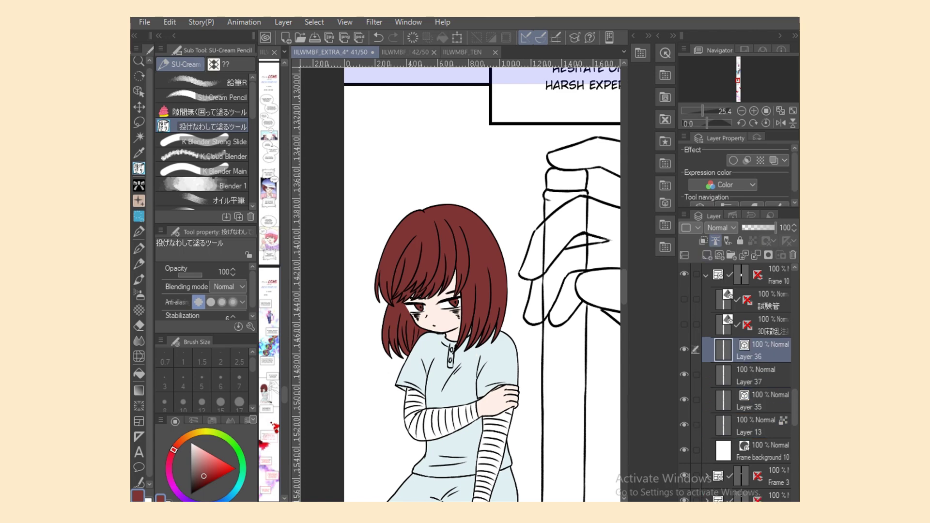
scroll(455, 281, right, 5)
click(203, 112)
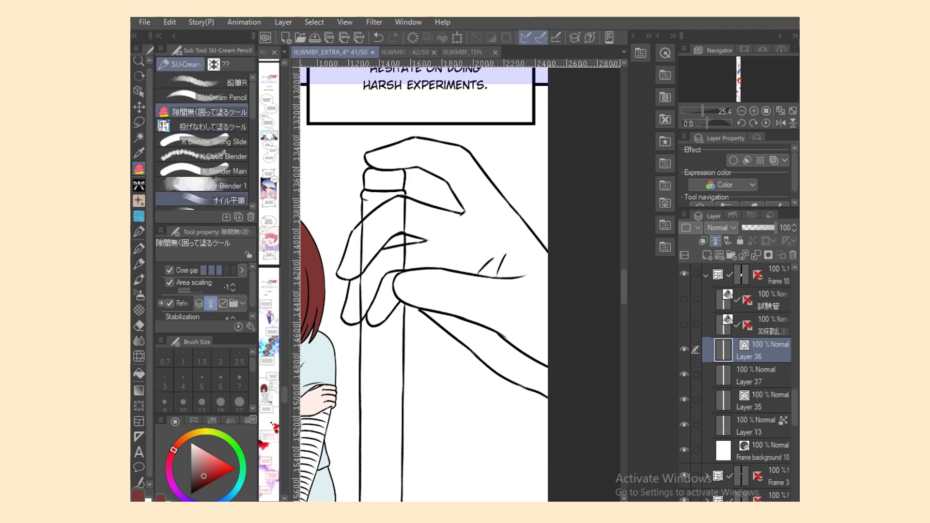
Pick the girl's pale skin colour and enclose-fill the large hand and the test tube with it on Layer 37.
key(i)
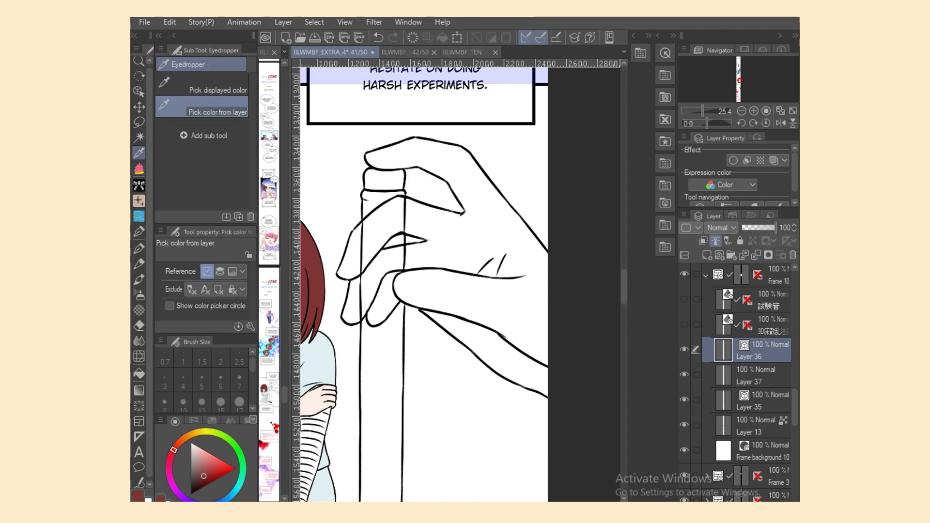
key(g)
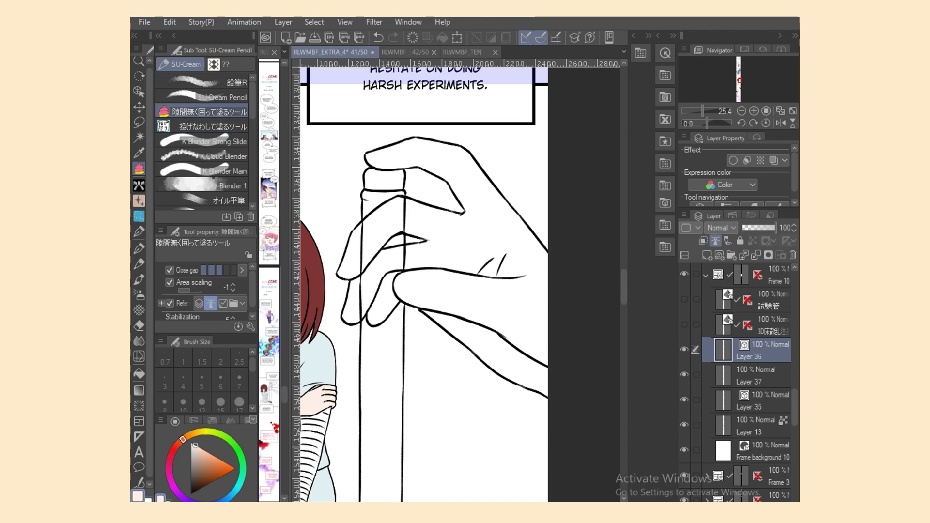
click(755, 376)
mouse_move(575, 238)
mouse_down()
mouse_move(463, 134)
mouse_move(349, 167)
mouse_move(334, 489)
mouse_move(448, 387)
mouse_move(499, 204)
mouse_move(532, 145)
mouse_up()
scroll(407, 281, up, 5)
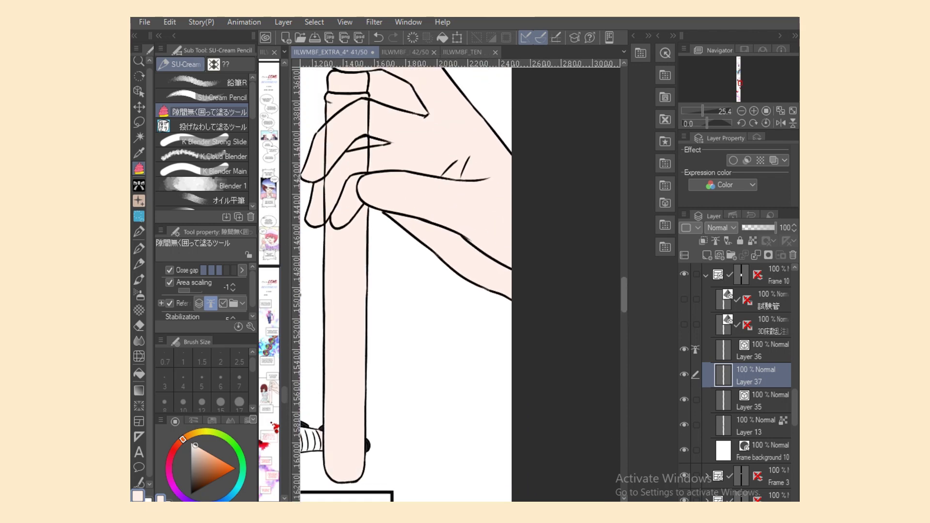
scroll(407, 281, up, 1)
scroll(407, 281, down, 3)
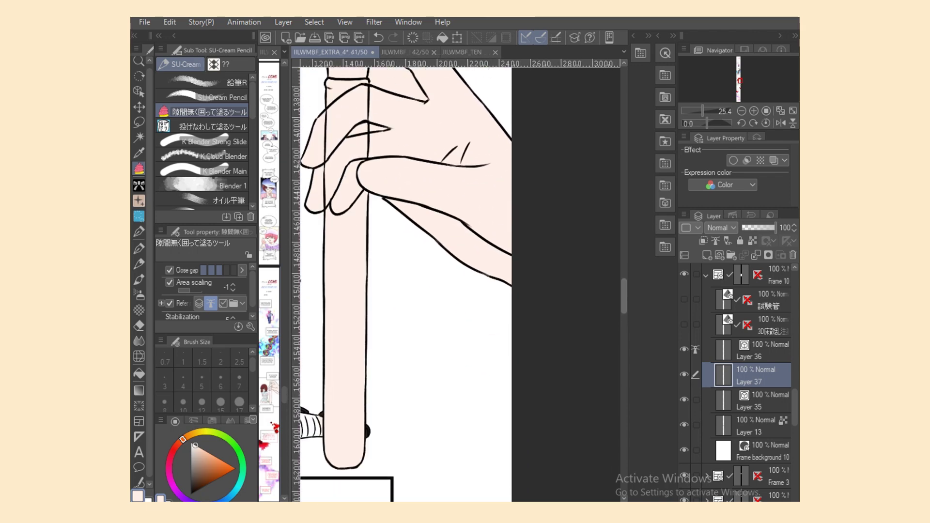
scroll(407, 281, up, 3)
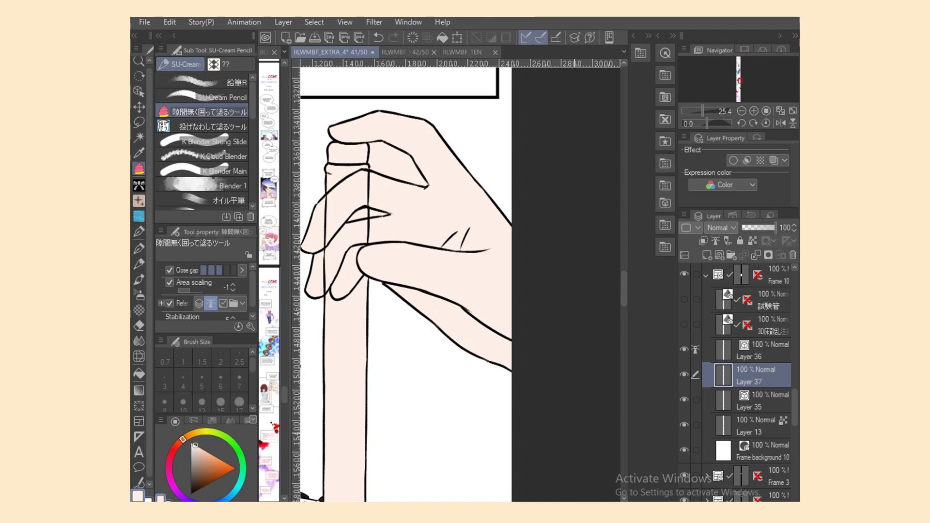
Clear the skin colour from the large opening below the index finger, beside the test tube's neck.
click(204, 126)
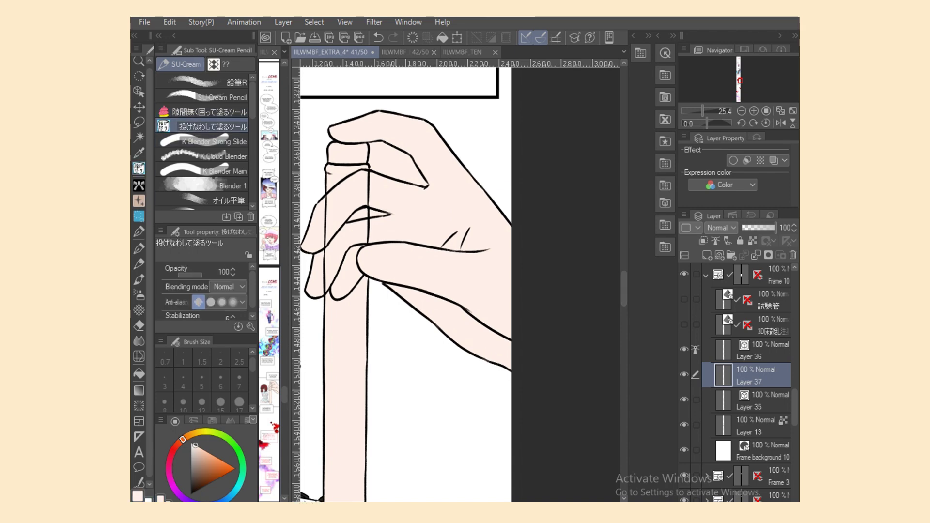
mouse_move(365, 141)
mouse_down()
mouse_move(436, 191)
mouse_move(371, 145)
mouse_move(358, 165)
mouse_up()
click(203, 112)
mouse_move(368, 121)
mouse_down()
mouse_move(436, 203)
mouse_move(406, 181)
mouse_move(455, 217)
mouse_move(385, 147)
mouse_move(460, 232)
mouse_move(370, 141)
mouse_up()
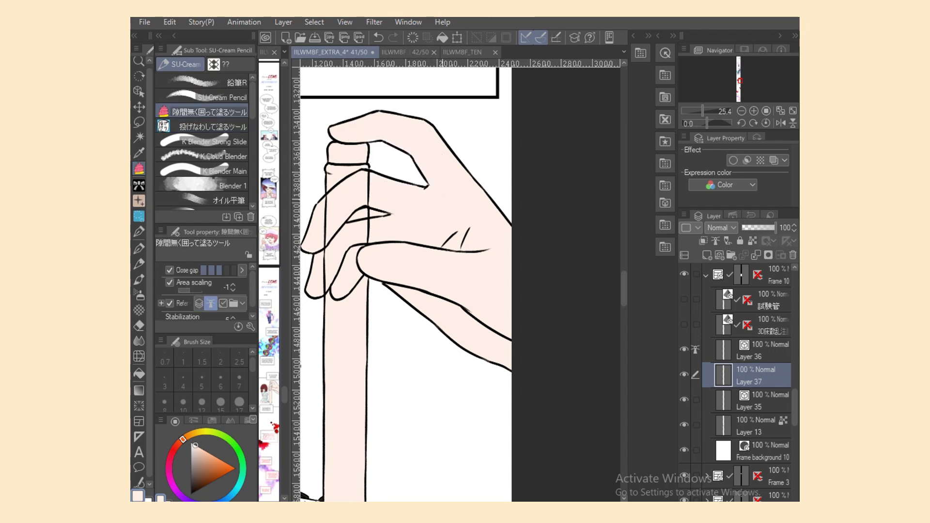
Draw a thin black ellipse across the test tube just below the fingertips on Layer 36 with the SU-Cream Pencil.
scroll(460, 281, left, 4)
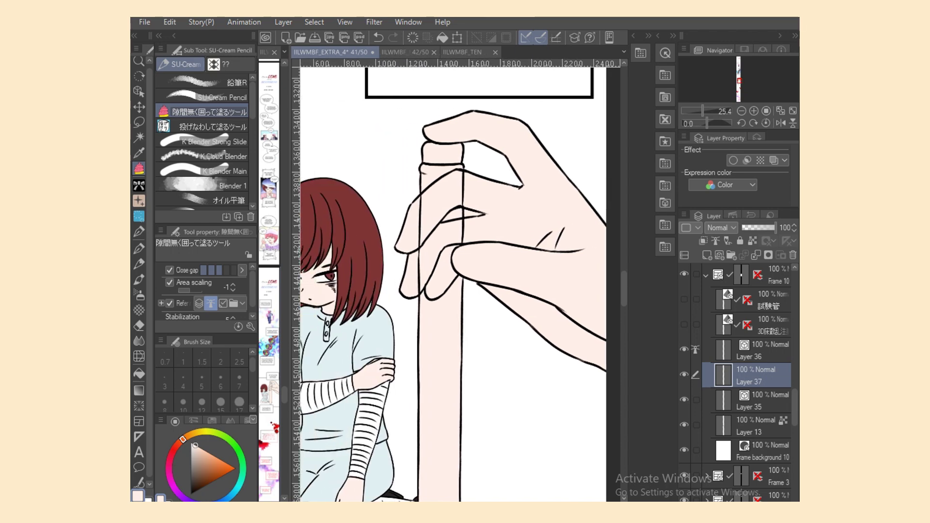
scroll(450, 285, down, 2)
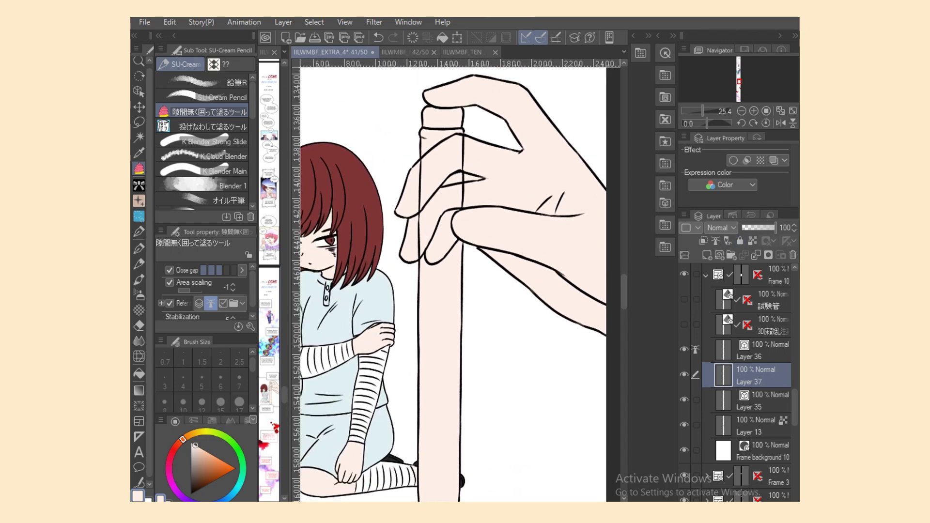
click(761, 400)
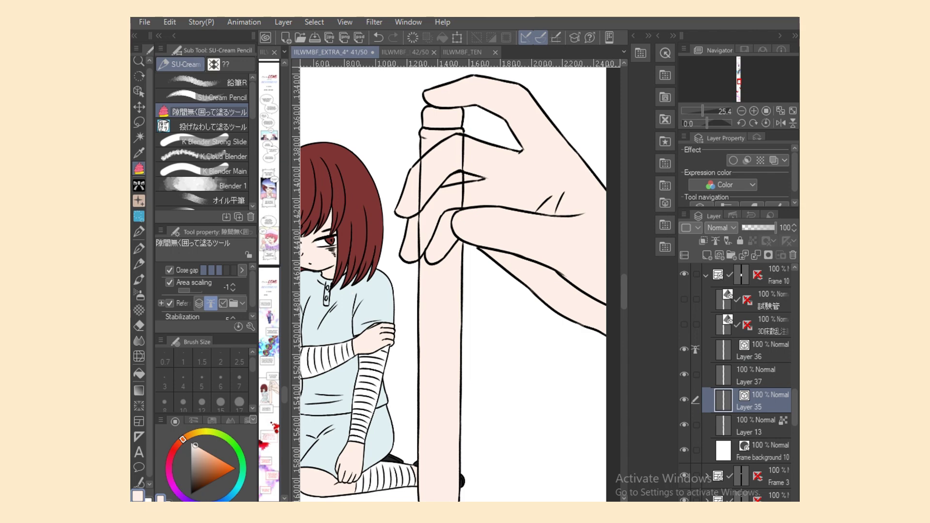
click(208, 97)
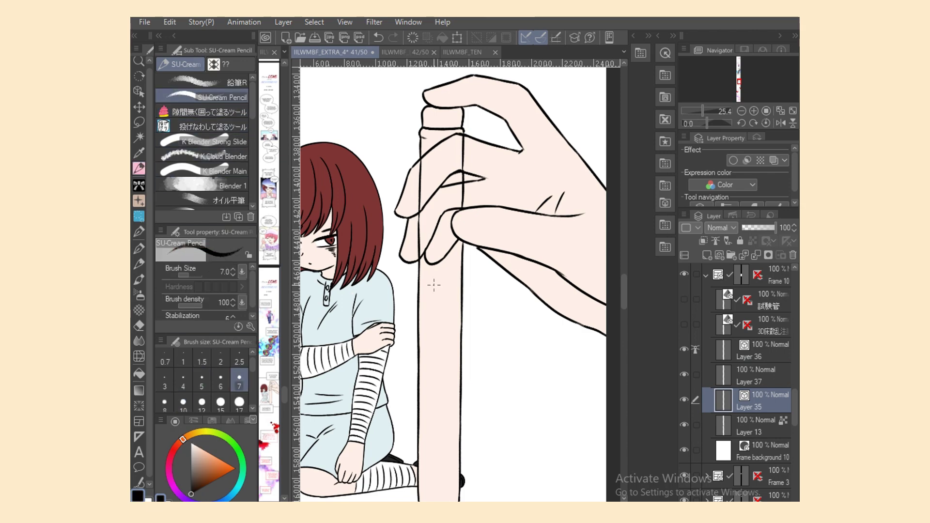
drag(466, 271, 480, 274)
key(alt+bracketright)
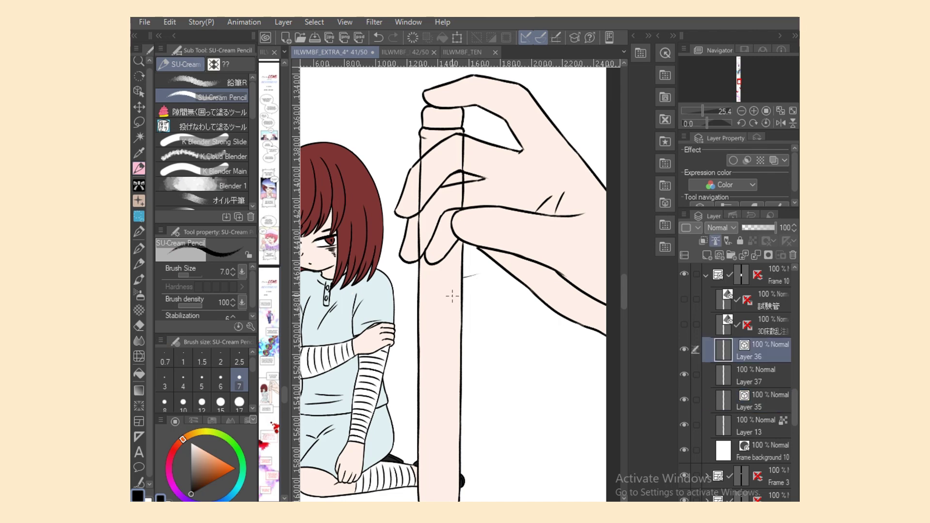
key(ctrl+z)
mouse_move(417, 265)
mouse_down()
mouse_move(479, 263)
mouse_move(418, 266)
mouse_move(466, 266)
mouse_move(432, 268)
mouse_move(460, 267)
mouse_up()
key(ctrl+z)
key(ctrl+z)
key(ctrl+z)
key(ctrl+z)
key(ctrl+z)
Clear the narrow gap between the curled fingers on Layer 37 and patch the surrounding area with the skin colour.
scroll(599, 368, down, 3)
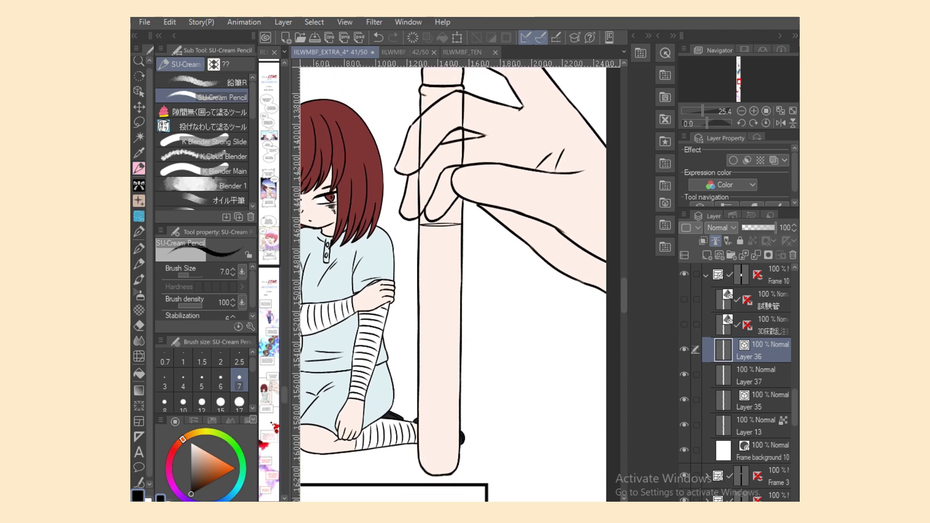
scroll(460, 281, up, 2)
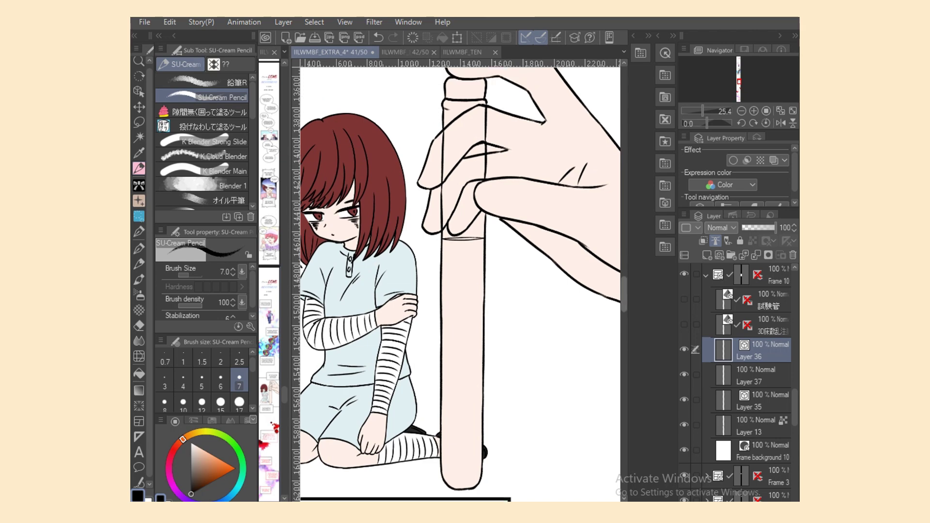
scroll(460, 286, up, 1)
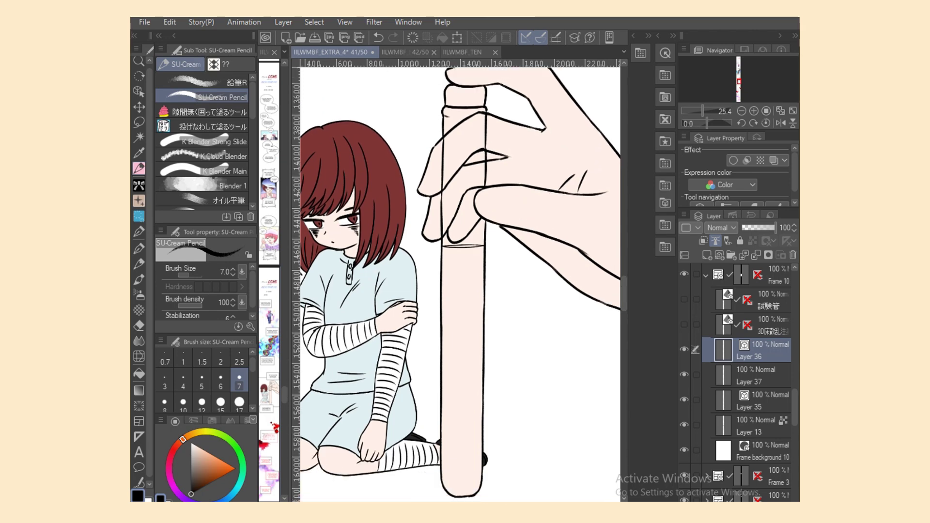
click(756, 375)
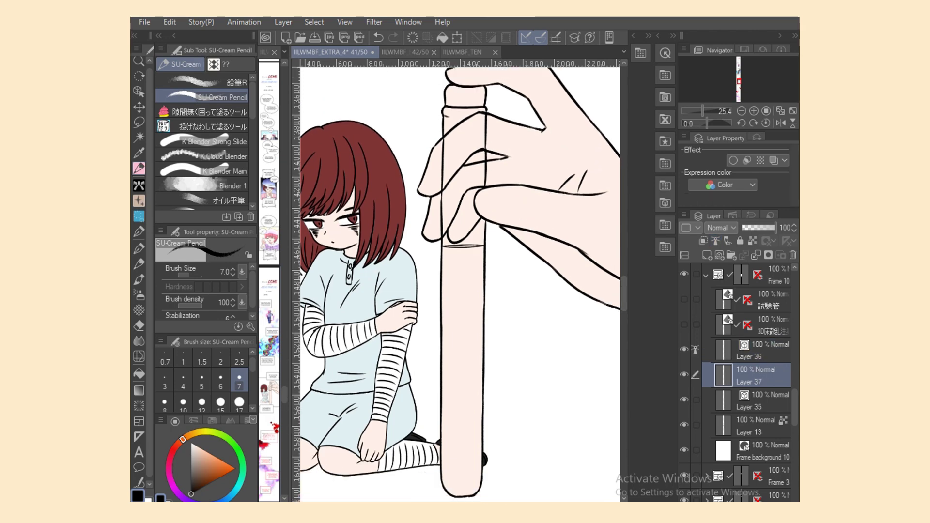
scroll(460, 286, up, 5)
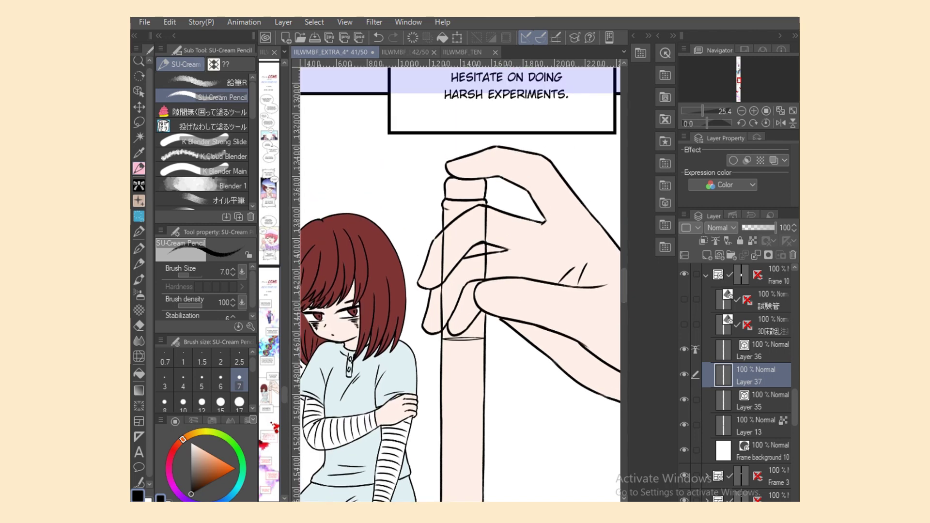
click(204, 126)
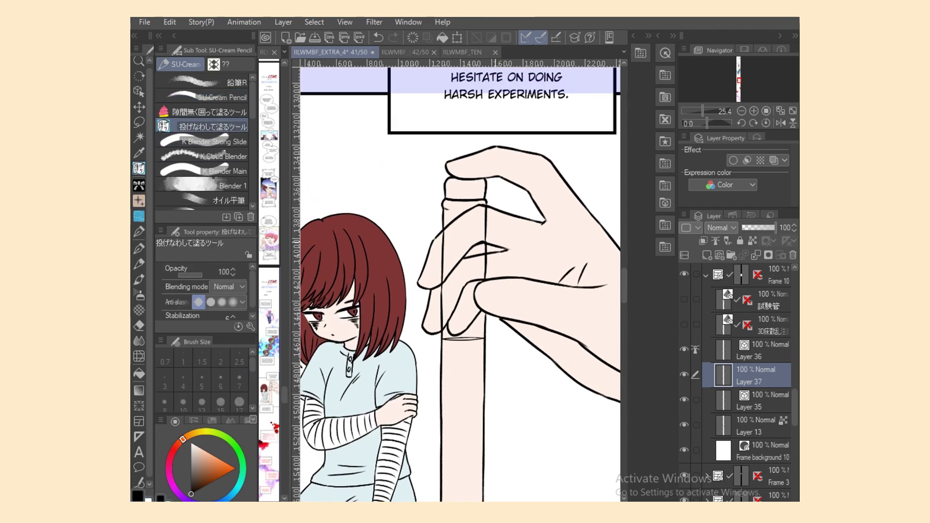
mouse_move(489, 241)
mouse_down()
mouse_move(511, 257)
mouse_move(483, 238)
mouse_up()
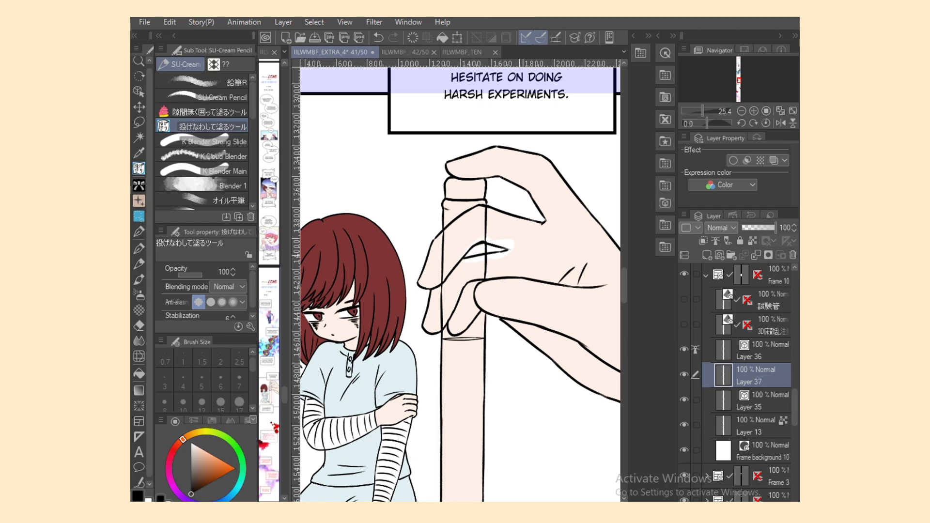
alt+click(523, 256)
drag(485, 237, 461, 261)
mouse_move(486, 233)
mouse_down()
mouse_move(513, 262)
mouse_move(484, 254)
mouse_up()
Lock Layer 37's transparent pixels and paint the tube section from below the stopper to the ellipse white.
click(740, 241)
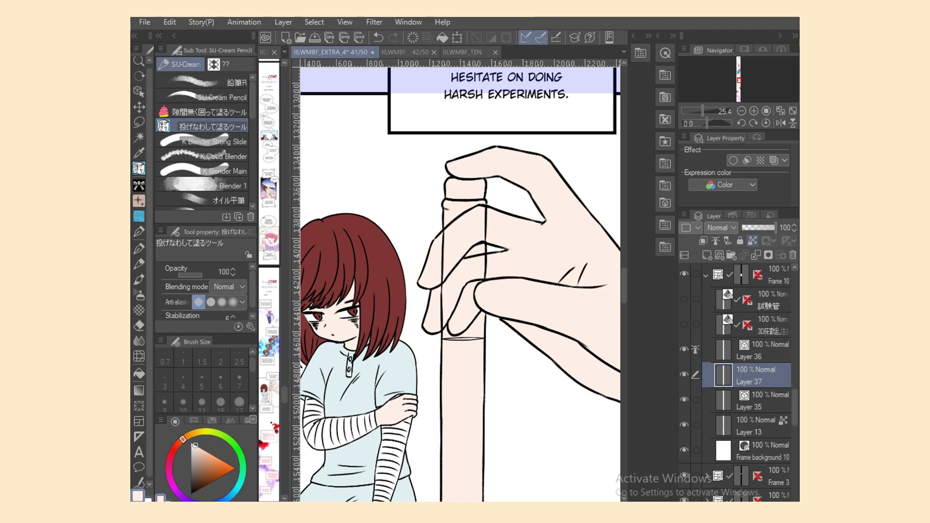
click(752, 241)
key(x)
mouse_move(459, 269)
mouse_down()
mouse_move(442, 334)
mouse_move(457, 291)
mouse_up()
mouse_move(446, 337)
mouse_down()
mouse_move(460, 303)
mouse_move(460, 336)
mouse_up()
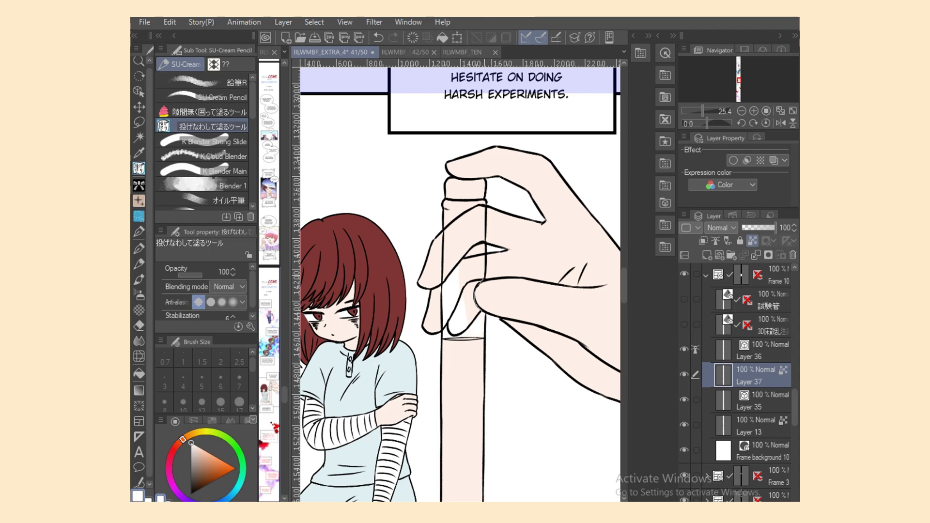
drag(469, 238, 451, 265)
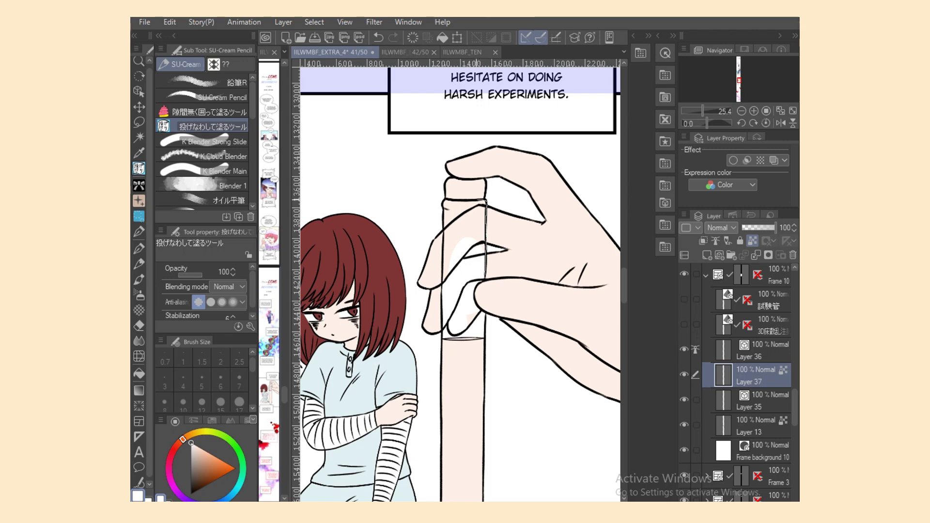
mouse_move(477, 200)
mouse_down()
mouse_move(443, 204)
mouse_move(450, 278)
mouse_up()
drag(446, 239, 444, 265)
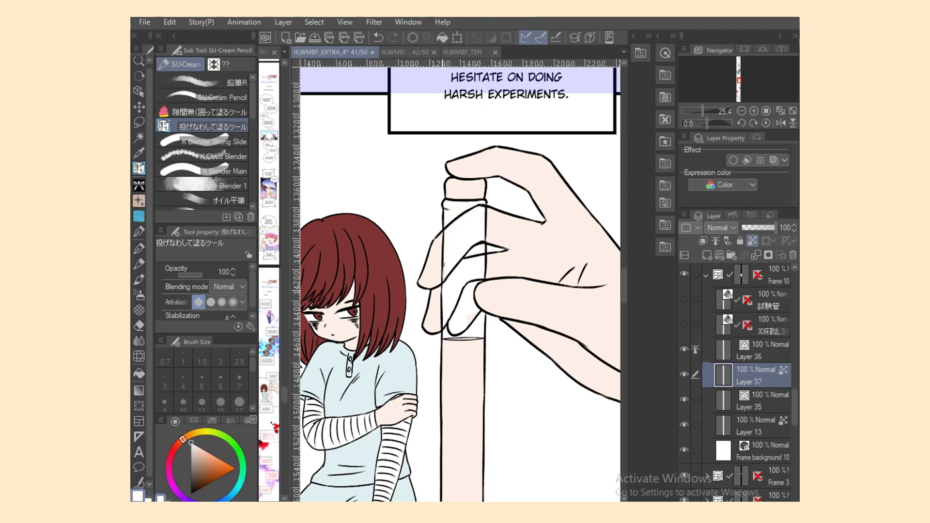
drag(466, 316, 456, 305)
Try darker browns on the test tube's stopper and paint it completely in a light brown.
alt+click(462, 388)
drag(201, 457, 196, 483)
mouse_move(446, 180)
mouse_down()
mouse_move(448, 196)
mouse_move(472, 196)
mouse_up()
drag(201, 479, 209, 474)
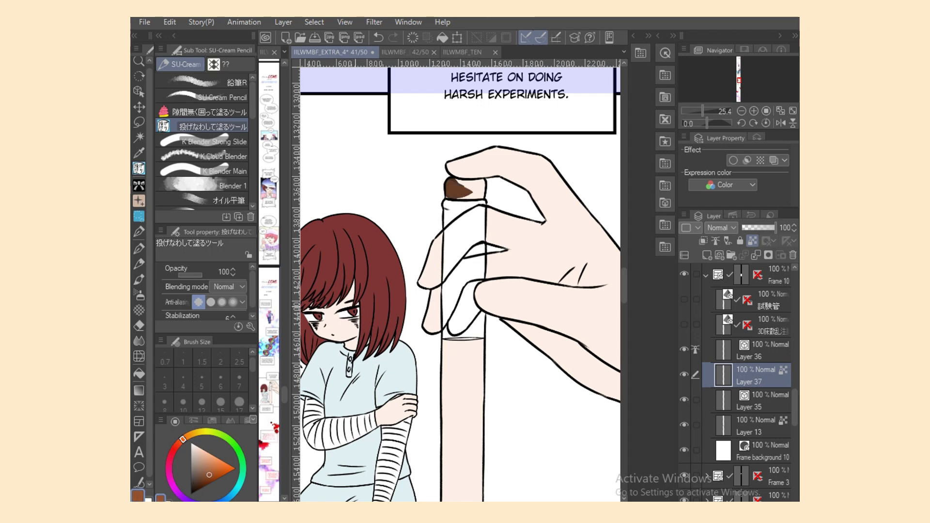
drag(447, 183, 483, 198)
mouse_move(210, 474)
mouse_down()
mouse_move(201, 454)
mouse_move(196, 463)
mouse_up()
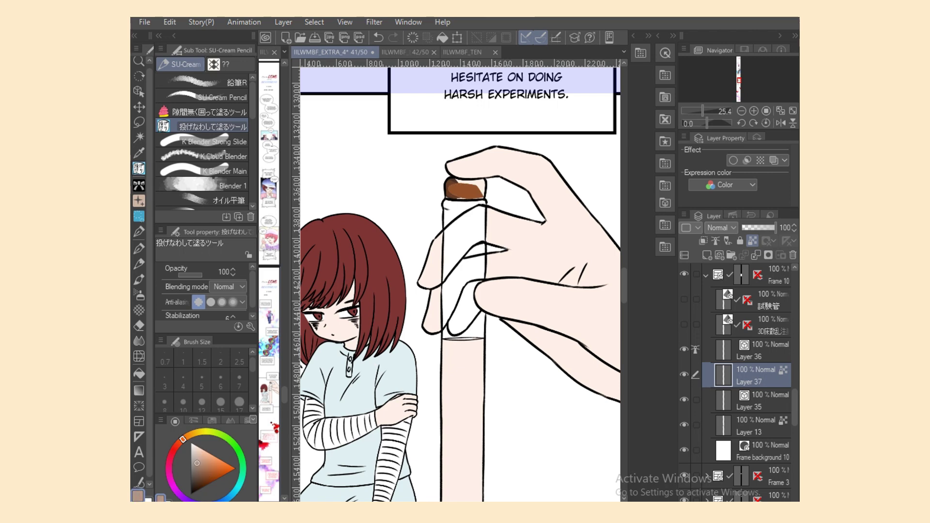
mouse_move(485, 183)
mouse_down()
mouse_move(453, 189)
mouse_move(446, 178)
mouse_move(485, 198)
mouse_up()
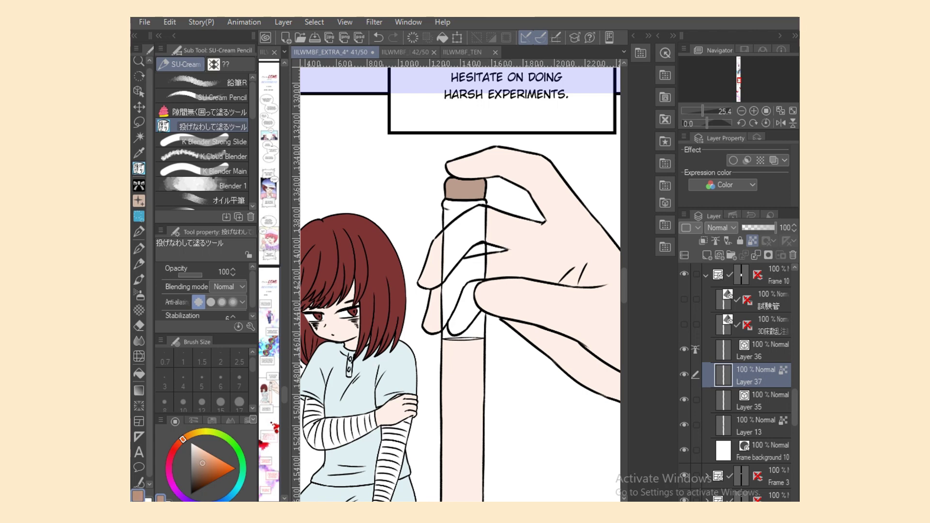
mouse_move(491, 180)
mouse_down()
mouse_move(438, 191)
mouse_move(487, 189)
mouse_move(446, 198)
mouse_up()
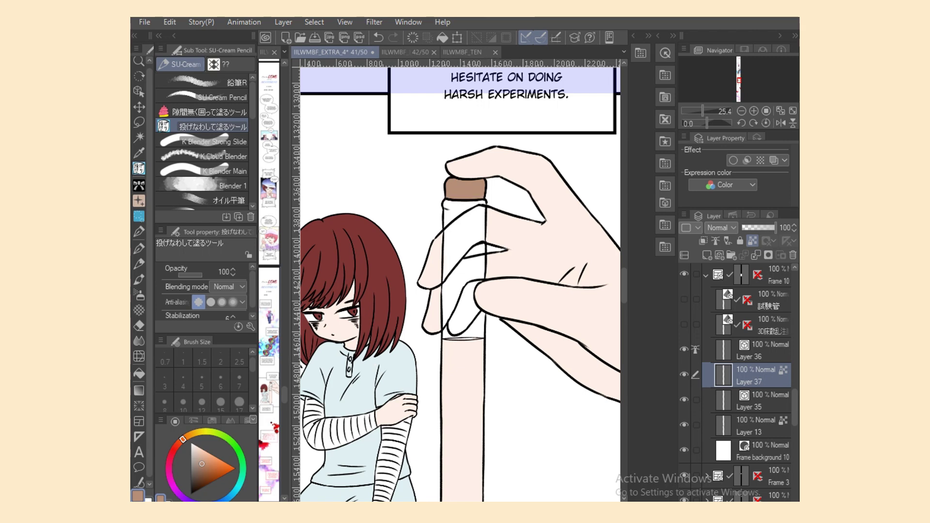
Try different reds on the lower part of the test tube on Layer 37 and paint it in a deep red.
scroll(461, 285, down, 5)
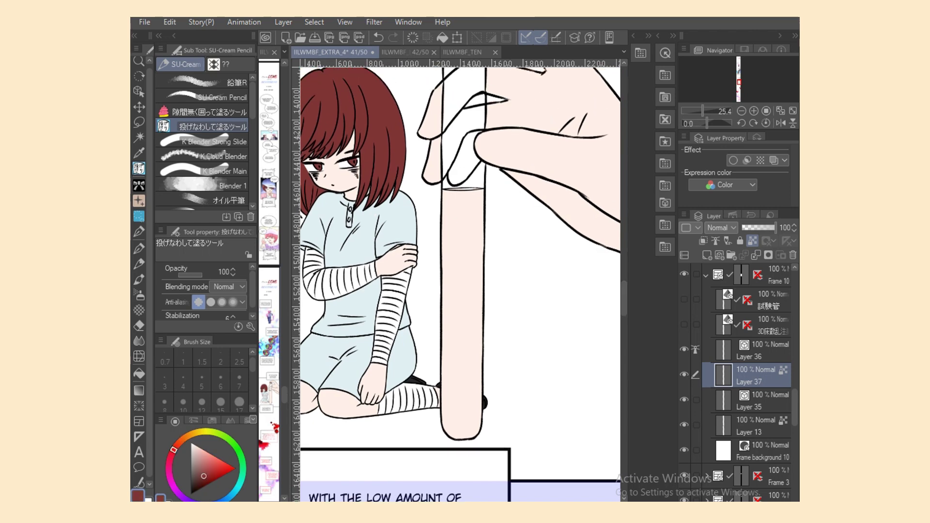
click(232, 466)
mouse_move(472, 323)
mouse_down()
mouse_move(445, 364)
mouse_move(475, 325)
mouse_up()
drag(171, 454, 173, 450)
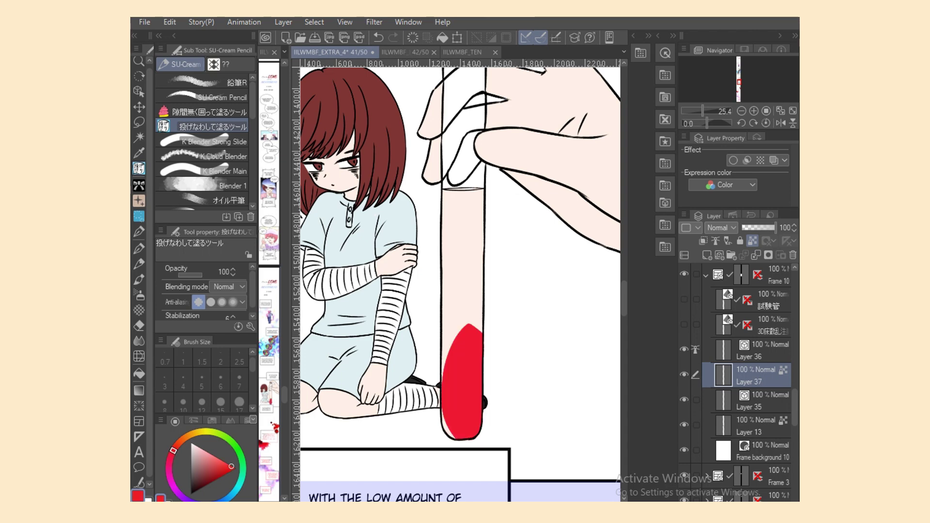
mouse_move(484, 293)
mouse_down()
mouse_move(441, 436)
mouse_move(436, 417)
mouse_move(484, 283)
mouse_move(438, 412)
mouse_up()
click(222, 469)
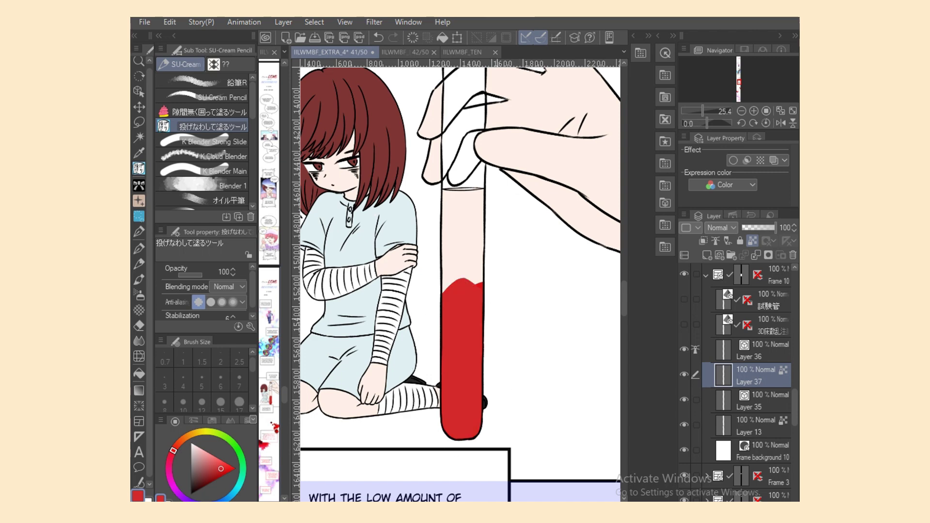
click(223, 471)
drag(484, 258, 440, 417)
Extend the deep red liquid up to the ellipse below the fingertips and clean the overspill above it with white.
scroll(485, 258, up, 3)
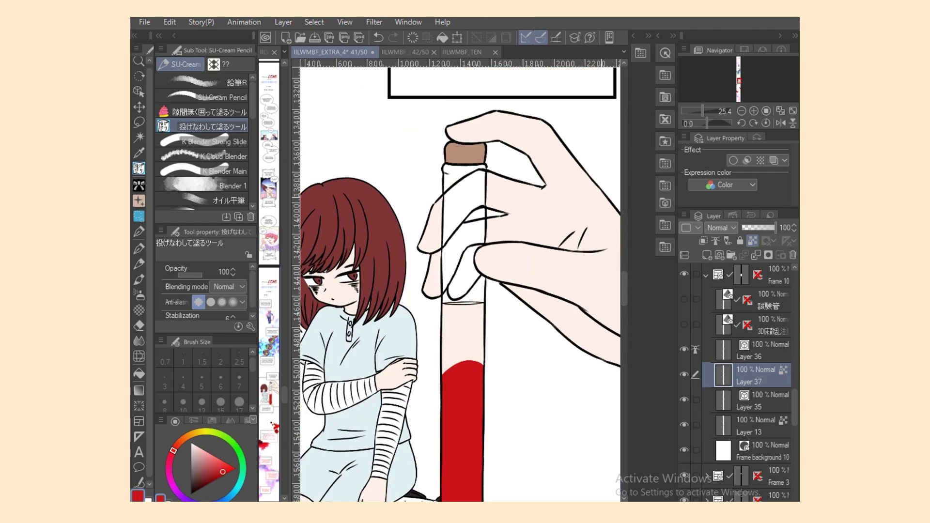
drag(487, 303, 490, 394)
scroll(472, 312, up, 5)
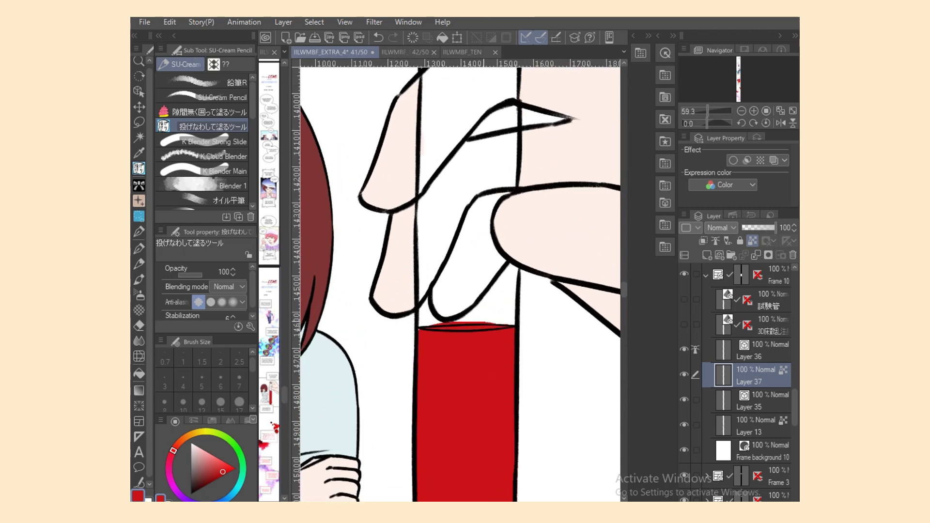
key(x)
key(x)
key(x)
key(x)
scroll(459, 280, down, 2)
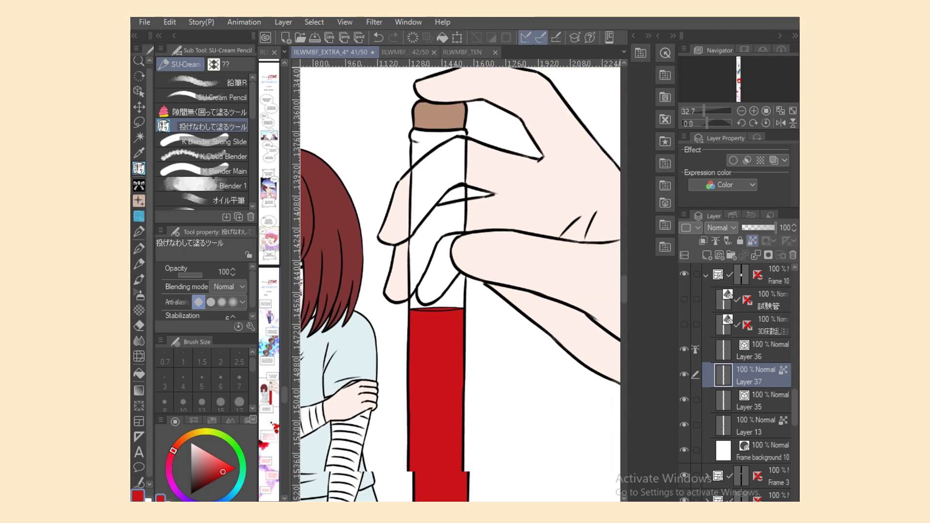
Add a new layer between Layer 36 and Layer 37 and clip it to the layer below.
scroll(459, 280, up, 2)
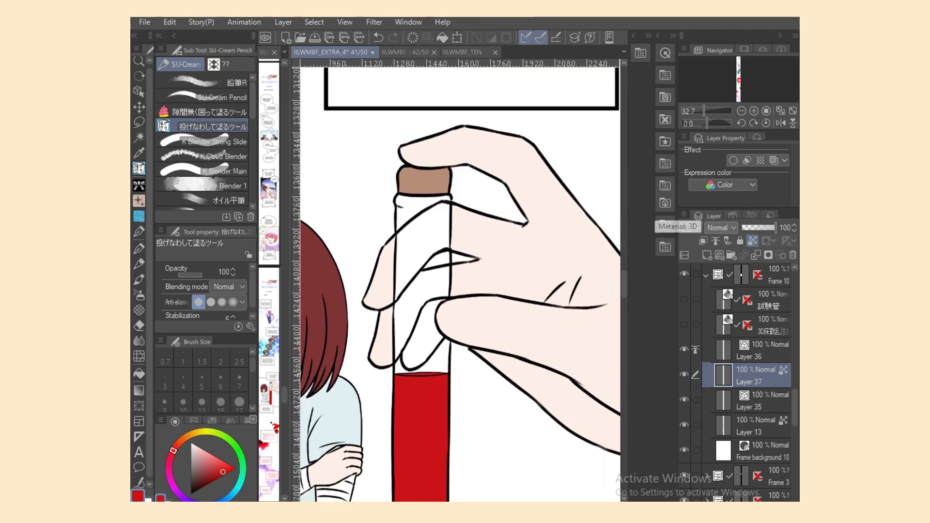
click(756, 350)
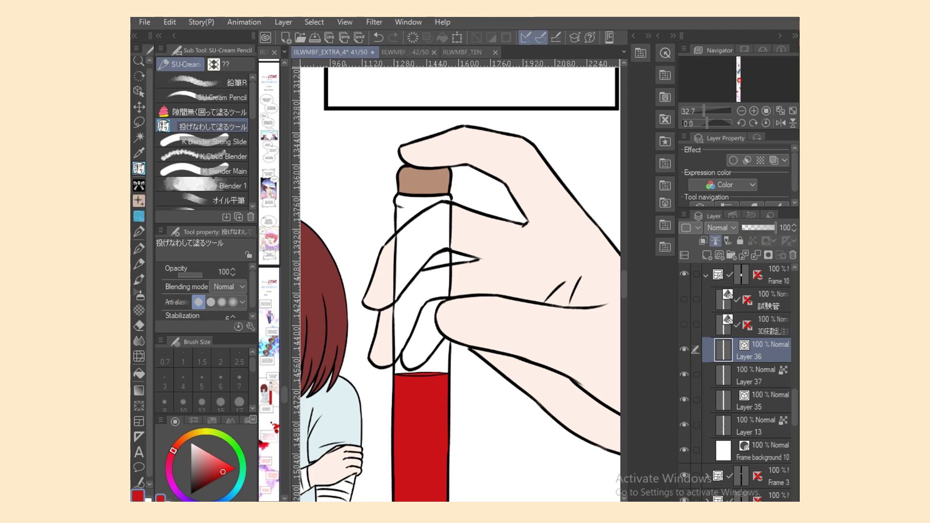
click(706, 256)
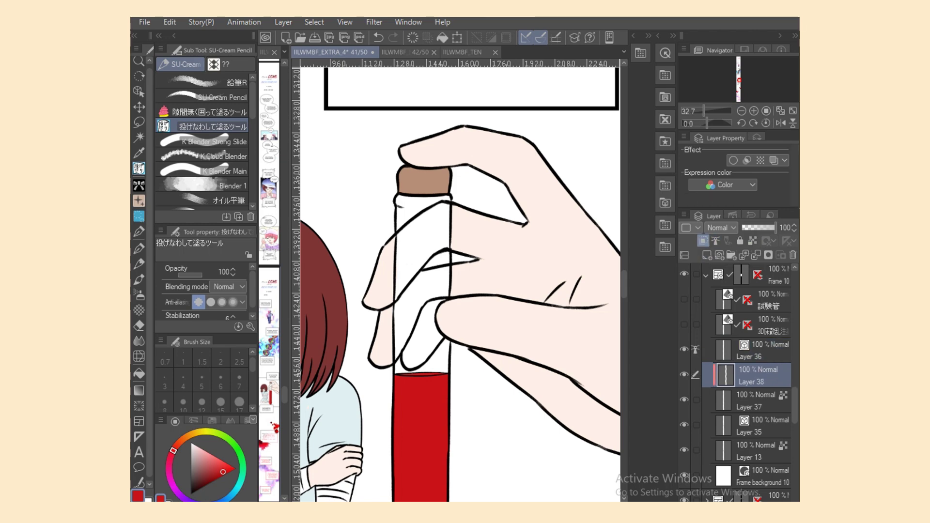
Paint the finger areas behind the glass in the hand's skin colour and lower the clipped layer's opacity to 47%.
mouse_move(429, 222)
mouse_down()
mouse_move(404, 264)
mouse_move(387, 266)
mouse_move(393, 303)
mouse_up()
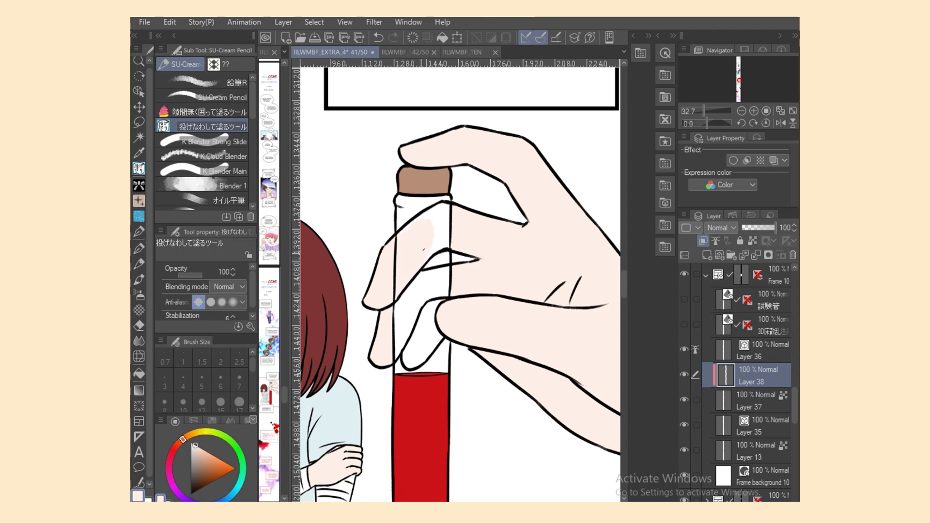
drag(436, 250, 412, 276)
drag(468, 235, 429, 252)
drag(448, 213, 431, 237)
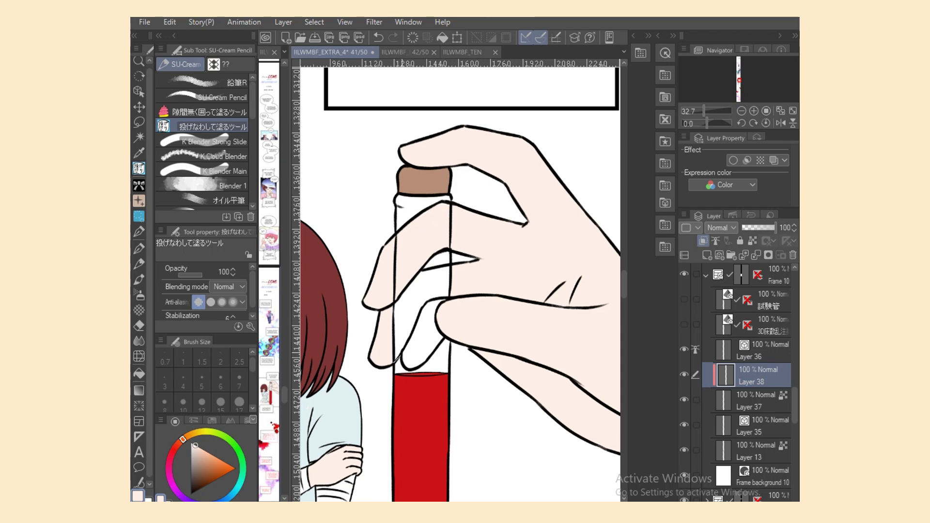
mouse_move(415, 331)
mouse_down()
mouse_move(446, 297)
mouse_move(436, 266)
mouse_move(403, 339)
mouse_move(402, 367)
mouse_move(439, 334)
mouse_up()
mouse_move(438, 298)
mouse_down()
mouse_move(407, 342)
mouse_move(439, 334)
mouse_up()
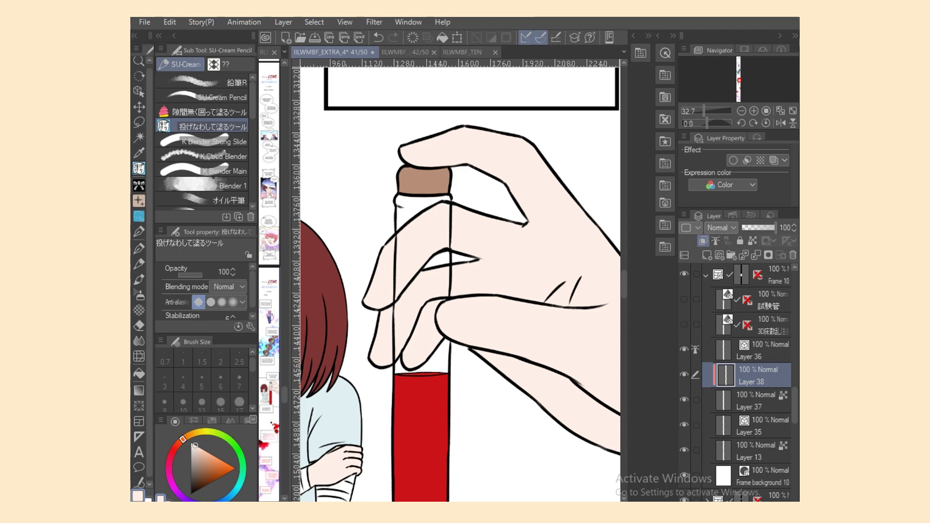
drag(774, 227, 758, 227)
Add another clipped layer above the 47% layer and set its blending mode to Add (Glow).
scroll(460, 285, down, 2)
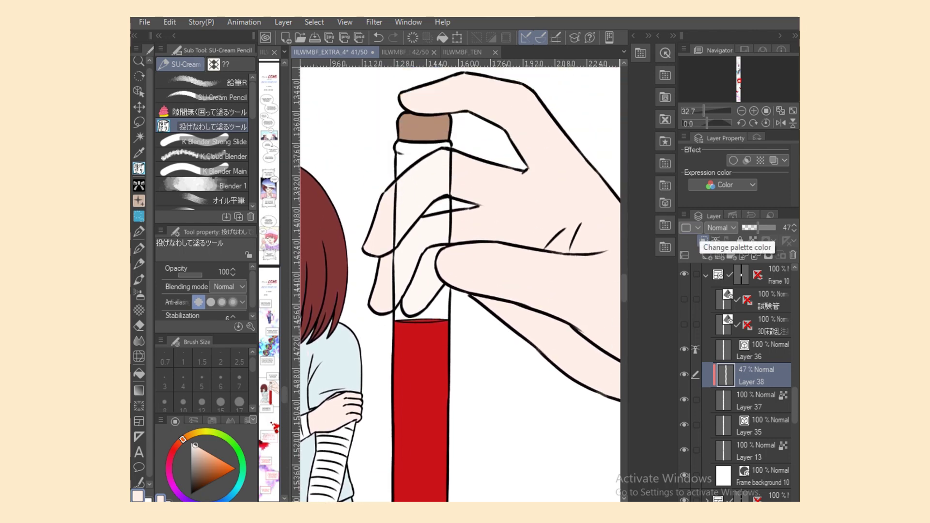
click(706, 255)
click(719, 227)
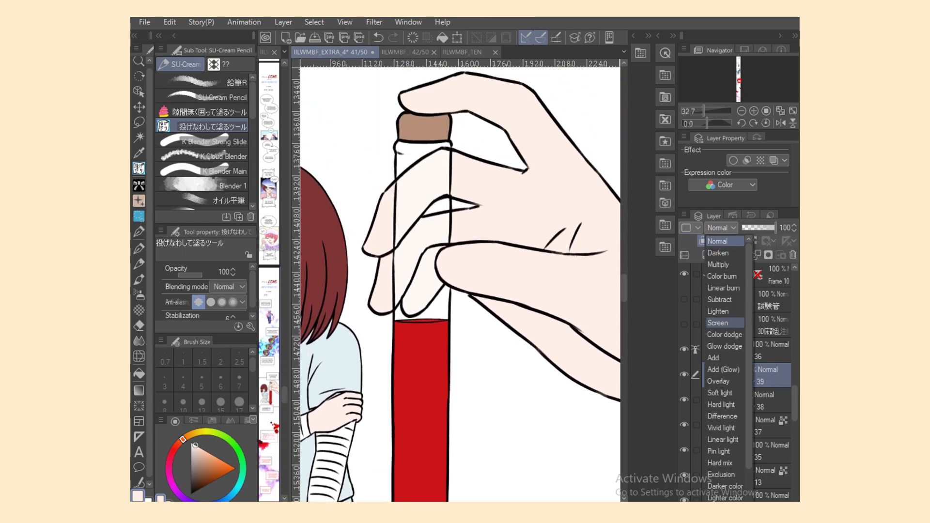
click(725, 369)
Try orange, crimson and pink for the glow, and brush a soft highlight on the lower red liquid with the オイル平筆 brush.
key(ctrl+minus)
key(ctrl+minus)
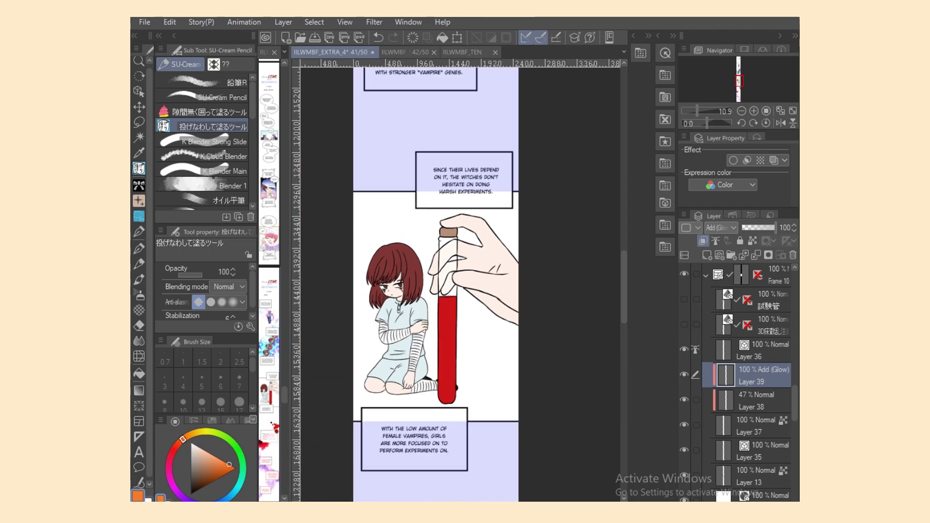
click(204, 200)
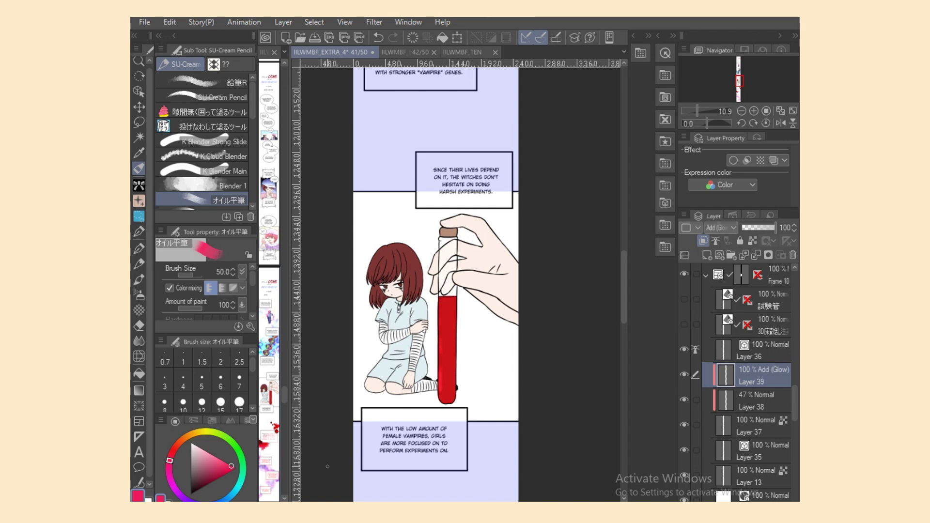
scroll(328, 467, up, 2)
scroll(596, 319, down, 3)
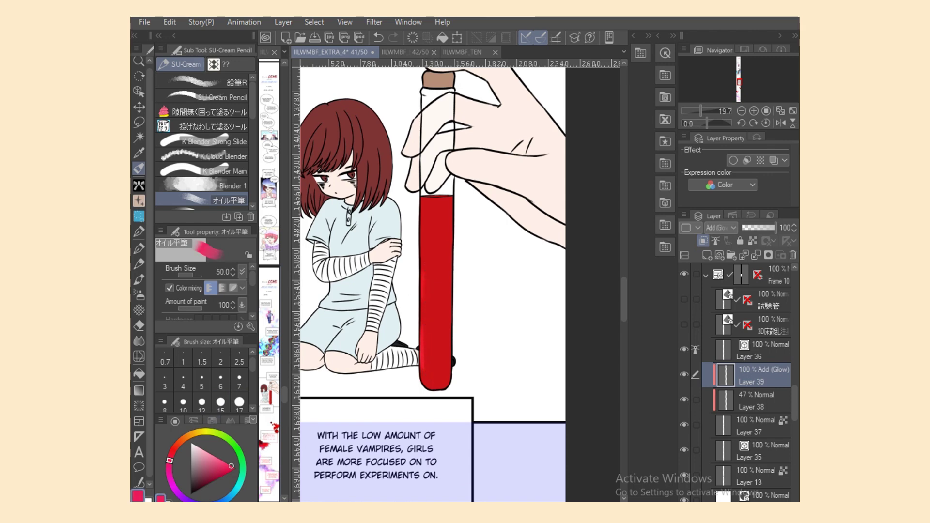
alt+click(422, 343)
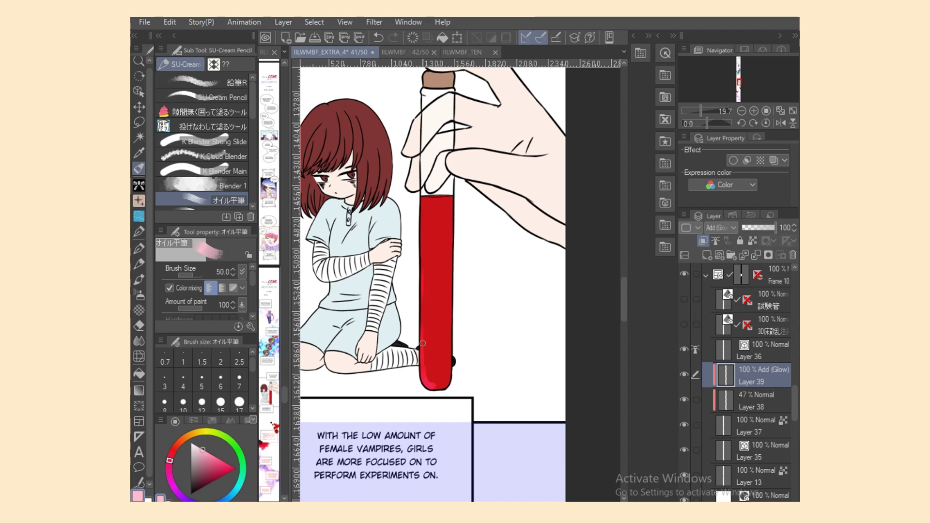
alt+click(310, 446)
key(x)
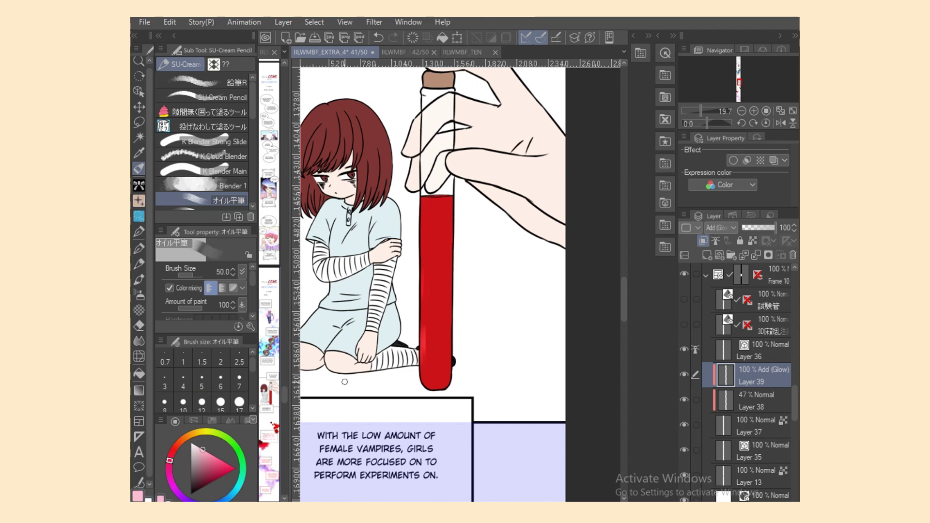
Add a new Normal layer above the Add (Glow) layer.
drag(624, 300, 623, 285)
scroll(576, 489, left, 1)
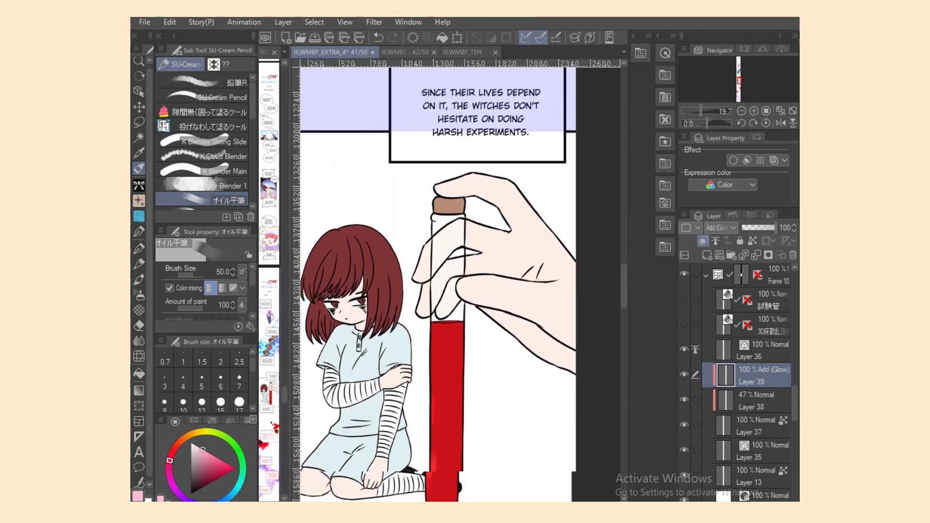
click(706, 255)
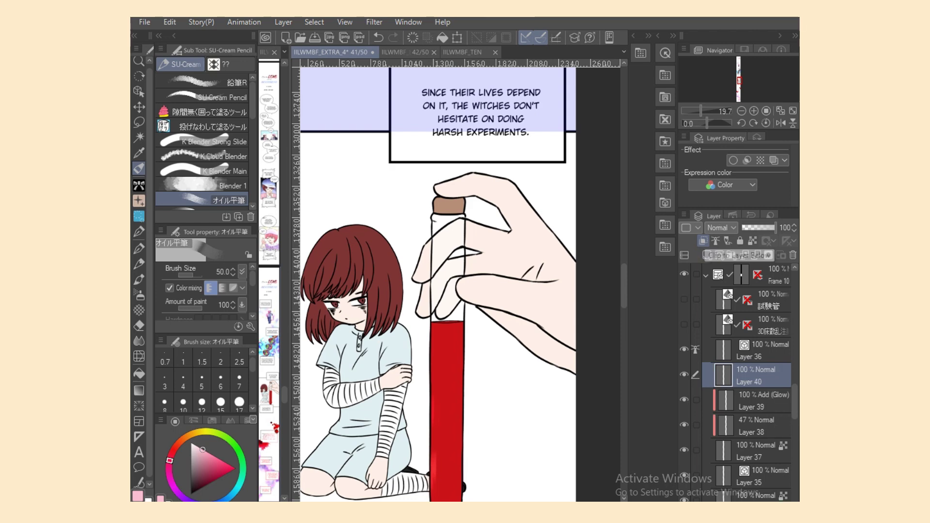
Set Layer 40 to Multiply, clipped to the layer below, and auto-select the hand's skin area from Layer 37.
click(721, 227)
click(721, 260)
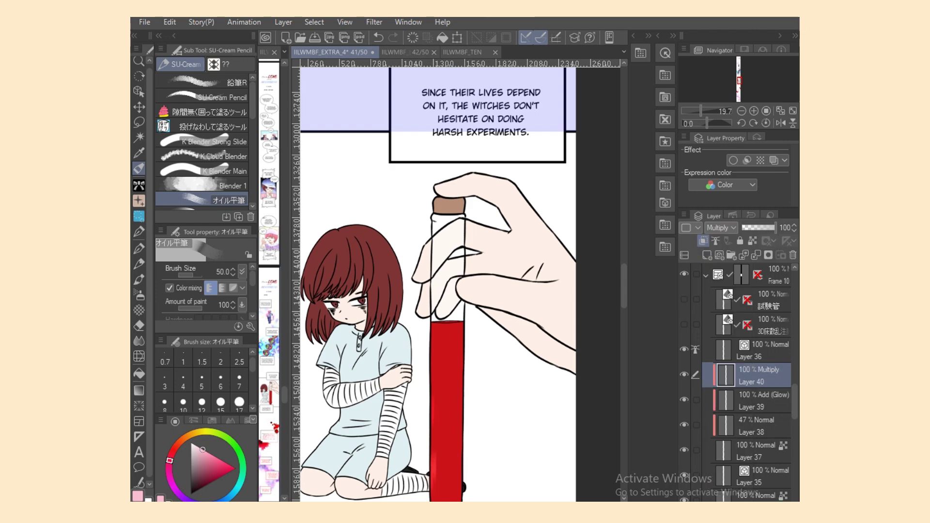
click(756, 450)
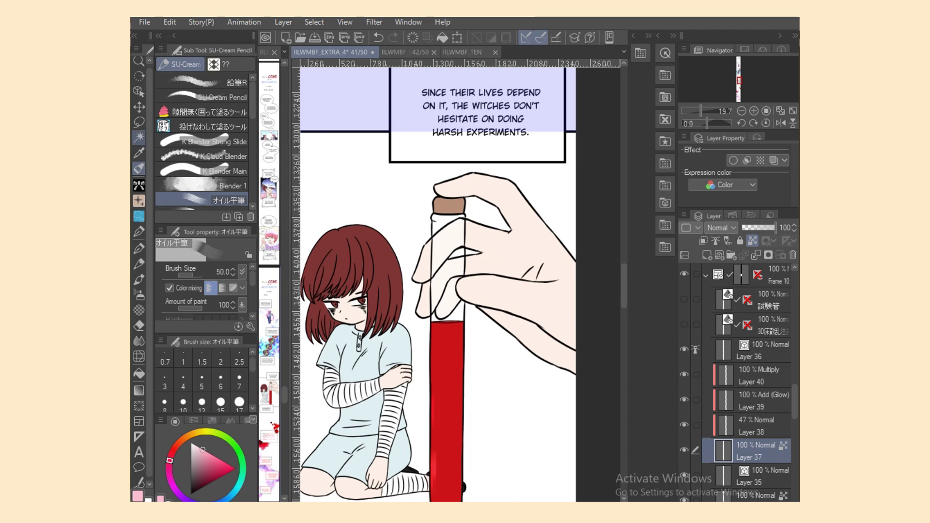
click(139, 137)
click(513, 232)
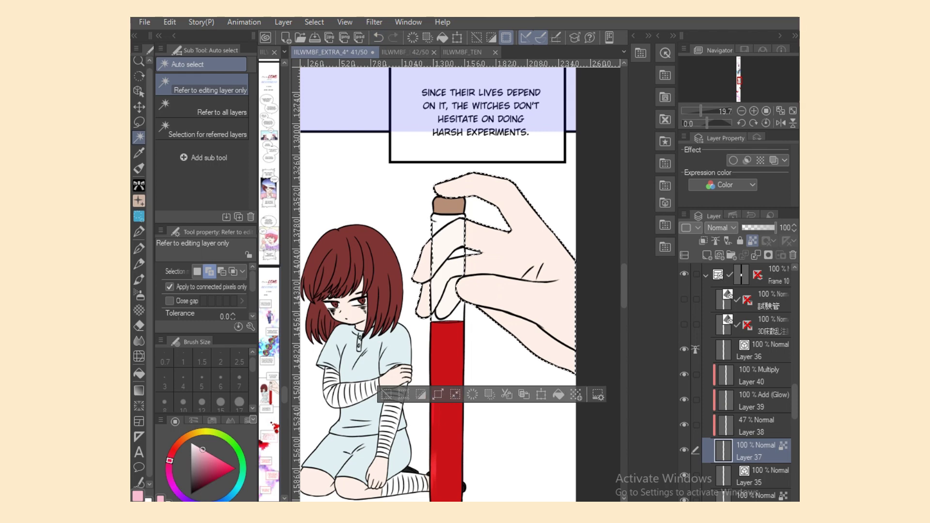
Lasso-fill shadow shapes on the selected hand on Layer 40 with a darker skin tone from the MINICO-KAHO colour set.
click(755, 375)
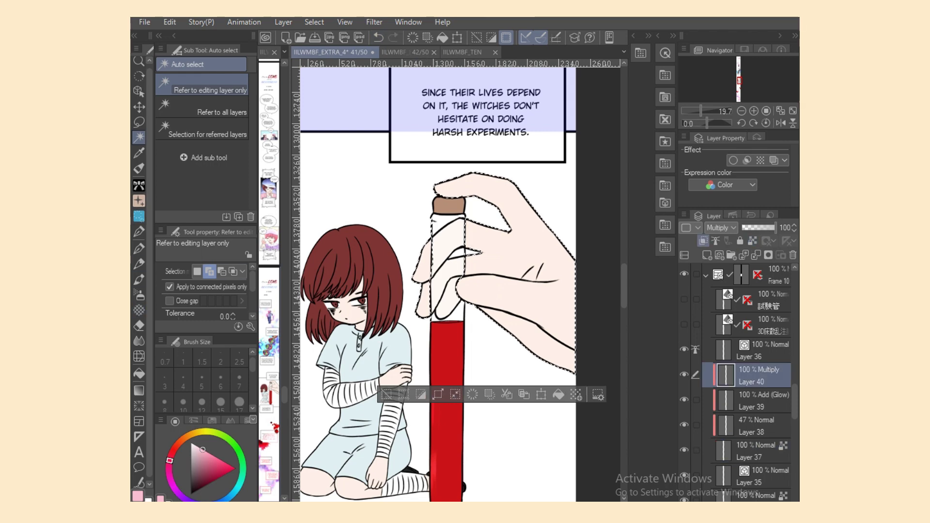
click(139, 168)
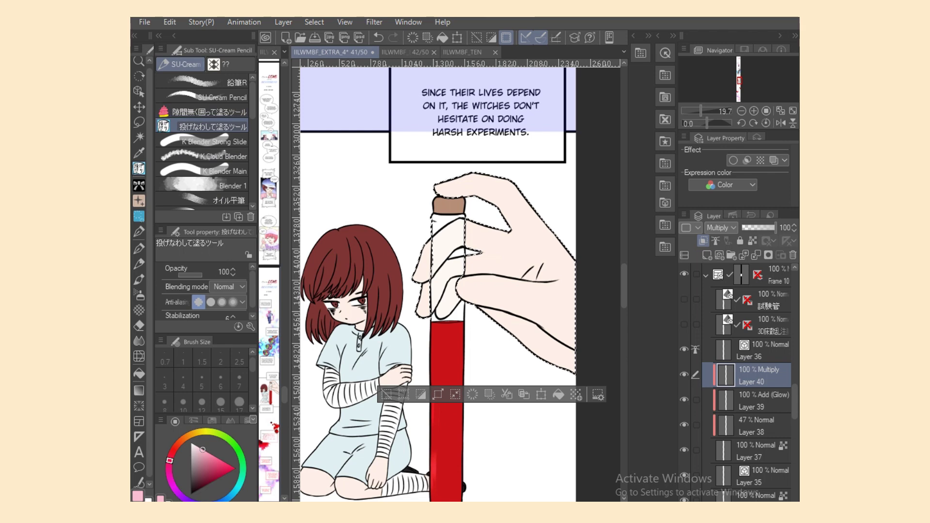
click(212, 420)
click(165, 449)
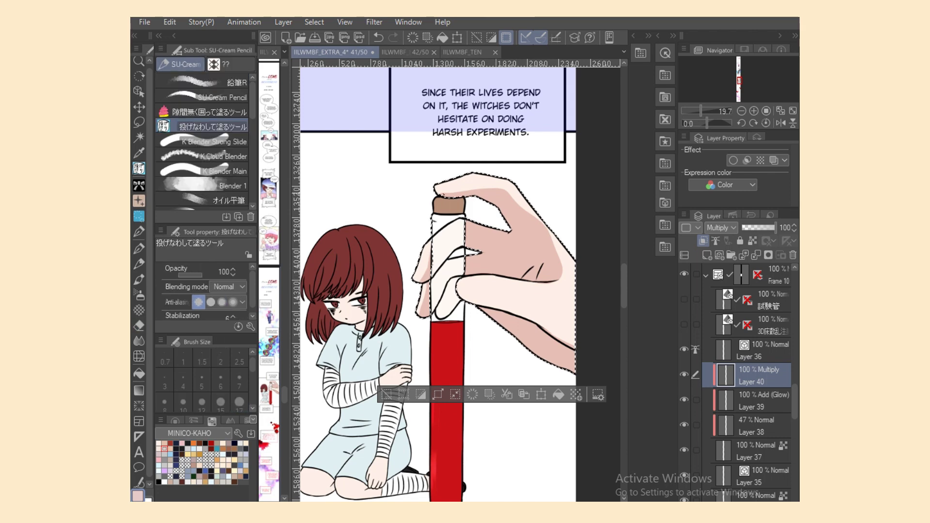
key(e)
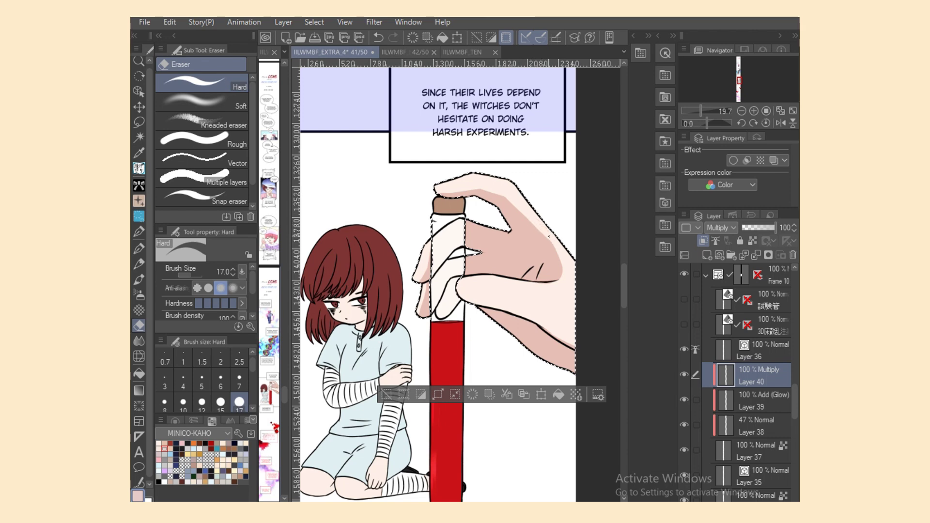
key(p)
Add a new clipped layer above Layer 40 and set its blending mode to Multiply.
click(707, 255)
click(720, 227)
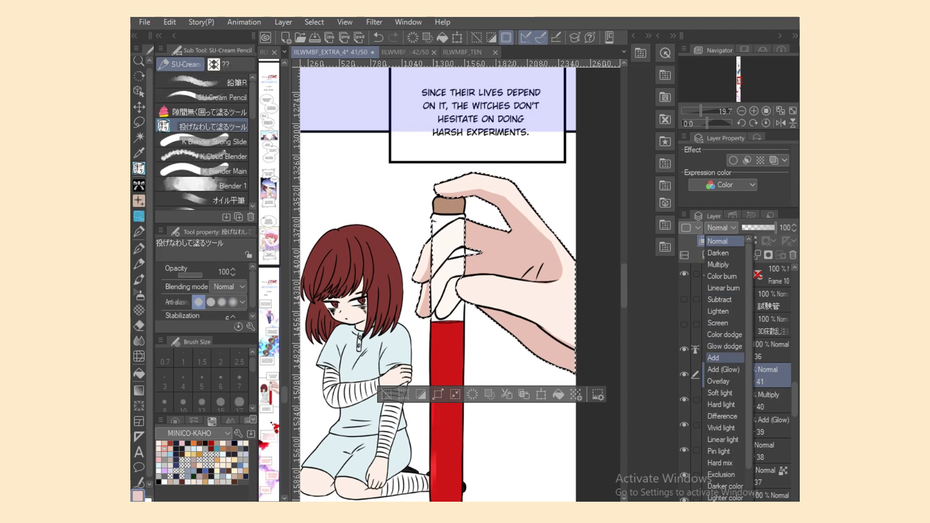
click(723, 369)
click(720, 228)
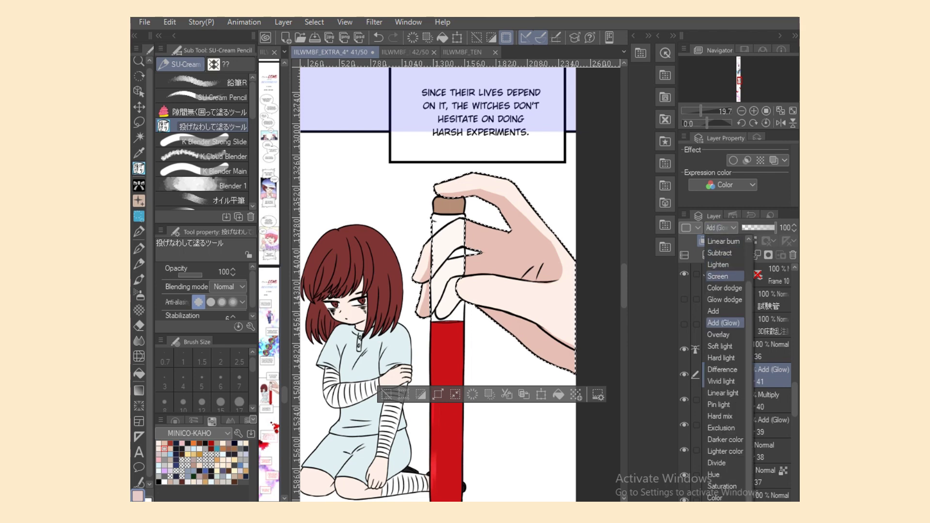
scroll(724, 300, up, 3)
click(722, 264)
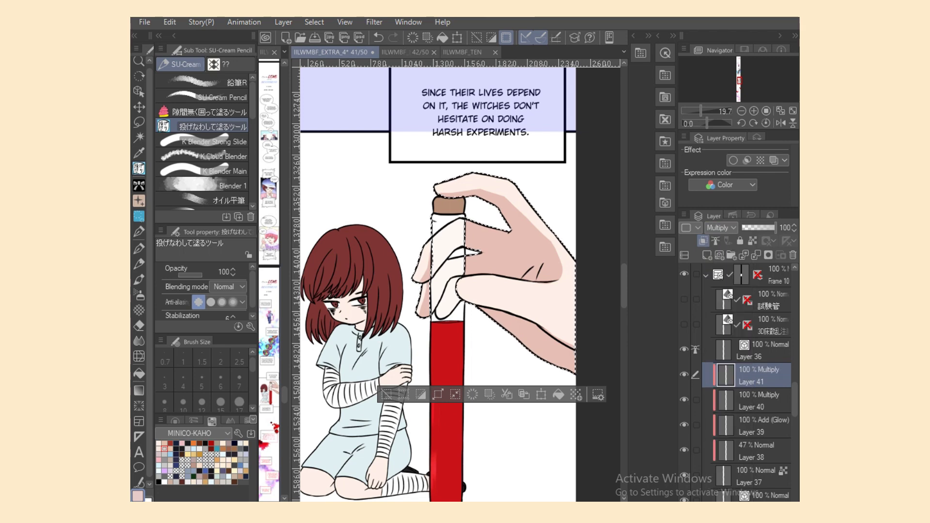
Paint softer shadows on the hand with the オイル平筆 brush, blend them with K Blender Main, and clear the selection.
click(228, 200)
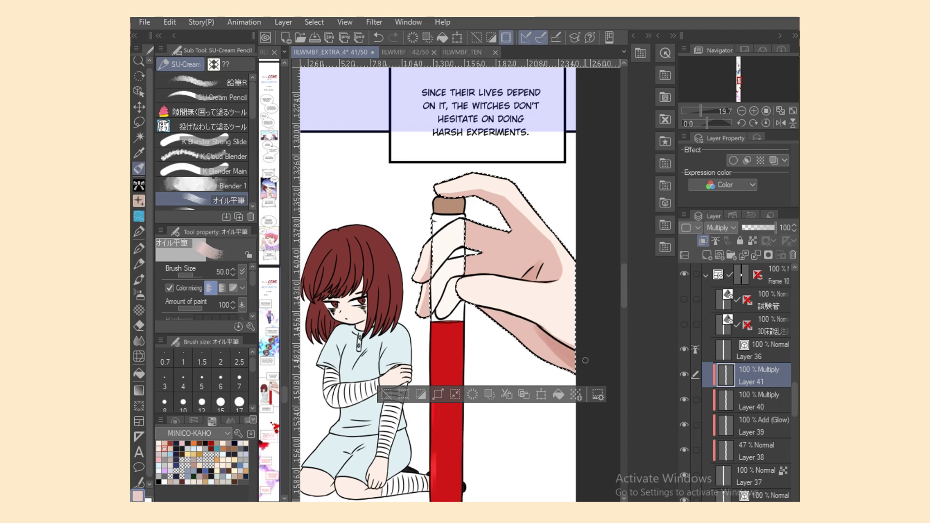
click(225, 171)
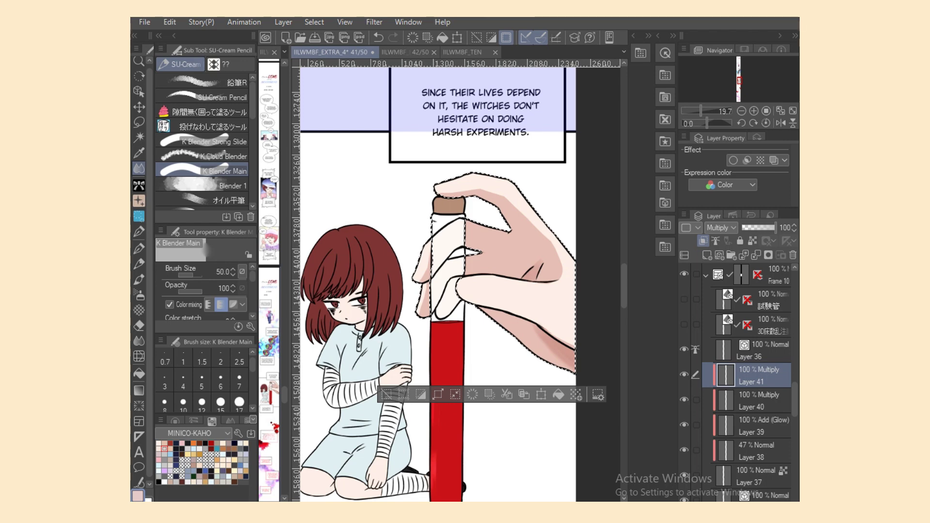
key(alt+bracketleft)
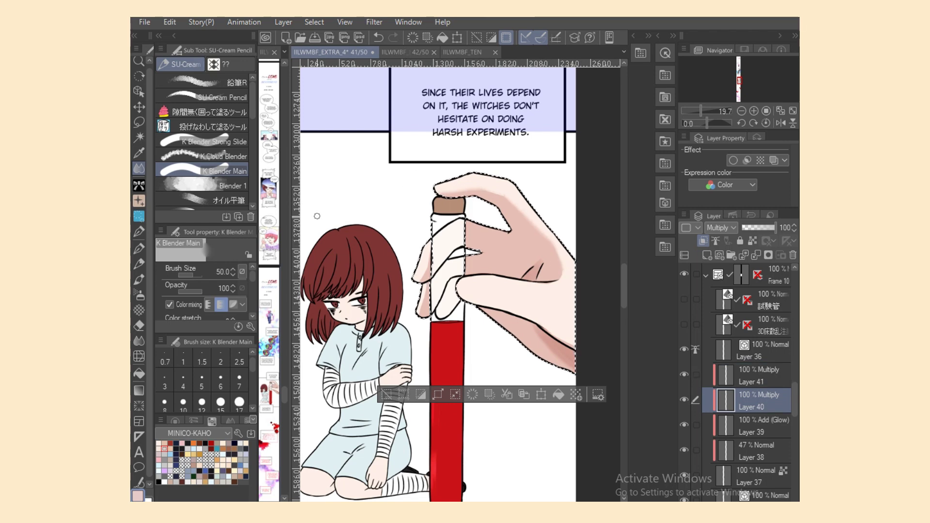
key(m)
key(ctrl+d)
click(138, 168)
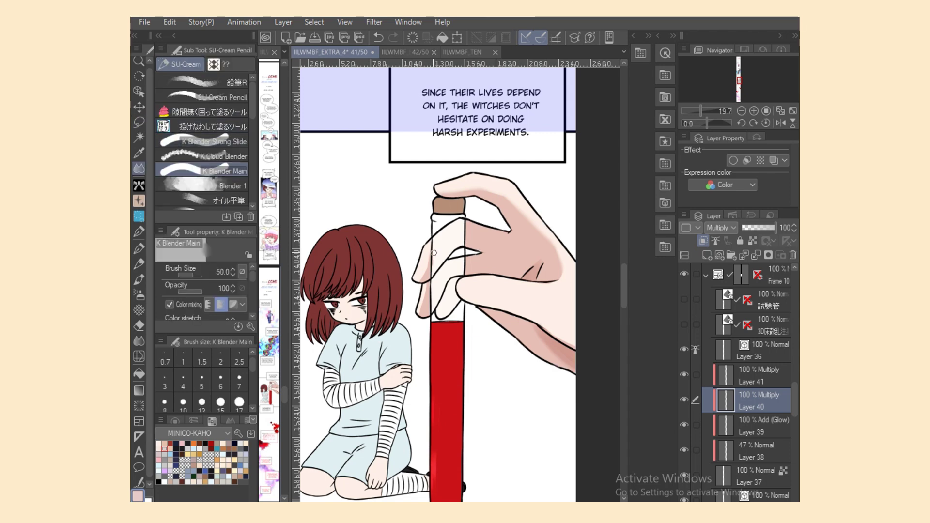
key(g)
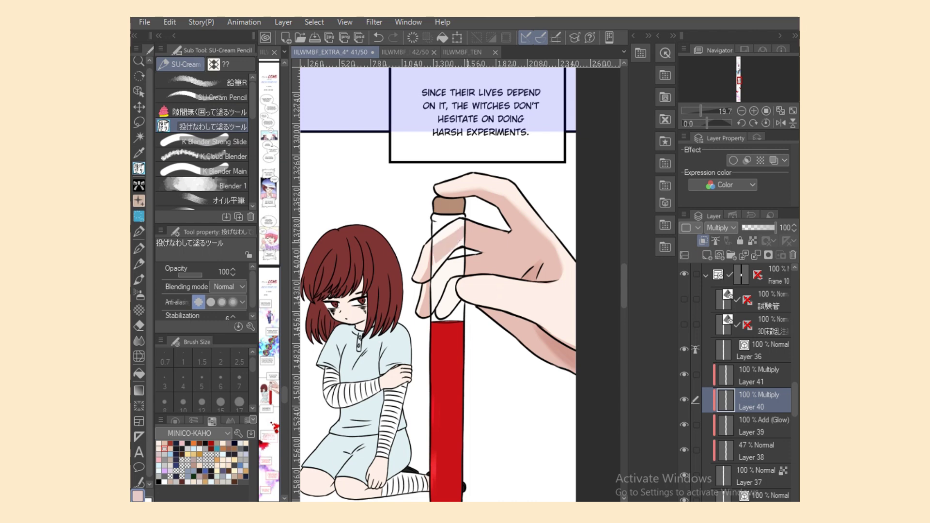
drag(432, 276, 436, 273)
click(379, 37)
click(378, 37)
Add a new clipped Multiply layer above Layer 40 and set its opacity to 51%.
click(707, 255)
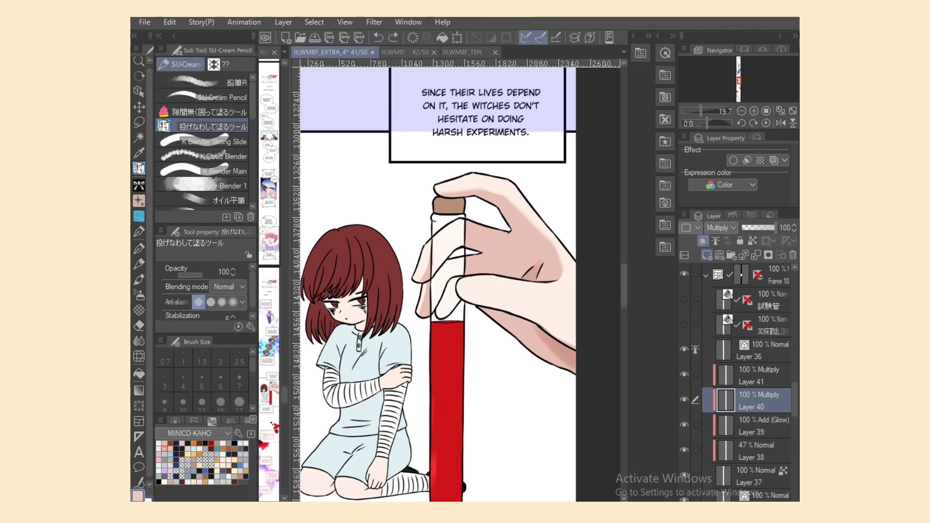
click(721, 227)
click(721, 264)
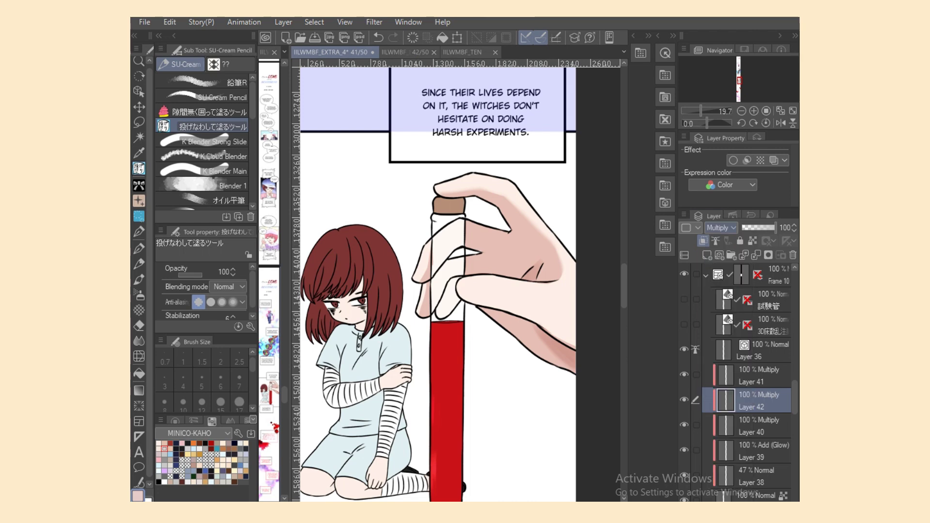
drag(775, 227, 758, 227)
Lasso-fill a pale shadow on the upper finger where it is seen through the glass tube, undoing the last stroke.
drag(431, 255, 438, 271)
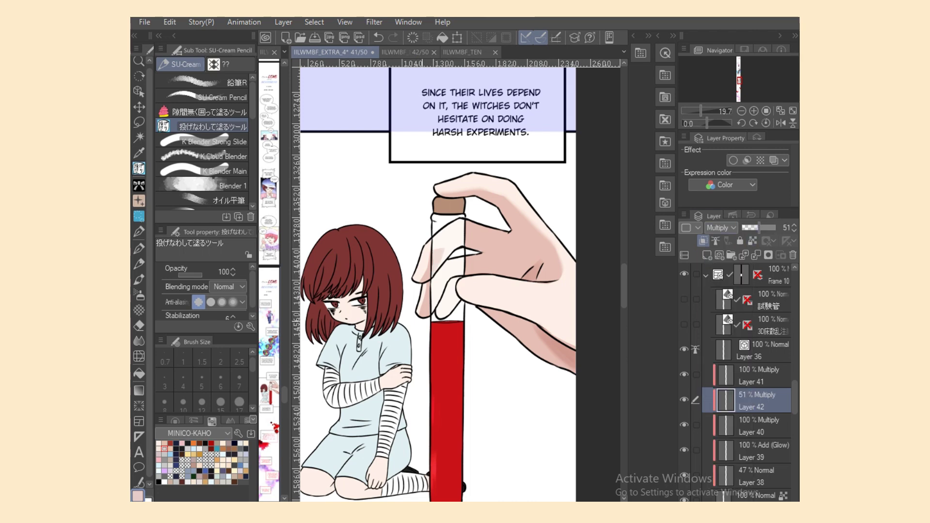
scroll(463, 294, up, 3)
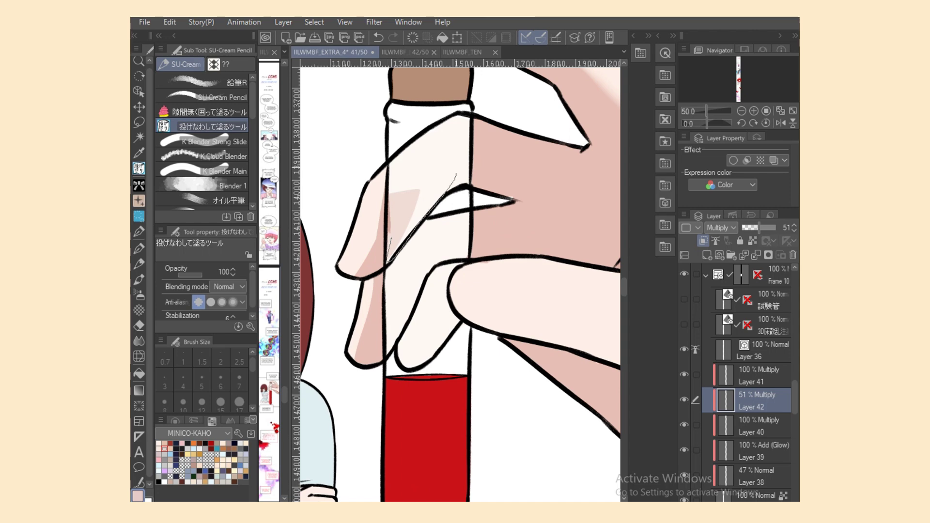
mouse_move(407, 195)
mouse_down()
mouse_move(436, 145)
mouse_move(465, 135)
mouse_move(402, 173)
mouse_up()
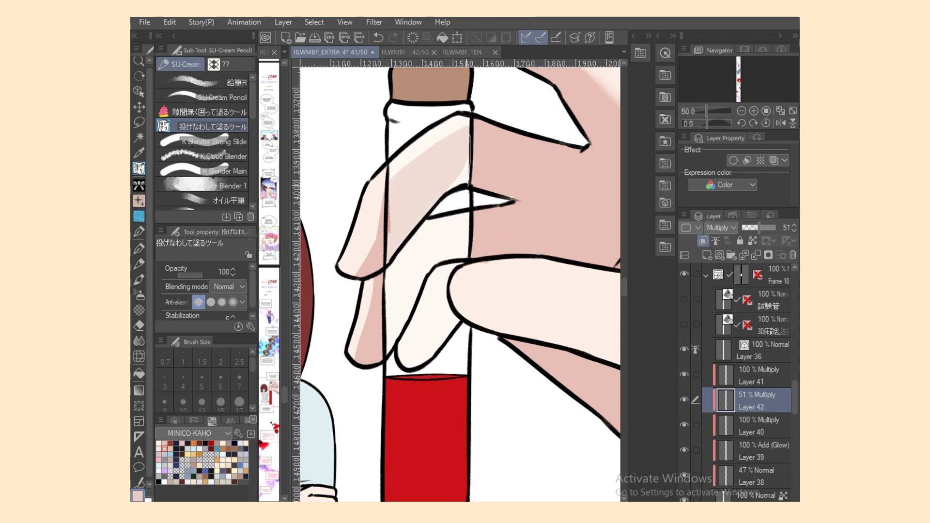
drag(466, 157, 437, 188)
key(ctrl+z)
Lock the transparent pixels of the hand's base colour on Layer 37 and make the Multiply shading Layer 40 active again.
click(755, 425)
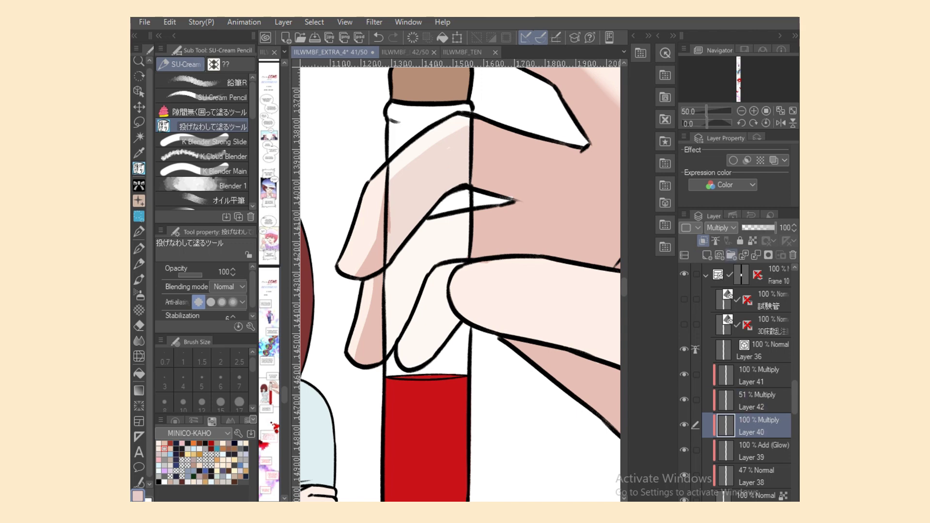
scroll(745, 377, down, 3)
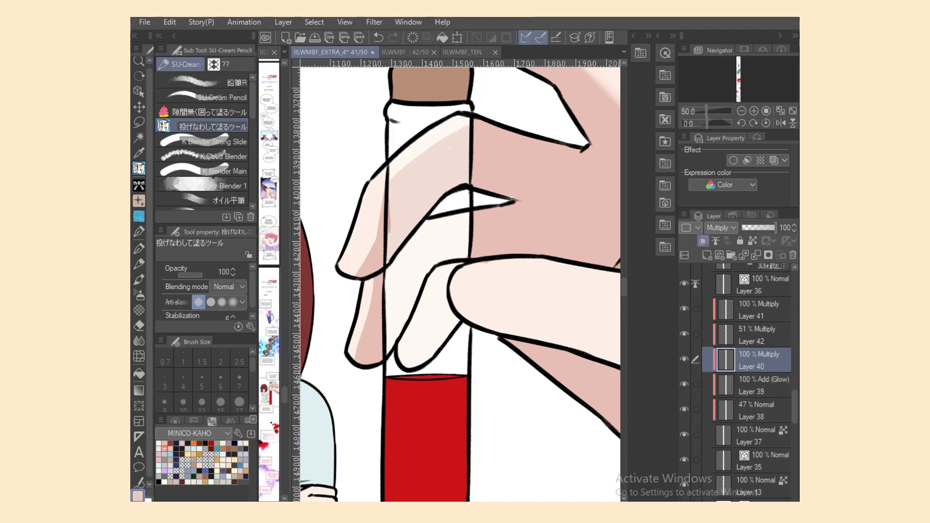
click(755, 436)
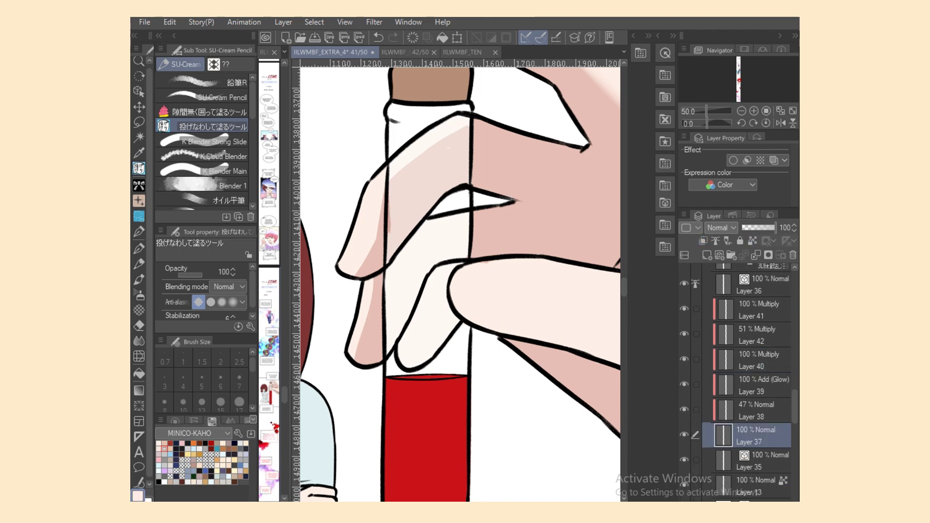
click(753, 240)
click(755, 360)
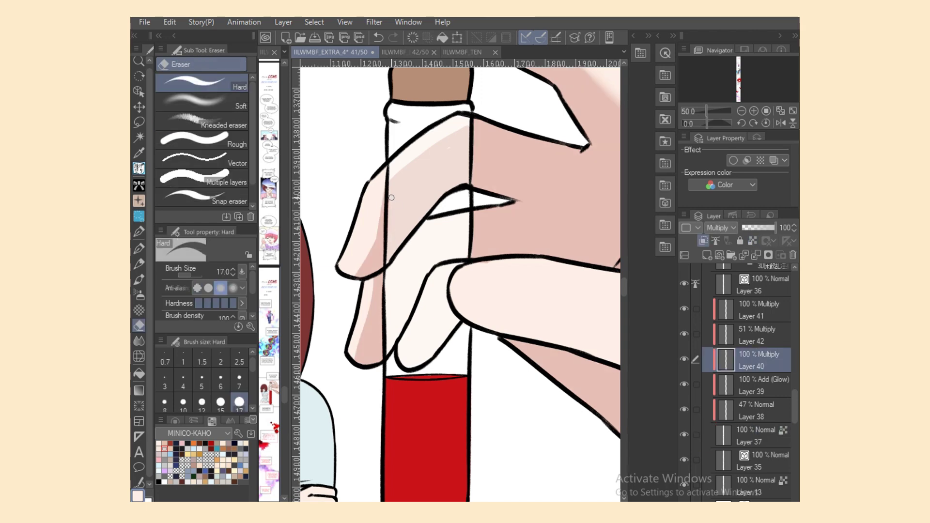
Lasso-fill pale shadows on Layer 42 over the two lower fingers seen through the glass tube.
click(756, 335)
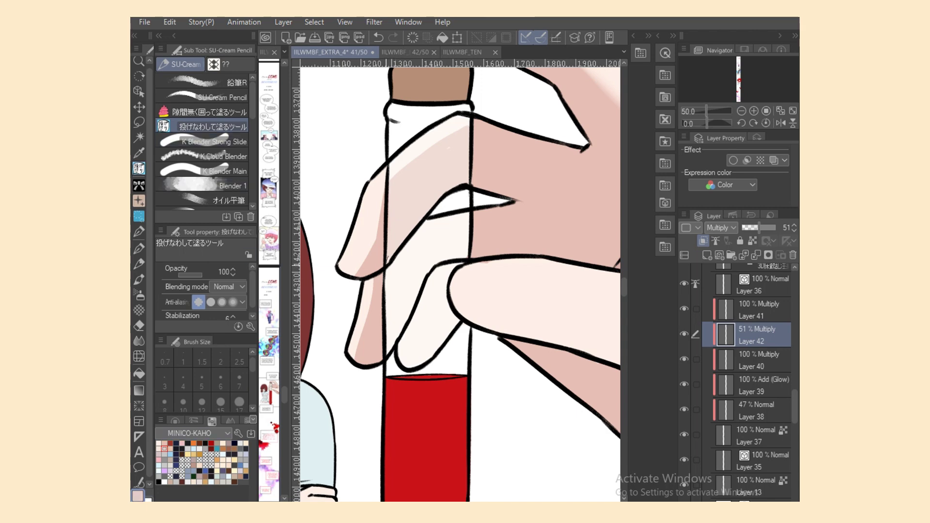
mouse_move(390, 342)
mouse_down()
mouse_move(412, 260)
mouse_move(414, 312)
mouse_move(433, 264)
mouse_up()
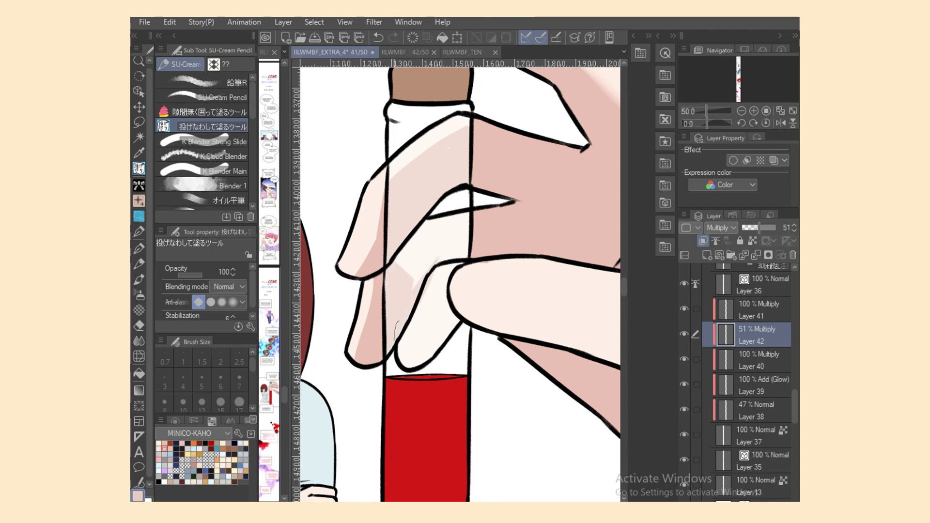
mouse_move(396, 322)
mouse_down()
mouse_move(452, 328)
mouse_move(420, 304)
mouse_move(442, 262)
mouse_up()
mouse_move(426, 303)
mouse_down()
mouse_move(460, 251)
mouse_move(469, 216)
mouse_move(407, 235)
mouse_move(397, 280)
mouse_up()
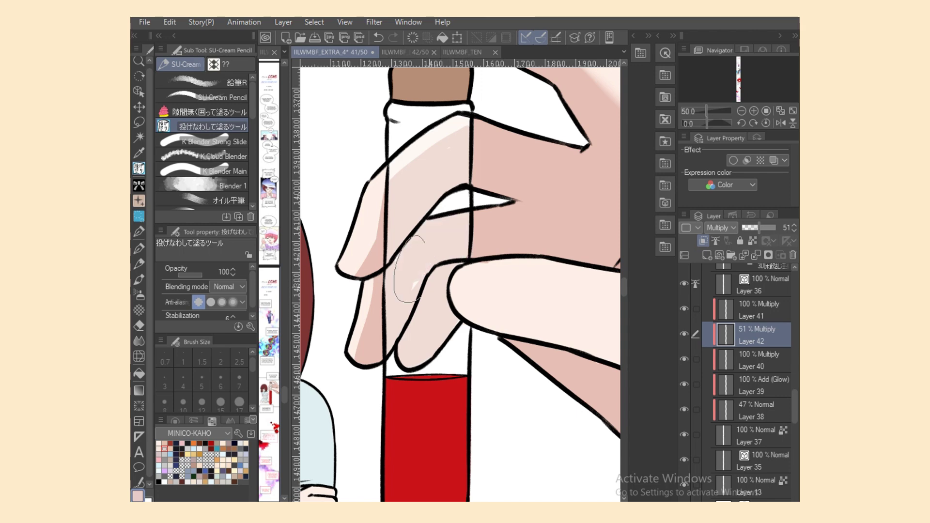
key(e)
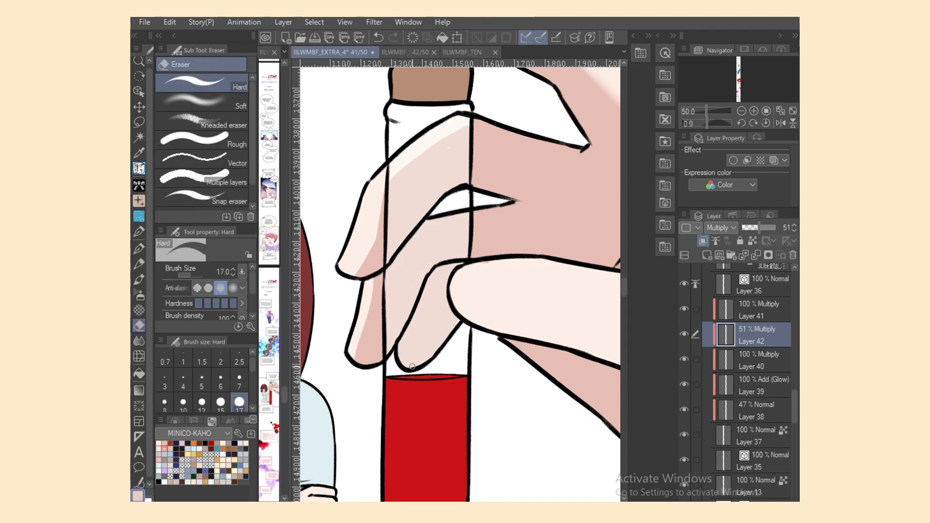
key(b)
Blend the existing highlight on the red liquid on the Add (Glow) Layer 39 with K Blender Main.
scroll(413, 367, down, 5)
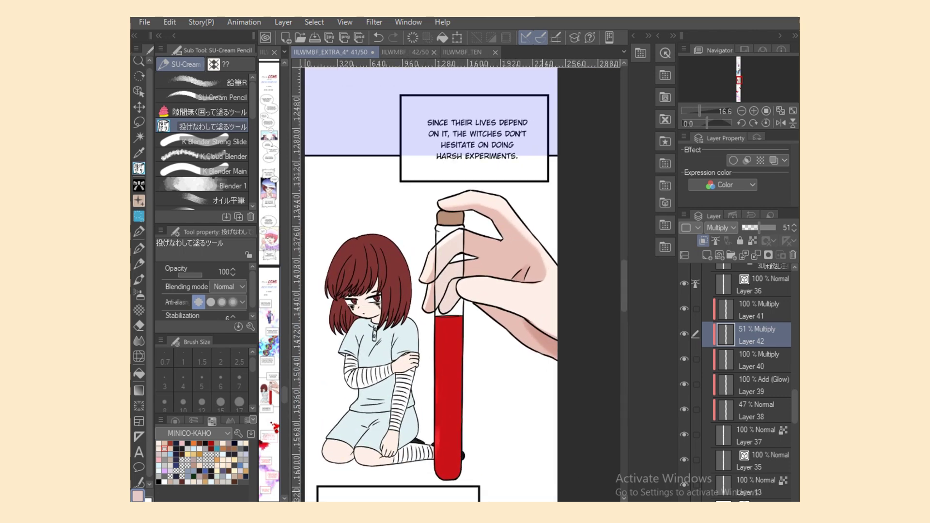
scroll(463, 280, left, 3)
scroll(494, 284, down, 5)
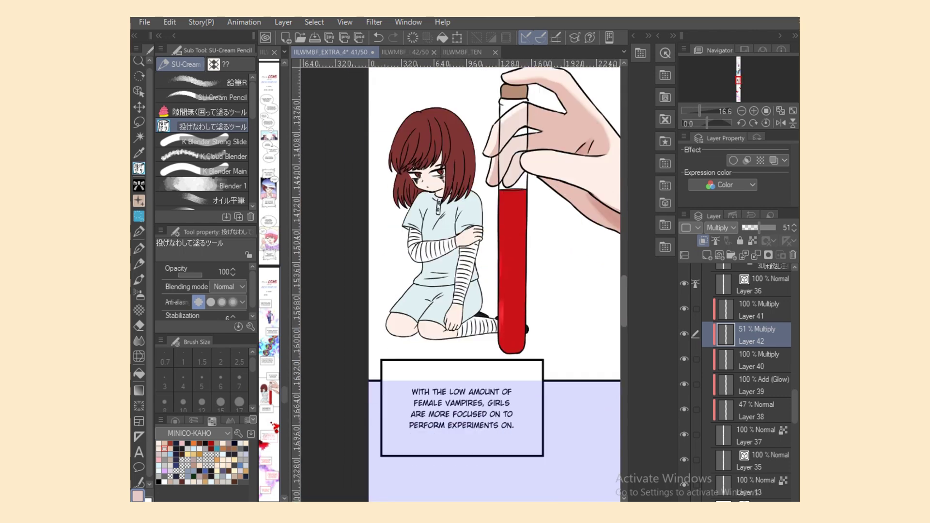
scroll(453, 281, up, 3)
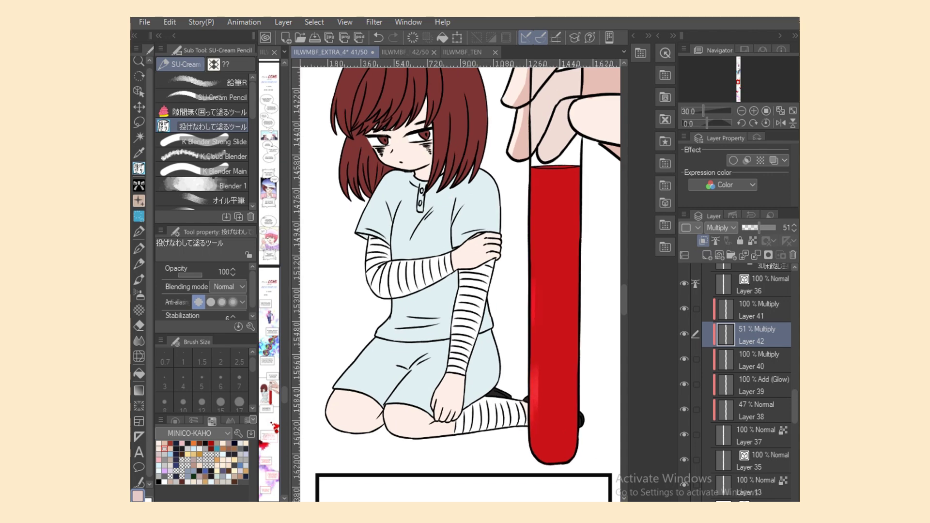
click(752, 386)
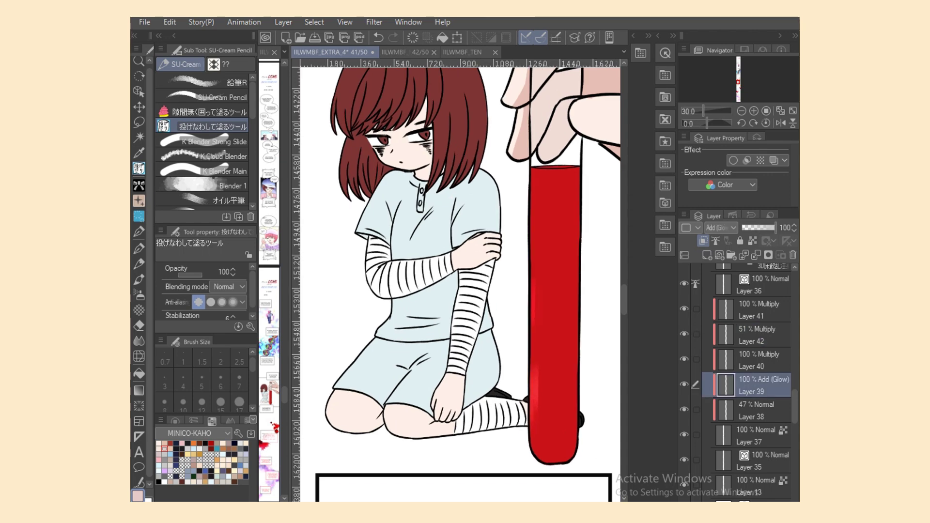
click(225, 171)
drag(543, 362, 541, 414)
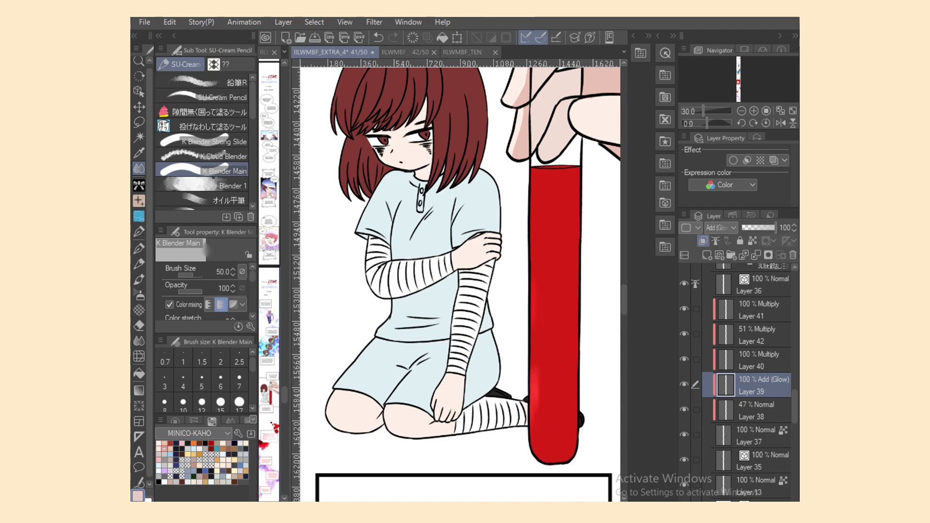
Paint a long pink glow highlight down the inner edge of the red liquid on Layer 39 with the オイル平筆 brush.
click(225, 200)
click(176, 421)
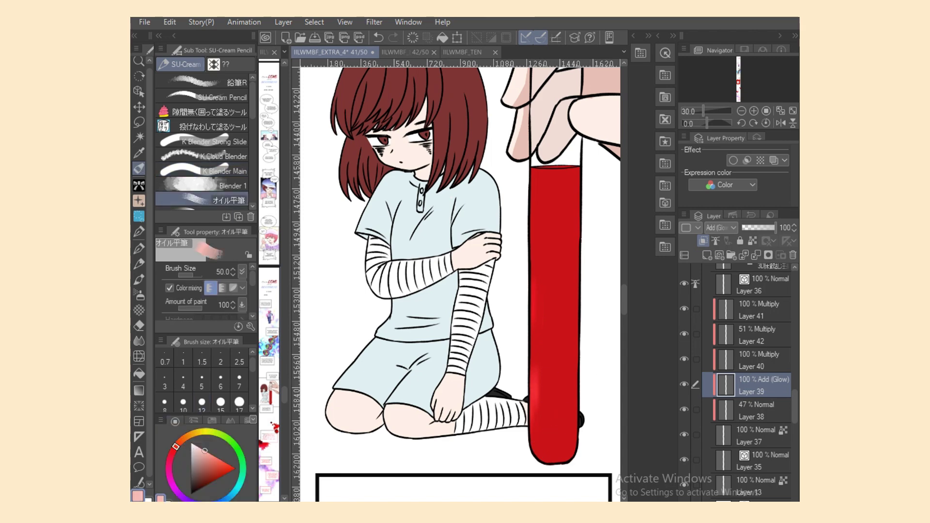
click(170, 459)
mouse_move(534, 293)
mouse_down()
mouse_move(536, 450)
mouse_move(535, 323)
mouse_up()
drag(535, 259, 535, 359)
drag(532, 299, 538, 450)
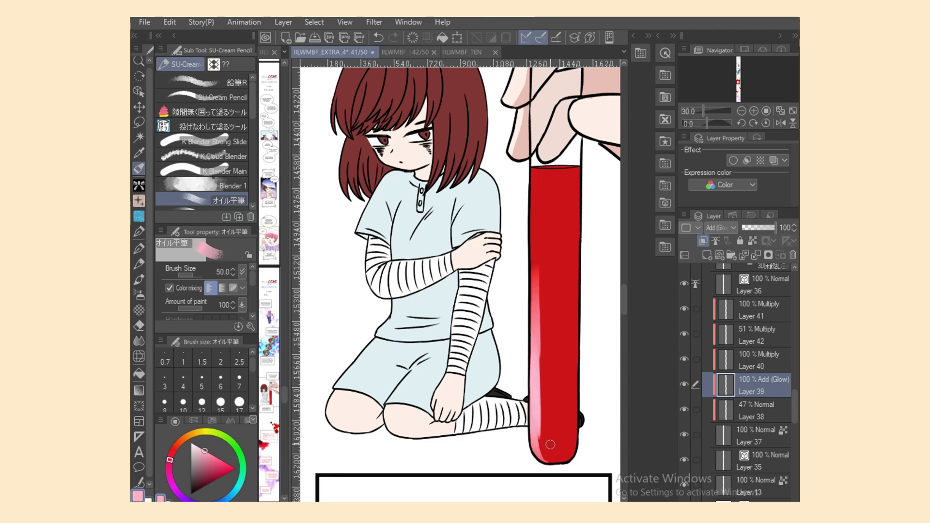
Erase the wide pink glow highlight from the red liquid on Layer 39 with the オイル平筆 brush in transparent colour at size 120.
drag(538, 184, 531, 337)
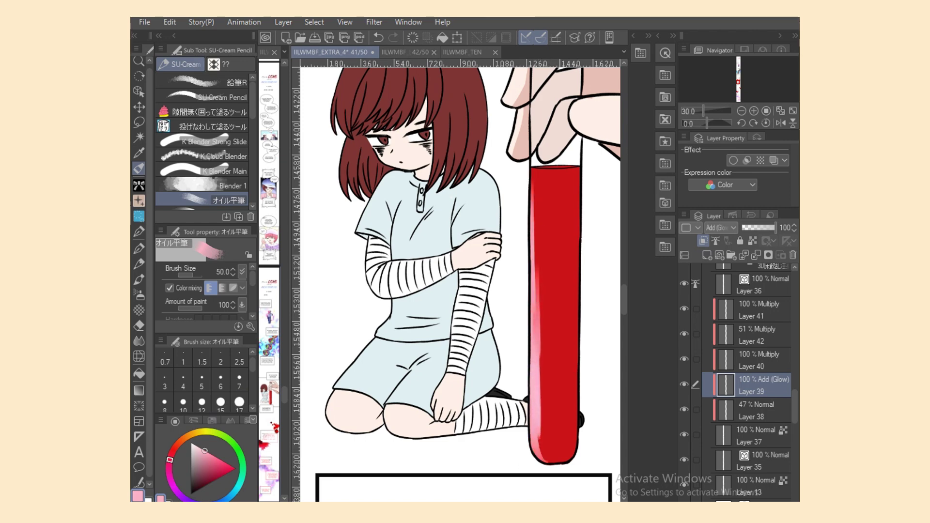
scroll(240, 382, down, 2)
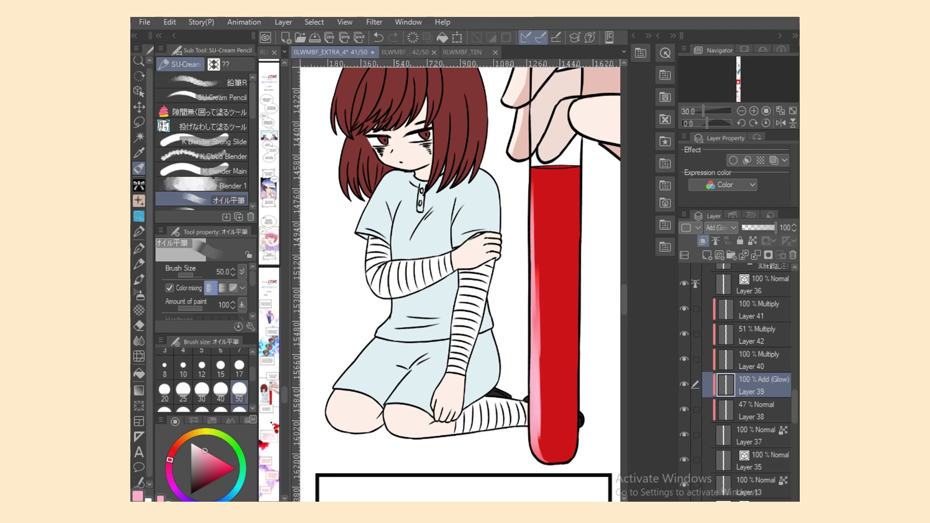
drag(542, 252, 542, 476)
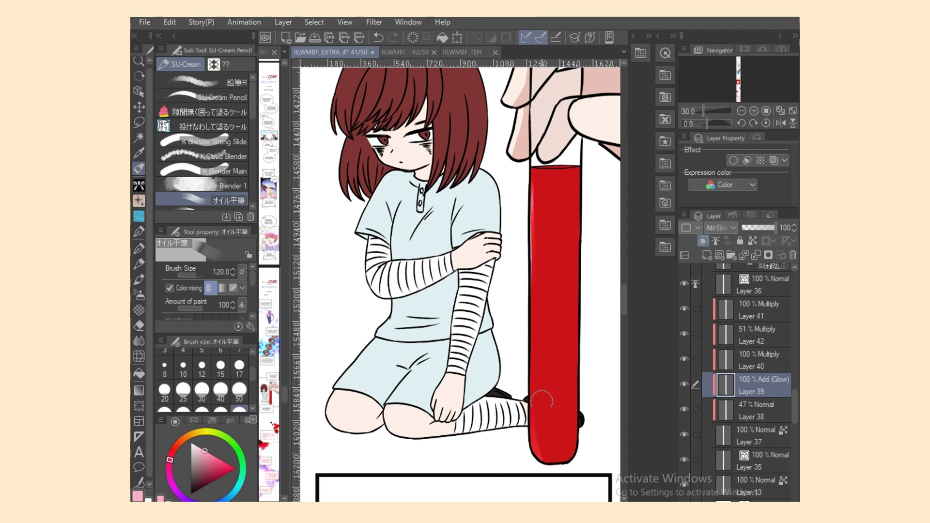
Repaint a thin pink highlight along the red liquid's inner edge at brush size 50, trim it and blend it with K Blender Main.
click(240, 390)
drag(532, 200, 533, 451)
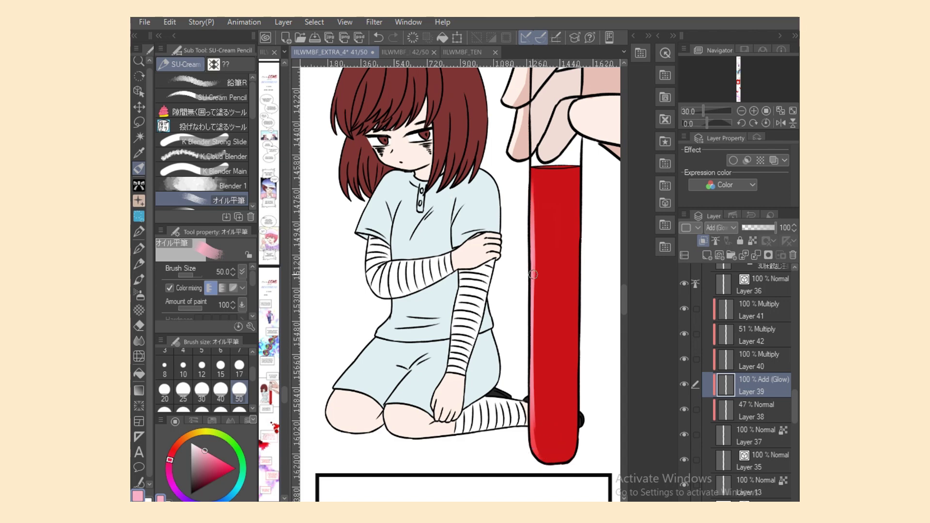
key(x)
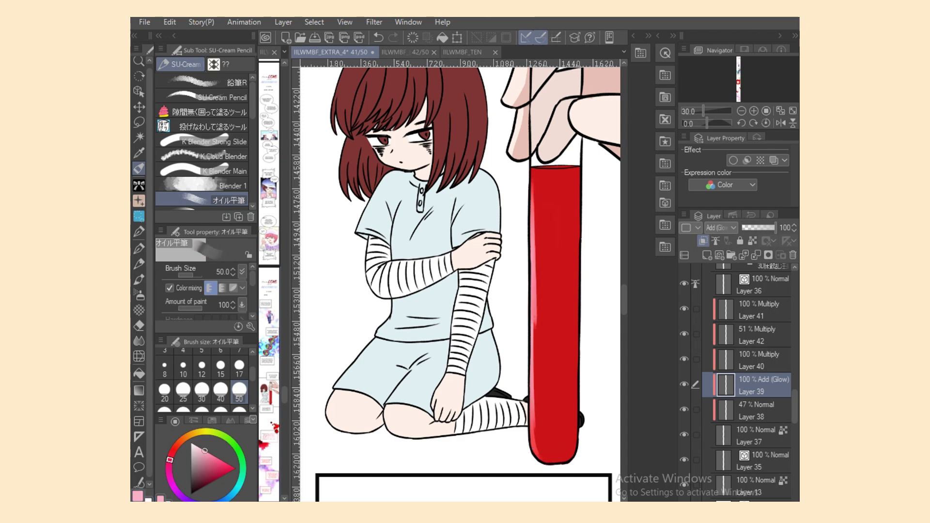
mouse_move(536, 218)
mouse_down()
mouse_move(536, 431)
mouse_move(537, 367)
mouse_move(536, 423)
mouse_up()
key(j)
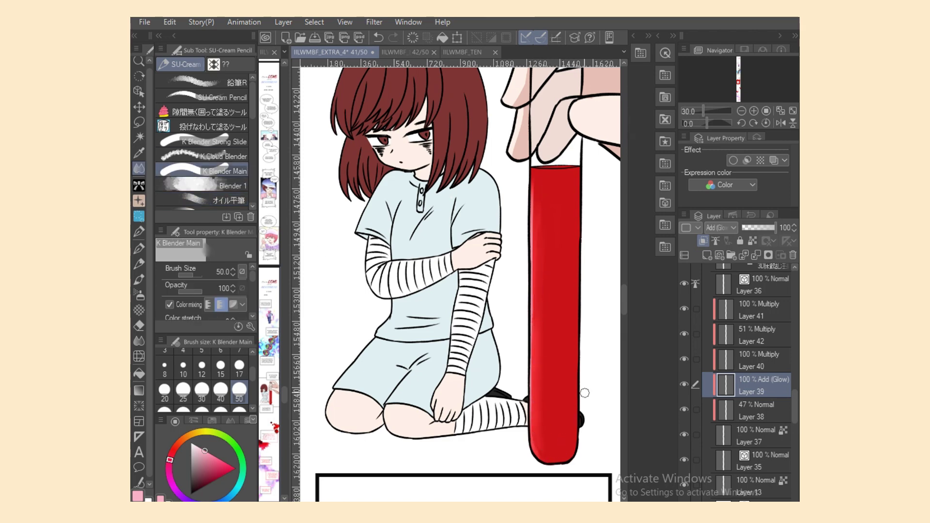
scroll(614, 275, up, 5)
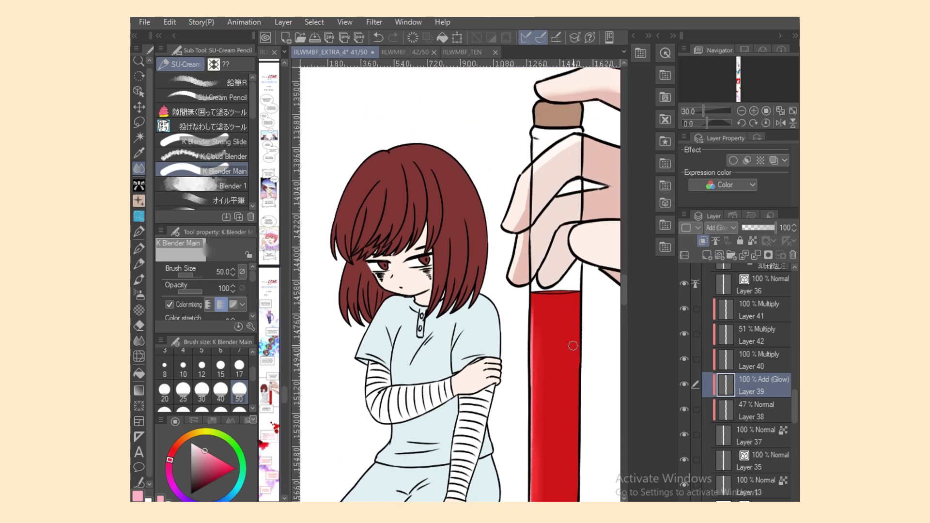
scroll(738, 383, down, 1)
click(756, 400)
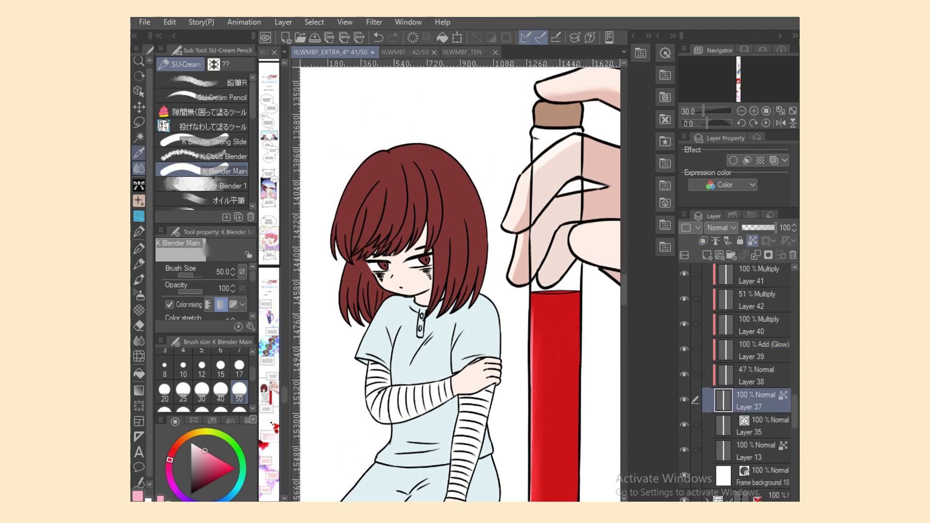
key(w)
click(557, 218)
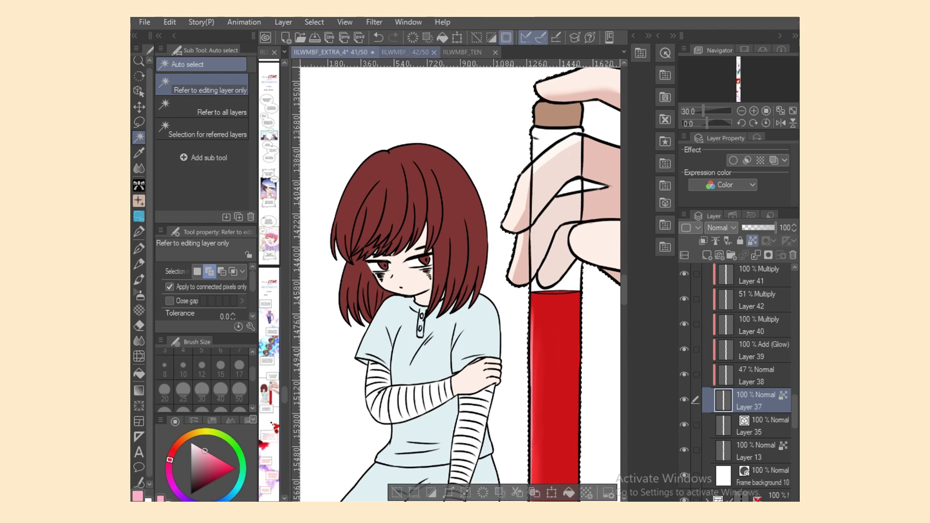
key(ctrl+c)
key(ctrl+v)
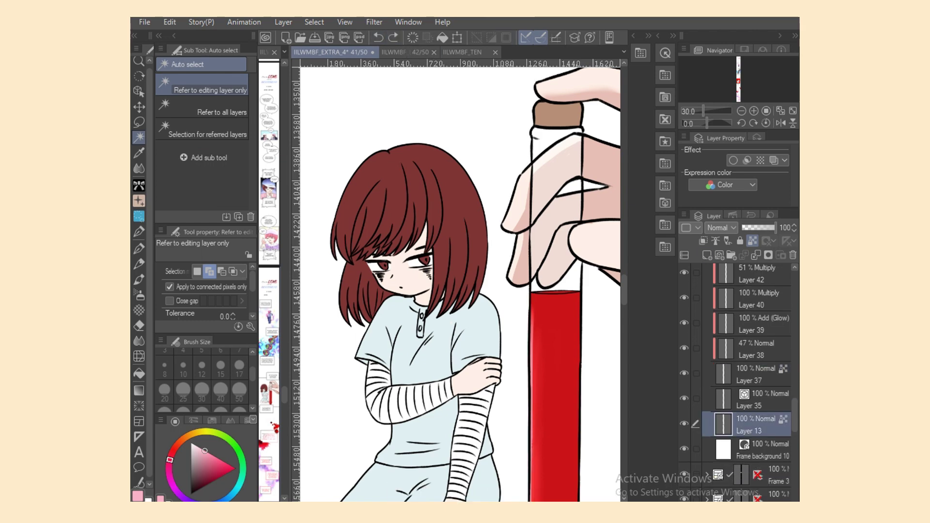
Add a clipped Multiply layer above the girl's base colour on Layer 13 and make Layer 13 active again.
click(720, 228)
click(717, 213)
click(755, 450)
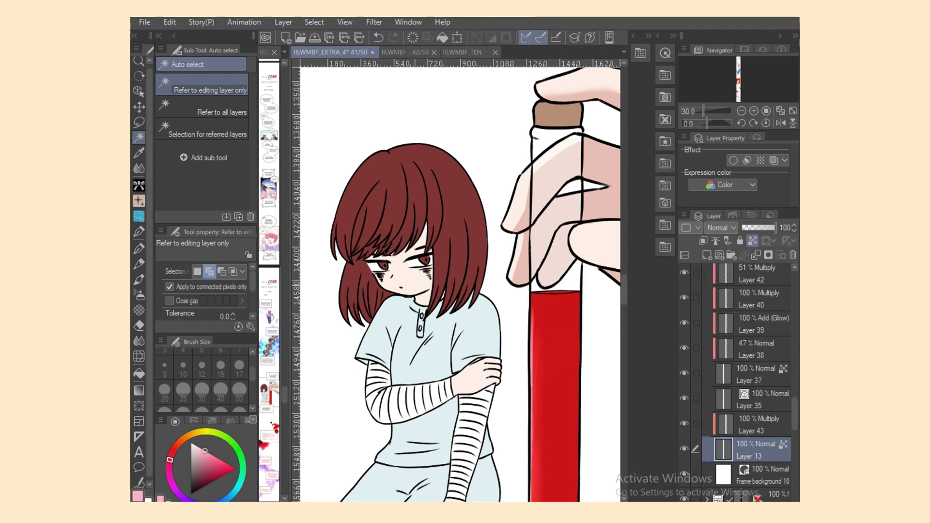
Select the girl's face, neck, hands and knees on Layer 13 with Auto select, referring to the editing layer only.
click(407, 290)
click(477, 376)
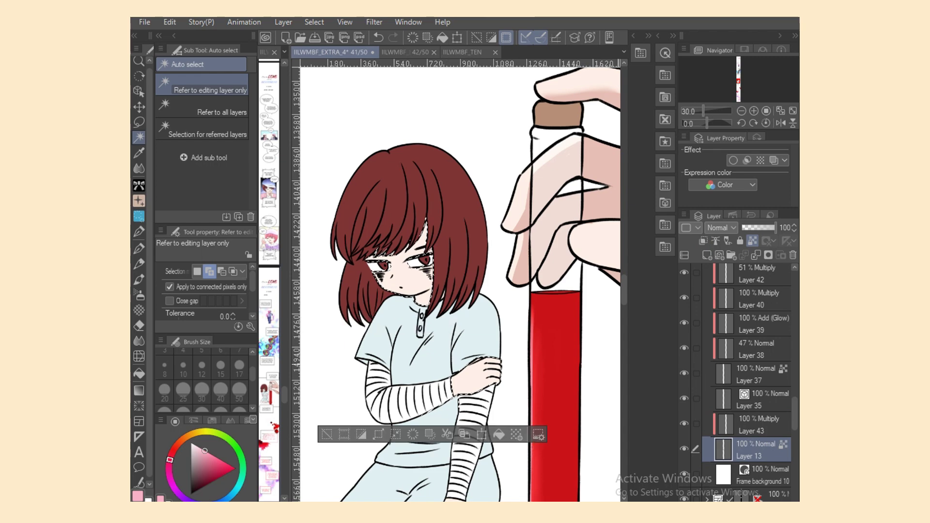
scroll(460, 286, down, 1)
scroll(460, 286, down, 3)
click(443, 369)
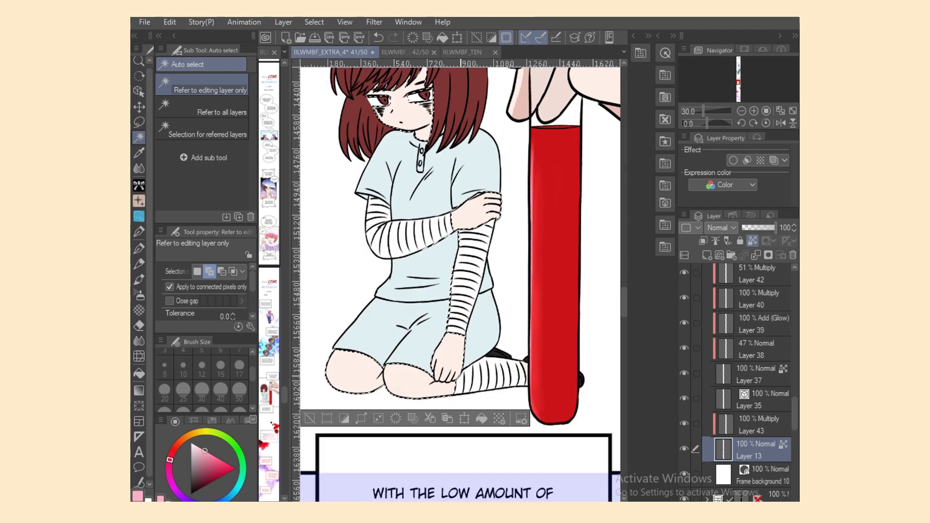
Add a second clipped Multiply layer directly above the Multiply Layer 43.
key(ctrl+shift+n)
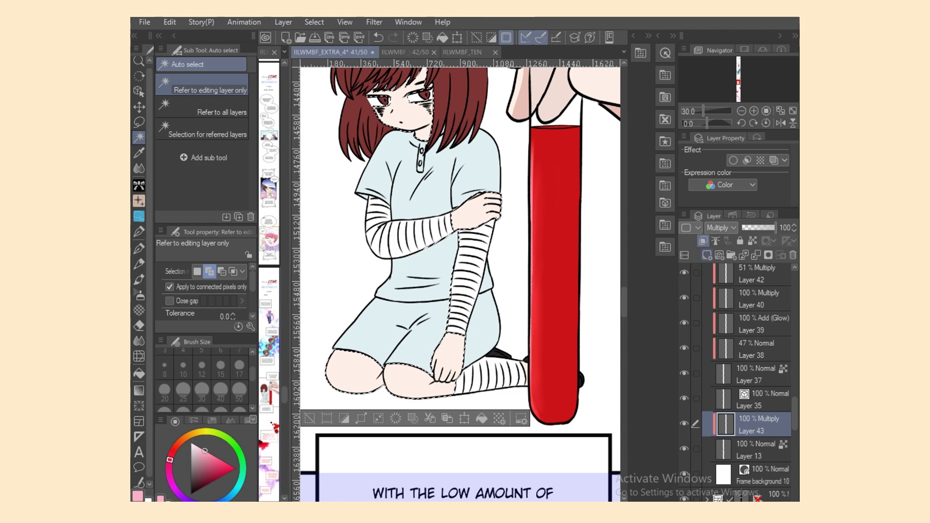
click(720, 228)
click(722, 255)
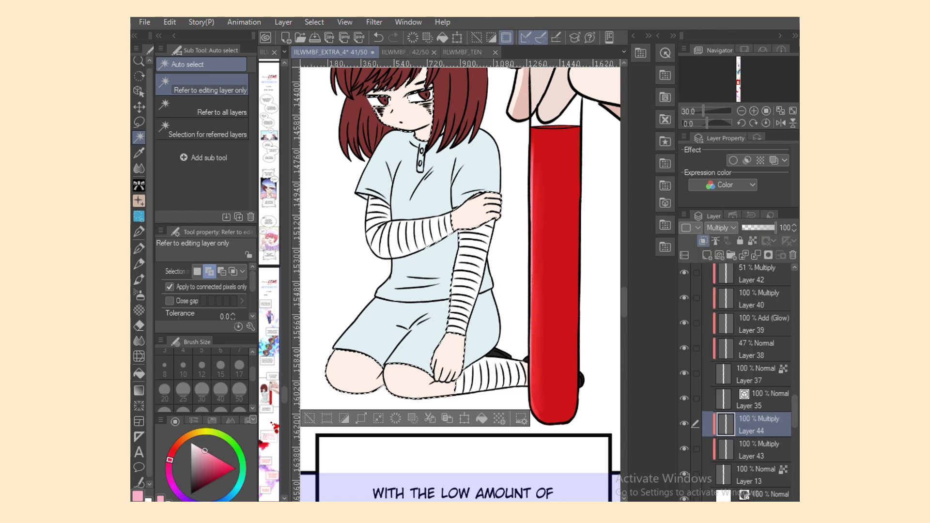
Airbrush a soft orange-red blush over both knees and the upper hand on Layer 44 with the Soft airbrush at size 300.
click(214, 456)
key(b)
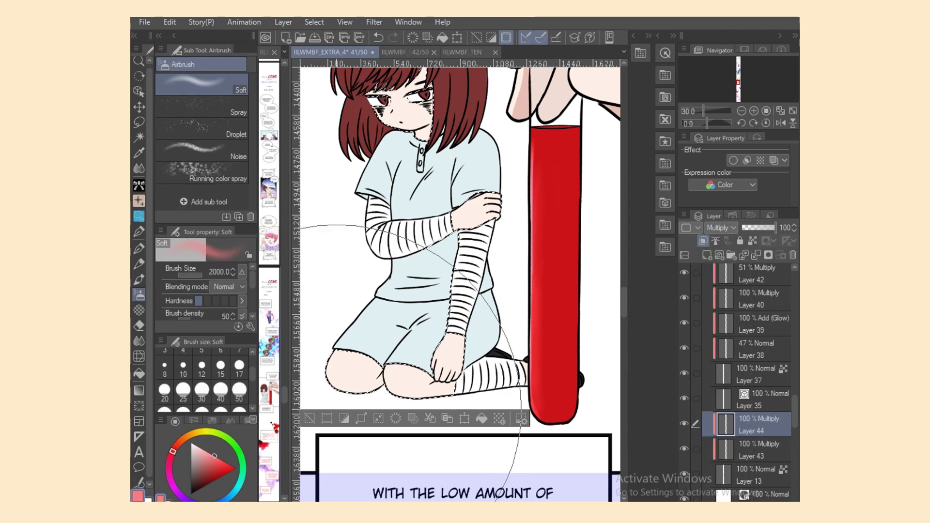
click(239, 392)
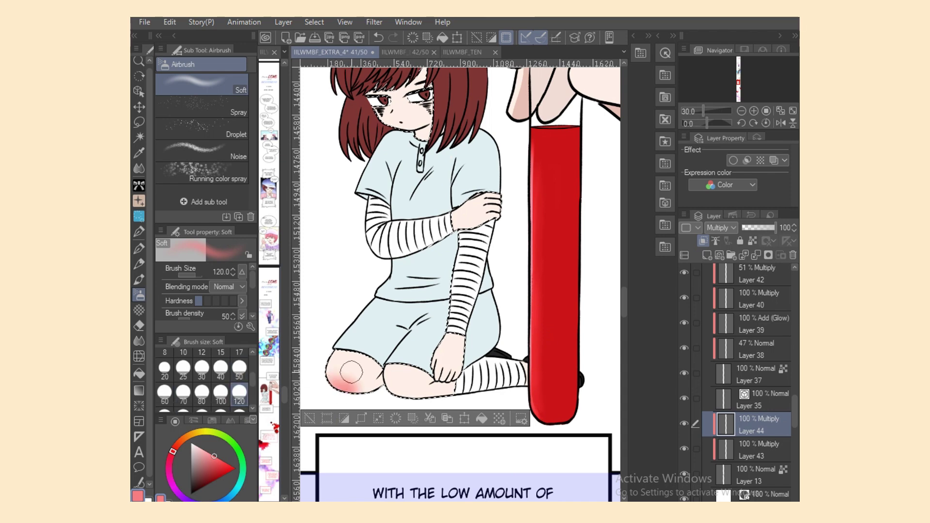
scroll(201, 382, down, 1)
click(239, 397)
click(184, 438)
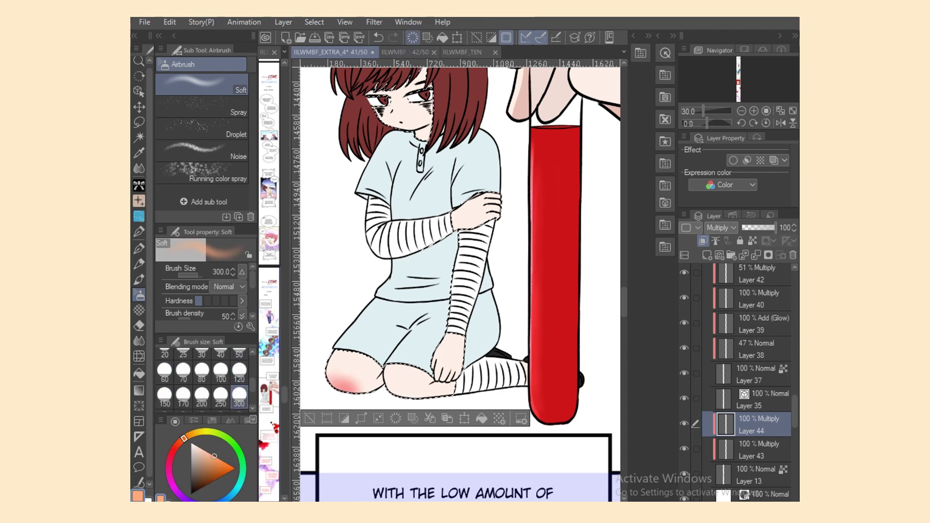
click(340, 380)
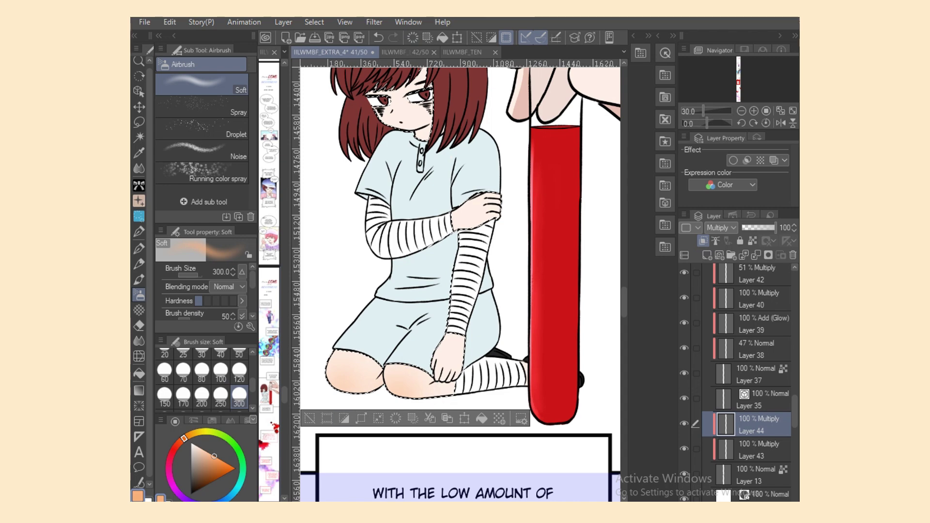
mouse_move(412, 395)
mouse_down()
mouse_move(334, 380)
mouse_move(392, 392)
mouse_up()
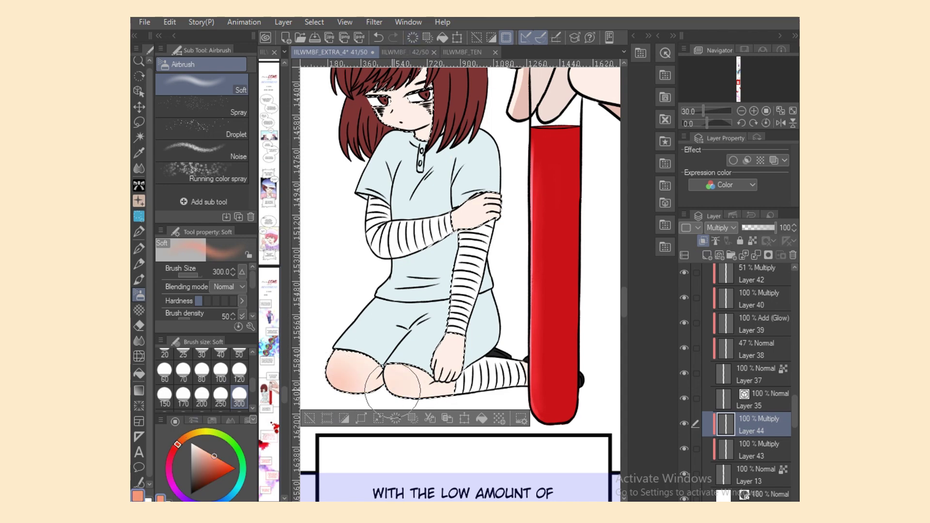
drag(504, 271, 480, 145)
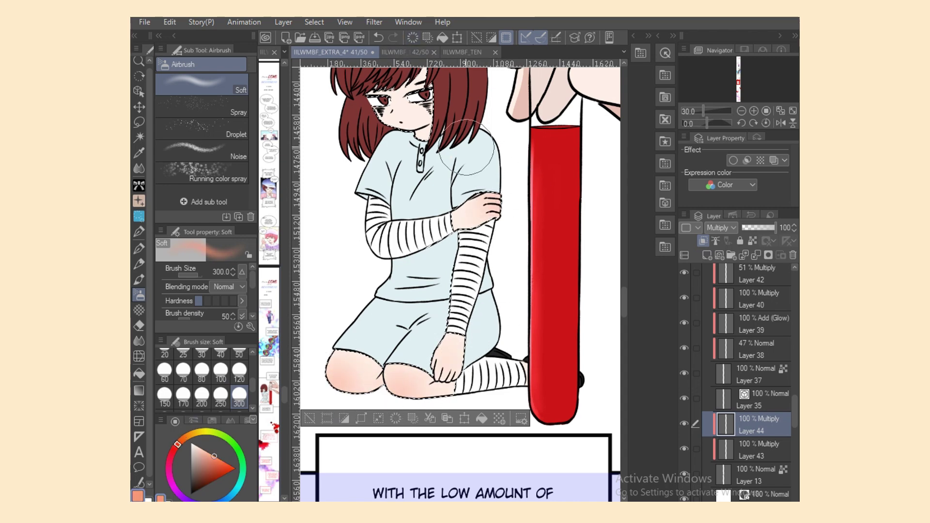
Add finer blush to the face and fingers at airbrush size 120, and mask Layer 44 to the skin selection.
click(240, 373)
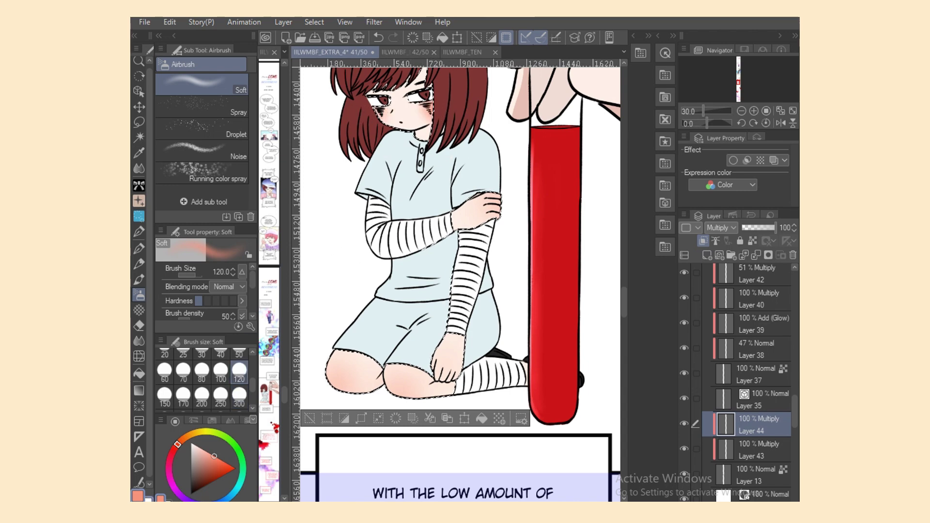
key(c)
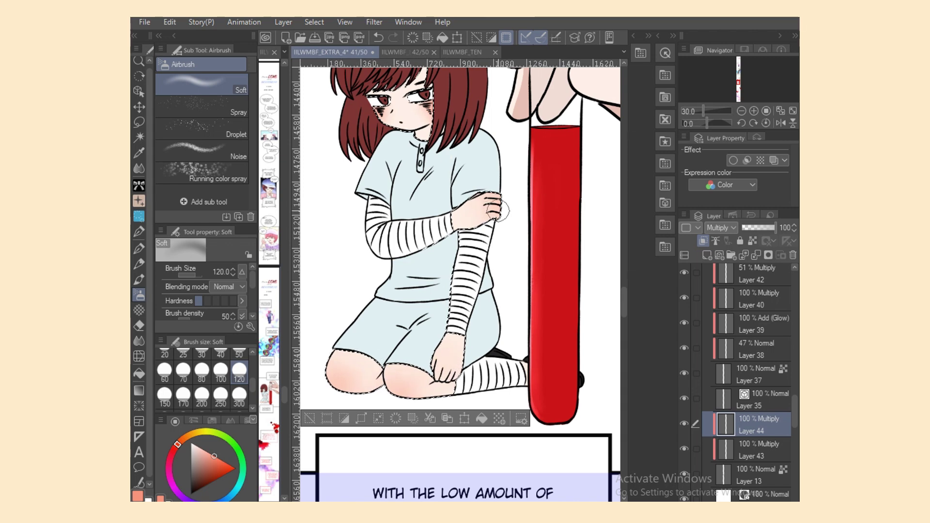
click(768, 256)
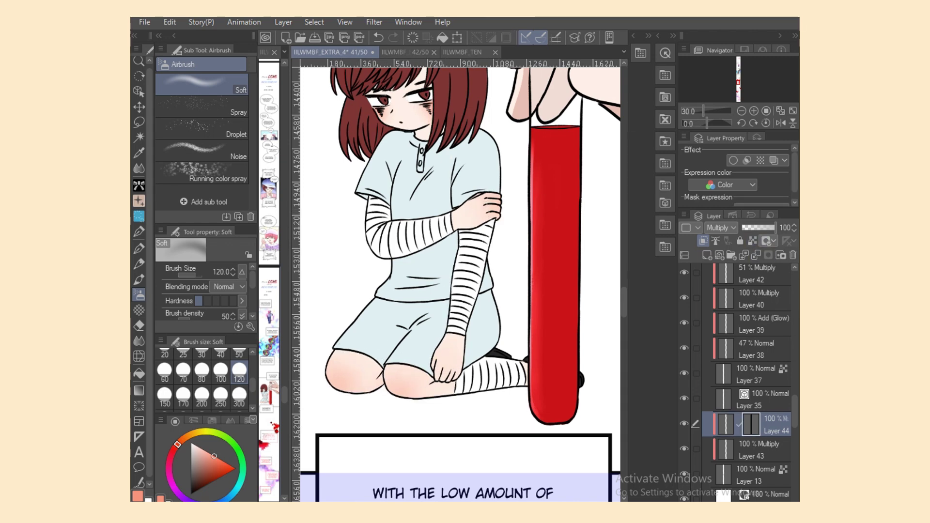
Reselect the girl's skin areas on Layer 13 with Auto select.
click(753, 474)
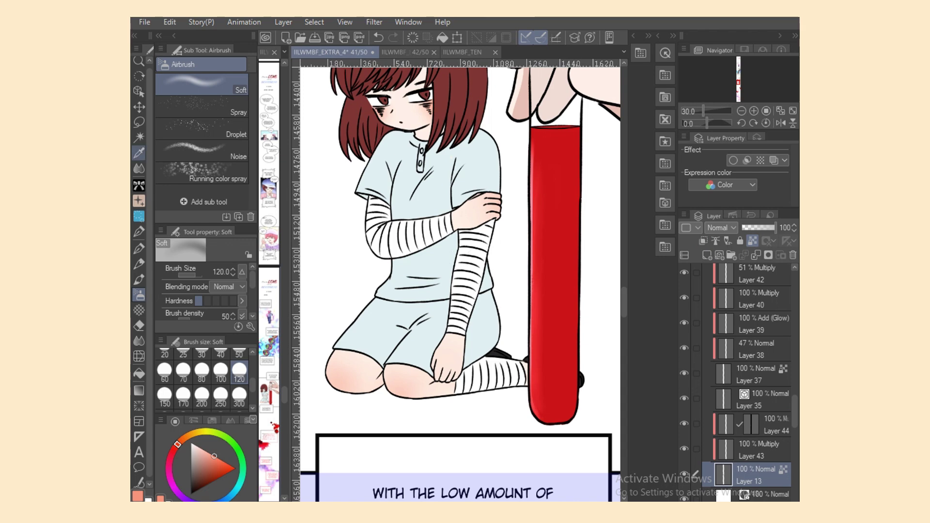
click(139, 137)
click(460, 299)
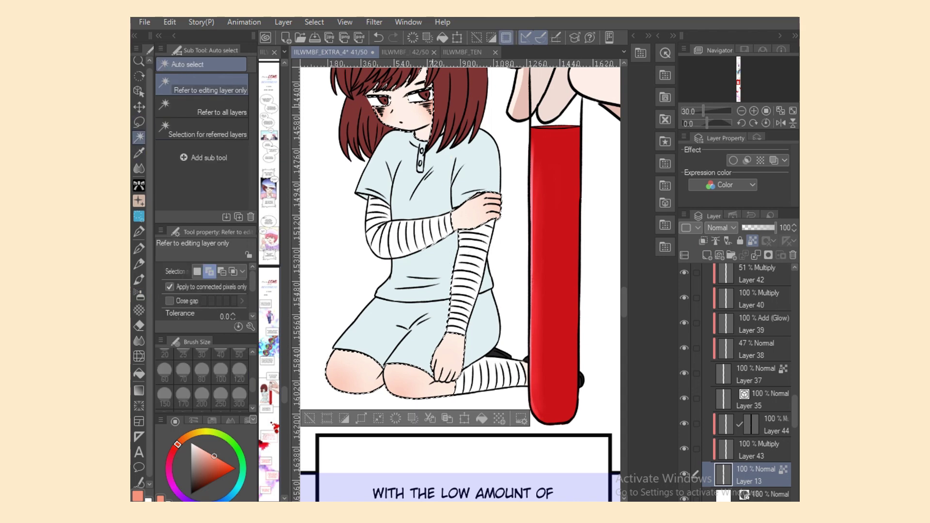
Lasso-fill shadows on both knees on the Multiply Layer 43, using a pale skin shadow colour from the MINICO-KAHO palette.
click(756, 449)
click(212, 420)
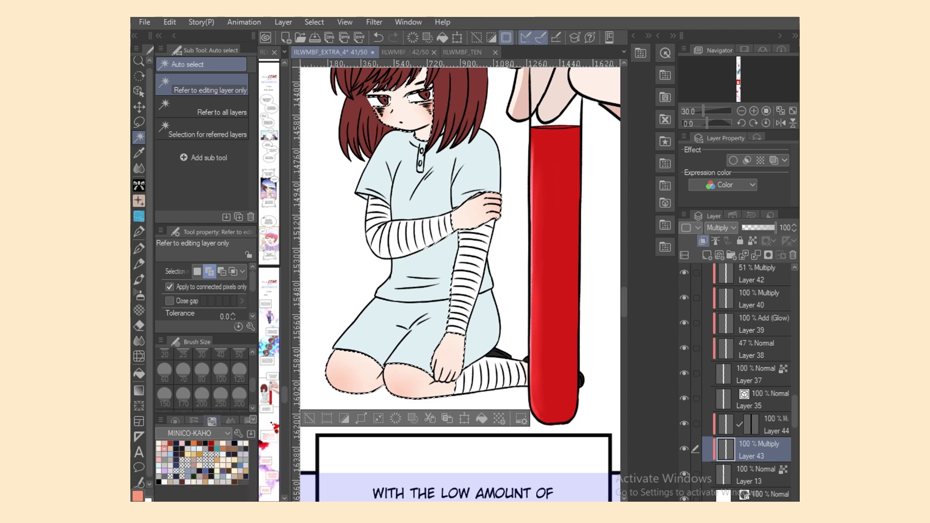
click(164, 447)
click(139, 168)
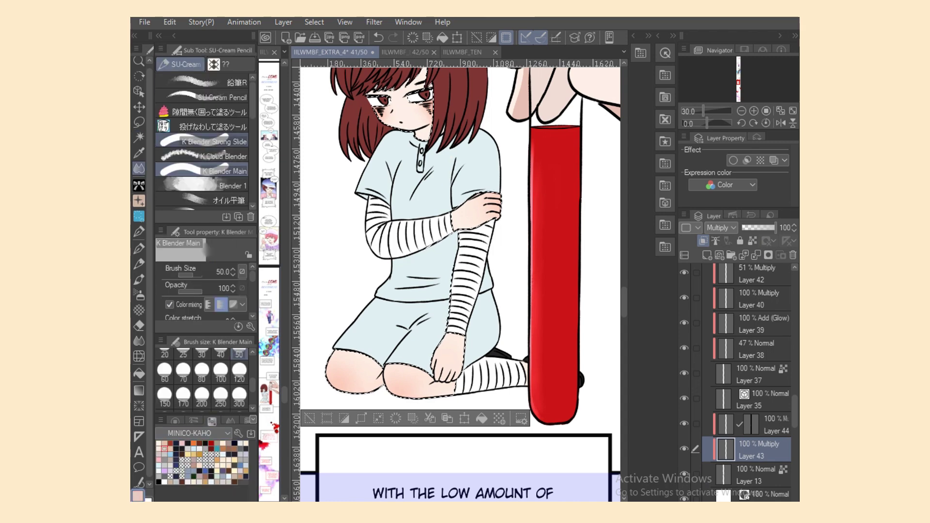
click(209, 126)
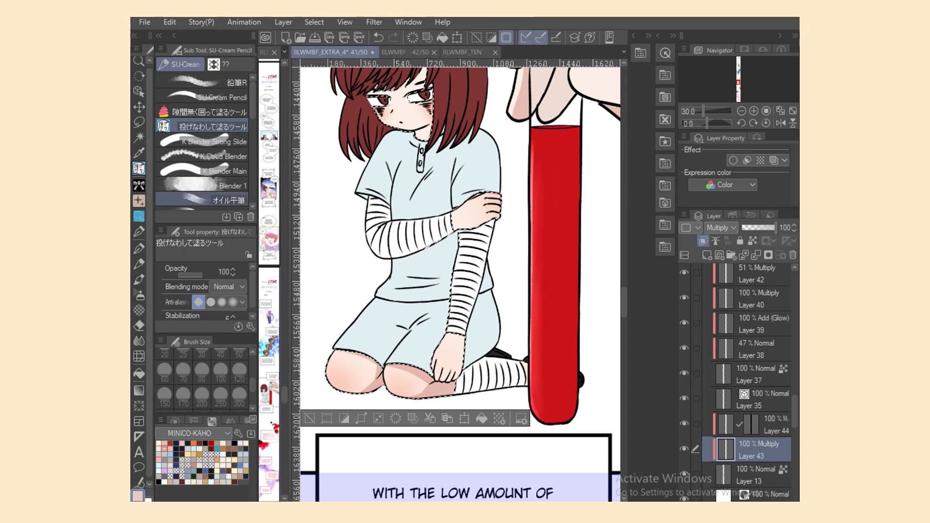
Blend the knee shadows on Layer 43 with K Blender Main at size 50, adding more lasso-filled shading between blends.
click(225, 171)
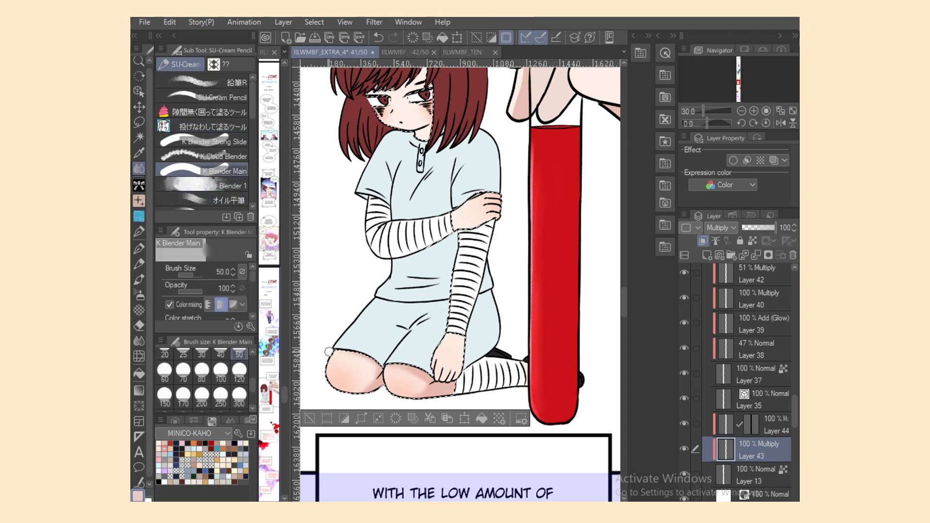
click(213, 126)
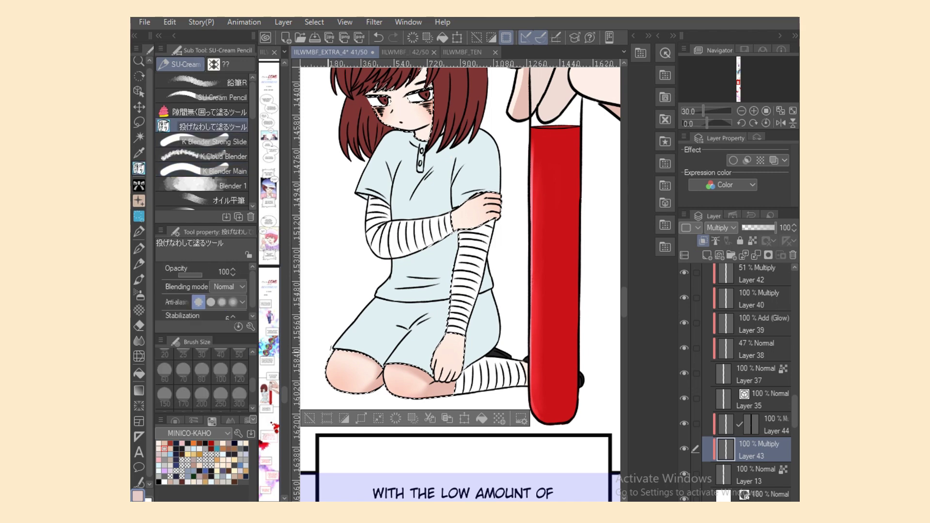
click(225, 171)
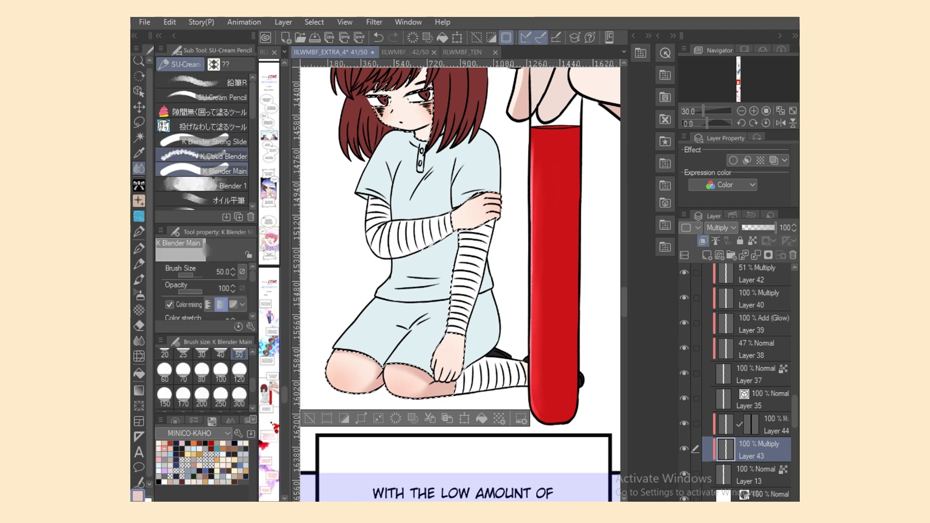
Add the neck skin beside the girl's hair to the selection on Layer 13 with Auto select.
click(213, 126)
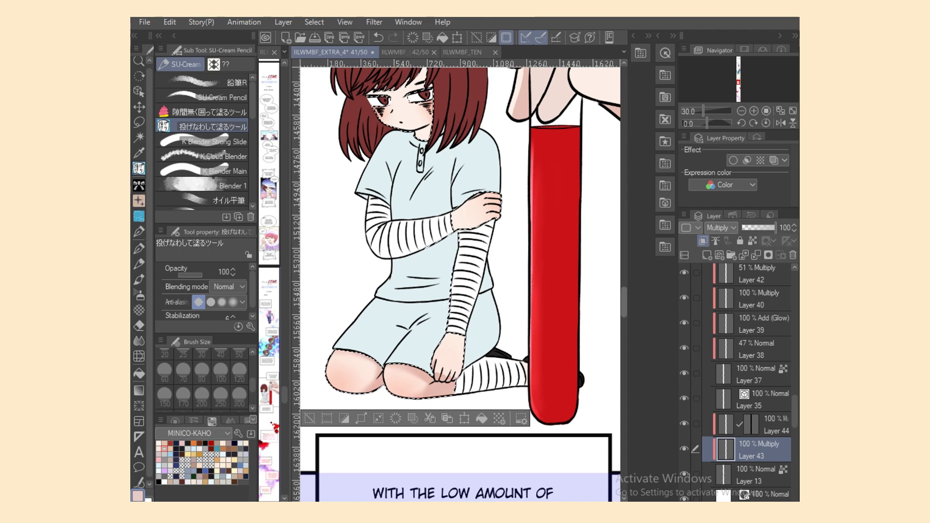
scroll(460, 283, up, 3)
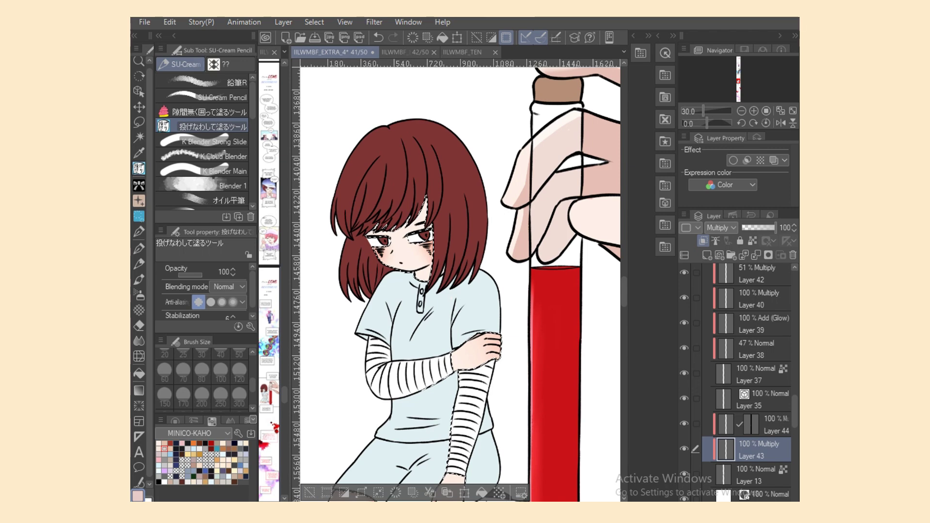
scroll(467, 318, up, 2)
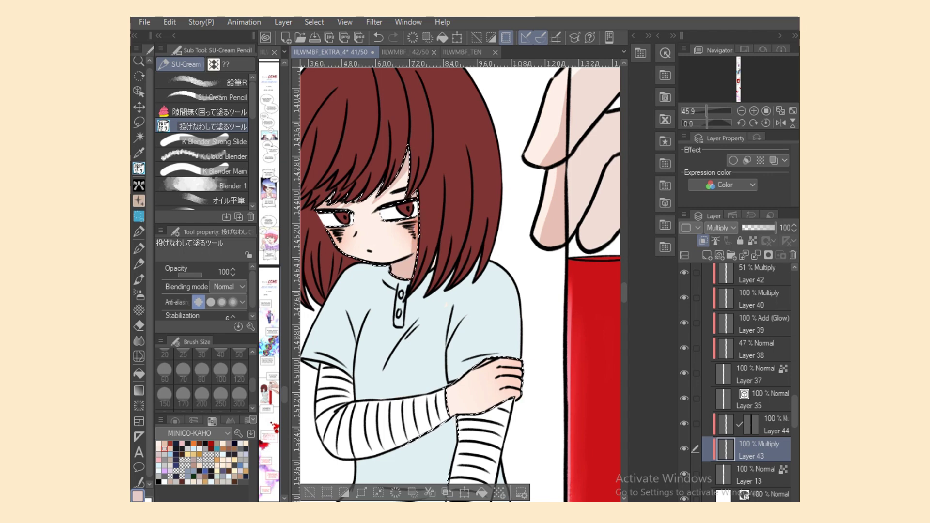
click(751, 475)
key(w)
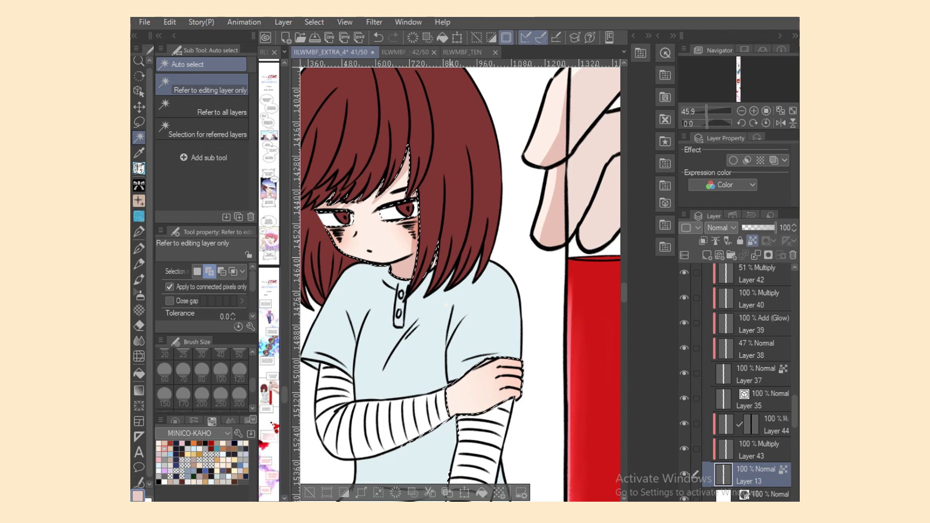
Lasso-fill small shadows on the girl's face on the Multiply Layer 43, touch up with the Hard eraser, and clear the selection.
click(756, 449)
key(g)
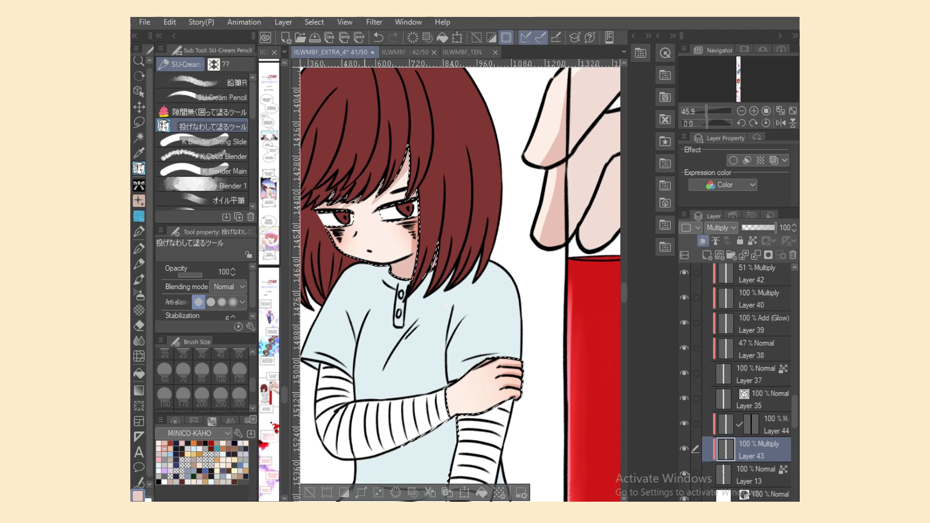
key(e)
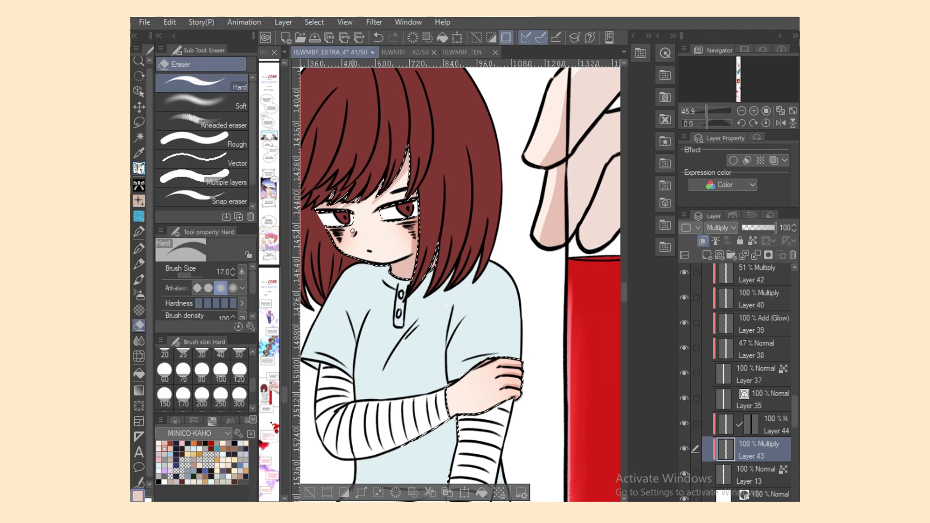
key(p)
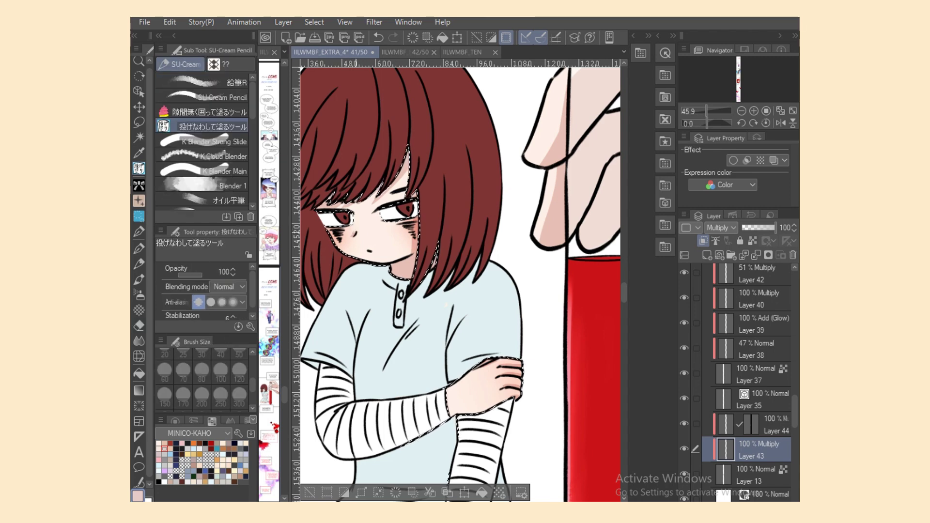
key(m)
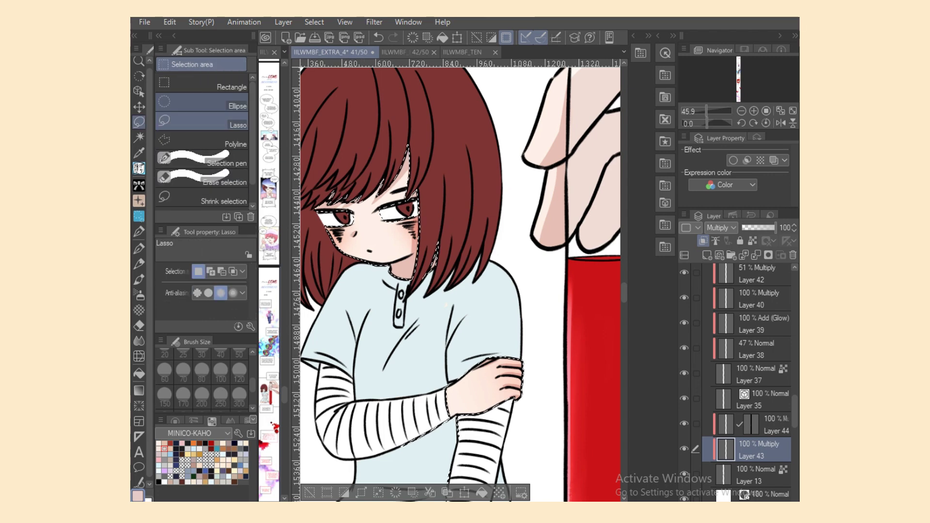
key(ctrl+d)
Correct the bandage fill that spills outside the bent elbow on Layer 13 with the lasso fill tool.
scroll(460, 281, down, 3)
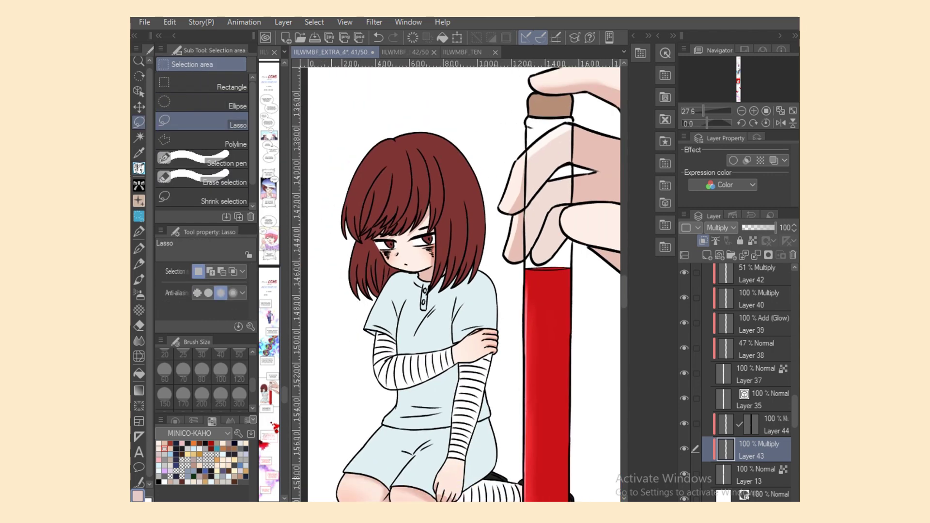
scroll(464, 285, down, 2)
click(756, 474)
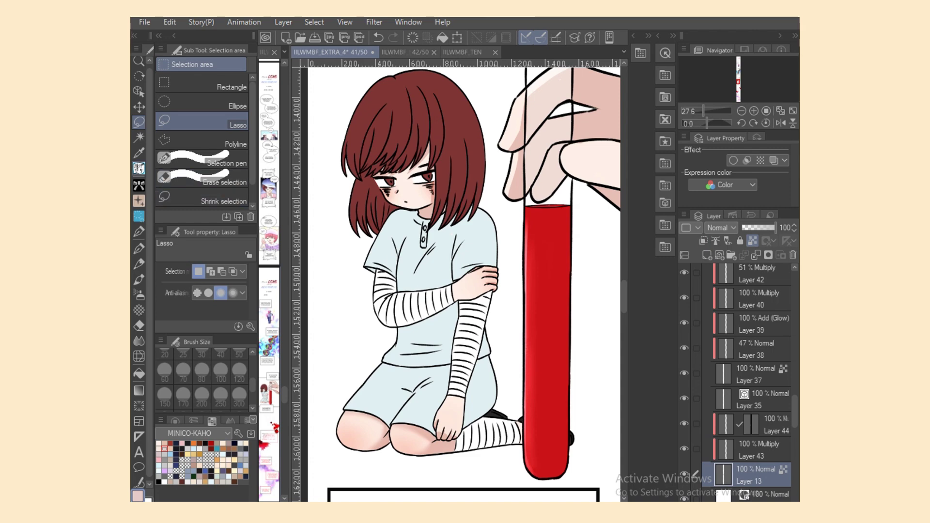
key(w)
click(388, 302)
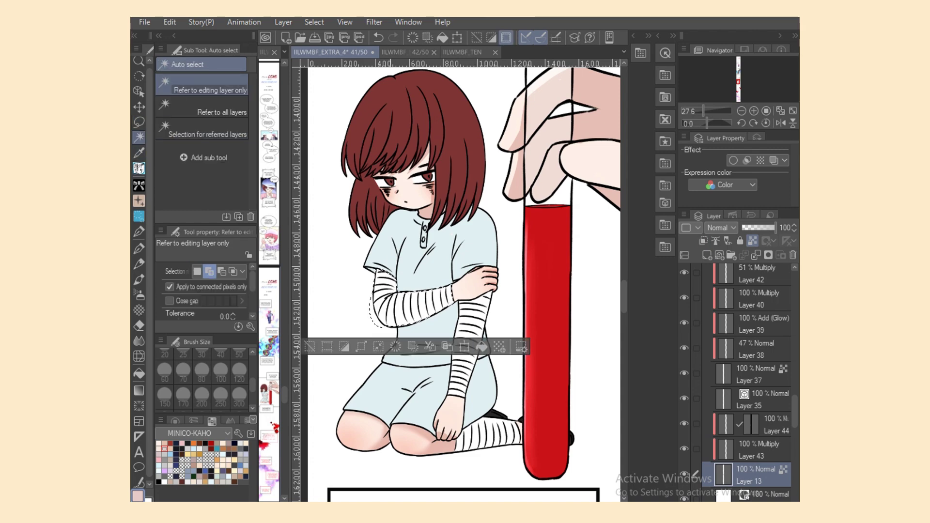
key(ctrl+z)
key(g)
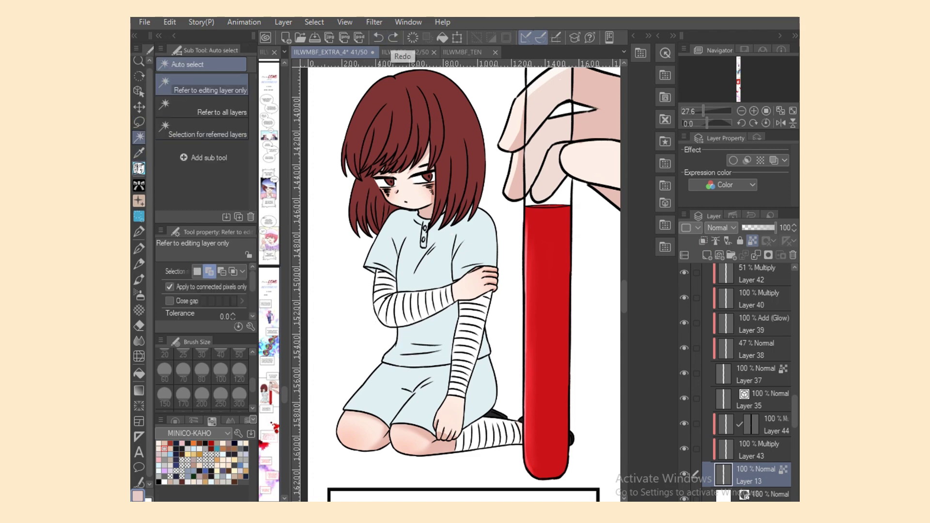
mouse_move(373, 291)
mouse_down()
mouse_move(350, 345)
mouse_move(374, 291)
mouse_move(369, 339)
mouse_move(383, 307)
mouse_up()
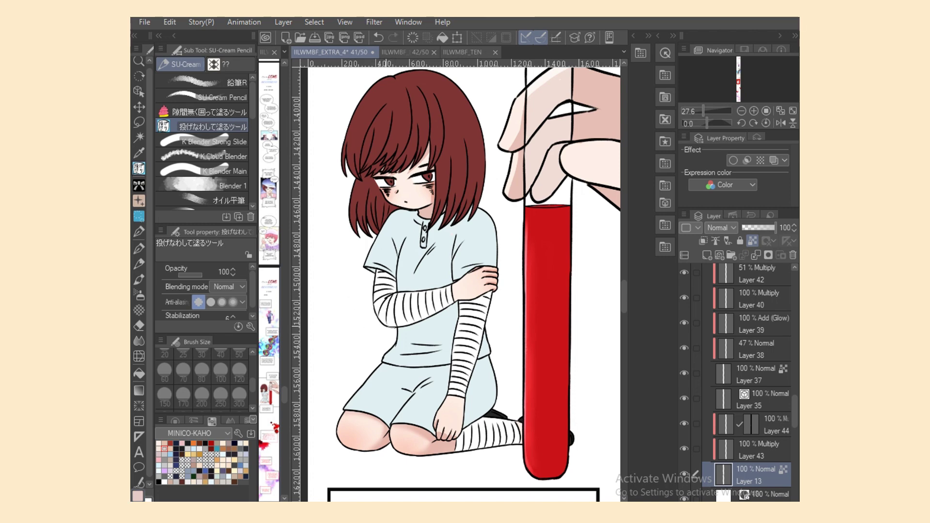
Select the bandages on both arms and the lower leg on Layer 13 with Auto select, and make Layer 43 active.
key(w)
click(411, 303)
click(472, 339)
click(487, 436)
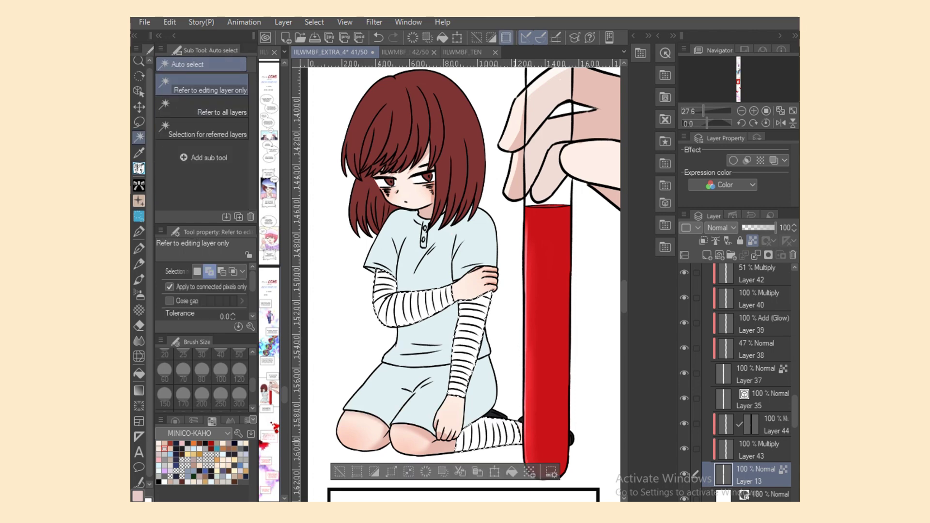
click(755, 449)
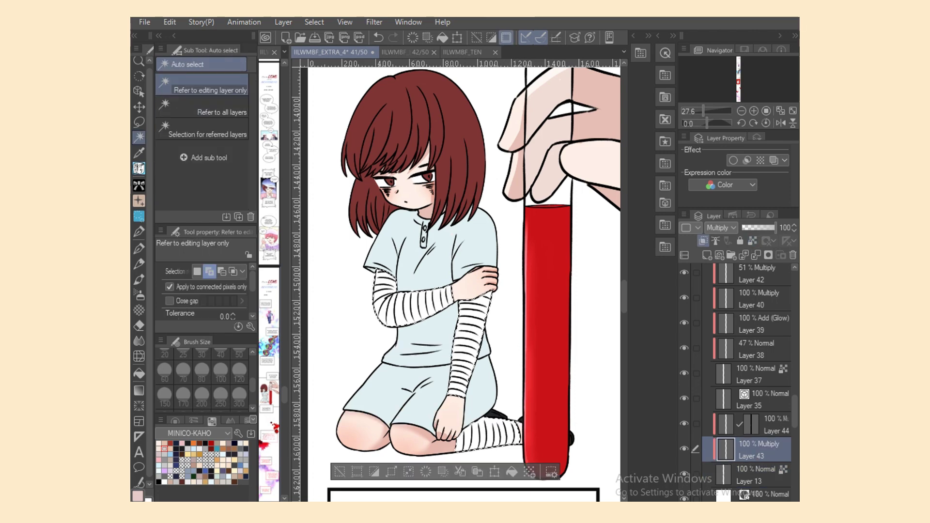
Shade the bent arm's bandages in pale lavender on Layer 43 with the オイル平筆 brush, reducing its size to 17.
key(b)
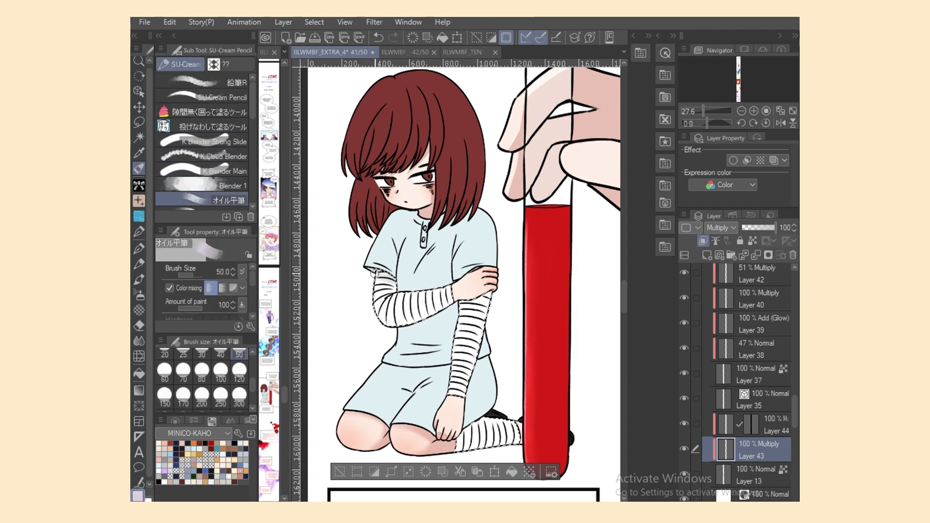
mouse_move(394, 289)
mouse_down()
mouse_move(362, 307)
mouse_move(395, 302)
mouse_up()
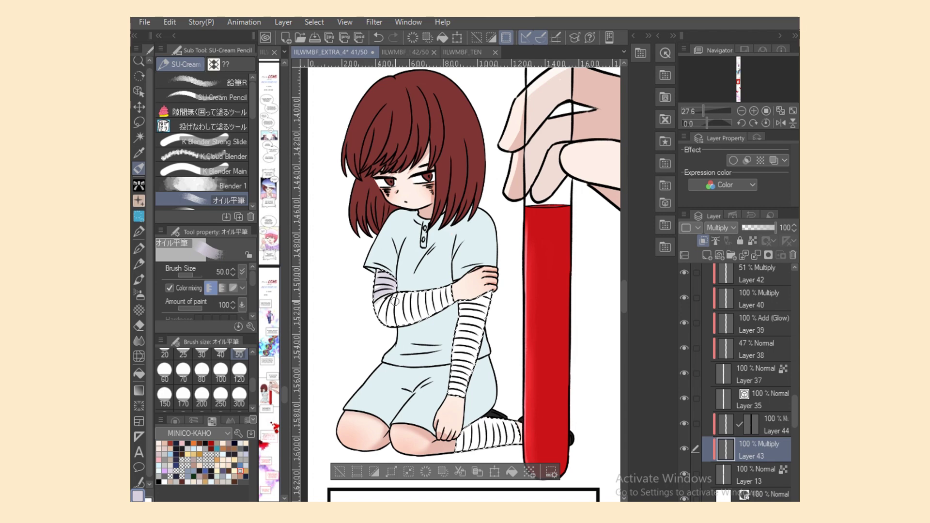
scroll(239, 382, up, 3)
click(239, 388)
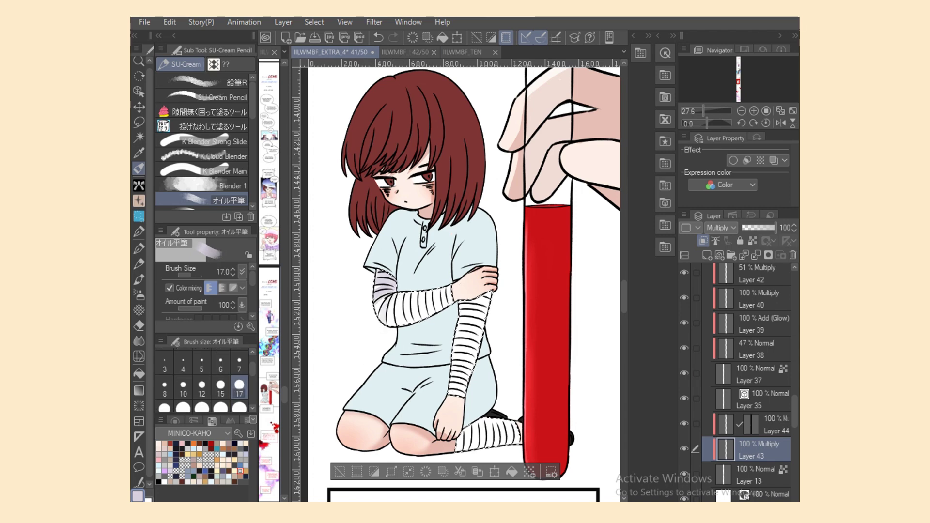
click(378, 37)
drag(373, 326, 374, 324)
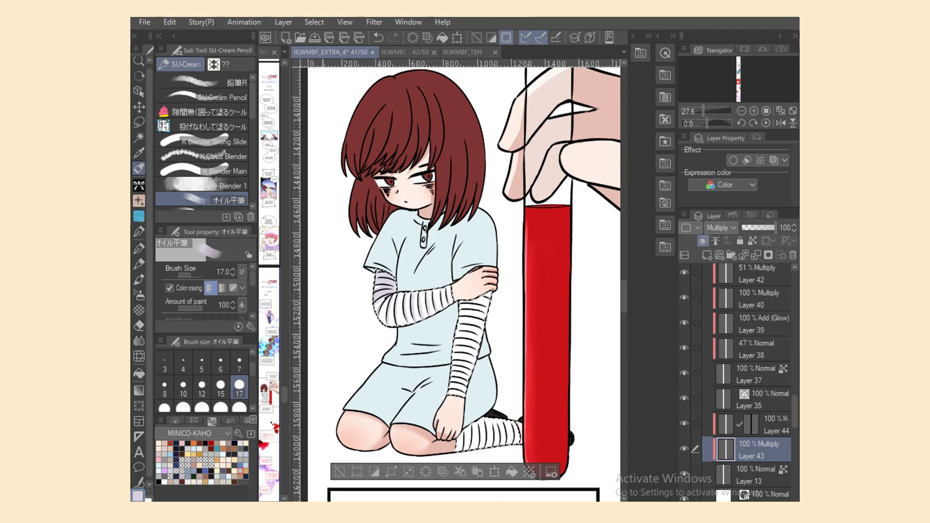
Shade the straight arm's bandages on Layer 43, using brush size 50 beneath the gripping hand and 17 along the forearm.
key(bracketright)
key(bracketright)
key(bracketright)
key(bracketright)
key(bracketright)
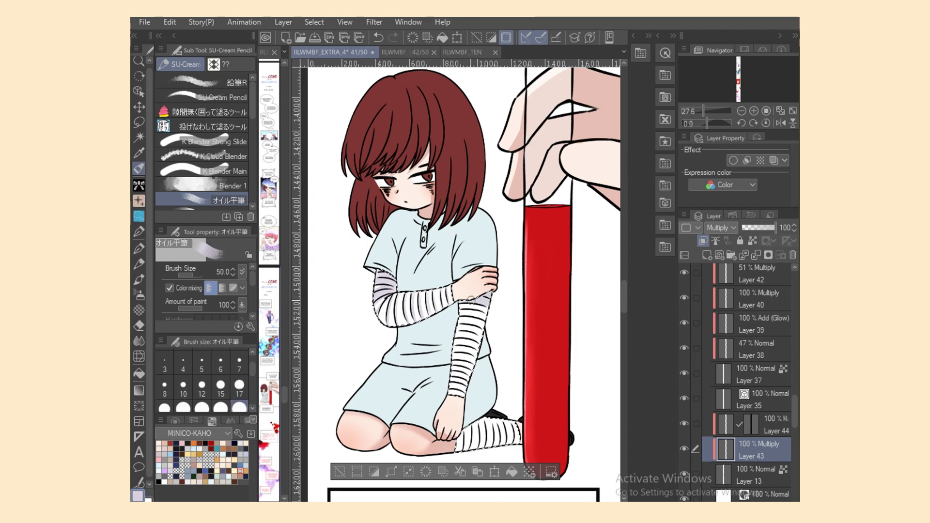
click(239, 388)
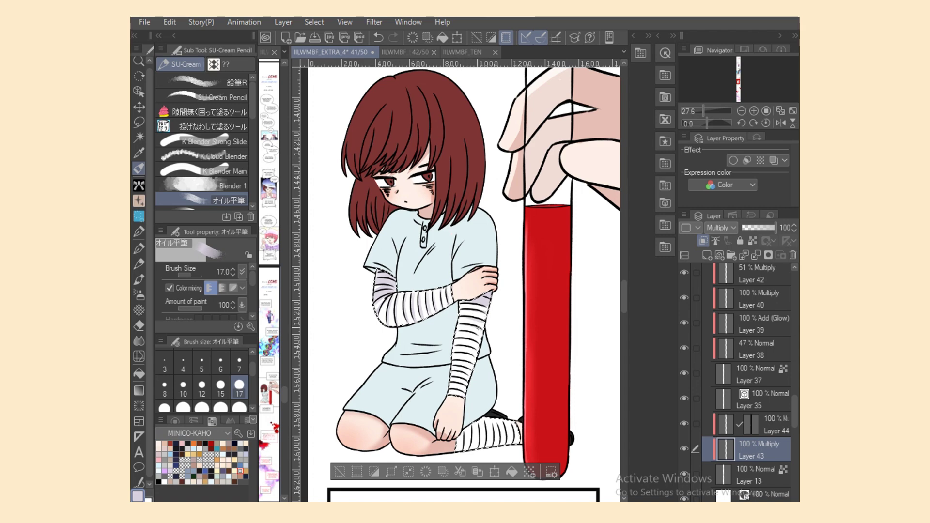
drag(458, 348, 459, 357)
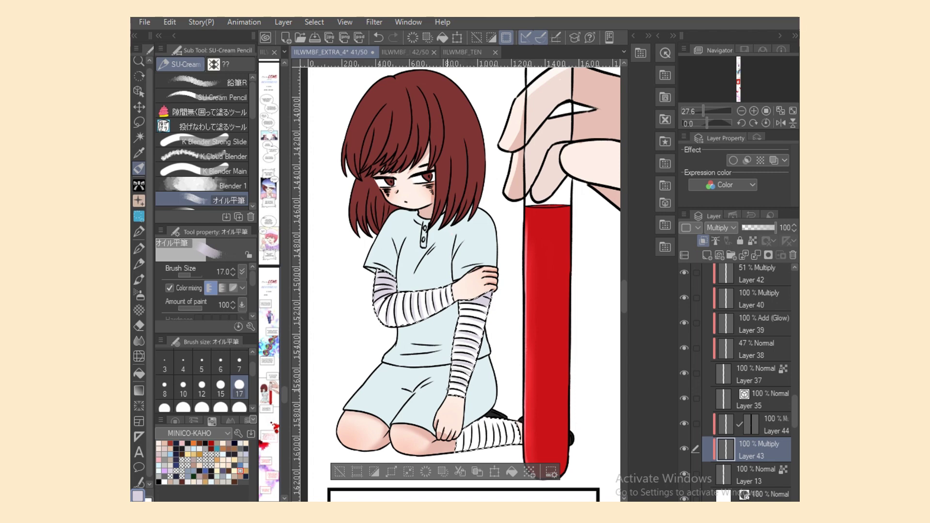
Paint lavender shading on the lower leg's bandages with the オイル平筆 brush at size 17, and clear the selection.
click(239, 406)
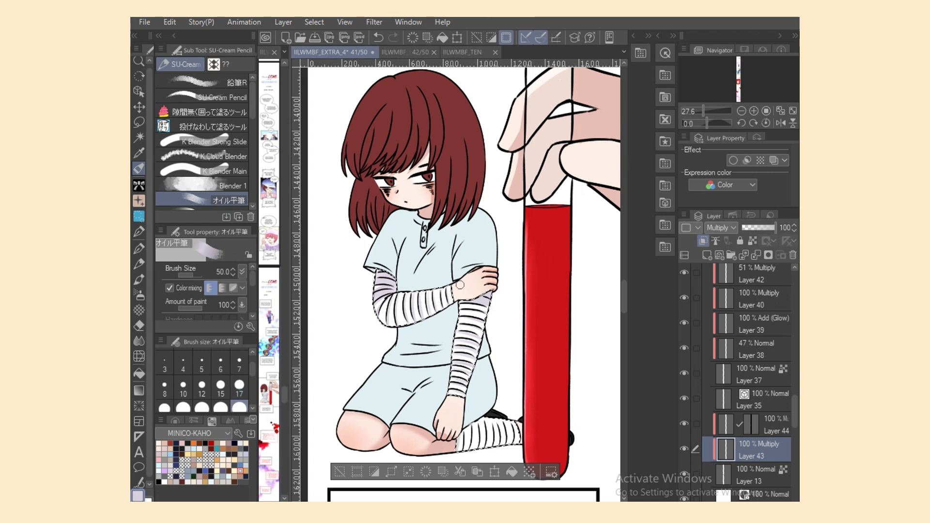
click(239, 388)
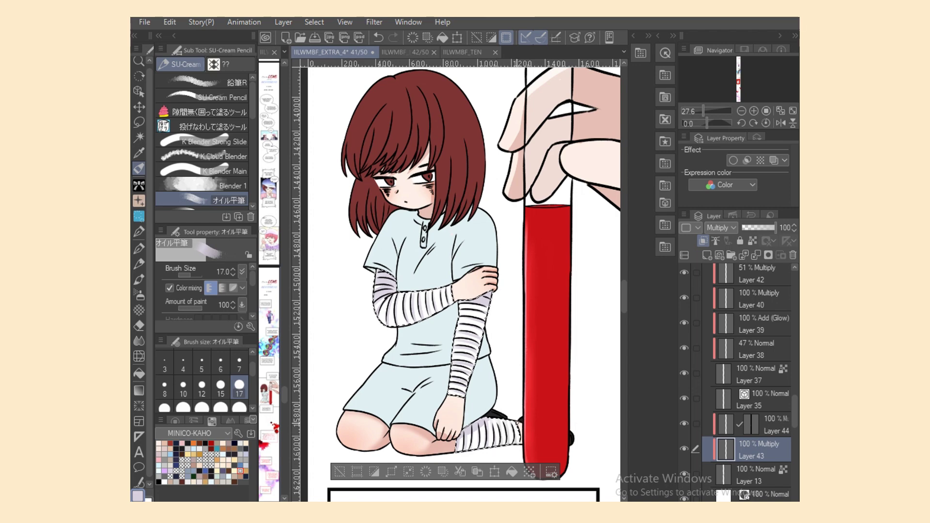
scroll(511, 454, down, 3)
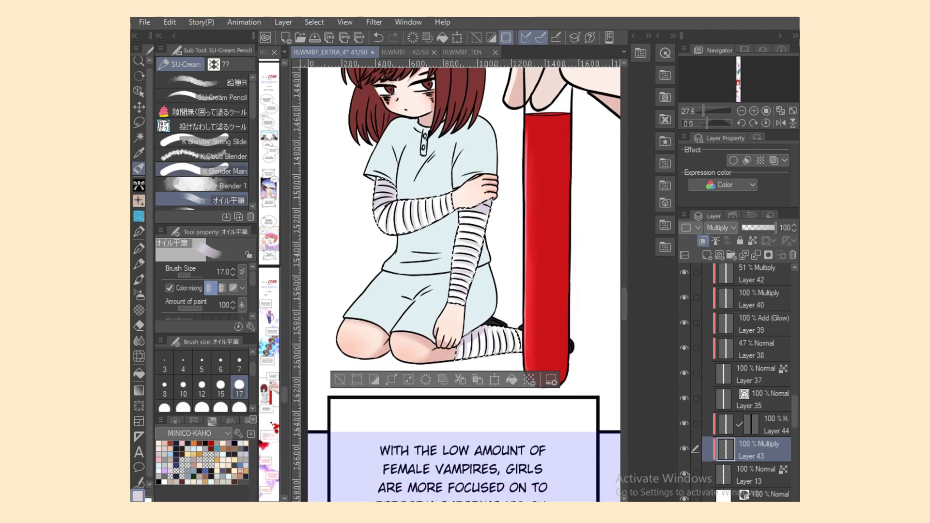
key(m)
key(ctrl+d)
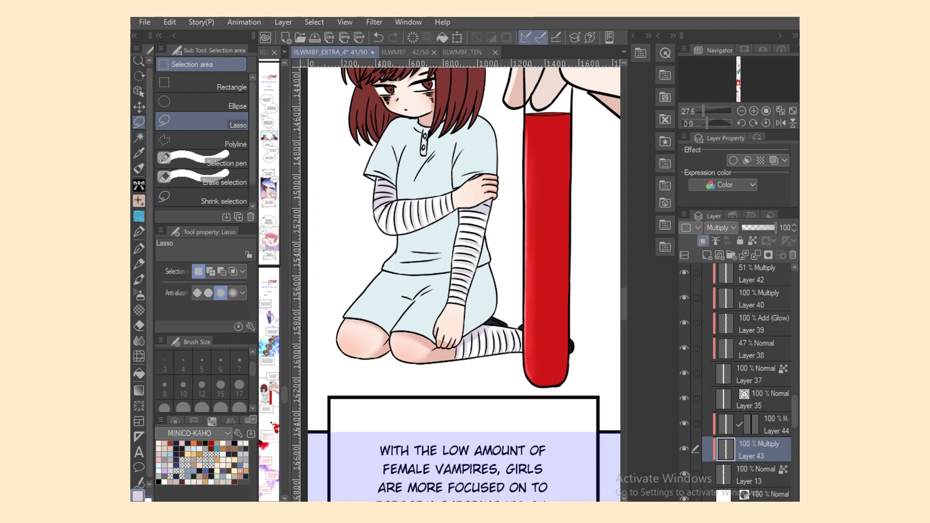
Select the lower leg's bandage area next to the test tube on Layer 13, and return to Layer 43.
click(751, 474)
key(w)
click(530, 341)
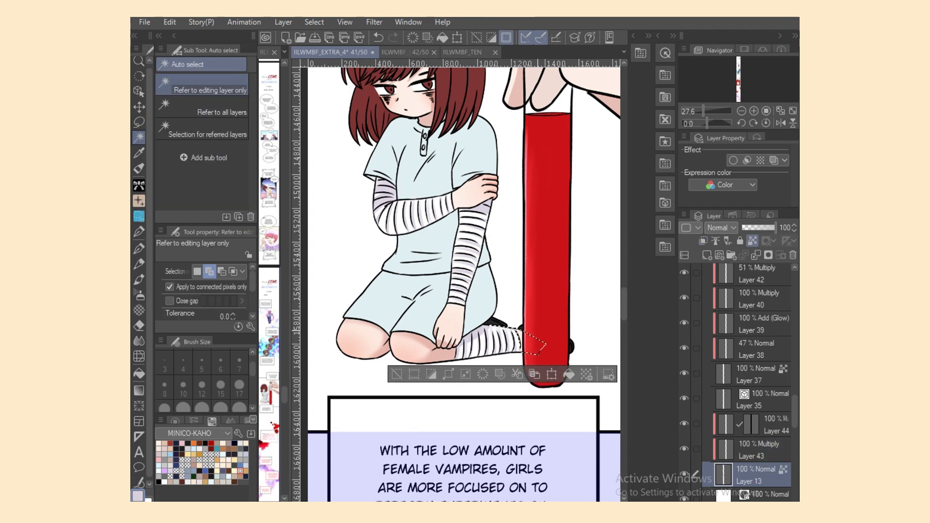
click(758, 449)
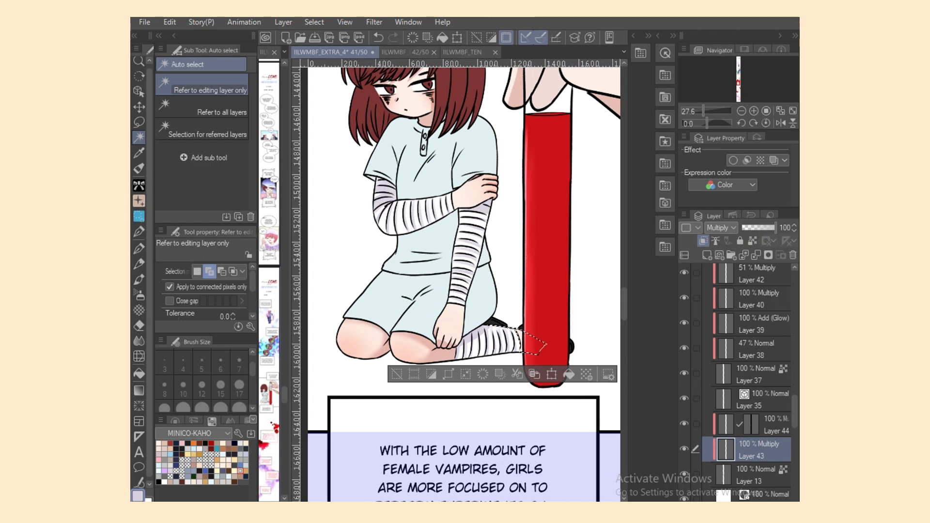
Touch up the leg bandage shading on Layer 43 with lasso fill and K Blender Main at size 50, and clear the selection.
key(g)
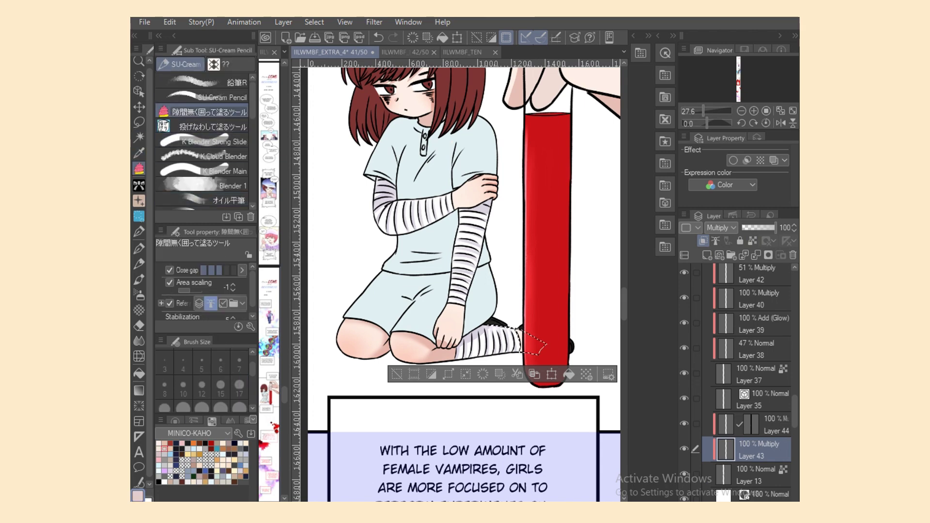
click(208, 127)
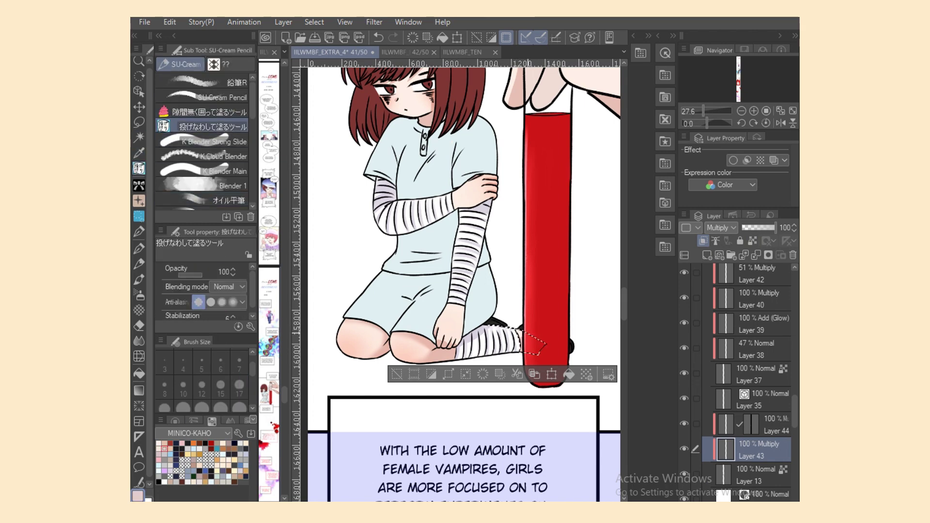
scroll(464, 271, up, 2)
key(j)
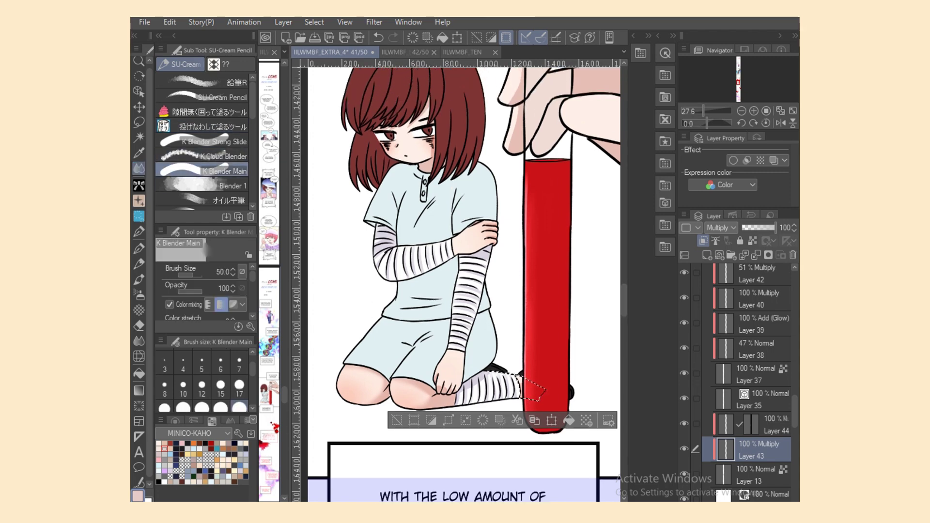
scroll(543, 387, up, 3)
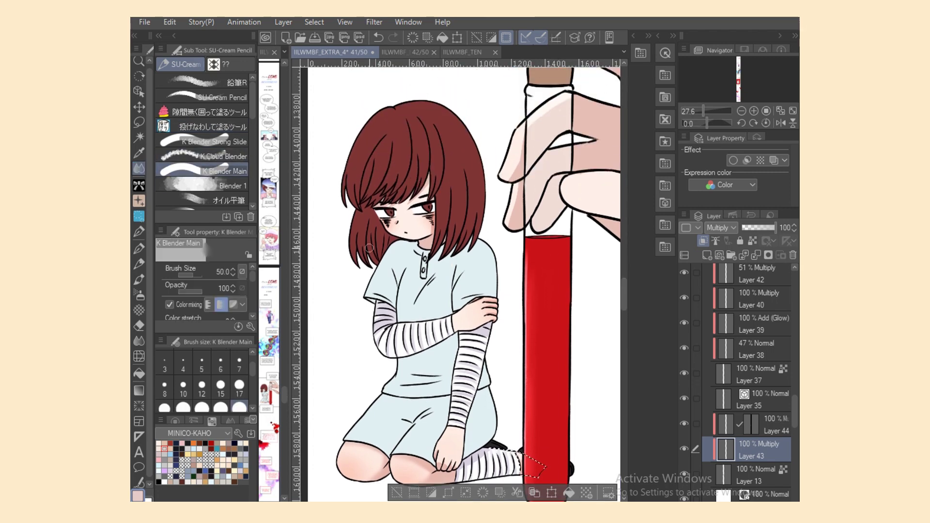
key(m)
key(ctrl+d)
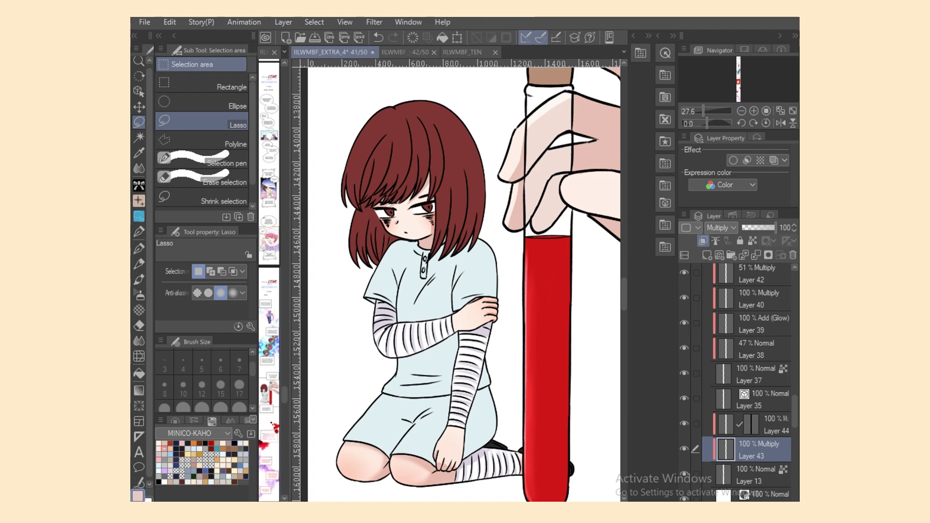
click(755, 475)
key(w)
click(431, 291)
click(421, 417)
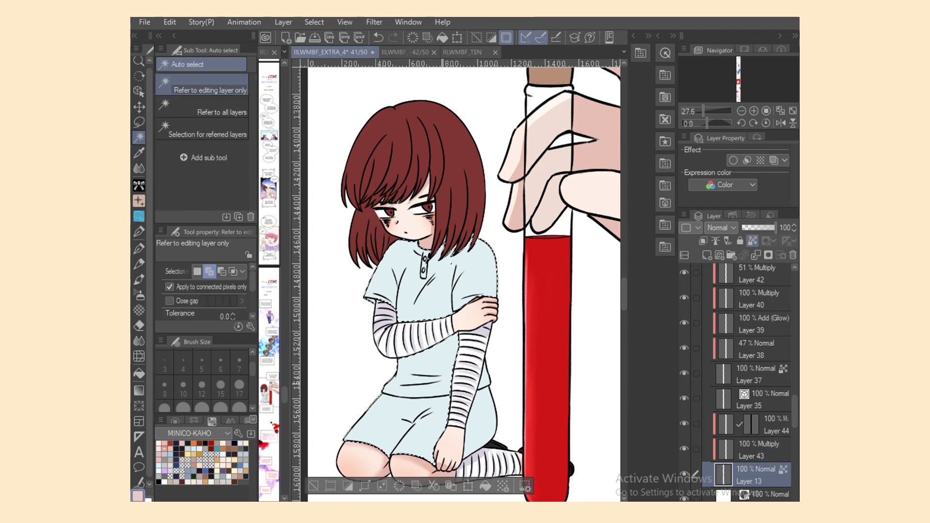
key(ctrl+z)
key(ctrl+z)
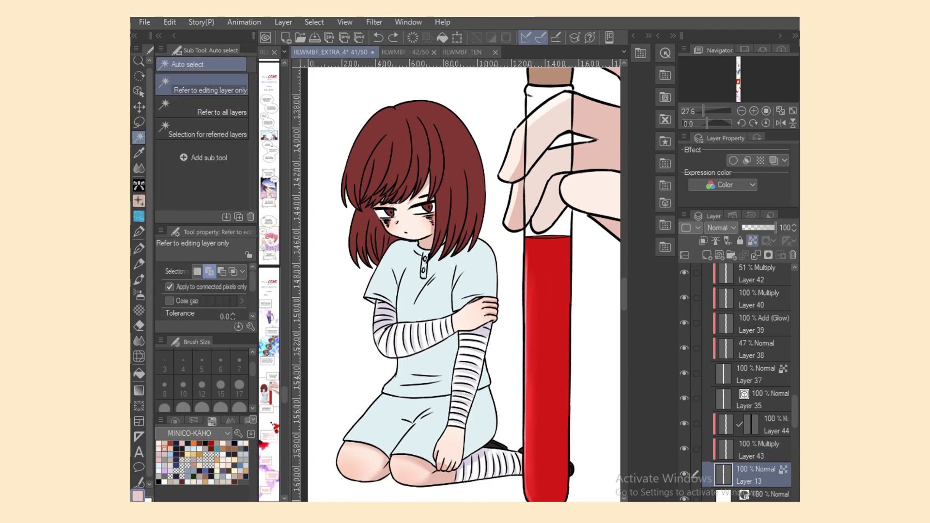
Patch the small spot on the shirt near the collar on Layer 13 with lasso fill in the shirt's light blue.
key(g)
key(g)
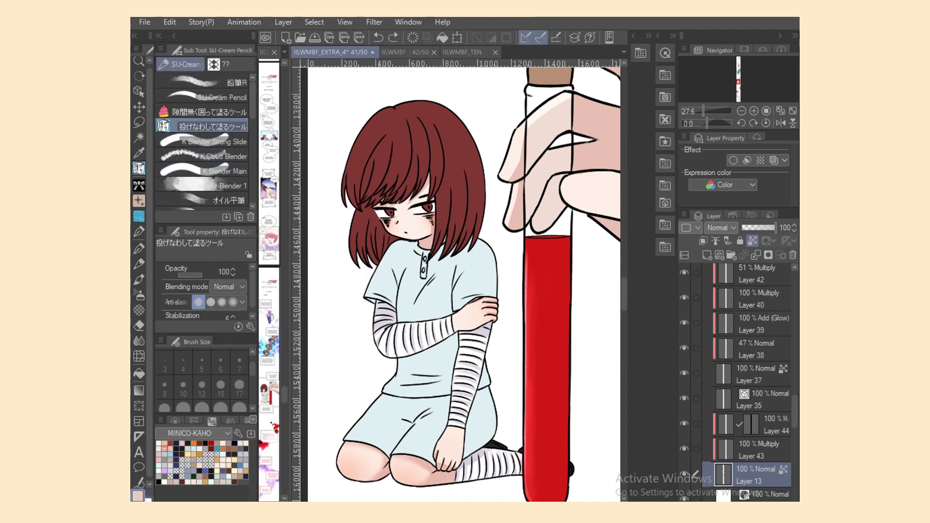
alt+click(438, 279)
mouse_move(452, 264)
mouse_down()
mouse_move(426, 291)
mouse_move(453, 266)
mouse_up()
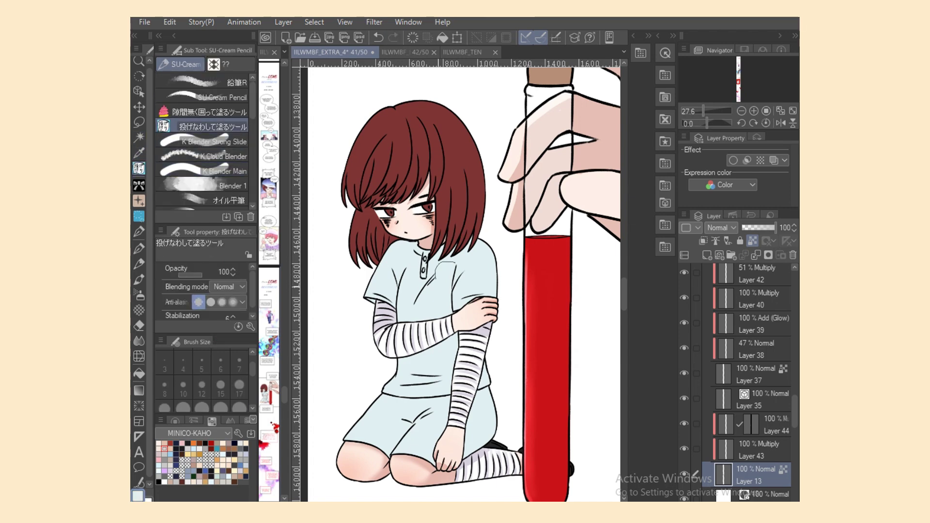
Select the shirt and shorts areas on Layer 13, and choose the light lavender shading colour on Layer 43.
key(w)
click(465, 290)
click(436, 412)
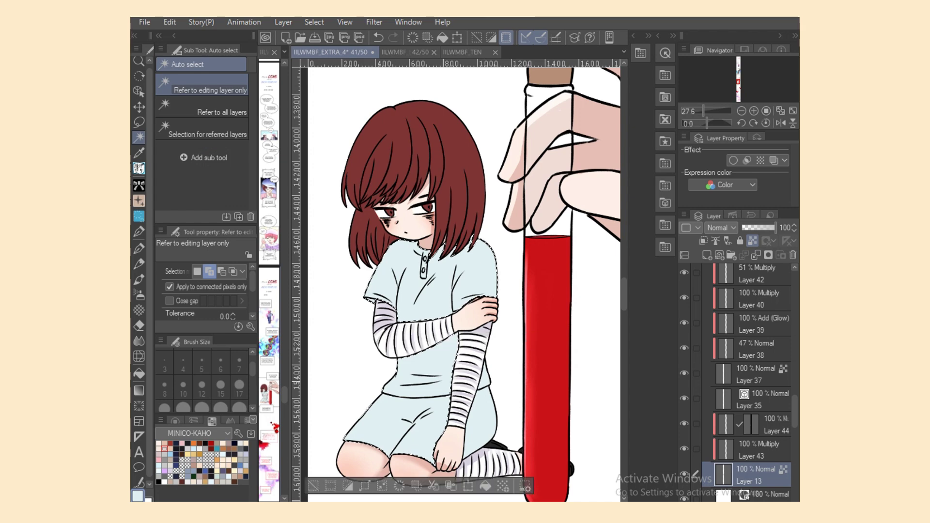
click(758, 449)
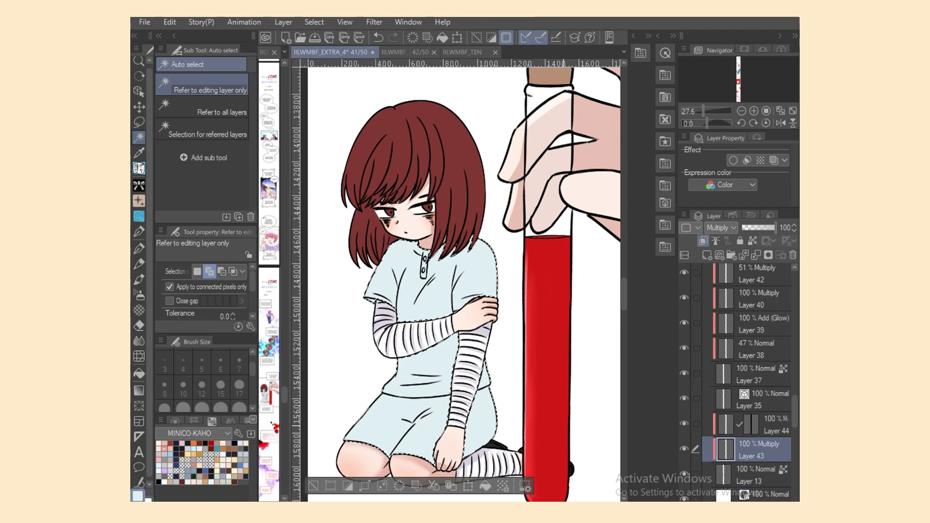
click(240, 470)
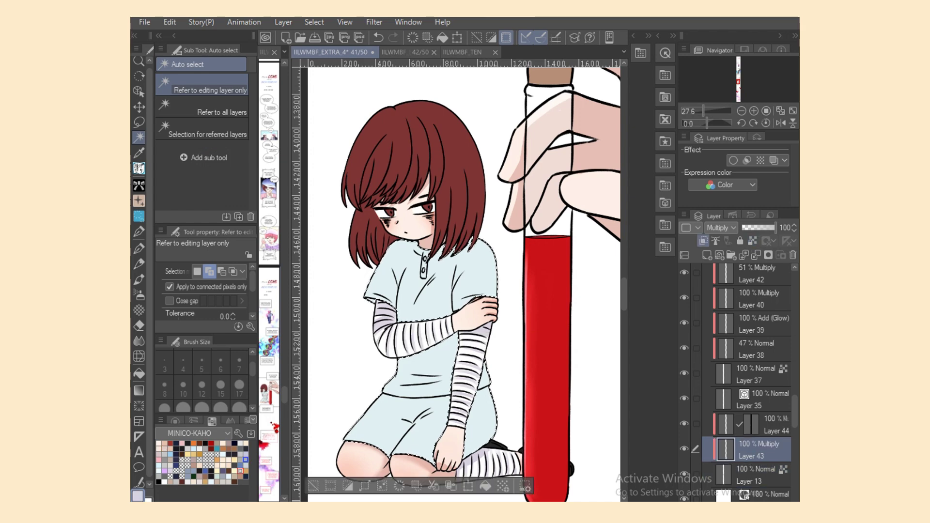
Paint lavender shading on the shorts below the shirt hem and along the folds with オイル平筆, using sizes 50 and 17.
key(b)
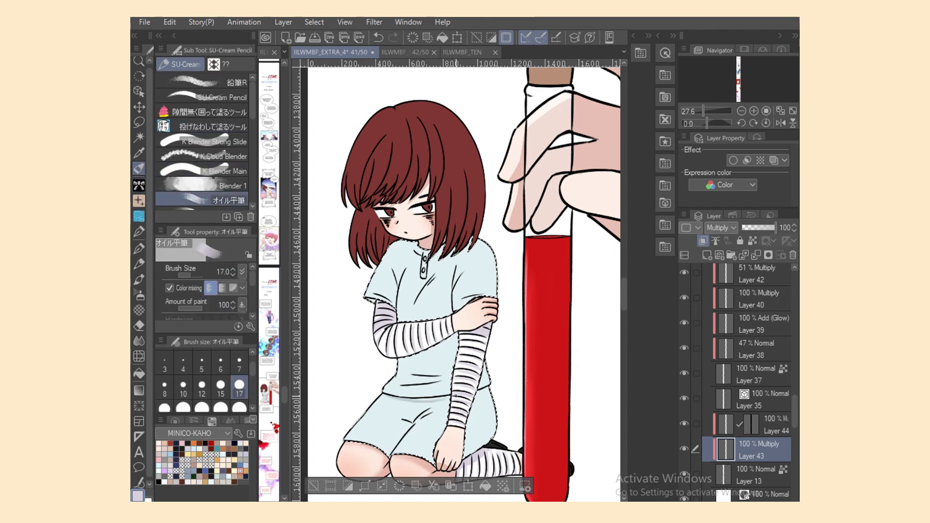
key(bracketright)
key(bracketright)
key(bracketright)
key(bracketright)
key(bracketright)
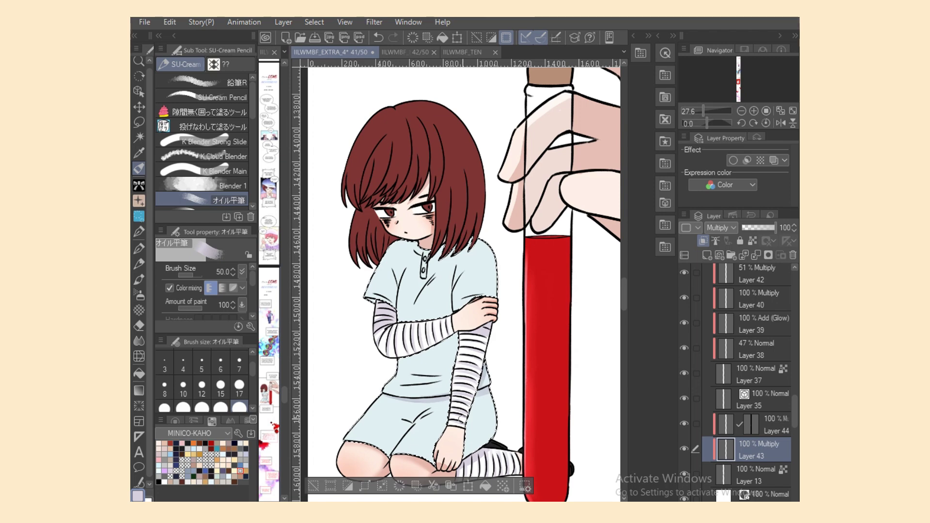
key(bracketleft)
key(bracketleft)
key(bracketleft)
key(bracketleft)
key(bracketleft)
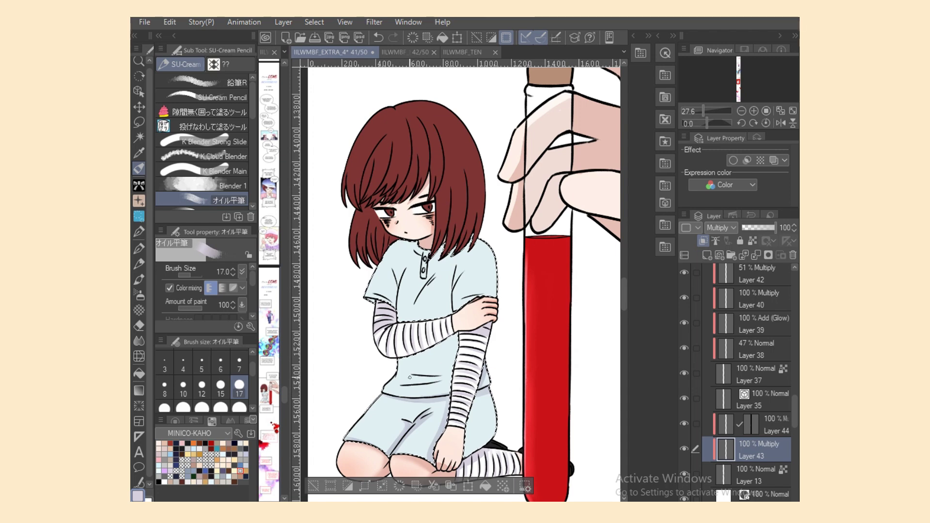
Shade the shirt's torso, collar, sleeves and folds with オイル平筆 at sizes 50 and 17, and clear the selection.
key(bracketright)
key(bracketright)
key(bracketright)
key(bracketright)
key(bracketright)
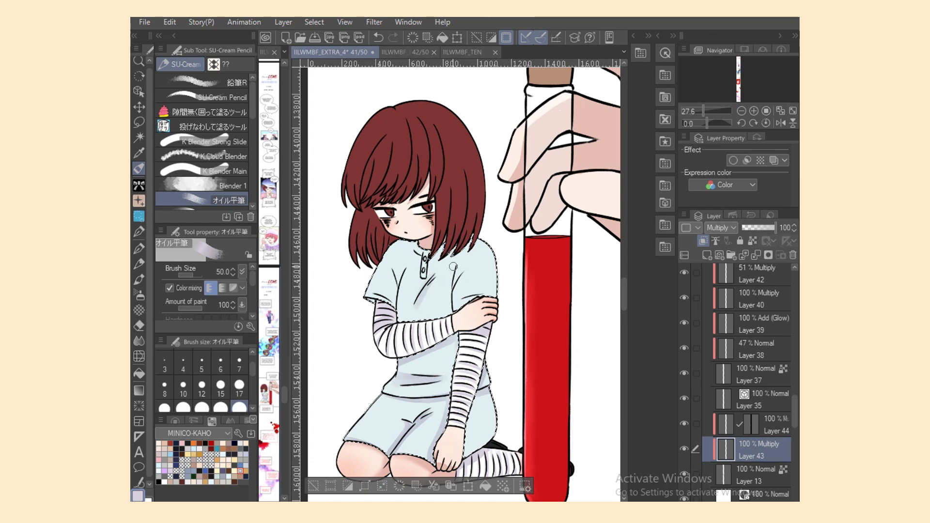
click(239, 388)
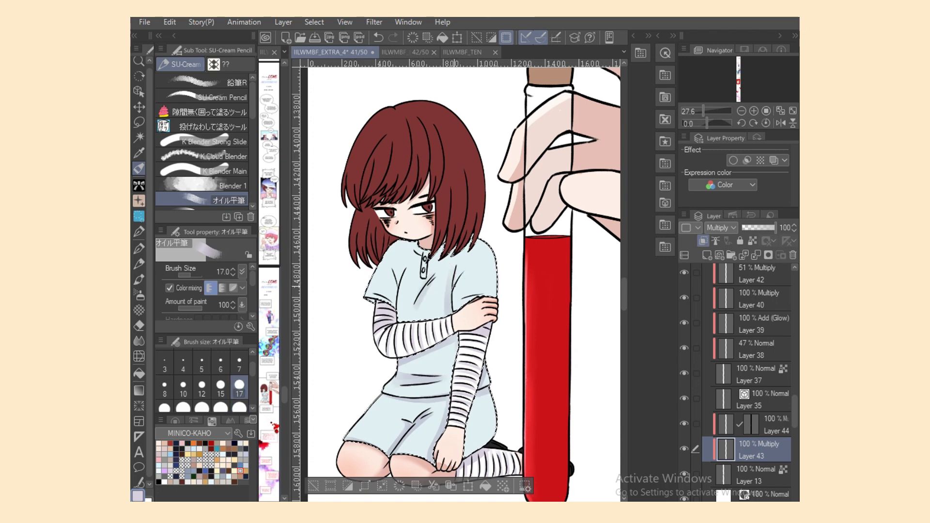
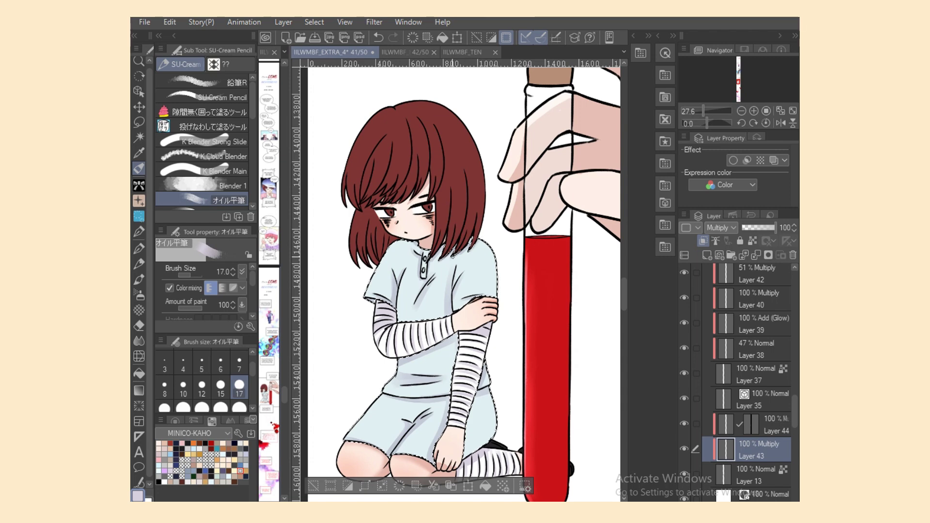
scroll(464, 285, down, 1)
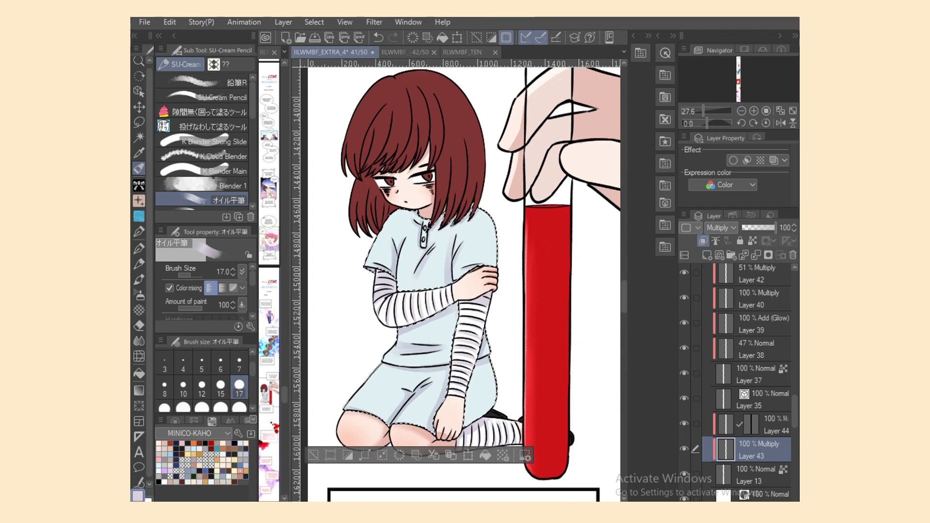
key(m)
key(ctrl+d)
click(756, 475)
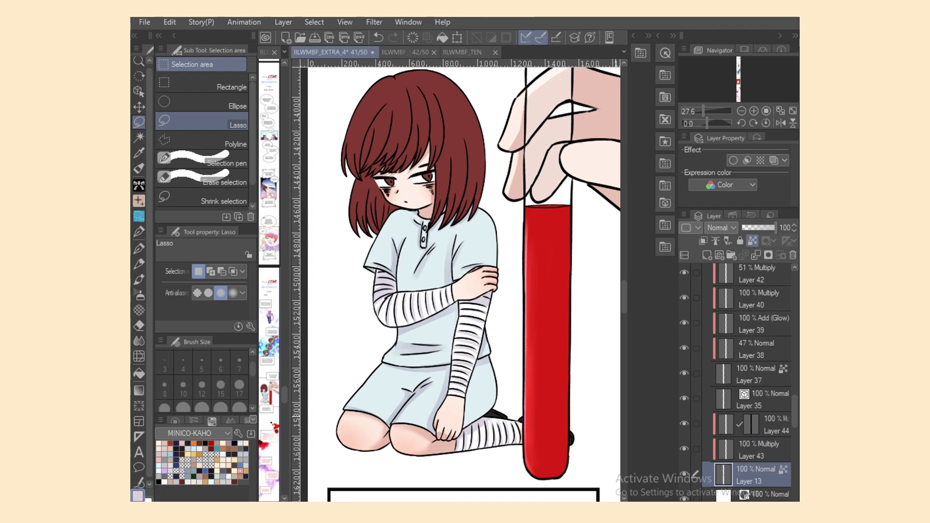
key(g)
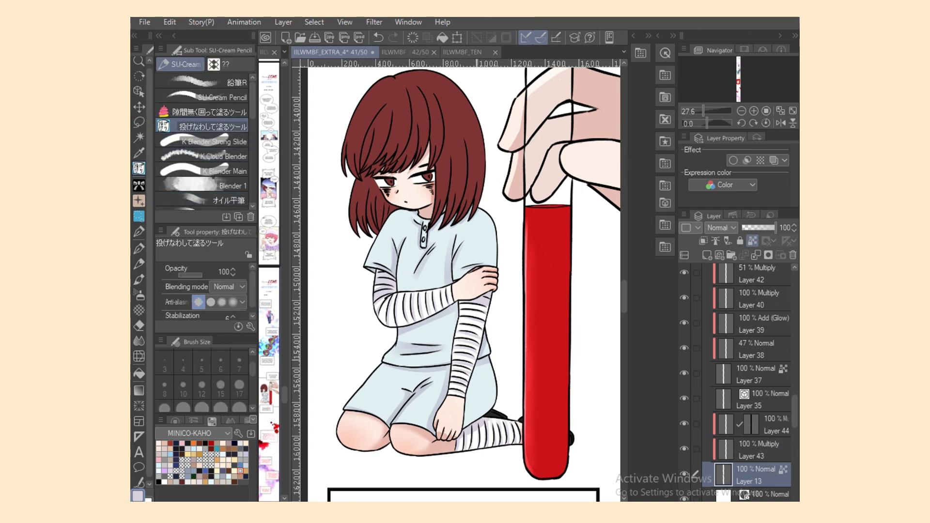
drag(485, 418, 499, 409)
key(ctrl+z)
key(ctrl+z)
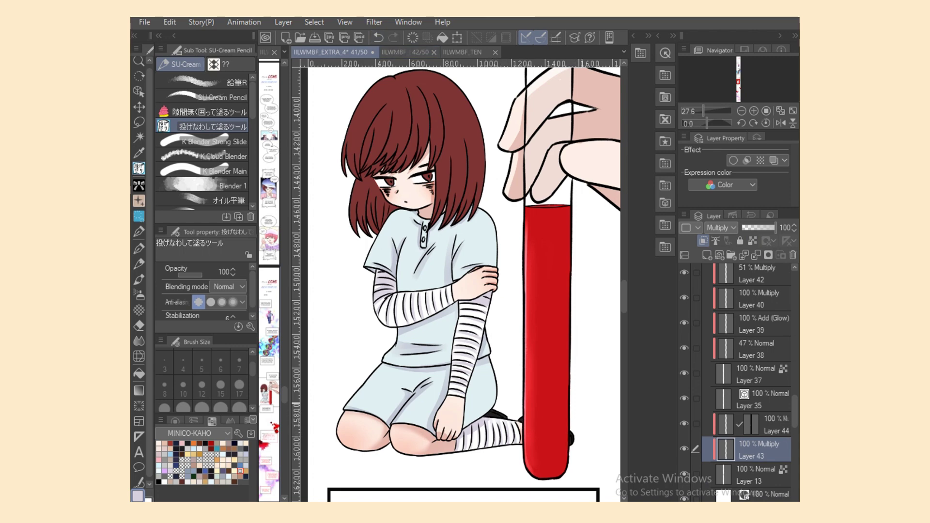
Select the hair on Layer 13, and lasso-fill the side lock behind the face with a darker lavender on Layer 43.
click(751, 475)
key(w)
click(397, 121)
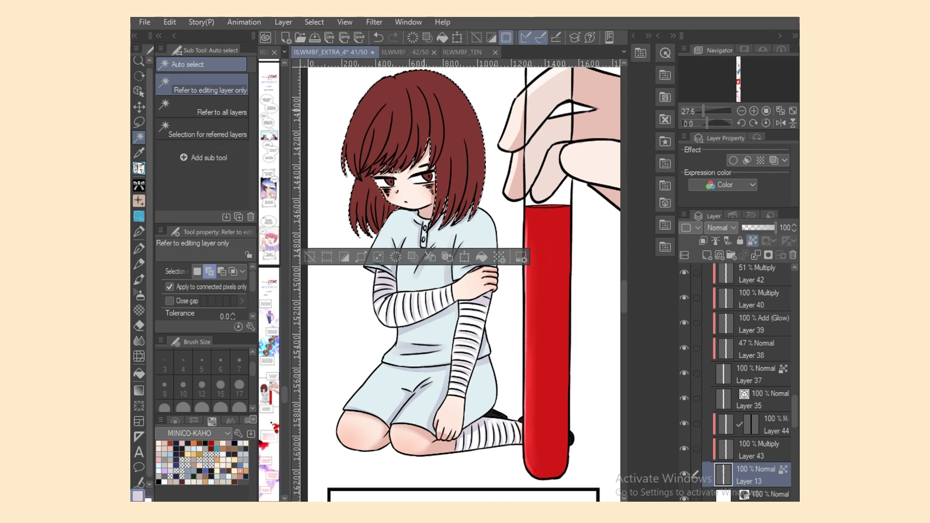
click(758, 449)
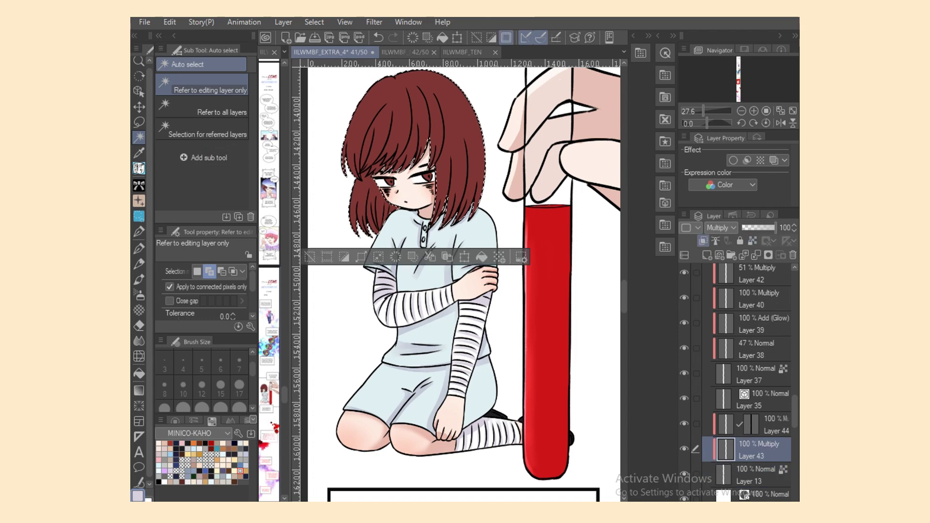
click(176, 419)
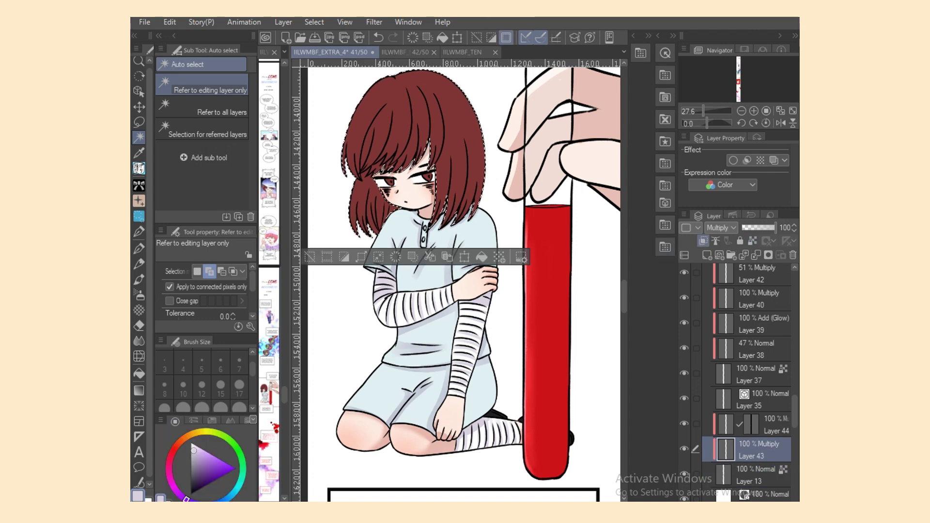
click(198, 457)
key(p)
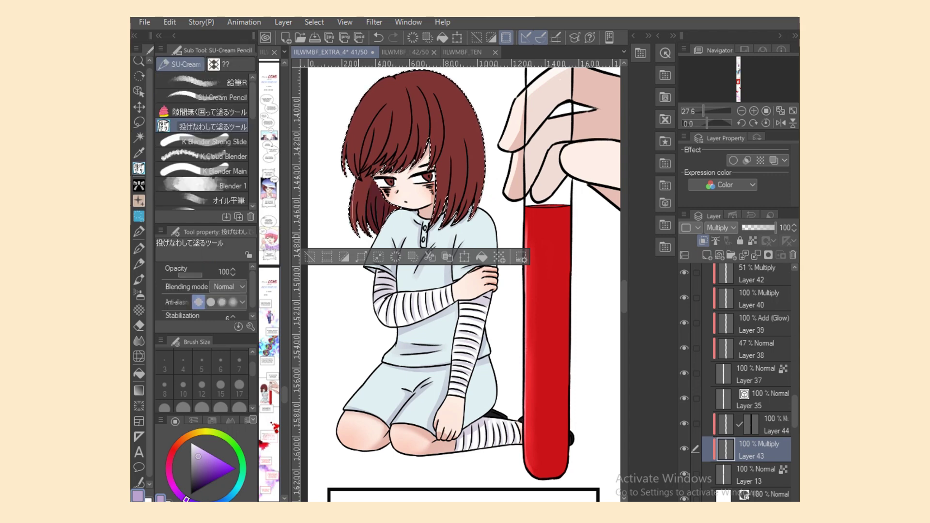
drag(359, 175, 354, 217)
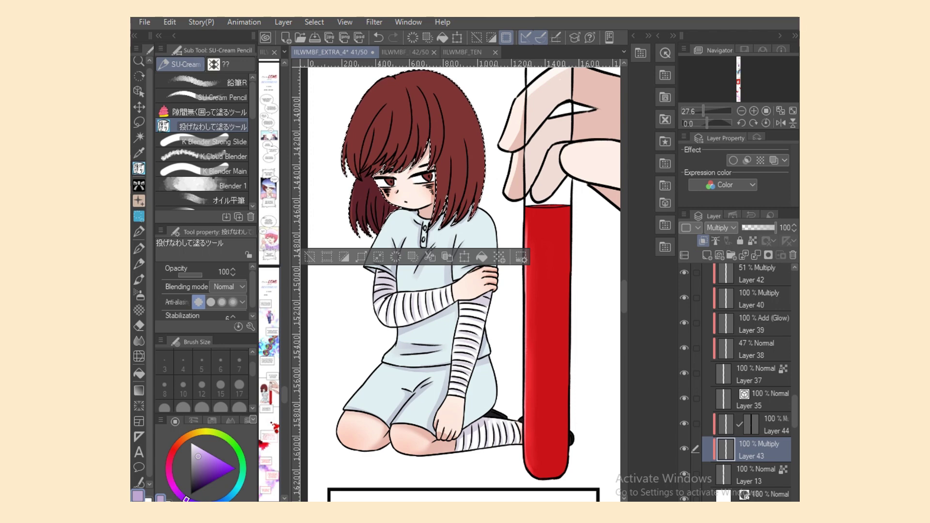
Add a new Multiply layer above Layer 43 and deepen the side lock's shadow on it with lasso fill.
click(707, 254)
click(721, 228)
click(725, 265)
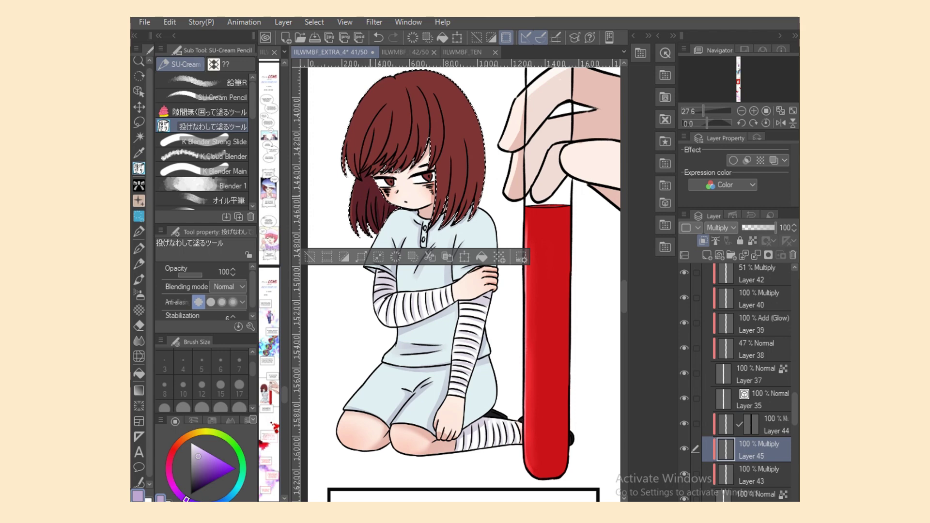
key(e)
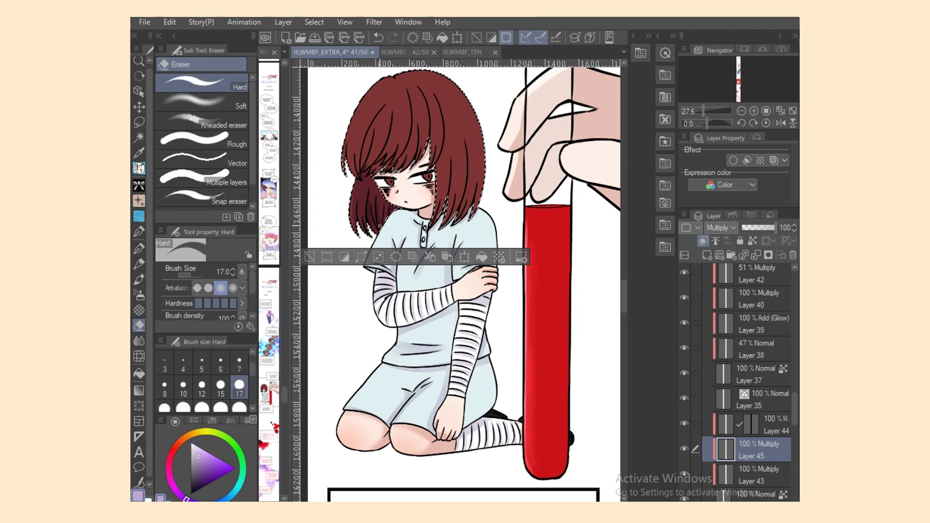
key(p)
Shade the outer fringe strands above the side lock on Layer 43 with lasso fill, refining with the Hard eraser at size 17.
scroll(460, 286, up, 5)
scroll(460, 285, left, 2)
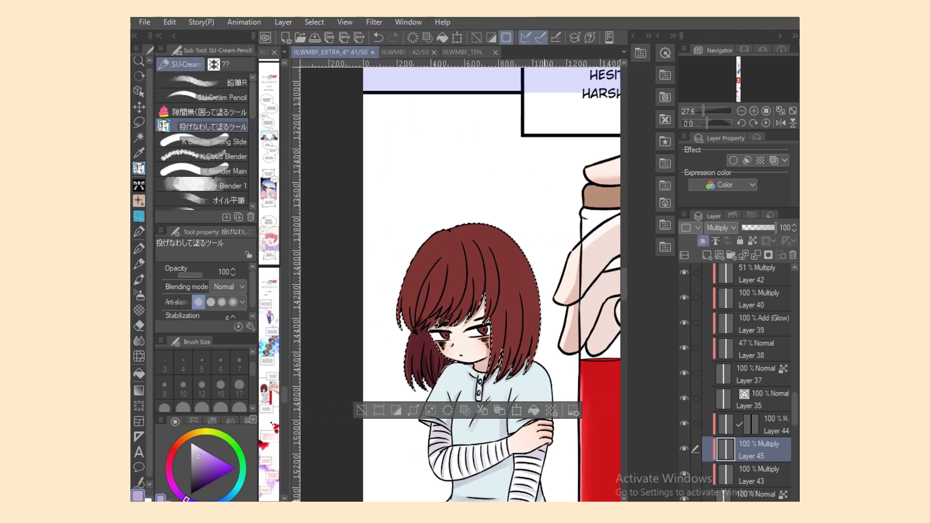
scroll(461, 286, up, 3)
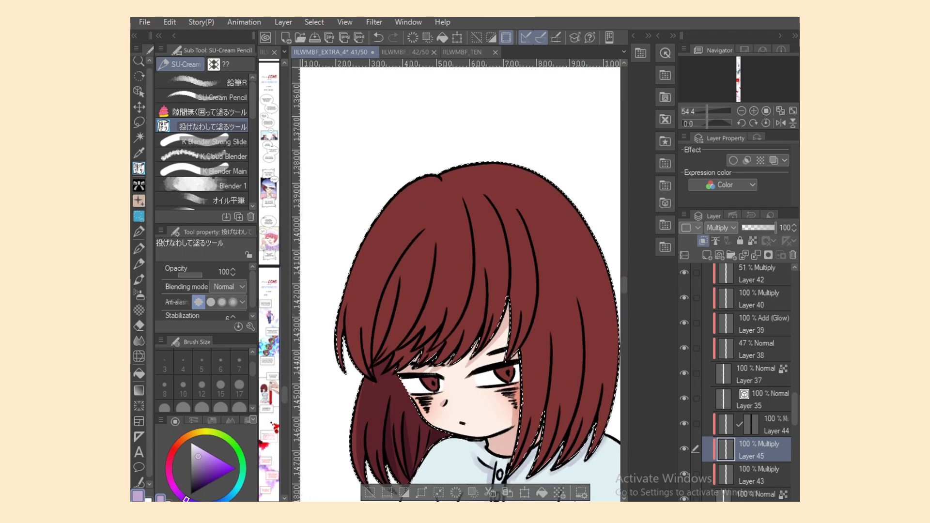
click(755, 475)
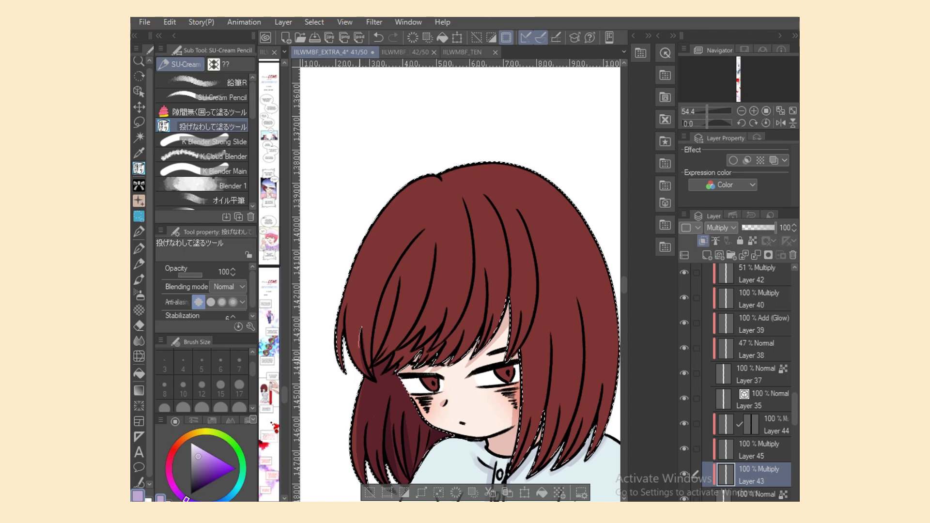
key(e)
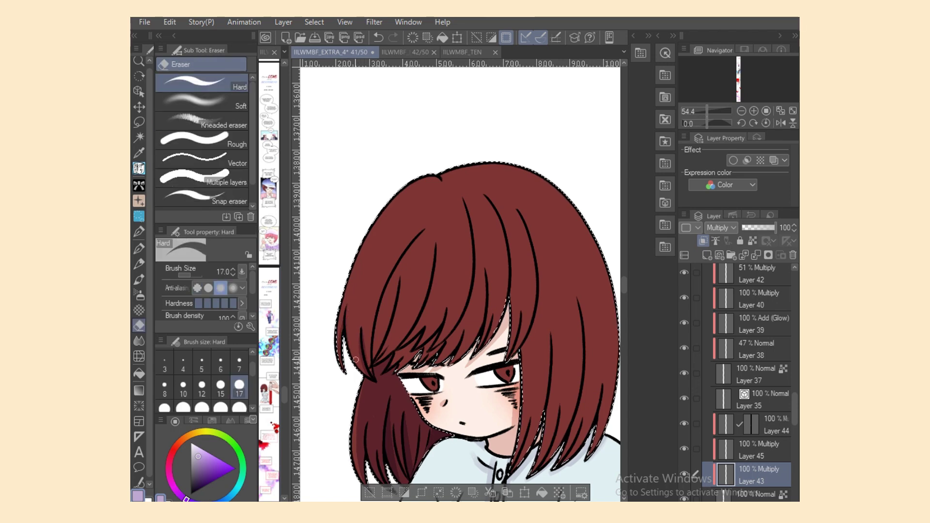
key(p)
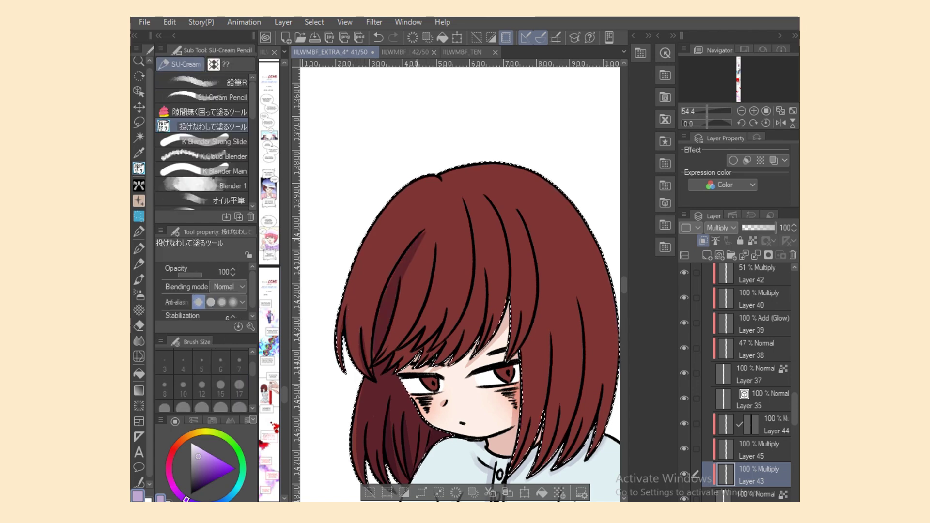
key(e)
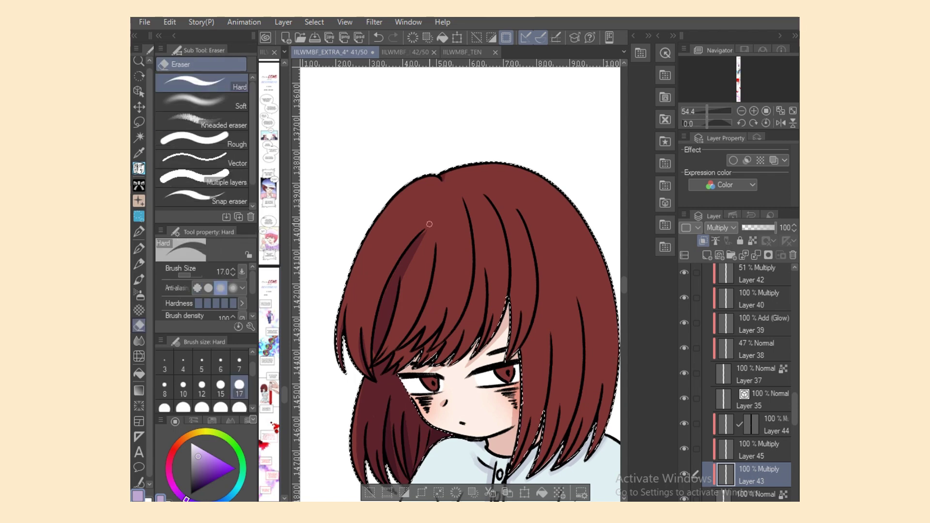
key(p)
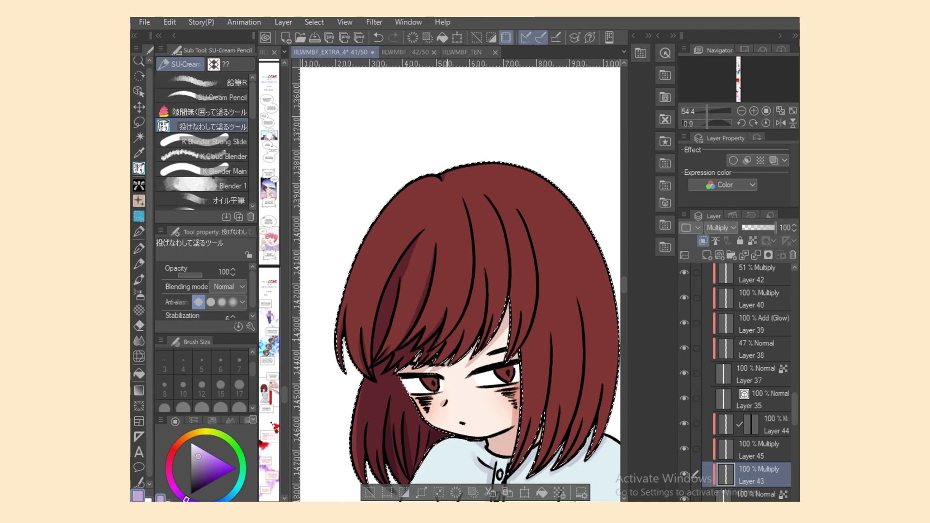
Lasso-fill shading along the long central fringe strands on Layer 43, following the curved hair lines.
mouse_move(464, 196)
mouse_down()
mouse_move(479, 267)
mouse_move(466, 200)
mouse_up()
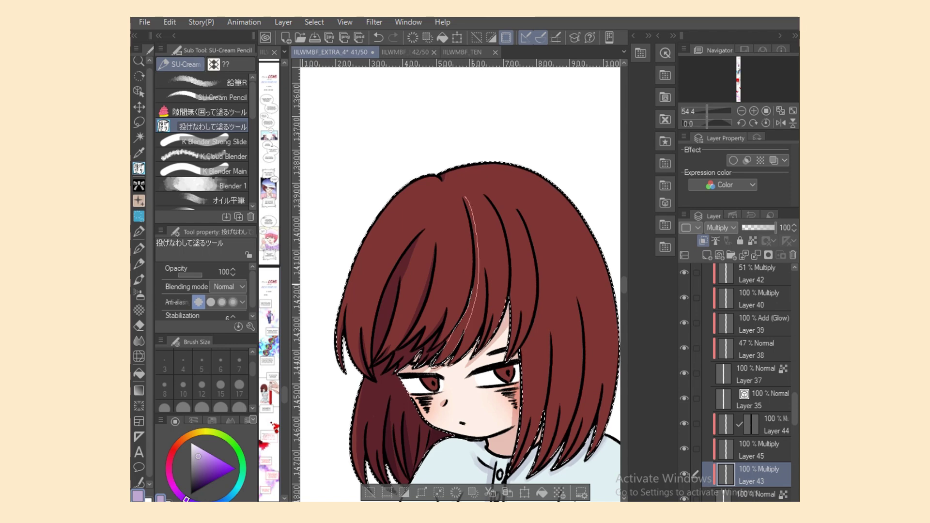
key(e)
key(g)
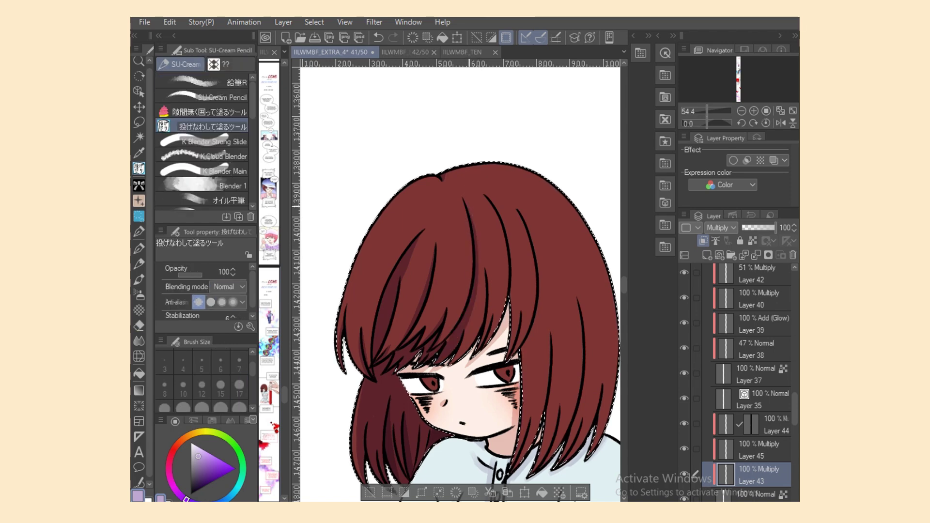
drag(486, 272, 452, 368)
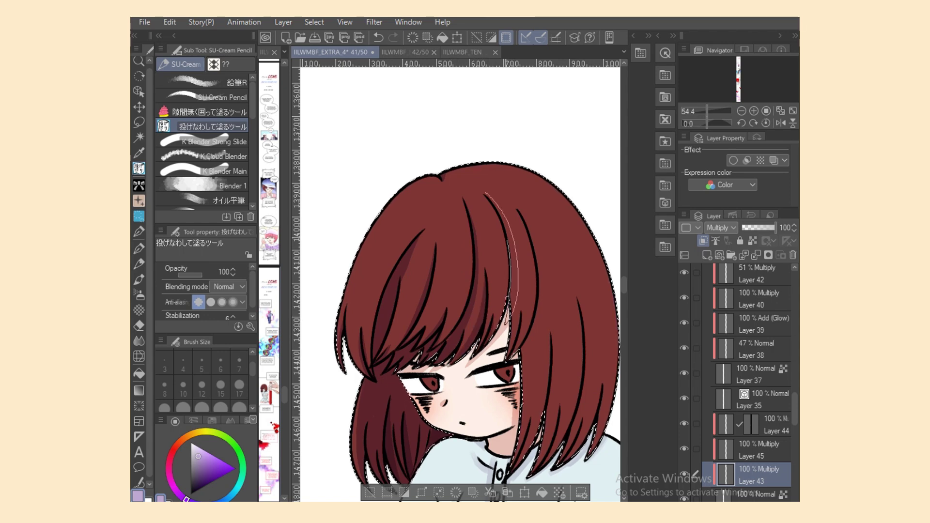
key(ctrl+z)
Flip the canvas view horizontally and lasso-fill shading along the long curved hair line beside the face on Layer 43.
key(h)
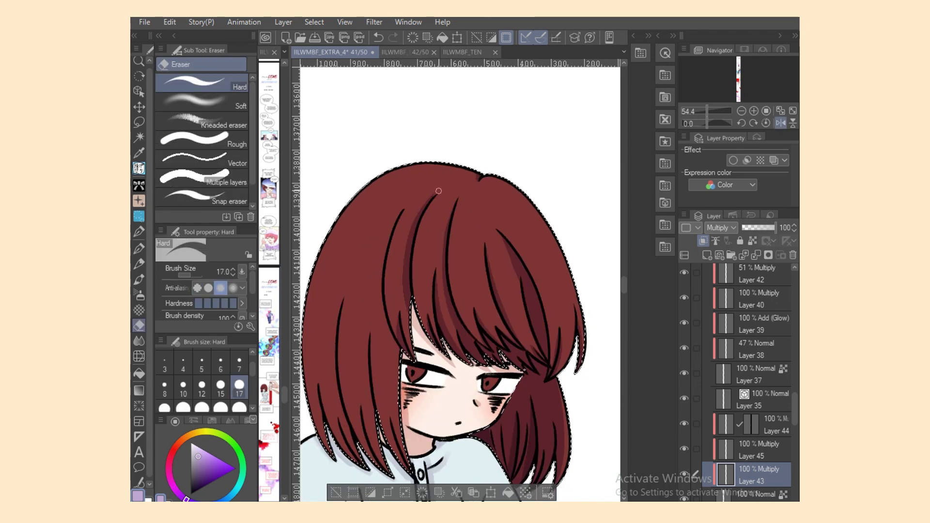
drag(403, 209, 398, 356)
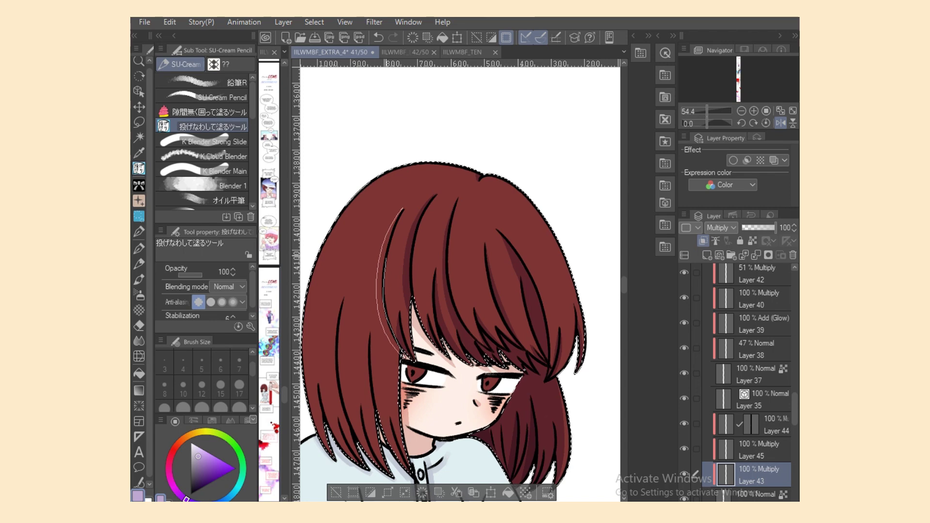
key(ctrl+z)
scroll(460, 291, down, 3)
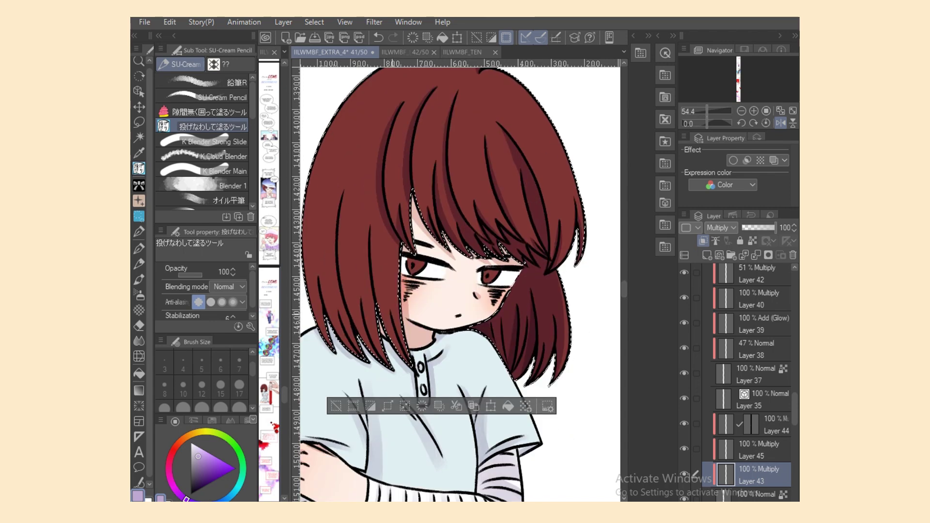
Lasso-fill a shadow down the long side hair on Layer 43 and flip the canvas view back horizontally.
drag(371, 224, 366, 330)
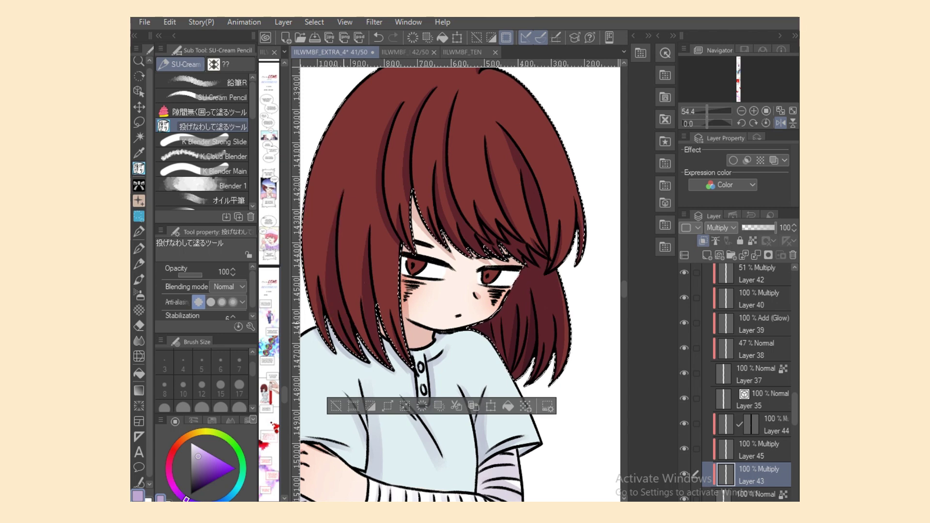
key(e)
key(h)
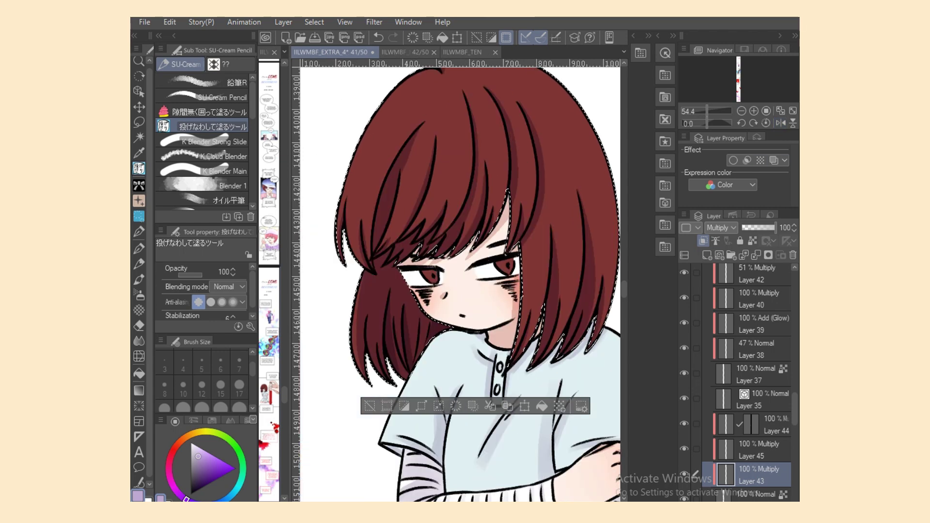
Add a clipped Add (Glow) layer above Layer 44 and clear the hair selection.
key(alt+bracketright)
key(alt+bracketright)
key(ctrl+shift+n)
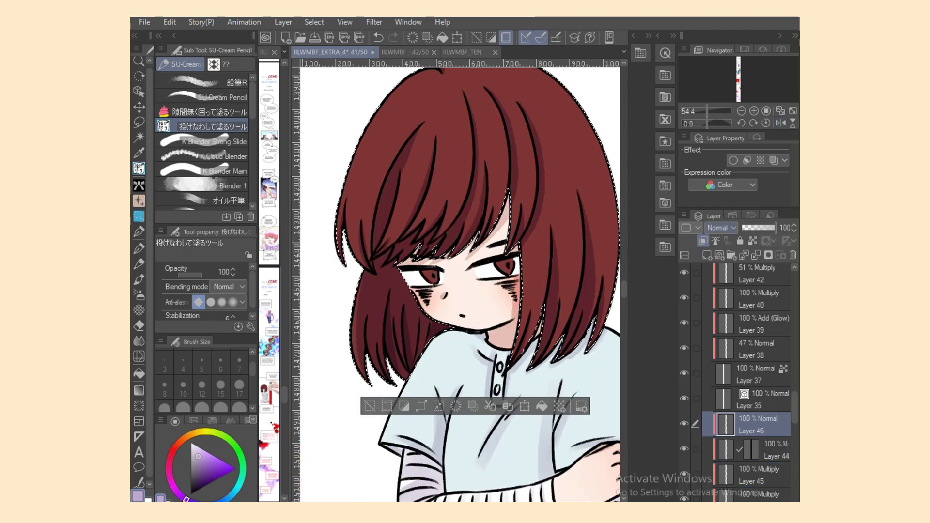
key(m)
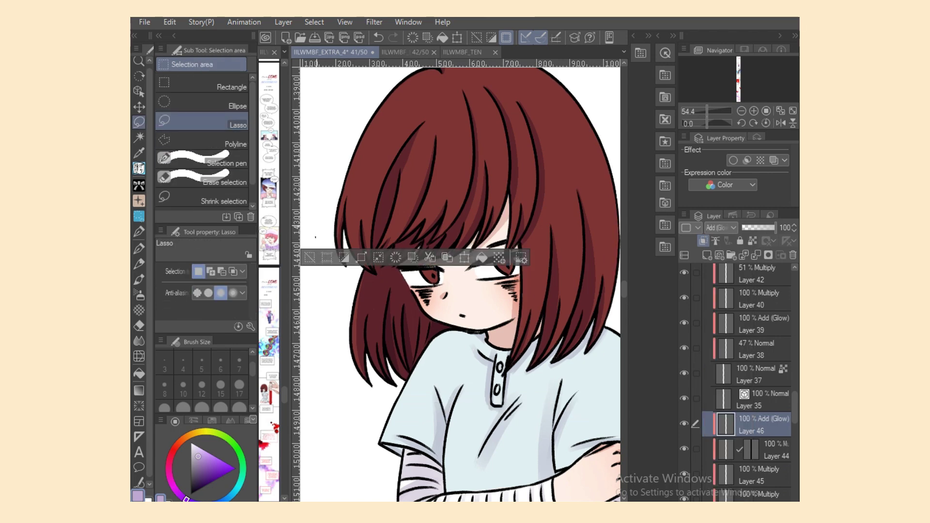
key(ctrl+d)
Auto-select both irises from the flat colours on Layer 13 and mask Layer 46 to that selection.
key(alt+bracketleft)
key(alt+bracketleft)
key(alt+bracketleft)
key(alt+bracketleft)
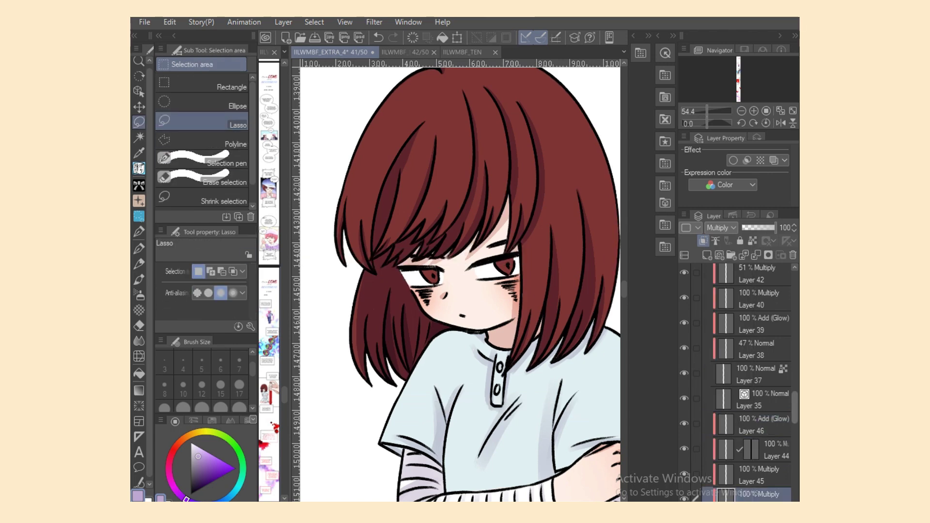
key(w)
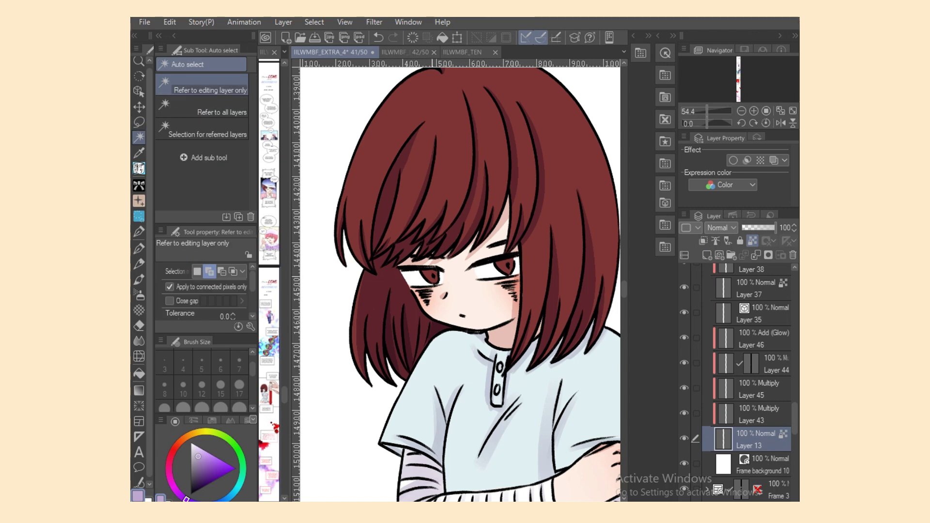
click(504, 266)
key(alt+bracketright)
key(alt+bracketright)
key(alt+bracketright)
key(alt+bracketright)
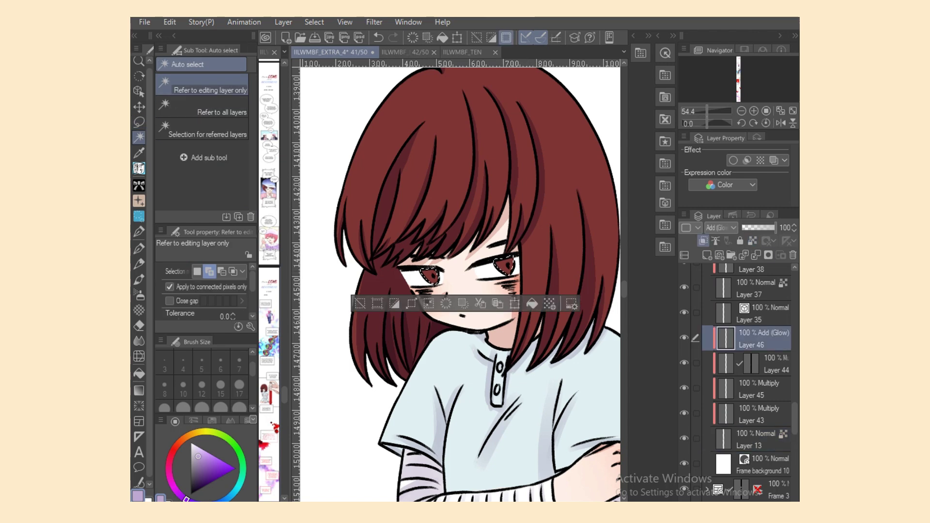
key(ctrl+d)
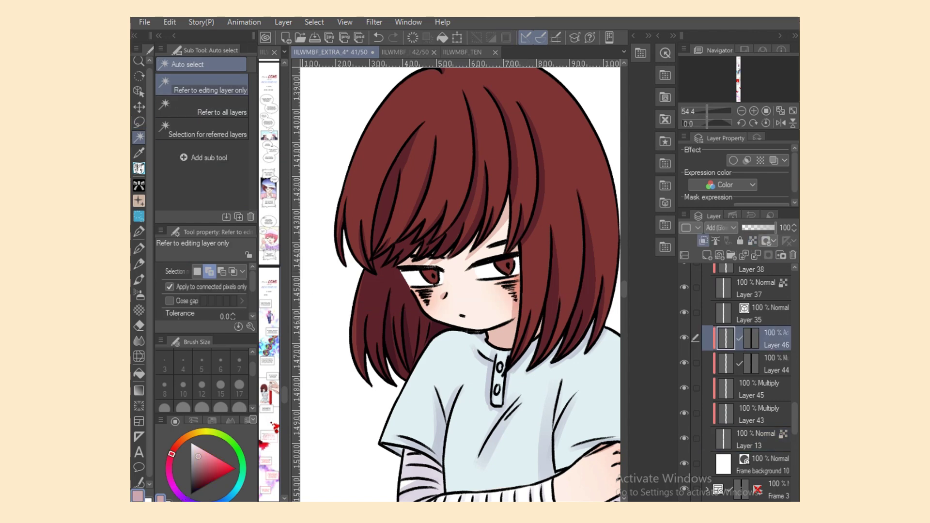
Brighten the irises on Layer 46 with a vivid red Soft airbrush, continuing at size 50.
key(b)
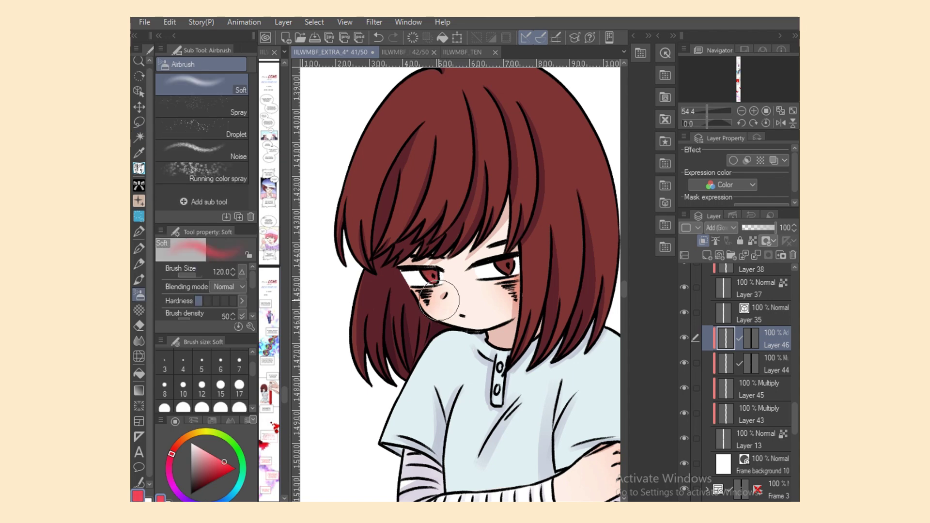
click(234, 468)
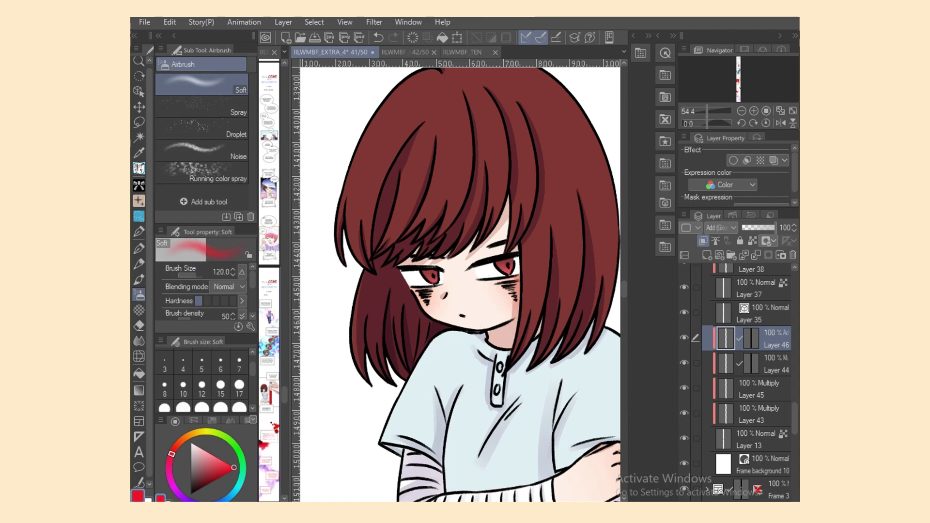
click(240, 407)
scroll(347, 474, down, 4)
scroll(347, 474, up, 2)
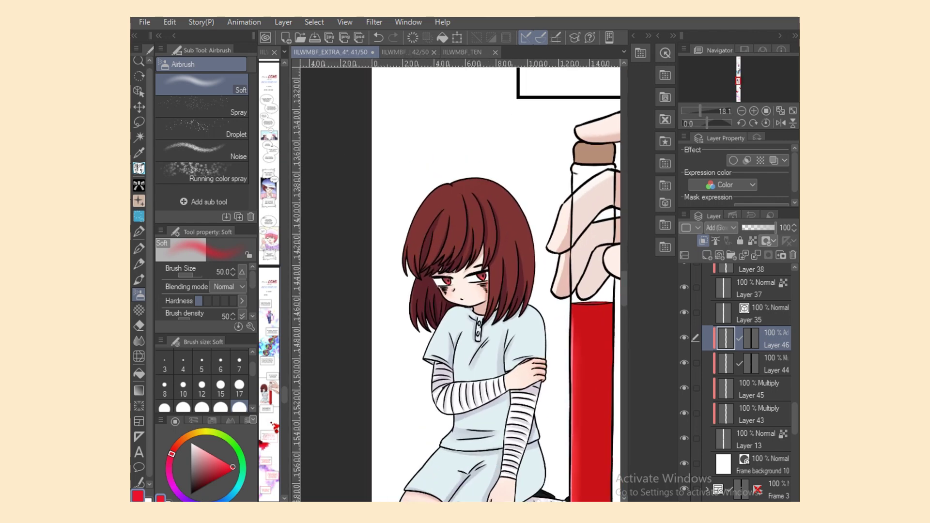
Add a new layer above Layer 46, set it to Add (Glow), and make Layer 13 active for auto selection.
click(706, 256)
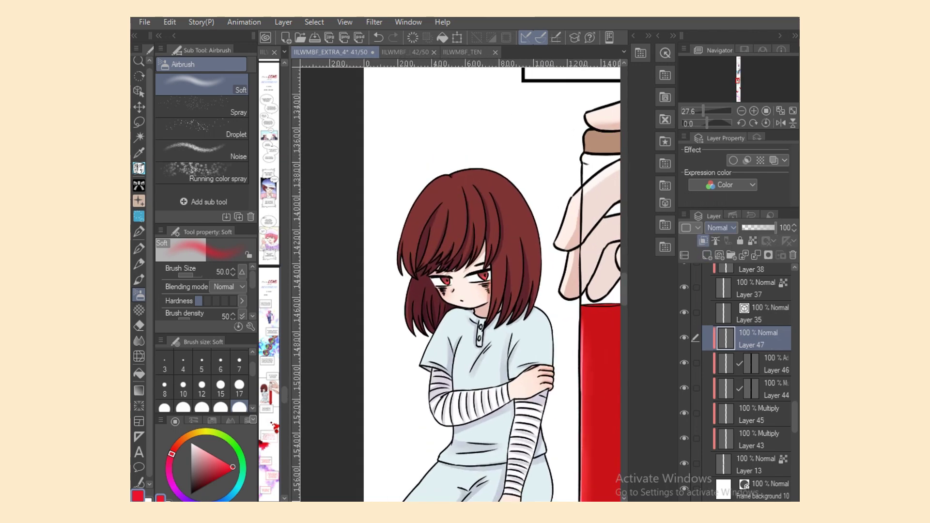
click(719, 227)
click(724, 369)
click(751, 464)
key(w)
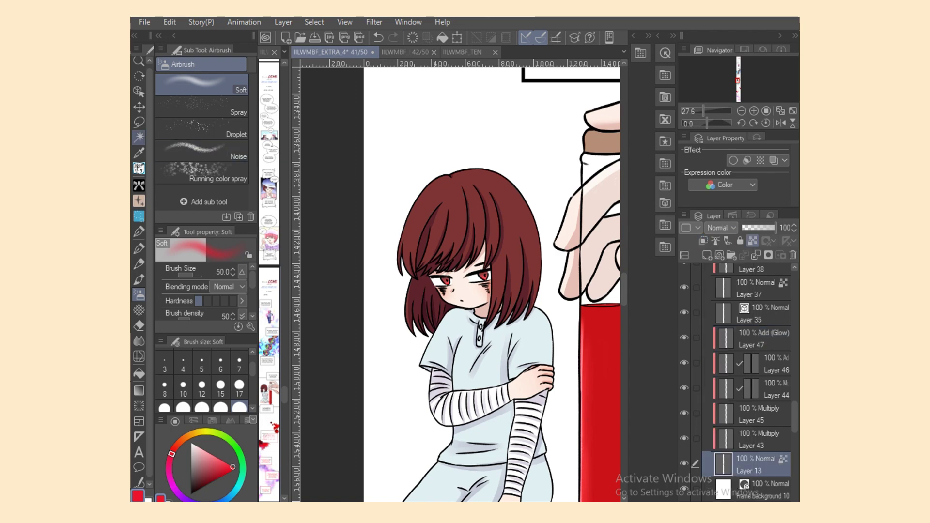
scroll(446, 281, down, 1)
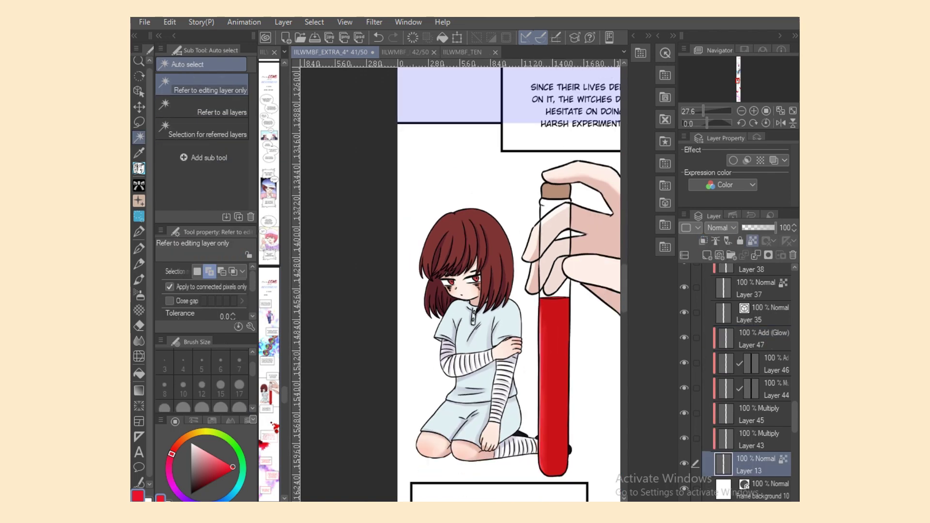
scroll(494, 280, right, 1)
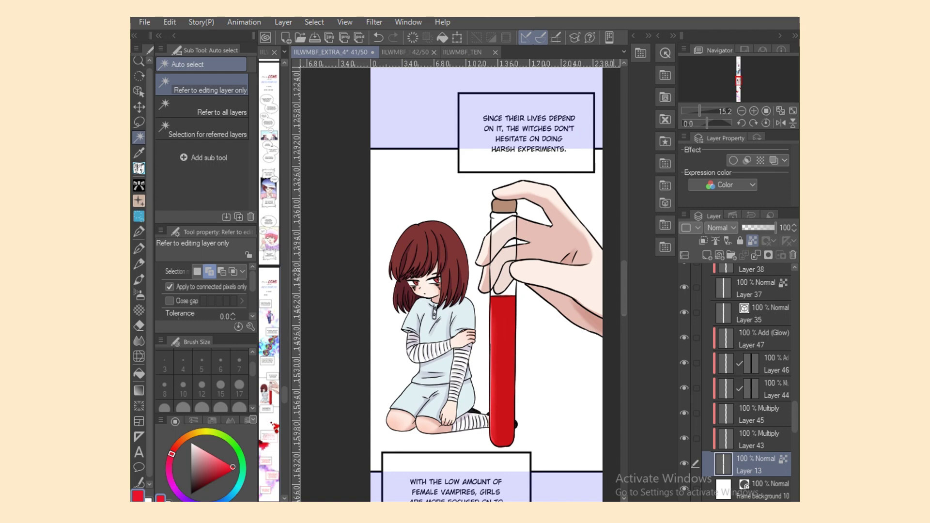
Return Layer 47 to Normal blending, unclip it and place it beneath Layer 13.
click(378, 38)
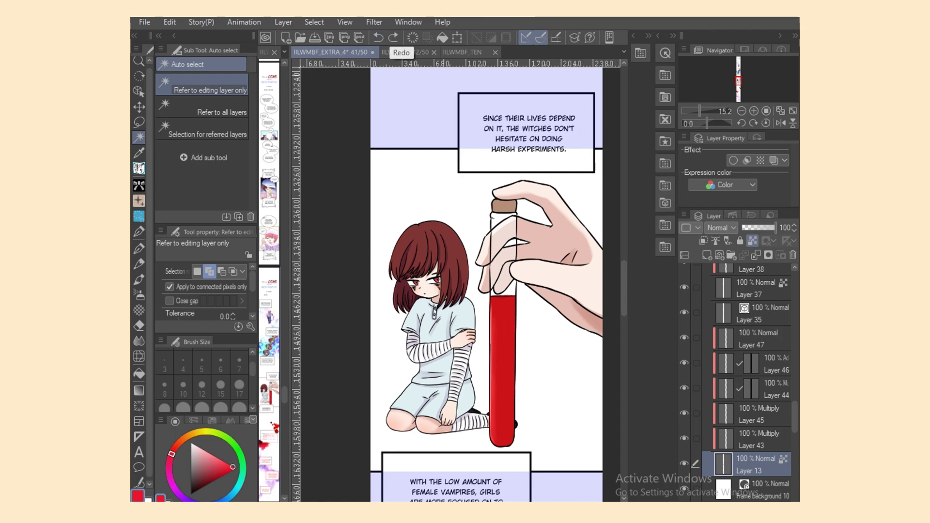
click(378, 37)
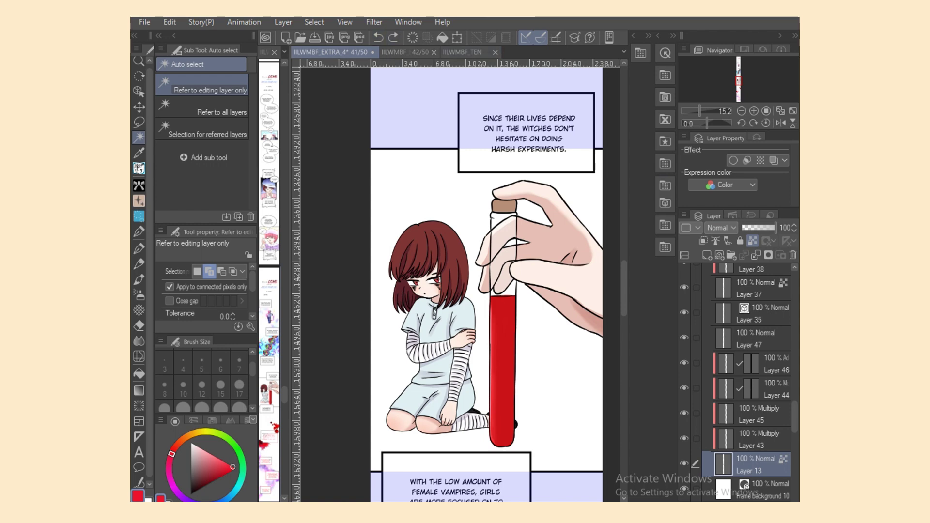
click(378, 37)
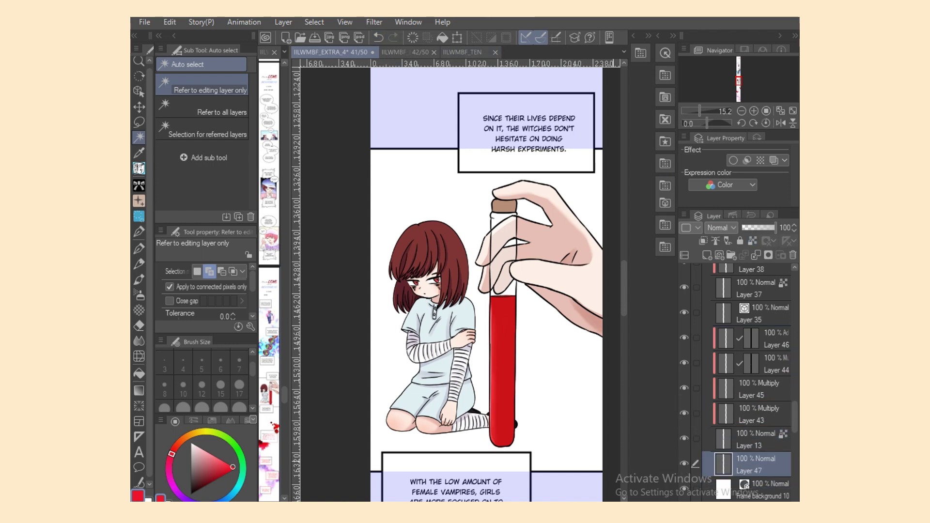
Lasso-fill the whole panel background behind the girl and hand with dark navy on Layer 47.
drag(194, 486, 199, 479)
click(194, 500)
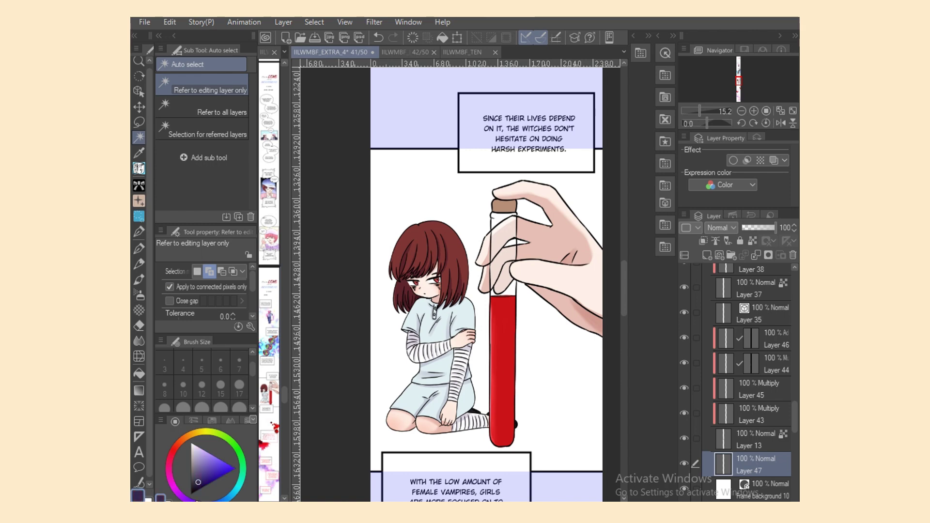
key(g)
mouse_move(358, 97)
mouse_down()
mouse_move(339, 475)
mouse_move(562, 397)
mouse_up()
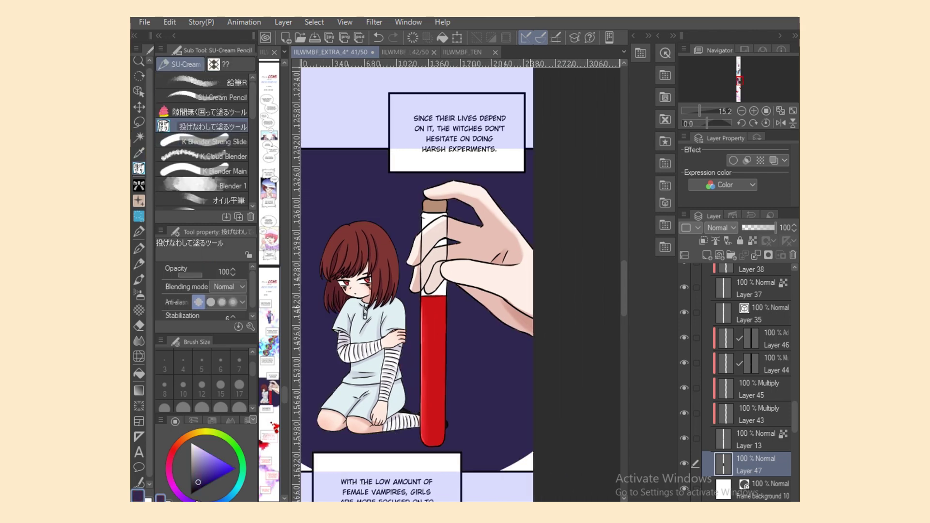
drag(494, 499, 298, 504)
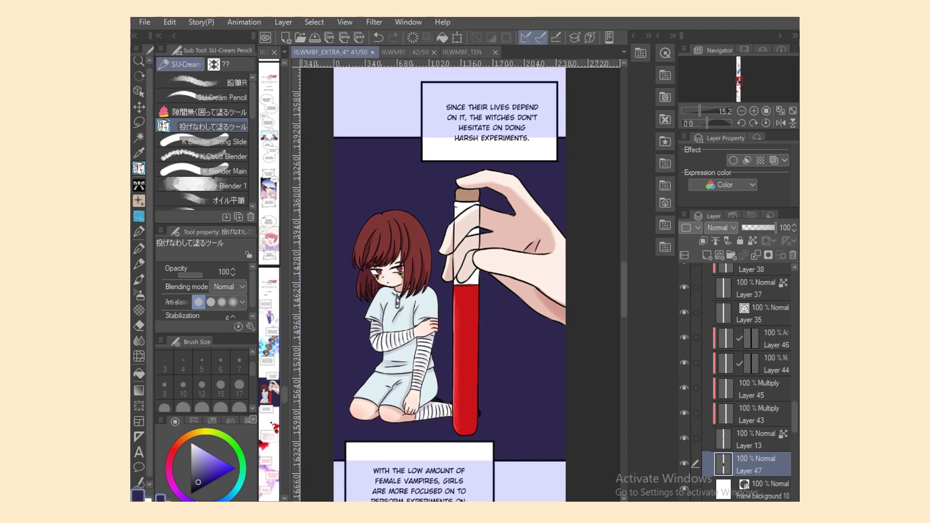
Add a new layer above Layer 47 and set its blending mode to Add (Glow).
click(707, 254)
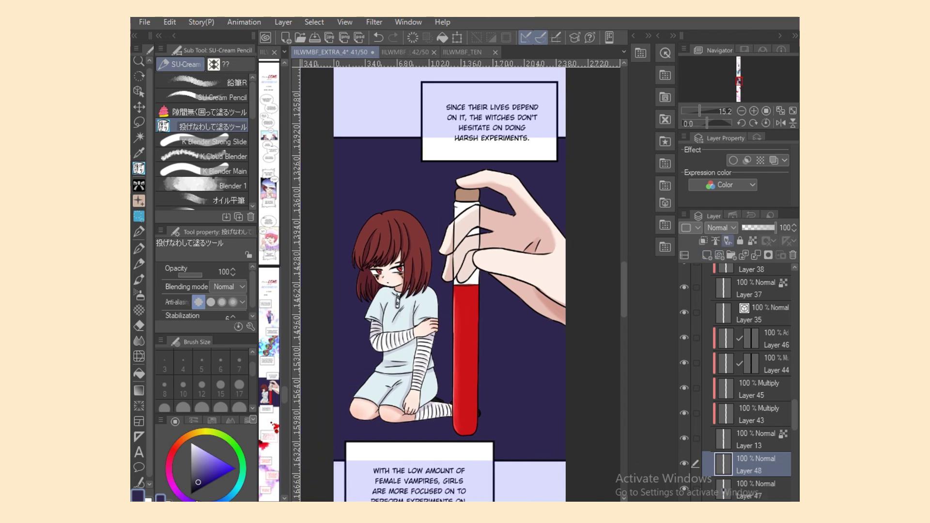
click(721, 228)
click(725, 369)
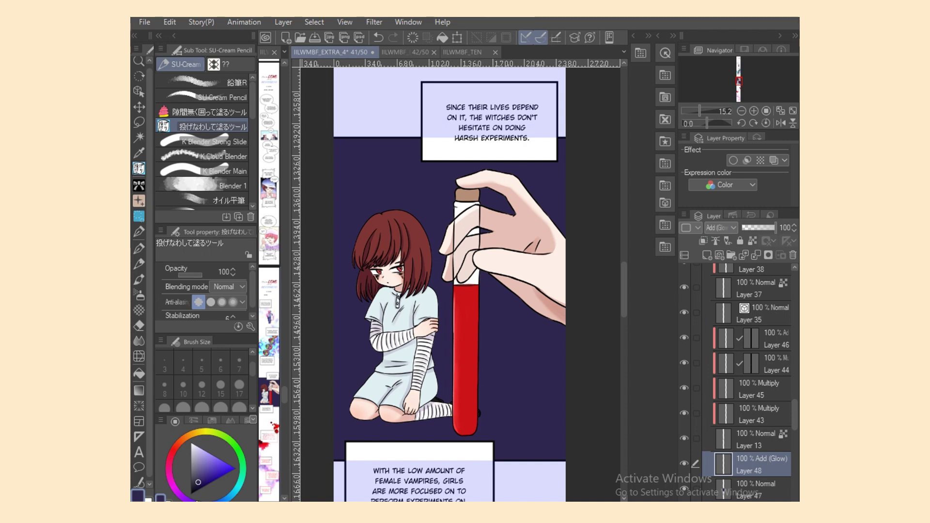
Stamp a white flash burst behind the test tube on Layer 48 using the 手描きフラッシュ brush at size 2000.
click(192, 443)
click(139, 201)
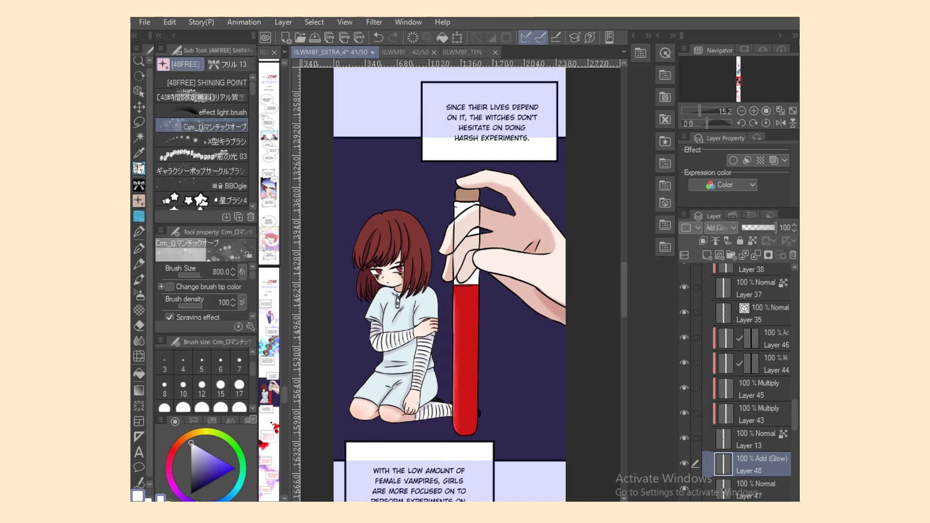
scroll(204, 140, down, 5)
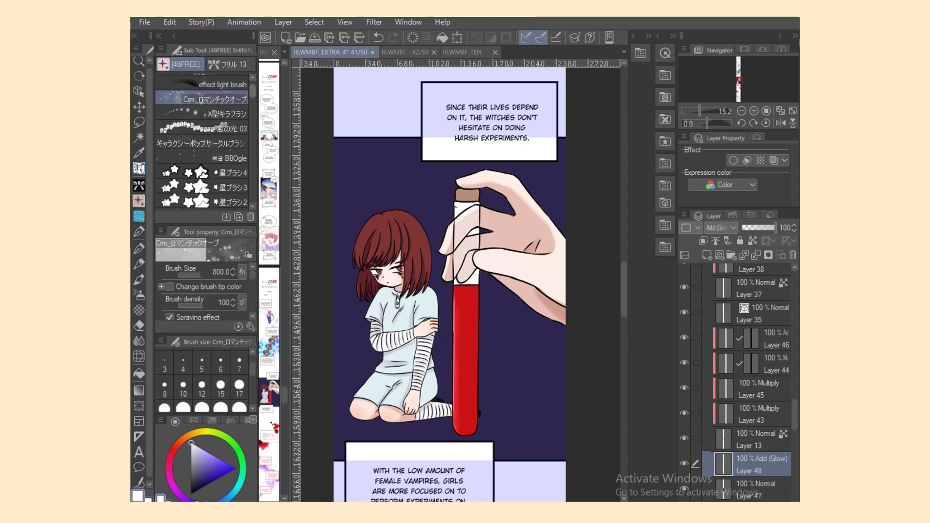
scroll(203, 162, up, 10)
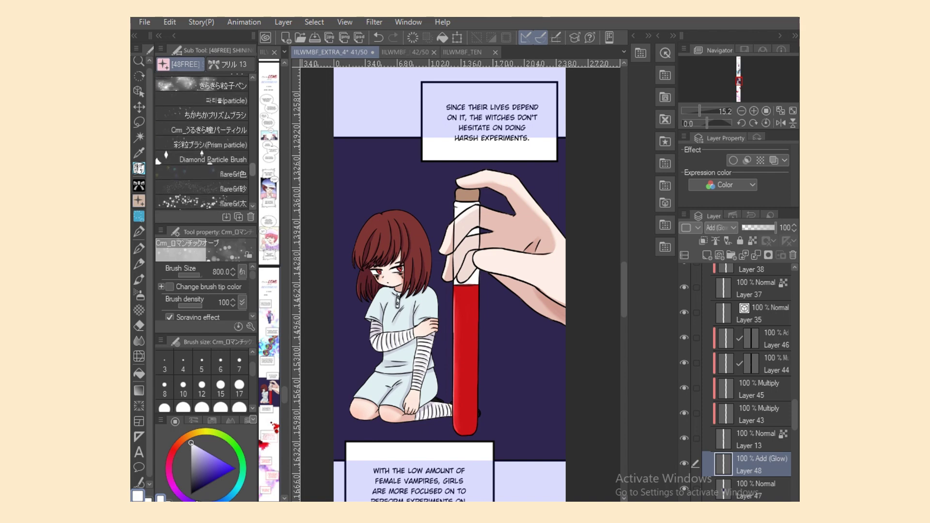
click(139, 168)
scroll(163, 93, up, 5)
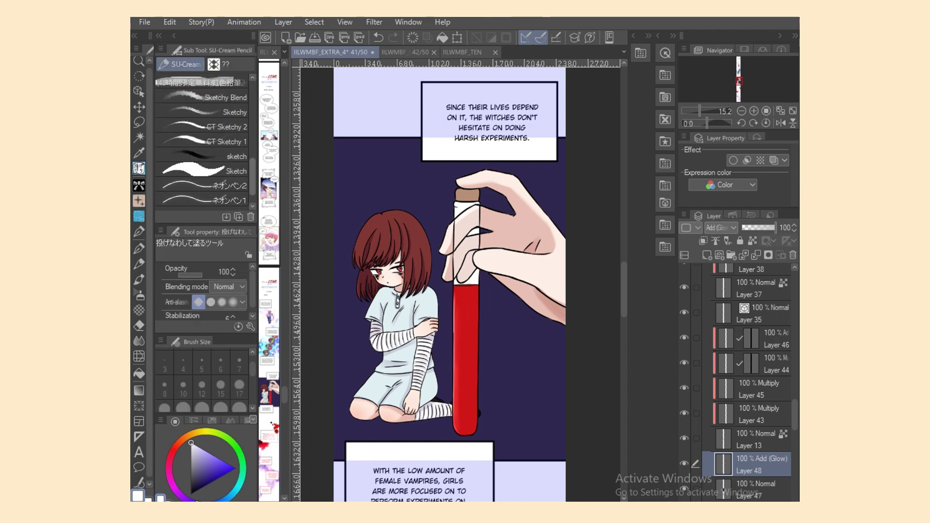
scroll(163, 92, up, 4)
click(208, 151)
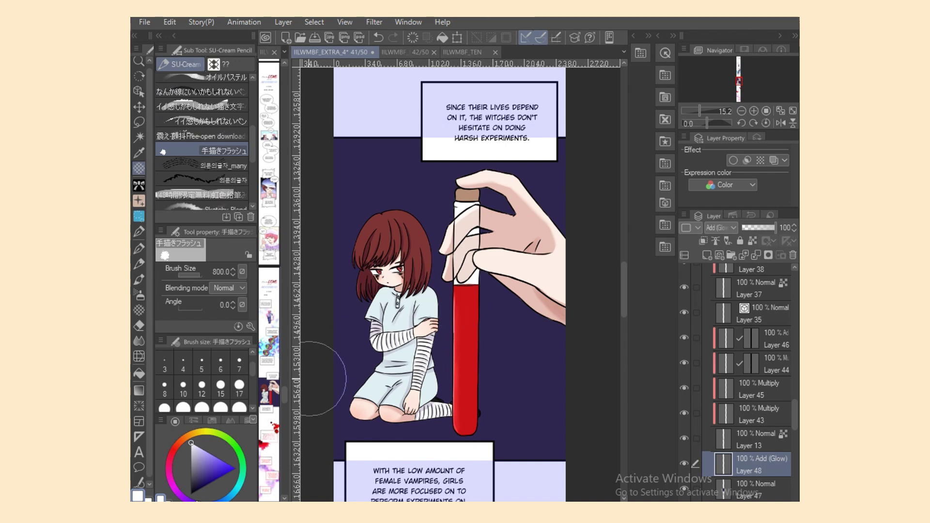
scroll(203, 382, down, 2)
click(239, 399)
drag(481, 275, 492, 322)
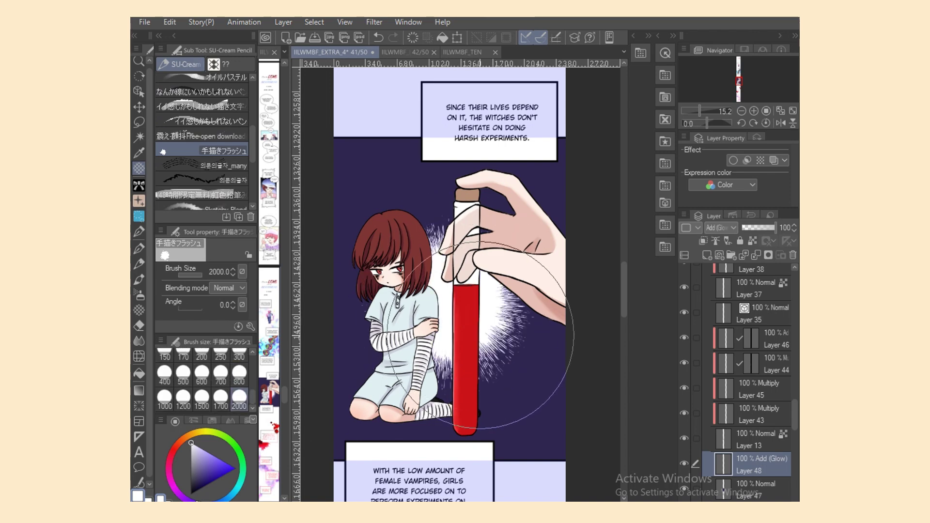
Enlarge the white flash burst to nearly the panel's width and centre it behind the girl and test tube.
key(ctrl+t)
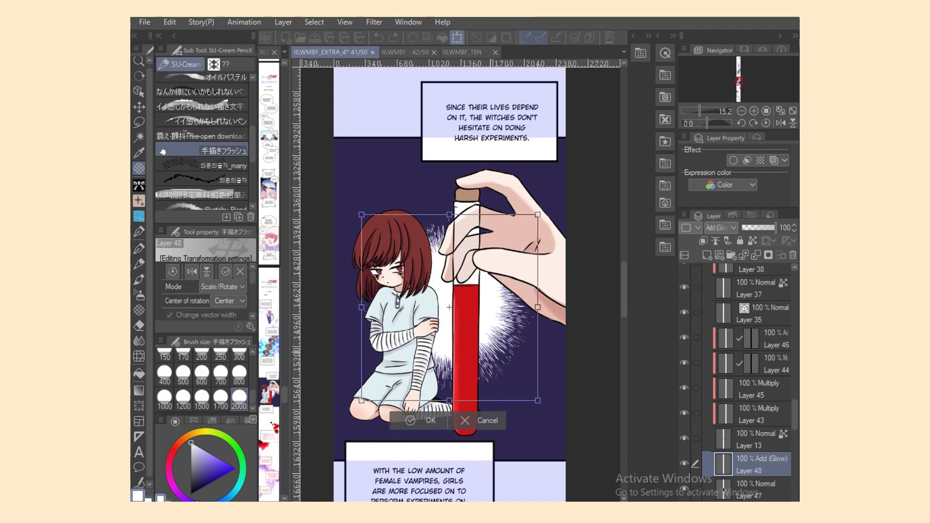
drag(361, 214, 346, 183)
drag(537, 401, 569, 418)
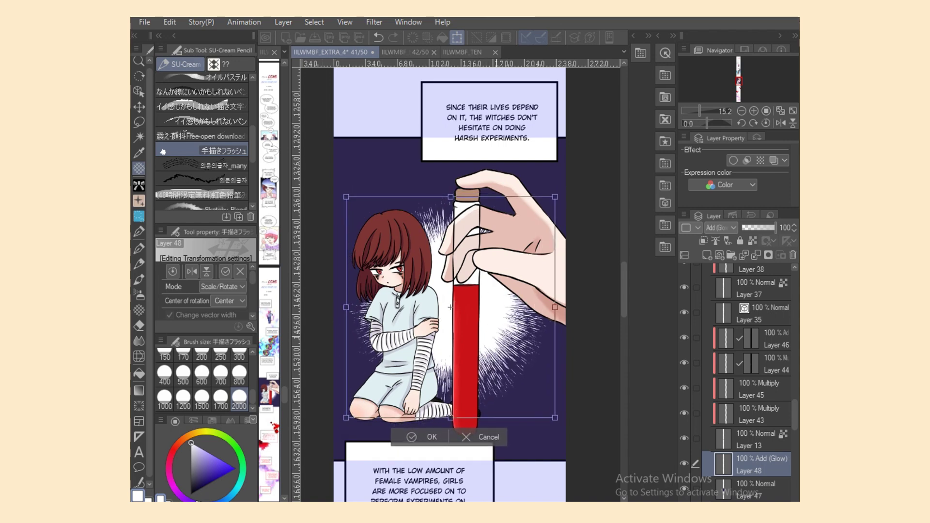
drag(457, 300, 447, 302)
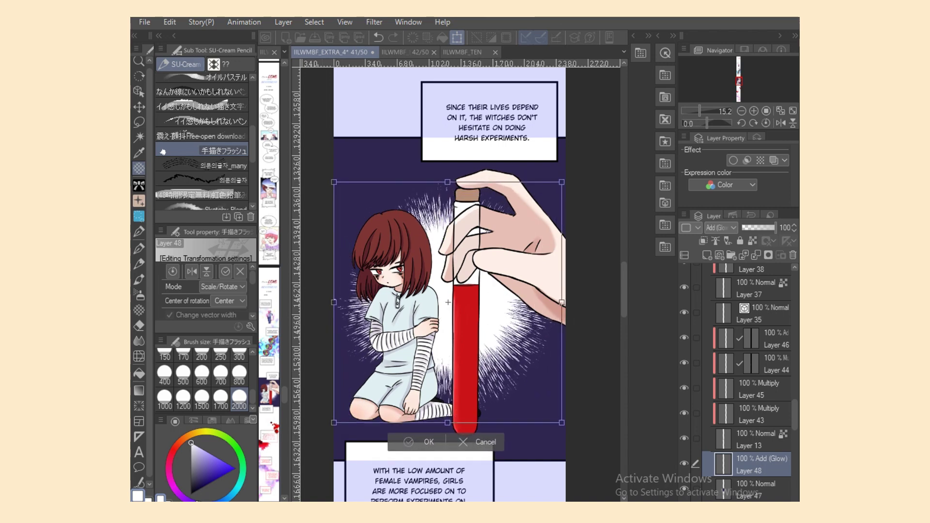
key(Return)
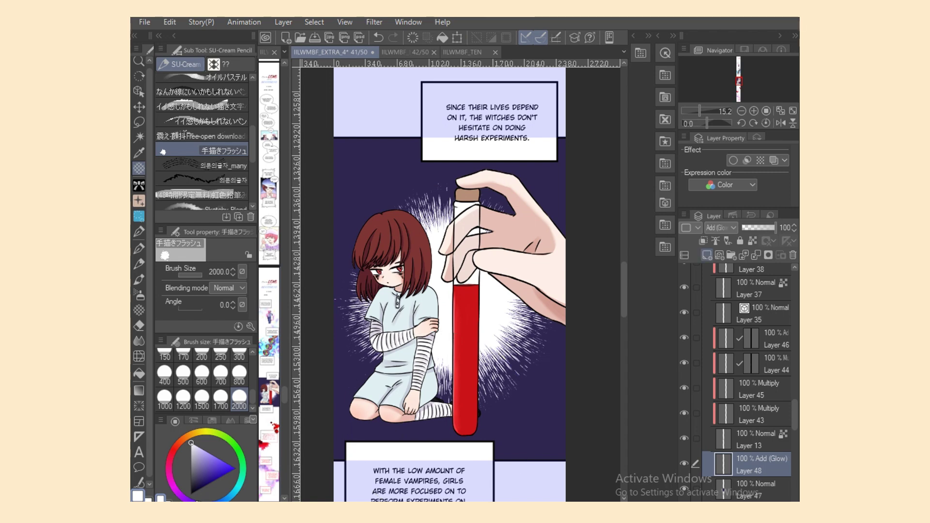
Add another Add (Glow) layer above Layer 48 and stamp purple flash bursts behind the girl's head at brush size 2000.
click(707, 255)
click(720, 227)
click(723, 369)
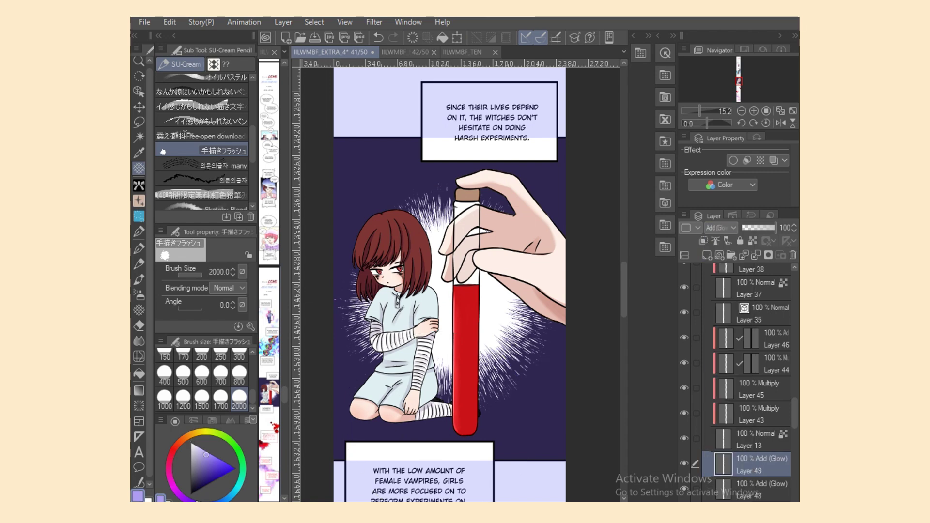
drag(397, 189, 436, 174)
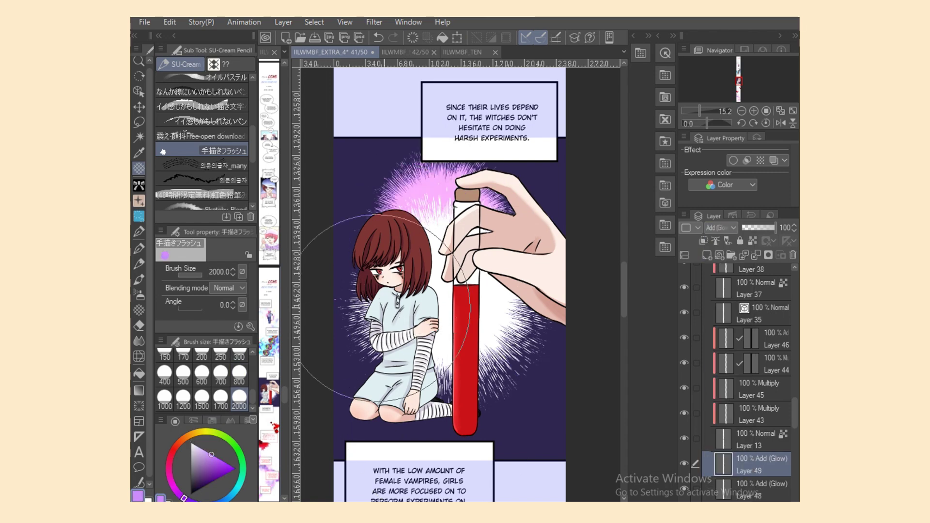
Undo the purple flash burst and airbrush a soft purple glow over the background on Layer 49 with the Soft airbrush at size 2000.
key(ctrl+z)
key(b)
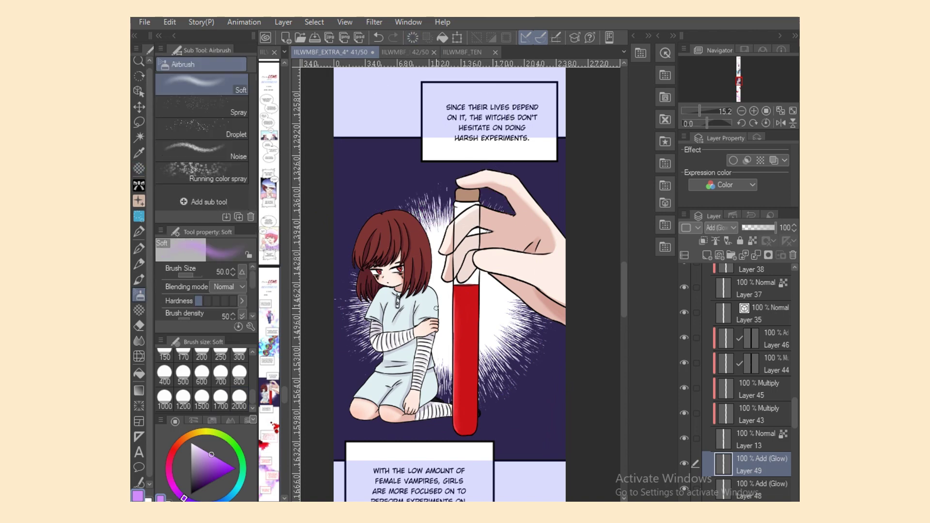
click(239, 397)
mouse_move(383, 298)
mouse_down()
mouse_move(311, 353)
mouse_move(488, 342)
mouse_move(496, 257)
mouse_move(363, 281)
mouse_move(484, 309)
mouse_move(528, 345)
mouse_up()
Add a new layer above Layer 36 and set its blending mode to Multiply.
scroll(746, 383, up, 6)
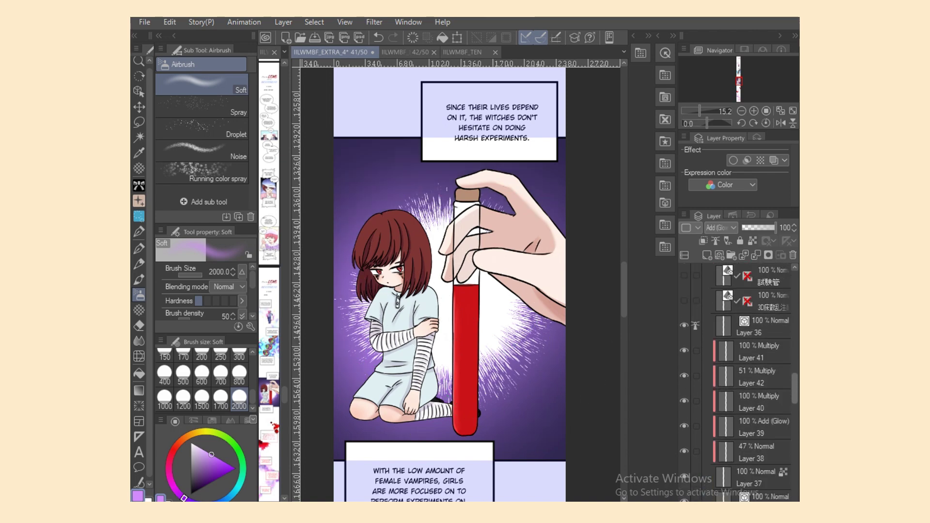
click(707, 255)
click(721, 227)
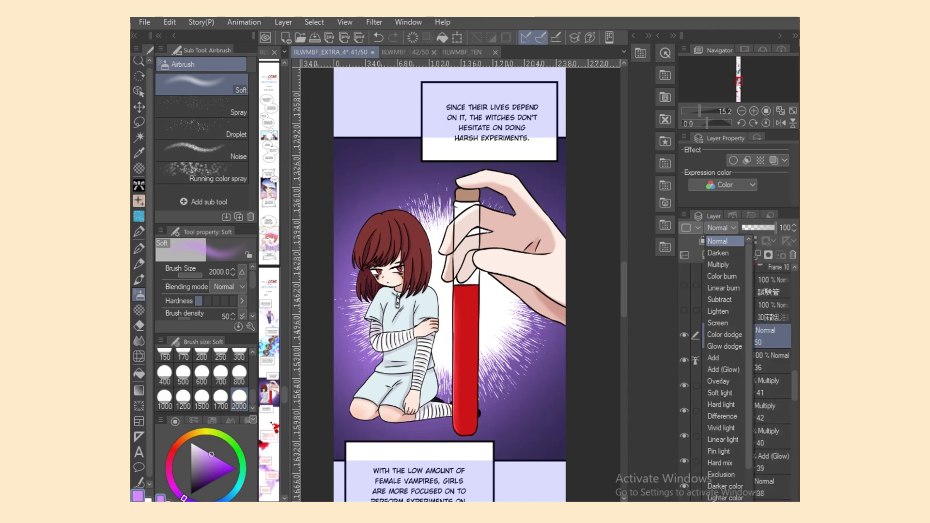
click(721, 264)
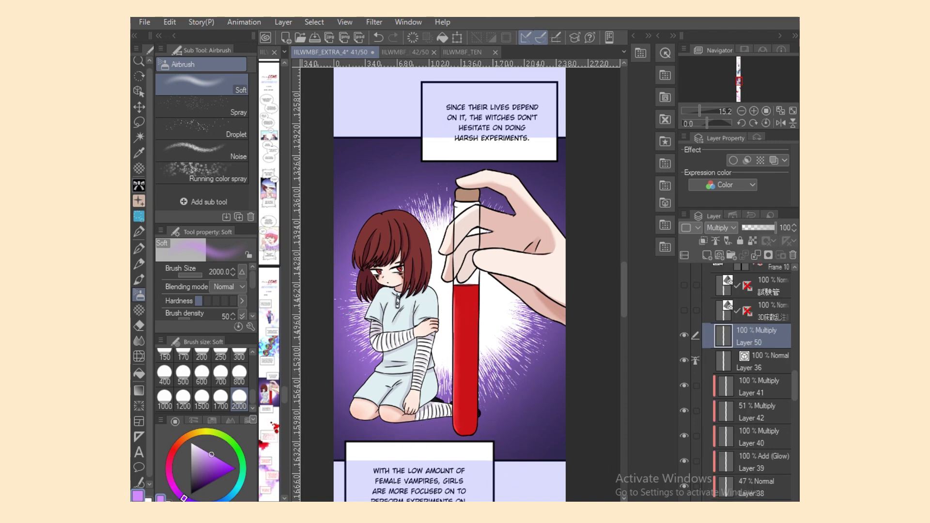
Fill a pale purple shadow over the girl's front and left side on Layer 50 using the 投げなわして塗るツール lasso fill.
click(138, 168)
scroll(204, 141, up, 3)
click(203, 126)
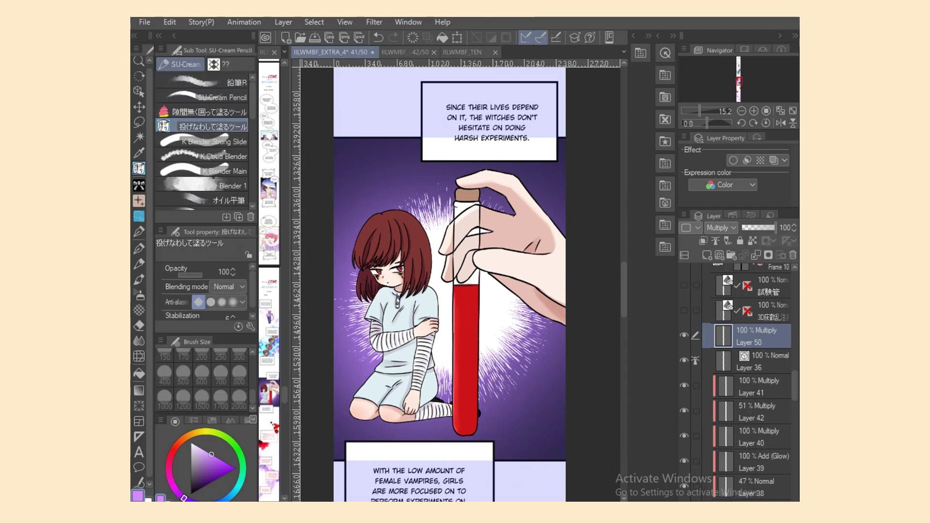
click(198, 453)
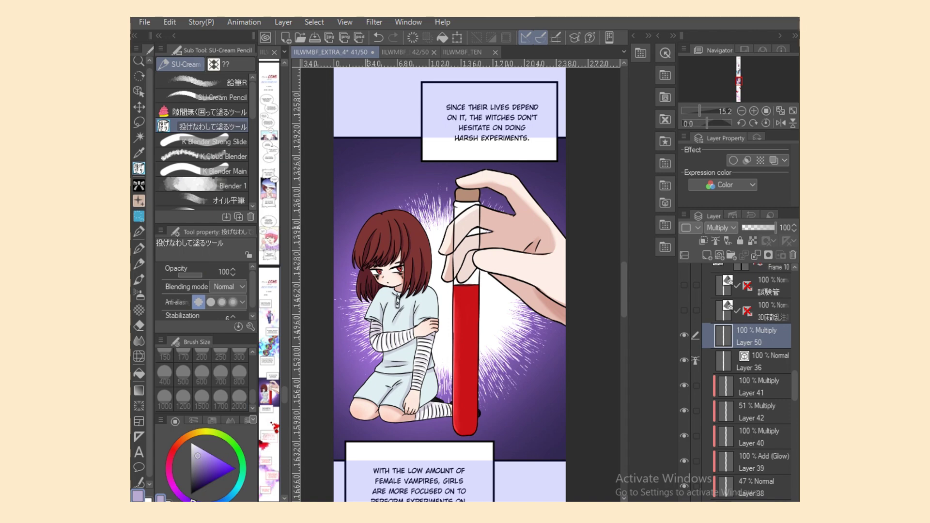
mouse_move(376, 216)
mouse_down()
mouse_move(305, 421)
mouse_move(412, 215)
mouse_up()
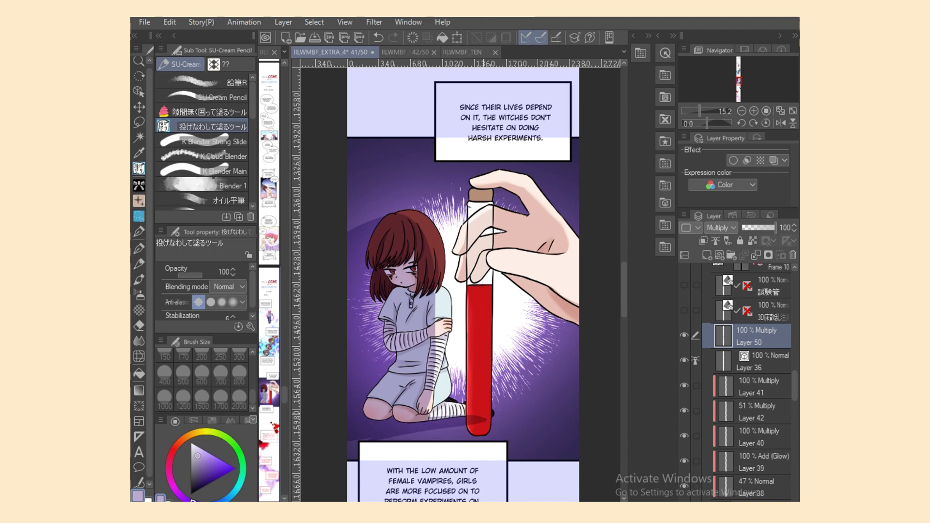
scroll(465, 335, left, 1)
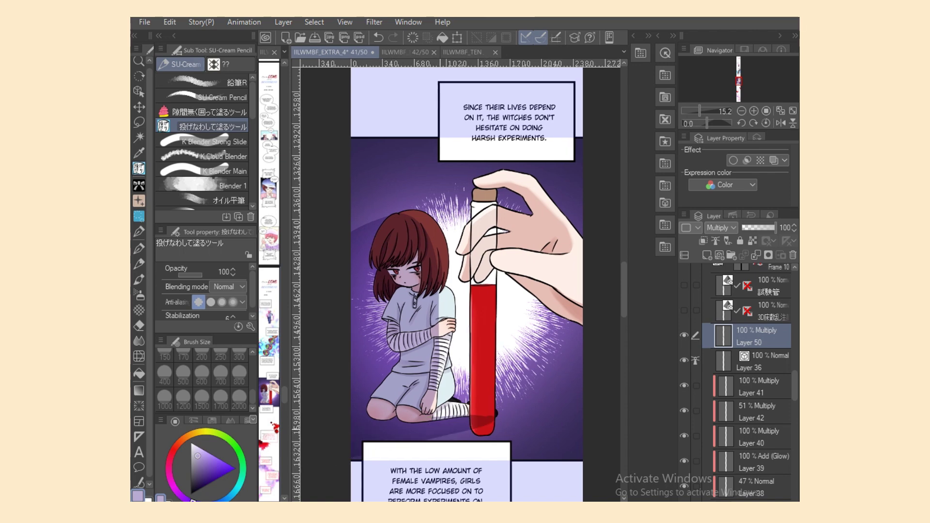
Clear the purple shadow overlapping the lower end of the test tube with the 投げなわして塗るツール lasso fill.
click(208, 200)
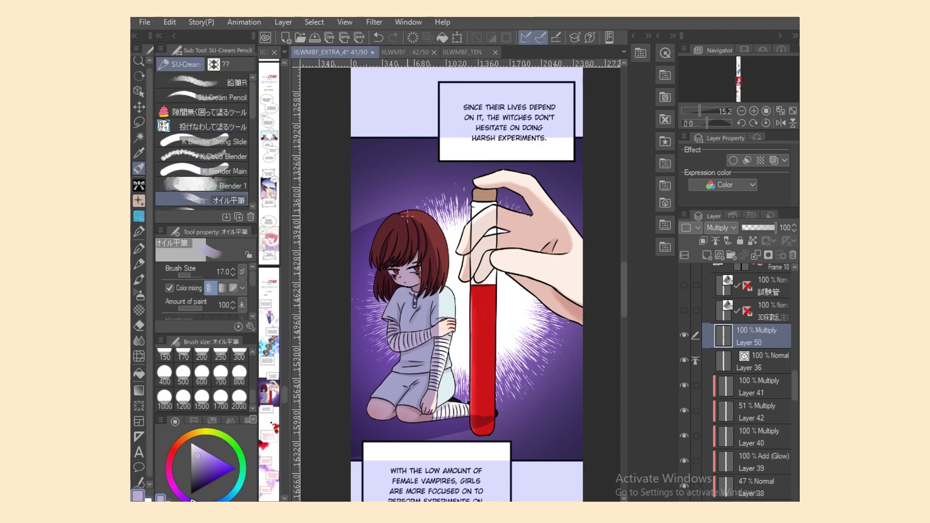
key(j)
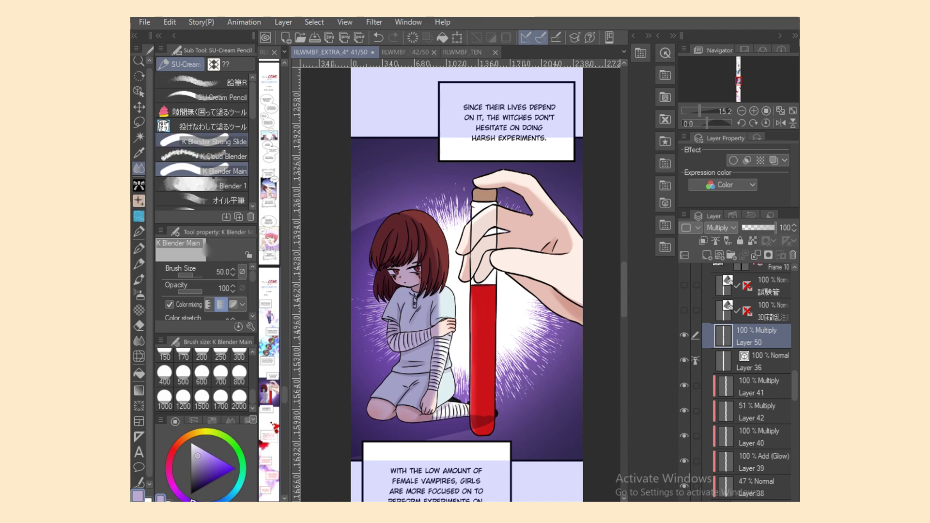
click(203, 126)
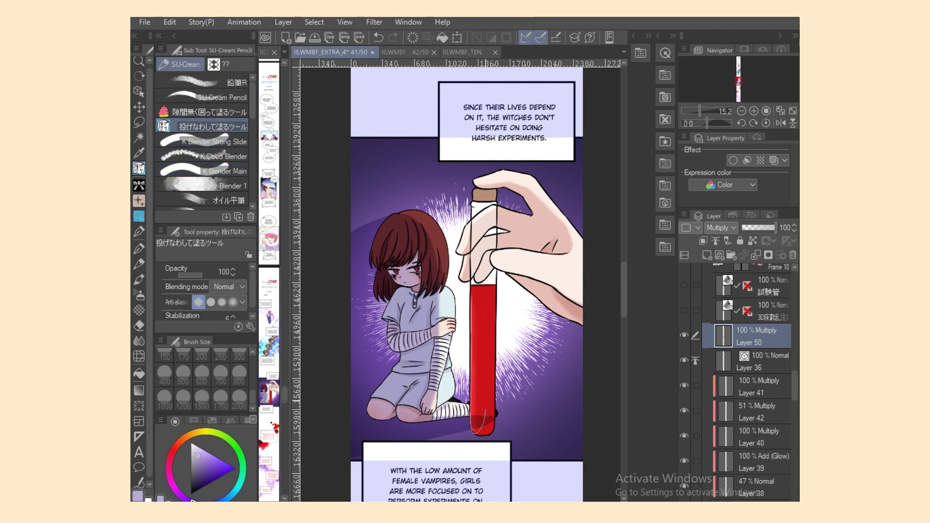
mouse_move(490, 408)
mouse_down()
mouse_move(494, 430)
mouse_move(490, 410)
mouse_up()
Add a new layer above Layer 50 and set its blending mode to Add (Glow).
scroll(463, 283, up, 3)
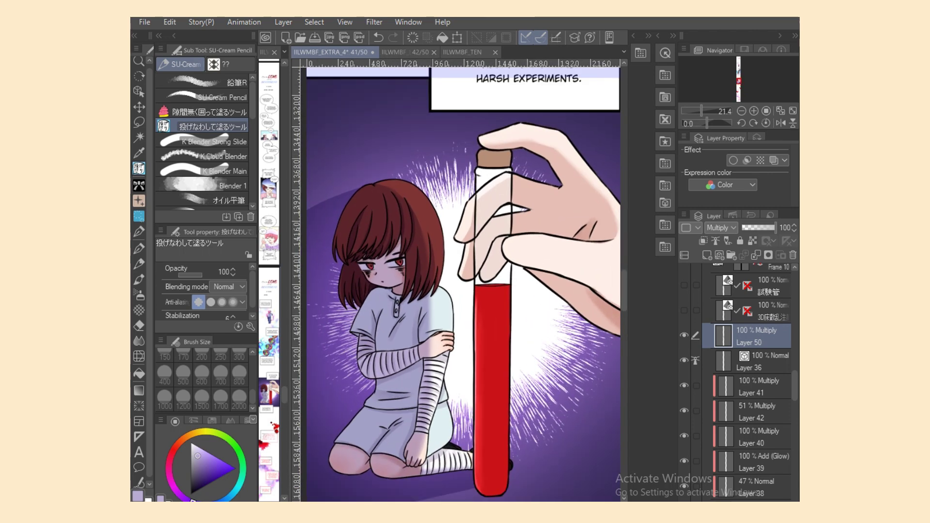
click(707, 255)
click(721, 227)
click(725, 369)
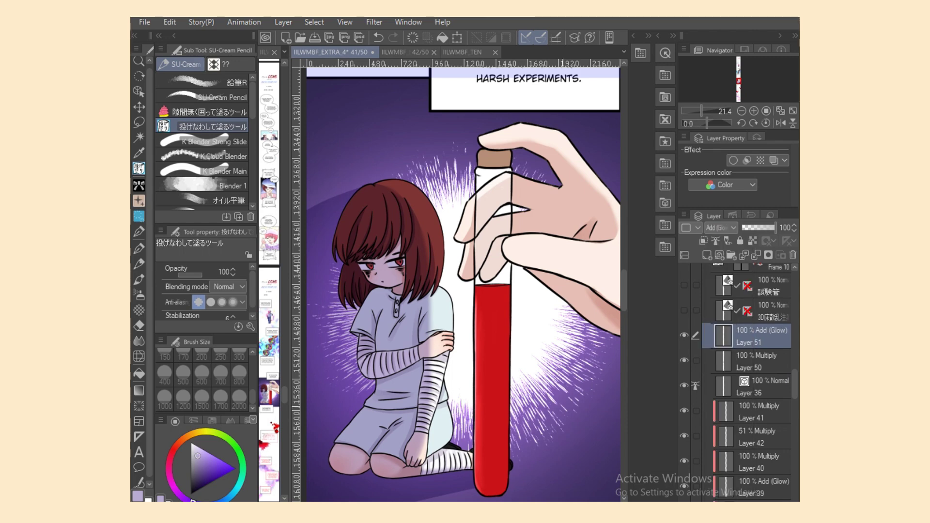
Pick a bright red and paint a soft glow over the girl's eyes on Layer 51, adjusting the Soft airbrush to size 50.
scroll(506, 288, up, 2)
click(221, 470)
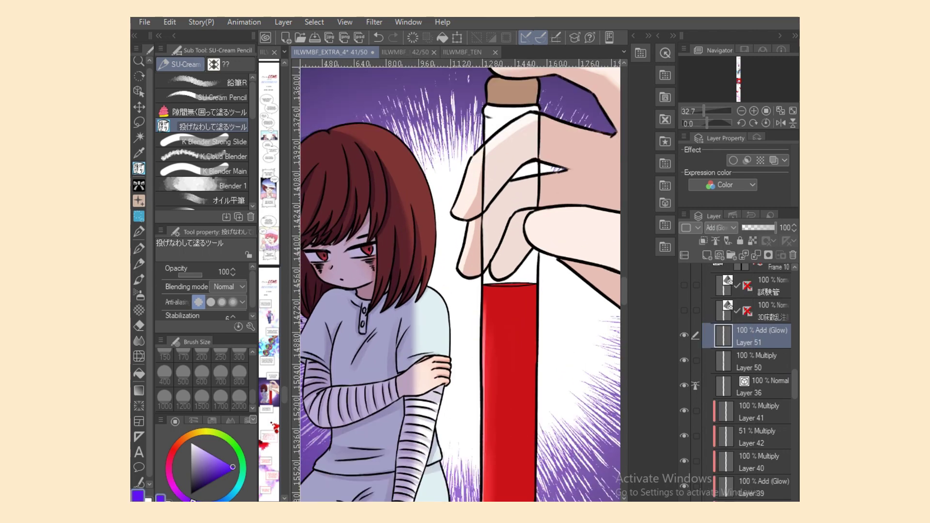
click(172, 453)
click(139, 294)
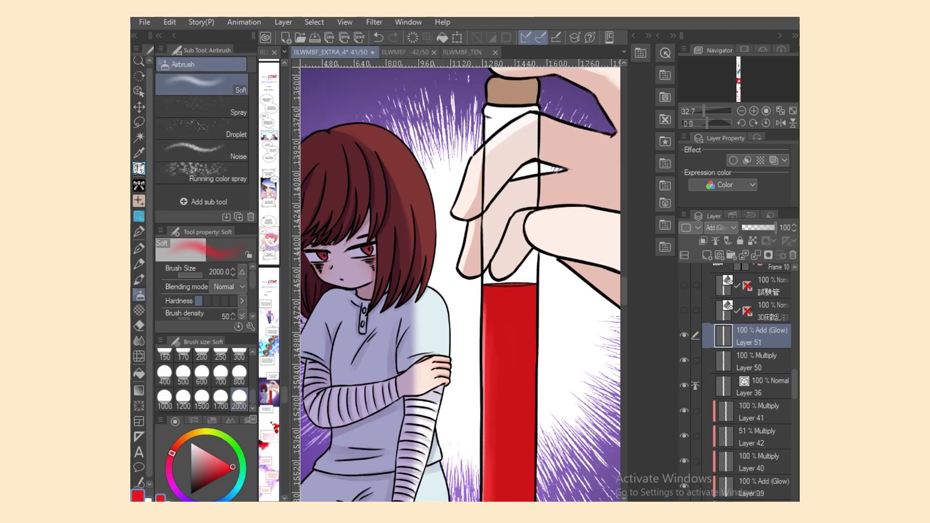
key(bracketleft)
key(bracketleft)
key(bracketleft)
key(bracketleft)
key(bracketleft)
key(bracketleft)
key(bracketleft)
key(bracketleft)
key(bracketleft)
key(bracketleft)
key(bracketleft)
key(bracketleft)
key(bracketleft)
key(bracketleft)
key(bracketleft)
key(bracketleft)
key(bracketleft)
key(bracketleft)
key(bracketleft)
key(bracketleft)
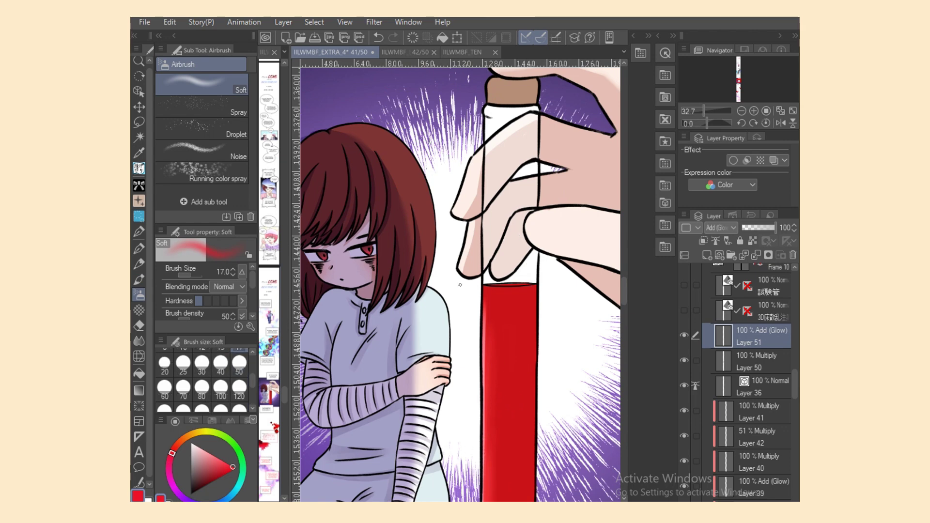
key(bracketright)
key(bracketright)
key(bracketright)
key(bracketright)
key(bracketright)
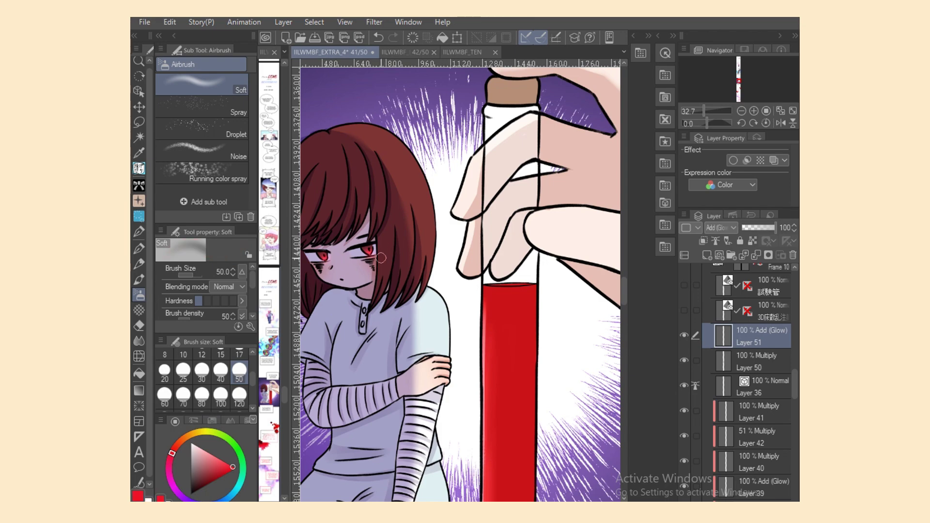
Blend the purple shadow on the girl on Layer 50 with the K Blender Main brush at size 50.
scroll(400, 441, down, 3)
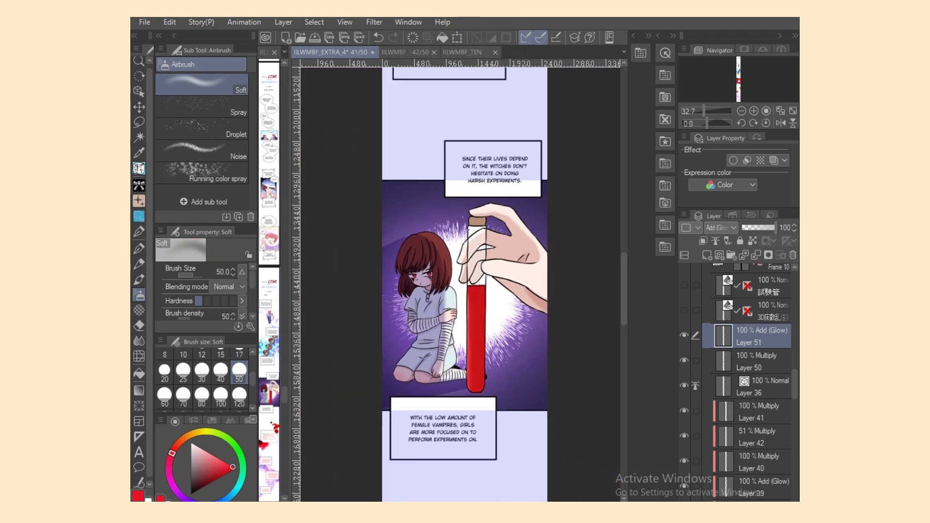
key(alt+bracketleft)
key(j)
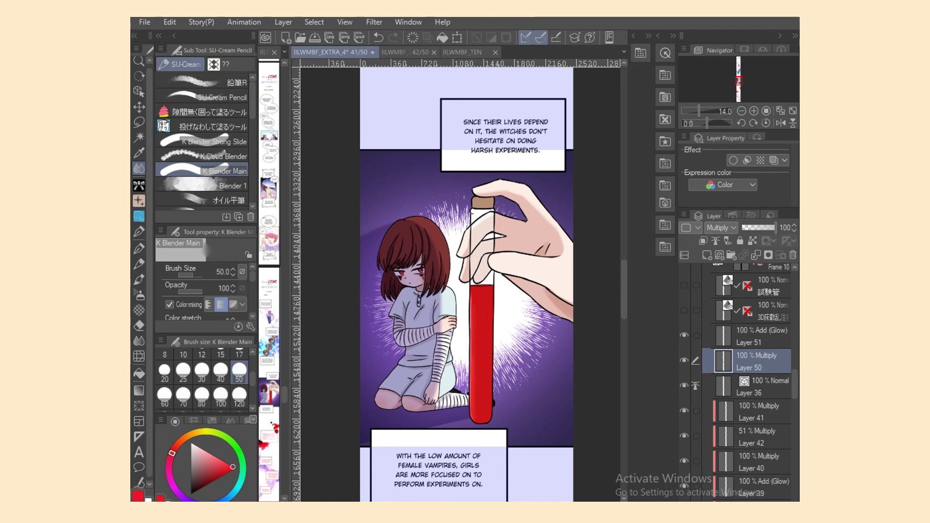
Add a new layer above Layer 51 and set its blending mode to Multiply.
scroll(746, 383, down, 2)
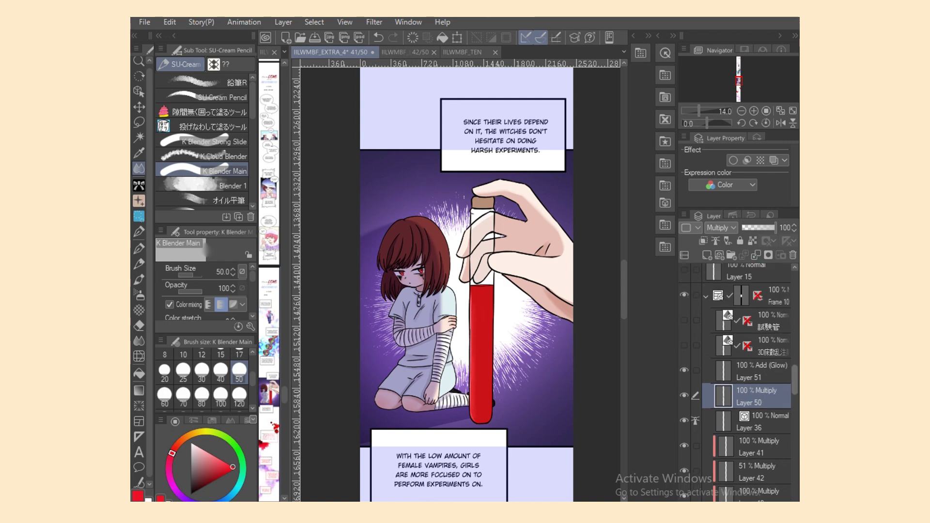
scroll(745, 382, up, 3)
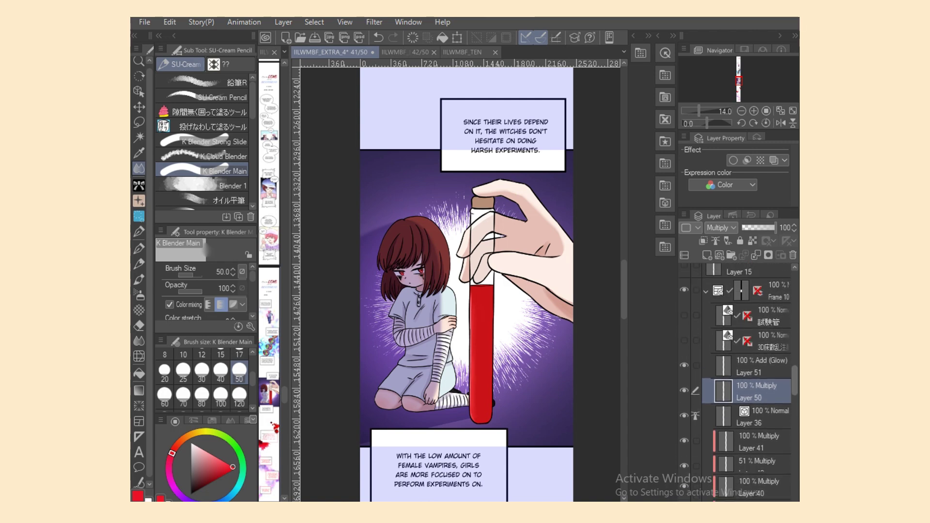
click(707, 254)
click(721, 228)
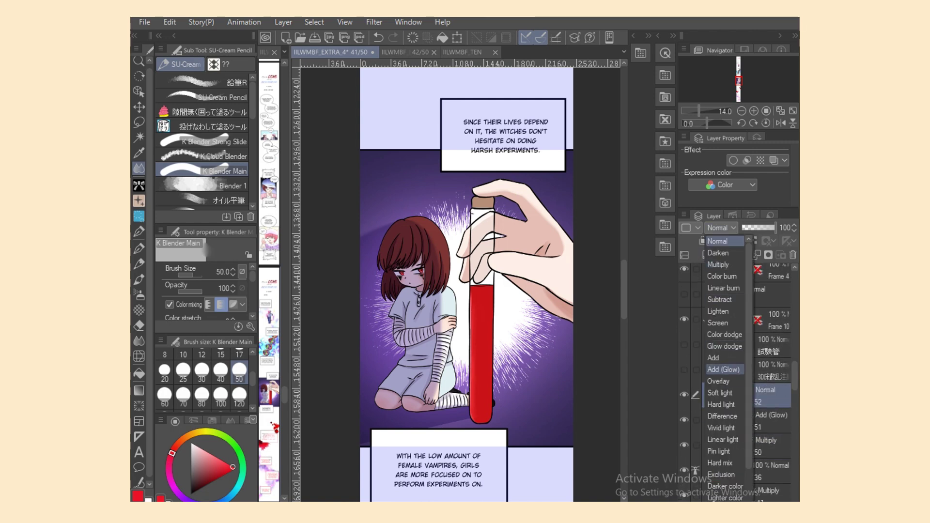
click(718, 264)
Brush a muted purple crosshatch texture over the panel's upper area on Layer 52 using the Gauze cloud brush at size 800.
drag(171, 453, 195, 500)
key(b)
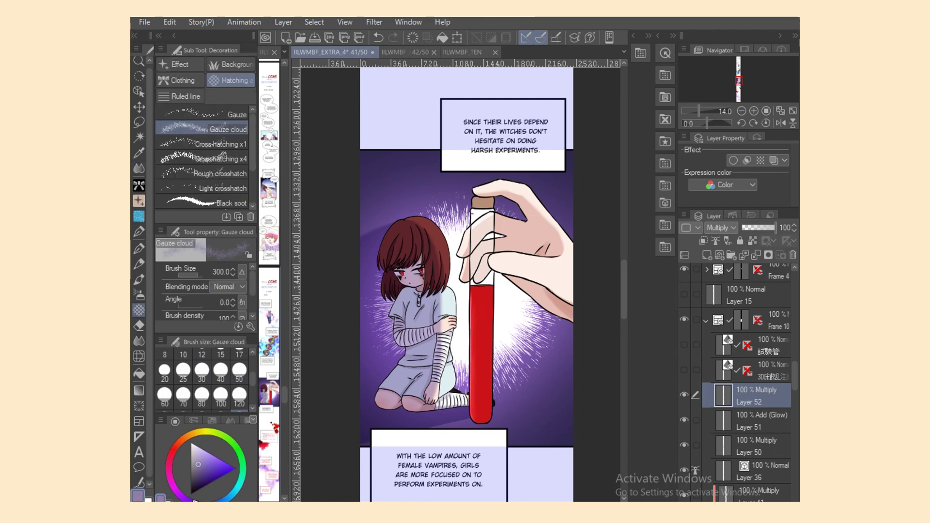
scroll(209, 383, down, 3)
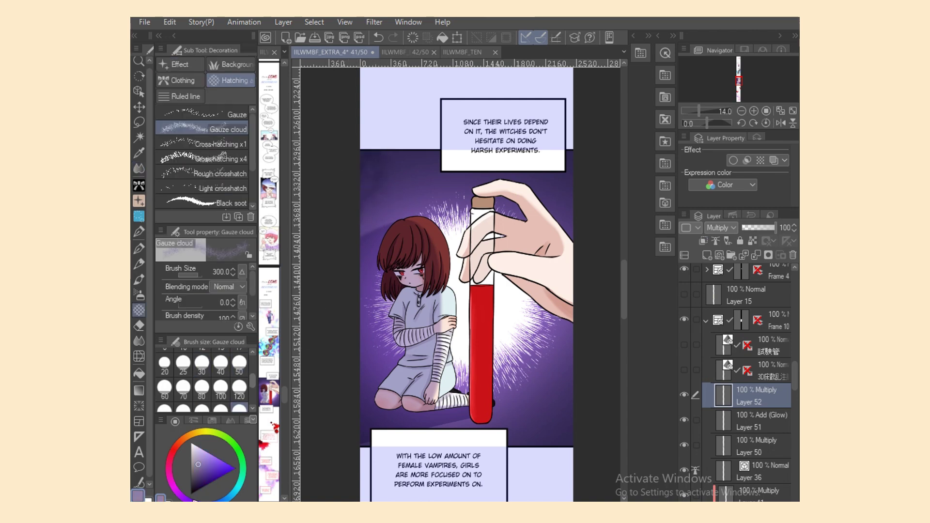
click(238, 396)
mouse_move(396, 156)
mouse_down()
mouse_move(415, 146)
mouse_move(436, 165)
mouse_move(550, 177)
mouse_move(597, 189)
mouse_up()
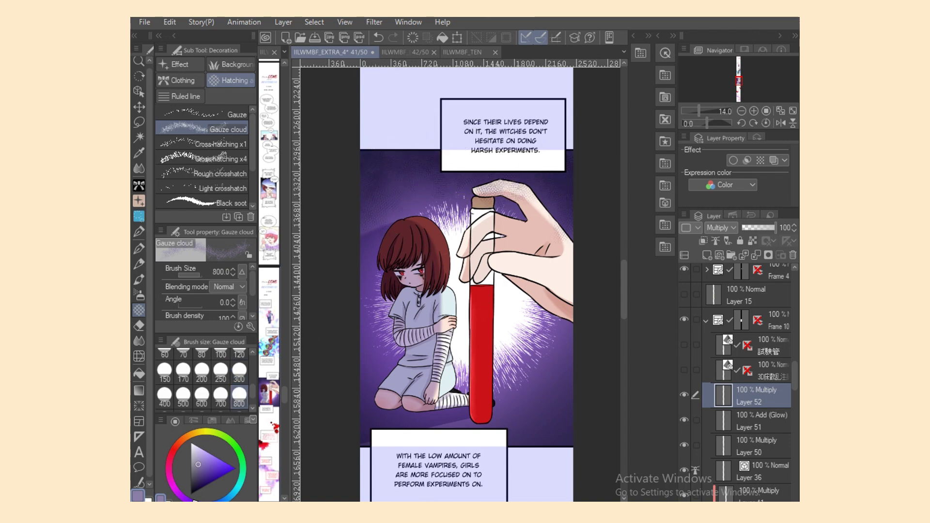
Move Layer 52 below Layer 37, then add a new layer directly above it with the Add (Glow) blending mode.
drag(756, 395, 748, 489)
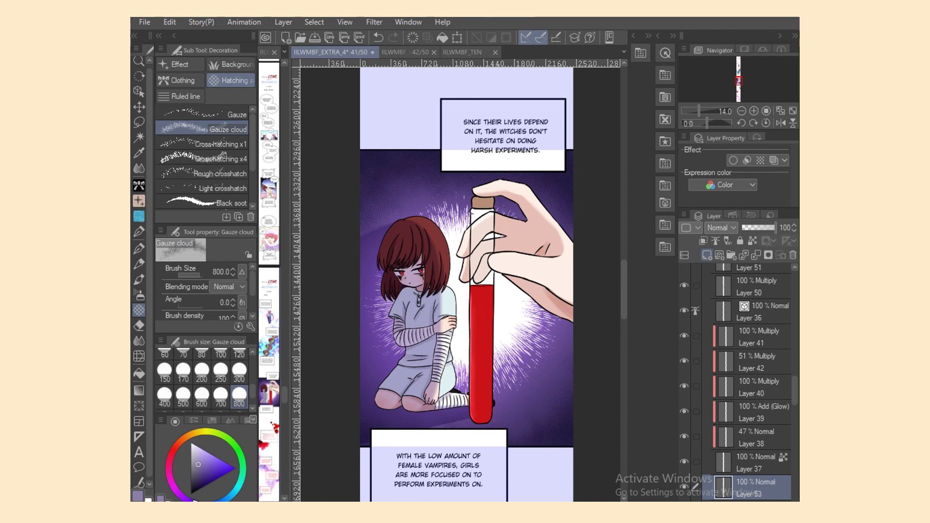
click(721, 227)
click(724, 369)
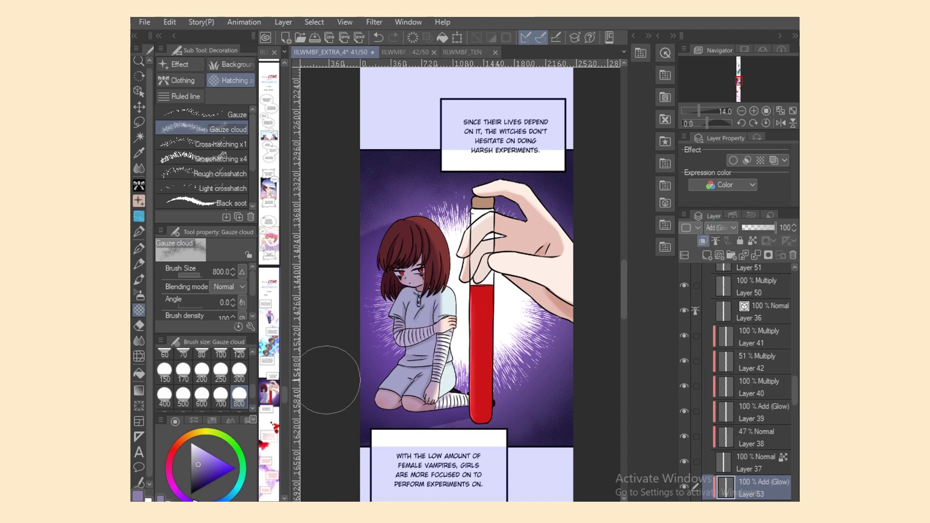
Brush a brighter purple Gauze cloud texture across the upper and lower background on Layer 53 at size 800, with layer clipping off.
key(b)
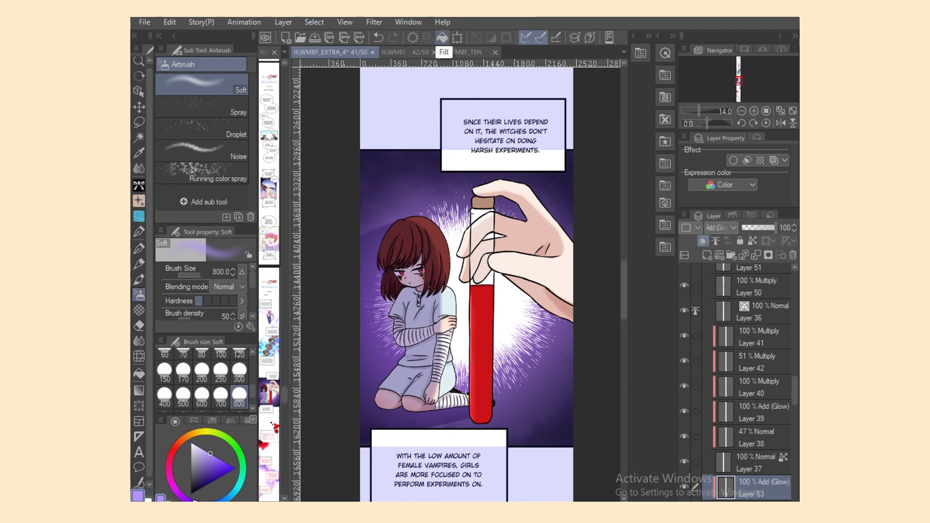
click(720, 228)
key(Escape)
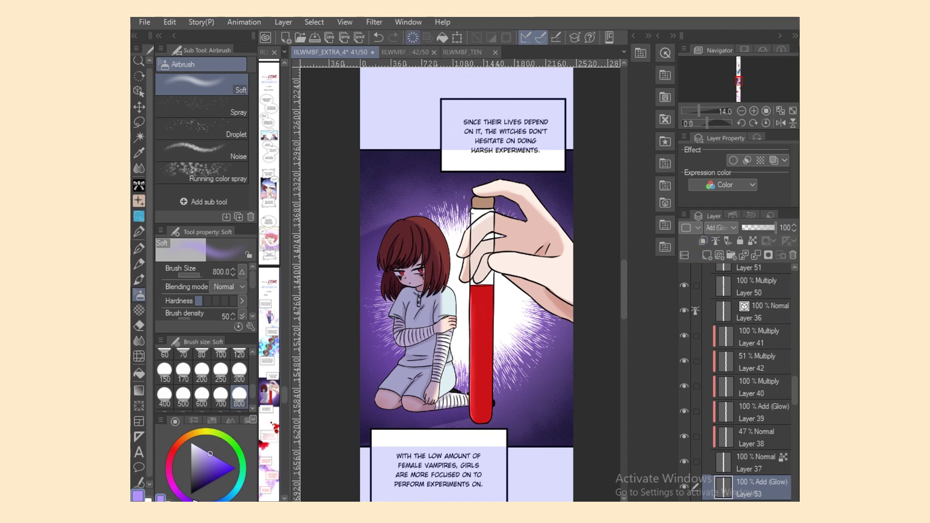
click(139, 310)
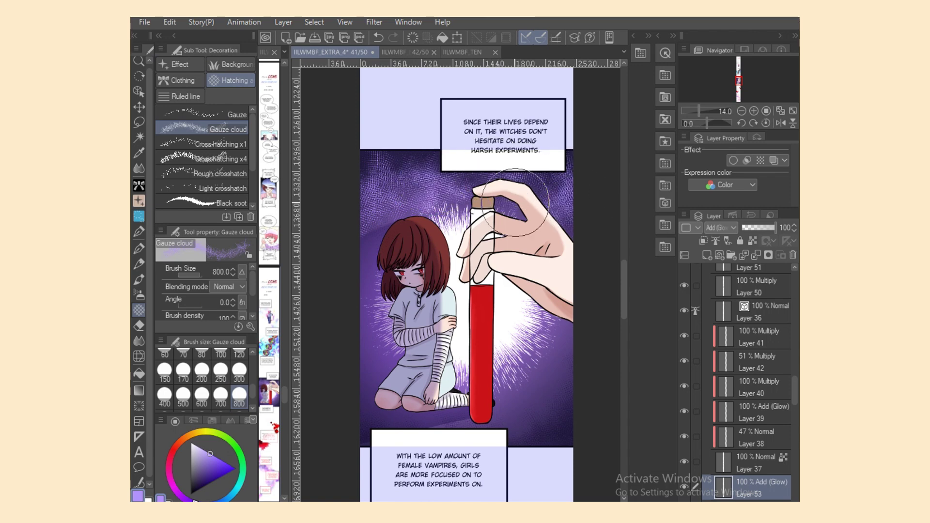
mouse_move(387, 421)
mouse_down()
mouse_move(408, 430)
mouse_move(464, 425)
mouse_move(444, 432)
mouse_move(537, 413)
mouse_move(562, 387)
mouse_up()
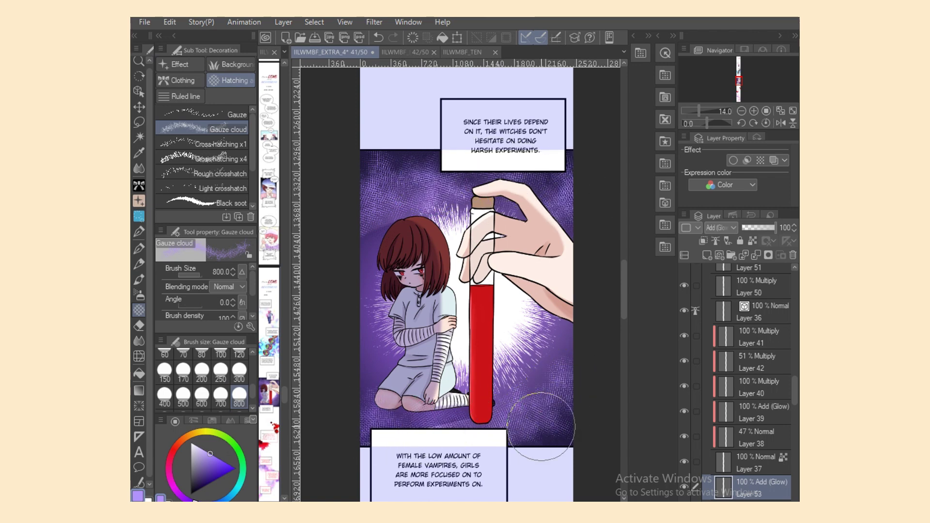
Move Layer 53 below Layer 52 and lower its opacity to 25%.
scroll(750, 388, down, 5)
drag(751, 303, 750, 341)
drag(774, 227, 746, 227)
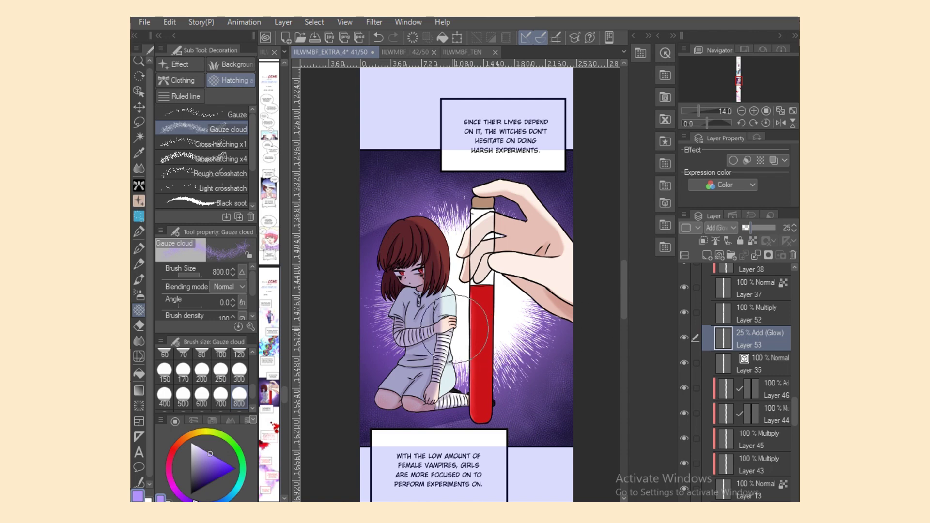
Add a new layer above Layer 51 with the Screen blending mode and pick a bright red drawing colour.
scroll(746, 382, up, 3)
scroll(751, 383, up, 5)
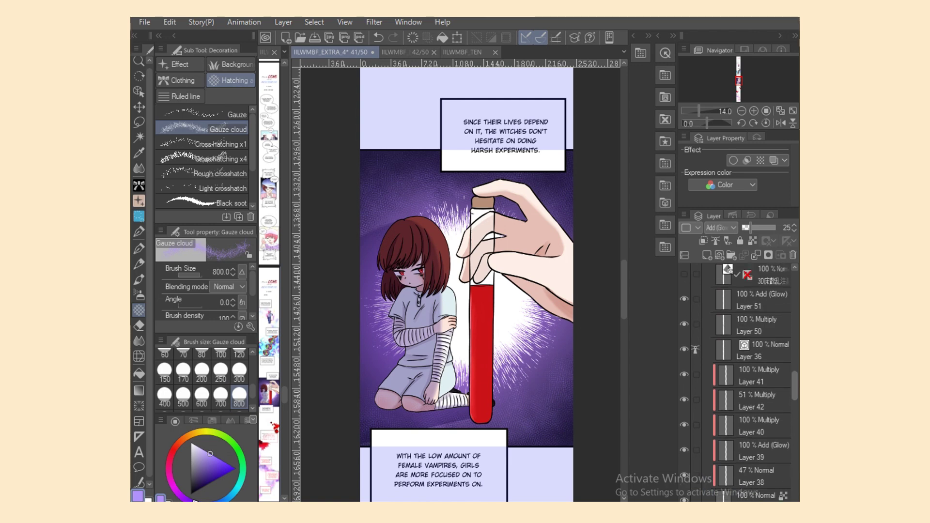
click(760, 380)
click(706, 254)
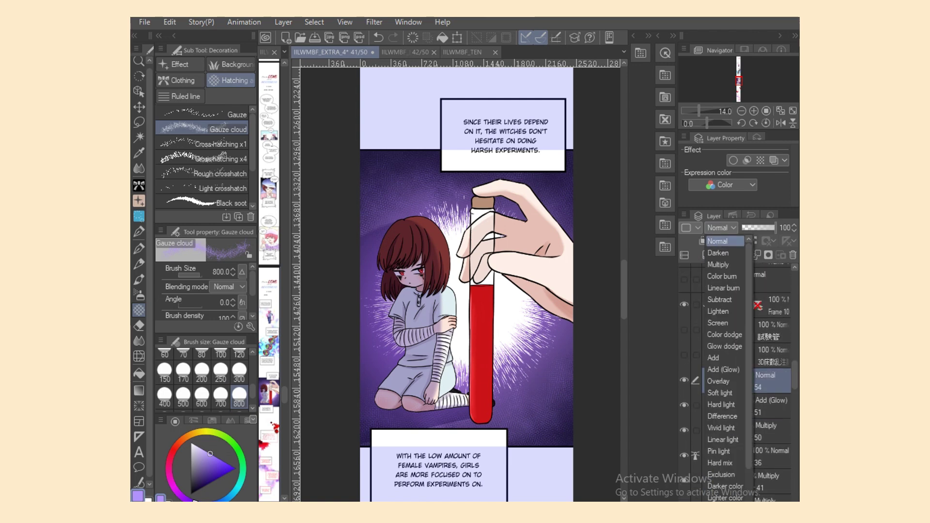
click(721, 227)
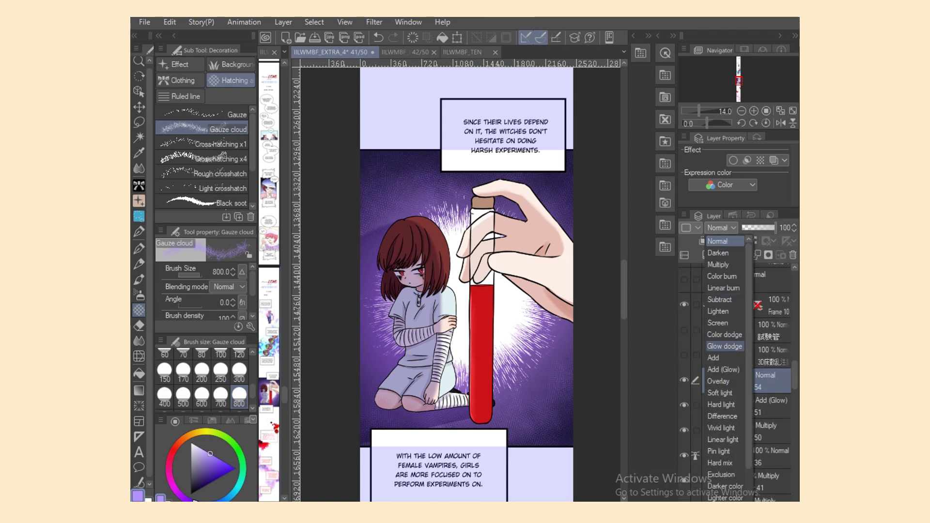
click(717, 323)
click(227, 469)
click(172, 452)
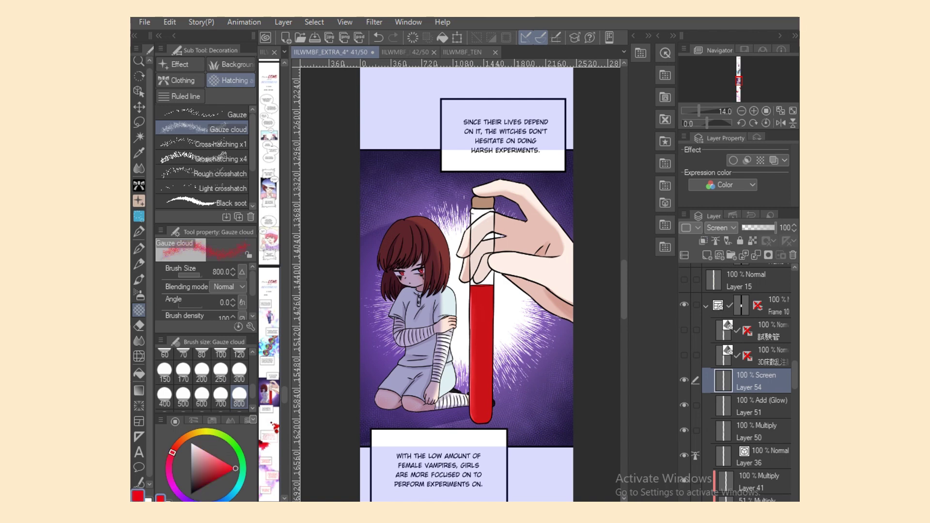
Airbrush a red glow over the test tube and the girl on Layer 54 using the Soft airbrush at size 2000.
drag(479, 285, 480, 393)
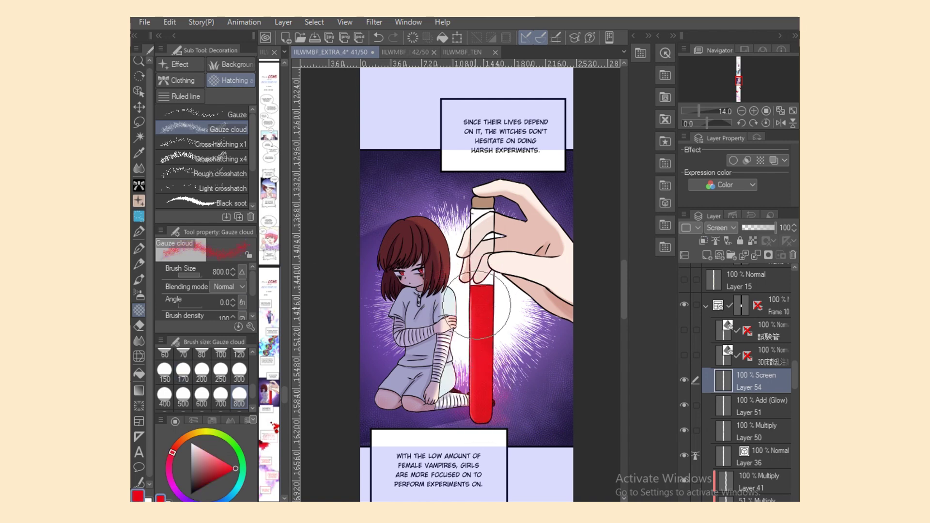
click(413, 38)
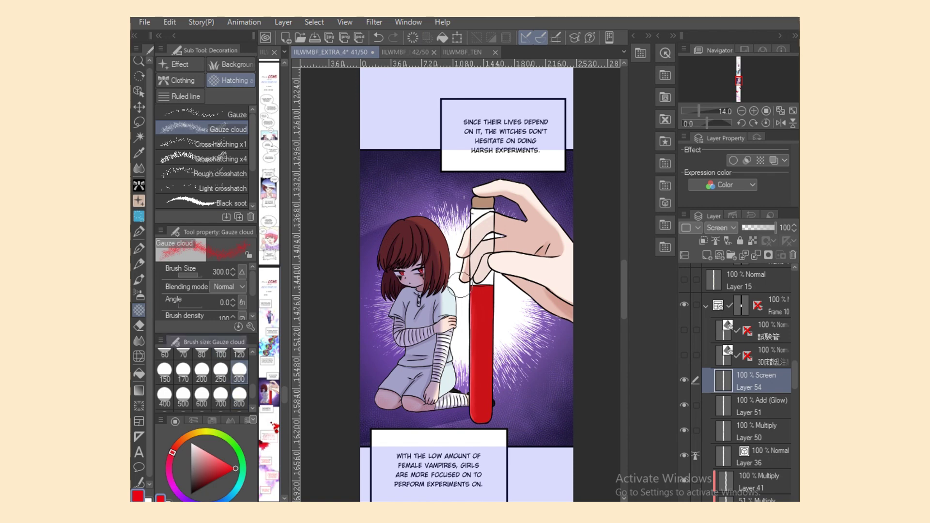
click(139, 294)
scroll(239, 387, down, 1)
click(239, 396)
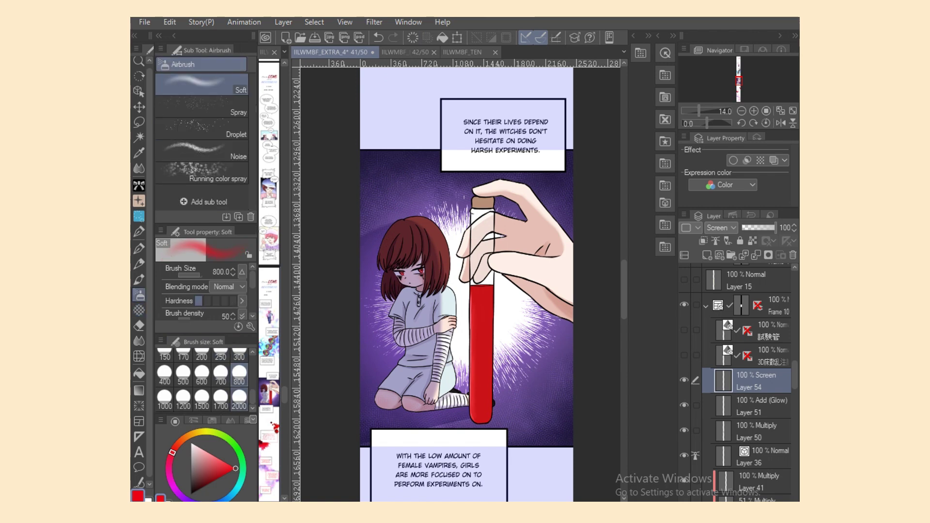
mouse_move(465, 290)
mouse_down()
mouse_move(479, 402)
mouse_move(446, 280)
mouse_move(510, 250)
mouse_move(518, 281)
mouse_move(531, 275)
mouse_move(473, 238)
mouse_move(436, 392)
mouse_up()
Remove excess red glow around the girl with transparent colour at size 2000, and touch up her lower body in red at size 800.
key(c)
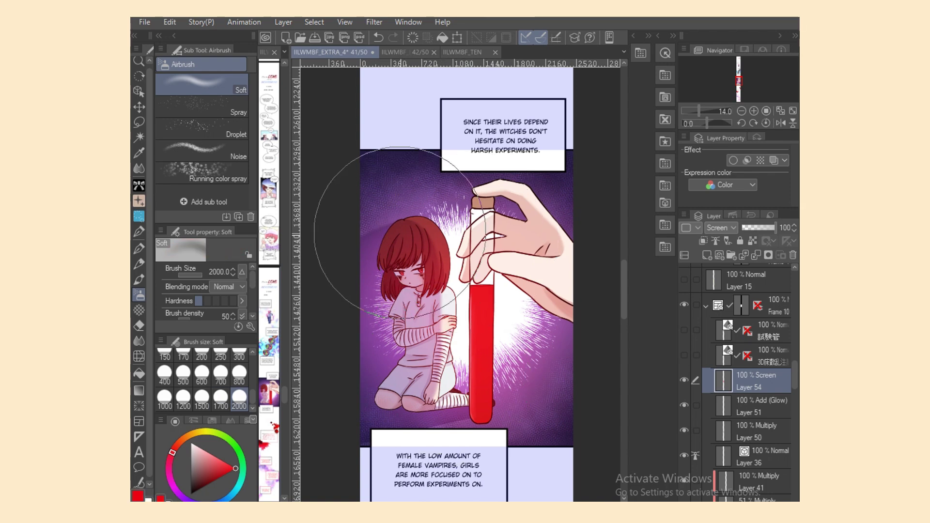
mouse_move(415, 198)
mouse_down()
mouse_move(383, 228)
mouse_move(363, 425)
mouse_move(393, 439)
mouse_up()
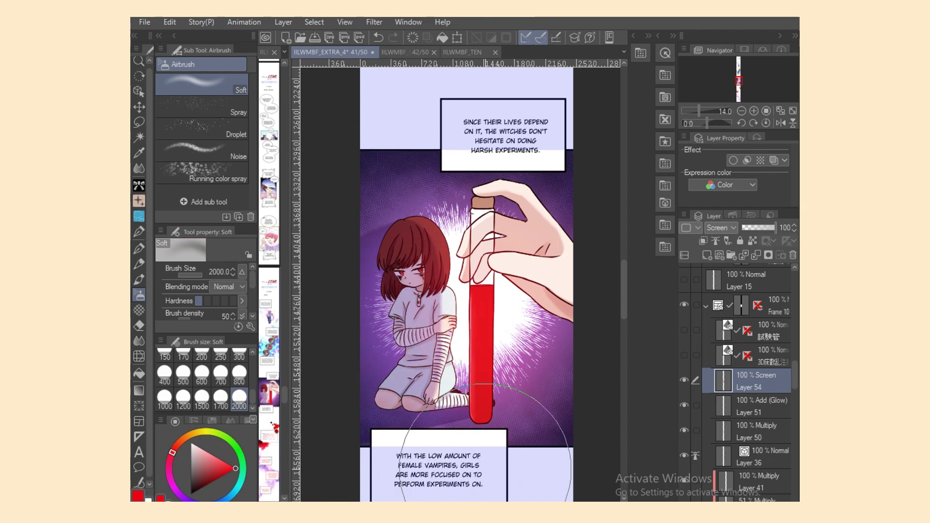
key(c)
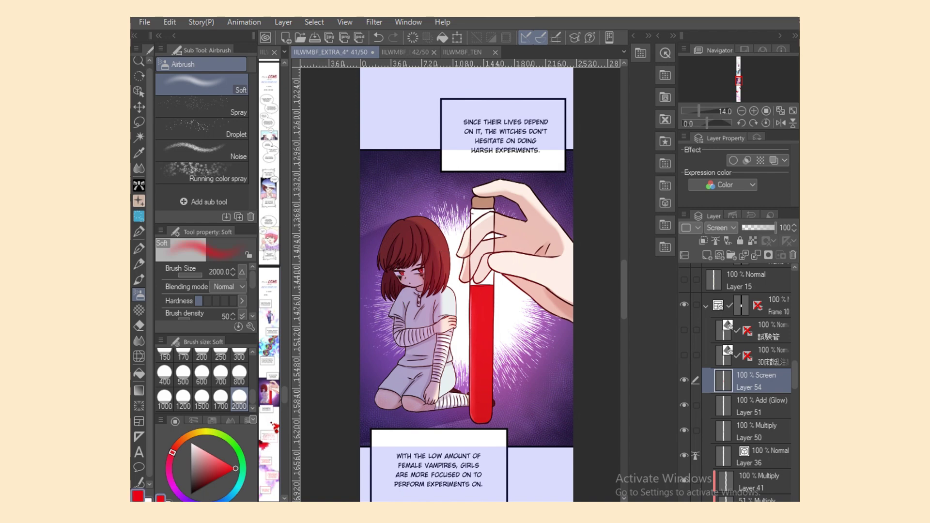
click(239, 382)
mouse_move(416, 401)
mouse_down()
mouse_move(467, 425)
mouse_move(417, 389)
mouse_move(429, 416)
mouse_move(443, 415)
mouse_move(426, 395)
mouse_up()
key(c)
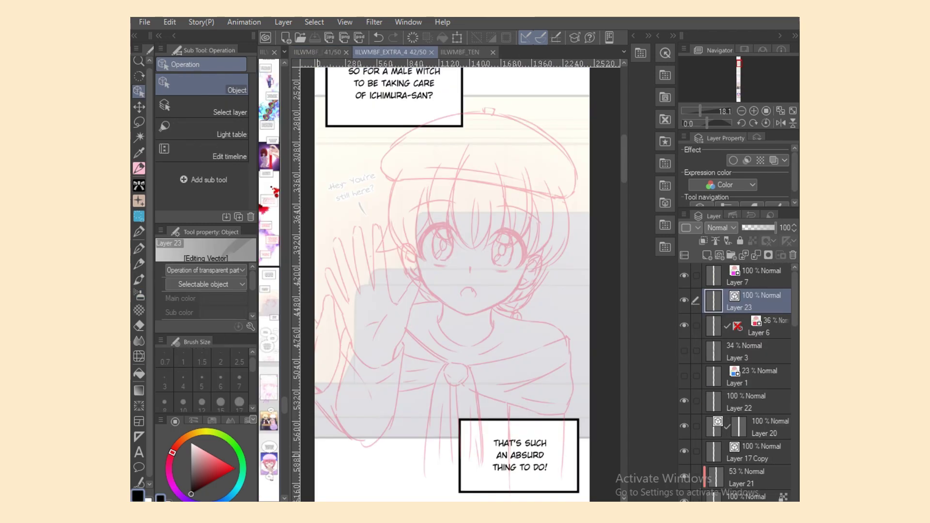
Ink the left jawline from ear to chin over the beret character's sketch on Layer 23 with the SU-Cream Pencil at size 12.
scroll(460, 281, up, 4)
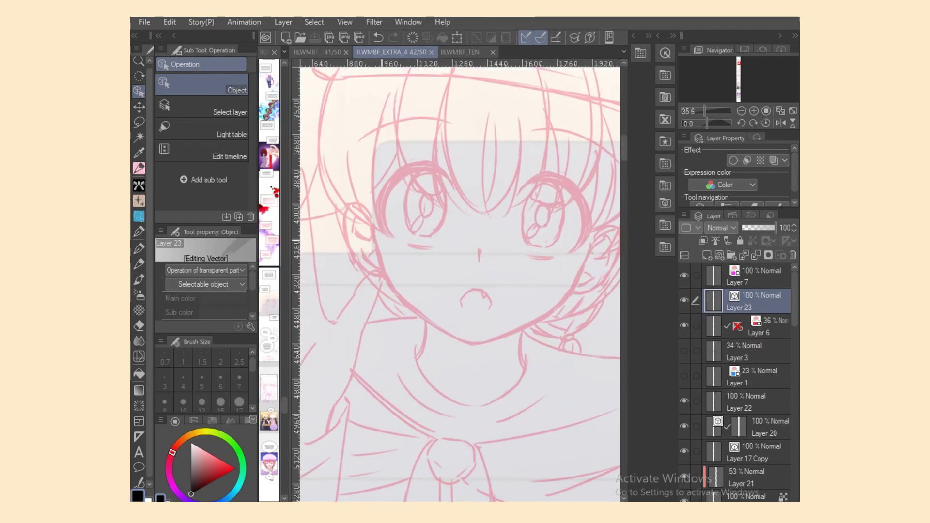
click(766, 327)
drag(460, 281, 448, 242)
click(756, 301)
key(p)
click(201, 402)
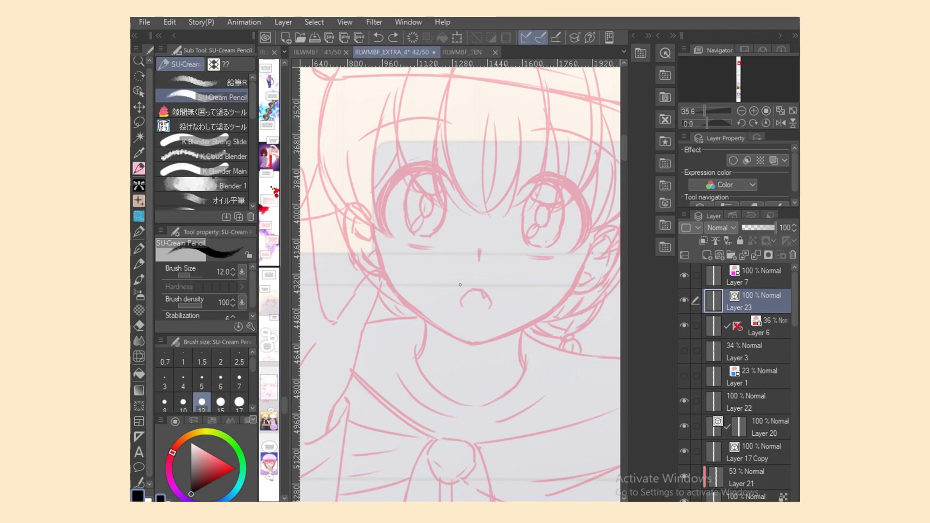
drag(385, 285, 475, 344)
key(ctrl+z)
drag(424, 319, 473, 345)
key(ctrl+z)
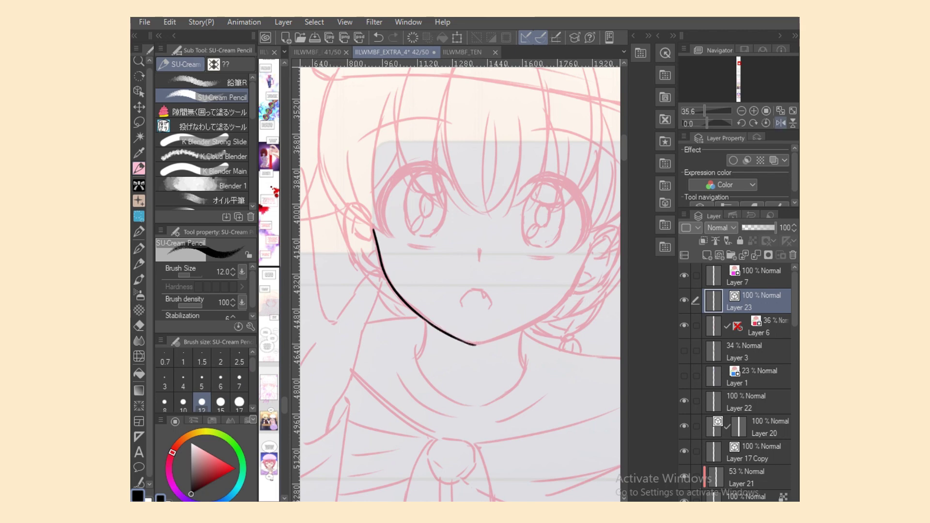
Ink the right jawline from the ear down to the chin, redoing the stroke until it meets the left one.
key(h)
key(ctrl+z)
drag(328, 249, 359, 302)
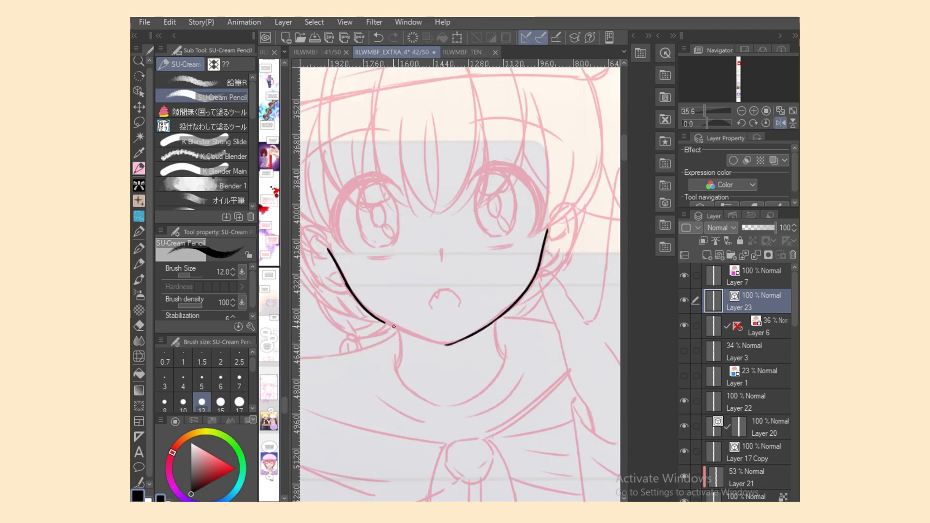
drag(394, 326, 400, 329)
key(ctrl+z)
drag(350, 292, 398, 328)
key(ctrl+z)
key(ctrl+z)
drag(354, 296, 431, 343)
key(ctrl+z)
drag(351, 291, 395, 326)
key(ctrl+z)
mouse_move(351, 291)
mouse_down()
mouse_move(404, 329)
mouse_move(384, 321)
mouse_move(435, 341)
mouse_move(372, 313)
mouse_move(446, 345)
mouse_up()
key(ctrl+z)
Erase the overlapping line ends at the chin tip with the Hard eraser at size 17.
key(e)
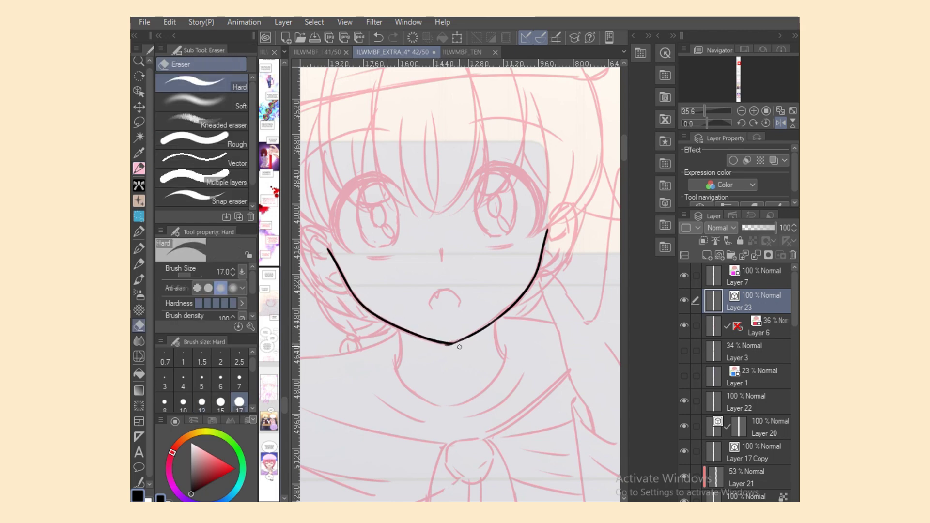
drag(459, 347, 438, 346)
key(p)
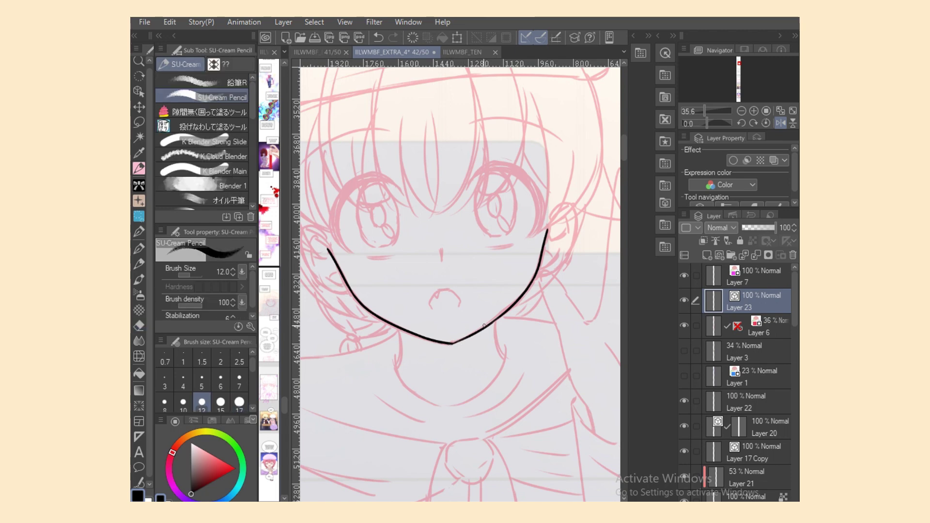
key(h)
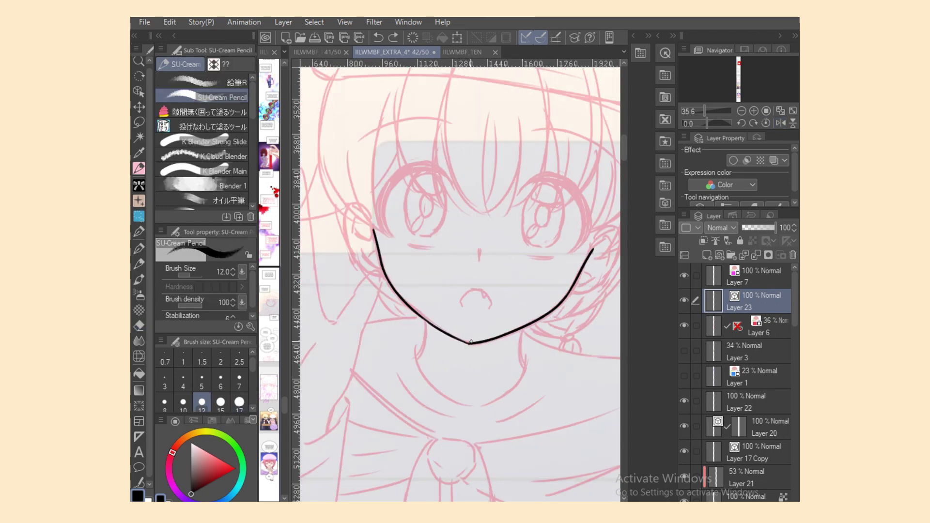
Ink both sides of the neck and the curved inner neckline below the chin, redoing strokes that miss the sketch.
drag(438, 327, 468, 343)
key(ctrl+z)
key(ctrl+z)
key(ctrl+z)
drag(523, 373, 417, 357)
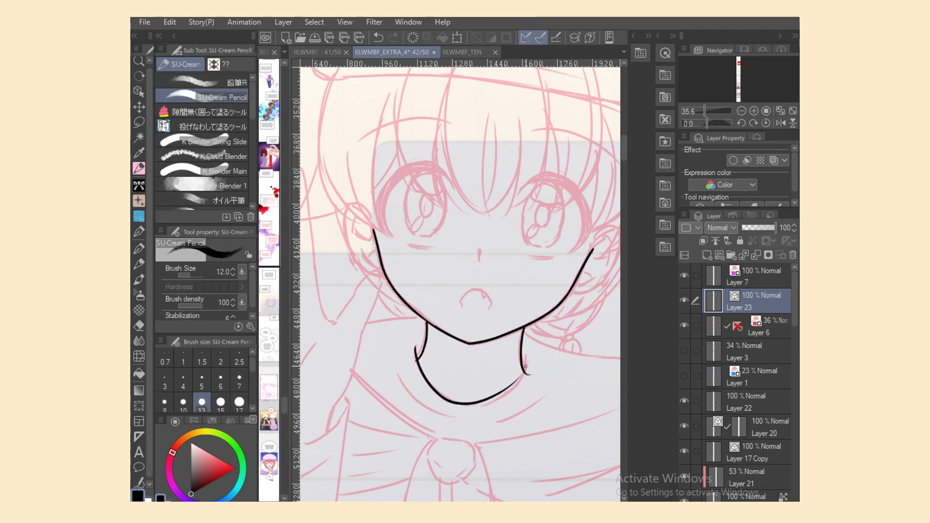
key(ctrl+z)
mouse_move(521, 374)
mouse_down()
mouse_move(466, 409)
mouse_move(525, 356)
mouse_up()
key(ctrl+z)
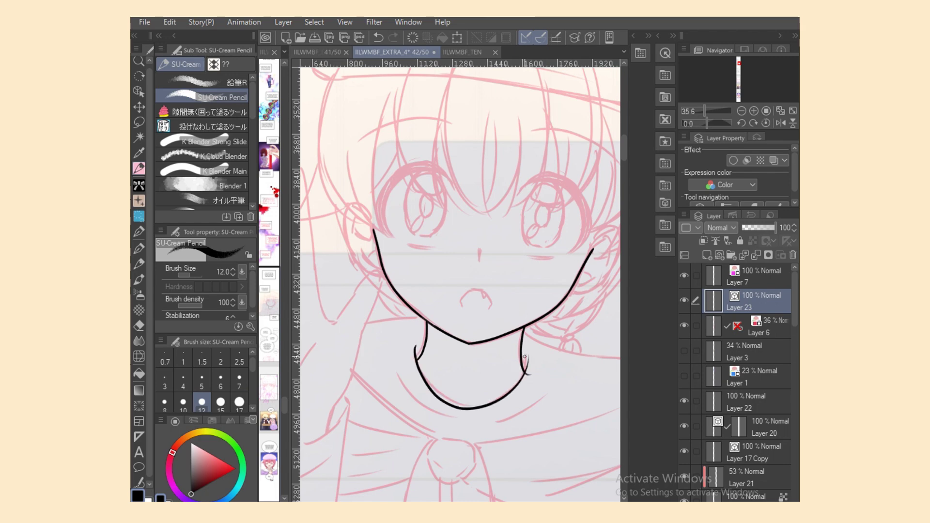
Clean up the neck line ends and ink the two outer collar curves beside the neckline.
key(e)
key(p)
drag(393, 357, 438, 415)
drag(548, 386, 487, 419)
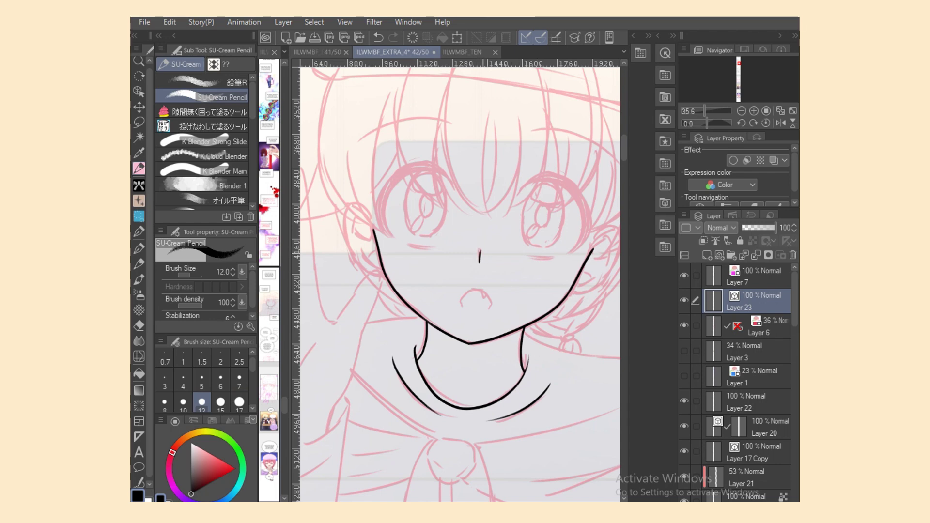
Ink the short nose line and the small frowning mouth with its fang.
key(ctrl+z)
key(ctrl+y)
drag(481, 249, 487, 255)
drag(488, 298, 491, 308)
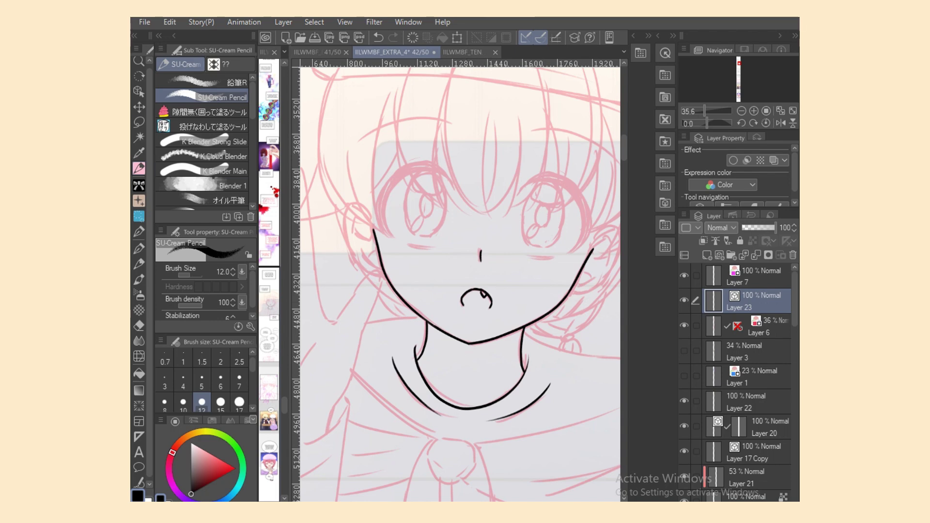
Reshape the left curve of the mouth by editing its vector line with the Object tool.
key(o)
scroll(461, 286, up, 4)
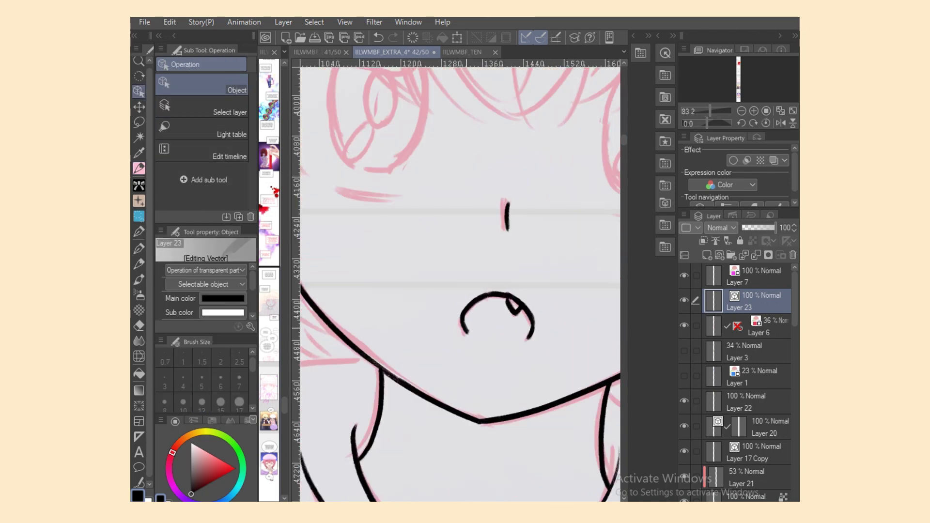
click(459, 320)
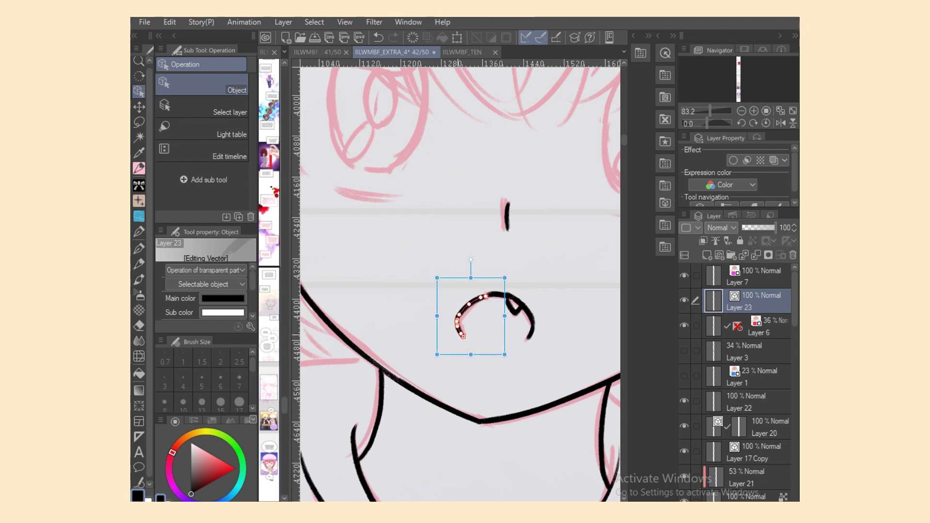
drag(505, 278, 498, 274)
click(499, 295)
key(p)
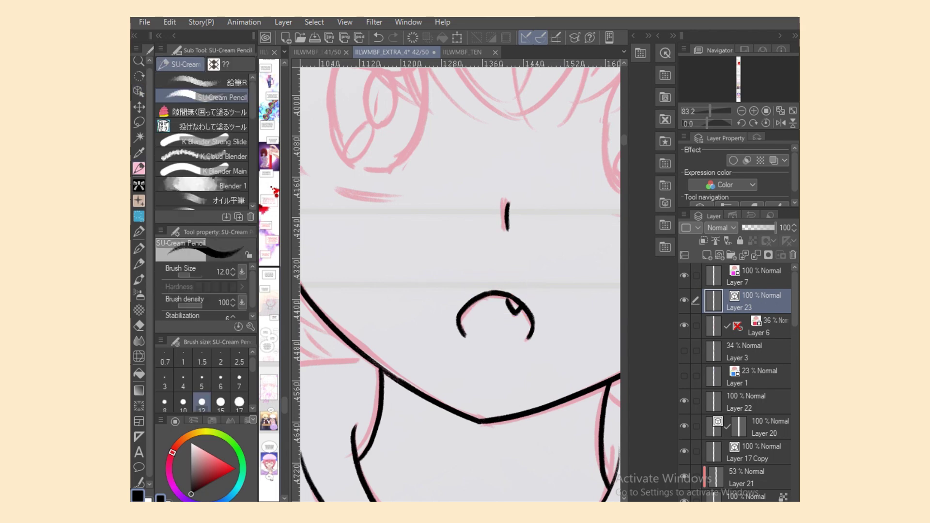
Ink the right ear's outer outline and clean up with the Hard eraser.
scroll(324, 478, down, 5)
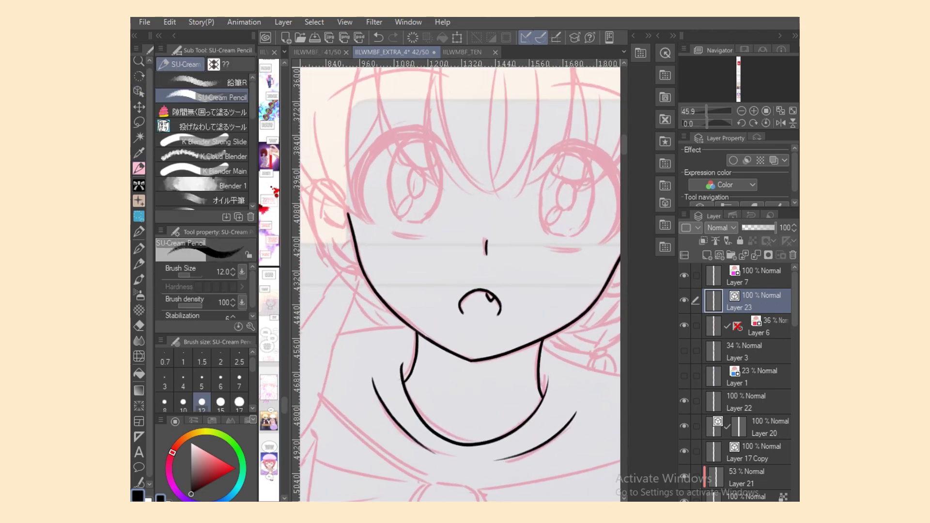
scroll(558, 454, right, 3)
key(ctrl+z)
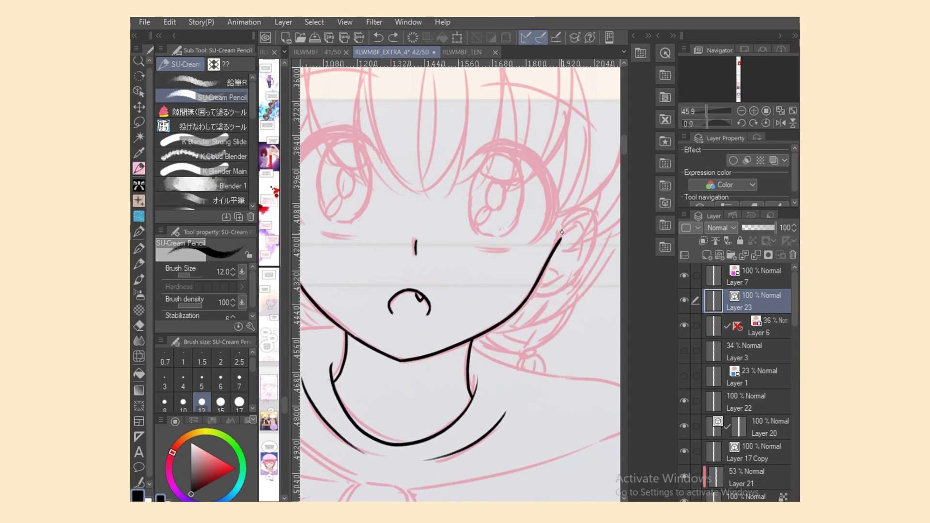
drag(561, 227, 526, 293)
key(e)
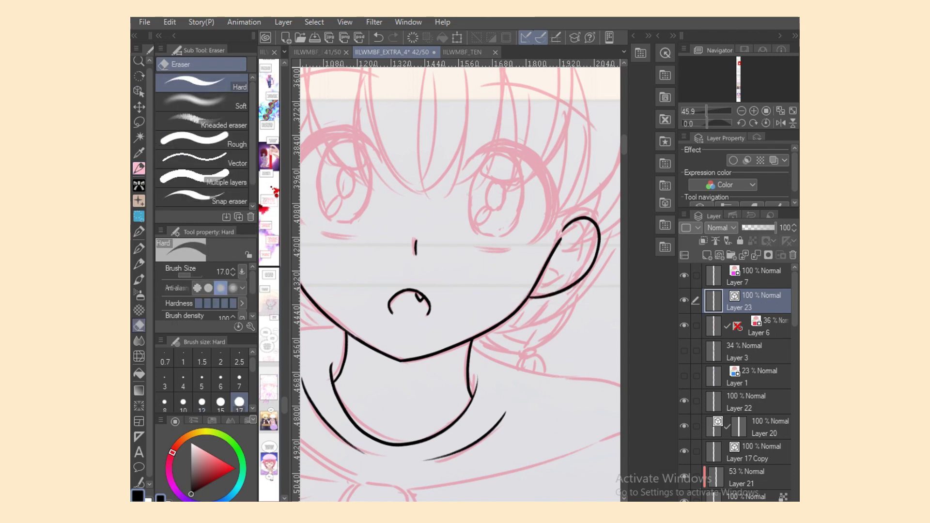
drag(549, 499, 568, 499)
Ink the left ear's outer outline down to the jawline with the SU-Cream Pencil at size 12.
key(h)
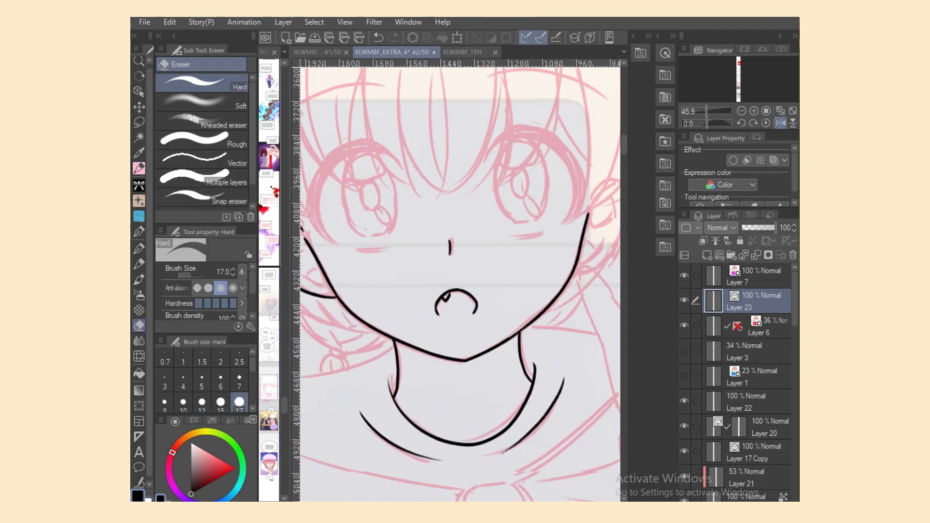
key(p)
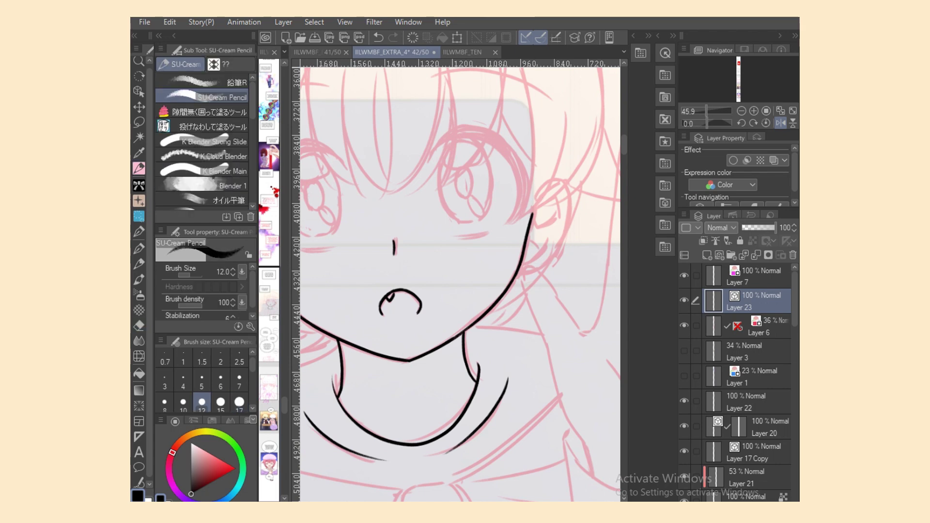
mouse_move(535, 197)
mouse_down()
mouse_move(514, 274)
mouse_move(559, 249)
mouse_move(514, 274)
mouse_up()
key(ctrl+z)
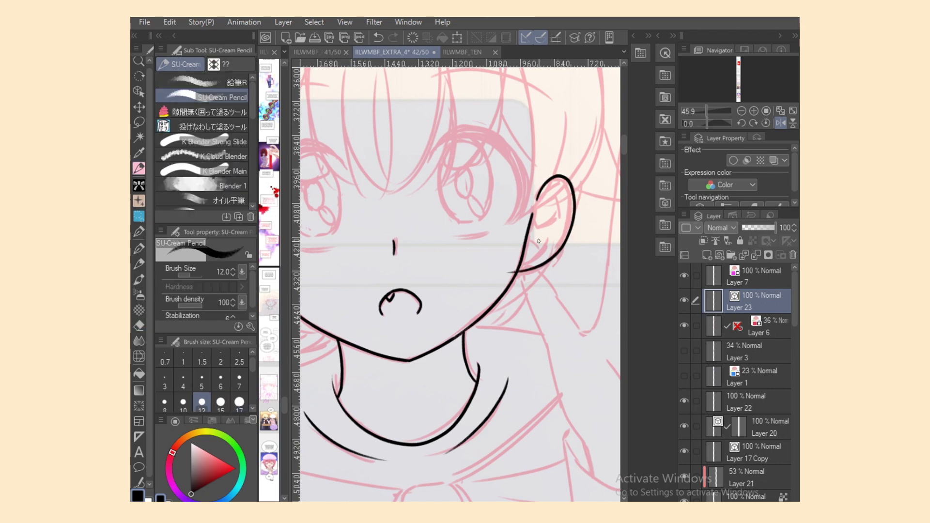
key(e)
key(h)
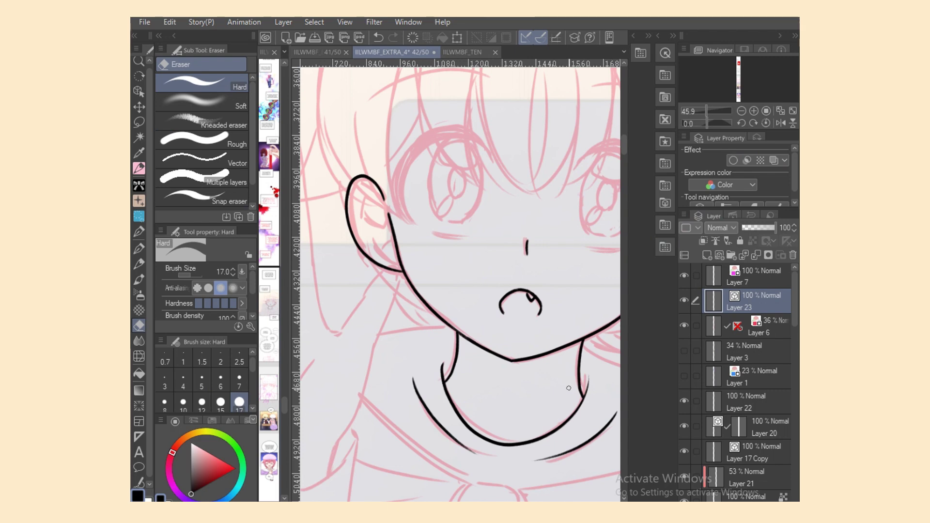
key(h)
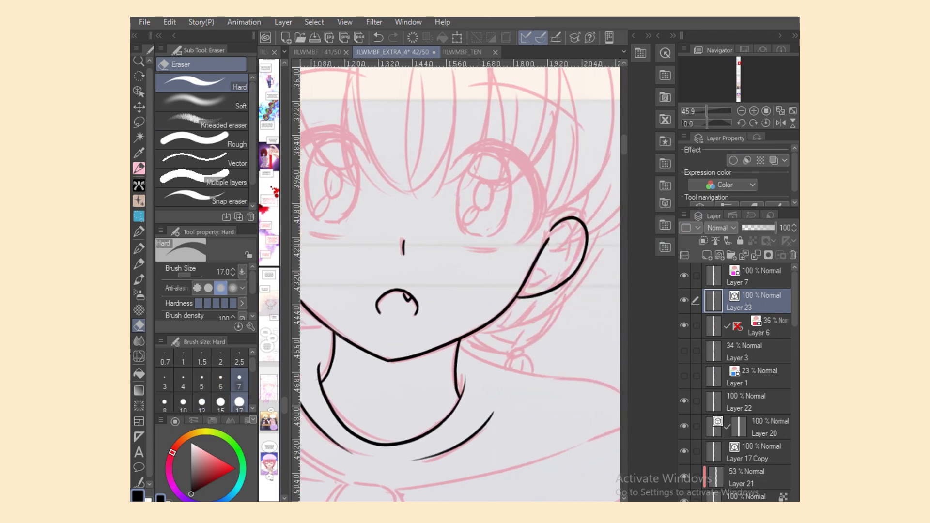
Ink the inner contour lines of the right ear with the SU-Cream Pencil at size 10.
key(p)
click(183, 402)
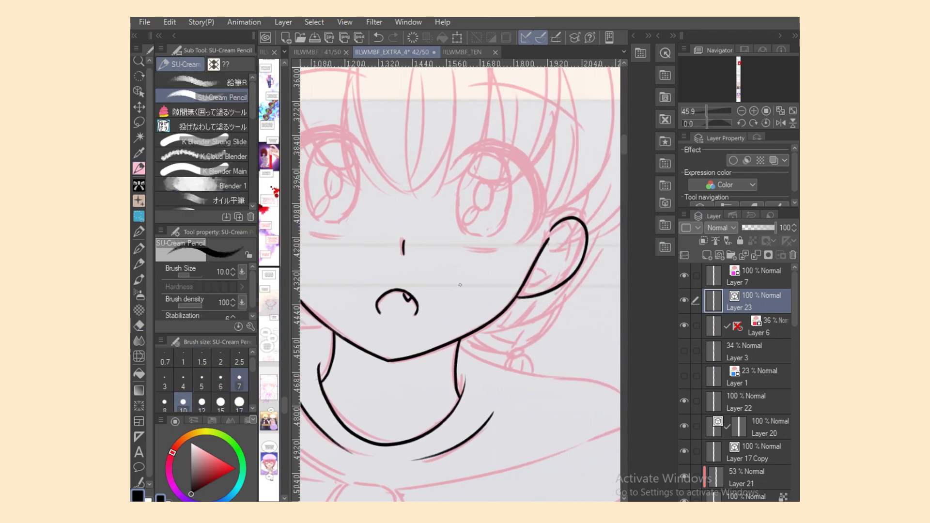
mouse_move(549, 245)
mouse_down()
mouse_move(577, 236)
mouse_move(573, 261)
mouse_move(524, 288)
mouse_move(550, 282)
mouse_up()
key(ctrl+z)
key(ctrl+z)
key(ctrl+z)
key(ctrl+z)
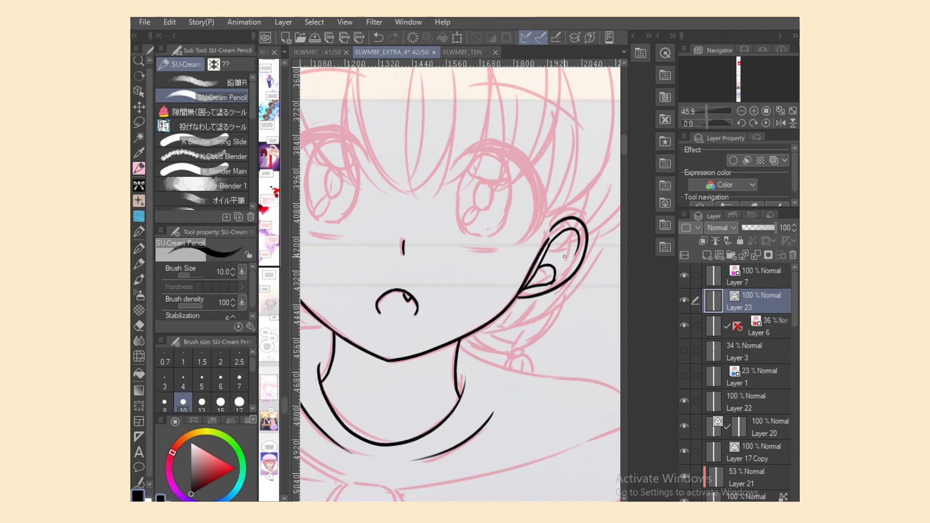
Ink the rounded upper inner contour of the right ear and clean up its lower lines with the Hard eraser.
drag(575, 236, 577, 241)
key(e)
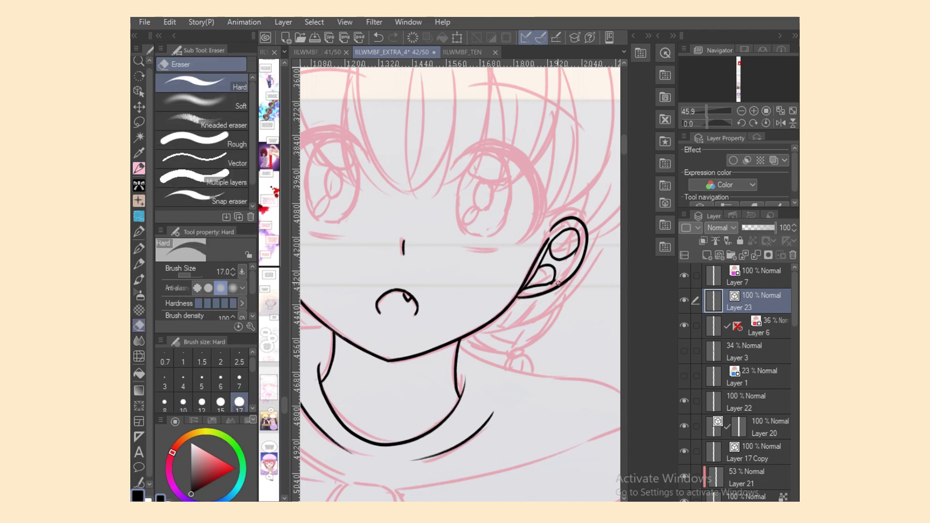
key(p)
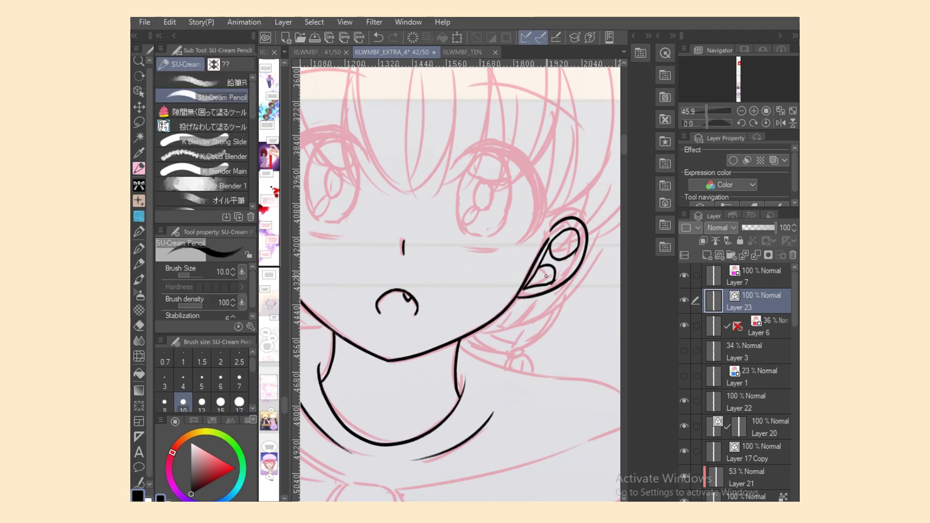
key(e)
drag(523, 293, 533, 272)
key(p)
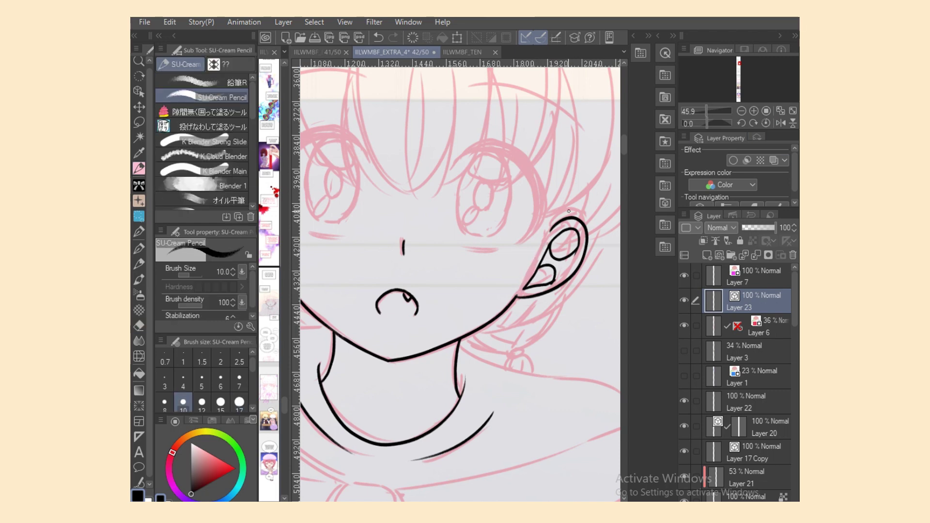
Ink the left ear's inner contour lines with the SU-Cream Pencil at size 10, including the rounded upper and small lower shapes.
scroll(569, 492, left, 2)
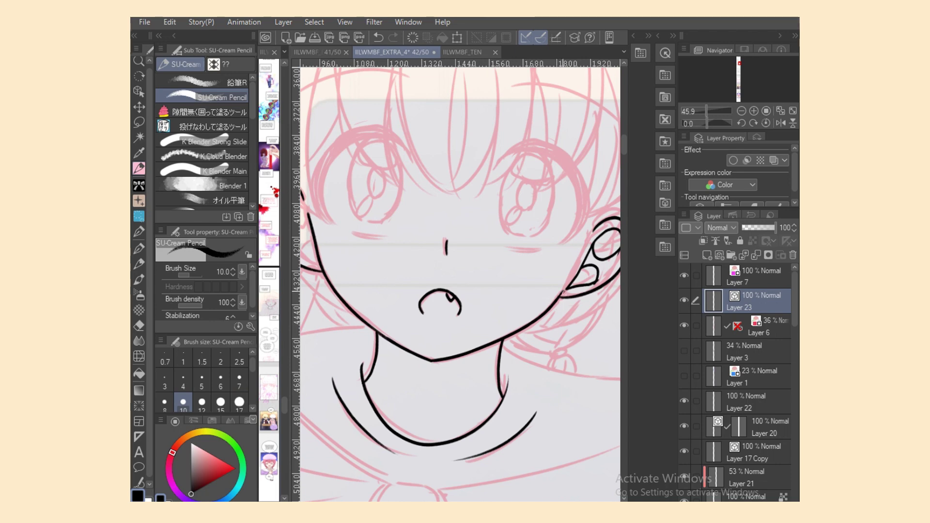
scroll(561, 490, left, 4)
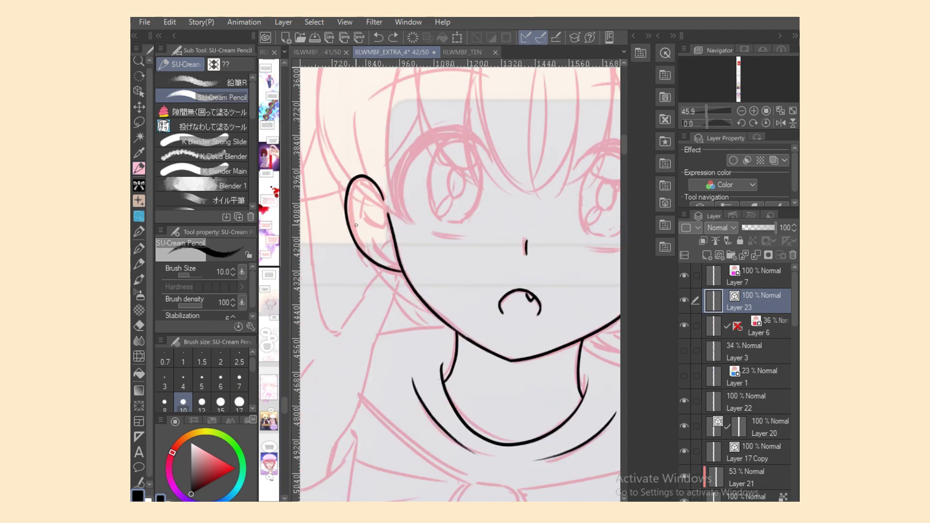
mouse_move(355, 224)
mouse_down()
mouse_move(378, 200)
mouse_move(395, 256)
mouse_up()
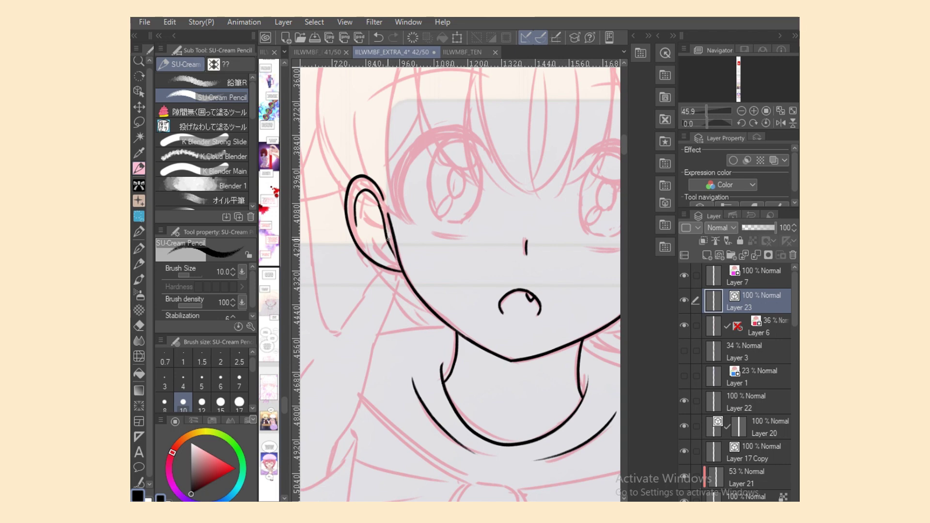
key(ctrl+z)
mouse_move(379, 203)
mouse_down()
mouse_move(396, 261)
mouse_move(366, 241)
mouse_move(393, 255)
mouse_up()
key(ctrl+z)
key(ctrl+y)
key(ctrl+z)
mouse_move(369, 197)
mouse_down()
mouse_move(369, 226)
mouse_move(381, 225)
mouse_up()
key(ctrl+z)
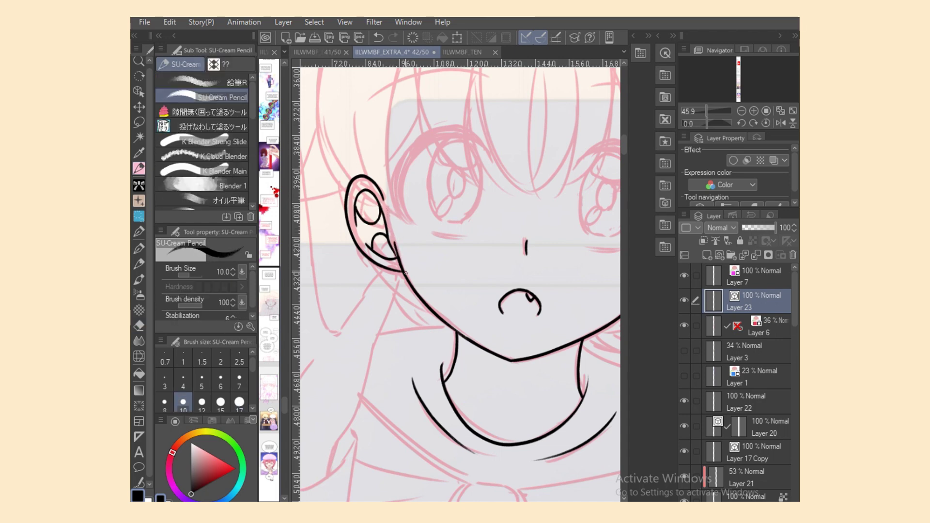
Ink the left eyebrow as one curved stroke with the SU-Cream Pencil at size 12.
scroll(554, 400, right, 3)
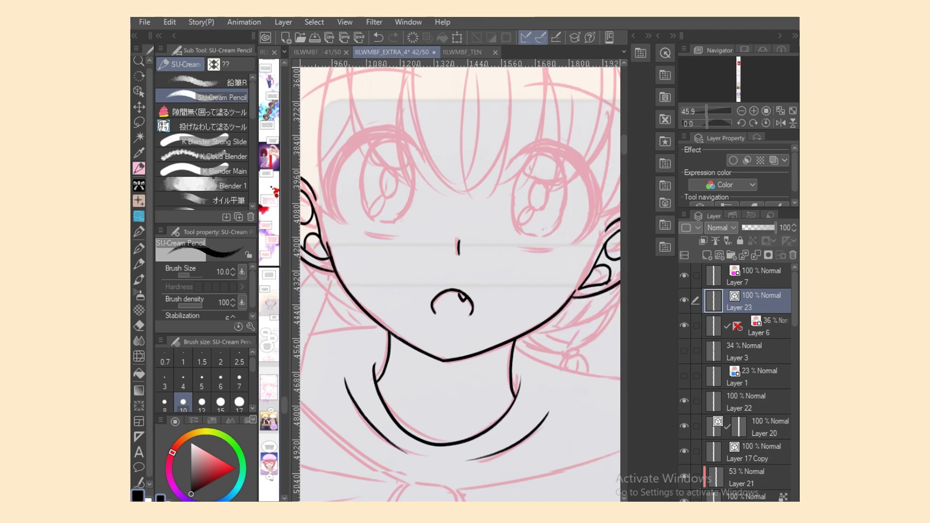
scroll(460, 286, up, 3)
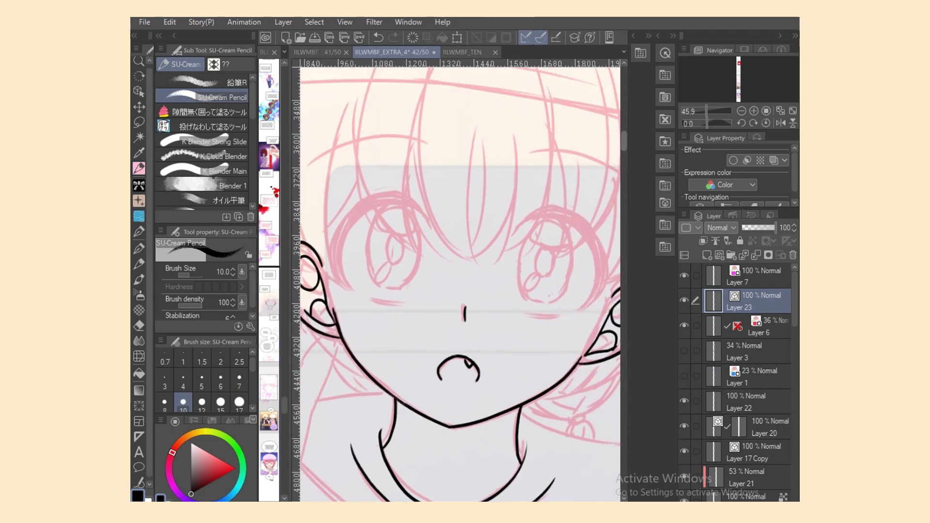
click(202, 402)
drag(314, 175, 430, 161)
key(ctrl+z)
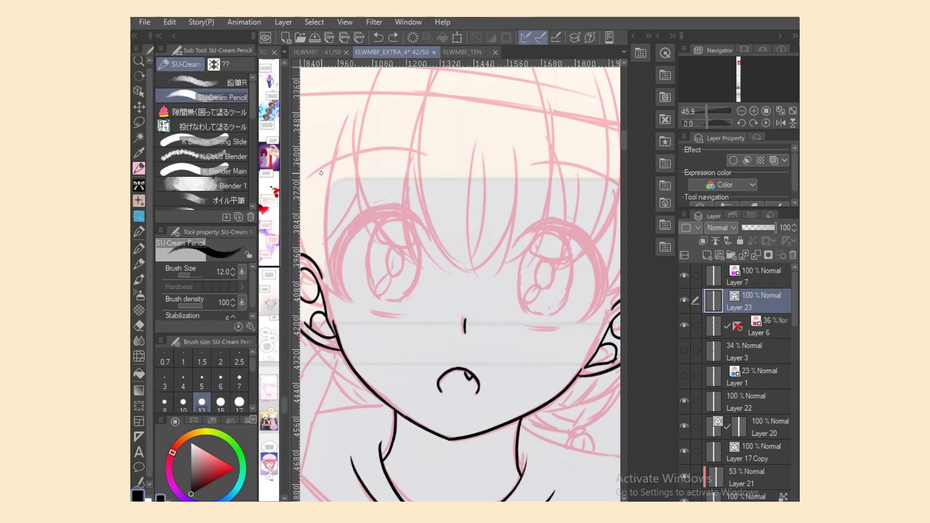
drag(314, 177, 427, 156)
Ink the right eyebrow on the mirrored canvas, unflip the view, and rotate the vector line slightly clockwise with the Object tool.
key(h)
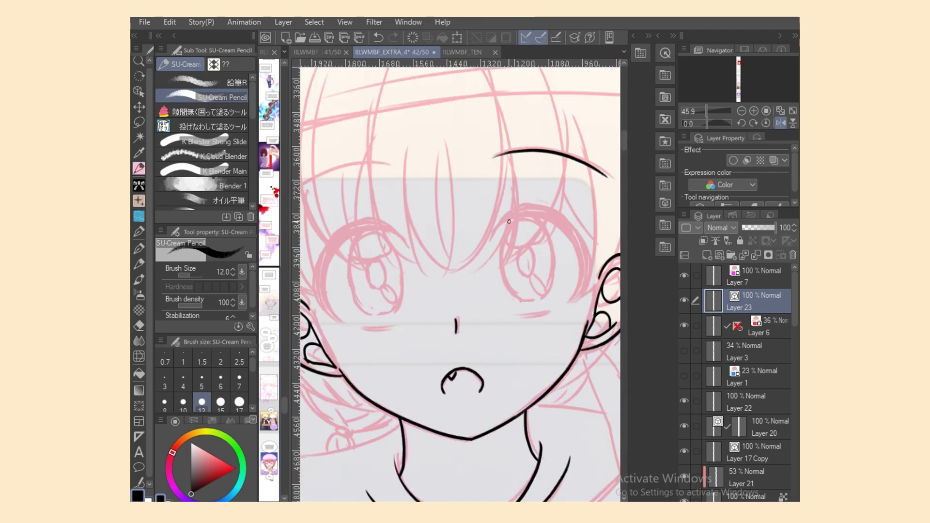
scroll(484, 362, left, 3)
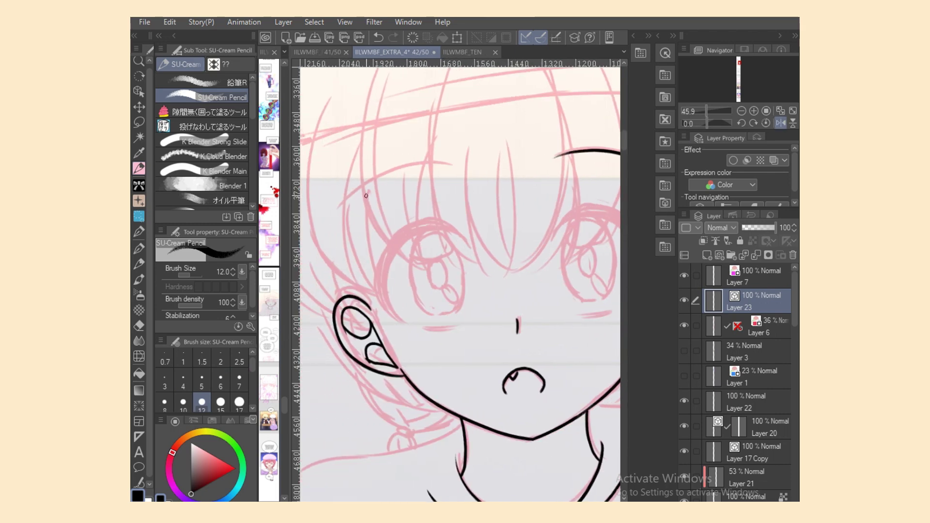
drag(340, 213, 459, 164)
key(h)
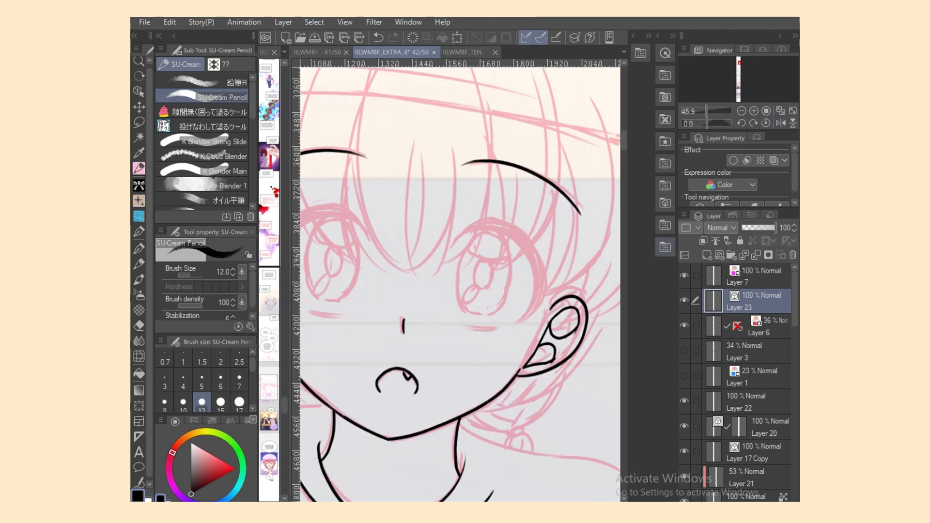
click(138, 91)
click(532, 174)
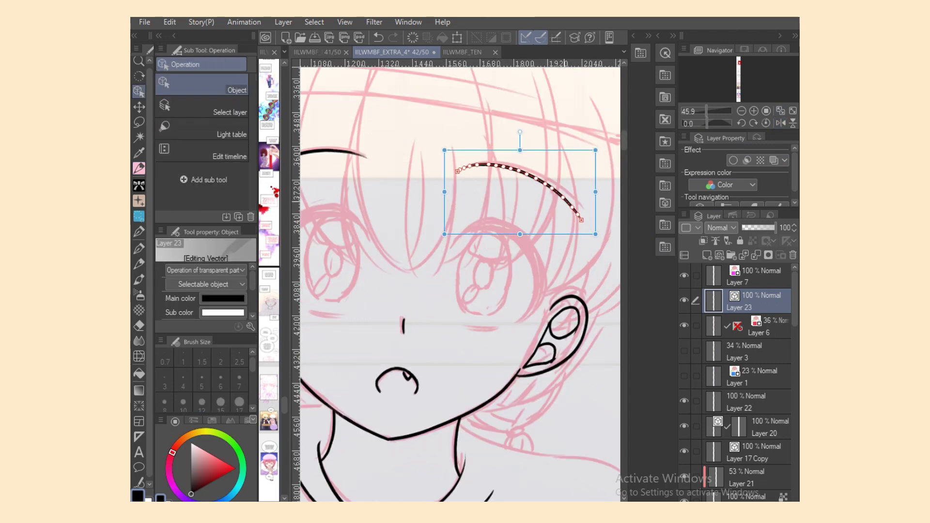
drag(519, 128, 523, 131)
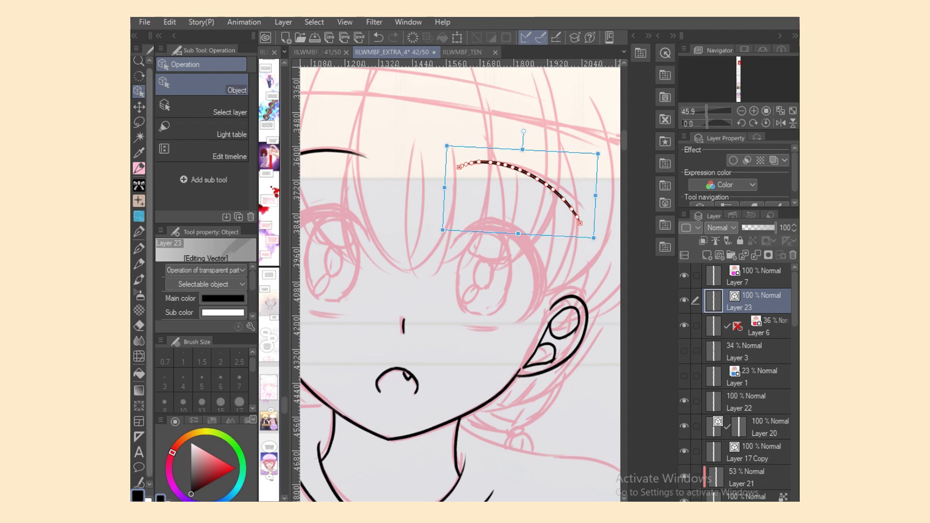
Ink the thick upper lash line of the right eye with the SU-Cream Pencil at size 10.
key(p)
key(ctrl+plus)
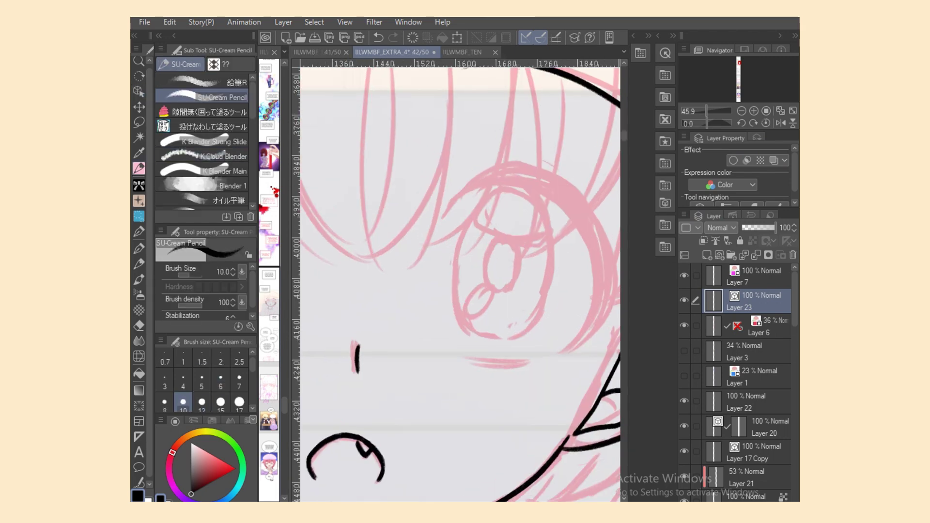
mouse_move(478, 169)
mouse_down()
mouse_move(437, 209)
mouse_move(561, 183)
mouse_up()
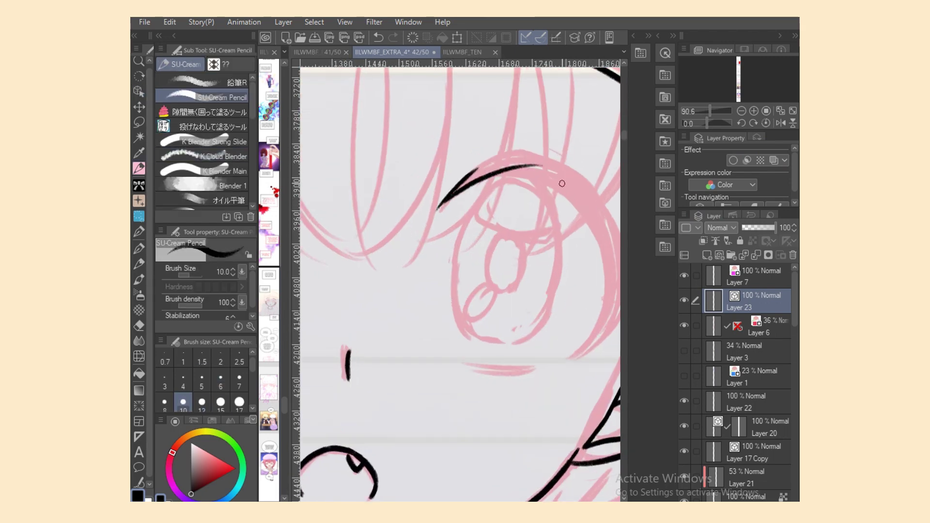
key(ctrl+z)
drag(451, 196, 564, 180)
mouse_move(480, 177)
mouse_down()
mouse_move(596, 216)
mouse_move(564, 177)
mouse_move(513, 163)
mouse_move(490, 169)
mouse_move(594, 213)
mouse_up()
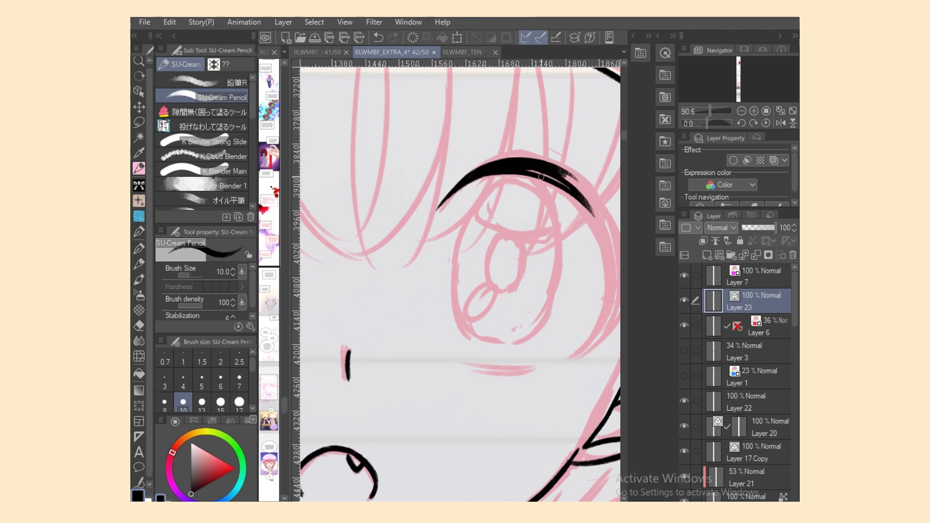
drag(528, 171, 596, 210)
Extend the right eye's lash line down the outer side of the eye on the mirrored canvas, tapering toward the lower lid.
key(h)
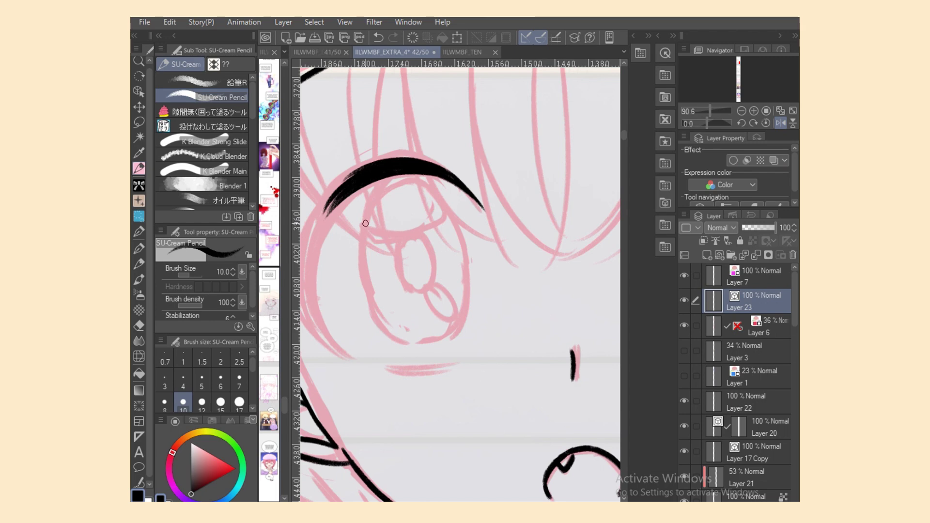
drag(355, 307, 442, 307)
mouse_move(432, 186)
mouse_down()
mouse_move(409, 327)
mouse_move(412, 310)
mouse_up()
drag(417, 252, 413, 339)
mouse_move(422, 218)
mouse_down()
mouse_move(411, 236)
mouse_move(412, 334)
mouse_up()
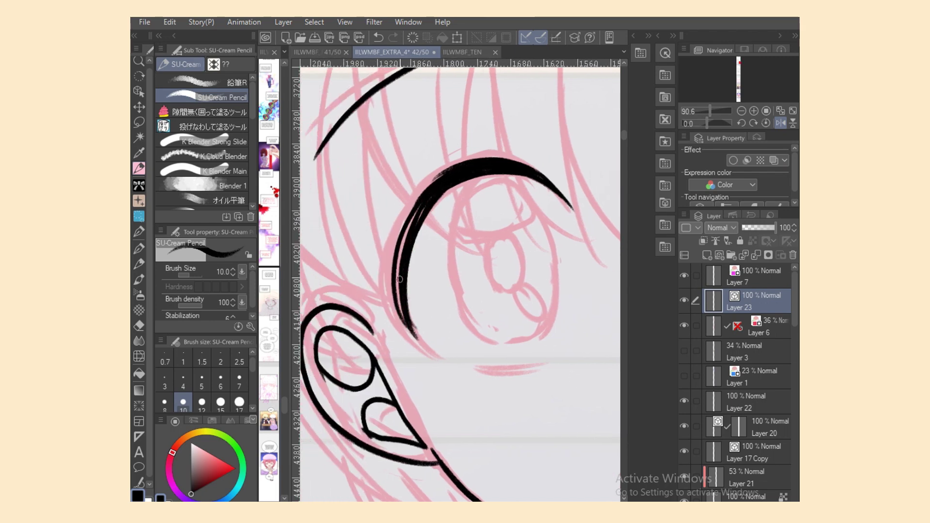
drag(403, 275, 426, 346)
drag(401, 309, 436, 355)
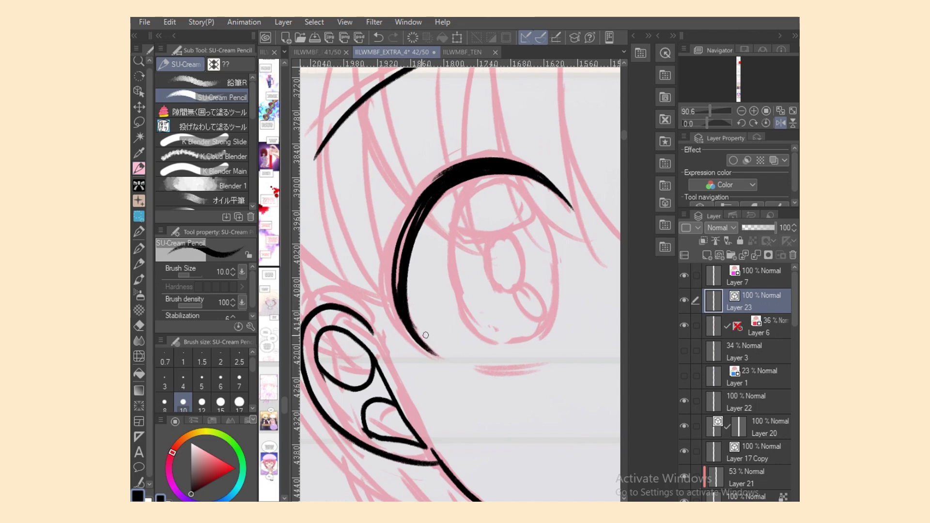
Thicken the outer curve of the right eye's lash line and fill the gaps between its strokes.
key(e)
key(p)
drag(458, 165, 387, 301)
drag(421, 204, 396, 282)
drag(439, 174, 387, 310)
key(ctrl+z)
mouse_move(409, 204)
mouse_down()
mouse_move(394, 307)
mouse_move(397, 293)
mouse_up()
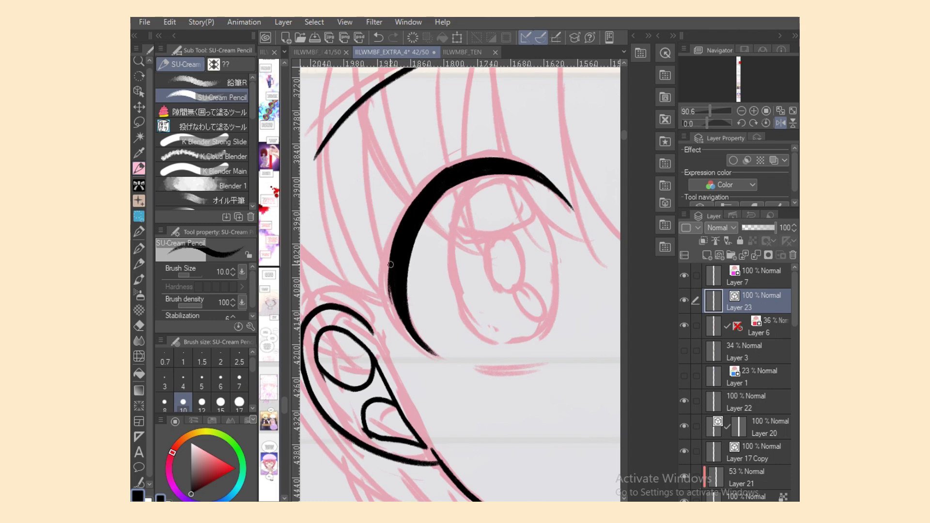
Refine the outer edge and tapered lower end of the right eye's lash line with repeated size 10 strokes.
mouse_move(390, 262)
mouse_down()
mouse_move(419, 332)
mouse_move(394, 255)
mouse_move(432, 356)
mouse_up()
key(ctrl+z)
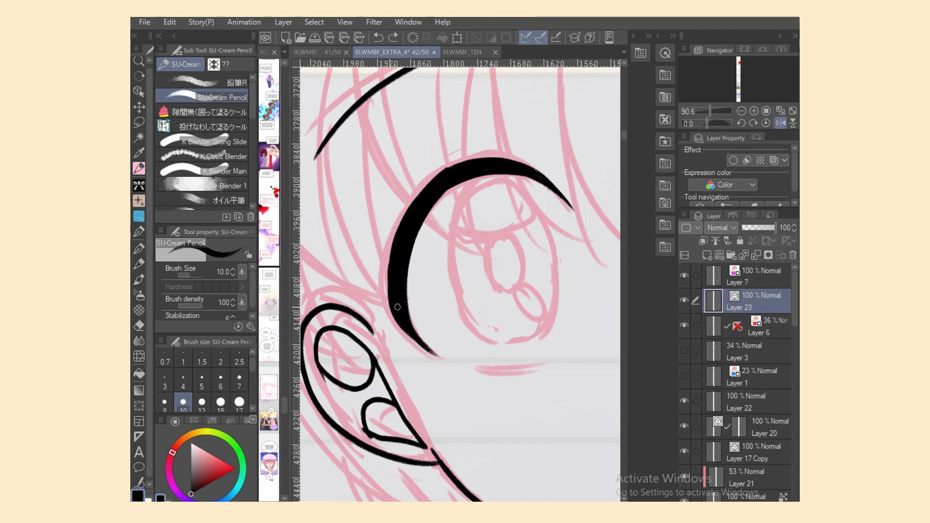
key(ctrl+z)
drag(394, 305, 449, 362)
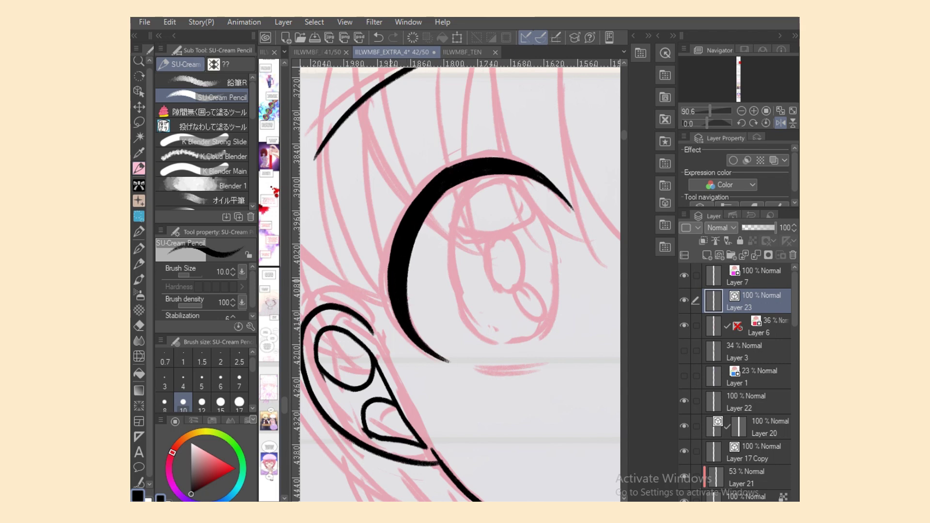
key(ctrl+z)
key(ctrl+z)
drag(400, 297, 433, 350)
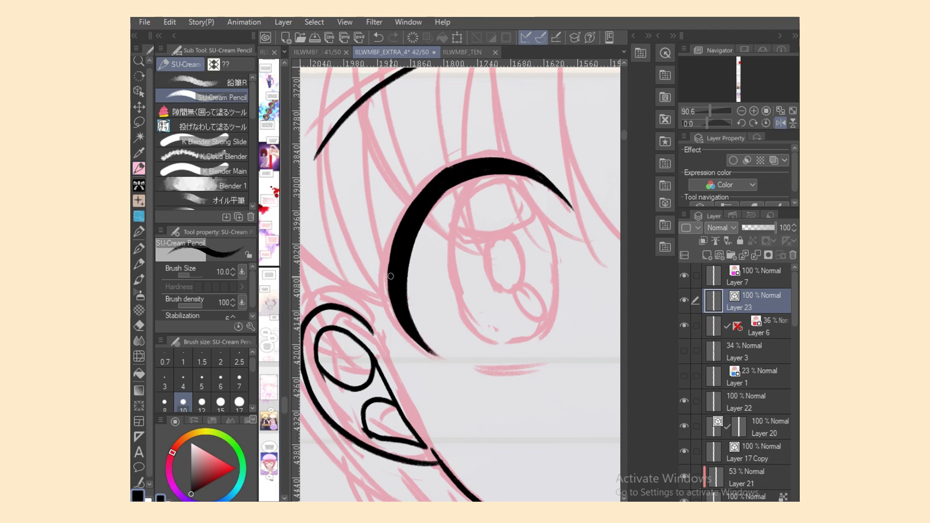
mouse_move(390, 276)
mouse_down()
mouse_move(394, 304)
mouse_move(416, 331)
mouse_move(398, 319)
mouse_move(434, 358)
mouse_up()
key(ctrl+z)
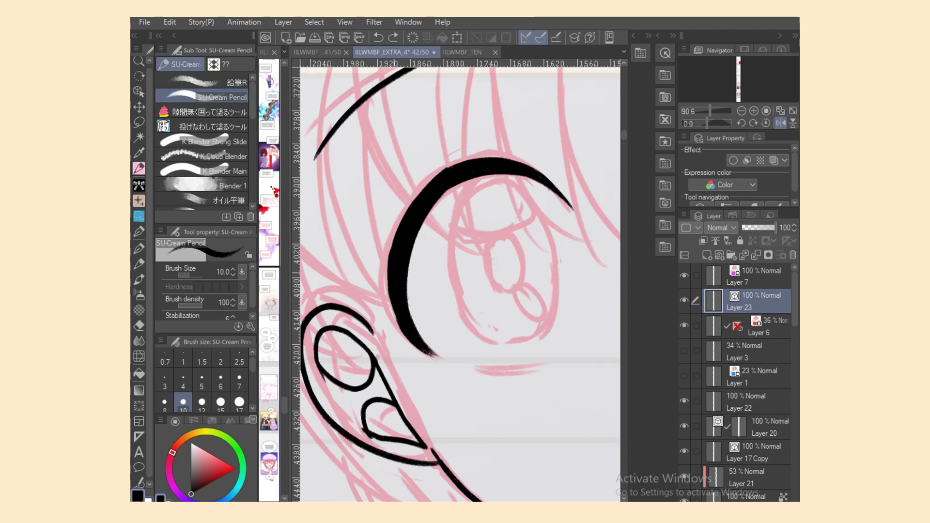
drag(391, 268, 423, 353)
drag(398, 324, 412, 339)
key(ctrl+z)
mouse_move(396, 242)
mouse_down()
mouse_move(412, 334)
mouse_move(425, 353)
mouse_up()
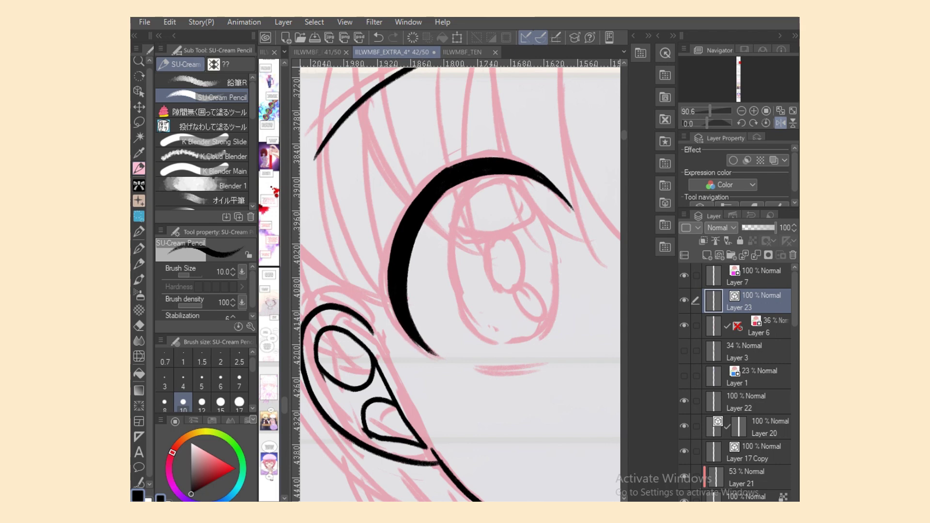
Restore the unmirrored view and tidy the lash line's lower tip with the eraser and the SU-Cream Pencil at size 7.
key(h)
key(e)
key(p)
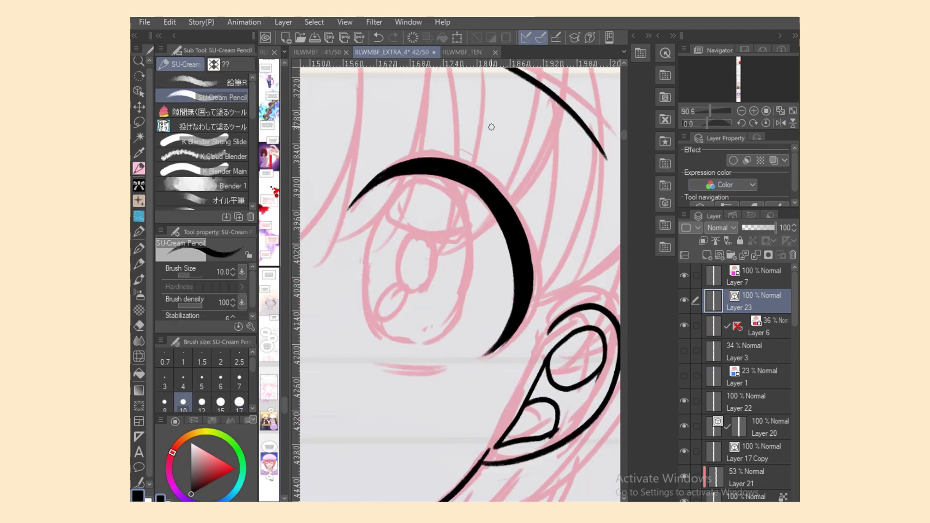
key(e)
key(p)
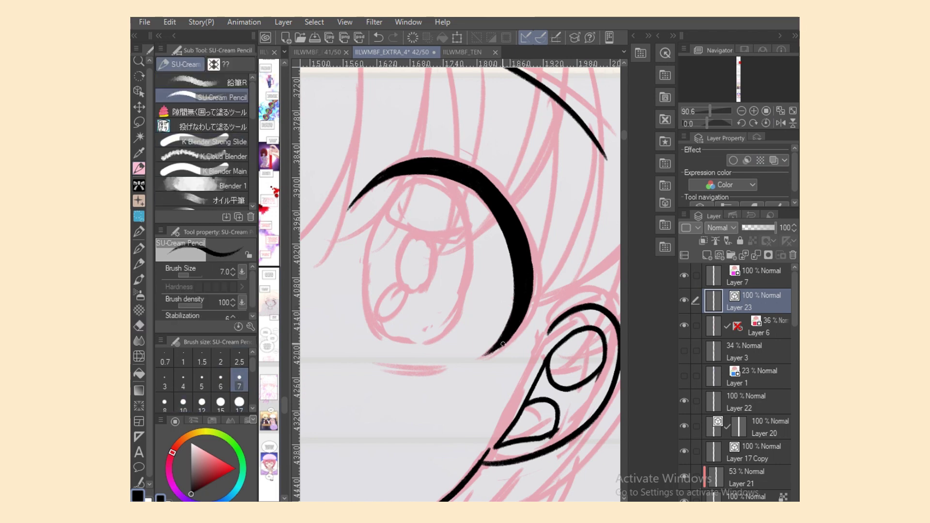
Try to ink the upper arc of the right eye's iris with the SU-Cream Pencil at sizes 12 and 10.
click(202, 402)
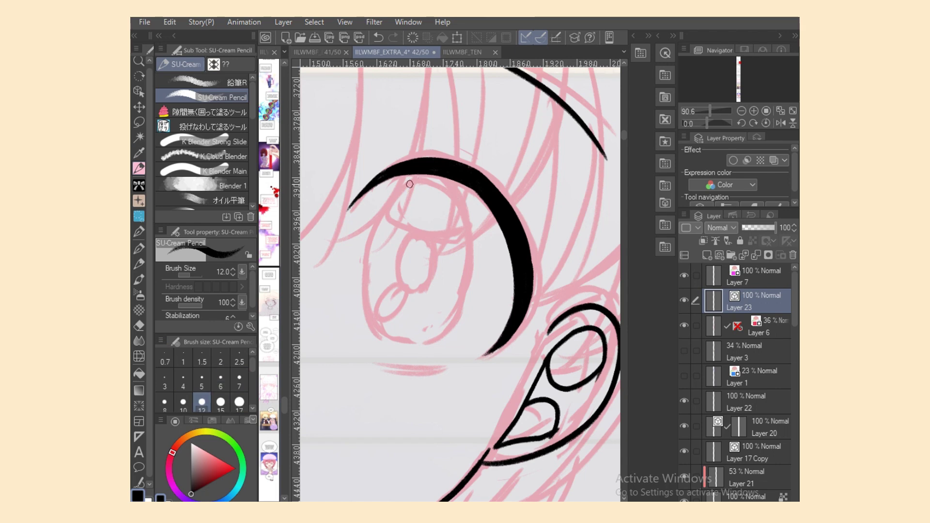
mouse_move(396, 195)
mouse_down()
mouse_move(457, 202)
mouse_move(466, 233)
mouse_up()
key(ctrl+z)
click(183, 402)
drag(393, 199, 467, 237)
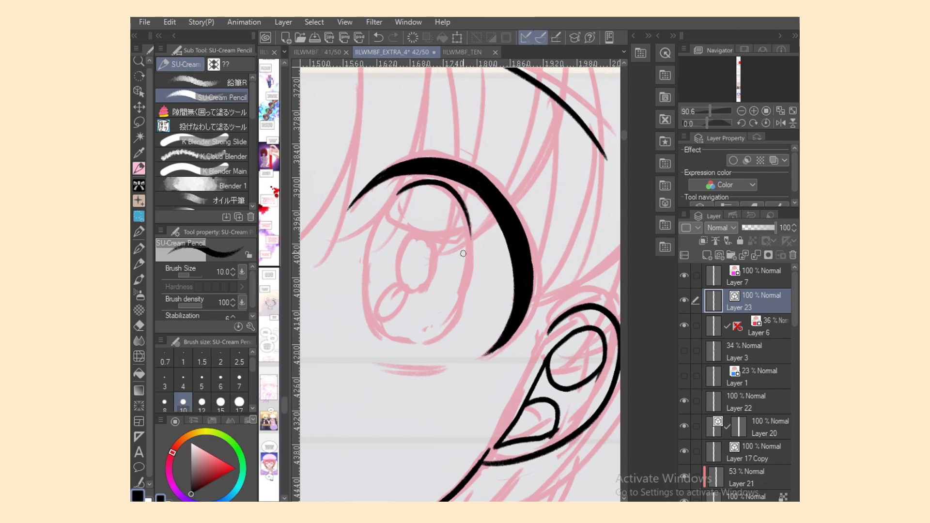
key(ctrl+z)
mouse_move(390, 203)
mouse_down()
mouse_move(463, 223)
mouse_move(461, 283)
mouse_up()
key(ctrl+z)
drag(457, 189, 469, 290)
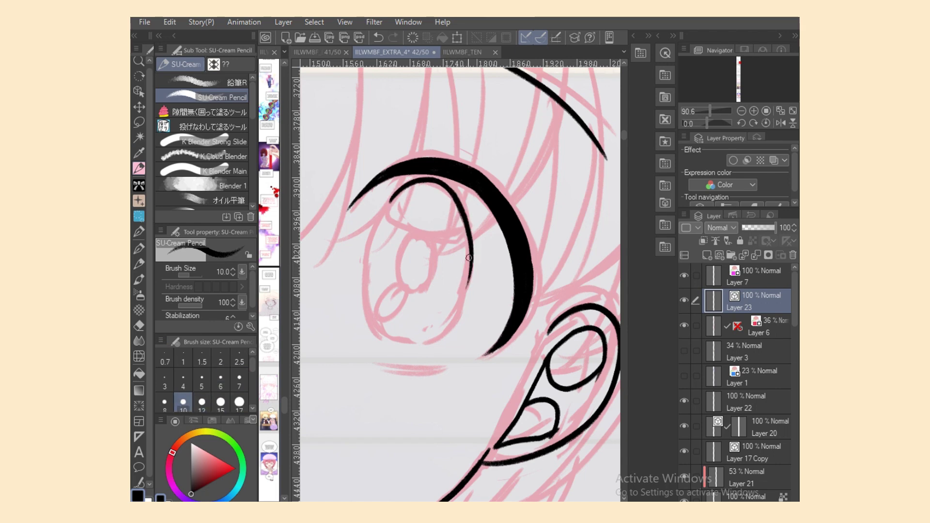
key(ctrl+z)
key(ctrl+z)
drag(388, 208, 467, 237)
key(ctrl+z)
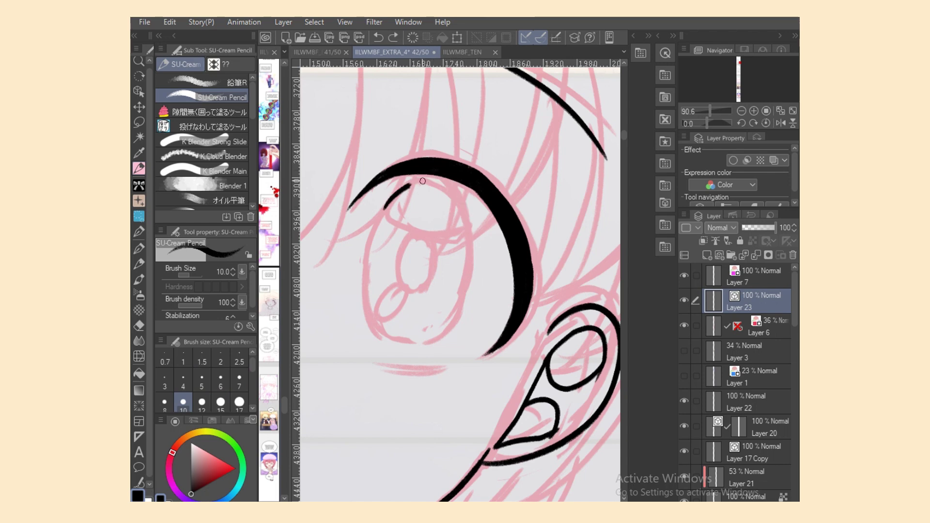
Ink the upper arc and both sides of the right eye's iris over the sketch with the SU-Cream Pencil at size 10.
mouse_move(385, 207)
mouse_down()
mouse_move(469, 233)
mouse_move(453, 319)
mouse_up()
key(ctrl+z)
drag(469, 224, 454, 323)
key(ctrl+z)
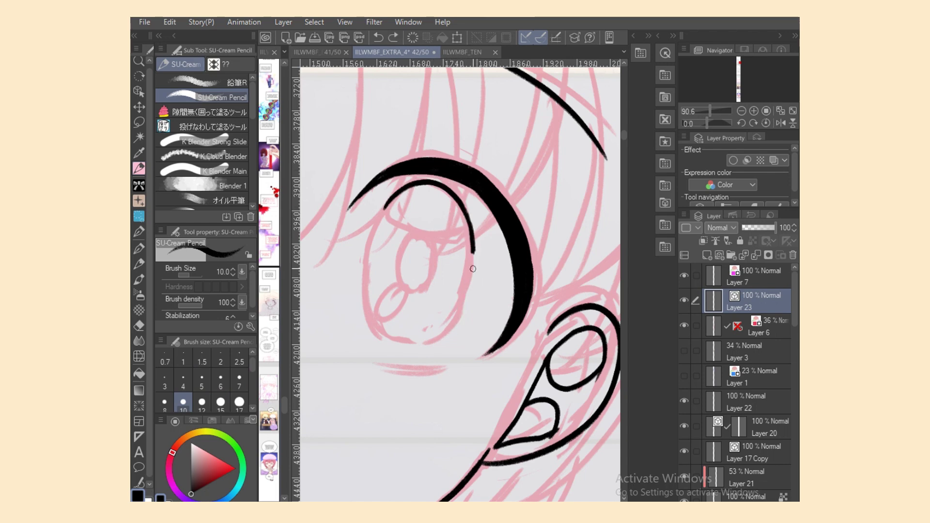
mouse_move(470, 252)
mouse_down()
mouse_move(455, 326)
mouse_move(430, 342)
mouse_up()
drag(385, 210, 367, 320)
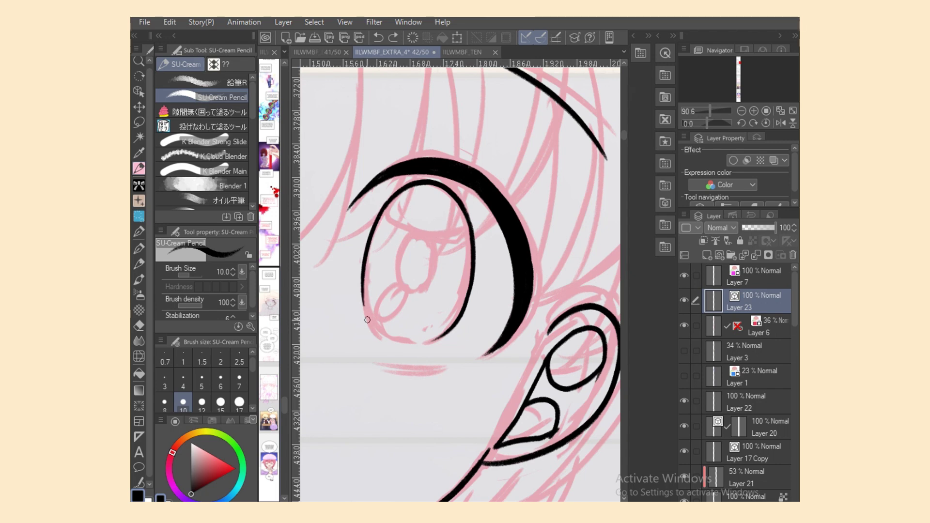
Close the right eye's iris outline by redrawing its outer edge and lower curve until the strokes join smoothly.
key(ctrl+z)
mouse_move(388, 199)
mouse_down()
mouse_move(366, 312)
mouse_move(409, 344)
mouse_up()
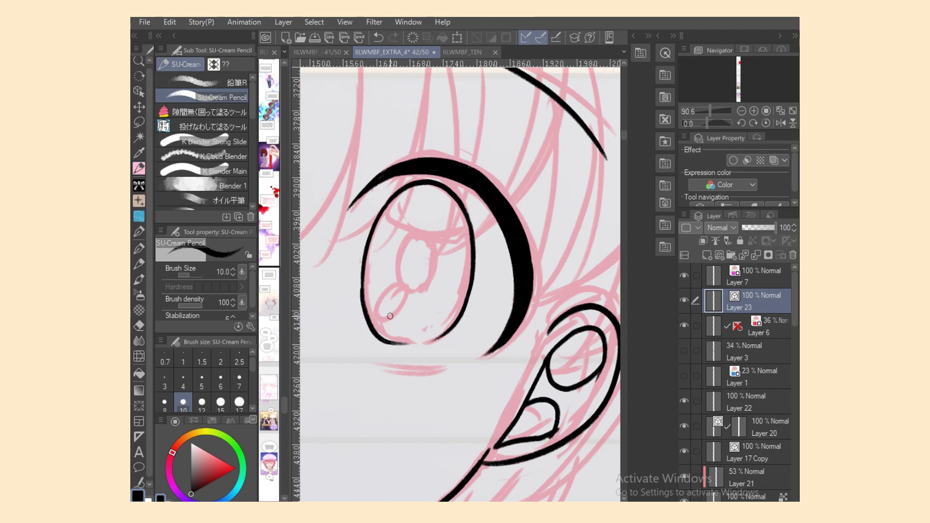
key(ctrl+z)
drag(366, 312, 430, 342)
key(ctrl+z)
mouse_move(361, 290)
mouse_down()
mouse_move(427, 342)
mouse_move(390, 342)
mouse_move(426, 341)
mouse_move(459, 322)
mouse_up()
key(ctrl+z)
key(ctrl+z)
drag(410, 345, 456, 324)
key(ctrl+z)
key(ctrl+z)
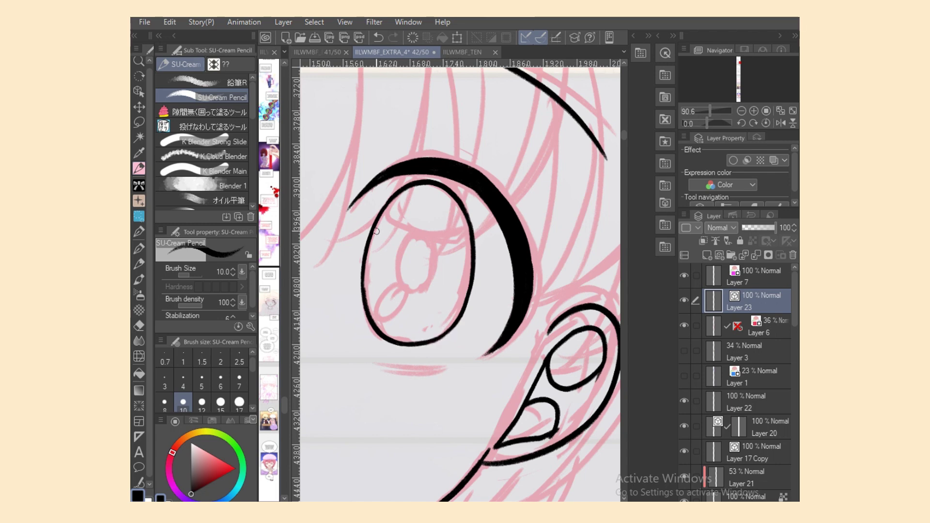
Ink the small upright oval in the centre of the right eye's iris.
mouse_move(428, 240)
mouse_down()
mouse_move(401, 259)
mouse_move(420, 291)
mouse_move(429, 240)
mouse_move(433, 266)
mouse_up()
key(ctrl+z)
key(ctrl+z)
key(ctrl+z)
key(ctrl+z)
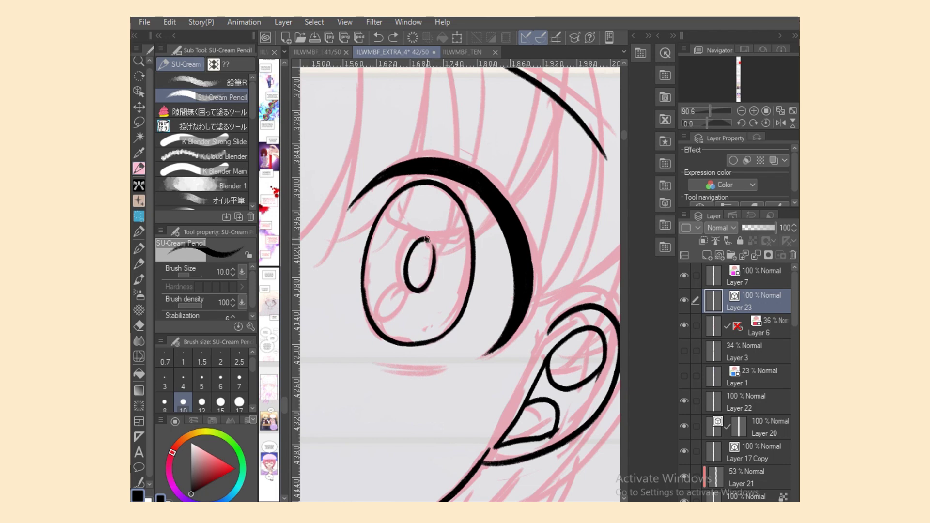
Ink the curved lower edge of the iris's upper highlight and the small slanted oval at its lower part.
mouse_move(385, 207)
mouse_down()
mouse_move(456, 237)
mouse_move(466, 213)
mouse_move(467, 234)
mouse_up()
key(ctrl+z)
key(ctrl+z)
drag(405, 292, 403, 310)
key(ctrl+z)
key(ctrl+z)
key(ctrl+z)
key(ctrl+z)
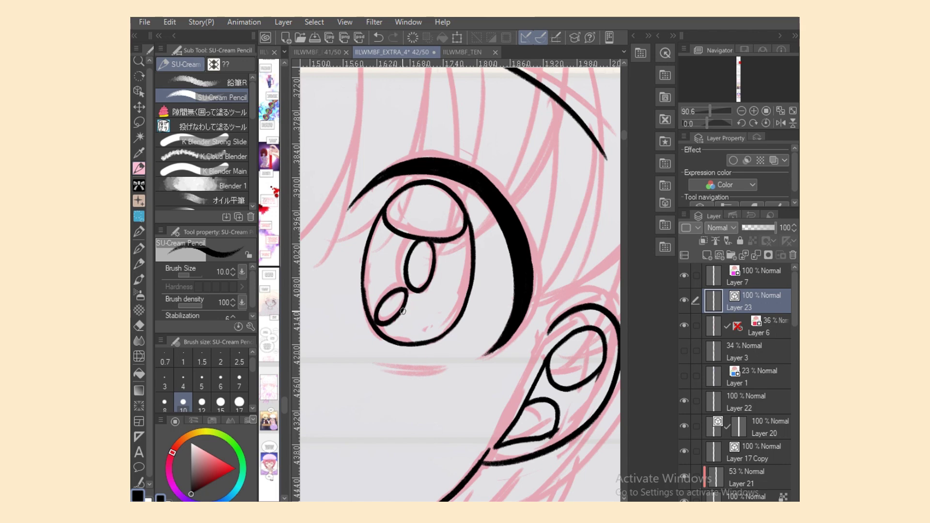
Mirror the view, ink the short lower lid line beneath the right eye and extend the lash line's lower tip.
key(h)
drag(472, 369, 561, 353)
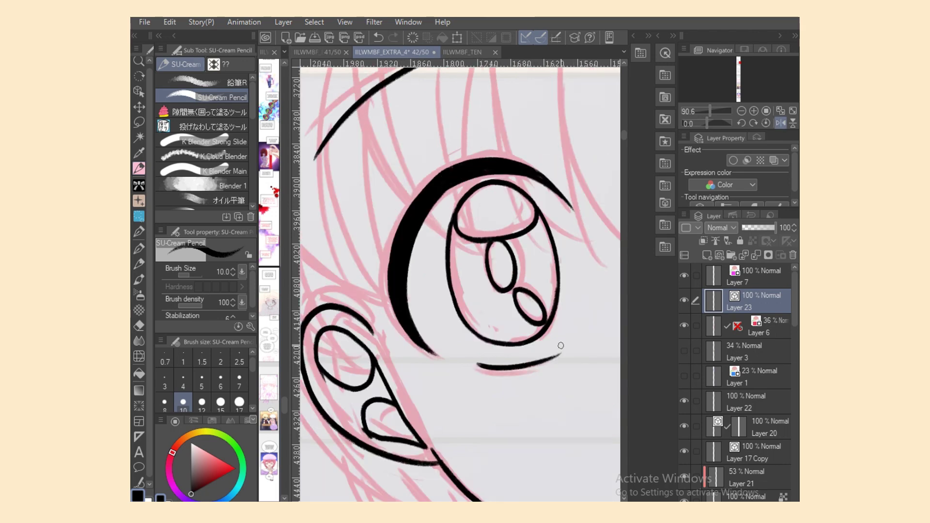
key(ctrl+z)
drag(471, 369, 567, 358)
key(ctrl+z)
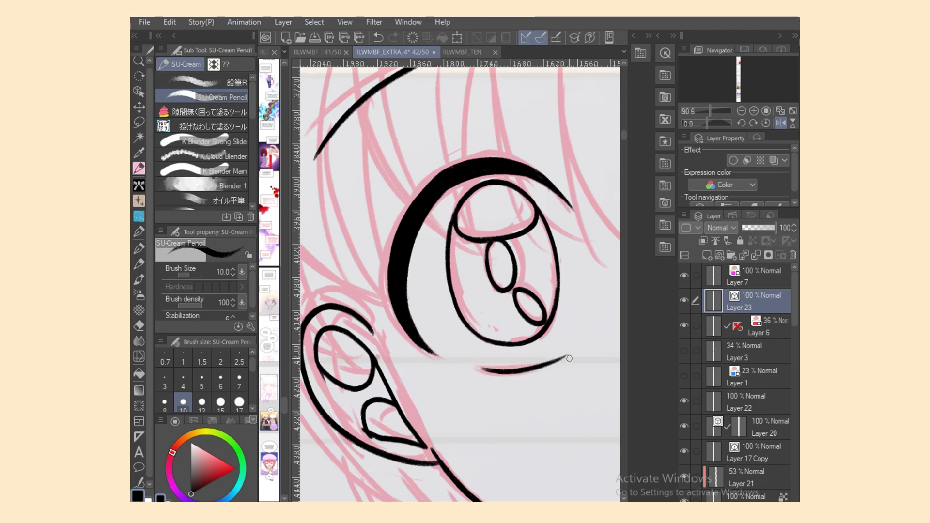
drag(419, 339, 443, 359)
key(ctrl+z)
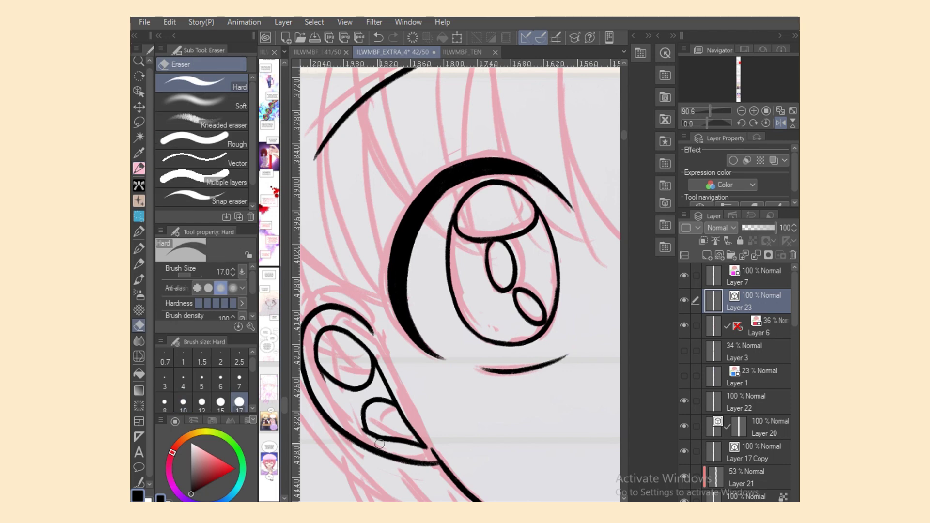
Restore the unmirrored view and widen the central oval in the right eye's iris by transforming its vector line.
key(ctrl+minus)
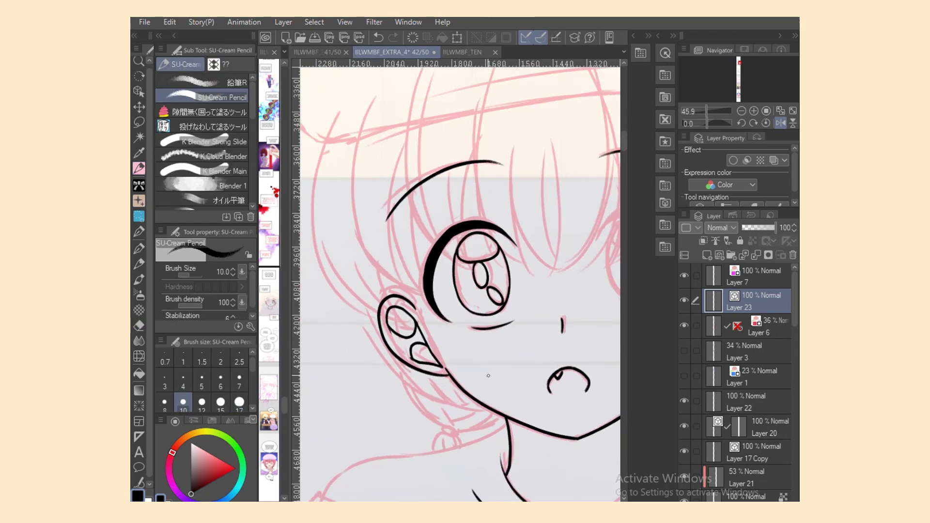
key(h)
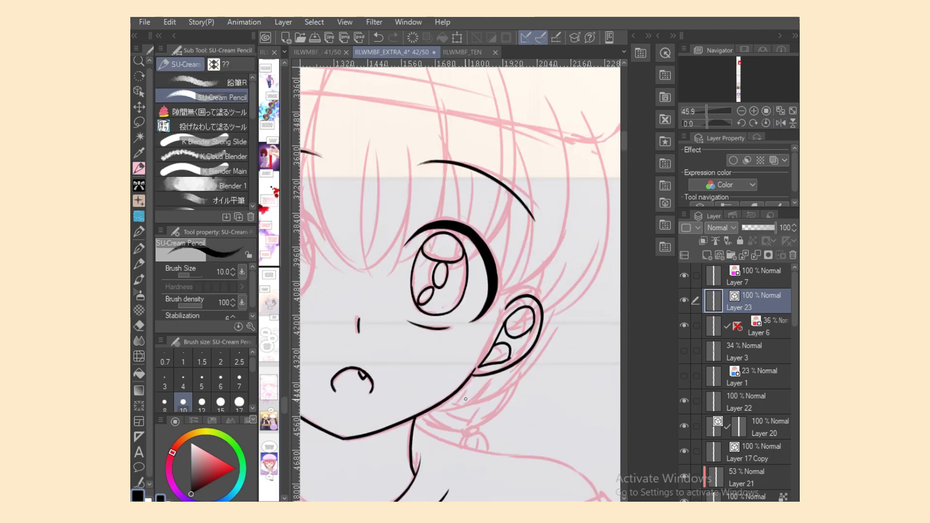
key(ctrl+minus)
key(ctrl+plus)
key(ctrl+plus)
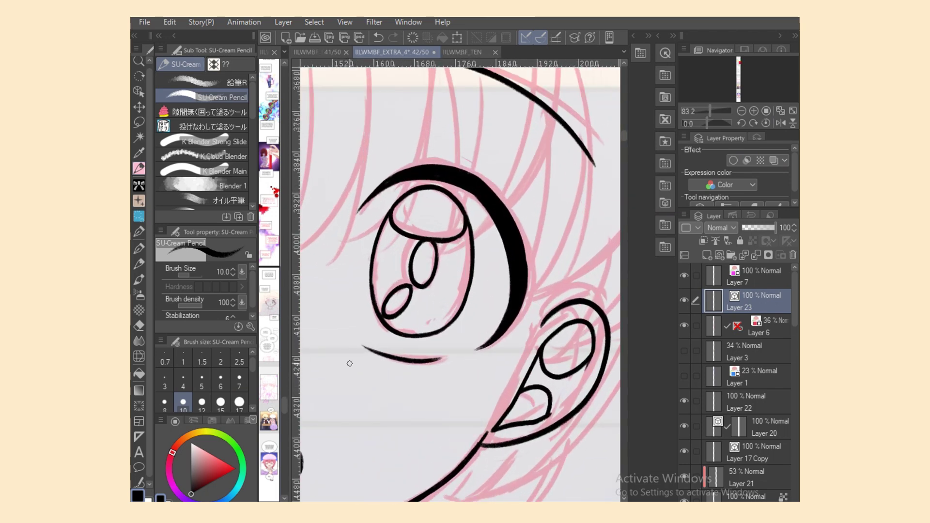
key(o)
click(423, 287)
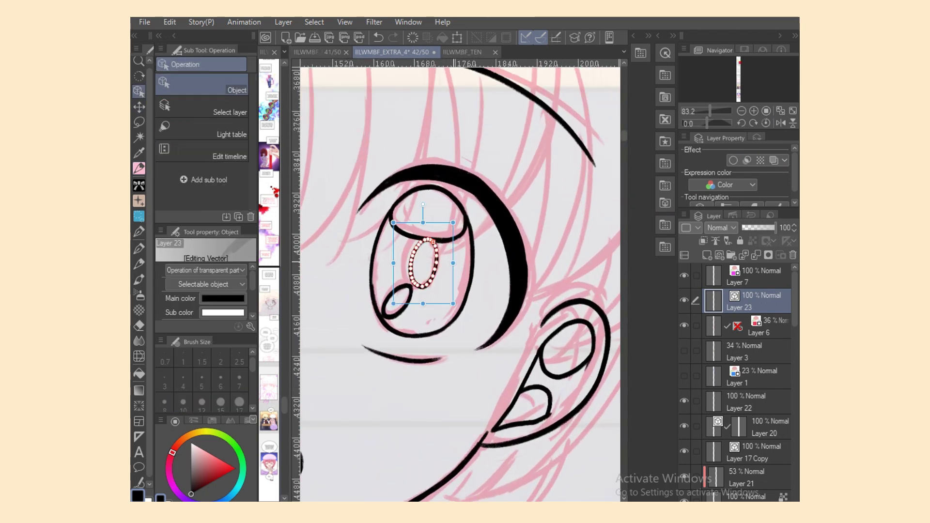
drag(423, 263, 420, 262)
click(432, 249)
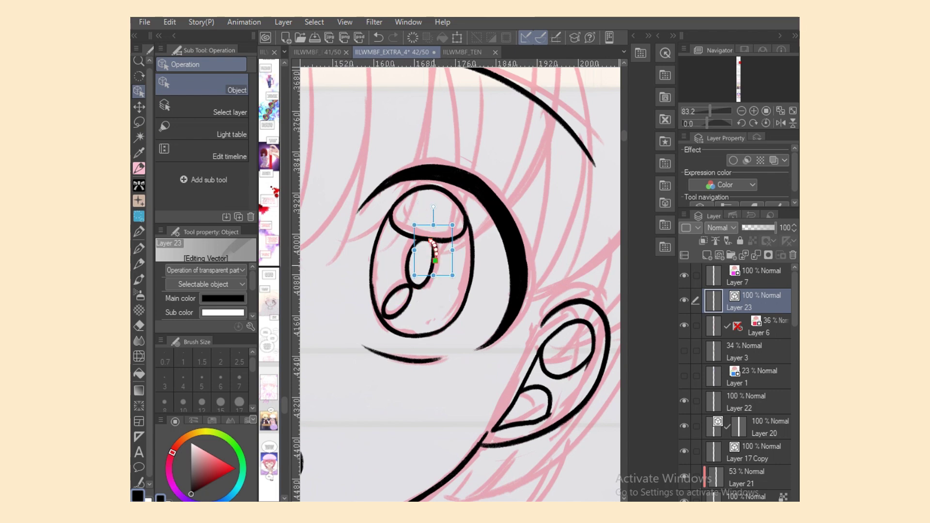
click(436, 257)
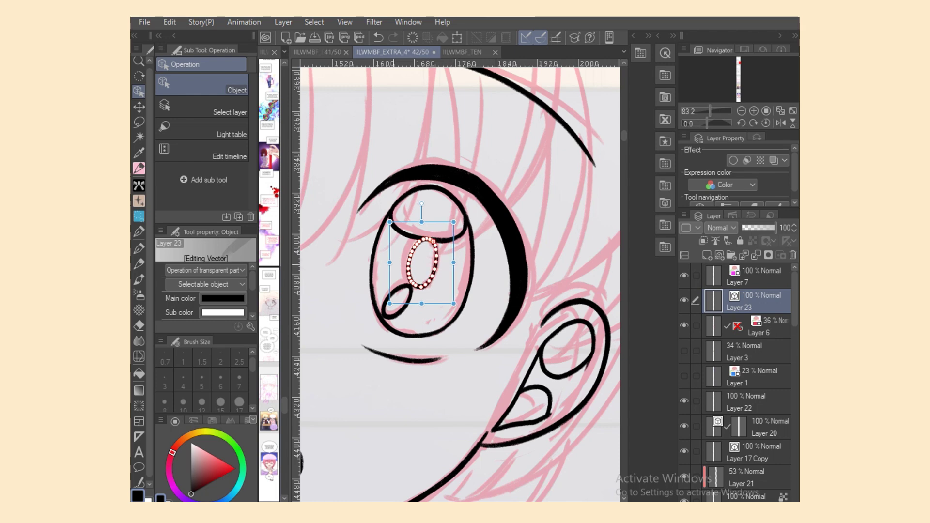
drag(390, 262, 385, 262)
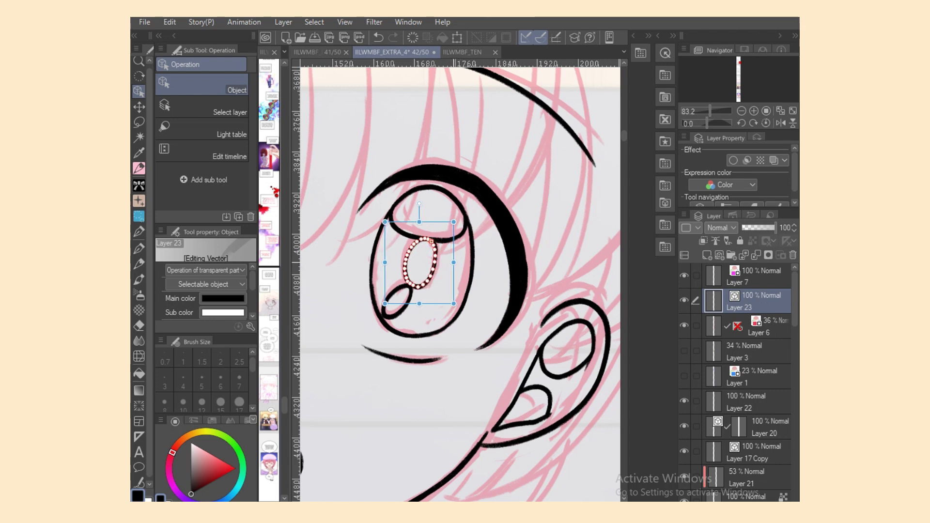
drag(454, 262, 455, 262)
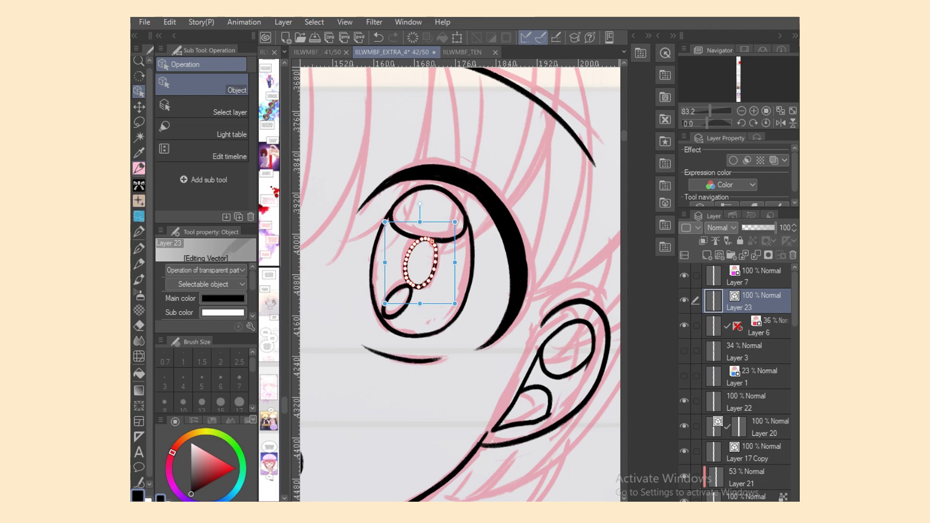
key(p)
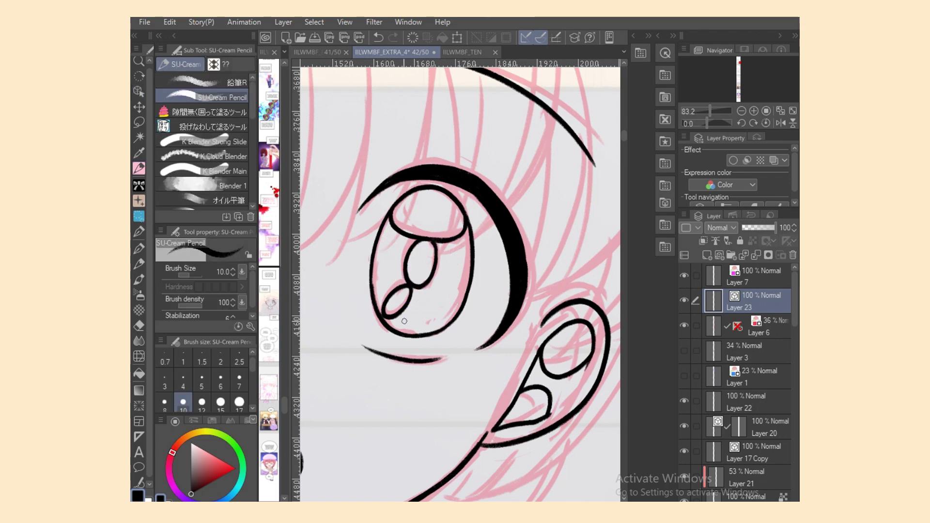
Mirror the view and ink the first size 10 strokes along the top of the left eye's upper lash line.
key(ctrl+minus)
key(ctrl+minus)
key(ctrl+plus)
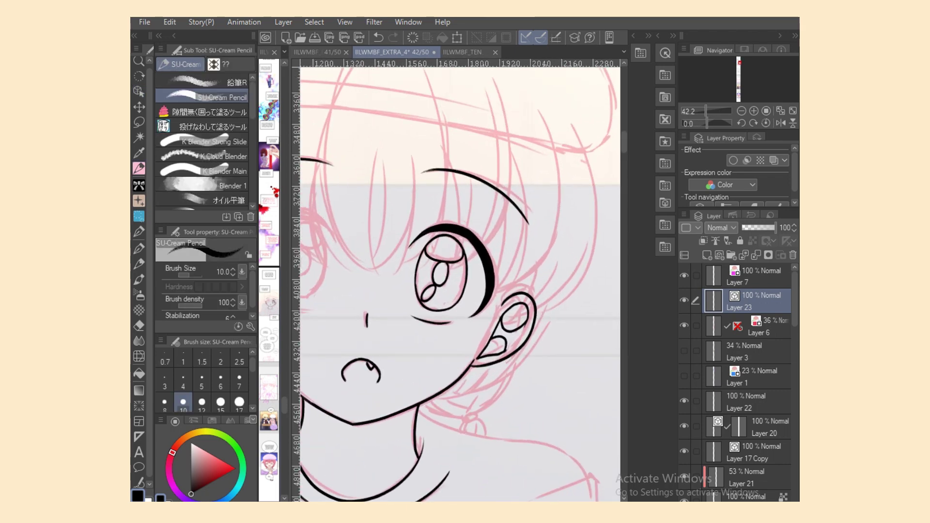
scroll(459, 280, left, 3)
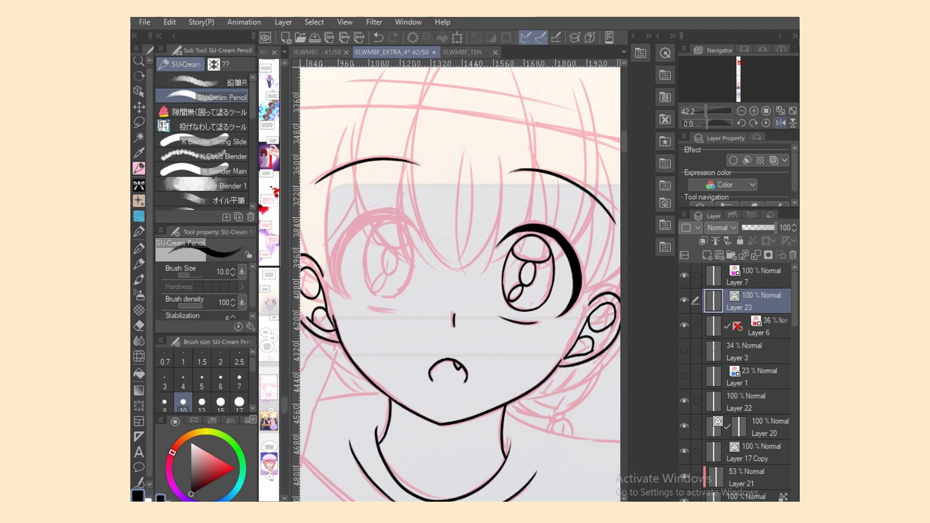
key(h)
scroll(562, 448, right, 2)
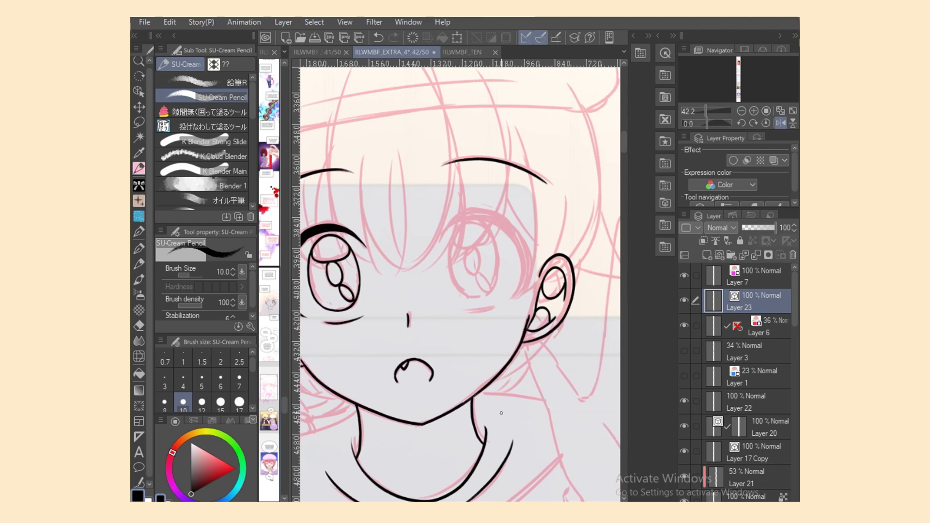
scroll(469, 301, up, 2)
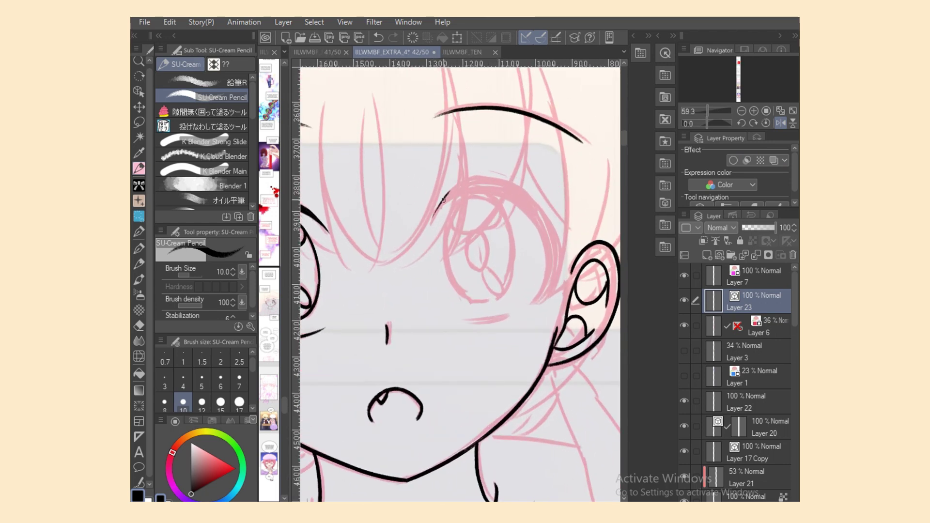
mouse_move(453, 192)
mouse_down()
mouse_move(433, 217)
mouse_move(444, 200)
mouse_move(482, 182)
mouse_move(530, 203)
mouse_move(498, 180)
mouse_move(530, 202)
mouse_up()
key(ctrl+z)
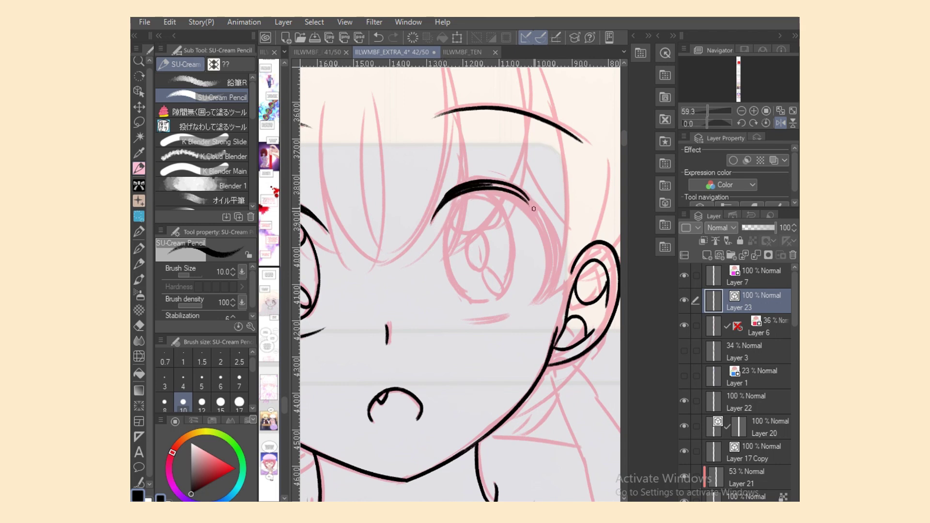
key(ctrl+z)
Build up the top of the left eye's lash line with repeated overlapping strokes following the sketch.
drag(444, 200, 524, 194)
drag(469, 188, 523, 194)
key(ctrl+z)
key(ctrl+z)
mouse_move(443, 200)
mouse_down()
mouse_move(523, 192)
mouse_move(449, 194)
mouse_move(512, 185)
mouse_move(529, 199)
mouse_up()
key(ctrl+z)
key(ctrl+z)
key(ctrl+z)
key(ctrl+z)
Restore the unmirrored view, then ink and thicken the left eye's lash line down its outer curve.
key(h)
drag(394, 194, 373, 275)
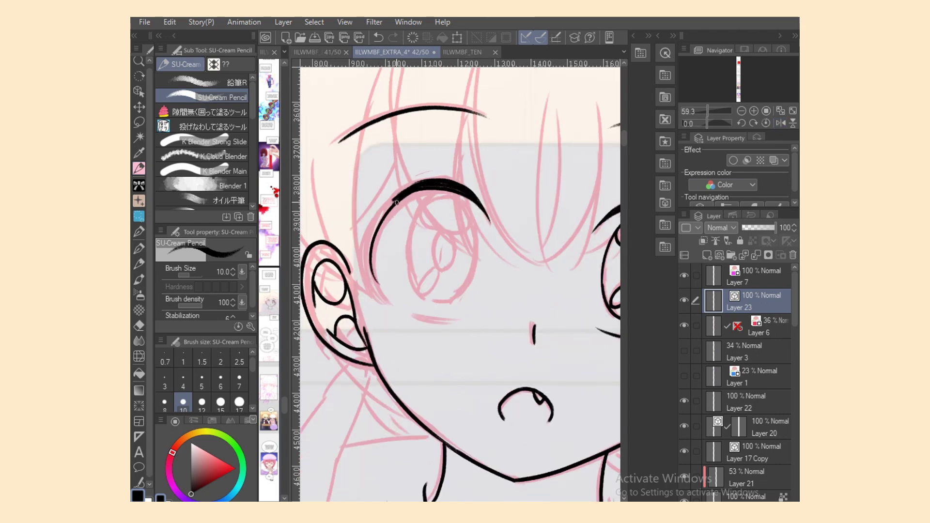
mouse_move(397, 202)
mouse_down()
mouse_move(376, 293)
mouse_move(384, 298)
mouse_up()
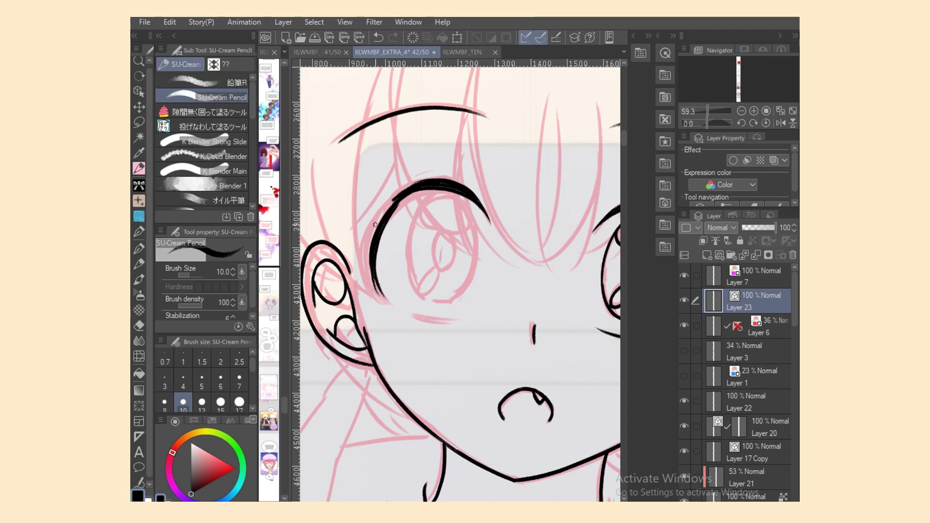
mouse_move(375, 225)
mouse_down()
mouse_move(383, 296)
mouse_move(368, 267)
mouse_move(394, 201)
mouse_move(418, 192)
mouse_up()
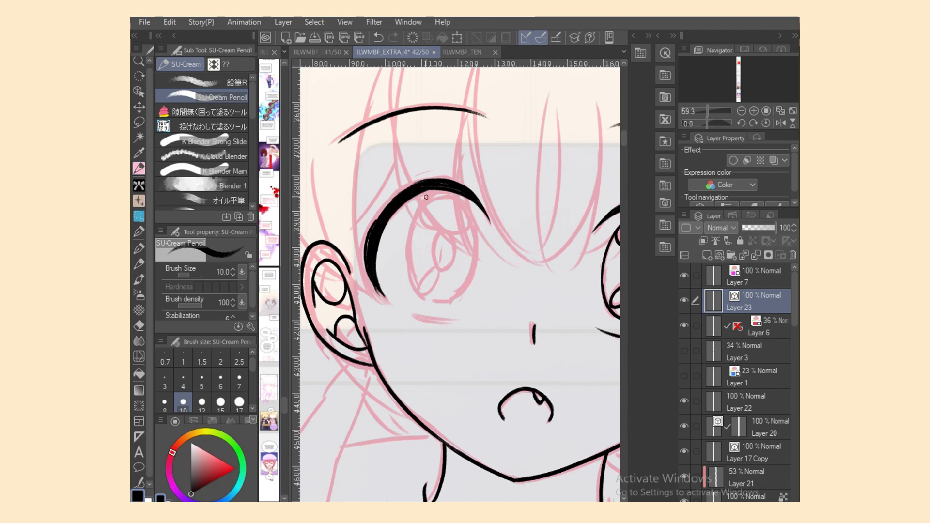
mouse_move(410, 195)
mouse_down()
mouse_move(392, 200)
mouse_move(384, 227)
mouse_move(422, 185)
mouse_move(382, 209)
mouse_move(382, 229)
mouse_move(413, 187)
mouse_move(388, 201)
mouse_move(390, 212)
mouse_move(422, 181)
mouse_move(386, 224)
mouse_move(451, 180)
mouse_move(390, 195)
mouse_move(436, 180)
mouse_up()
mouse_move(388, 204)
mouse_down()
mouse_move(436, 180)
mouse_move(472, 192)
mouse_move(488, 219)
mouse_up()
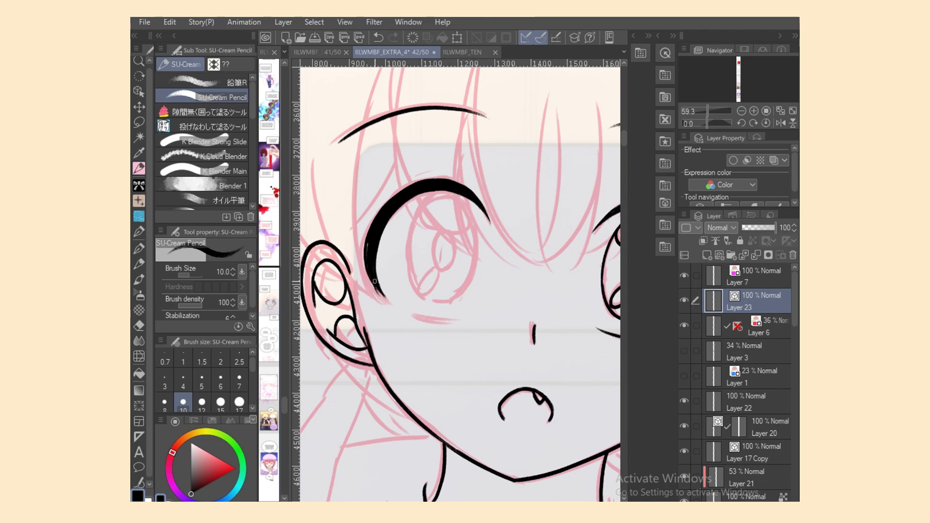
Refine the lower tip and edges of the left eye's lash line with the SU-Cream Pencil and the Hard eraser.
key(e)
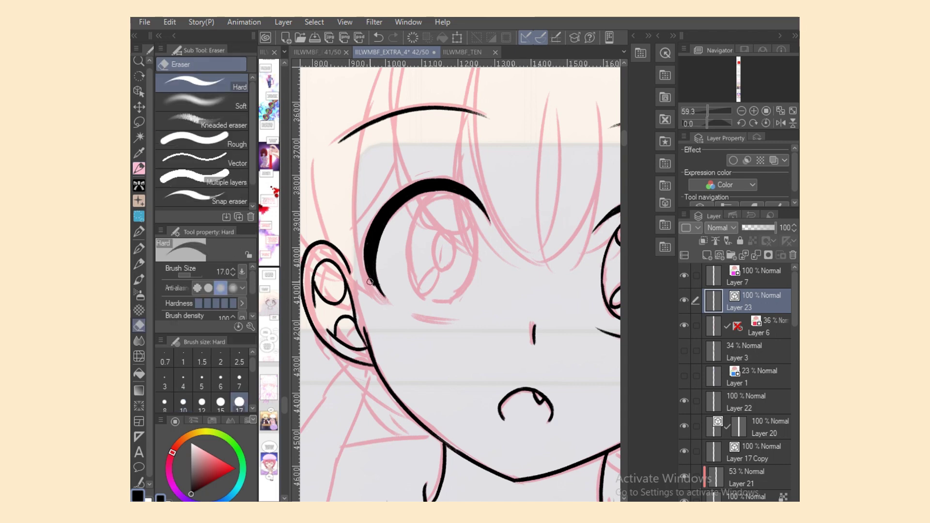
key(p)
drag(368, 276, 388, 301)
key(ctrl+z)
key(ctrl+z)
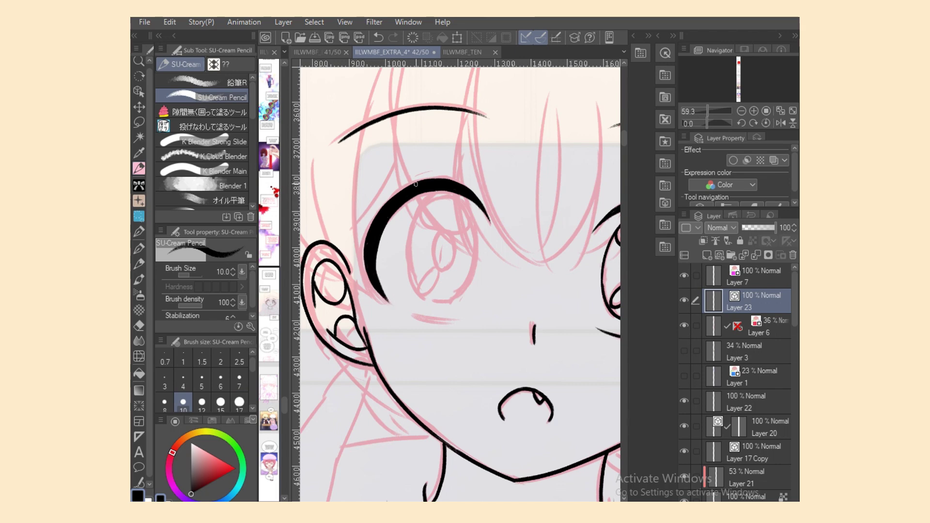
key(e)
mouse_move(387, 301)
mouse_down()
mouse_move(377, 258)
mouse_move(386, 299)
mouse_move(387, 282)
mouse_move(299, 290)
mouse_up()
key(p)
key(e)
key(p)
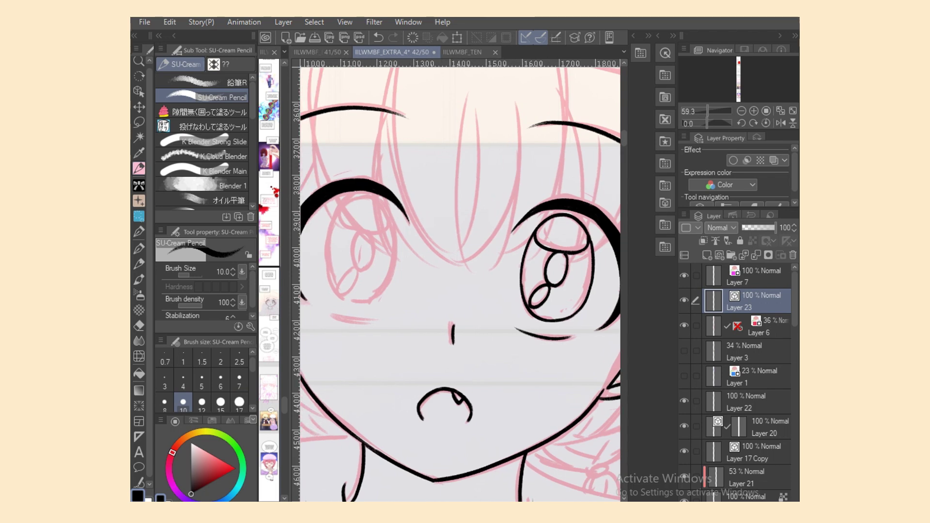
Ink the upper arc of the left eye's iris over the sketch with the SU-Cream Pencil at size 10.
scroll(567, 450, left, 3)
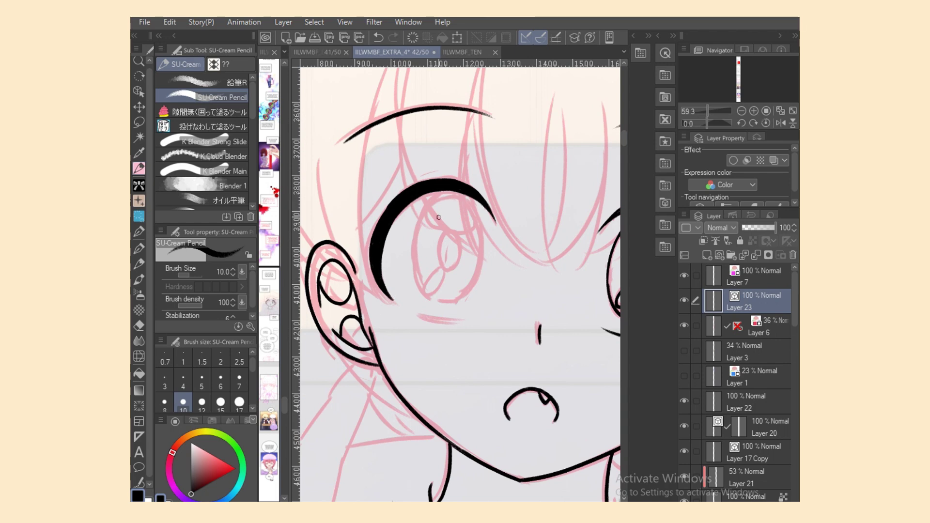
drag(427, 215, 482, 238)
scroll(528, 292, right, 3)
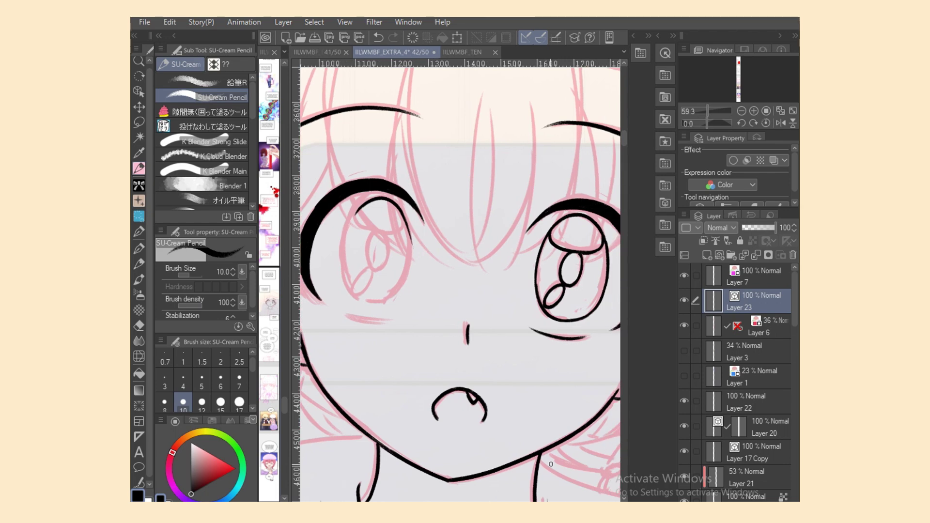
key(ctrl+z)
key(ctrl+y)
Ink the sides and lower curve of the left eye's iris, and mirror the view.
drag(406, 213, 406, 290)
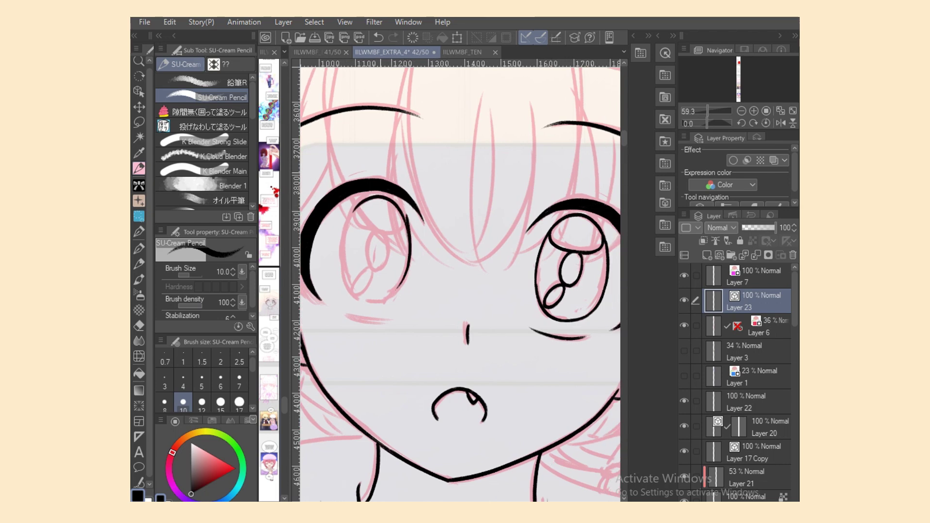
key(ctrl+z)
mouse_move(351, 202)
mouse_down()
mouse_move(347, 286)
mouse_move(376, 301)
mouse_move(395, 294)
mouse_up()
key(ctrl+z)
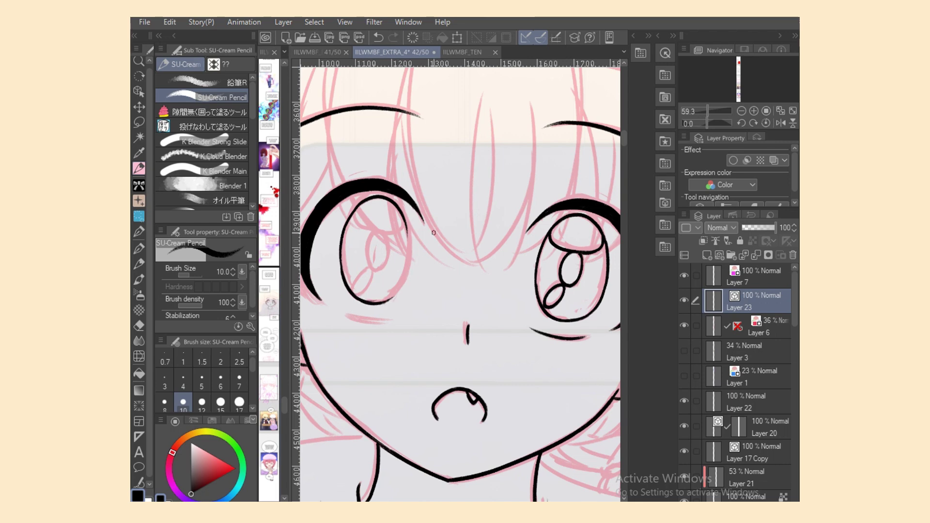
drag(409, 217, 397, 285)
click(780, 123)
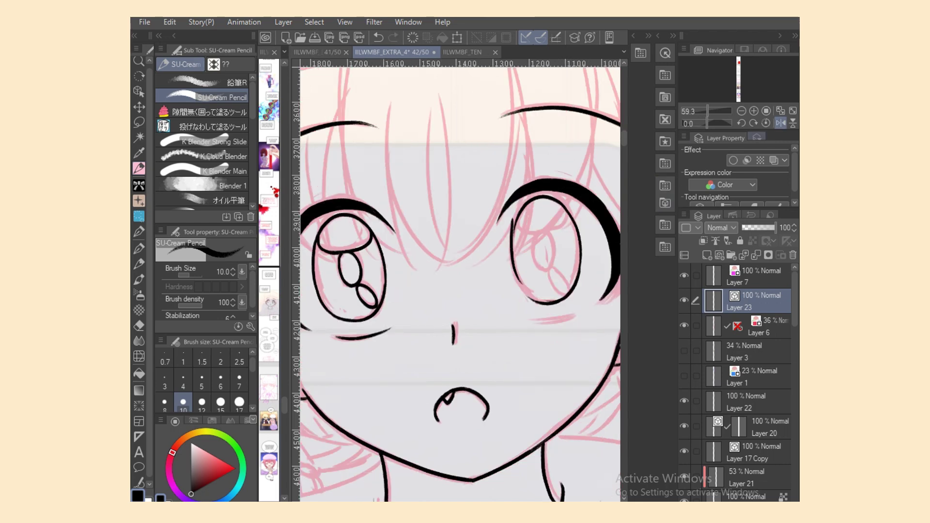
Redraw the inner side of the left eye's iris outline down to its lower curve, and restore the unmirrored view.
key(ctrl+z)
drag(511, 217, 515, 290)
key(ctrl+z)
key(ctrl+z)
drag(510, 237, 517, 286)
key(ctrl+z)
key(ctrl+z)
mouse_move(510, 221)
mouse_down()
mouse_move(514, 267)
mouse_move(535, 302)
mouse_up()
click(780, 123)
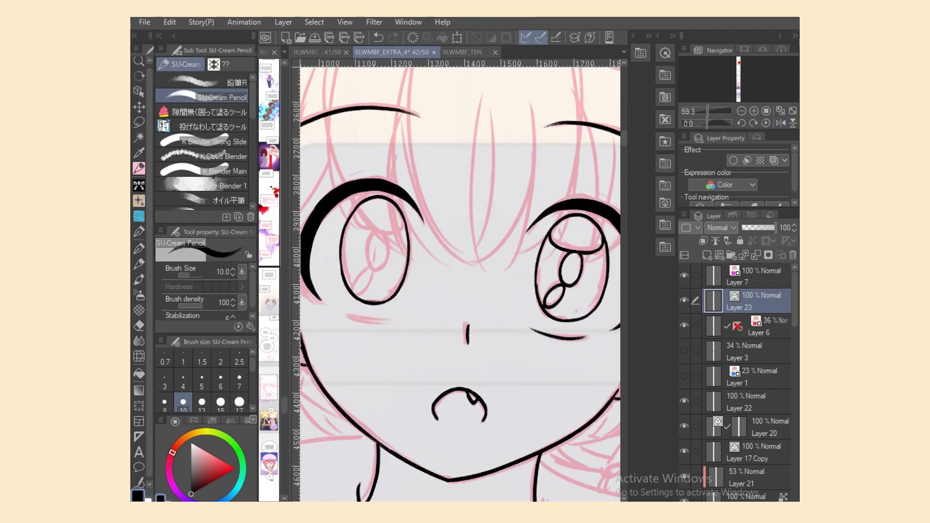
Adjust the lower curve of the left eye's iris with the Object tool, and return to the SU-Cream Pencil.
click(139, 91)
click(358, 298)
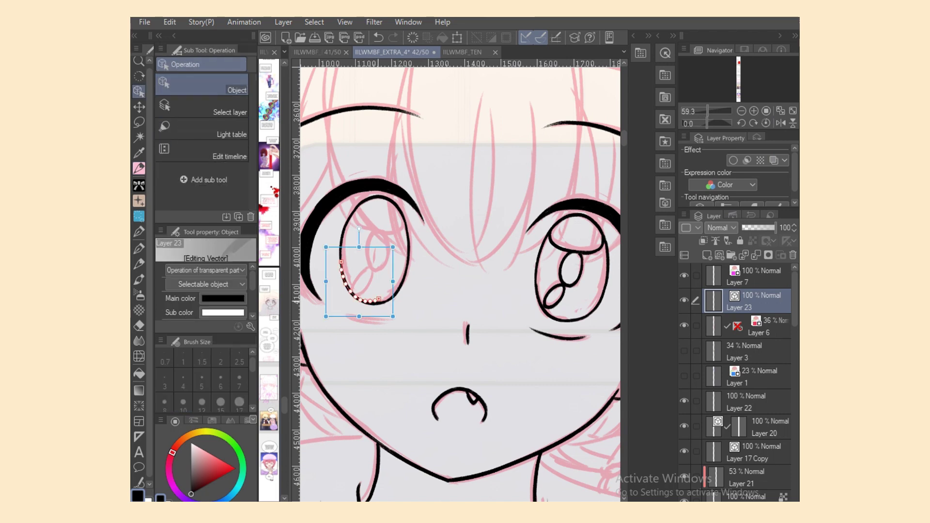
drag(372, 303, 387, 302)
key(p)
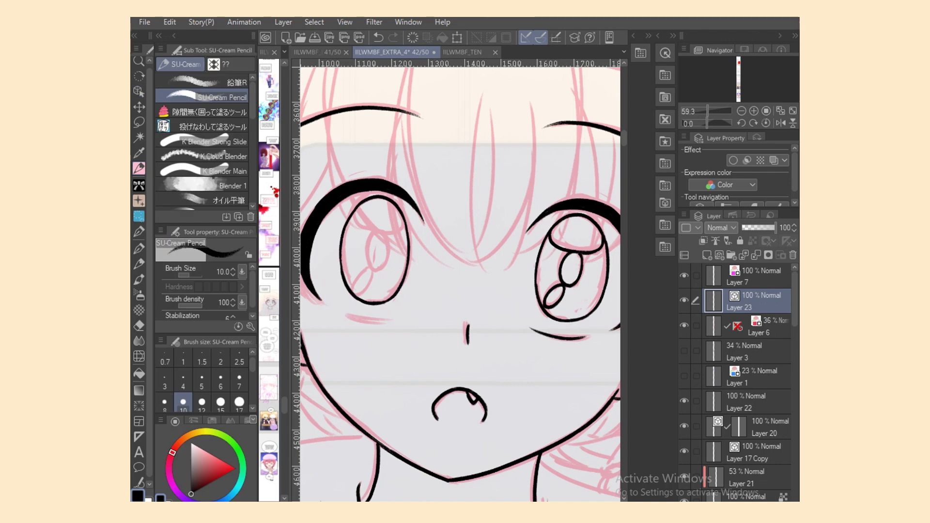
Ink the two small oval highlights inside the left eye's iris over the sketch.
mouse_move(377, 230)
mouse_down()
mouse_move(370, 268)
mouse_move(387, 237)
mouse_move(386, 259)
mouse_move(384, 235)
mouse_move(369, 268)
mouse_move(386, 242)
mouse_up()
key(ctrl+z)
key(ctrl+z)
key(ctrl+z)
key(ctrl+z)
mouse_move(370, 273)
mouse_down()
mouse_move(384, 258)
mouse_move(373, 272)
mouse_up()
key(ctrl+z)
key(ctrl+z)
Ink the large curved highlight across the upper part of the left eye's iris.
drag(352, 201, 375, 235)
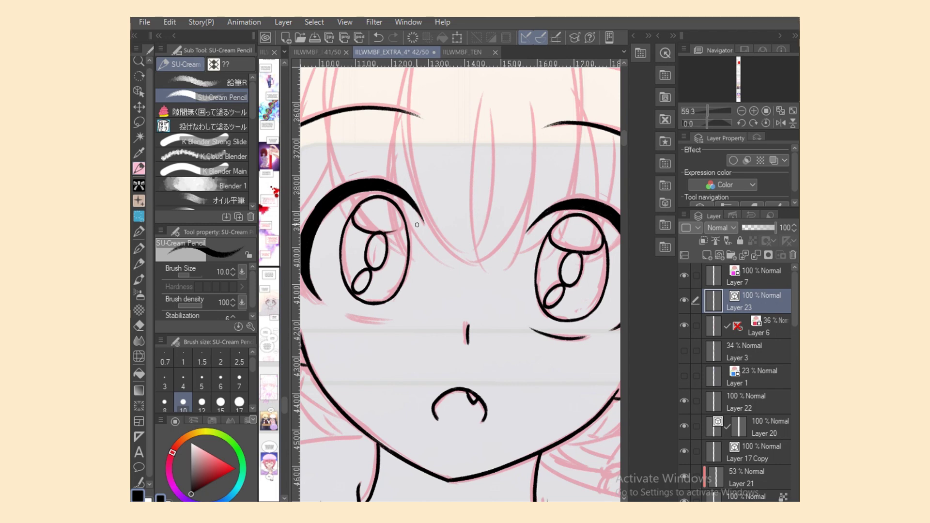
key(ctrl+z)
mouse_move(353, 203)
mouse_down()
mouse_move(366, 229)
mouse_move(395, 233)
mouse_up()
key(ctrl+z)
key(ctrl+z)
mouse_move(352, 204)
mouse_down()
mouse_move(397, 233)
mouse_move(405, 225)
mouse_up()
Ink the short lower lid line beneath the left eye, retrying the stroke for a clean curve.
mouse_move(352, 215)
mouse_down()
mouse_move(342, 227)
mouse_move(341, 280)
mouse_move(409, 318)
mouse_up()
key(ctrl+z)
key(ctrl+z)
key(ctrl+z)
key(ctrl+z)
mouse_move(345, 308)
mouse_down()
mouse_move(408, 316)
mouse_move(385, 322)
mouse_move(408, 316)
mouse_up()
key(ctrl+z)
key(ctrl+z)
drag(339, 310, 404, 319)
key(ctrl+z)
key(ctrl+z)
key(ctrl+z)
key(ctrl+z)
key(ctrl+z)
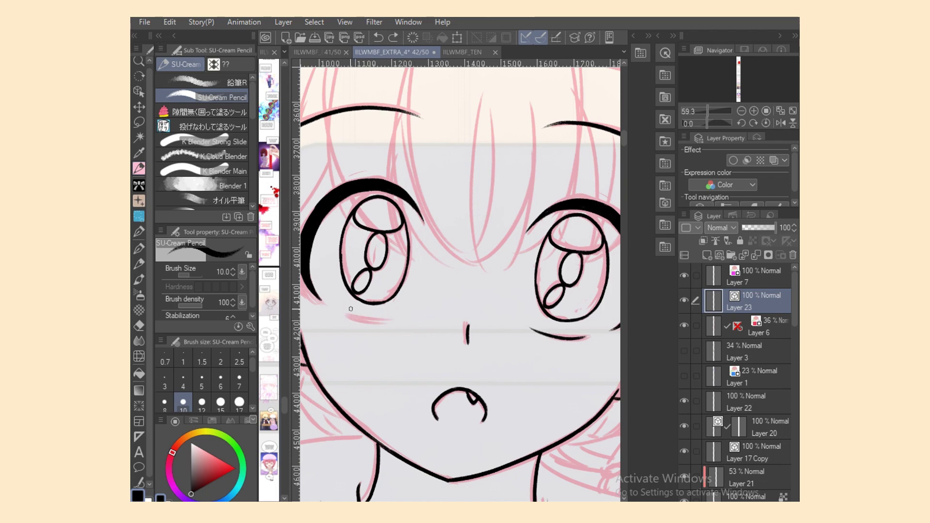
drag(341, 309, 406, 314)
Ink the two curved lines of the central bang strand with the SU-Cream Pencil at size 12.
scroll(344, 440, down, 5)
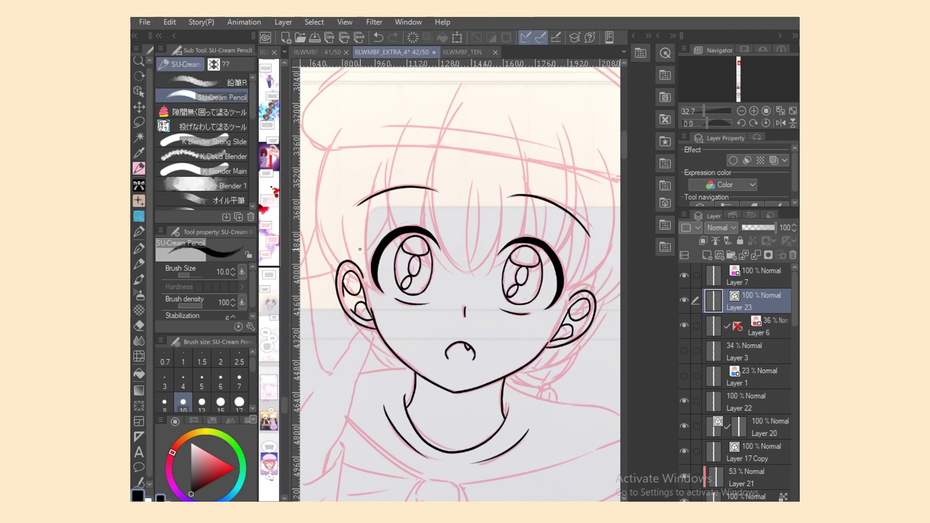
key(bracketright)
mouse_move(449, 116)
mouse_down()
mouse_move(443, 257)
mouse_move(475, 283)
mouse_up()
drag(477, 174, 479, 289)
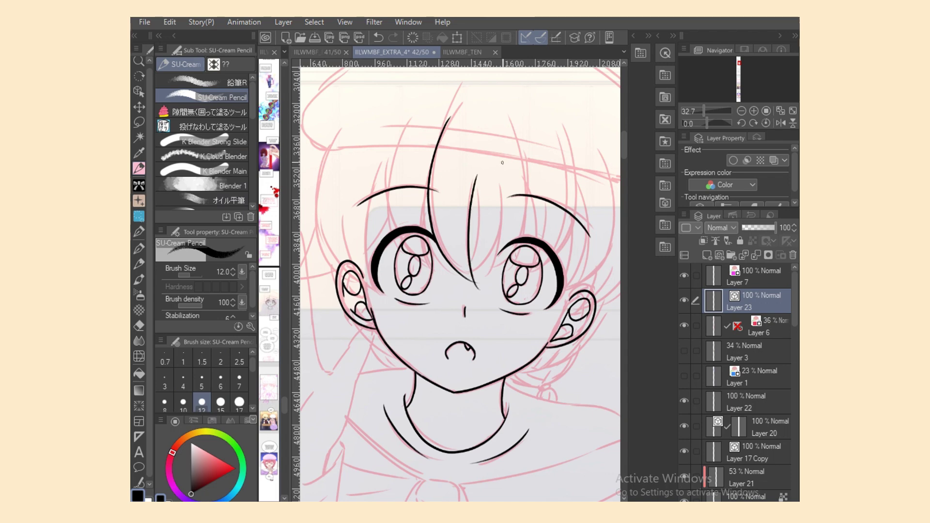
Mirror the view, touch up the right eyebrow, and ink the long bang strand over the right eye's inner corner with its short inner line.
key(e)
key(h)
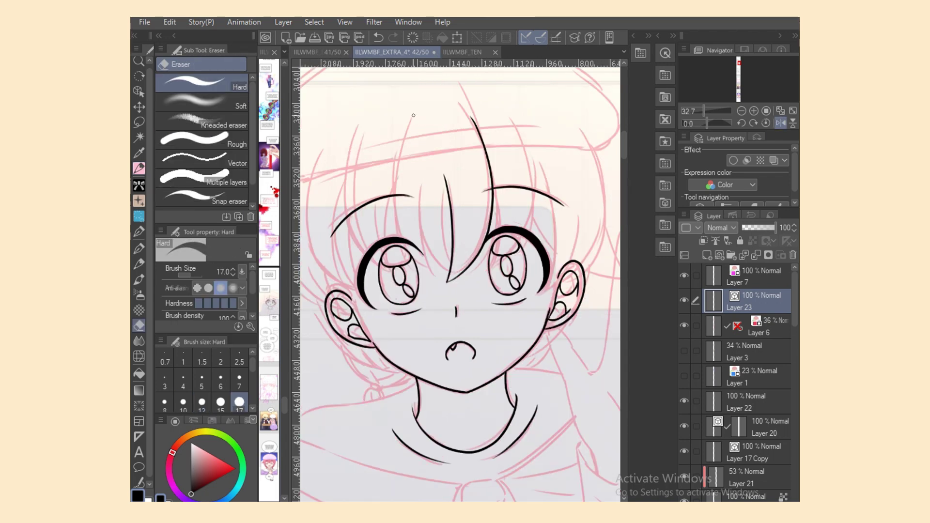
drag(412, 198, 334, 235)
key(p)
drag(412, 196, 331, 238)
drag(406, 135, 438, 291)
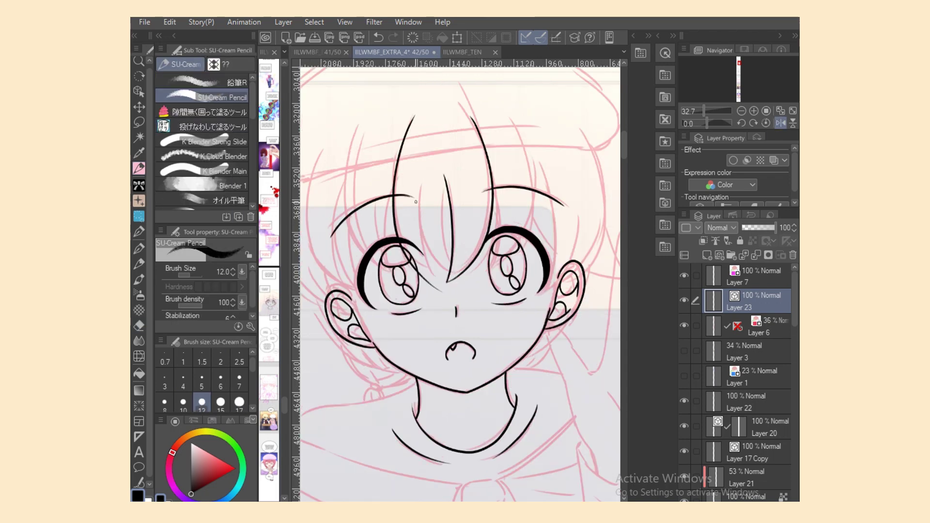
key(ctrl+z)
drag(406, 110, 436, 281)
drag(421, 203, 436, 284)
Ink the narrow pair of bang lines filling the gap between the central strand and the strand at the right eye's inner corner.
drag(419, 174, 453, 276)
key(ctrl+z)
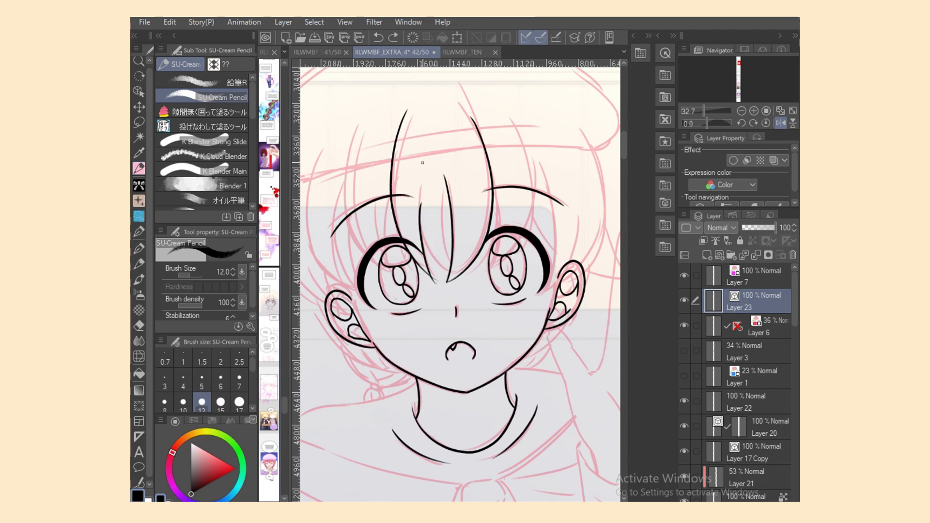
drag(420, 161, 447, 271)
mouse_move(440, 211)
mouse_down()
mouse_move(451, 264)
mouse_move(438, 285)
mouse_up()
key(e)
key(p)
key(ctrl+z)
key(e)
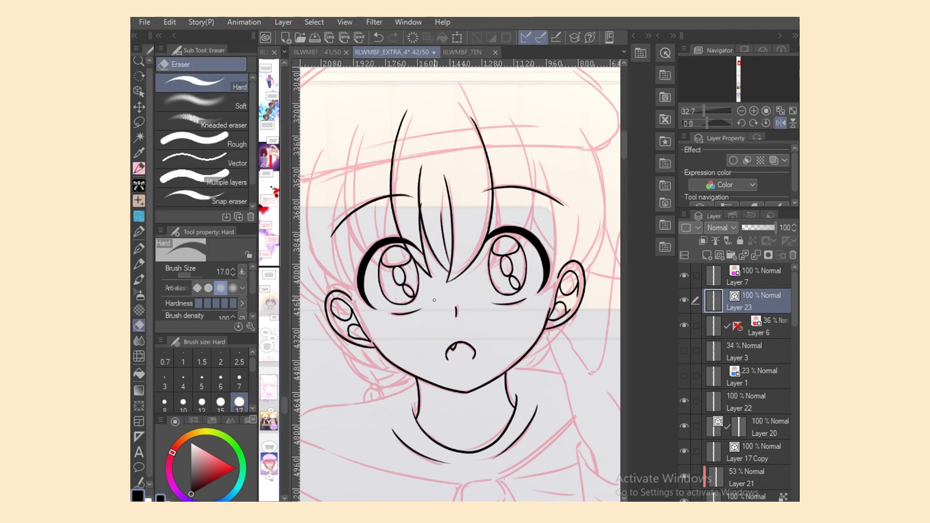
Ink the next bang strand outward, falling over the right eye, with its short inner line meeting at the tip.
key(p)
mouse_move(355, 117)
mouse_down()
mouse_move(392, 279)
mouse_move(403, 282)
mouse_up()
key(ctrl+z)
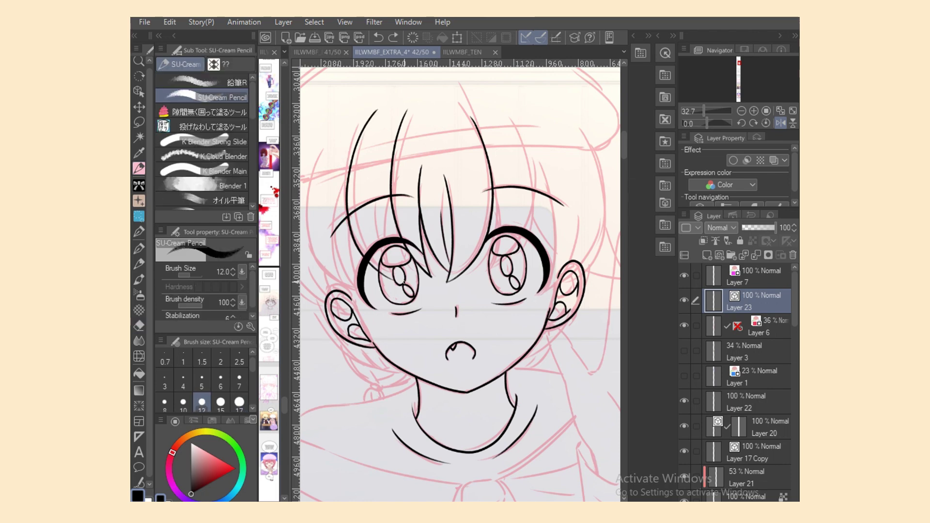
drag(388, 206, 398, 281)
key(e)
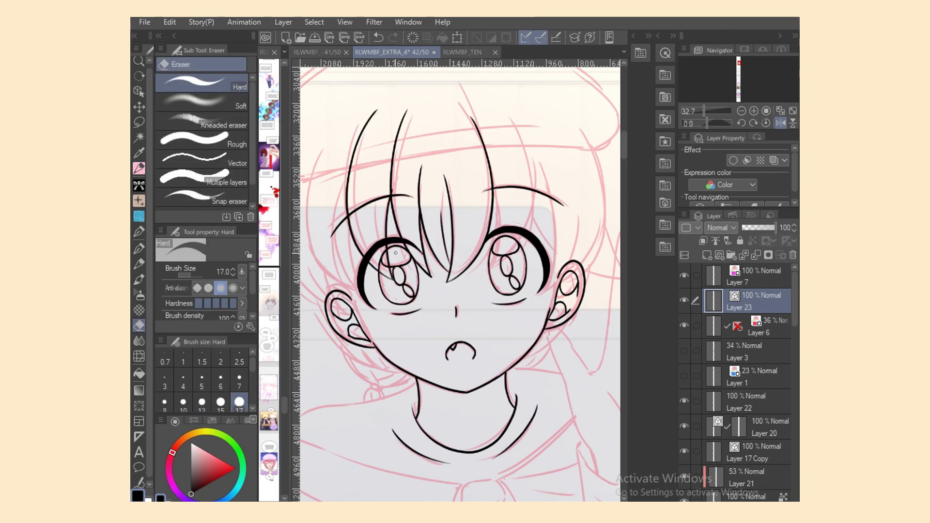
key(p)
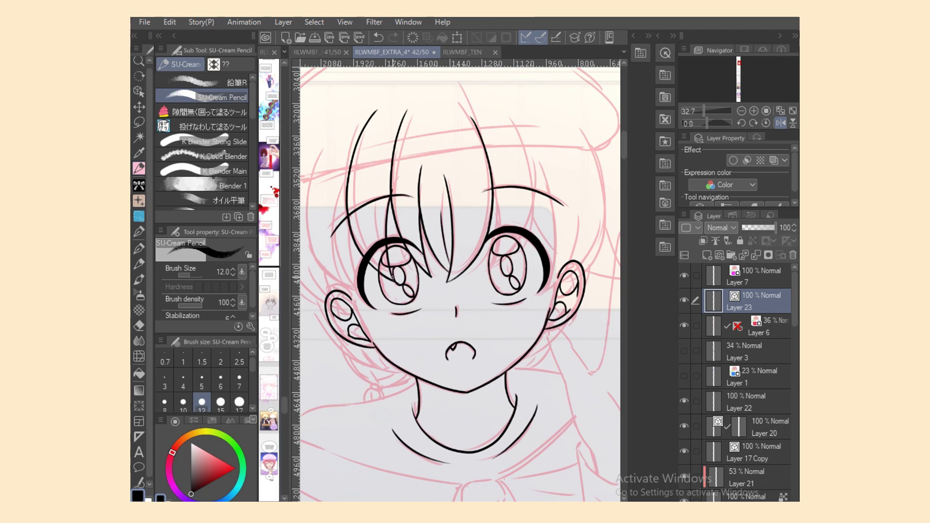
key(ctrl+z)
drag(378, 268, 395, 282)
Ink the long outer line of the side strand curving down toward the right eye's outer corner, and begin its inner line.
scroll(526, 490, left, 3)
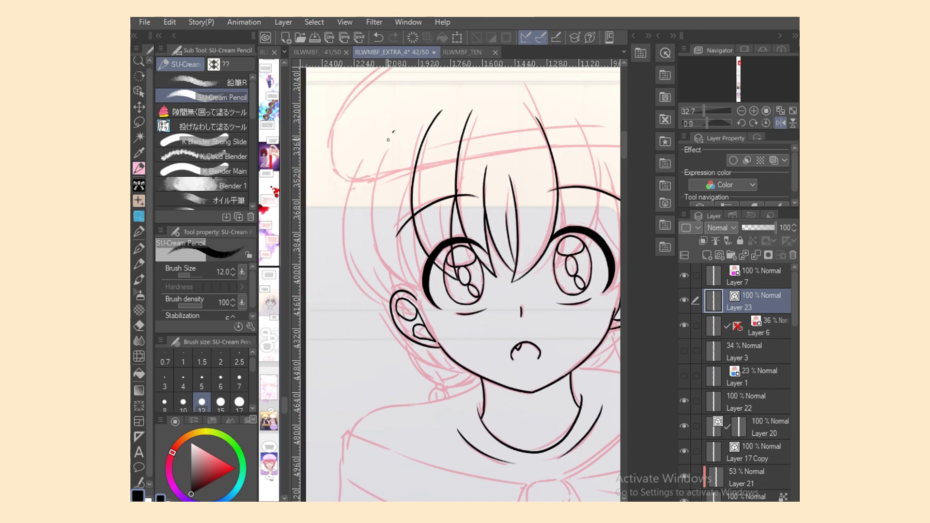
mouse_move(393, 130)
mouse_down()
mouse_move(430, 300)
mouse_move(424, 292)
mouse_up()
key(ctrl+z)
drag(418, 240, 424, 274)
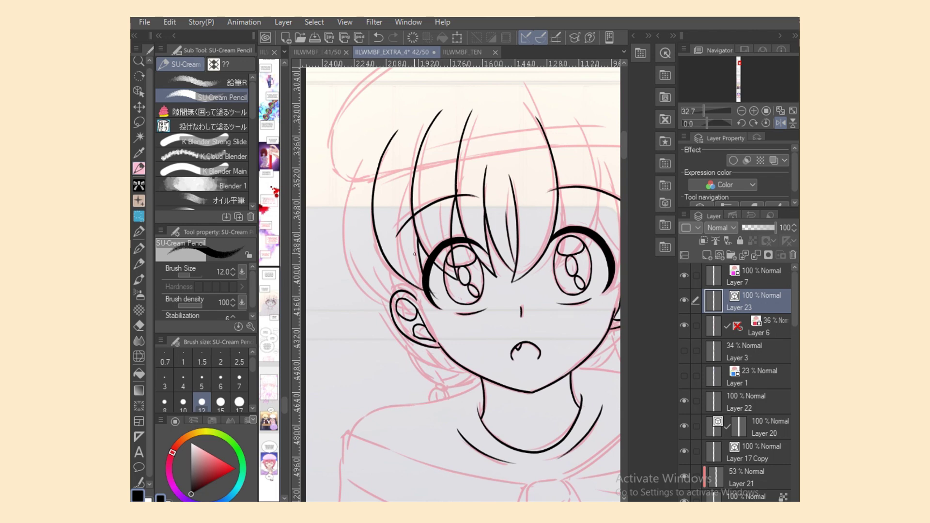
Ink the inner line of the side strand beside the right eye and adjust it with the Object tool.
drag(395, 228, 423, 286)
key(ctrl+z)
drag(398, 213, 425, 291)
key(ctrl+z)
key(ctrl+z)
key(ctrl+z)
click(139, 91)
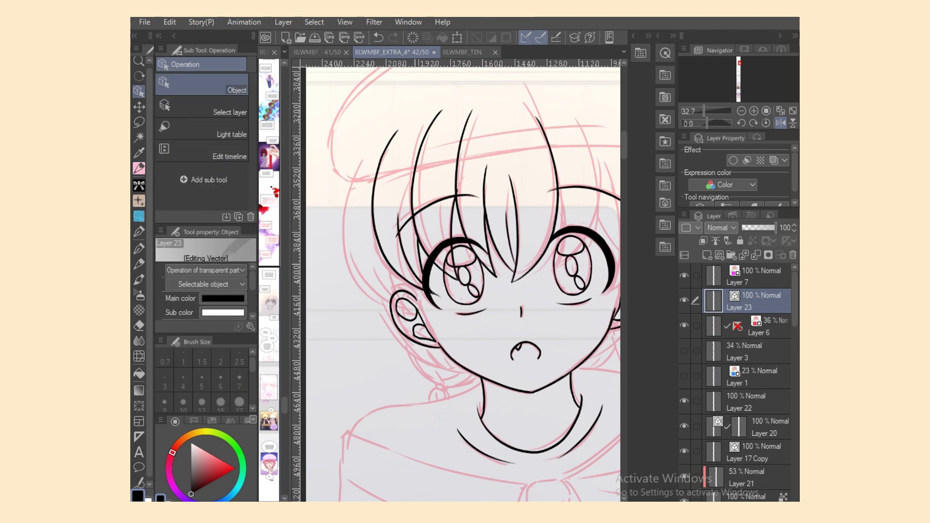
click(409, 264)
key(e)
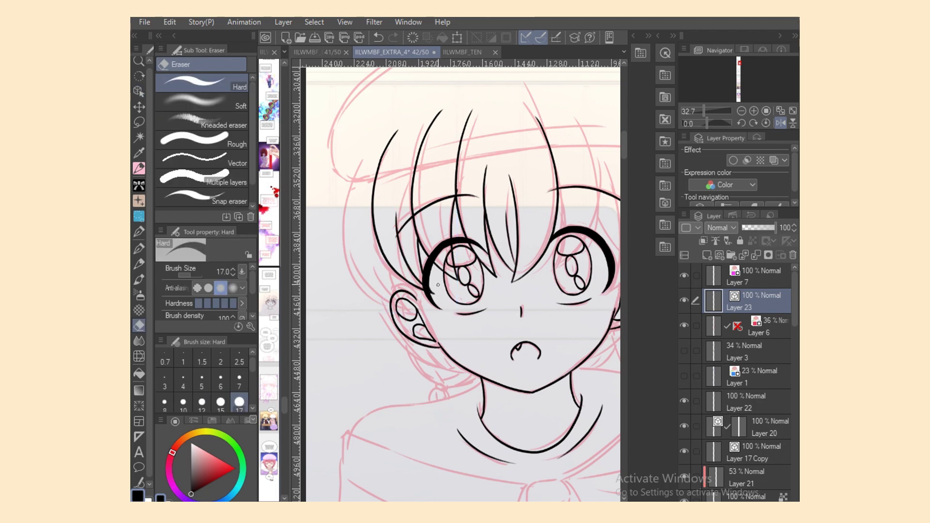
key(o)
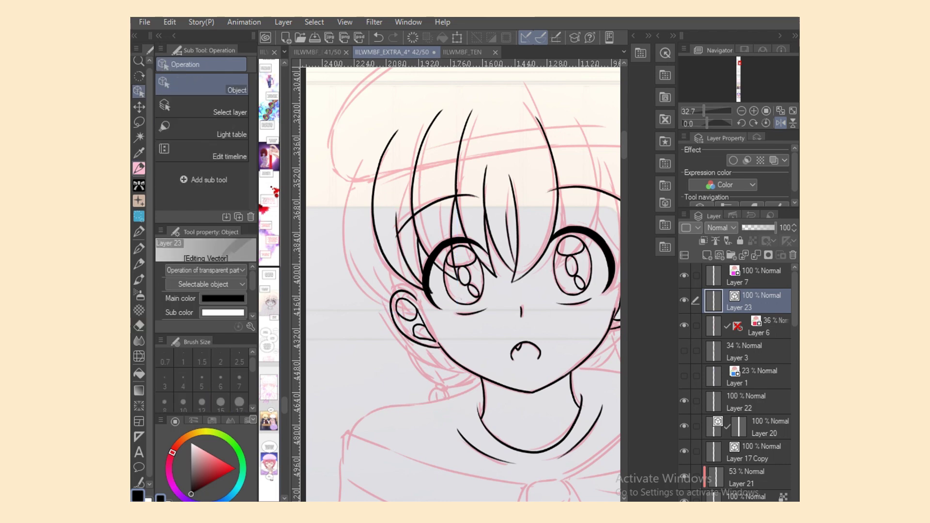
Ink the outermost side strand sweeping down over the right ear, adding its short inner line to form a pointed tip.
key(p)
mouse_move(365, 150)
mouse_down()
mouse_move(369, 262)
mouse_move(416, 312)
mouse_up()
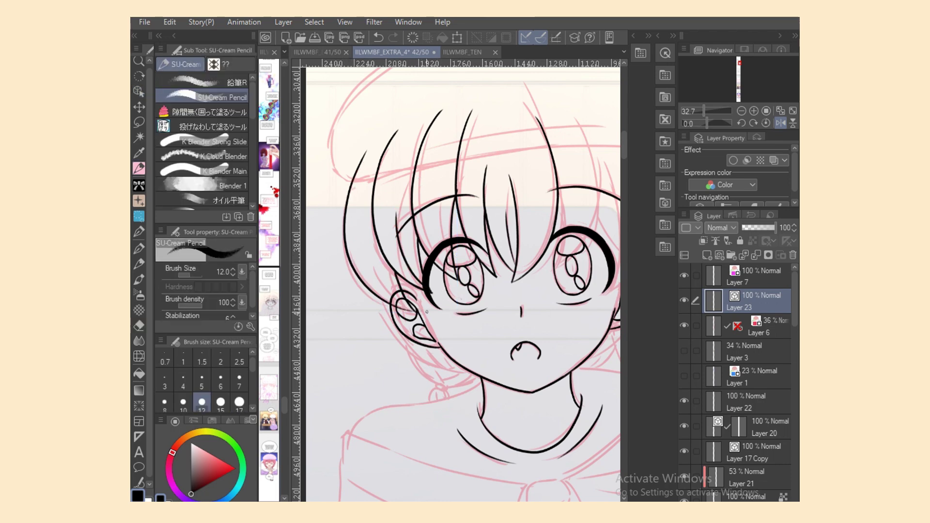
key(ctrl+z)
drag(397, 275, 416, 311)
key(ctrl+z)
mouse_move(397, 273)
mouse_down()
mouse_move(417, 312)
mouse_move(414, 295)
mouse_move(403, 304)
mouse_up()
key(ctrl+z)
key(e)
key(p)
drag(394, 272, 413, 310)
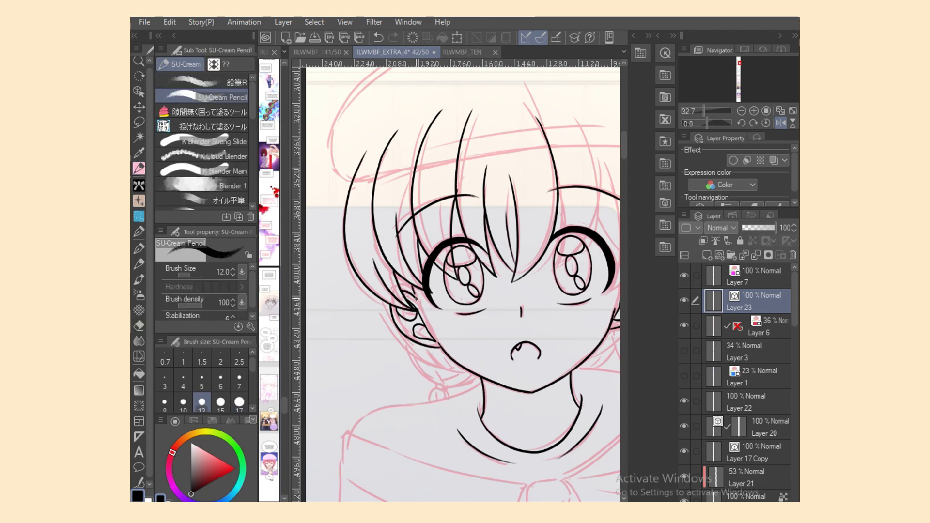
Ink the hair contour sweeping behind the ear toward the nape on Layer 23, and flip the canvas view horizontally.
mouse_move(374, 297)
mouse_down()
mouse_move(444, 372)
mouse_move(446, 355)
mouse_move(455, 364)
mouse_move(445, 363)
mouse_up()
key(ctrl+z)
key(ctrl+z)
key(h)
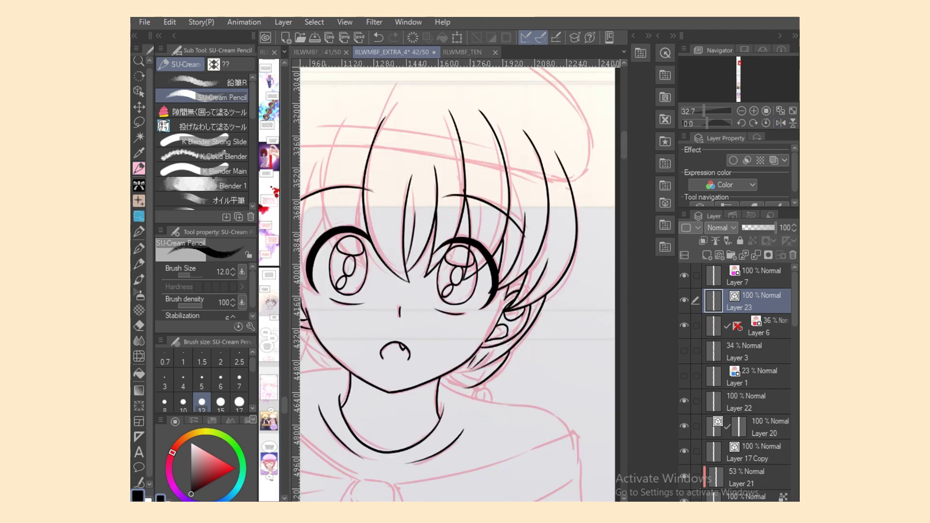
Ink the small braid below the ear with its crossing strands and the knotted hair tie at its end.
key(ctrl+z)
mouse_move(512, 351)
mouse_down()
mouse_move(477, 385)
mouse_move(459, 381)
mouse_move(486, 389)
mouse_up()
key(e)
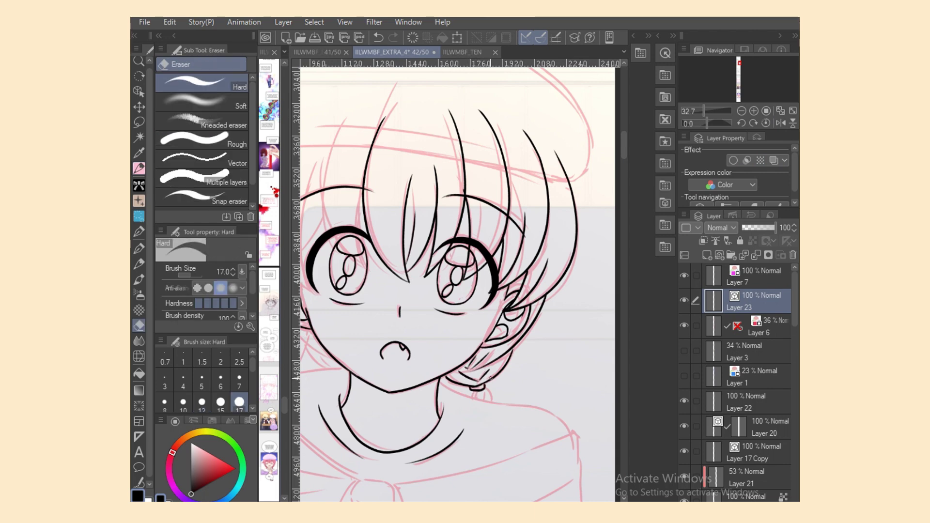
key(p)
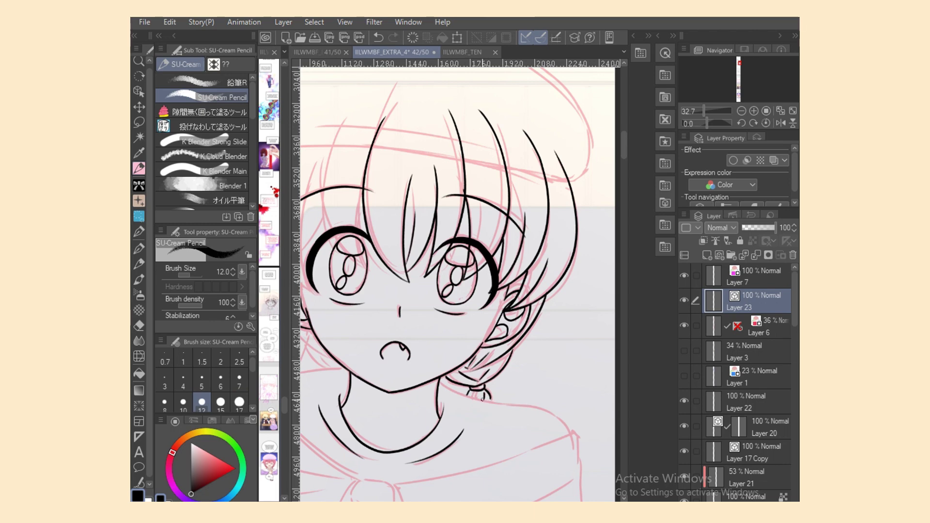
key(ctrl+z)
drag(474, 391, 603, 401)
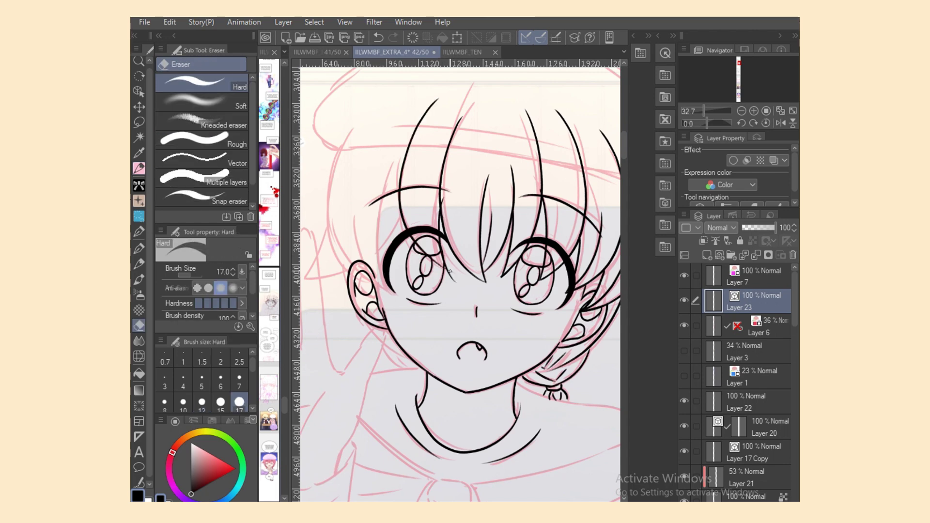
Ink extra pointed bang strands between the eyes and over the eye opposite the braid, trimming overlapping line ends.
key(e)
key(p)
drag(464, 219, 485, 282)
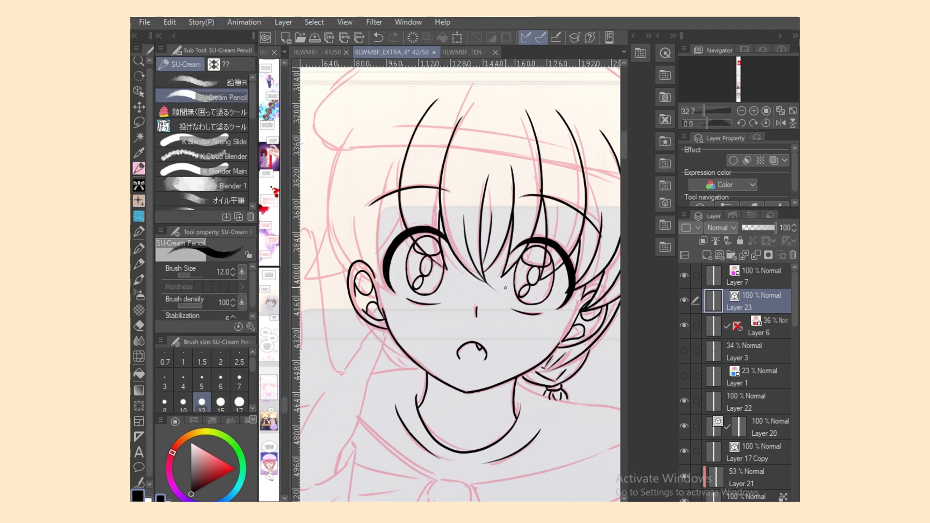
key(e)
key(p)
drag(432, 260, 457, 277)
key(e)
key(p)
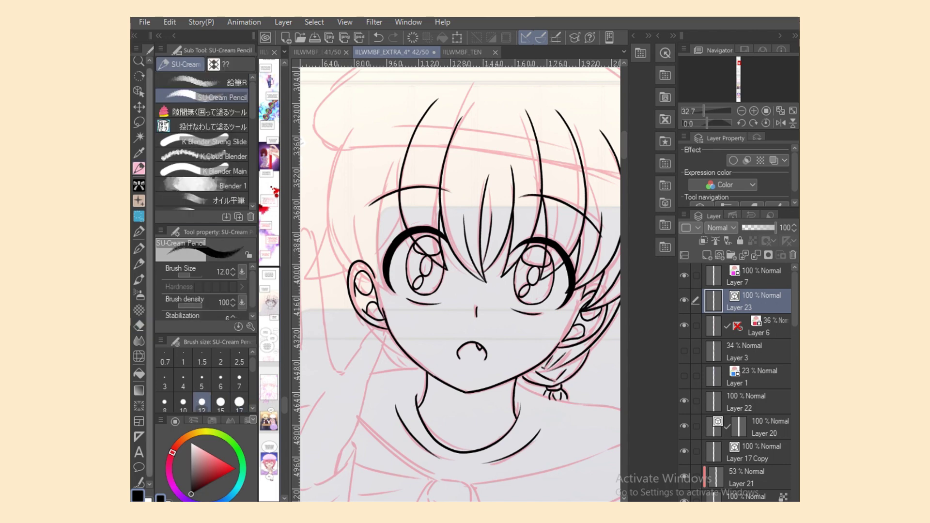
Ink the outer hair contour from the crown to the ear opposite the braid and erase the ear lines beneath it.
drag(366, 95, 327, 269)
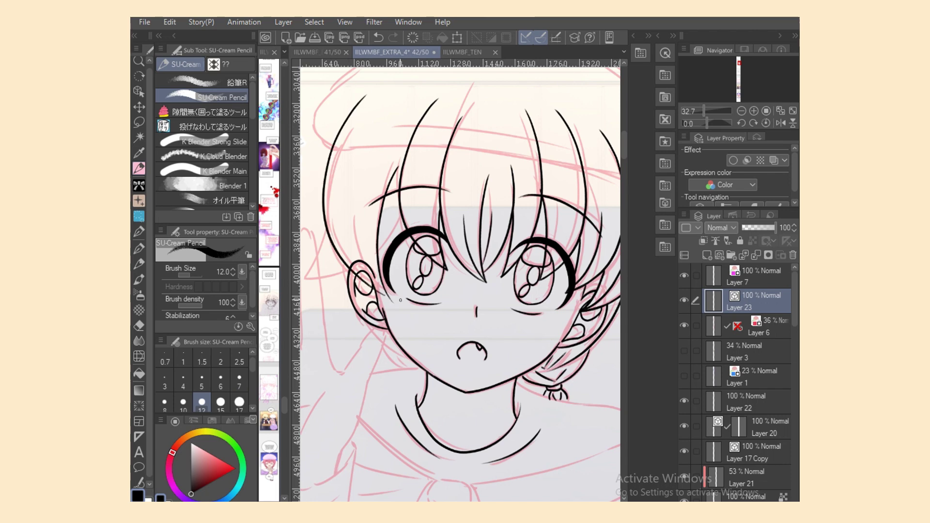
key(ctrl+z)
drag(365, 95, 327, 269)
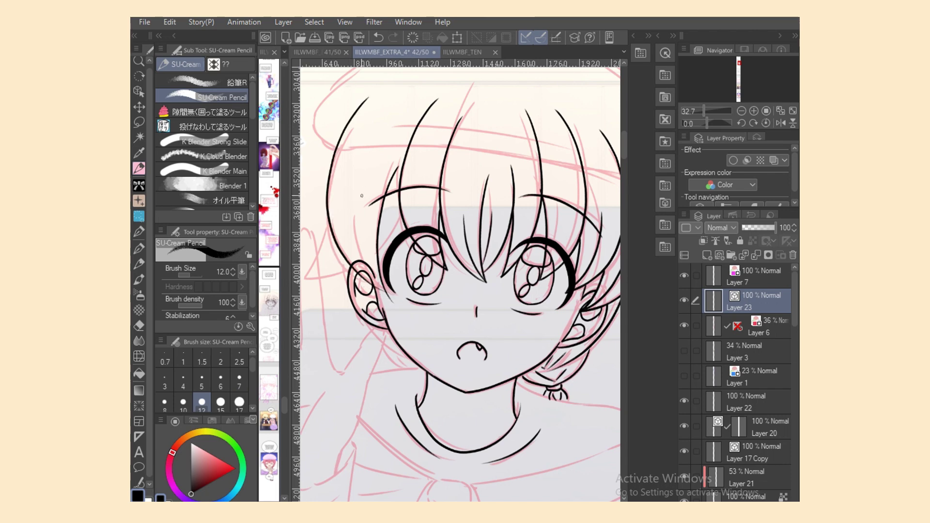
key(e)
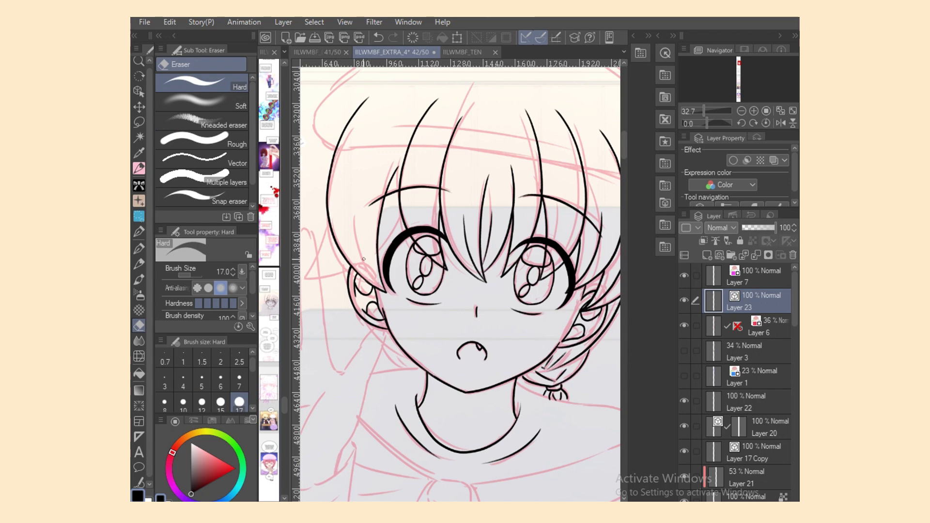
key(p)
Ink a short hair strand by the outer corner of the eye opposite the braid and trim its overlap.
key(o)
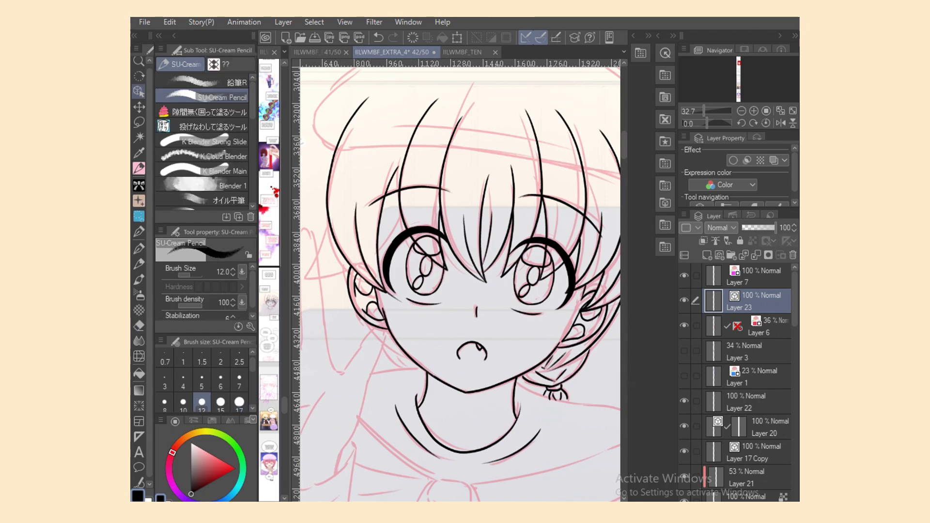
click(362, 252)
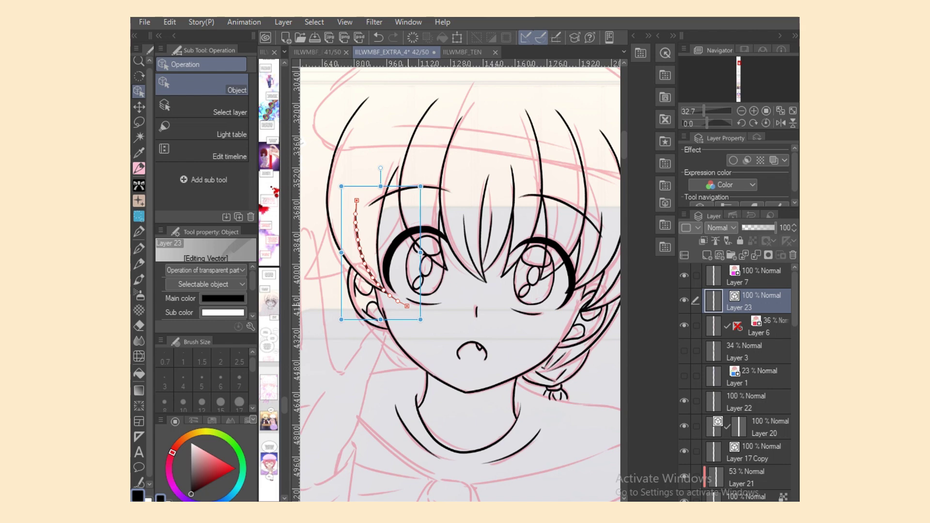
key(p)
key(o)
key(p)
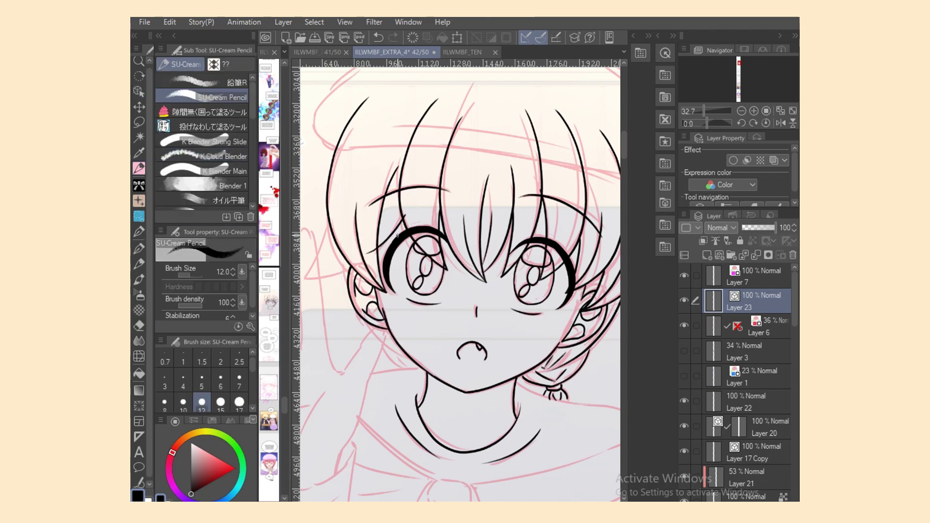
key(e)
key(p)
Ink the pointed hair tuft flicking outward above the ear opposite the braid, and clean up its overlapping lines.
scroll(368, 247, left, 3)
drag(434, 266, 387, 280)
key(ctrl+z)
drag(414, 222, 381, 282)
key(ctrl+z)
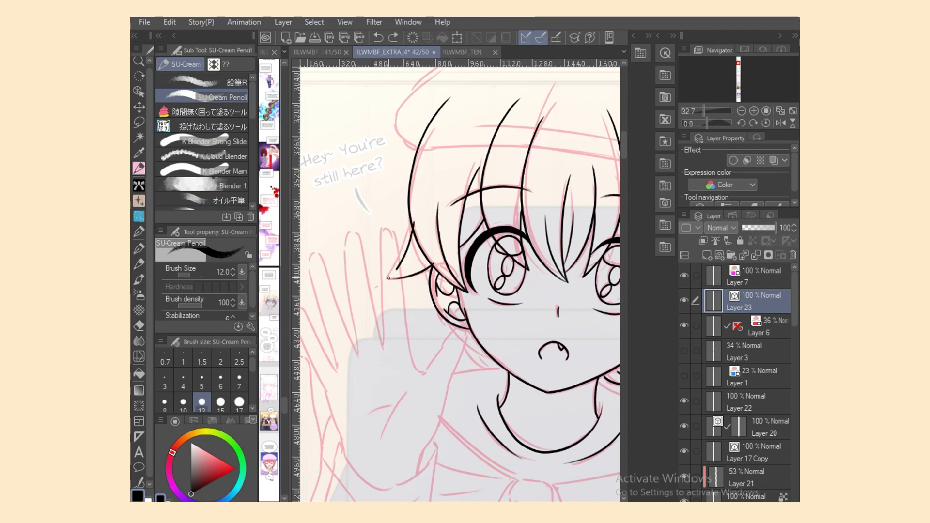
drag(413, 223, 380, 283)
key(ctrl+z)
mouse_move(415, 223)
mouse_down()
mouse_move(380, 283)
mouse_move(388, 281)
mouse_up()
key(ctrl+z)
key(e)
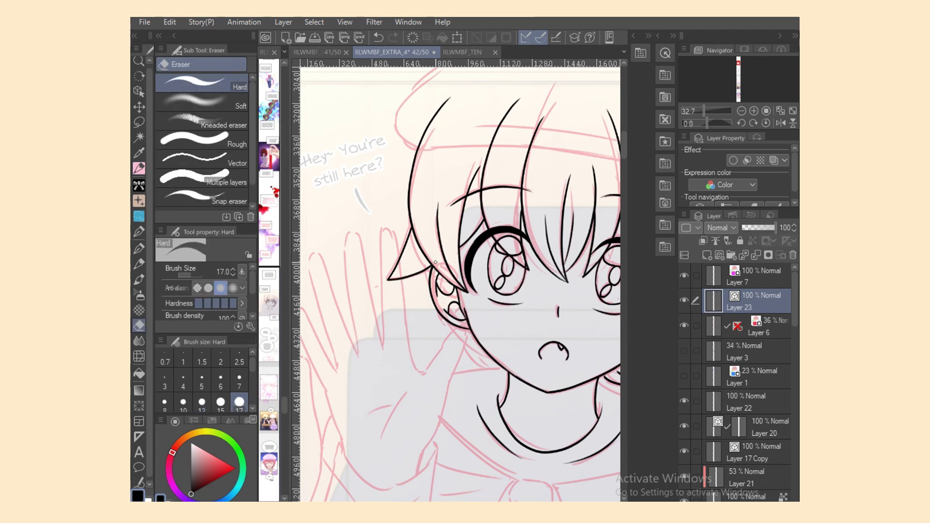
key(p)
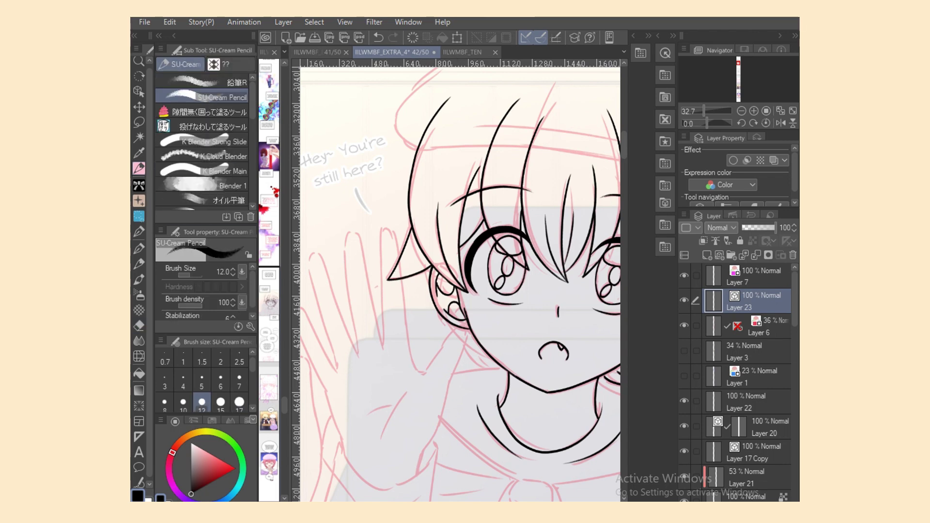
Ink the hair strands running from below the ear opposite the braid down along the jaw.
drag(610, 378, 517, 380)
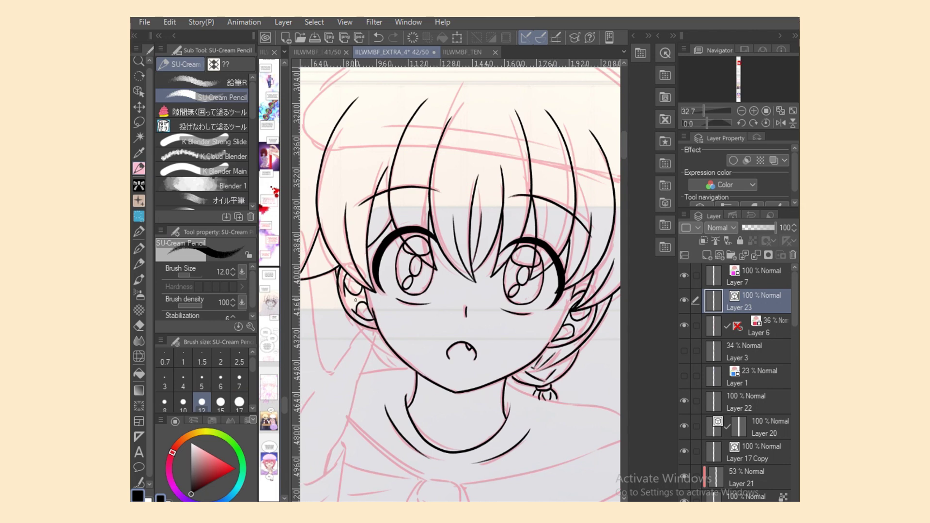
drag(363, 329, 396, 350)
key(ctrl+z)
drag(362, 323, 385, 352)
key(ctrl+z)
key(ctrl+z)
Ink the raised hand's thumb and wrist edge plus the shoulder line between hand and neck, trimming overlaps.
mouse_move(360, 347)
mouse_down()
mouse_move(375, 332)
mouse_move(355, 388)
mouse_move(376, 342)
mouse_move(362, 381)
mouse_up()
key(ctrl+z)
key(ctrl+z)
key(ctrl+z)
drag(376, 335, 324, 476)
mouse_move(358, 330)
mouse_down()
mouse_move(343, 356)
mouse_move(354, 330)
mouse_move(406, 367)
mouse_up()
key(ctrl+z)
key(ctrl+z)
key(ctrl+z)
key(ctrl+z)
key(ctrl+z)
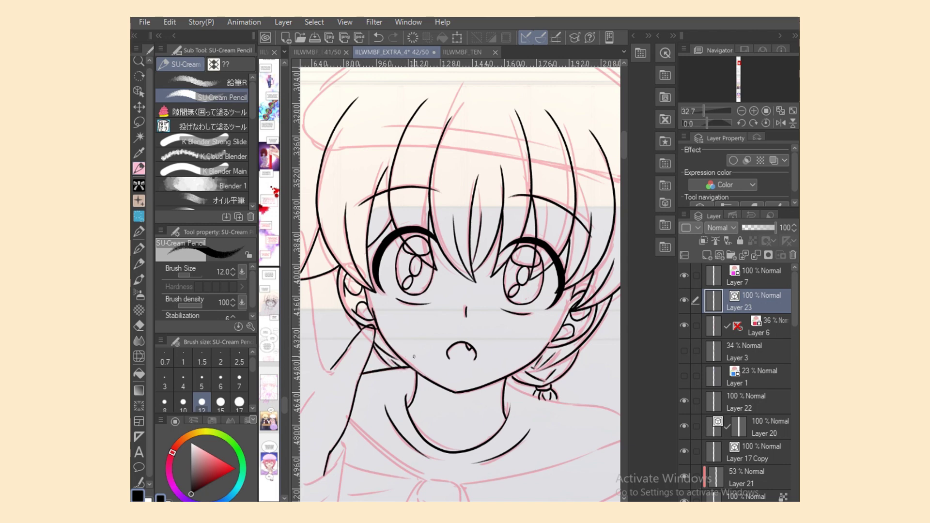
key(e)
key(p)
Ink the shoulder line on the braid side from the neck to the shoulder tip, and erase the hair tie below it.
scroll(553, 481, right, 4)
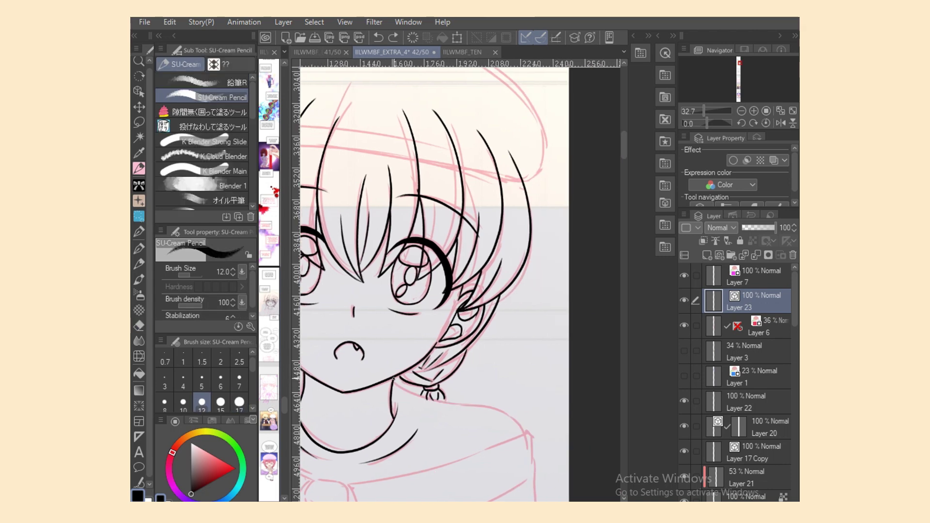
key(ctrl+z)
drag(426, 394, 486, 407)
key(ctrl+z)
key(ctrl+z)
key(ctrl+z)
mouse_move(426, 394)
mouse_down()
mouse_move(513, 417)
mouse_move(530, 438)
mouse_up()
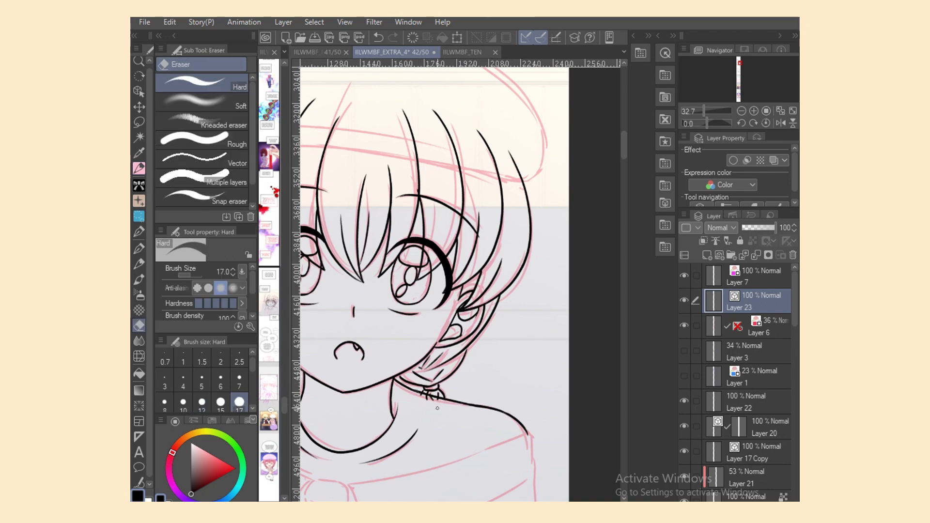
key(e)
key(p)
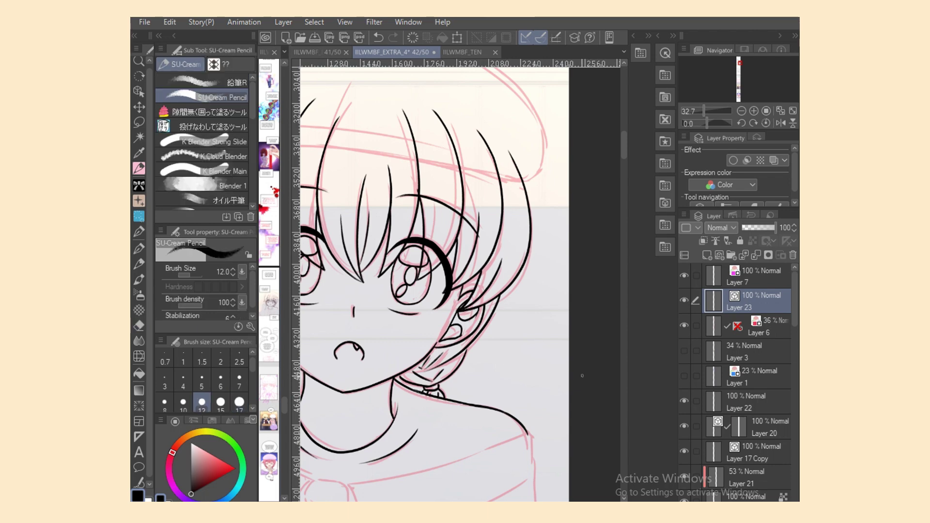
Ink the upper and side edge of the cape's round knot below the collar.
scroll(560, 320, down, 4)
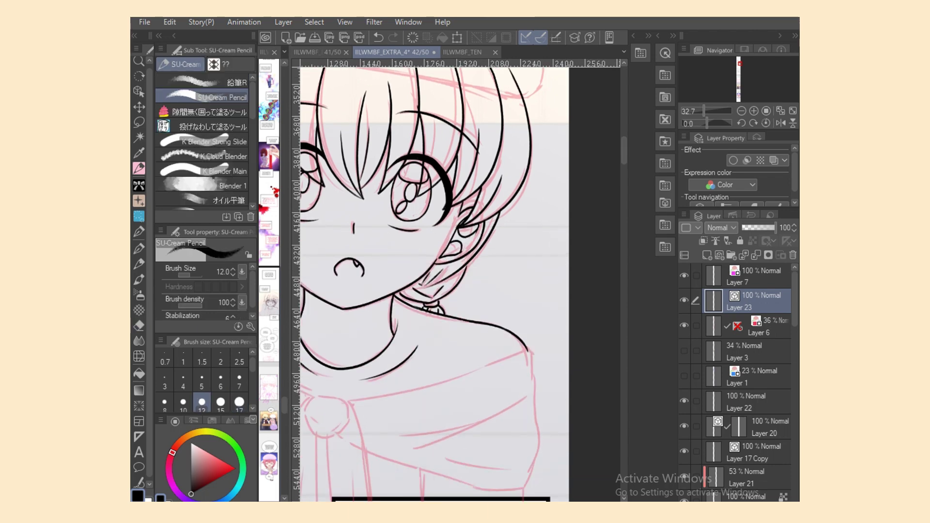
scroll(460, 281, left, 5)
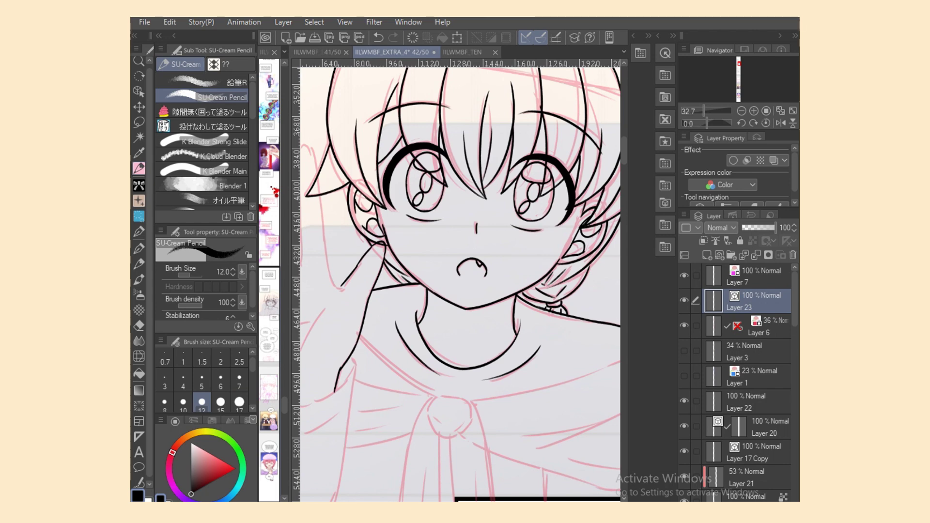
scroll(460, 281, down, 3)
scroll(460, 281, down, 1)
mouse_move(439, 315)
mouse_down()
mouse_move(468, 321)
mouse_move(472, 343)
mouse_up()
key(ctrl+z)
key(ctrl+z)
key(ctrl+z)
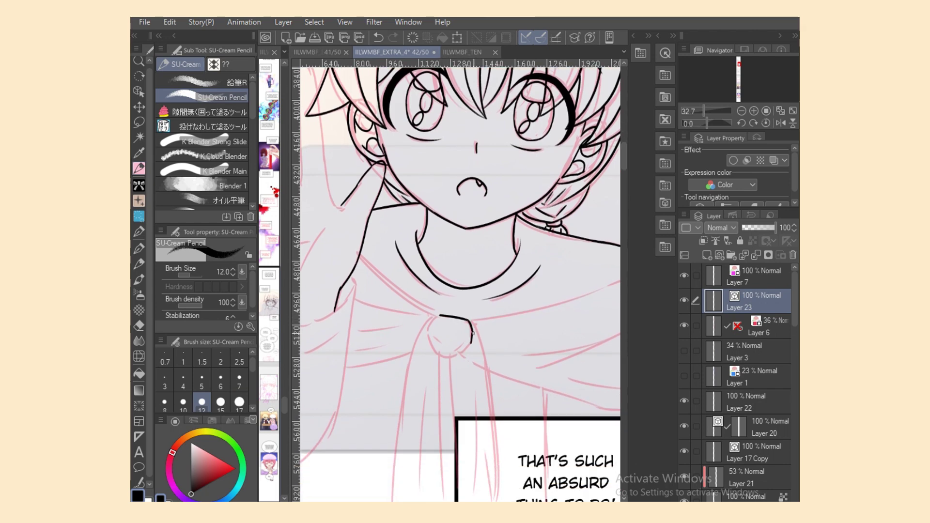
Complete the cape knot's outline and inner folds, and ink the outer edge of the hanging tail on the raised-hand side.
mouse_move(439, 315)
mouse_down()
mouse_move(431, 352)
mouse_move(449, 358)
mouse_move(452, 342)
mouse_move(410, 350)
mouse_move(393, 482)
mouse_up()
key(ctrl+z)
key(ctrl+z)
key(ctrl+z)
key(ctrl+z)
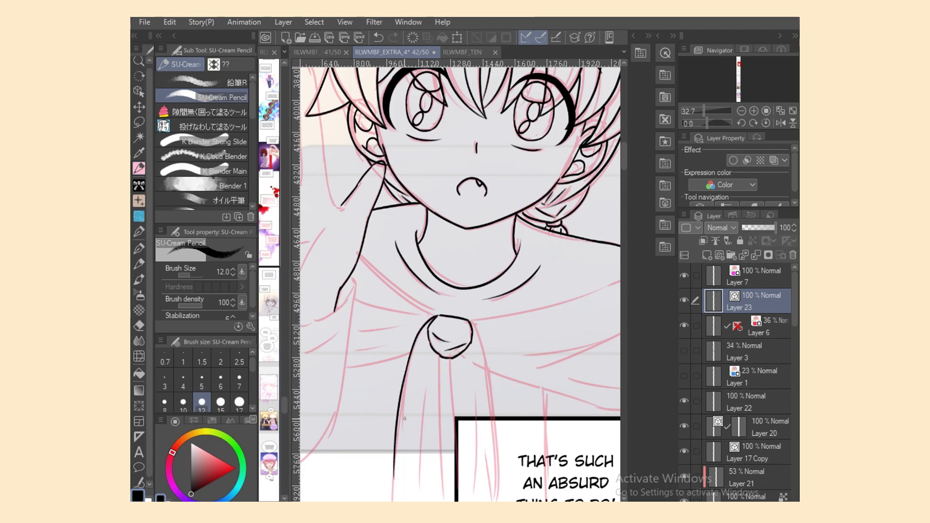
Ink the first hanging tail's inner edge and fold line, and the facing inner edge of the second tail.
drag(435, 357, 445, 481)
drag(428, 384, 420, 487)
drag(457, 360, 451, 455)
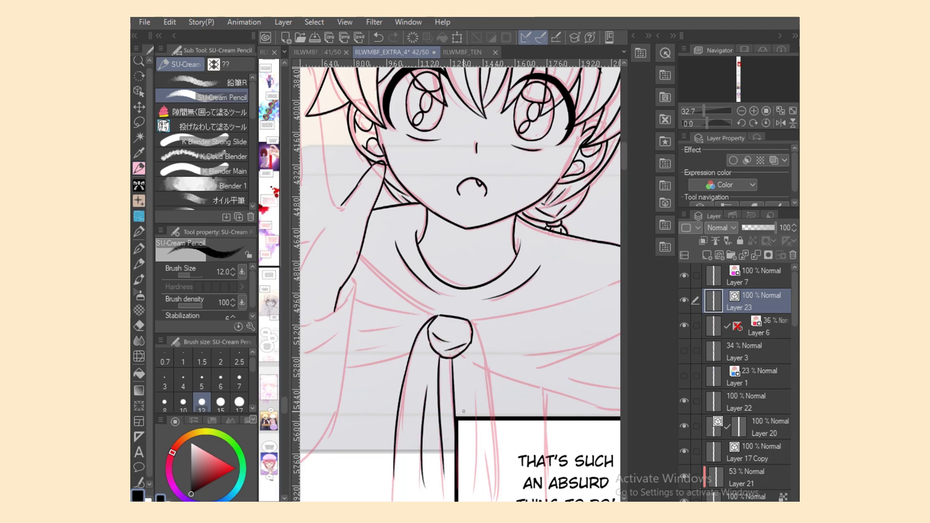
key(ctrl+z)
drag(453, 386, 449, 482)
Ink the second hanging tail's outer edge from the knot downward and add its fold lines.
mouse_move(468, 321)
mouse_down()
mouse_move(504, 472)
mouse_move(500, 411)
mouse_move(505, 489)
mouse_up()
key(ctrl+z)
drag(497, 420, 505, 493)
drag(478, 395, 470, 479)
drag(477, 435, 487, 488)
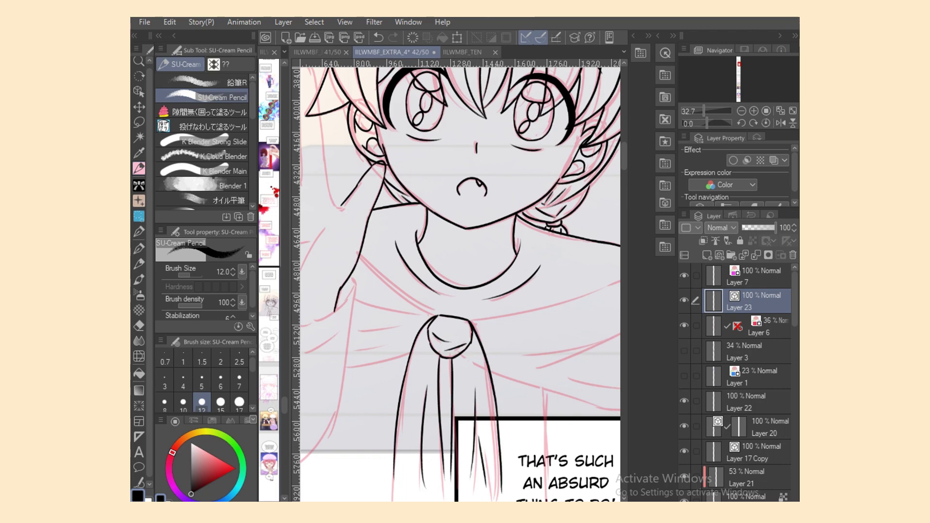
Ink the cape's upper edge from the knot toward the shoulder on the braid side.
drag(603, 451, 547, 451)
mouse_move(412, 319)
mouse_down()
mouse_move(564, 289)
mouse_move(557, 280)
mouse_move(539, 287)
mouse_up()
key(ctrl+z)
key(ctrl+z)
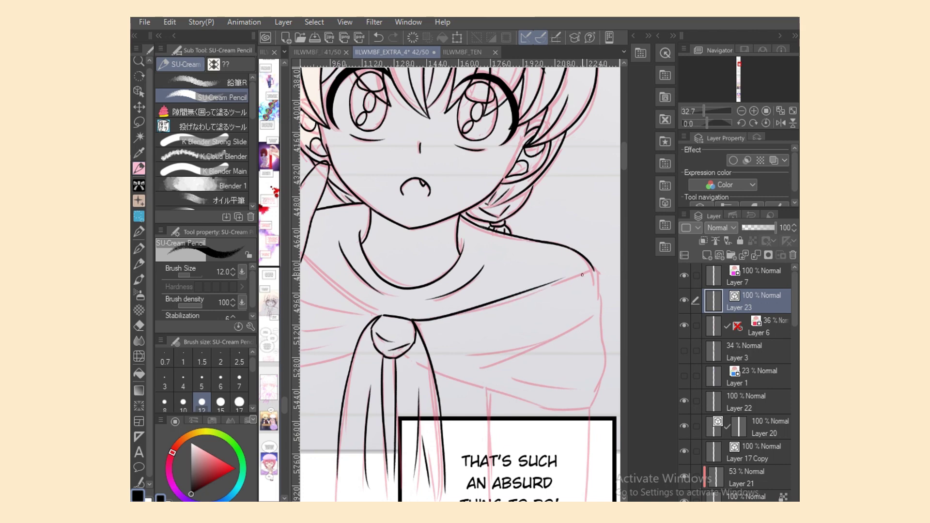
key(ctrl+z)
drag(411, 322, 556, 285)
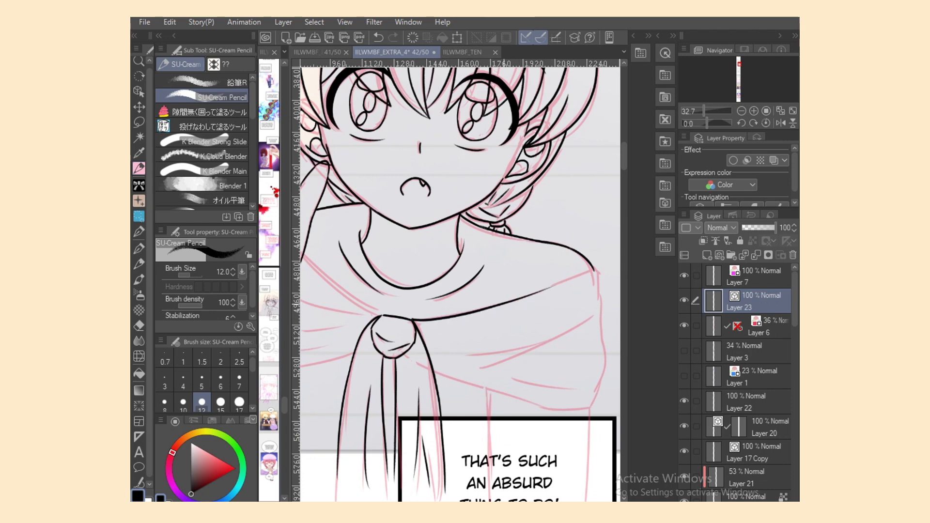
key(ctrl+z)
drag(411, 322, 552, 291)
Extend the cape's upper edge up to the shoulder tip on the braid side.
drag(492, 310, 585, 271)
key(ctrl+z)
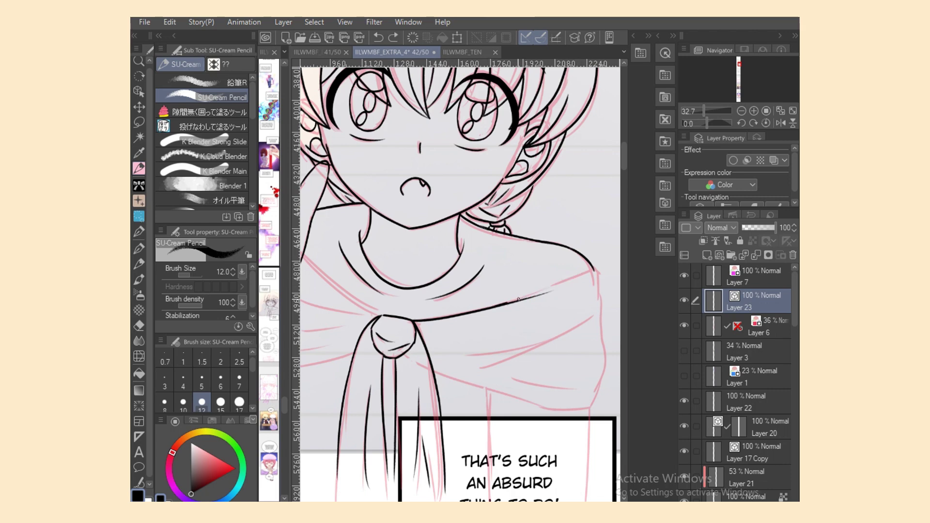
drag(507, 303, 593, 269)
key(ctrl+z)
drag(504, 302, 594, 268)
key(ctrl+z)
Ink the start of the cape's side edge below the shoulder tip and the long folds across its middle.
mouse_move(501, 304)
mouse_down()
mouse_move(601, 267)
mouse_move(599, 315)
mouse_up()
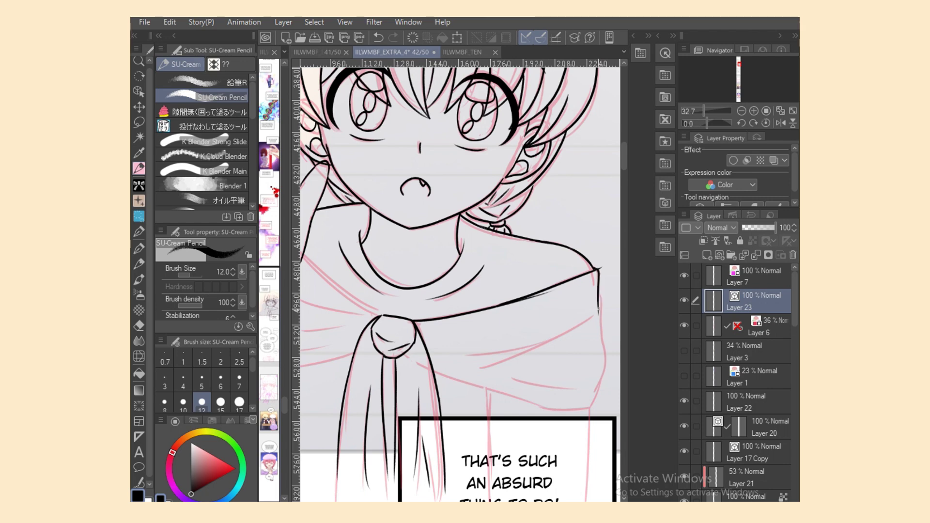
key(ctrl+z)
drag(595, 266, 603, 312)
key(e)
mouse_move(597, 269)
mouse_down()
mouse_move(602, 305)
mouse_move(487, 358)
mouse_move(463, 354)
mouse_up()
key(ctrl+z)
key(p)
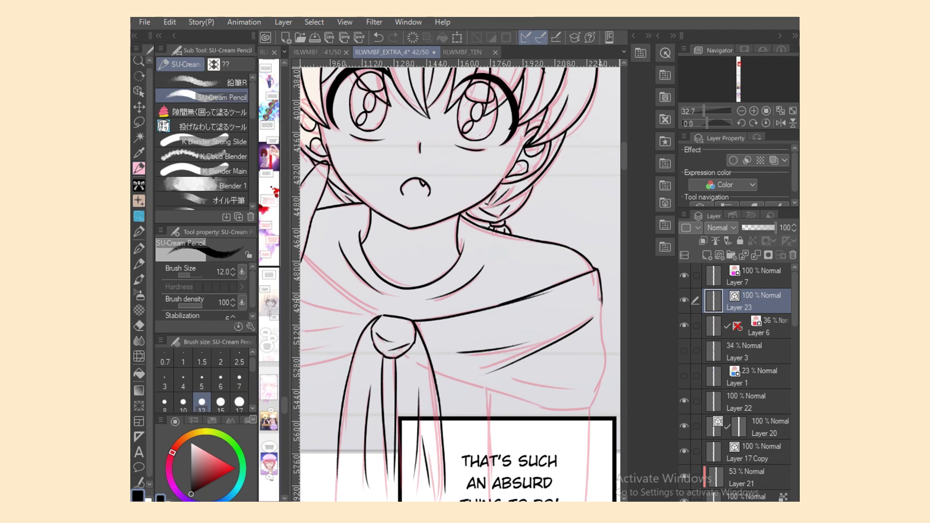
Ink the rest of the cape's side edge down to its corner and the lower edge from the tail outward.
drag(600, 300, 593, 411)
mouse_move(435, 370)
mouse_down()
mouse_move(521, 405)
mouse_move(460, 380)
mouse_move(582, 410)
mouse_up()
key(ctrl+z)
key(ctrl+z)
drag(515, 398, 572, 411)
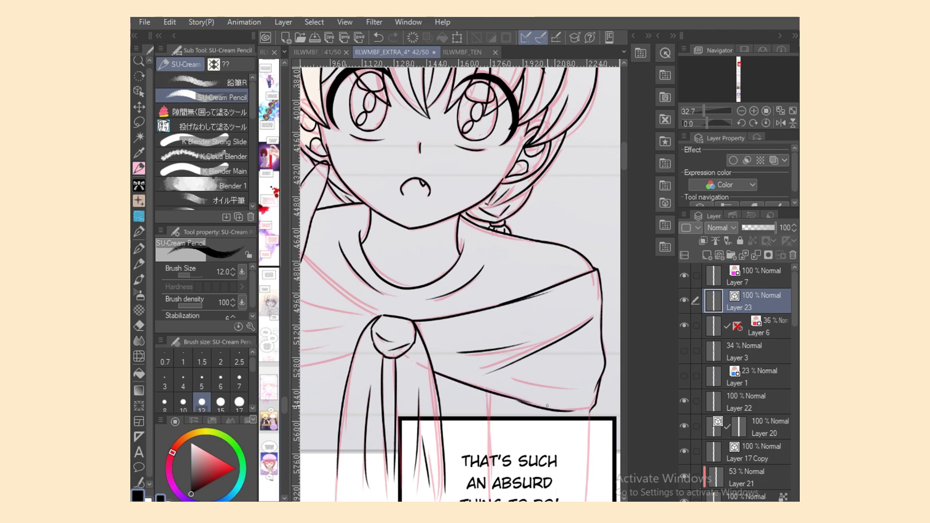
key(ctrl+z)
Join the cape's lower edge to its corner, trim the overlap, and ink the arm's outer line below it.
mouse_move(519, 399)
mouse_down()
mouse_move(591, 406)
mouse_move(580, 402)
mouse_move(589, 417)
mouse_move(602, 406)
mouse_move(588, 460)
mouse_up()
key(ctrl+z)
key(e)
key(p)
key(ctrl+z)
drag(591, 411, 587, 472)
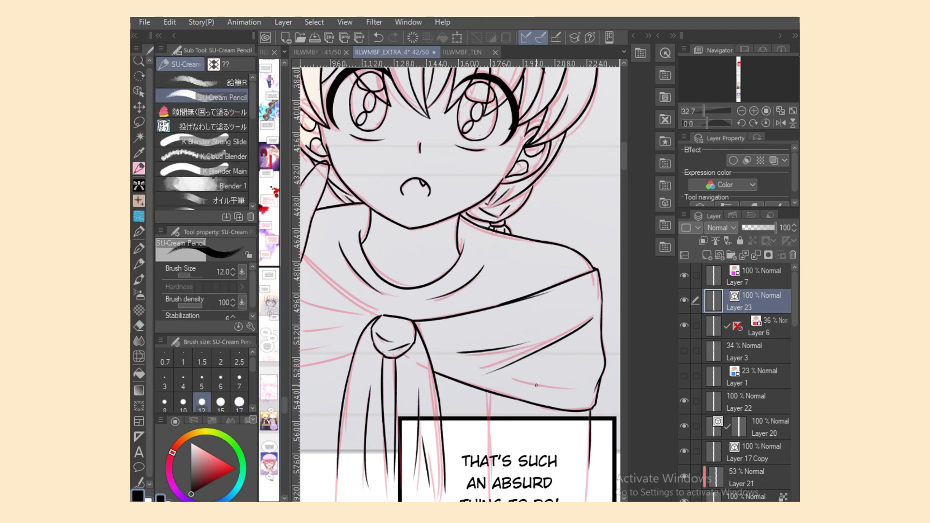
Ink a fold just above the cape's lower edge and the arm's inner vertical line beneath it.
drag(509, 379, 577, 393)
drag(486, 391, 488, 484)
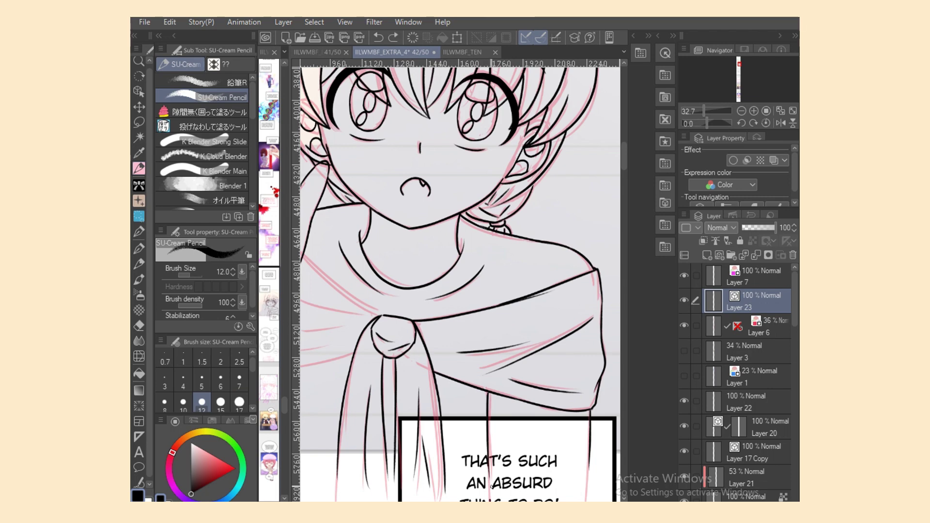
scroll(460, 281, left, 5)
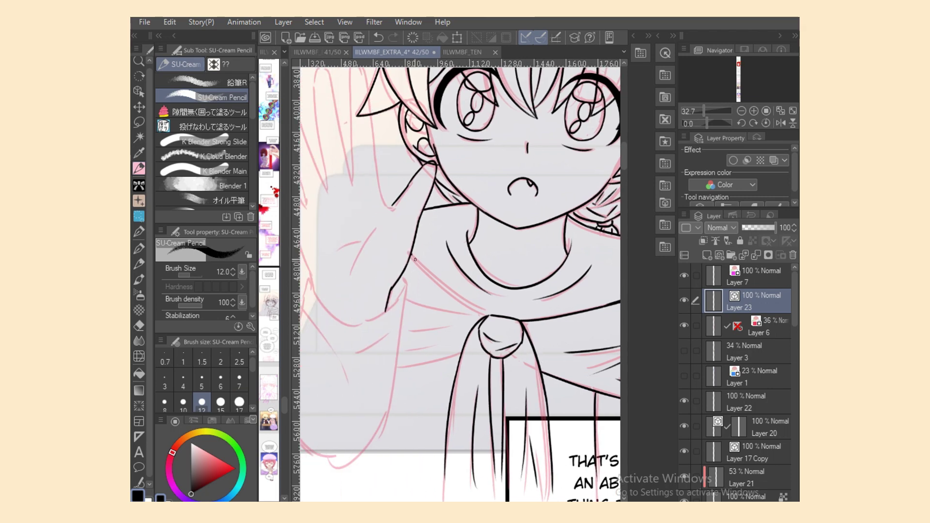
Ink the two cape folds running from the raised hand down to the knot.
key(ctrl+z)
key(e)
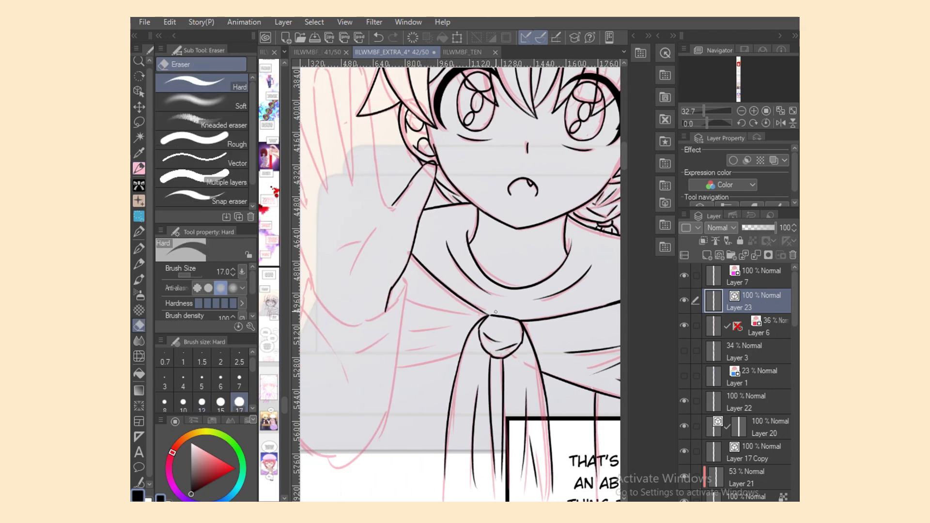
key(p)
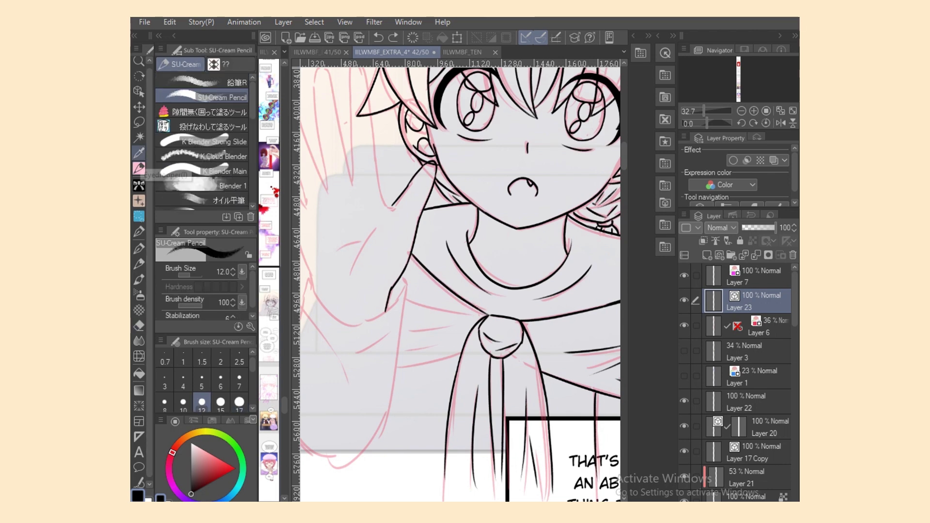
click(493, 314)
drag(408, 299, 475, 312)
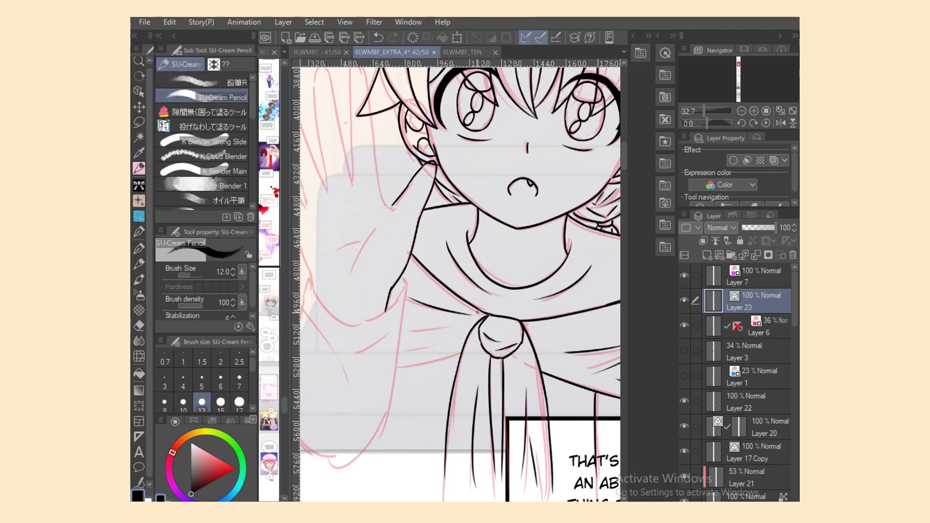
Ink the curved cuff opening of the sleeve below the raised hand.
mouse_move(309, 281)
mouse_down()
mouse_move(360, 284)
mouse_move(376, 310)
mouse_move(438, 310)
mouse_up()
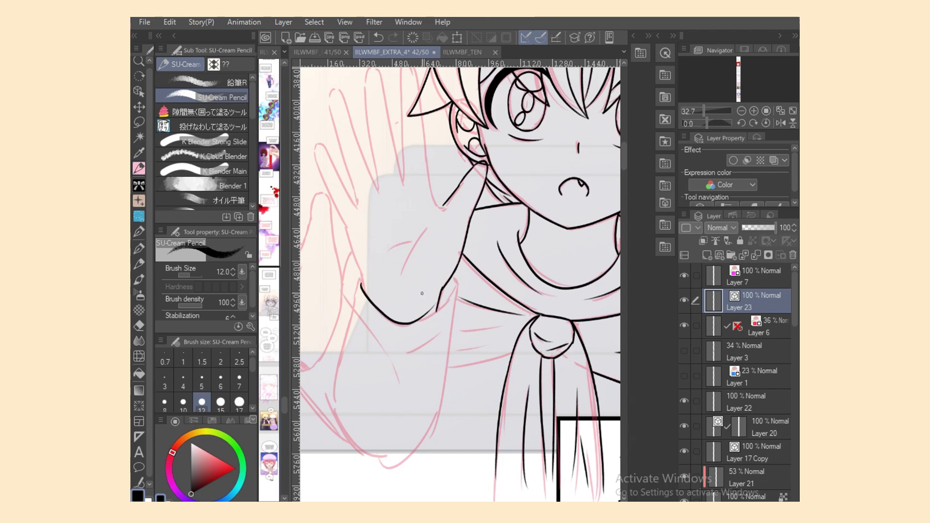
key(ctrl+z)
drag(361, 285, 438, 310)
key(ctrl+z)
mouse_move(361, 290)
mouse_down()
mouse_move(443, 307)
mouse_move(456, 356)
mouse_up()
key(ctrl+z)
Ink the sleeve's side nearest the cape from the cuff's tip down to the elbow.
drag(454, 278, 447, 368)
key(ctrl+z)
key(ctrl+z)
mouse_move(457, 283)
mouse_down()
mouse_move(436, 421)
mouse_move(394, 468)
mouse_up()
Ink the sleeve's outer side from the cuff downward and close its rounded end at the elbow.
drag(359, 285, 348, 348)
key(ctrl+z)
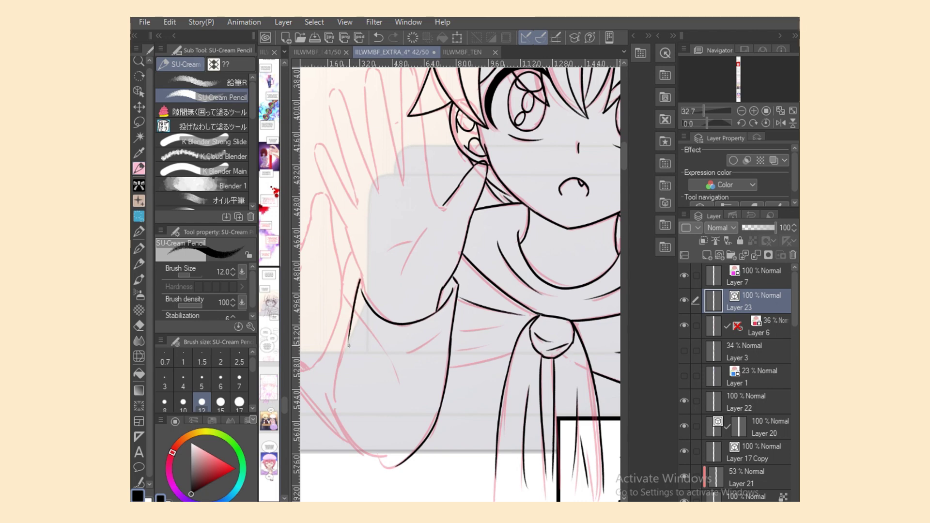
key(ctrl+z)
mouse_move(360, 283)
mouse_down()
mouse_move(338, 411)
mouse_move(358, 451)
mouse_move(392, 469)
mouse_up()
key(ctrl+z)
drag(333, 414, 392, 464)
key(ctrl+z)
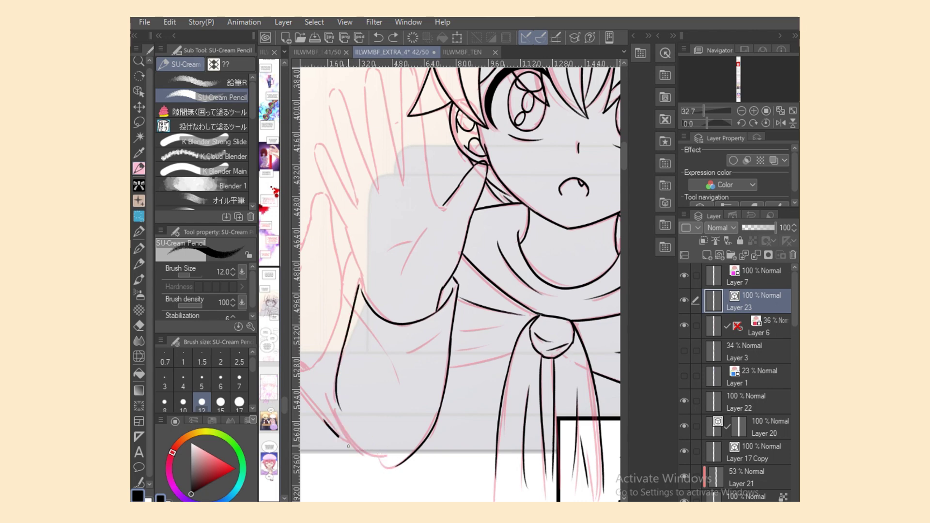
mouse_move(334, 414)
mouse_down()
mouse_move(399, 465)
mouse_move(411, 458)
mouse_up()
key(ctrl+z)
key(ctrl+z)
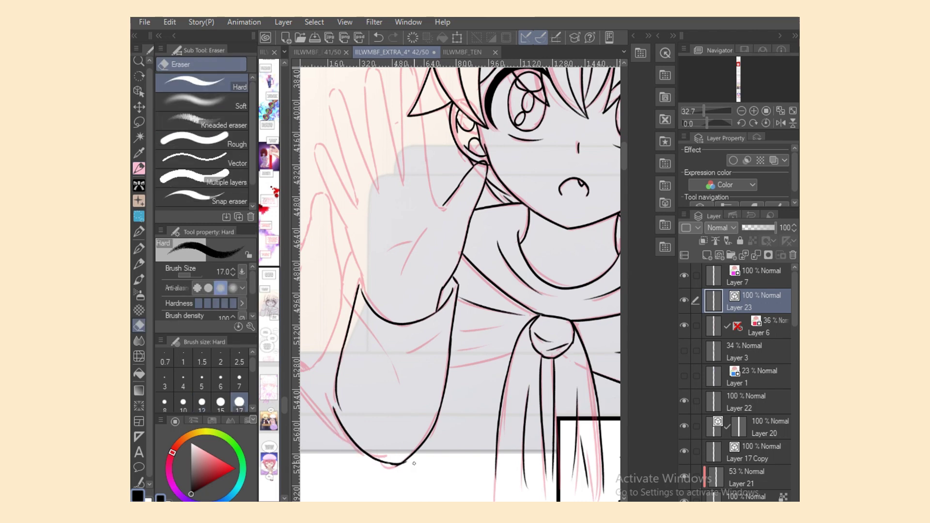
Ink the cape's lower edge and short folds between the sleeve and the knot.
mouse_move(449, 370)
mouse_down()
mouse_move(508, 355)
mouse_move(499, 329)
mouse_move(510, 327)
mouse_up()
key(ctrl+z)
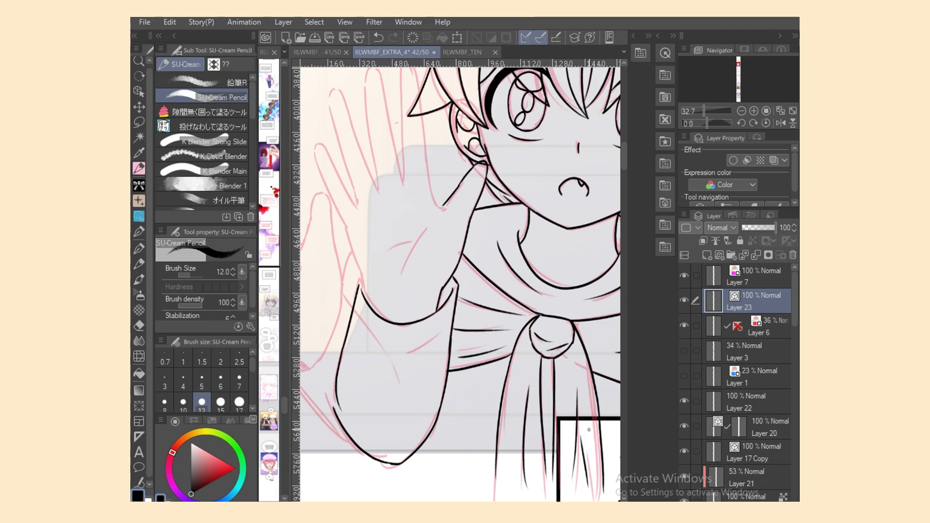
Ink the palm creases and the outer edge of the palm above the cuff.
drag(480, 282, 567, 283)
mouse_move(516, 223)
mouse_down()
mouse_move(494, 269)
mouse_move(499, 236)
mouse_up()
drag(434, 225, 448, 278)
key(ctrl+z)
mouse_move(435, 227)
mouse_down()
mouse_move(453, 294)
mouse_move(453, 286)
mouse_up()
key(ctrl+z)
key(ctrl+z)
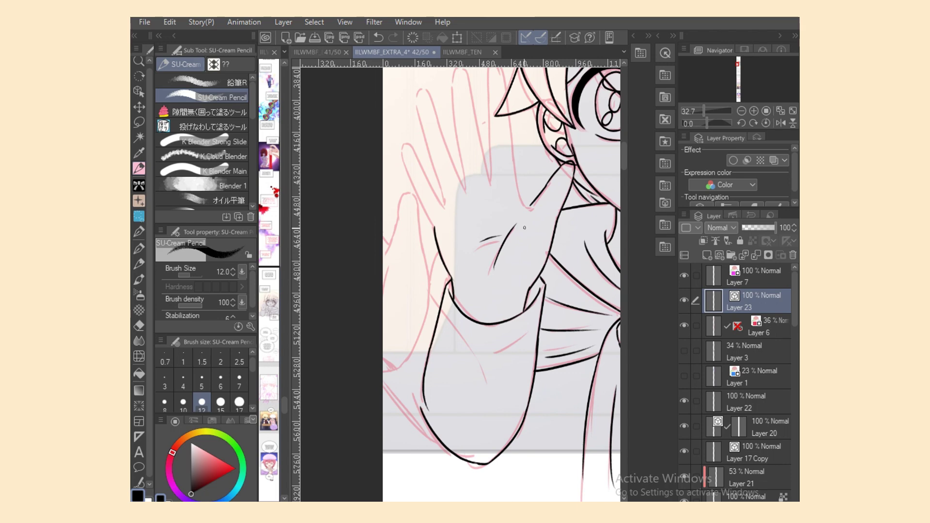
Ink both sides and the rounded tip of the raised hand's little finger, and save the file.
scroll(571, 422, right, 2)
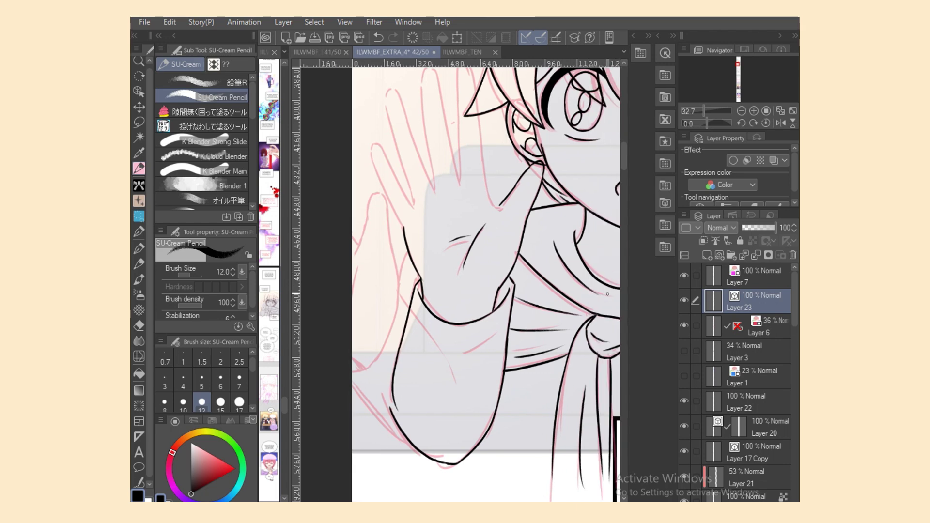
scroll(374, 232, up, 3)
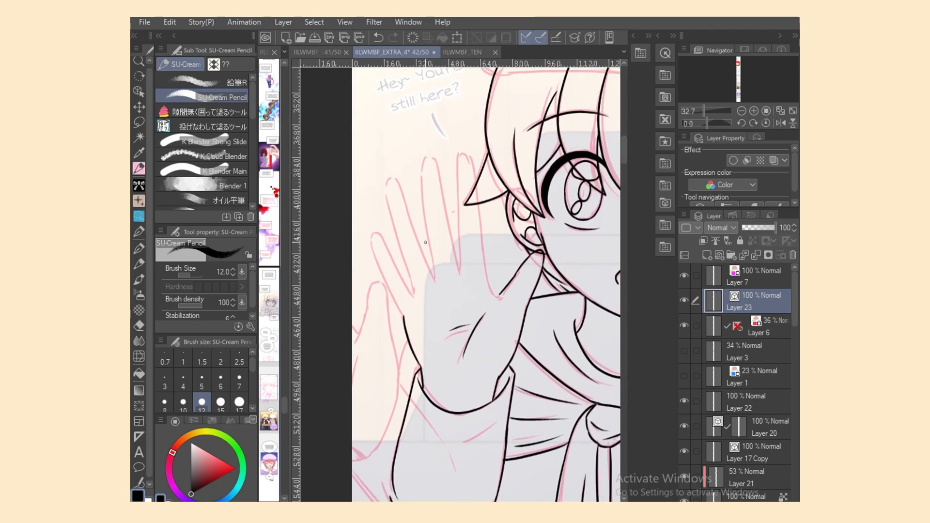
key(ctrl+z)
drag(372, 235, 416, 300)
key(ctrl+z)
drag(371, 236, 388, 264)
drag(375, 242, 404, 317)
key(ctrl+z)
key(ctrl+s)
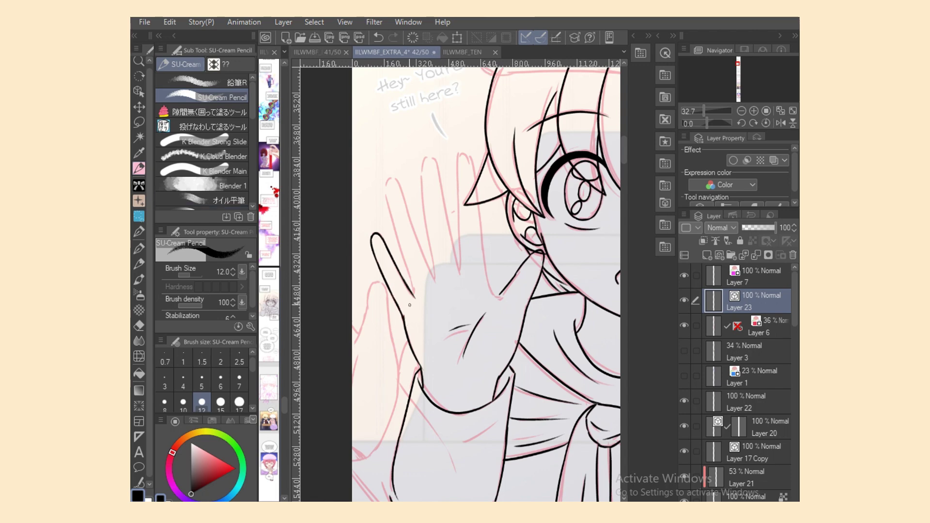
Ink the ring finger's tip and its side facing the middle finger.
key(e)
key(p)
mouse_move(385, 188)
mouse_down()
mouse_move(403, 193)
mouse_move(432, 273)
mouse_up()
key(ctrl+z)
key(ctrl+z)
drag(418, 233, 432, 272)
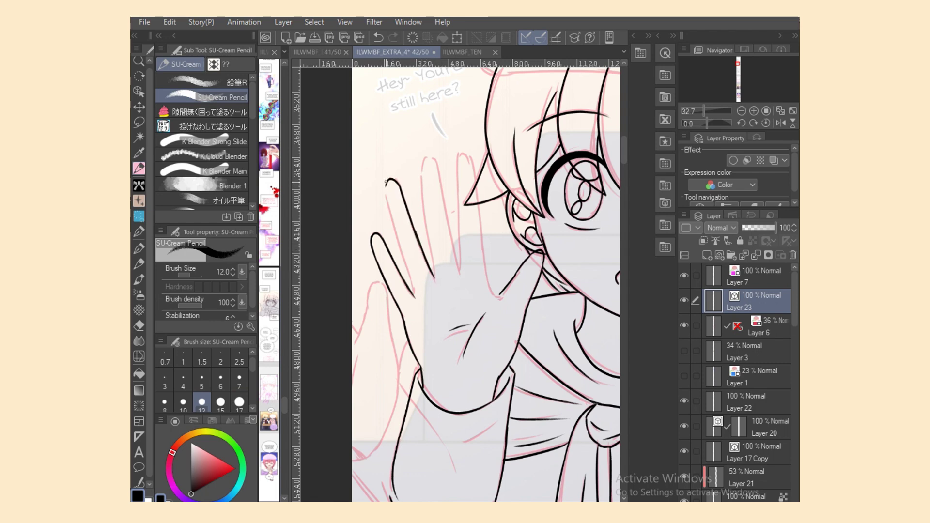
mouse_move(386, 182)
mouse_down()
mouse_move(389, 225)
mouse_move(432, 274)
mouse_up()
key(ctrl+z)
key(ctrl+z)
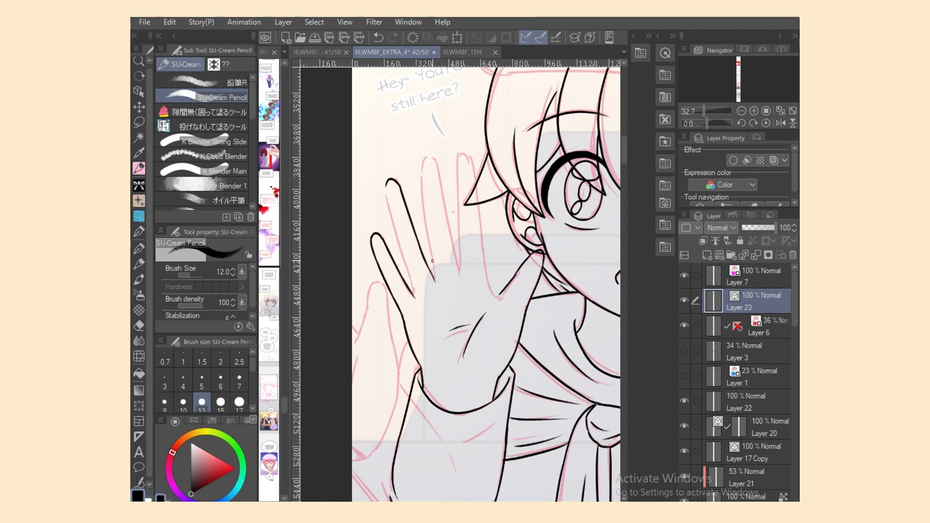
Ink the ring finger's side facing the little finger down to the gap between them.
mouse_move(385, 184)
mouse_down()
mouse_move(395, 232)
mouse_move(393, 223)
mouse_up()
key(ctrl+z)
key(ctrl+z)
drag(385, 183, 412, 277)
key(ctrl+z)
drag(394, 224, 411, 277)
key(ctrl+z)
drag(394, 224, 415, 296)
key(e)
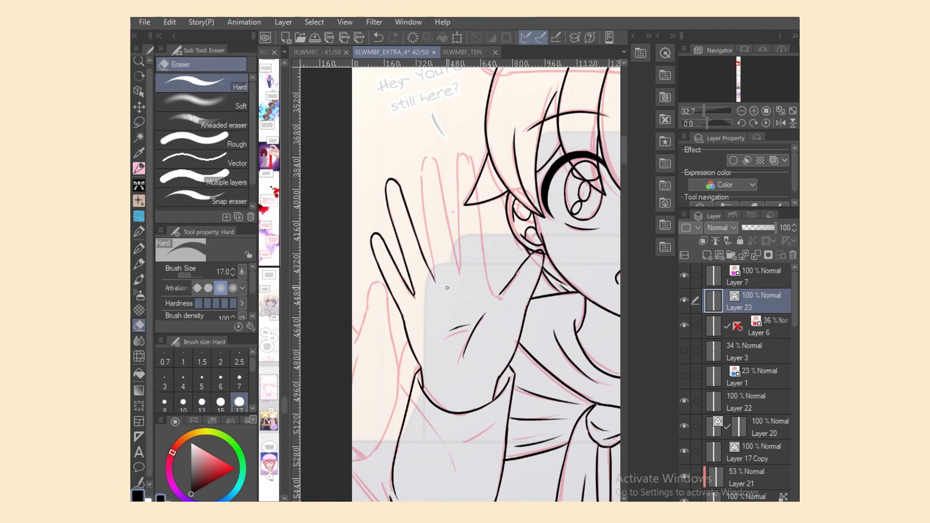
Ink the middle finger's rounded tip and both of its sides.
key(p)
mouse_move(423, 155)
mouse_down()
mouse_move(438, 169)
mouse_move(449, 222)
mouse_up()
key(ctrl+z)
key(ctrl+z)
drag(437, 166, 461, 265)
key(ctrl+z)
drag(422, 161, 433, 268)
key(ctrl+z)
key(ctrl+z)
key(ctrl+y)
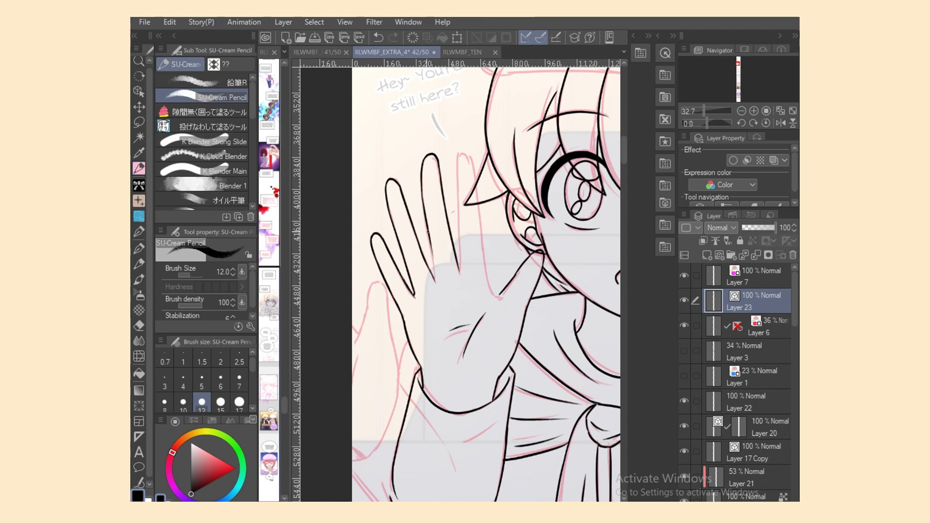
key(ctrl+z)
key(ctrl+y)
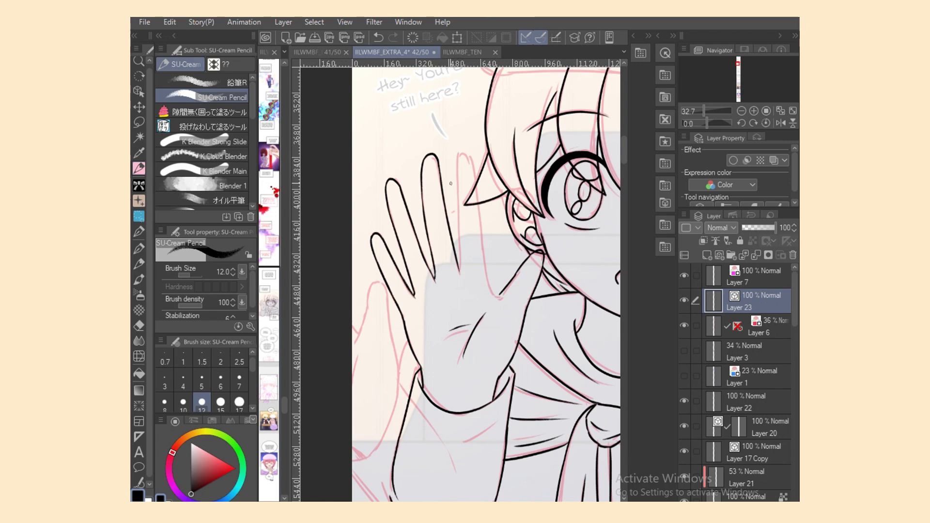
Ink the index finger's tip and its side facing the thumb, curving into the thumb's base.
mouse_move(457, 162)
mouse_down()
mouse_move(469, 154)
mouse_move(494, 293)
mouse_move(502, 292)
mouse_up()
key(ctrl+z)
key(ctrl+y)
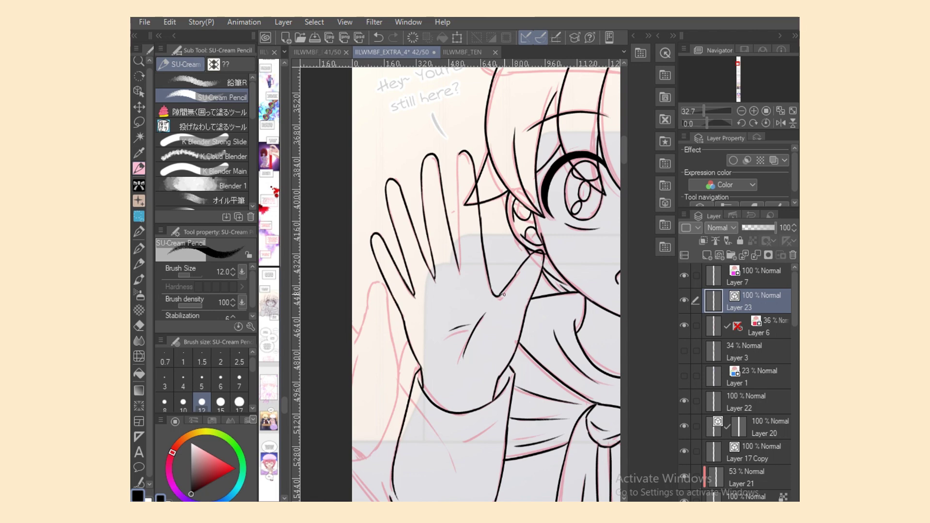
key(ctrl+z)
key(ctrl+y)
key(ctrl+z)
key(ctrl+y)
key(e)
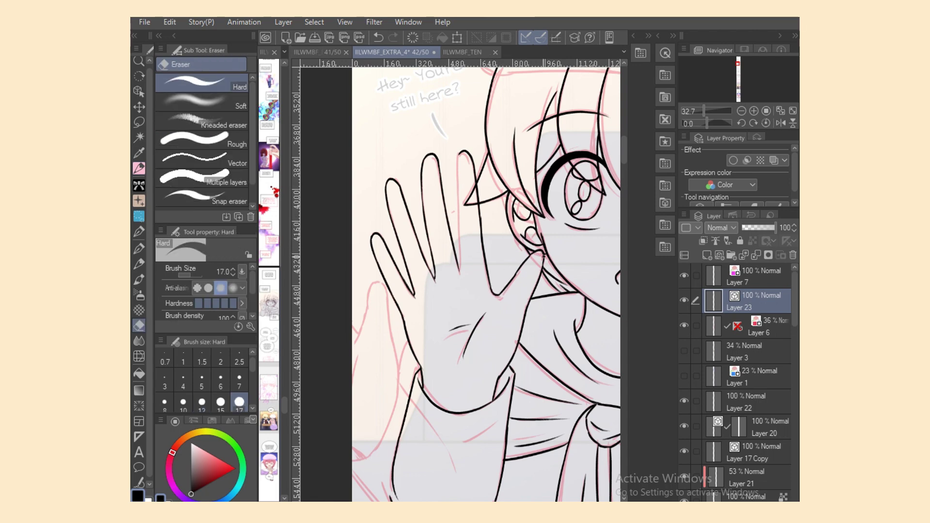
Ink the index finger's side facing the middle finger and erase the hair lines overlapping the finger.
key(p)
drag(458, 167, 462, 274)
key(ctrl+z)
key(ctrl+y)
key(ctrl+z)
key(ctrl+z)
drag(459, 241, 460, 272)
key(e)
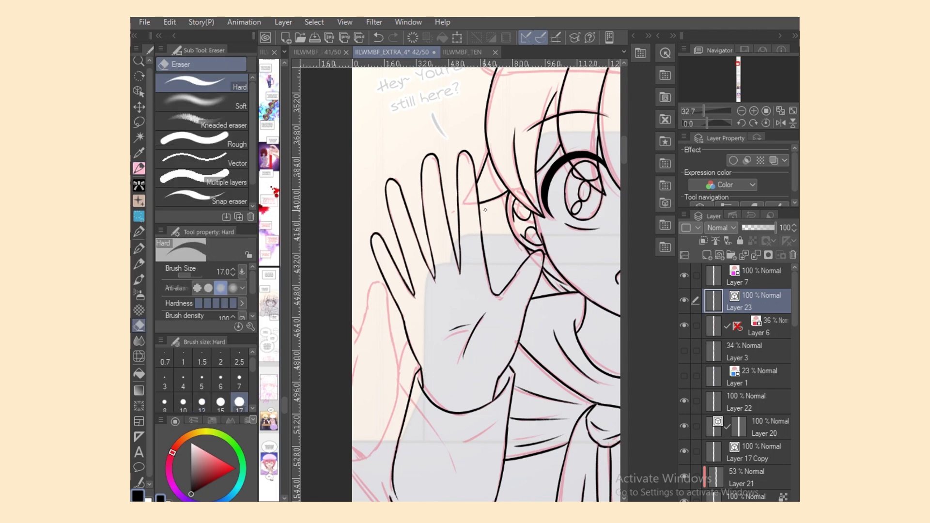
key(p)
drag(483, 217, 484, 242)
key(ctrl+z)
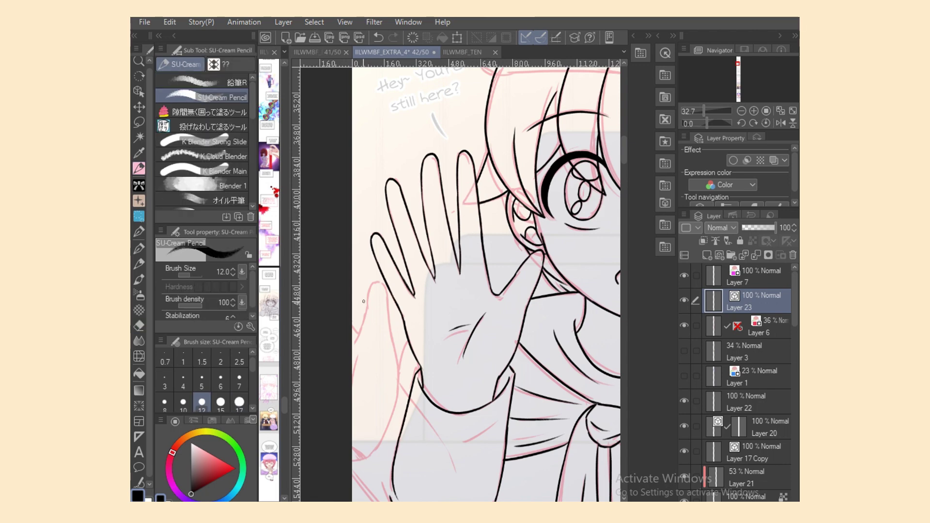
Ink the rounded tip and long curved side of the hand shape behind the raised hand at the page's edge.
mouse_move(369, 278)
mouse_down()
mouse_move(383, 300)
mouse_move(386, 292)
mouse_move(392, 315)
mouse_up()
key(ctrl+z)
key(ctrl+z)
key(ctrl+z)
mouse_move(369, 280)
mouse_down()
mouse_move(387, 293)
mouse_move(393, 418)
mouse_move(355, 462)
mouse_up()
key(ctrl+z)
drag(396, 407, 352, 460)
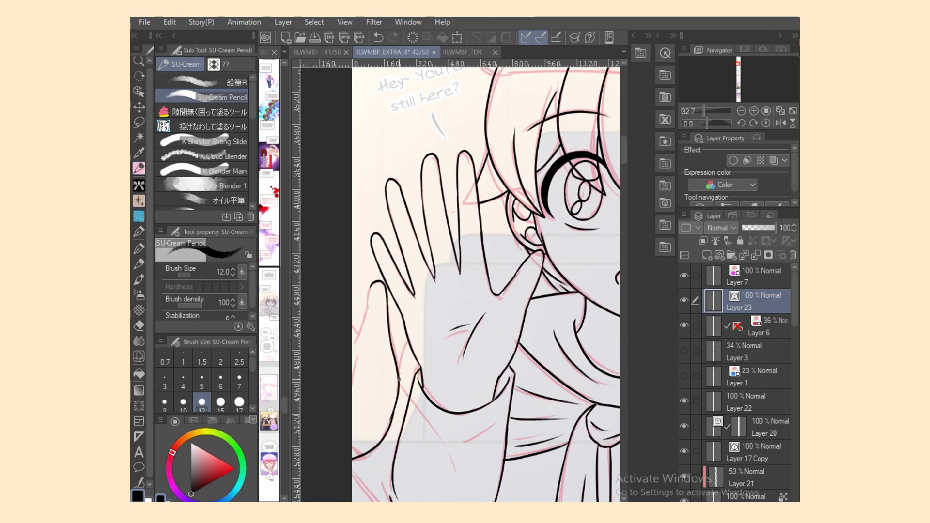
Ink the diagonal line across the sleeve and the short connecting line beside the cuff.
drag(398, 377, 460, 475)
key(ctrl+z)
drag(410, 342, 396, 377)
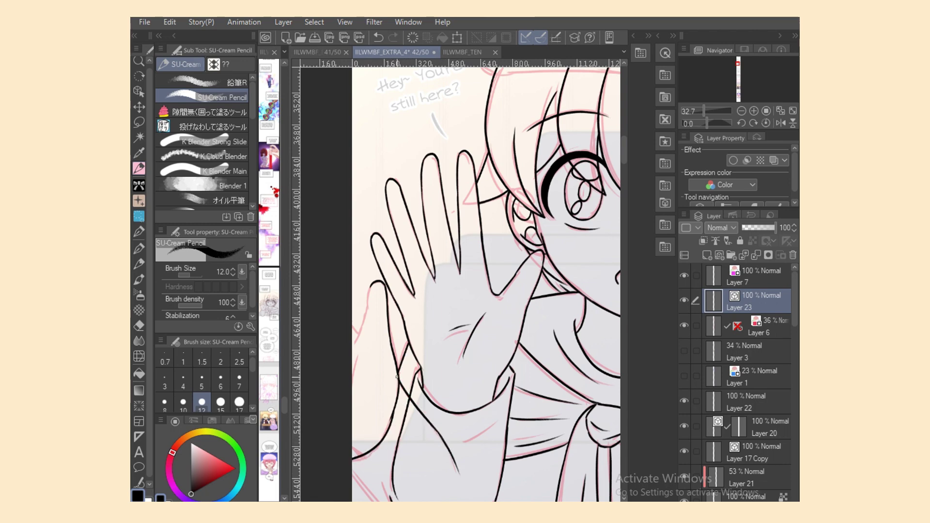
key(ctrl+z)
drag(409, 342, 398, 371)
key(ctrl+z)
Ink the outer side of the rear hand shape from its tip to the page's edge.
drag(372, 285, 352, 350)
key(ctrl+z)
key(ctrl+z)
mouse_move(368, 310)
mouse_down()
mouse_move(354, 352)
mouse_move(353, 337)
mouse_up()
key(ctrl+z)
key(ctrl+z)
Ink the rear sleeve's lower diagonal edge from the page's edge to the front elbow.
scroll(378, 339, down, 5)
drag(358, 321, 402, 368)
key(ctrl+z)
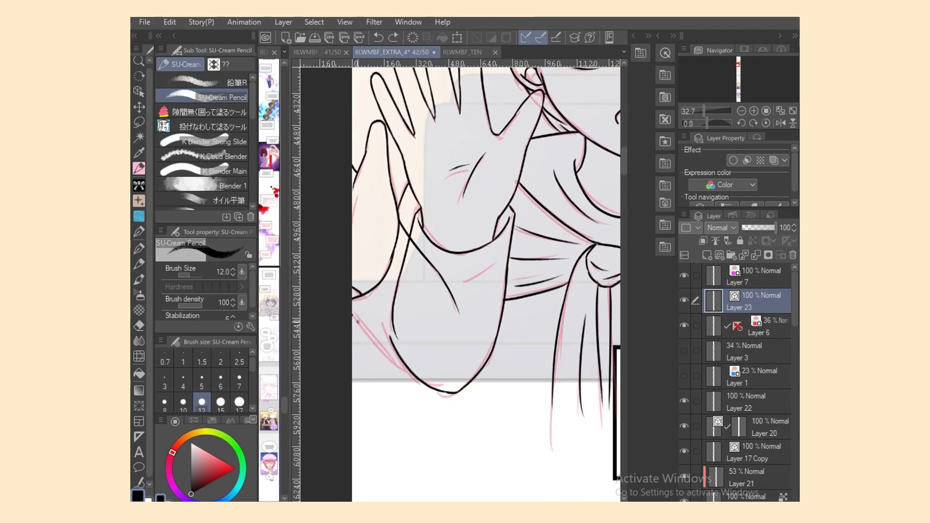
drag(358, 321, 405, 365)
scroll(482, 329, down, 3)
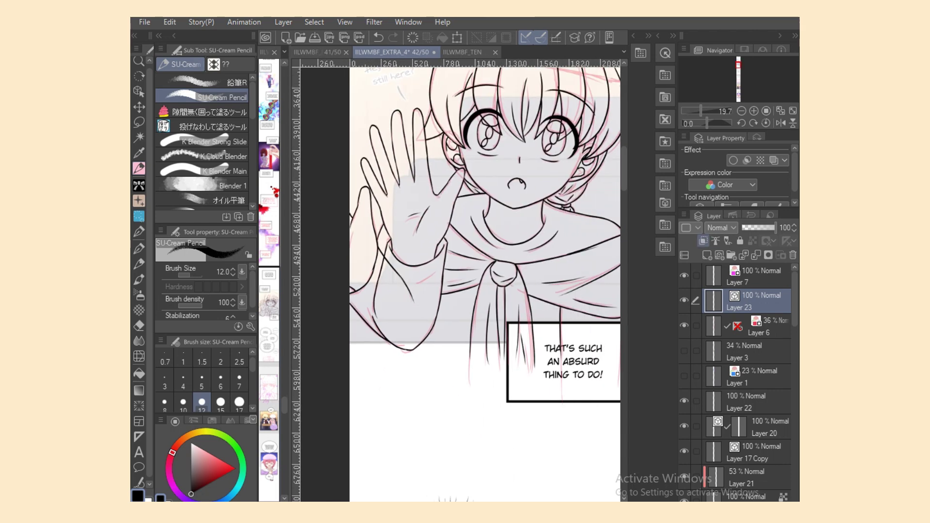
Add a layer with a 12.0 thick white border effect and draw curved motion lines across the hand's outer edge.
click(706, 255)
click(733, 160)
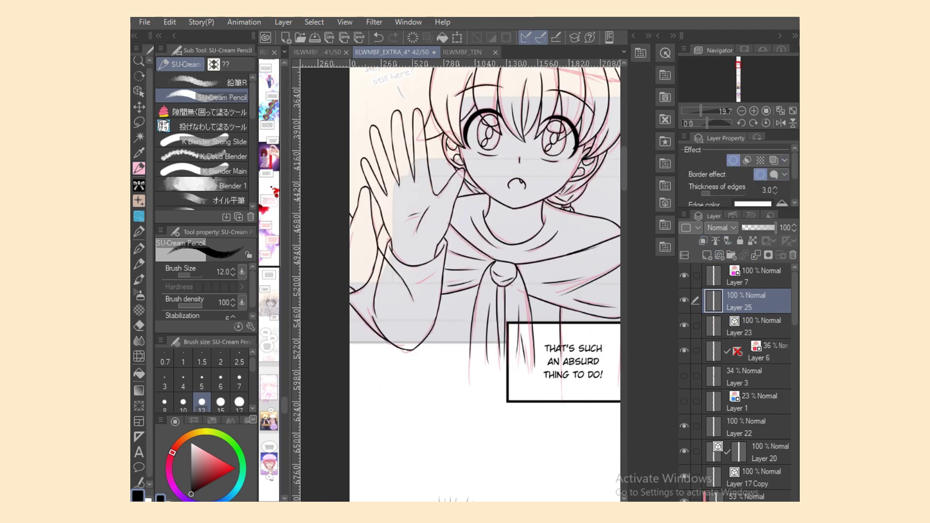
mouse_move(380, 220)
mouse_down()
mouse_move(361, 233)
mouse_move(405, 208)
mouse_up()
key(ctrl+z)
key(ctrl+z)
key(ctrl+z)
mouse_move(356, 234)
mouse_down()
mouse_move(401, 203)
mouse_move(392, 219)
mouse_move(403, 215)
mouse_up()
scroll(484, 281, up, 3)
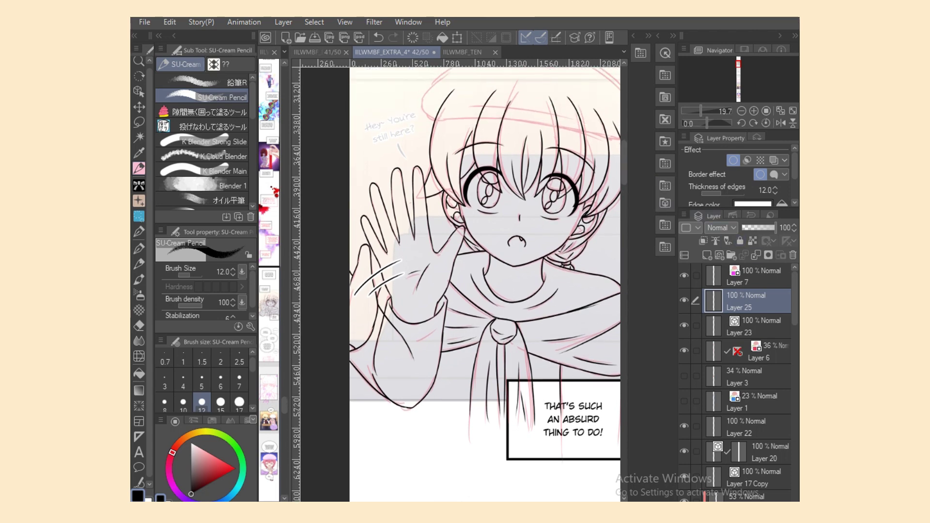
Check the line art with the pink sketch layer hidden, show the sketch again and make Layer 23 active.
click(695, 325)
click(683, 350)
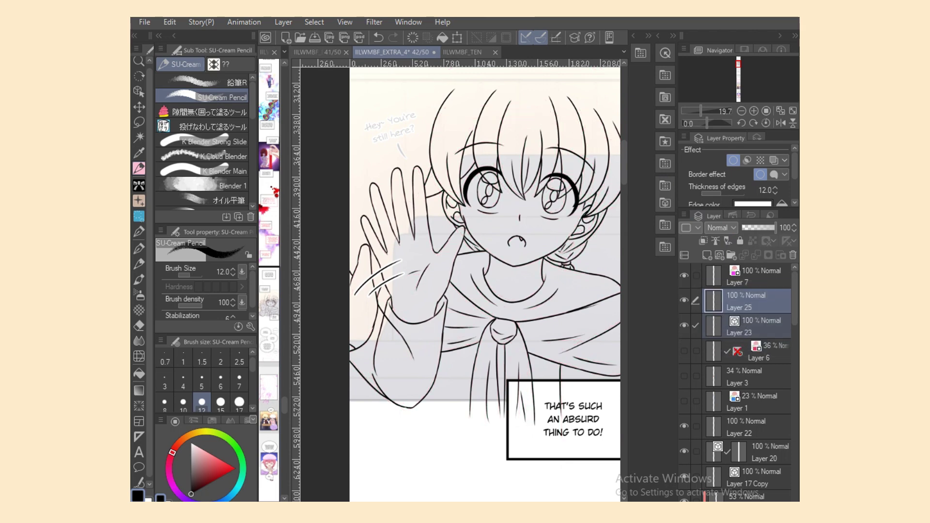
click(756, 332)
click(684, 350)
Ink the rounded side edge of the hat above the hair.
scroll(566, 484, right, 3)
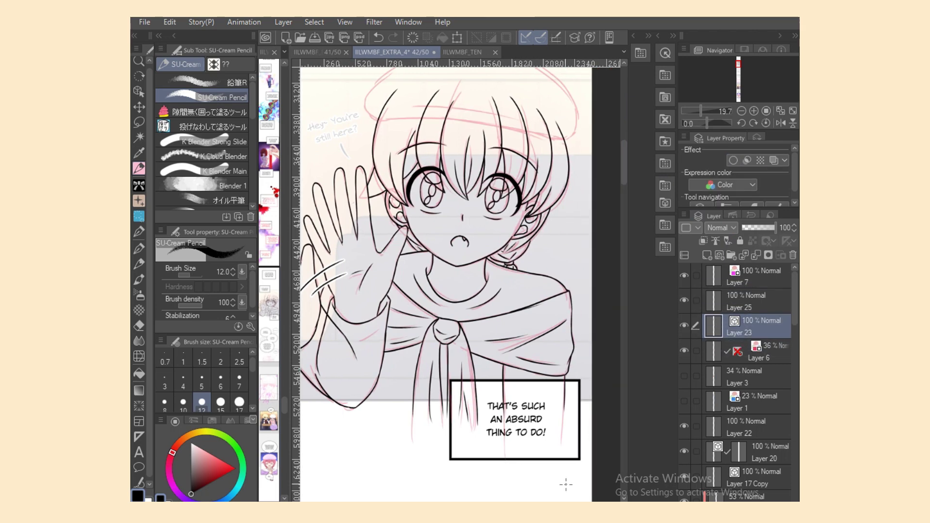
scroll(565, 484, up, 3)
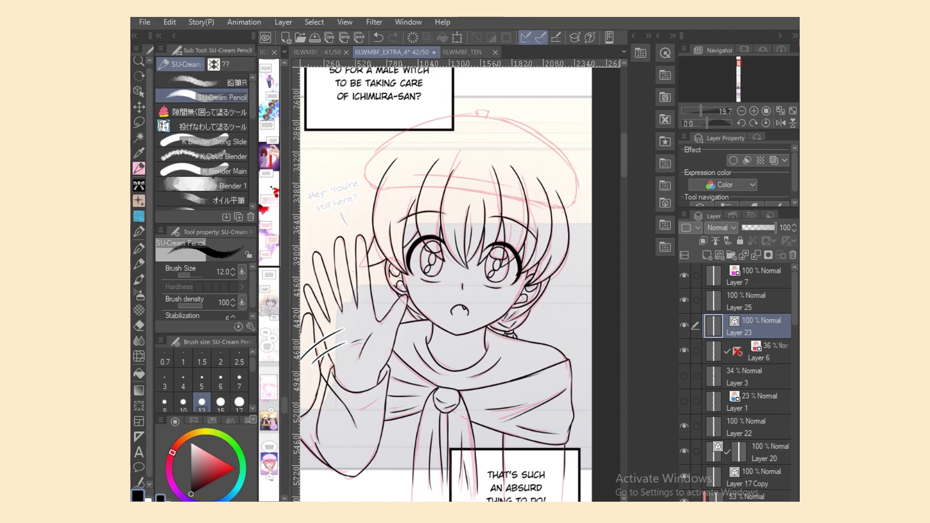
scroll(460, 286, up, 4)
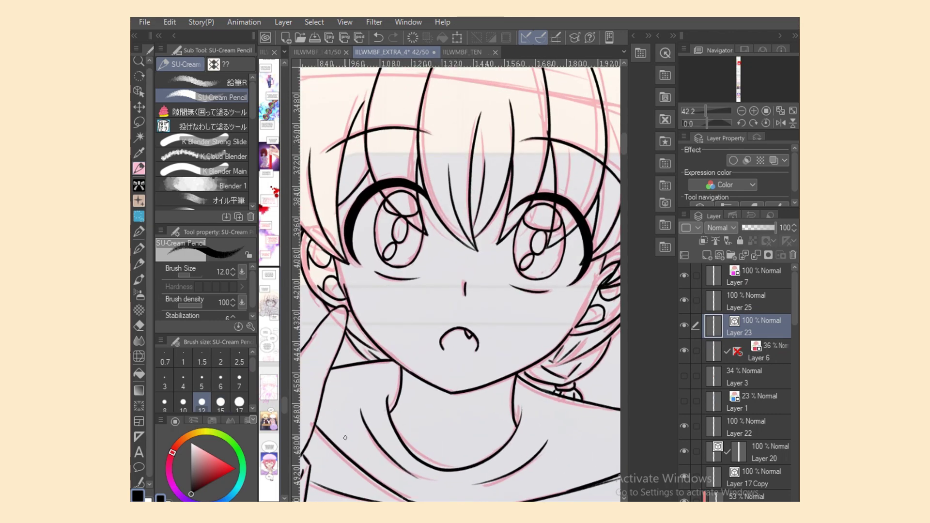
scroll(326, 498, down, 2)
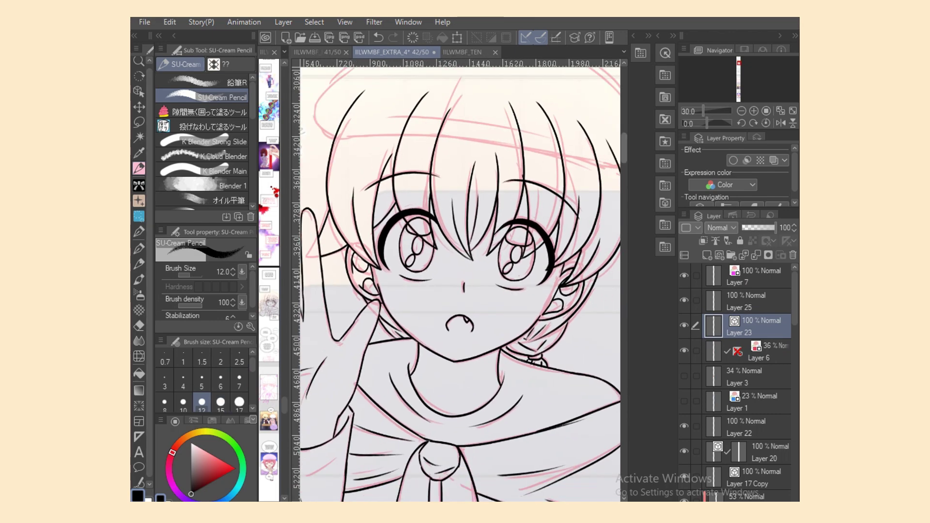
scroll(615, 99, down, 1)
drag(343, 192, 335, 259)
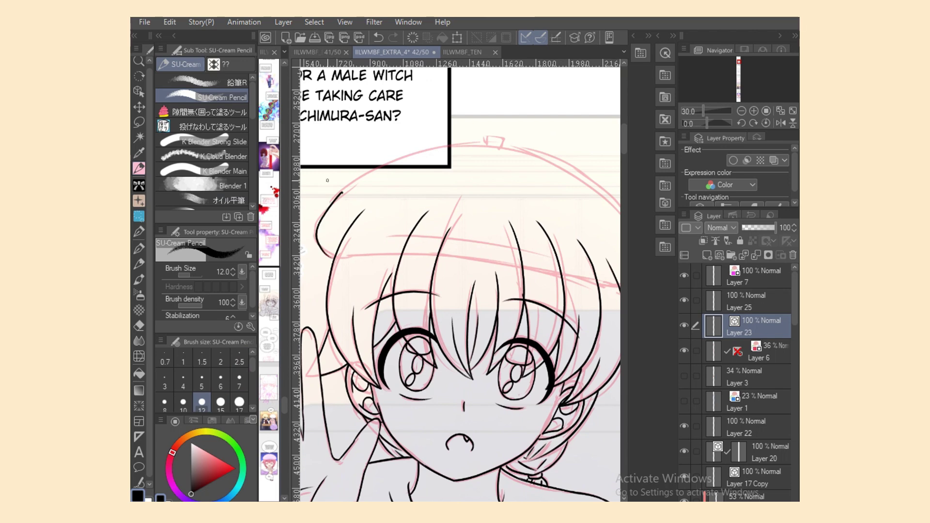
key(ctrl+z)
mouse_move(342, 194)
mouse_down()
mouse_move(335, 257)
mouse_move(418, 248)
mouse_up()
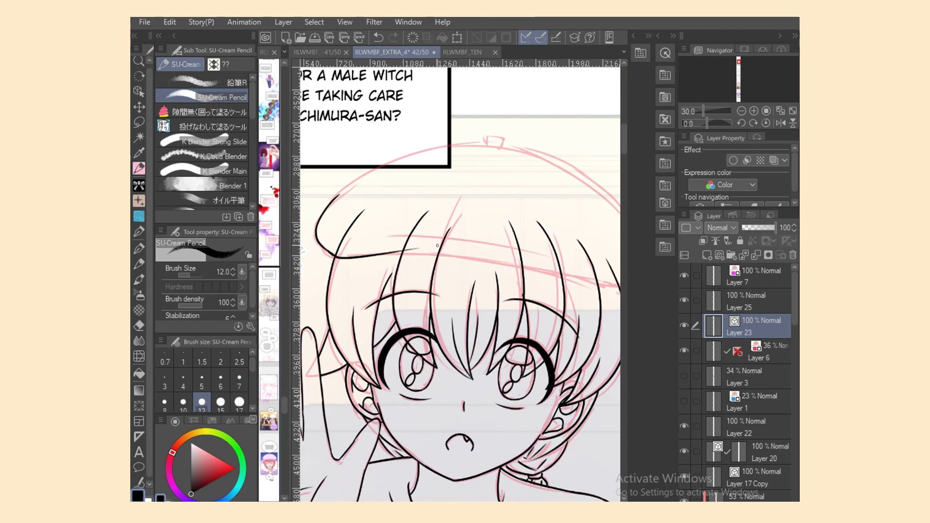
key(ctrl+z)
Ink the hat's long lower edge across the top of the hair, from its side curve to the far side.
drag(336, 258, 458, 258)
key(ctrl+z)
drag(346, 257, 554, 274)
key(ctrl+z)
drag(336, 258, 555, 274)
key(ctrl+z)
key(ctrl+y)
key(ctrl+z)
mouse_move(336, 258)
mouse_down()
mouse_move(433, 259)
mouse_move(593, 285)
mouse_up()
key(ctrl+z)
key(ctrl+y)
key(ctrl+z)
key(ctrl+y)
key(ctrl+z)
key(ctrl+y)
key(ctrl+z)
key(ctrl+y)
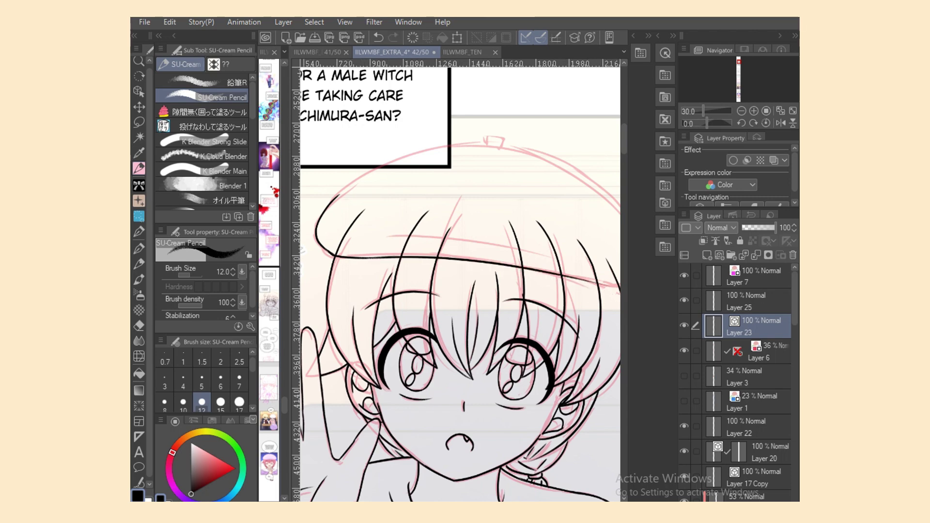
Ink the long curve of the hat's crown from its rounded side edge over the top.
key(ctrl+y)
key(ctrl+z)
key(ctrl+y)
key(ctrl+z)
mouse_move(330, 201)
mouse_down()
mouse_move(551, 157)
mouse_move(594, 174)
mouse_up()
key(ctrl+z)
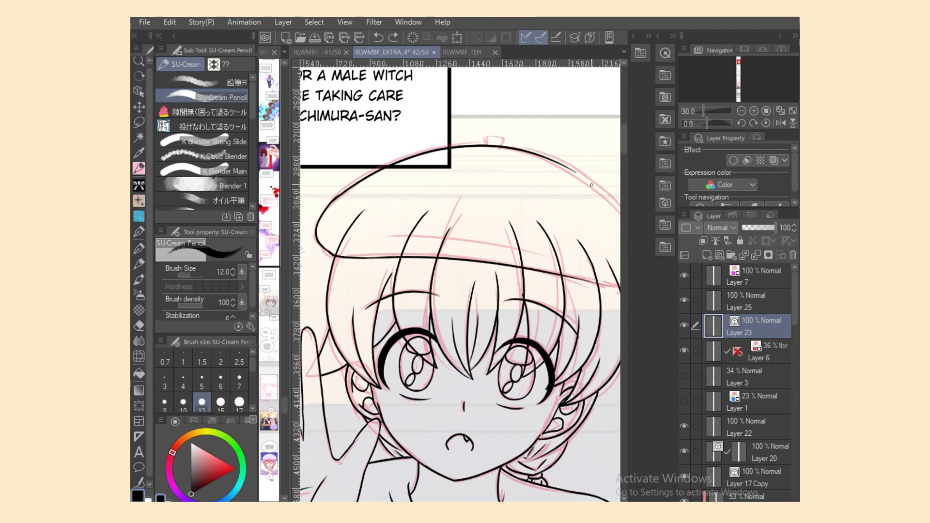
key(ctrl+y)
key(ctrl+z)
drag(332, 201, 582, 171)
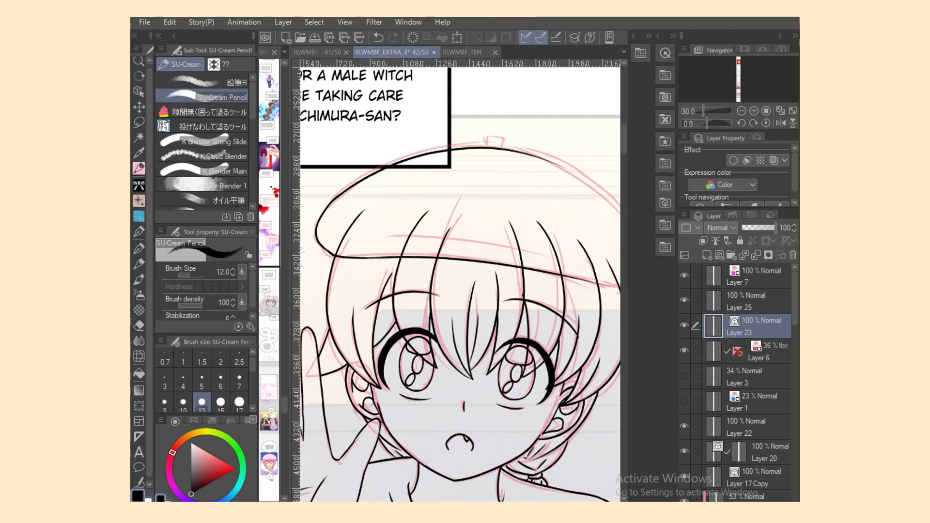
key(ctrl+z)
key(ctrl+y)
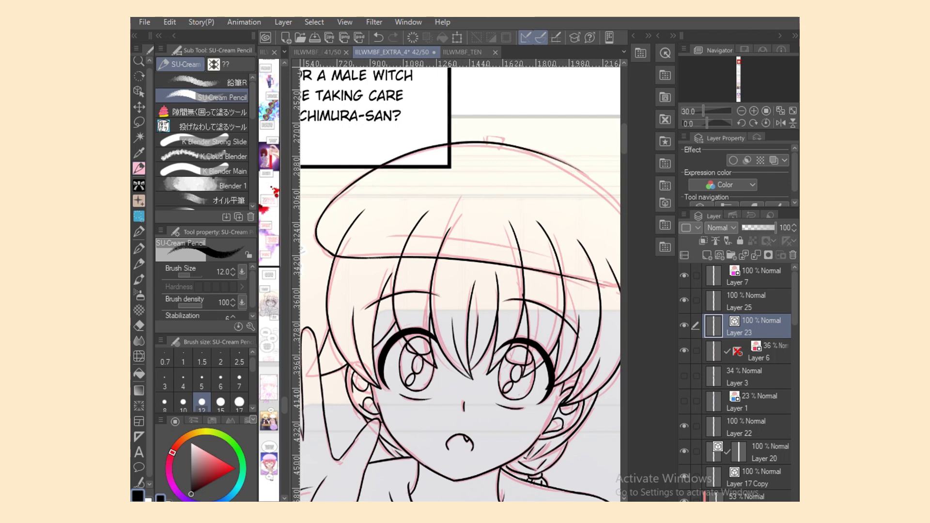
Ink the hat's far side, joining the crown curve to the lower edge with a rounded corner.
click(780, 123)
scroll(460, 280, left, 3)
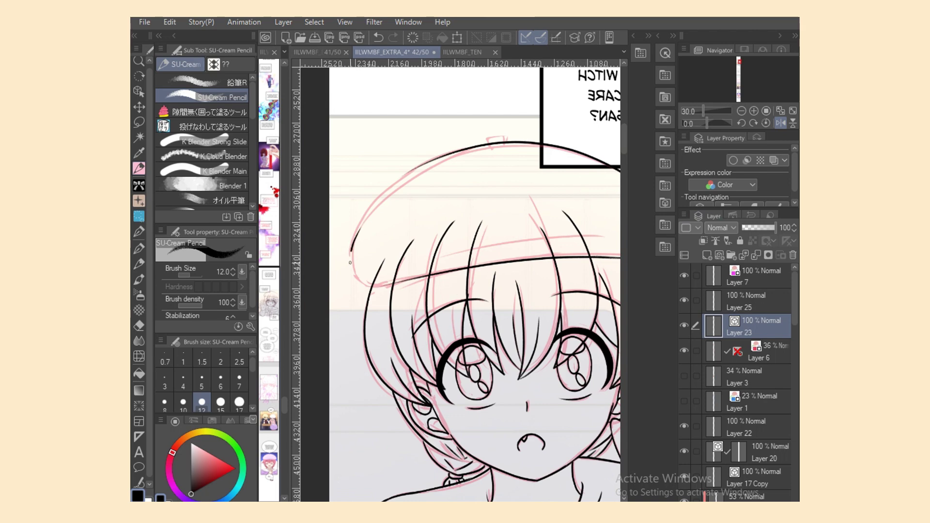
drag(380, 288, 432, 275)
key(ctrl+z)
drag(353, 242, 462, 159)
key(ctrl+z)
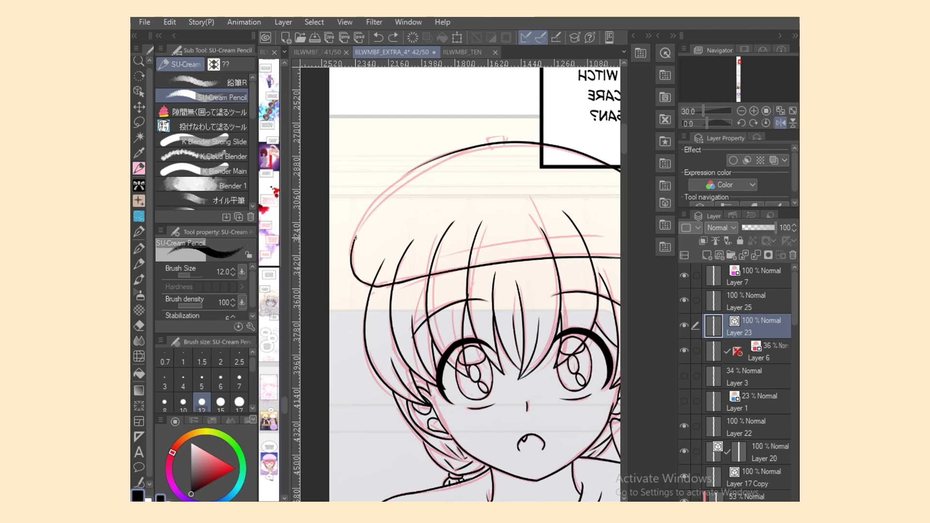
mouse_move(353, 242)
mouse_down()
mouse_move(459, 152)
mouse_move(361, 229)
mouse_move(442, 153)
mouse_move(388, 189)
mouse_move(438, 157)
mouse_up()
key(ctrl+z)
key(ctrl+z)
key(ctrl+z)
Ink the small stem on top of the hat and erase the hair lines overlapping the hat.
drag(488, 140, 508, 139)
key(ctrl+z)
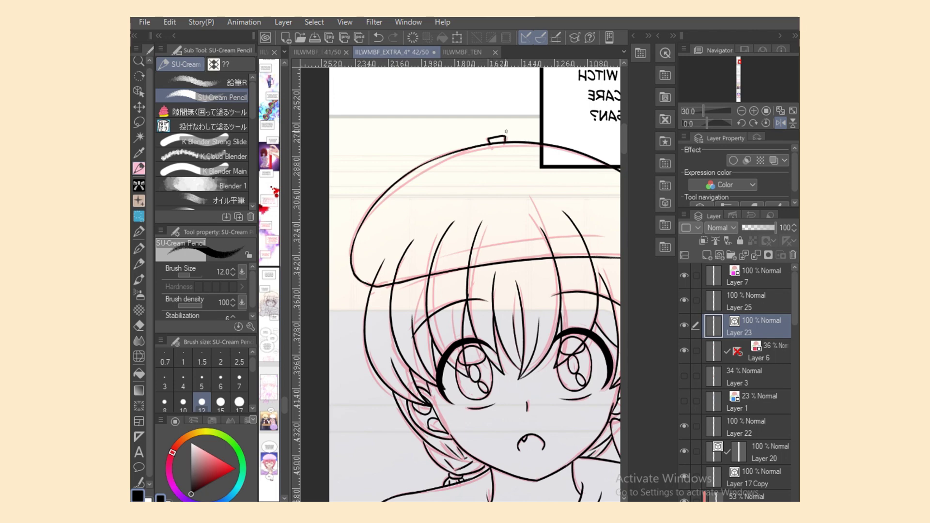
key(e)
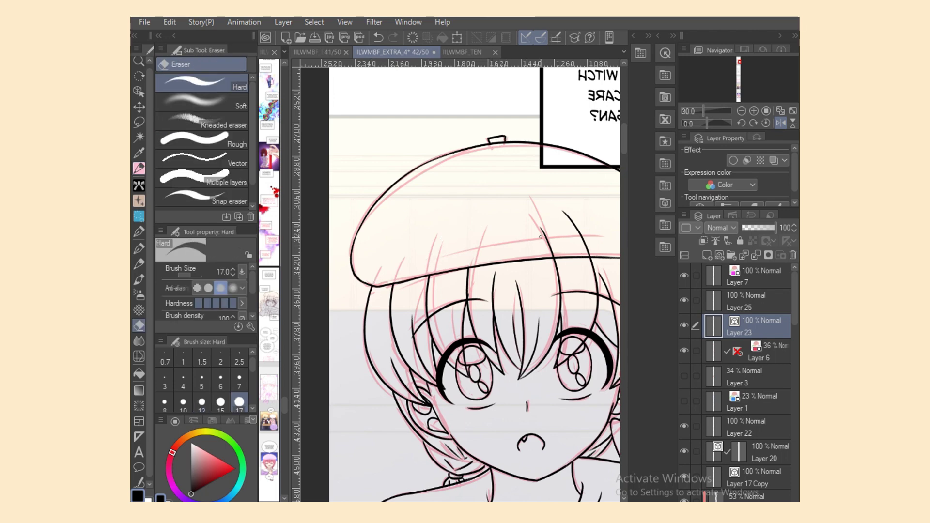
Ink a thin brim line running just above the hat's lower edge.
key(p)
key(h)
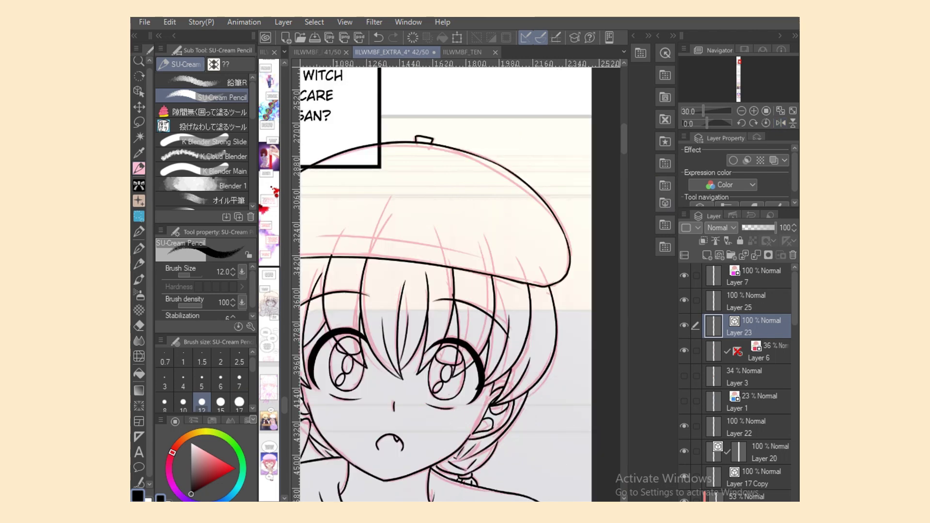
scroll(435, 242, left, 2)
drag(418, 244, 610, 286)
key(ctrl+z)
drag(404, 241, 574, 265)
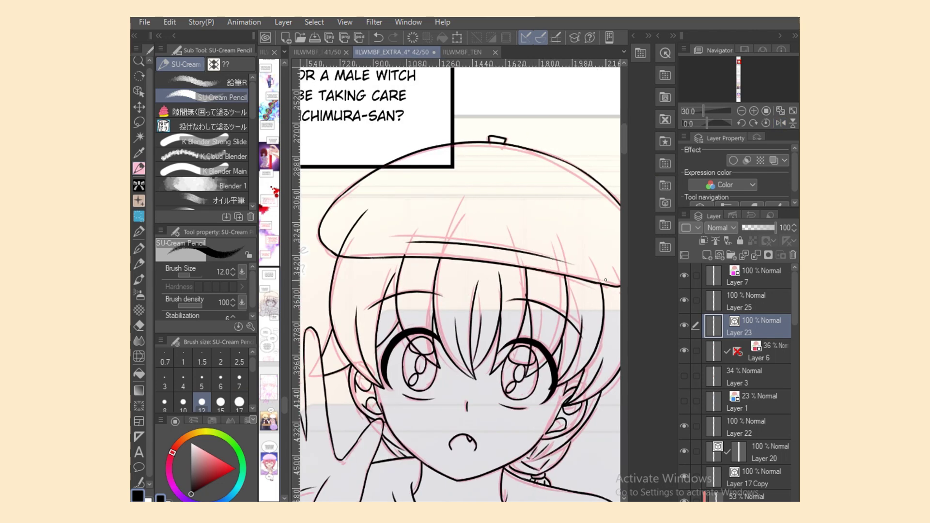
Try to erase the leftover hair line crossing the side of the hat.
key(e)
mouse_move(342, 256)
mouse_down()
mouse_move(395, 258)
mouse_move(366, 213)
mouse_up()
key(ctrl+z)
key(ctrl+z)
key(ctrl+y)
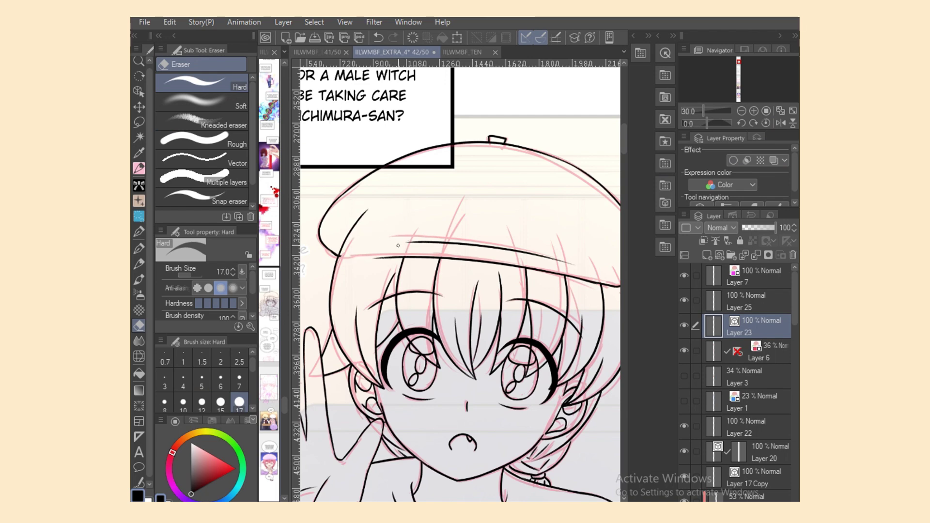
key(ctrl+z)
Delete the leftover hair line inside the hat as a vector object, keeping the hair strand below the brim.
key(p)
key(o)
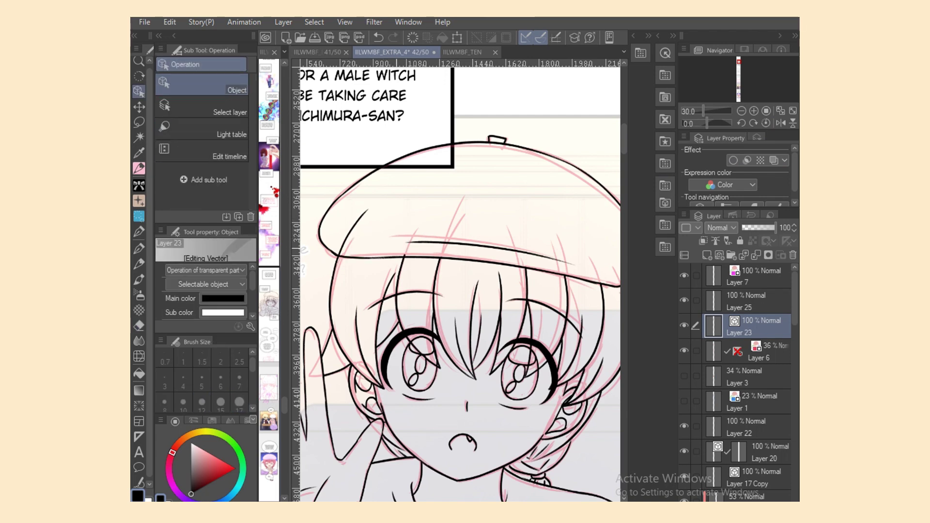
click(398, 287)
key(Delete)
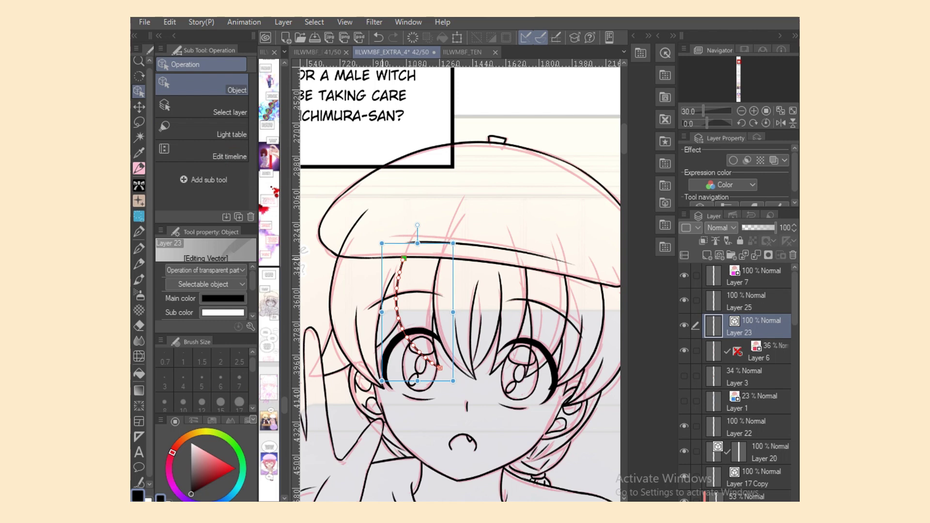
key(p)
key(o)
key(ctrl+z)
Hide the pink sketch layer and move Layer 25 and Layer 23 together into the Frame 4 folder.
key(ctrl+minus)
key(ctrl+minus)
key(ctrl+minus)
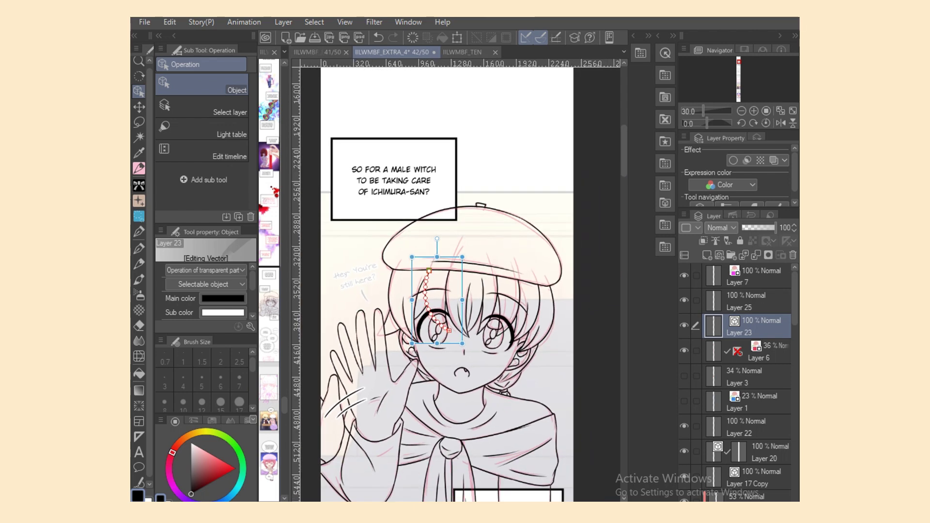
ctrl+click(746, 302)
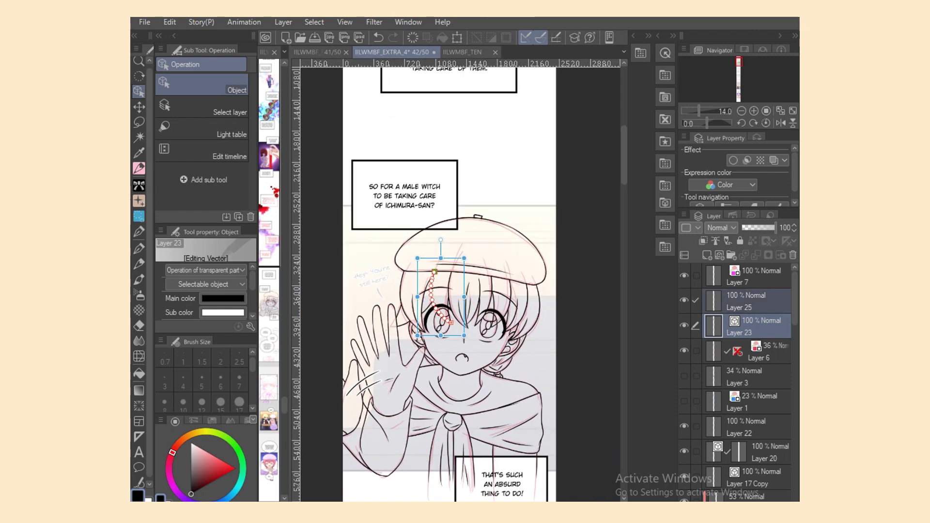
click(684, 351)
scroll(736, 387, down, 1)
scroll(736, 382, down, 3)
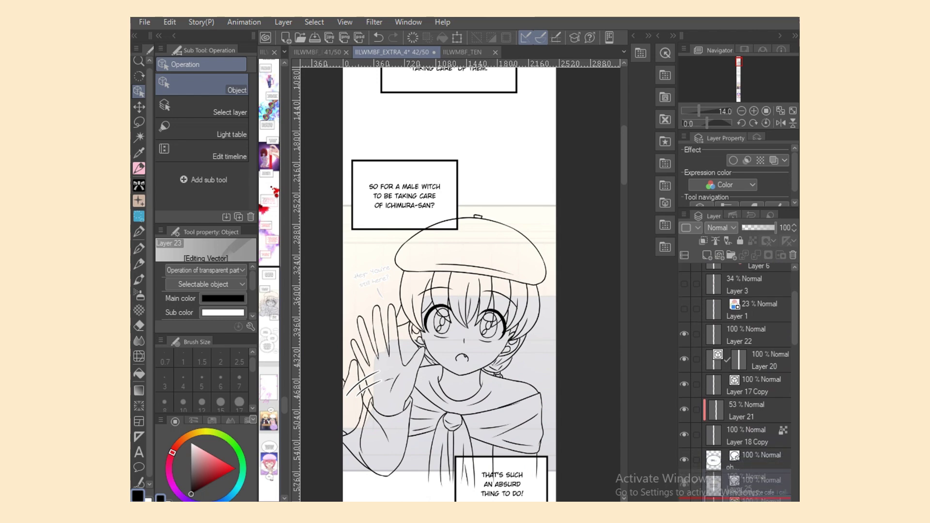
scroll(734, 382, down, 4)
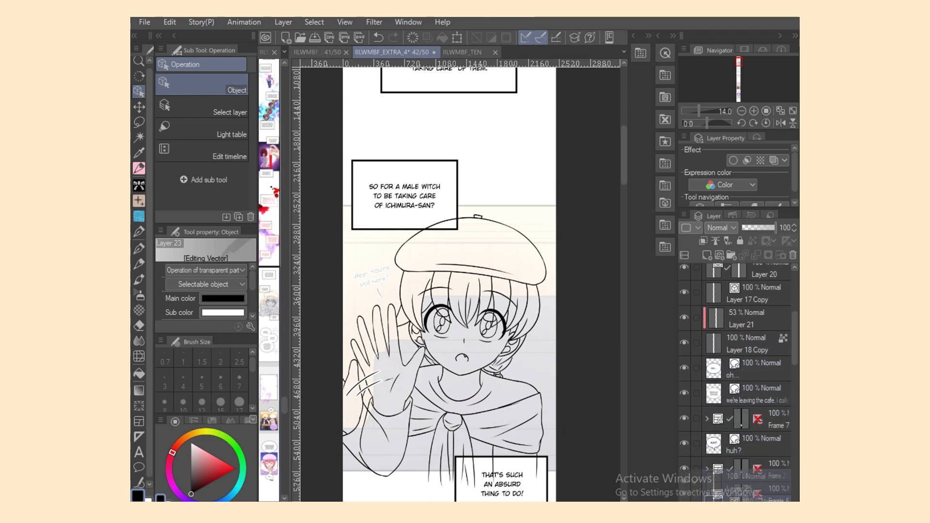
scroll(735, 383, down, 7)
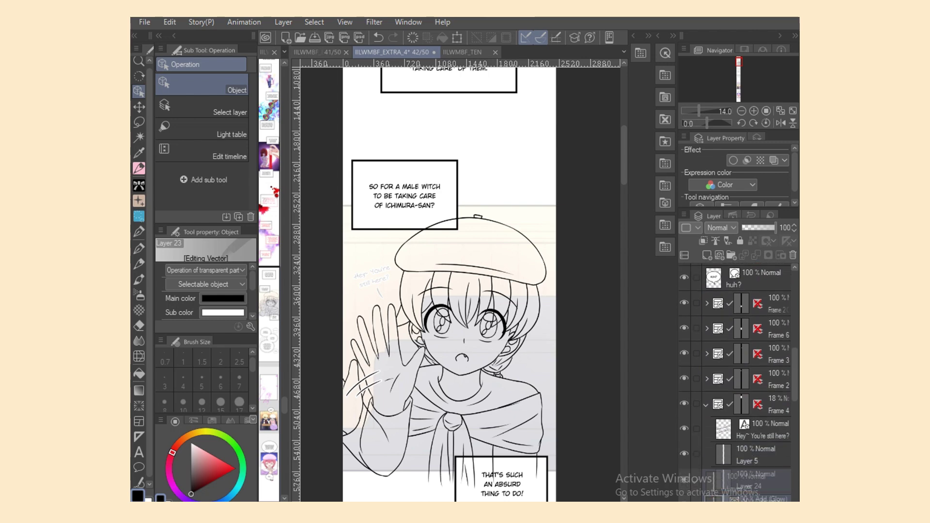
scroll(736, 382, down, 2)
Set the Frame 4 folder's opacity to 100% and make Layer 25 active.
click(775, 356)
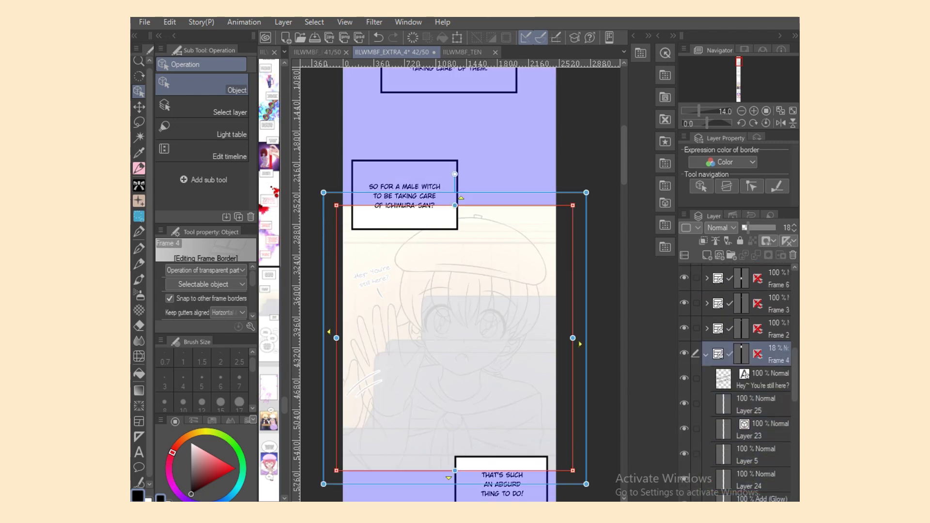
click(756, 404)
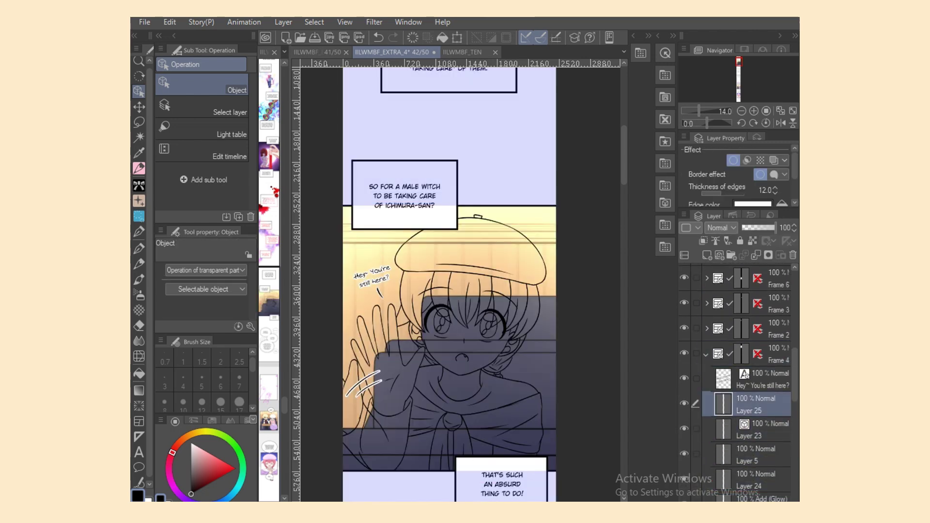
scroll(745, 382, down, 2)
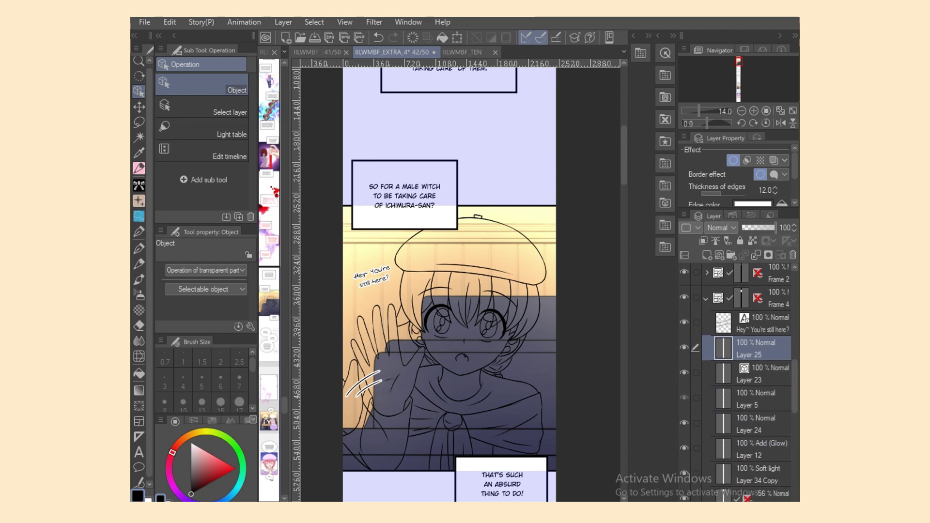
Move Layer 5 above Layer 25 and set its border effect thickness to 11.0.
drag(755, 398, 756, 339)
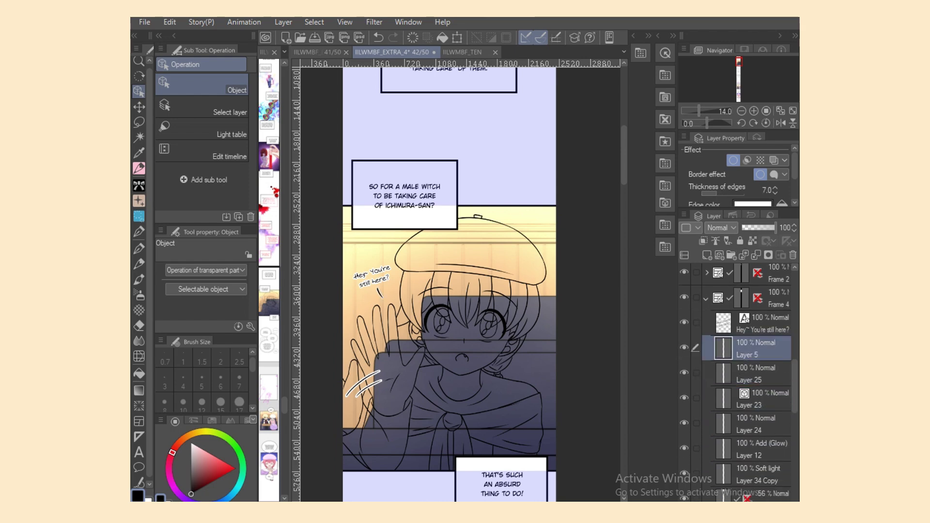
click(775, 187)
scroll(449, 285, down, 2)
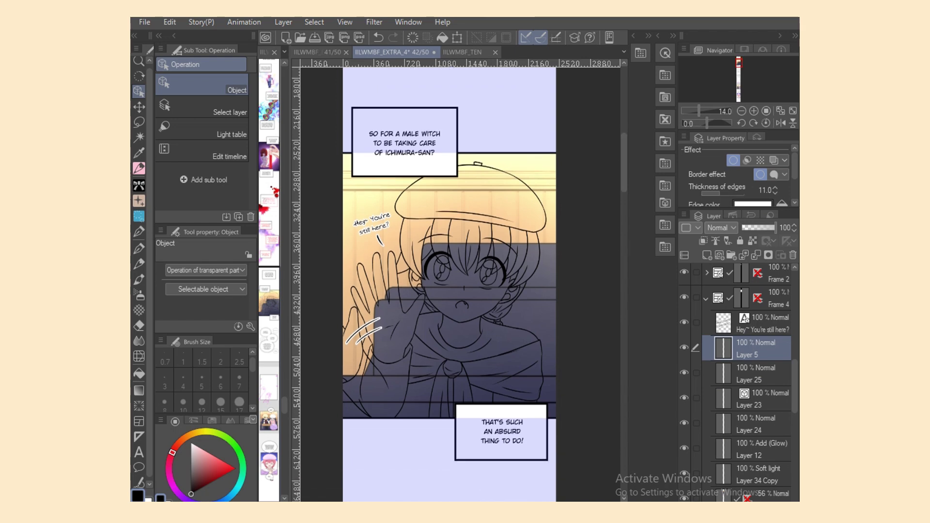
Hide the motion lines on Layer 25 and set Layer 23 as the reference layer.
click(756, 374)
click(684, 372)
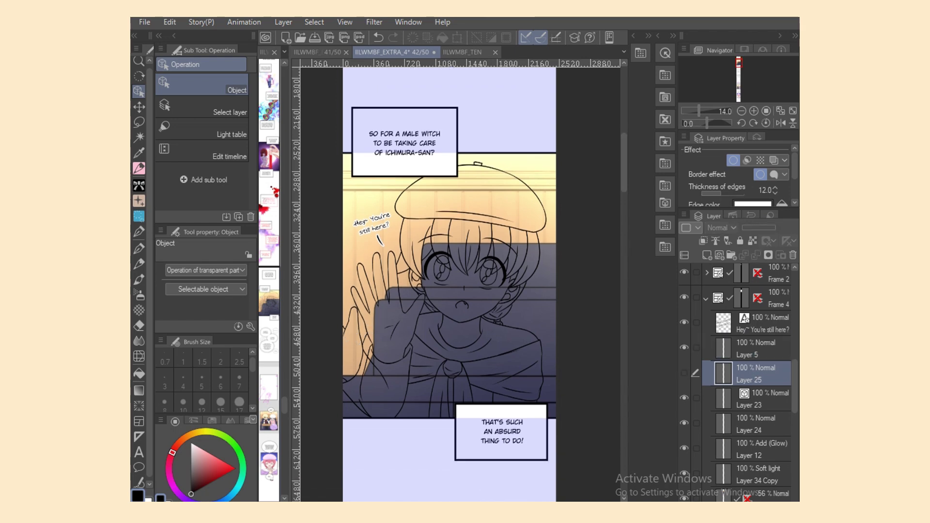
click(755, 399)
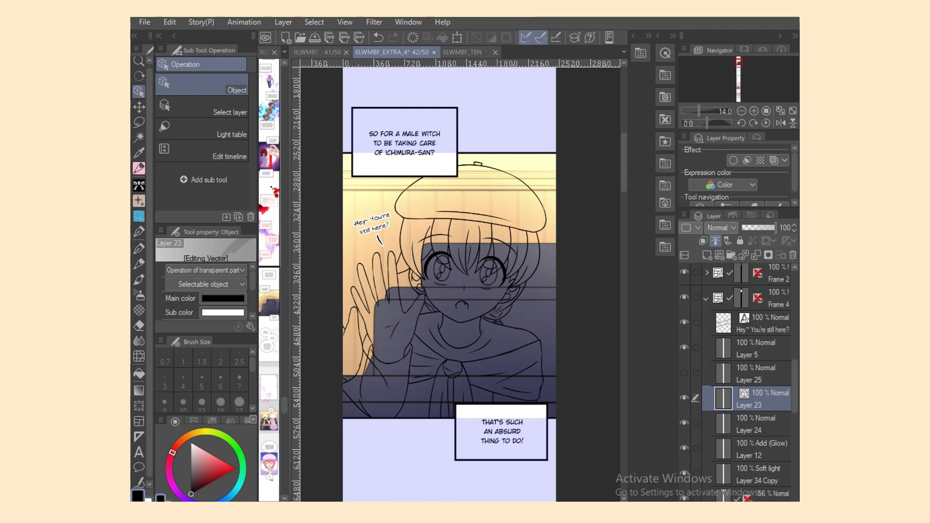
Select Layer 24 and fill the whole character inside the line art with a pale cream base colour.
click(756, 424)
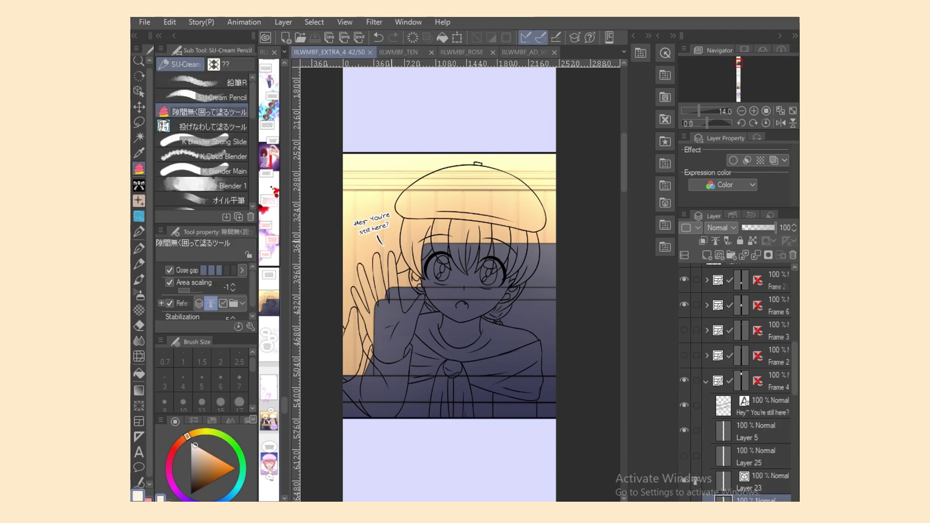
mouse_move(387, 244)
mouse_down()
mouse_move(330, 303)
mouse_move(325, 383)
mouse_move(357, 423)
mouse_move(458, 472)
mouse_move(571, 437)
mouse_move(548, 344)
mouse_move(547, 251)
mouse_move(530, 181)
mouse_move(436, 154)
mouse_move(380, 197)
mouse_move(436, 310)
mouse_up()
Clear the base colour with the lasso fill tool between the hands, around the thumb and ear, and around the braid.
click(204, 126)
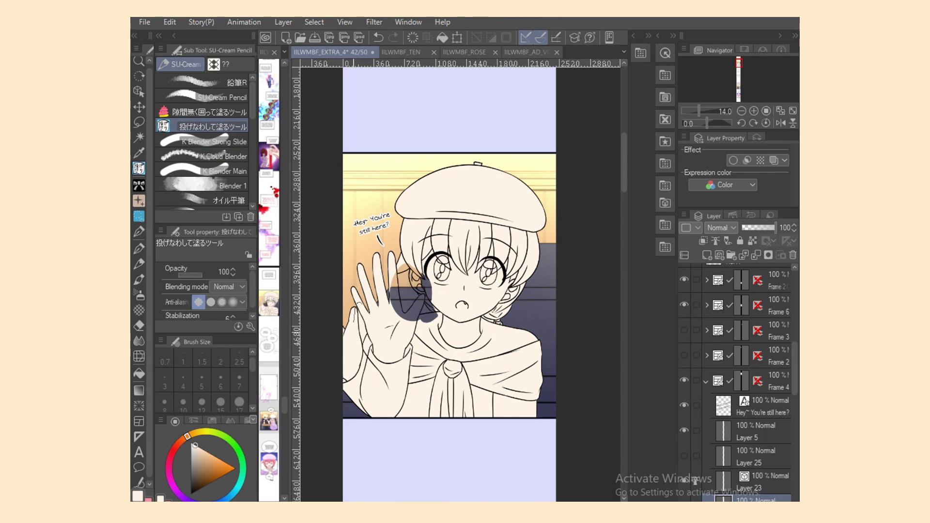
drag(370, 303, 359, 345)
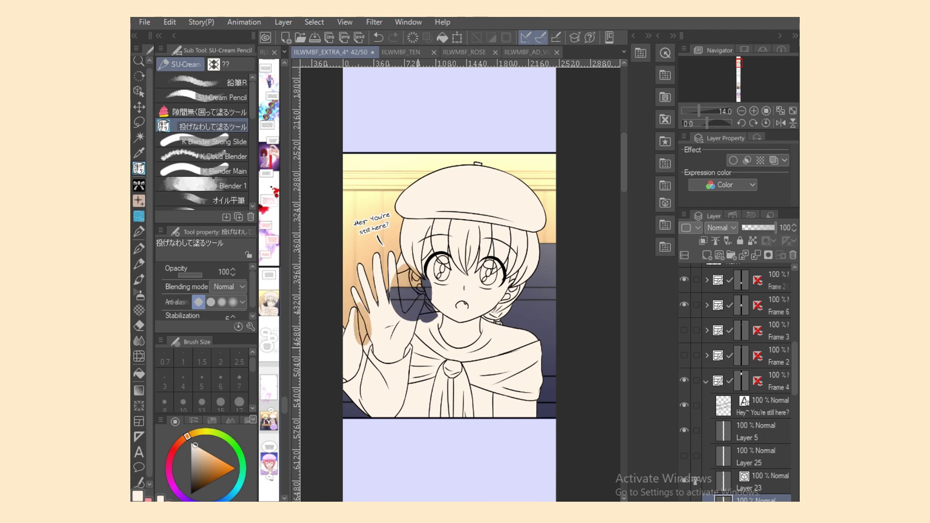
drag(485, 309, 482, 328)
scroll(462, 295, up, 3)
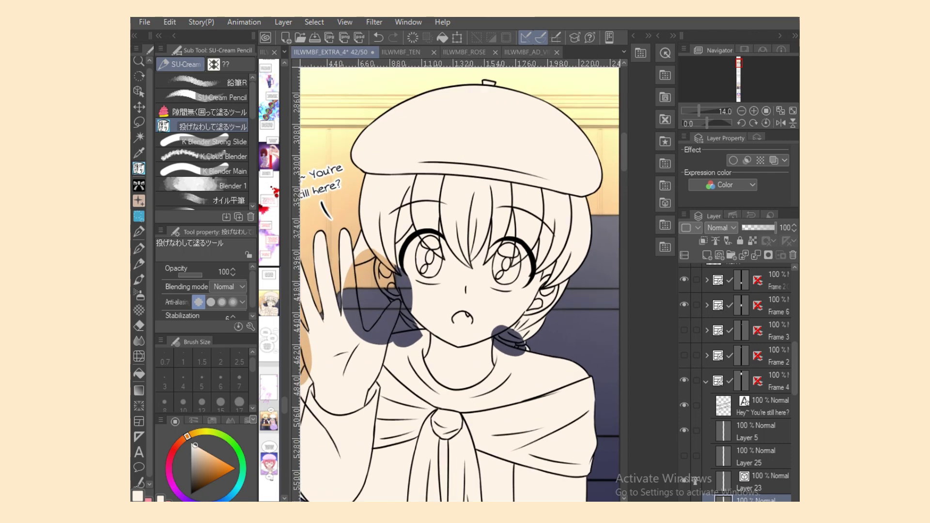
scroll(460, 280, left, 3)
Refill the edges of both hands with the gap-closing enclose tool, leaving the background between them uncoloured.
click(208, 112)
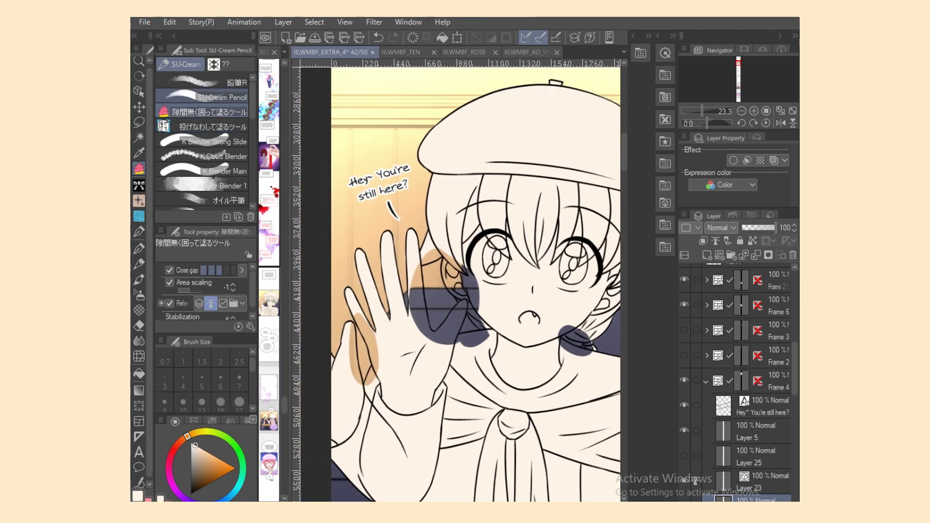
mouse_move(356, 315)
mouse_down()
mouse_move(342, 383)
mouse_move(361, 387)
mouse_up()
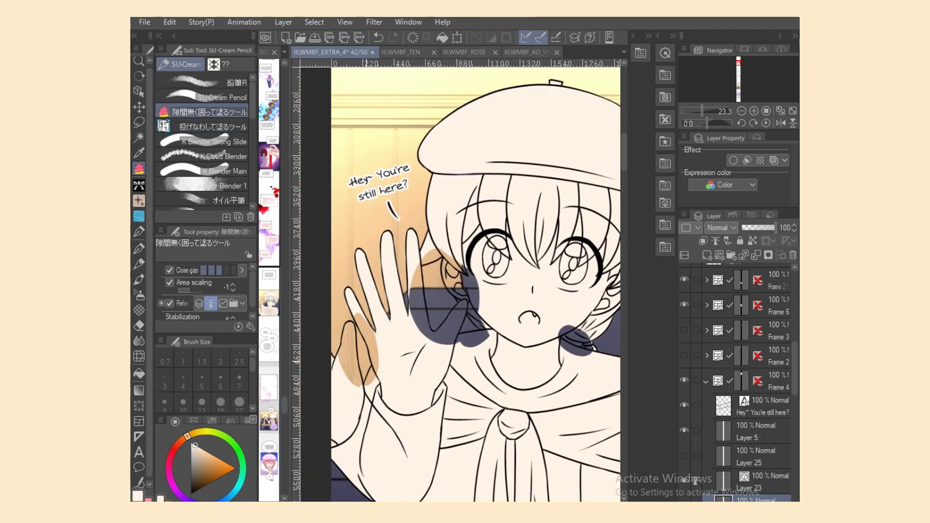
mouse_move(358, 322)
mouse_down()
mouse_move(341, 383)
mouse_move(361, 395)
mouse_up()
drag(365, 353, 386, 405)
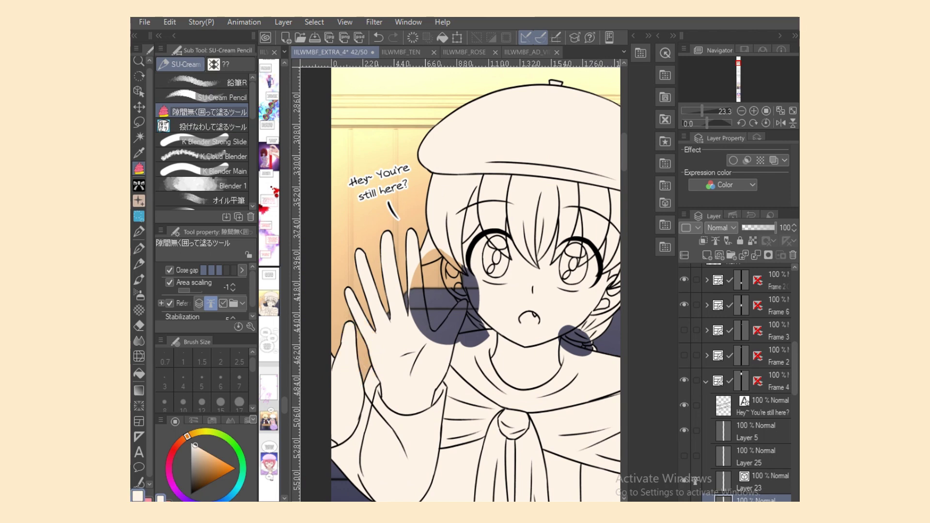
Refill the hair, ear, thumb and neckline beside the raised hand with the cream base colour.
drag(441, 242, 452, 299)
drag(472, 335, 509, 276)
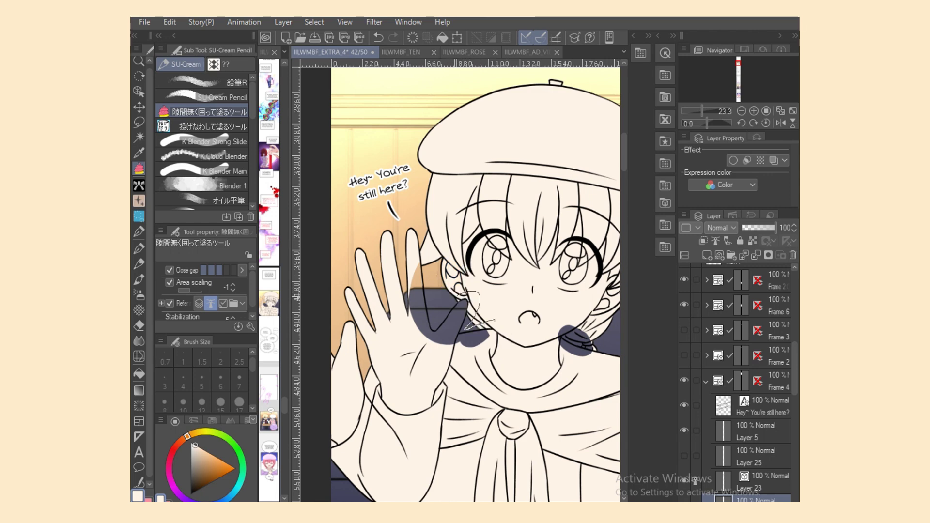
mouse_move(494, 320)
mouse_down()
mouse_move(435, 358)
mouse_move(431, 264)
mouse_up()
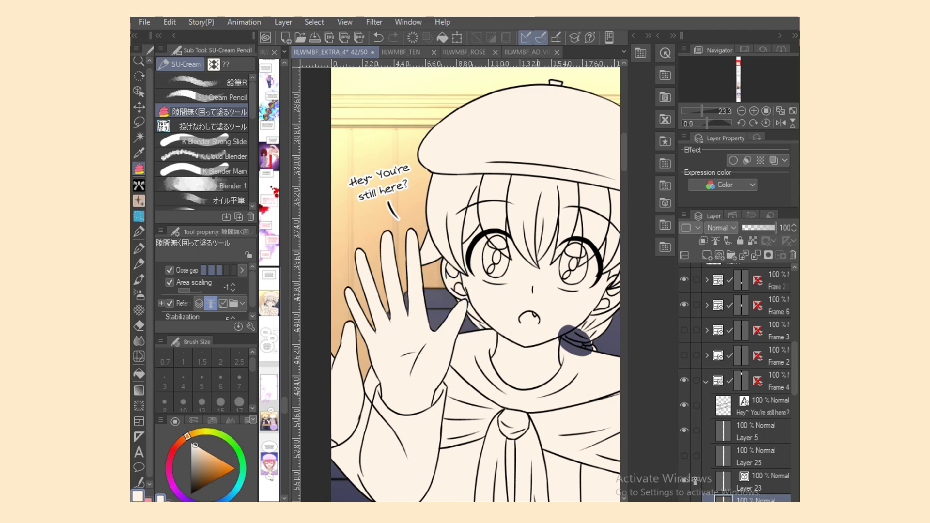
Refill the braid below the ear on the far side with the cream base colour.
key(e)
scroll(460, 281, right, 3)
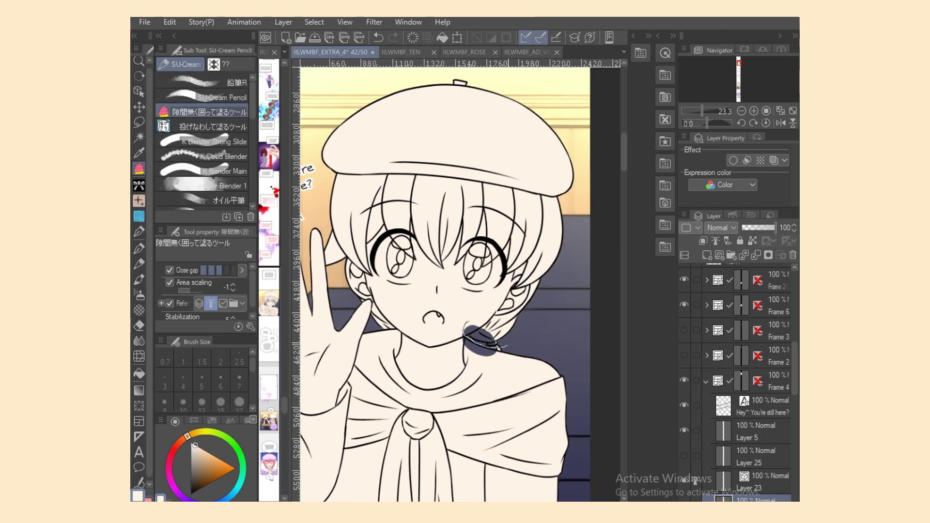
drag(506, 346, 494, 347)
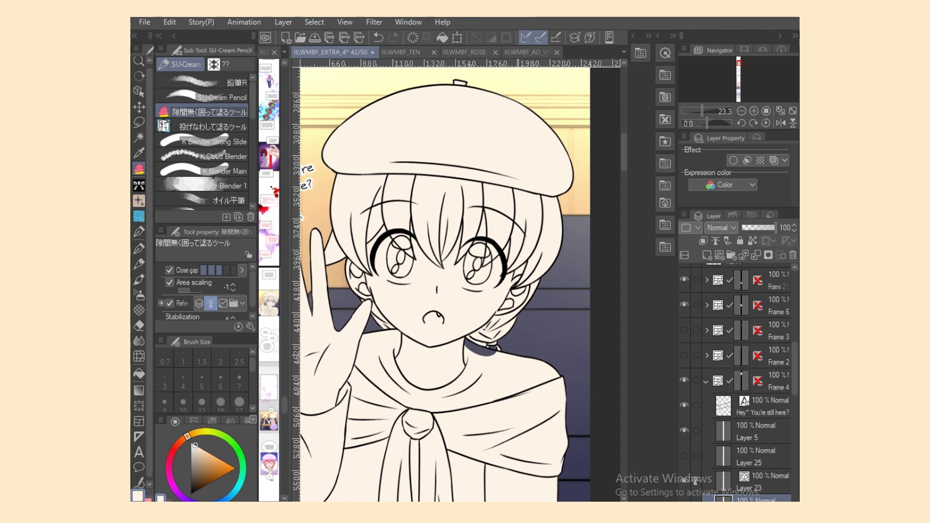
Undo the last colour edit, retouch the area beneath the braid beside the neck, and lock the base layer's transparent pixels.
click(378, 37)
mouse_move(474, 339)
mouse_down()
mouse_move(455, 338)
mouse_move(487, 338)
mouse_up()
click(752, 240)
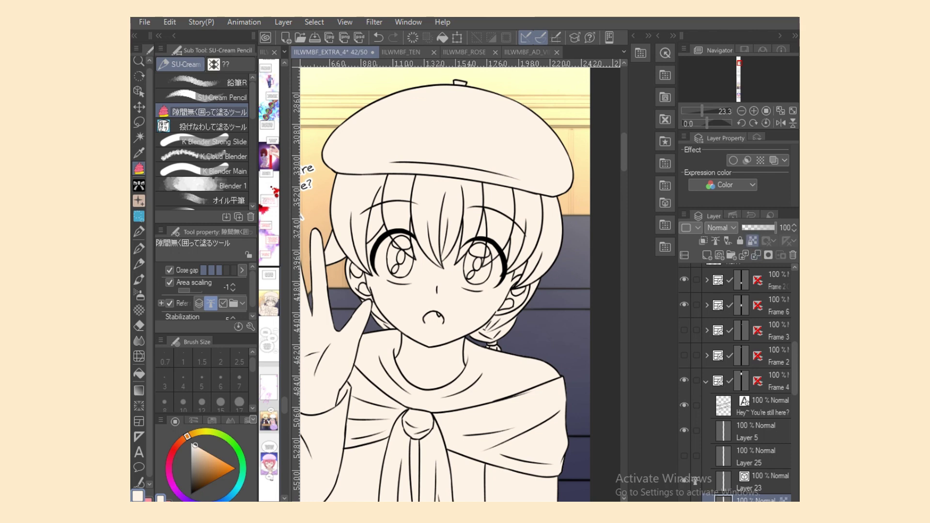
Add a new layer clipped to the base colour layer and set its blending mode to Multiply.
click(707, 255)
click(703, 241)
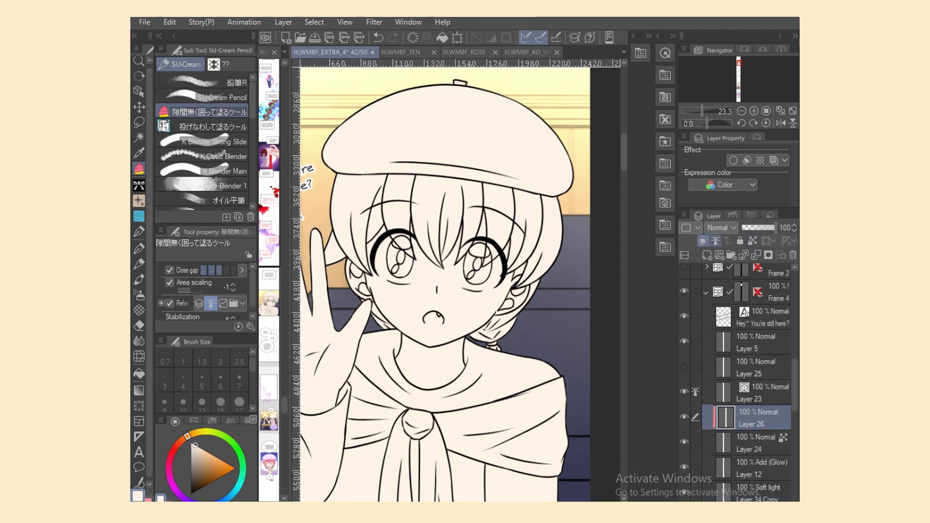
click(720, 227)
click(719, 264)
Add a second clipped layer in Normal mode at 49% opacity and place it beneath the Multiply layer.
click(707, 255)
click(721, 227)
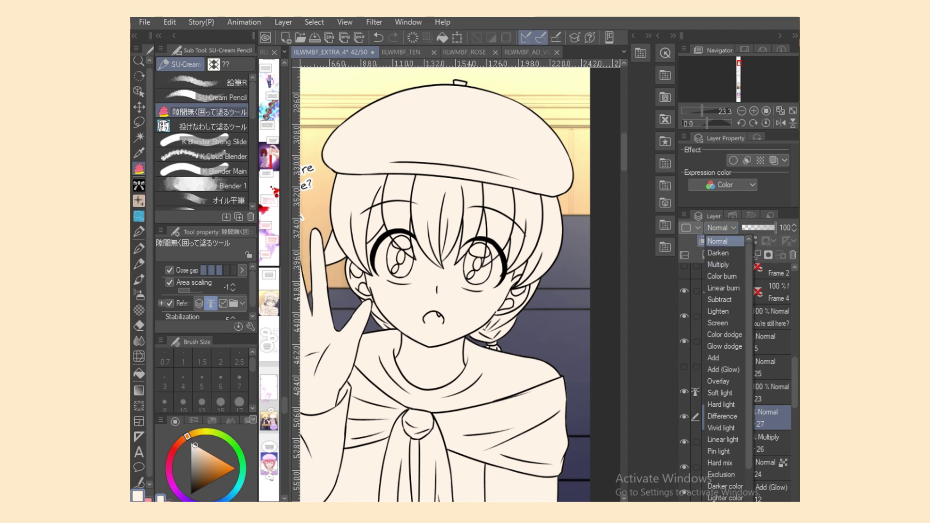
click(722, 241)
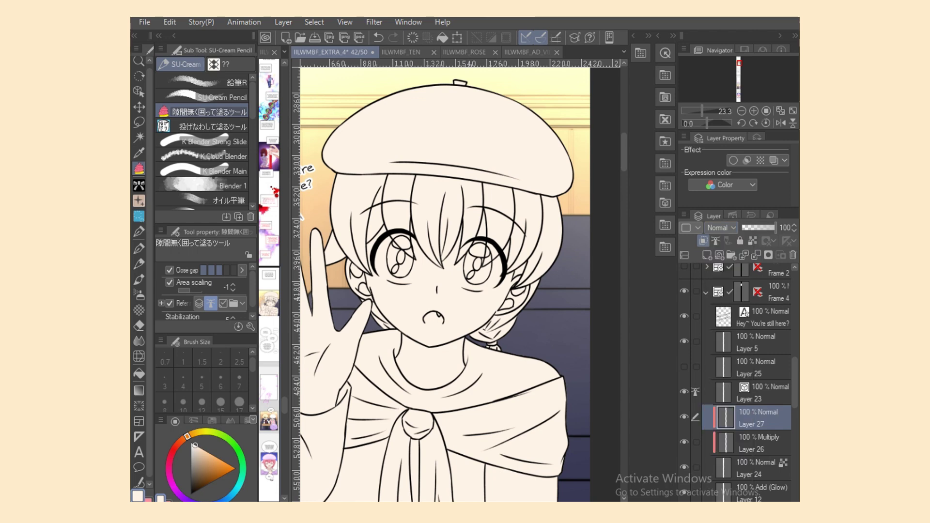
click(758, 227)
drag(751, 418, 751, 455)
Fill the collar, shirt and raised arm's sleeve with white on base Layer 24, using the Fill tool that refers to other layers.
click(755, 467)
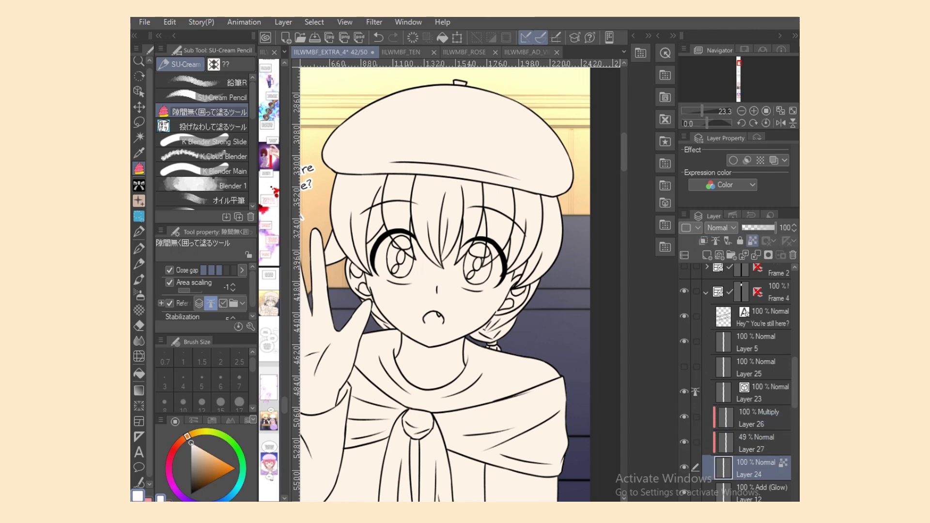
click(139, 374)
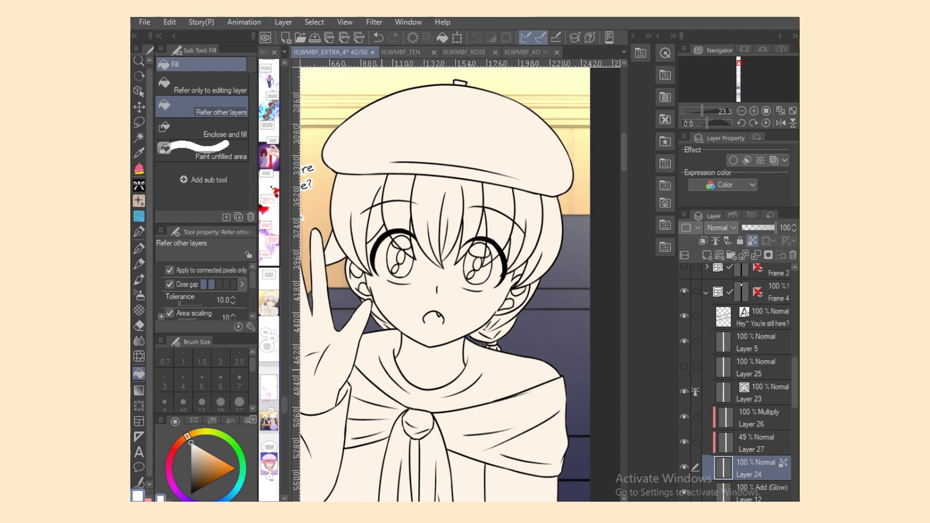
click(498, 378)
click(522, 485)
scroll(440, 286, down, 3)
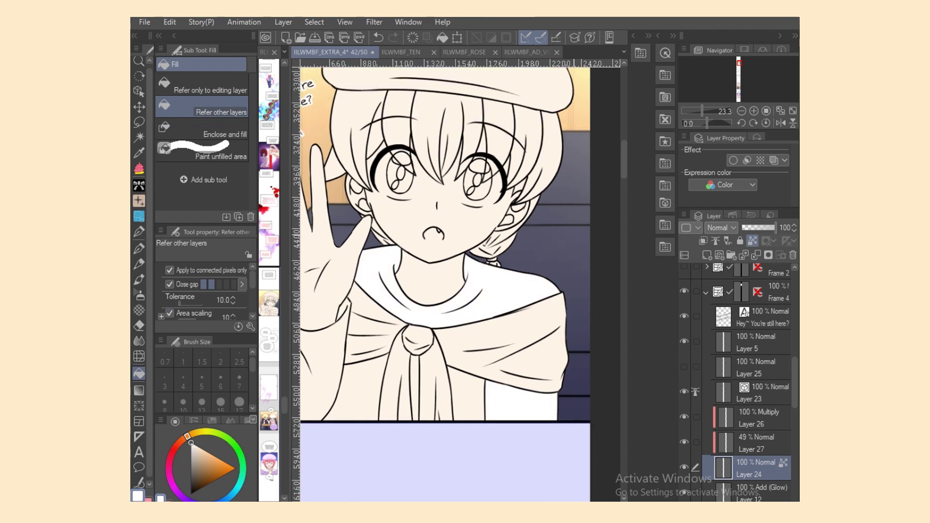
scroll(461, 281, left, 3)
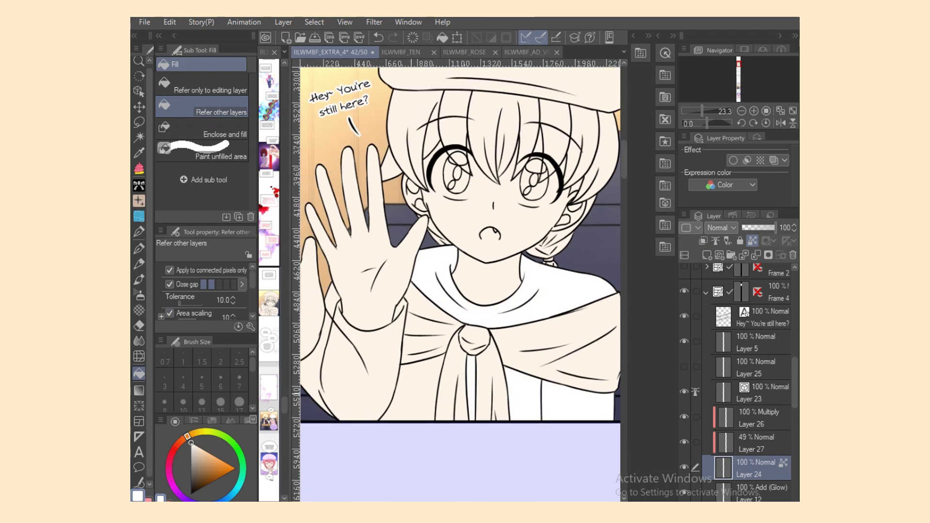
click(361, 382)
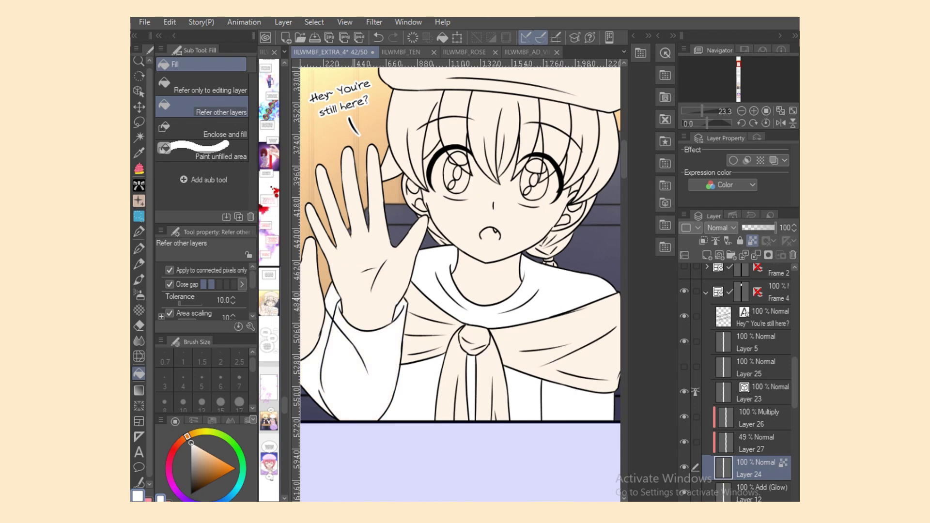
scroll(461, 281, left, 1)
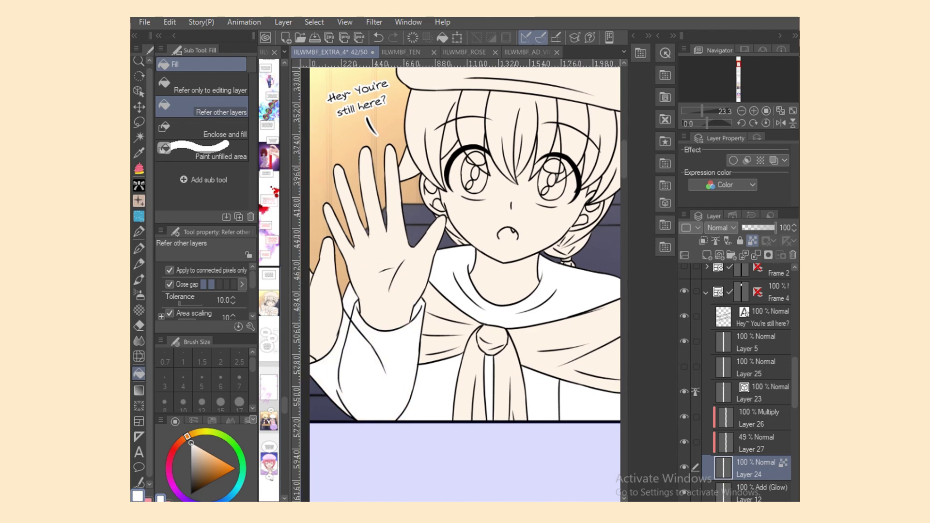
scroll(460, 281, up, 1)
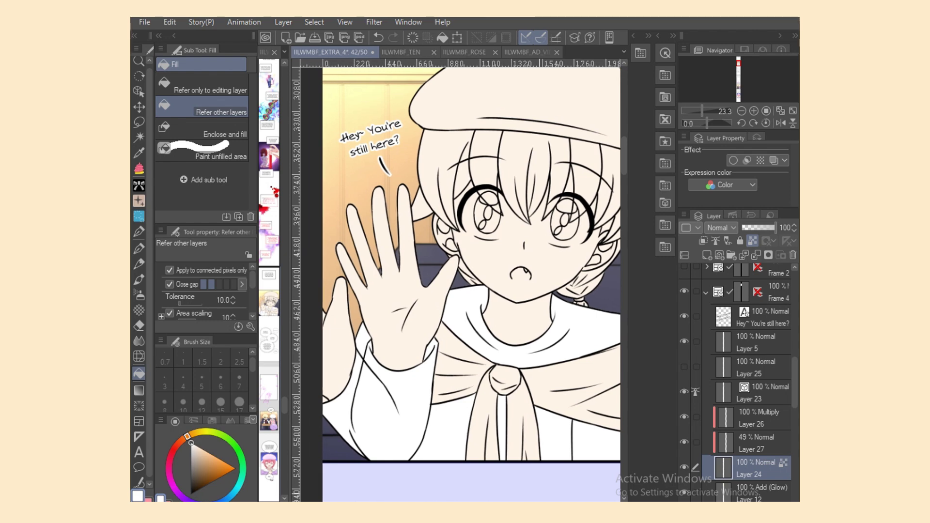
Switch to the lasso fill brush and lock the base layer's transparent pixels for colouring the face.
key(b)
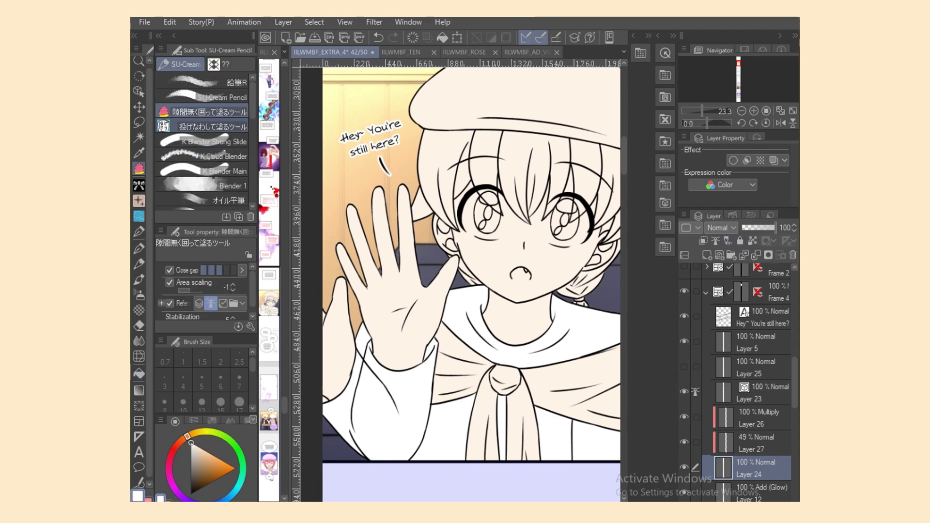
click(209, 126)
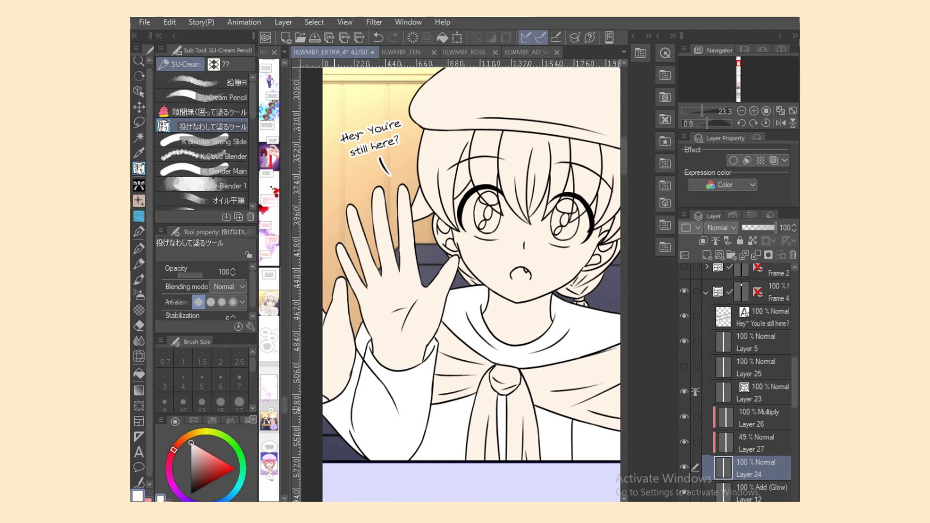
click(752, 241)
scroll(523, 284, up, 3)
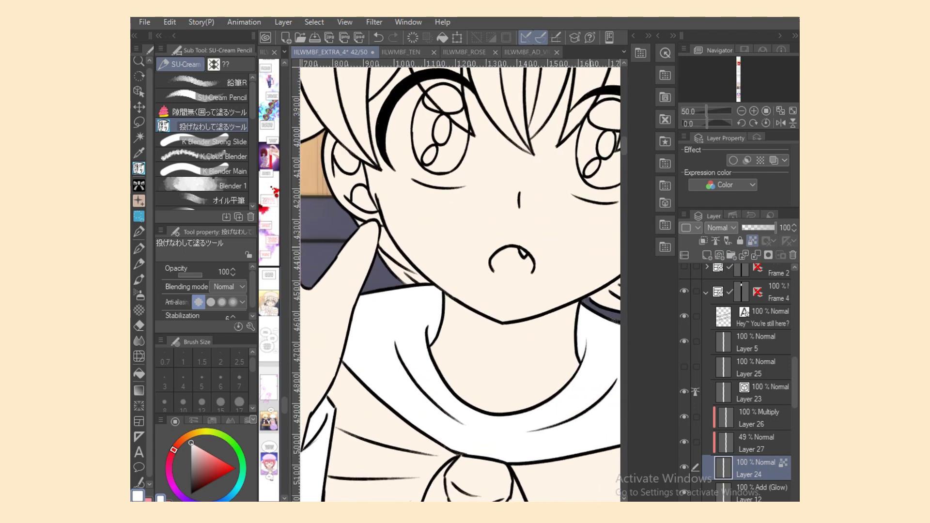
scroll(460, 285, up, 2)
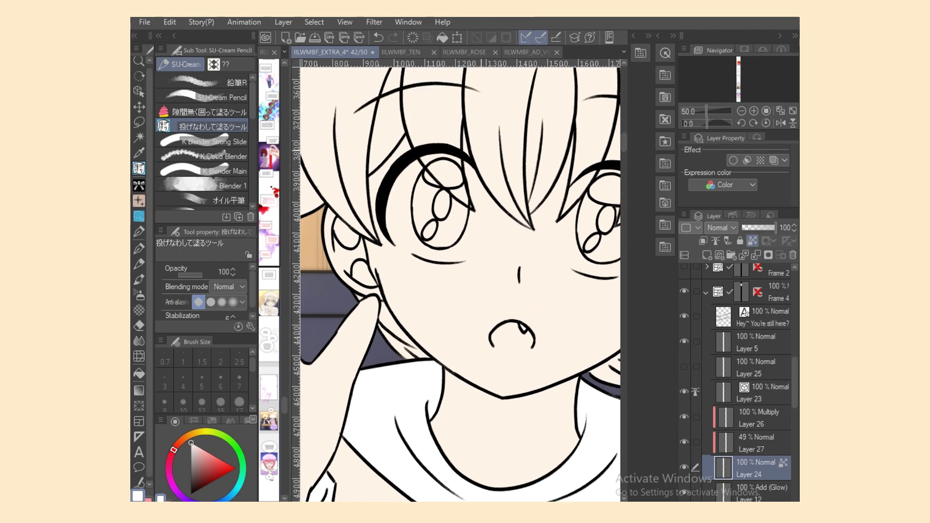
scroll(460, 280, right, 2)
Extend the upper ends of the iris outlines in both eyes by moving their vector control points upward.
key(o)
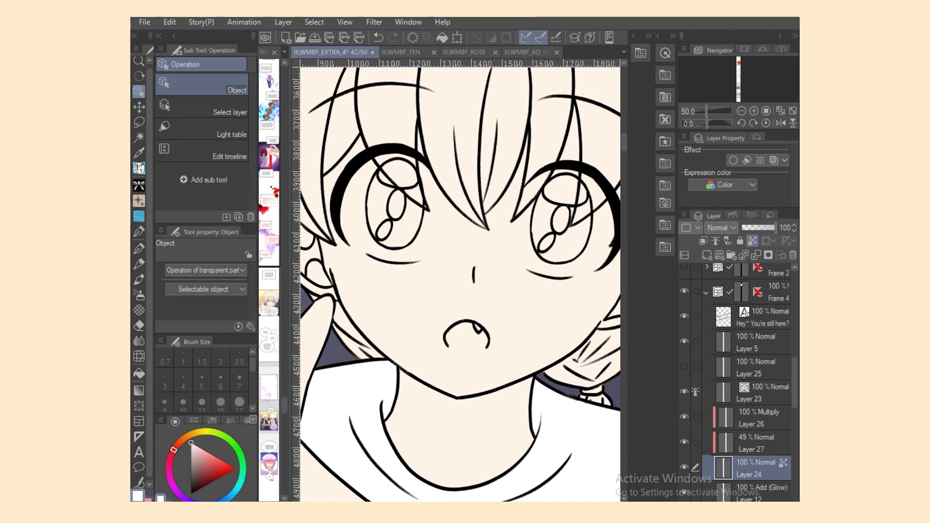
click(366, 215)
drag(370, 192, 370, 183)
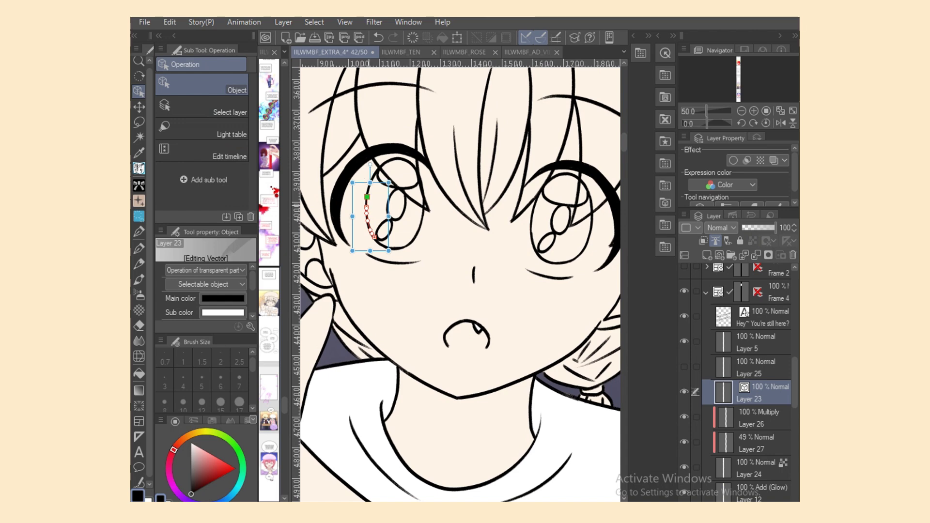
click(537, 250)
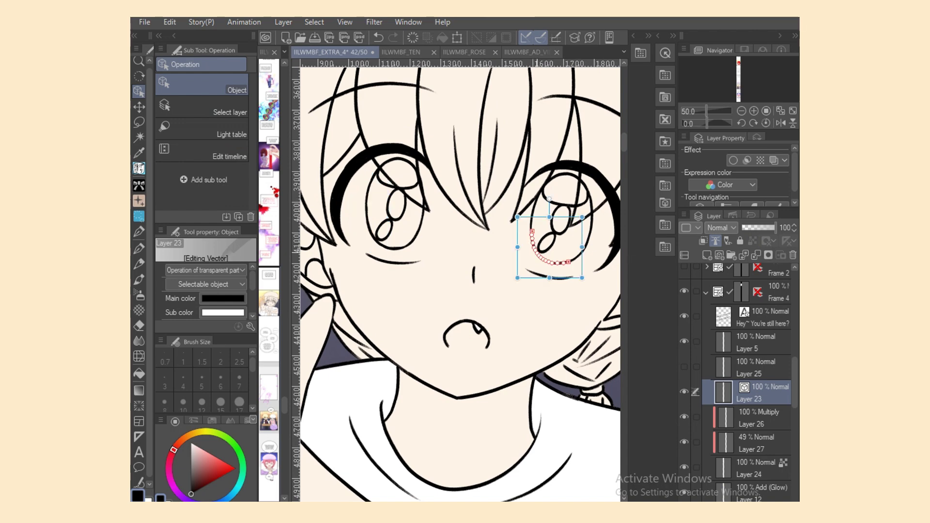
drag(550, 217, 549, 208)
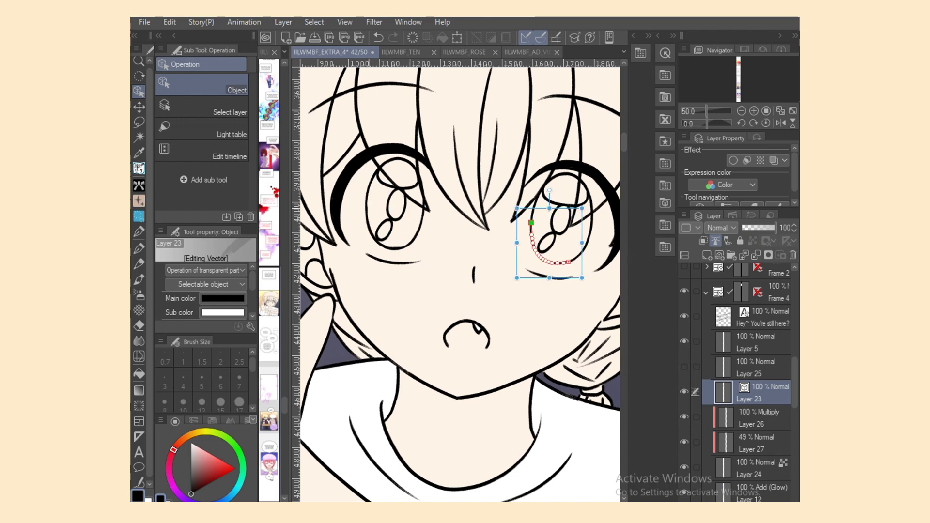
click(366, 213)
drag(351, 216, 532, 238)
key(Escape)
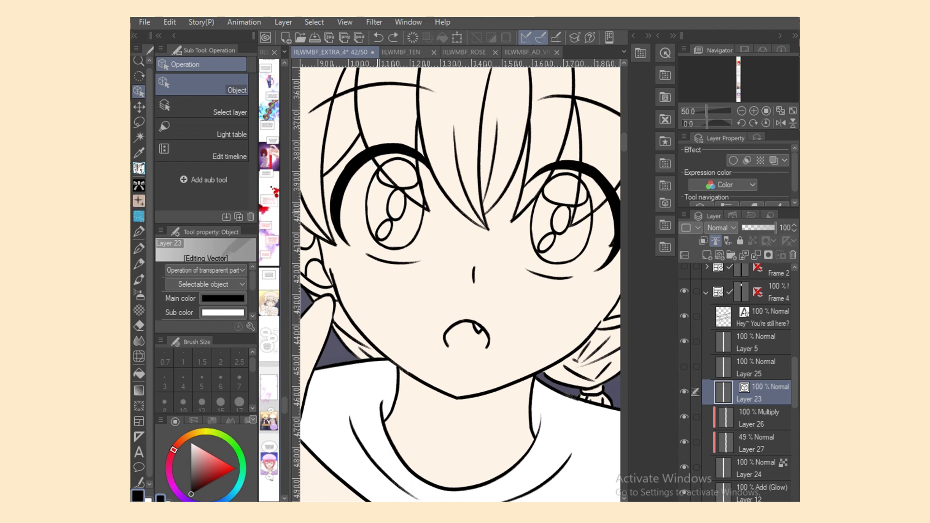
click(369, 215)
key(ctrl+y)
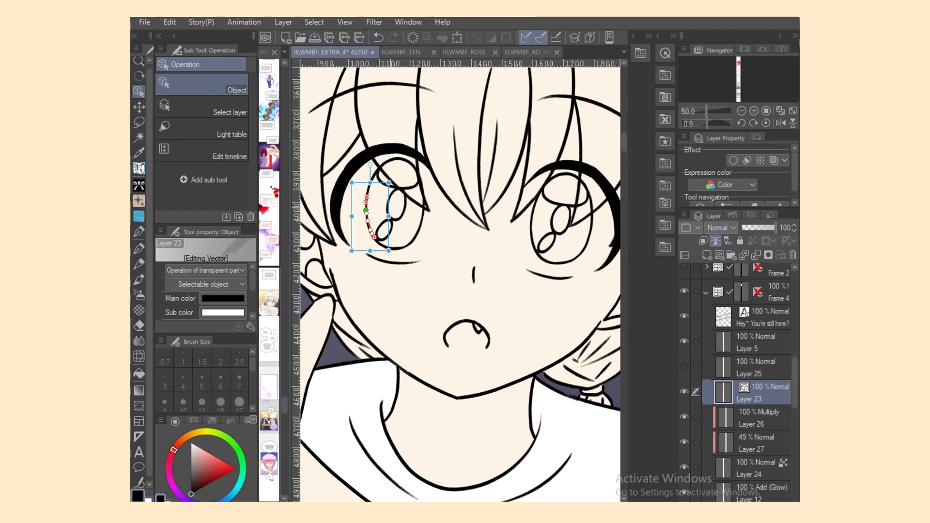
key(ctrl+z)
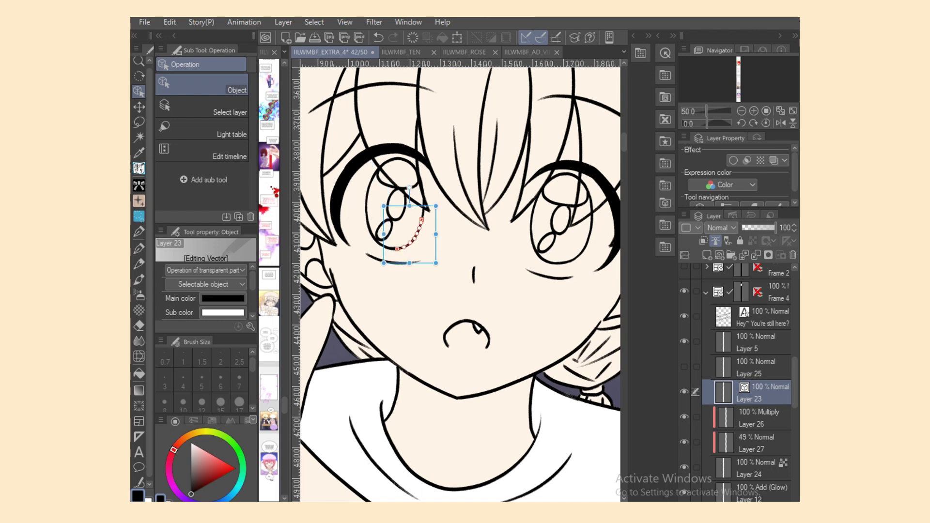
Fill the eye nearer the raised hand with white on base Layer 24 using the lasso fill brush.
click(755, 468)
key(g)
mouse_move(358, 166)
mouse_down()
mouse_move(387, 236)
mouse_move(389, 227)
mouse_up()
mouse_move(339, 209)
mouse_down()
mouse_move(390, 258)
mouse_move(426, 261)
mouse_move(433, 184)
mouse_move(387, 150)
mouse_up()
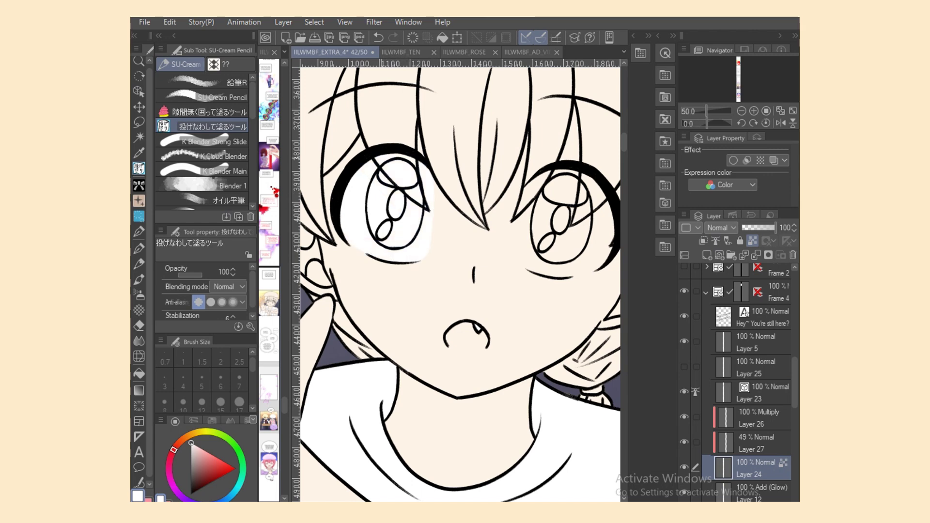
Fill the other eye with white and tidy the edge by its lower lid with the sampled cream skin colour.
drag(538, 214, 586, 228)
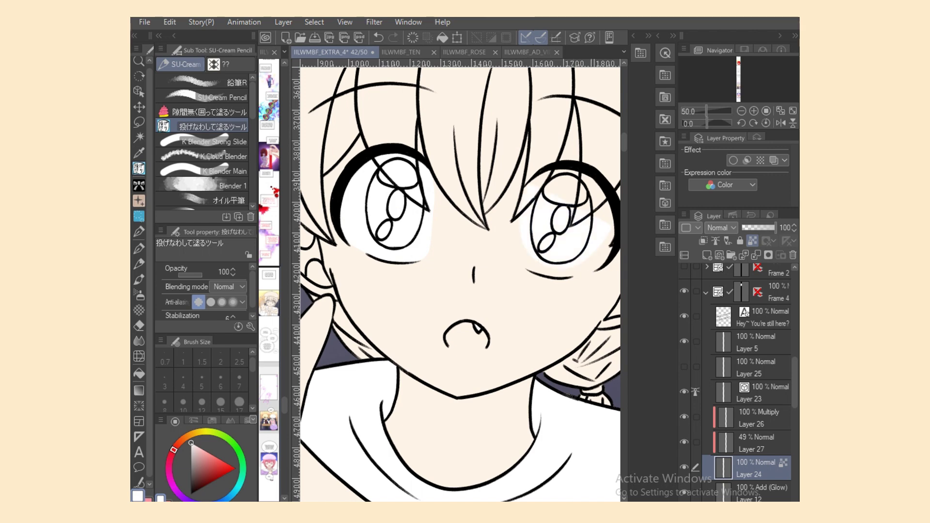
drag(543, 174, 574, 164)
mouse_move(596, 201)
mouse_down()
mouse_move(583, 167)
mouse_move(609, 243)
mouse_up()
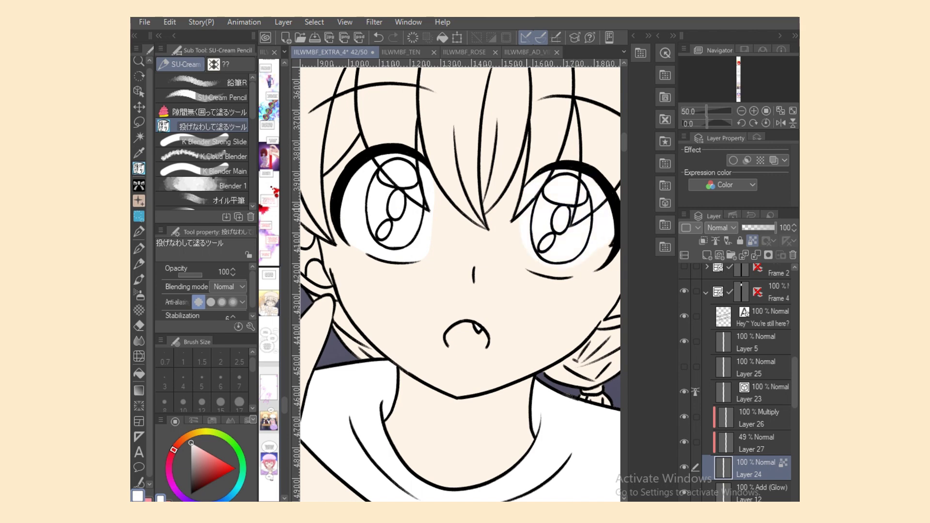
mouse_move(521, 188)
mouse_down()
mouse_move(519, 256)
mouse_move(561, 275)
mouse_move(603, 250)
mouse_up()
drag(565, 278, 613, 258)
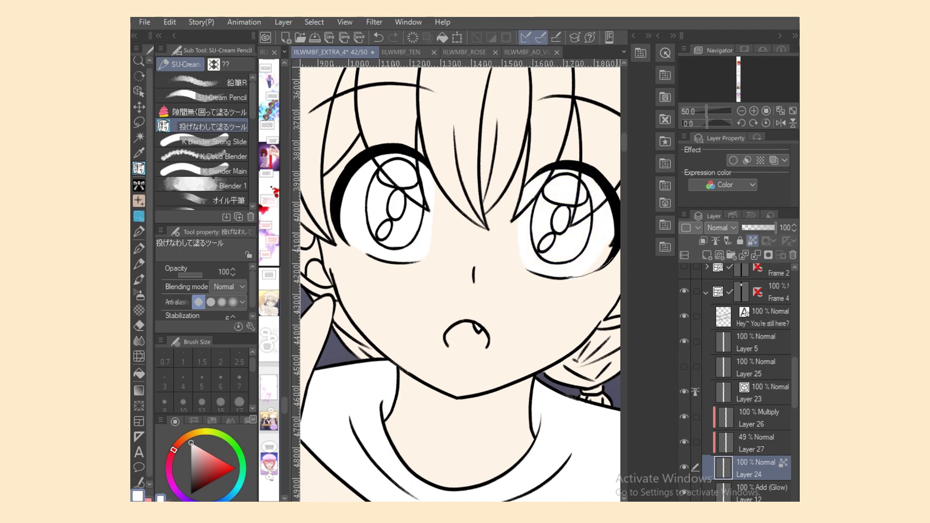
alt+click(581, 278)
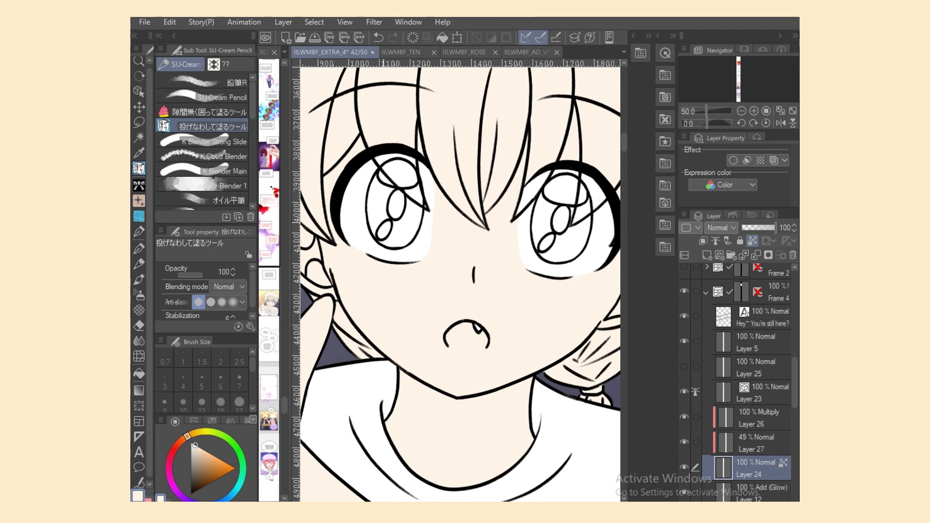
Activate line art Layer 23 and choose the SU-Cream Pencil at brush size 7.
click(748, 392)
click(223, 97)
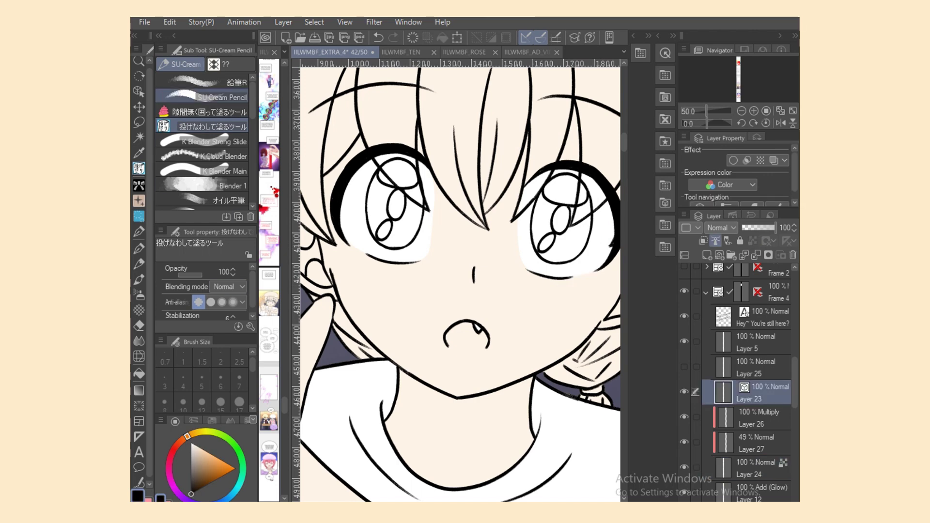
click(239, 382)
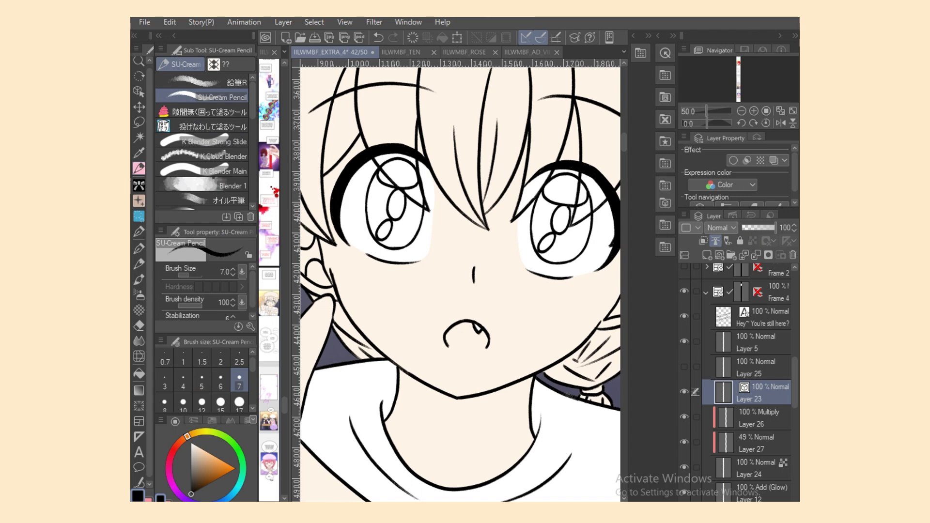
Fill the open mouth with pink from the MINICO-KAHO colour set on base Layer 24, using the lasso fill brush.
click(748, 467)
click(211, 421)
click(182, 443)
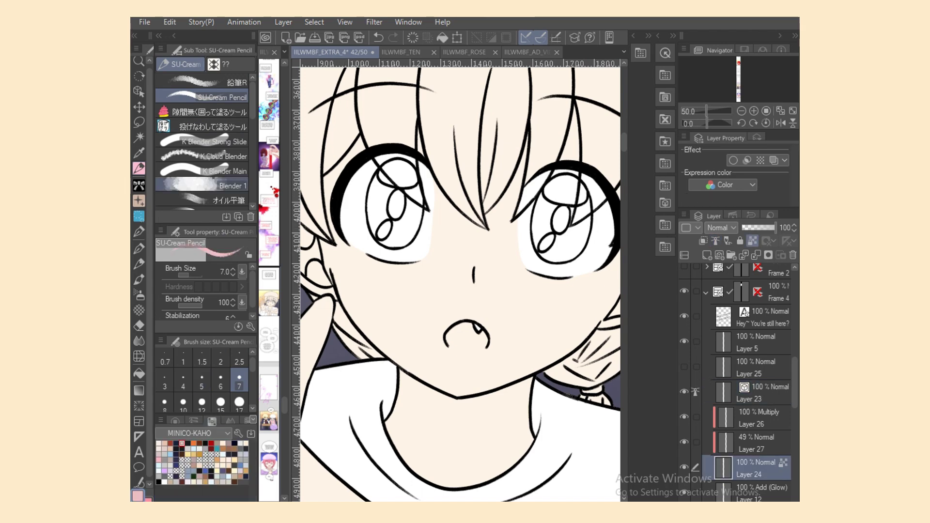
click(213, 126)
mouse_move(475, 327)
mouse_down()
mouse_move(484, 343)
mouse_move(481, 333)
mouse_up()
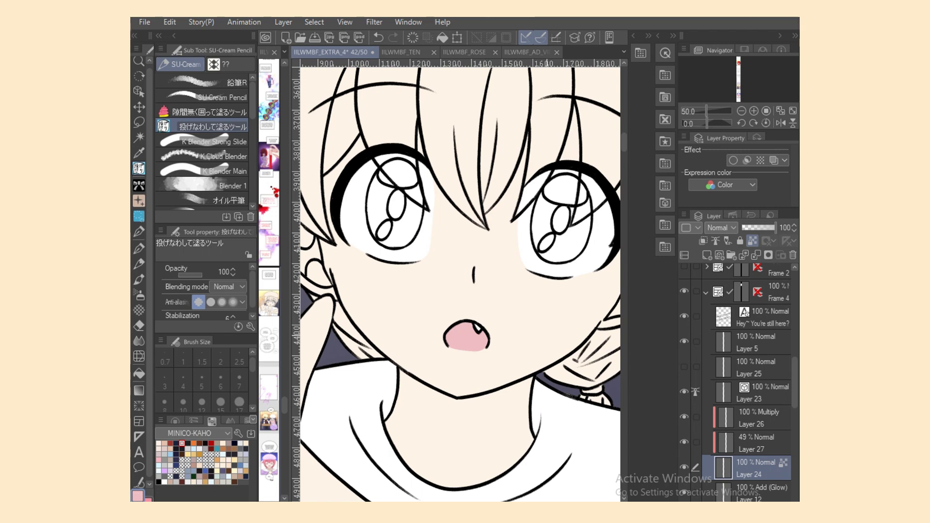
Try to correct the face's vector lines on line art Layer 23 with Connect vector lines, and undo the last change.
click(748, 392)
click(139, 436)
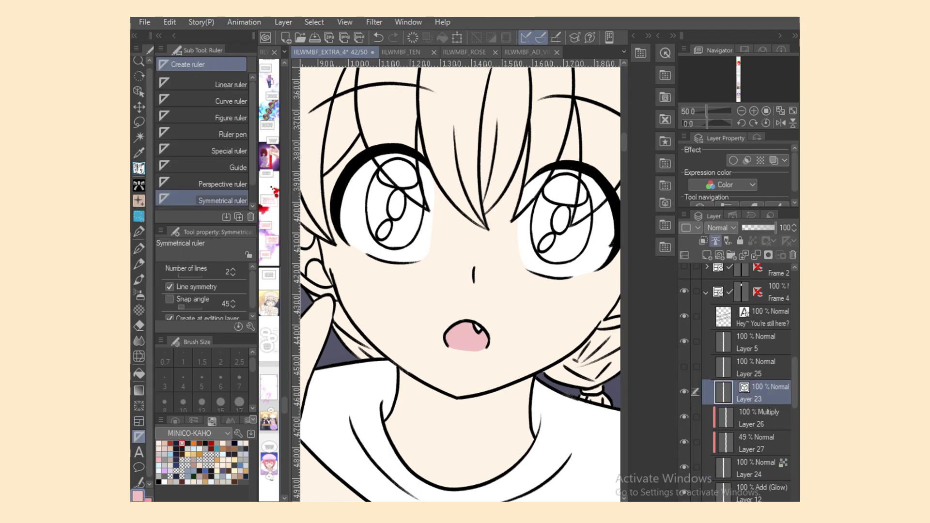
key(y)
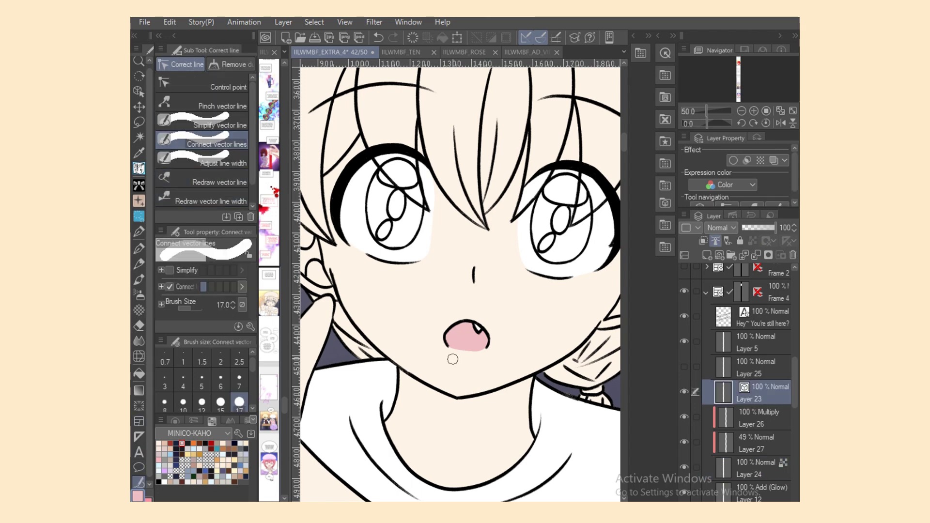
key(o)
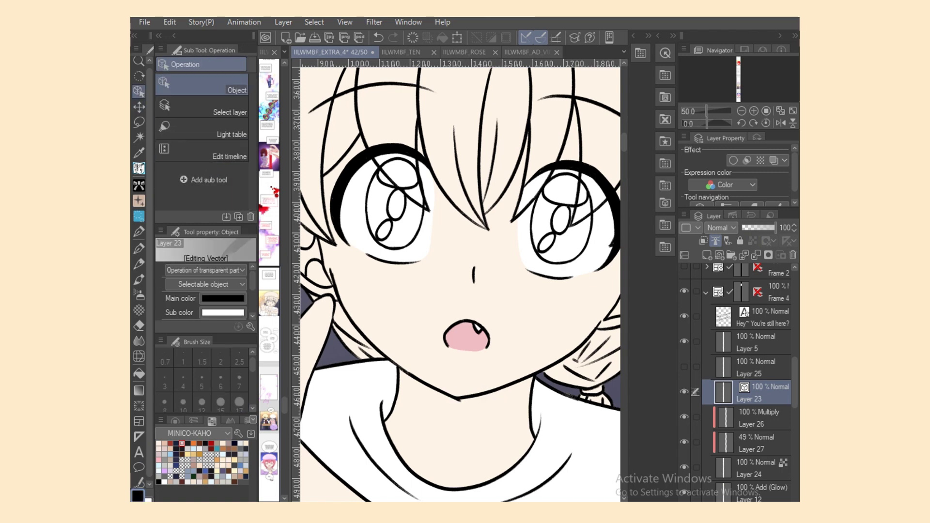
click(426, 382)
key(ctrl+z)
scroll(461, 283, up, 2)
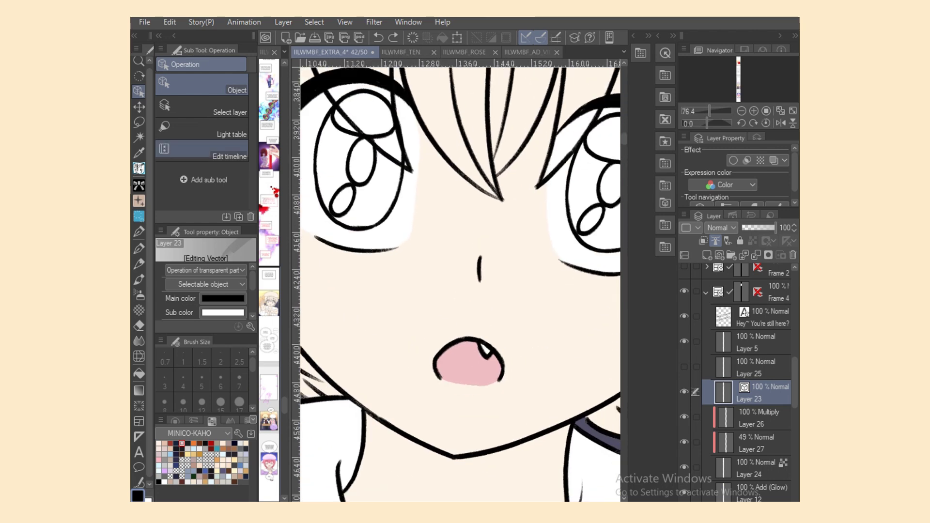
Compare the jawline with and without its last vector edit by redoing and undoing that edit.
key(ctrl+y)
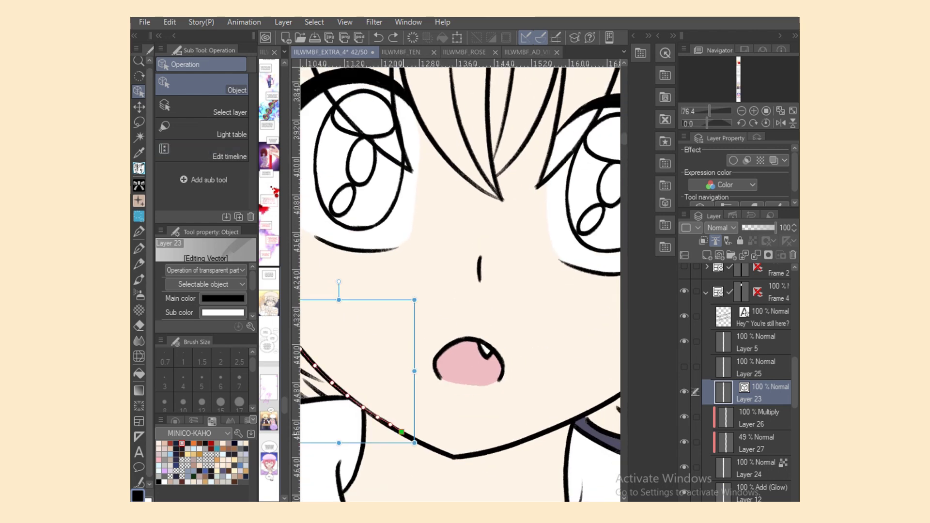
key(ctrl+z)
key(ctrl+y)
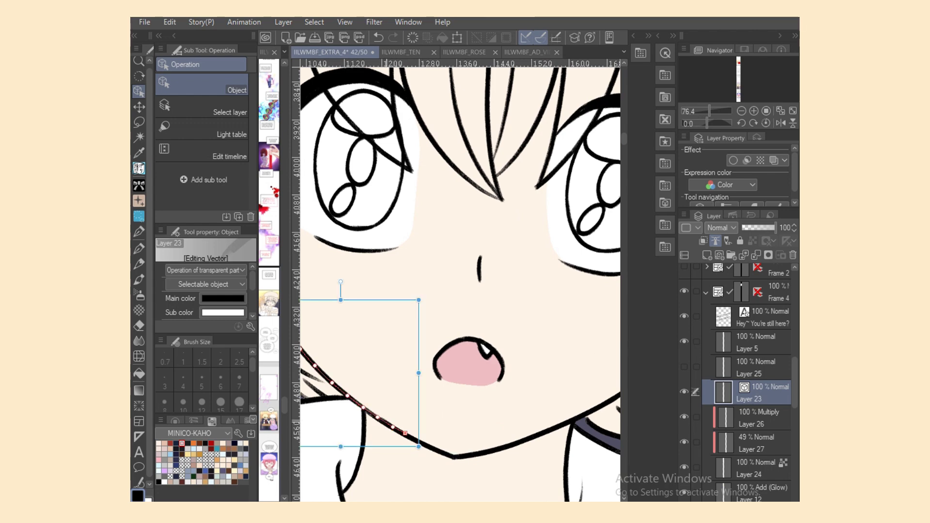
key(ctrl+z)
Reposition the end points of the jawline segment beside the chin on Layer 23, and nudge an end point of the iris's lower outline.
drag(363, 401, 350, 393)
drag(451, 455, 455, 457)
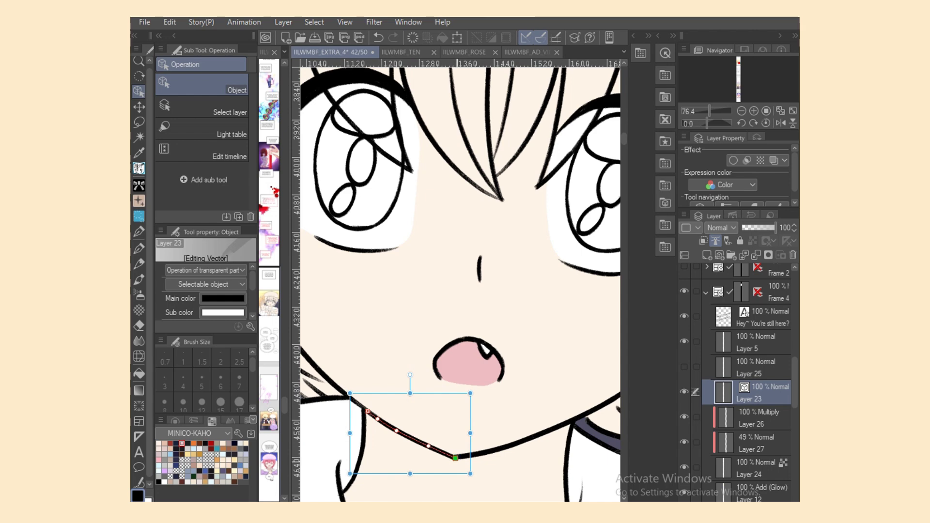
drag(367, 412, 360, 405)
click(378, 417)
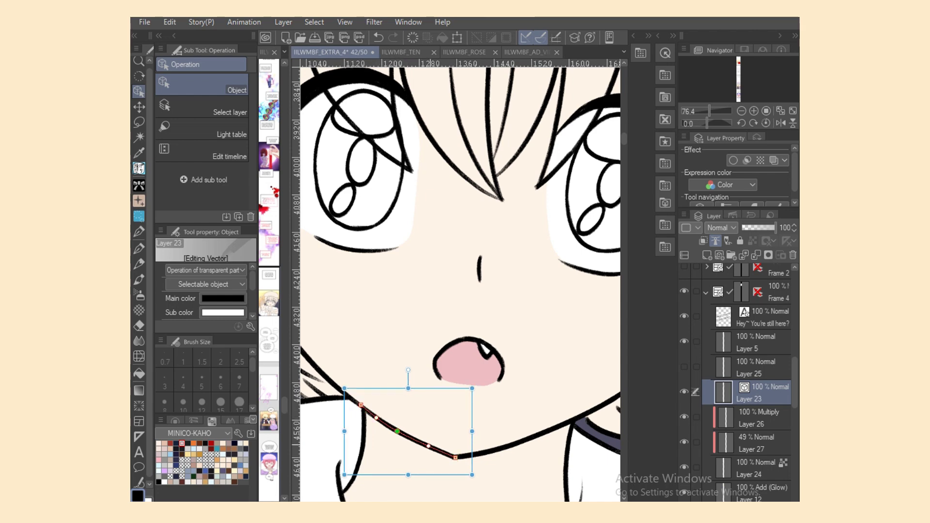
click(429, 446)
click(397, 431)
click(498, 448)
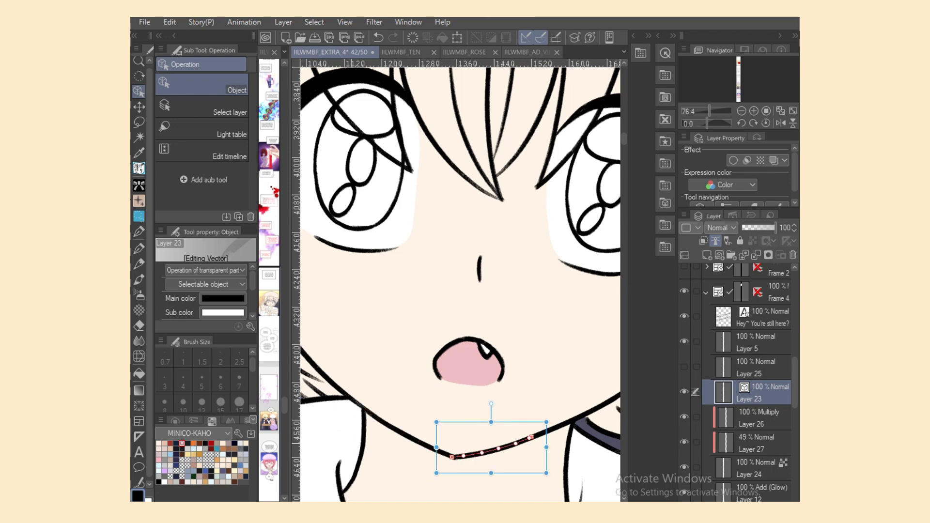
click(356, 227)
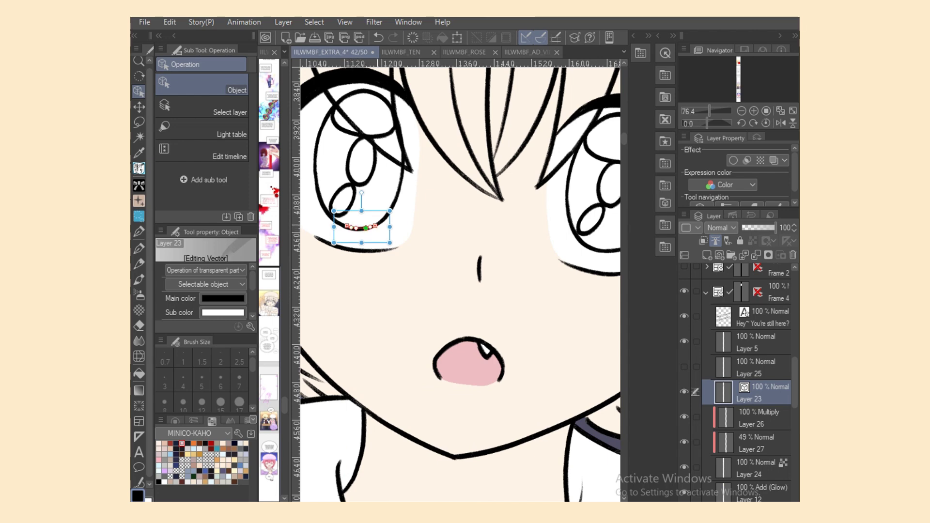
drag(375, 225, 378, 224)
Move the vector end points at the chin tip to join both jaw strokes, and undo the last two changes.
scroll(460, 281, right, 5)
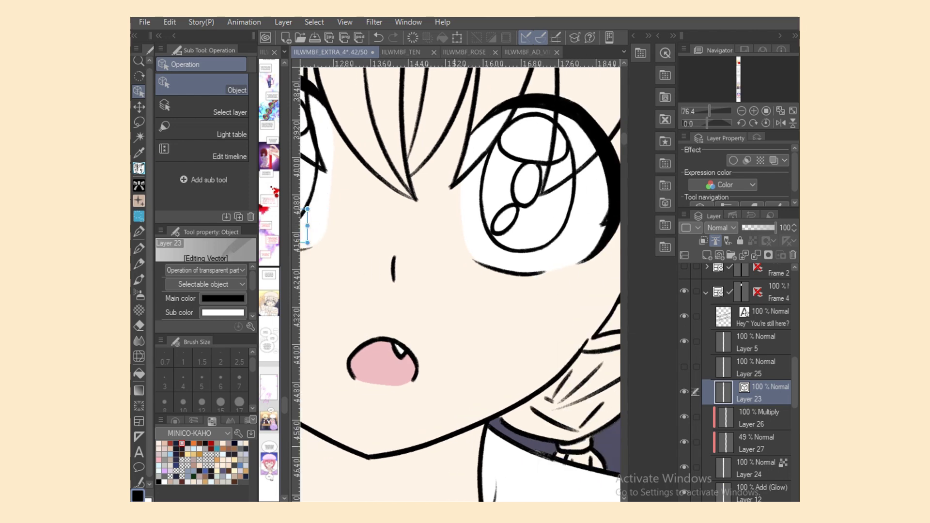
click(361, 454)
mouse_move(381, 454)
mouse_down()
mouse_move(395, 454)
mouse_move(370, 457)
mouse_up()
click(367, 457)
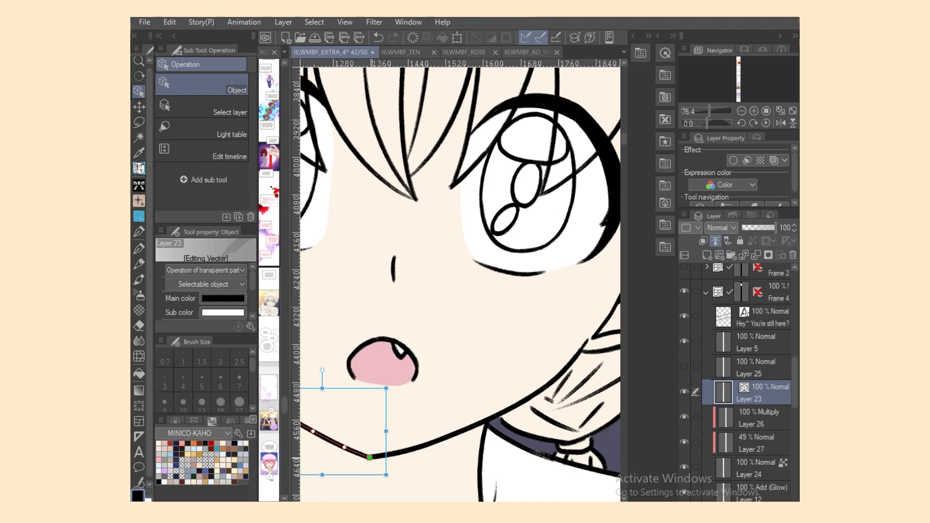
click(370, 457)
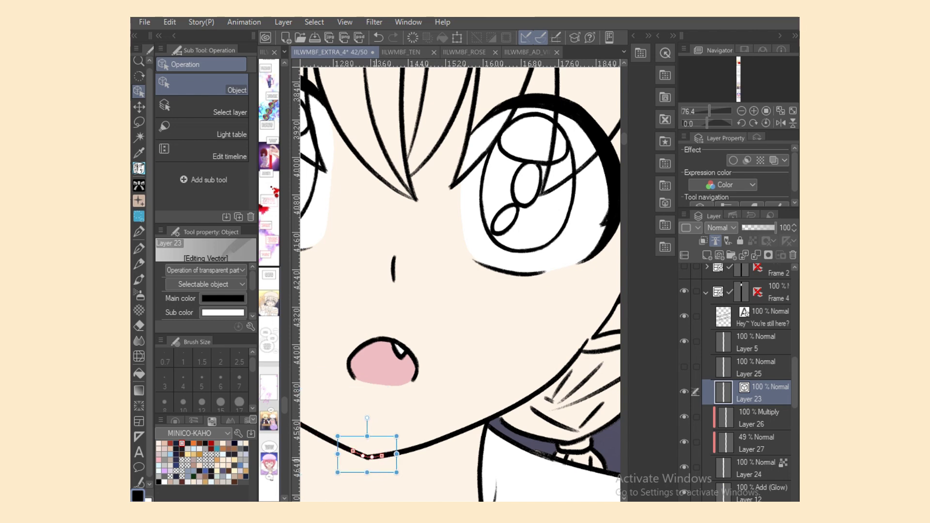
click(370, 457)
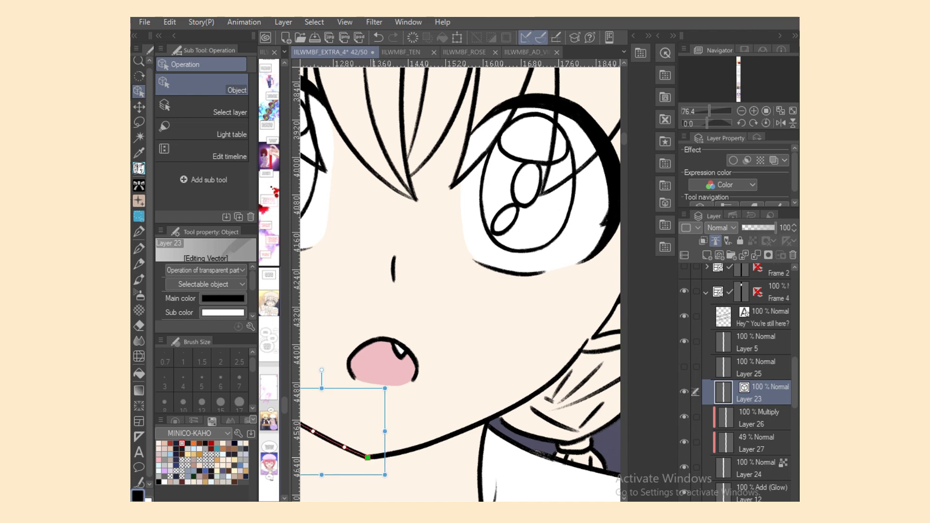
click(378, 455)
drag(362, 457, 366, 457)
click(487, 420)
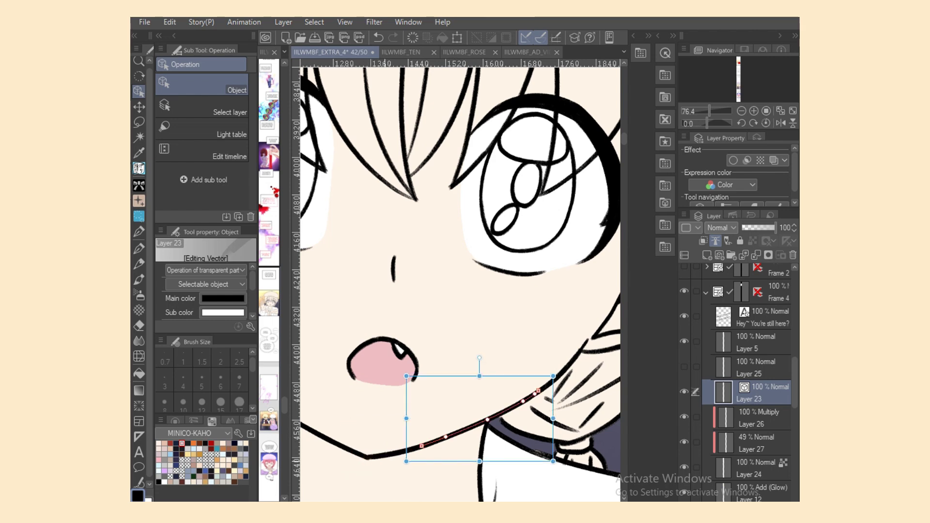
key(ctrl+z)
key(ctrl+z)
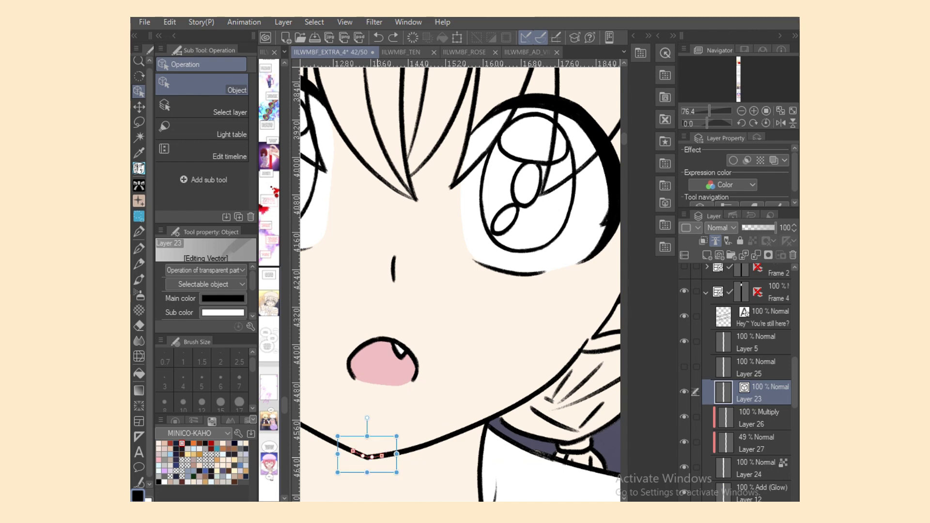
Activate base Layer 24 and fill the braid beside the neck and its tail below the hair tie with pink, using the lasso fill brush.
scroll(460, 285, down, 4)
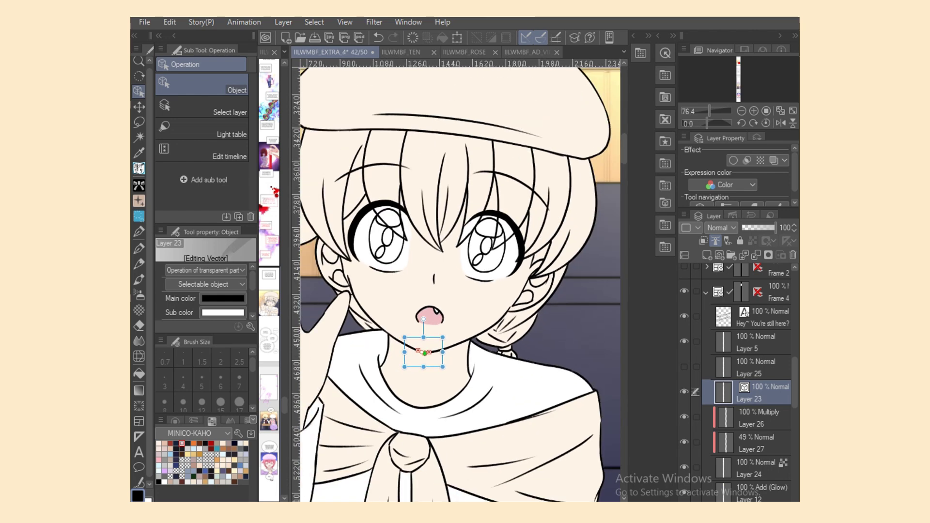
click(423, 321)
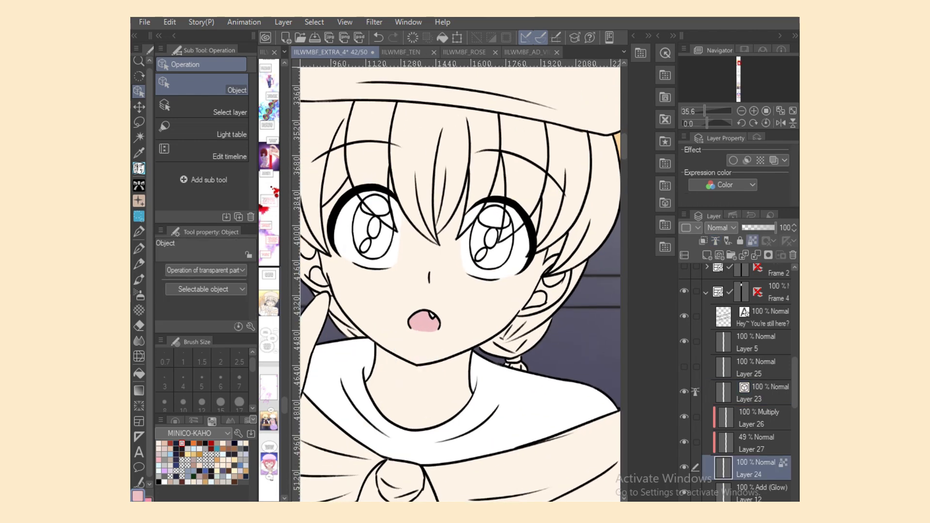
key(p)
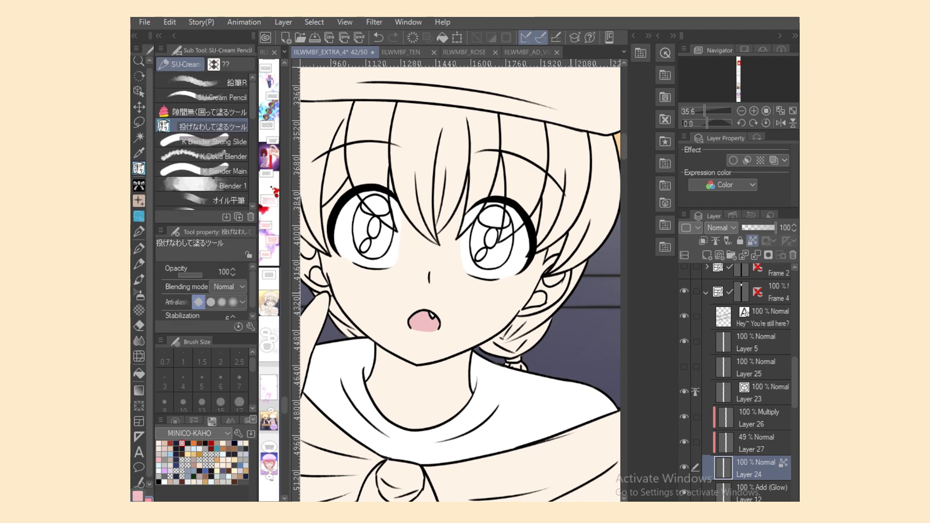
drag(548, 319, 506, 339)
scroll(459, 285, right, 3)
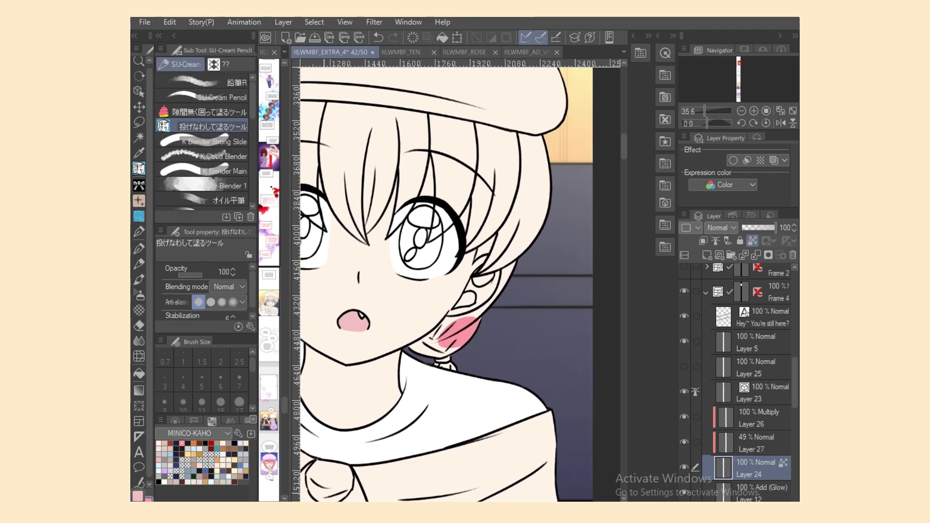
scroll(460, 284, up, 5)
mouse_move(419, 363)
mouse_down()
mouse_move(376, 424)
mouse_move(396, 368)
mouse_up()
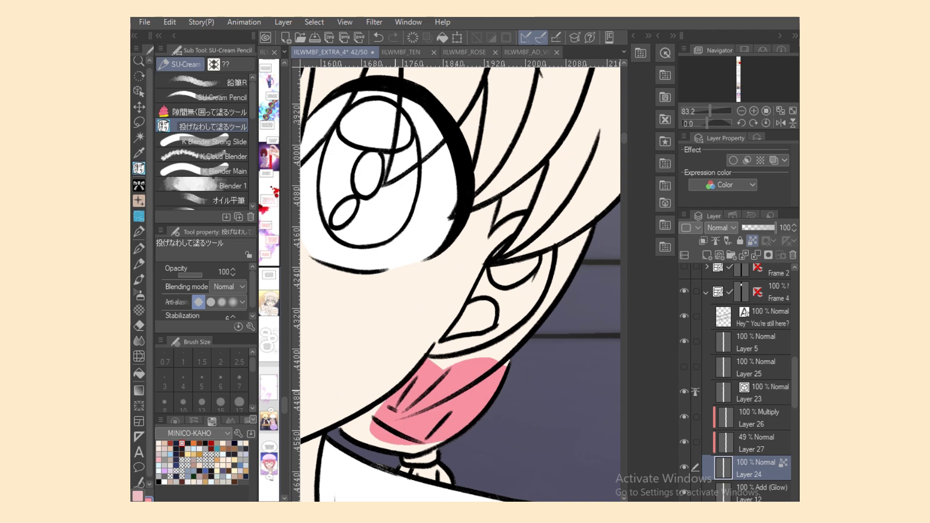
drag(383, 407, 379, 438)
drag(450, 478, 398, 464)
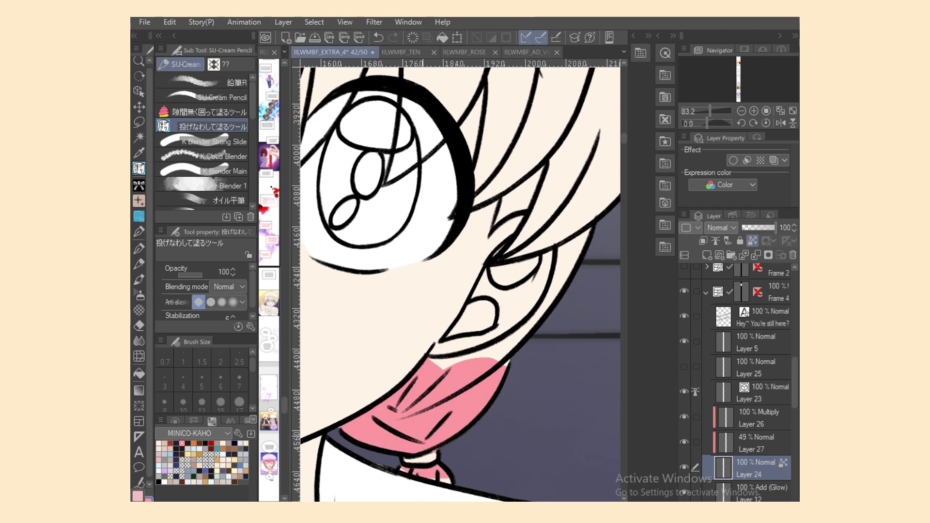
Check the ear and outer hair strokes on Layer 23 and adjust the collar's upper outline below the braid.
key(o)
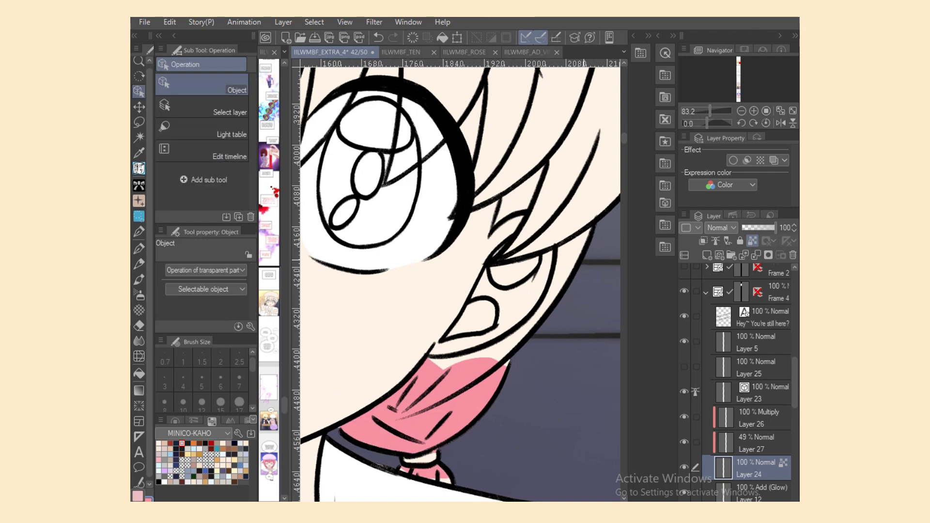
click(556, 248)
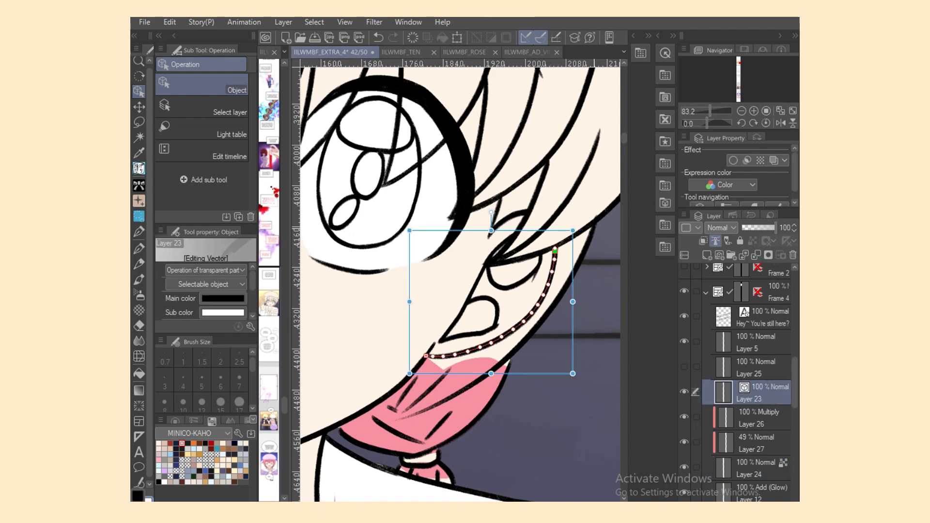
drag(409, 228, 373, 201)
drag(572, 373, 610, 435)
drag(492, 201, 491, 207)
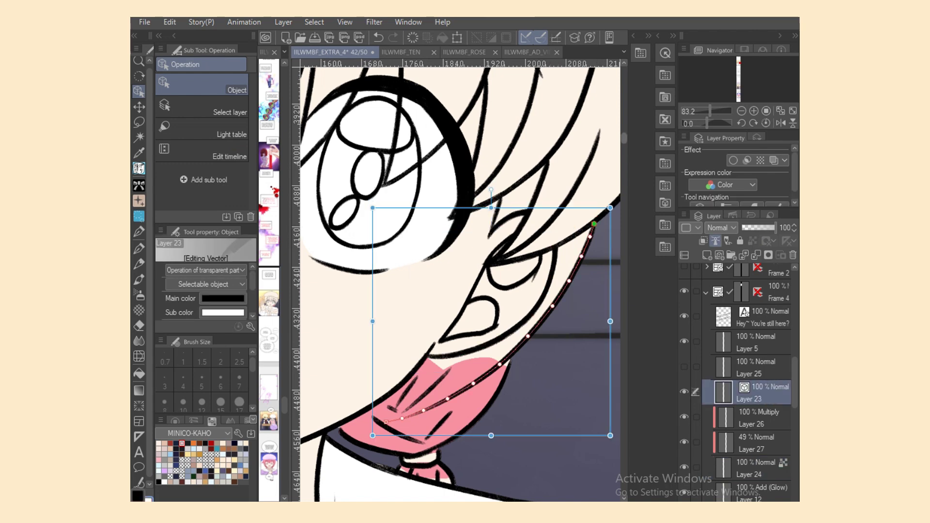
scroll(461, 283, down, 5)
click(470, 318)
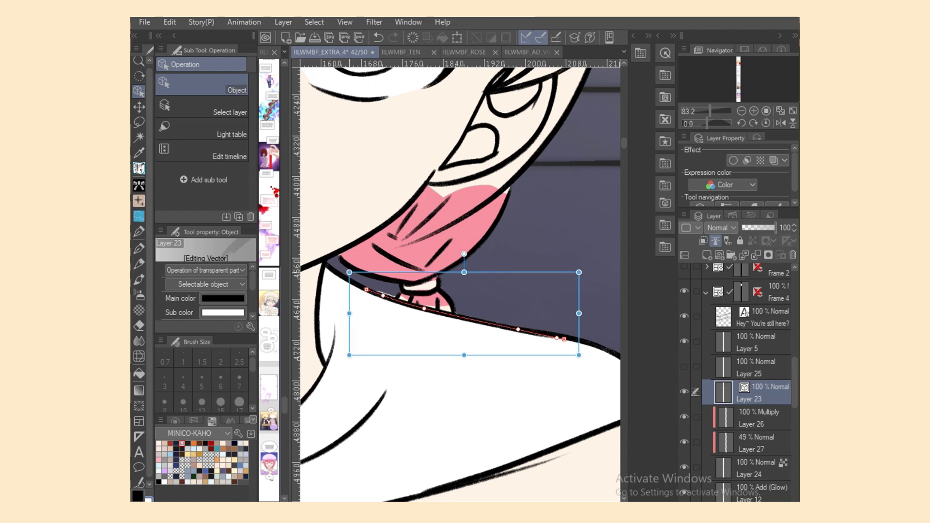
drag(349, 313, 347, 314)
drag(579, 313, 585, 313)
Return to base Layer 24 and fill the hair strip behind the ear, from the braid up to the side locks, with pink.
click(756, 468)
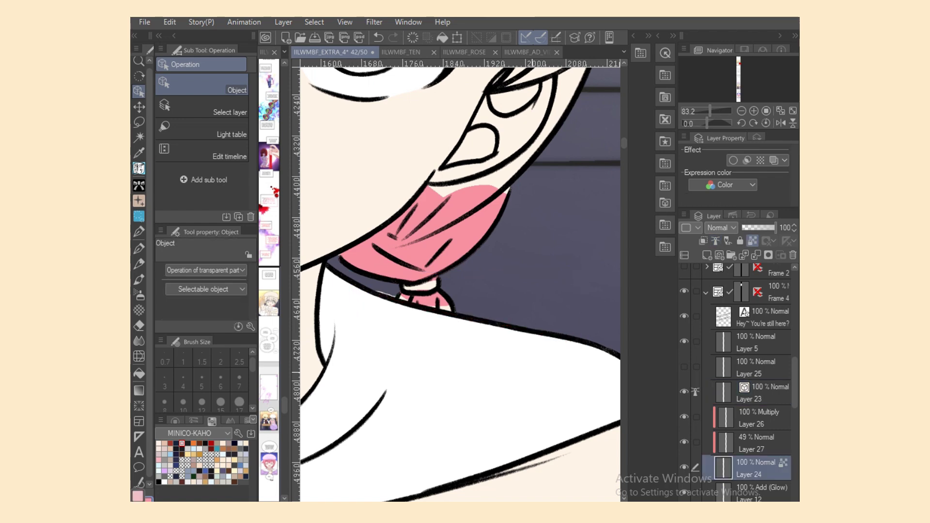
key(b)
alt+click(392, 293)
key(o)
key(b)
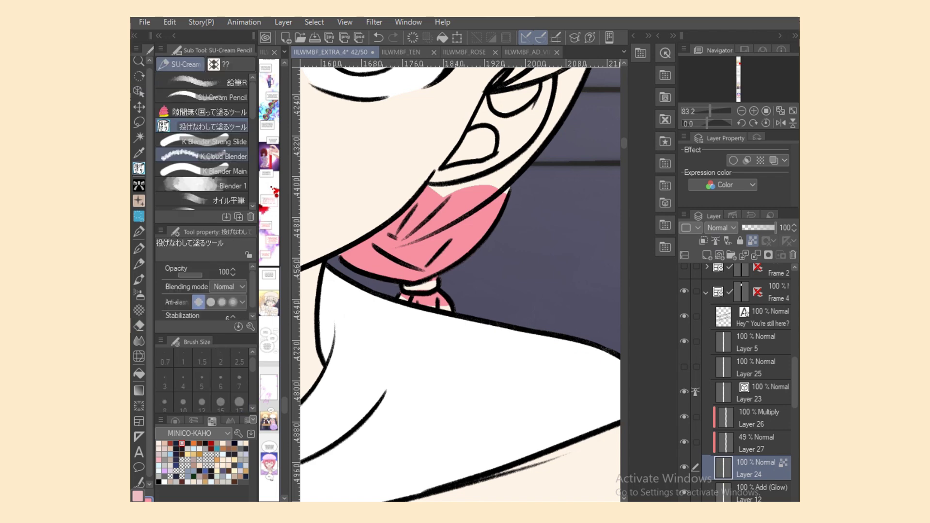
drag(395, 295, 396, 296)
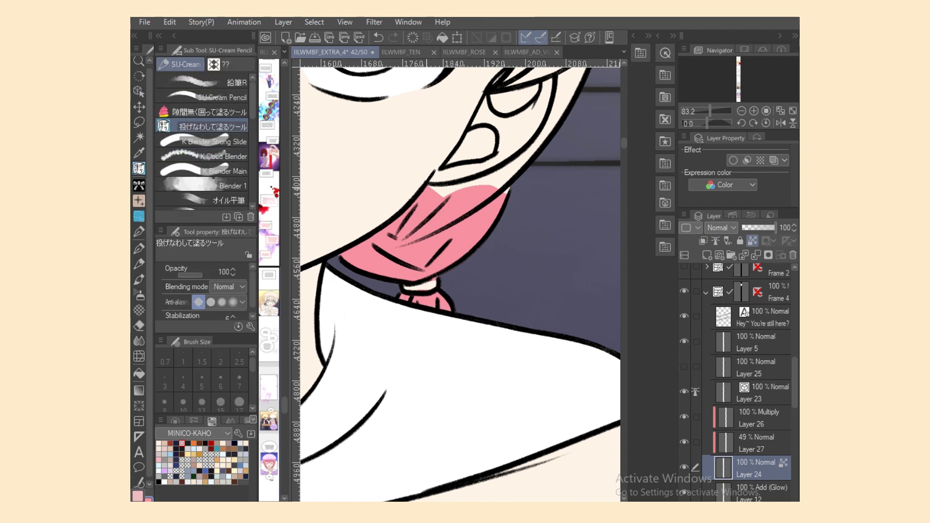
mouse_move(507, 193)
mouse_down()
mouse_move(432, 187)
mouse_move(571, 138)
mouse_up()
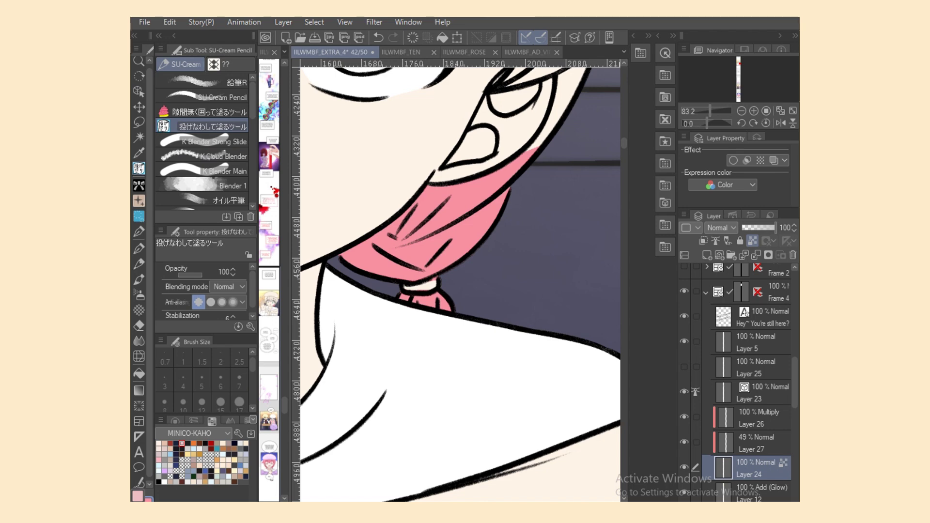
scroll(460, 286, up, 5)
mouse_move(596, 189)
mouse_down()
mouse_move(587, 180)
mouse_move(606, 175)
mouse_up()
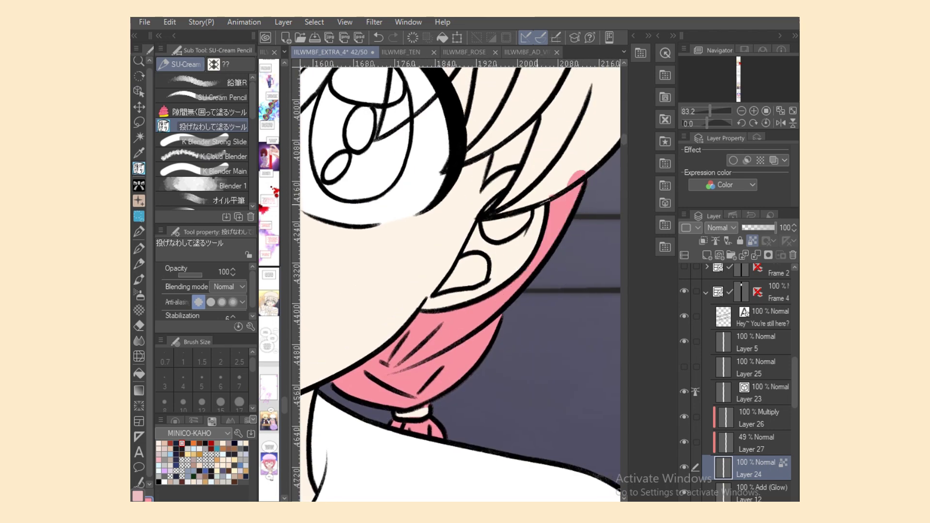
Fill the side hair locks above the ear and beside the eye's outer corner with the same pink.
mouse_move(547, 199)
mouse_down()
mouse_move(485, 218)
mouse_move(538, 108)
mouse_up()
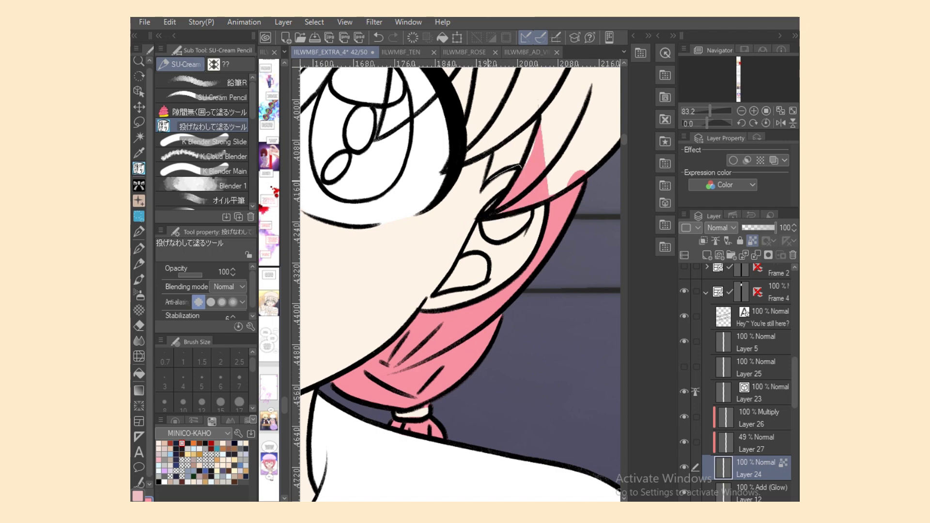
mouse_move(487, 180)
mouse_down()
mouse_move(552, 170)
mouse_move(513, 112)
mouse_move(546, 170)
mouse_move(542, 201)
mouse_move(615, 112)
mouse_up()
drag(559, 152, 590, 121)
drag(436, 242, 440, 283)
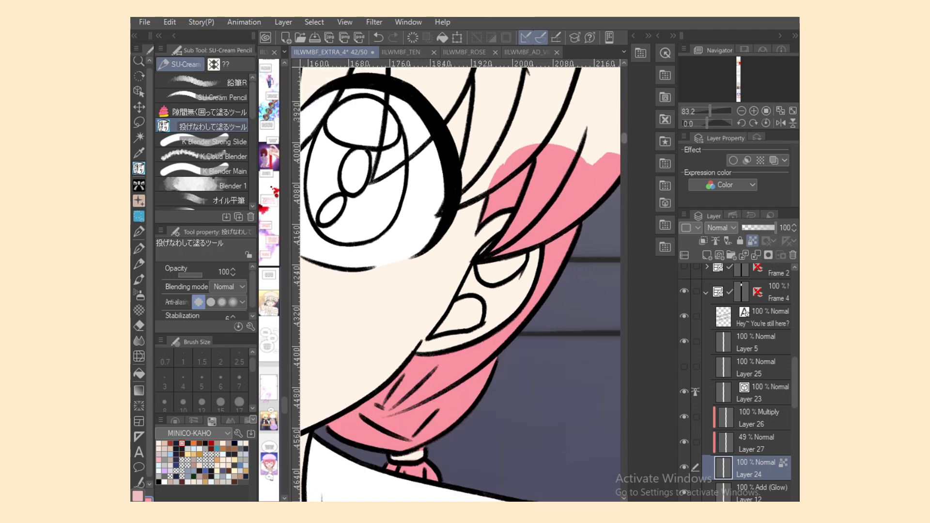
drag(460, 193, 460, 368)
mouse_move(477, 235)
mouse_down()
mouse_move(465, 351)
mouse_move(569, 250)
mouse_up()
mouse_move(463, 313)
mouse_down()
mouse_move(441, 383)
mouse_move(550, 283)
mouse_up()
mouse_move(467, 298)
mouse_down()
mouse_move(499, 359)
mouse_move(514, 242)
mouse_move(485, 242)
mouse_up()
drag(436, 291, 561, 291)
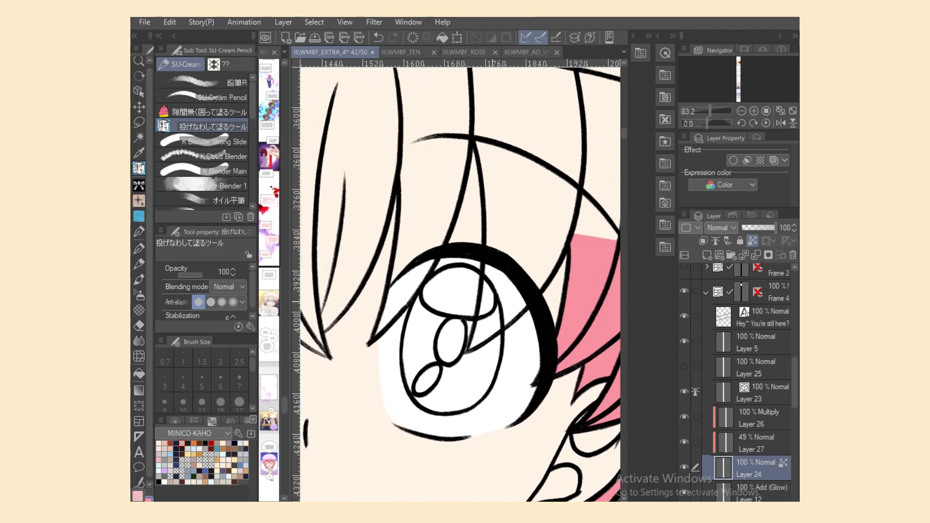
Fill the iris and the hair strand crossing this eye with pink, leaving the upper and lowest highlights white.
mouse_move(494, 302)
mouse_down()
mouse_move(477, 310)
mouse_move(492, 359)
mouse_up()
mouse_move(482, 262)
mouse_down()
mouse_move(540, 351)
mouse_move(469, 339)
mouse_move(513, 221)
mouse_up()
mouse_move(453, 315)
mouse_down()
mouse_move(419, 297)
mouse_move(407, 382)
mouse_up()
mouse_move(456, 352)
mouse_down()
mouse_move(430, 364)
mouse_move(436, 412)
mouse_move(482, 364)
mouse_move(441, 416)
mouse_up()
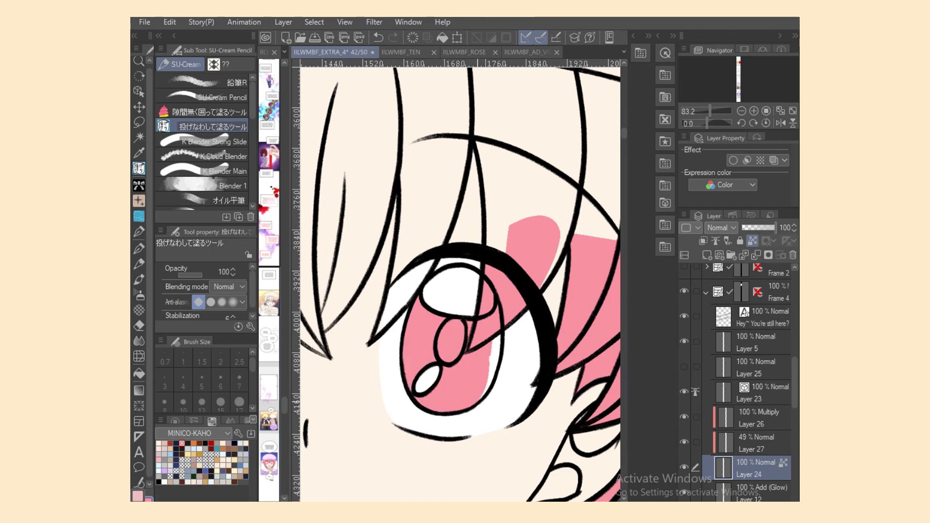
mouse_move(501, 325)
mouse_down()
mouse_move(491, 385)
mouse_move(499, 345)
mouse_up()
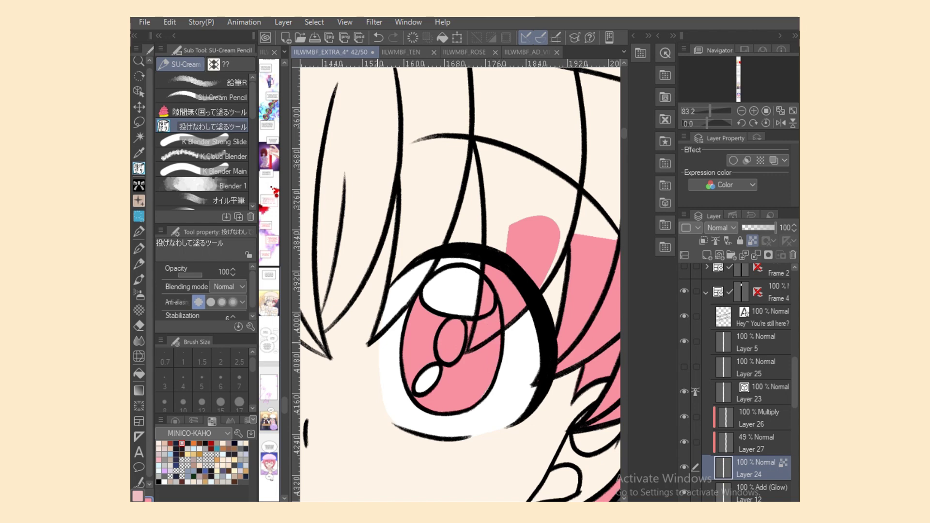
Fill the fringe strands directly above the coloured eye with the same pink on Layer 24.
mouse_move(371, 342)
mouse_down()
mouse_move(444, 230)
mouse_move(390, 281)
mouse_move(399, 167)
mouse_move(436, 230)
mouse_up()
mouse_move(429, 269)
mouse_down()
mouse_move(431, 213)
mouse_move(463, 155)
mouse_move(426, 267)
mouse_up()
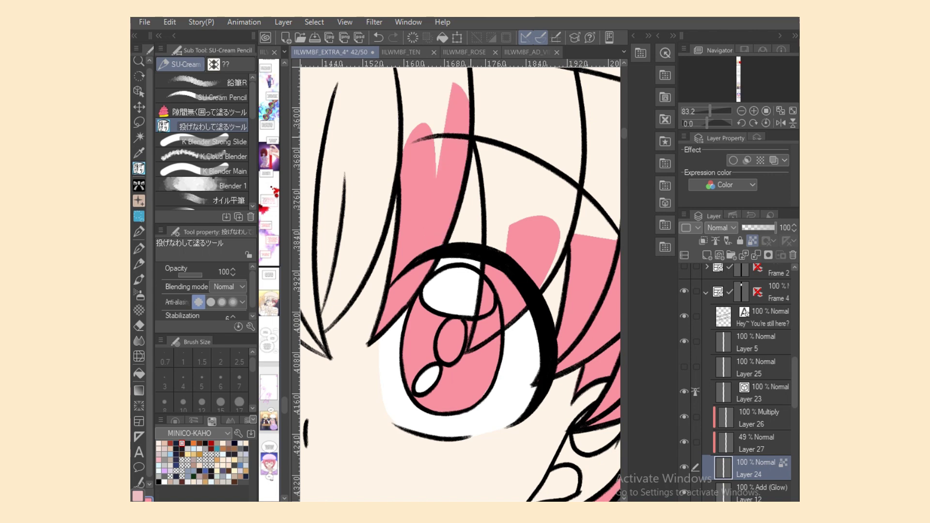
mouse_move(471, 135)
mouse_down()
mouse_move(486, 252)
mouse_move(542, 140)
mouse_up()
mouse_move(572, 269)
mouse_down()
mouse_move(584, 208)
mouse_move(513, 121)
mouse_up()
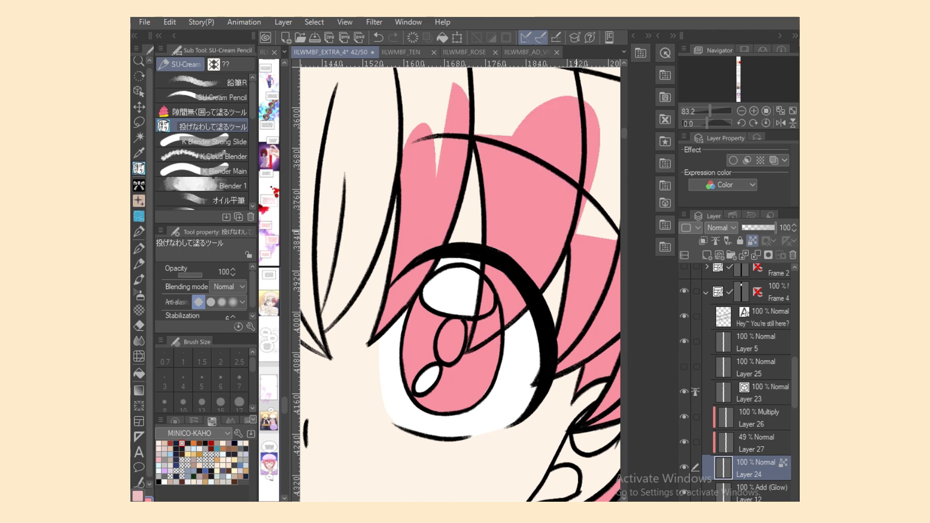
Extend the pink fill over the side hair from above the coloured eye up to the hat brim.
scroll(467, 301, down, 3)
mouse_move(433, 172)
mouse_down()
mouse_move(454, 237)
mouse_move(436, 171)
mouse_up()
mouse_move(479, 233)
mouse_down()
mouse_move(528, 204)
mouse_move(476, 166)
mouse_up()
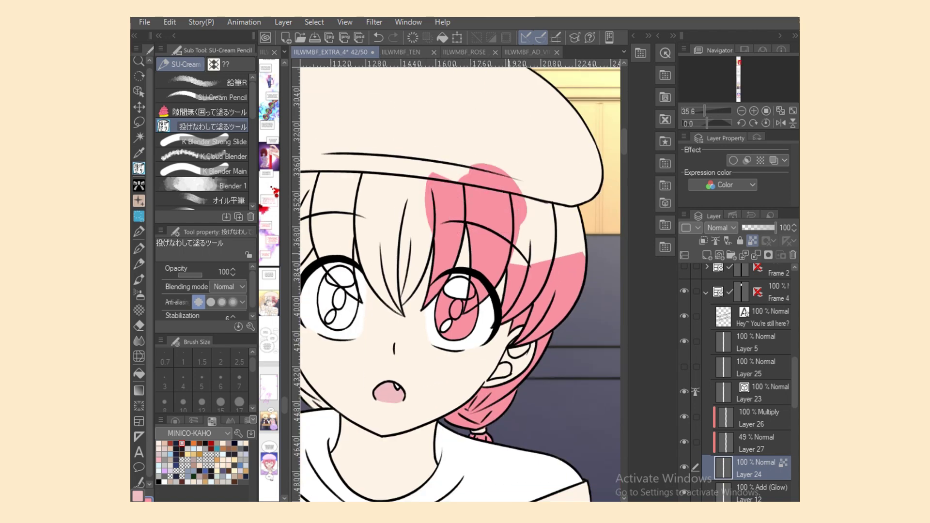
mouse_move(503, 252)
mouse_down()
mouse_move(605, 271)
mouse_move(513, 175)
mouse_up()
scroll(460, 286, up, 3)
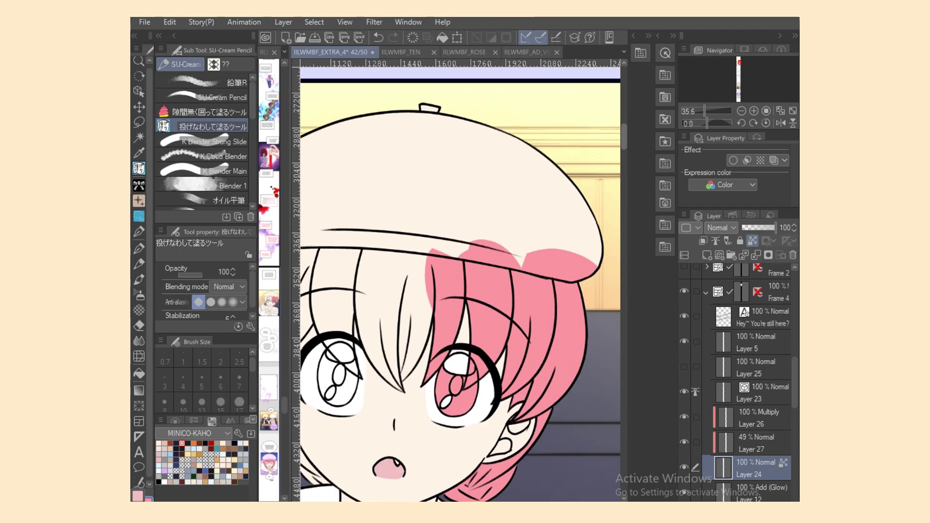
Align the hat's lower outline and the tops of the hair strokes beneath it on vector Layer 23, above the coloured side hair.
scroll(460, 286, up, 1)
scroll(460, 285, right, 2)
scroll(460, 286, up, 5)
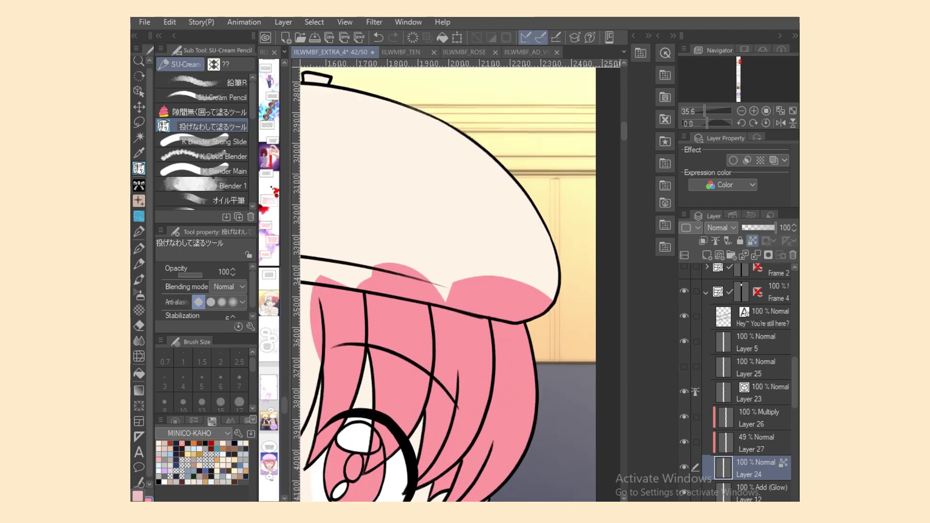
key(o)
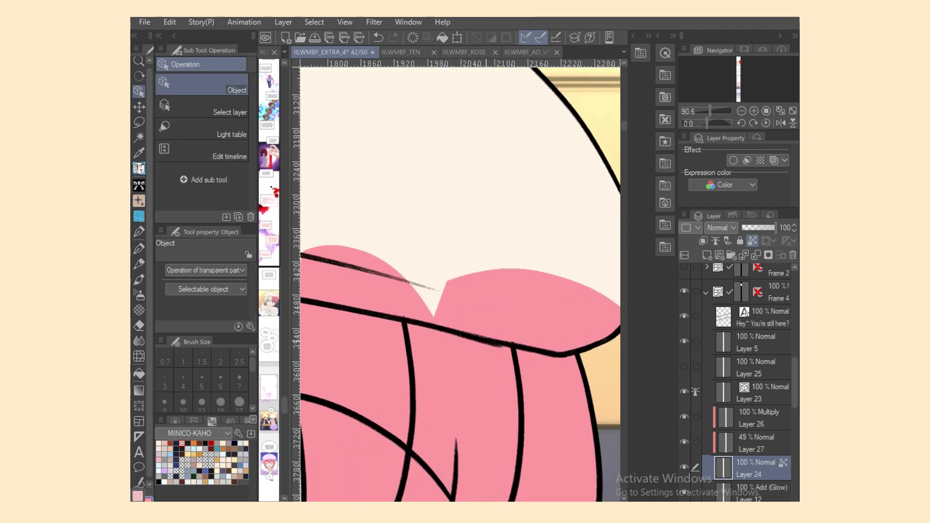
click(533, 346)
click(426, 324)
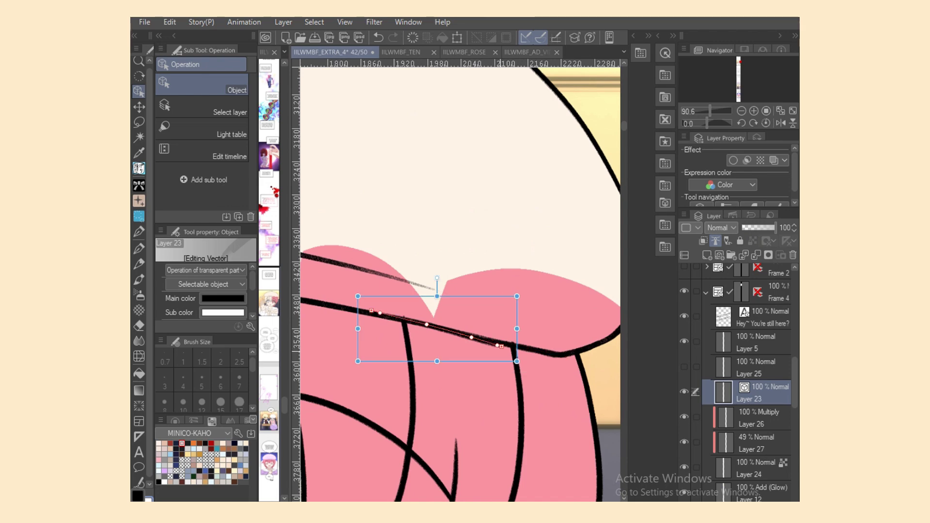
click(530, 350)
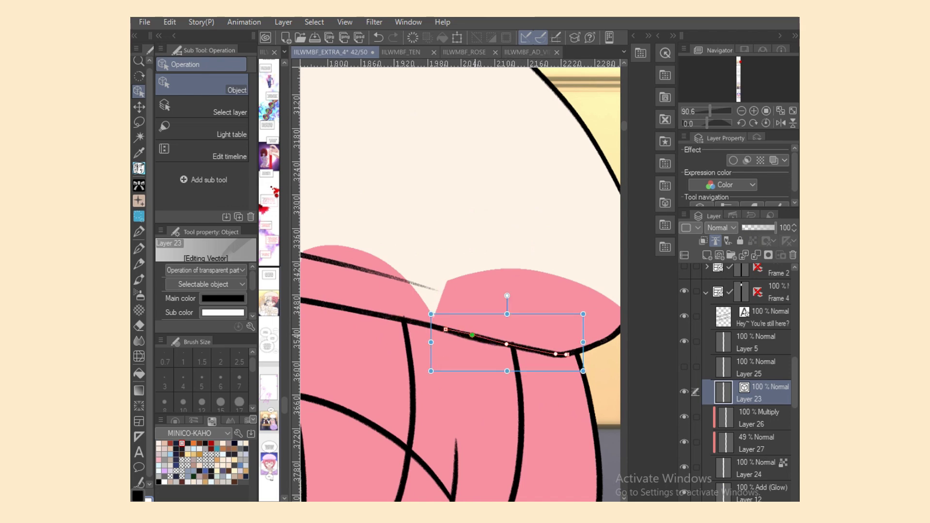
click(426, 323)
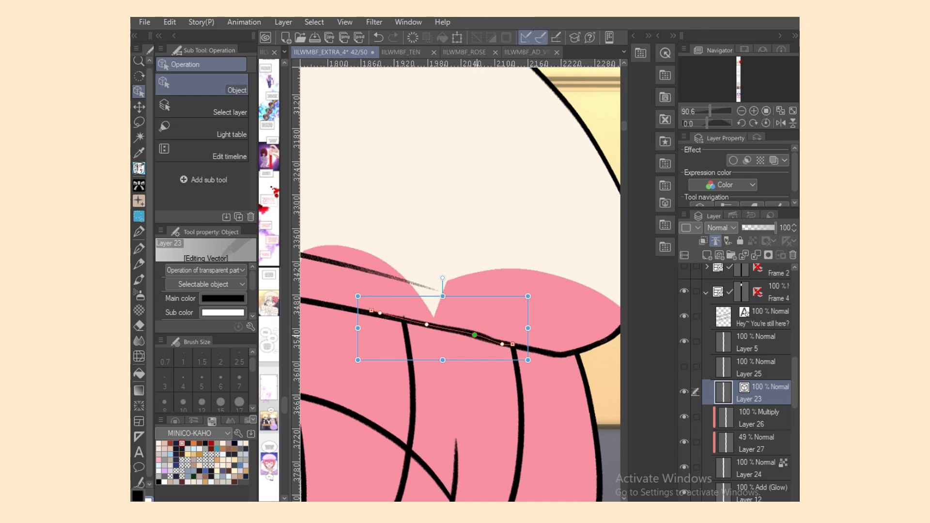
click(513, 347)
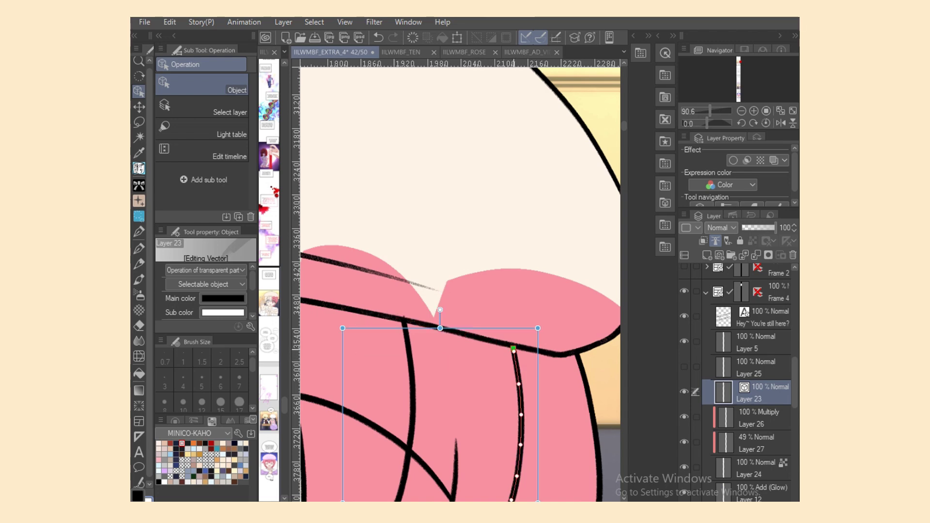
click(406, 339)
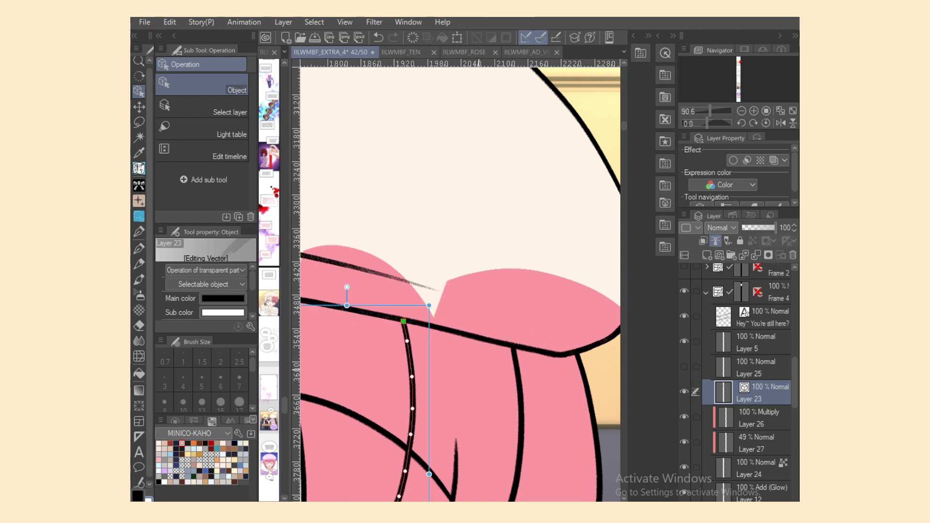
Straighten the hat brim's lower outline above the uncoloured eye on Layer 23.
scroll(460, 286, left, 10)
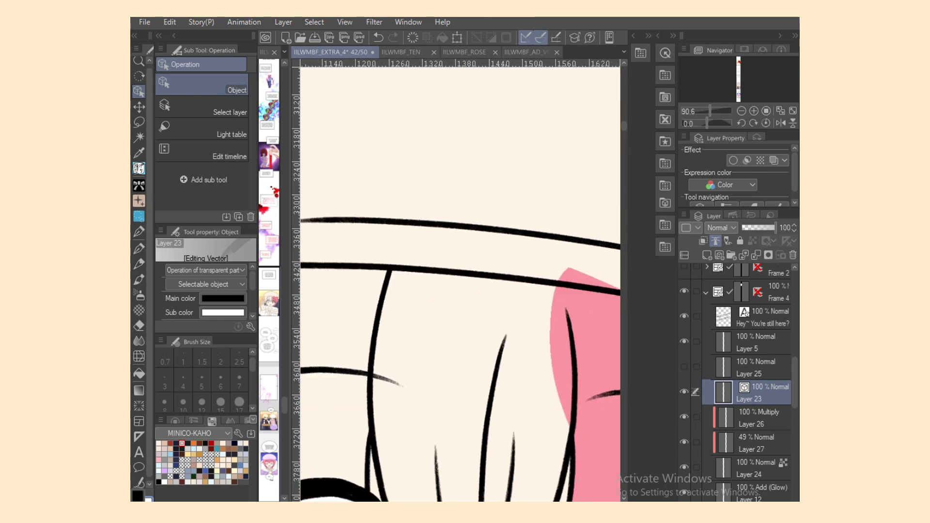
scroll(461, 286, down, 3)
click(339, 271)
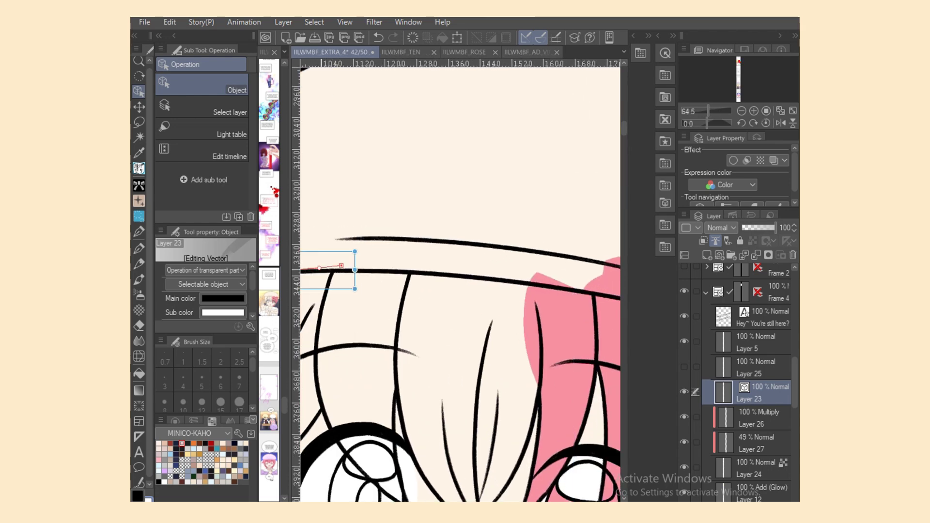
drag(355, 270, 356, 270)
Return to Layer 24 and fill the central fringe's pointed lower part between the eyes with pink.
scroll(460, 286, down, 5)
click(748, 468)
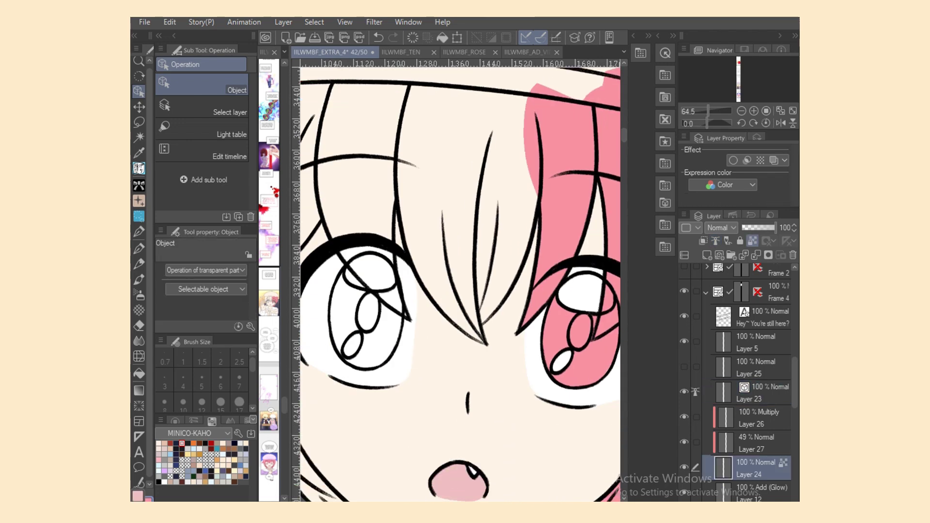
click(139, 168)
drag(427, 135, 491, 180)
mouse_move(410, 244)
mouse_down()
mouse_move(460, 303)
mouse_move(411, 252)
mouse_up()
drag(477, 339, 440, 290)
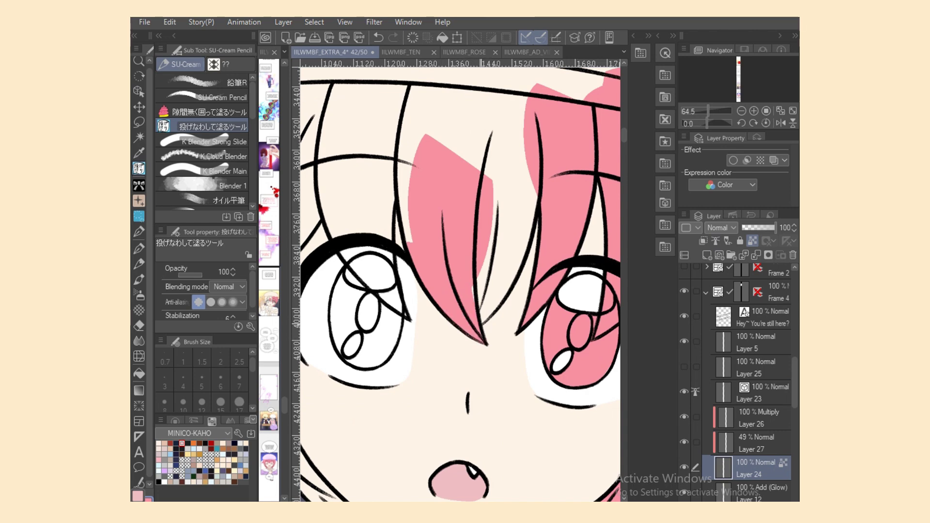
mouse_move(482, 329)
mouse_down()
mouse_move(544, 216)
mouse_move(487, 310)
mouse_up()
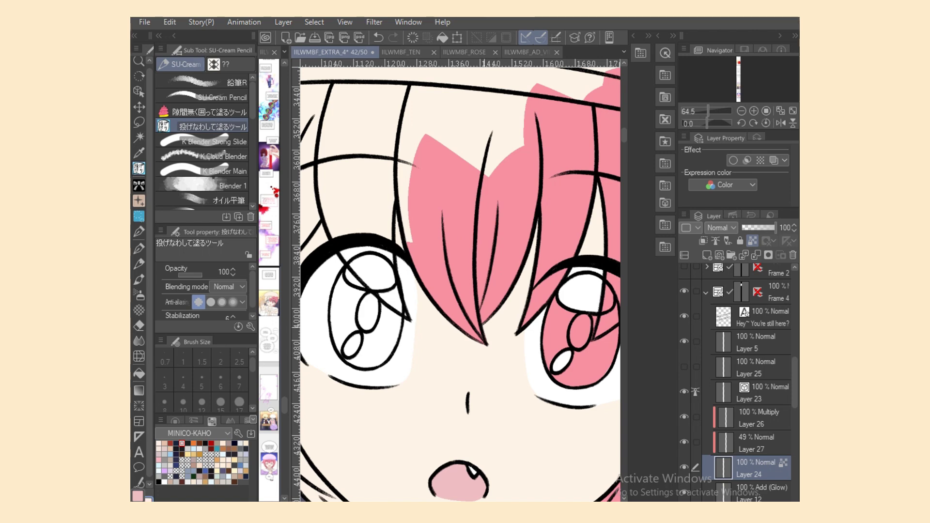
Fill the rest of the central fringe with pink up to the hat brim.
mouse_move(422, 268)
mouse_down()
mouse_move(377, 145)
mouse_move(514, 145)
mouse_up()
drag(402, 97, 431, 78)
drag(523, 160, 484, 87)
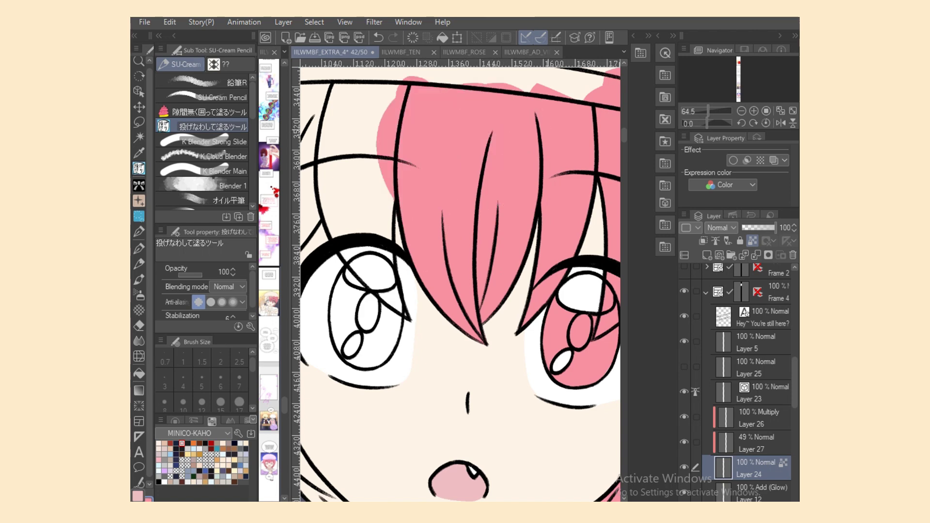
drag(579, 97, 561, 113)
Fill the hair strand crossing the uncoloured eye and the adjoining side hair below the hat brim with pink.
mouse_move(353, 264)
mouse_down()
mouse_move(402, 313)
mouse_move(387, 240)
mouse_up()
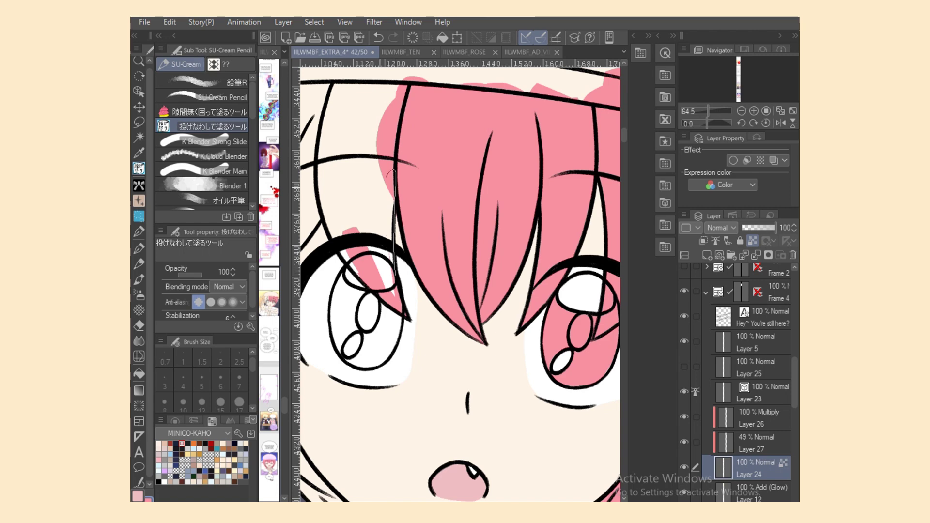
drag(395, 169, 373, 288)
scroll(460, 281, left, 2)
scroll(460, 281, left, 4)
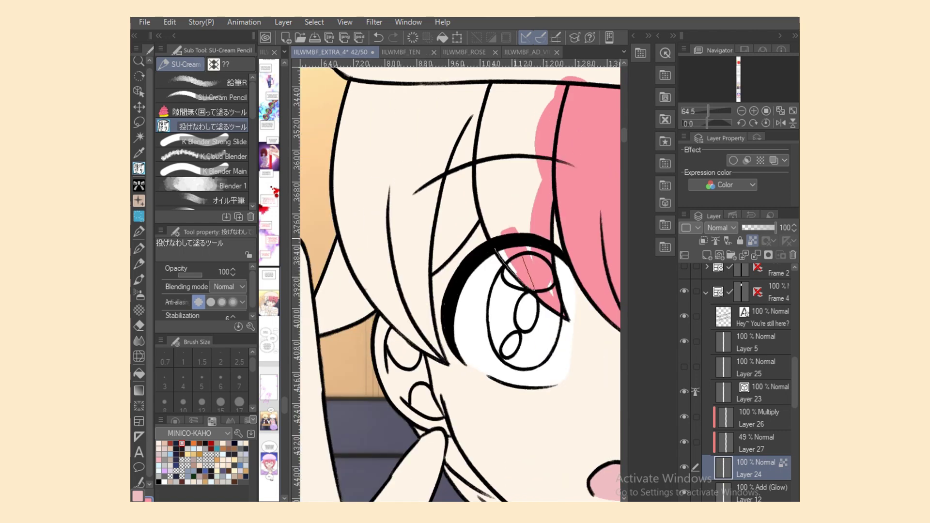
mouse_move(545, 268)
mouse_down()
mouse_move(535, 196)
mouse_move(544, 268)
mouse_up()
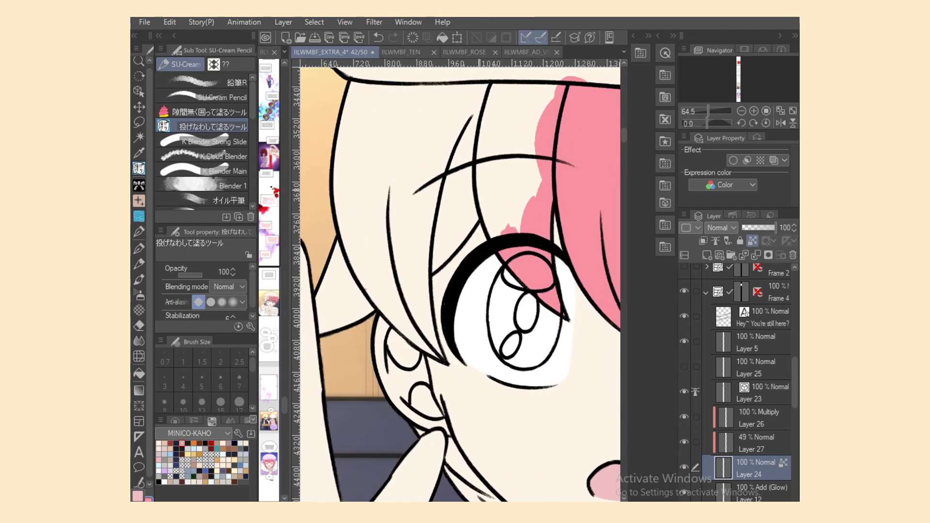
mouse_move(474, 191)
mouse_down()
mouse_move(503, 256)
mouse_move(547, 78)
mouse_move(484, 97)
mouse_move(342, 74)
mouse_move(467, 186)
mouse_up()
Adjust the corner of the hat brim and the top of the outer hair outline on Layer 23.
scroll(460, 285, up, 3)
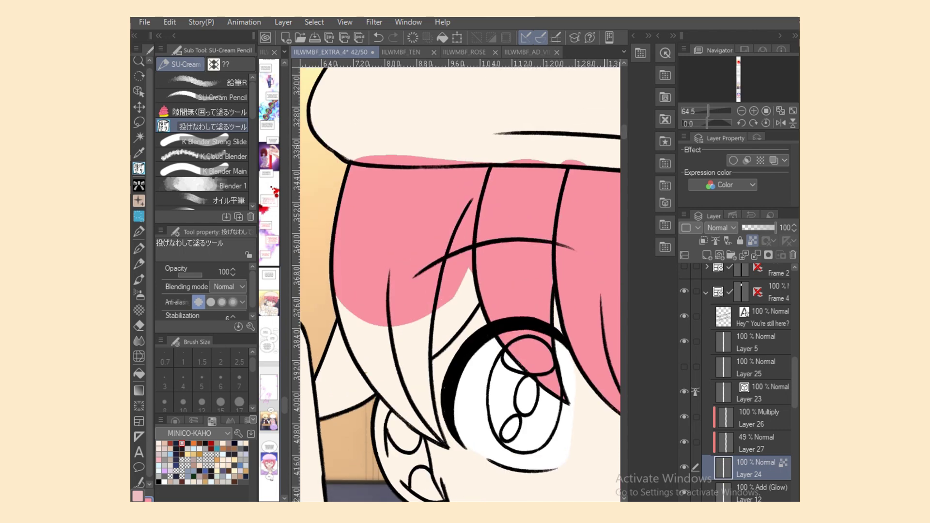
key(o)
click(356, 164)
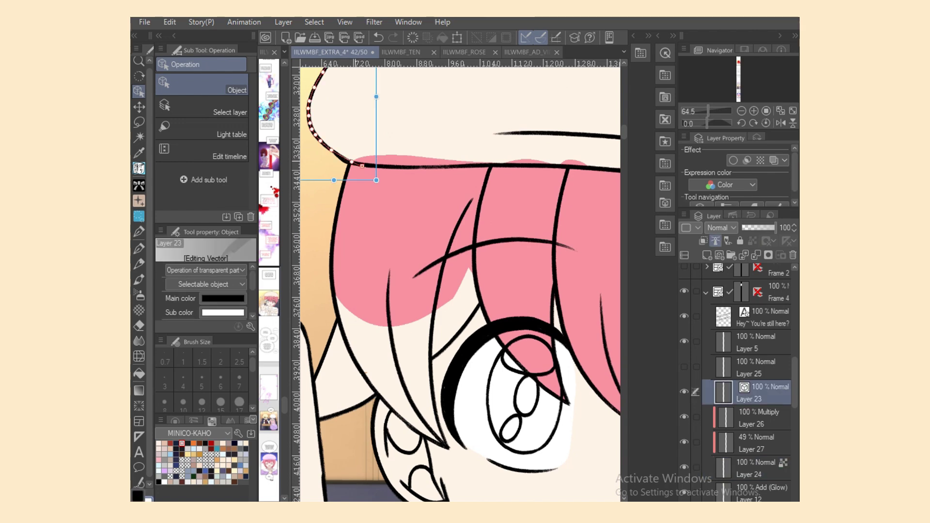
click(339, 214)
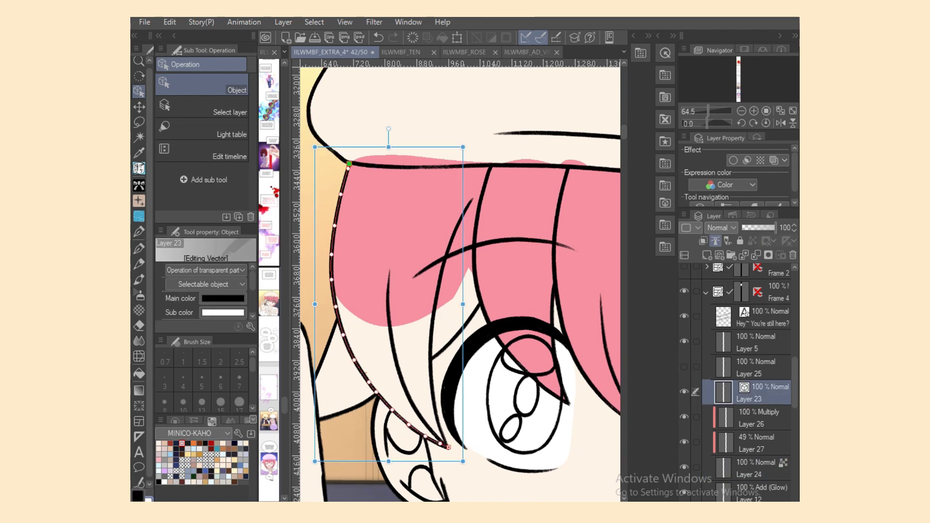
click(139, 168)
click(751, 443)
drag(338, 296, 339, 310)
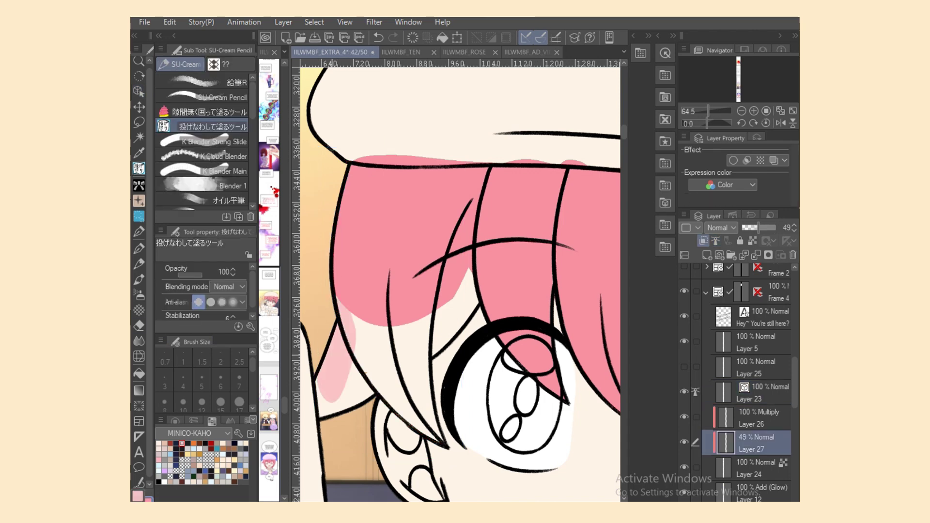
mouse_move(313, 370)
mouse_down()
mouse_move(322, 431)
mouse_move(357, 341)
mouse_up()
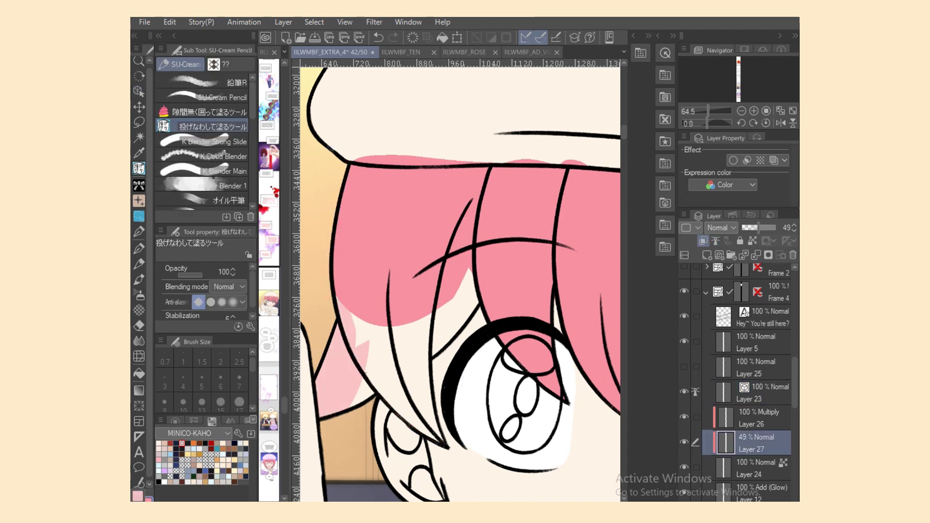
click(755, 468)
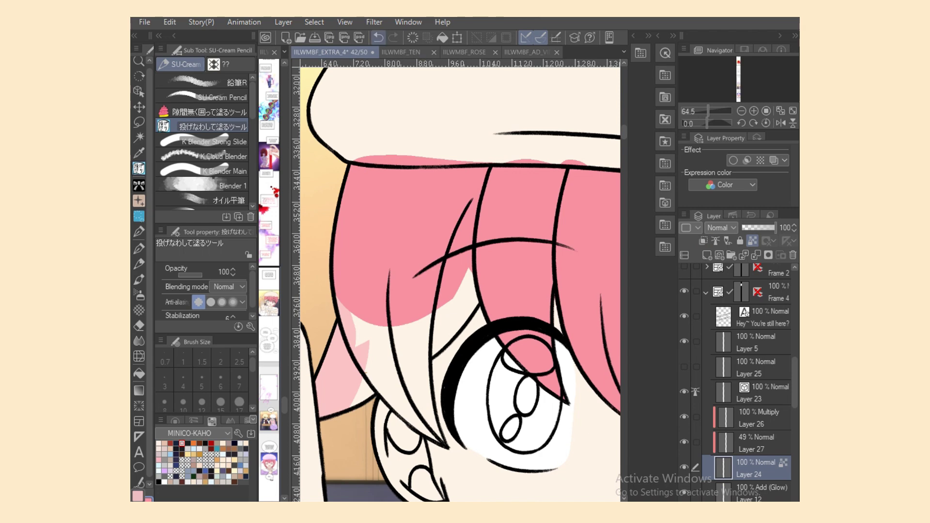
key(ctrl+z)
key(ctrl+z)
Fill the hair behind the ear and the outer part of the side lock with pink on Layer 24.
mouse_move(402, 321)
mouse_down()
mouse_move(316, 417)
mouse_move(349, 339)
mouse_up()
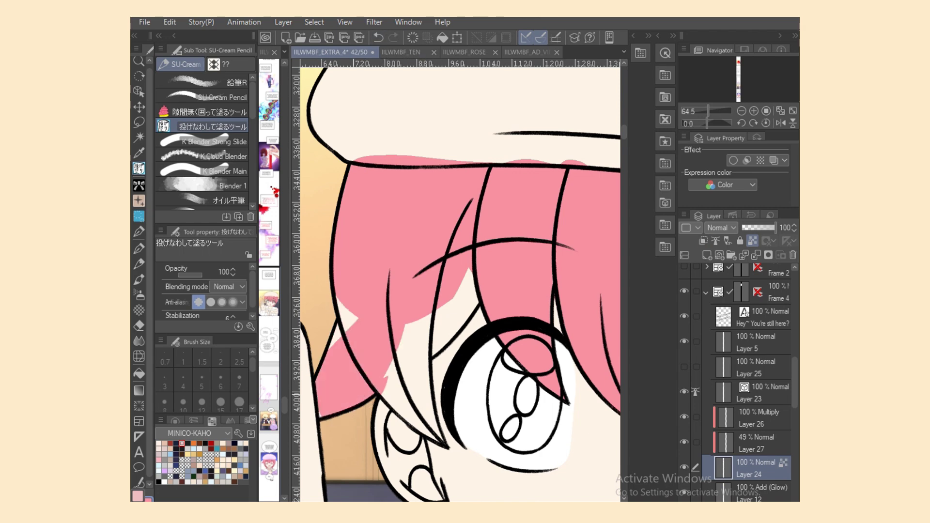
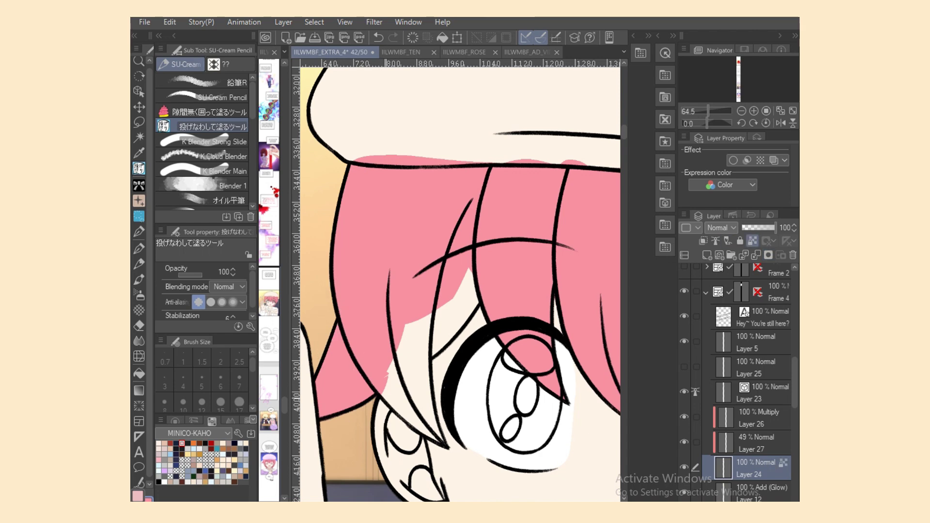
drag(412, 366, 388, 421)
Adjust the outline stroke at the side lock's lower tip beside the ear on Layer 23.
key(o)
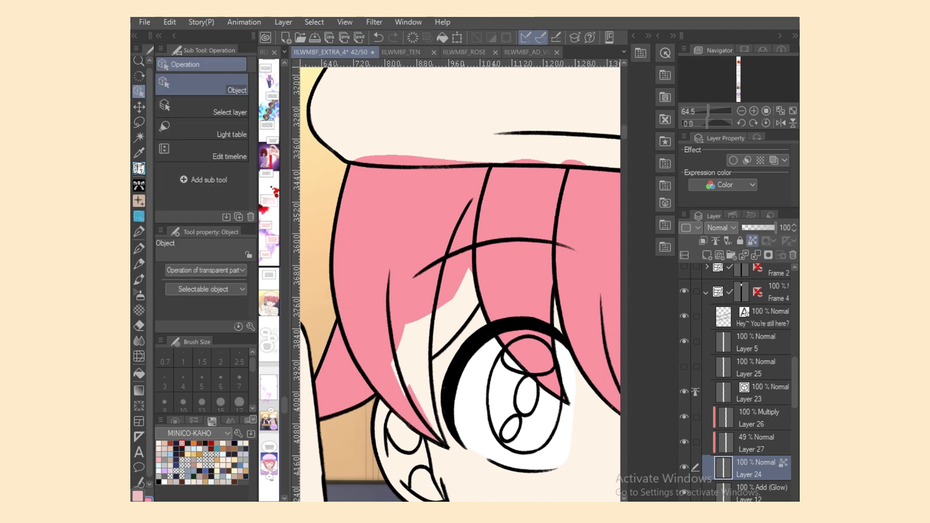
click(421, 431)
key(Right)
key(Right)
key(Up)
key(Up)
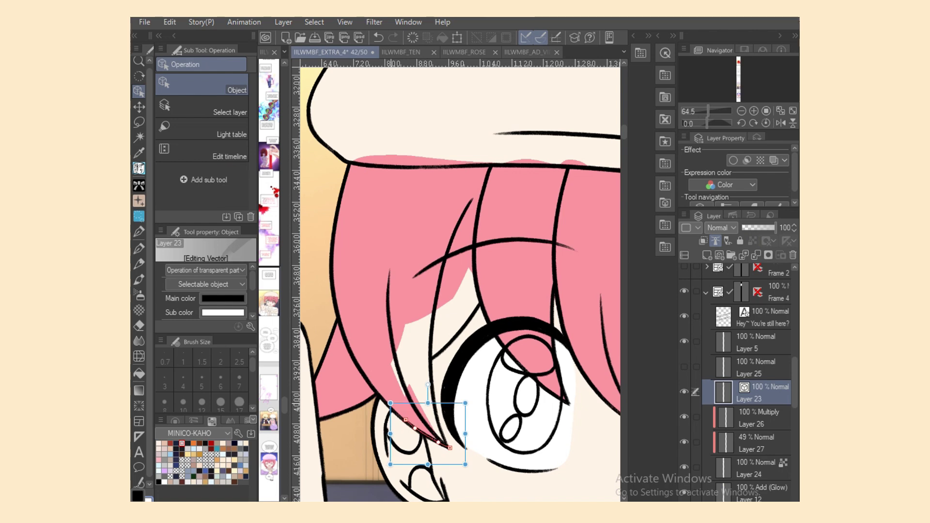
click(412, 417)
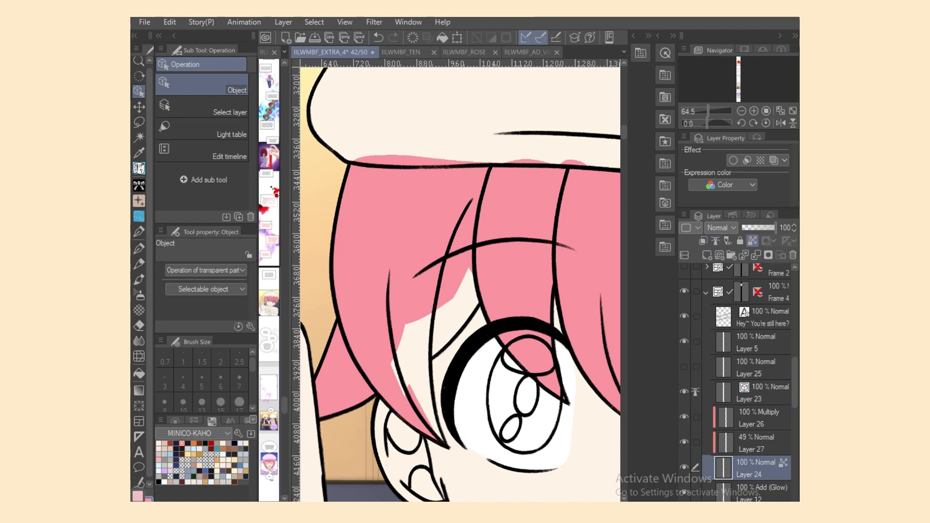
Fill the remaining gaps in the side lock beside the eye with pink on Layer 24 and begin filling the iris.
key(g)
mouse_move(444, 444)
mouse_down()
mouse_move(432, 364)
mouse_move(384, 321)
mouse_up()
drag(494, 270, 431, 357)
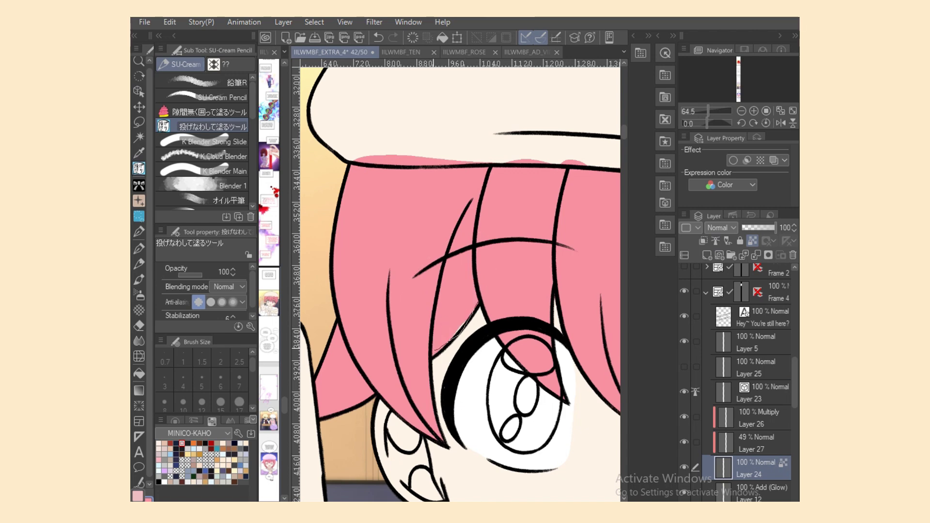
mouse_move(526, 373)
mouse_down()
mouse_move(491, 370)
mouse_move(498, 419)
mouse_up()
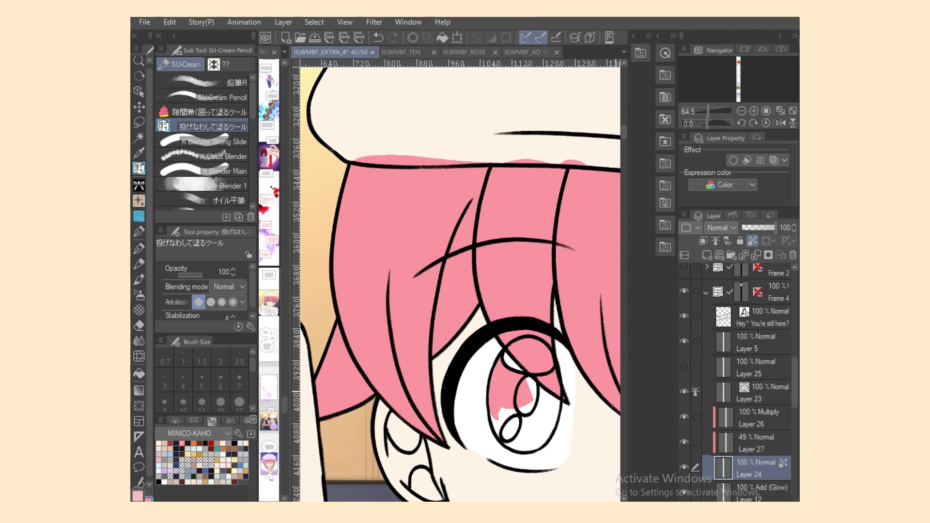
Fill the rest of the iris with pink inside its outline on Layer 24, leaving the highlights white.
scroll(460, 281, right, 2)
ctrl+shift+click(398, 357)
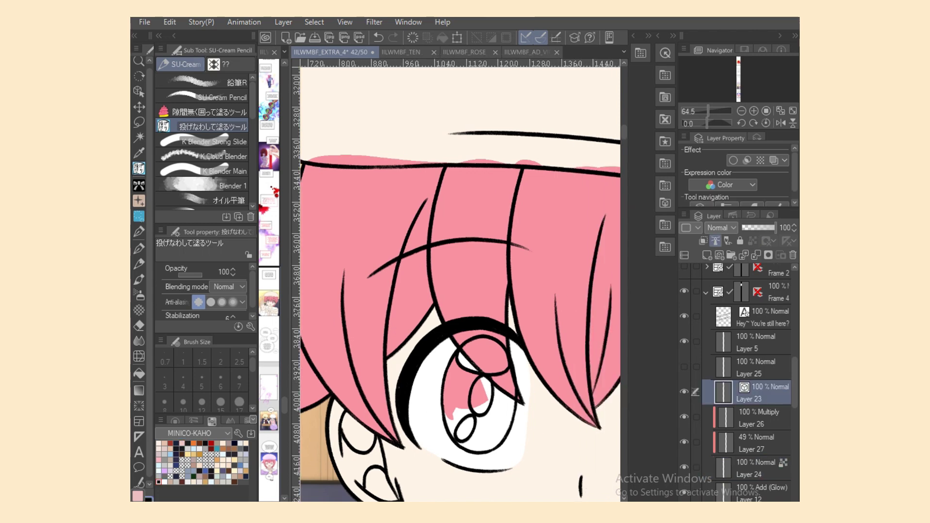
key(p)
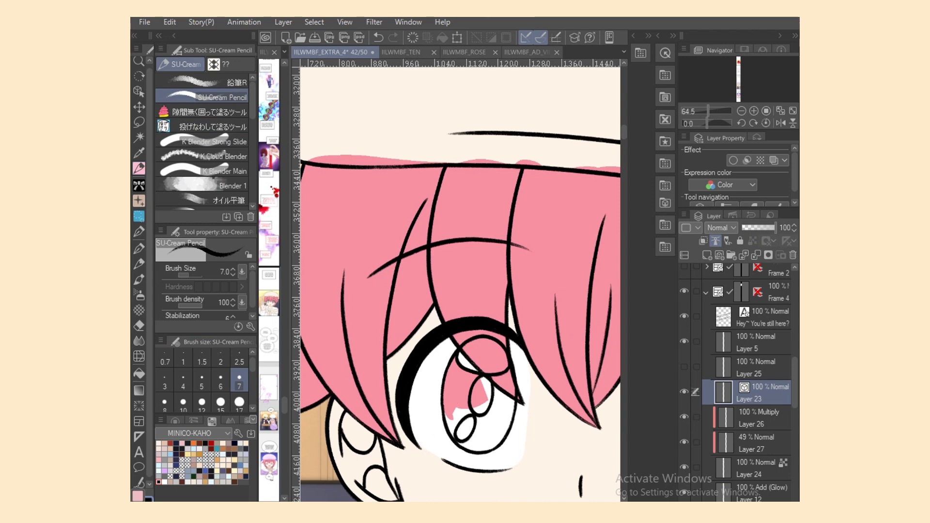
ctrl+shift+click(448, 409)
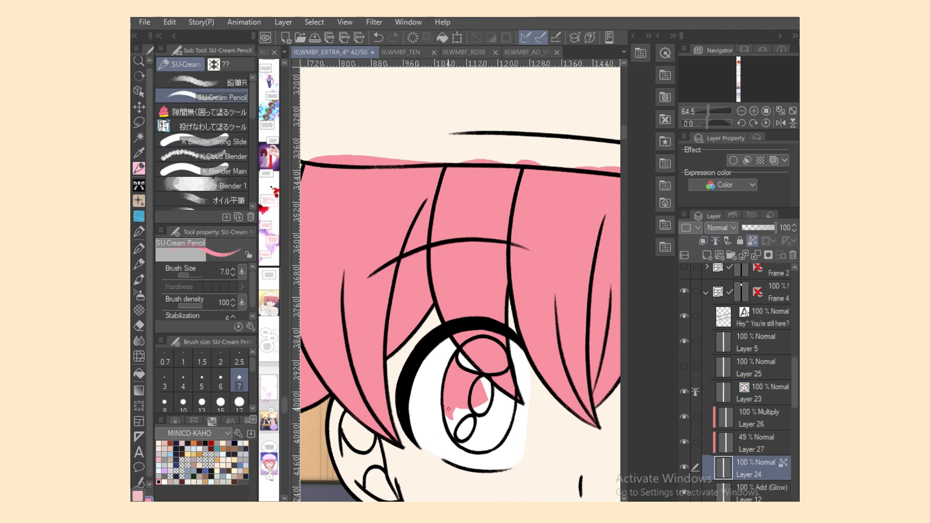
drag(448, 409, 455, 416)
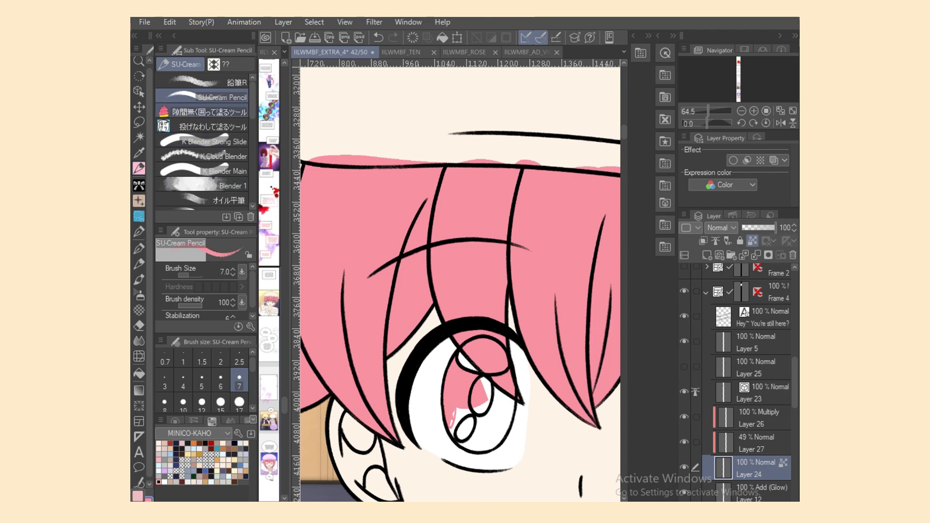
click(203, 127)
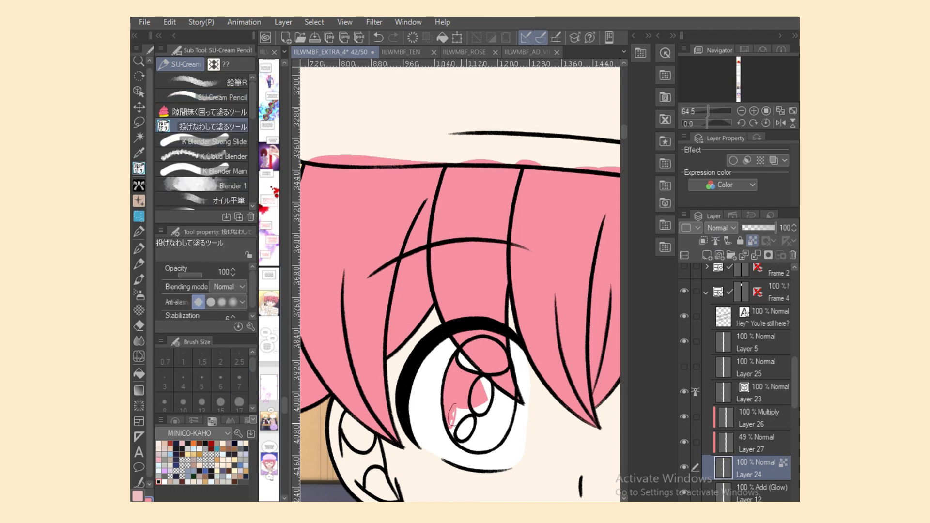
drag(455, 405, 450, 408)
mouse_move(459, 448)
mouse_down()
mouse_move(470, 411)
mouse_move(494, 413)
mouse_up()
mouse_move(484, 380)
mouse_down()
mouse_move(485, 420)
mouse_move(506, 436)
mouse_move(515, 383)
mouse_move(485, 387)
mouse_up()
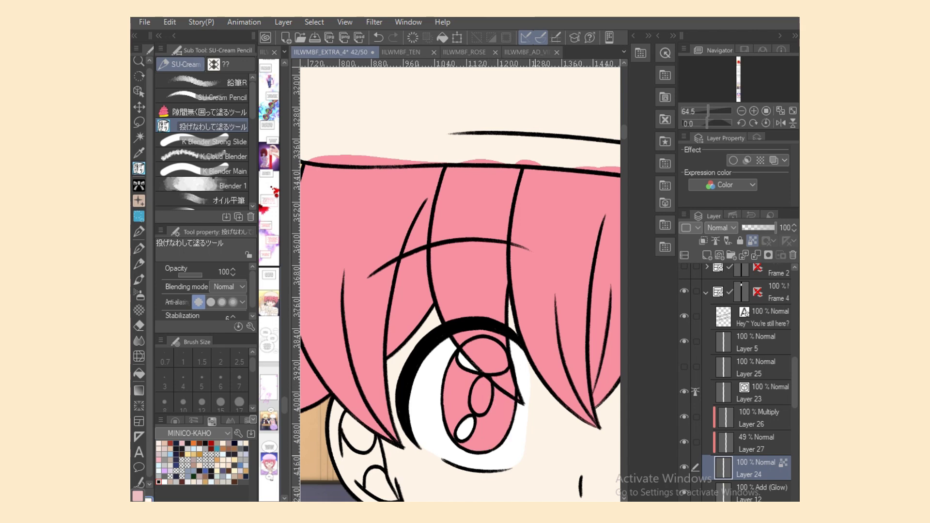
Fill the hair strands behind the jaw below the ear with pink on Layer 24.
scroll(460, 281, right, 5)
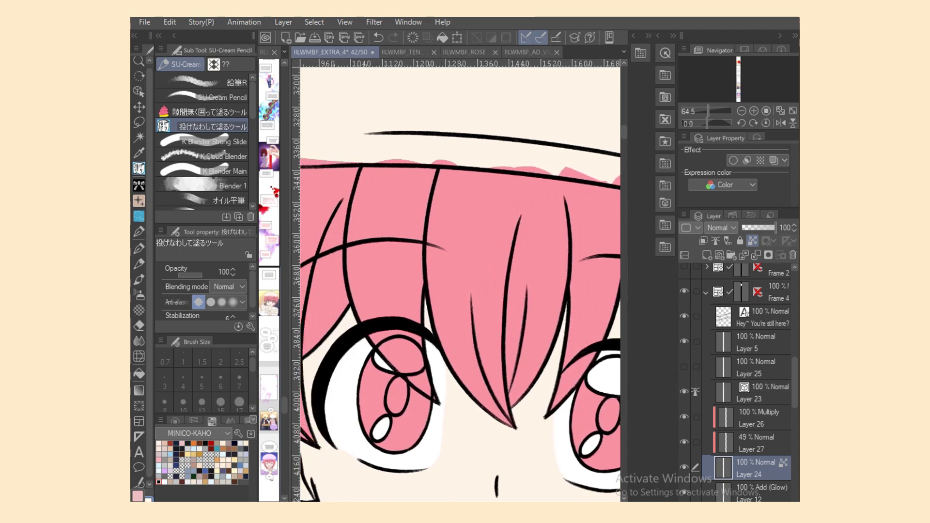
scroll(461, 286, down, 10)
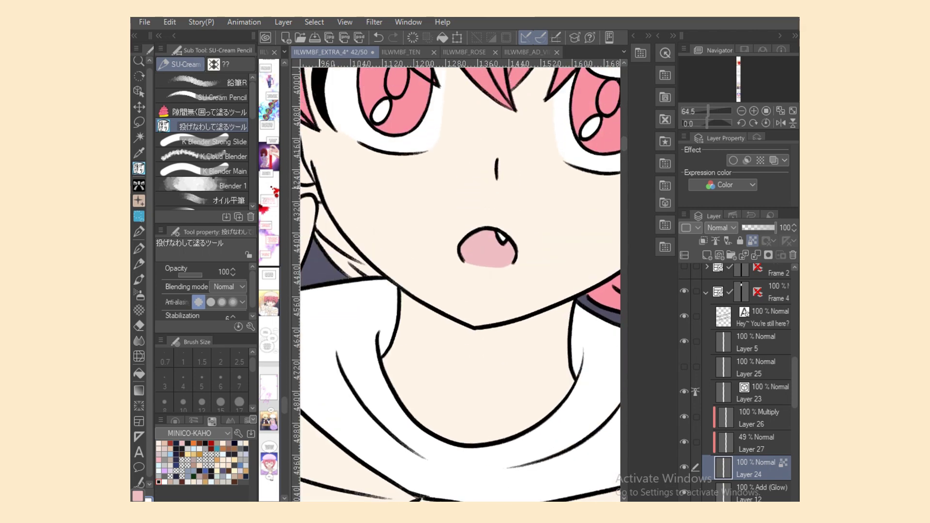
mouse_move(319, 227)
mouse_down()
mouse_move(341, 274)
mouse_move(320, 214)
mouse_move(336, 226)
mouse_up()
mouse_move(341, 266)
mouse_down()
mouse_move(378, 273)
mouse_move(342, 267)
mouse_up()
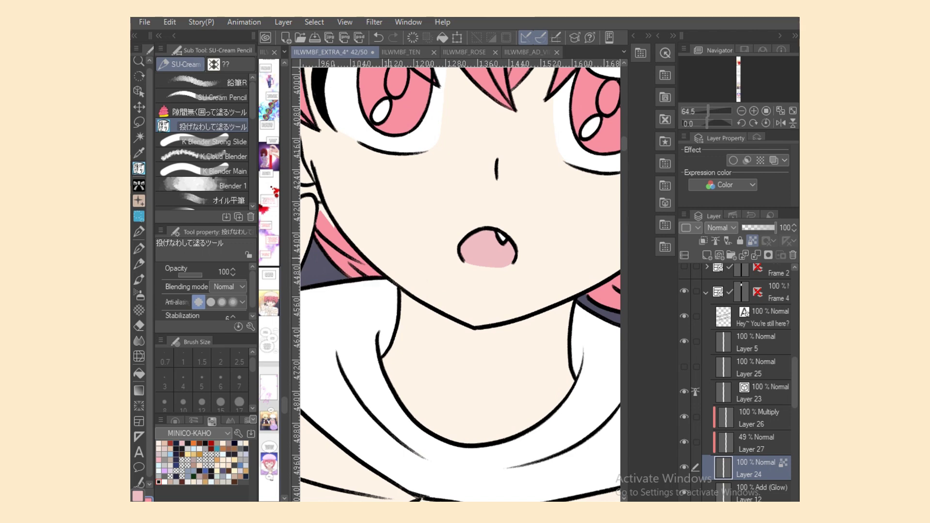
Adjust the end of the sleeve cuff's inner line below the raised hand on Layer 23.
scroll(460, 286, left, 4)
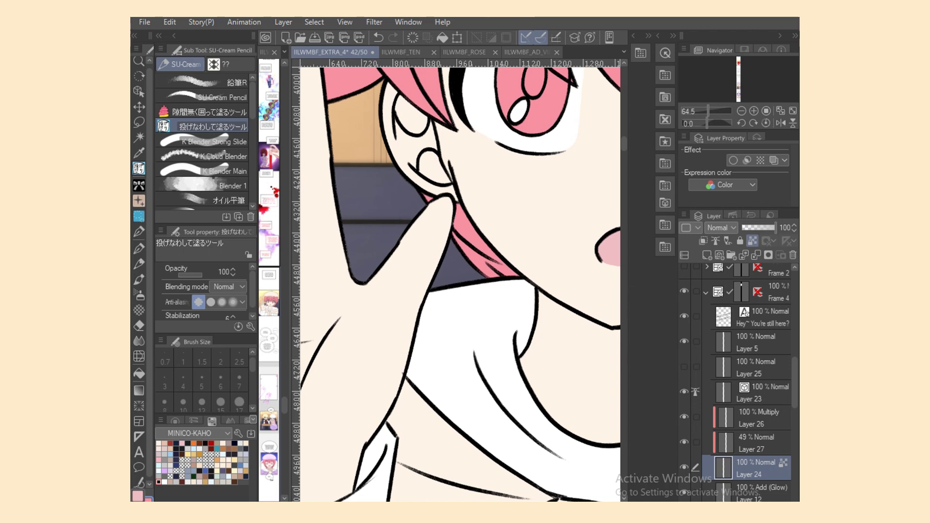
key(alt+bracketright)
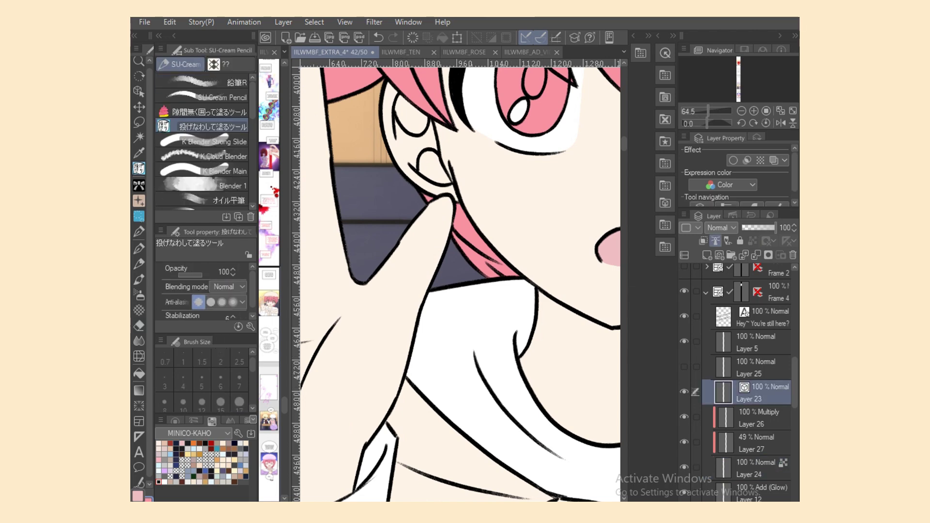
scroll(460, 281, down, 5)
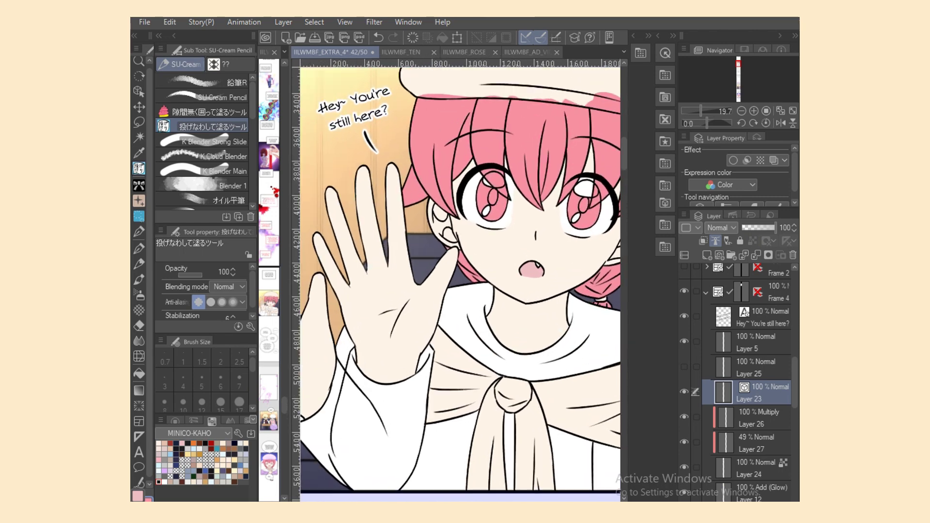
scroll(502, 278, up, 3)
key(o)
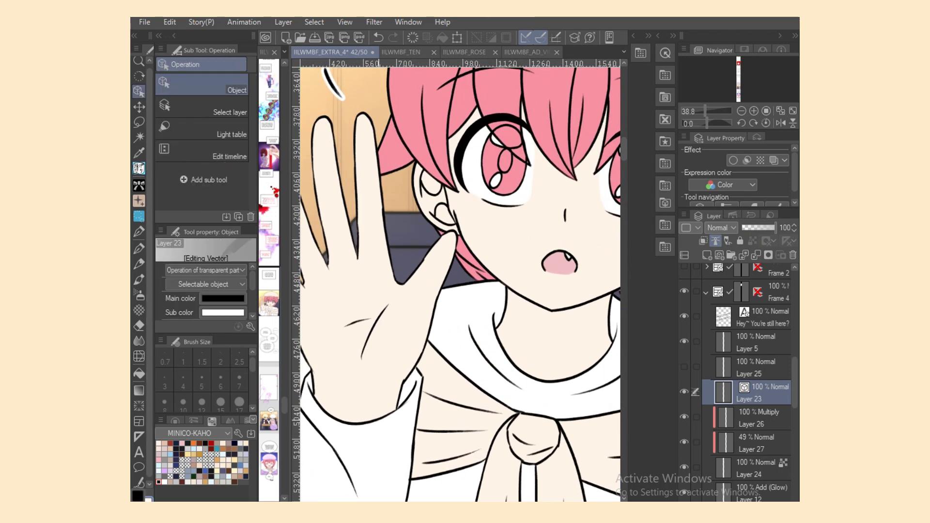
click(410, 395)
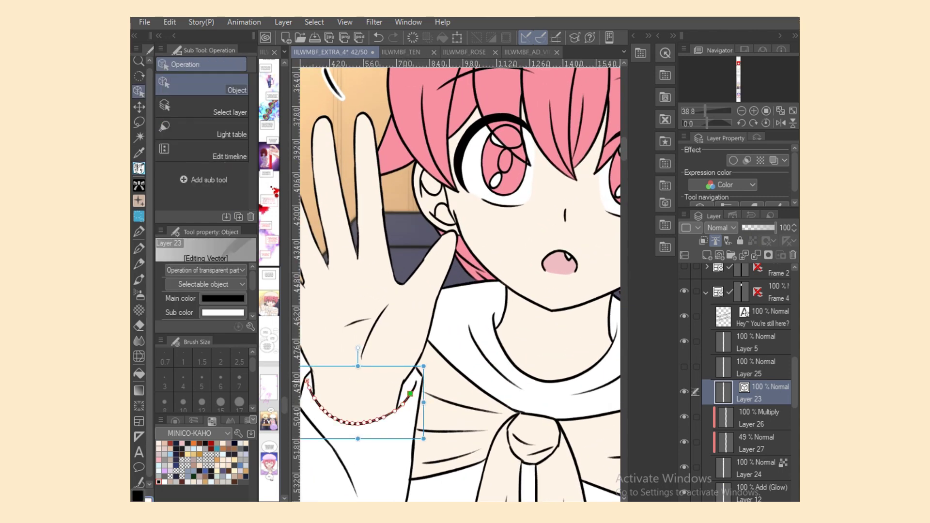
click(402, 406)
Begin filling the shawl beside the raised sleeve with lavender on Layer 24.
key(alt+bracketleft)
key(b)
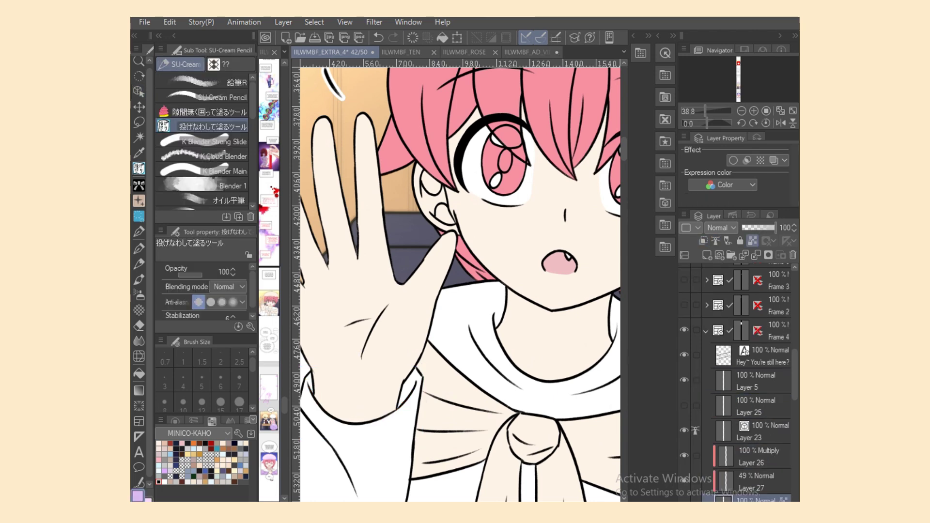
drag(435, 386, 426, 456)
mouse_move(418, 413)
mouse_down()
mouse_move(414, 452)
mouse_move(426, 465)
mouse_up()
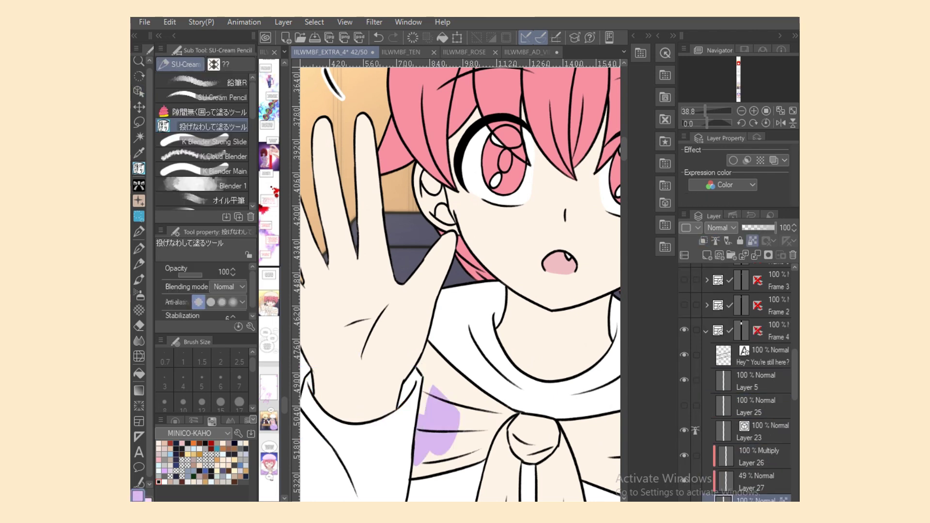
scroll(460, 286, down, 3)
key(o)
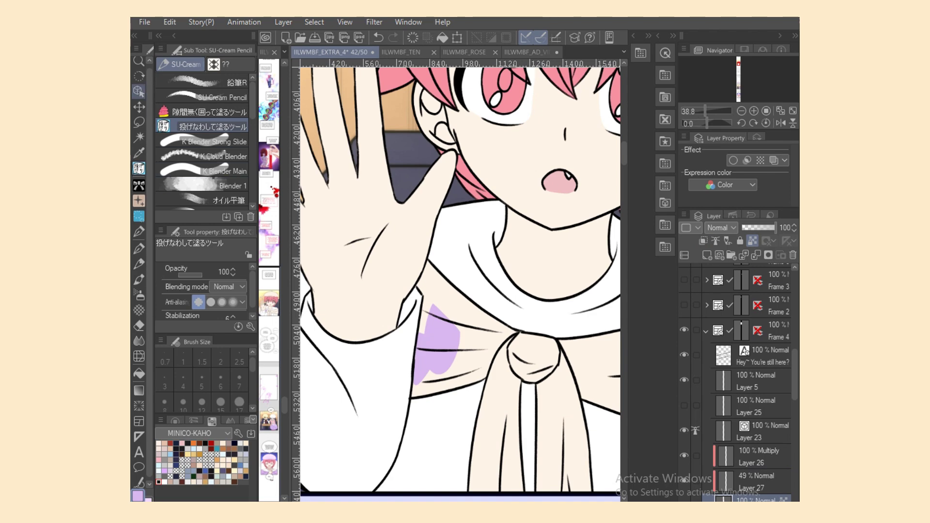
click(440, 390)
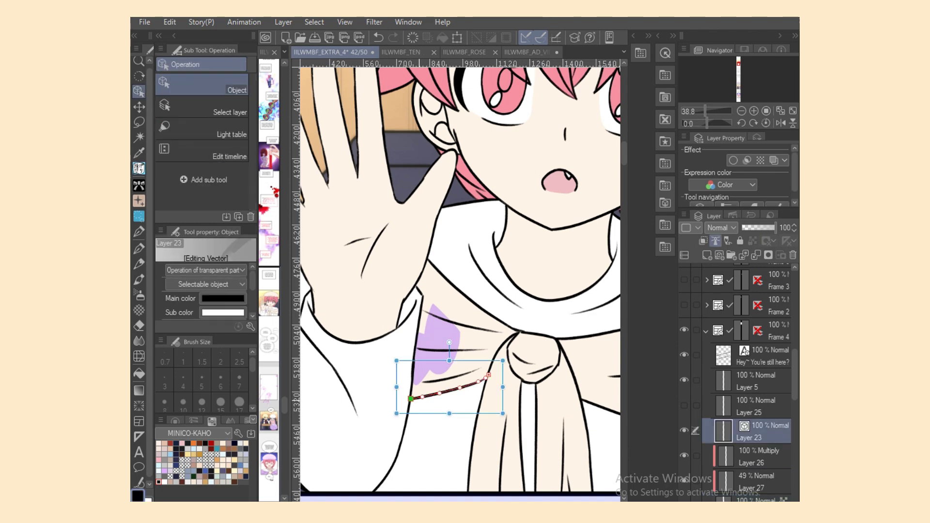
key(ctrl+z)
key(g)
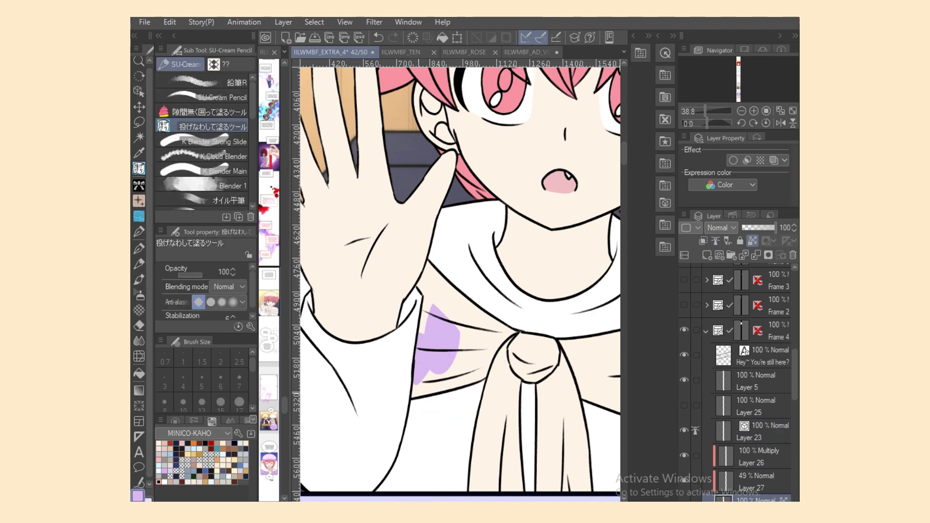
Fill the remaining shawl area between the raised sleeve and the knot with lavender on Layer 24.
drag(420, 382, 475, 364)
mouse_move(436, 390)
mouse_down()
mouse_move(499, 356)
mouse_move(504, 390)
mouse_up()
mouse_move(515, 342)
mouse_down()
mouse_move(518, 334)
mouse_move(483, 312)
mouse_move(448, 339)
mouse_up()
mouse_move(418, 291)
mouse_down()
mouse_move(419, 281)
mouse_move(423, 349)
mouse_move(431, 315)
mouse_up()
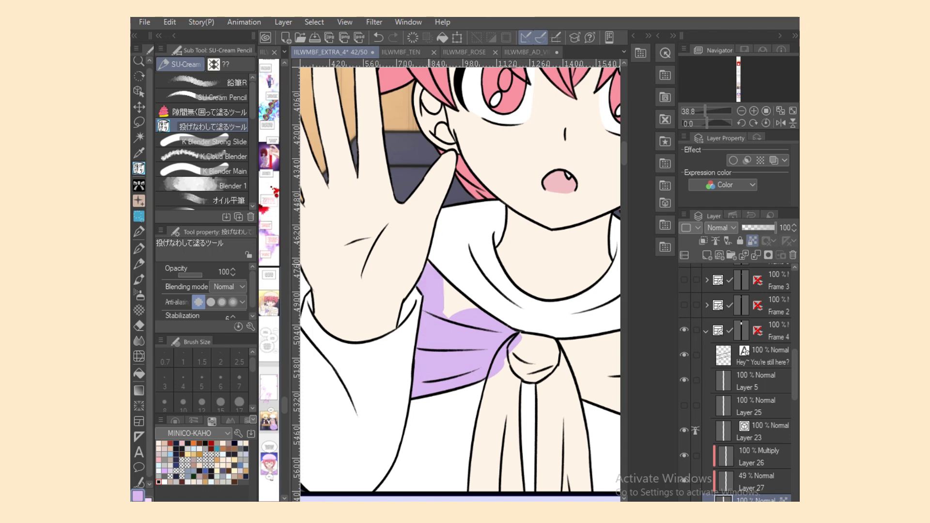
mouse_move(444, 277)
mouse_down()
mouse_move(448, 317)
mouse_move(463, 299)
mouse_up()
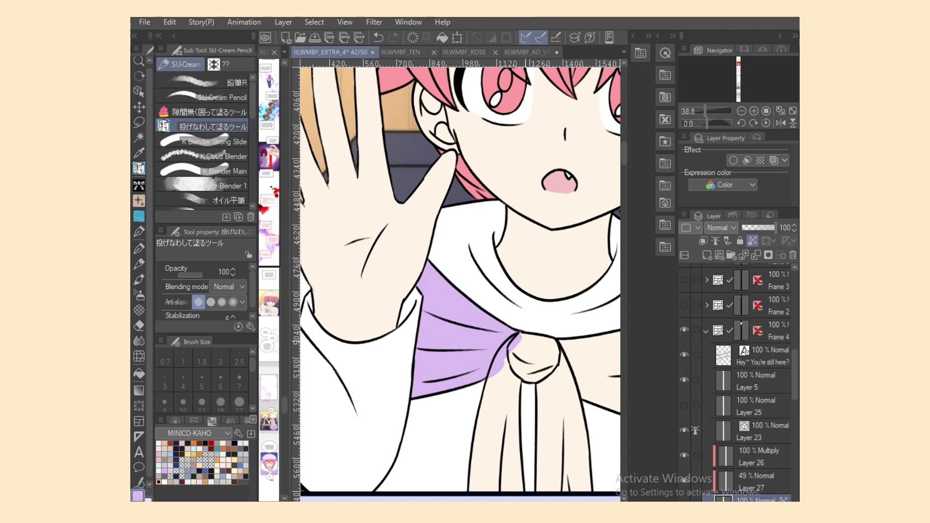
Fill the shawl's knot and both hanging tails with lavender, keeping the gap between the tails white.
mouse_move(521, 334)
mouse_down()
mouse_move(545, 349)
mouse_move(506, 361)
mouse_move(528, 358)
mouse_up()
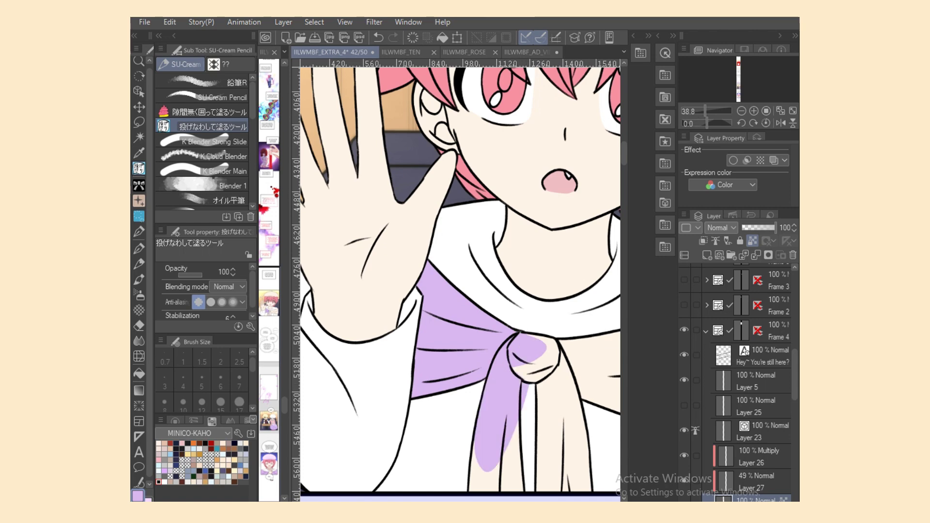
scroll(460, 280, down, 3)
key(x)
mouse_move(529, 259)
mouse_down()
mouse_move(514, 320)
mouse_move(523, 409)
mouse_move(476, 344)
mouse_move(473, 312)
mouse_move(473, 383)
mouse_up()
key(x)
scroll(461, 213, right, 3)
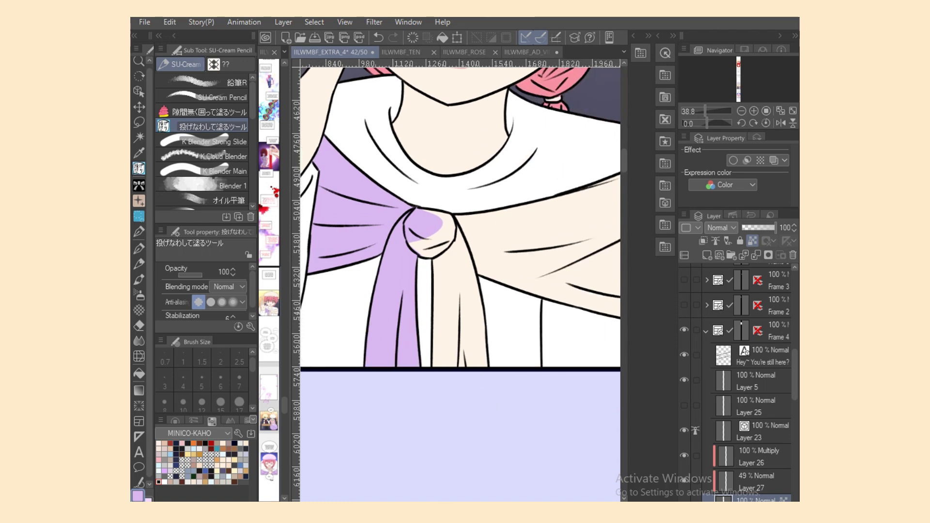
mouse_move(432, 251)
mouse_down()
mouse_move(465, 368)
mouse_move(433, 254)
mouse_up()
mouse_move(432, 319)
mouse_down()
mouse_move(443, 388)
mouse_move(478, 296)
mouse_move(454, 219)
mouse_move(416, 239)
mouse_move(426, 256)
mouse_up()
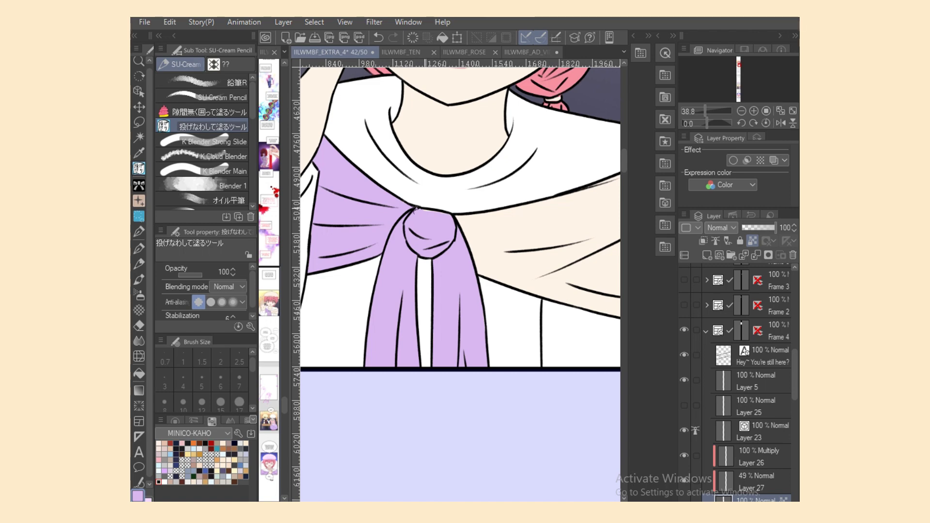
Fill the shawl over the other shoulder and the braid's hair tie with lavender on Layer 24.
scroll(460, 214, right, 4)
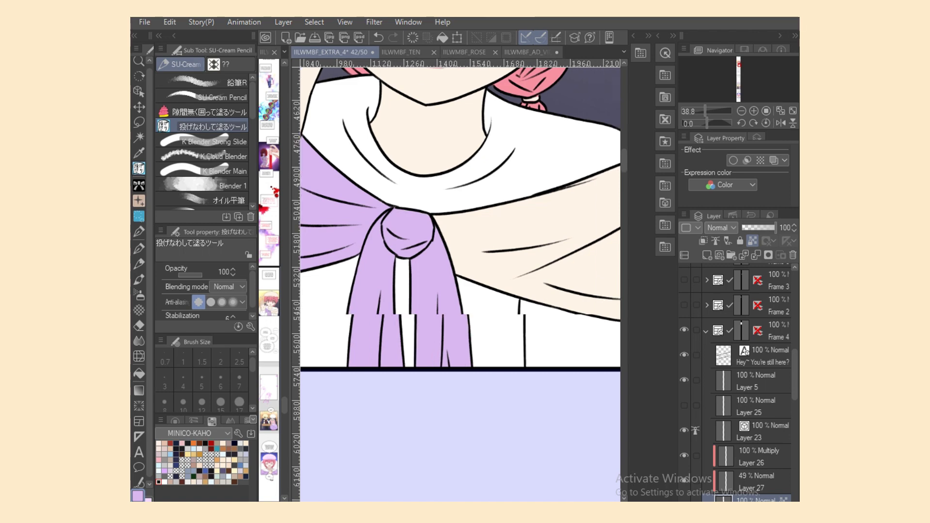
mouse_move(396, 273)
mouse_down()
mouse_move(595, 160)
mouse_move(485, 193)
mouse_up()
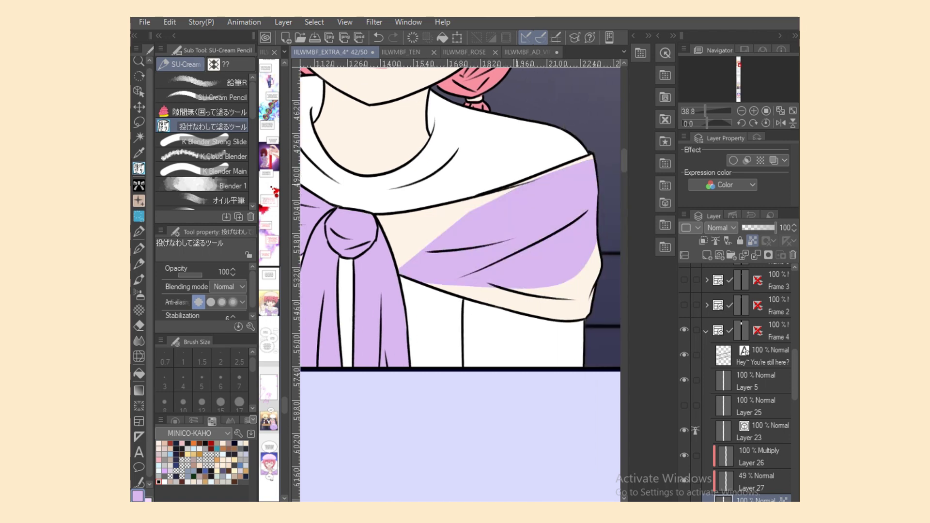
drag(590, 154, 480, 196)
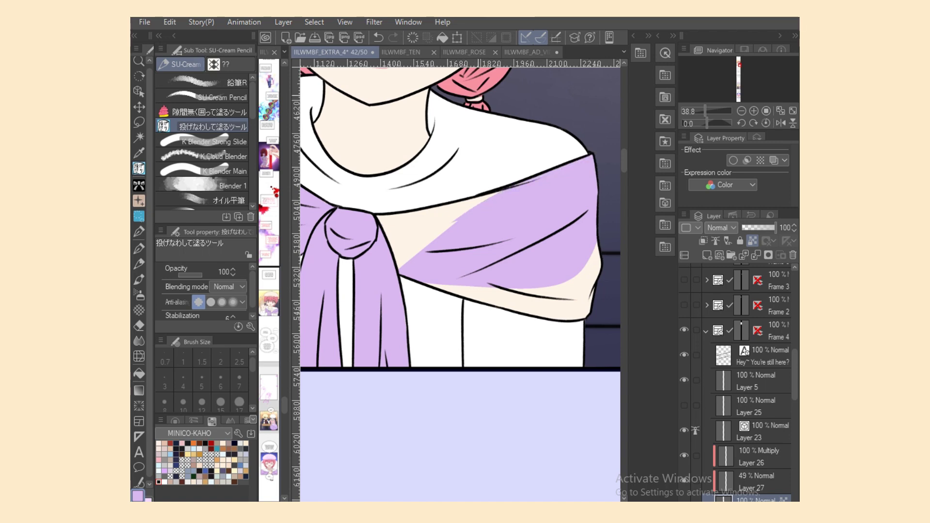
drag(466, 98, 481, 102)
mouse_move(478, 195)
mouse_down()
mouse_move(372, 225)
mouse_move(402, 264)
mouse_move(513, 310)
mouse_move(420, 283)
mouse_up()
mouse_move(507, 310)
mouse_down()
mouse_move(601, 264)
mouse_move(507, 307)
mouse_up()
mouse_move(588, 307)
mouse_down()
mouse_move(528, 319)
mouse_move(557, 321)
mouse_move(610, 272)
mouse_move(584, 247)
mouse_up()
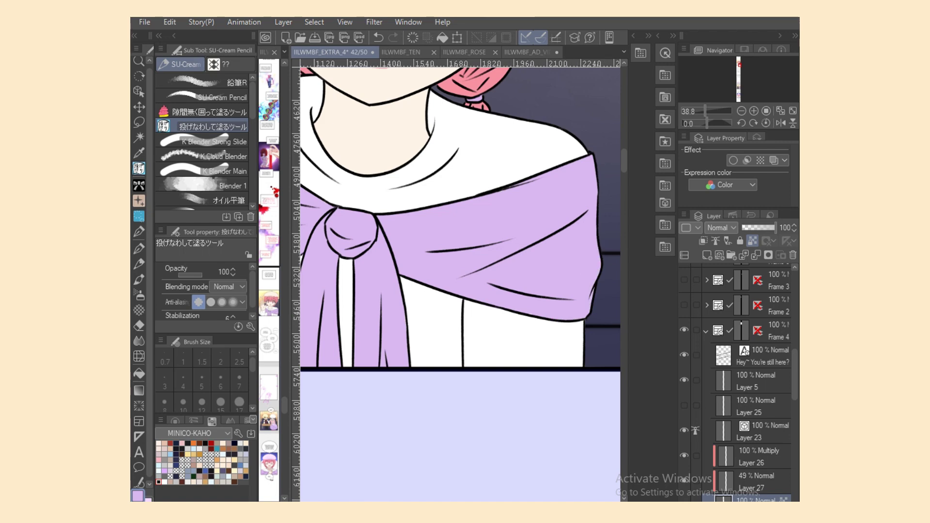
Fill the beret, its stem and the pink overlap at the brim's outer corner with light lavender.
scroll(460, 286, up, 10)
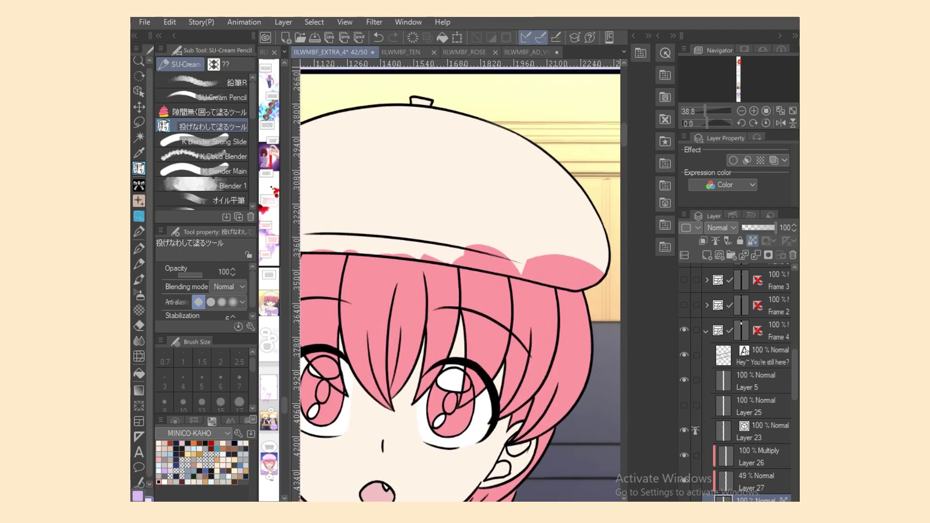
key(g)
click(427, 145)
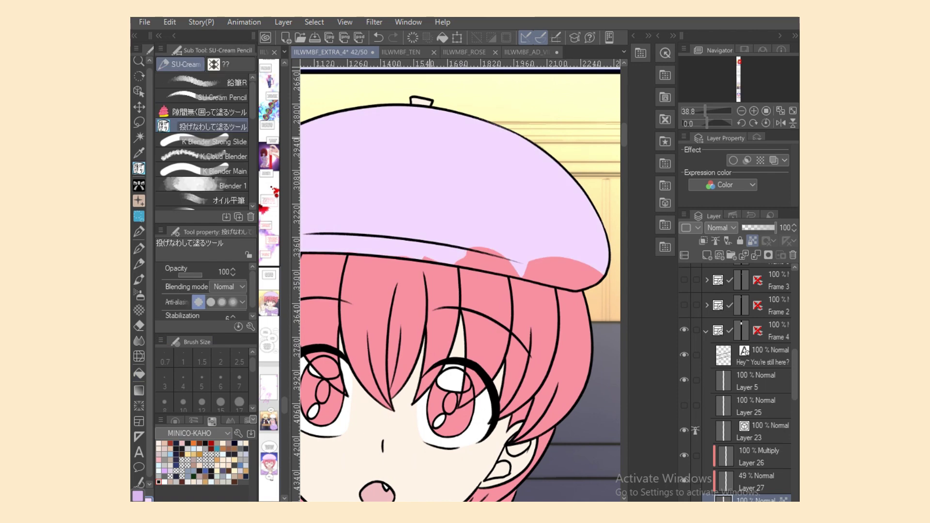
click(420, 101)
click(581, 280)
Cover the remaining pink spots along the beret's brim with light lavender and save the page.
scroll(460, 286, left, 3)
scroll(460, 286, left, 5)
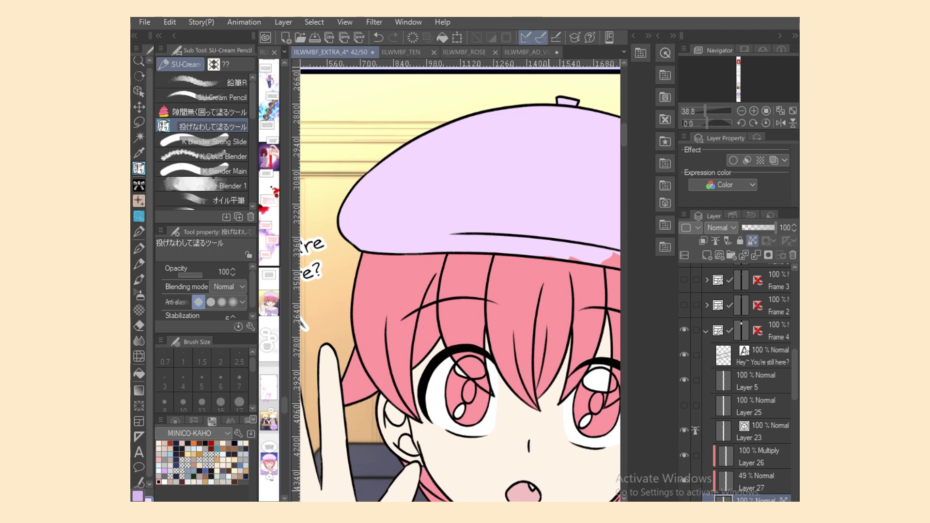
scroll(460, 286, right, 3)
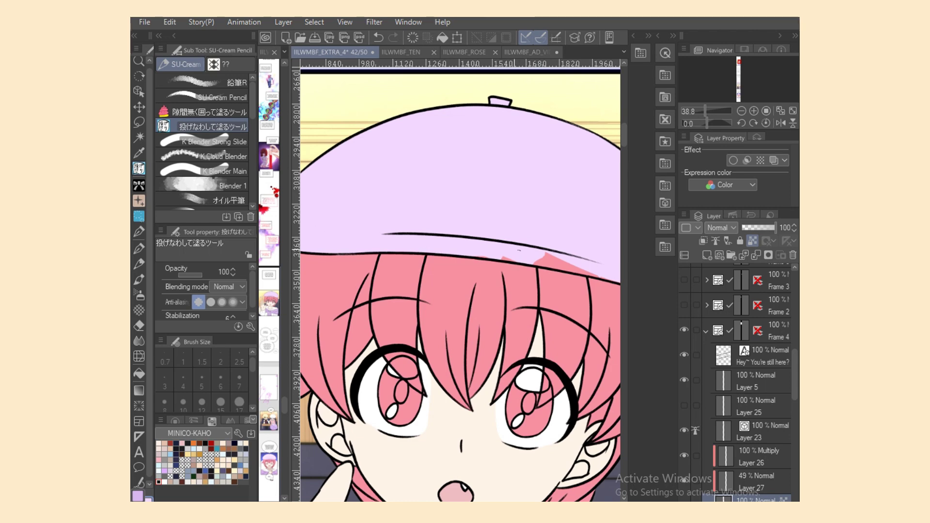
mouse_move(472, 249)
mouse_down()
mouse_move(534, 258)
mouse_move(562, 272)
mouse_up()
scroll(564, 271, right, 2)
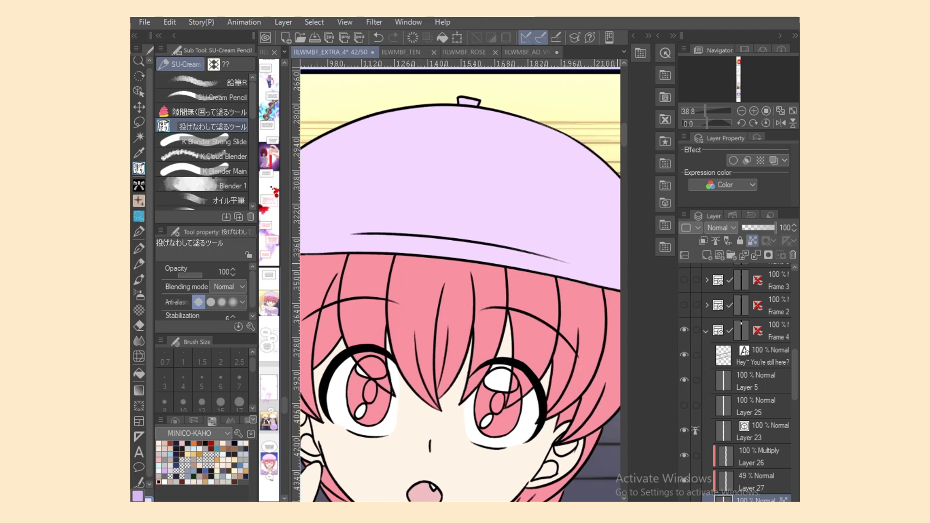
scroll(566, 277, down, 1)
scroll(460, 285, down, 3)
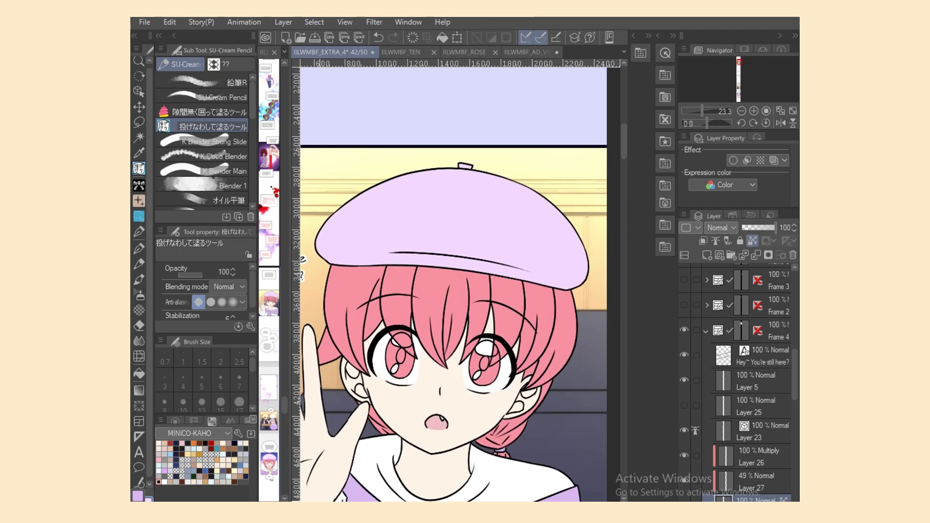
scroll(746, 383, down, 4)
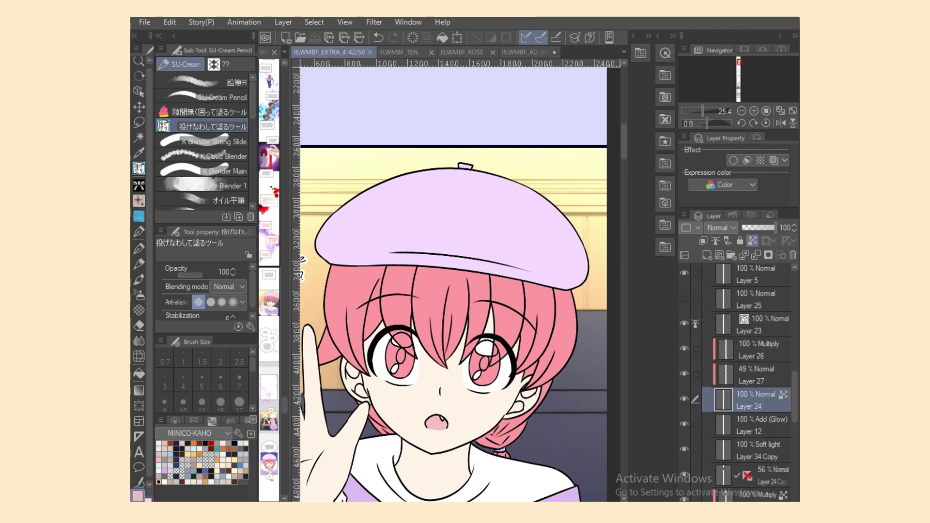
Fill lighter pink areas into the lower part of both irises and the upper highlight of the eye beside the raised hand.
scroll(462, 299, up, 3)
scroll(460, 286, down, 3)
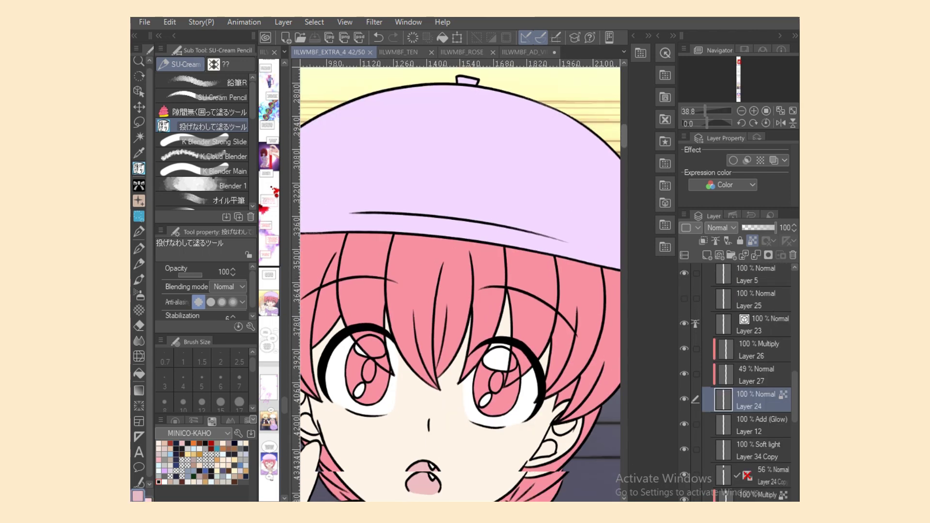
drag(364, 314, 374, 328)
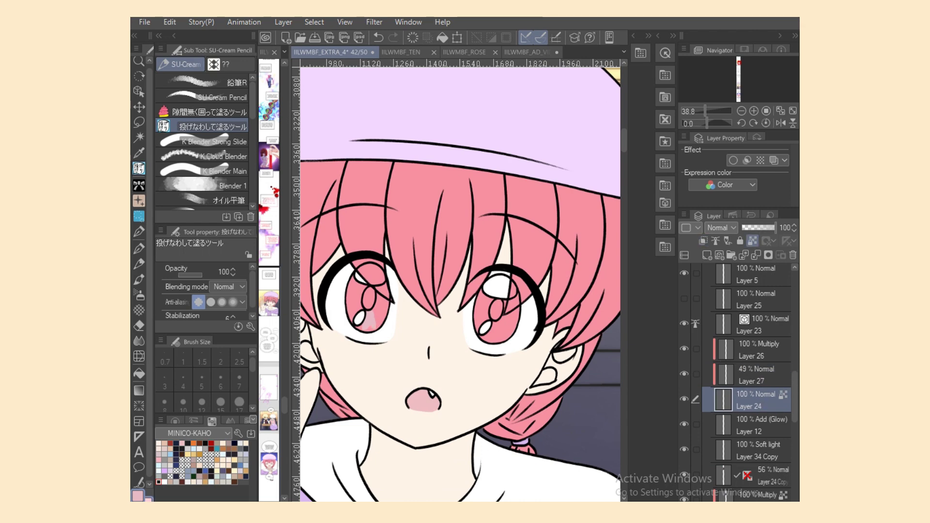
mouse_move(372, 310)
mouse_down()
mouse_move(380, 331)
mouse_move(369, 332)
mouse_up()
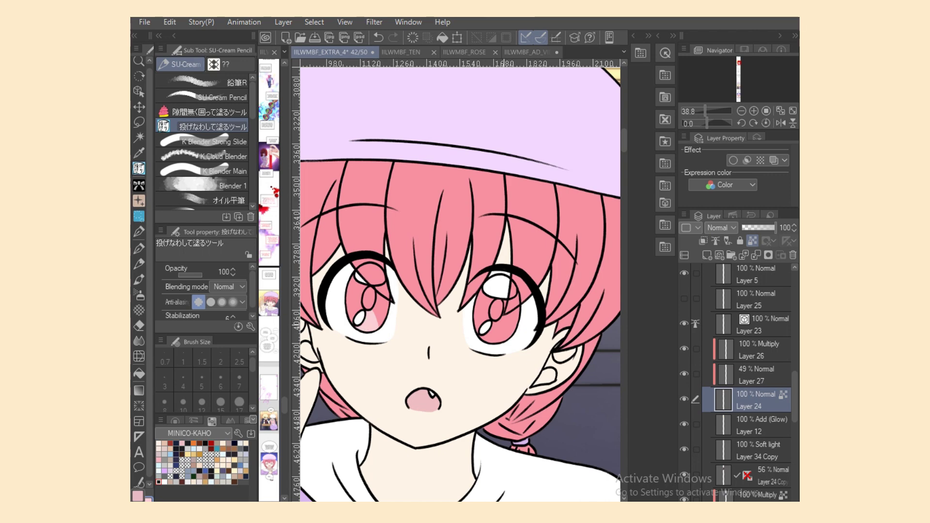
mouse_move(483, 341)
mouse_down()
mouse_move(499, 323)
mouse_move(497, 340)
mouse_up()
key(alt+bracketright)
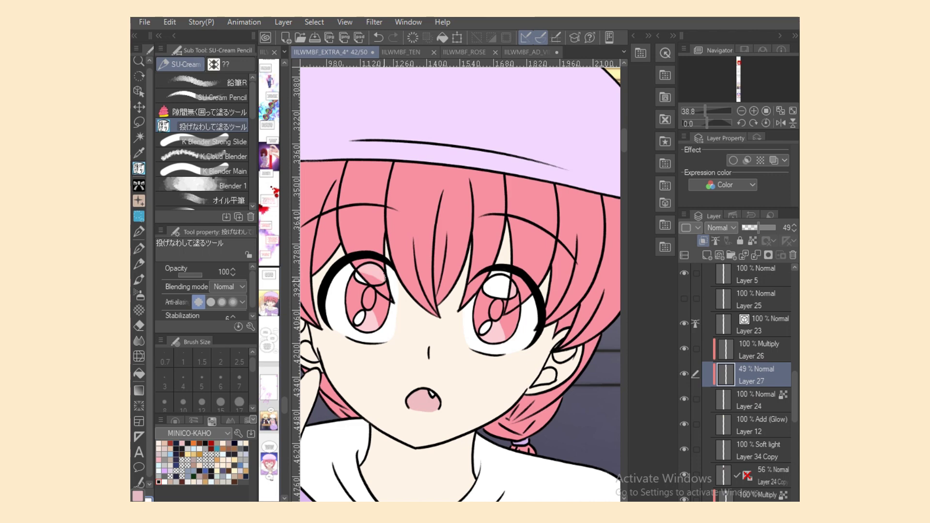
drag(385, 277, 382, 277)
Try extending the nose line into a small hook with the SU-Cream Pencil on Layer 23.
key(alt+bracketright)
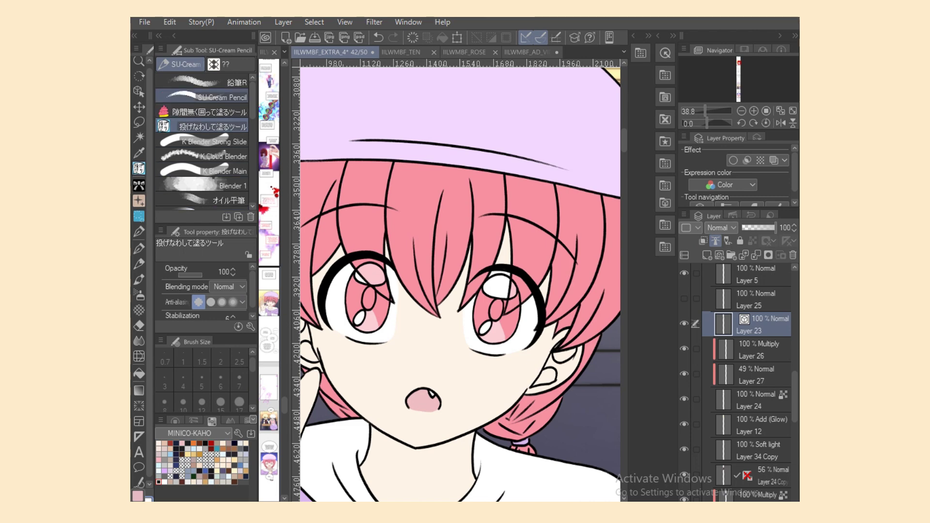
key(p)
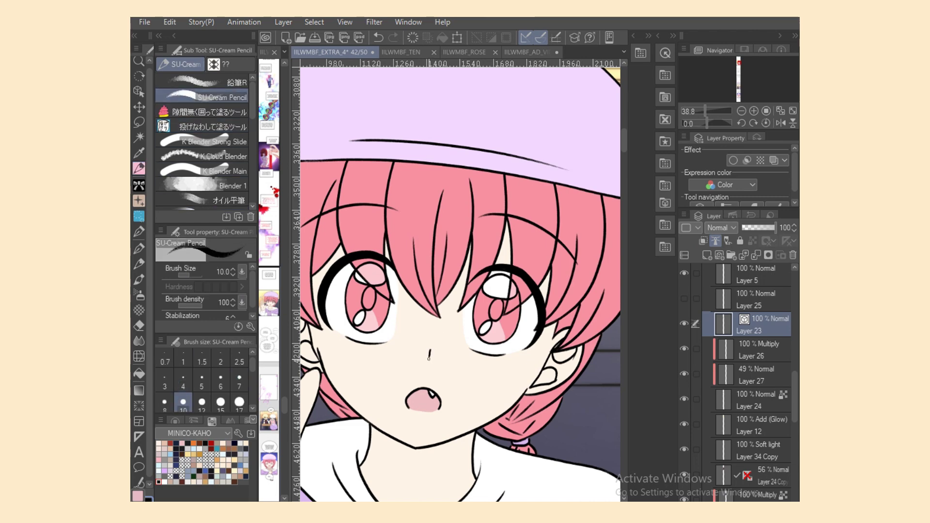
drag(428, 358, 437, 357)
scroll(434, 356, down, 5)
scroll(448, 313, up, 5)
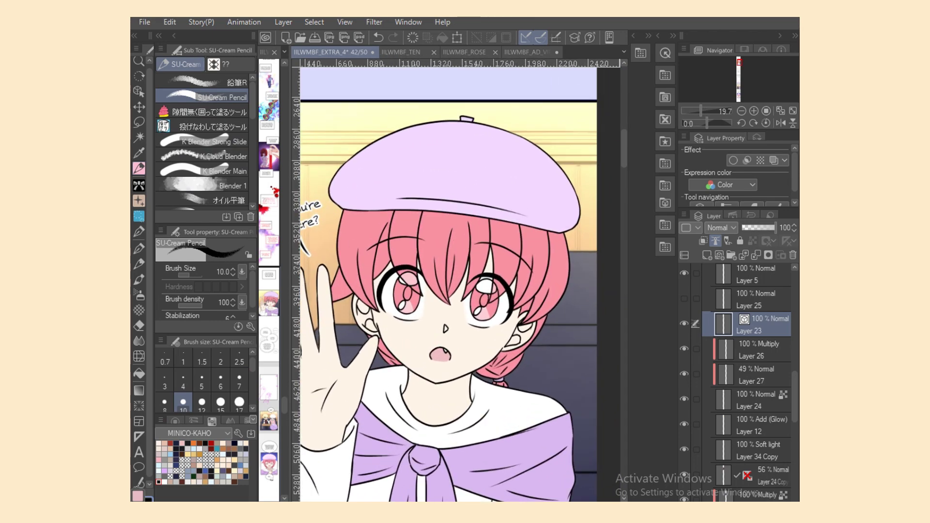
Undo the nose hook and try a thinner nose outline with the pencil at size 8.
key(bracketleft)
key(ctrl+z)
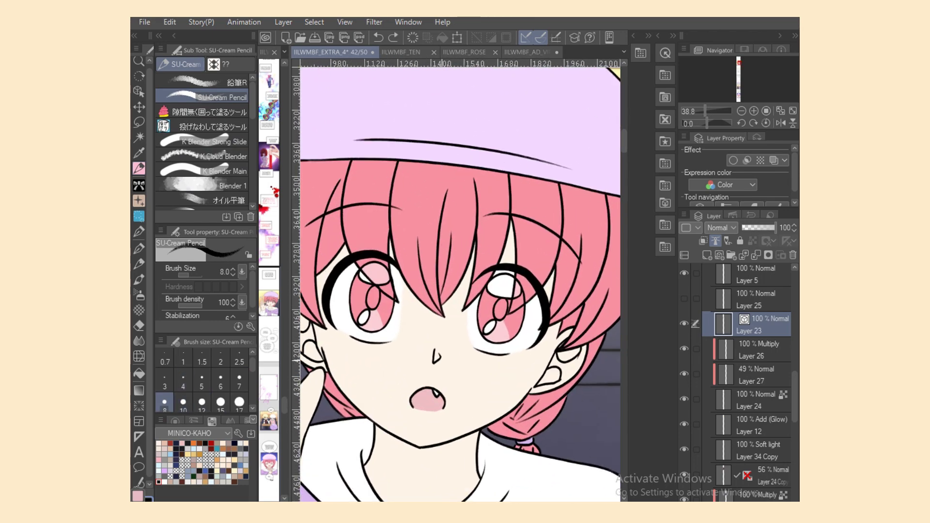
drag(435, 353, 440, 361)
key(ctrl+z)
key(ctrl+z)
key(ctrl+z)
key(ctrl+z)
key(ctrl+z)
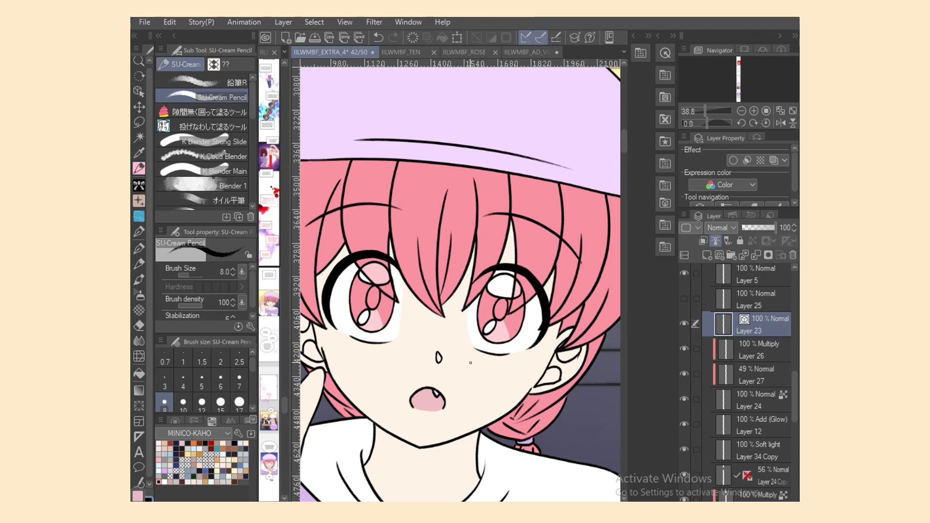
scroll(436, 281, down, 5)
scroll(436, 281, up, 2)
key(ctrl+z)
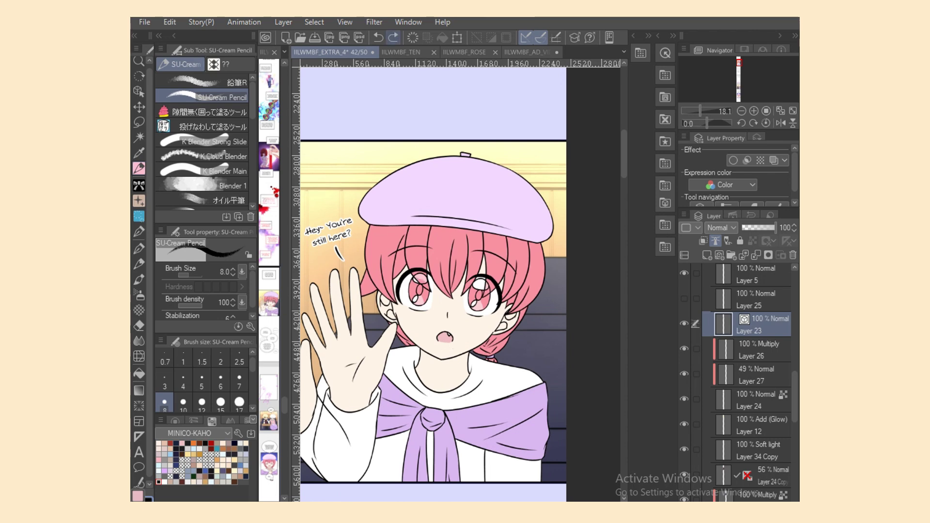
scroll(457, 281, up, 4)
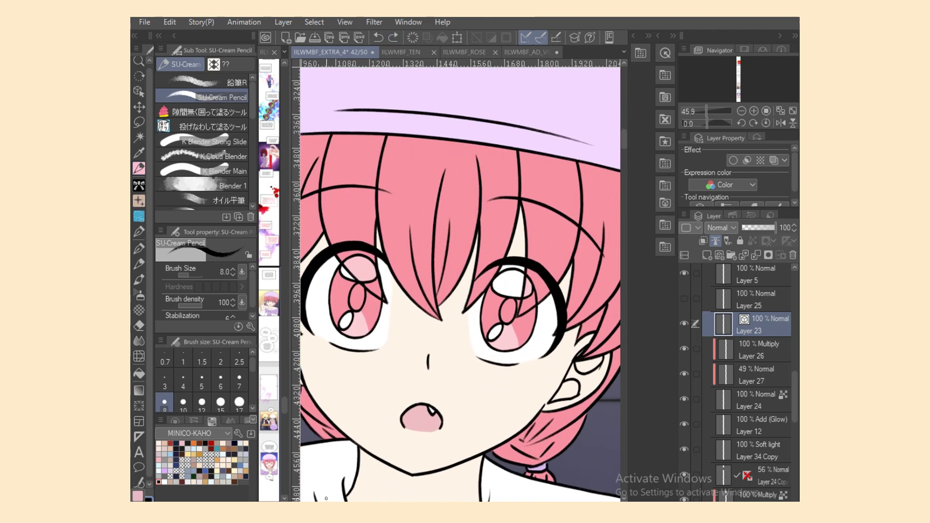
key(o)
click(428, 362)
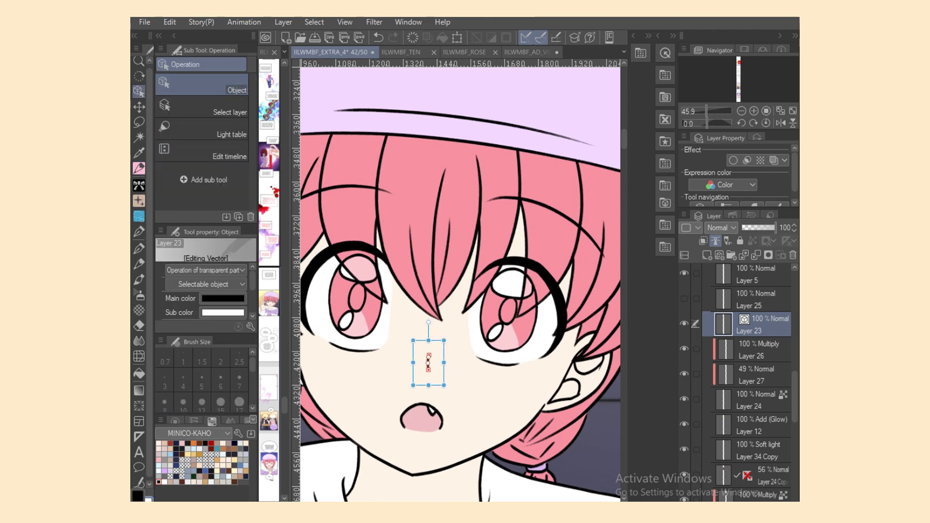
Select the connected skin areas of the face, neck and hands on Layer 24 with Auto select.
click(756, 450)
click(756, 400)
key(w)
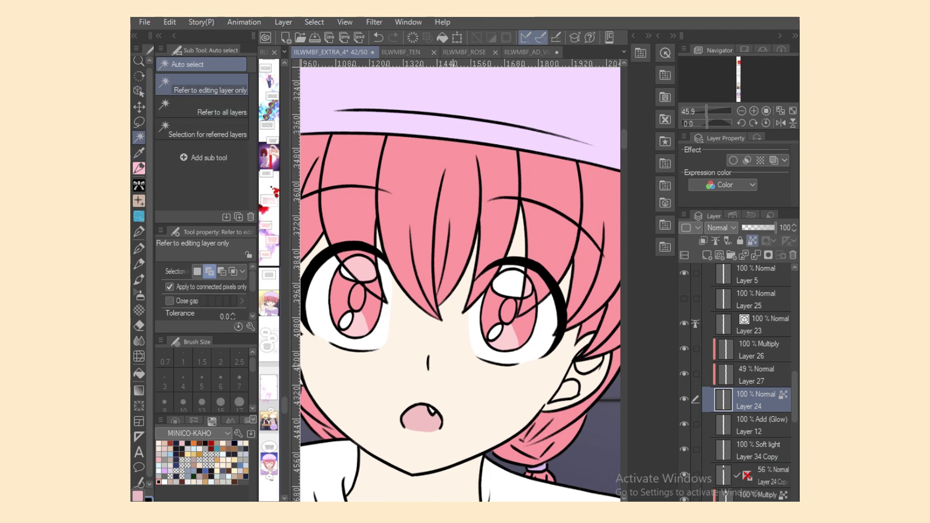
click(426, 378)
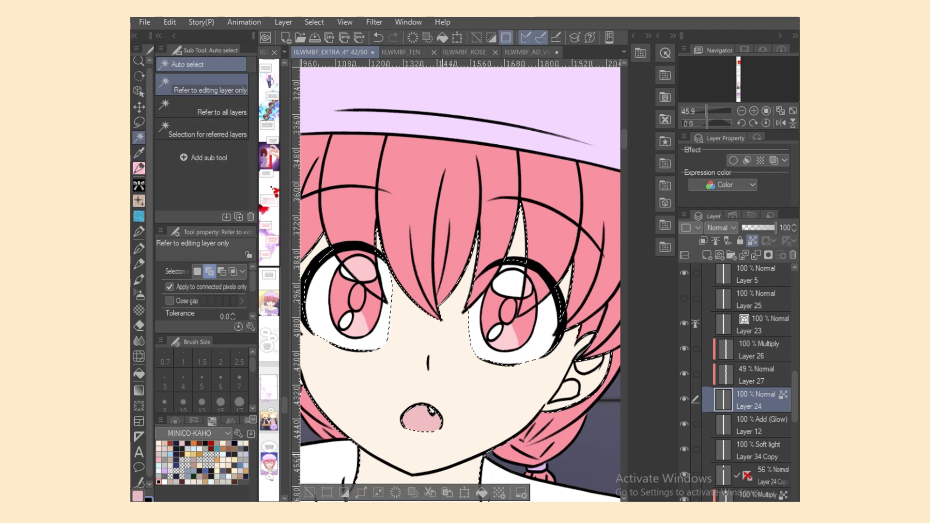
key(ctrl+minus)
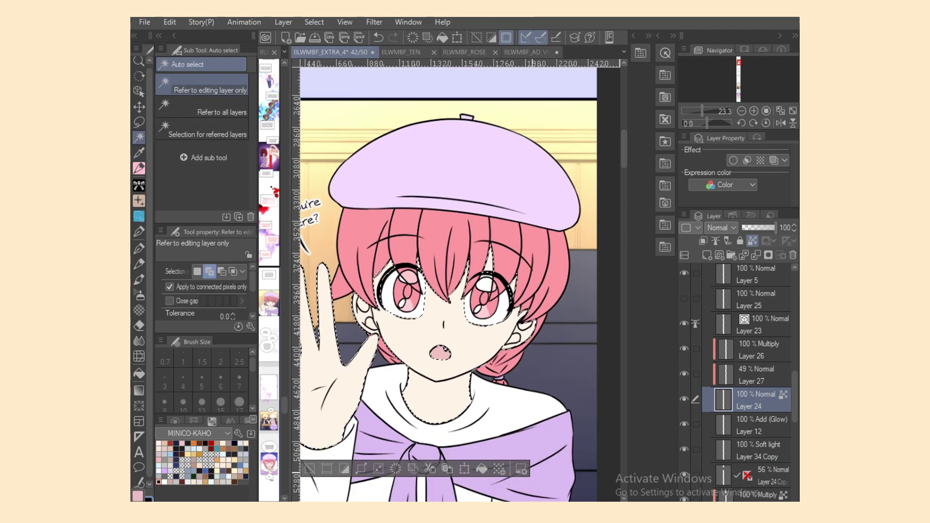
scroll(461, 281, left, 5)
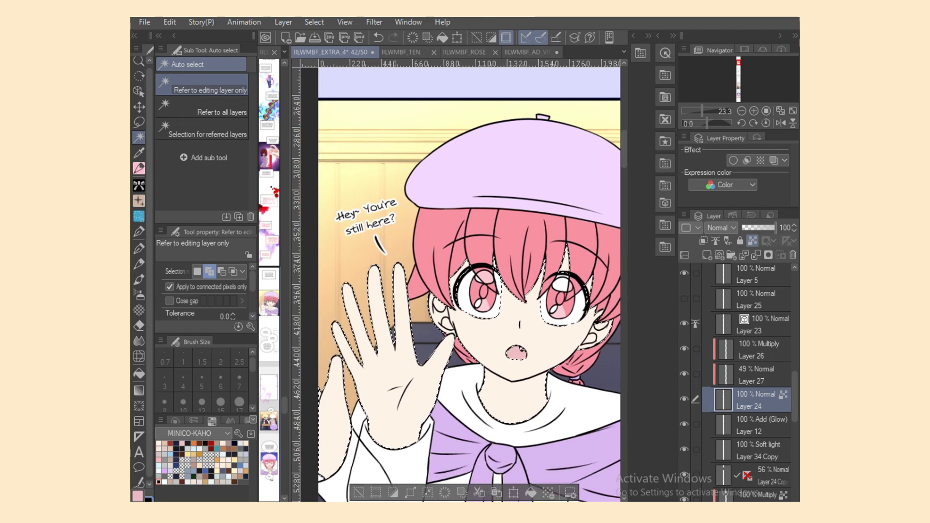
scroll(456, 281, right, 3)
Lasso-fill a shadow over the partly cropped hand at the panel's edge on the Multiply layer, Layer 26.
click(756, 349)
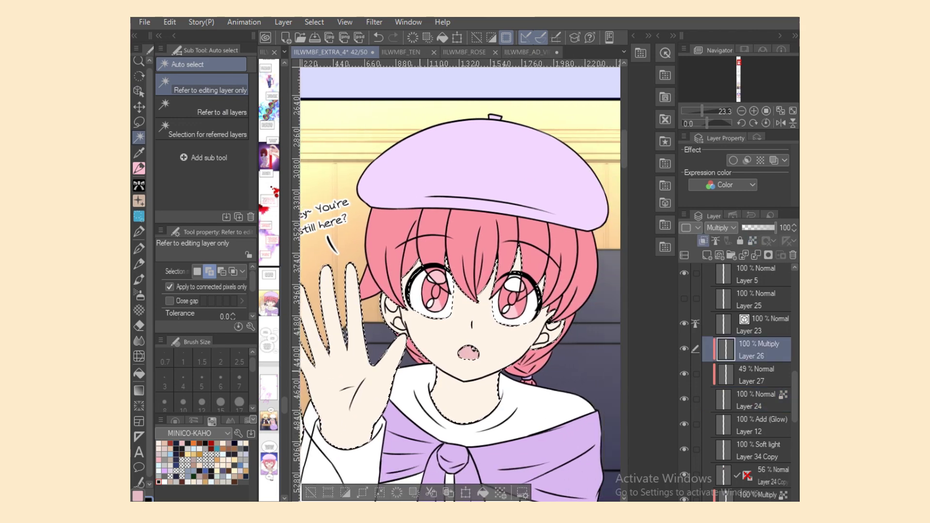
click(139, 168)
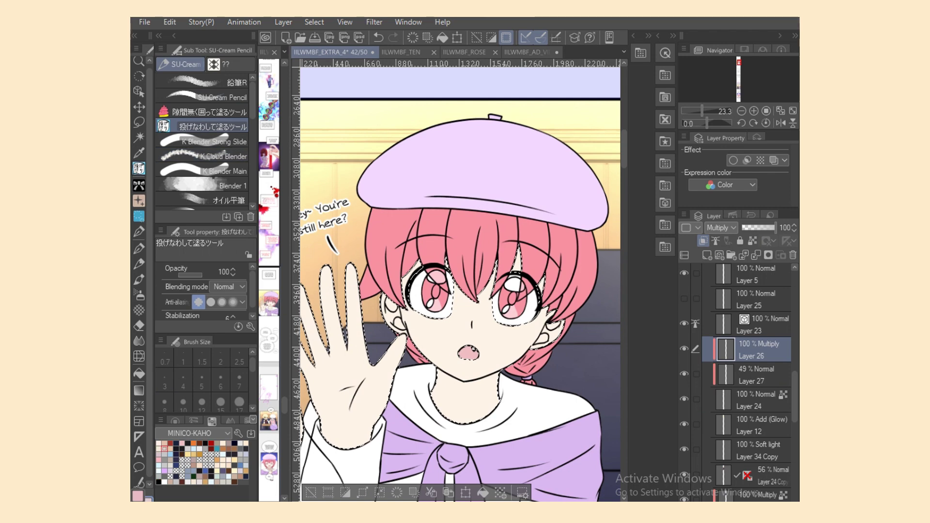
scroll(460, 281, left, 5)
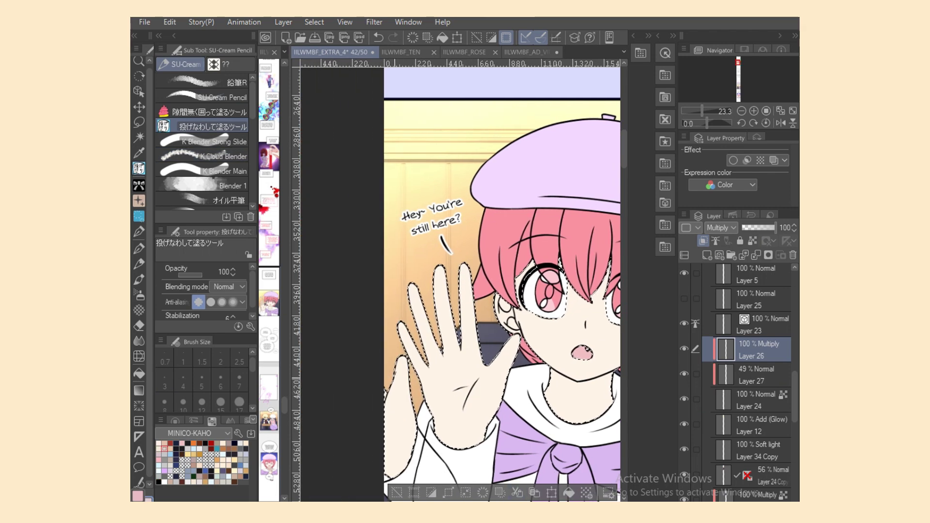
drag(396, 383, 395, 387)
drag(390, 464, 392, 466)
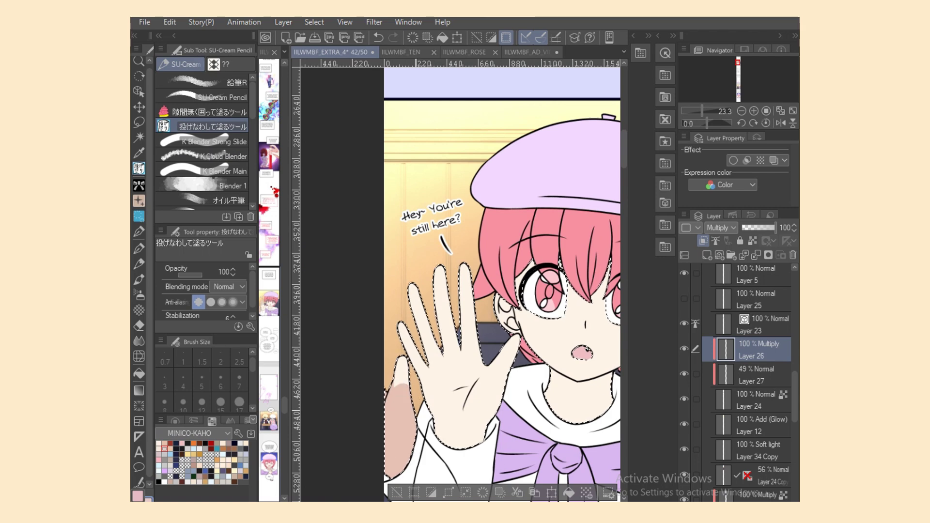
Soften the cropped hand's shadow edge with the オイル平筆 brush and K Blender Main, and save the page.
click(228, 200)
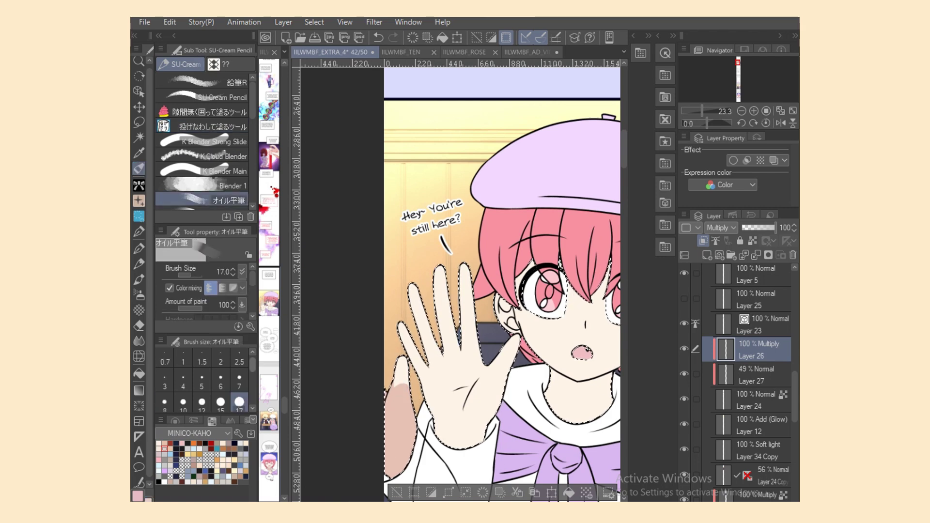
mouse_move(399, 390)
mouse_down()
mouse_move(408, 387)
mouse_move(399, 417)
mouse_up()
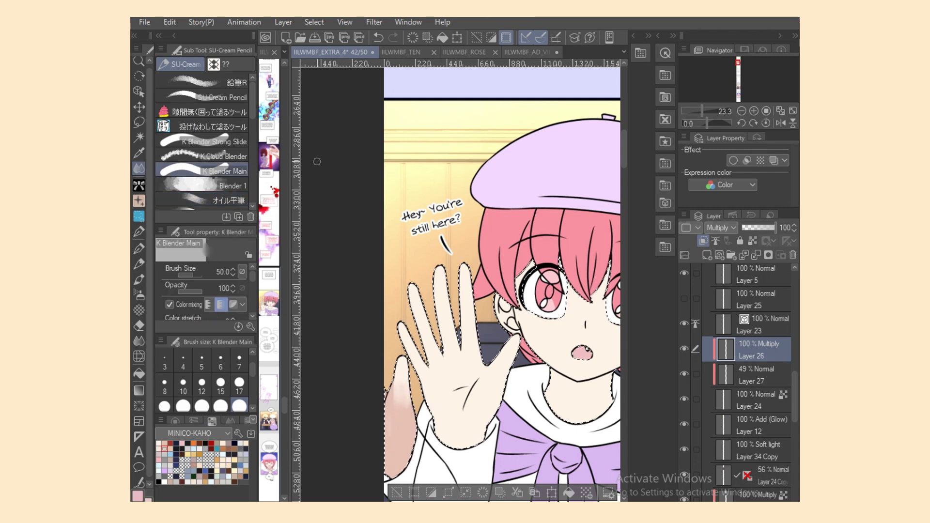
key(j)
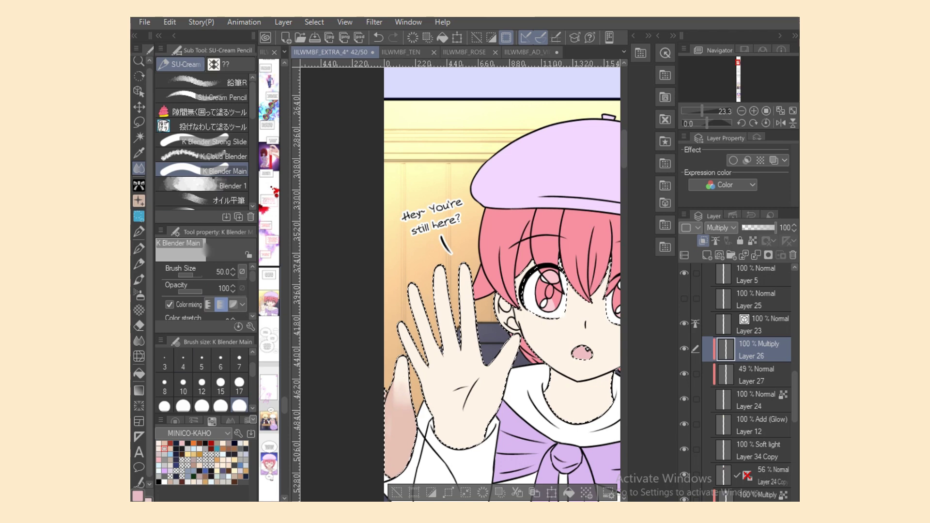
key(j)
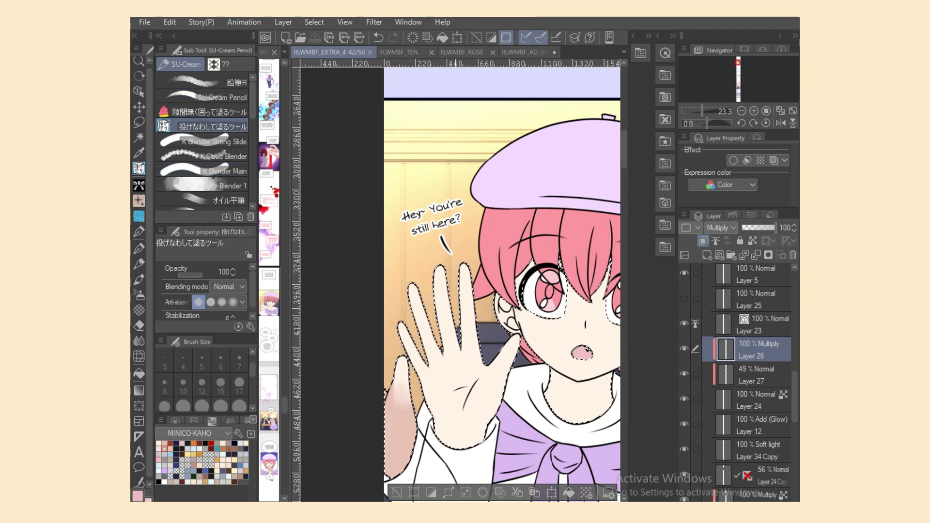
Lasso-fill a shadow over the raised hand's palm and lower fingers on Layer 26, leaving the fingertips light.
drag(422, 330, 420, 339)
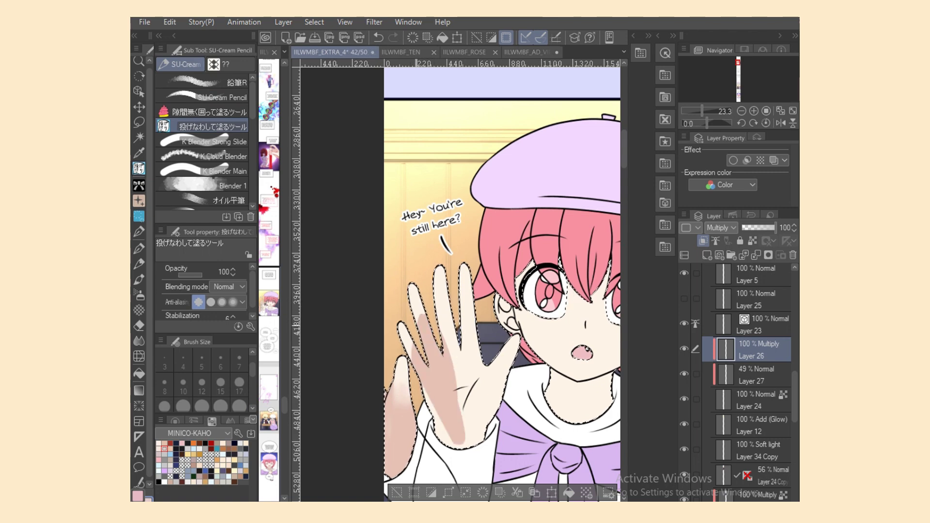
key(e)
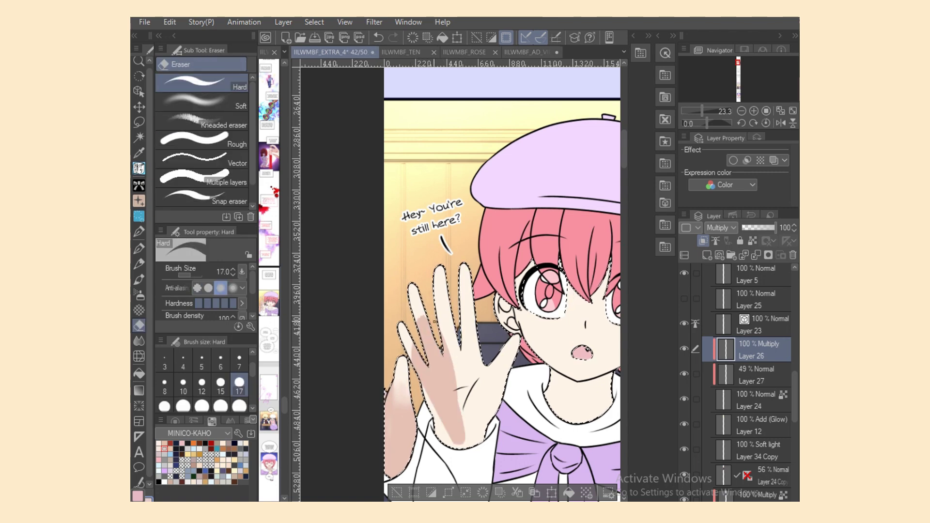
key(j)
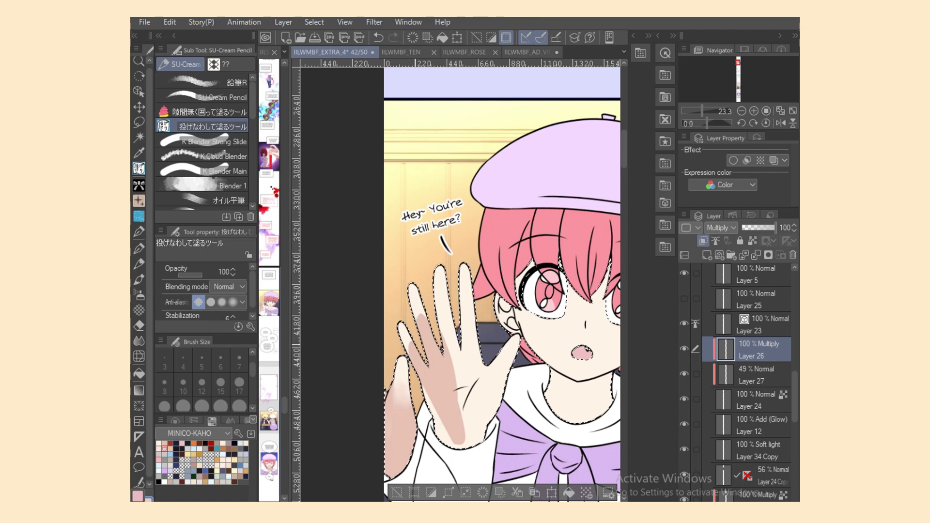
key(e)
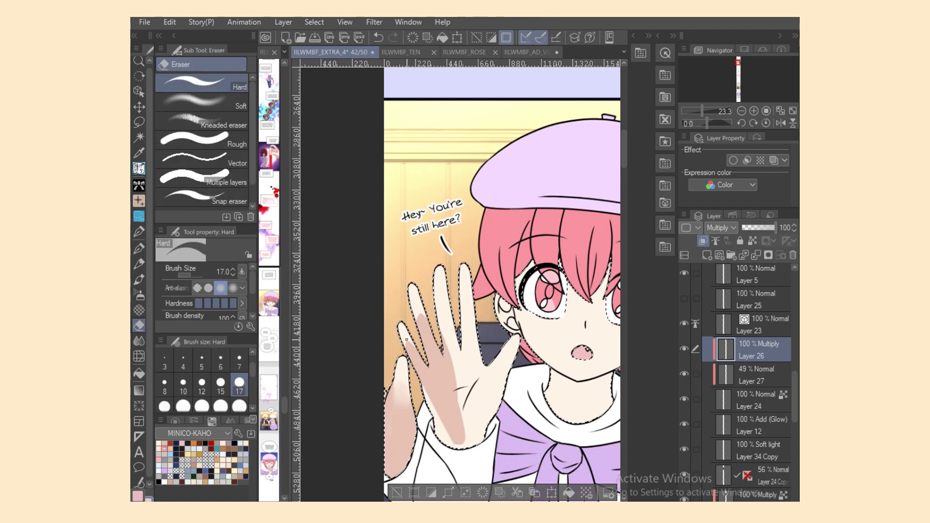
key(j)
drag(444, 301, 442, 304)
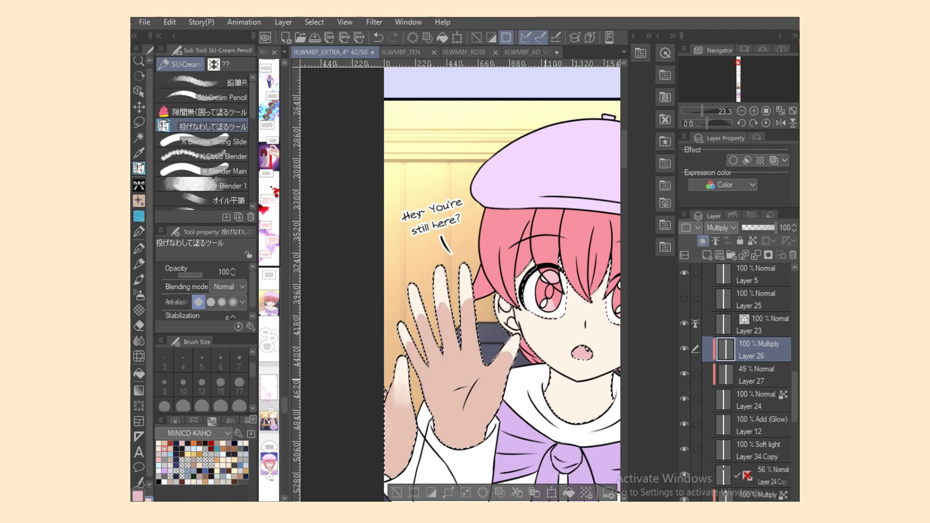
Add a clipped Multiply layer above Layer 26 and brush deeper shading on the palm with オイル平筆 at size 50.
click(707, 255)
click(721, 227)
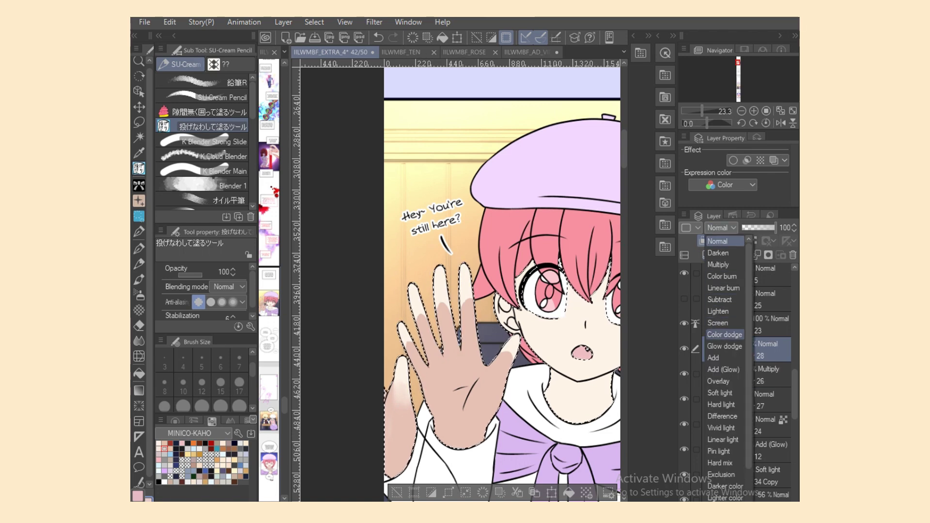
click(721, 265)
click(228, 200)
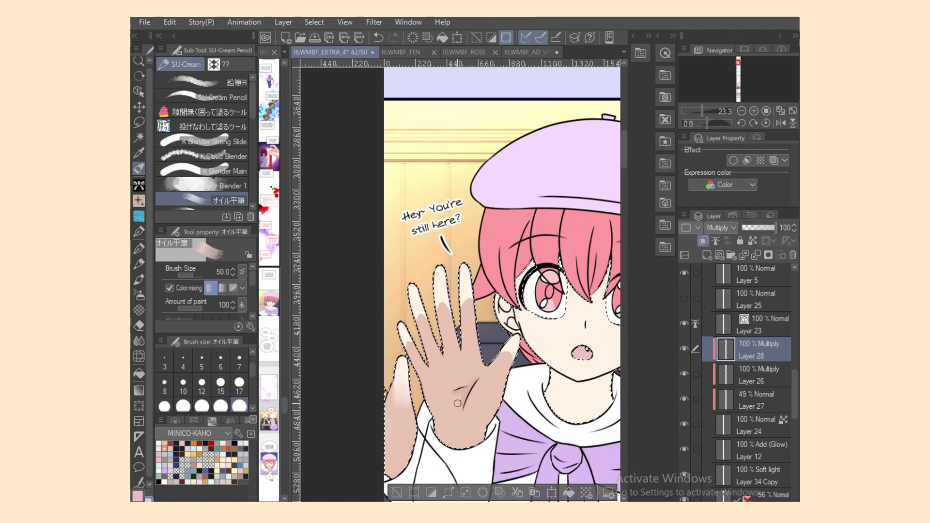
key(e)
key(b)
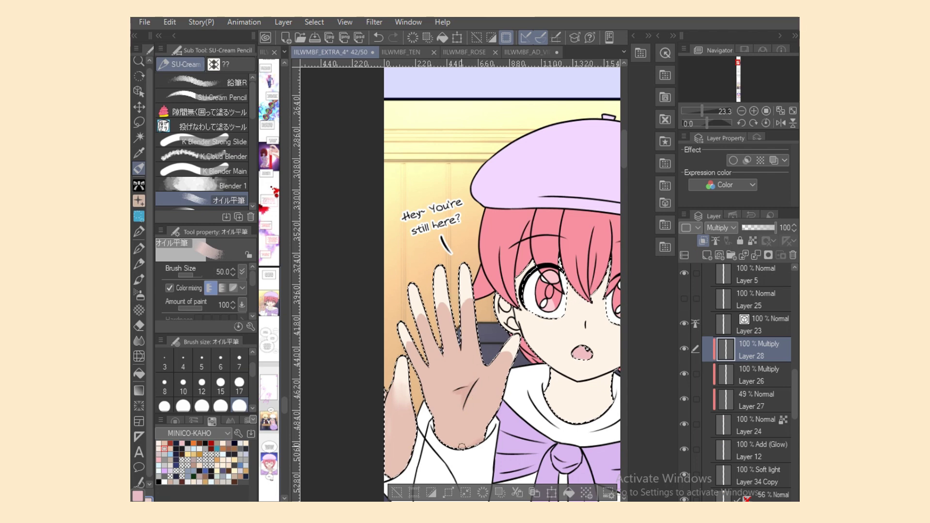
Blend the shadow edges along the raised hand's fingers on Layer 26 with K Blender Main at size 50.
scroll(549, 420, right, 2)
key(alt+bracketleft)
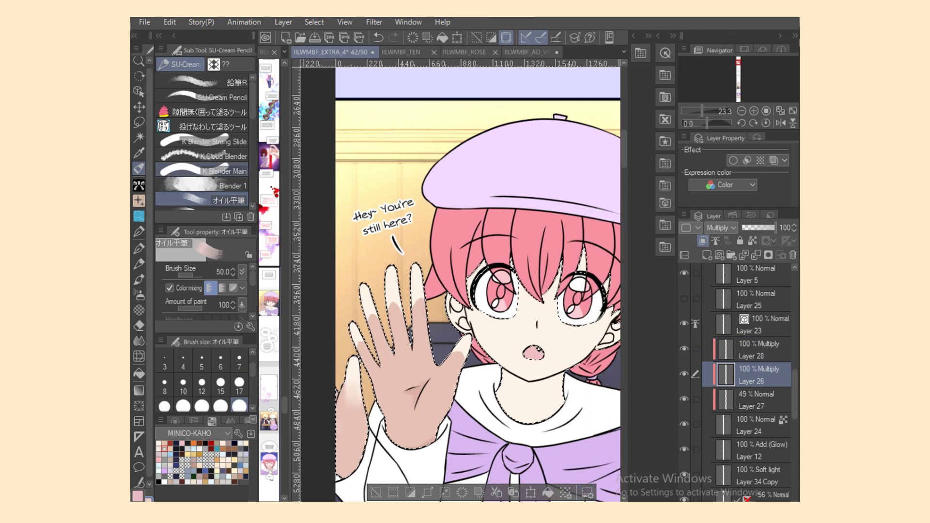
key(j)
mouse_move(425, 300)
mouse_down()
mouse_move(387, 309)
mouse_move(359, 368)
mouse_move(368, 310)
mouse_move(375, 321)
mouse_up()
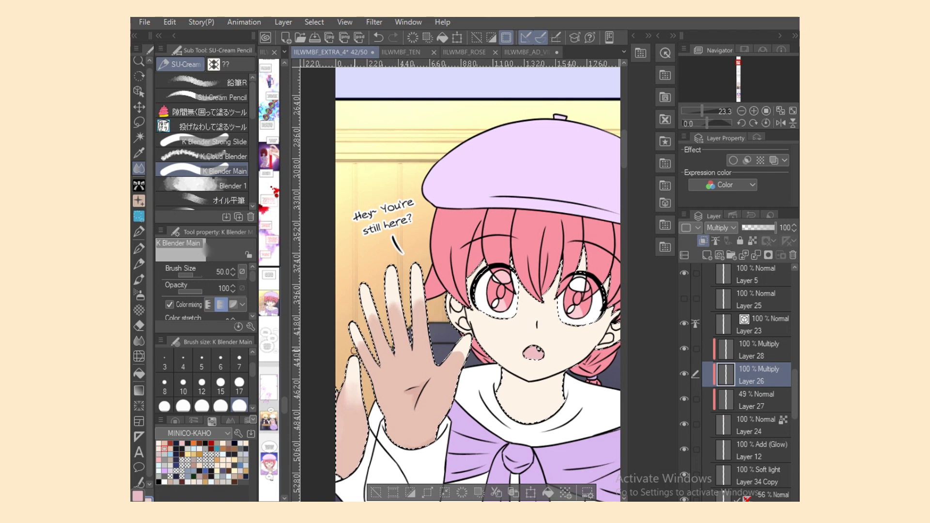
scroll(460, 281, right, 3)
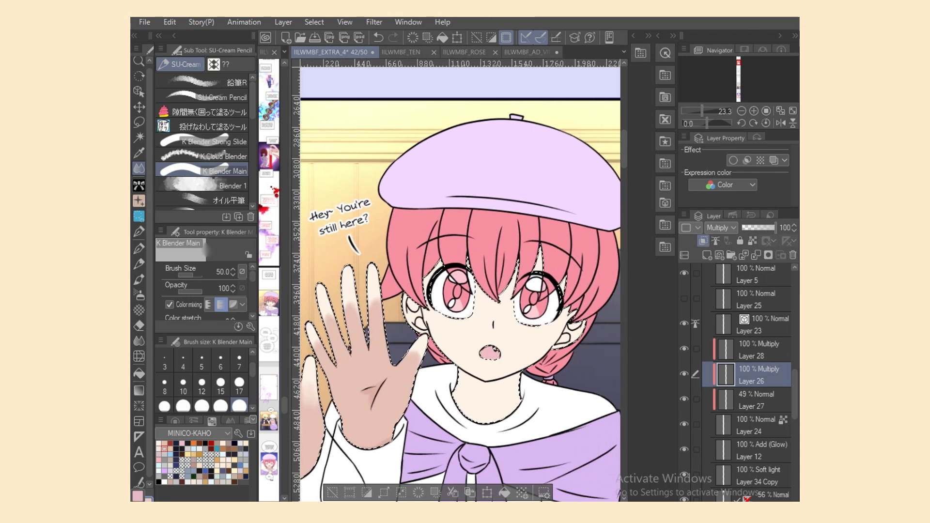
Lasso-fill the neck shadow on Layer 26, then add deeper shading on Layer 28 and blend it with K Blender Main at size 50.
click(208, 127)
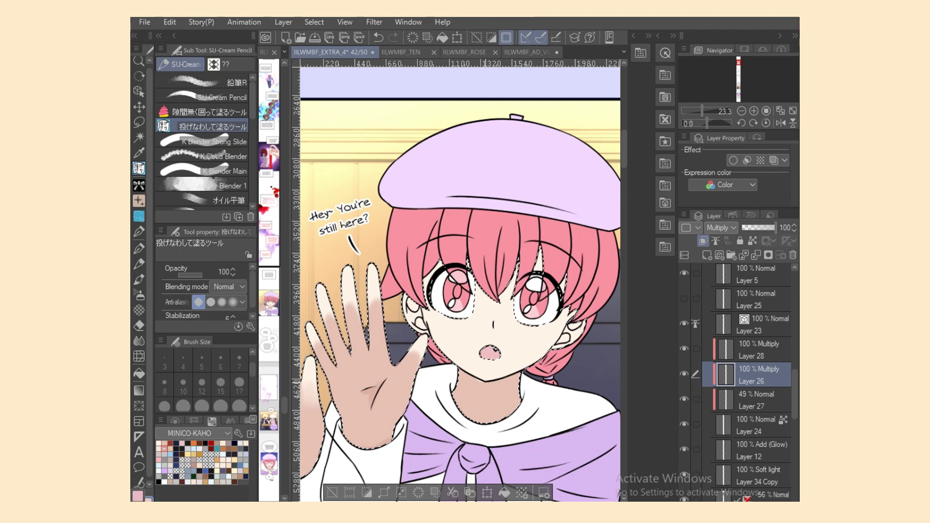
click(756, 350)
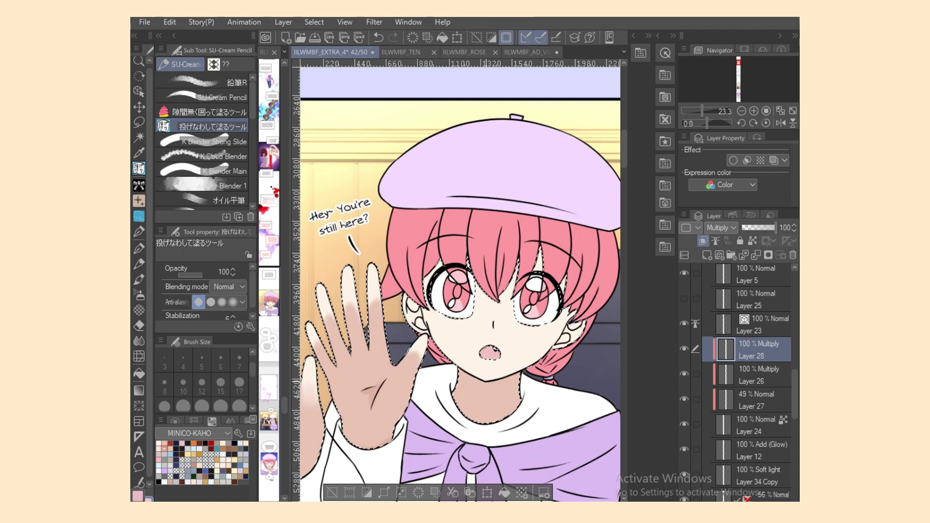
key(j)
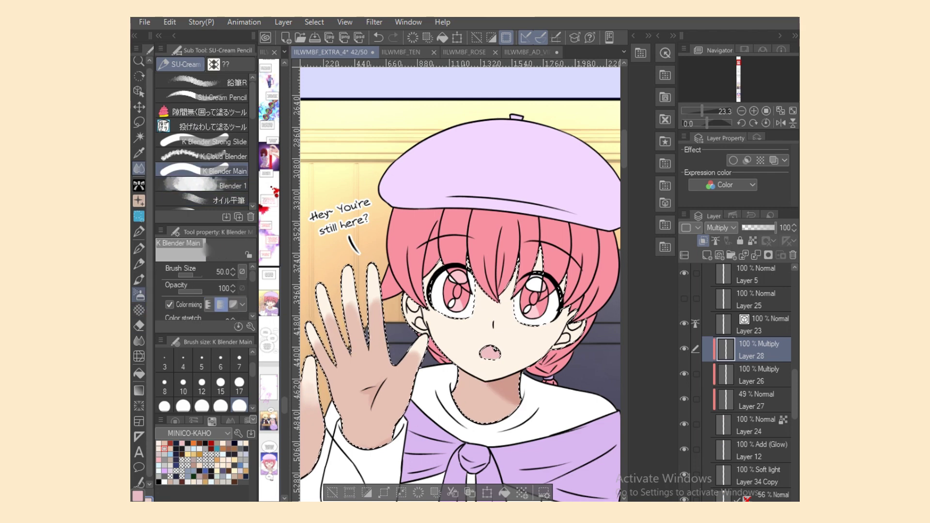
click(139, 294)
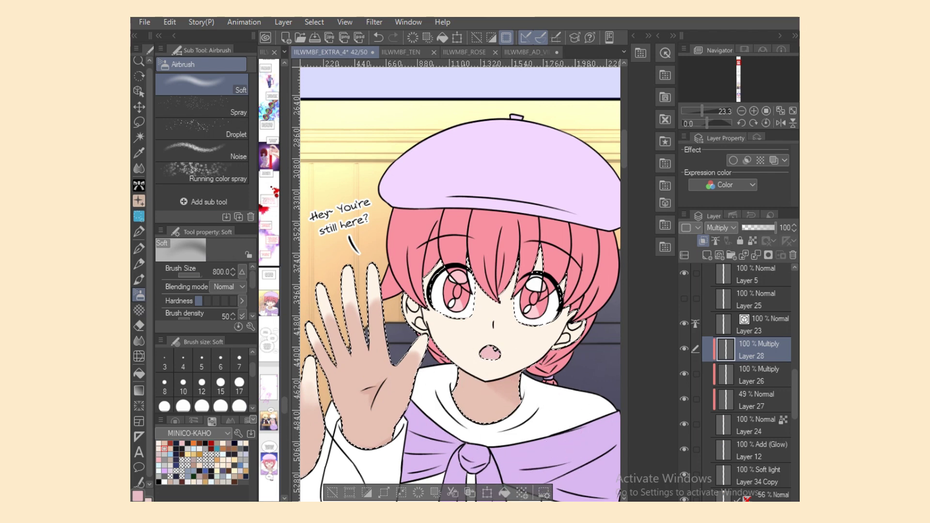
Lasso-fill a small shadow beside the nose on Layer 26, trim it with the Hard eraser and blend it with K Blender Main.
click(750, 374)
click(139, 168)
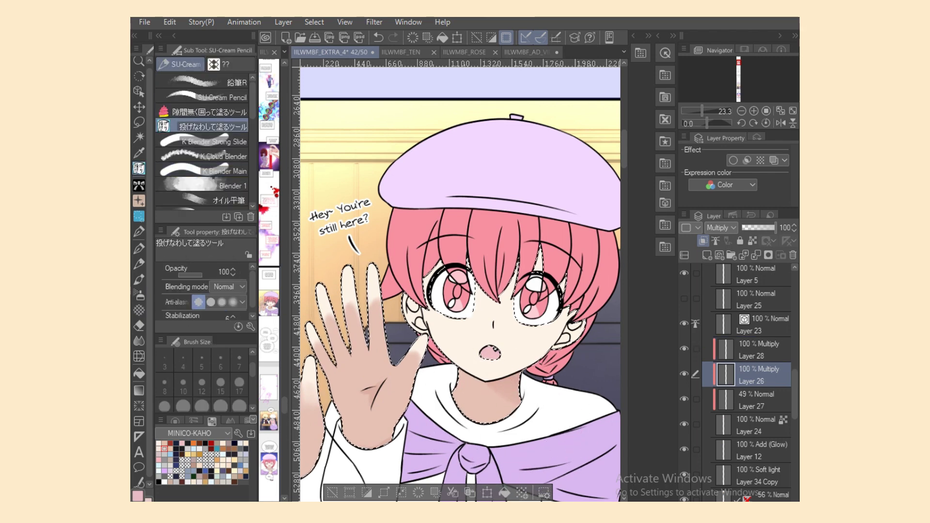
scroll(453, 298, up, 4)
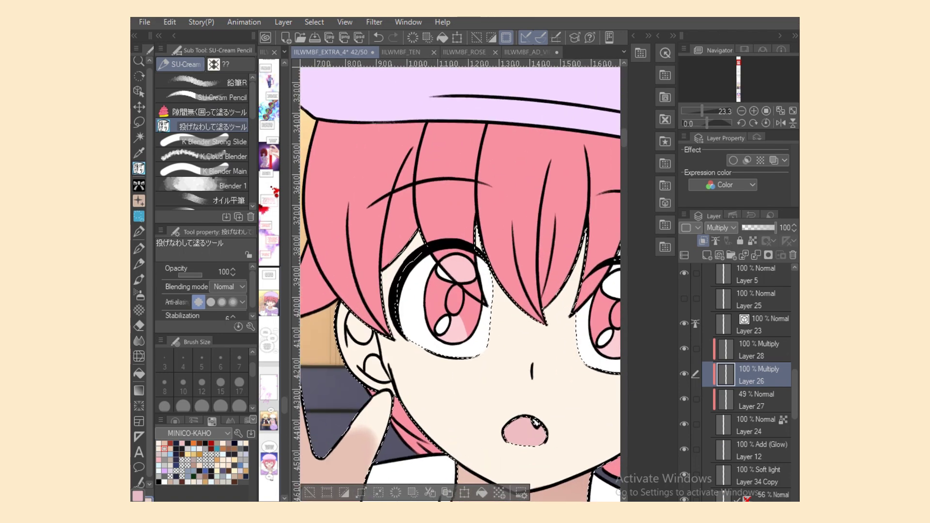
drag(541, 372, 538, 388)
key(e)
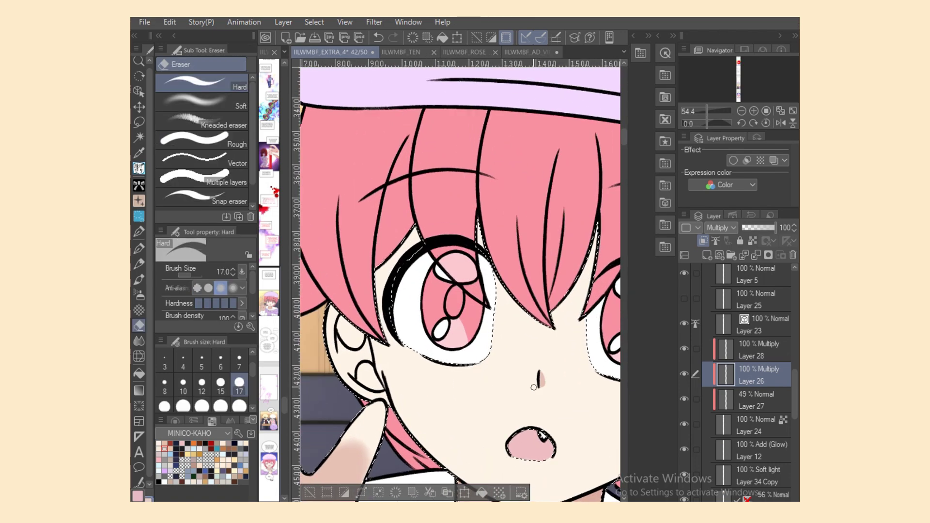
key(j)
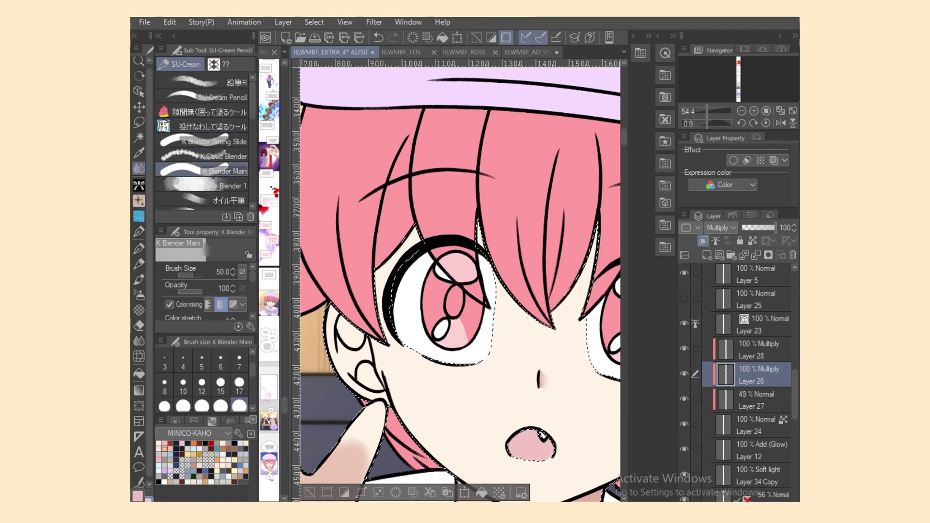
Lasso-fill shadows on Layer 26 beside the eye, under the middle bangs and inside the ear nearest the raised hand.
key(j)
key(j)
key(j)
drag(366, 280, 376, 245)
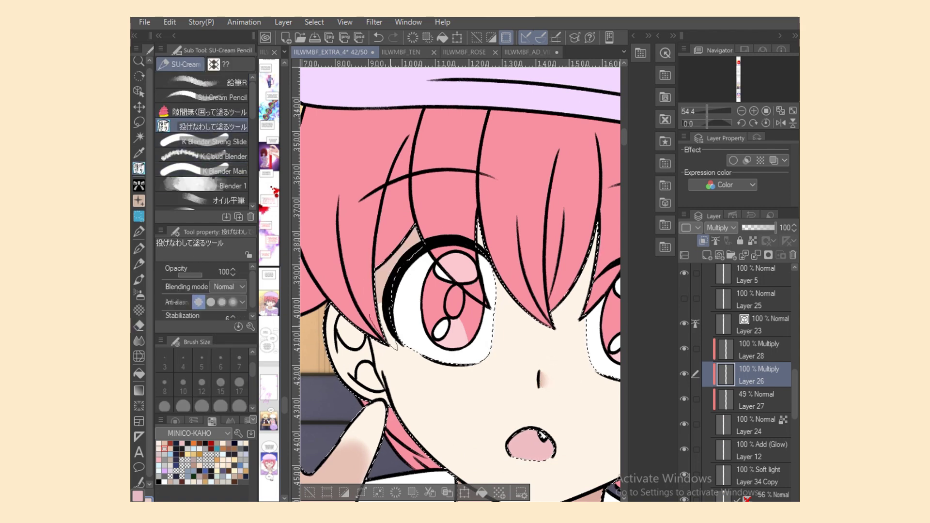
drag(477, 221, 490, 250)
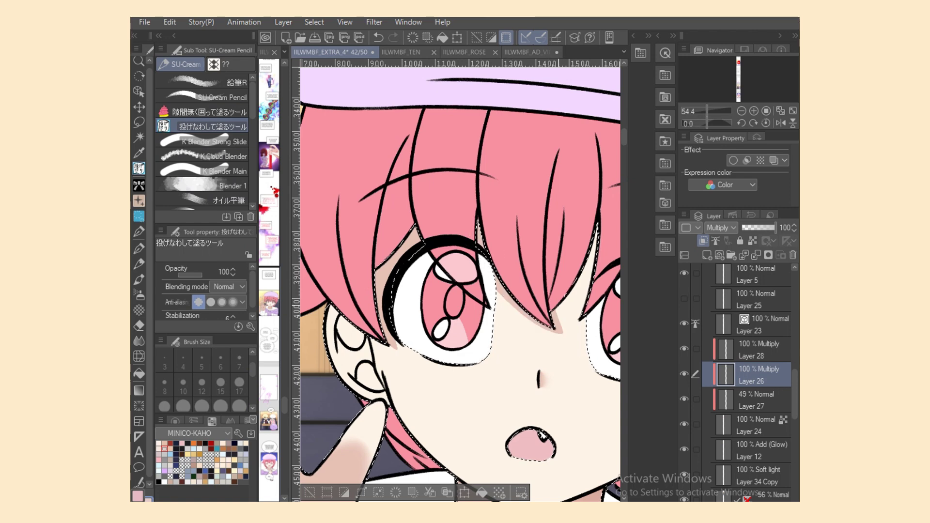
drag(596, 245, 588, 296)
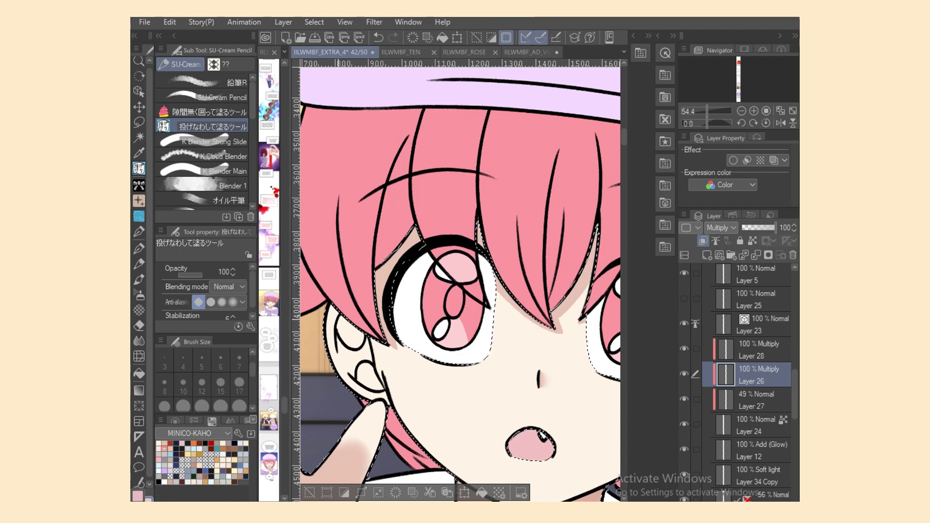
drag(371, 339, 388, 402)
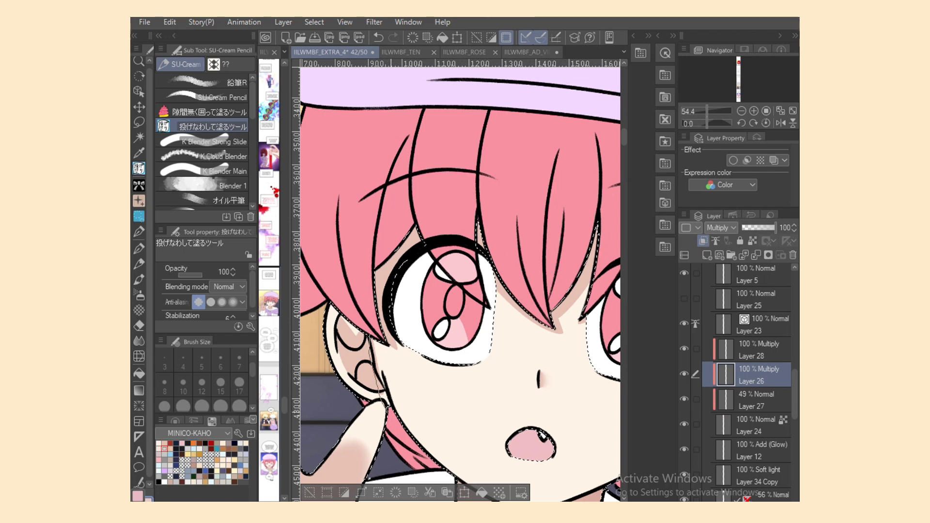
Fill the remaining skin shadows on Layer 26 between the hair strands above the other eye and inside the other ear.
key(e)
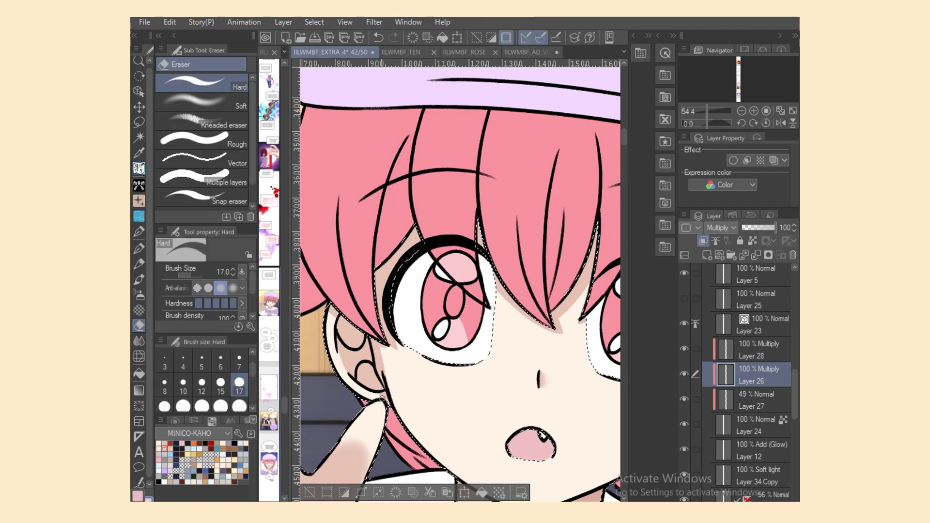
key(g)
scroll(460, 286, right, 4)
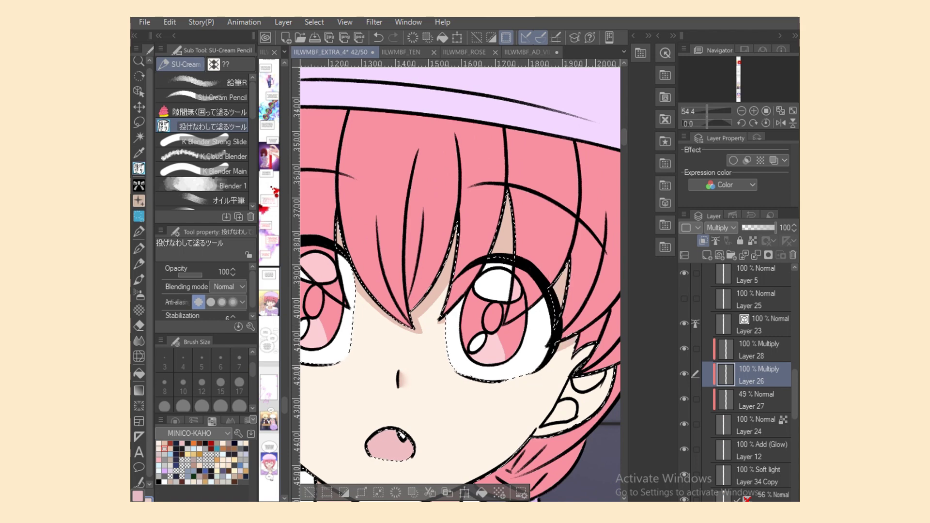
scroll(460, 285, right, 1)
scroll(460, 286, right, 2)
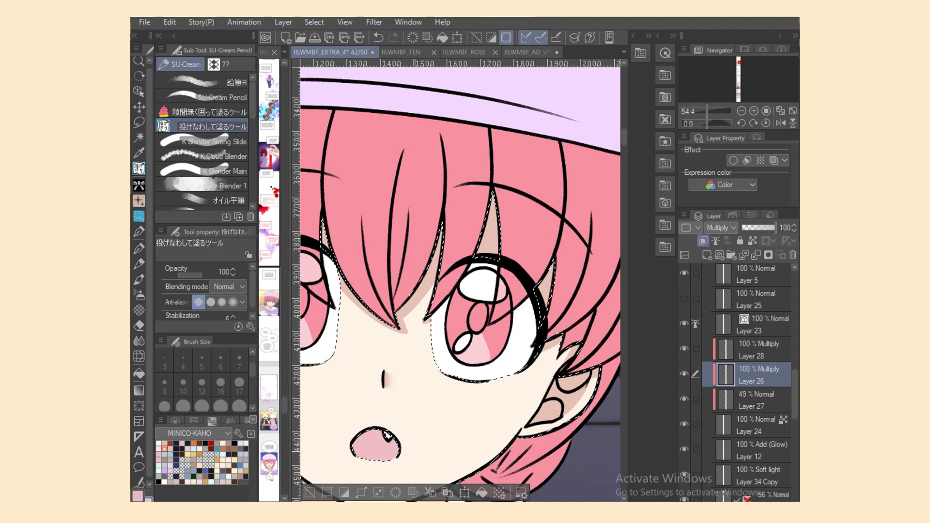
Rework the nose shadow on Layer 26 with the Hard eraser at size 17 and K Blender Main at size 50.
key(p)
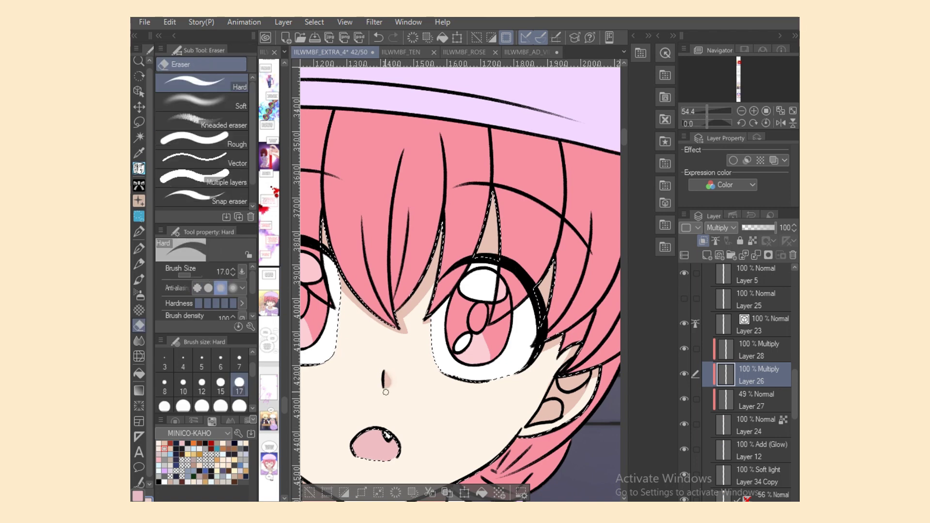
key(j)
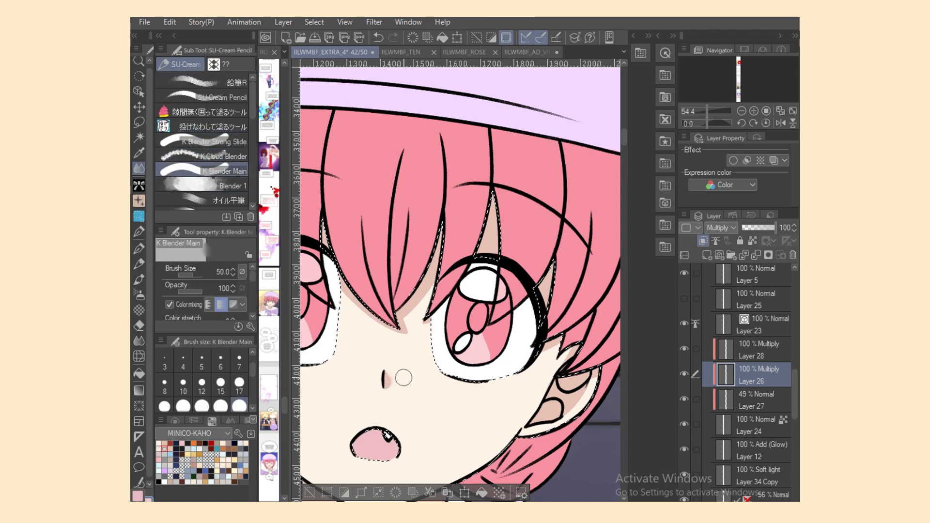
scroll(391, 375, down, 3)
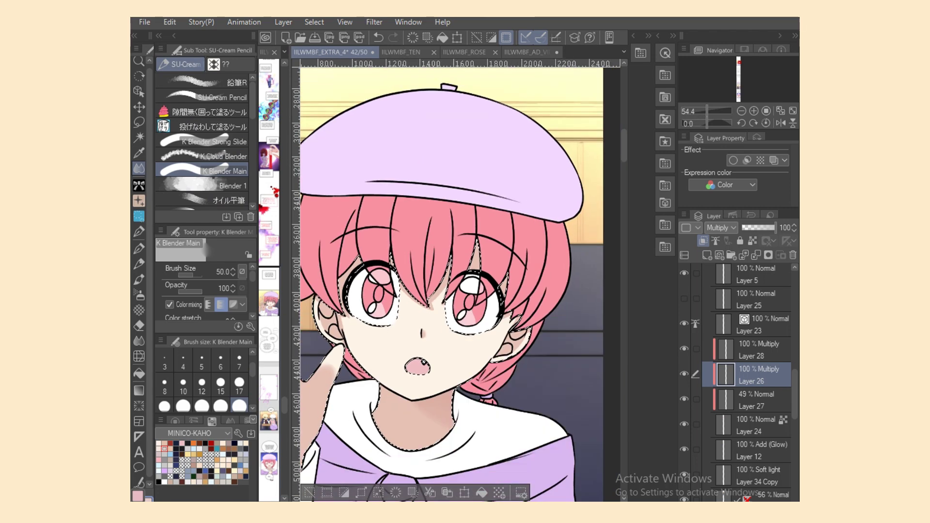
Clear the skin selection and auto-select the white collar, shirt and sleeve areas on Layer 24.
key(m)
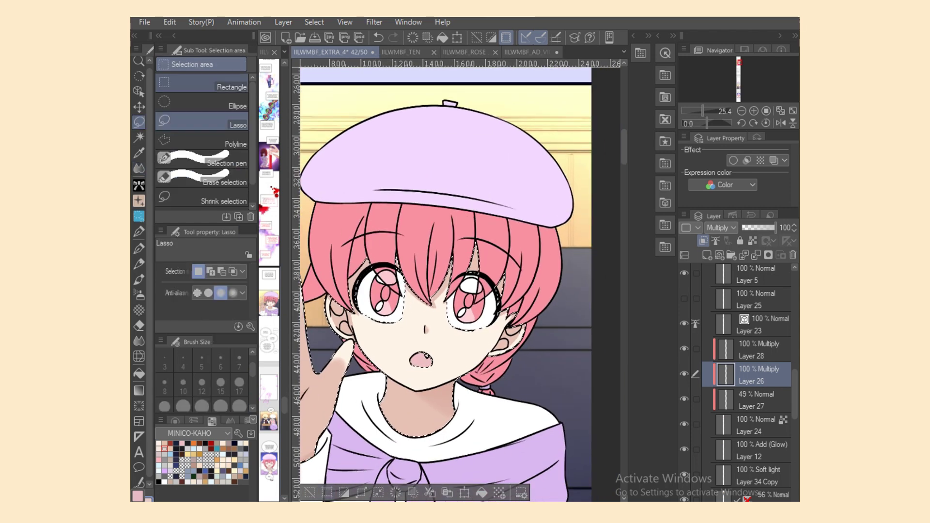
key(ctrl+d)
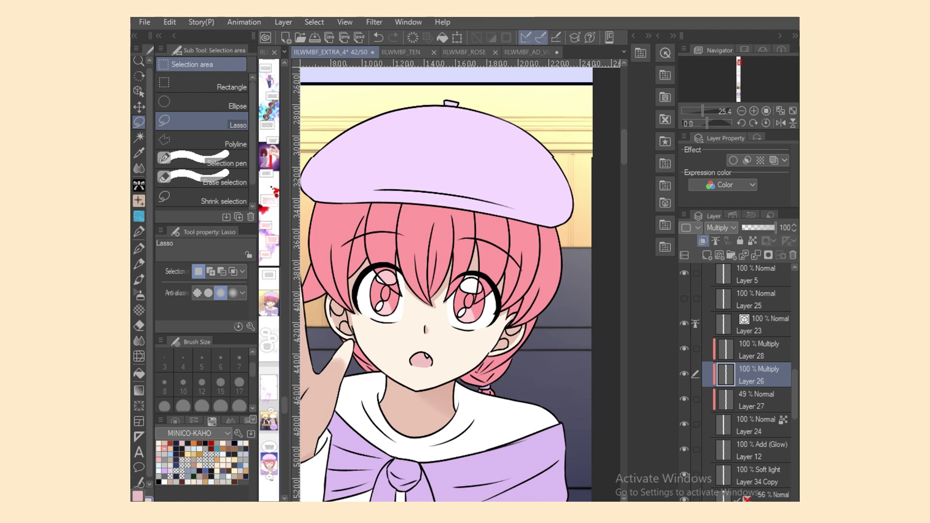
scroll(460, 281, left, 3)
click(751, 425)
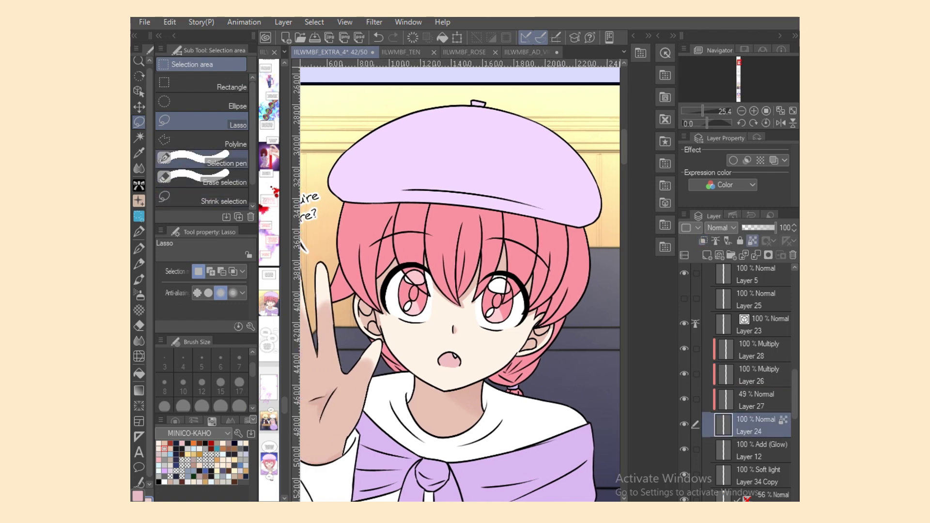
key(w)
click(412, 426)
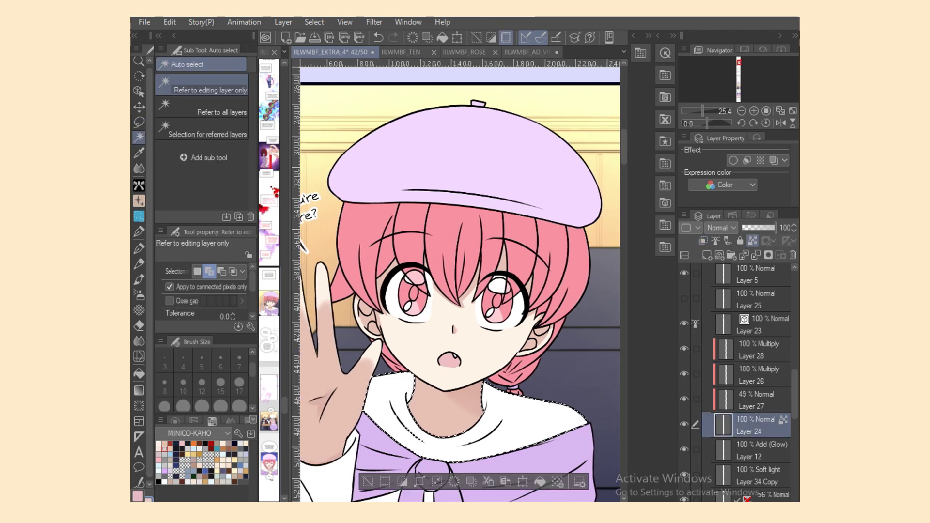
scroll(460, 281, down, 5)
scroll(460, 281, down, 2)
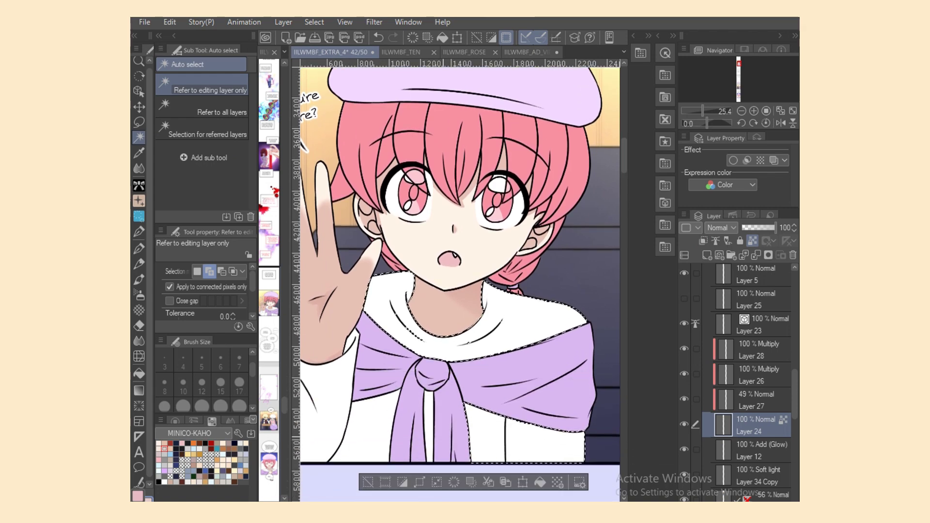
scroll(460, 281, left, 3)
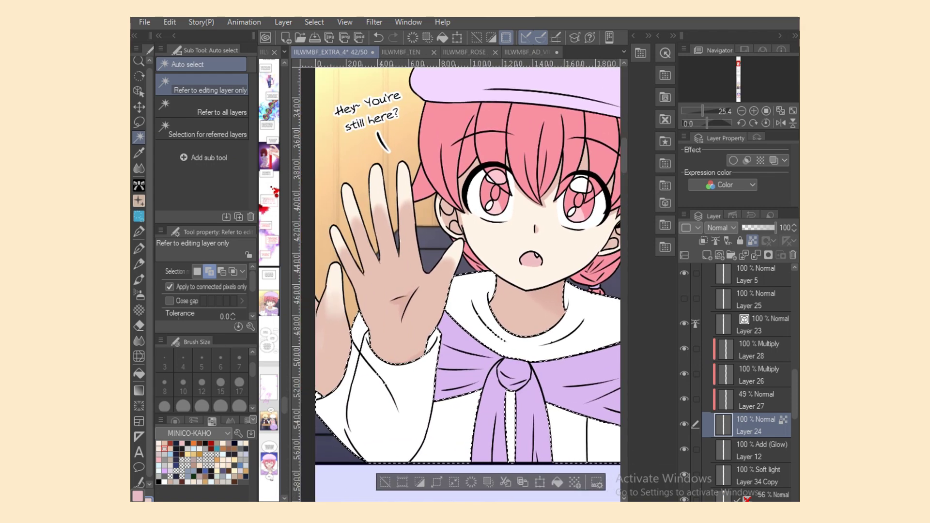
Lasso-fill shadows on Layer 26 over the raised arm's white sleeve and the shirt strip between the ribbon tails.
click(755, 375)
key(g)
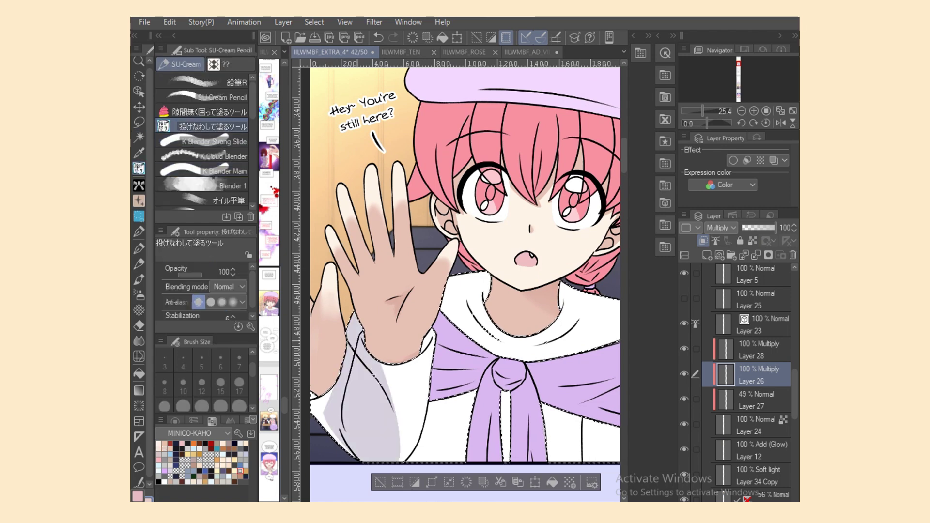
key(e)
key(p)
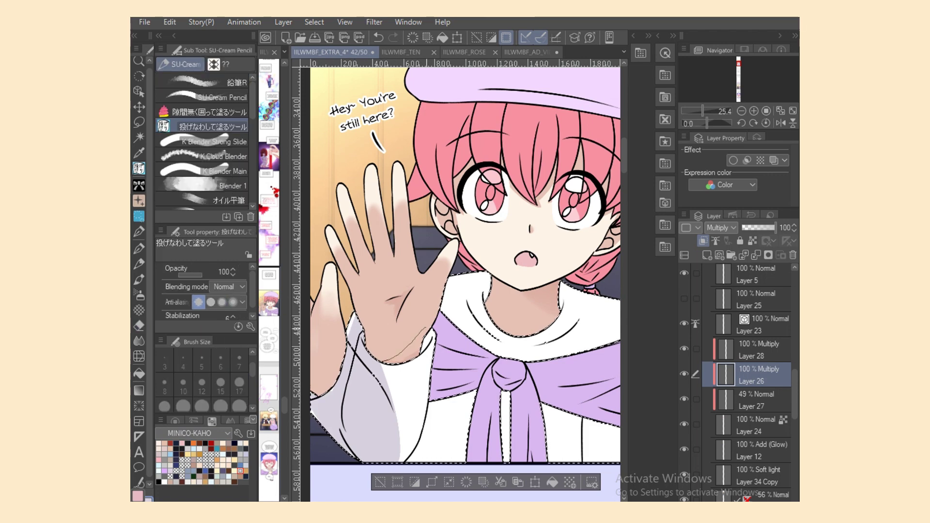
drag(383, 339, 431, 339)
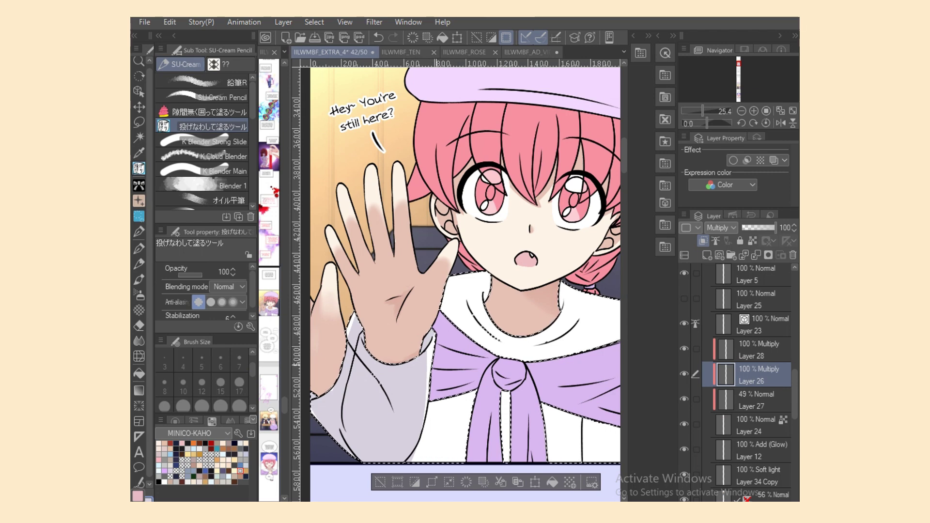
mouse_move(431, 390)
mouse_down()
mouse_move(470, 402)
mouse_move(502, 463)
mouse_up()
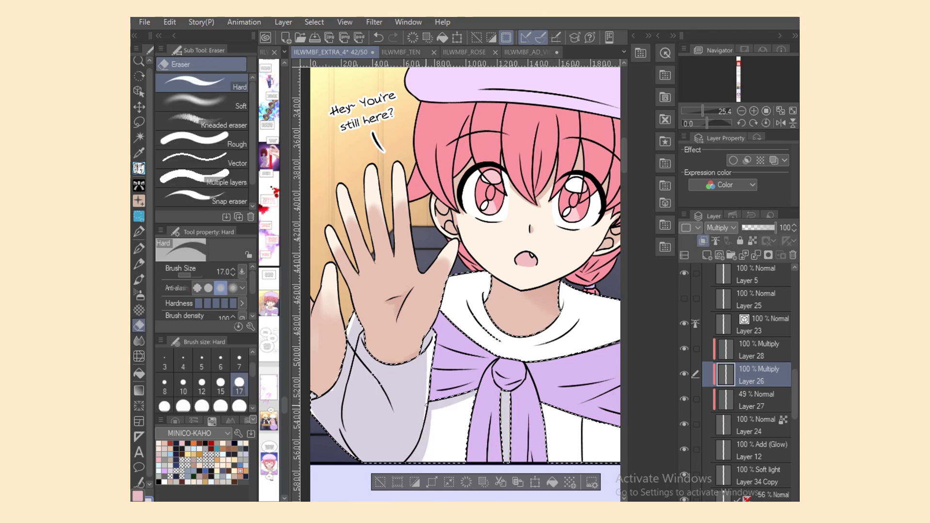
Shade the white shirt and inner collar on Layer 26, soften with K Blender Main and オイル平筆, and clear the selection.
scroll(465, 281, right, 2)
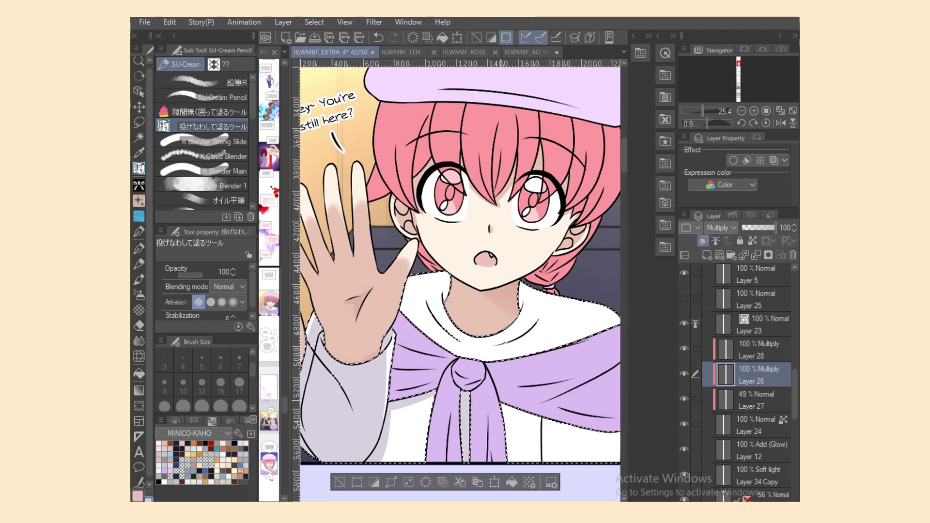
scroll(460, 271, right, 1)
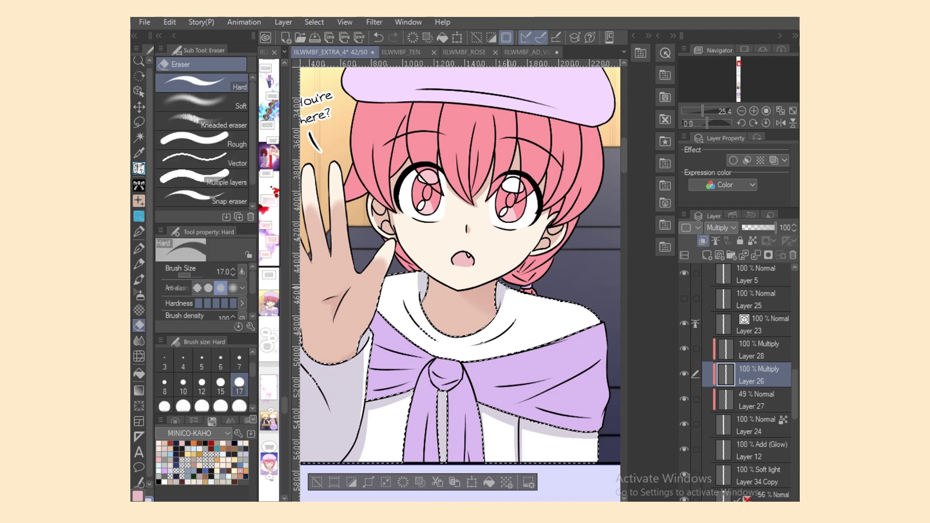
click(204, 170)
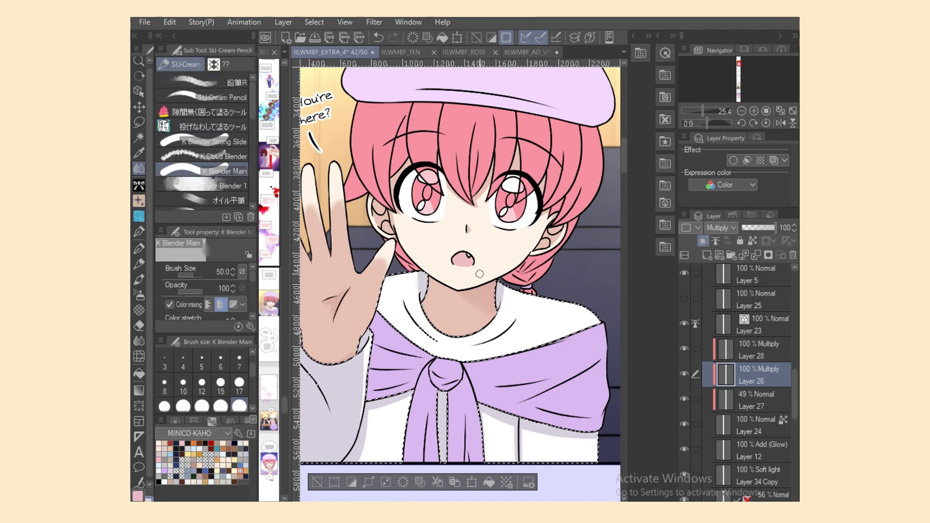
click(223, 200)
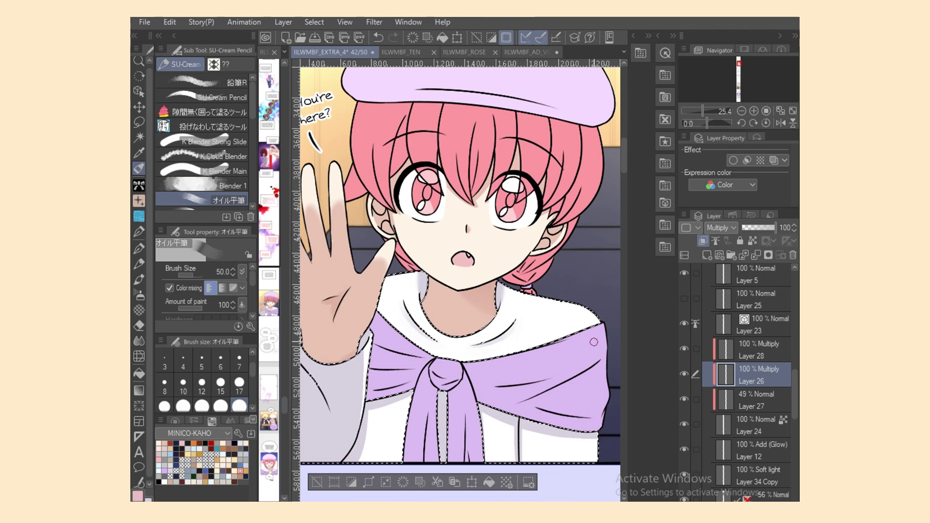
key(m)
key(ctrl+d)
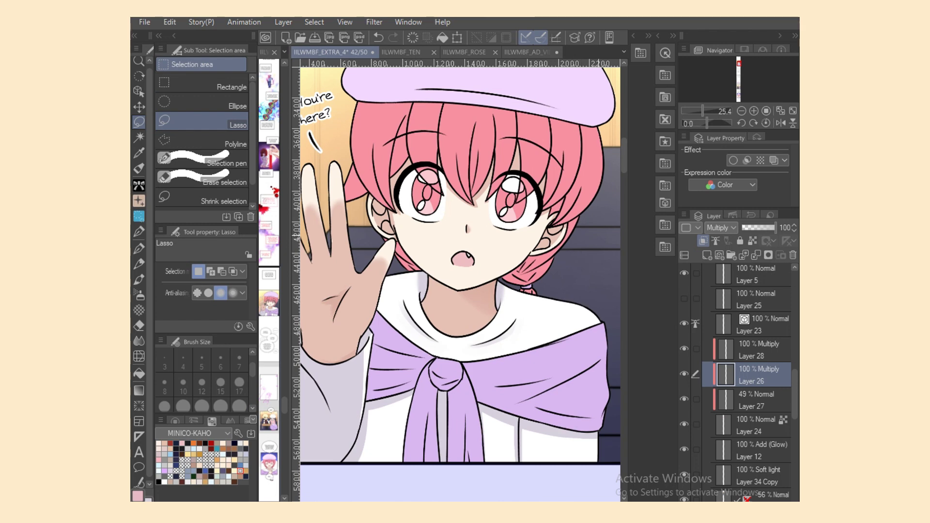
click(751, 400)
click(139, 137)
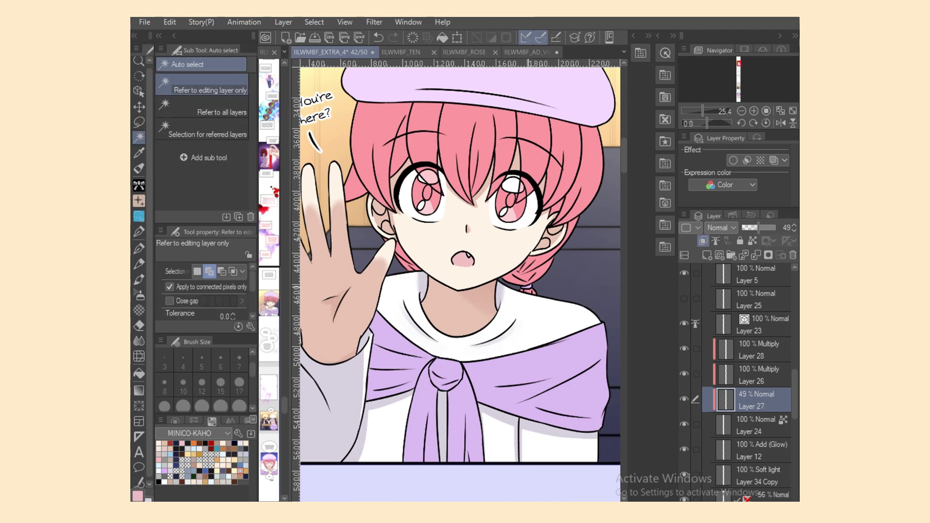
key(ctrl+z)
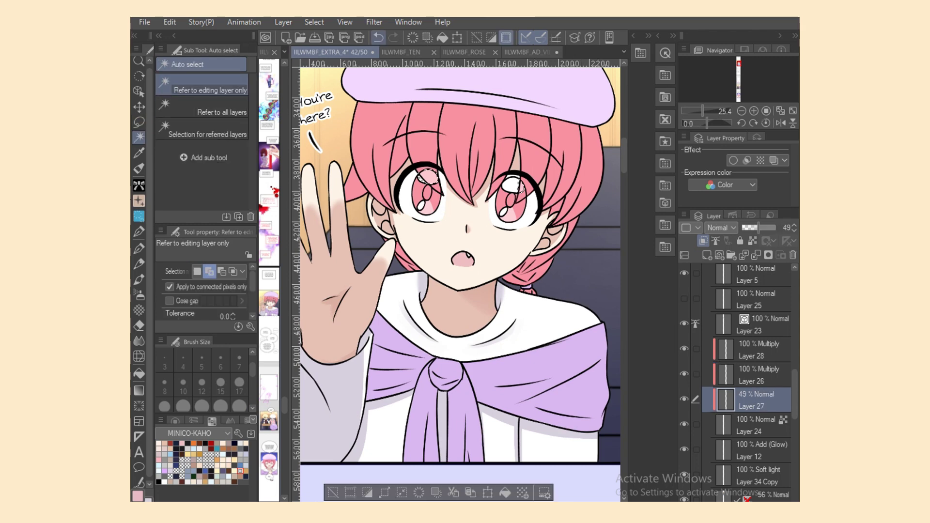
Undo the last change, auto-select the purple shawl and beret on Layer 24, and make Layer 26 active.
key(ctrl+z)
click(750, 425)
click(484, 339)
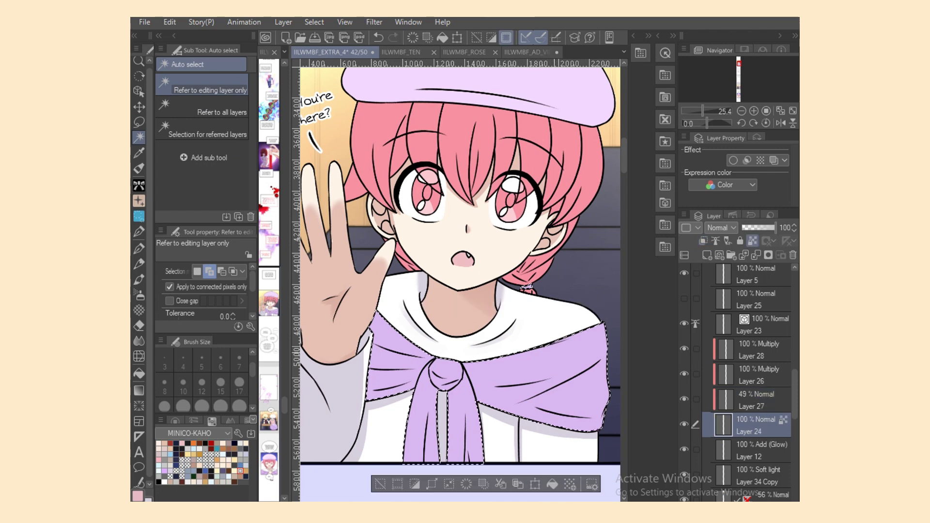
click(480, 92)
click(751, 375)
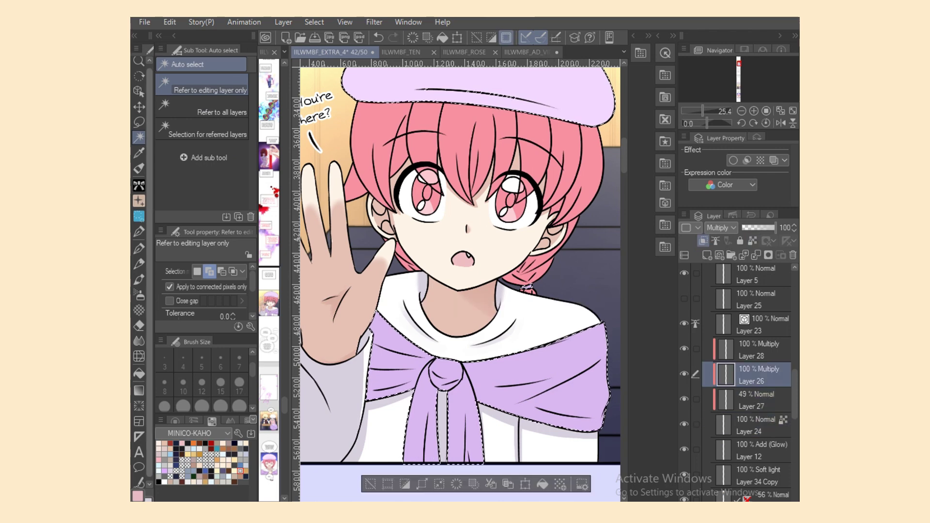
Lasso-fill shadows on Layer 26 over the shawl's folds beside the knot and along the hanging ribbon tails.
click(139, 168)
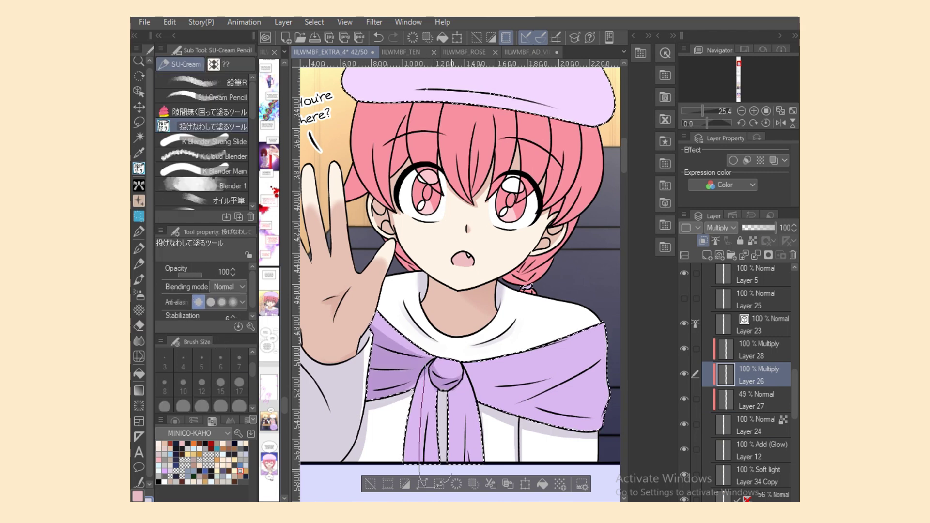
drag(451, 473, 436, 465)
mouse_move(446, 388)
mouse_down()
mouse_move(472, 375)
mouse_move(485, 408)
mouse_move(439, 464)
mouse_up()
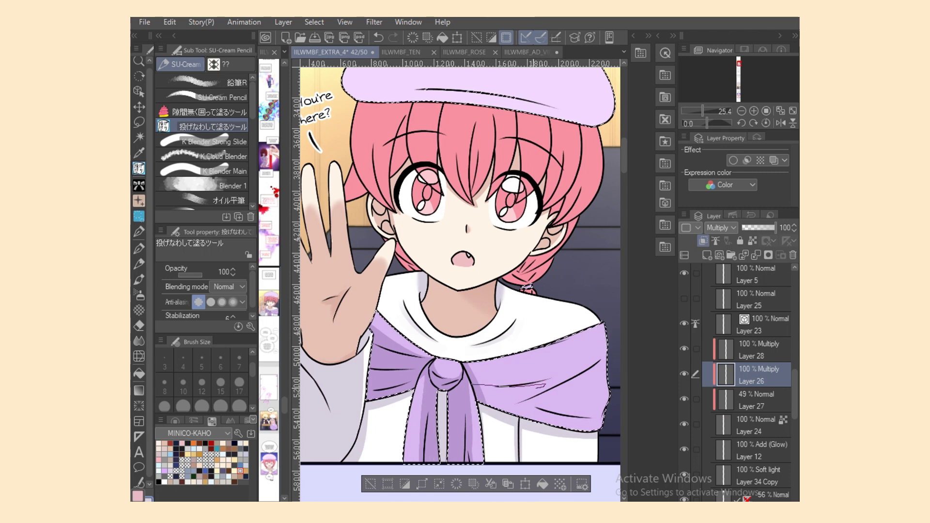
click(378, 37)
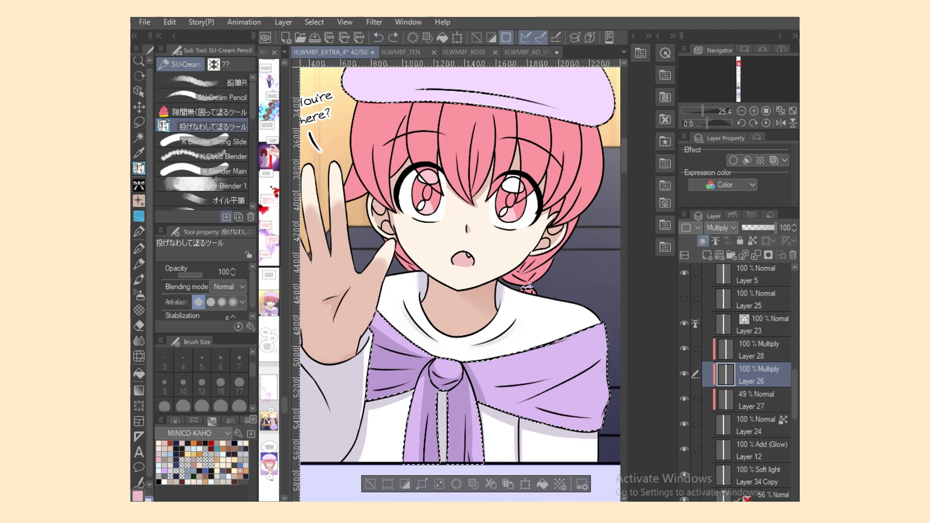
Shade the wide shawl panel beside the knot on Layer 26 with オイル平筆 at size 50, then choose K Blender Main.
click(227, 200)
drag(494, 389, 526, 387)
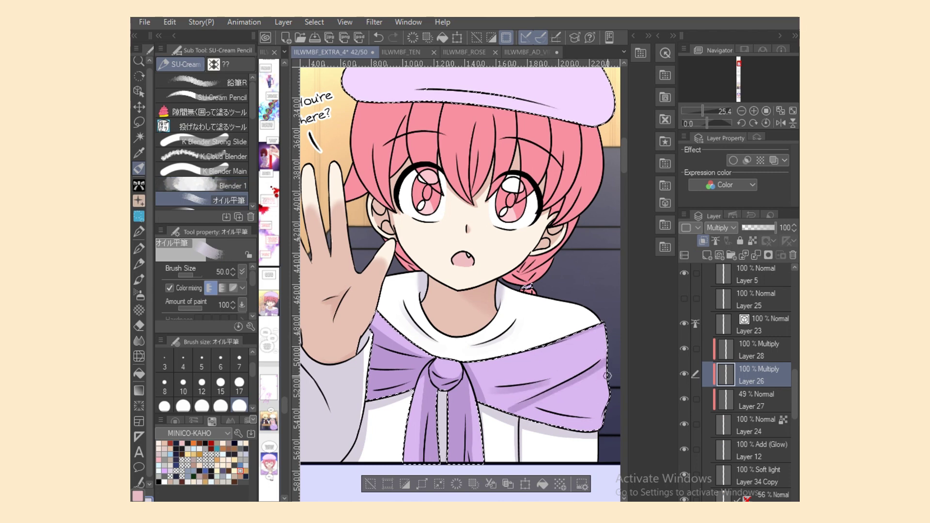
drag(522, 409, 616, 421)
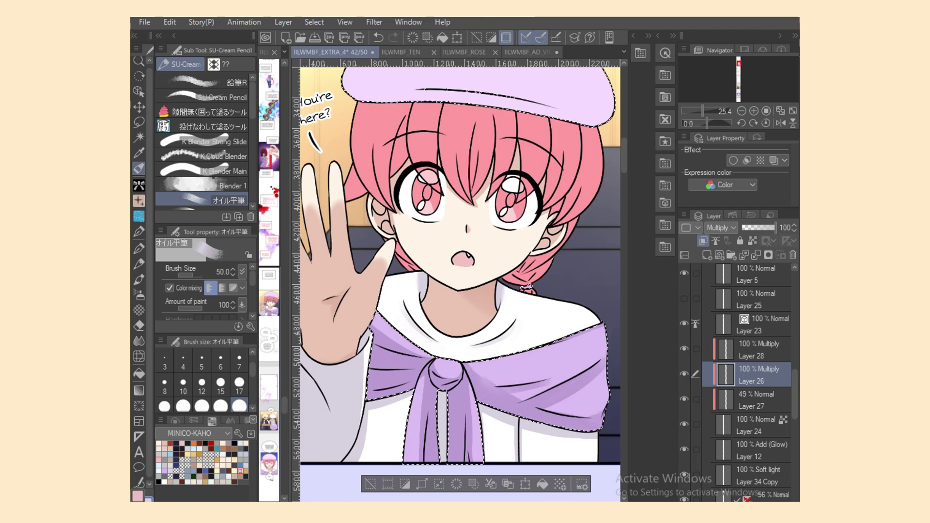
key(alt+bracketright)
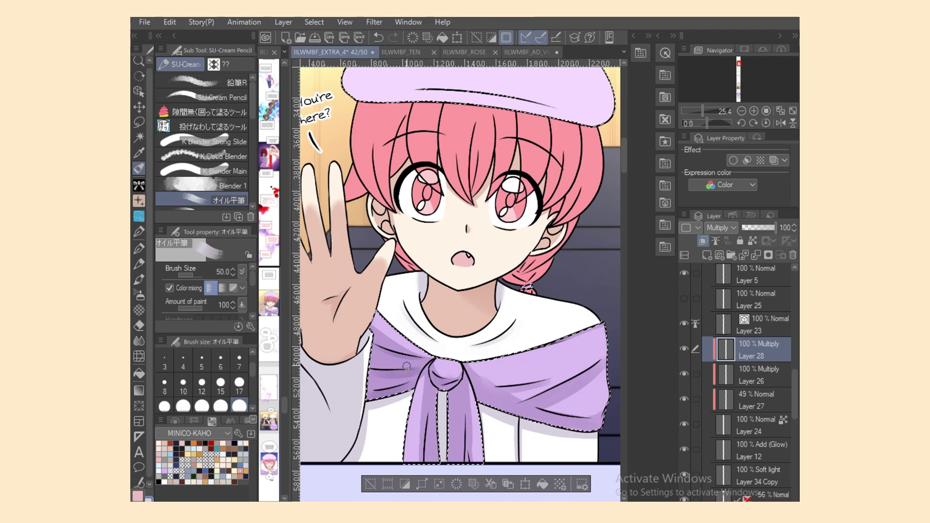
key(e)
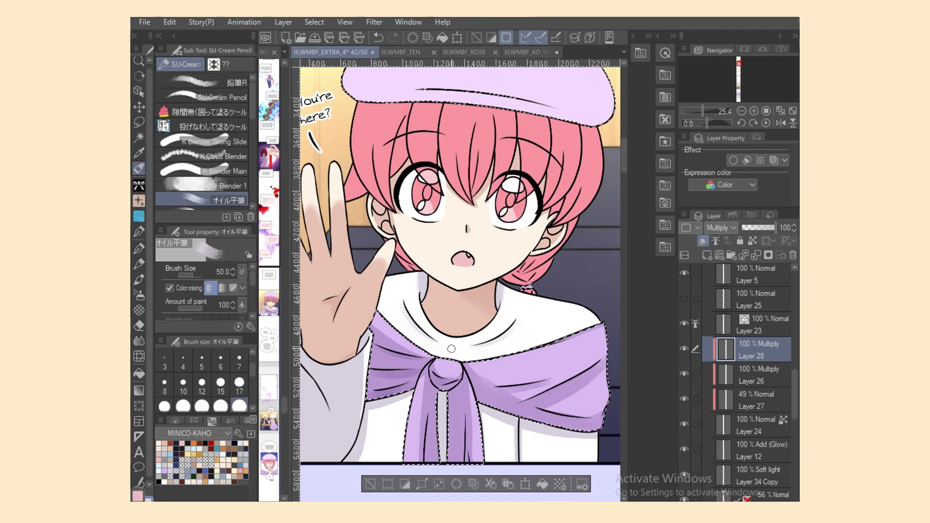
key(b)
click(755, 374)
key(j)
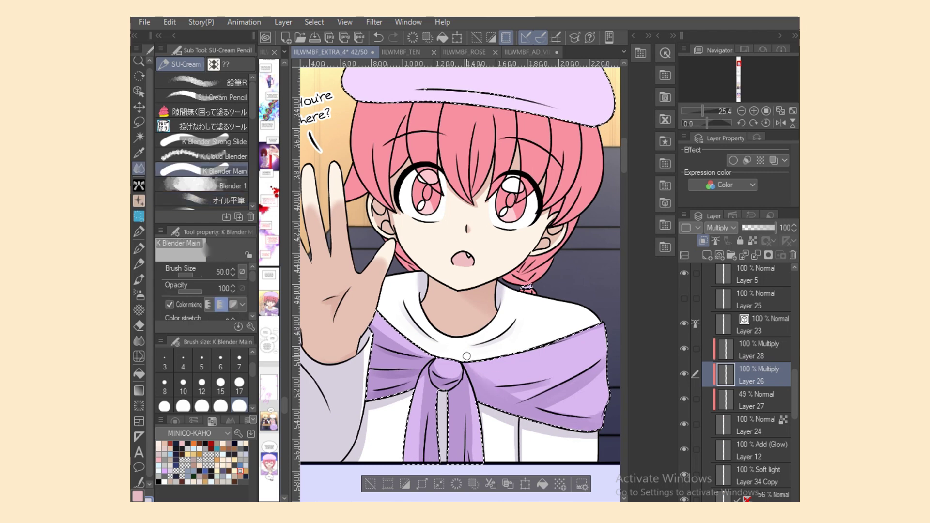
Paint a shadow along the beret's lower edge on Layer 26 with オイル平筆 enlarged to size 120, and clear the selection.
scroll(460, 286, up, 3)
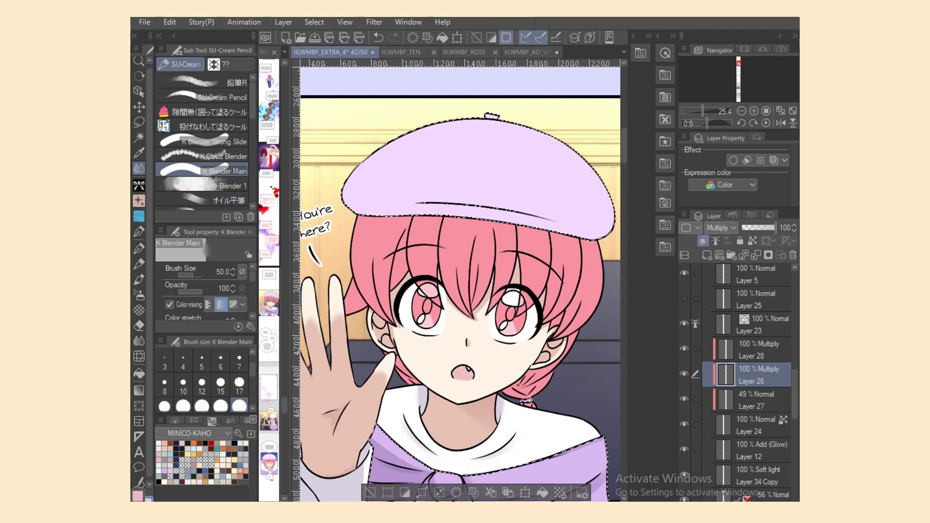
key(b)
drag(366, 215, 474, 210)
key(bracketright)
key(bracketright)
key(bracketright)
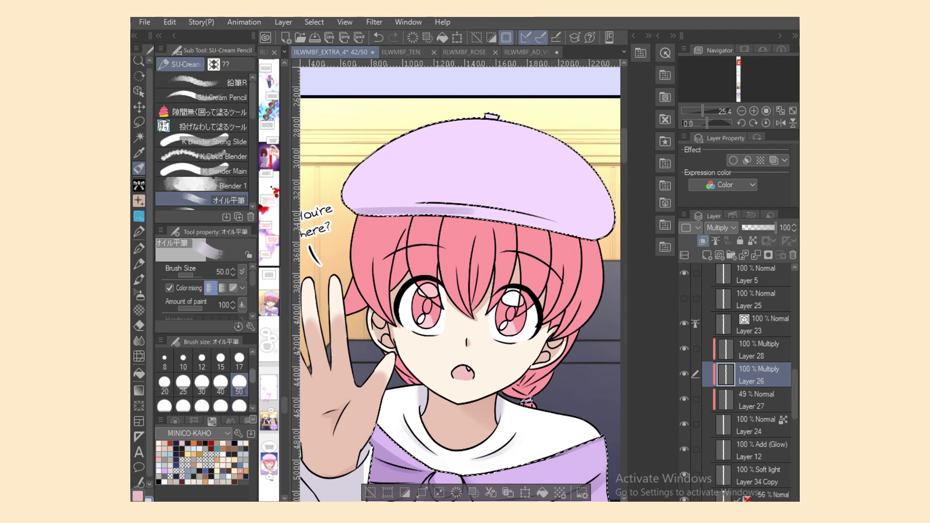
drag(368, 213, 498, 218)
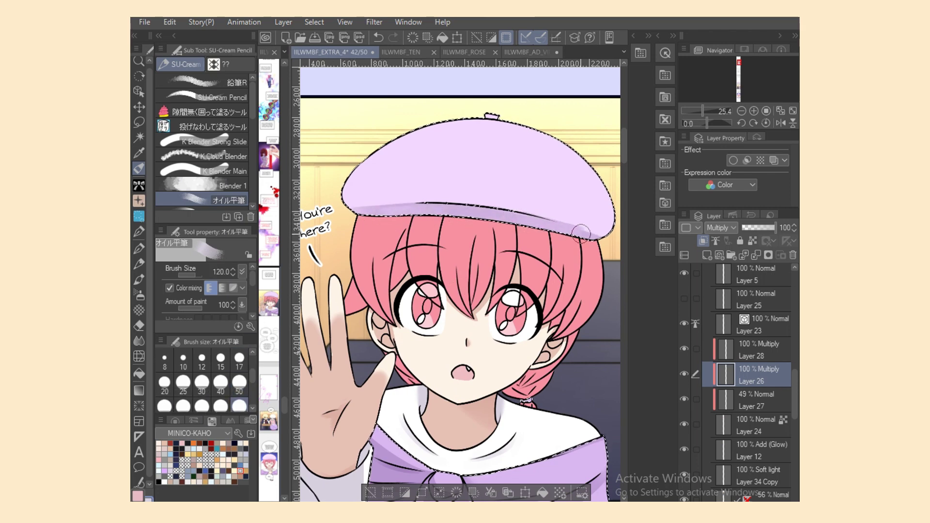
mouse_move(581, 232)
mouse_down()
mouse_move(474, 213)
mouse_move(368, 217)
mouse_up()
drag(449, 203, 552, 232)
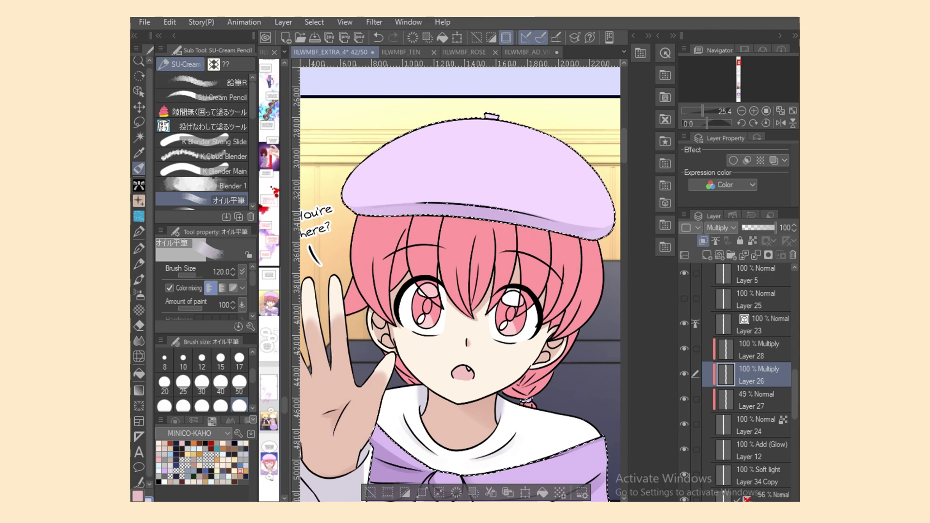
key(m)
key(ctrl+d)
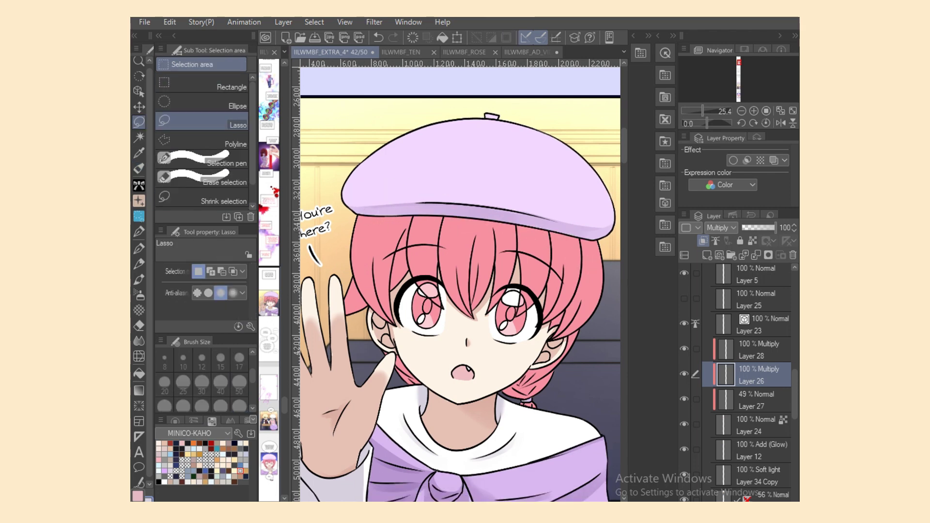
Auto-select the pink hair areas on Layer 24, and set up 投げなわして塗るツール for filling on Layer 26.
click(751, 424)
click(139, 137)
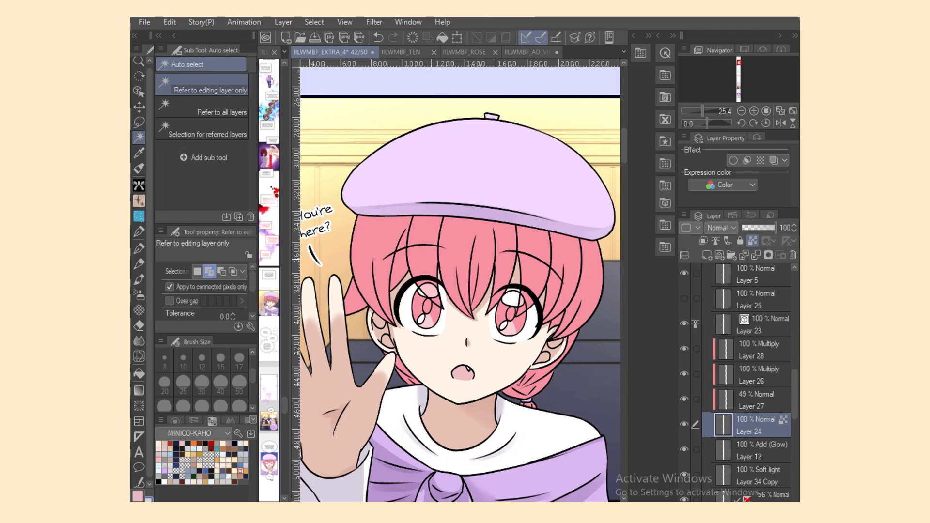
click(493, 275)
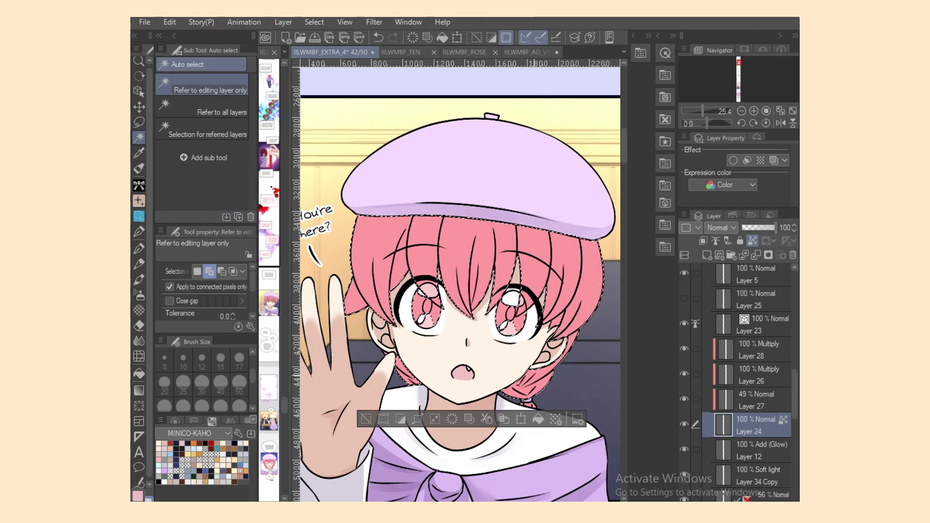
click(401, 361)
click(756, 375)
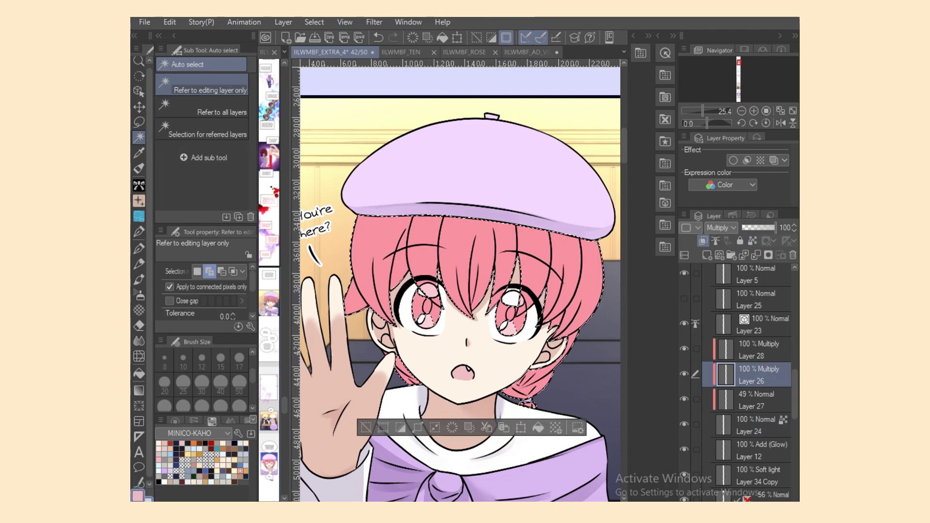
click(139, 168)
click(204, 126)
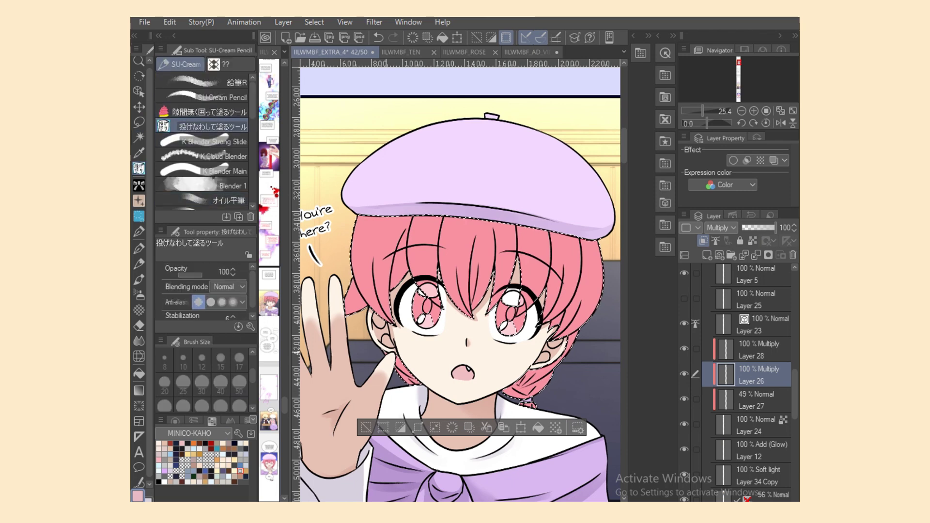
On the Multiply Layer 26, lasso-fill shadows onto the pink hair inside the hair selection, starting with the strands behind the neck.
click(755, 400)
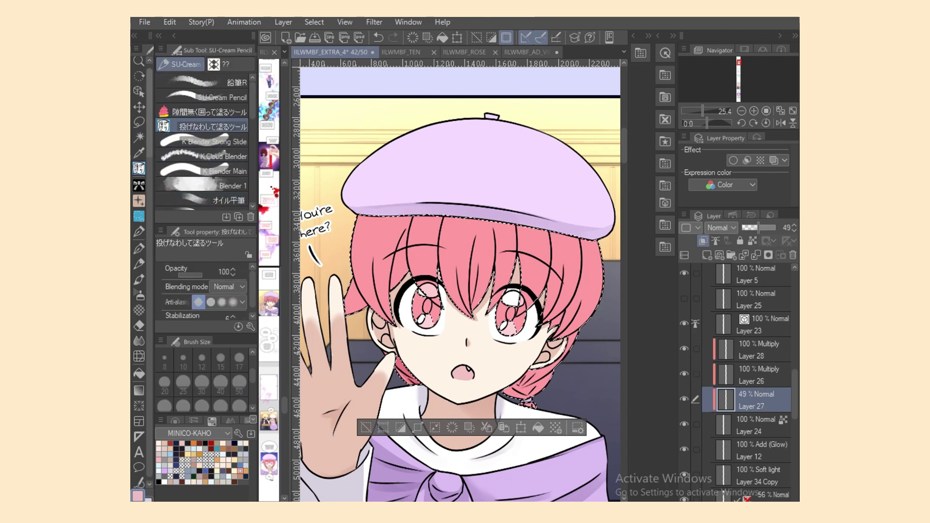
click(139, 137)
click(755, 426)
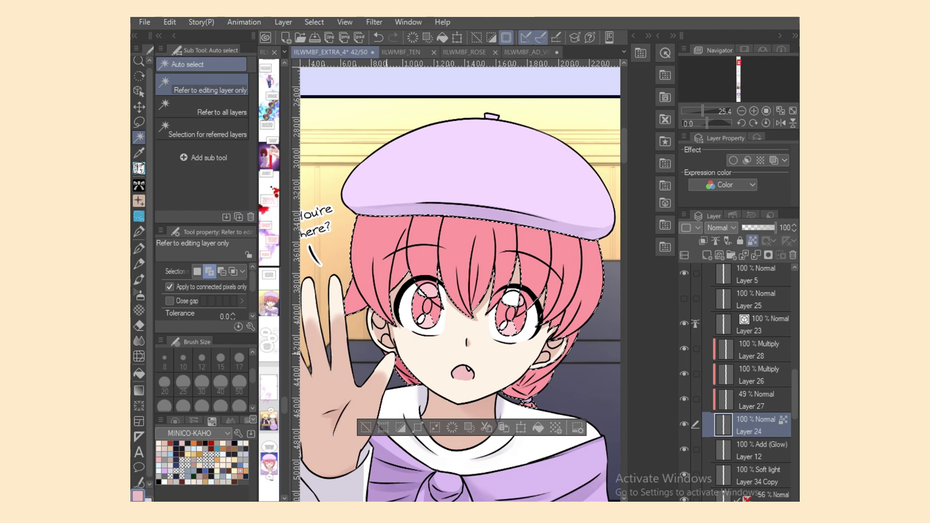
click(755, 375)
click(139, 168)
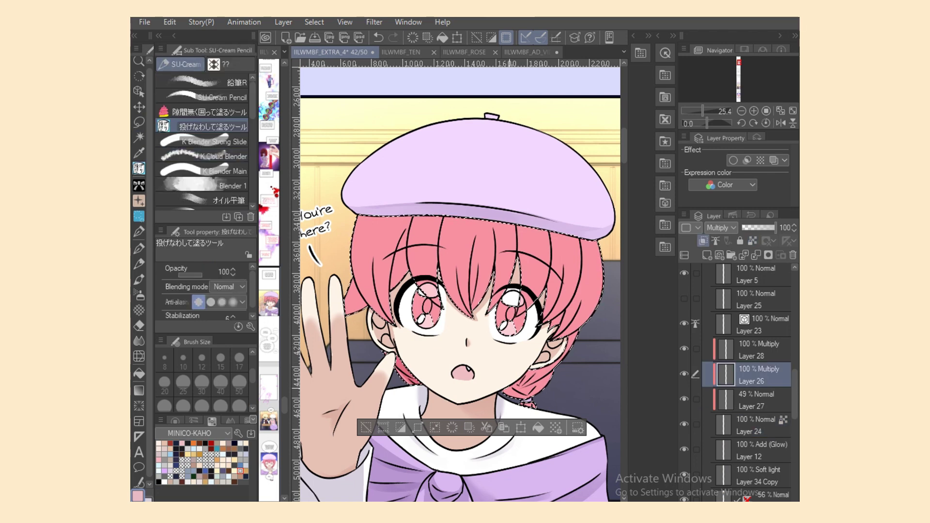
drag(503, 406, 566, 354)
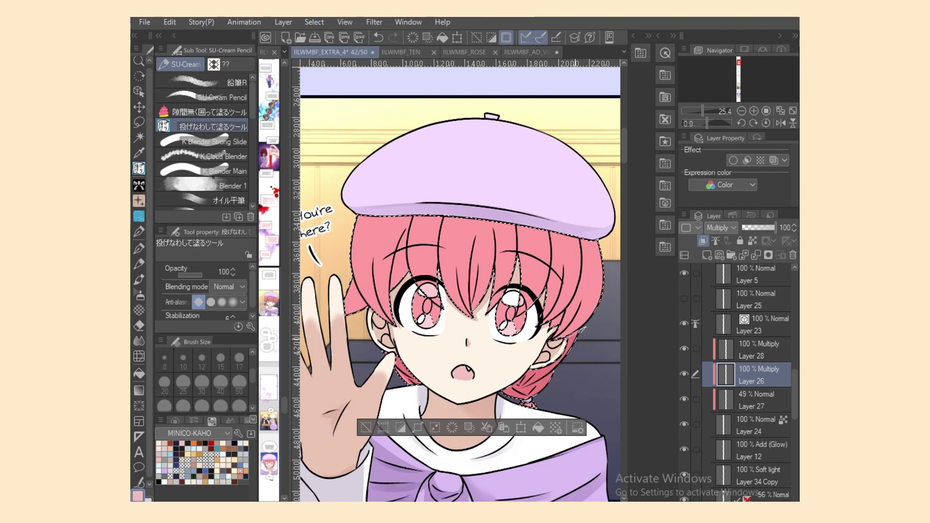
key(e)
key(g)
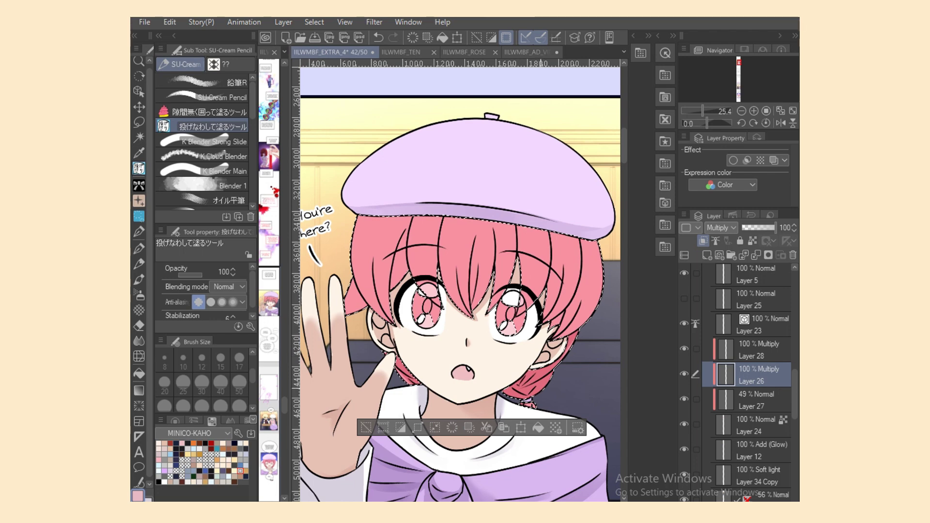
key(e)
key(g)
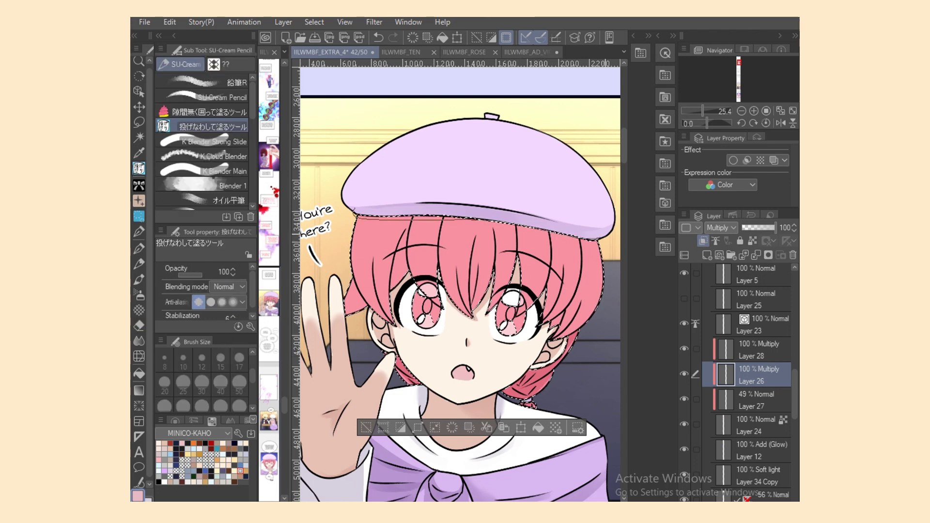
Fill the beret's cast shadow along the top of the hair and shade the upper fringe strands, cleaning up with the eraser.
drag(400, 234, 452, 224)
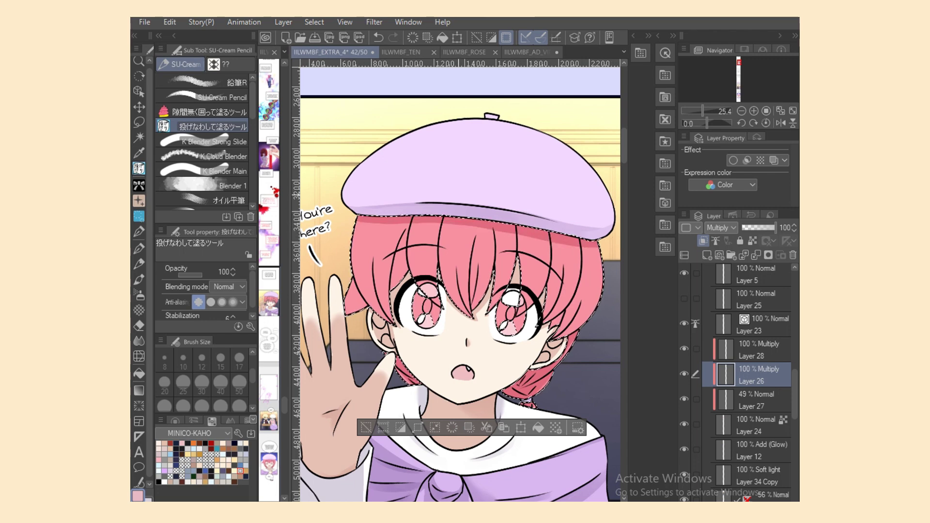
key(e)
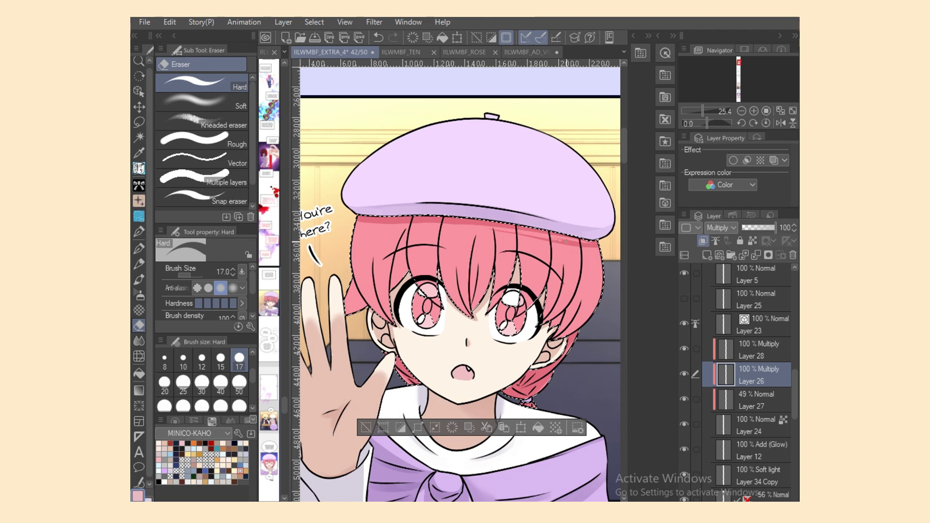
key(p)
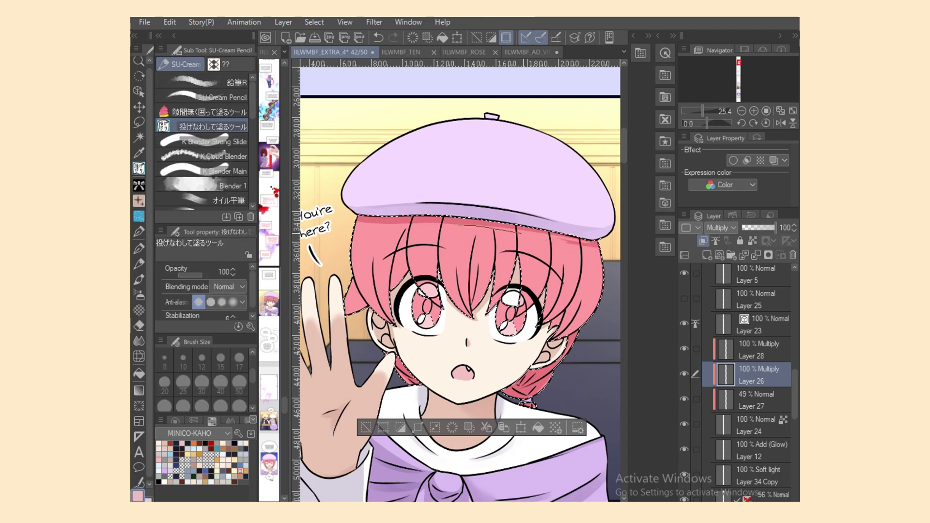
key(e)
key(p)
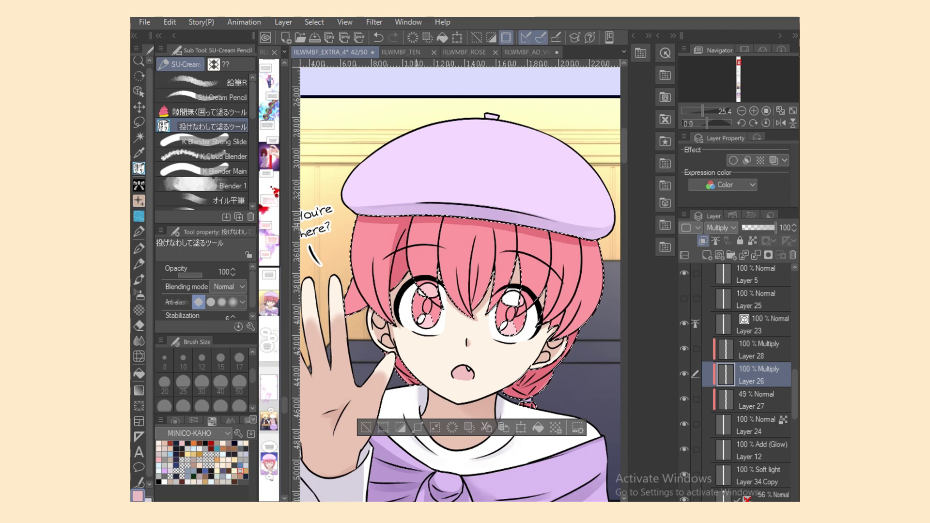
Shade the iris nearer the raised hand and the side strands above the ear with lasso-filled shadows.
scroll(306, 297, up, 1)
scroll(306, 297, up, 1)
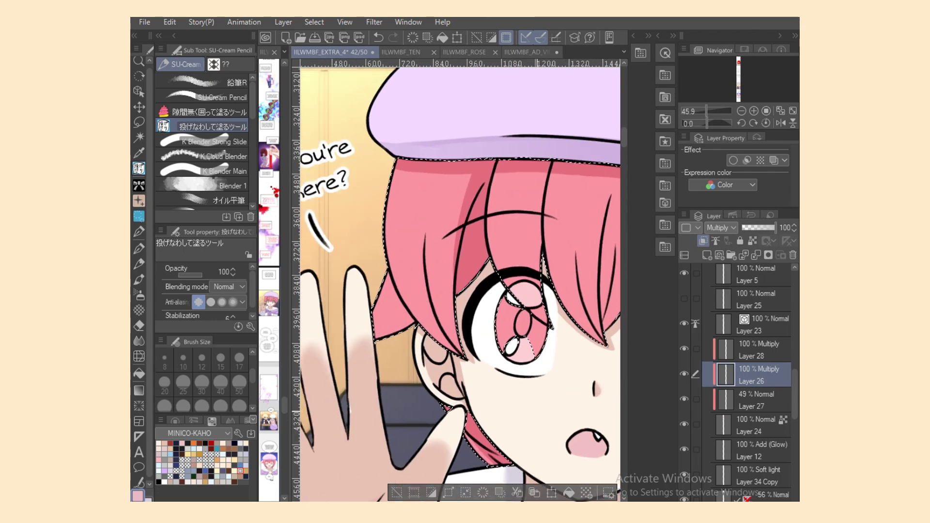
drag(521, 303, 518, 342)
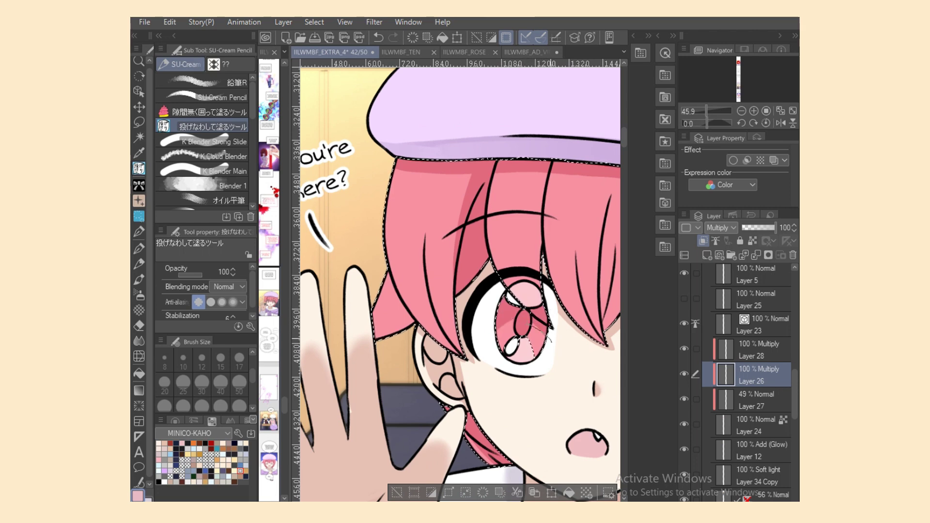
drag(550, 341, 521, 323)
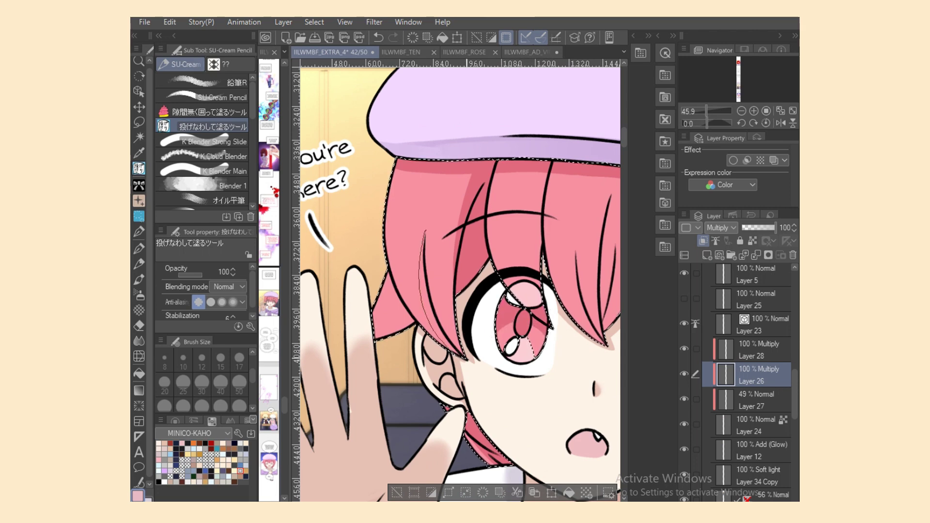
drag(418, 331, 415, 329)
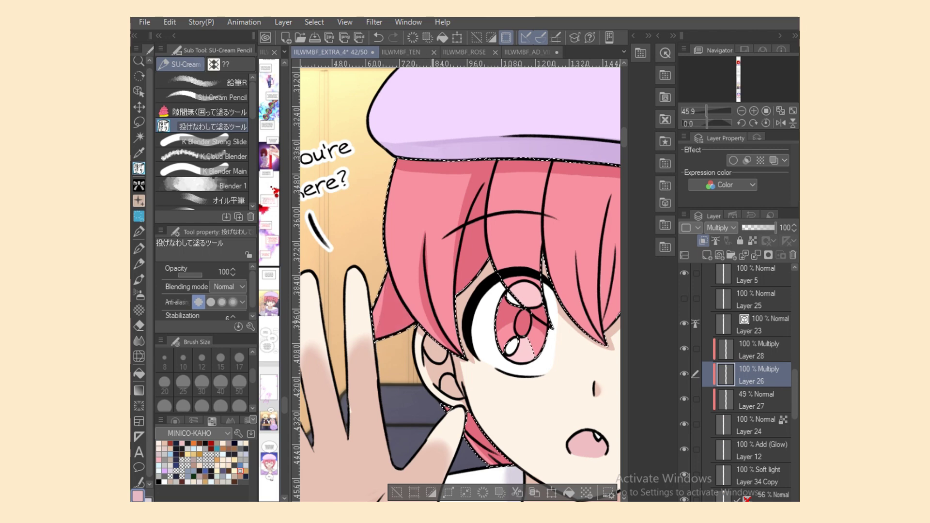
Shade the central fringe strands between the eyes with lasso-filled shadows, tidying them with the eraser.
scroll(459, 280, right, 2)
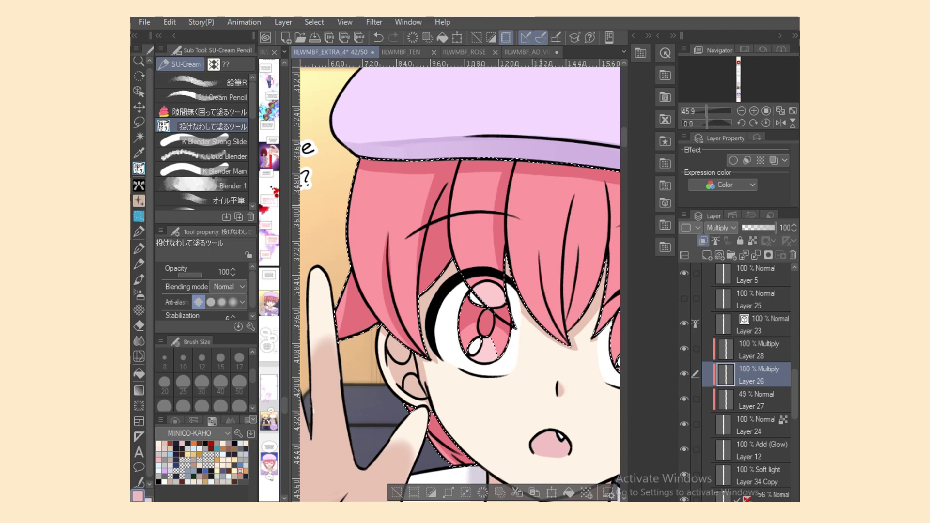
scroll(537, 250, right, 3)
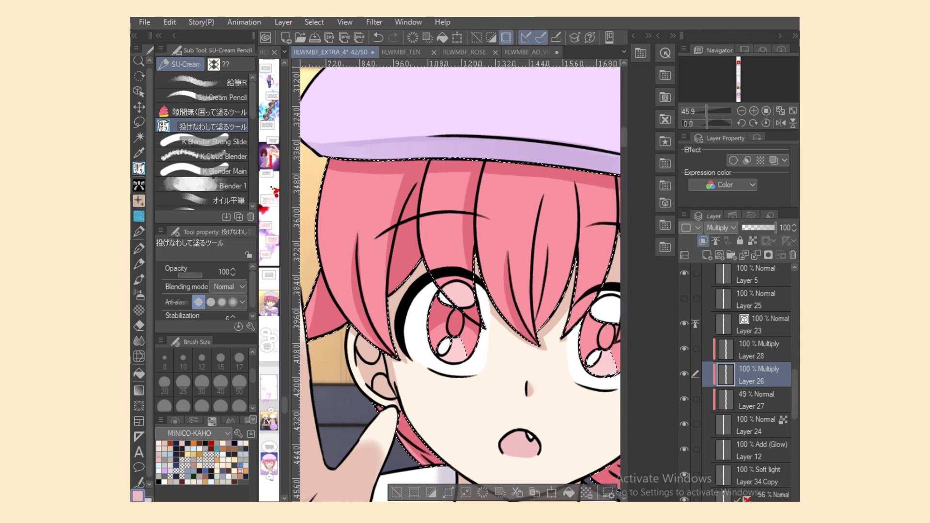
mouse_move(524, 276)
mouse_down()
mouse_move(515, 310)
mouse_move(511, 208)
mouse_up()
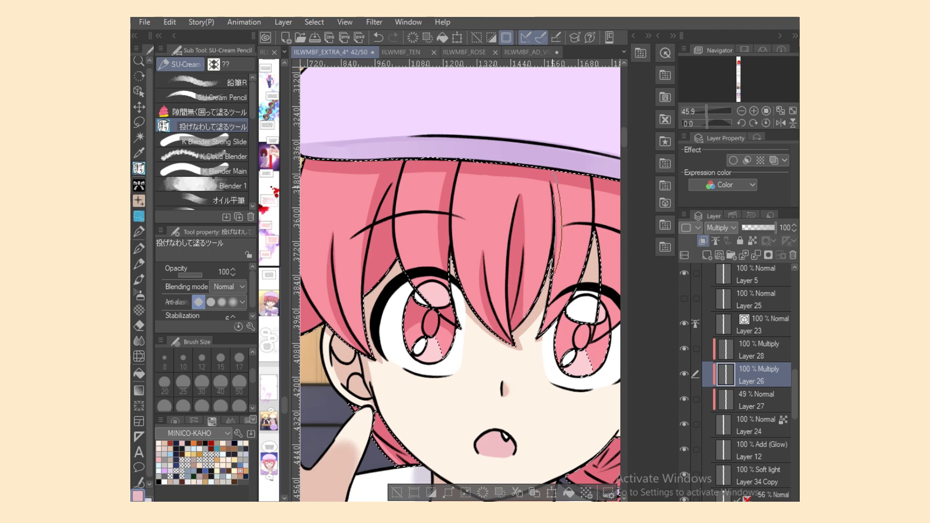
key(e)
key(p)
scroll(547, 203, right, 4)
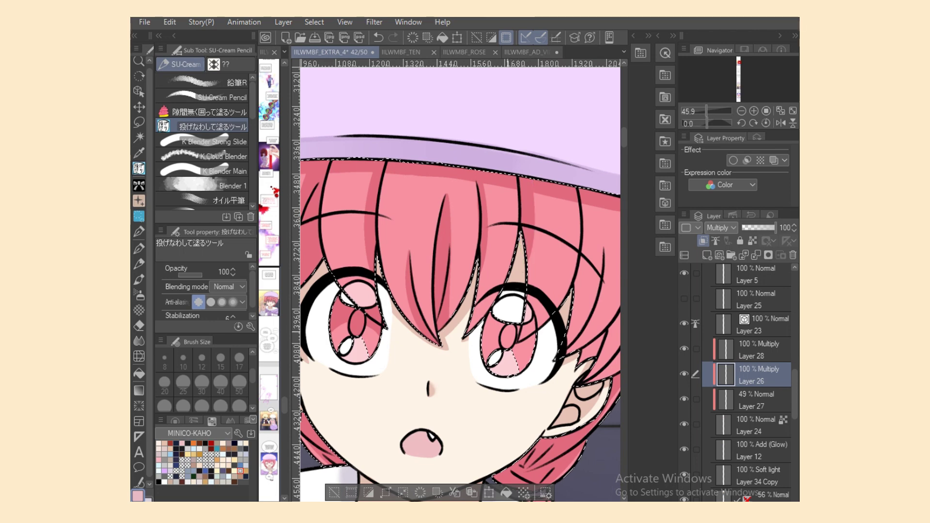
Shade the iris of the eye farther from the raised hand and touch up the shadow with the hard eraser.
mouse_move(510, 320)
mouse_down()
mouse_move(504, 351)
mouse_move(506, 339)
mouse_up()
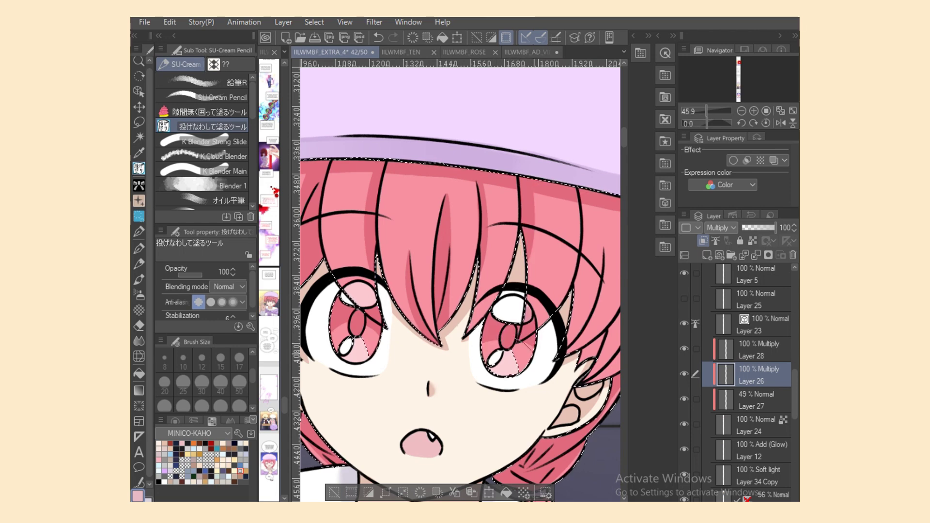
key(e)
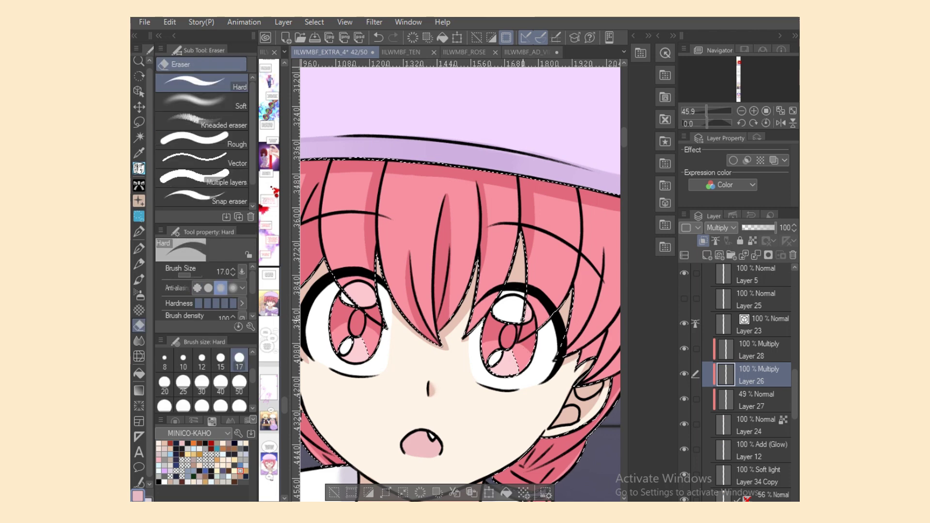
key(u)
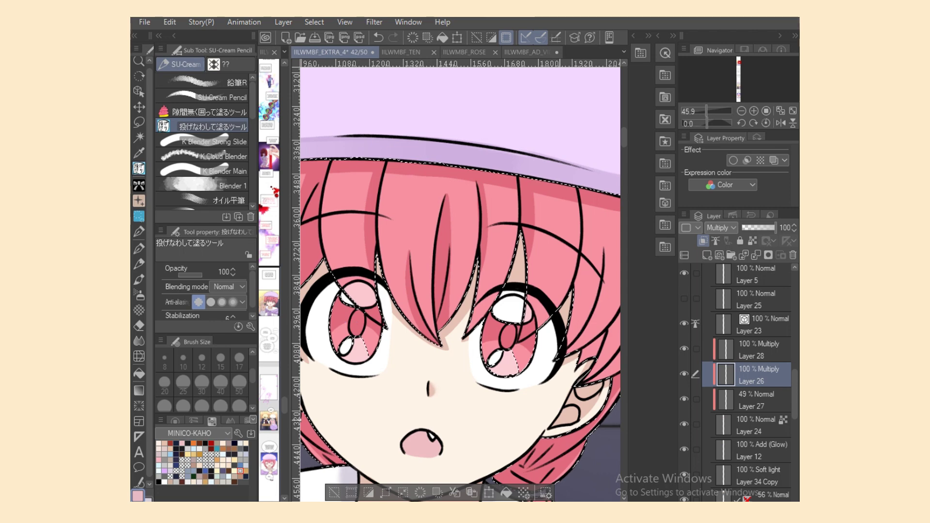
Add shadows to the hair strands on the side away from the raised hand and refine them with the eraser.
scroll(460, 281, right, 2)
scroll(460, 281, right, 2)
mouse_move(536, 194)
mouse_down()
mouse_move(524, 294)
mouse_move(499, 317)
mouse_up()
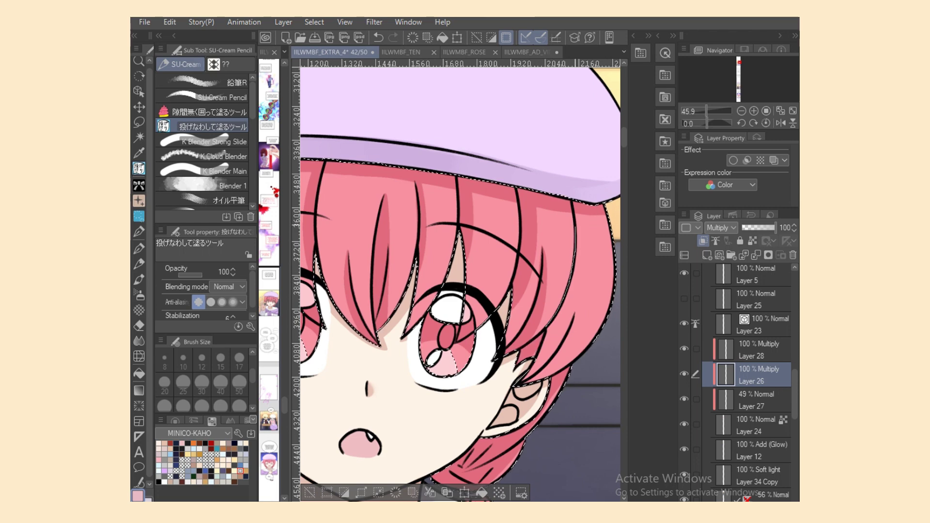
key(e)
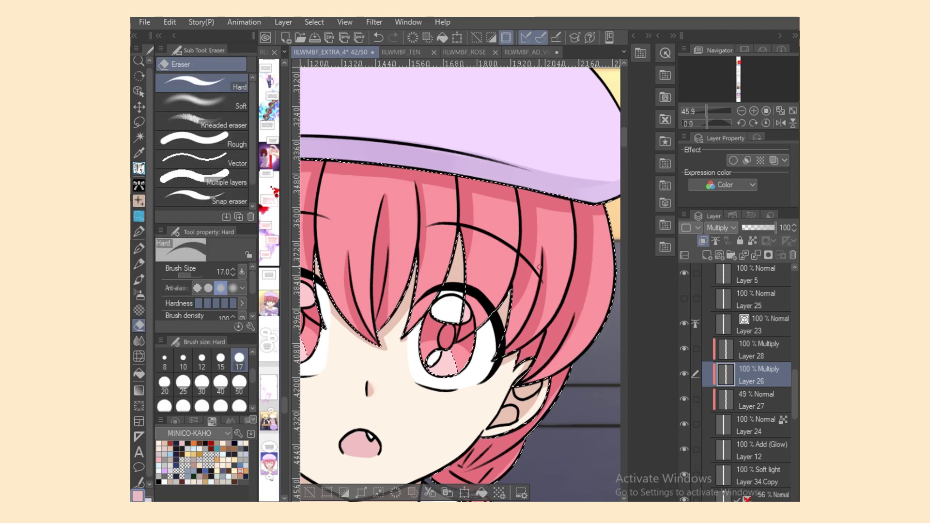
key(p)
Clear the hair selection and show Layer 25 with the motion lines over the waving hand.
scroll(484, 300, down, 2)
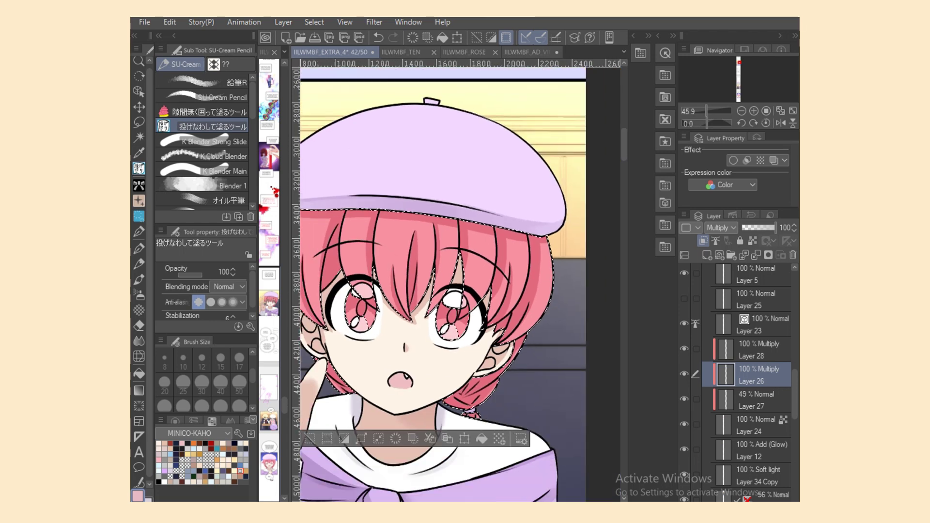
scroll(455, 281, down, 2)
scroll(456, 281, down, 1)
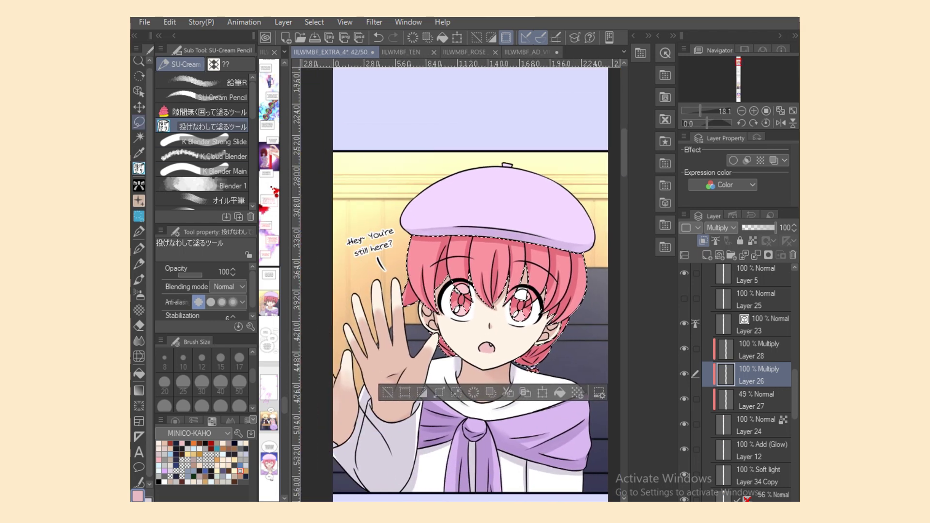
key(m)
key(ctrl+d)
scroll(746, 378, up, 2)
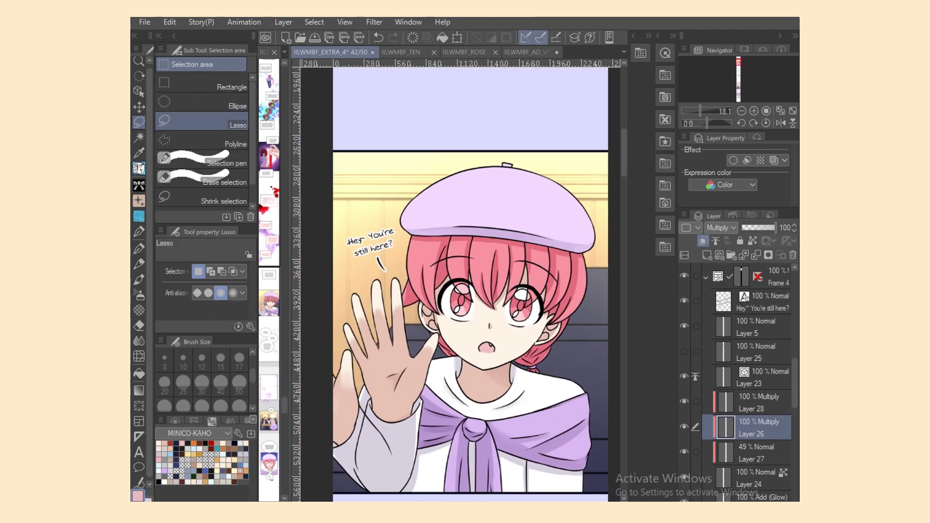
key(ctrl+z)
Group Layers 23, 28, 26, 27 and 24 into a folder, toggle the character's visibility to check it, and collapse the folder.
click(755, 378)
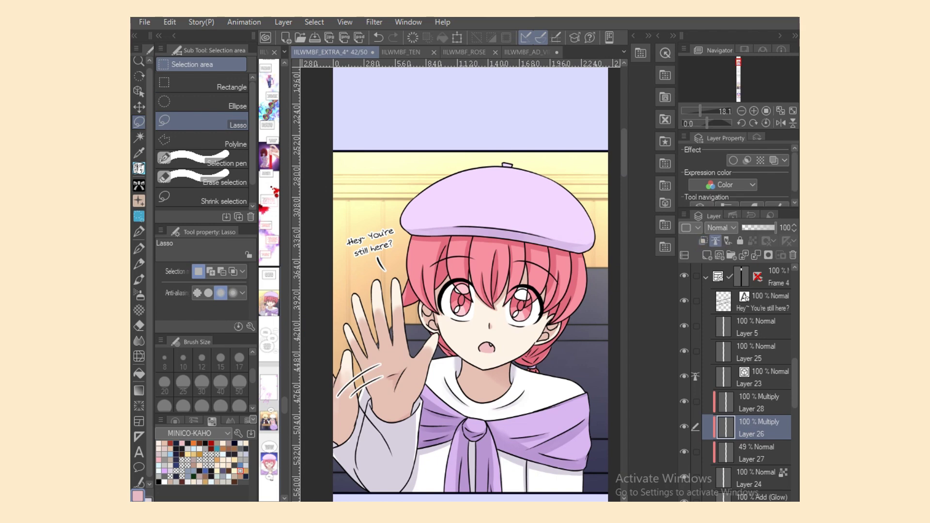
shift+click(756, 478)
scroll(746, 383, down, 4)
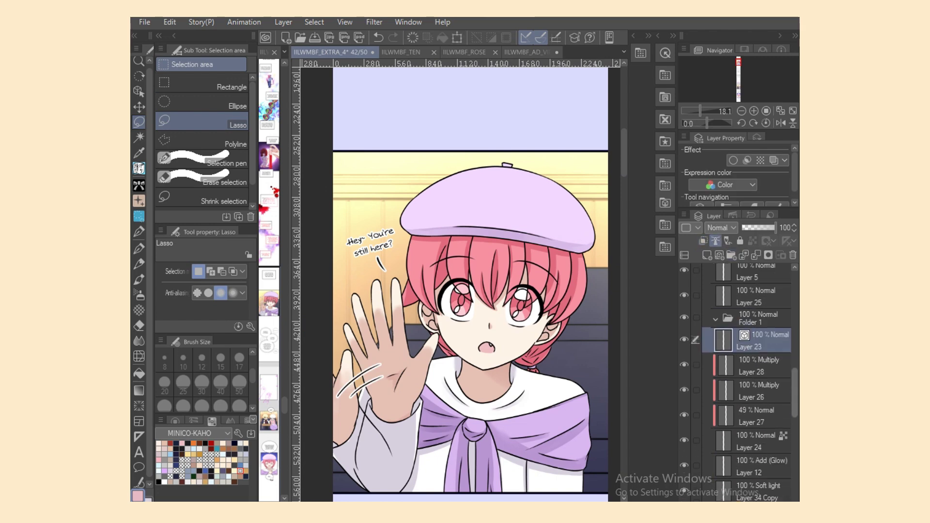
click(683, 281)
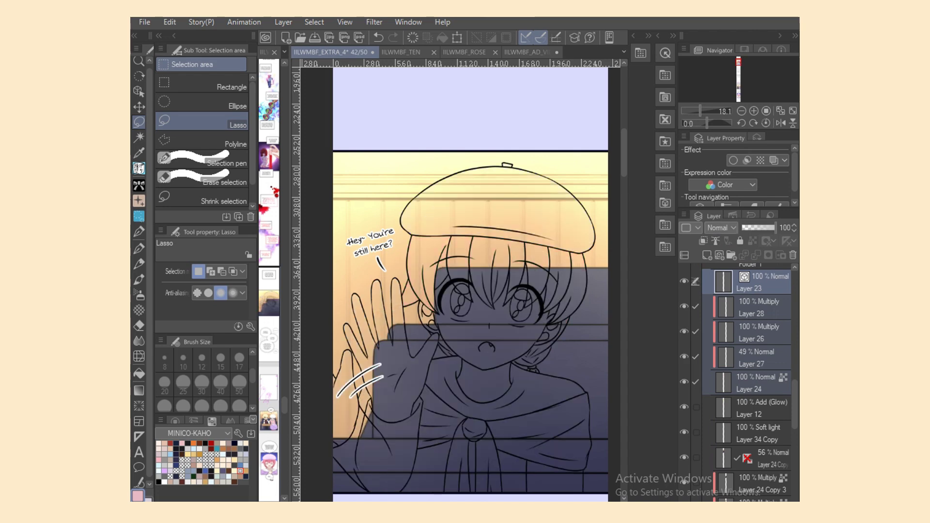
click(684, 281)
scroll(735, 382, up, 3)
click(715, 345)
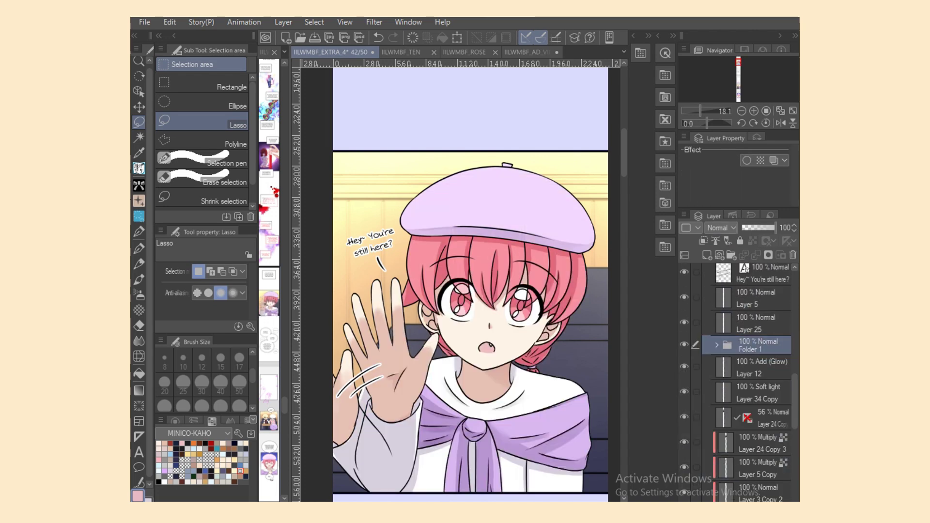
Create a merged single-layer copy of Folder 1 above it and save the file.
right_click(755, 345)
click(726, 290)
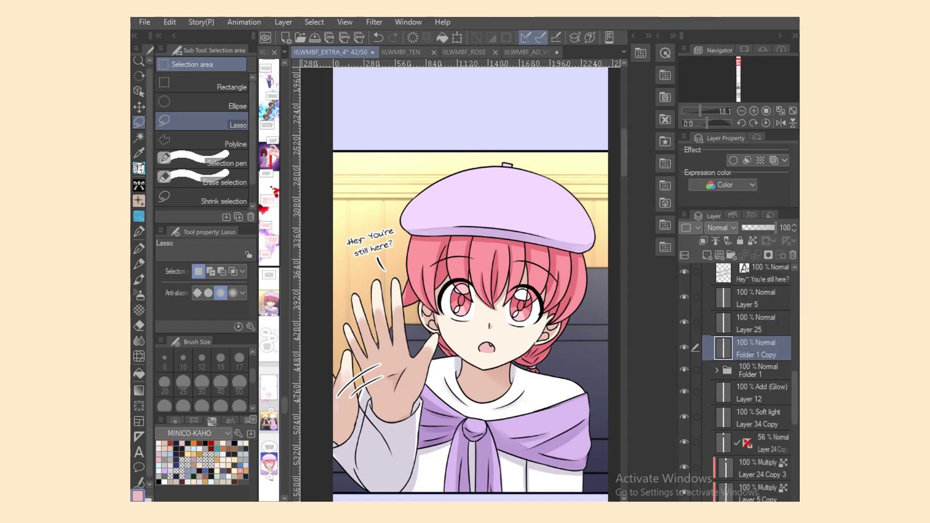
key(ctrl+s)
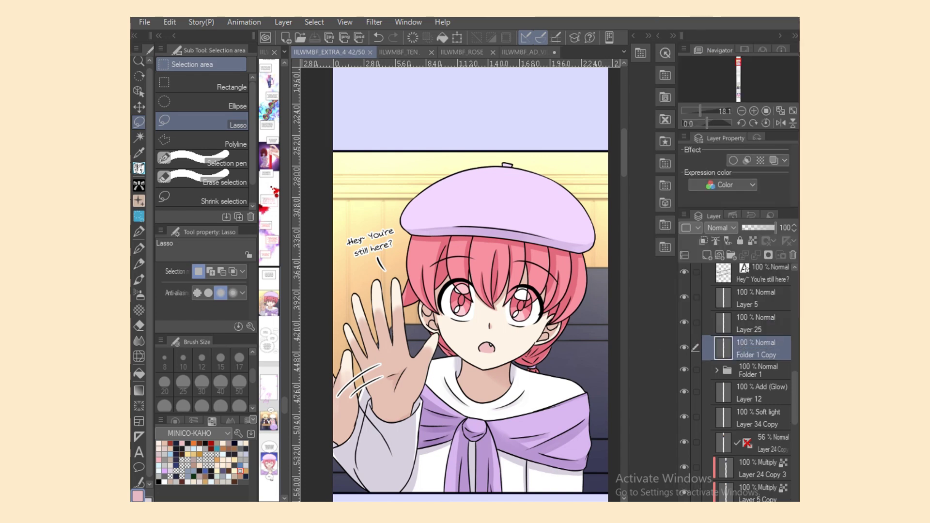
Apply a Motion blur in both directions with Smooth mode to the merged character copy and add a layer mask to it.
click(408, 21)
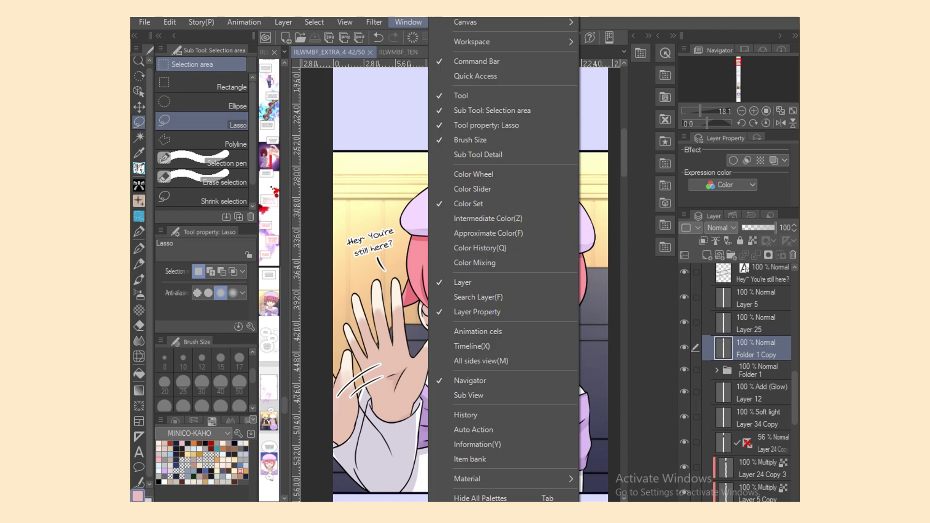
mouse_move(374, 21)
mouse_move(397, 37)
click(498, 84)
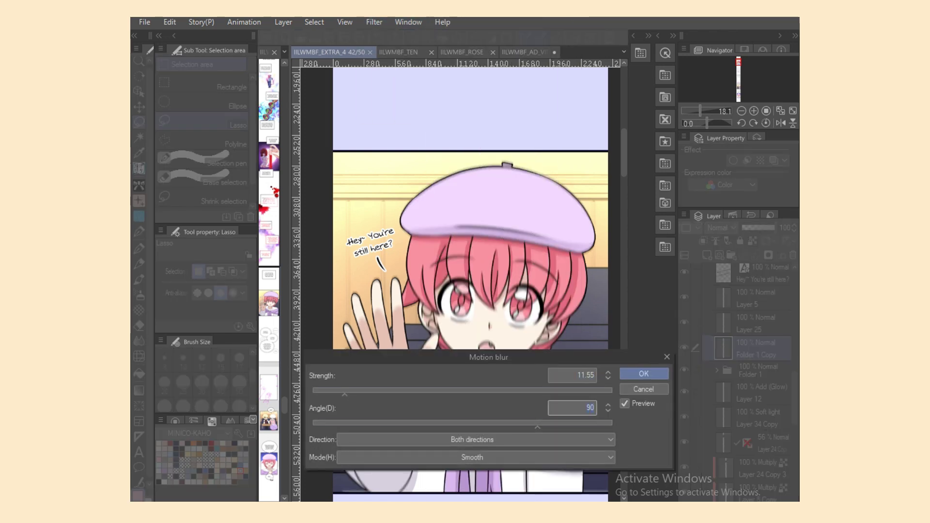
key(Tab)
text(1)
key(Return)
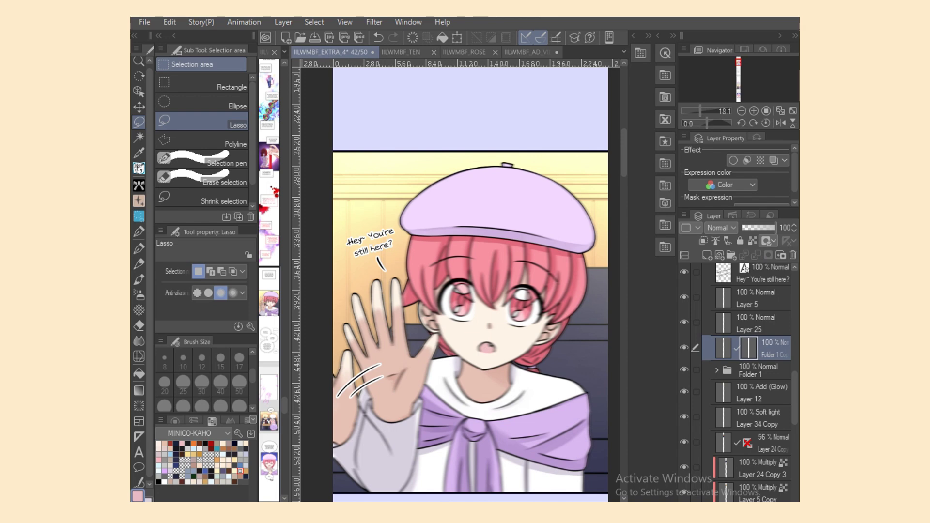
Switch to the Soft airbrush for working on the blurred copy's layer mask.
click(139, 294)
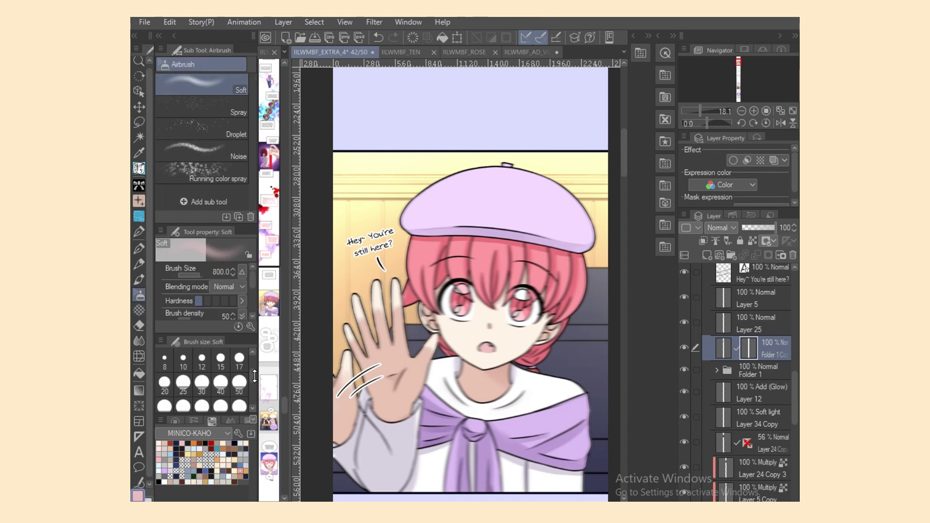
drag(254, 376, 254, 372)
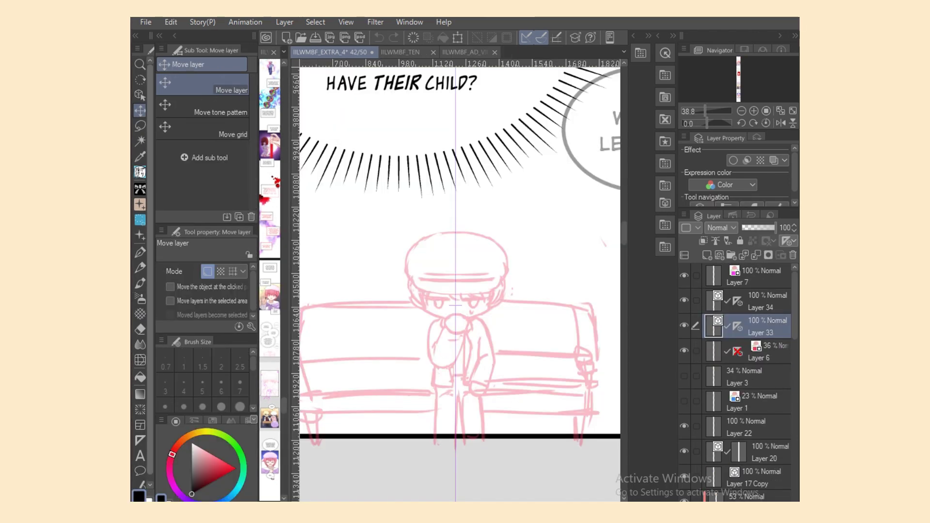
Set the SU-Cream Pencil to size 12 and ink the chibi character's symmetrical jaw and ears on Layer 33.
key(p)
scroll(203, 388, down, 2)
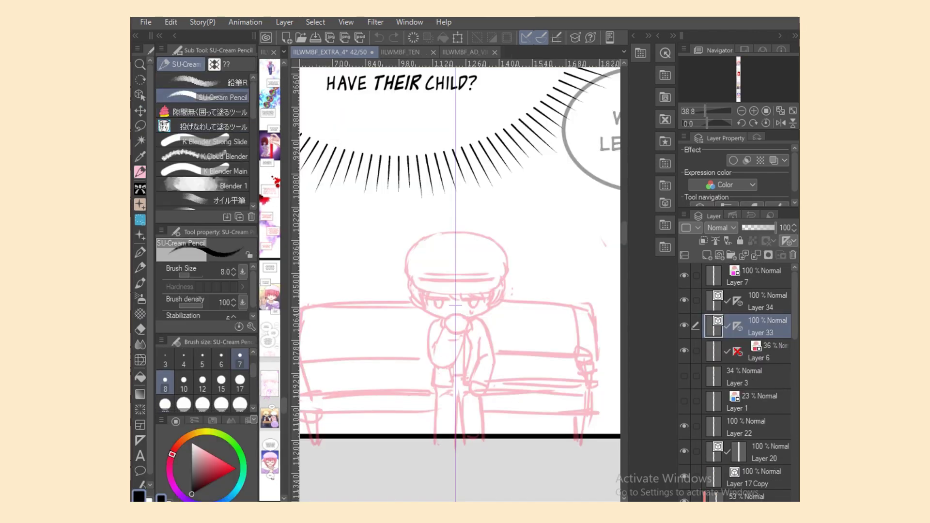
click(202, 383)
key(ctrl+plus)
mouse_move(377, 332)
mouse_down()
mouse_move(380, 346)
mouse_move(482, 350)
mouse_up()
key(ctrl+z)
drag(378, 334, 450, 362)
drag(523, 310, 519, 340)
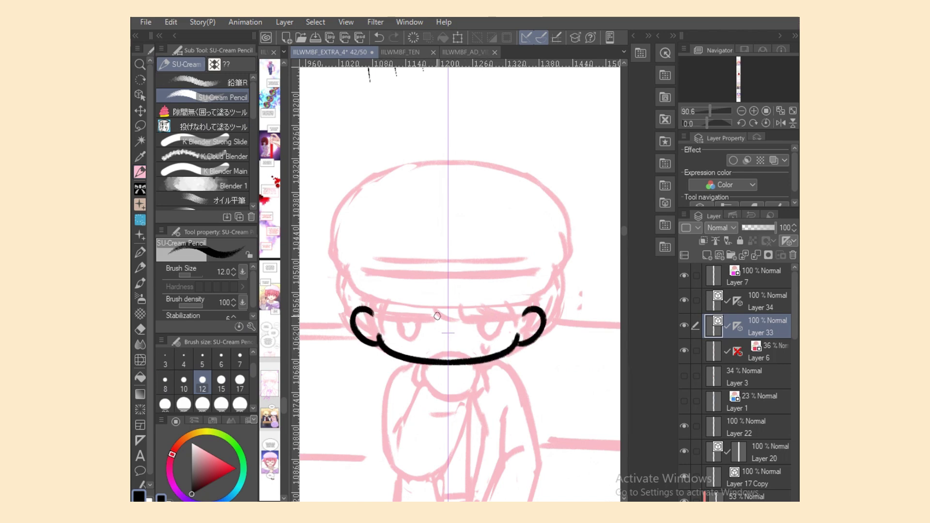
Ink the half-lidded eyes and the curved lower edge of the beret over the pink sketch.
drag(379, 315, 429, 319)
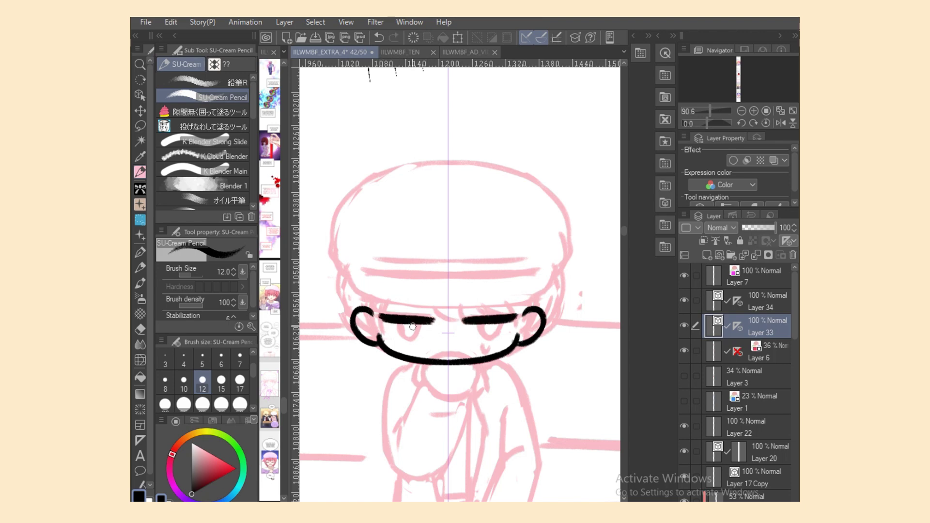
drag(498, 322, 479, 326)
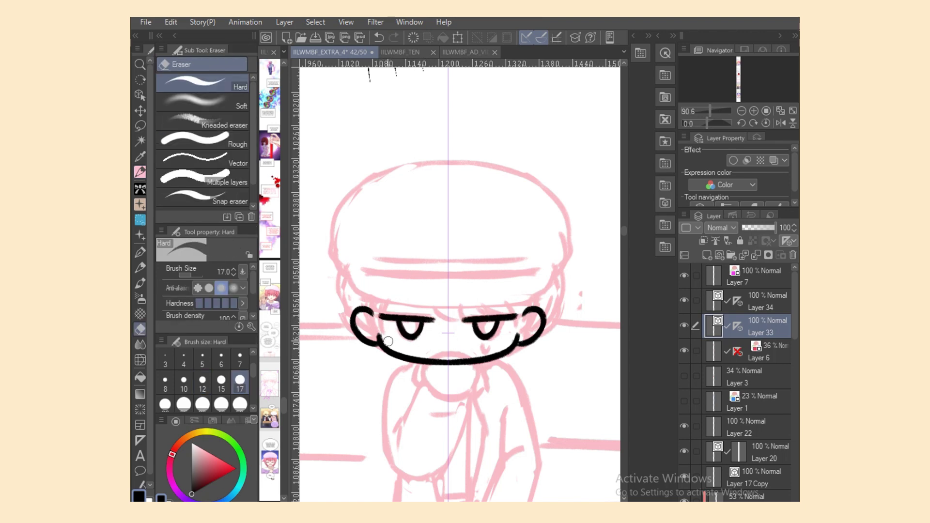
drag(347, 267, 410, 305)
key(ctrl+z)
drag(350, 272, 438, 305)
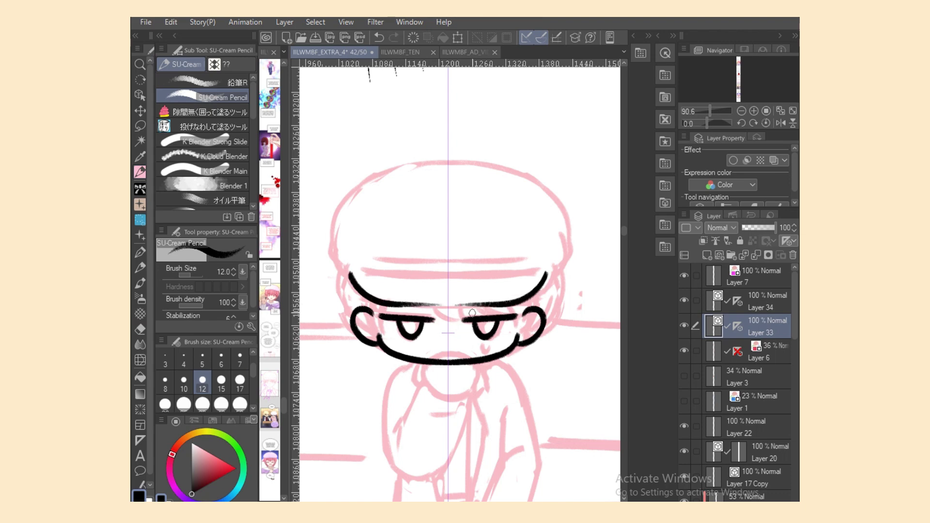
Ink the beret's rounded outline from its lower edge up to the crown, mirrored across the center line.
mouse_move(348, 274)
mouse_down()
mouse_move(332, 231)
mouse_move(412, 163)
mouse_up()
key(ctrl+z)
drag(333, 237, 371, 178)
key(ctrl+z)
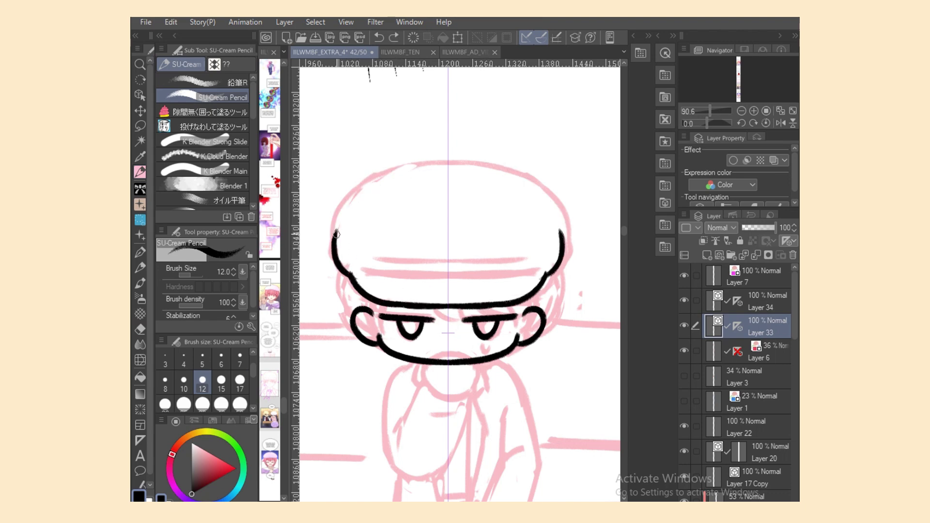
mouse_move(333, 238)
mouse_down()
mouse_move(374, 177)
mouse_move(455, 170)
mouse_up()
key(ctrl+z)
mouse_move(370, 180)
mouse_down()
mouse_move(468, 166)
mouse_move(479, 172)
mouse_up()
key(ctrl+z)
key(ctrl+z)
drag(360, 191, 474, 176)
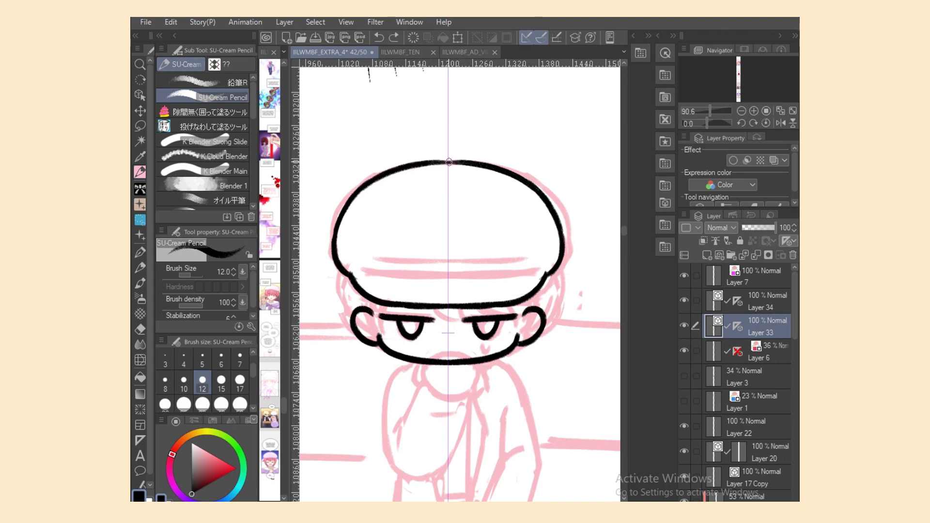
Ink the side hair locks below the beret and erase the ear lines they cover.
drag(344, 270, 353, 315)
key(ctrl+z)
key(ctrl+z)
mouse_move(340, 267)
mouse_down()
mouse_move(380, 306)
mouse_move(383, 339)
mouse_up()
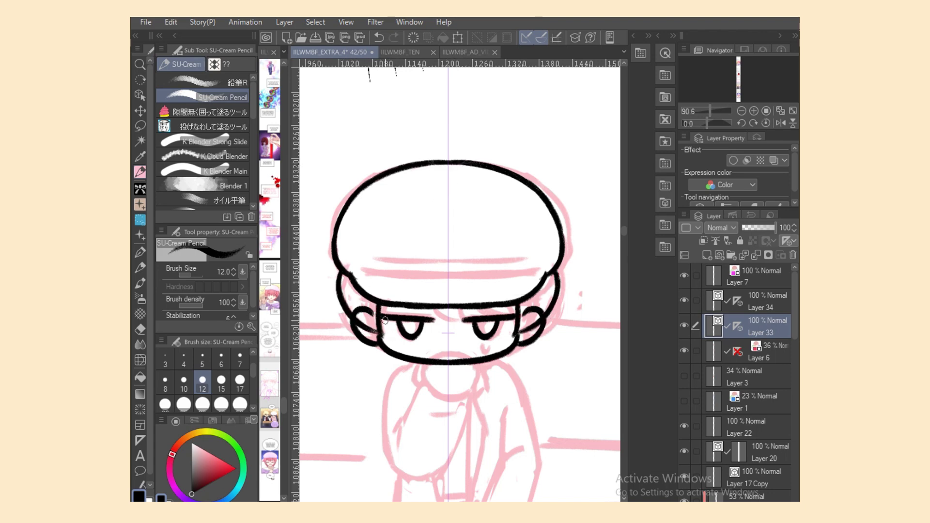
key(e)
mouse_move(368, 302)
mouse_down()
mouse_move(386, 337)
mouse_move(397, 319)
mouse_move(382, 334)
mouse_up()
key(p)
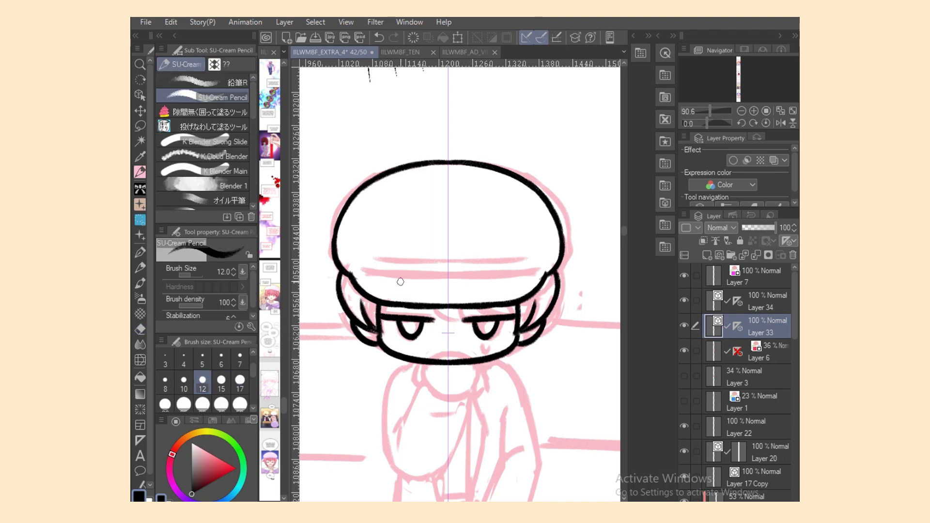
Ink the shoulder and upper arm curves below the character's head.
scroll(460, 291, down, 3)
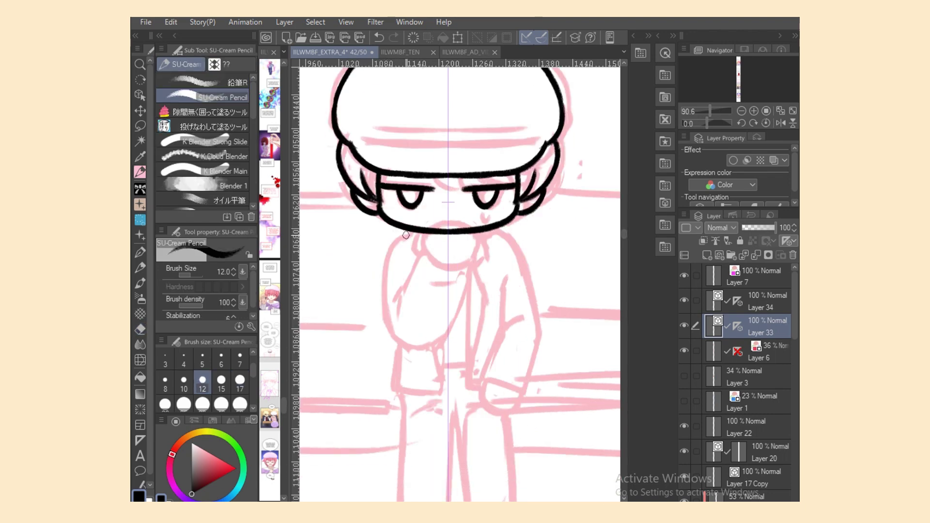
drag(404, 236, 395, 327)
key(ctrl+z)
drag(404, 236, 386, 310)
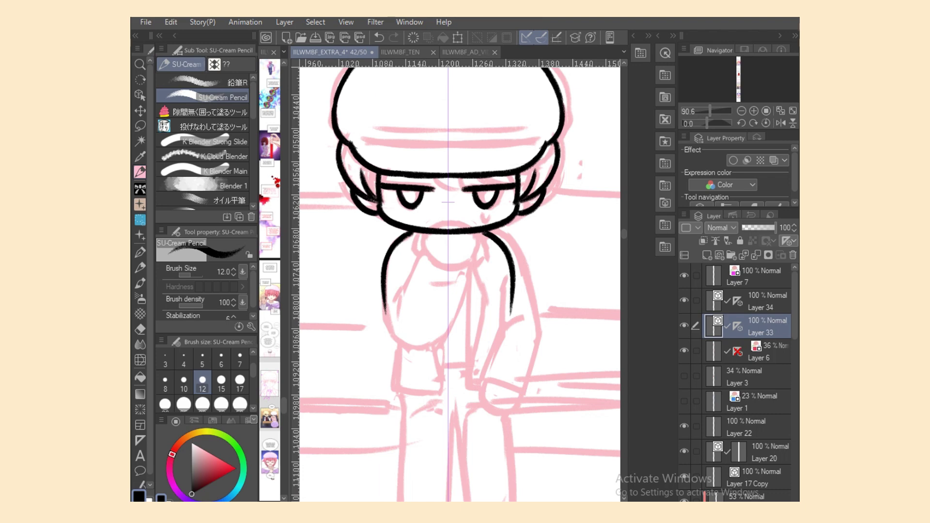
right_click(740, 301)
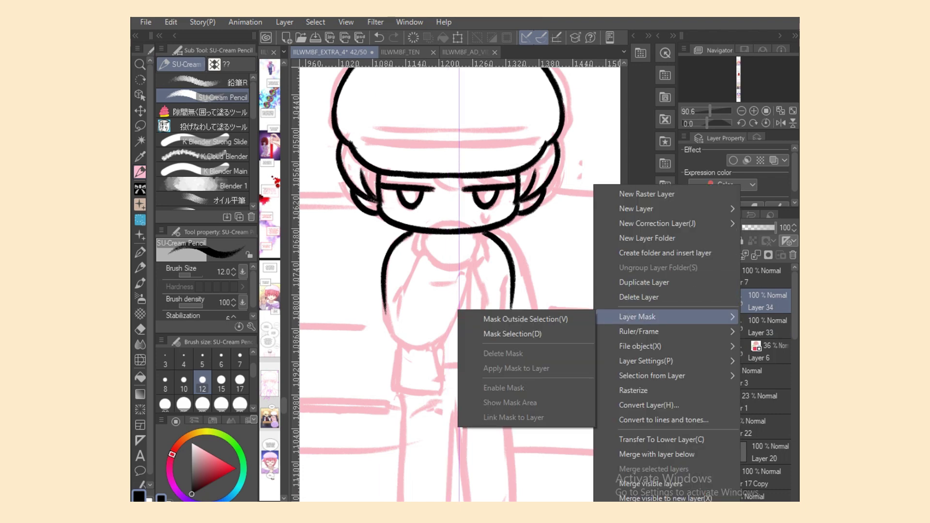
key(Escape)
click(760, 326)
right_click(760, 326)
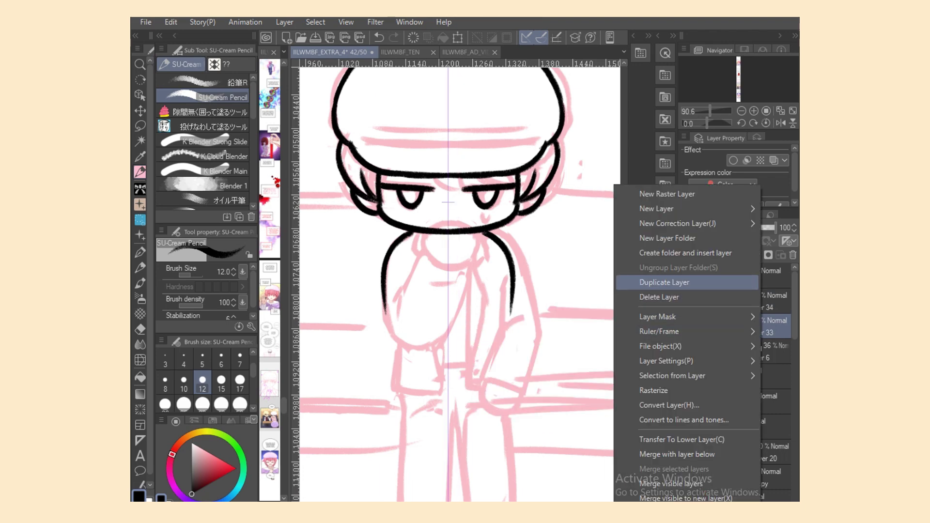
key(Escape)
Turn off the symmetry ruler on Layer 33 and remove the mirrored shoulder line on the drawing's right side.
right_click(737, 326)
click(688, 385)
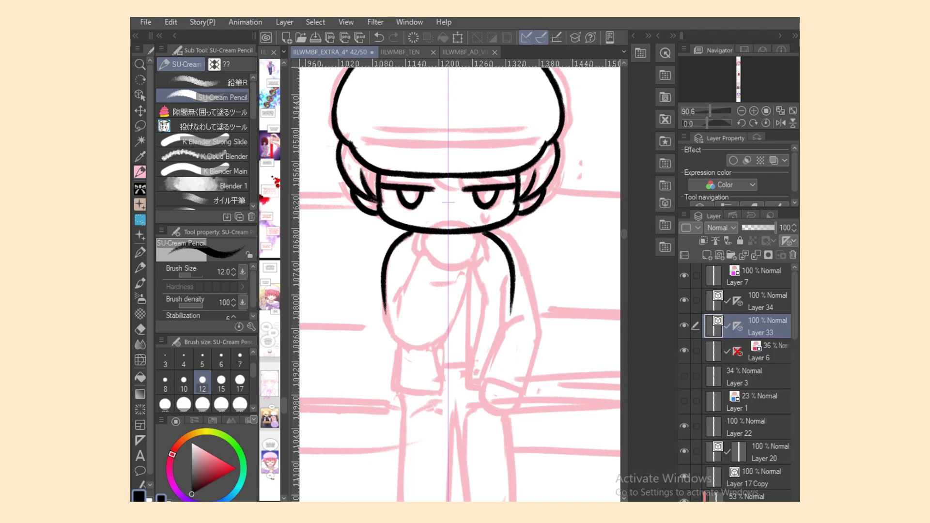
key(ctrl+z)
click(394, 37)
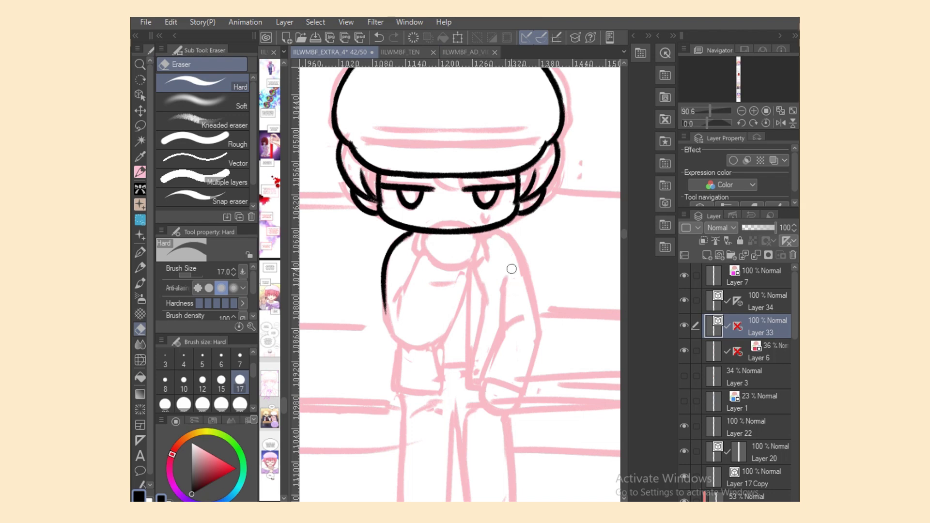
Ink the rounded sleeve outline of the raised arm with the SU-Cream Pencil, closing it up toward the chin.
click(140, 172)
drag(388, 314, 421, 346)
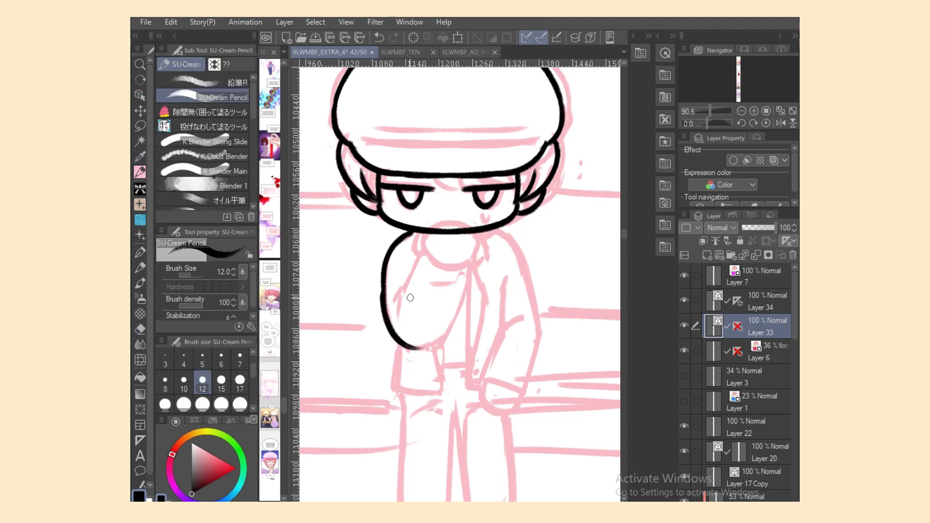
key(ctrl+z)
mouse_move(386, 293)
mouse_down()
mouse_move(426, 338)
mouse_move(446, 334)
mouse_up()
mouse_move(470, 268)
mouse_down()
mouse_move(453, 327)
mouse_move(439, 340)
mouse_move(458, 314)
mouse_move(453, 328)
mouse_up()
key(ctrl+z)
key(ctrl+z)
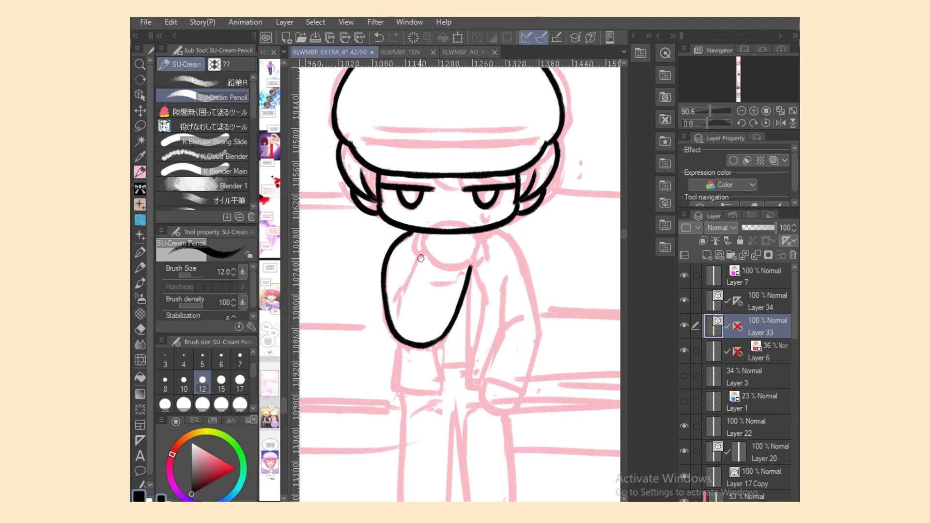
Ink the fold lines on the raised sleeve and the round fist held in front of the mouth.
drag(421, 258, 404, 291)
mouse_move(424, 253)
mouse_down()
mouse_move(439, 265)
mouse_move(469, 264)
mouse_move(477, 249)
mouse_move(426, 237)
mouse_move(475, 234)
mouse_move(464, 277)
mouse_up()
key(ctrl+z)
key(ctrl+z)
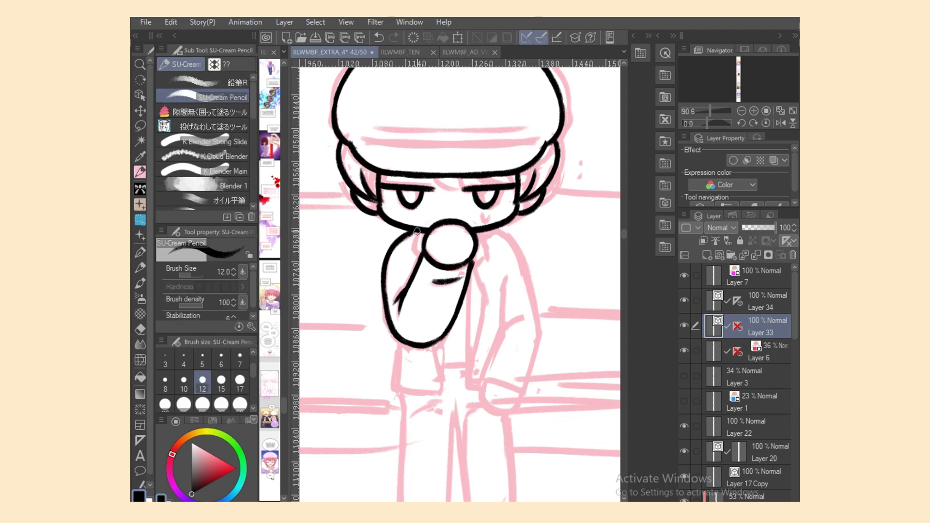
Ink the collar beside the fist and add the small cheek mark and bangs on the face.
drag(417, 232, 424, 256)
drag(484, 215, 485, 221)
mouse_move(435, 175)
mouse_down()
mouse_move(465, 186)
mouse_move(459, 175)
mouse_move(511, 174)
mouse_move(502, 176)
mouse_move(515, 182)
mouse_move(460, 181)
mouse_move(512, 185)
mouse_move(493, 178)
mouse_move(501, 187)
mouse_move(515, 172)
mouse_move(479, 185)
mouse_up()
key(ctrl+z)
key(ctrl+z)
key(ctrl+z)
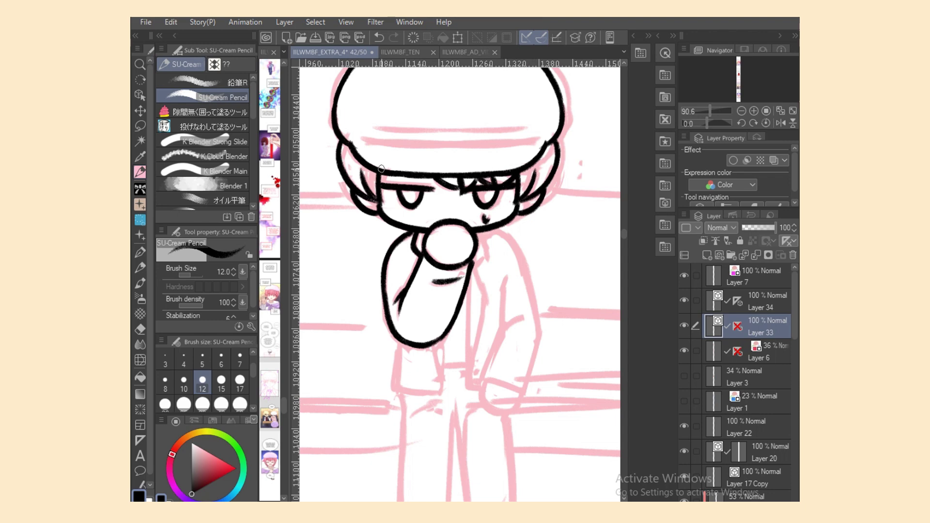
Ink two short horizontal crease lines across the lower part of the beret.
mouse_move(374, 144)
mouse_down()
mouse_move(502, 142)
mouse_move(531, 129)
mouse_up()
key(ctrl+z)
key(ctrl+z)
drag(396, 143, 518, 141)
key(ctrl+z)
drag(397, 143, 520, 141)
drag(415, 134, 462, 133)
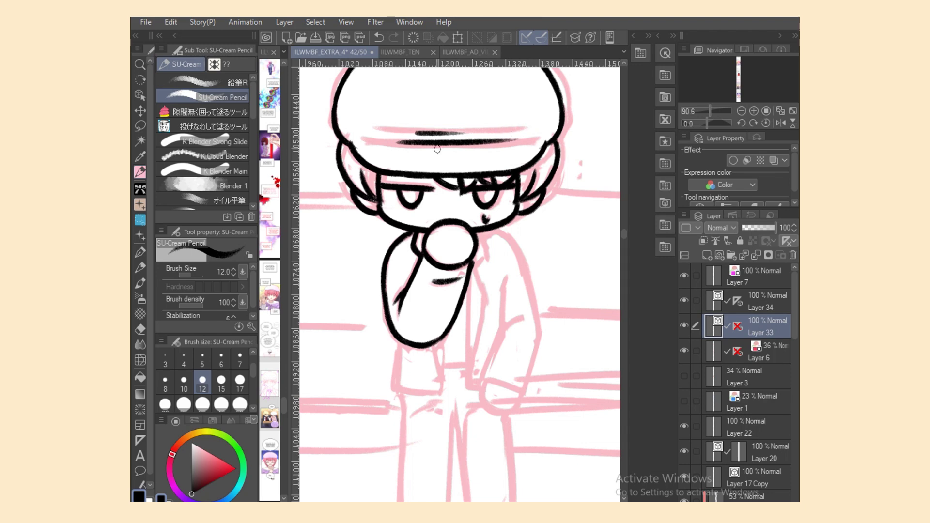
key(e)
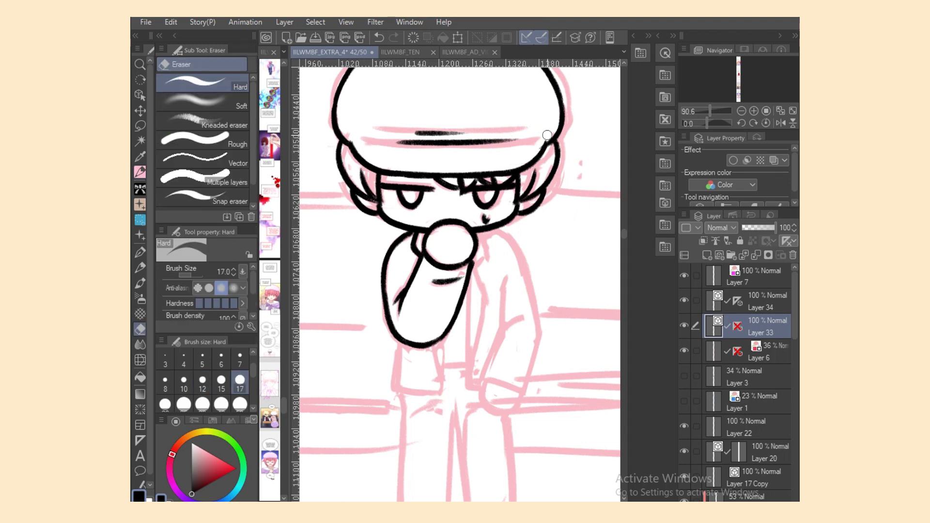
Ink the open jacket's front edges and its hem below the raised arm.
key(p)
mouse_move(469, 280)
mouse_down()
mouse_move(469, 392)
mouse_move(484, 388)
mouse_up()
key(ctrl+z)
mouse_move(441, 342)
mouse_down()
mouse_move(443, 386)
mouse_move(436, 367)
mouse_move(439, 390)
mouse_up()
mouse_move(469, 261)
mouse_down()
mouse_move(489, 301)
mouse_move(470, 373)
mouse_up()
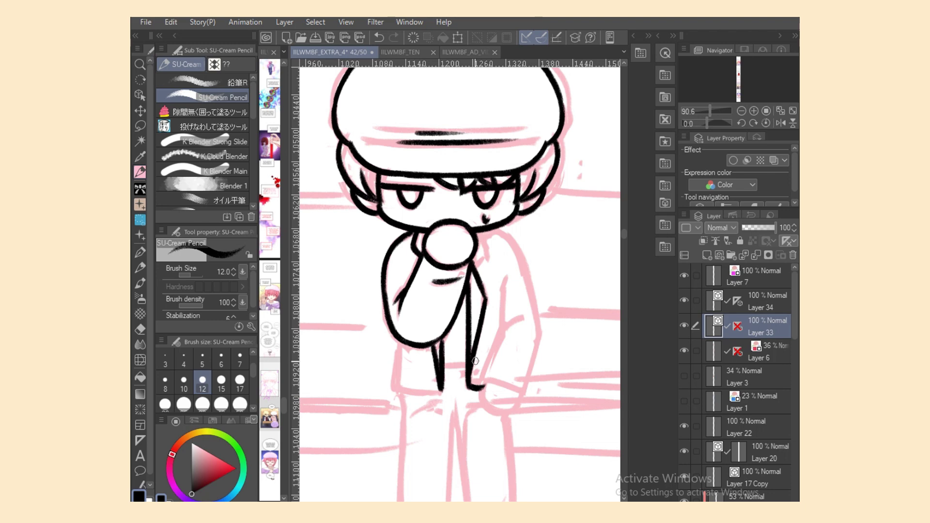
mouse_move(398, 341)
mouse_down()
mouse_move(397, 392)
mouse_move(444, 389)
mouse_up()
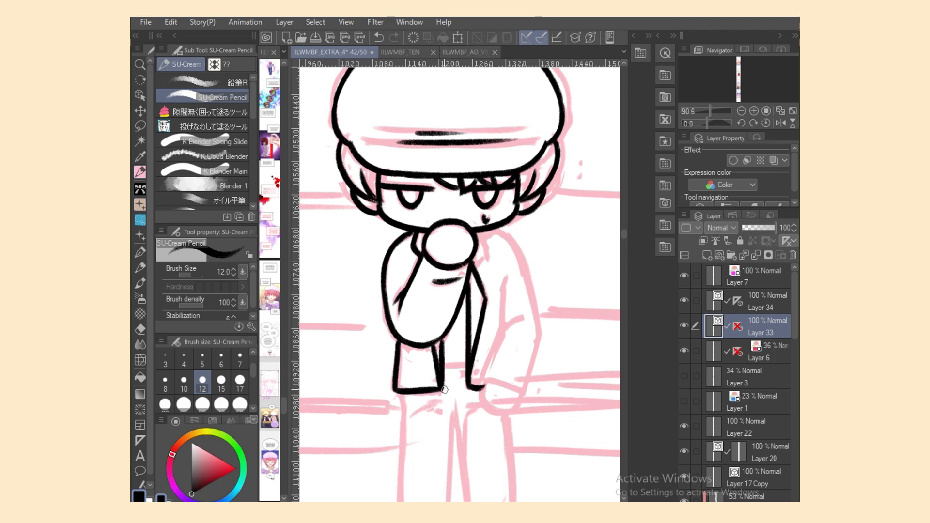
Ink the collar on the other side of the fist and the lowered arm's outer shoulder line.
mouse_move(490, 228)
mouse_down()
mouse_move(478, 265)
mouse_move(527, 265)
mouse_move(538, 324)
mouse_move(534, 310)
mouse_up()
key(ctrl+z)
key(ctrl+z)
key(ctrl+z)
drag(511, 236, 534, 304)
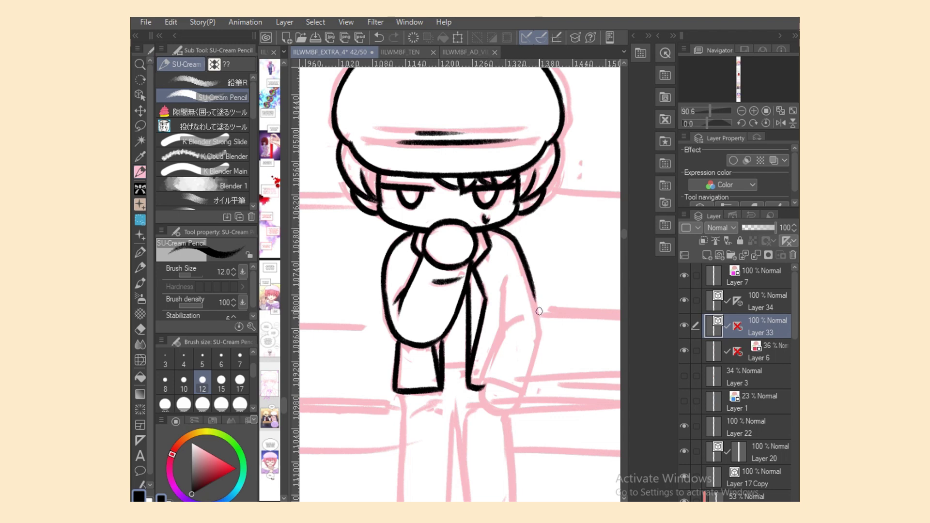
Ink the lowered arm's bent sleeve and hand, and draw the shirt hem between the jacket edges.
mouse_move(531, 270)
mouse_down()
mouse_move(540, 339)
mouse_move(502, 296)
mouse_move(502, 328)
mouse_up()
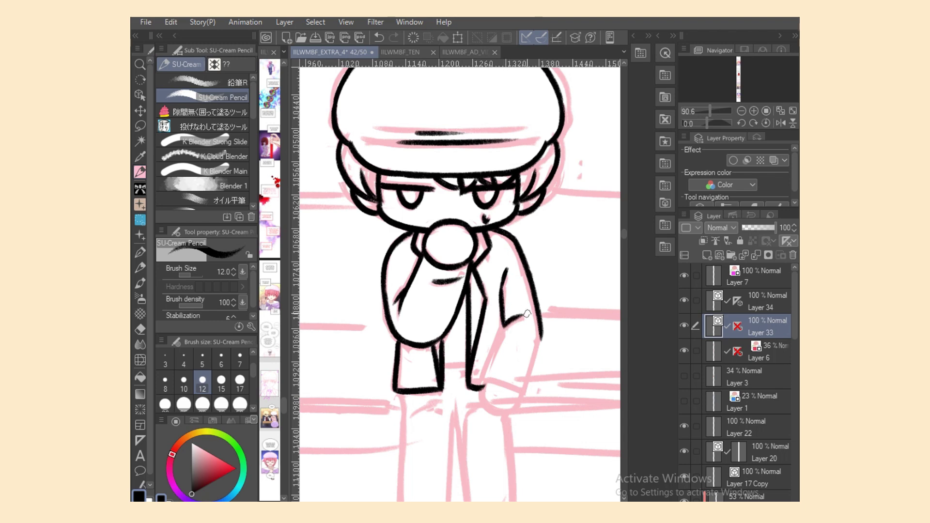
key(ctrl+z)
mouse_move(501, 262)
mouse_down()
mouse_move(503, 325)
mouse_move(526, 317)
mouse_move(485, 380)
mouse_up()
key(ctrl+z)
mouse_move(501, 325)
mouse_down()
mouse_move(488, 376)
mouse_move(525, 388)
mouse_move(540, 338)
mouse_up()
mouse_move(487, 381)
mouse_down()
mouse_move(498, 408)
mouse_move(525, 384)
mouse_up()
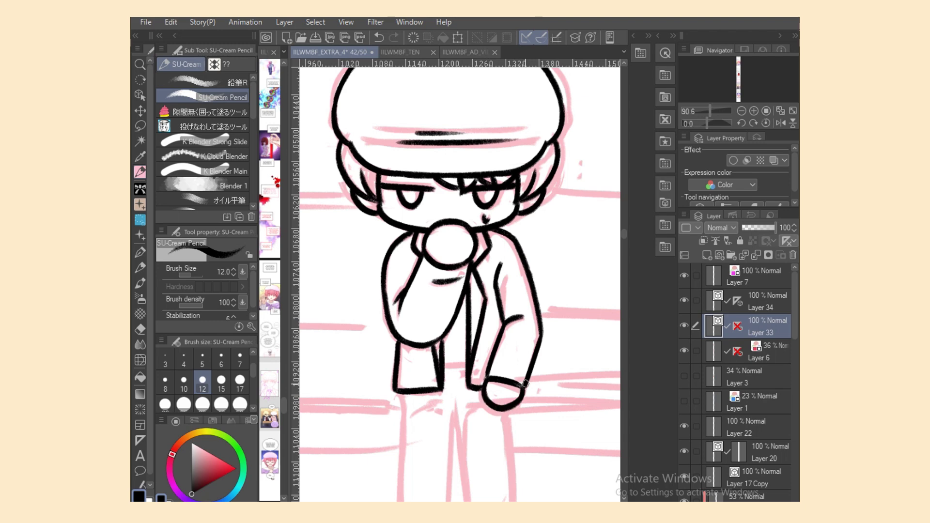
drag(443, 364, 468, 365)
Ink both trouser legs with their upper crease marks, extending the lines past the panel's lower border.
scroll(459, 285, down, 10)
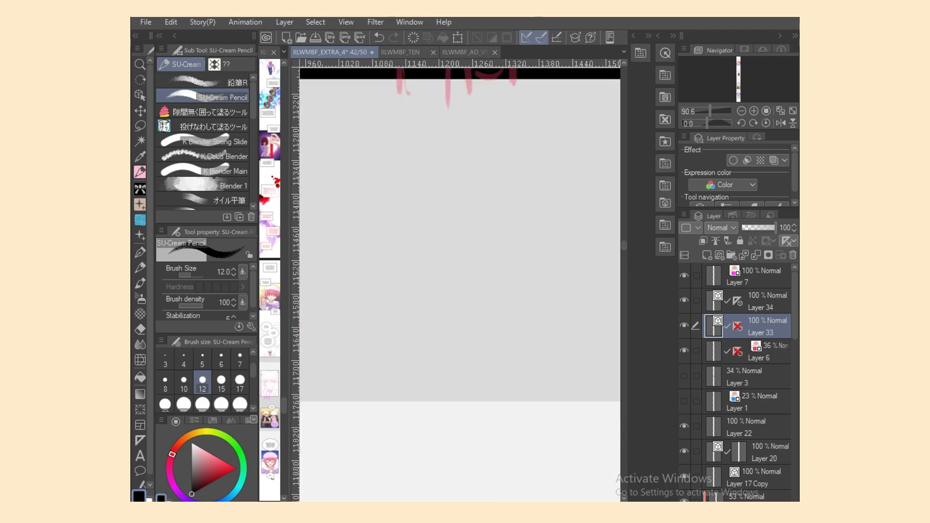
scroll(402, 280, up, 8)
key(ctrl+z)
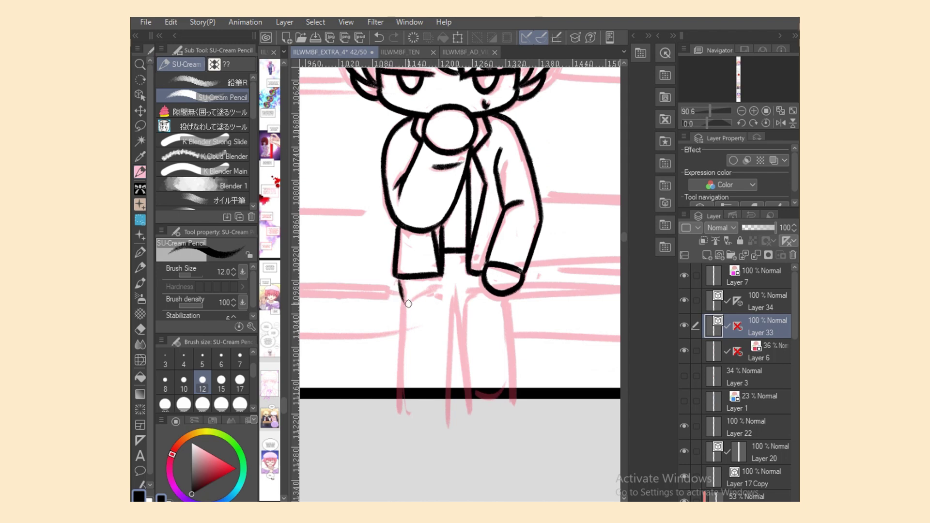
drag(402, 280, 406, 414)
drag(453, 303, 447, 422)
mouse_move(420, 298)
mouse_down()
mouse_move(443, 295)
mouse_move(468, 390)
mouse_up()
key(ctrl+z)
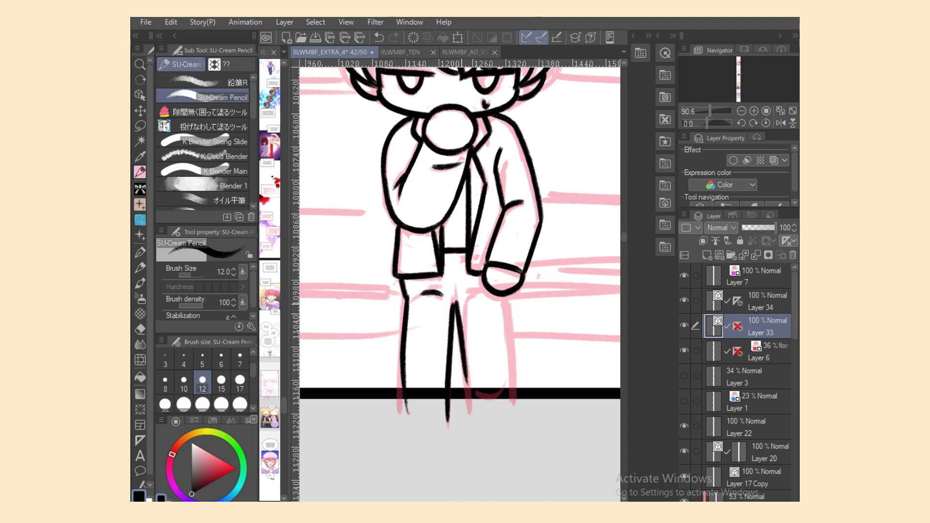
key(ctrl+z)
drag(453, 273, 469, 411)
mouse_move(464, 298)
mouse_down()
mouse_move(492, 291)
mouse_move(515, 407)
mouse_up()
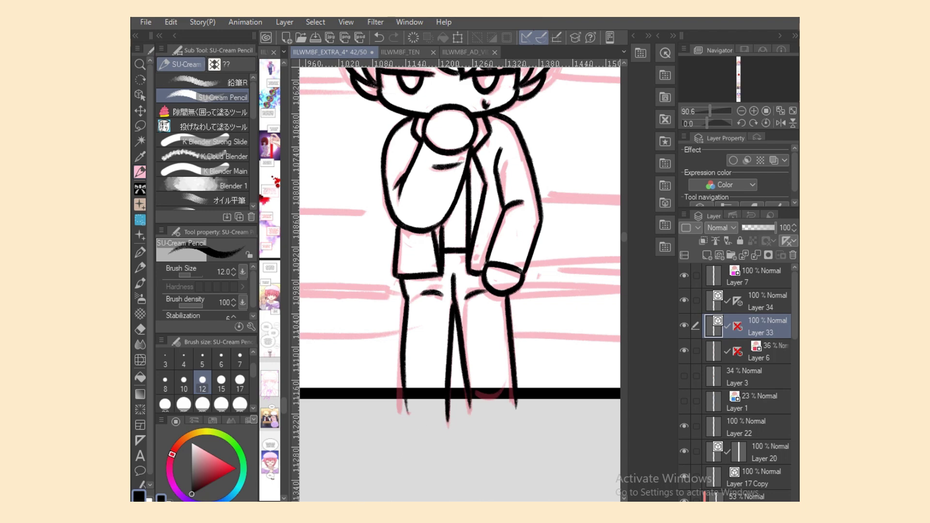
Ink the top edge of the bench backrest from the character's hair toward the bench's right end.
key(ctrl+minus)
key(ctrl+minus)
drag(433, 442, 373, 451)
key(ctrl+plus)
key(ctrl+plus)
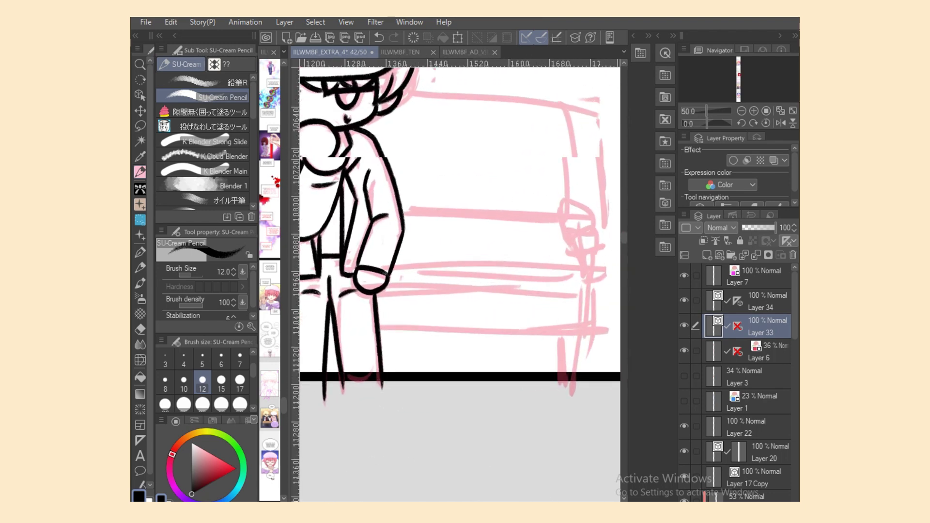
drag(397, 76, 583, 88)
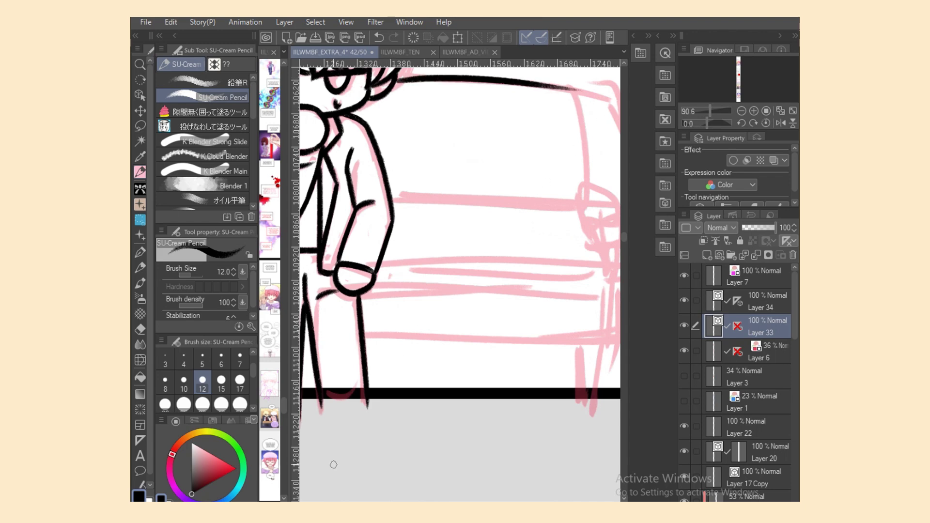
key(ctrl+minus)
key(ctrl+minus)
key(ctrl+plus)
key(ctrl+z)
drag(411, 140, 557, 142)
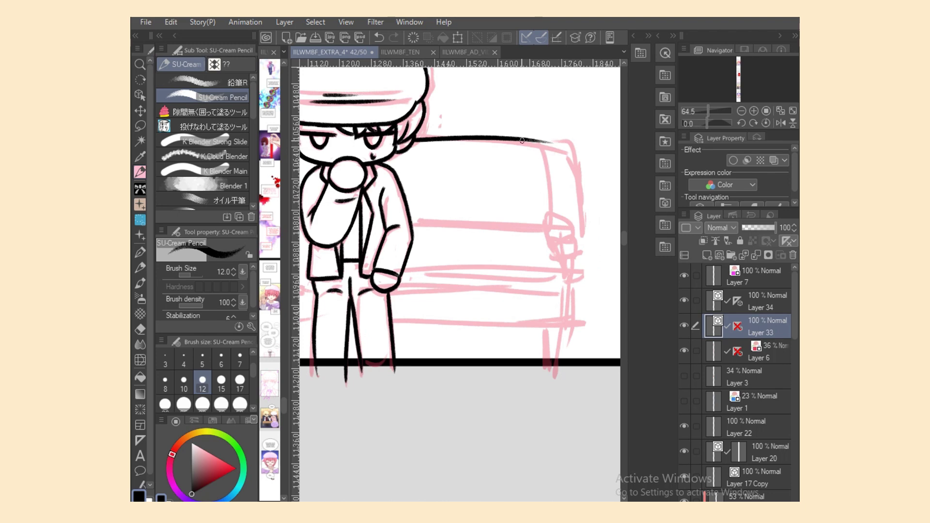
Redraw the backrest's top edge as one line that curves around the corner and down the bench's right side.
key(ctrl+z)
mouse_move(416, 139)
mouse_down()
mouse_move(568, 145)
mouse_move(581, 273)
mouse_up()
drag(401, 322, 593, 322)
key(ctrl+z)
Ink the bench's lower edge across its full width behind the character, and erase the parts crossing the trousers.
scroll(317, 493, down, 5)
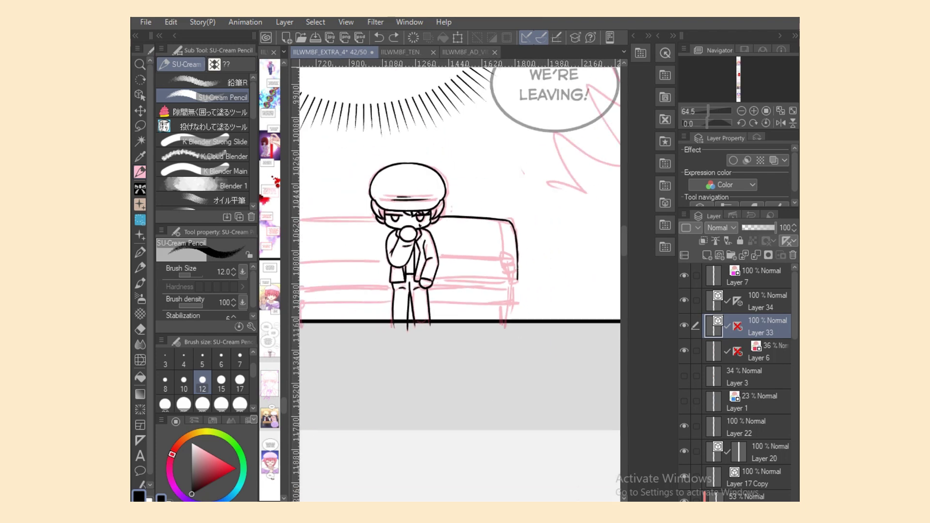
drag(307, 297, 526, 295)
key(ctrl+z)
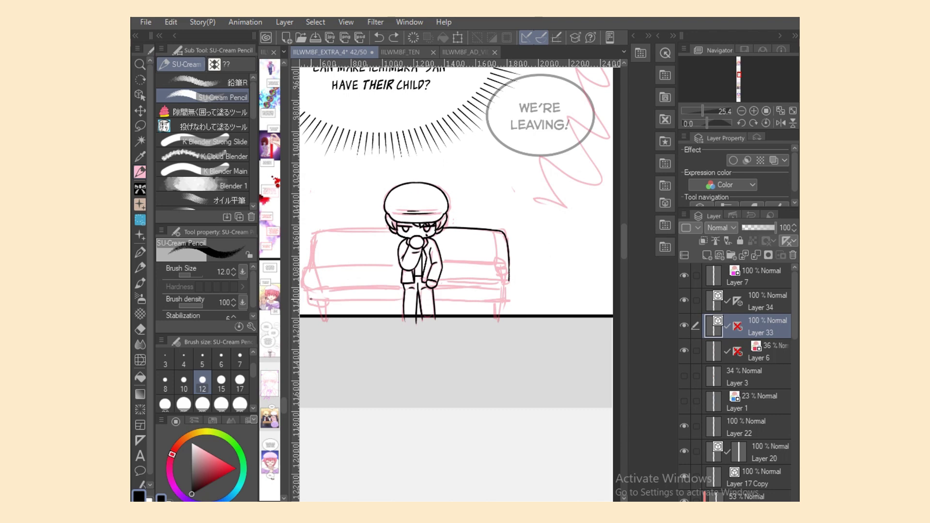
drag(306, 300, 513, 299)
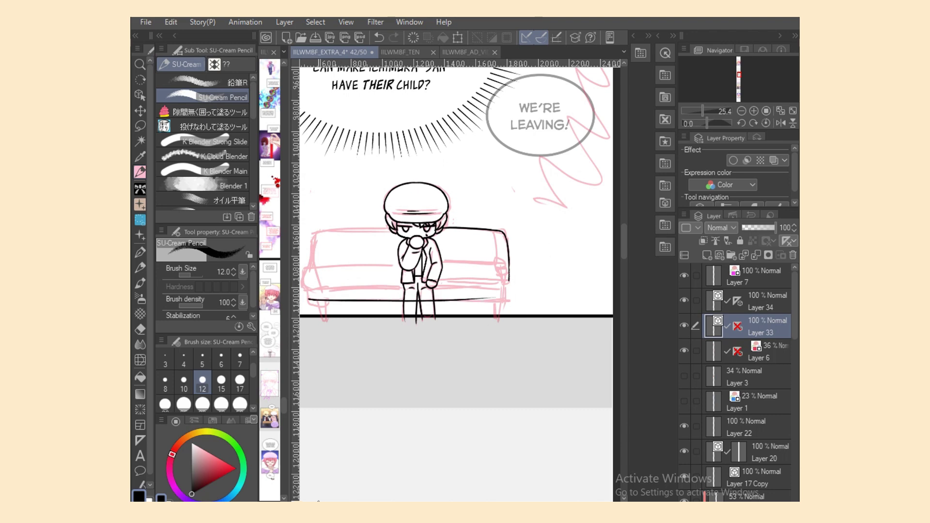
key(ctrl+plus)
key(ctrl+plus)
key(ctrl+plus)
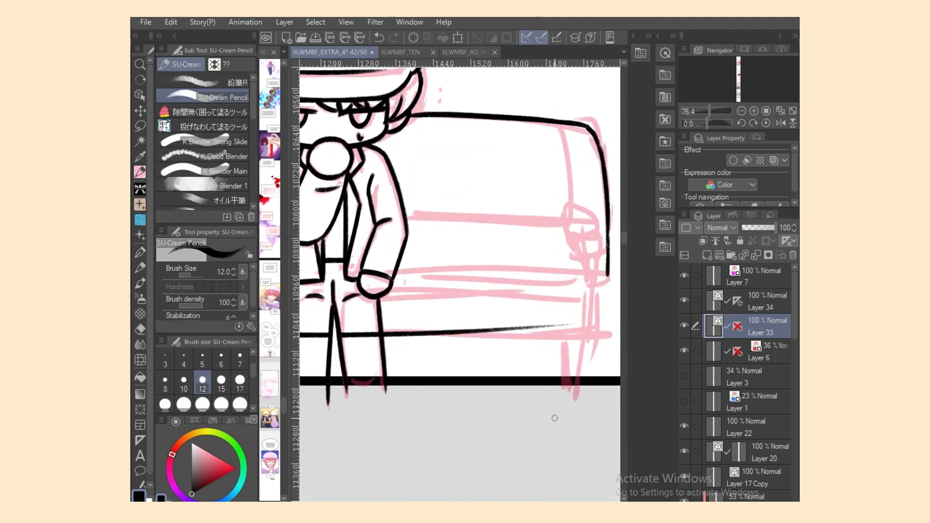
key(e)
key(p)
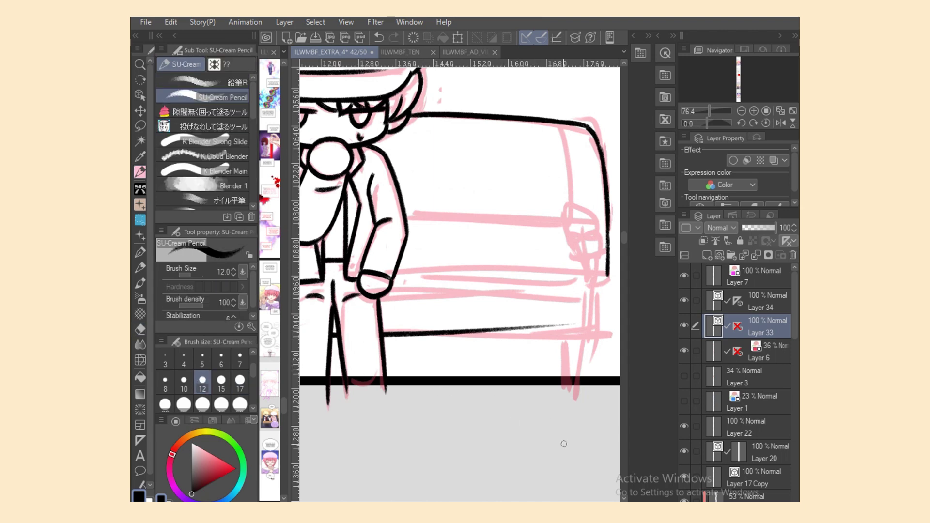
Ink the short curved line at the bench's right end, from the backrest side down to the lower corner.
scroll(564, 443, right, 3)
drag(531, 284, 527, 334)
key(ctrl+z)
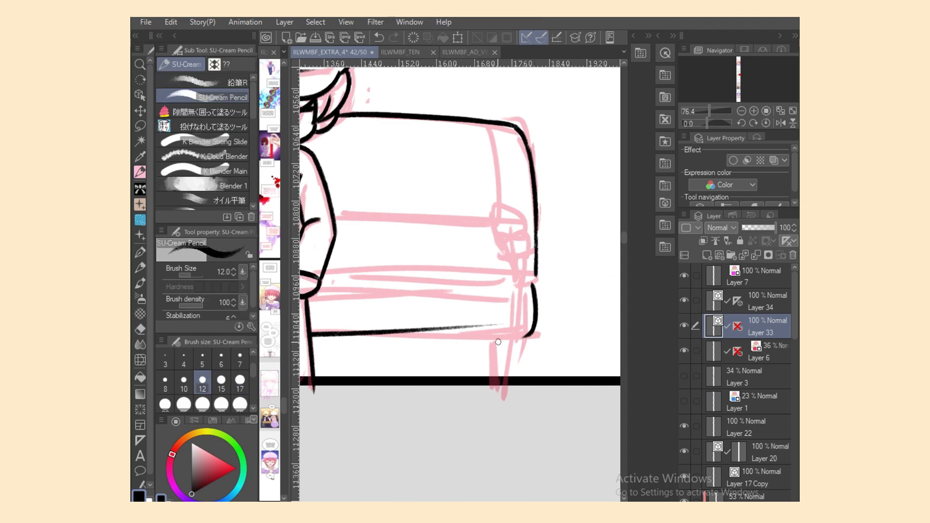
mouse_move(344, 339)
mouse_down()
mouse_move(529, 337)
mouse_move(418, 347)
mouse_up()
key(ctrl+z)
Adjust the control points of the bench's lower edge line so it meets the curved line at the right corner.
key(o)
click(412, 330)
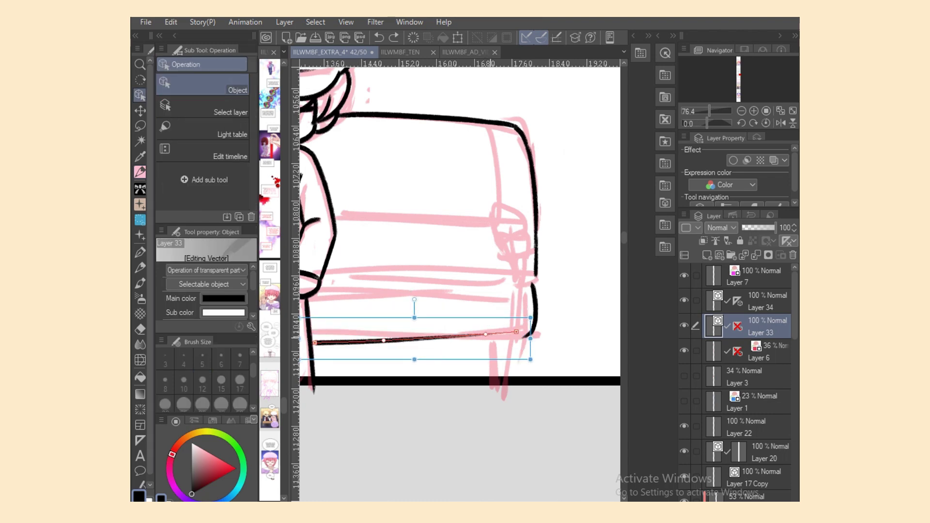
key(ctrl+z)
drag(481, 325, 526, 335)
drag(378, 332, 381, 336)
drag(481, 335, 484, 338)
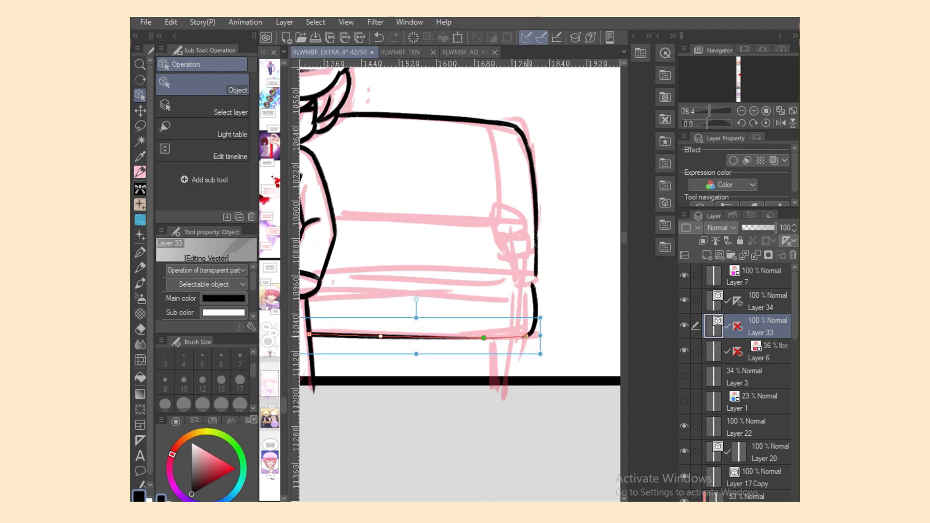
key(p)
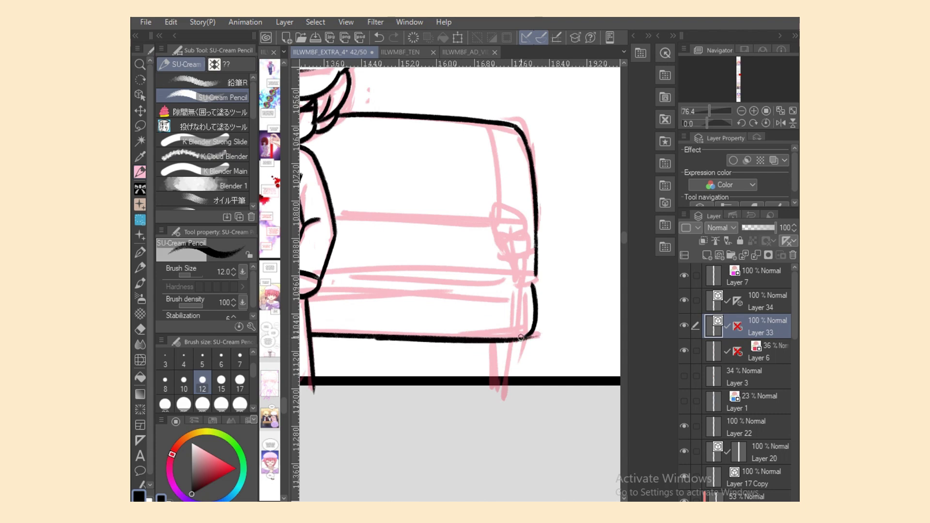
Retrace the bench's lower edge toward the right corner and ink the tapered leg beneath it.
drag(401, 338, 526, 335)
key(ctrl+z)
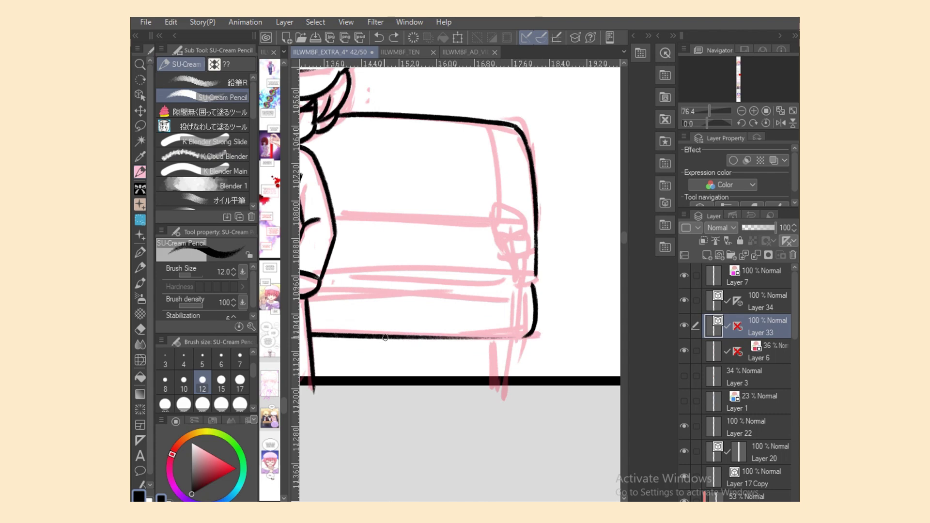
drag(385, 338, 531, 335)
key(ctrl+z)
key(ctrl+z)
drag(385, 338, 533, 334)
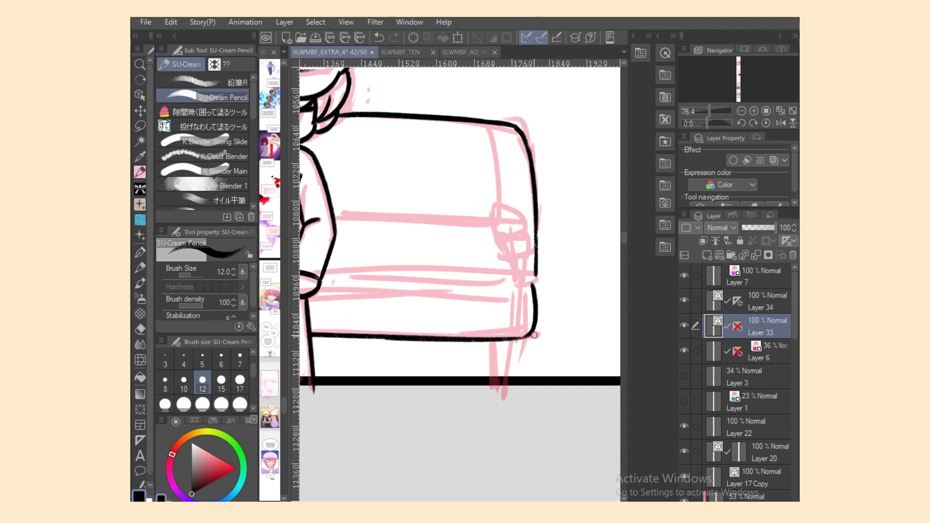
key(ctrl+z)
drag(403, 338, 528, 339)
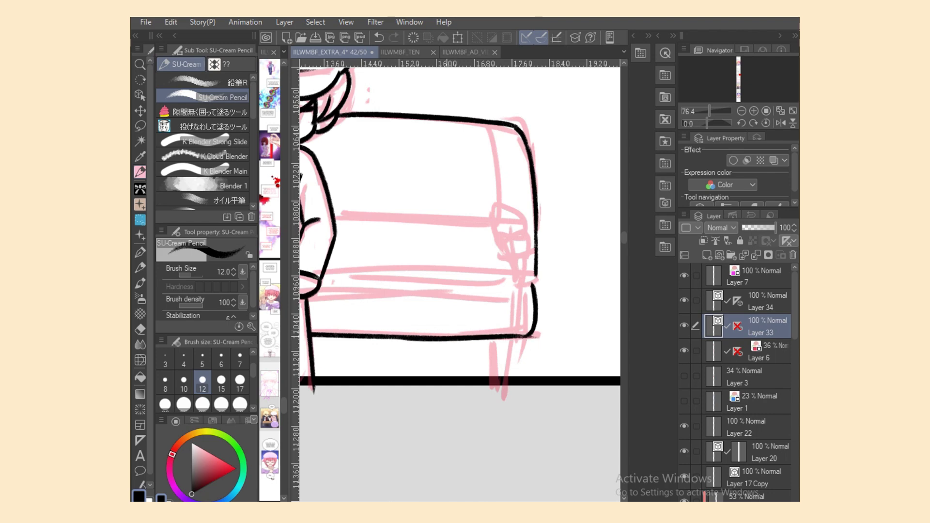
key(ctrl+z)
mouse_move(403, 338)
mouse_down()
mouse_move(532, 334)
mouse_move(496, 400)
mouse_up()
drag(523, 340, 511, 395)
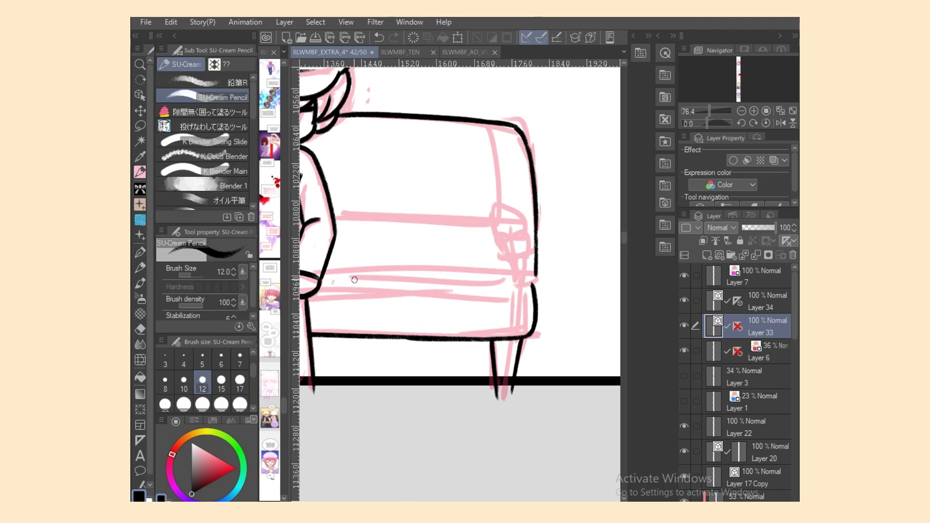
key(o)
click(455, 338)
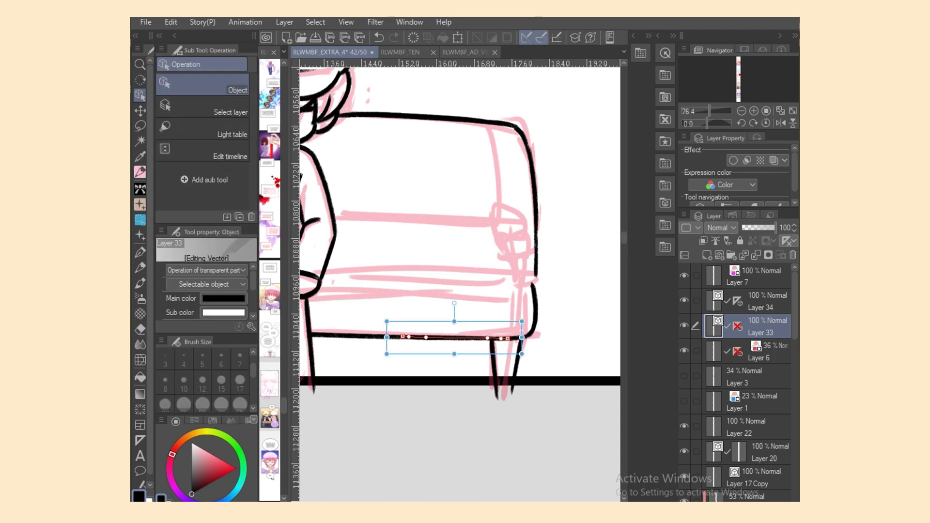
Ink the two long seat cushion lines right of the character and the small rounded armrest end.
key(p)
drag(328, 283, 516, 285)
key(ctrl+z)
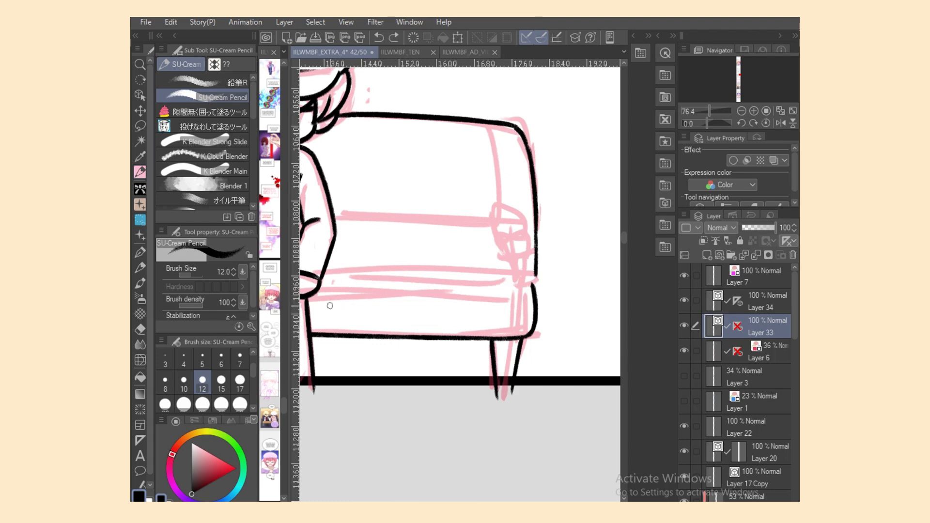
drag(337, 310, 530, 309)
key(ctrl+z)
drag(307, 297, 506, 298)
mouse_move(337, 266)
mouse_down()
mouse_move(528, 266)
mouse_move(525, 299)
mouse_up()
key(ctrl+z)
key(ctrl+z)
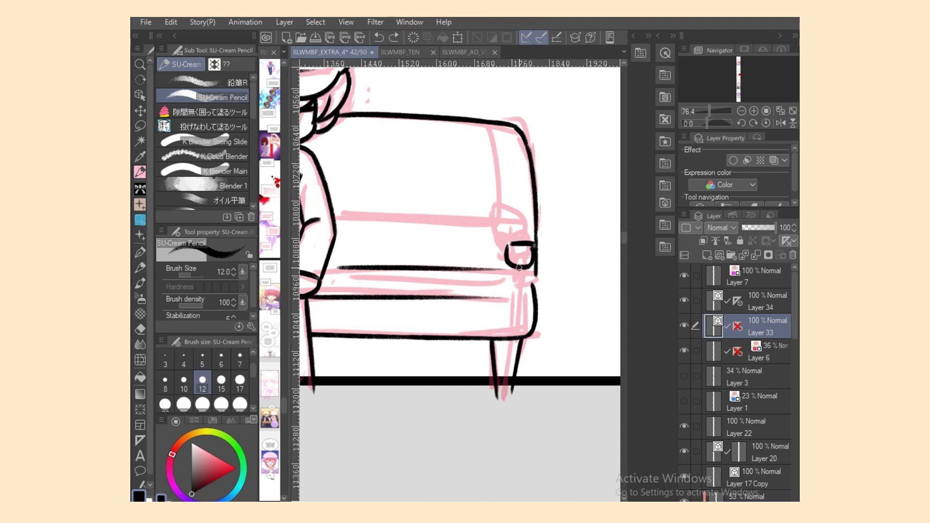
Ink the short vertical support lines beneath the right armrest end.
drag(517, 265, 516, 298)
drag(525, 264, 536, 305)
key(ctrl+z)
drag(338, 217, 516, 218)
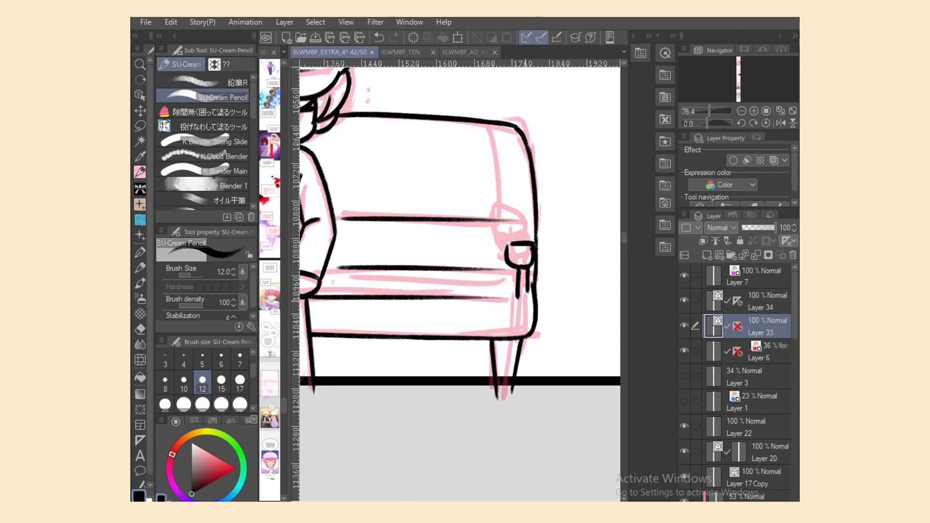
key(ctrl+z)
Ink the two long seat cushion lines on the bench's left half, beside the character.
scroll(478, 291, down, 5)
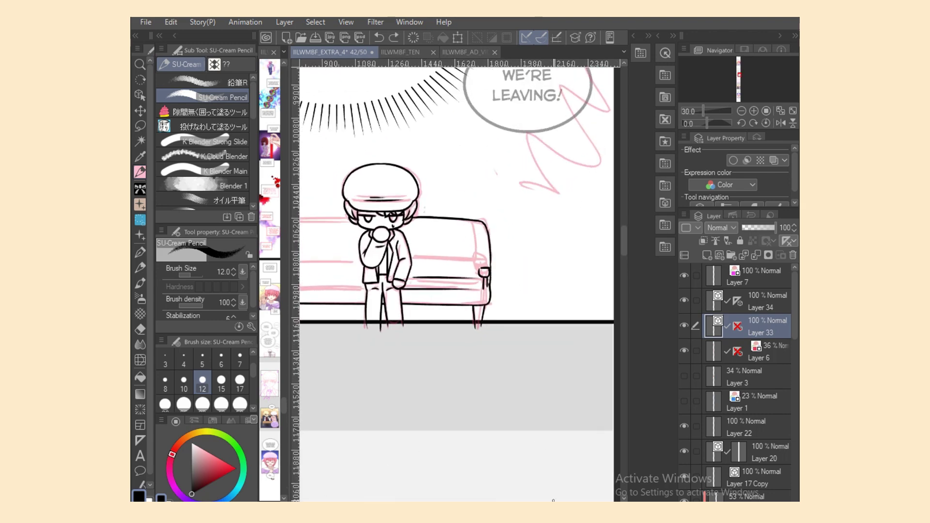
scroll(455, 242, left, 3)
drag(408, 276, 490, 274)
key(ctrl+z)
drag(402, 275, 486, 274)
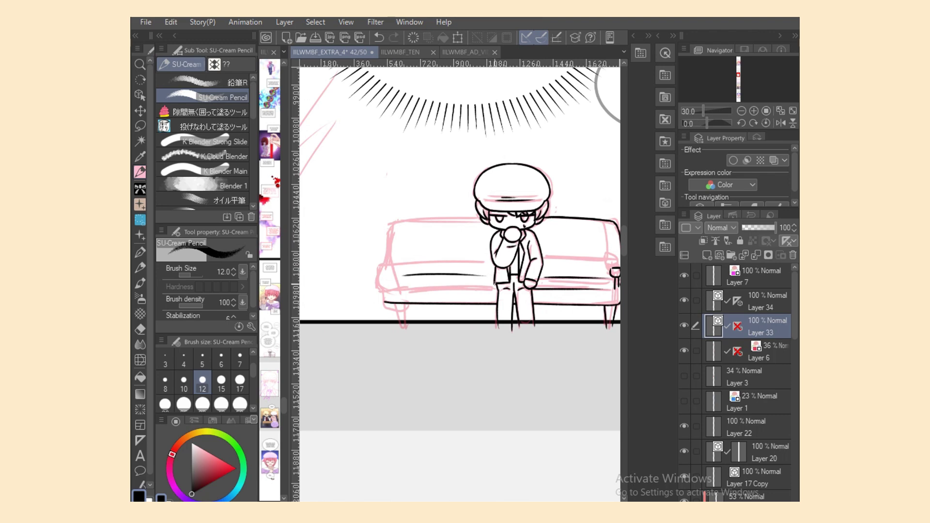
drag(412, 293, 503, 291)
key(ctrl+z)
drag(407, 288, 491, 285)
key(ctrl+z)
scroll(325, 444, up, 2)
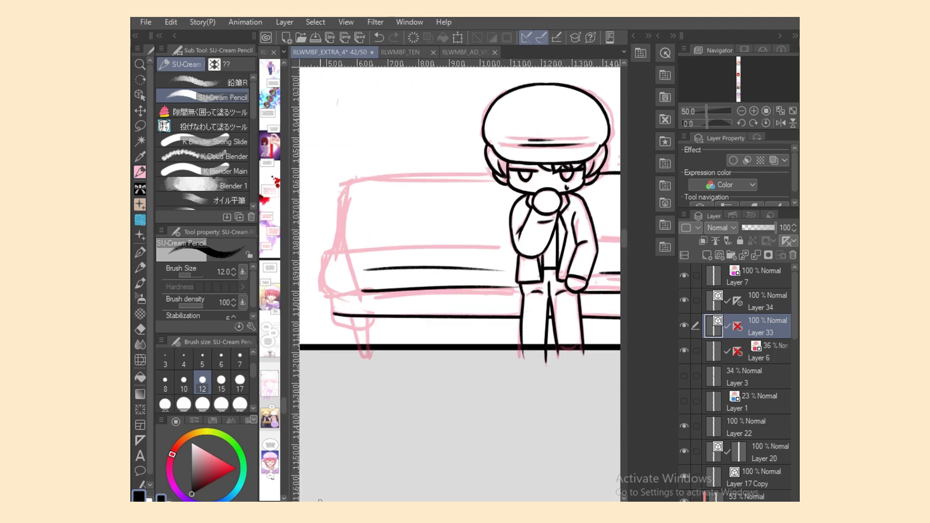
Ink the backrest's left side and its top edge, rounding the corner and running the line to the character's hair.
drag(352, 180, 339, 227)
drag(349, 182, 492, 171)
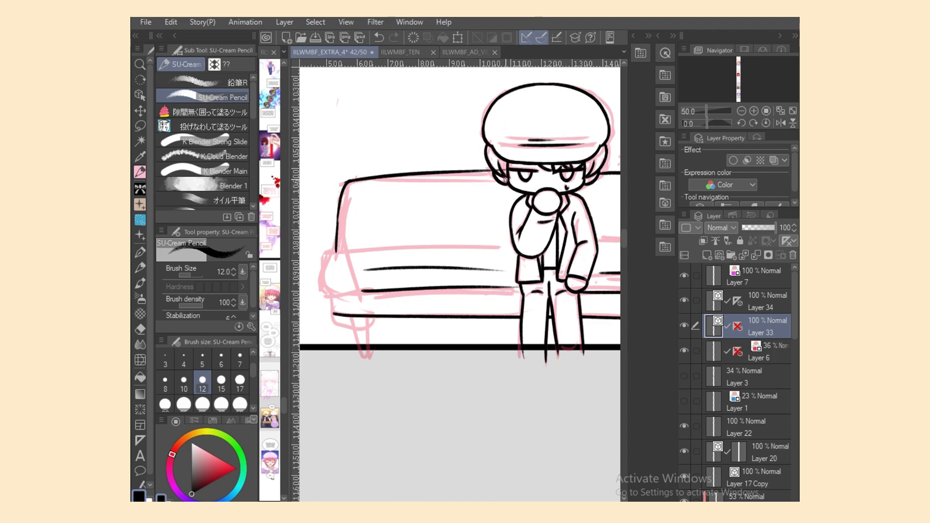
key(ctrl+z)
key(ctrl+z)
drag(350, 184, 493, 170)
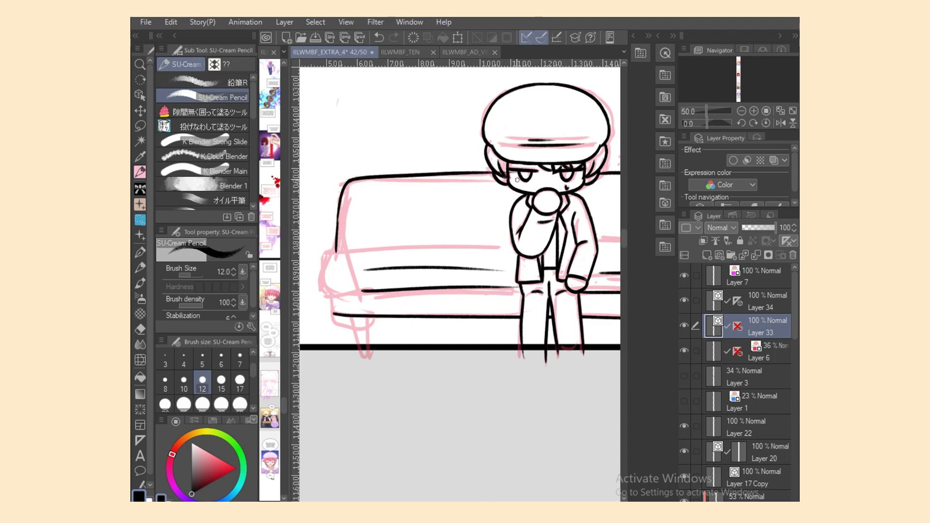
Pull the end of the left backrest line back to the character's hair so it no longer crosses the face.
key(e)
key(o)
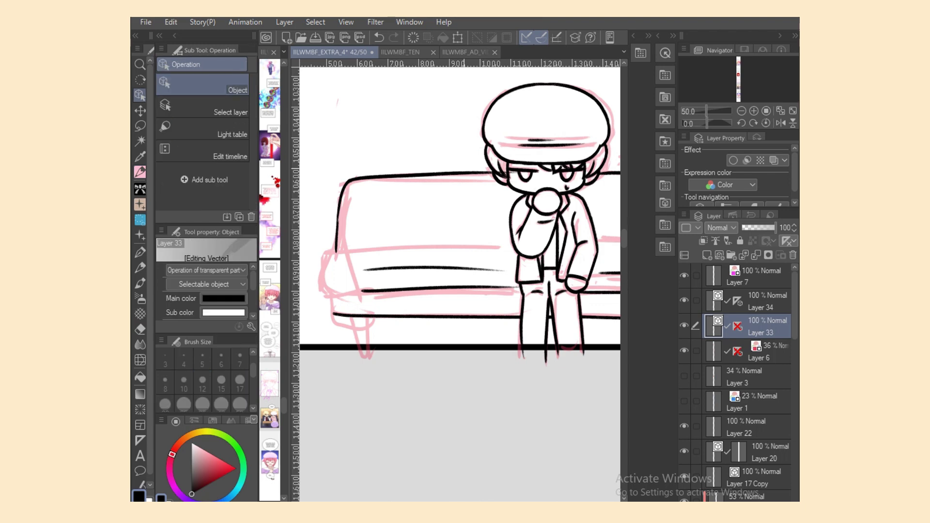
click(521, 174)
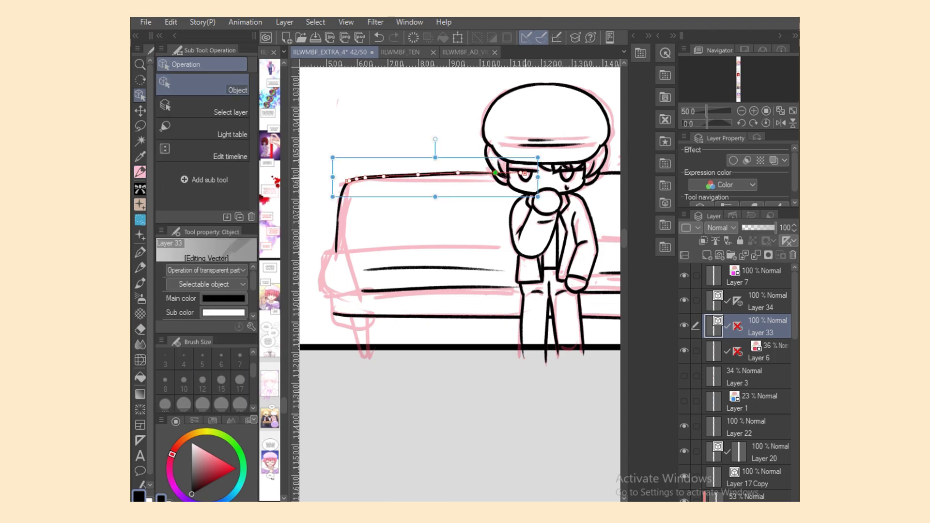
drag(495, 173, 488, 173)
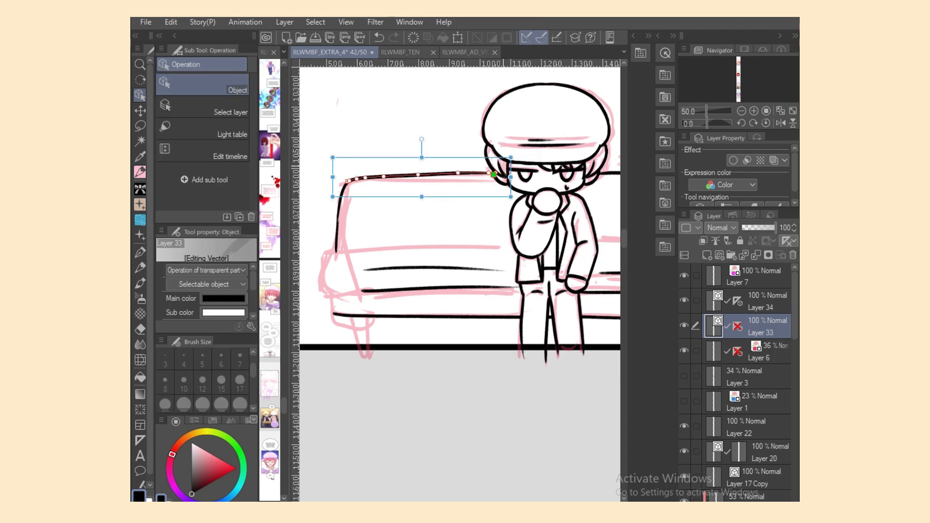
key(p)
key(o)
key(p)
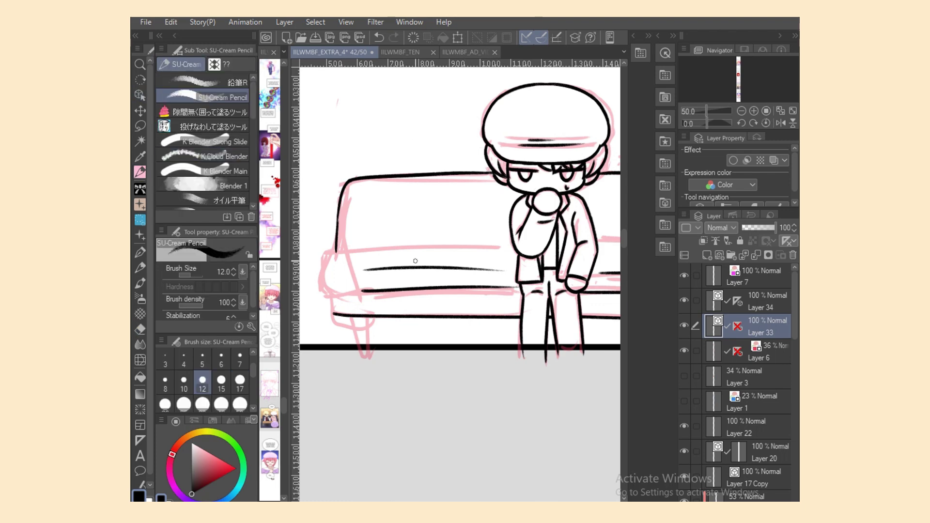
Ink a round armrest end and a tapered leg at the bench's left end.
key(h)
key(h)
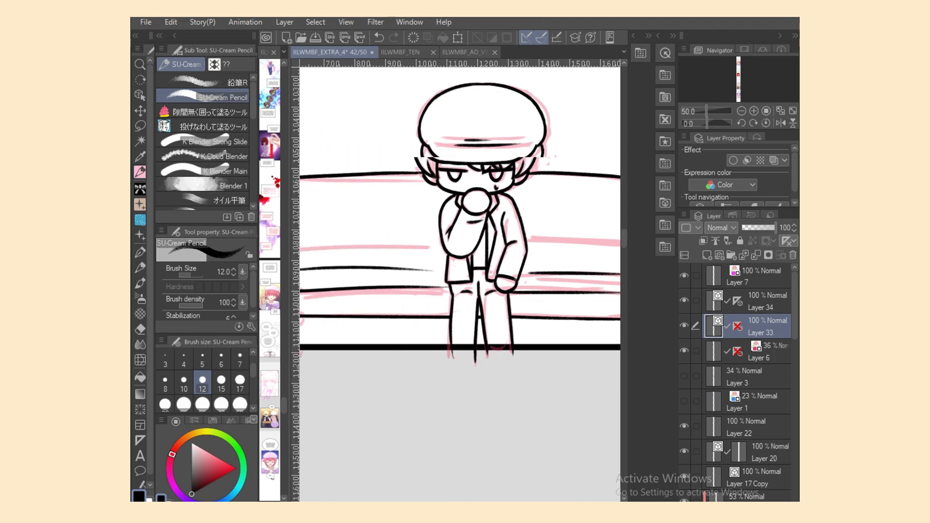
drag(321, 268, 338, 279)
key(ctrl+z)
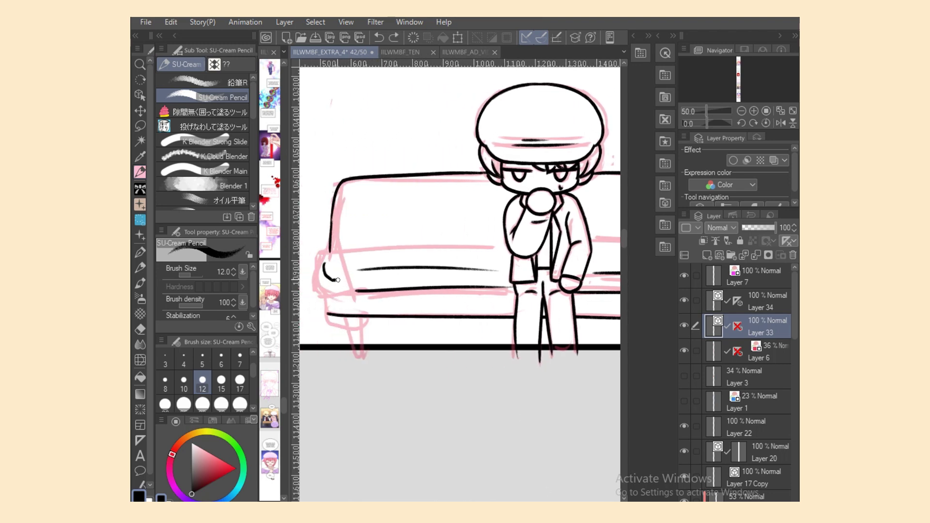
mouse_move(339, 317)
mouse_down()
mouse_move(347, 357)
mouse_move(362, 355)
mouse_up()
key(ctrl+z)
scroll(460, 281, down, 5)
scroll(460, 281, up, 1)
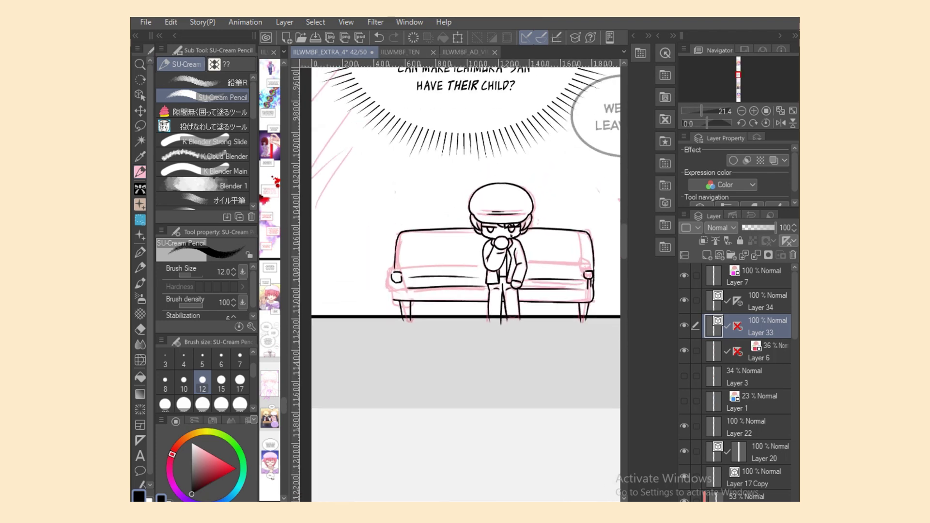
scroll(460, 285, up, 3)
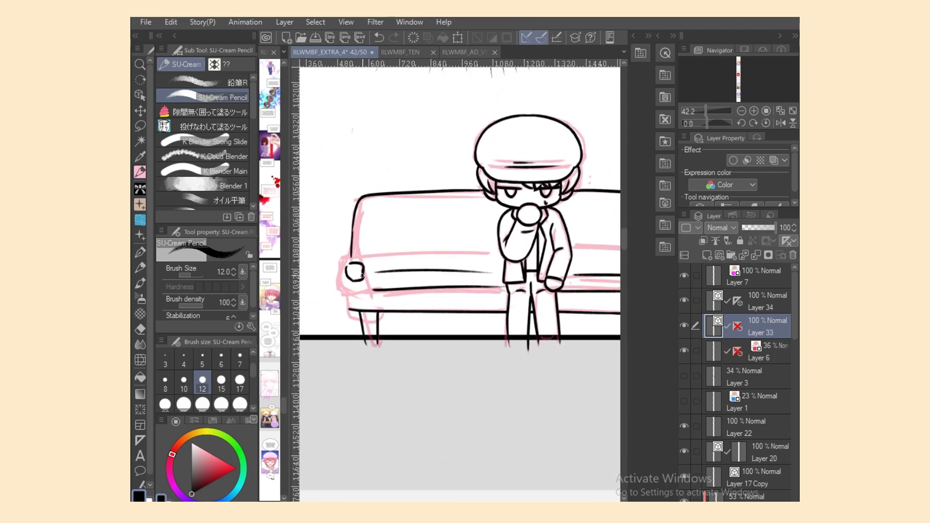
Replace the round left armrest end with a boxier one, adding its support lines and the curved lower side of the bench.
key(ctrl+z)
key(ctrl+z)
key(ctrl+z)
key(ctrl+z)
drag(346, 288, 352, 311)
mouse_move(348, 279)
mouse_down()
mouse_move(195, 279)
mouse_move(372, 279)
mouse_up()
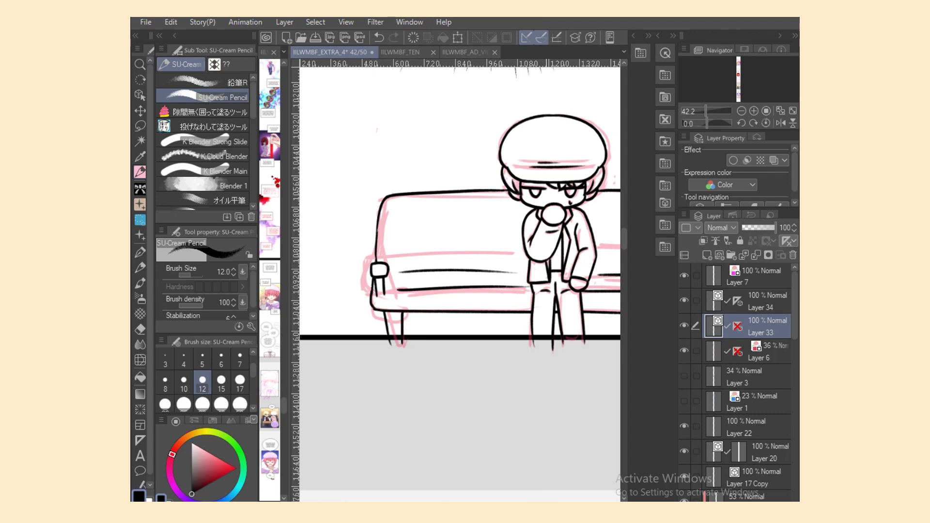
View the whole bench panel and hide the pink sketch on Layer 6 to check the line art.
drag(616, 430, 491, 431)
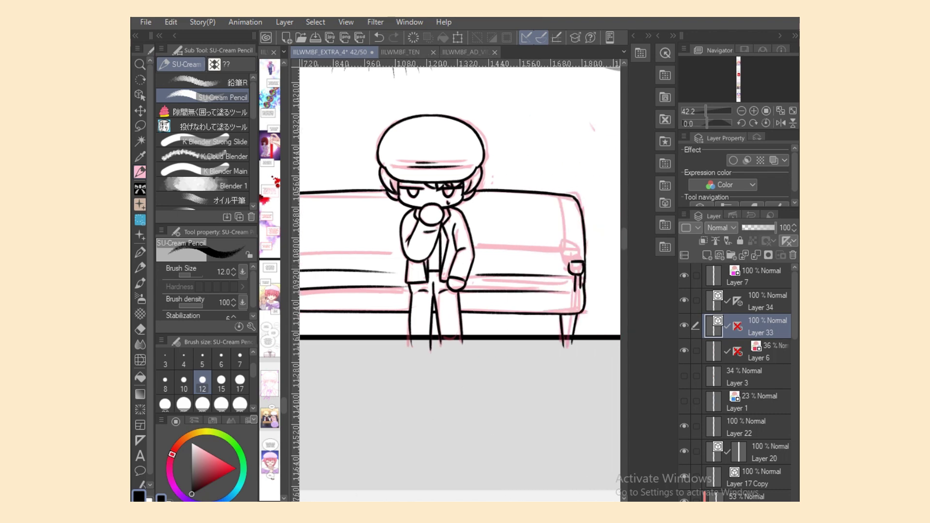
key(ctrl+minus)
scroll(456, 281, up, 3)
key(ctrl+minus)
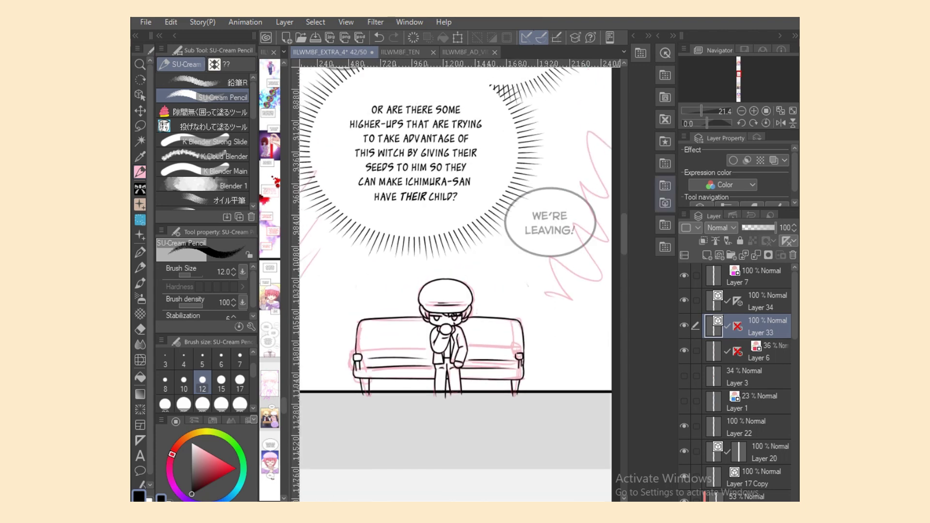
click(684, 350)
scroll(736, 377, down, 1)
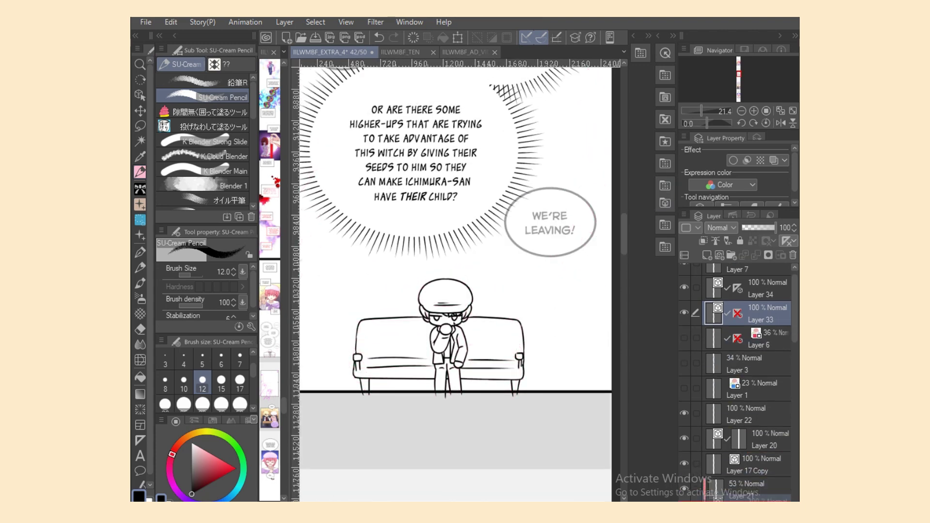
scroll(736, 383, down, 5)
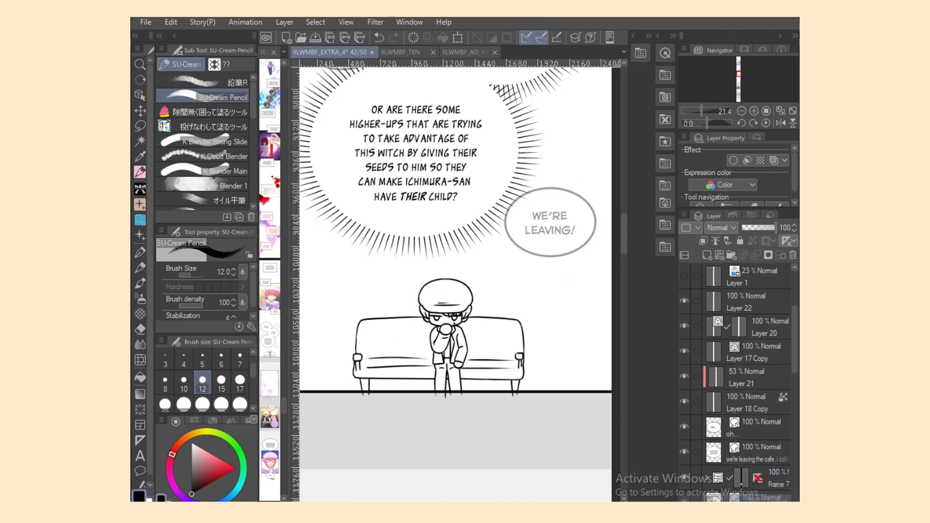
Move the bench line art layer, Layer 33, into the Frame 5 folder above Layer 2 and set it as the reference layer.
scroll(736, 383, down, 8)
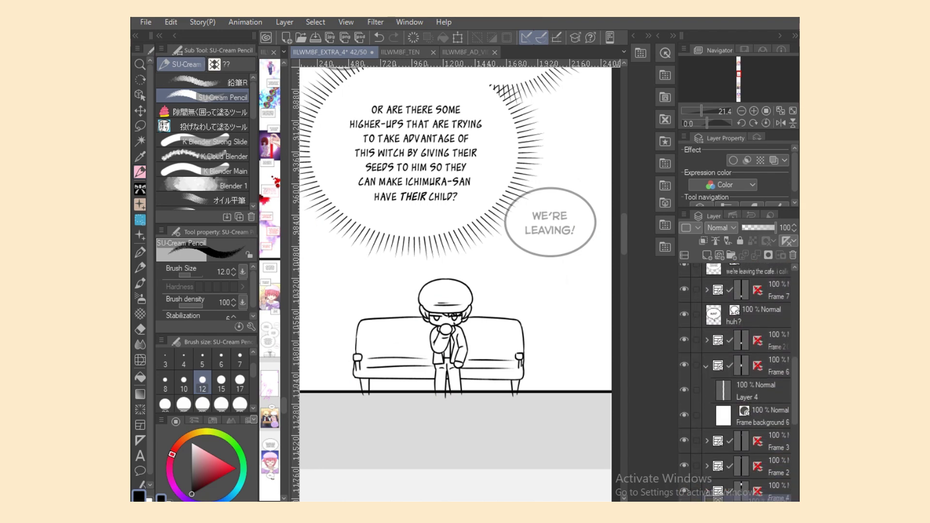
scroll(736, 382, down, 3)
key(ctrl+shift+n)
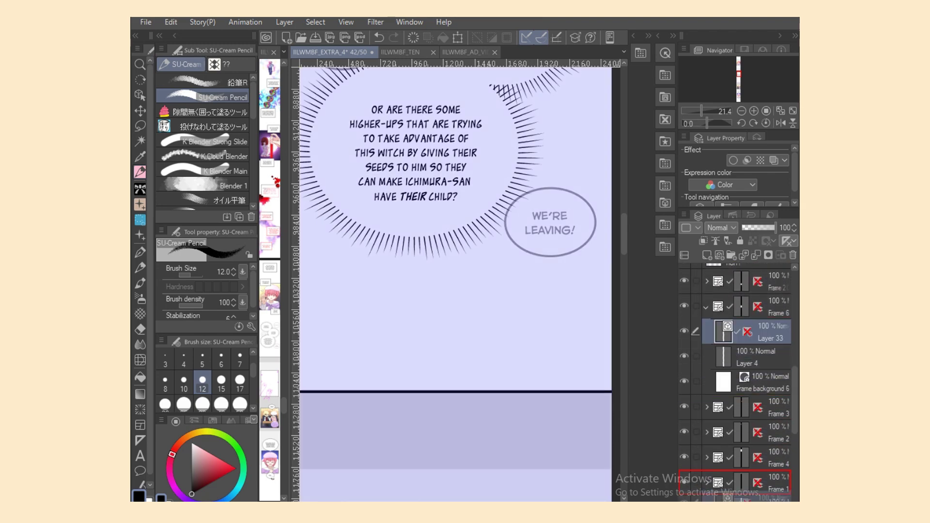
scroll(682, 480, down, 5)
scroll(683, 479, down, 9)
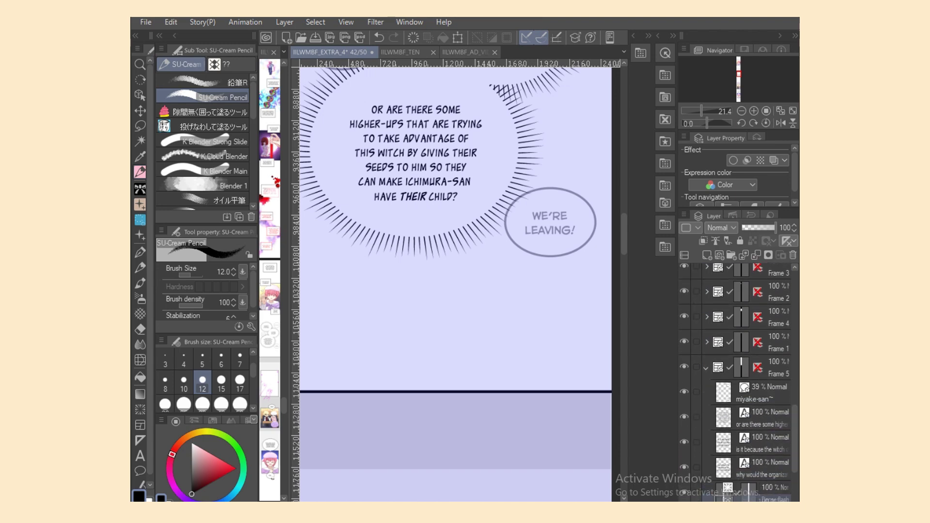
drag(726, 480, 727, 415)
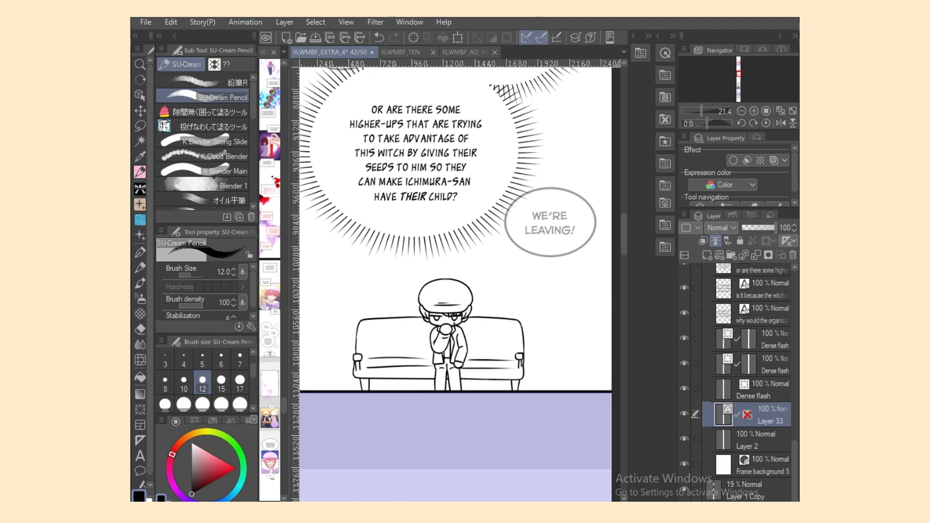
Fill the whole character and bench with a pale cream base on Layer 2 and lock the layer's transparent pixels.
click(756, 440)
key(m)
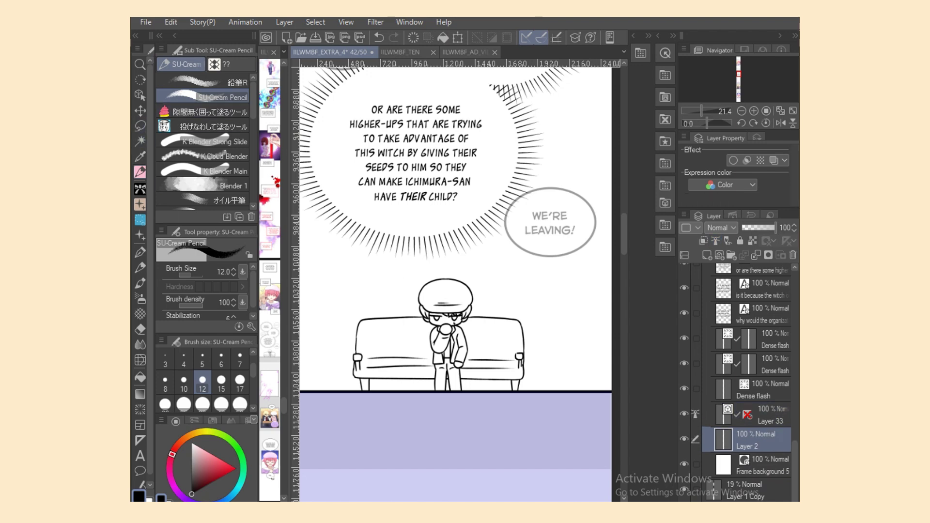
key(g)
key(c)
mouse_move(427, 264)
mouse_down()
mouse_move(402, 270)
mouse_move(393, 410)
mouse_move(458, 416)
mouse_move(448, 392)
mouse_move(474, 402)
mouse_move(548, 331)
mouse_move(479, 279)
mouse_up()
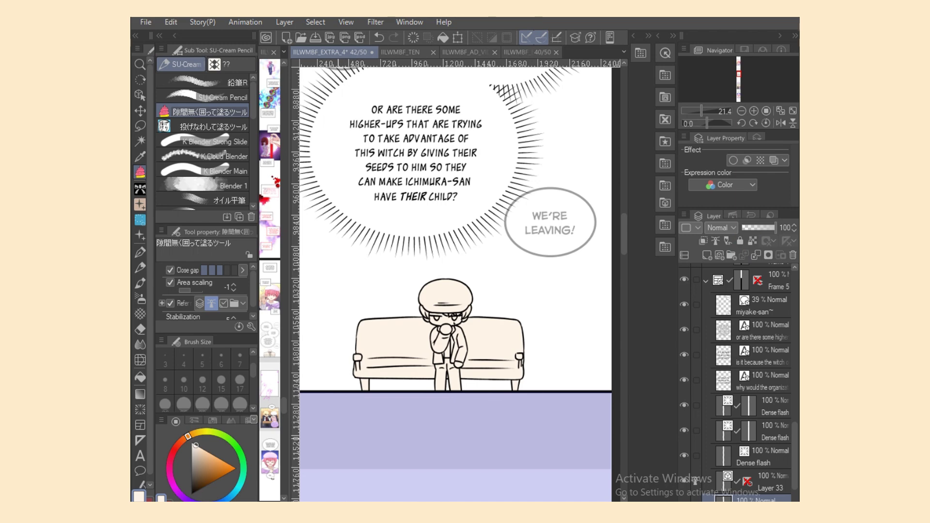
scroll(750, 388, down, 2)
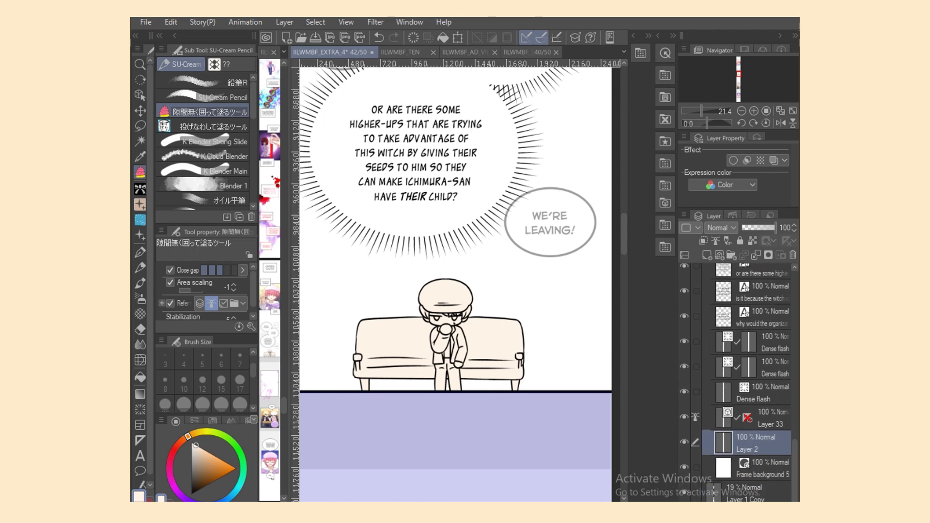
scroll(451, 339, up, 4)
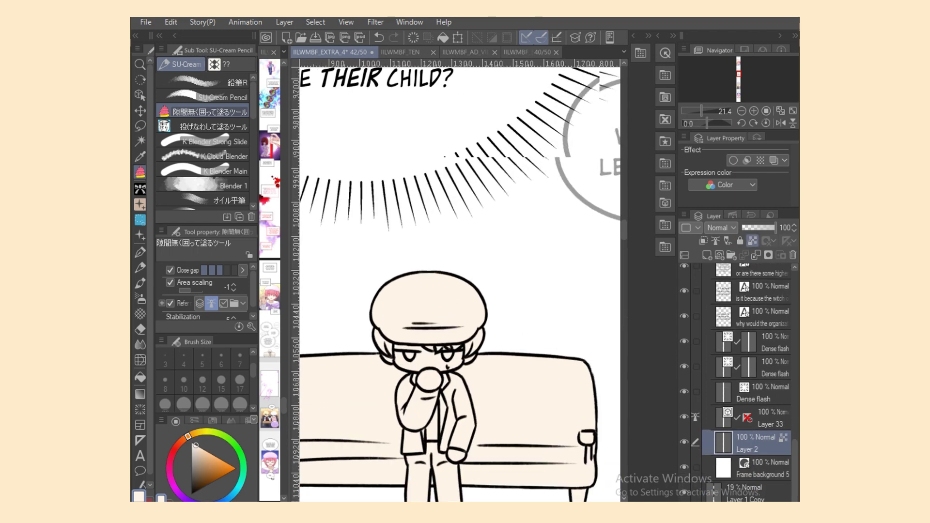
Fill the character's hat, shirt and eye whites with white over the cream base.
scroll(460, 281, up, 1)
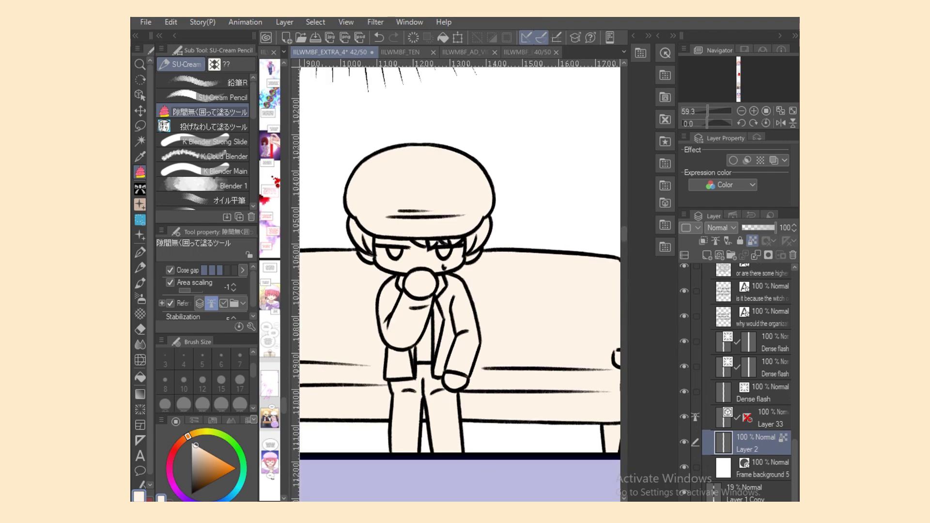
key(x)
key(g)
click(419, 169)
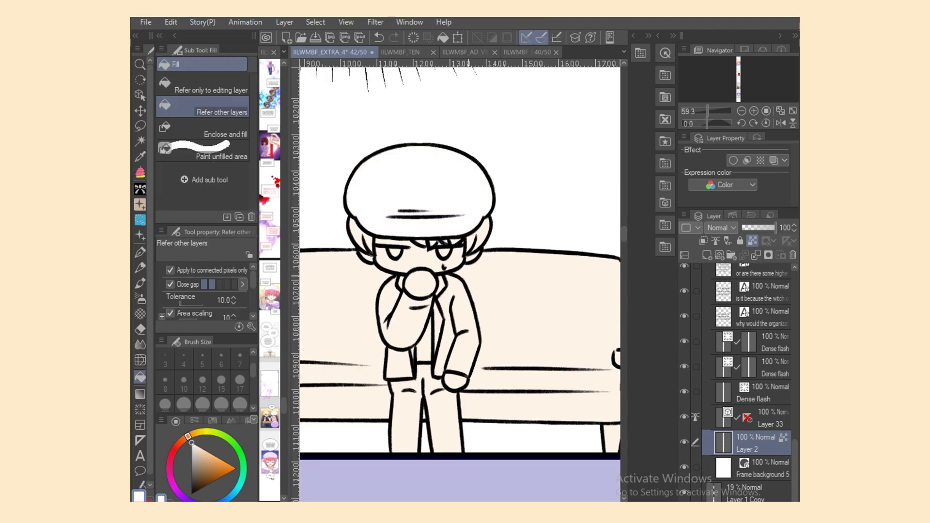
click(423, 349)
click(140, 172)
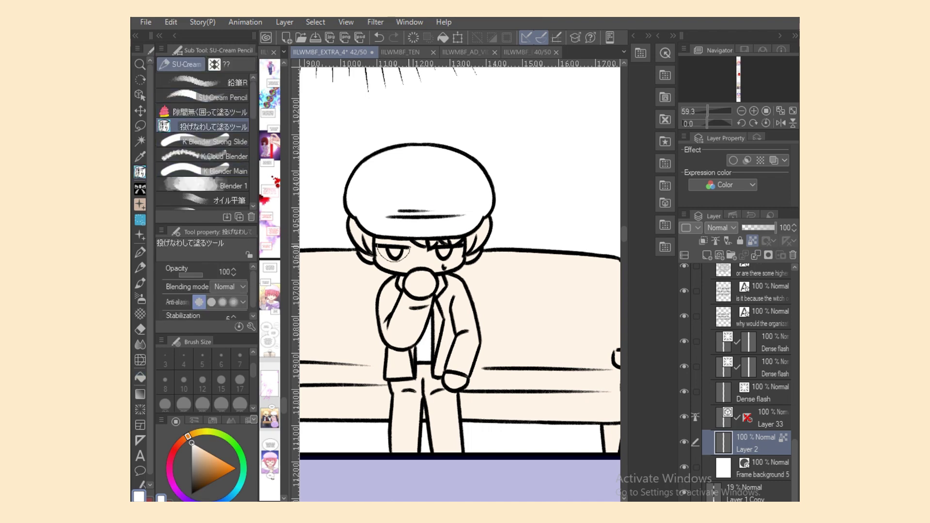
drag(392, 242, 393, 244)
mouse_move(458, 248)
mouse_down()
mouse_move(434, 253)
mouse_move(461, 247)
mouse_up()
Colour the character's hair and fringe dark red, save the file, and fill both irises with light blue.
mouse_move(362, 219)
mouse_down()
mouse_move(361, 245)
mouse_move(374, 254)
mouse_up()
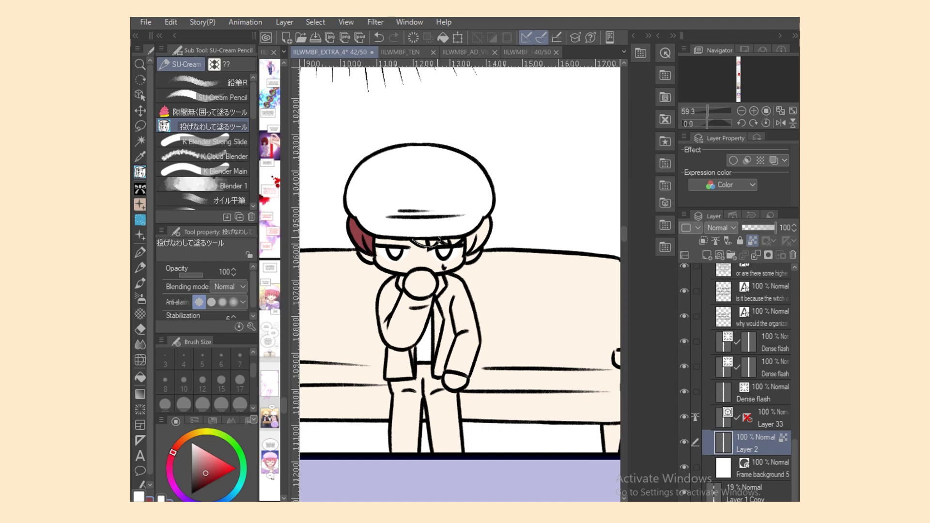
mouse_move(439, 239)
mouse_down()
mouse_move(413, 241)
mouse_move(460, 245)
mouse_move(496, 224)
mouse_move(489, 216)
mouse_up()
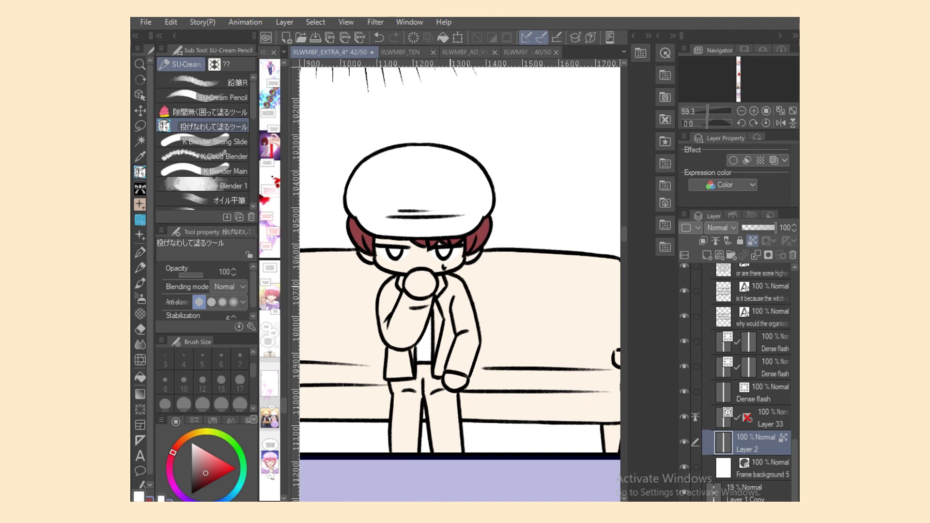
key(ctrl+s)
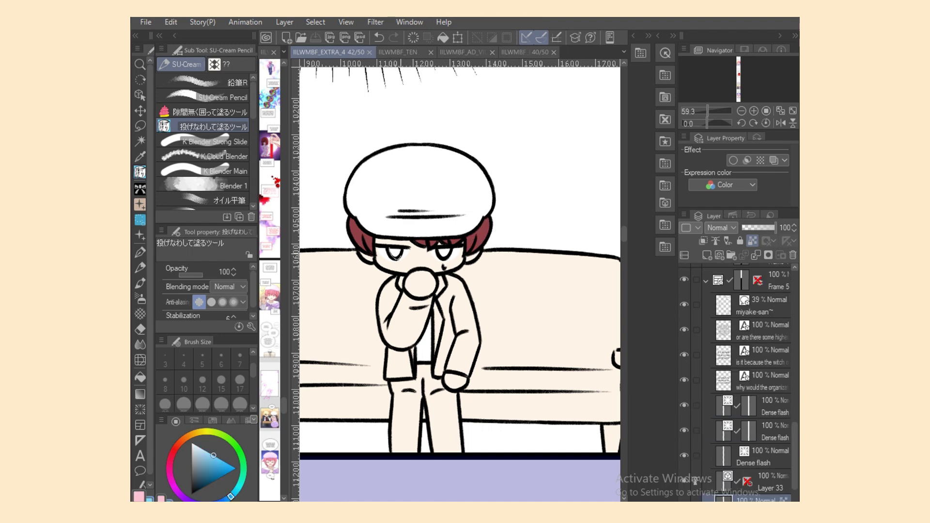
mouse_move(389, 249)
mouse_down()
mouse_move(401, 258)
mouse_move(451, 257)
mouse_up()
Colour the character's jacket, including both sleeves and the collar, light pink and save the file.
key(x)
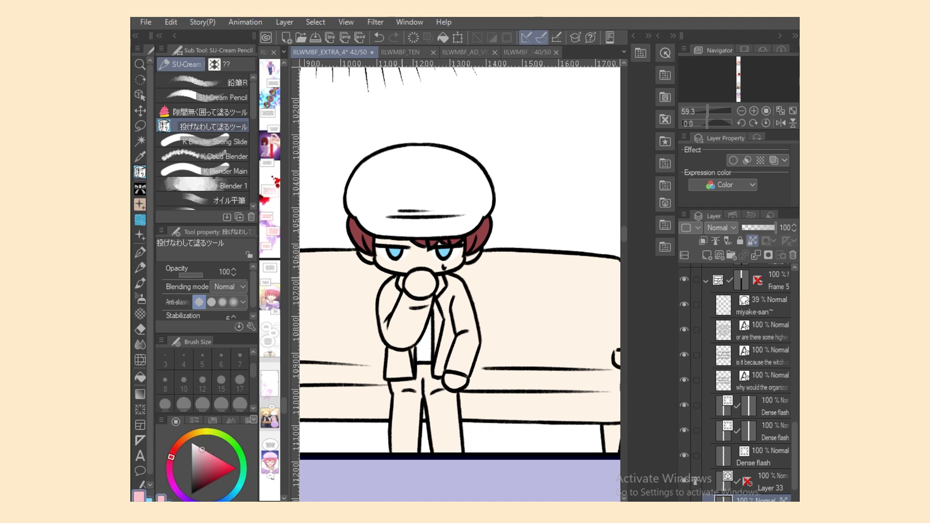
mouse_move(394, 295)
mouse_down()
mouse_move(395, 308)
mouse_move(396, 287)
mouse_move(382, 320)
mouse_move(402, 290)
mouse_move(382, 339)
mouse_move(417, 345)
mouse_up()
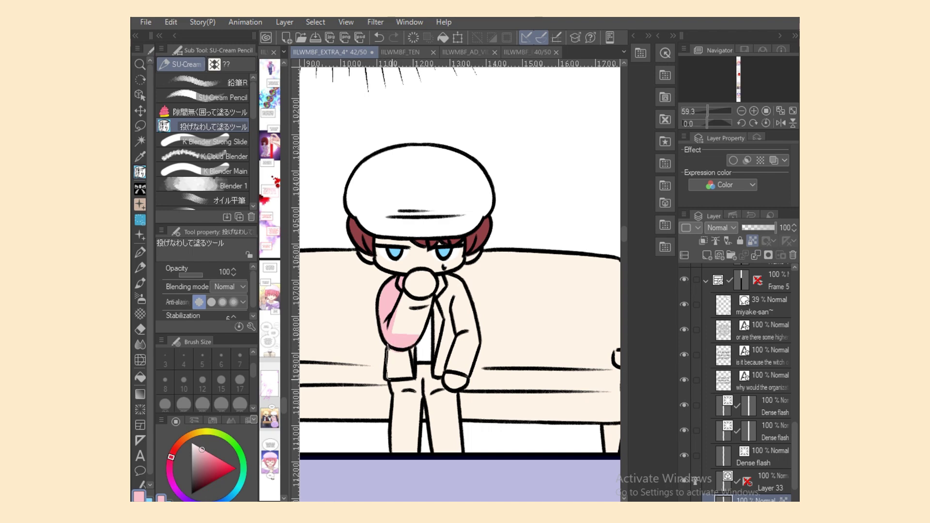
mouse_move(386, 379)
mouse_down()
mouse_move(414, 376)
mouse_move(434, 298)
mouse_move(404, 295)
mouse_move(390, 315)
mouse_up()
mouse_move(430, 339)
mouse_down()
mouse_move(433, 310)
mouse_move(448, 363)
mouse_move(439, 376)
mouse_move(460, 329)
mouse_move(445, 372)
mouse_move(458, 305)
mouse_move(477, 339)
mouse_up()
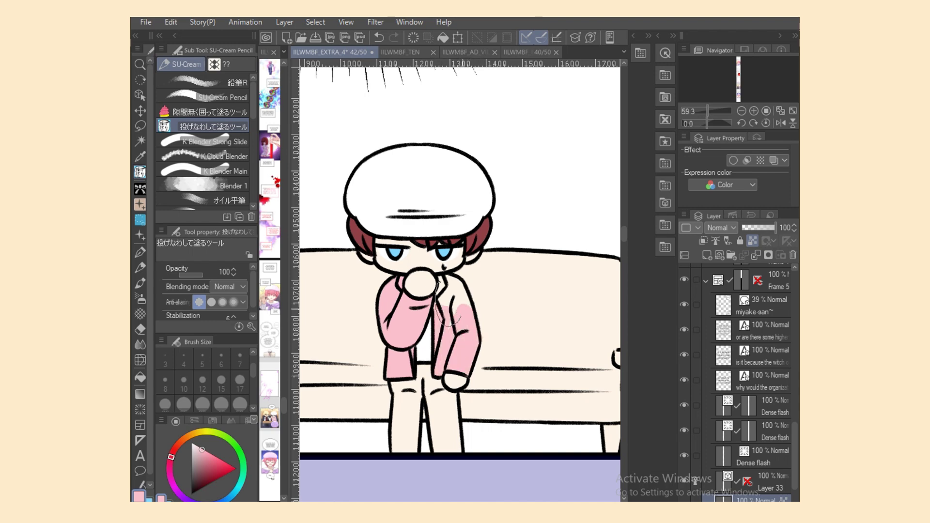
mouse_move(441, 310)
mouse_down()
mouse_move(452, 276)
mouse_move(465, 318)
mouse_move(472, 291)
mouse_up()
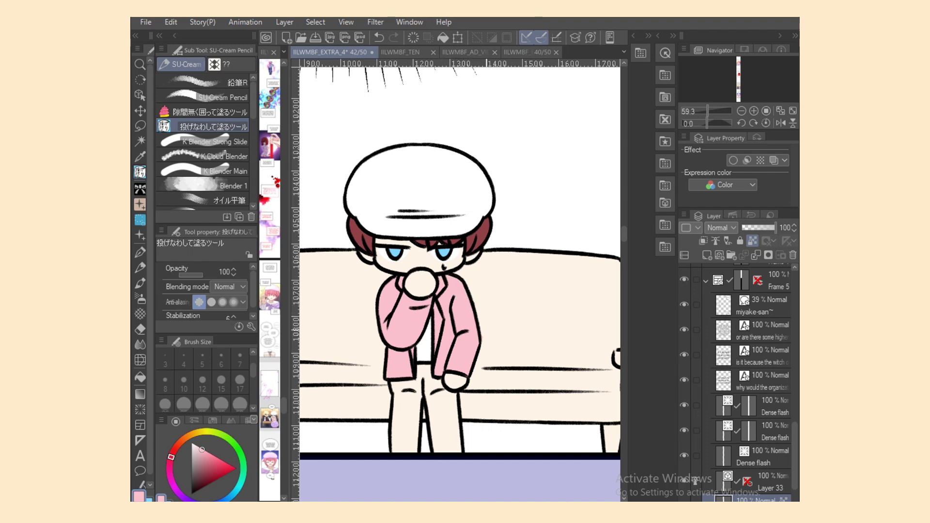
key(ctrl+s)
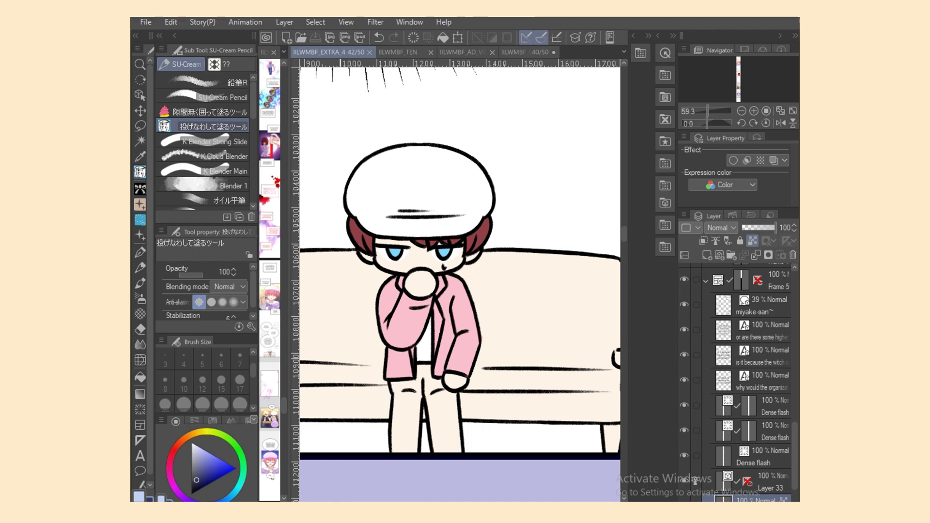
Fill both legs of the character's trousers with light blue up to the jacket hem.
mouse_move(416, 398)
mouse_down()
mouse_move(393, 436)
mouse_move(411, 472)
mouse_move(422, 411)
mouse_move(415, 397)
mouse_move(390, 388)
mouse_up()
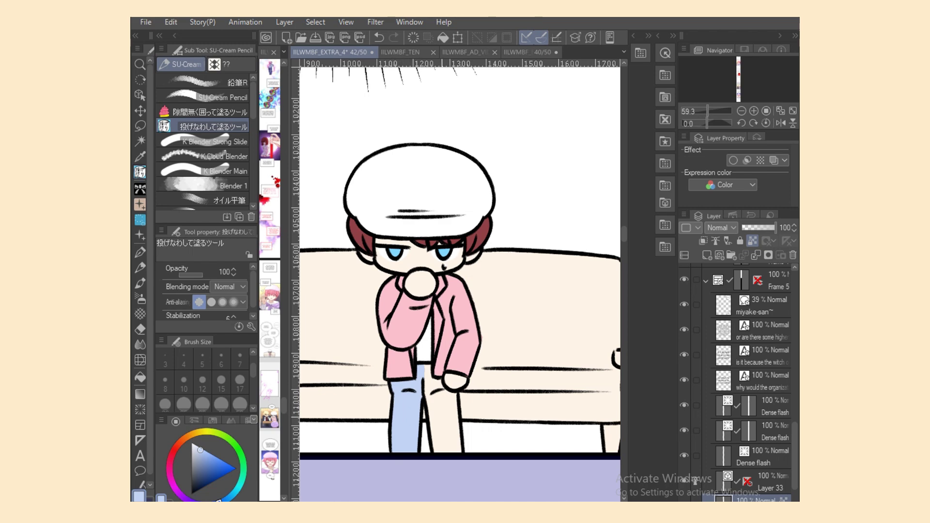
mouse_move(423, 417)
mouse_down()
mouse_move(429, 468)
mouse_move(438, 391)
mouse_up()
mouse_move(461, 434)
mouse_down()
mouse_move(462, 458)
mouse_move(459, 395)
mouse_move(461, 453)
mouse_up()
mouse_move(436, 371)
mouse_down()
mouse_move(425, 395)
mouse_move(436, 370)
mouse_up()
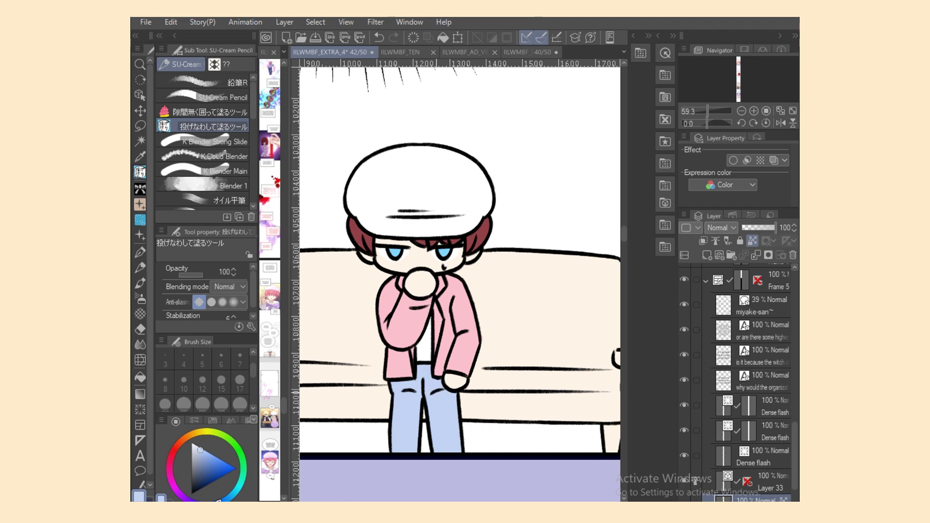
Fill the bench to the right of the character with dark navy, including the armrest and leg.
click(196, 479)
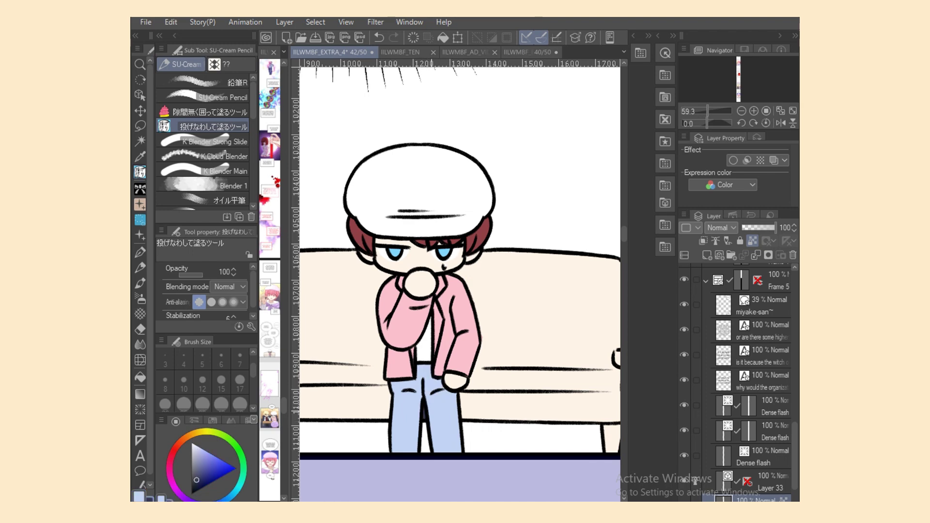
mouse_move(464, 416)
mouse_down()
mouse_move(478, 351)
mouse_move(522, 420)
mouse_up()
drag(479, 341, 558, 421)
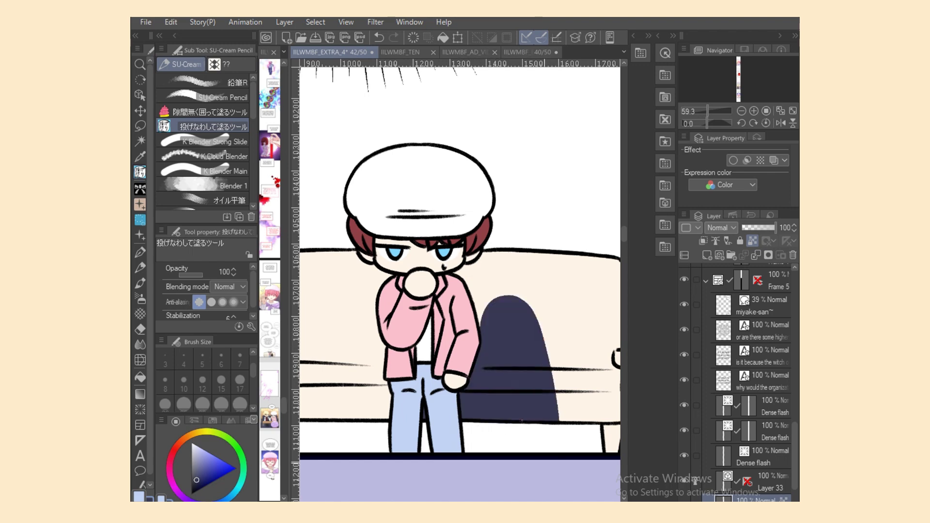
drag(455, 310, 498, 262)
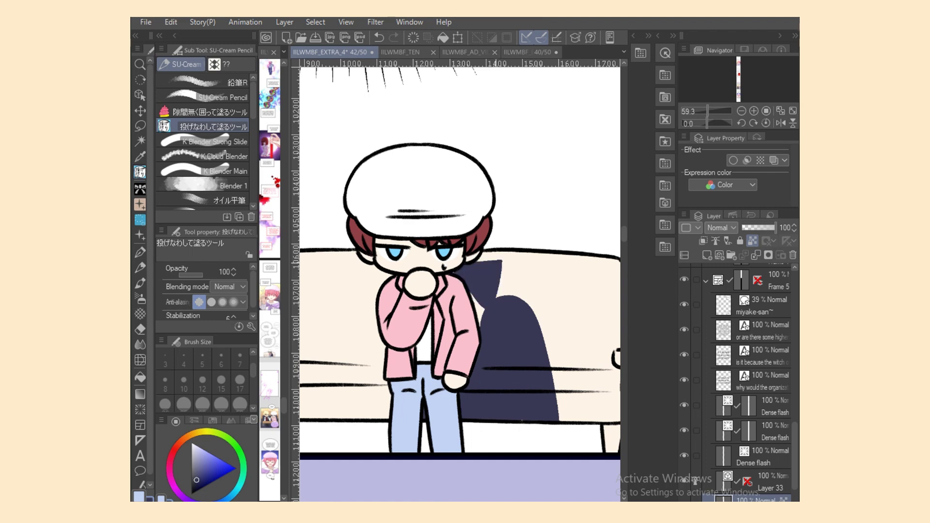
mouse_move(499, 300)
mouse_down()
mouse_move(523, 249)
mouse_move(510, 293)
mouse_up()
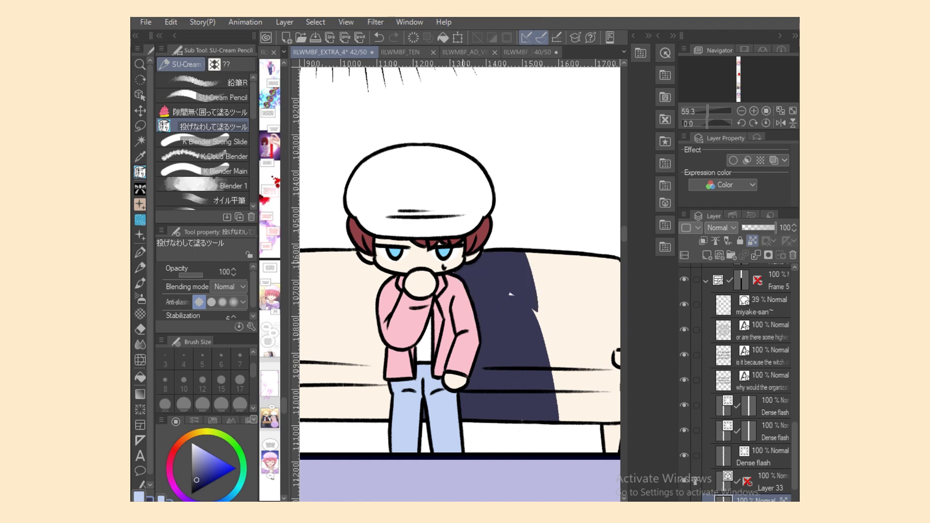
mouse_move(484, 250)
mouse_down()
mouse_move(617, 339)
mouse_move(555, 410)
mouse_up()
drag(436, 290, 337, 291)
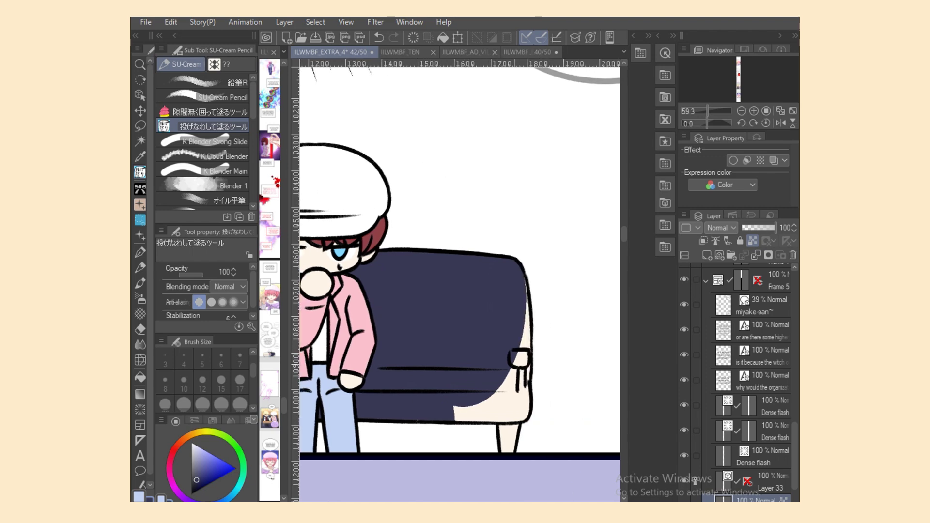
mouse_move(493, 311)
mouse_down()
mouse_move(405, 457)
mouse_move(528, 271)
mouse_up()
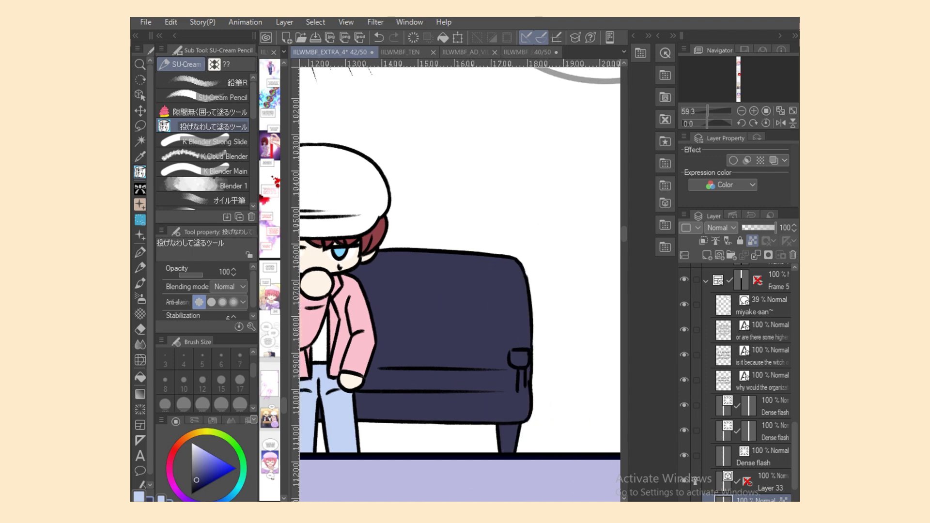
Fill the bench to the left of the character with the same dark navy, including its armrest, leg and the area beside the jacket.
mouse_move(300, 276)
mouse_down()
mouse_move(606, 276)
mouse_move(591, 276)
mouse_move(415, 401)
mouse_up()
click(173, 452)
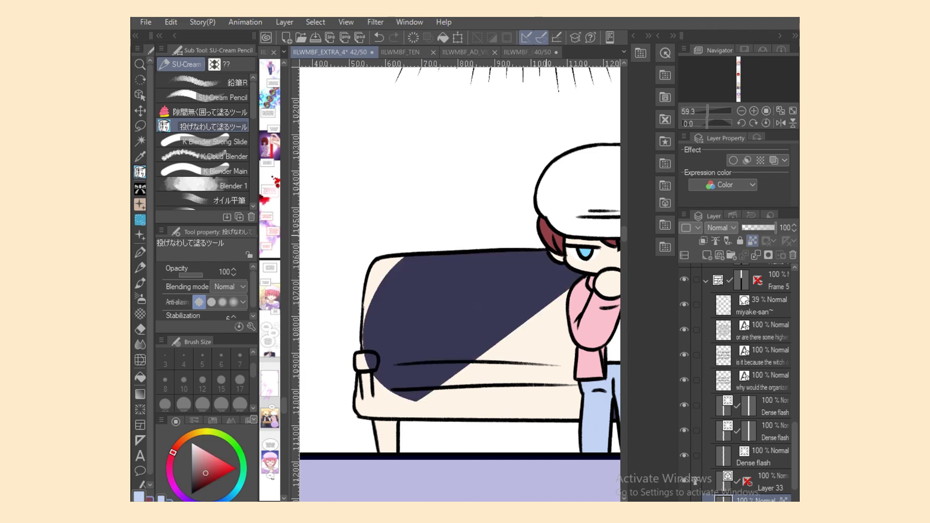
mouse_move(572, 283)
mouse_down()
mouse_move(485, 438)
mouse_move(378, 302)
mouse_up()
mouse_move(385, 239)
mouse_down()
mouse_move(325, 465)
mouse_move(426, 452)
mouse_up()
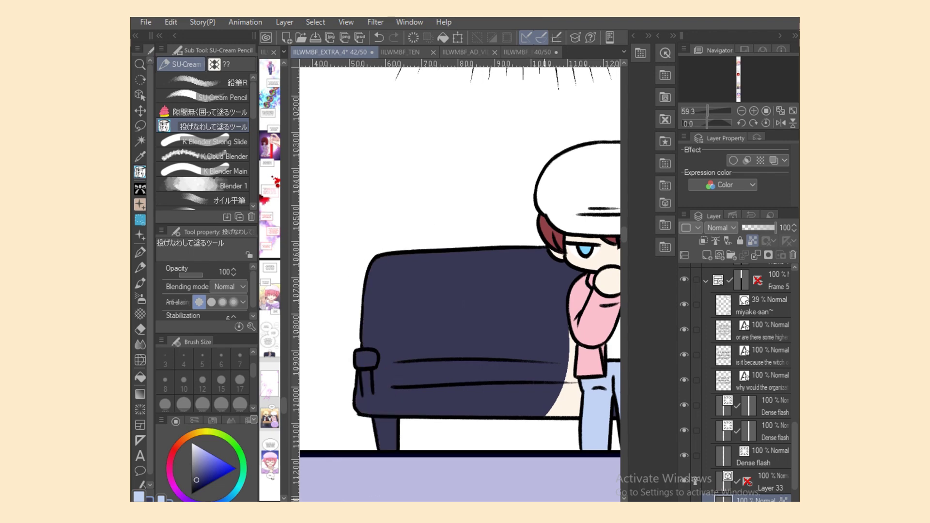
scroll(460, 255, right, 2)
mouse_move(541, 325)
mouse_down()
mouse_move(549, 346)
mouse_move(517, 415)
mouse_up()
mouse_move(547, 366)
mouse_down()
mouse_move(554, 443)
mouse_move(536, 436)
mouse_up()
Adjust the end control points of the bench's bottom outline at its left corner on the Layer 33 line art.
click(140, 95)
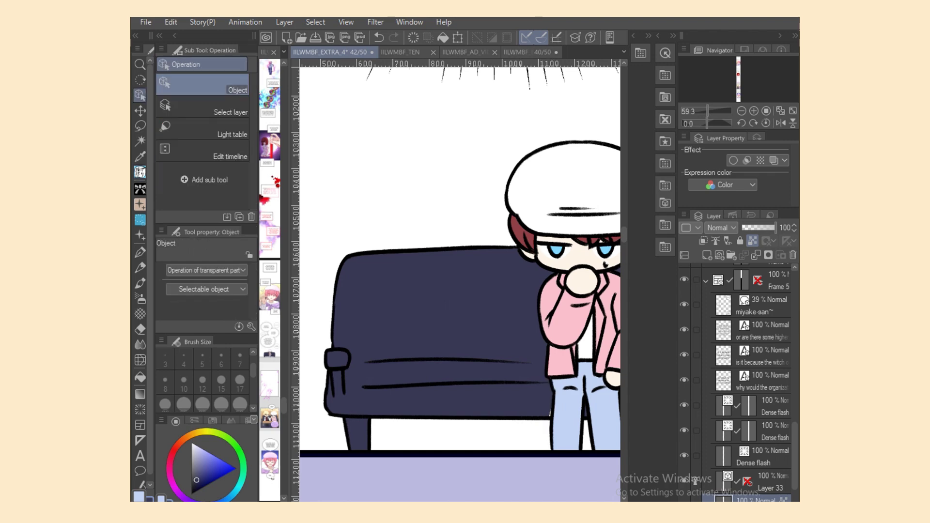
click(368, 386)
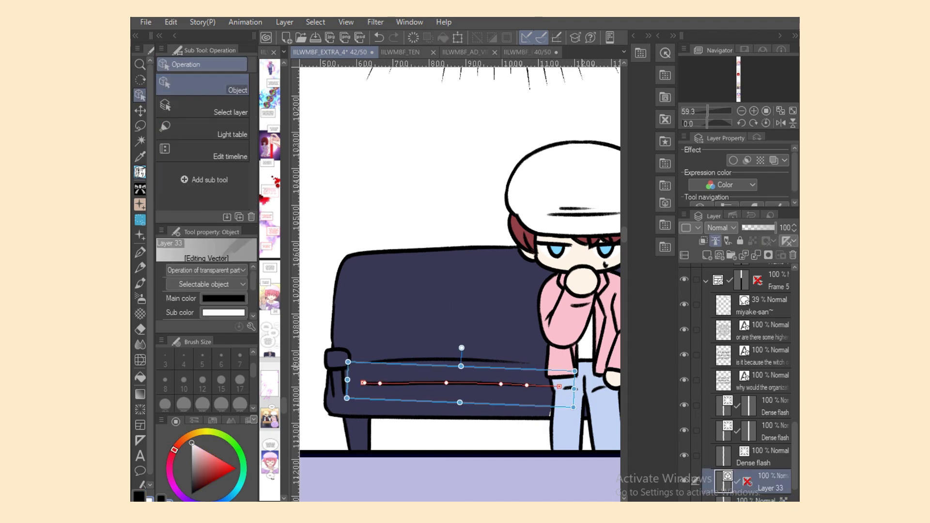
click(438, 416)
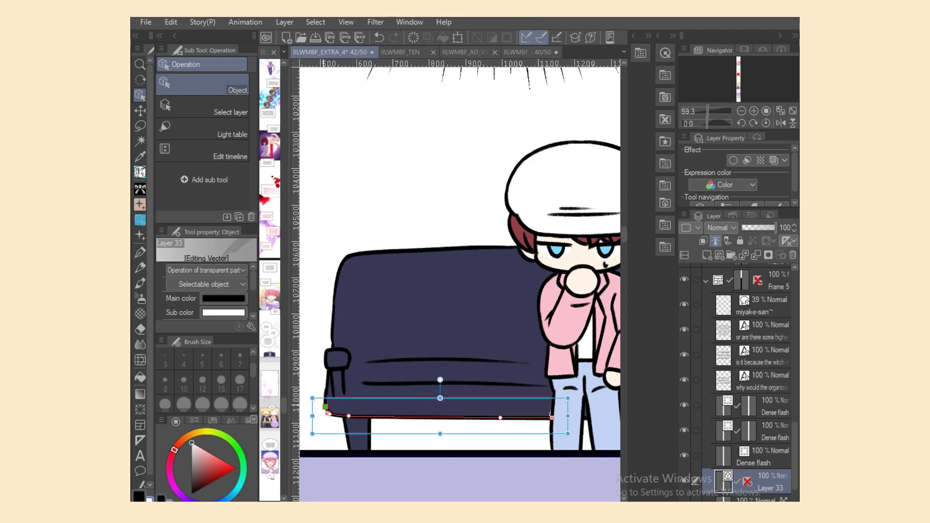
drag(326, 407, 325, 404)
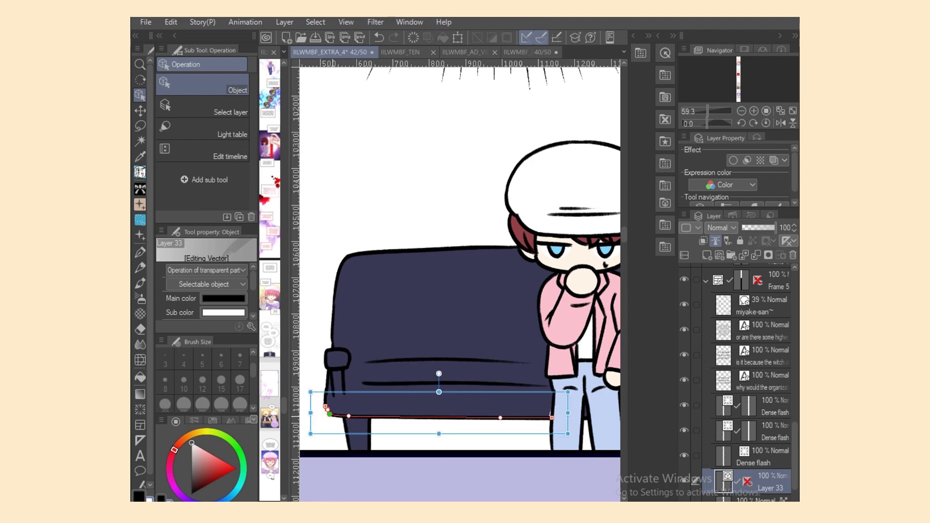
click(717, 498)
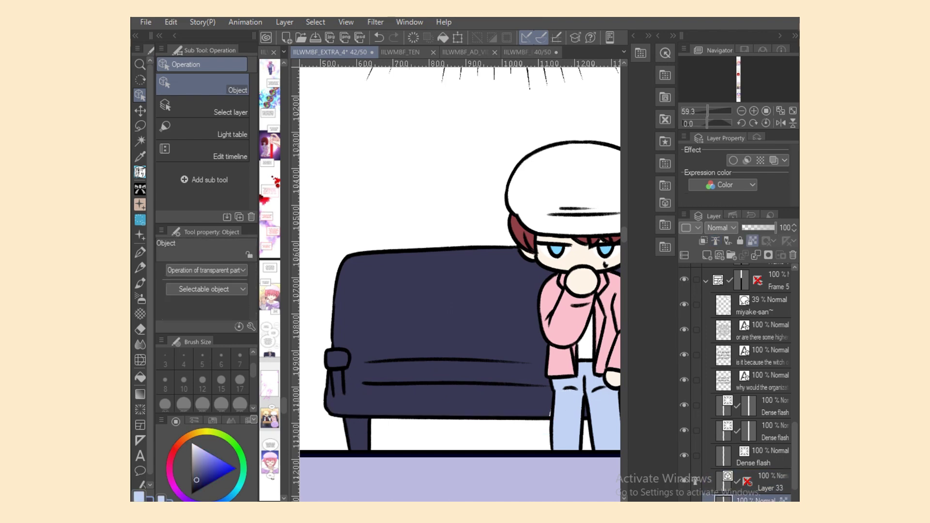
click(335, 415)
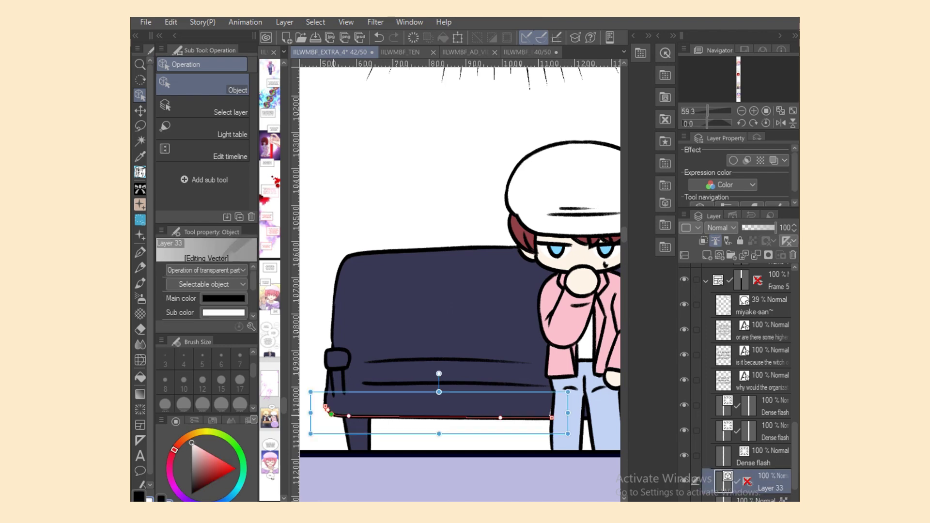
key(ctrl+z)
click(332, 416)
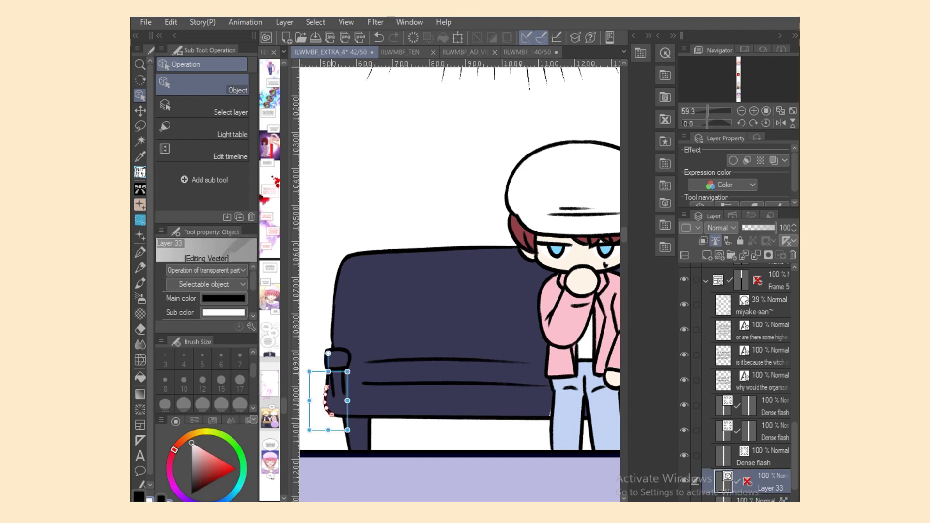
Refine the vector line around the bench's lower-left corner, extending it under the seat so it joins the bottom outline smoothly.
scroll(332, 417, up, 1)
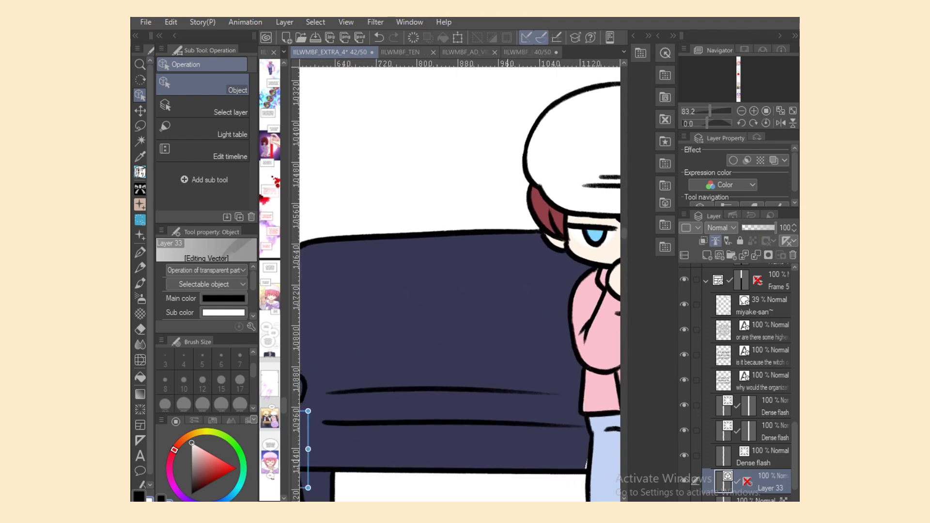
scroll(460, 281, left, 3)
scroll(421, 271, up, 2)
click(489, 296)
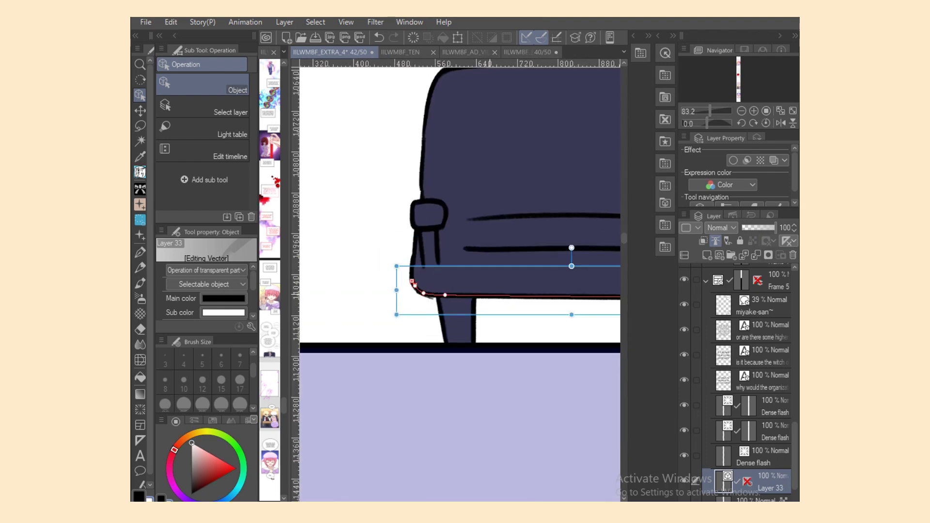
click(413, 284)
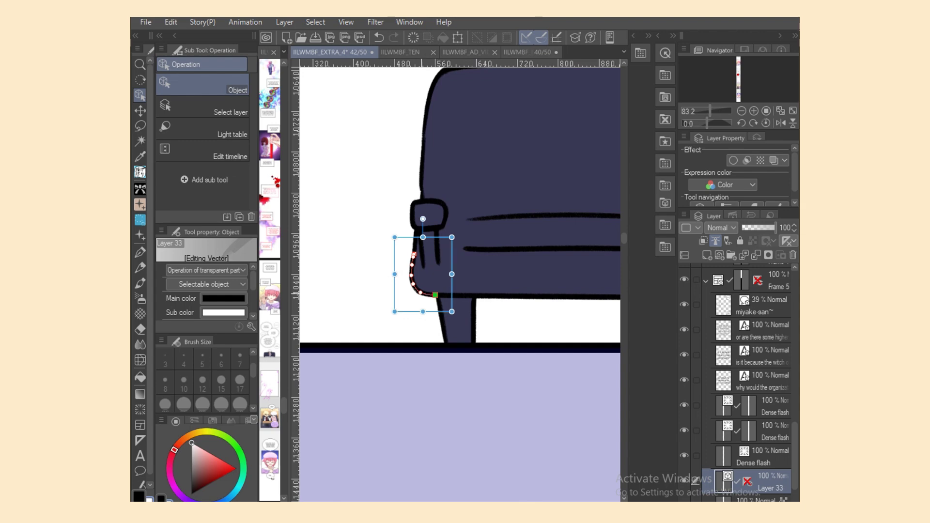
click(421, 293)
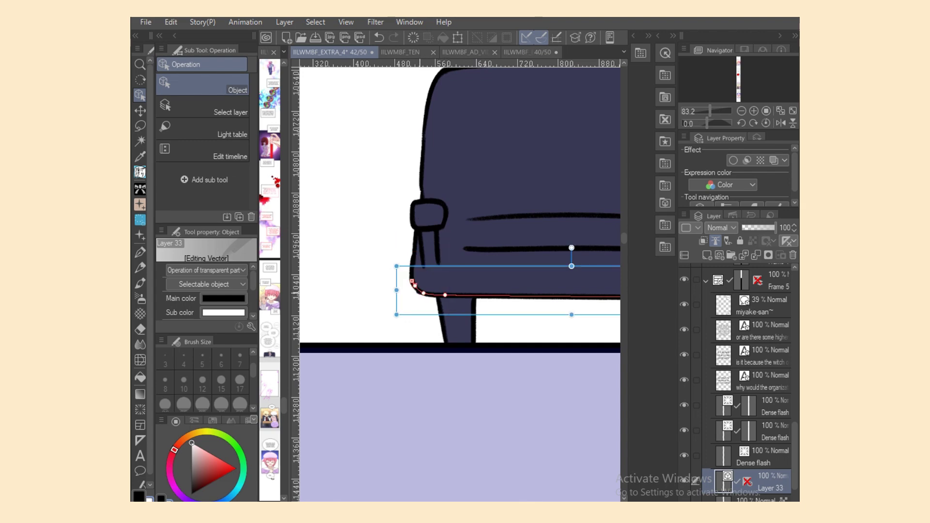
click(420, 293)
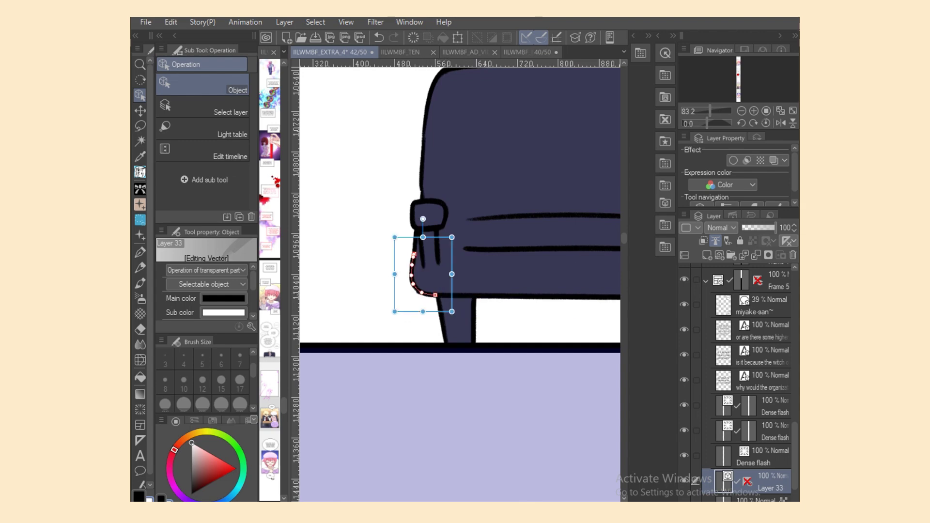
scroll(461, 291, up, 4)
click(423, 301)
click(392, 288)
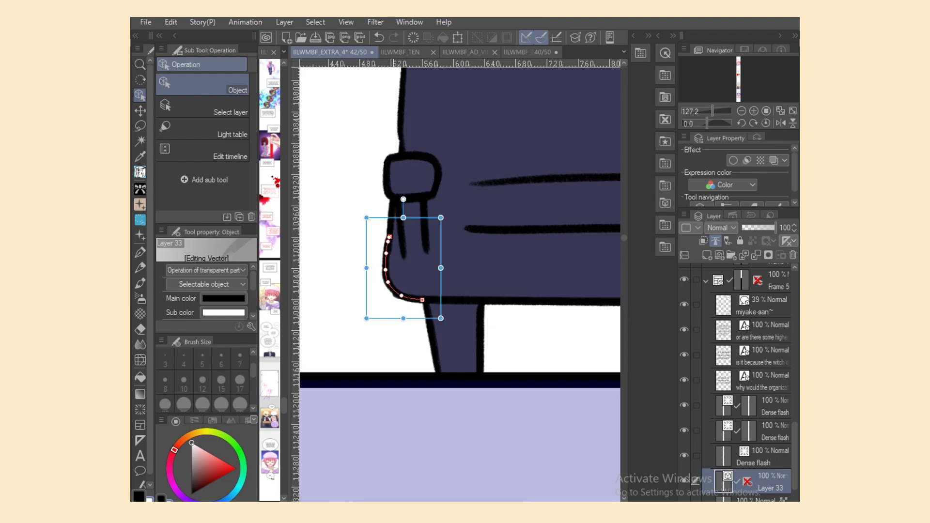
drag(401, 295, 409, 286)
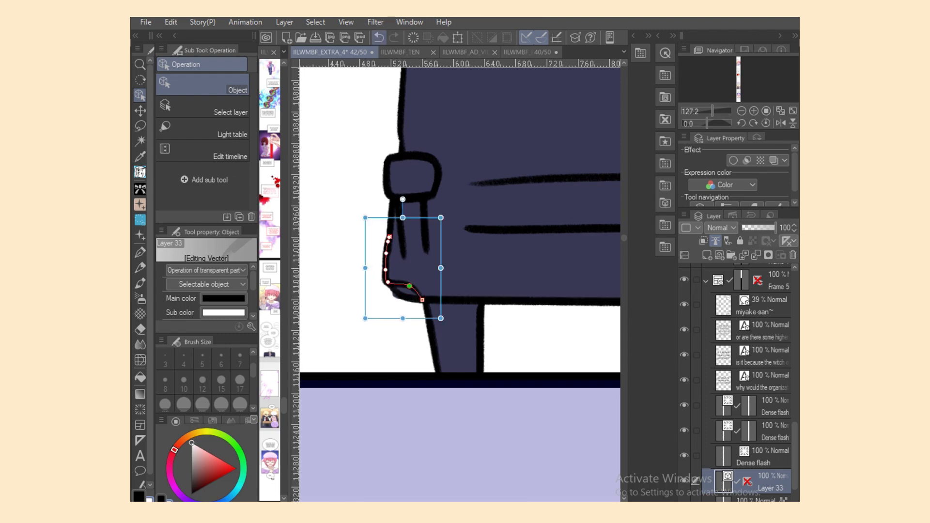
click(379, 38)
key(e)
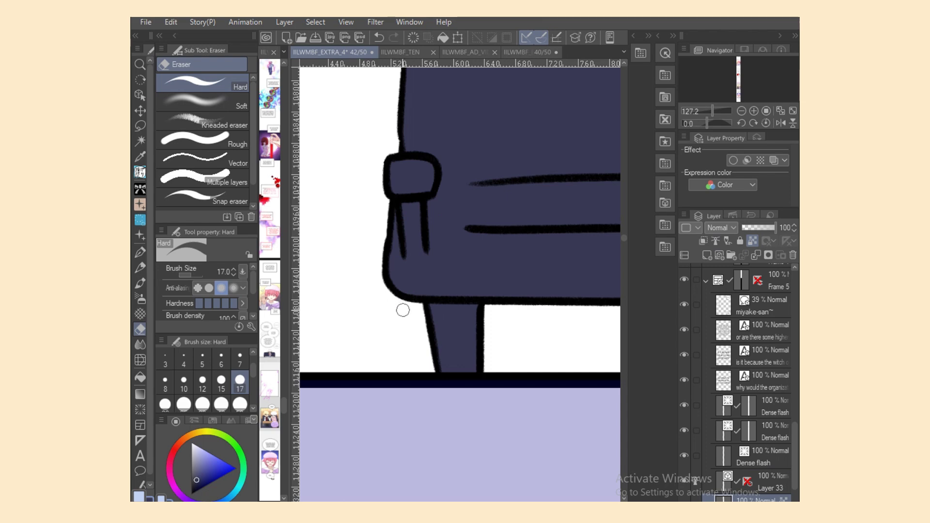
Fill the small white gap between the bench and the character's left-hand trouser leg with dark navy.
key(o)
scroll(460, 218, right, 10)
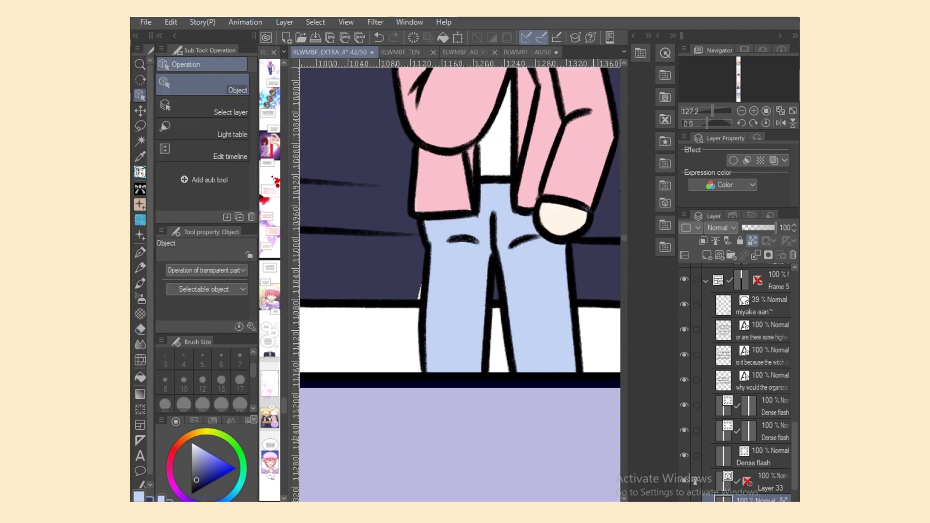
key(p)
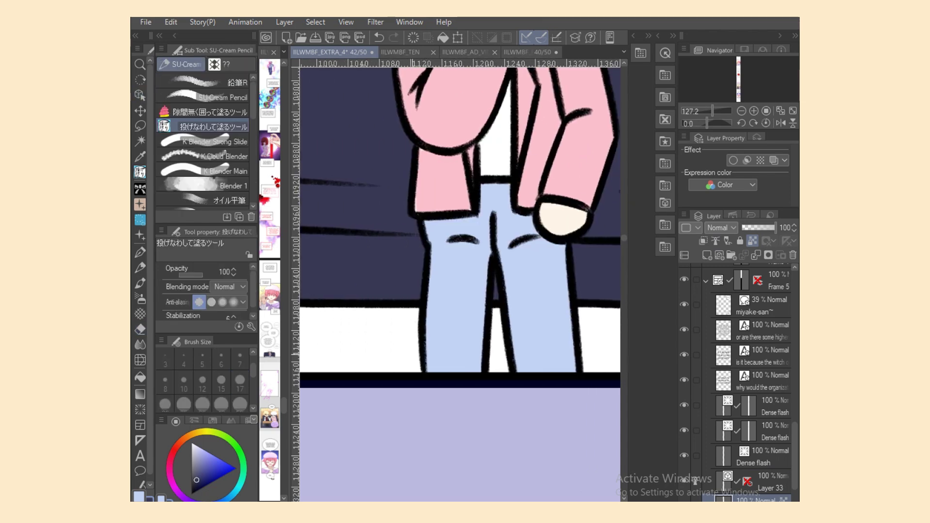
scroll(460, 281, down, 5)
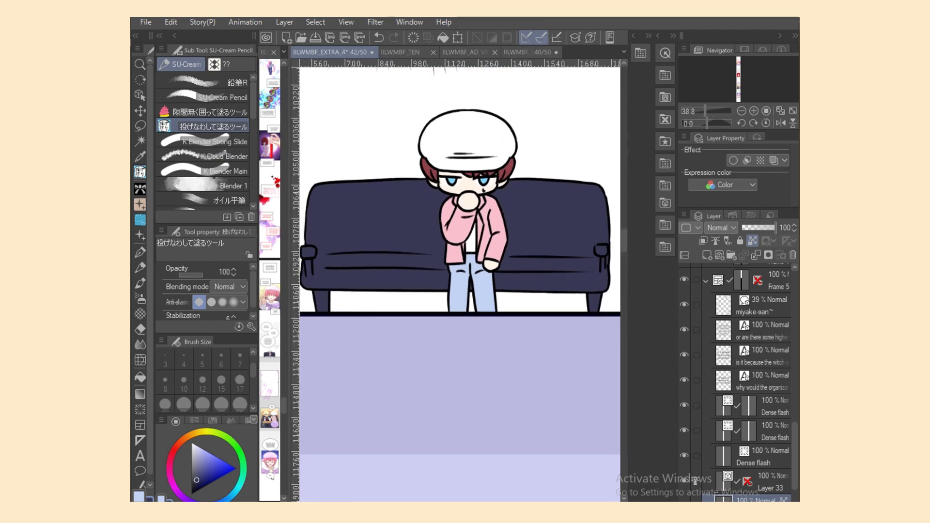
Add a clipped shading layer above the flat colours and set its blending mode to Multiply.
scroll(456, 283, up, 3)
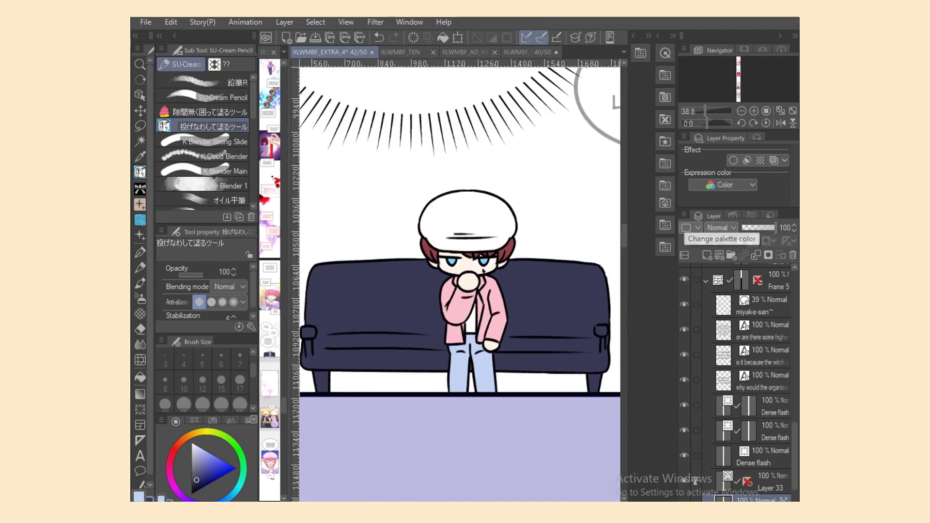
scroll(755, 388, down, 2)
click(721, 228)
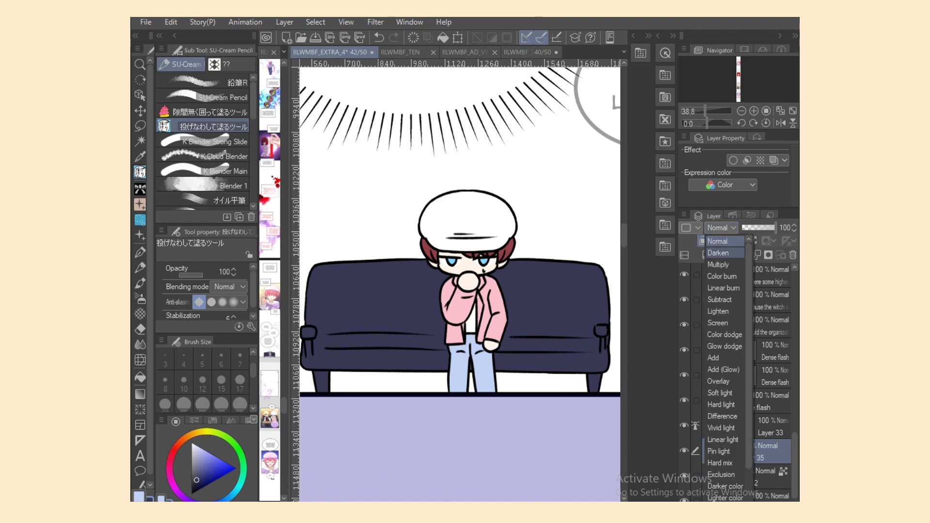
click(718, 265)
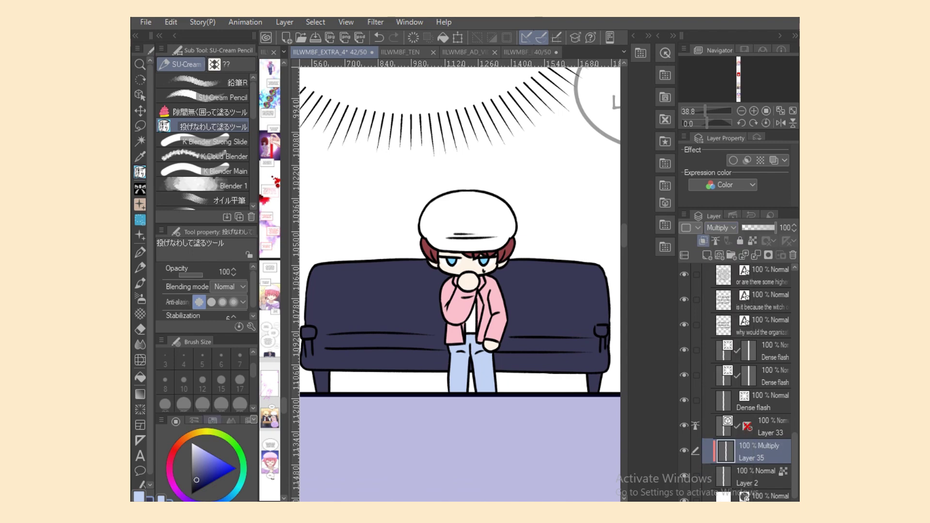
Pick a pale shadow colour from the MINICO-KAHO colour set and lasso-fill shadows on the jacket and shirt.
click(212, 420)
click(241, 470)
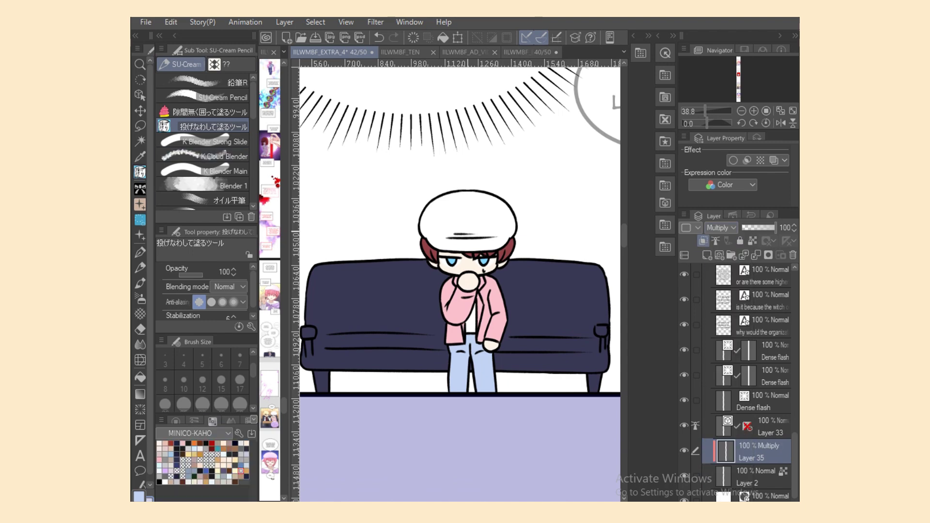
mouse_move(477, 299)
mouse_down()
mouse_move(478, 353)
mouse_move(491, 310)
mouse_move(487, 275)
mouse_up()
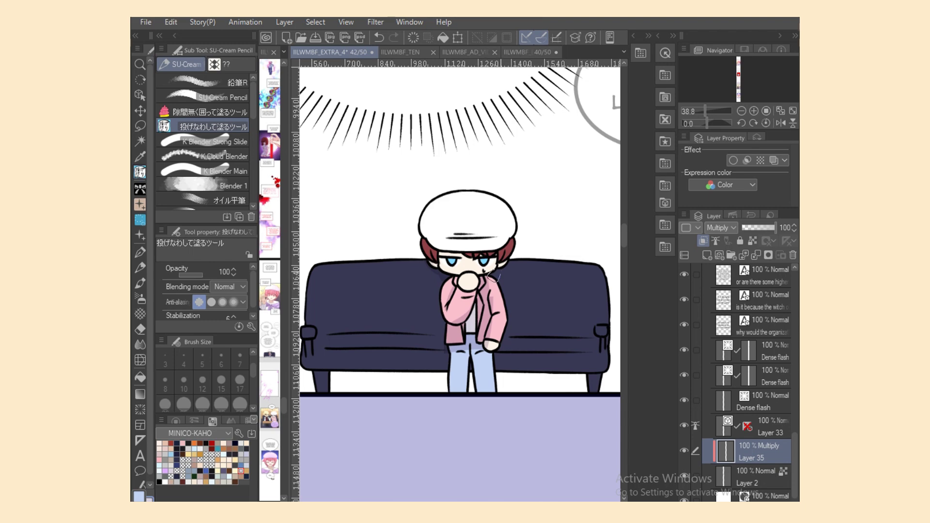
Paint soft shadows on the hat, trousers and bench around the character with the オイル平筆 brush, erasing the excess.
click(203, 200)
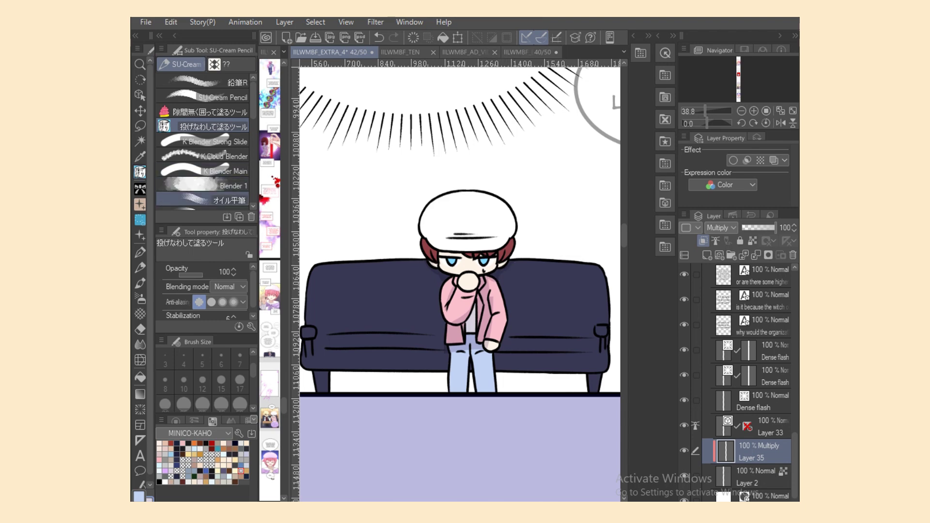
drag(453, 235, 492, 235)
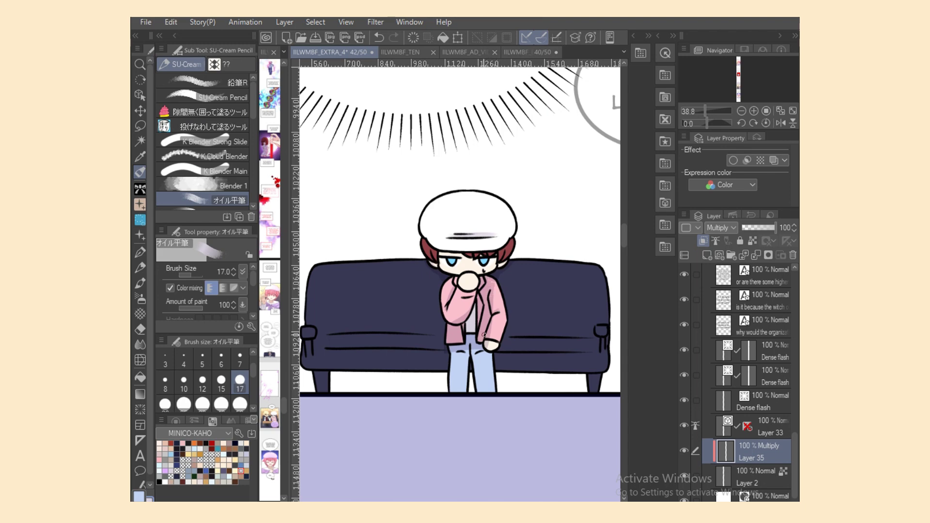
key(e)
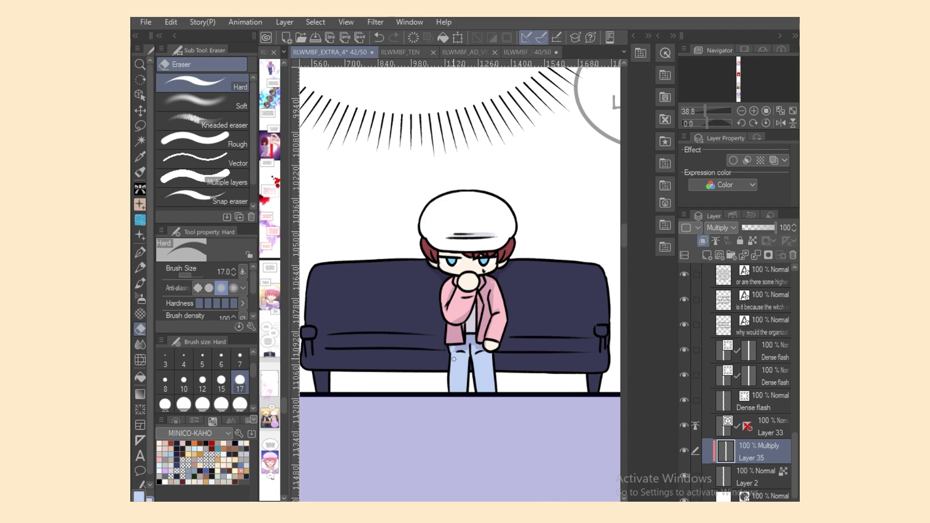
key(b)
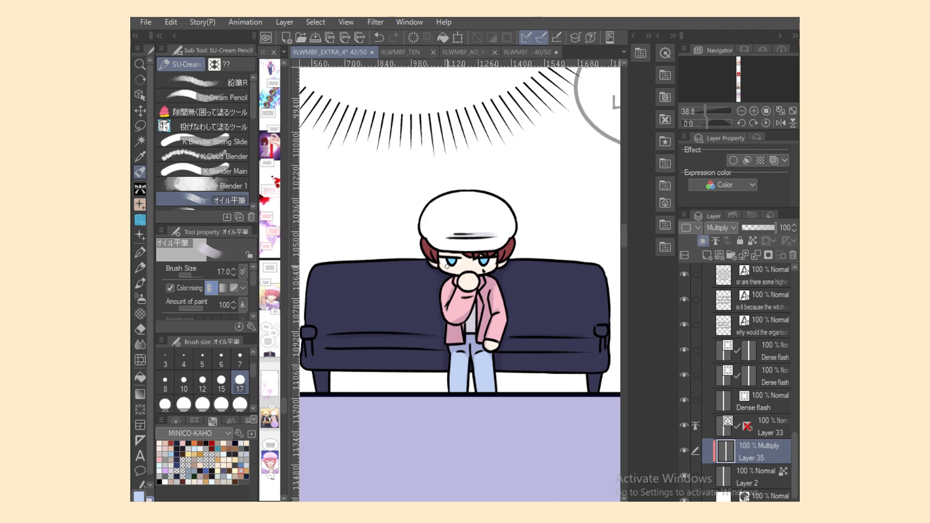
Group the panel's line art, Multiply shading and flat colour layers into one folder.
key(ctrl+minus)
key(ctrl+minus)
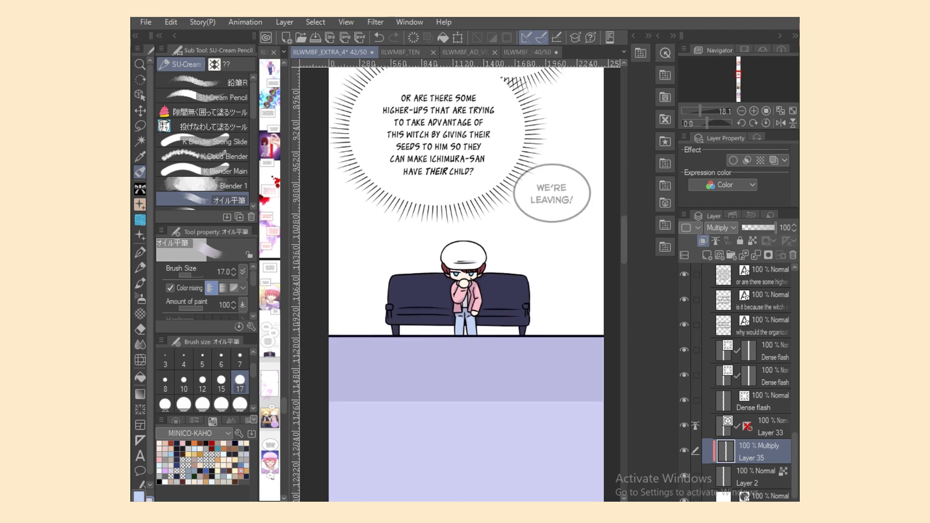
scroll(486, 386, up, 1)
scroll(467, 284, up, 1)
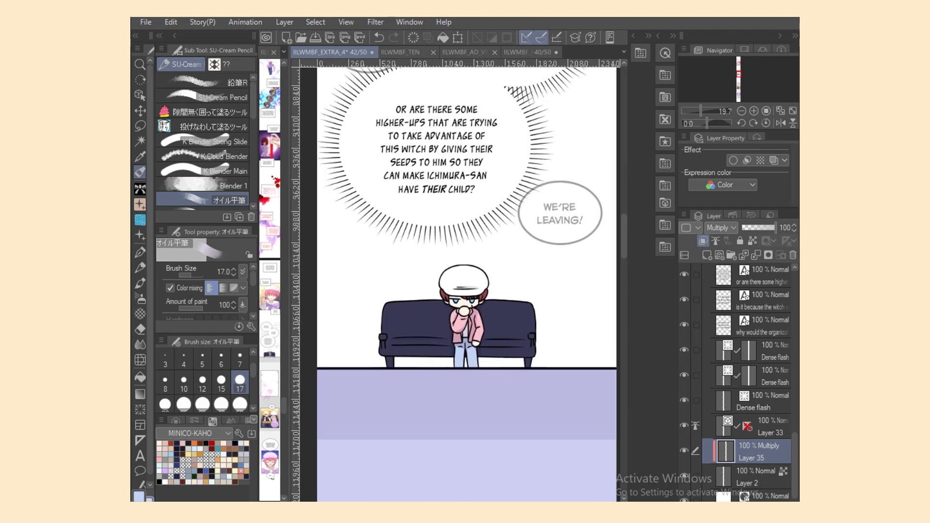
click(770, 426)
shift+click(760, 451)
key(ctrl+g)
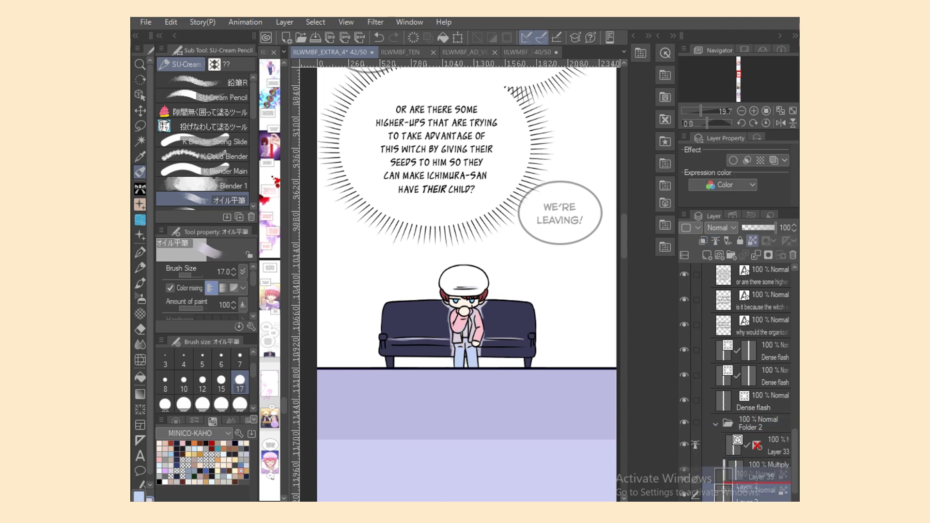
Add a layer clipped to the folder, set it to Add (Glow), and airbrush a soft purple glow over the character and bench.
click(707, 255)
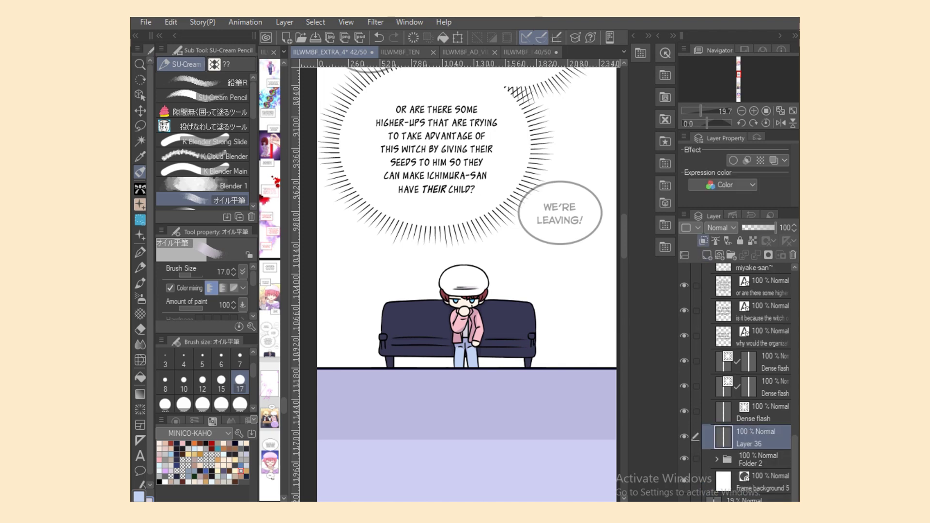
click(721, 227)
click(724, 369)
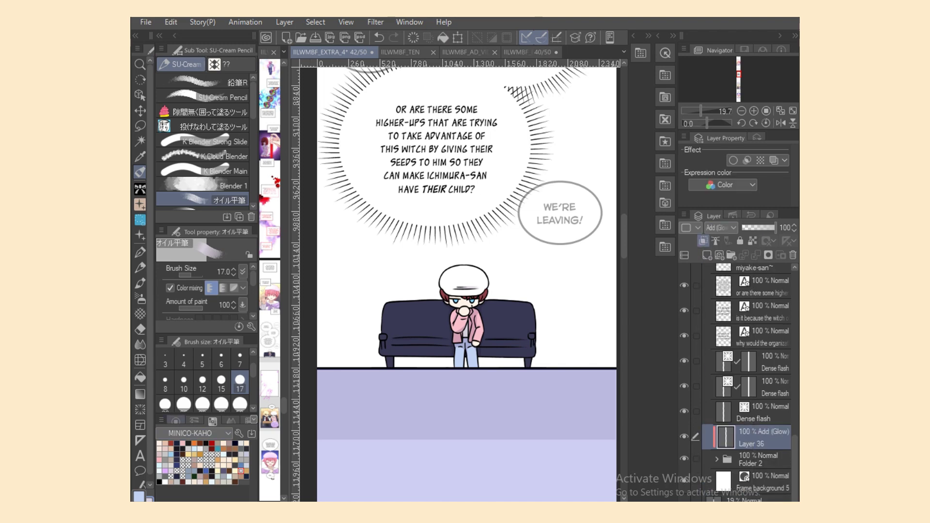
click(175, 421)
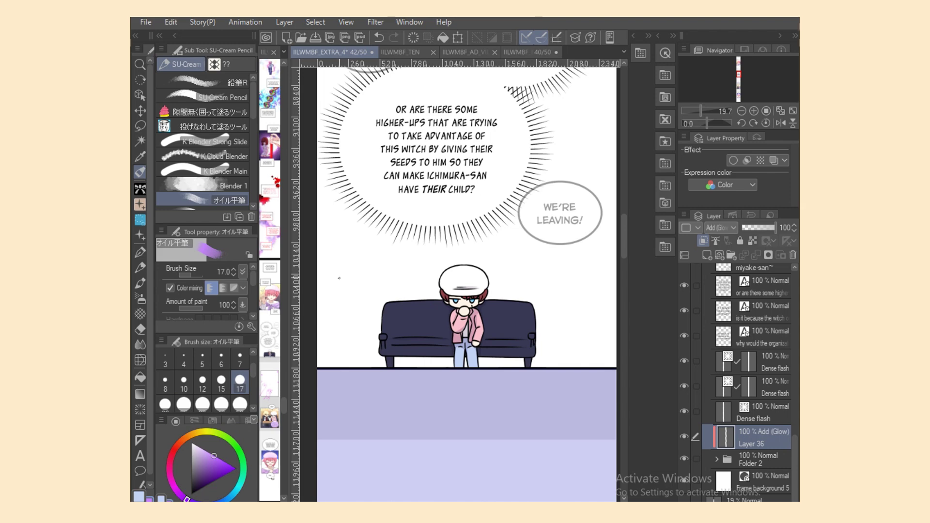
click(140, 298)
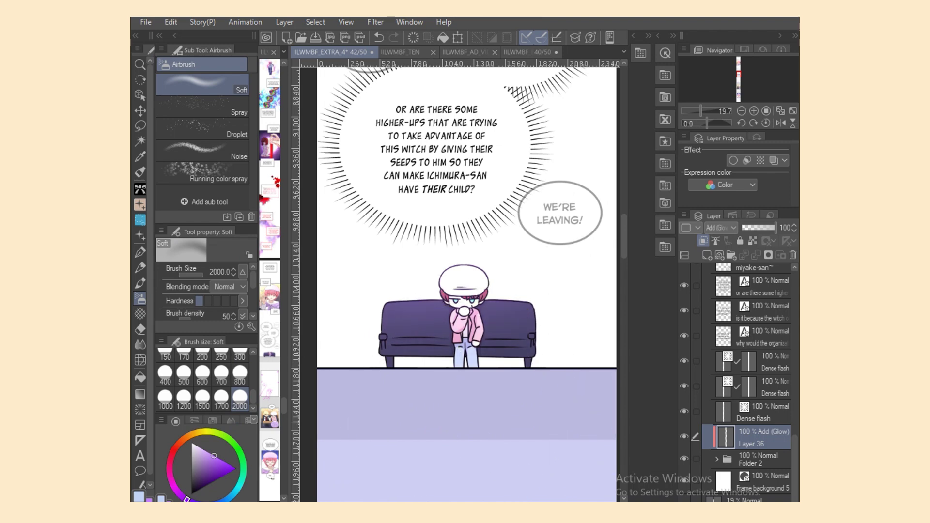
Add a clipped Multiply layer above the character folder and lasso-fill a pale purple shade over the character and bench.
click(758, 459)
click(706, 255)
click(721, 228)
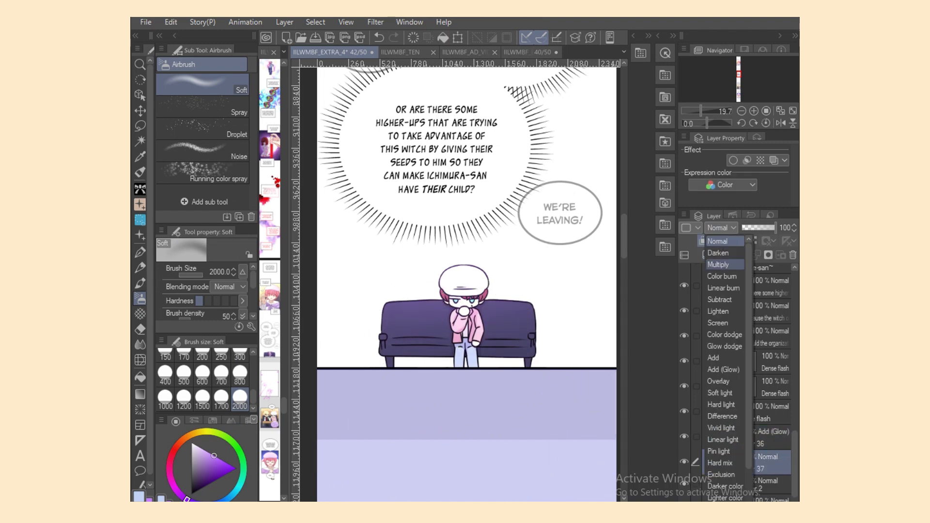
click(725, 264)
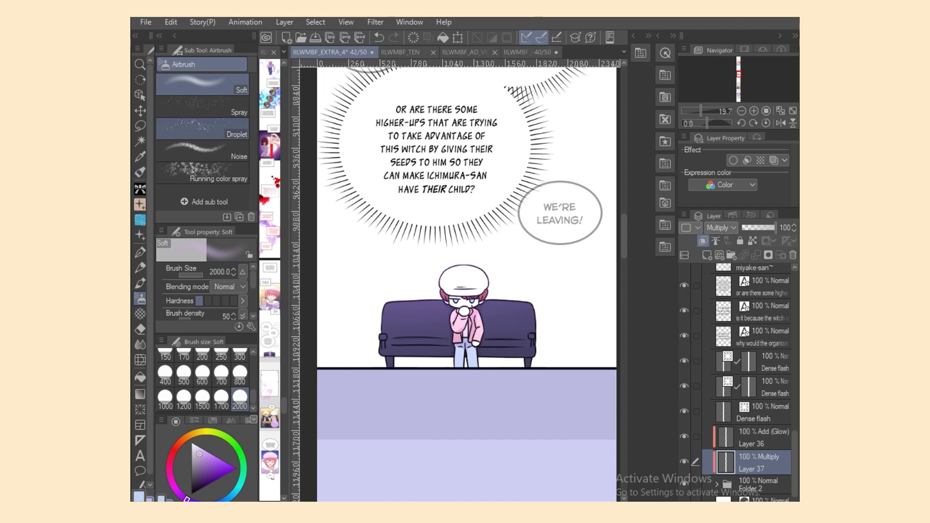
click(140, 171)
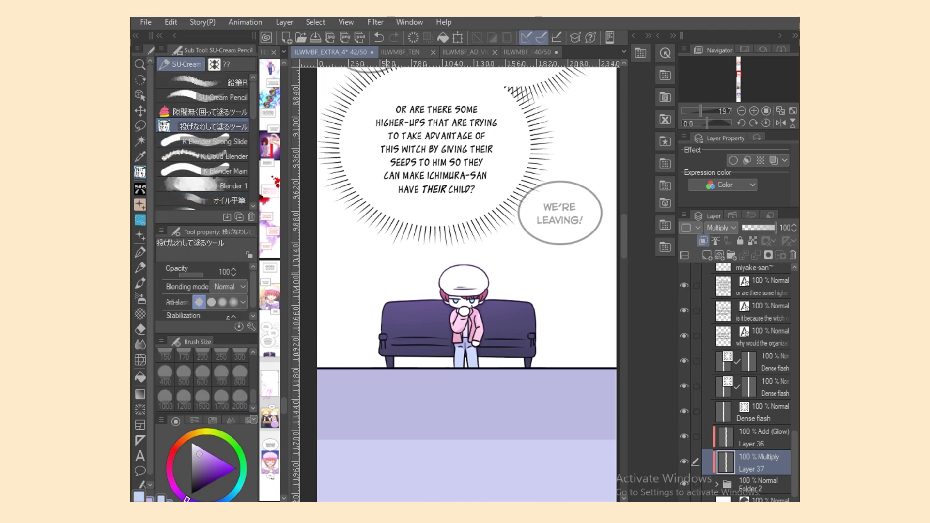
drag(382, 279, 543, 387)
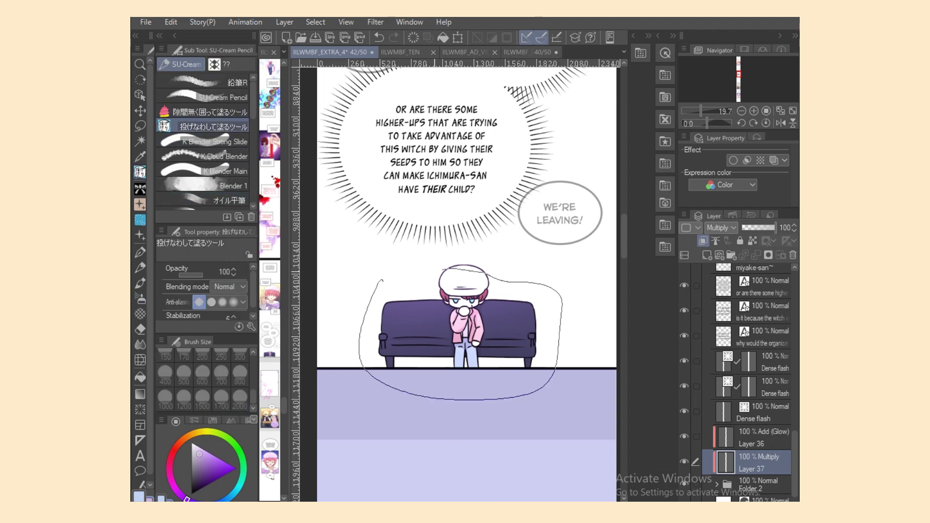
drag(488, 277, 479, 275)
drag(418, 290, 419, 291)
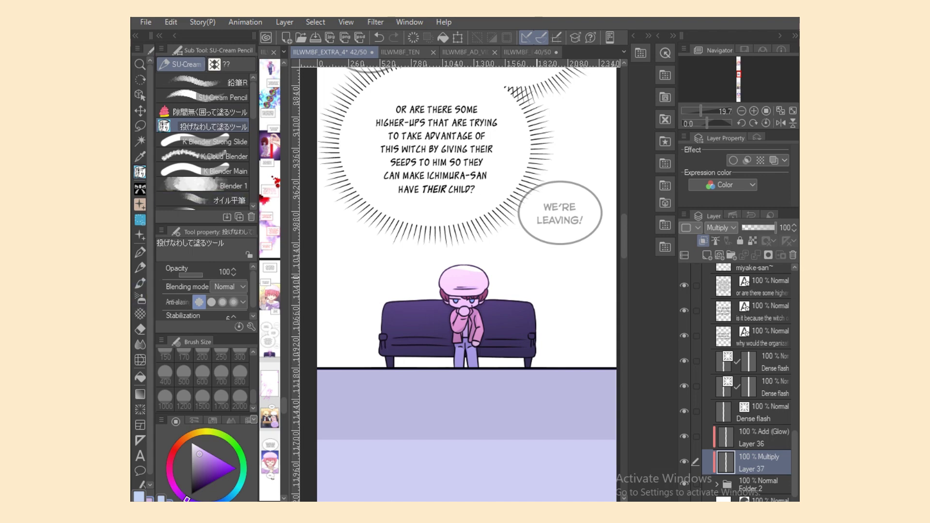
Lighten the top of the hat on the Multiply layer using the オイル平筆 brush at size 50 and K Blender Main.
click(202, 200)
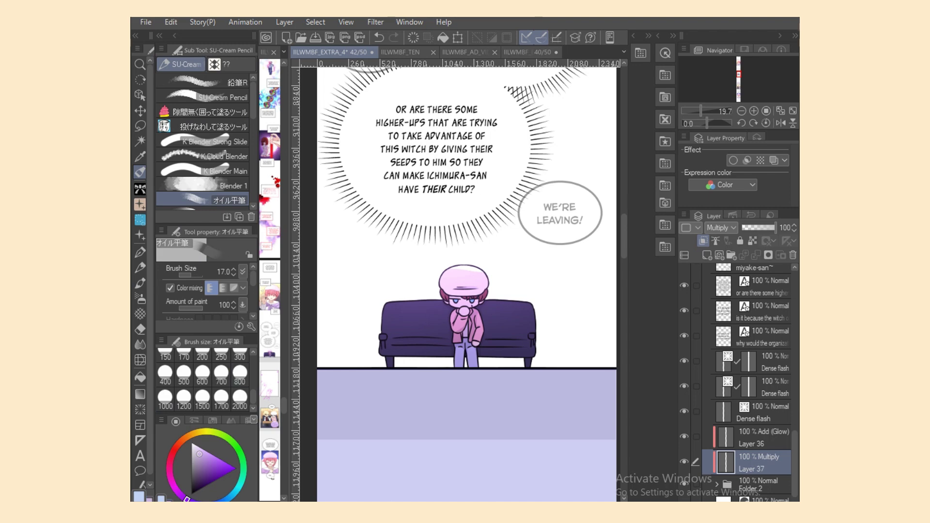
scroll(203, 380, up, 3)
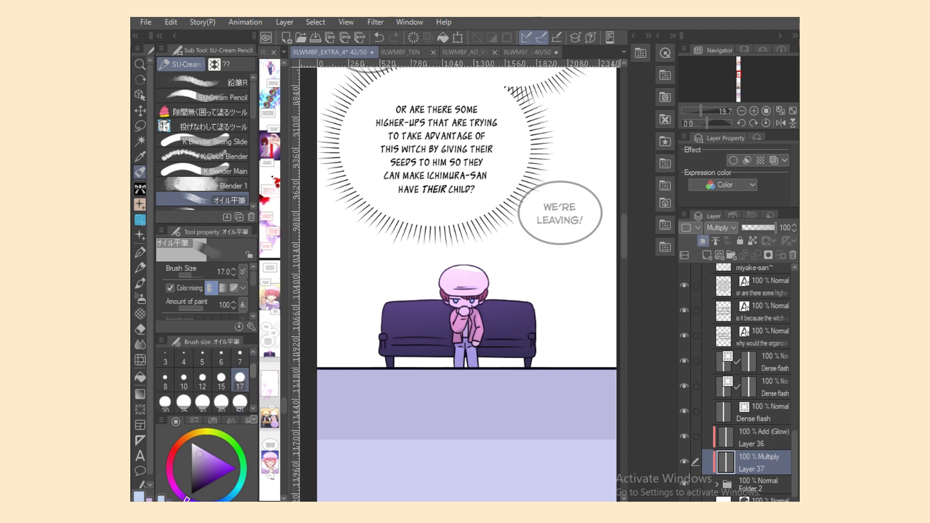
click(240, 403)
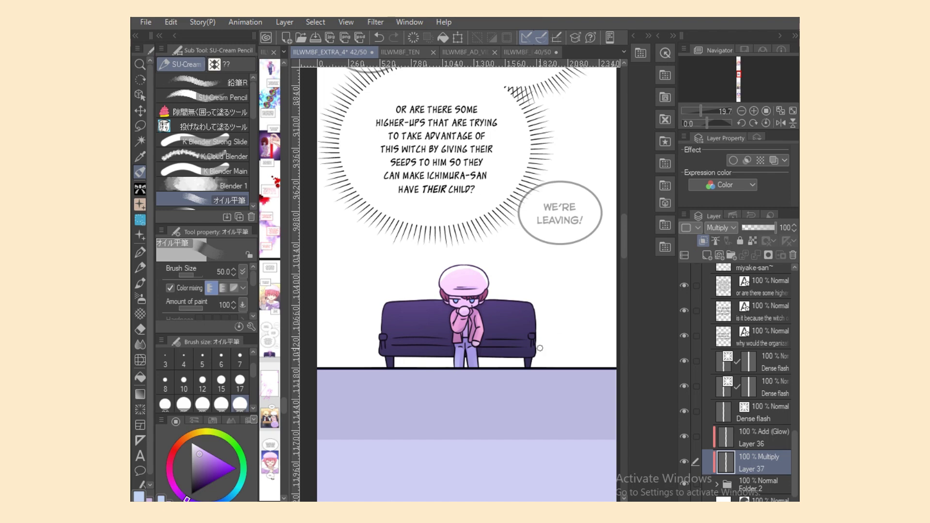
scroll(324, 500, down, 2)
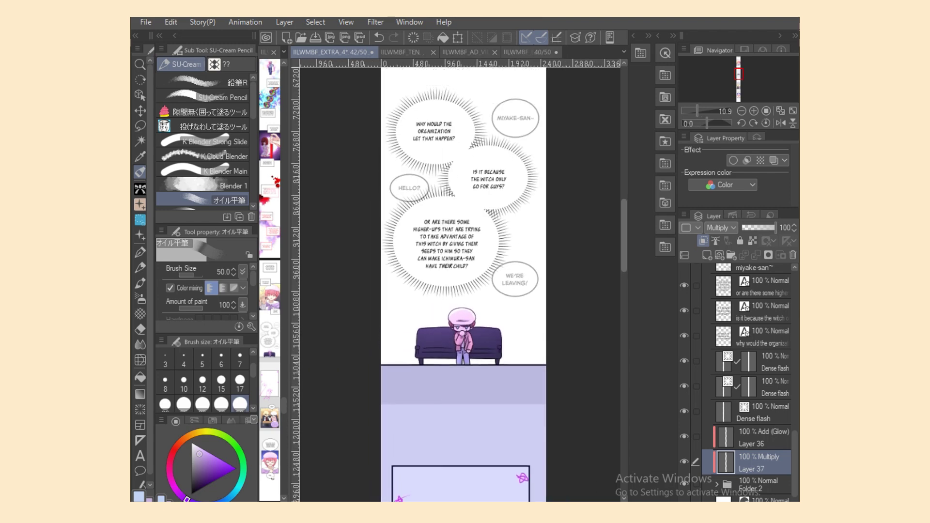
scroll(324, 499, up, 1)
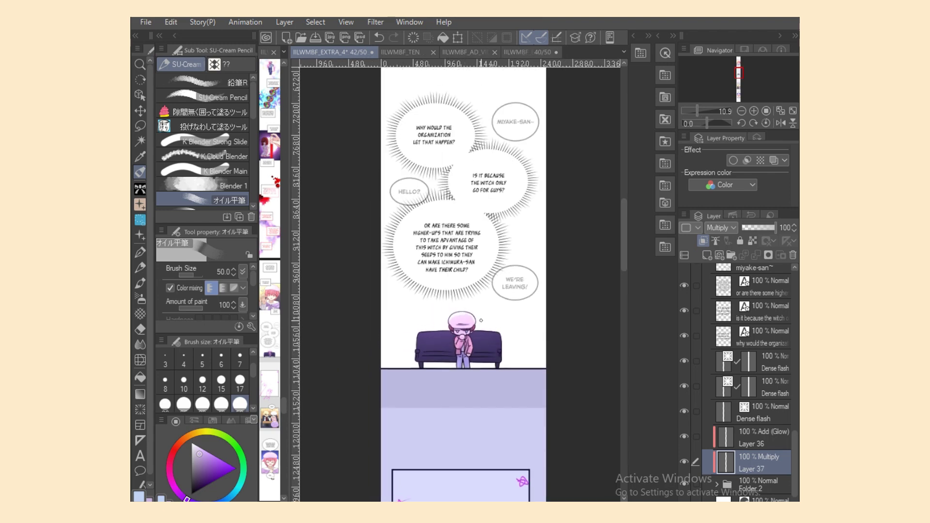
scroll(499, 349, up, 3)
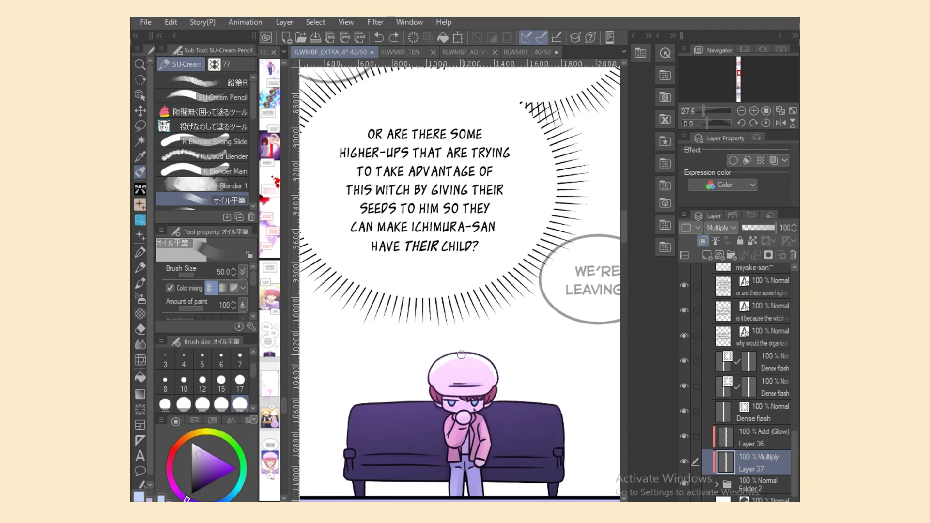
key(j)
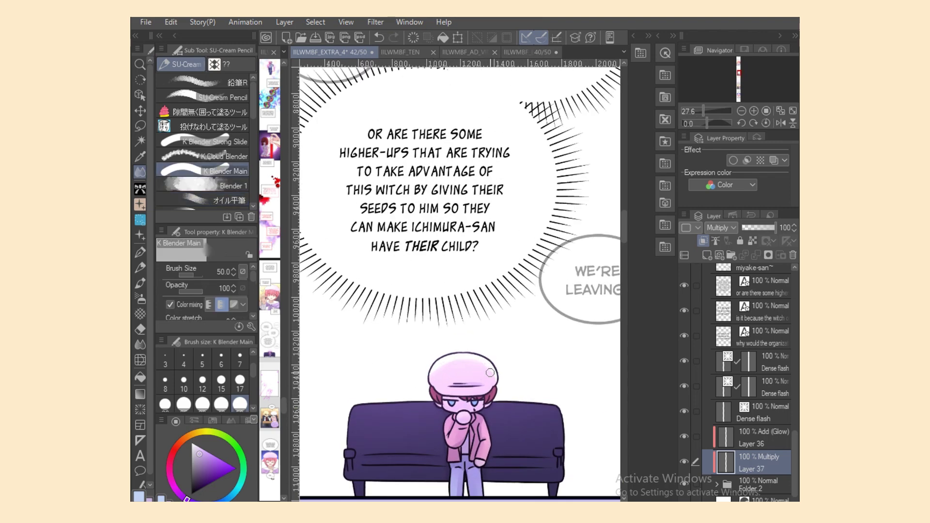
scroll(327, 499, down, 3)
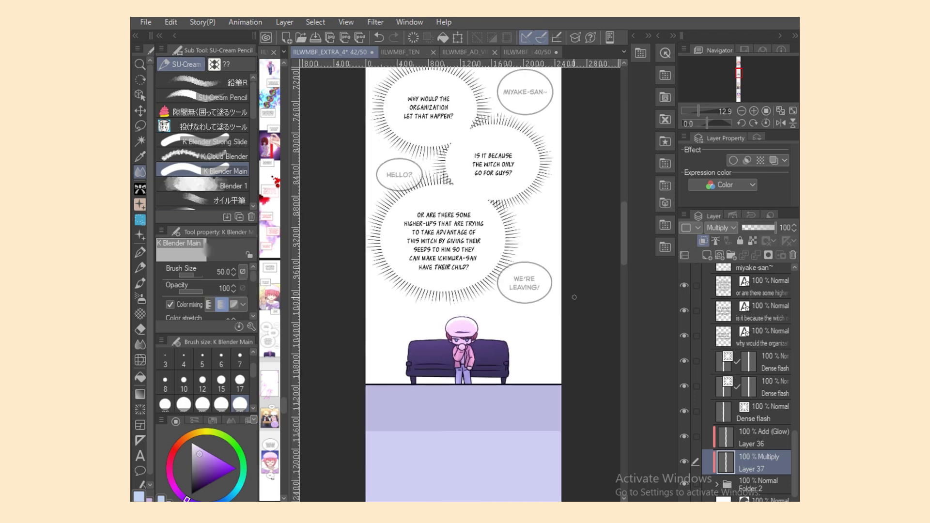
scroll(459, 284, up, 1)
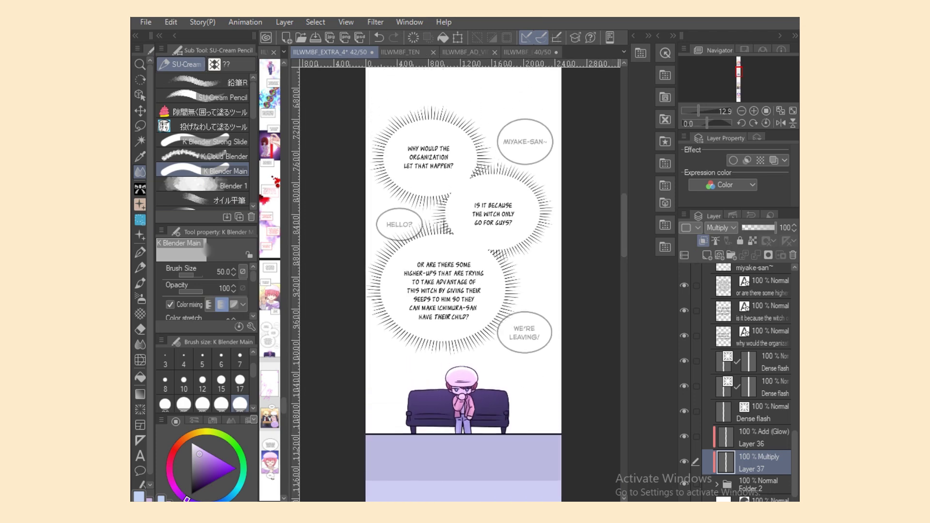
Add a layer above Frame background 5, save the file, and lasso-fill dark purple behind the speech bubbles and bench.
scroll(745, 383, down, 2)
click(761, 459)
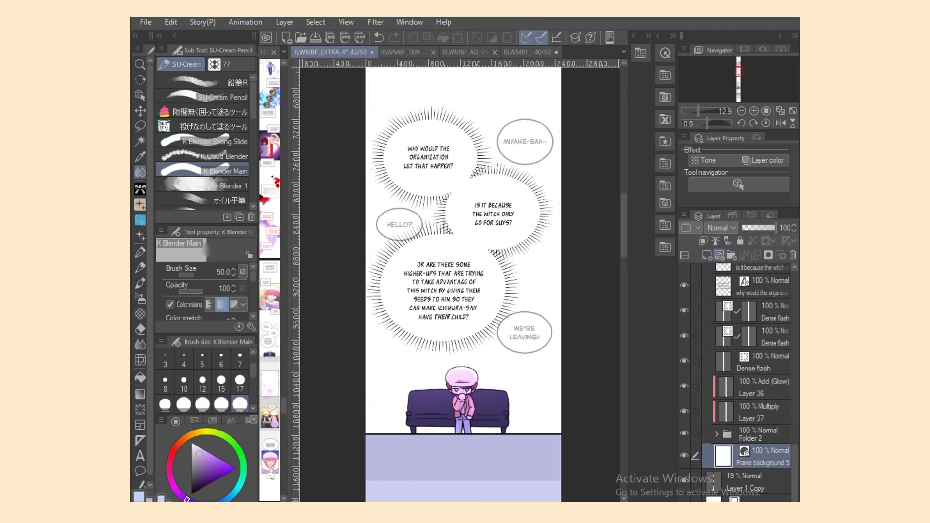
click(707, 255)
key(ctrl+s)
click(203, 126)
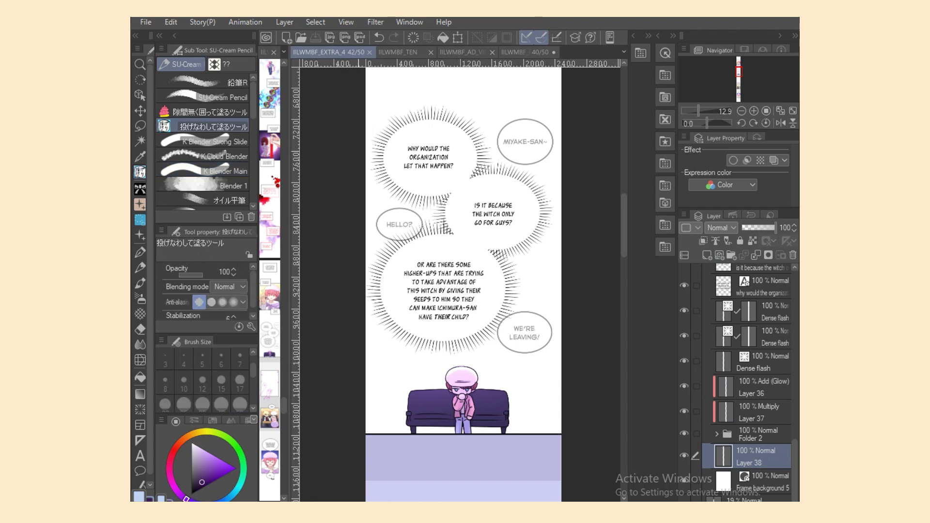
mouse_move(412, 116)
mouse_down()
mouse_move(334, 397)
mouse_move(601, 145)
mouse_move(595, 109)
mouse_up()
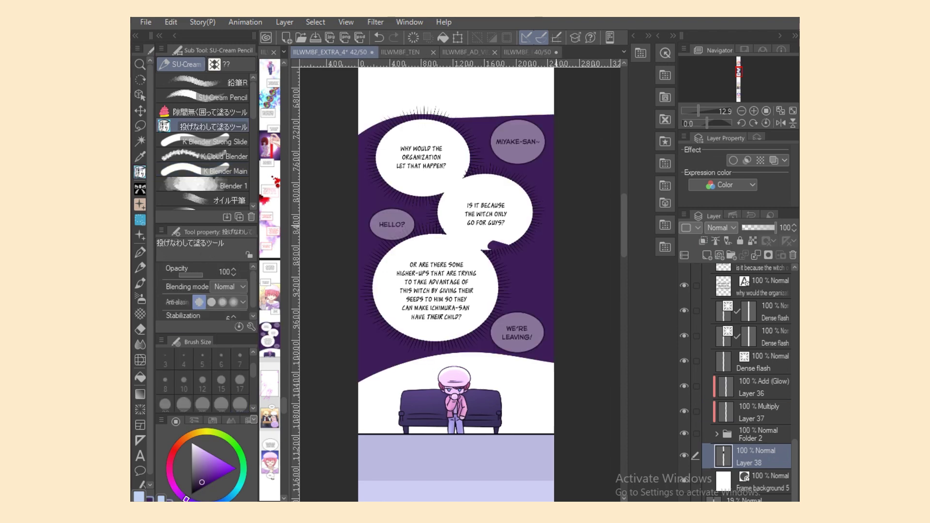
mouse_move(340, 373)
mouse_down()
mouse_move(532, 383)
mouse_move(598, 310)
mouse_up()
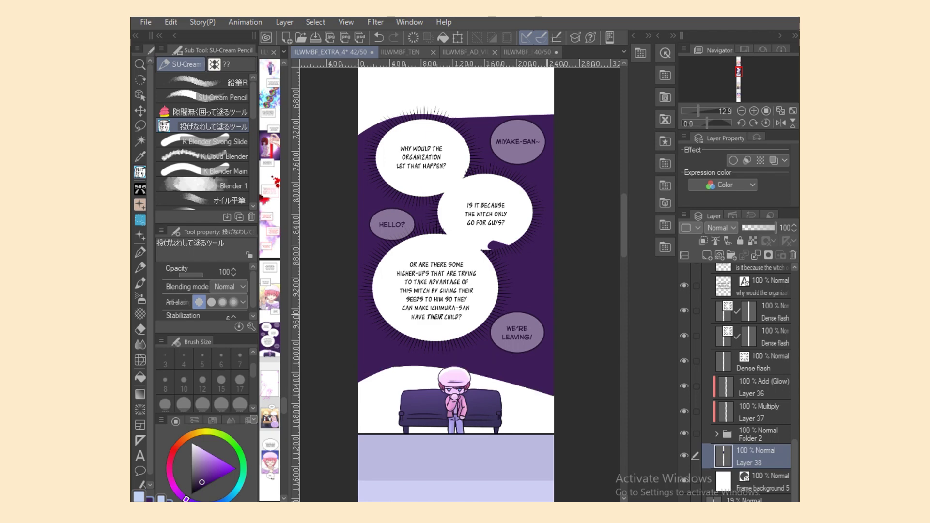
mouse_move(339, 339)
mouse_down()
mouse_move(610, 436)
mouse_move(557, 358)
mouse_up()
mouse_move(322, 167)
mouse_down()
mouse_move(644, 157)
mouse_move(335, 159)
mouse_up()
Airbrush a soft dark purple fade above the curved upper edge of the background fill.
scroll(455, 281, up, 1)
scroll(453, 285, up, 1)
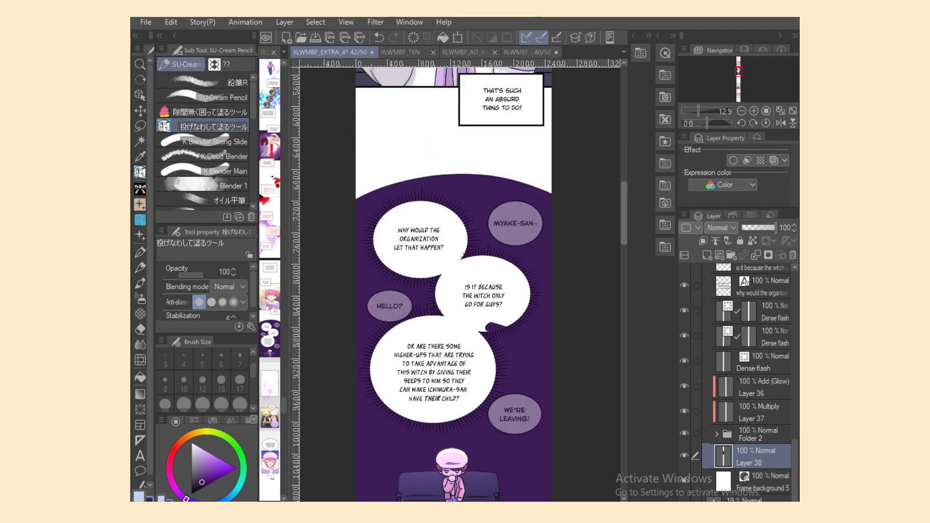
scroll(453, 285, down, 1)
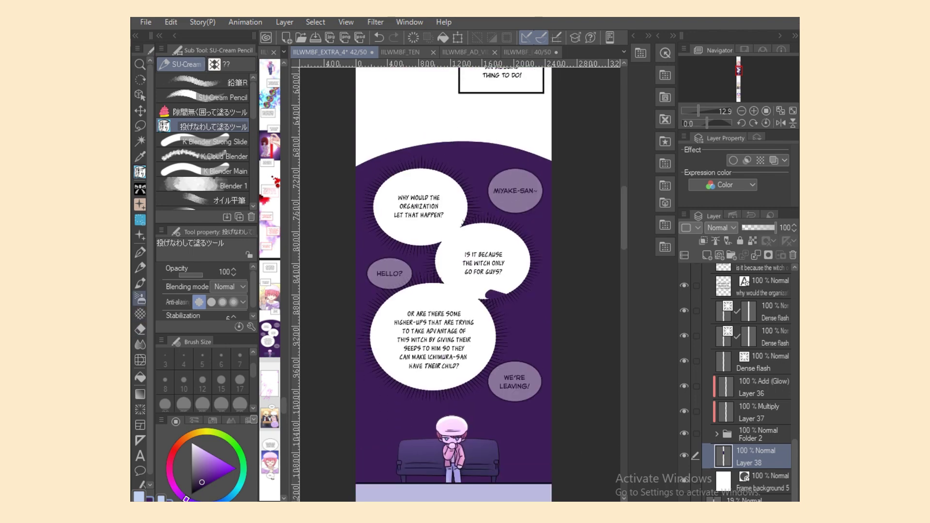
click(140, 298)
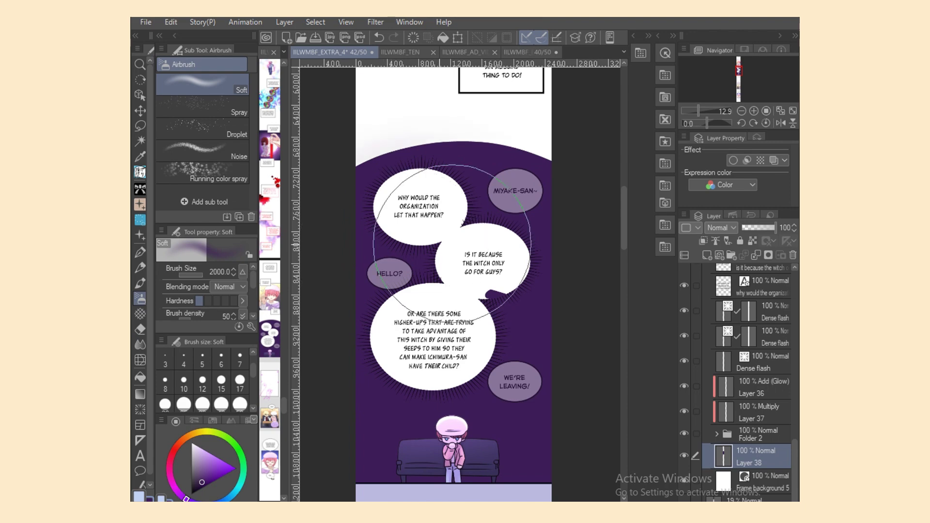
mouse_move(399, 253)
mouse_down()
mouse_move(342, 238)
mouse_move(457, 232)
mouse_move(487, 220)
mouse_move(482, 211)
mouse_move(446, 228)
mouse_up()
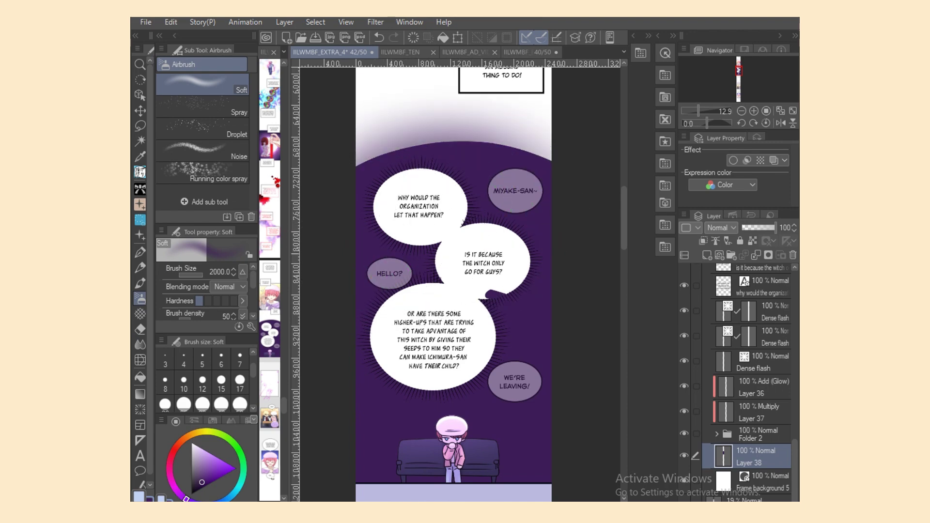
Add a layer clipped to the purple background, set it to Add (Glow), and airbrush a light purple glow across its upper part.
click(707, 254)
click(720, 227)
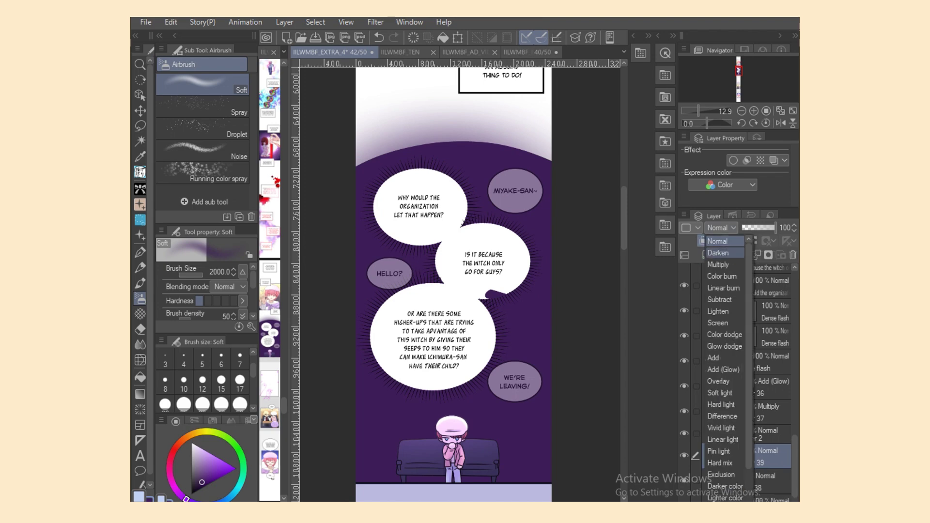
click(722, 369)
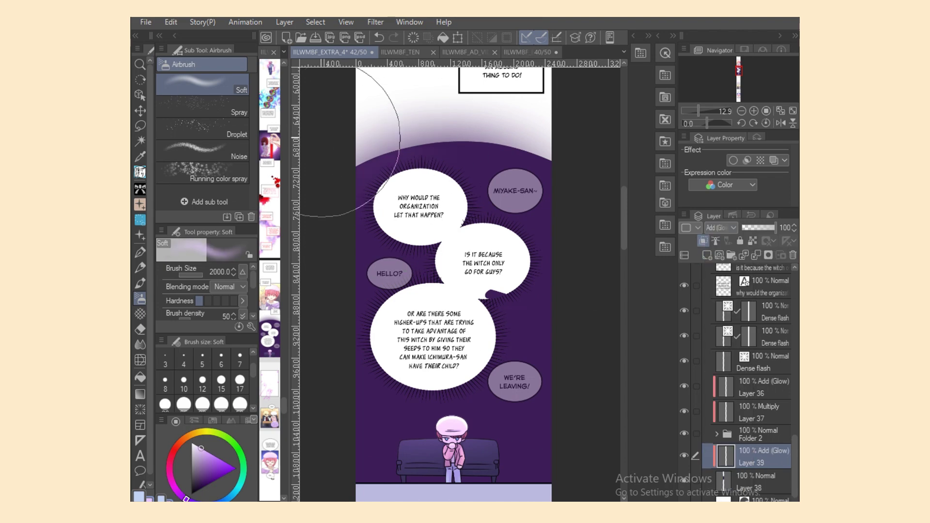
mouse_move(322, 141)
mouse_down()
mouse_move(452, 116)
mouse_move(563, 132)
mouse_move(370, 138)
mouse_move(429, 120)
mouse_move(551, 141)
mouse_move(449, 106)
mouse_move(363, 116)
mouse_move(423, 102)
mouse_move(380, 111)
mouse_move(485, 125)
mouse_move(396, 126)
mouse_move(515, 131)
mouse_move(409, 131)
mouse_up()
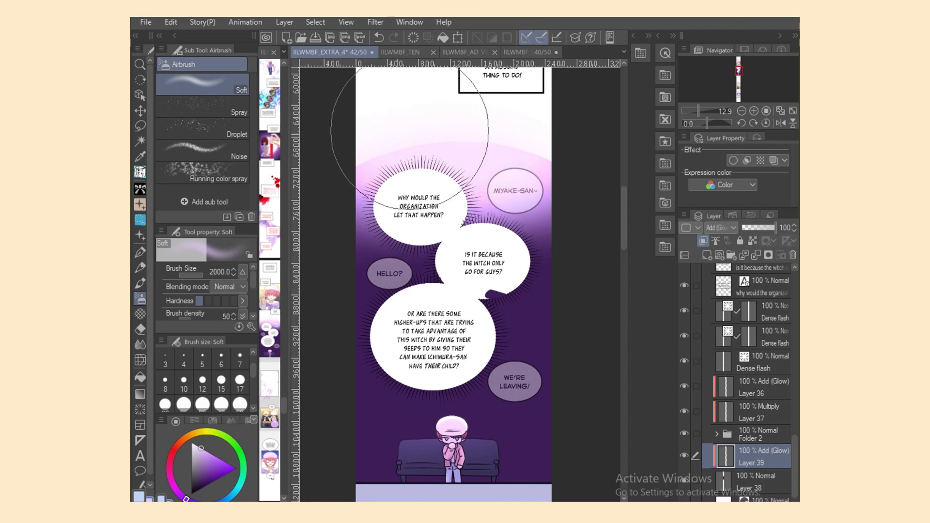
Sample the dark purple and lasso-fill the background layer higher above the first speech bubble.
key(alt+bracketleft)
alt+click(529, 412)
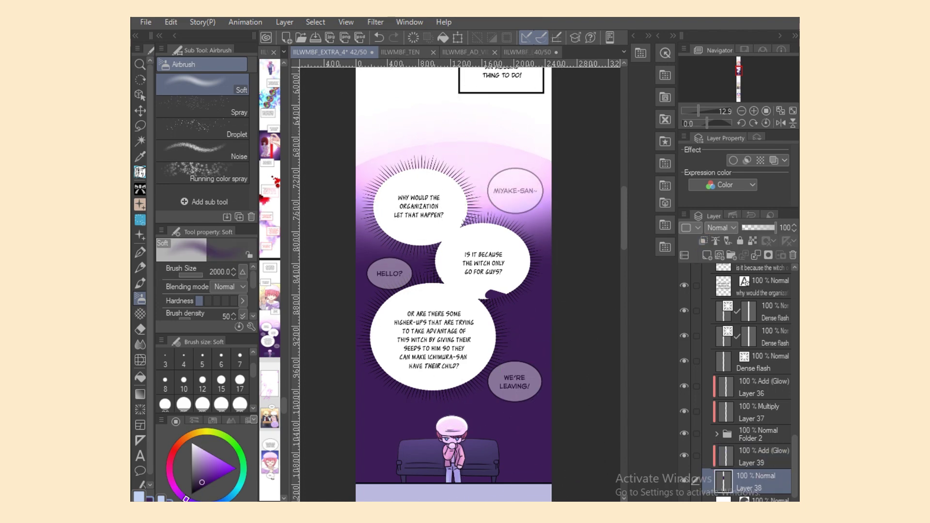
key(p)
mouse_move(465, 129)
mouse_down()
mouse_move(590, 193)
mouse_move(485, 121)
mouse_move(361, 223)
mouse_up()
Airbrush white on the Add (Glow) layer so the background's upper edge fades into the white page.
key(alt+bracketright)
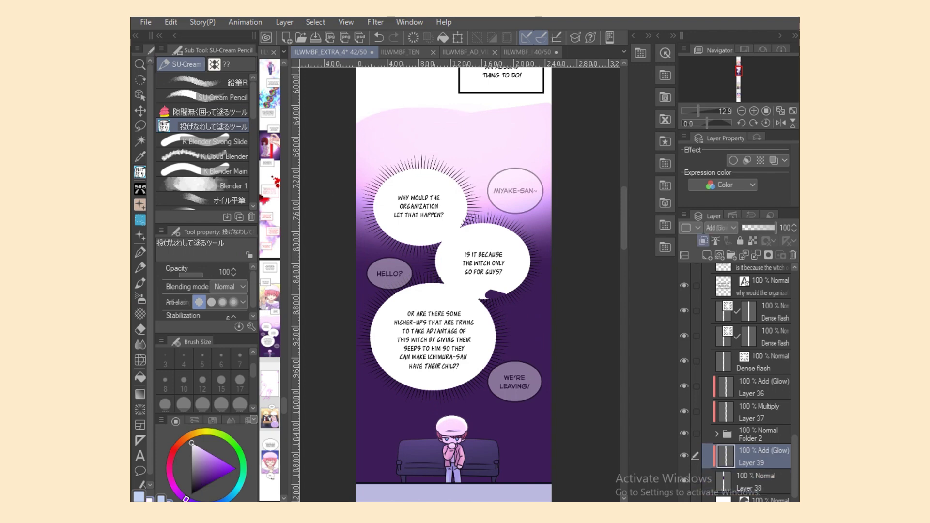
key(b)
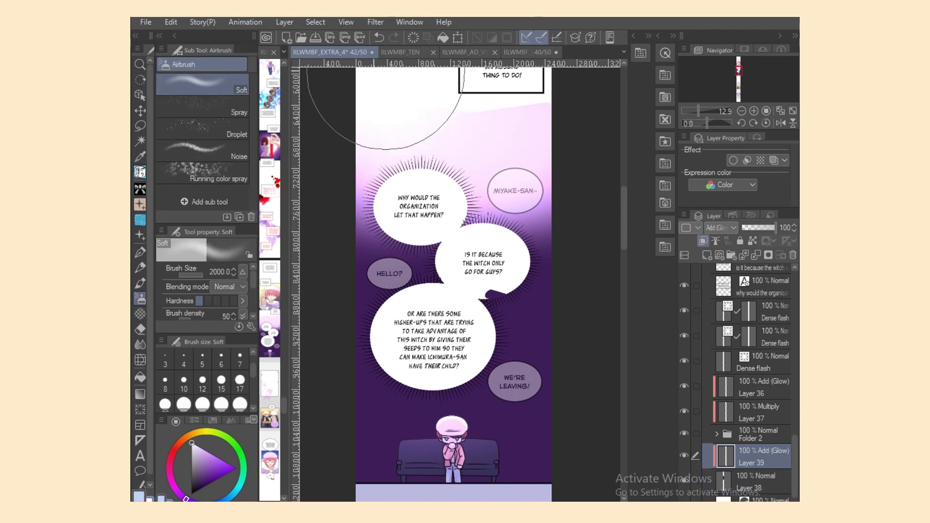
mouse_move(400, 62)
mouse_down()
mouse_move(551, 93)
mouse_move(561, 122)
mouse_up()
Texture the glow transition around the upper speech bubbles with the Gauze cloud brush, enlarging it to size 800.
key(b)
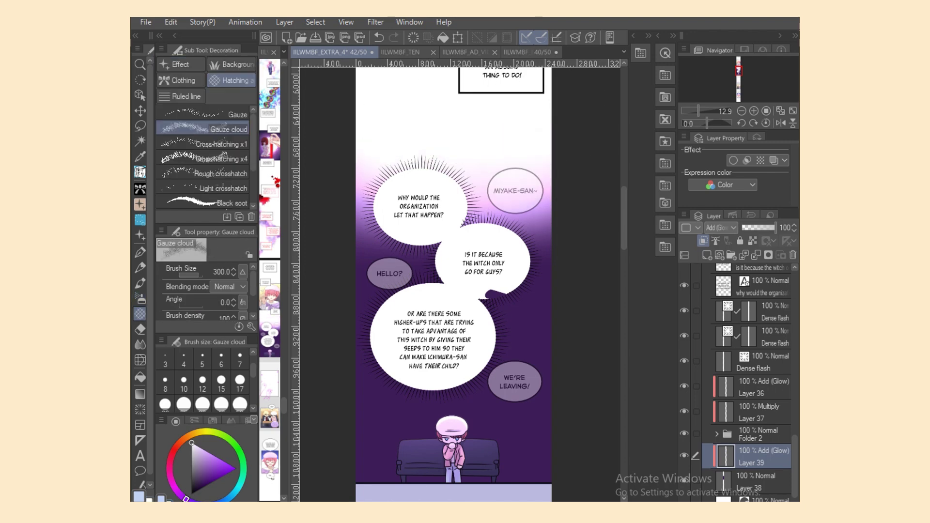
drag(377, 193, 365, 188)
key(bracketright)
key(bracketright)
key(bracketright)
key(bracketright)
key(bracketright)
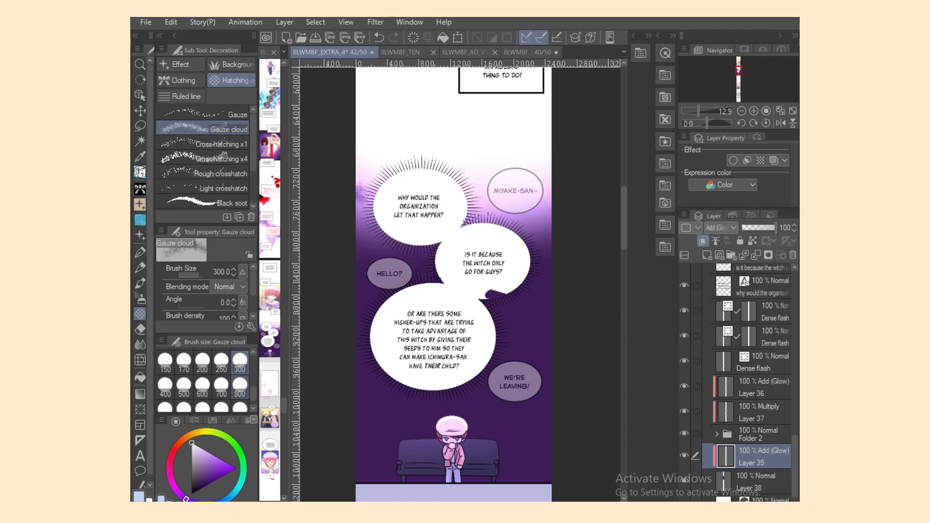
mouse_move(392, 194)
mouse_down()
mouse_move(469, 190)
mouse_move(547, 203)
mouse_move(482, 205)
mouse_up()
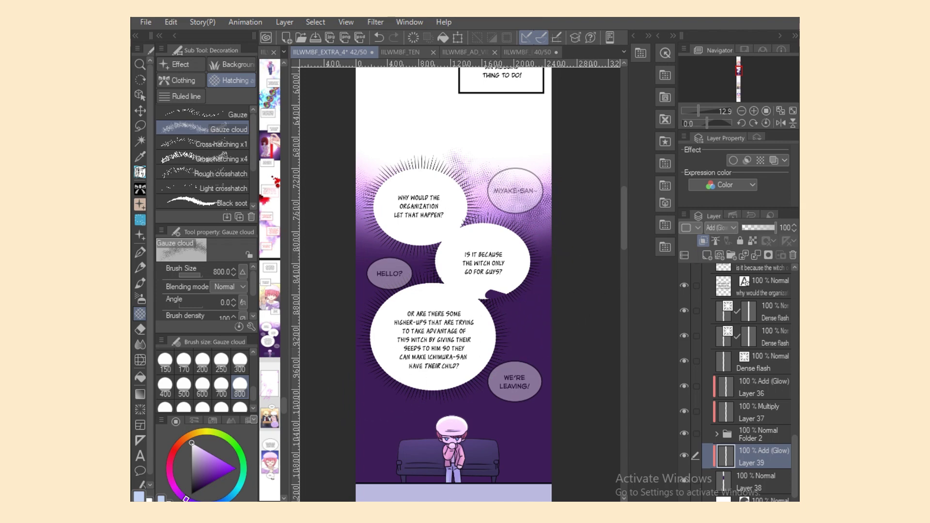
key(b)
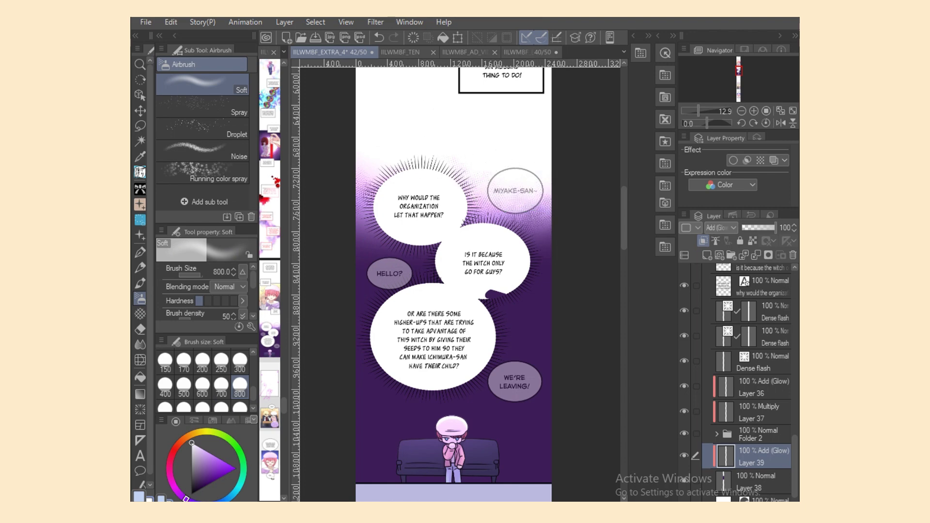
Find the masked Dense flash layer with the gap and lasso-fill its mask where the second and third speech bubbles meet.
scroll(736, 383, down, 1)
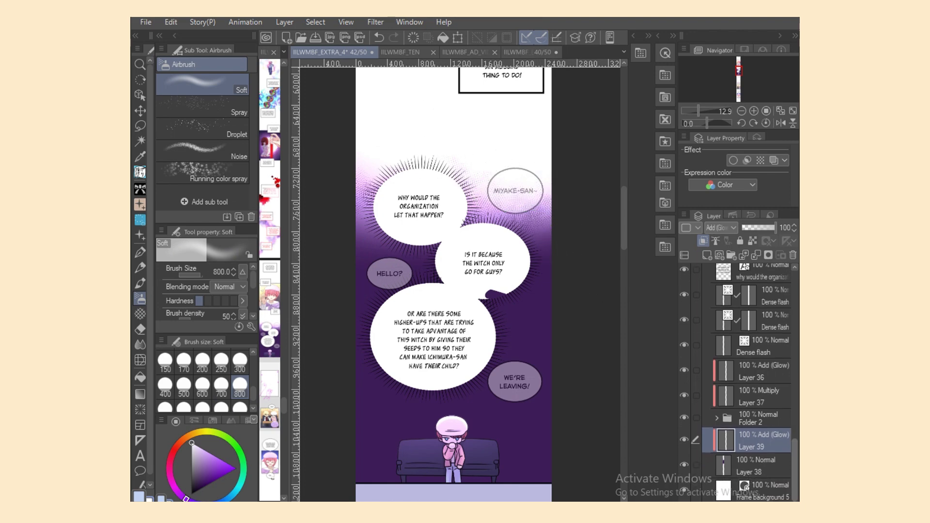
click(684, 345)
click(683, 344)
click(684, 320)
click(684, 319)
click(755, 319)
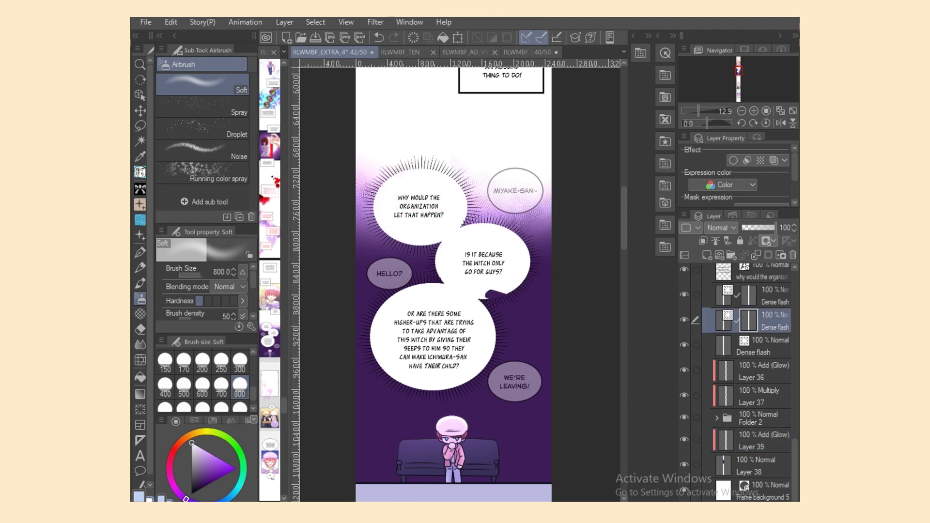
click(139, 172)
drag(482, 279, 484, 281)
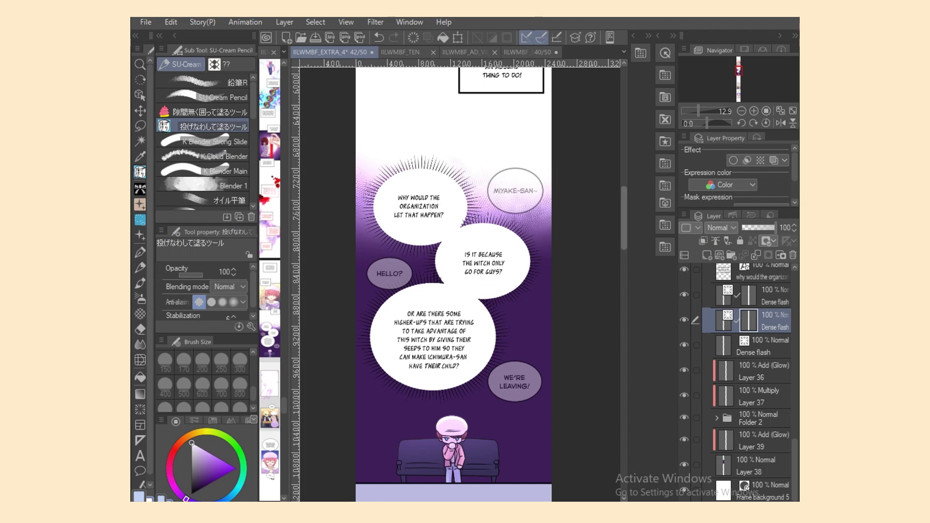
Add a new layer directly below Folder 2 and set its blending mode to Add (Glow).
scroll(623, 218, down, 3)
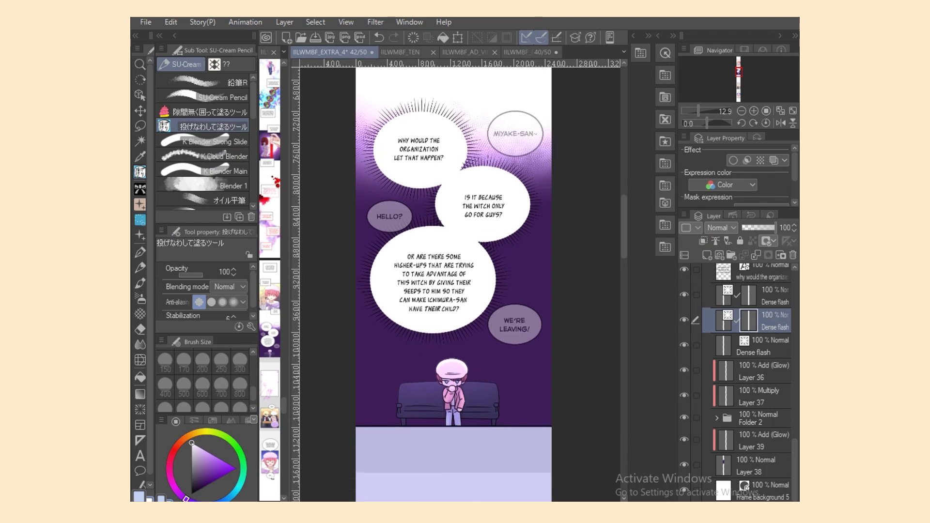
click(756, 441)
click(707, 255)
click(721, 227)
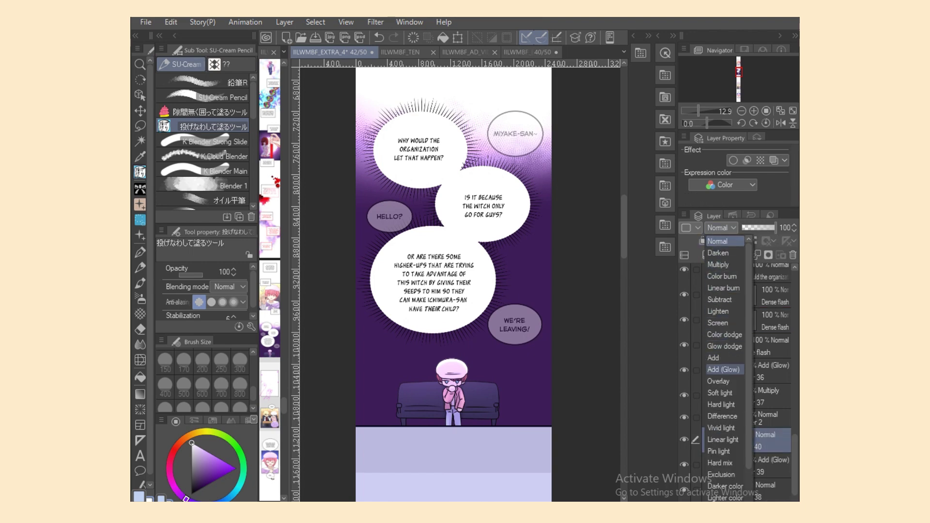
click(723, 369)
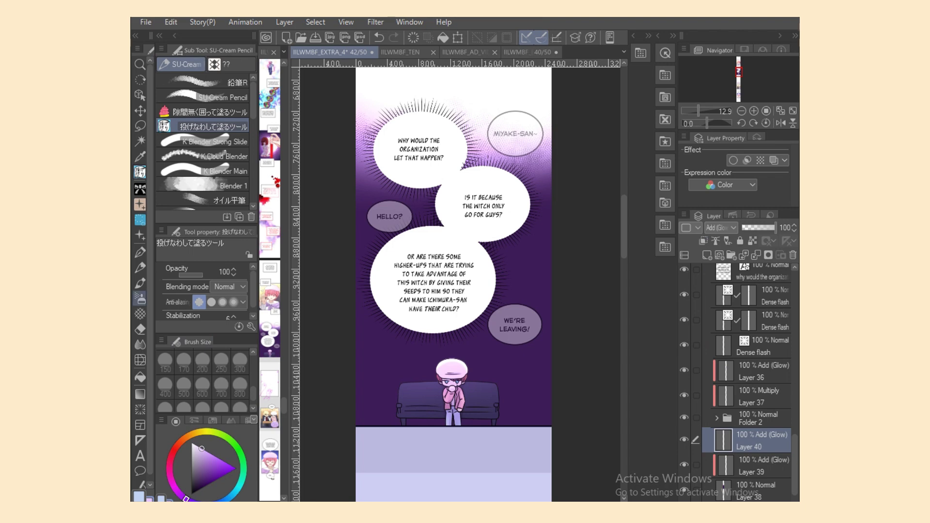
Airbrush a soft light purple glow behind the chibi character and bench with the Soft airbrush at size 2000.
key(b)
key(bracketright)
key(bracketright)
key(bracketright)
key(bracketright)
key(bracketright)
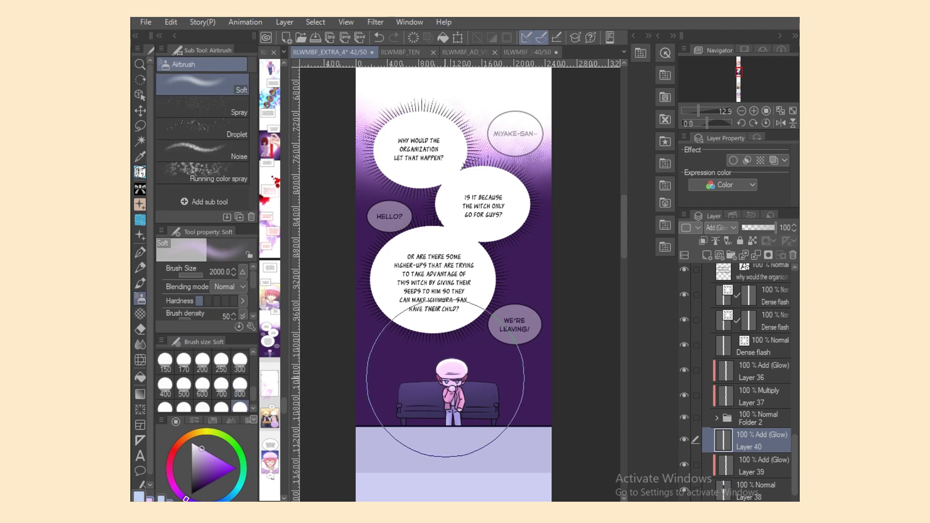
mouse_move(436, 415)
mouse_down()
mouse_move(464, 421)
mouse_move(438, 420)
mouse_up()
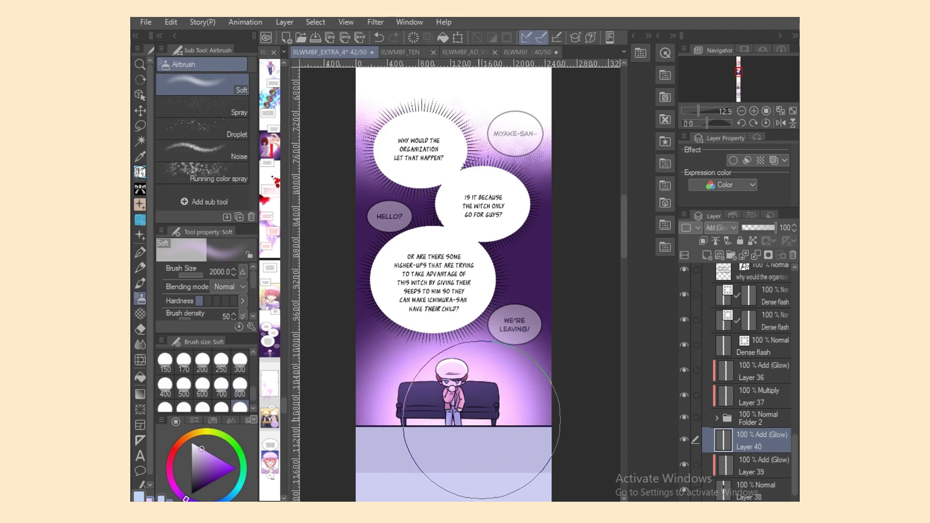
Add a new Normal layer above the glow and stamp a white burst behind the character with the 手描きフラッシュ brush.
click(707, 255)
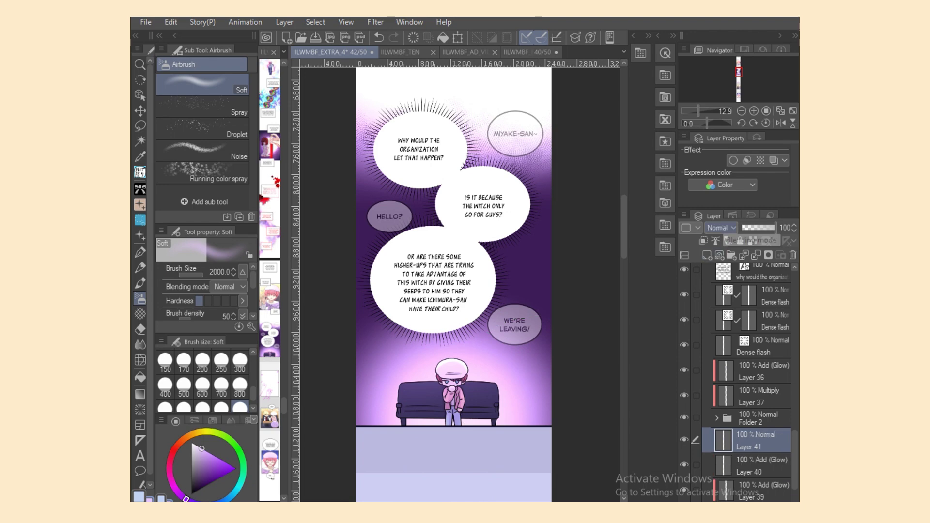
click(140, 172)
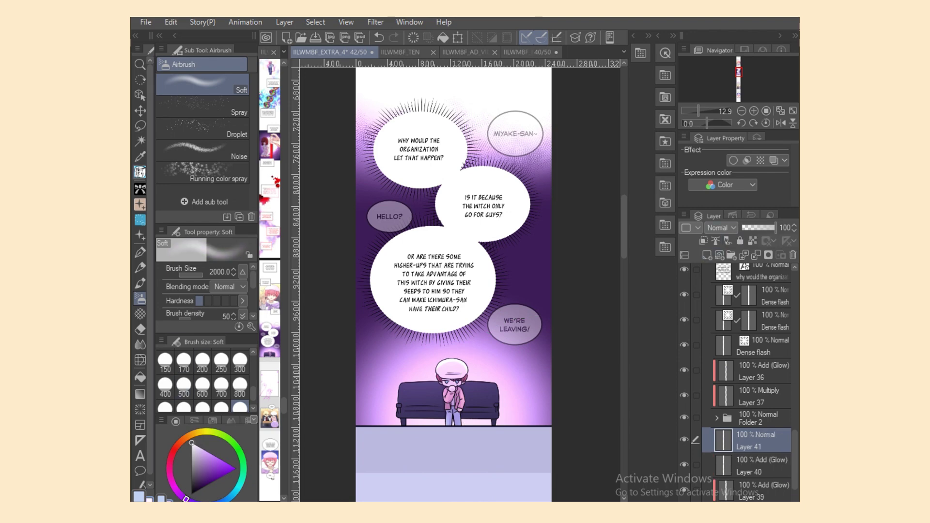
scroll(203, 140, down, 5)
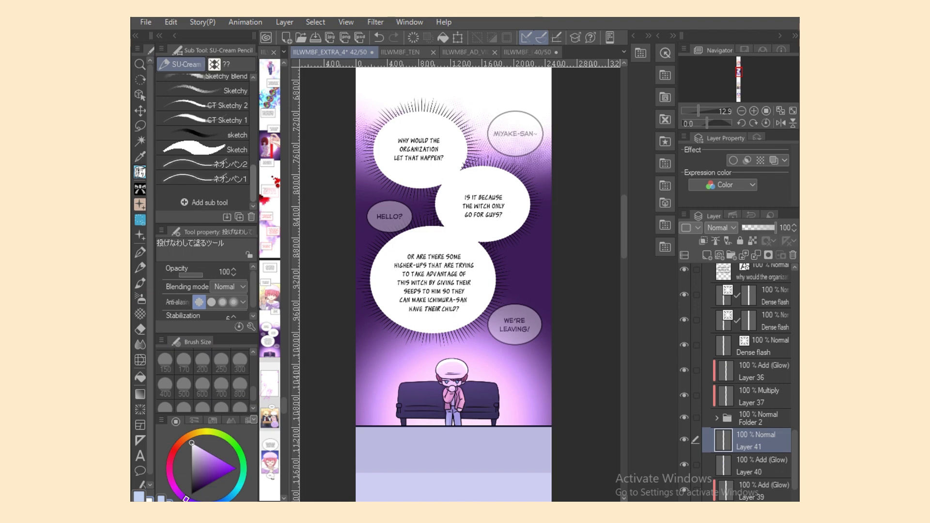
scroll(203, 145, up, 3)
click(203, 176)
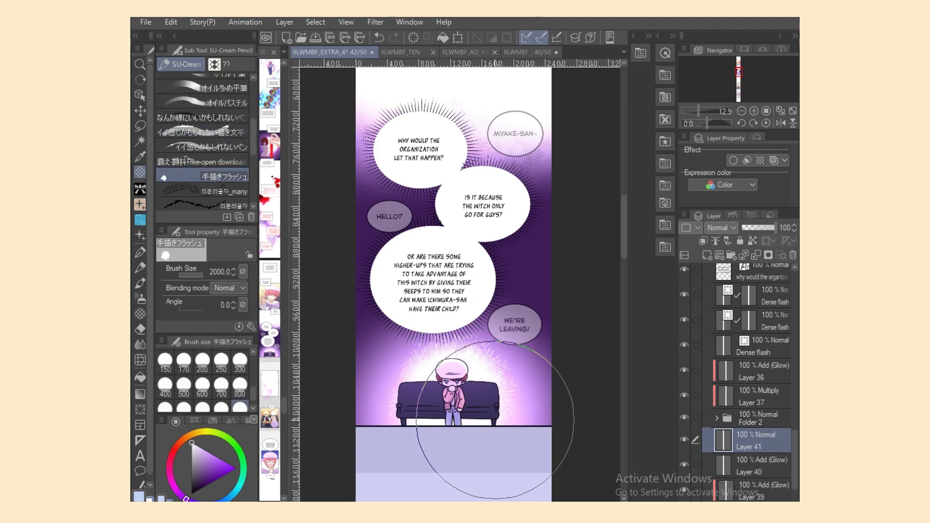
Scale up the white flash burst so it spreads across nearly the full width of the panel.
key(ctrl+t)
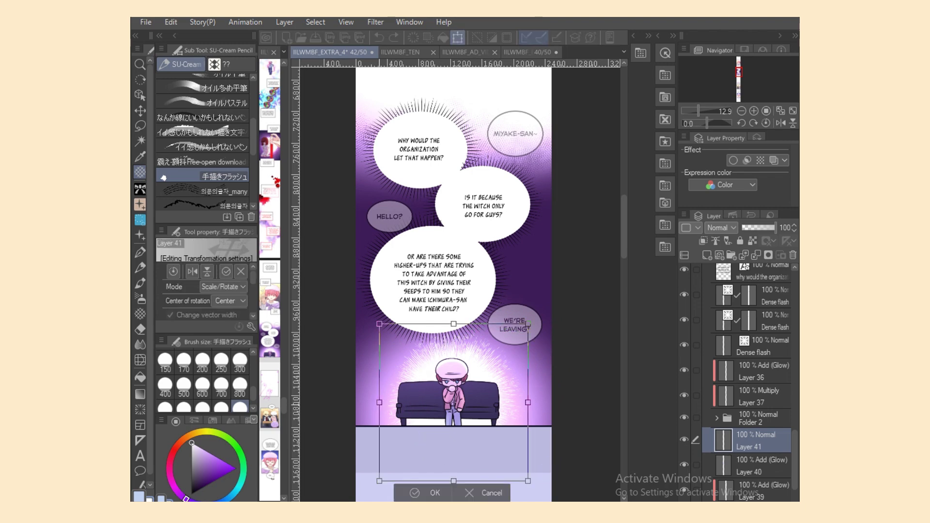
drag(528, 324, 541, 308)
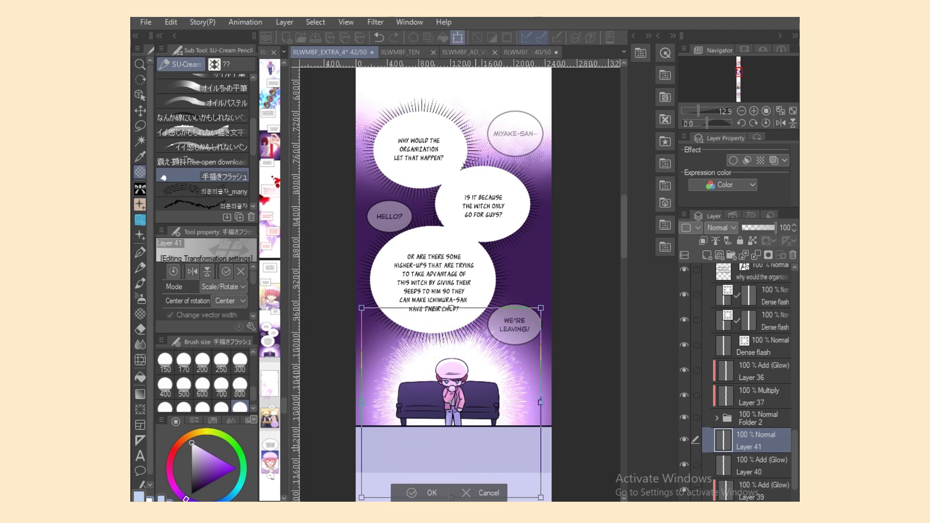
key(Return)
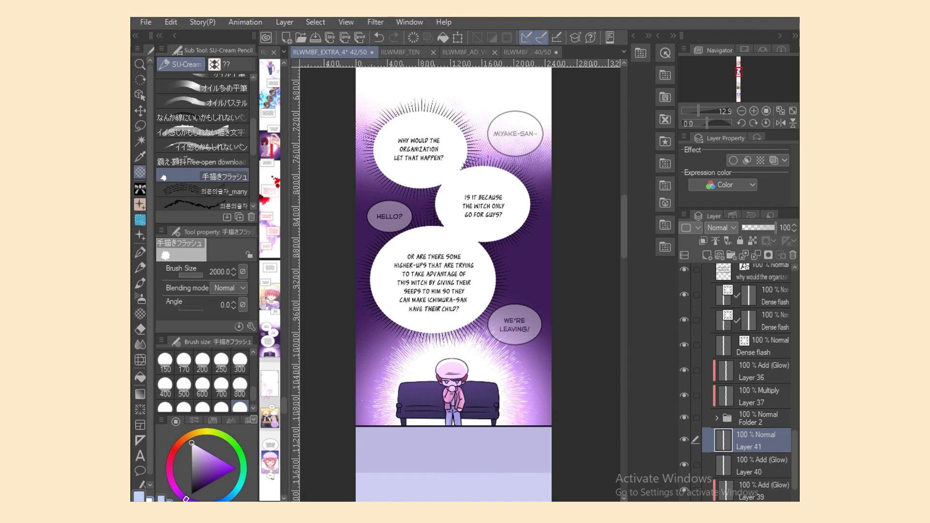
Move the flash layer beneath the Add (Glow) layer and airbrush more glow on the Add (Glow) layer around the burst above the bench.
drag(749, 441, 748, 477)
click(748, 441)
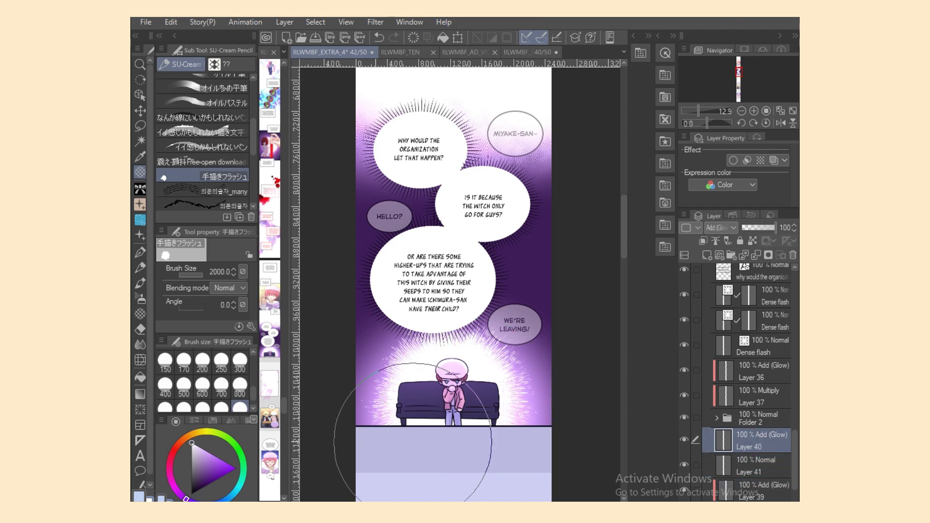
click(140, 298)
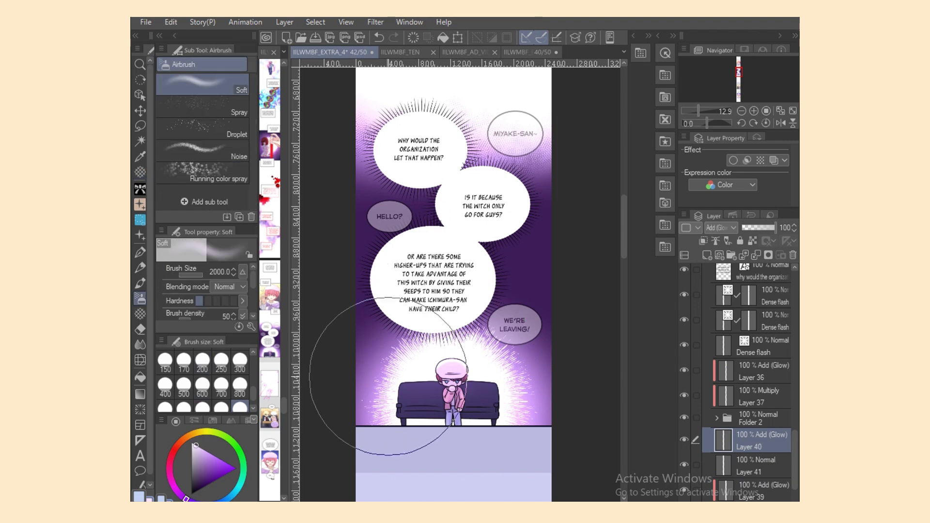
mouse_move(326, 399)
mouse_down()
mouse_move(318, 388)
mouse_move(498, 415)
mouse_up()
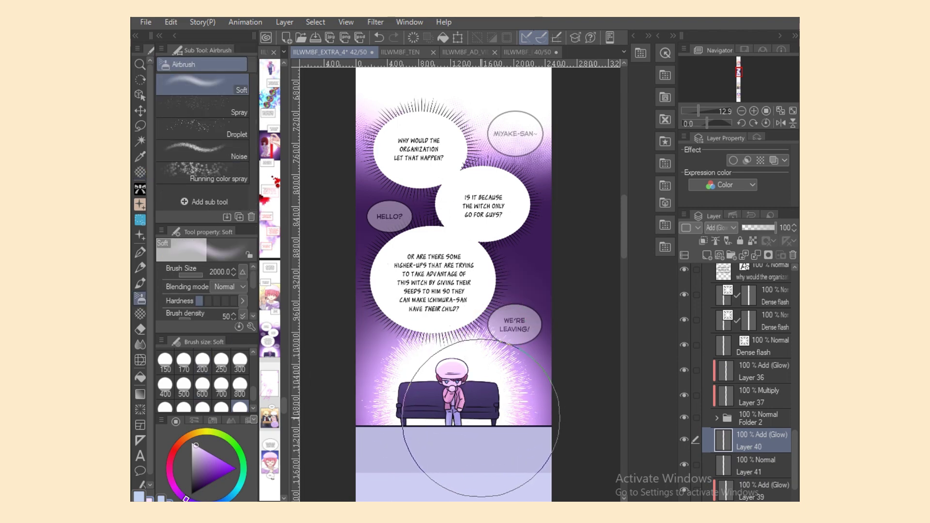
key(ctrl+z)
mouse_move(438, 337)
mouse_down()
mouse_move(455, 353)
mouse_move(458, 341)
mouse_move(457, 351)
mouse_move(416, 348)
mouse_move(453, 367)
mouse_move(487, 349)
mouse_up()
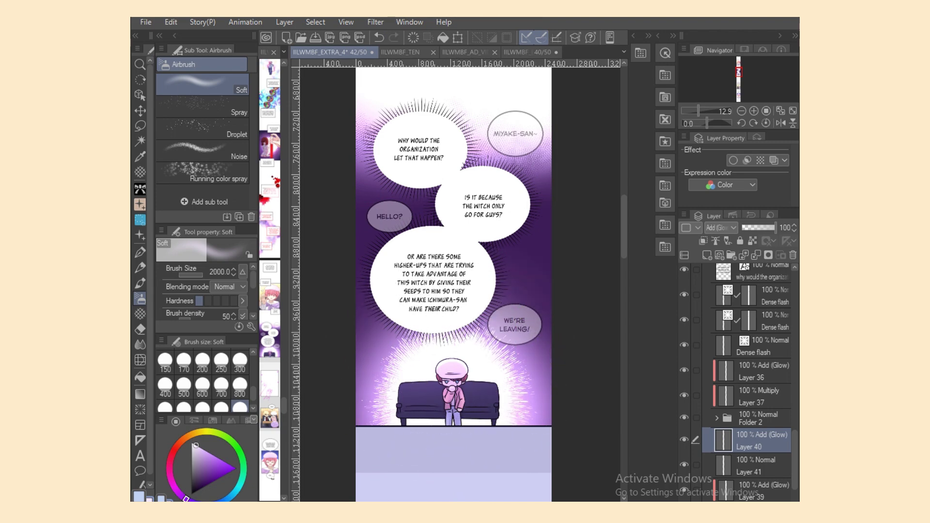
click(721, 227)
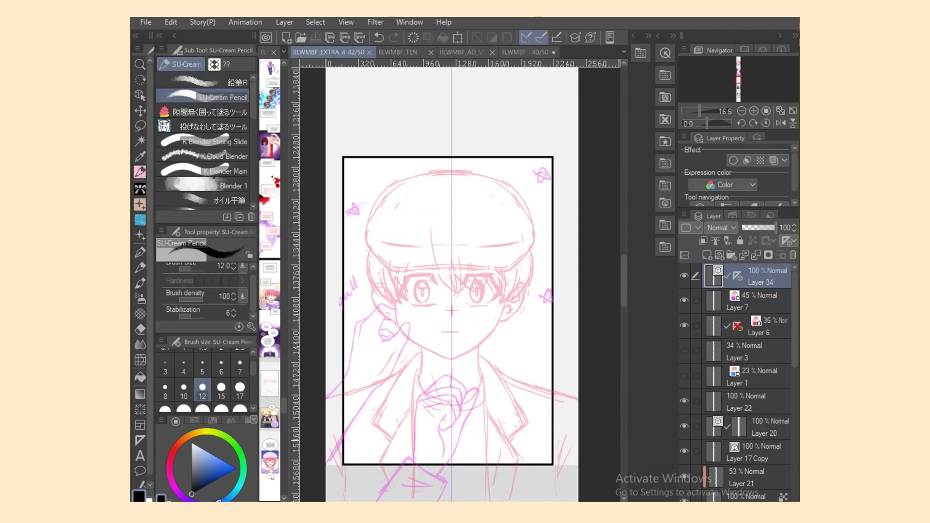
Flip the canvas view and ink mirrored cheek lines over the portrait sketch with the size 12 SU-Cream Pencil on Layer 34.
scroll(460, 318, up, 3)
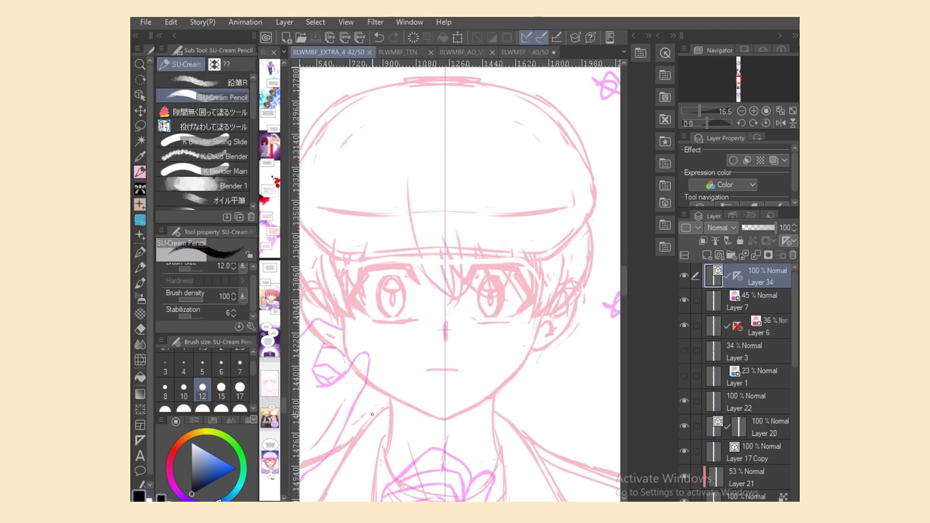
scroll(459, 284, down, 5)
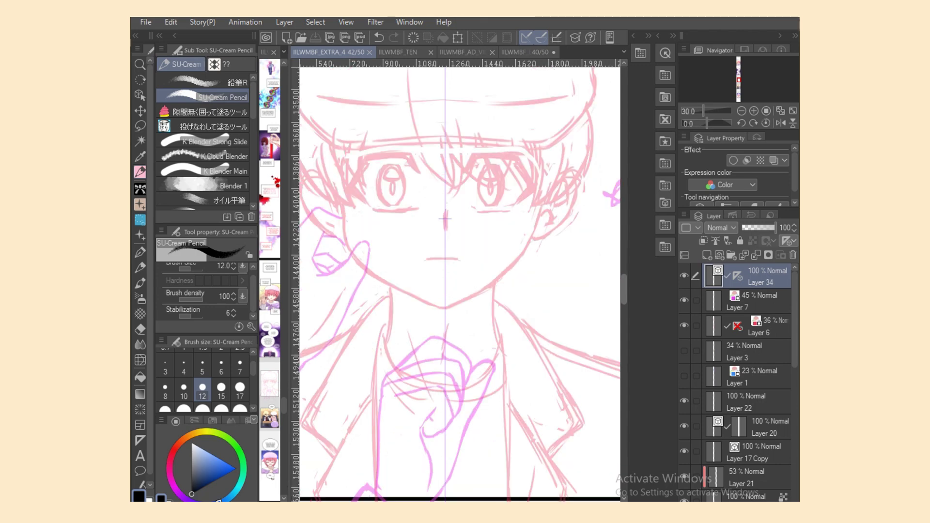
key(h)
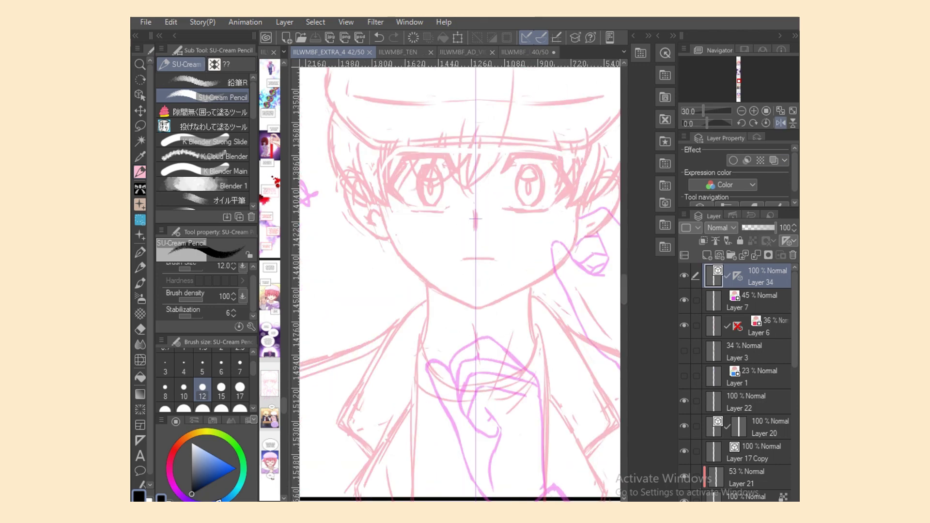
drag(382, 221, 419, 280)
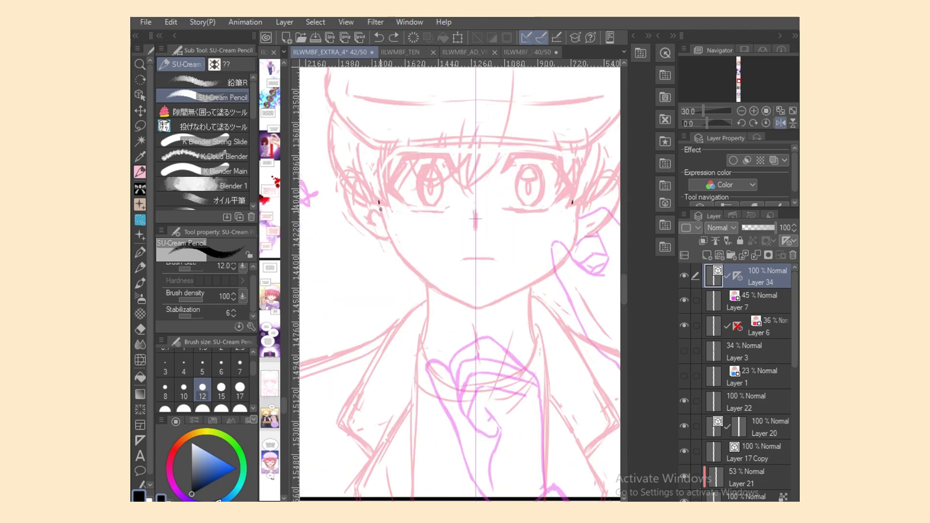
key(ctrl+z)
mouse_move(380, 202)
mouse_down()
mouse_move(399, 252)
mouse_move(460, 303)
mouse_up()
key(ctrl+z)
key(ctrl+z)
mouse_move(379, 203)
mouse_down()
mouse_move(410, 267)
mouse_move(442, 293)
mouse_up()
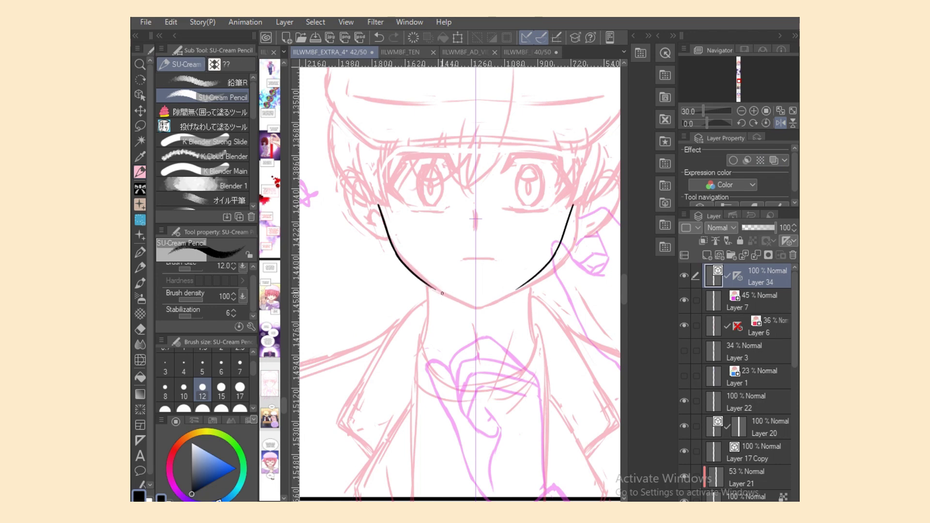
Continue the mirrored cheek lines down to the centre line to complete the jaw and pointed chin.
scroll(460, 285, up, 2)
key(ctrl+z)
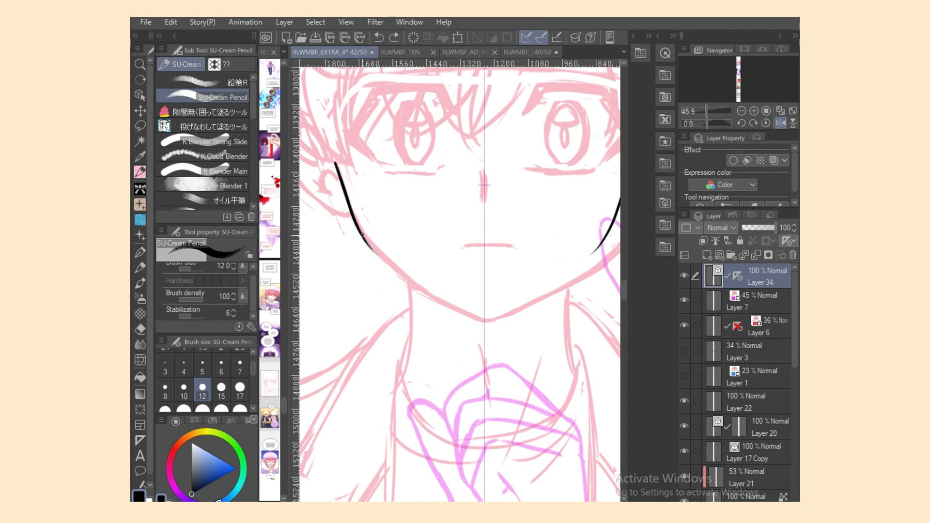
key(ctrl+y)
key(ctrl+z)
key(ctrl+y)
drag(421, 289, 482, 318)
key(ctrl+z)
key(ctrl+y)
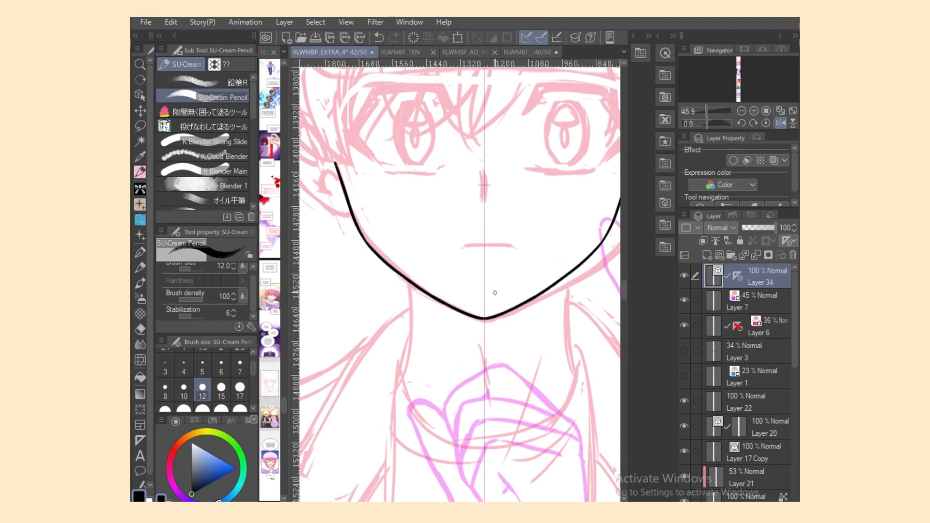
Ink mirrored neck lines from the jaw down to the collar, redrawing them longer to reach the shirt.
drag(411, 281, 400, 377)
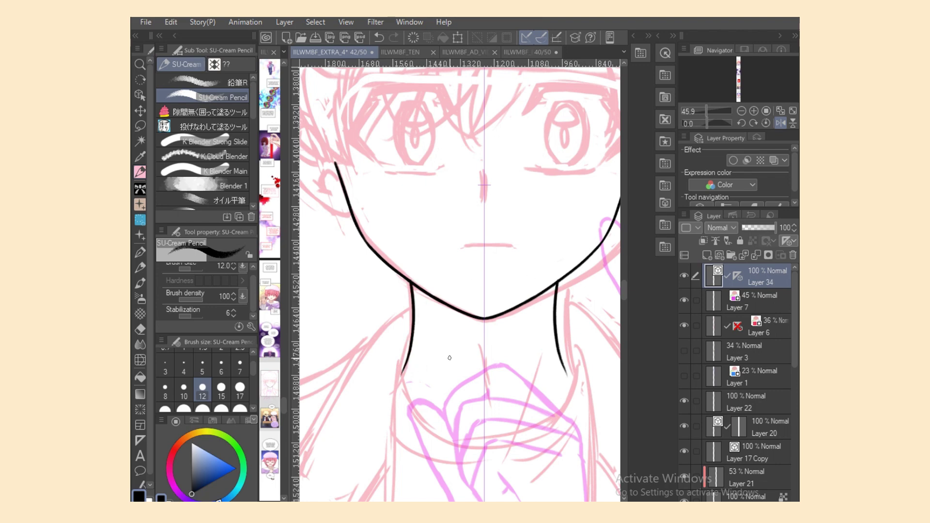
key(ctrl+z)
drag(411, 283, 395, 393)
key(h)
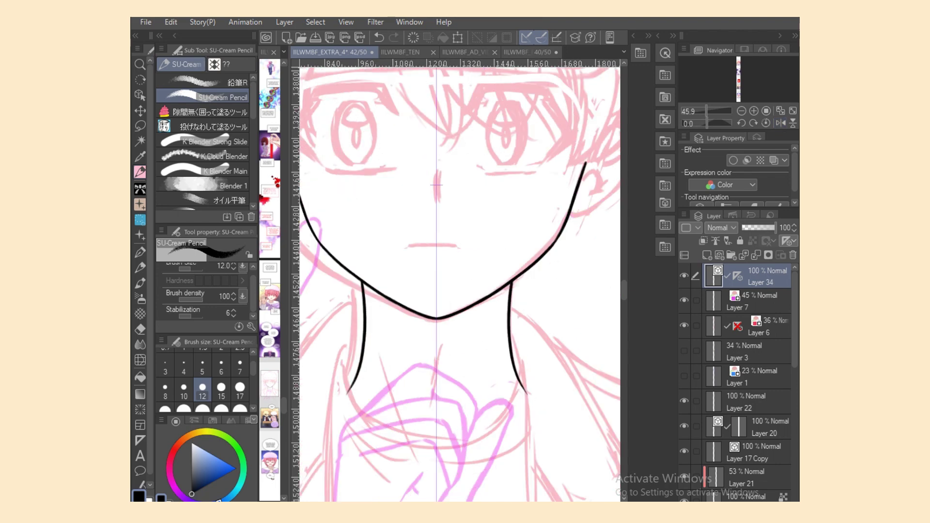
Ink the mirrored inner jacket edges from the base of the neck down past the panel's lower border, smoothing their ends.
key(ctrl+minus)
key(ctrl+minus)
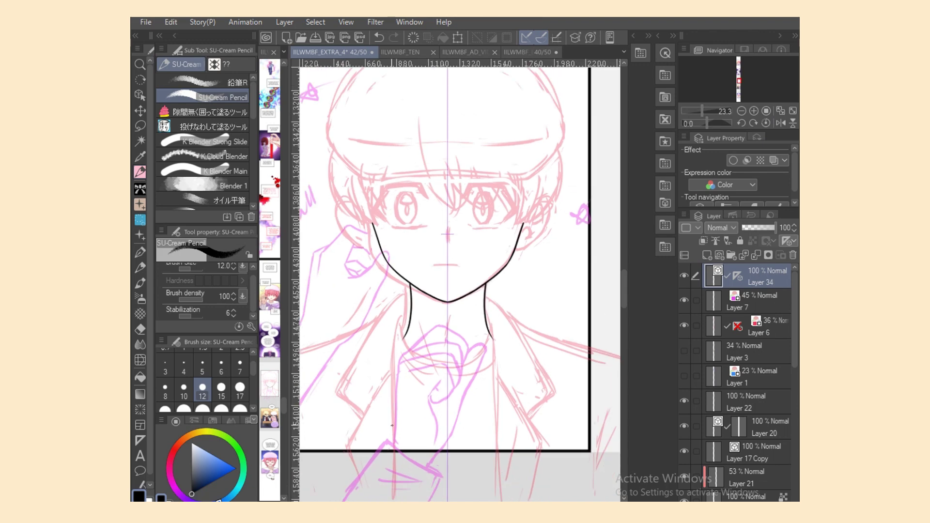
key(h)
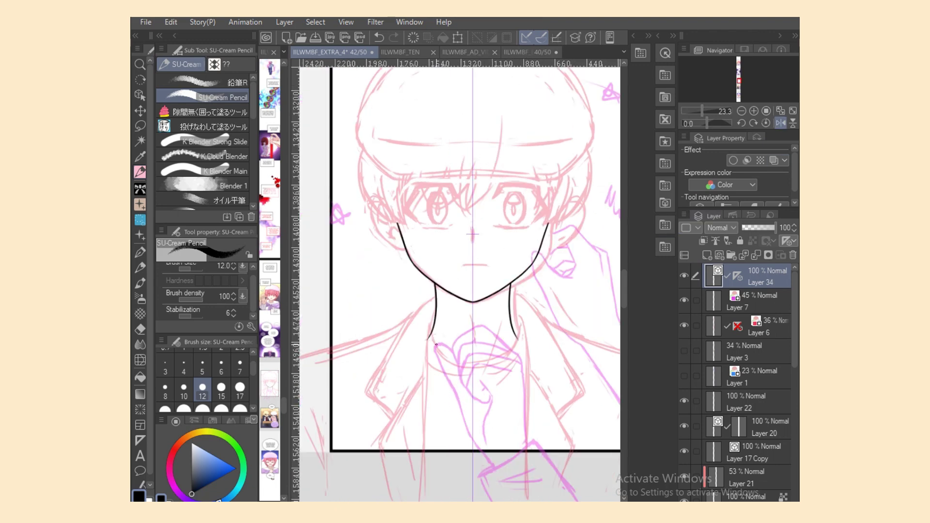
drag(431, 331, 421, 498)
scroll(460, 283, down, 3)
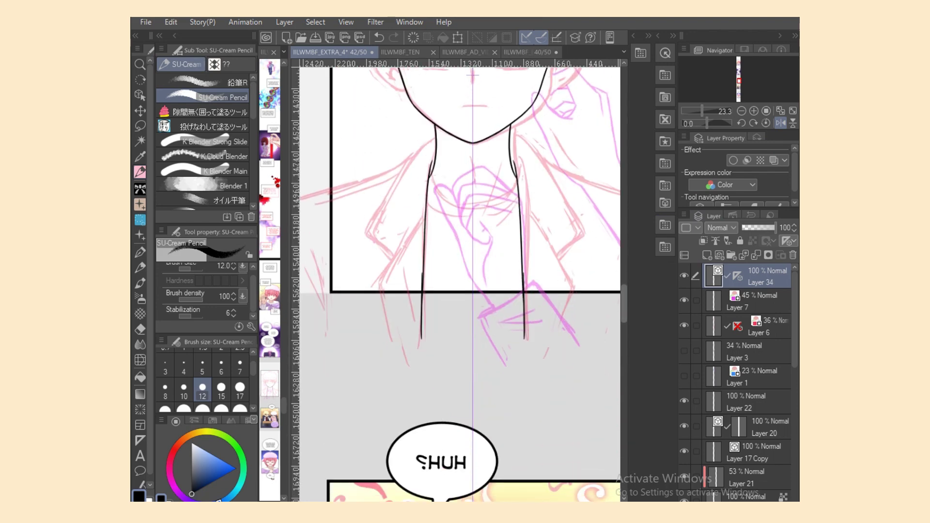
key(ctrl+plus)
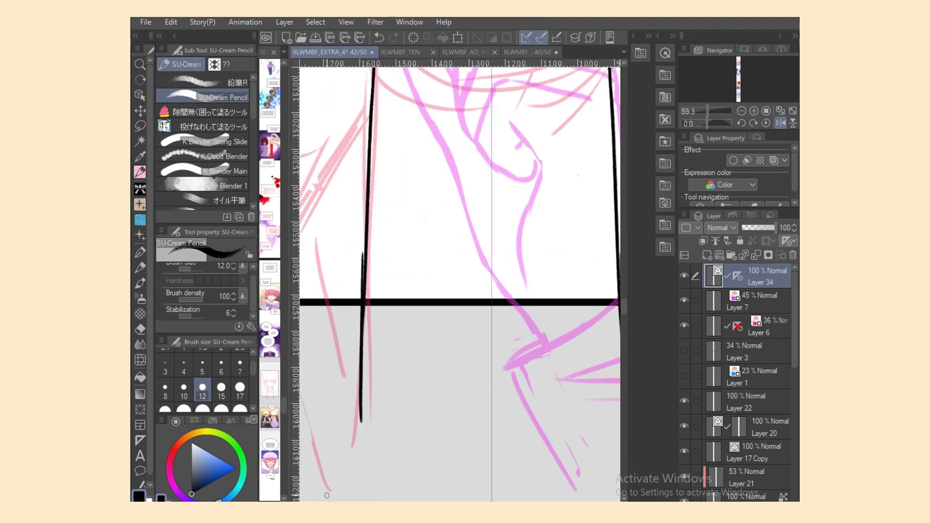
key(ctrl+z)
mouse_move(367, 250)
mouse_down()
mouse_move(359, 332)
mouse_move(358, 417)
mouse_up()
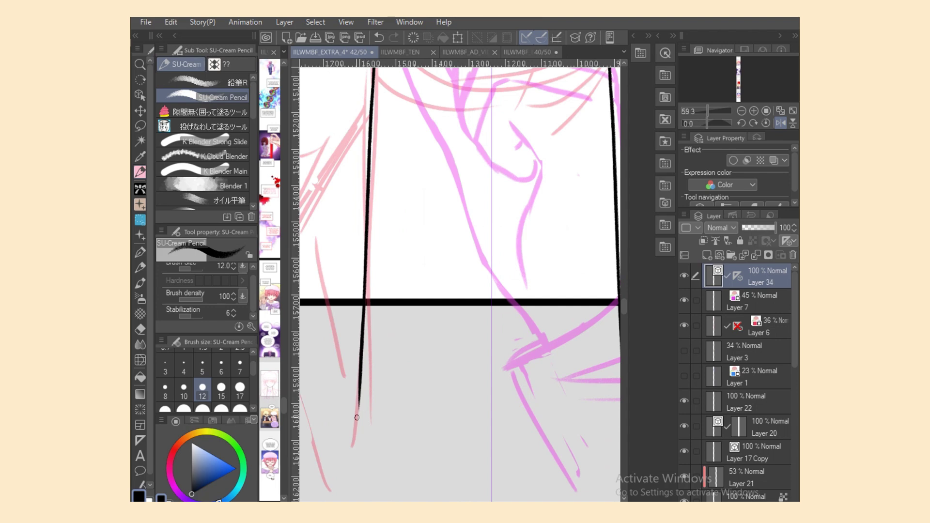
Ink the mirrored outer lapel edges on Layer 34 from beside the neck down to the lapel points.
key(ctrl+minus)
scroll(569, 481, left, 2)
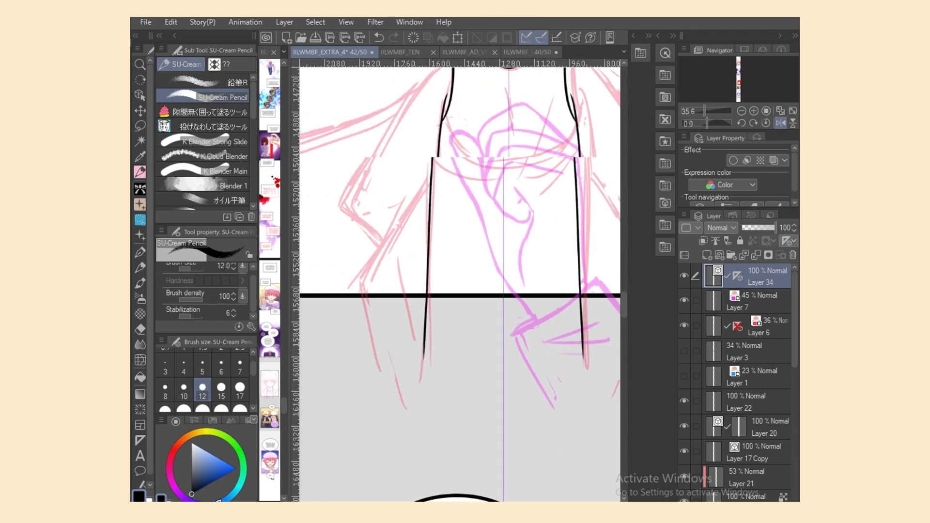
scroll(447, 218, up, 4)
key(e)
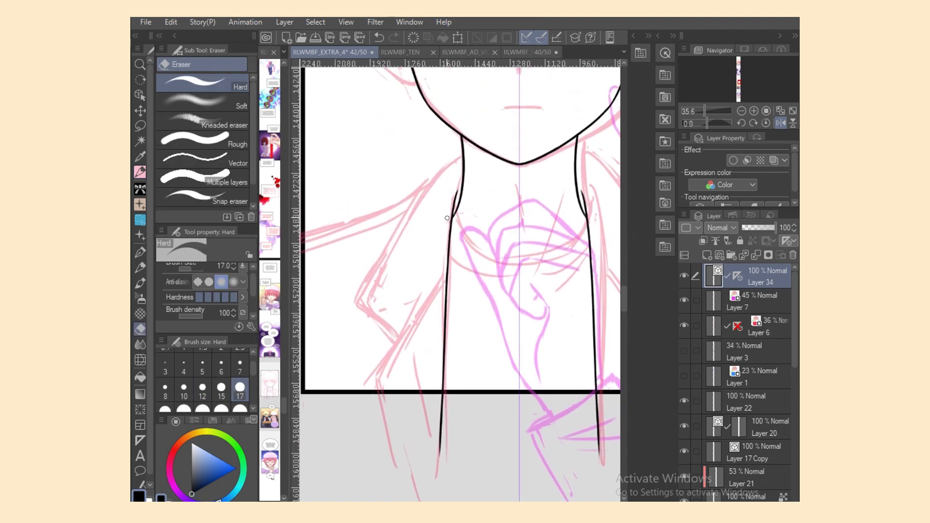
key(p)
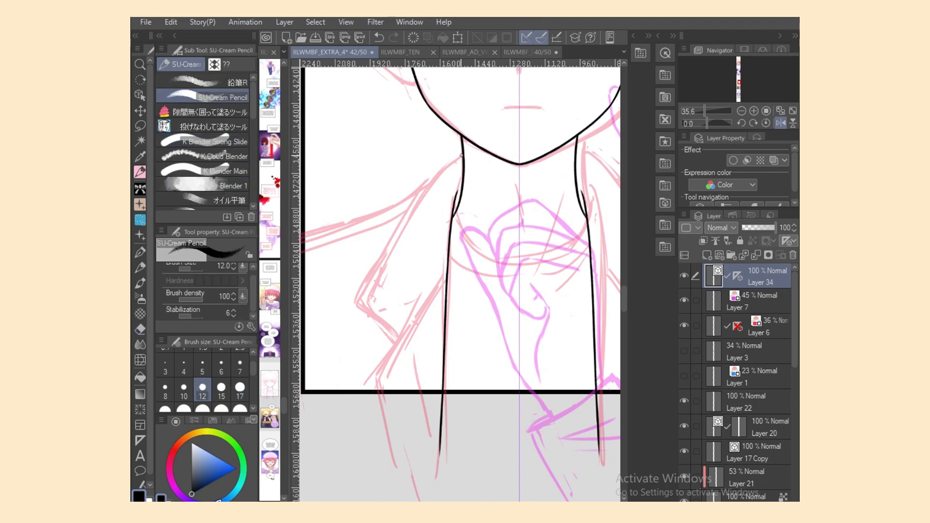
mouse_move(462, 155)
mouse_down()
mouse_move(398, 216)
mouse_move(353, 299)
mouse_up()
key(ctrl+z)
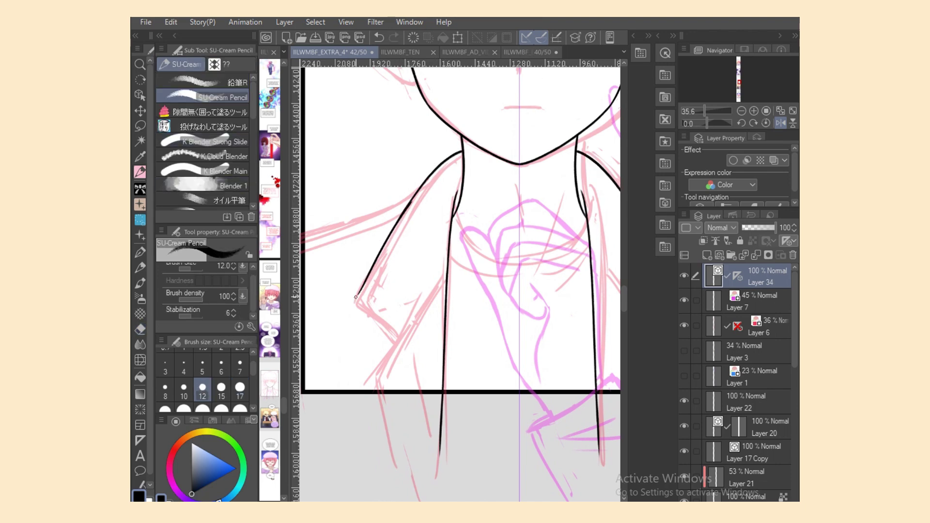
key(ctrl+z)
drag(413, 200, 353, 299)
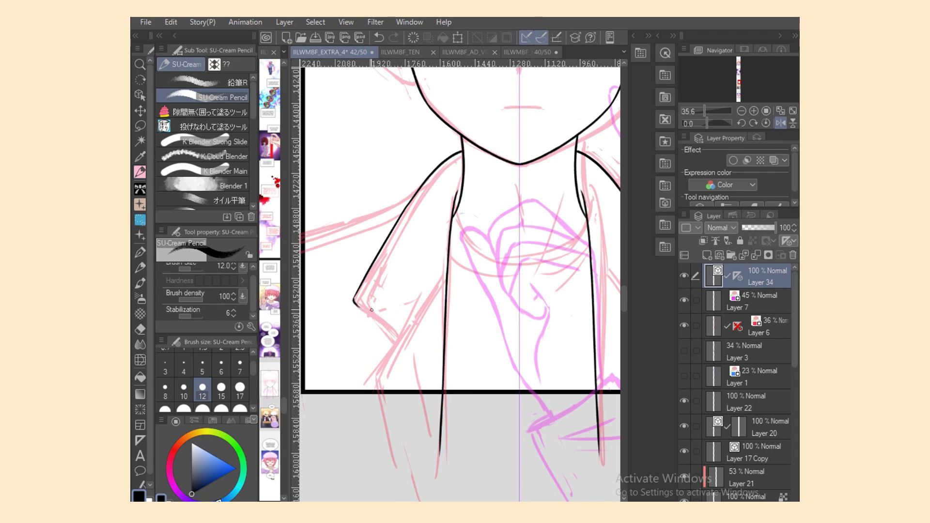
Ink the short mirrored lower edges of the upper lapels from their points in to the notches.
drag(354, 301, 397, 337)
key(ctrl+z)
drag(354, 301, 398, 337)
key(ctrl+z)
drag(354, 301, 393, 337)
key(ctrl+z)
key(ctrl+z)
key(ctrl+y)
key(ctrl+z)
Ink the mirrored lower lapels from the inner jacket edges out to their corners and down past the panel border.
drag(446, 276, 369, 384)
key(ctrl+z)
mouse_move(446, 276)
mouse_down()
mouse_move(369, 384)
mouse_move(390, 442)
mouse_up()
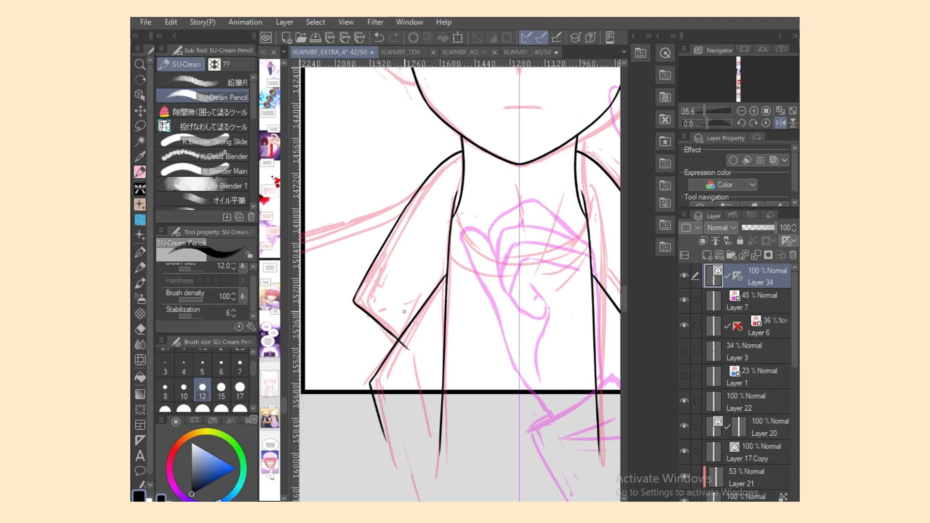
Ink the mirrored shoulder lines outward from the lapels and erase the line overshoot at the lapel notches.
mouse_move(418, 192)
mouse_down()
mouse_move(301, 235)
mouse_move(431, 182)
mouse_up()
key(ctrl+z)
key(e)
key(p)
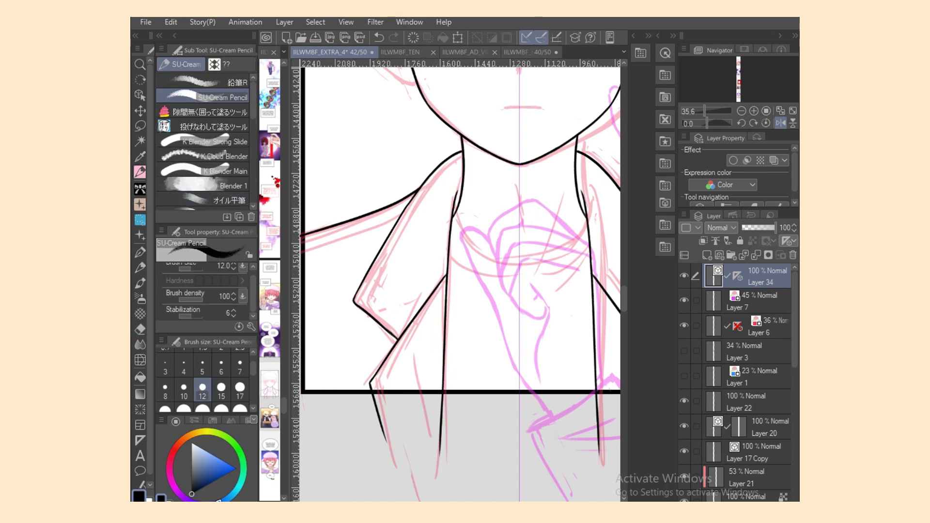
Ink mirrored upper eyelid lines over the eye sketch and thicken them into solid lashes.
key(h)
scroll(460, 281, up, 3)
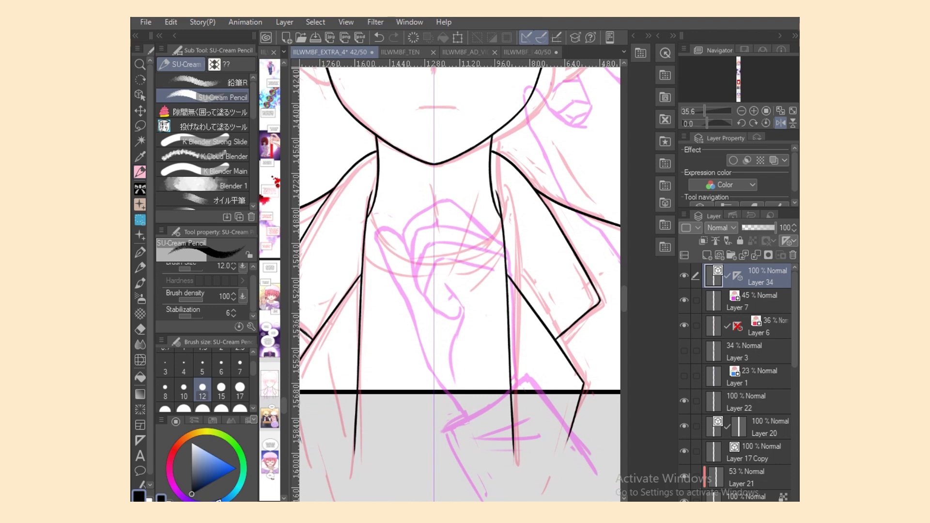
scroll(379, 366, up, 5)
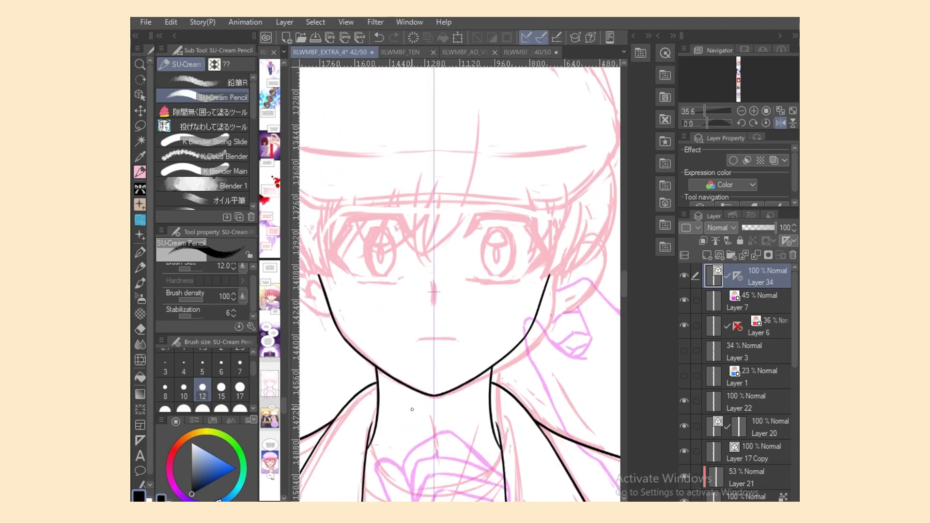
scroll(460, 281, left, 2)
mouse_move(419, 220)
mouse_down()
mouse_move(432, 234)
mouse_move(554, 224)
mouse_up()
drag(494, 221, 554, 219)
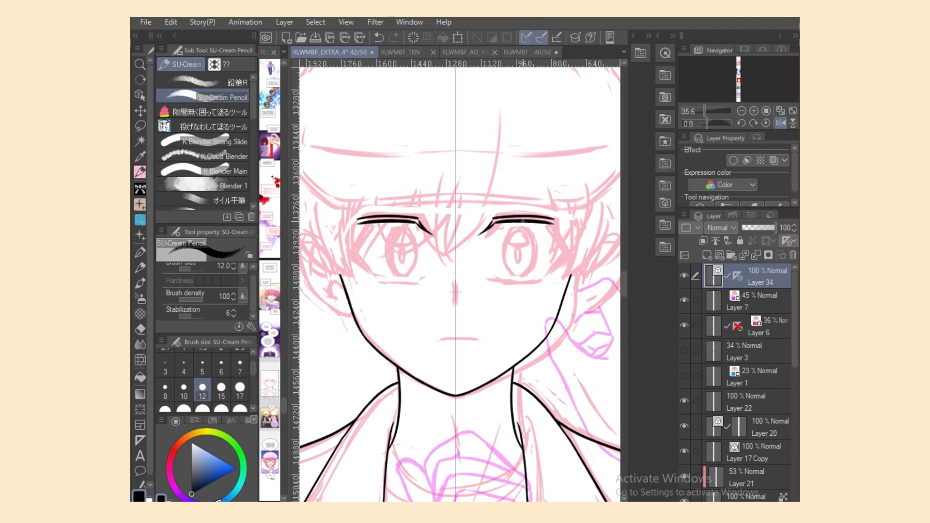
key(ctrl+z)
drag(492, 221, 554, 221)
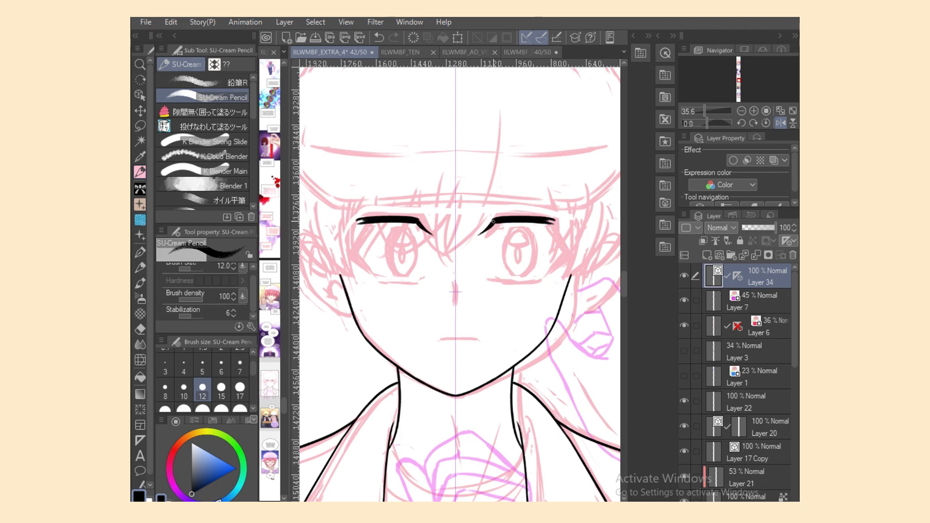
Extend the upper lashes down to the outer eye corners with thick mirrored strokes.
drag(548, 220, 568, 254)
key(ctrl+z)
drag(549, 222, 566, 249)
key(ctrl+z)
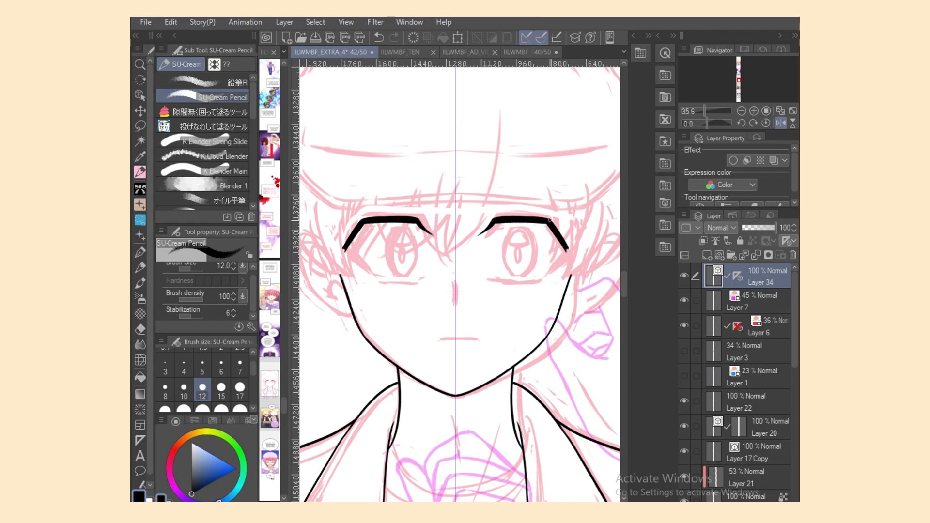
drag(517, 217, 496, 219)
key(ctrl+z)
mouse_move(556, 226)
mouse_down()
mouse_move(569, 249)
mouse_move(565, 239)
mouse_up()
key(ctrl+z)
Flip the canvas view and ink mirrored lash strokes turning inward below the outer eye corners.
click(780, 123)
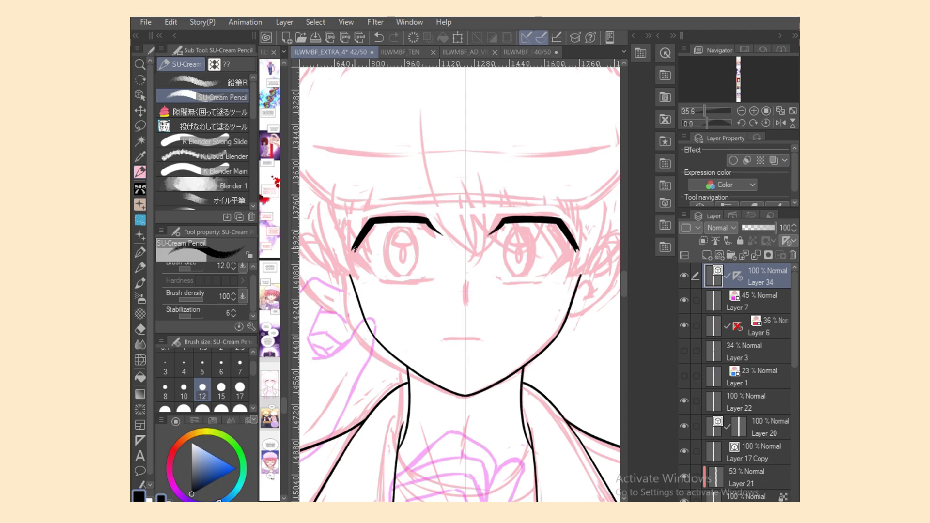
mouse_move(355, 248)
mouse_down()
mouse_move(376, 273)
mouse_move(353, 248)
mouse_move(369, 267)
mouse_up()
key(ctrl+z)
Ink mirrored oval iris outlines in both eyes, redrawing their side curves.
drag(401, 226, 419, 256)
key(ctrl+z)
mouse_move(401, 225)
mouse_down()
mouse_move(420, 256)
mouse_move(400, 277)
mouse_up()
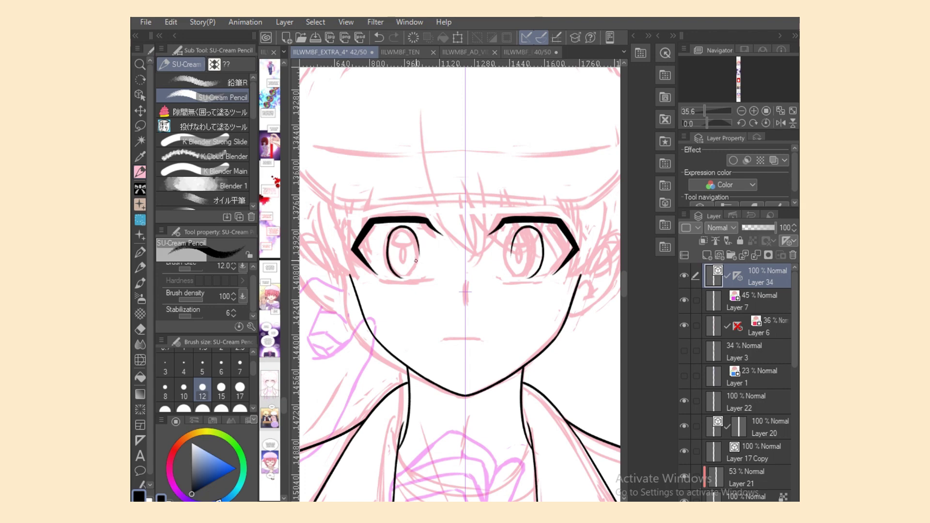
key(ctrl+z)
key(ctrl+z)
mouse_move(393, 233)
mouse_down()
mouse_move(406, 273)
mouse_move(389, 254)
mouse_move(395, 279)
mouse_up()
key(ctrl+z)
drag(391, 236, 397, 278)
key(ctrl+z)
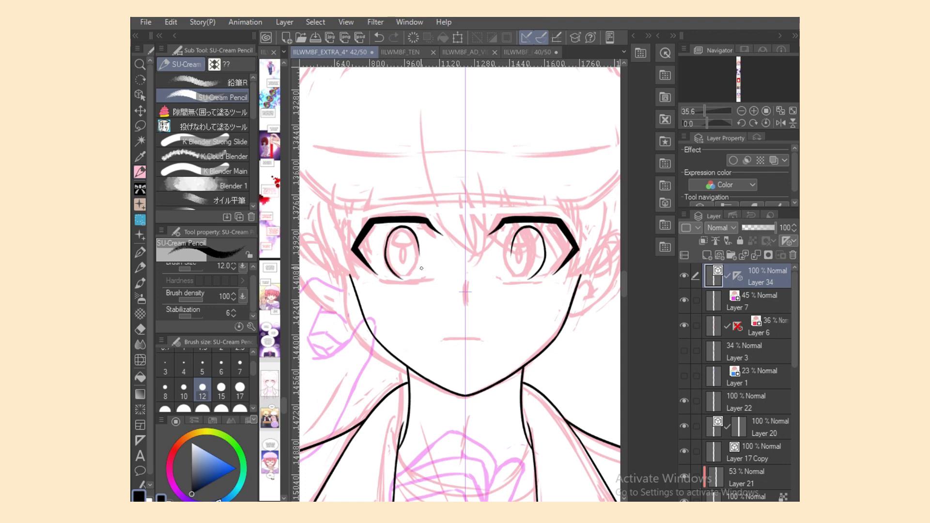
Redraw the remaining iris curves so both mirrored ovals close at the bottom.
key(ctrl+z)
key(ctrl+z)
mouse_move(389, 236)
mouse_down()
mouse_move(397, 279)
mouse_move(413, 257)
mouse_move(397, 278)
mouse_move(414, 269)
mouse_move(419, 246)
mouse_move(413, 274)
mouse_up()
key(ctrl+z)
key(ctrl+z)
key(ctrl+z)
key(ctrl+z)
key(ctrl+z)
key(ctrl+z)
key(ctrl+z)
key(ctrl+z)
Ink small mirrored oval pupils in the middle of both irises.
mouse_move(419, 243)
mouse_down()
mouse_move(412, 278)
mouse_move(404, 246)
mouse_up()
key(ctrl+z)
key(ctrl+z)
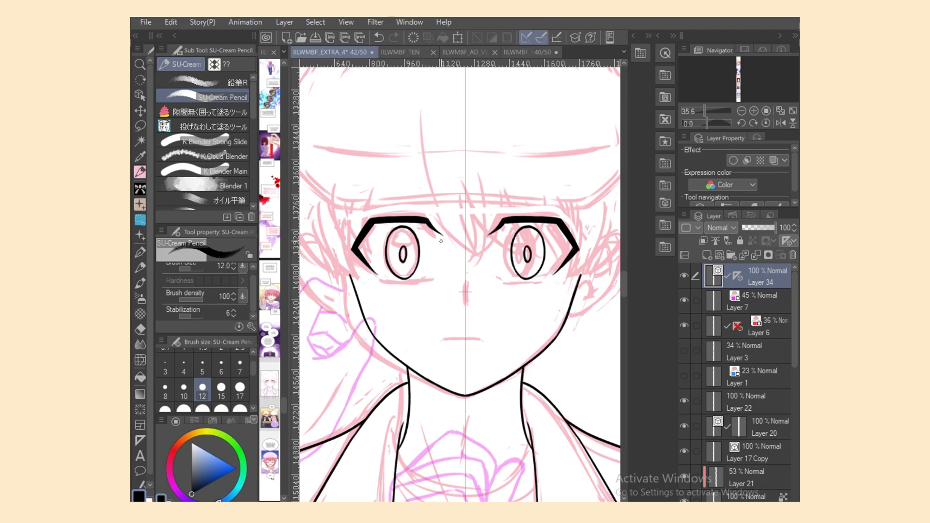
key(ctrl+z)
drag(404, 247, 405, 246)
key(ctrl+z)
Ink short mirrored lower eyelid lines just beneath the irises.
drag(385, 280, 434, 280)
key(ctrl+z)
key(ctrl+z)
key(ctrl+z)
key(ctrl+z)
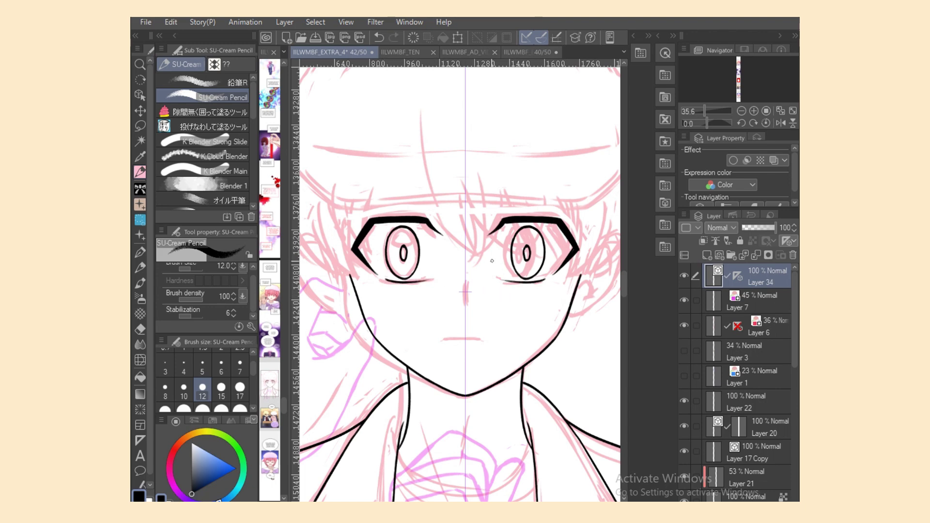
Clean the pupil outlines with the Hard eraser and redraw their upper tips with the SU-Cream Pencil.
key(ctrl+plus)
key(e)
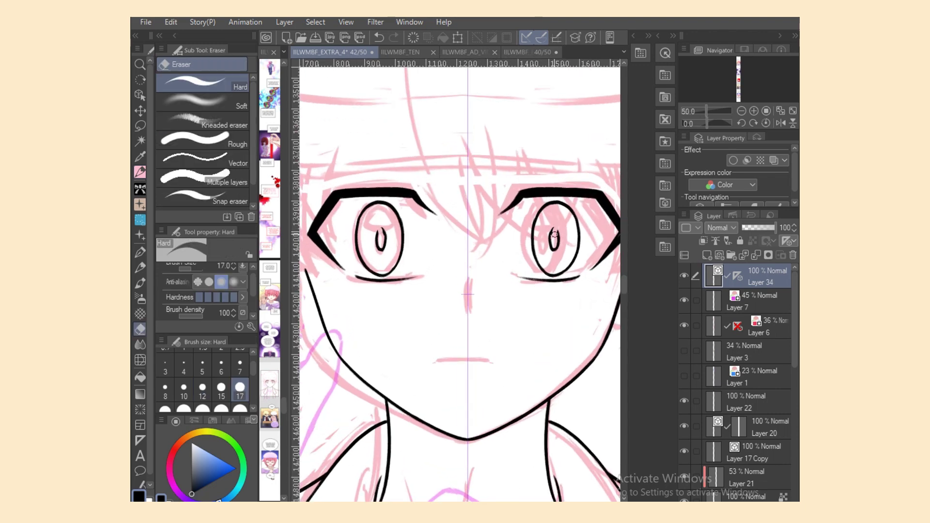
drag(554, 234, 554, 244)
key(p)
drag(381, 228, 382, 231)
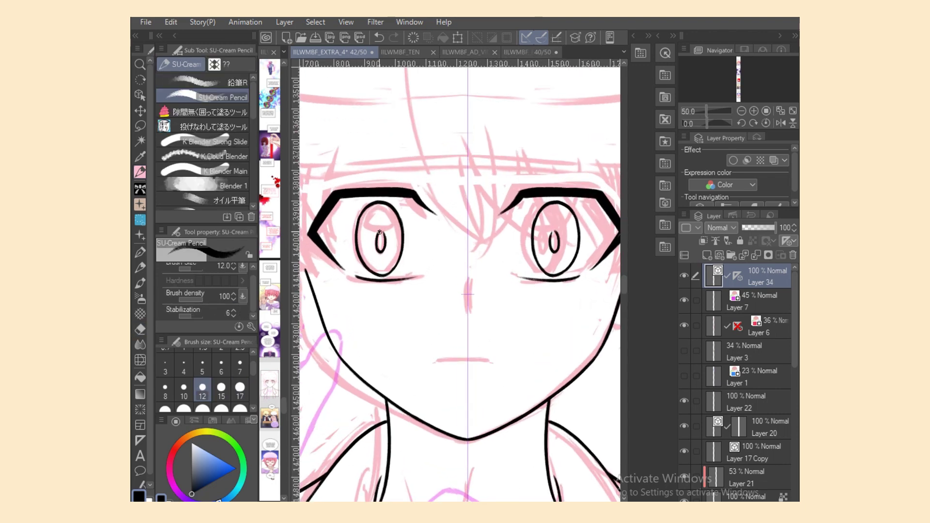
Turn off Layer 34's symmetry ruler and ink the short nose line and the straight mouth.
key(ctrl+minus)
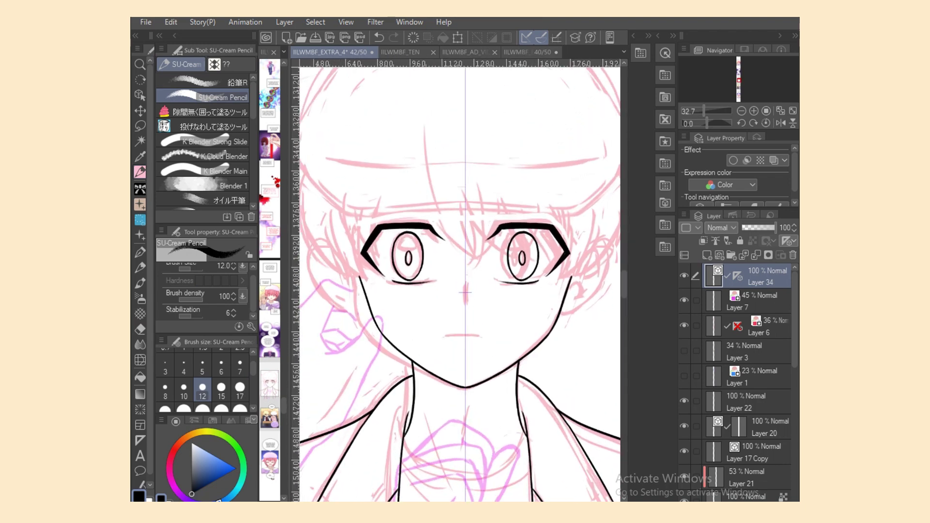
right_click(737, 276)
click(700, 345)
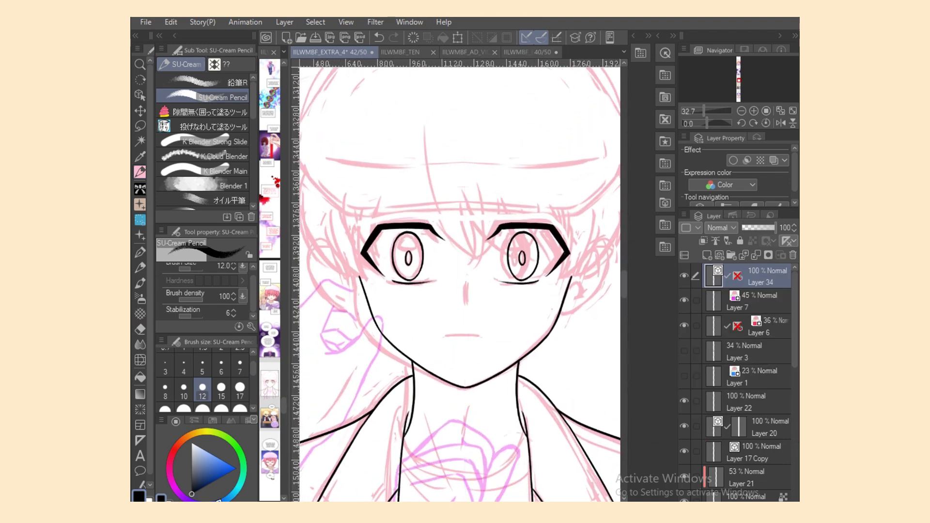
drag(465, 286, 466, 302)
key(ctrl+z)
drag(446, 335, 483, 337)
Turn Layer 34's symmetry ruler back on and ink mirrored dome-shaped highlights above the pupils.
drag(406, 242, 419, 244)
key(ctrl+z)
key(ctrl+plus)
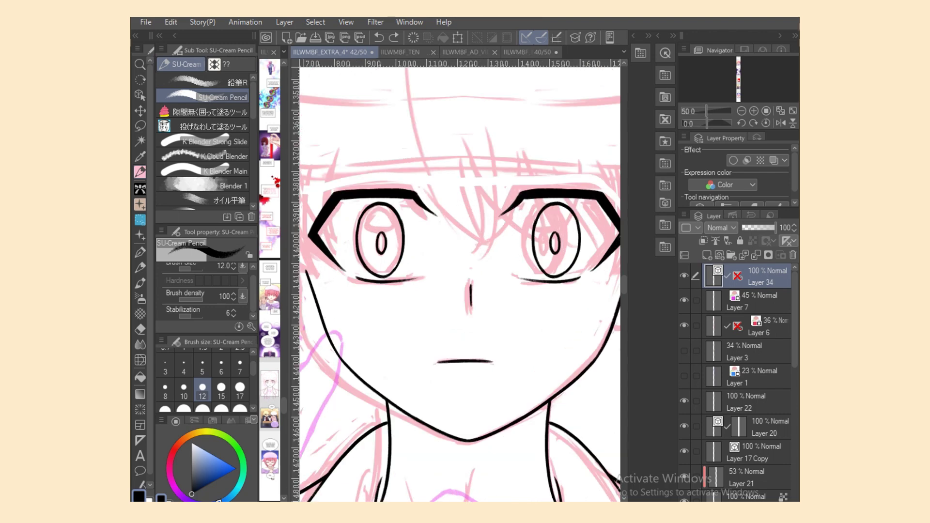
key(ctrl+2)
mouse_move(362, 219)
mouse_down()
mouse_move(389, 216)
mouse_move(382, 227)
mouse_move(398, 227)
mouse_move(392, 208)
mouse_move(395, 220)
mouse_up()
key(ctrl+z)
key(ctrl+z)
key(ctrl+z)
key(ctrl+z)
key(ctrl+z)
key(ctrl+z)
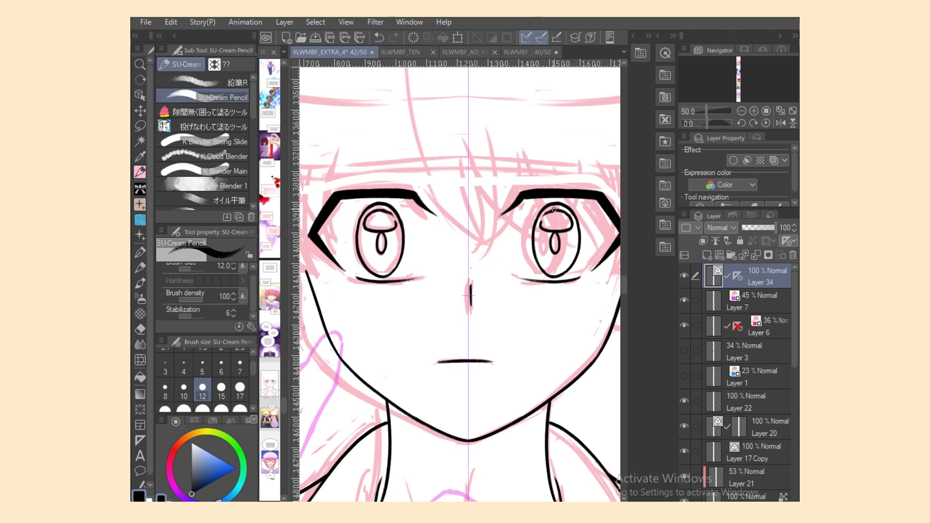
key(ctrl+z)
mouse_move(554, 209)
mouse_down()
mouse_move(542, 220)
mouse_move(563, 215)
mouse_up()
key(ctrl+z)
Turn off Layer 34's symmetry ruler and redraw the cheek line on the raised-hand side farther out, following the sketch.
scroll(462, 288, down, 4)
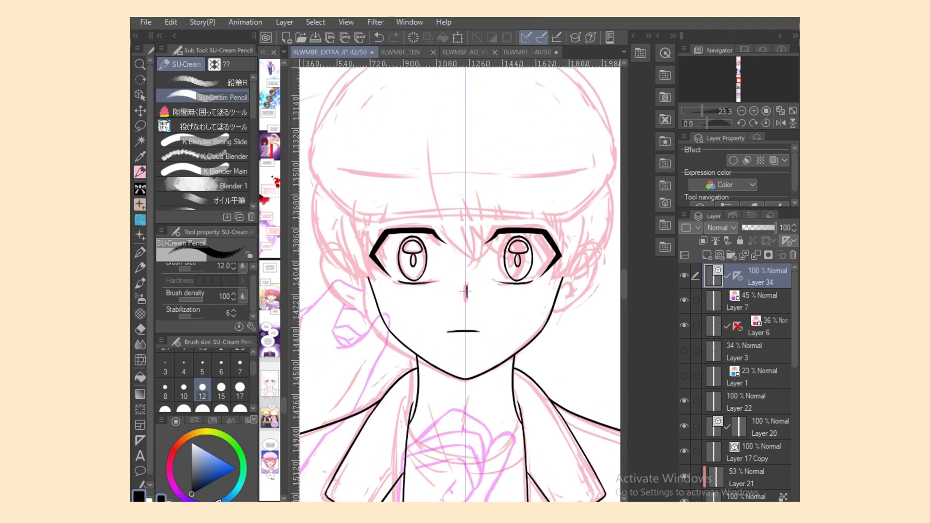
right_click(737, 275)
key(Escape)
mouse_move(360, 273)
mouse_down()
mouse_move(400, 339)
mouse_move(416, 357)
mouse_up()
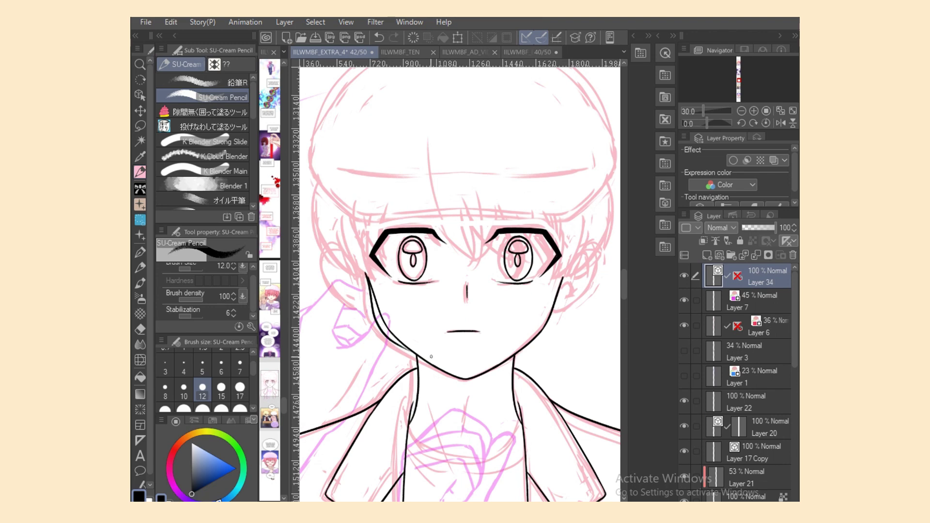
key(ctrl+z)
drag(362, 270, 409, 351)
key(ctrl+z)
drag(366, 272, 411, 355)
key(ctrl+z)
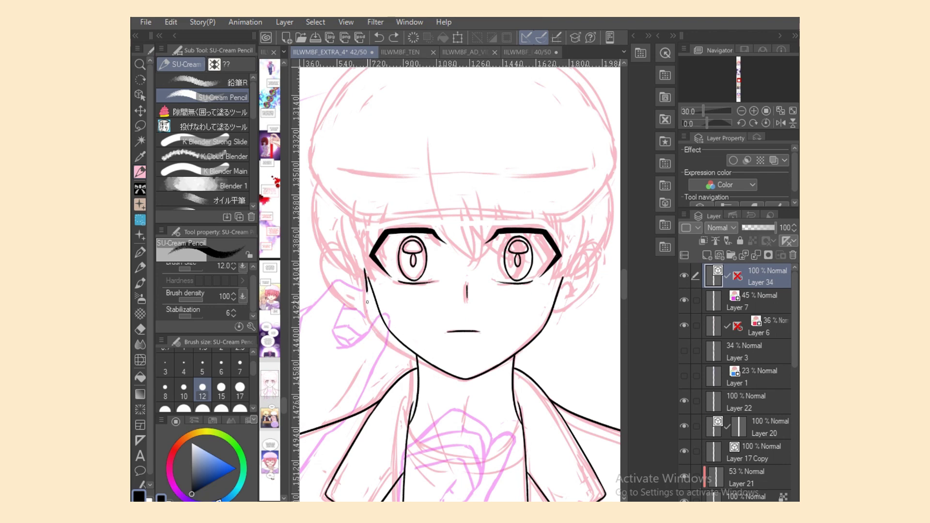
mouse_move(366, 272)
mouse_down()
mouse_move(405, 353)
mouse_move(434, 368)
mouse_up()
key(ctrl+z)
drag(387, 341, 433, 366)
key(ctrl+z)
key(ctrl+z)
mouse_move(364, 269)
mouse_down()
mouse_move(368, 310)
mouse_move(417, 357)
mouse_up()
key(ctrl+z)
mouse_move(364, 272)
mouse_down()
mouse_move(404, 348)
mouse_move(379, 331)
mouse_move(425, 361)
mouse_up()
key(ctrl+z)
Continue the redrawn cheek line along the lower jaw to meet the chin.
drag(373, 327, 452, 376)
key(ctrl+z)
key(ctrl+z)
drag(408, 352, 451, 376)
key(ctrl+z)
key(ctrl+z)
drag(407, 353, 445, 373)
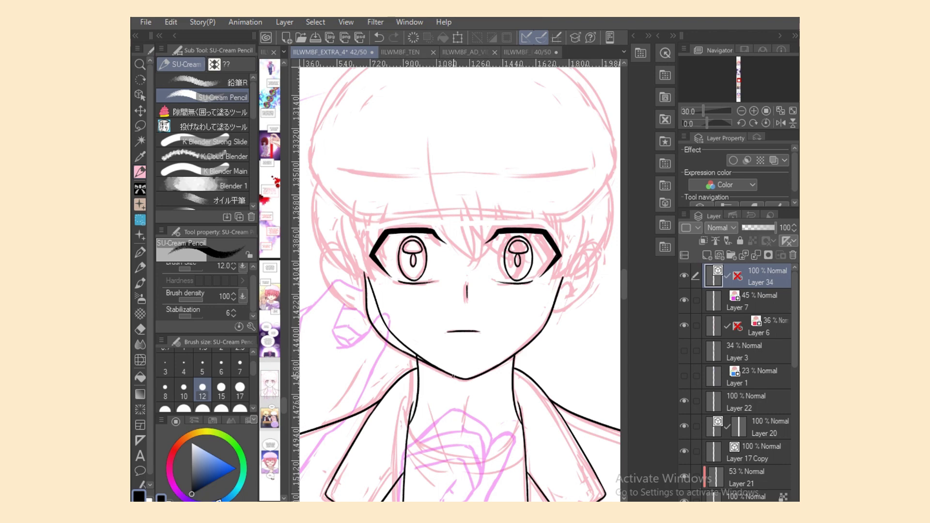
Erase the old cheek line inside the redrawn face contour.
key(e)
mouse_move(389, 322)
mouse_down()
mouse_move(436, 362)
mouse_move(388, 330)
mouse_move(368, 286)
mouse_move(392, 303)
mouse_up()
key(p)
key(ctrl+z)
key(e)
mouse_move(436, 362)
mouse_down()
mouse_move(378, 305)
mouse_move(390, 334)
mouse_up()
key(p)
scroll(551, 339, down, 3)
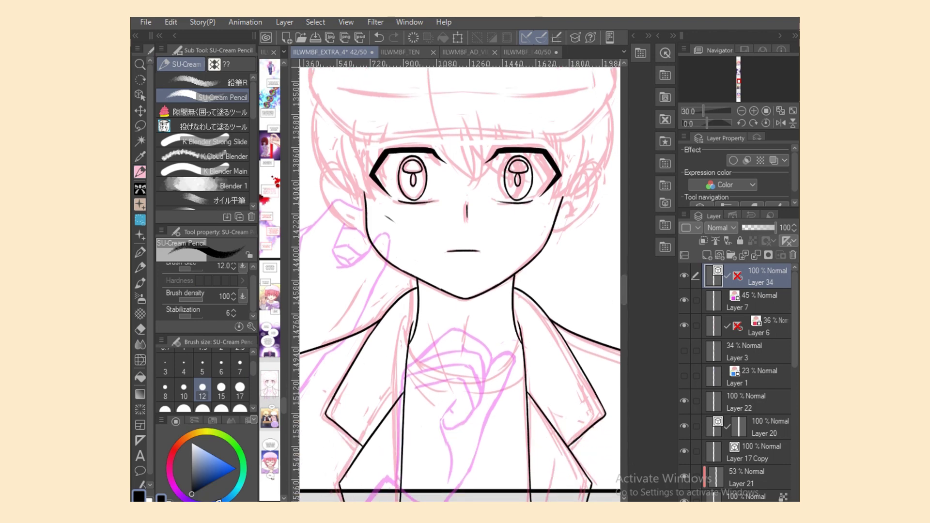
Select the old chin stroke beside the redrawn jaw with the Object tool and delete it.
scroll(465, 283, up, 5)
click(140, 95)
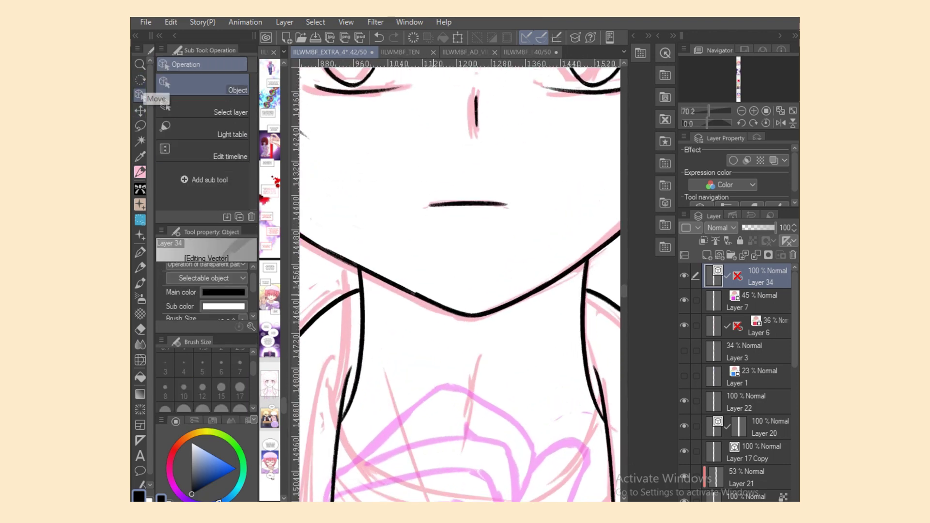
click(424, 298)
click(458, 313)
key(Delete)
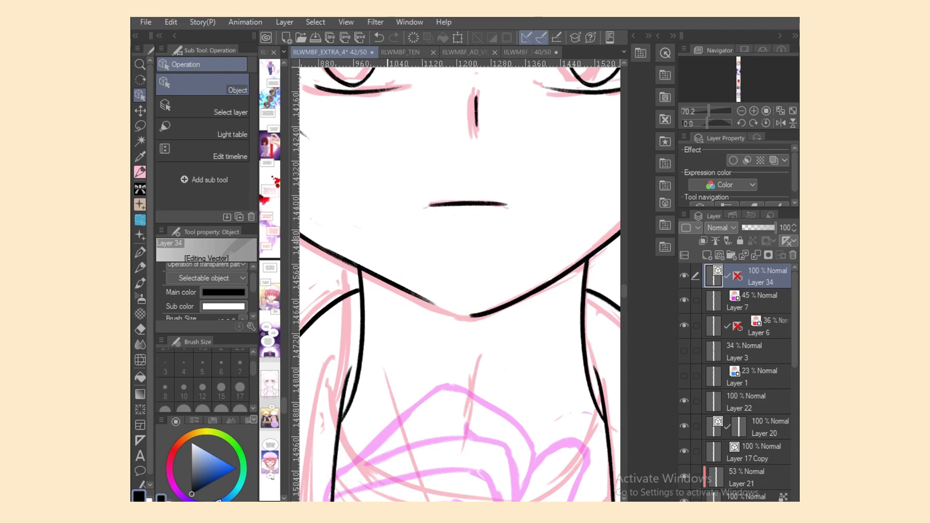
Ink a new jaw stroke with the SU-Cream Pencil to close the gap up to the chin tip.
key(p)
drag(403, 286, 463, 314)
key(ctrl+z)
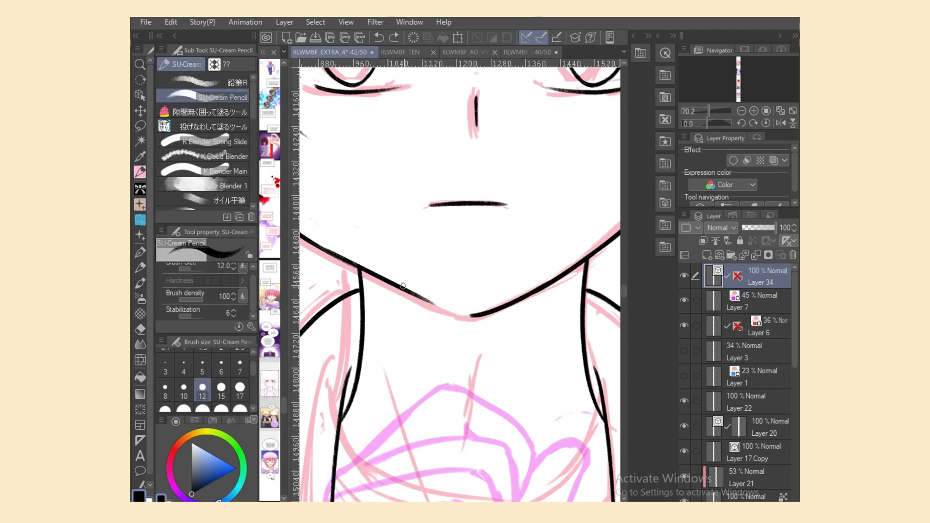
drag(403, 286, 462, 314)
key(ctrl+z)
key(ctrl+z)
key(ctrl+z)
drag(410, 291, 465, 316)
key(ctrl+z)
key(ctrl+z)
drag(400, 287, 482, 315)
key(ctrl+z)
key(ctrl+z)
key(ctrl+z)
Ink the slanted tendon line on the neck and the curved shirt neckline that hangs between the collar edges.
scroll(476, 335, down, 5)
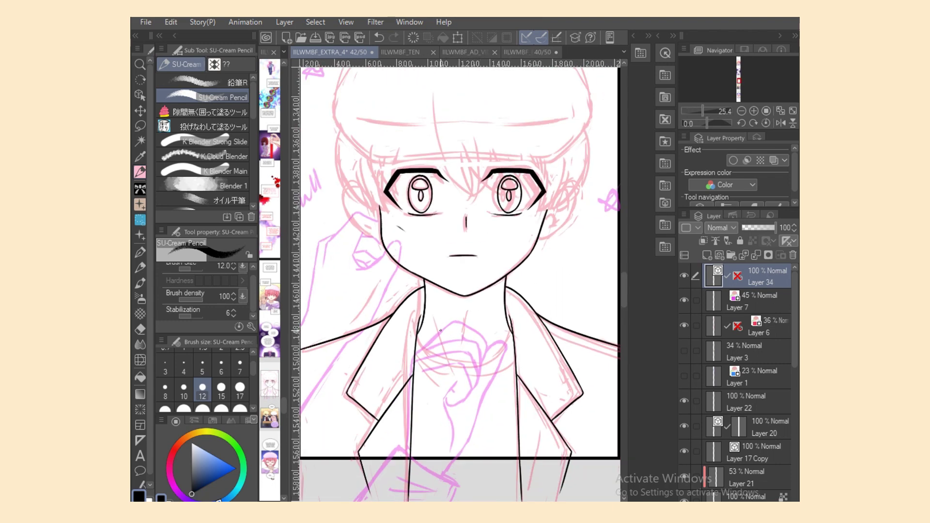
mouse_move(440, 331)
mouse_down()
mouse_move(472, 400)
mouse_move(516, 383)
mouse_up()
scroll(475, 285, up, 3)
key(ctrl+z)
drag(394, 361, 524, 366)
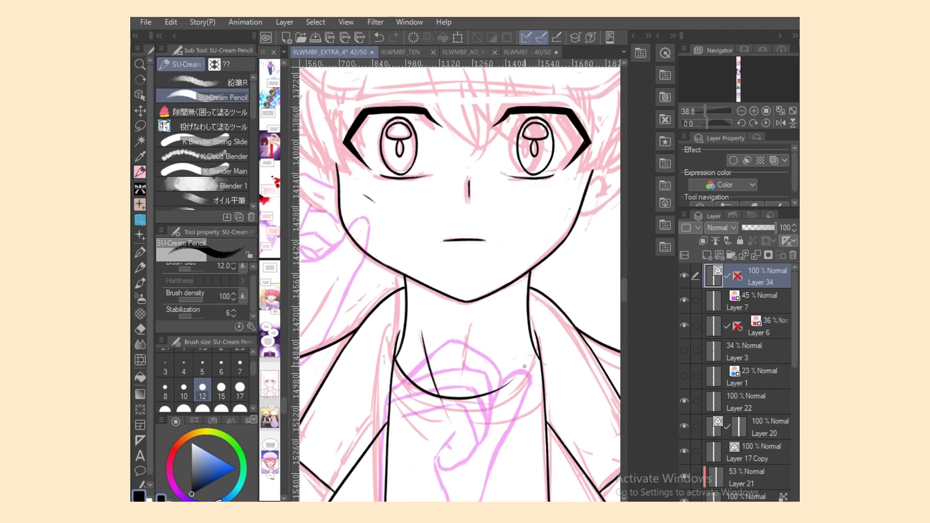
key(ctrl+z)
drag(395, 361, 518, 383)
key(ctrl+z)
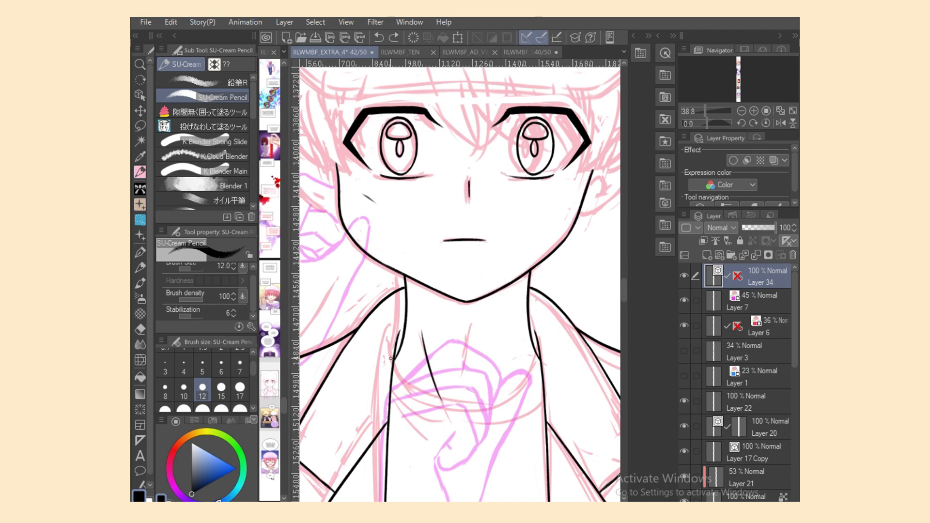
mouse_move(394, 361)
mouse_down()
mouse_move(523, 371)
mouse_move(535, 357)
mouse_move(519, 390)
mouse_up()
key(ctrl+z)
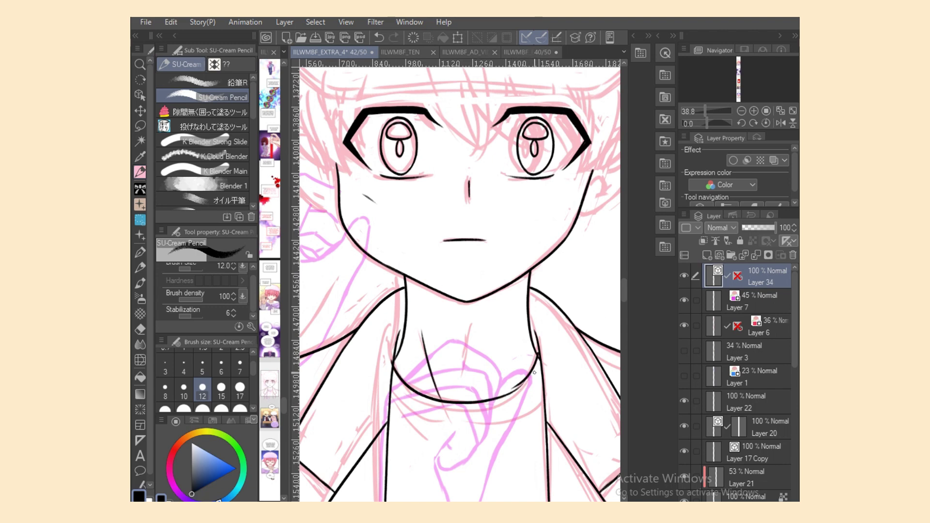
Redraw the neckline's right end so it curves smoothly up to the edge of the neck.
key(ctrl+z)
drag(535, 359, 520, 391)
key(ctrl+z)
drag(536, 352, 504, 396)
key(ctrl+z)
drag(536, 353, 503, 396)
key(ctrl+z)
drag(537, 353, 504, 396)
Ink the small fabric folds under the neckline and a short throat line at the middle of the neck.
key(e)
key(p)
drag(405, 410, 426, 442)
key(ctrl+z)
drag(471, 324, 468, 366)
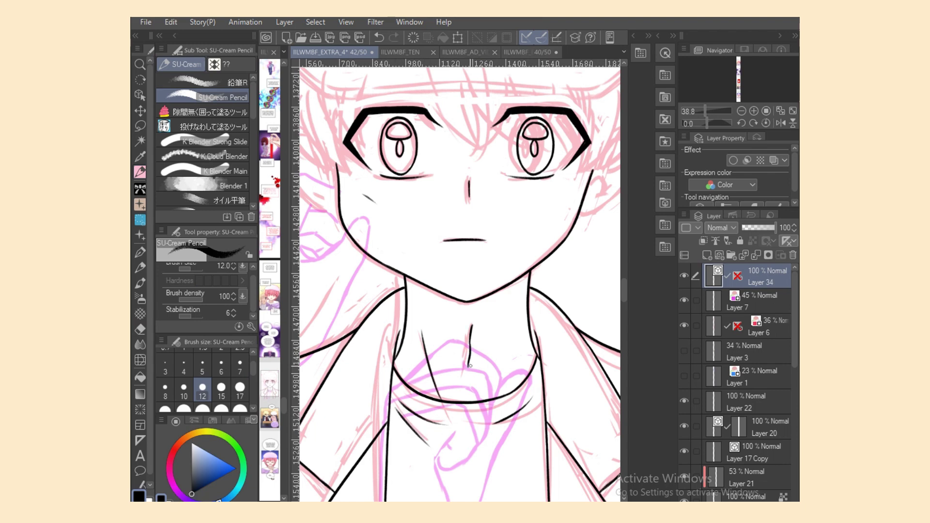
key(ctrl+z)
drag(471, 334, 468, 369)
key(ctrl+z)
Ink the outer contour of the ear on the right side of the face.
scroll(460, 285, up, 5)
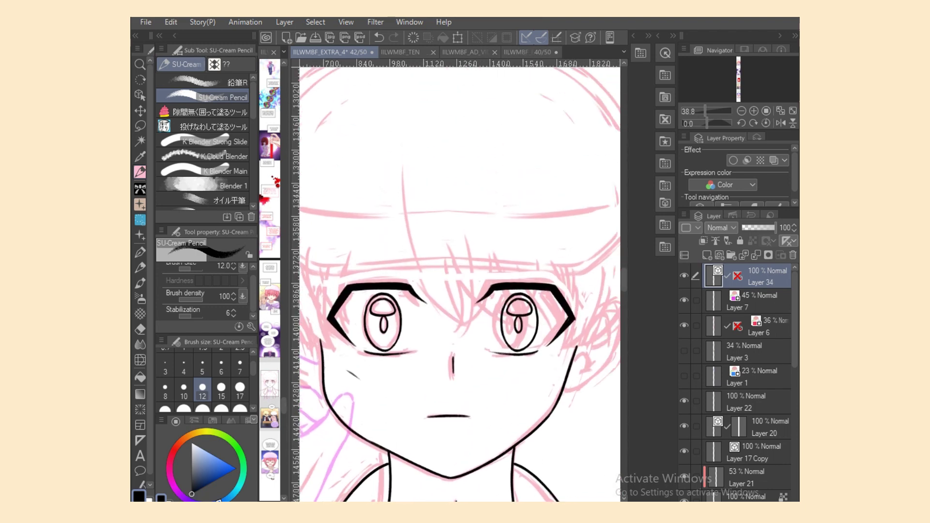
scroll(459, 285, right, 2)
mouse_move(544, 322)
mouse_down()
mouse_move(569, 311)
mouse_move(526, 392)
mouse_up()
key(ctrl+z)
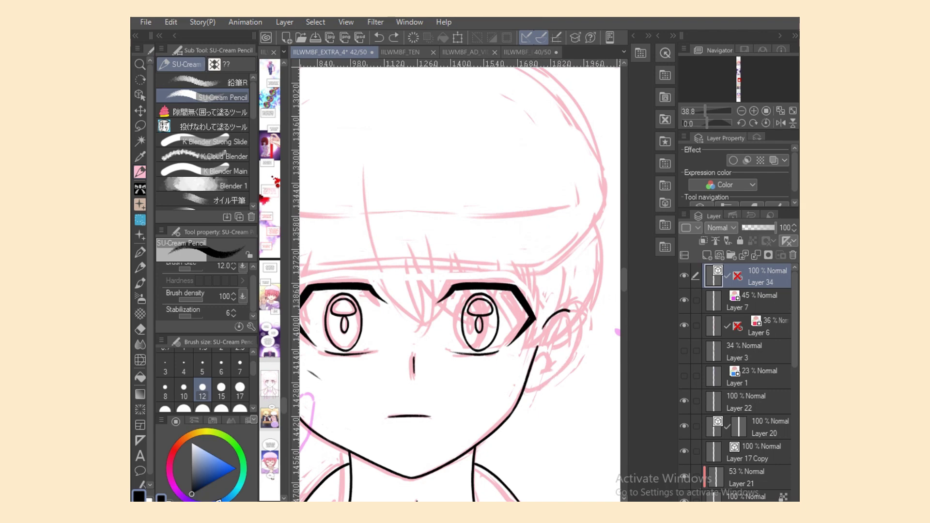
mouse_move(569, 312)
mouse_down()
mouse_move(527, 393)
mouse_move(553, 382)
mouse_up()
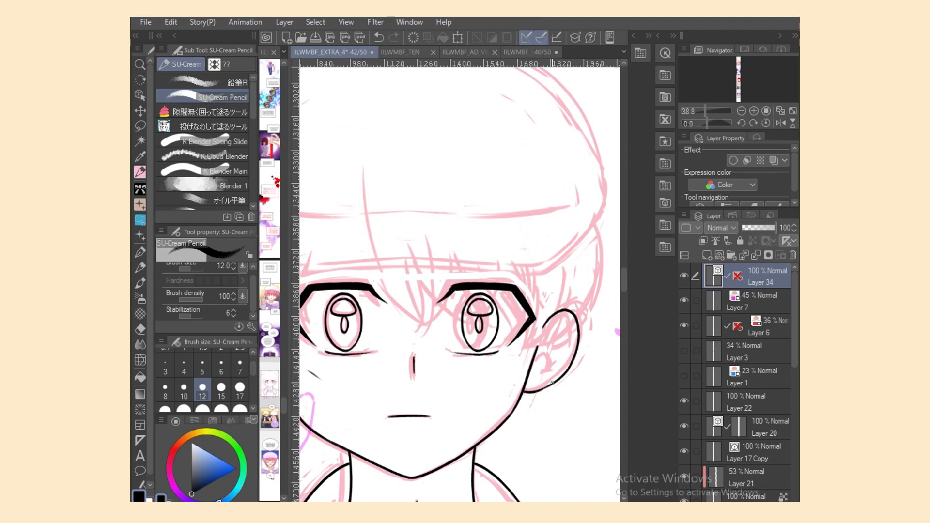
key(ctrl+z)
key(ctrl+z)
Ink the inner ear line and the curved folds inside the ear contour.
mouse_move(543, 324)
mouse_down()
mouse_move(577, 332)
mouse_move(536, 388)
mouse_move(551, 380)
mouse_move(567, 320)
mouse_move(530, 379)
mouse_up()
key(ctrl+z)
key(ctrl+z)
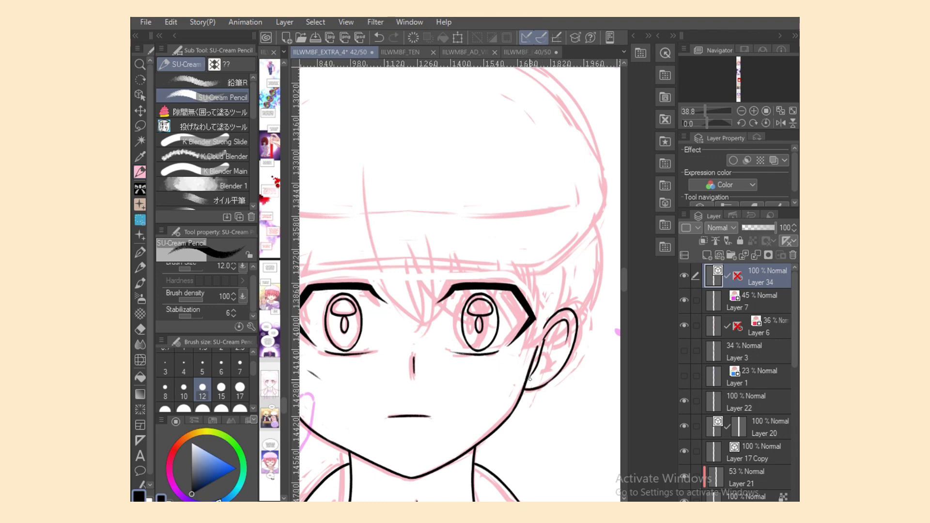
key(ctrl+z)
drag(540, 344, 531, 376)
mouse_move(527, 380)
mouse_down()
mouse_move(558, 360)
mouse_move(571, 331)
mouse_up()
Erase the stray lower loop inside the ear and redraw the small inner fold.
key(e)
key(p)
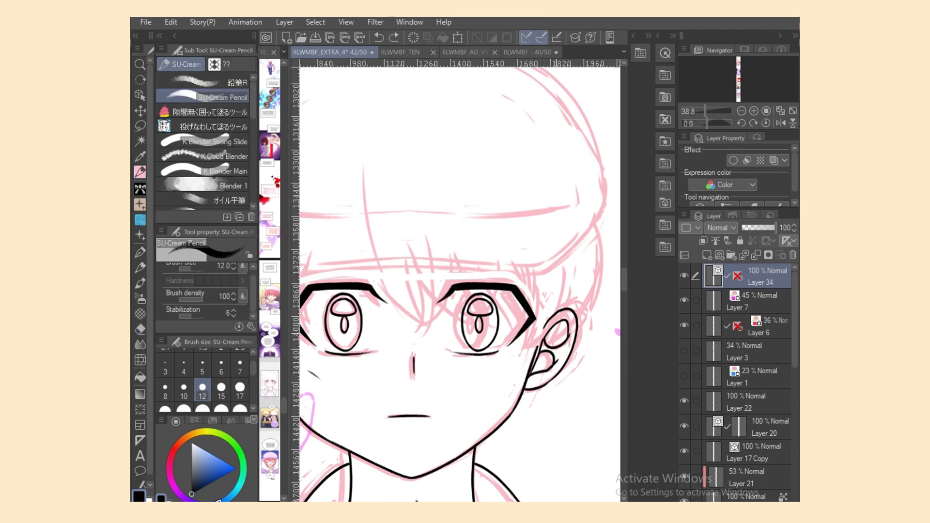
key(e)
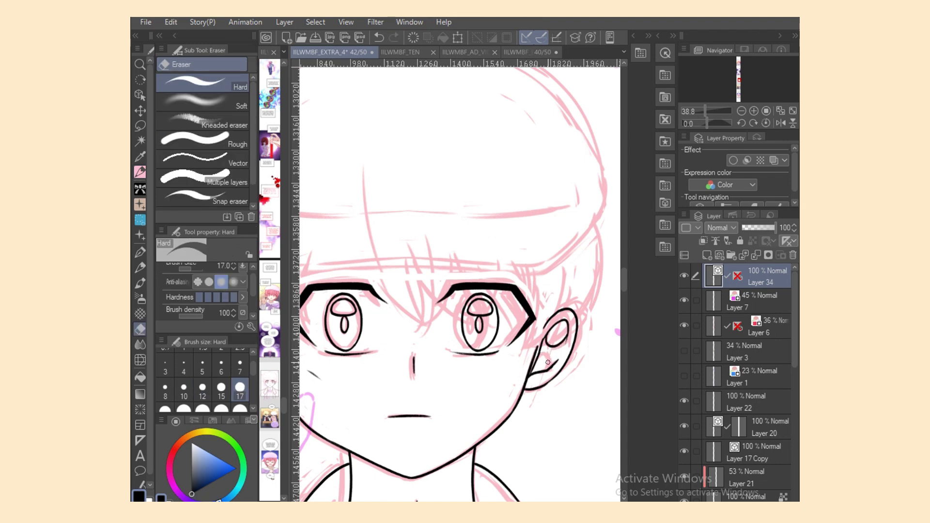
click(140, 172)
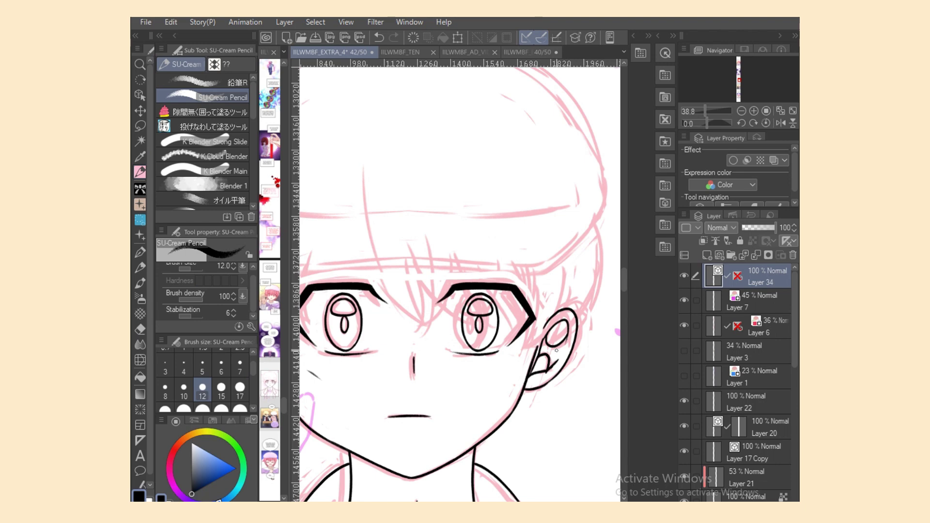
key(e)
key(p)
Turn on the layer's symmetry ruler and ink the hat's side edge curving down toward the forehead.
scroll(460, 281, down, 3)
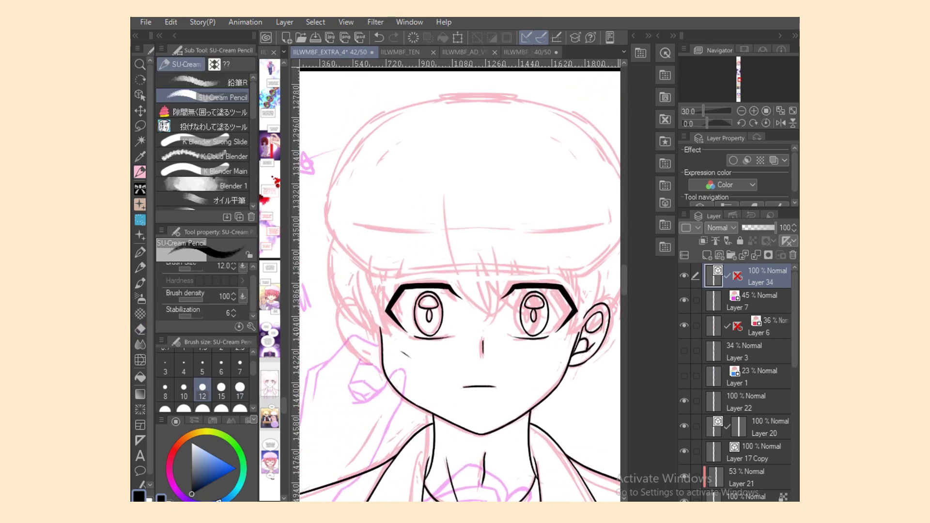
key(ctrl+1)
drag(316, 204, 325, 237)
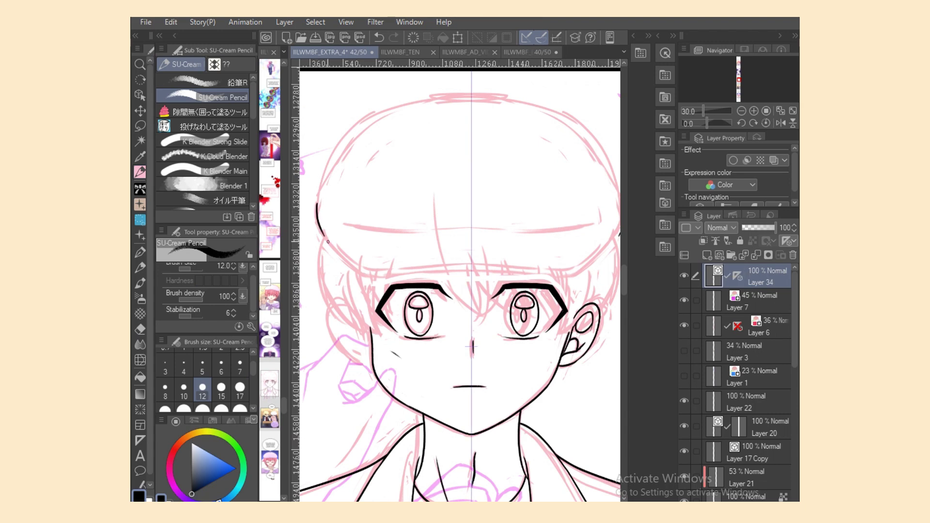
scroll(458, 280, up, 2)
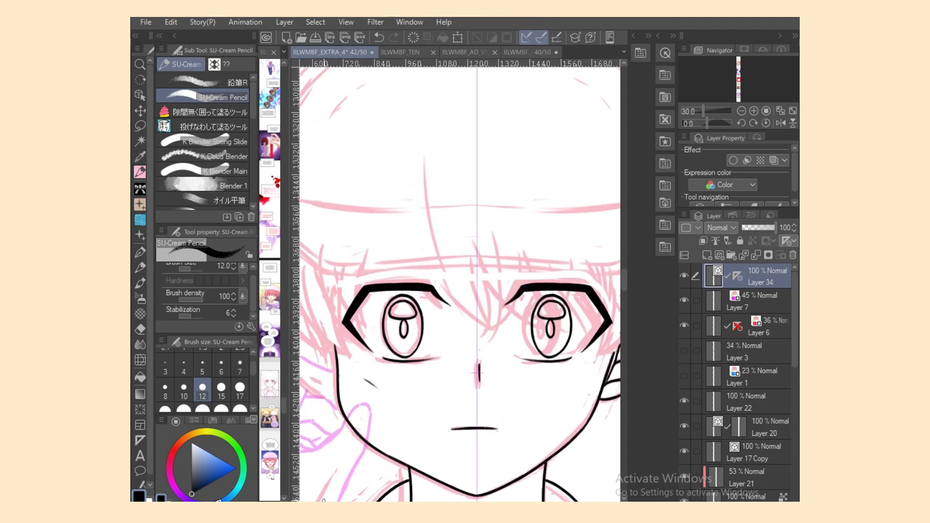
drag(497, 476, 538, 476)
drag(309, 215, 359, 268)
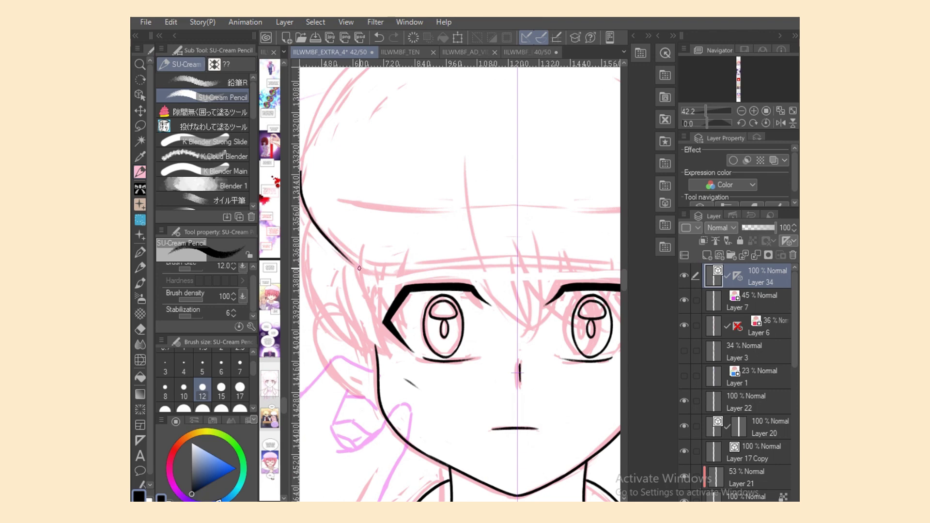
key(ctrl+z)
Ink the hat's lower edge across the forehead symmetrically and clean up its middle section.
mouse_move(308, 213)
mouse_down()
mouse_move(363, 269)
mouse_move(390, 275)
mouse_move(620, 267)
mouse_up()
key(ctrl+z)
key(ctrl+z)
key(ctrl+z)
key(ctrl+z)
drag(450, 270, 584, 270)
key(ctrl+z)
drag(449, 268, 587, 267)
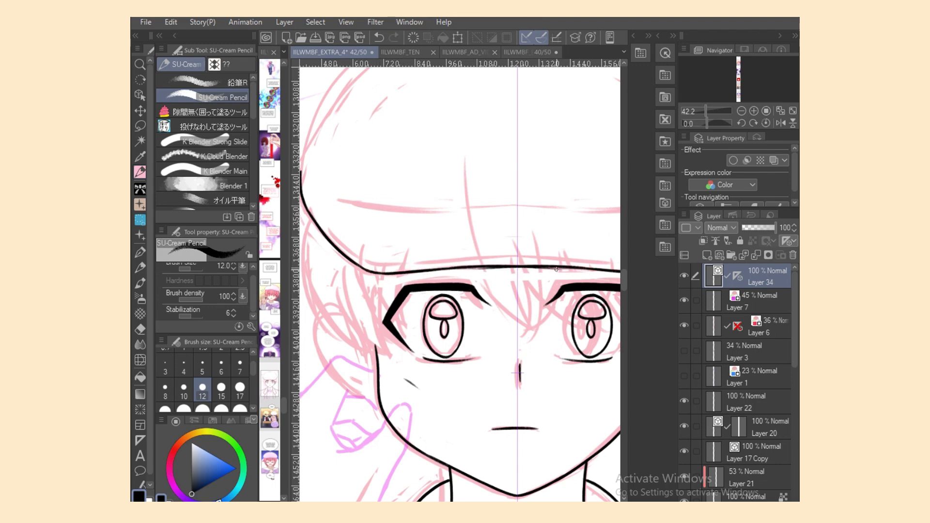
key(e)
key(p)
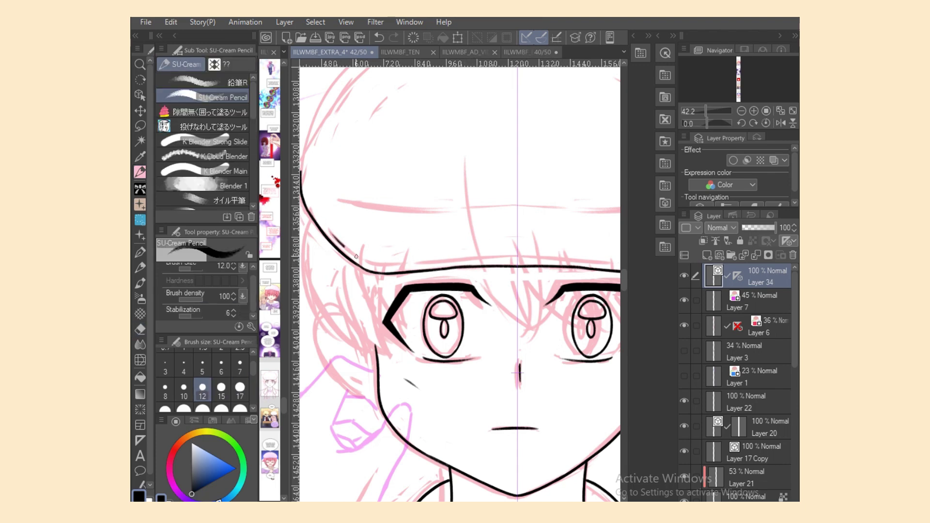
Ink a second line just above the hat's lower edge, bridging its middle with the symmetry ruler off.
drag(376, 269, 620, 266)
key(ctrl+z)
key(ctrl+y)
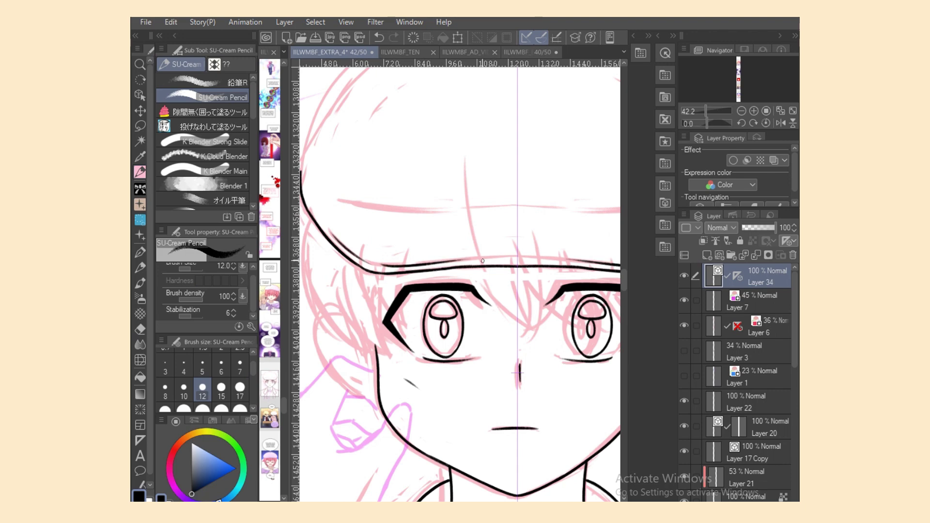
key(ctrl+z)
right_click(737, 276)
click(688, 348)
drag(452, 256, 559, 262)
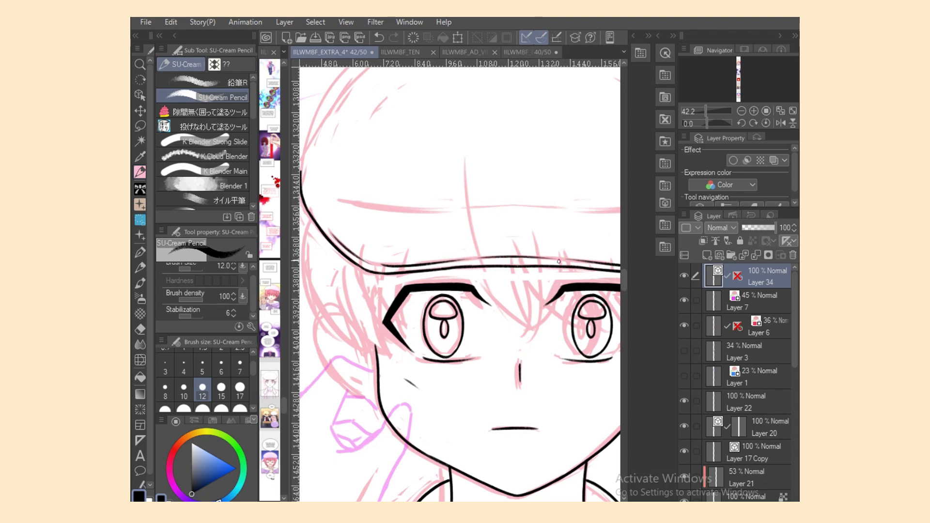
Ink the long horizontal crease across the hat above its lower edge.
drag(348, 201, 600, 210)
scroll(569, 448, right, 5)
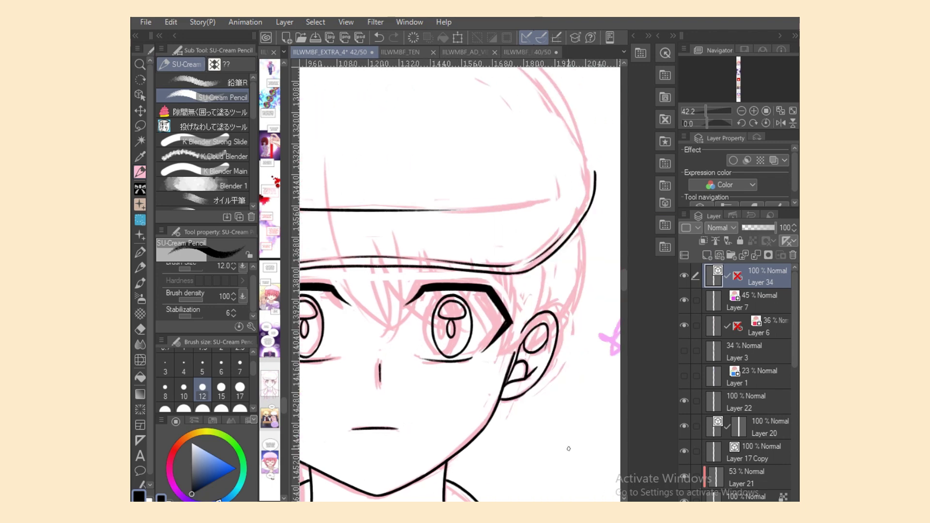
drag(459, 209, 526, 200)
Ink the hat's crown outline with the symmetry ruler on, from the side edge up over the top.
scroll(570, 351, down, 3)
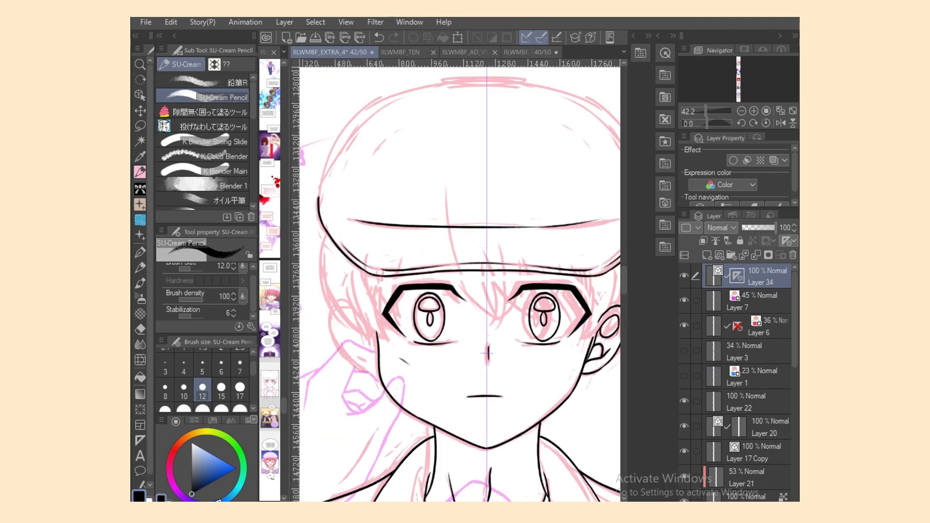
scroll(509, 276, up, 2)
mouse_move(435, 194)
mouse_down()
mouse_move(455, 193)
mouse_move(463, 218)
mouse_move(465, 300)
mouse_up()
drag(334, 300, 352, 247)
key(ctrl+z)
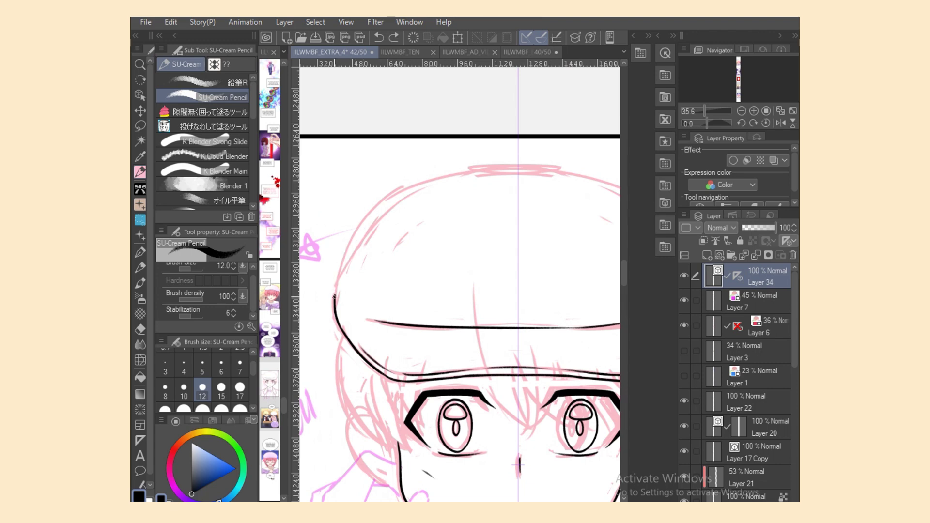
drag(334, 299, 397, 205)
key(ctrl+z)
mouse_move(335, 297)
mouse_down()
mouse_move(338, 278)
mouse_move(401, 199)
mouse_up()
key(ctrl+z)
drag(335, 300, 429, 183)
key(ctrl+z)
mouse_move(334, 299)
mouse_down()
mouse_move(458, 171)
mouse_move(516, 166)
mouse_up()
key(ctrl+z)
drag(437, 172, 517, 166)
key(e)
key(p)
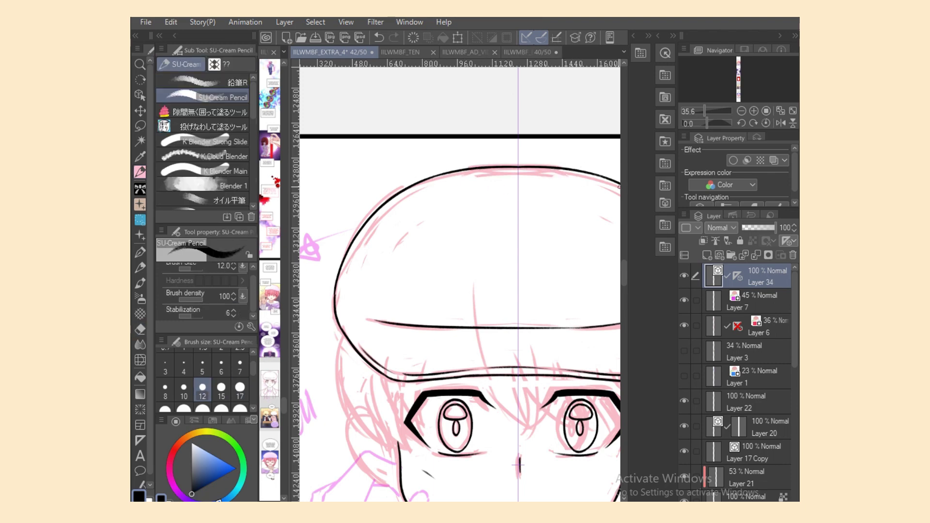
Turn off the symmetry ruler and try to ink a corrected curve inside the crown's left outline.
click(736, 275)
click(721, 347)
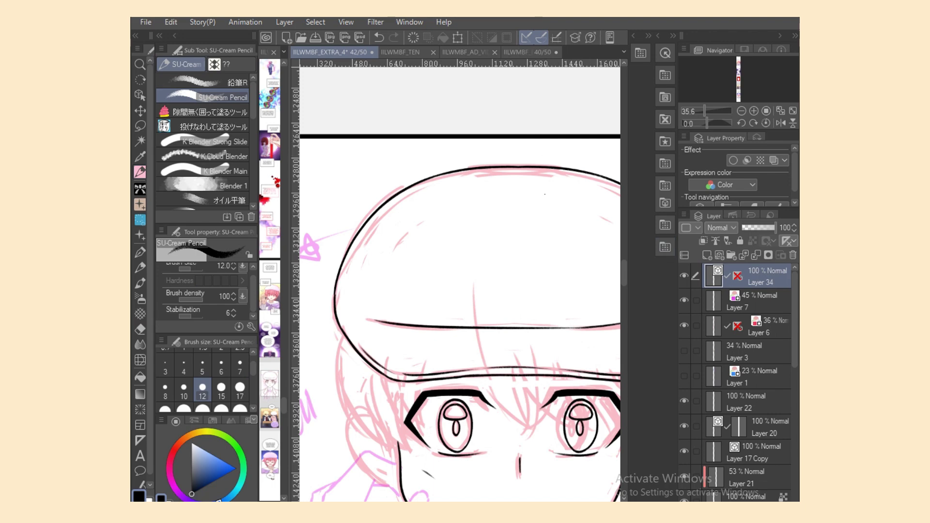
drag(389, 201, 339, 339)
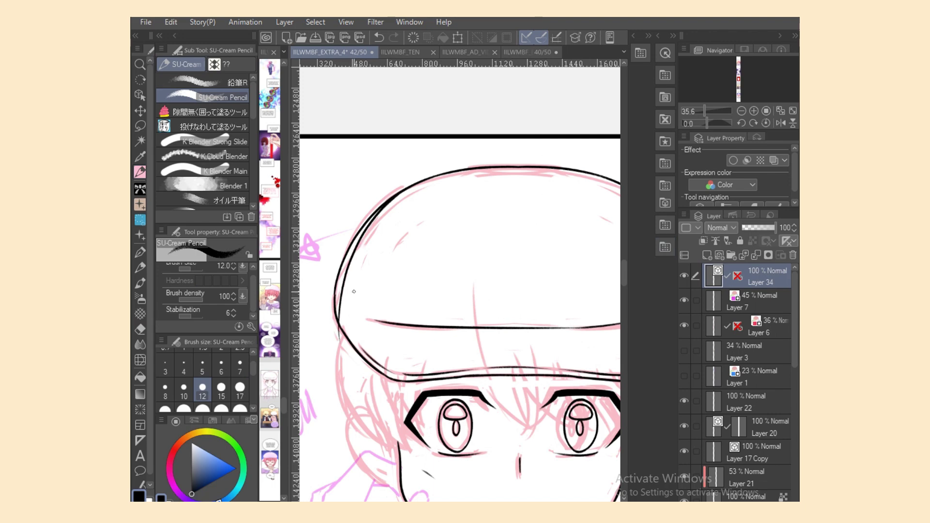
key(ctrl+z)
drag(391, 199, 341, 340)
key(ctrl+z)
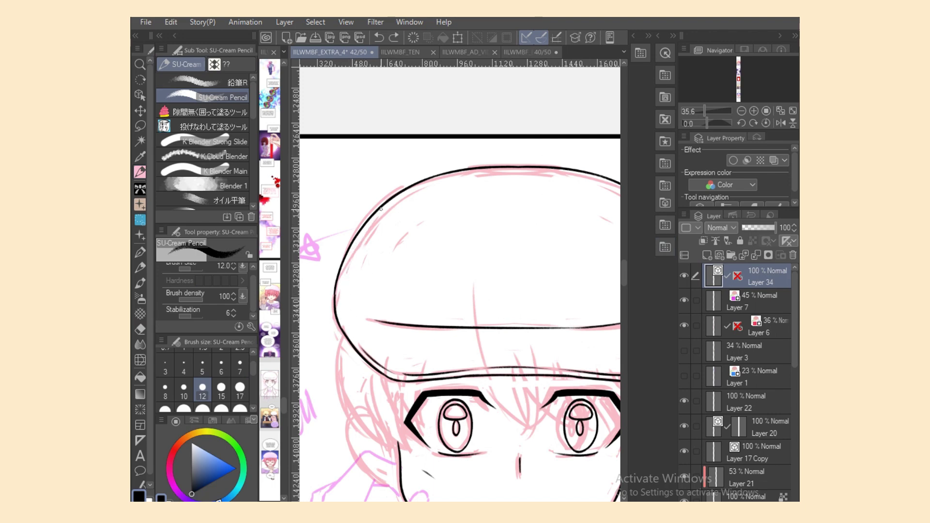
Save the file and ink a narrower side curve inside the crown's left outline down to the lower edge.
key(ctrl+s)
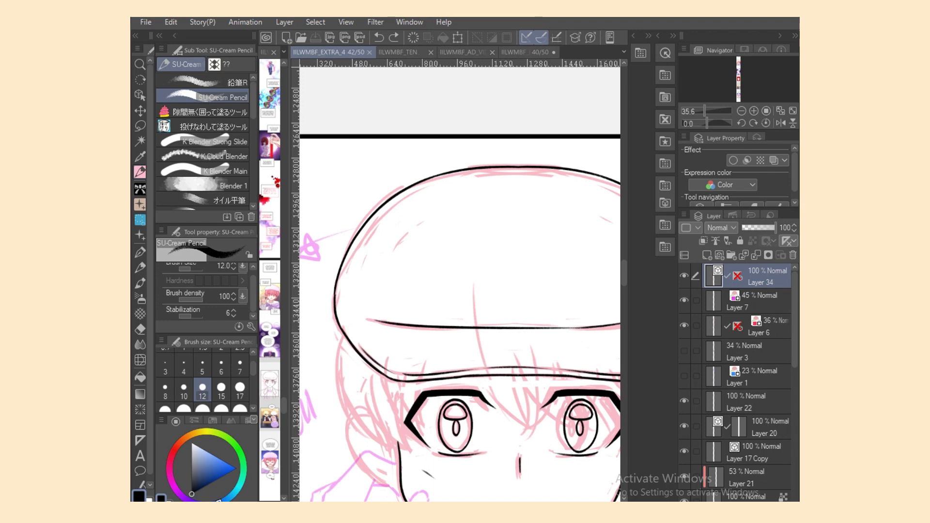
mouse_move(403, 188)
mouse_down()
mouse_move(341, 291)
mouse_move(345, 330)
mouse_up()
key(ctrl+z)
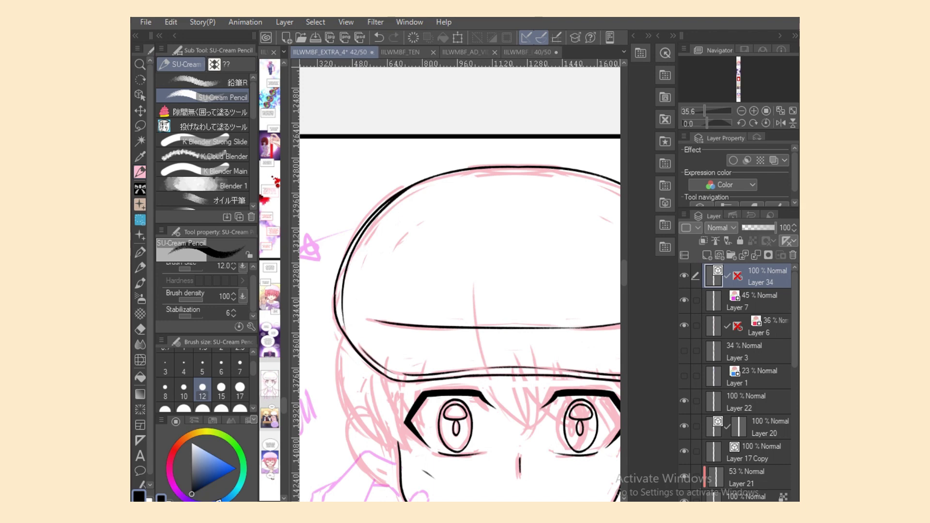
key(ctrl+z)
drag(401, 192, 342, 322)
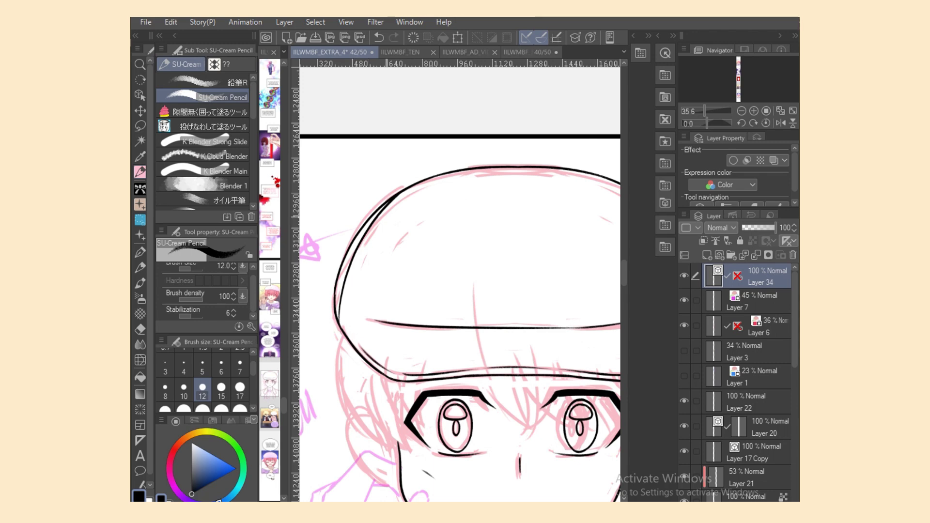
key(ctrl+z)
drag(406, 189, 348, 333)
key(ctrl+z)
drag(341, 300, 354, 335)
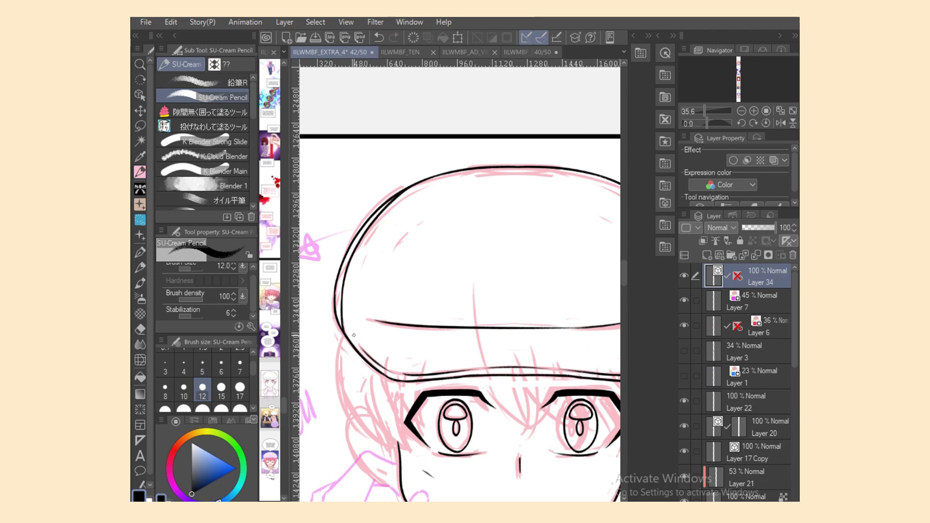
Check the new crown curve with the Object tool and erase the old outer outline beside it.
mouse_move(503, 427)
mouse_down()
mouse_move(402, 428)
mouse_move(534, 427)
mouse_up()
scroll(305, 469, up, 2)
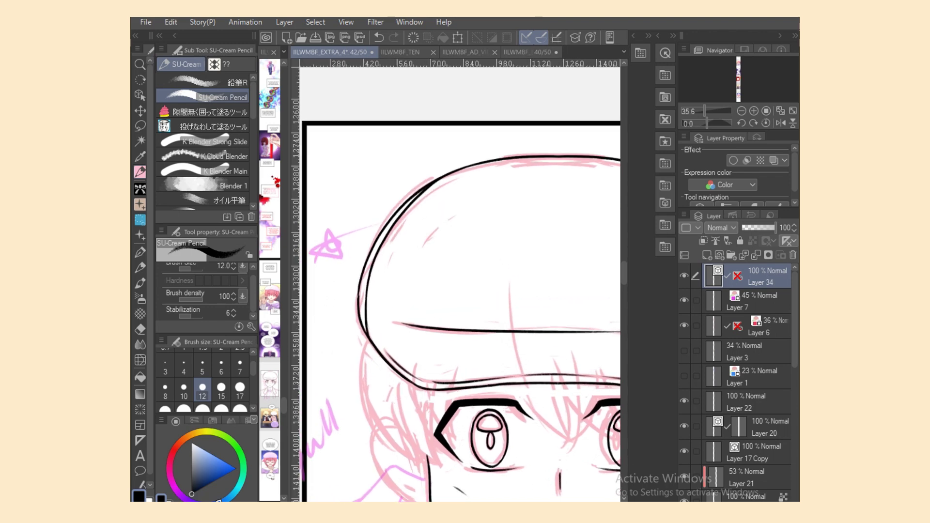
click(140, 95)
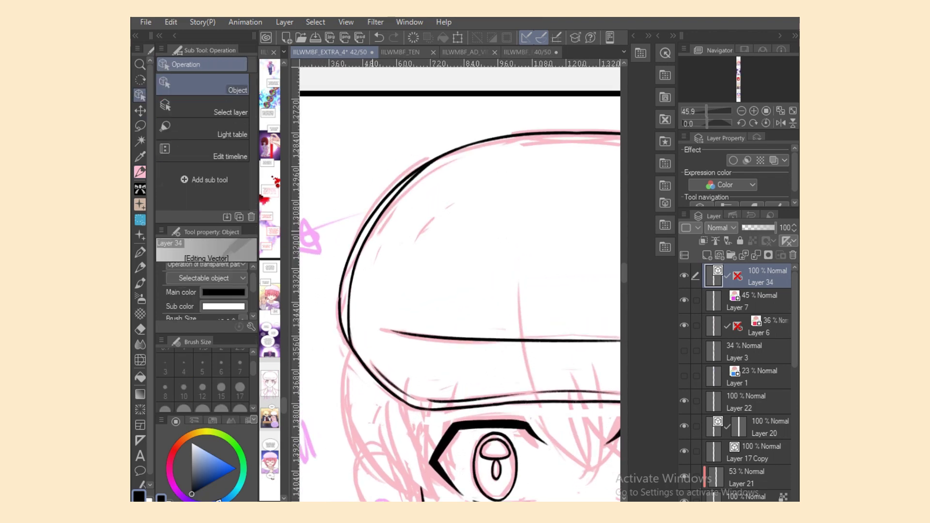
click(359, 252)
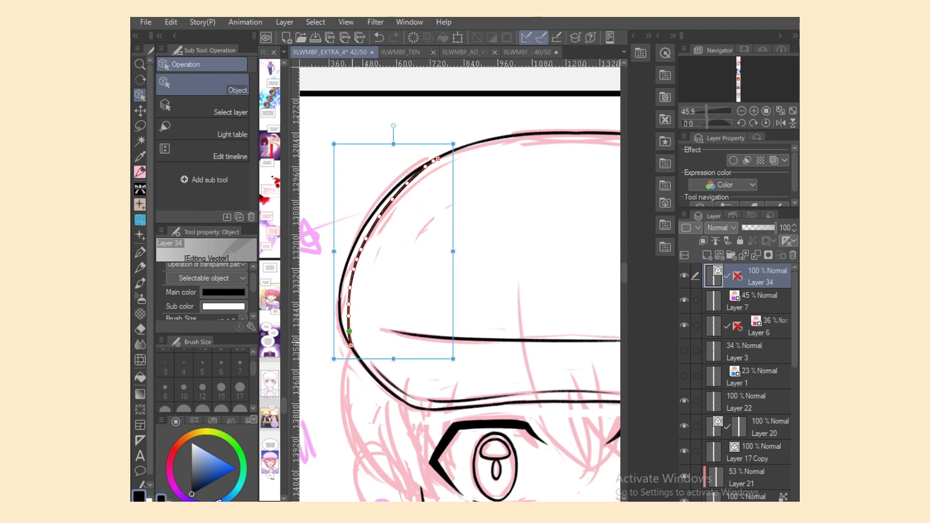
key(e)
click(349, 333)
click(341, 305)
key(o)
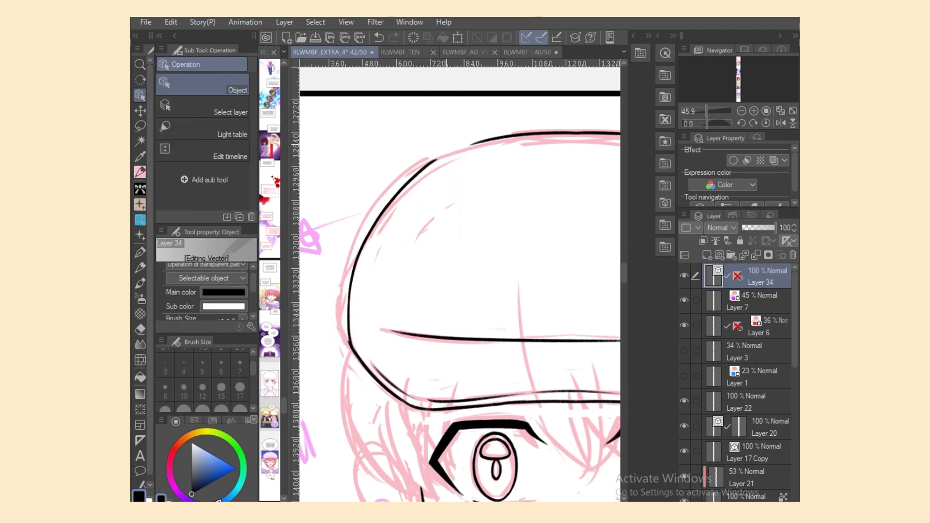
Undo the last erasure, adjust the crown's side curve with the Object tool and remove its lower end.
key(ctrl+z)
click(340, 298)
drag(325, 218, 334, 217)
click(384, 209)
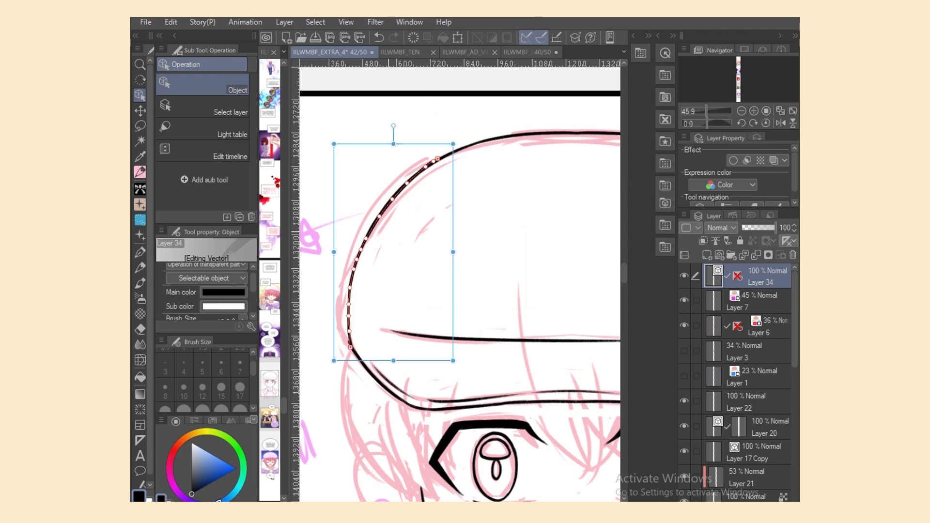
click(349, 312)
key(Delete)
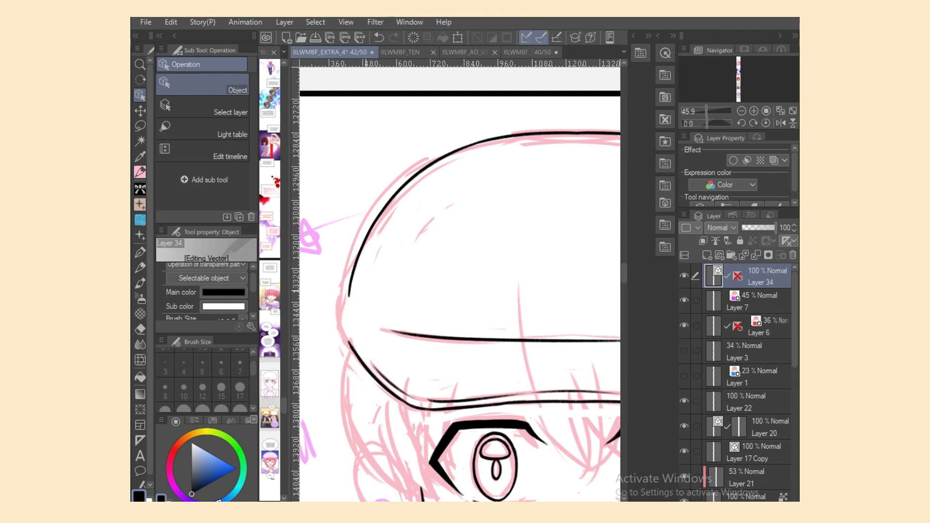
Ink a short stroke closing the gap between the crown's side curve and the hat's lower outline.
drag(348, 286, 353, 344)
key(ctrl+z)
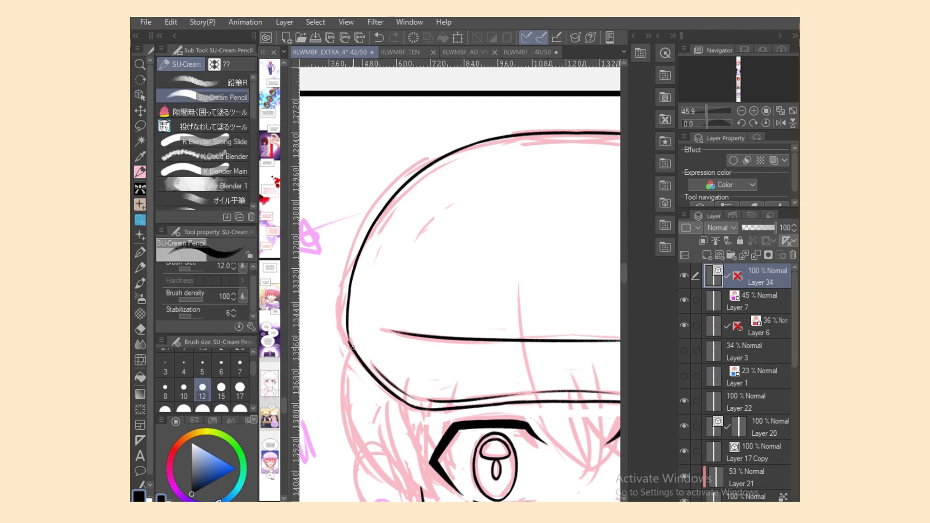
key(ctrl+z)
key(ctrl+y)
key(ctrl+z)
key(ctrl+y)
drag(345, 323, 353, 344)
Mirror the canvas view, ink a narrower curve inside the crown's opposite side and adjust its position with the Object tool.
drag(542, 497, 339, 494)
key(h)
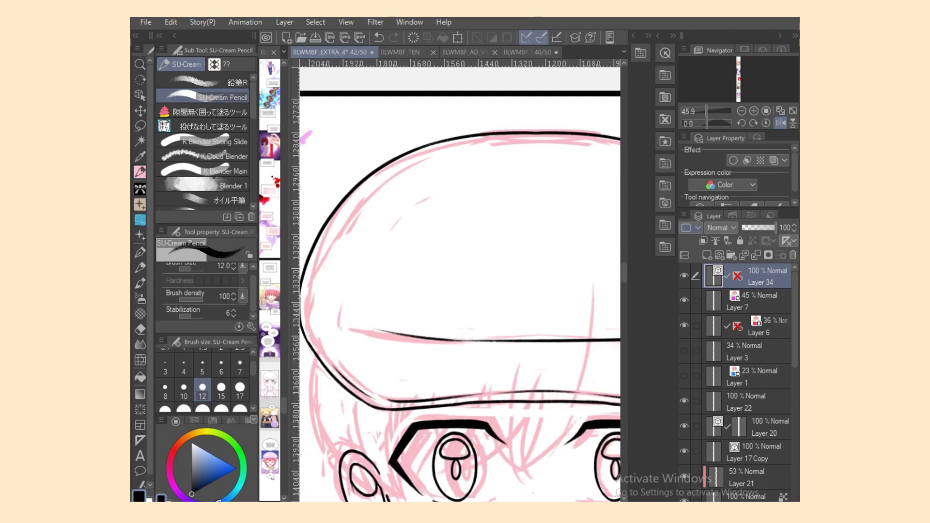
drag(540, 499, 588, 498)
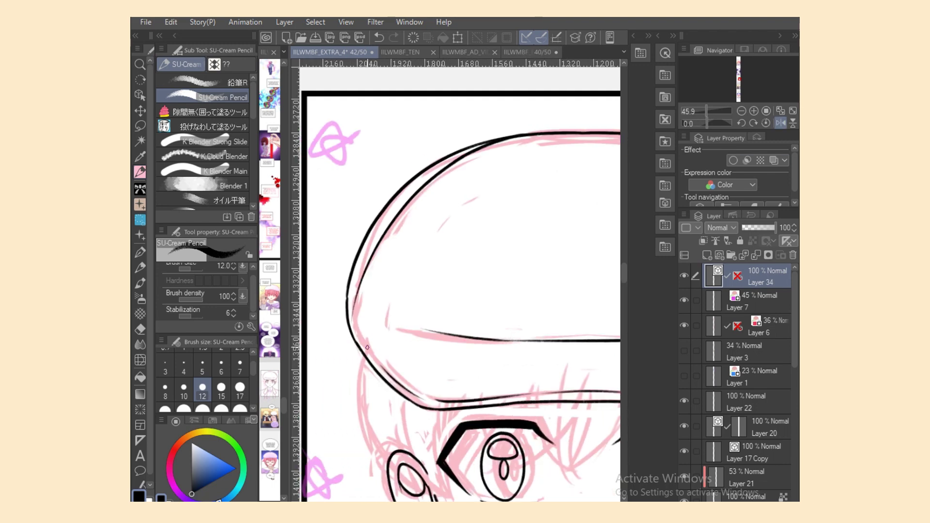
drag(468, 146, 368, 325)
key(o)
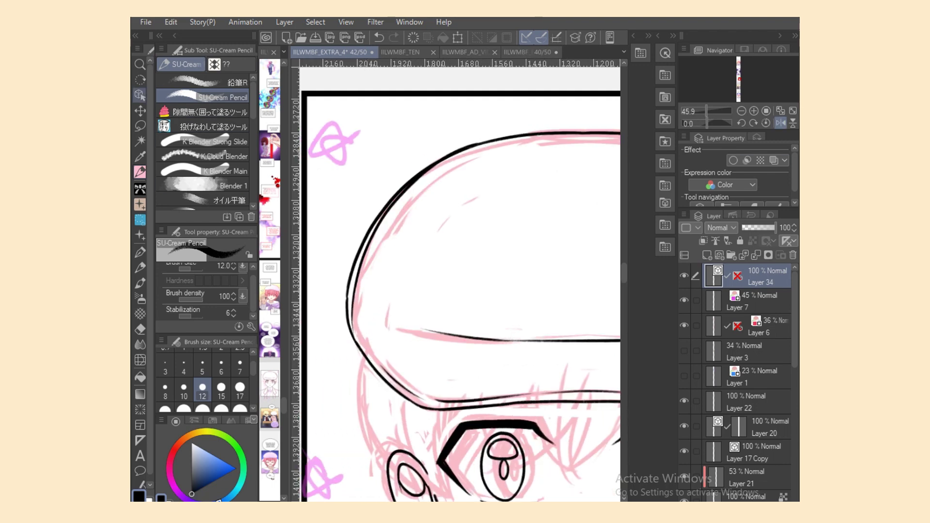
click(396, 203)
drag(418, 133, 418, 129)
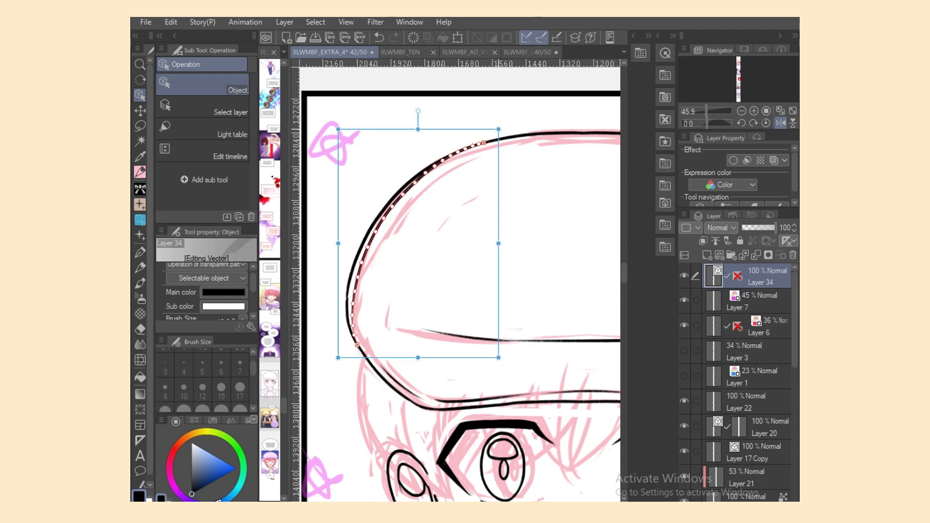
Erase the old outer crown outline beside the new curve with the Hard eraser.
key(p)
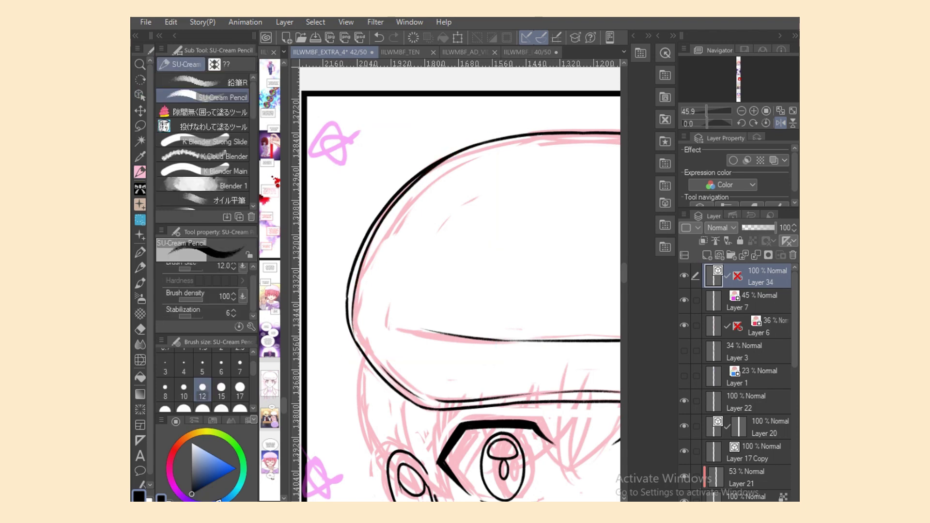
key(e)
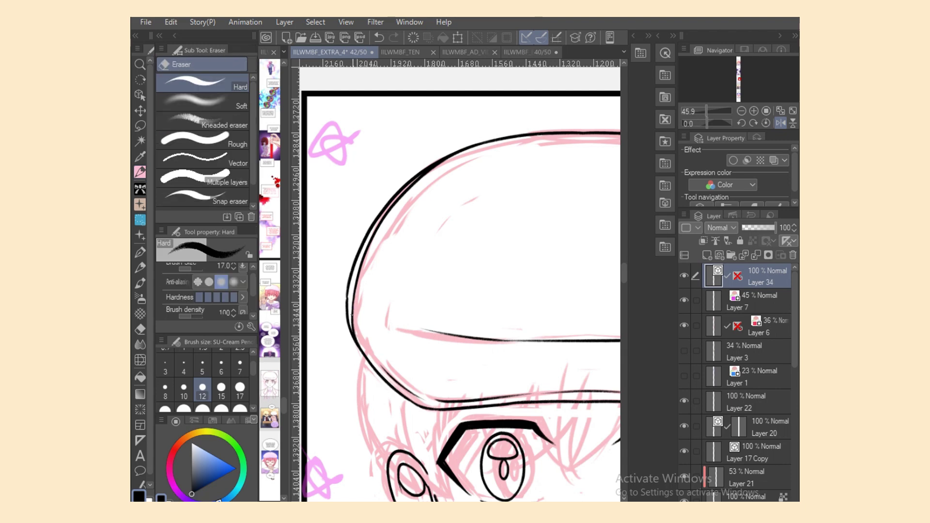
drag(354, 298, 386, 209)
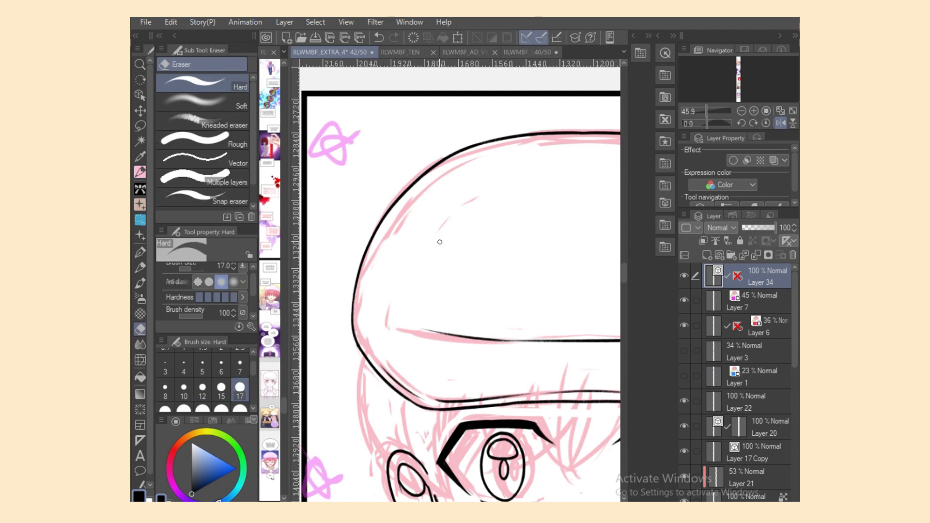
drag(356, 296, 420, 182)
Ink the side hair's outer curve from the hat's edge down across the ear to the lock's tip.
key(p)
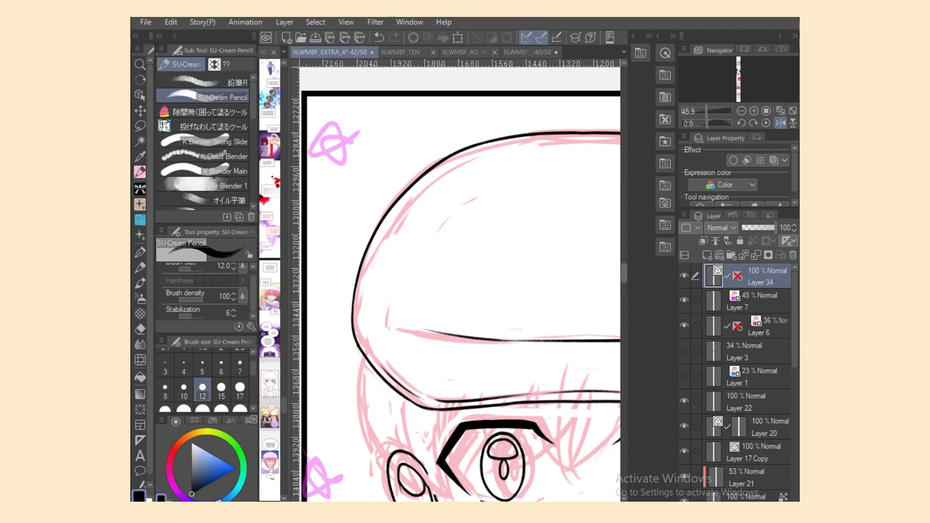
scroll(461, 327, down, 5)
drag(361, 177, 479, 327)
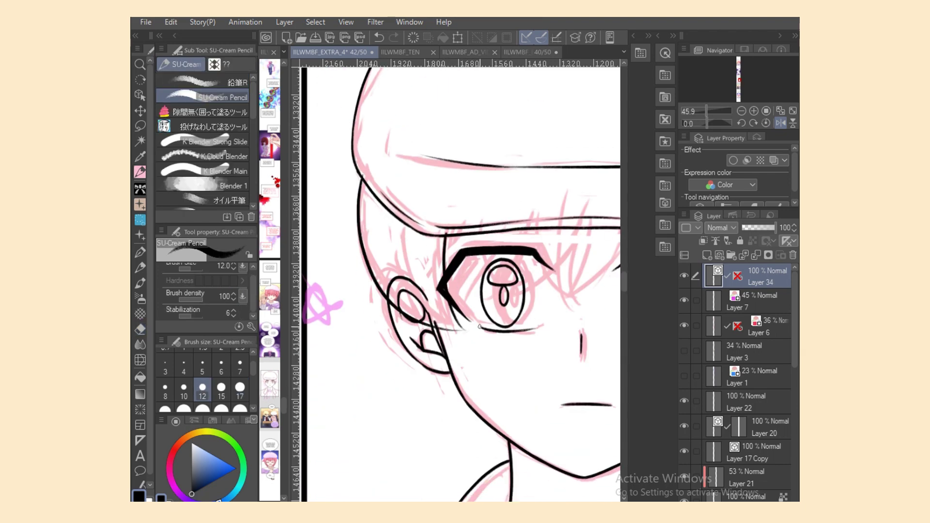
key(ctrl+z)
drag(361, 183, 452, 327)
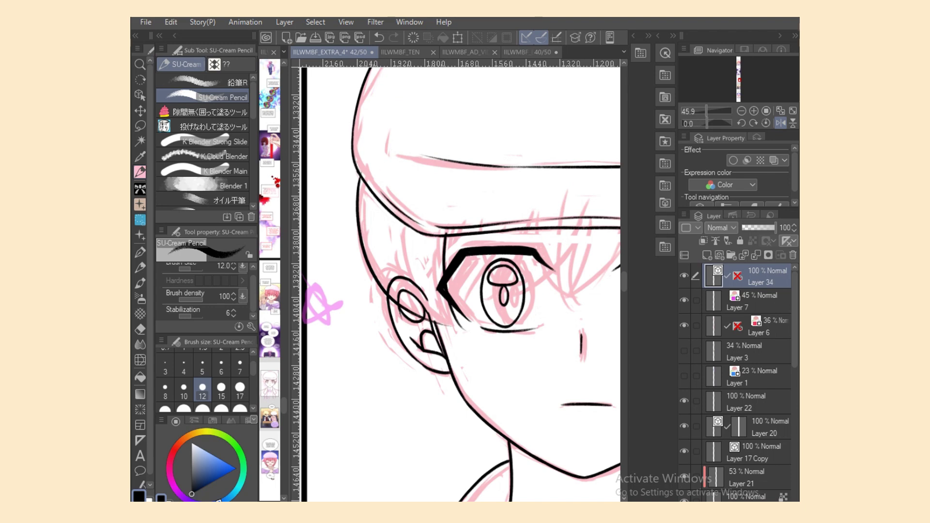
Ink a new hair strand beside the eye, slightly farther outward, and delete the previous strand.
drag(438, 233, 464, 337)
key(o)
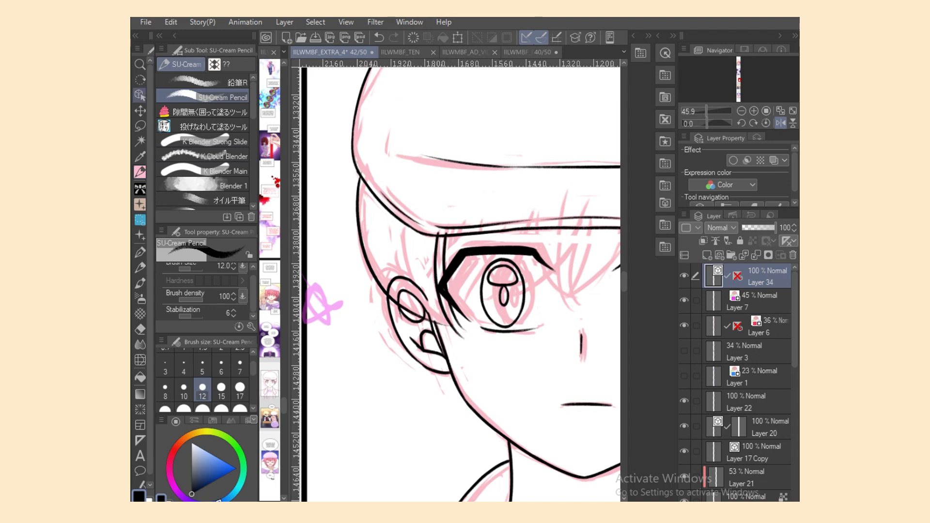
click(449, 306)
key(Delete)
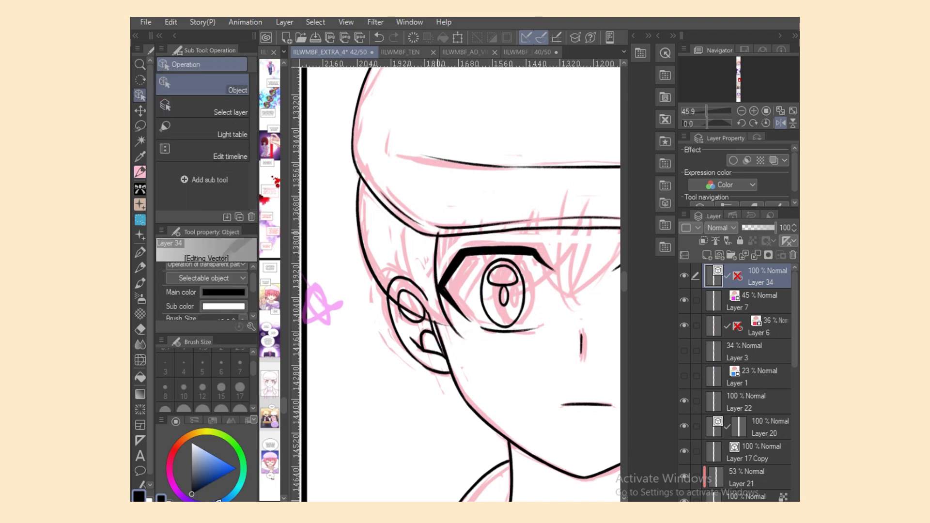
Erase the ear lines that overlap the inside of the side hair lock.
key(e)
mouse_move(436, 316)
mouse_down()
mouse_move(414, 308)
mouse_move(417, 281)
mouse_up()
key(o)
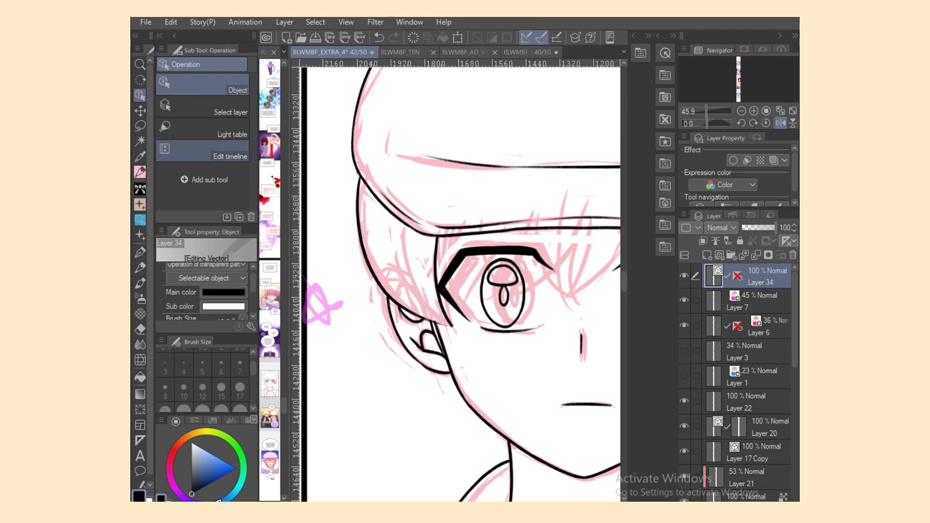
Ink an inner strand in the side hair lock and try several short strokes closing its pointed tip.
key(p)
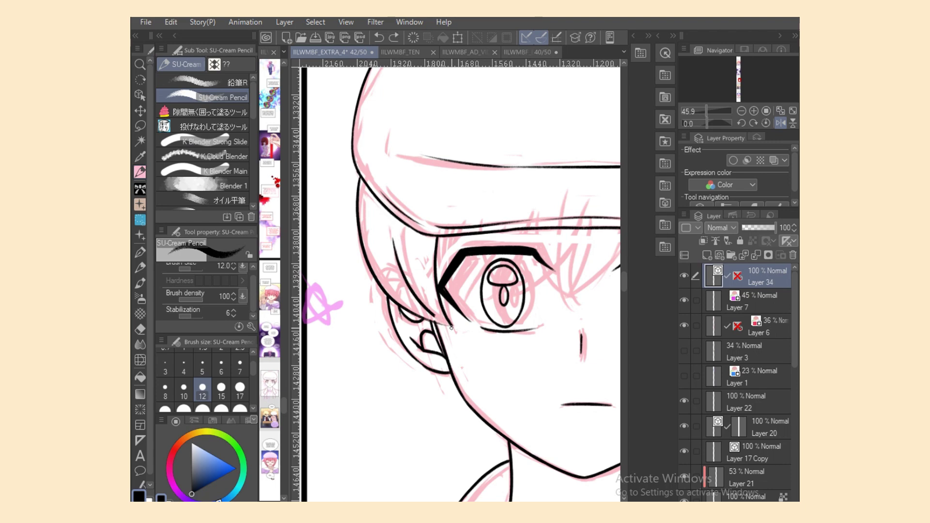
drag(438, 322, 462, 329)
key(ctrl+z)
drag(413, 311, 466, 329)
key(ctrl+z)
key(ctrl+z)
drag(413, 310, 461, 329)
key(ctrl+z)
key(ctrl+z)
Select the inner hair strand with the Object tool and trim the end extending past the lock's tip.
click(140, 94)
click(411, 294)
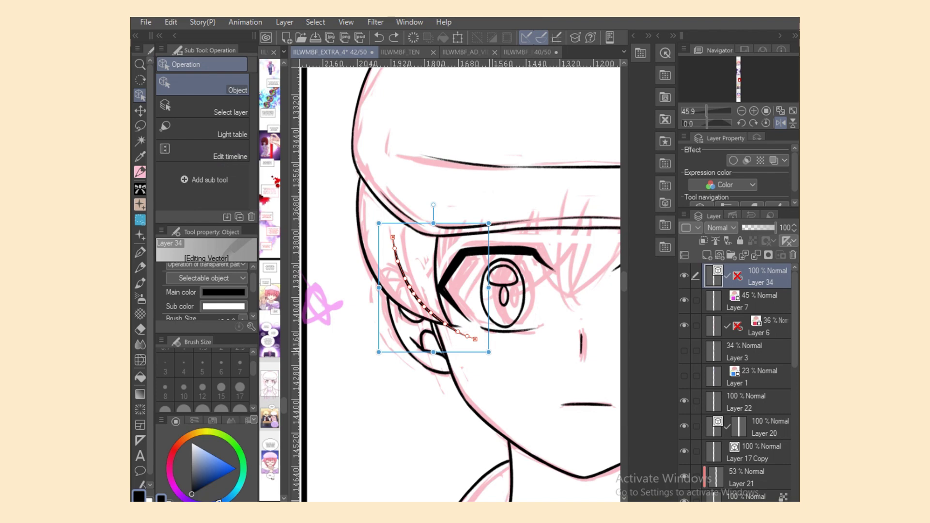
key(Delete)
key(e)
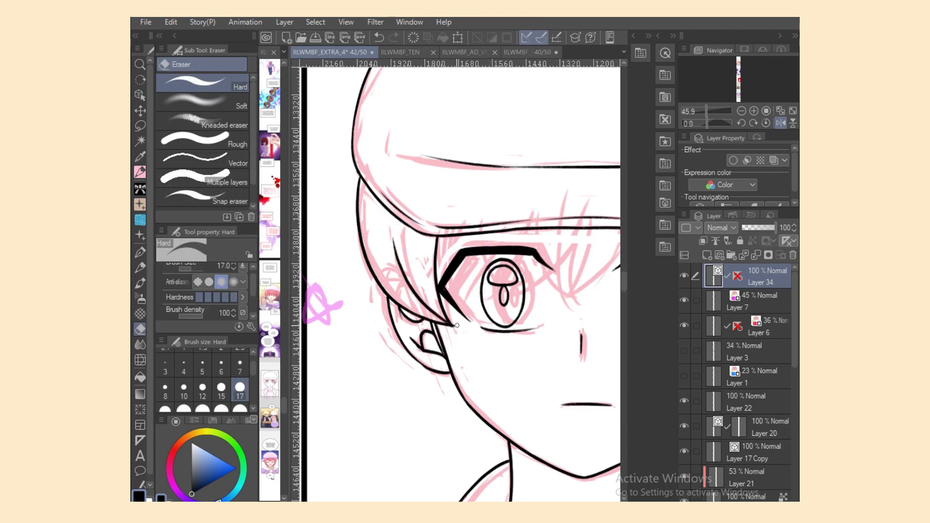
key(o)
key(p)
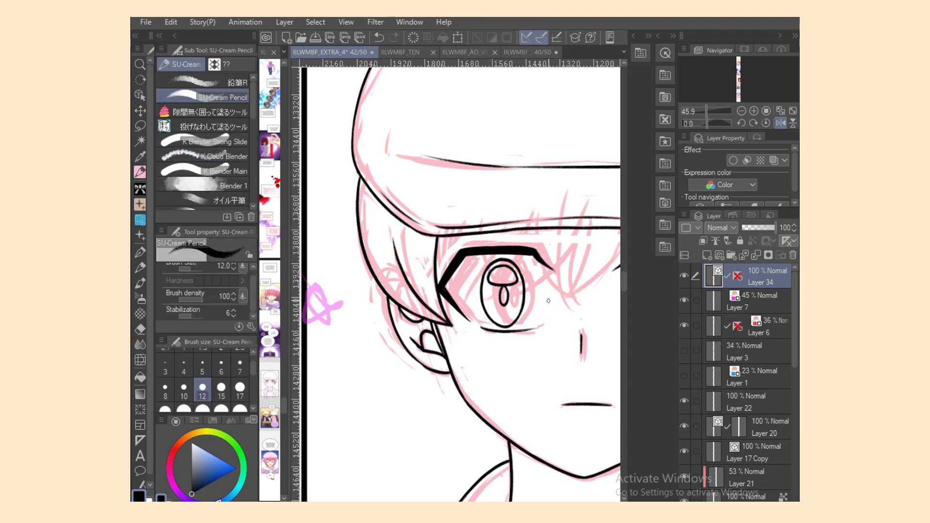
Ink the other ear's outer outline, checking it in the mirrored view and redrawing it until it fits.
key(h)
key(h)
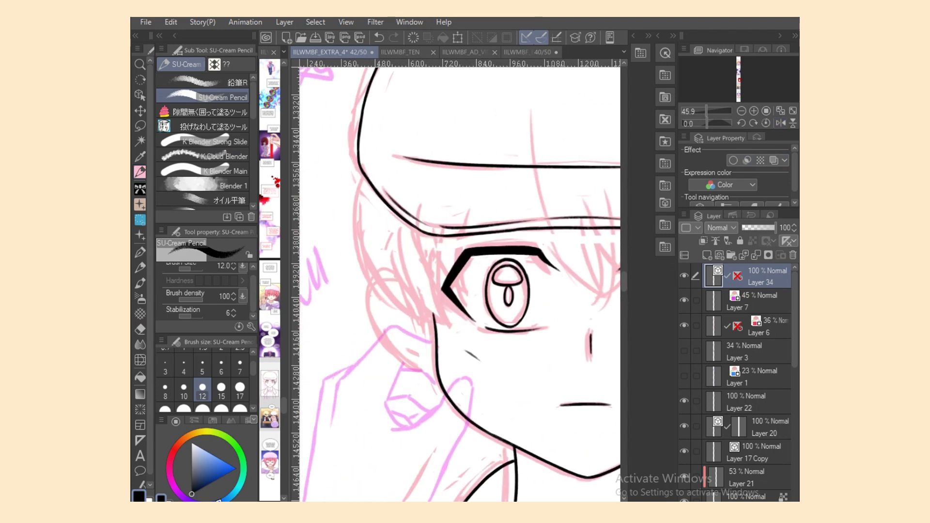
drag(408, 280, 438, 373)
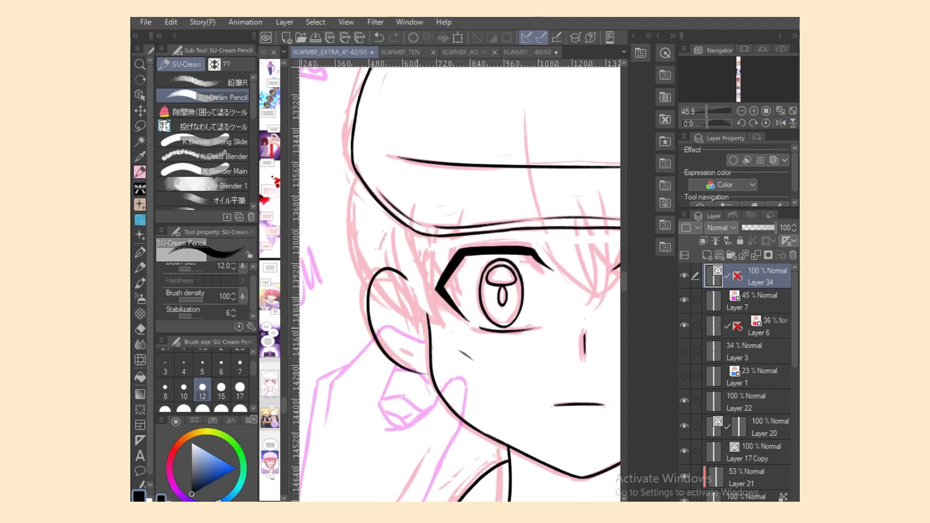
key(ctrl+z)
mouse_move(387, 267)
mouse_down()
mouse_move(374, 335)
mouse_move(424, 374)
mouse_up()
key(ctrl+z)
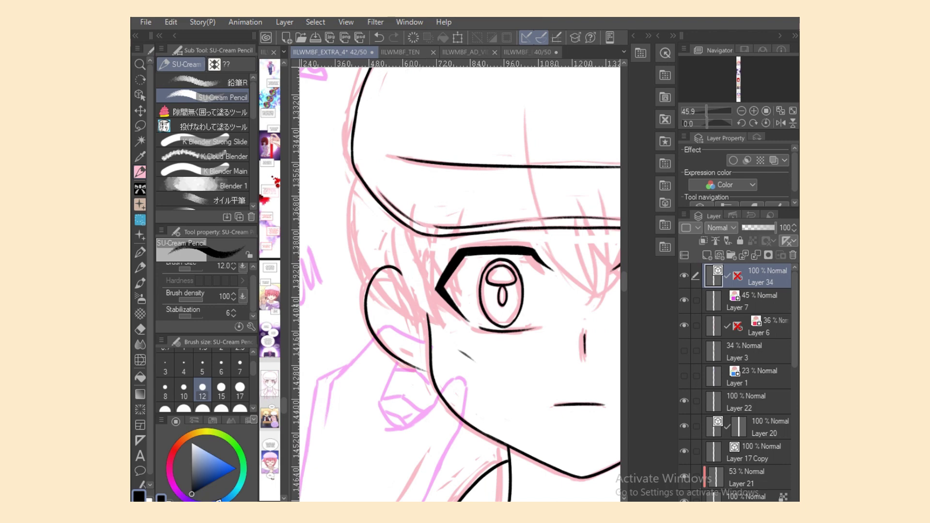
key(ctrl+z)
key(h)
mouse_move(505, 291)
mouse_down()
mouse_move(514, 358)
mouse_move(490, 372)
mouse_up()
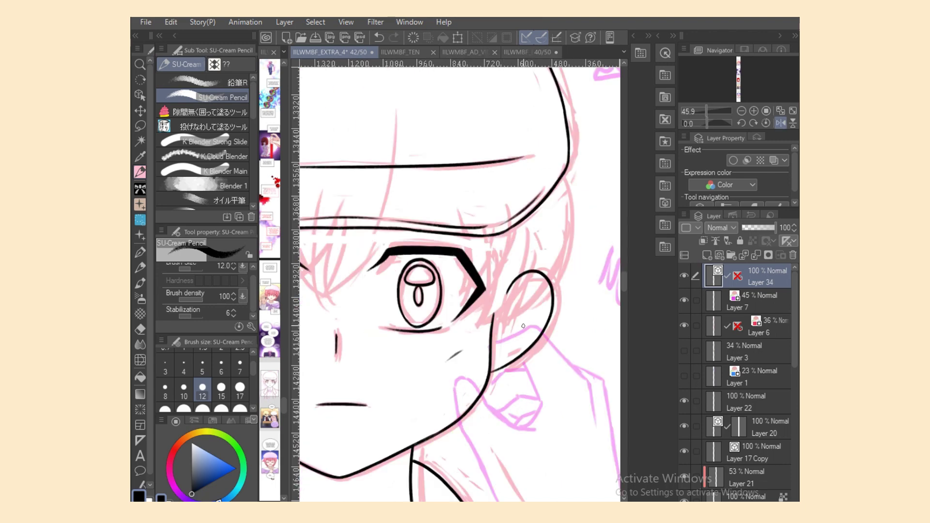
key(ctrl+z)
mouse_move(502, 293)
mouse_down()
mouse_move(543, 315)
mouse_move(490, 369)
mouse_up()
key(ctrl+z)
Ink the other ear's inner details, an upper oval and small lower folds, retrying the strokes as needed.
key(e)
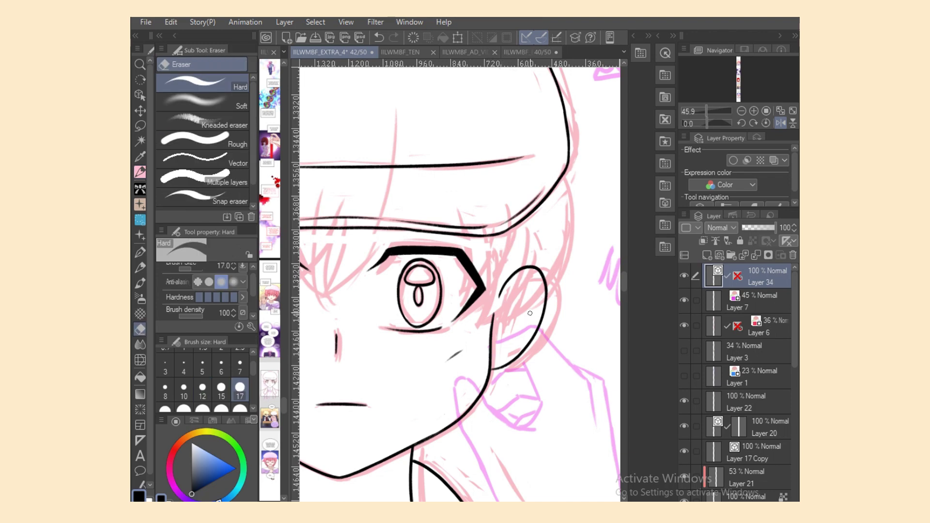
key(p)
mouse_move(504, 303)
mouse_down()
mouse_move(530, 286)
mouse_move(532, 314)
mouse_move(499, 324)
mouse_move(495, 365)
mouse_move(525, 326)
mouse_move(515, 339)
mouse_move(534, 290)
mouse_up()
key(ctrl+z)
key(ctrl+z)
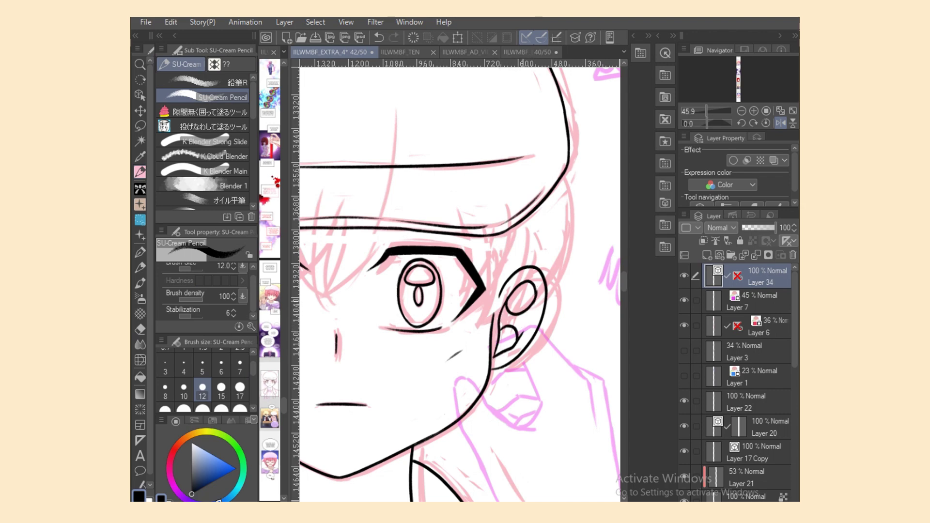
key(ctrl+z)
drag(506, 316, 535, 293)
key(ctrl+z)
key(ctrl+z)
key(ctrl+z)
Flip the view back and ink the hair's outer curve over the second ear plus a strand beside the eye.
key(h)
key(ctrl+z)
drag(361, 163, 421, 325)
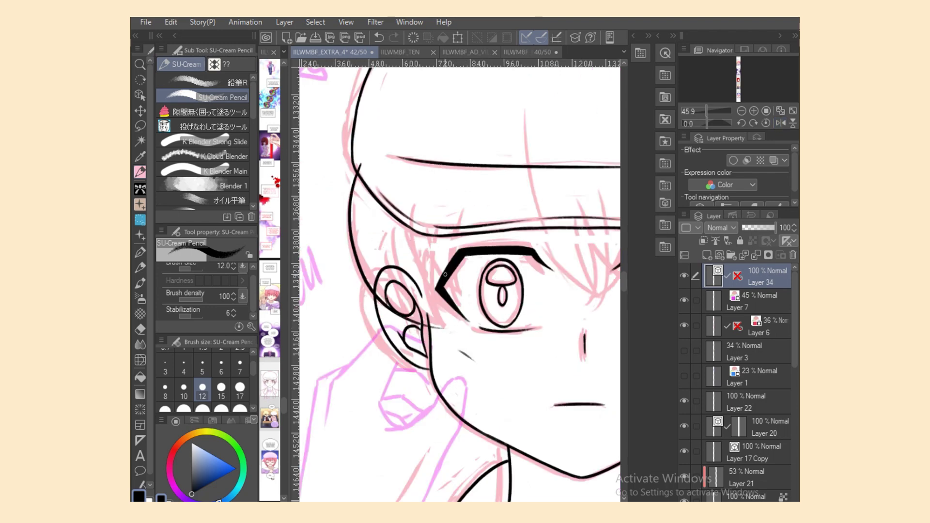
mouse_move(428, 232)
mouse_down()
mouse_move(436, 314)
mouse_move(452, 340)
mouse_move(455, 312)
mouse_move(458, 330)
mouse_up()
key(ctrl+z)
key(ctrl+z)
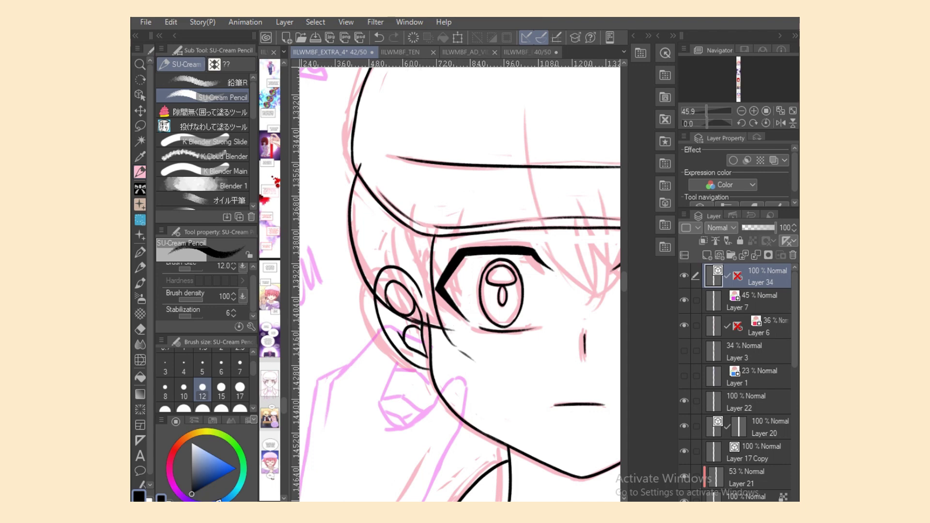
Ink the pointed side-hair lock in front of the ear and erase the ear lines it covers.
scroll(409, 213, down, 3)
key(ctrl+z)
mouse_move(410, 211)
mouse_down()
mouse_move(454, 223)
mouse_move(444, 221)
mouse_up()
key(ctrl+z)
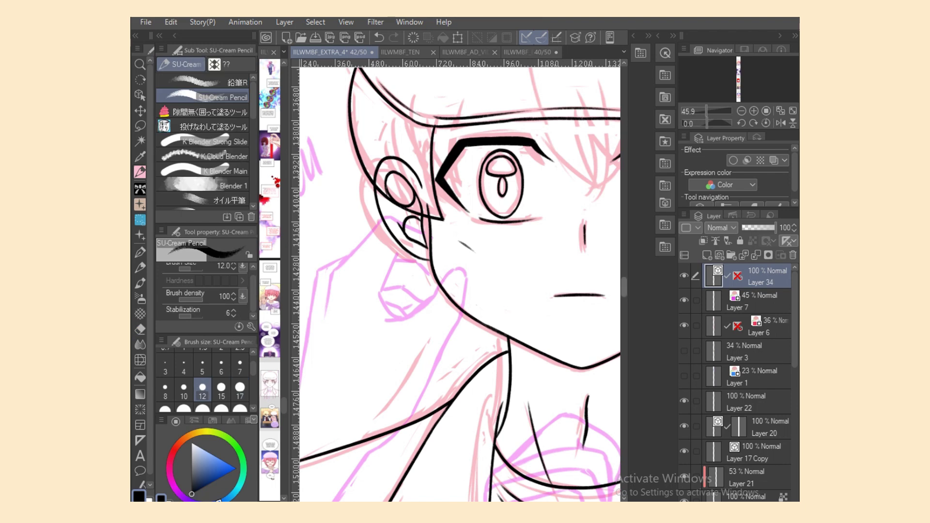
scroll(459, 285, up, 5)
key(e)
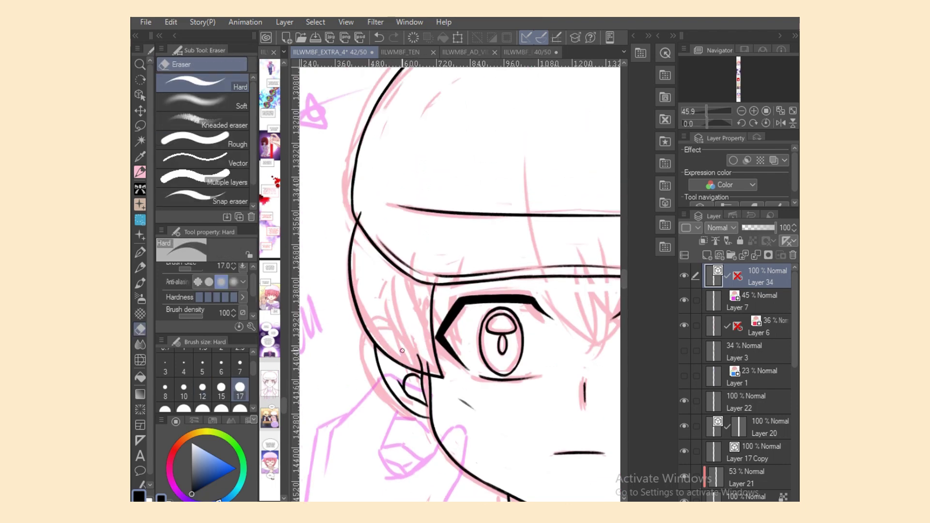
Ink a curved inner strand line inside the side-hair lock and trim the tail that overshoots the tip.
key(p)
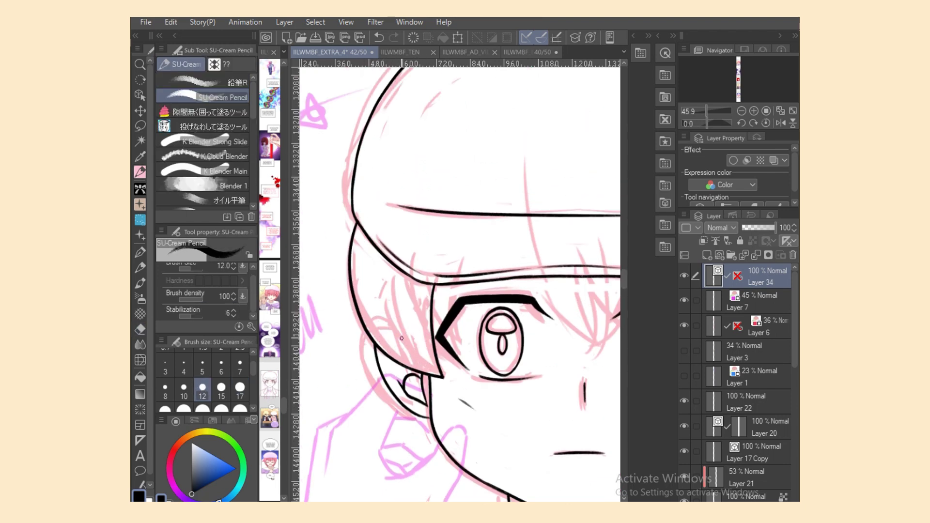
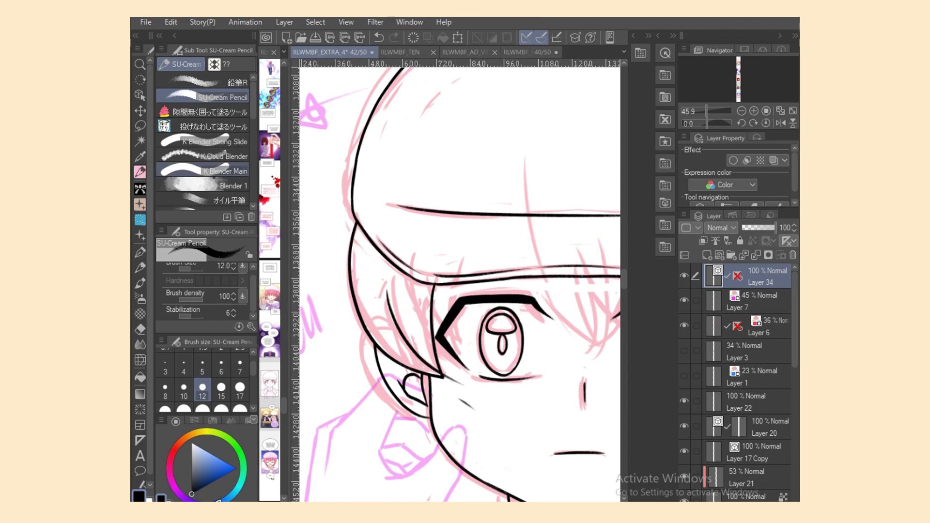
key(o)
click(436, 378)
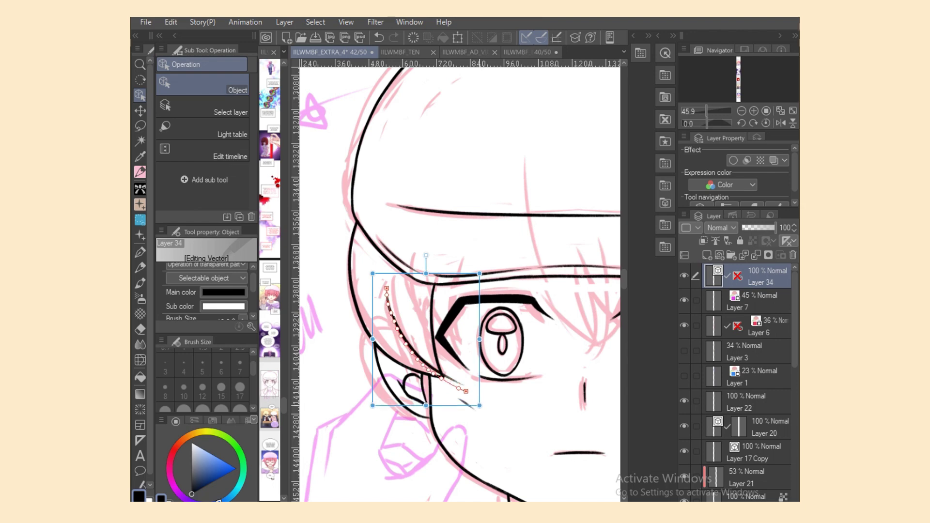
key(e)
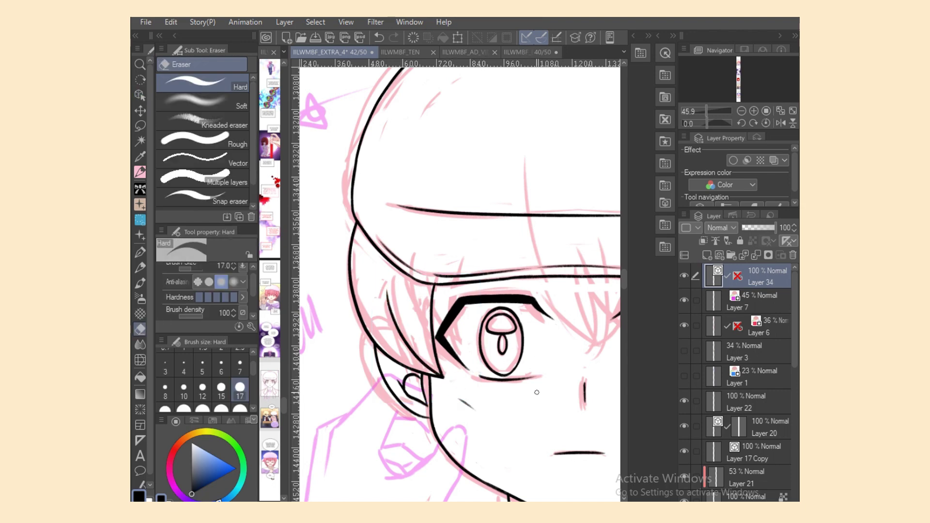
Ink two curved fringe strands running from the hat brim down between the eyes, following the pink sketch.
drag(542, 460, 426, 460)
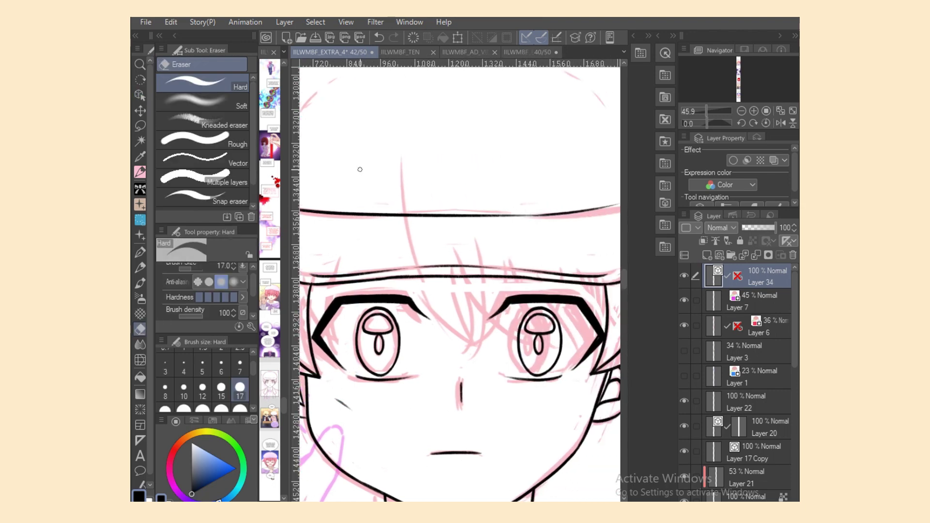
key(p)
mouse_move(360, 169)
mouse_down()
mouse_move(432, 169)
mouse_move(397, 169)
mouse_up()
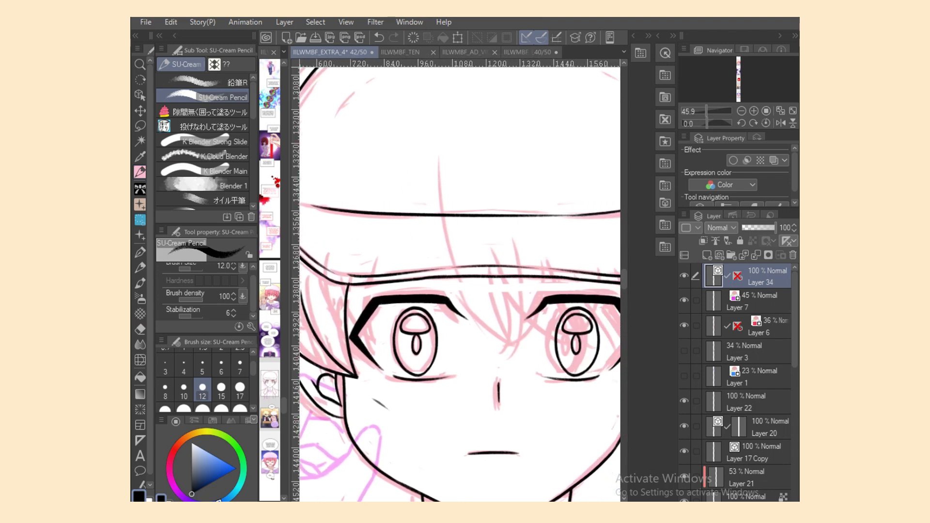
drag(434, 222, 524, 350)
key(ctrl+z)
drag(444, 270, 523, 354)
key(ctrl+z)
drag(498, 279, 524, 364)
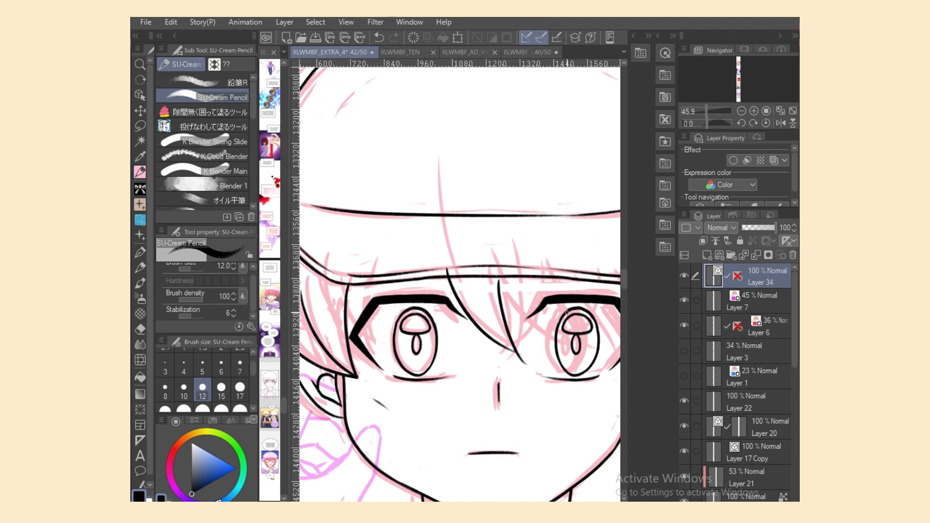
With the canvas view mirrored, ink the opposite fringe strand, redraw the middle strand and trim their crossing ends.
click(780, 123)
drag(383, 270, 429, 368)
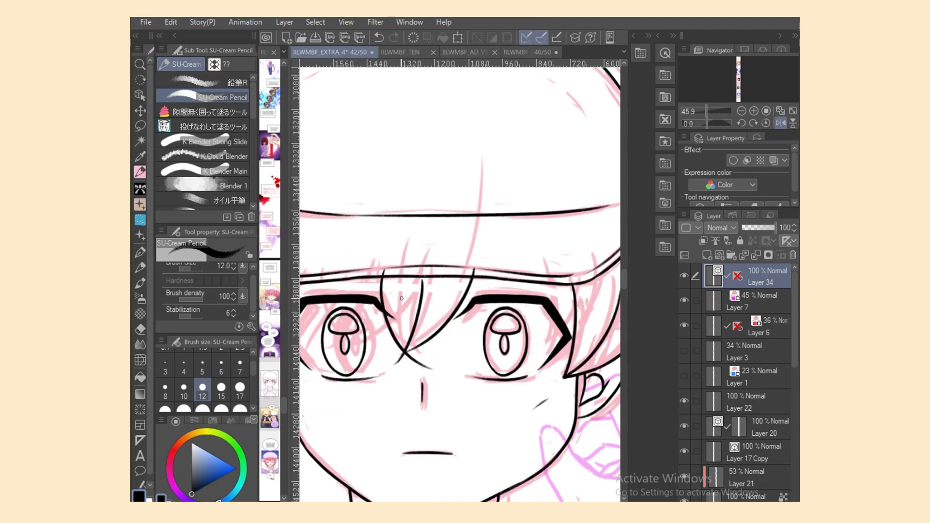
drag(425, 278, 415, 368)
key(ctrl+z)
drag(424, 288, 416, 367)
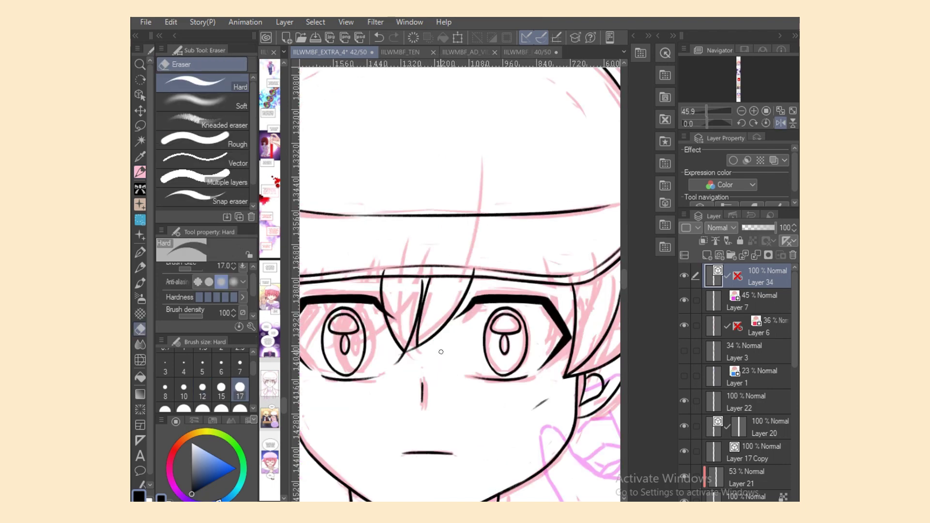
key(ctrl+z)
mouse_move(427, 286)
mouse_down()
mouse_move(432, 359)
mouse_move(428, 315)
mouse_move(428, 339)
mouse_move(441, 355)
mouse_move(413, 345)
mouse_move(410, 306)
mouse_move(420, 336)
mouse_move(402, 356)
mouse_up()
key(e)
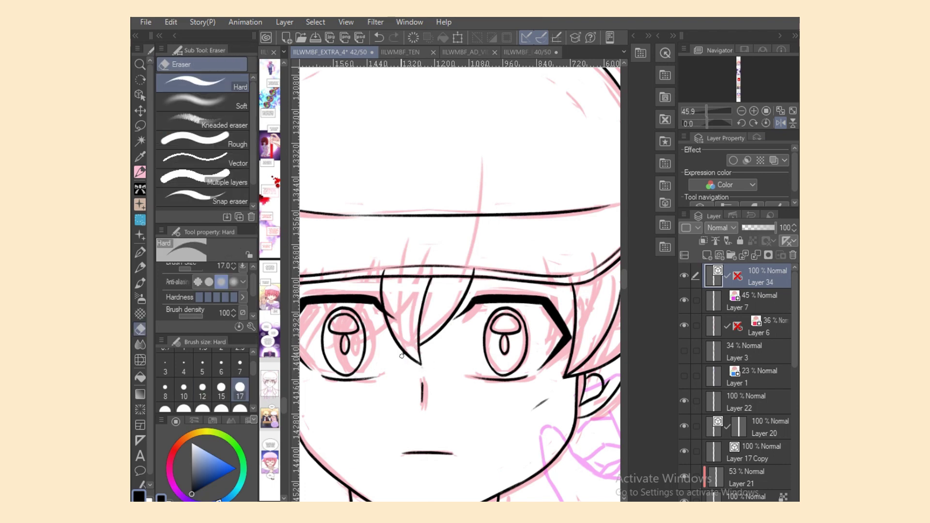
Add a short inner strand line near the tip of the central fringe and trim its overshooting end.
key(p)
key(e)
key(p)
drag(407, 314, 429, 378)
key(ctrl+z)
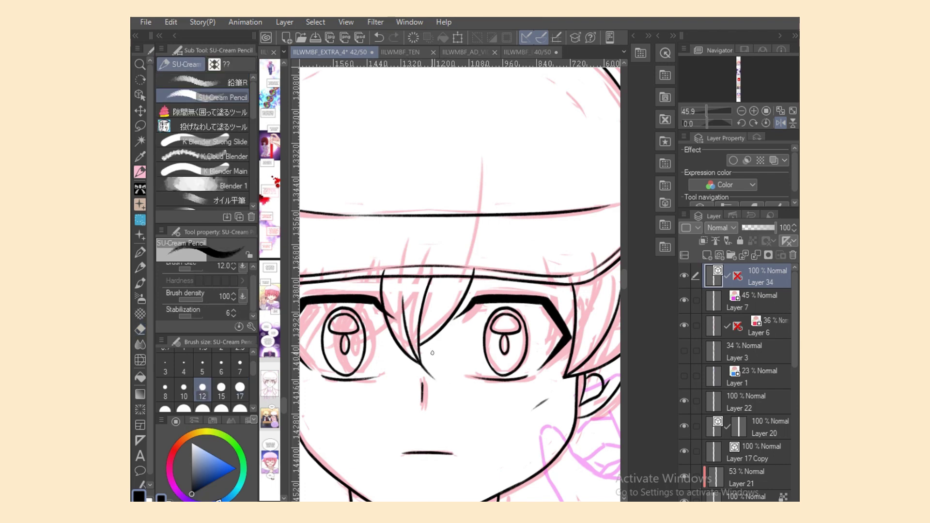
key(e)
key(p)
Return the canvas view to unmirrored and erase the fringe line end that overlaps the hat brim.
click(780, 122)
key(e)
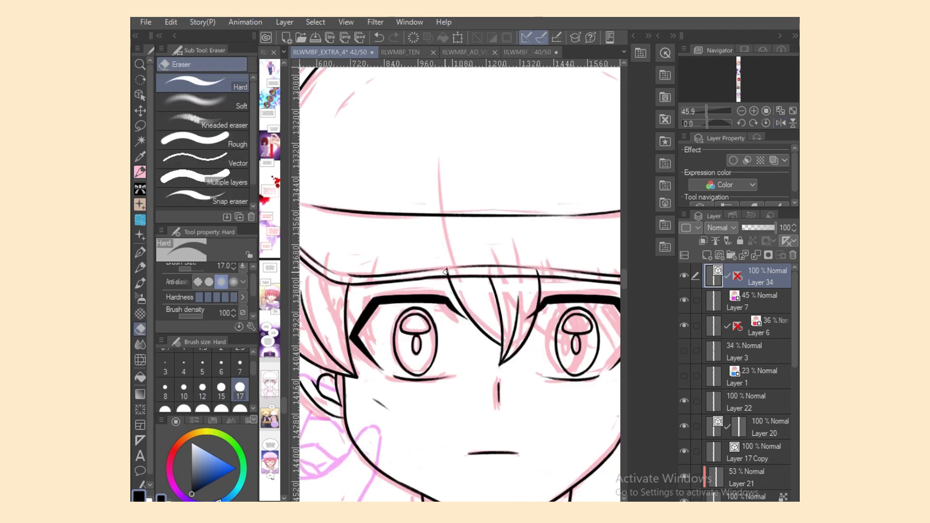
key(p)
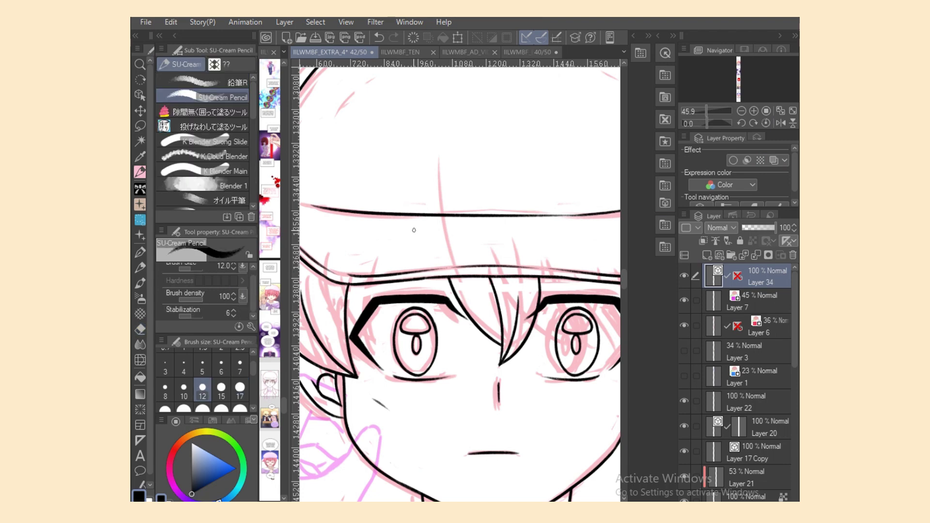
Check the vector lines of the central fringe and the side hair, and save the file.
key(o)
click(474, 317)
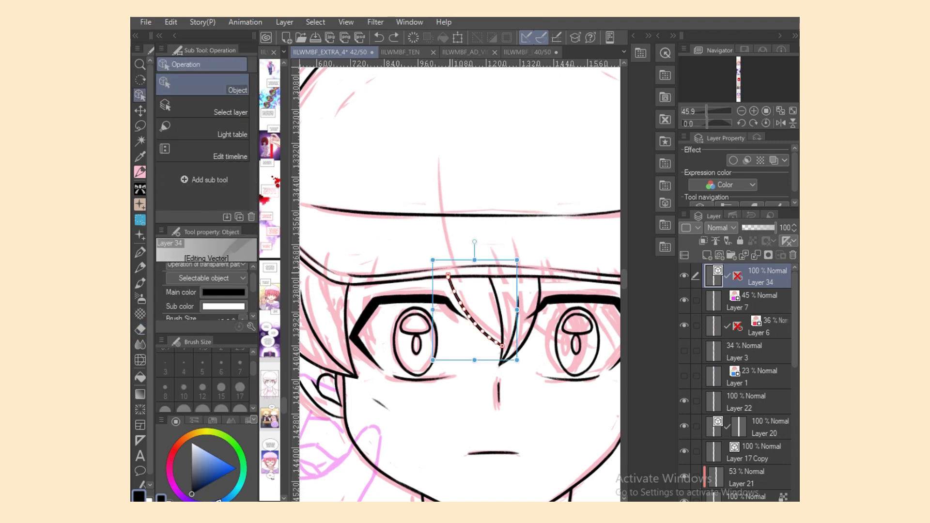
click(346, 330)
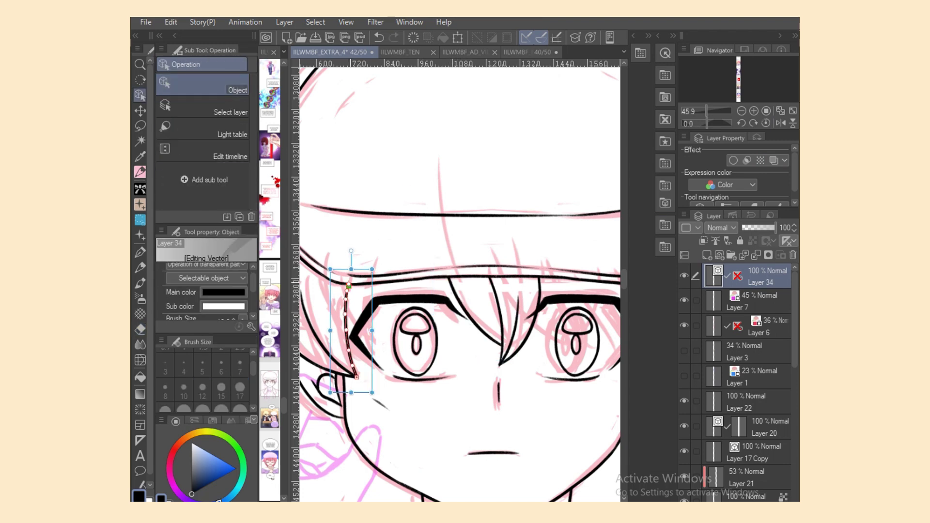
key(ctrl+s)
key(p)
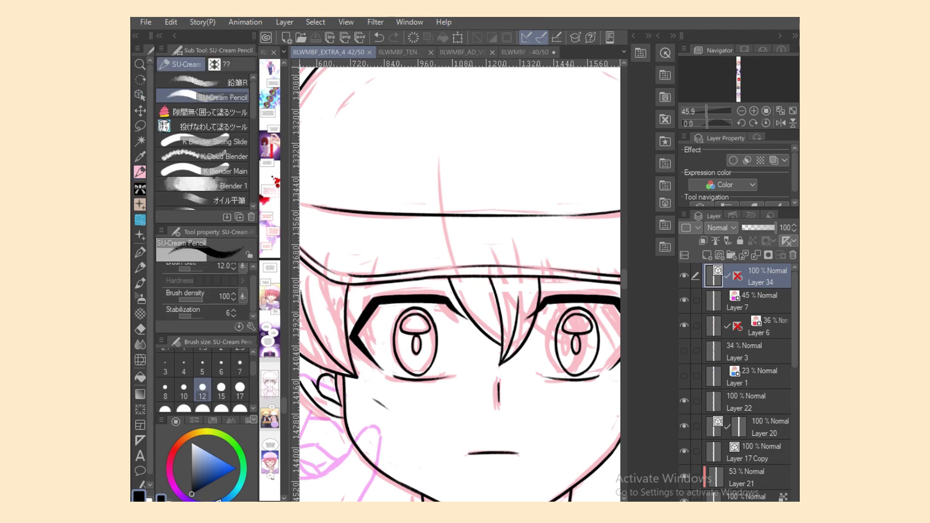
Ink overlapping fringe strands across the other eye in the mirrored view, and flip the view back.
drag(598, 350, 512, 350)
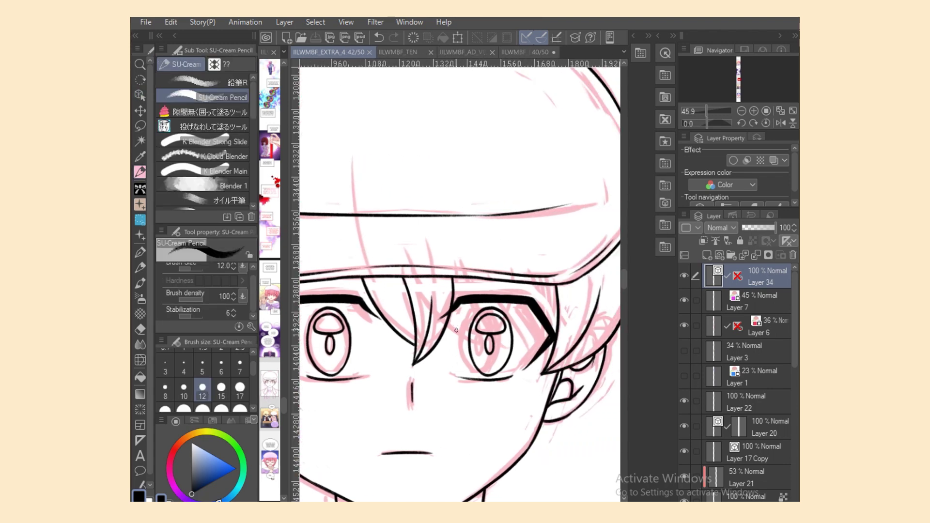
click(781, 123)
drag(412, 282, 454, 356)
key(ctrl+z)
drag(452, 280, 443, 357)
key(ctrl+z)
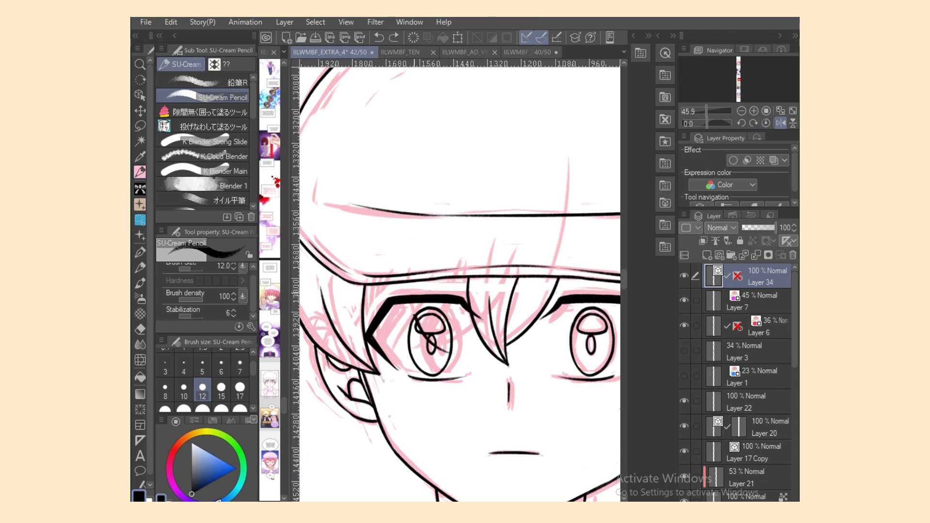
drag(414, 305, 436, 349)
mouse_move(449, 304)
mouse_down()
mouse_move(444, 353)
mouse_move(461, 329)
mouse_up()
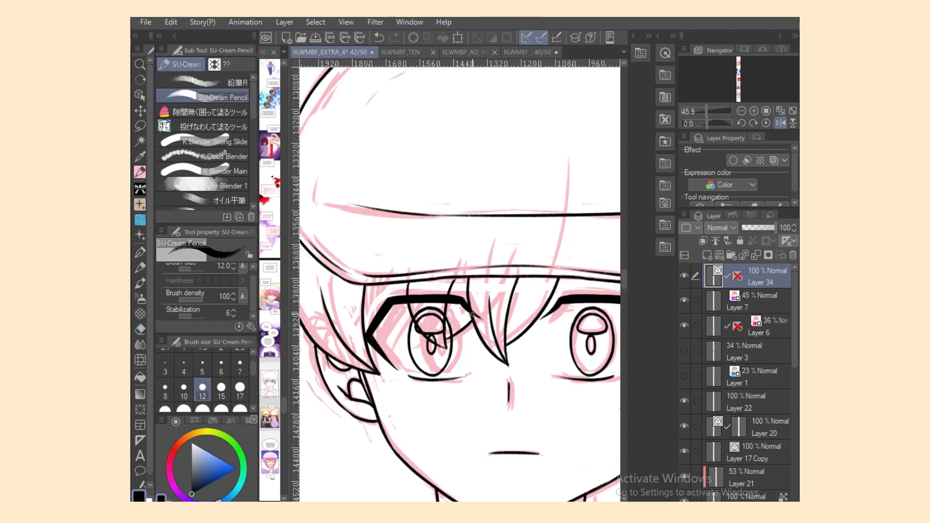
drag(377, 339, 401, 311)
key(h)
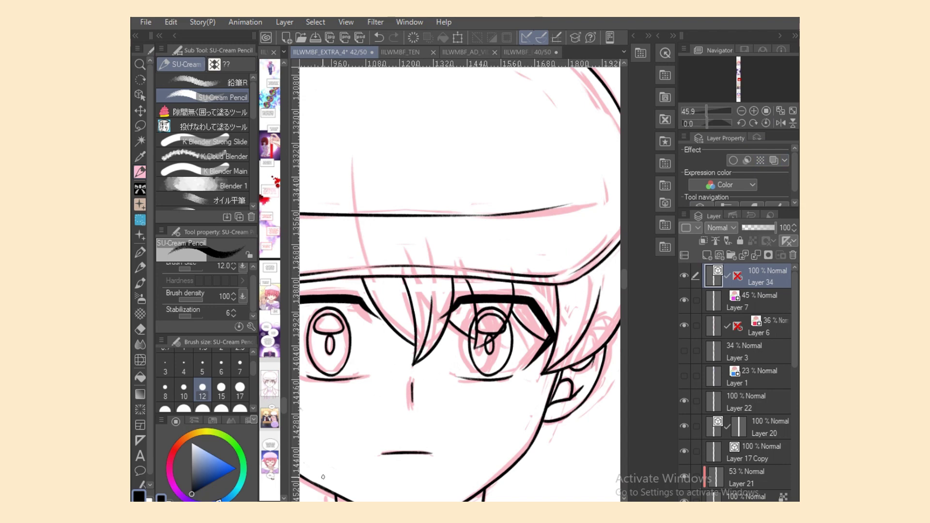
Create a new layer above Layer 34 and ink the hand's uppermost finger contour over the purple sketch at the collar.
scroll(323, 477, down, 5)
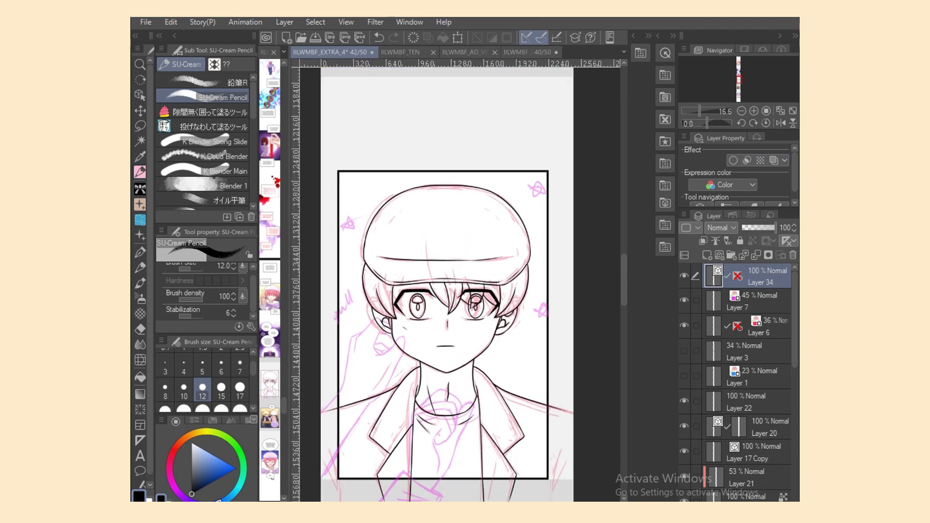
key(ctrl+shift+n)
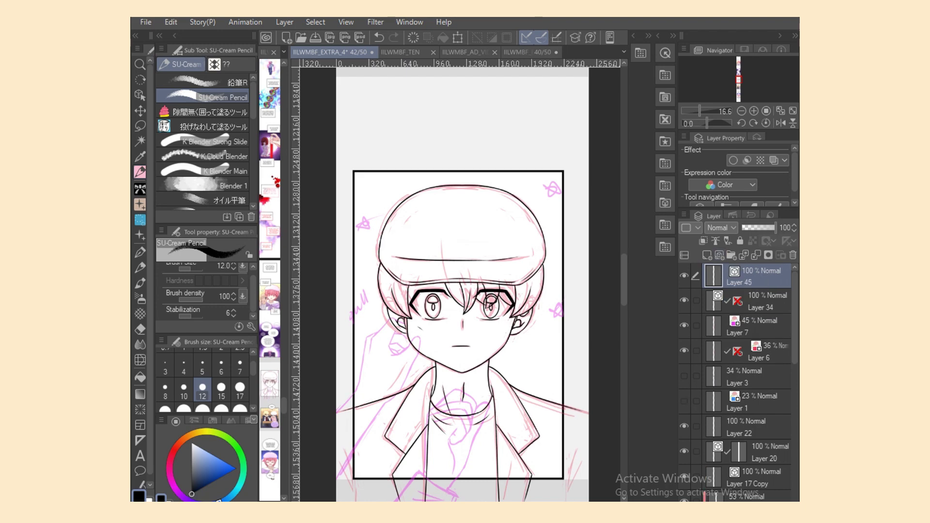
scroll(507, 372, down, 3)
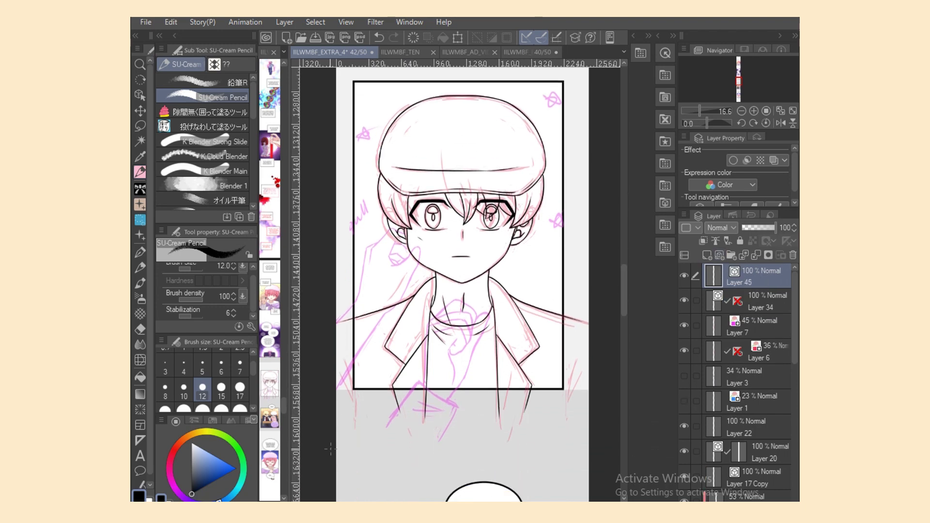
scroll(330, 448, up, 5)
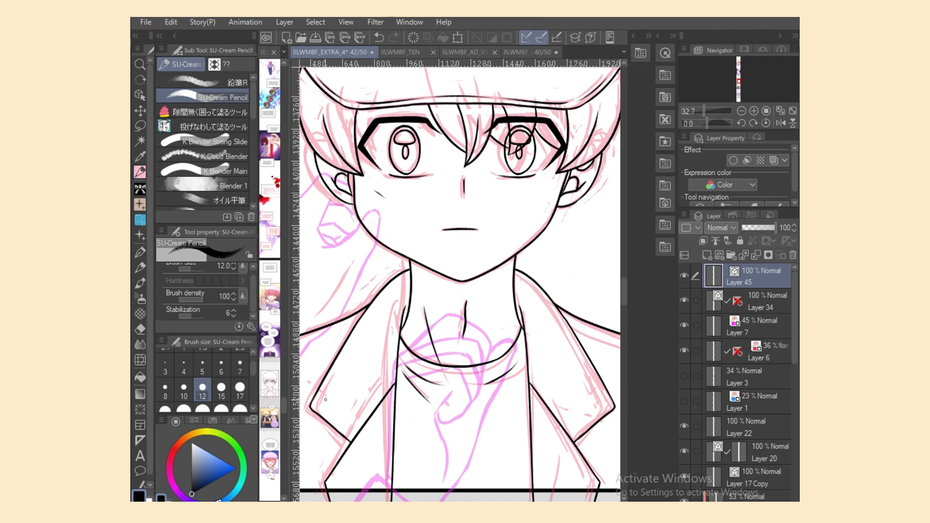
scroll(539, 313, down, 3)
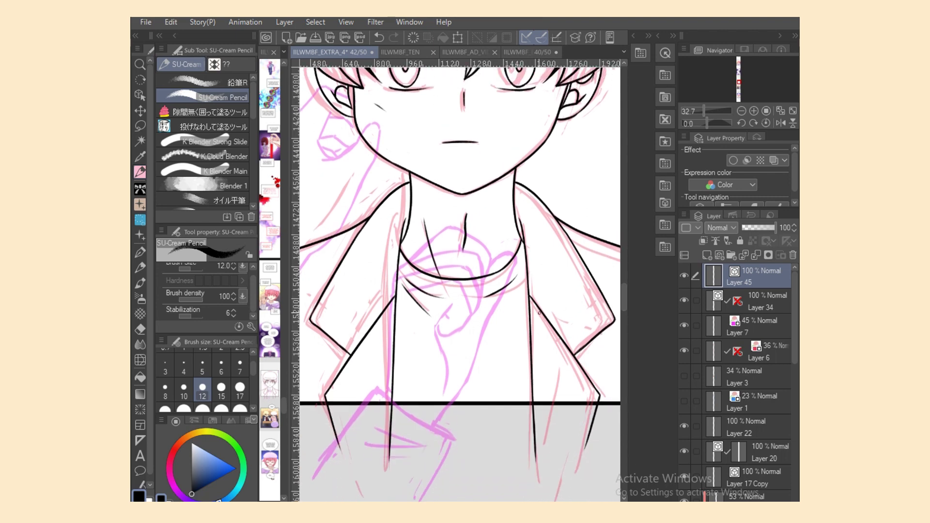
scroll(436, 242, down, 2)
scroll(426, 228, up, 2)
mouse_move(371, 249)
mouse_down()
mouse_move(440, 194)
mouse_move(465, 200)
mouse_move(446, 195)
mouse_move(501, 232)
mouse_move(499, 269)
mouse_up()
key(ctrl+z)
key(ctrl+z)
key(ctrl+z)
key(ctrl+z)
key(ctrl+z)
key(ctrl+z)
key(ctrl+z)
drag(501, 235, 499, 269)
key(ctrl+z)
drag(506, 237, 496, 277)
Ink the second finger's contour below the first, arching across the collar and bending down at the knuckle.
drag(372, 253, 463, 231)
key(ctrl+z)
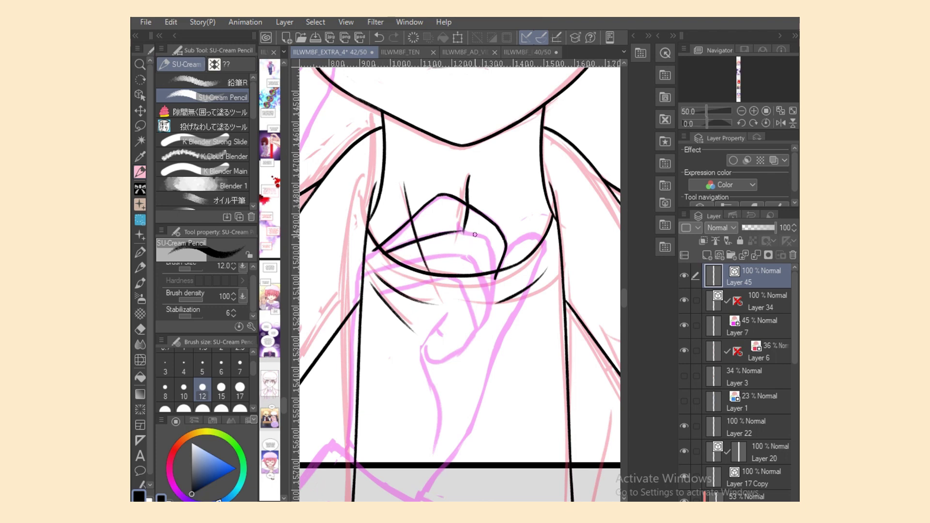
key(ctrl+z)
mouse_move(400, 246)
mouse_down()
mouse_move(490, 242)
mouse_move(484, 237)
mouse_move(497, 258)
mouse_move(499, 233)
mouse_move(494, 282)
mouse_up()
key(ctrl+z)
key(ctrl+z)
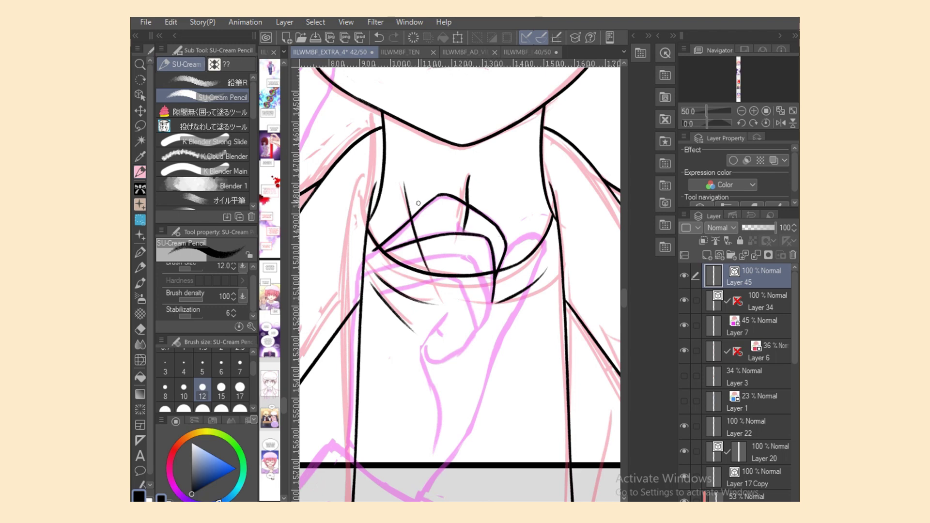
Ink the long outer line running from the base of the fingers down along the jacket edge.
mouse_move(376, 245)
mouse_down()
mouse_move(359, 272)
mouse_move(352, 437)
mouse_up()
key(ctrl+z)
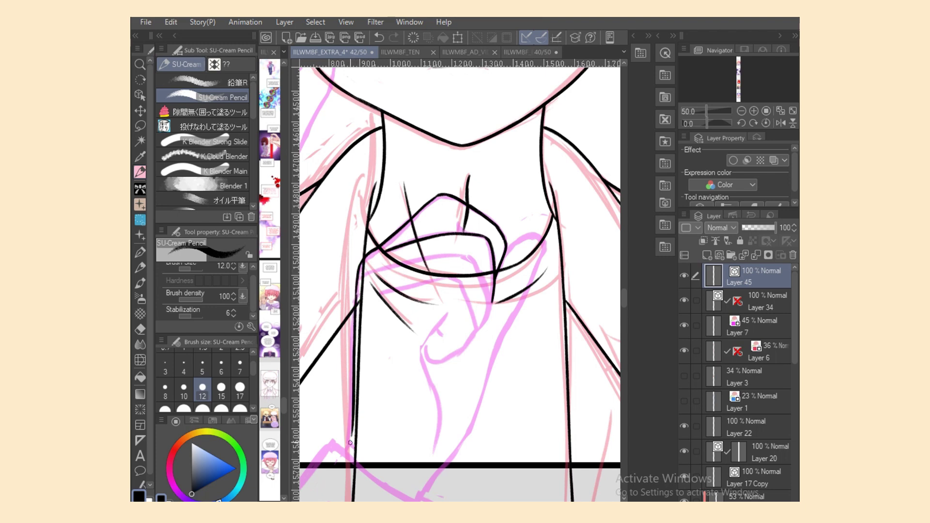
key(ctrl+z)
drag(357, 338, 353, 412)
key(ctrl+z)
drag(356, 339, 348, 446)
key(ctrl+z)
drag(355, 404, 346, 449)
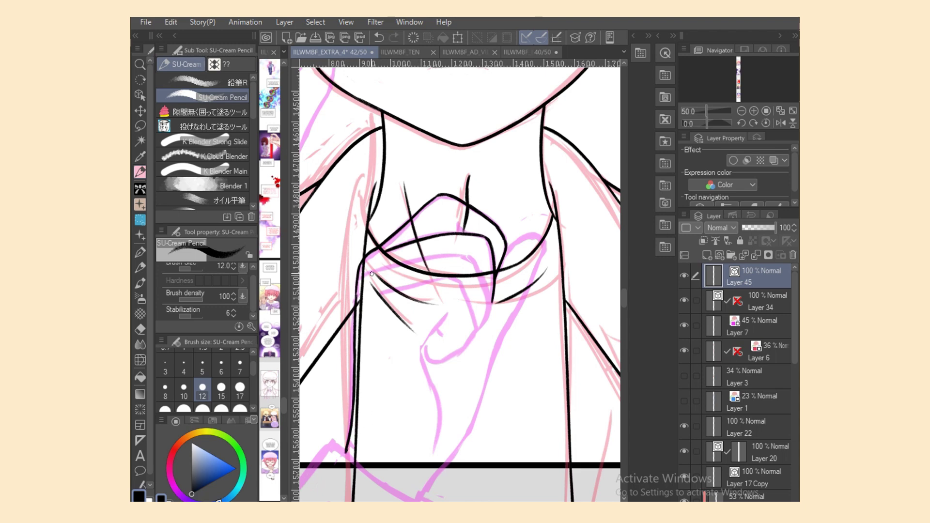
Ink the third finger's contour beneath the second, curving down to its bent fingertip.
mouse_move(373, 270)
mouse_down()
mouse_move(464, 255)
mouse_move(486, 267)
mouse_move(472, 258)
mouse_move(486, 303)
mouse_up()
key(ctrl+z)
drag(473, 259, 491, 312)
key(ctrl+z)
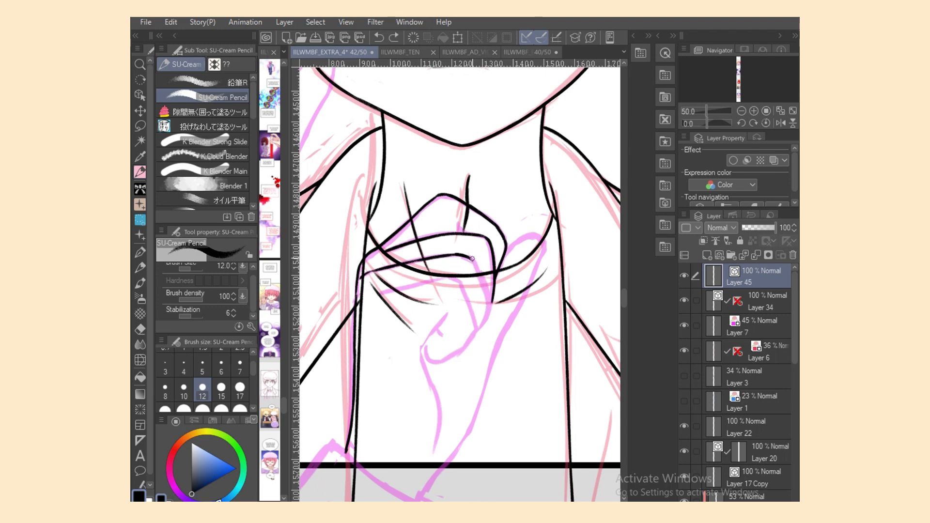
mouse_move(473, 259)
mouse_down()
mouse_move(486, 317)
mouse_move(489, 301)
mouse_move(482, 327)
mouse_up()
key(ctrl+z)
Ink the lowest finger with its curled end and the inner wrist line descending from it.
mouse_move(375, 295)
mouse_down()
mouse_move(475, 281)
mouse_move(456, 281)
mouse_move(475, 332)
mouse_up()
key(ctrl+z)
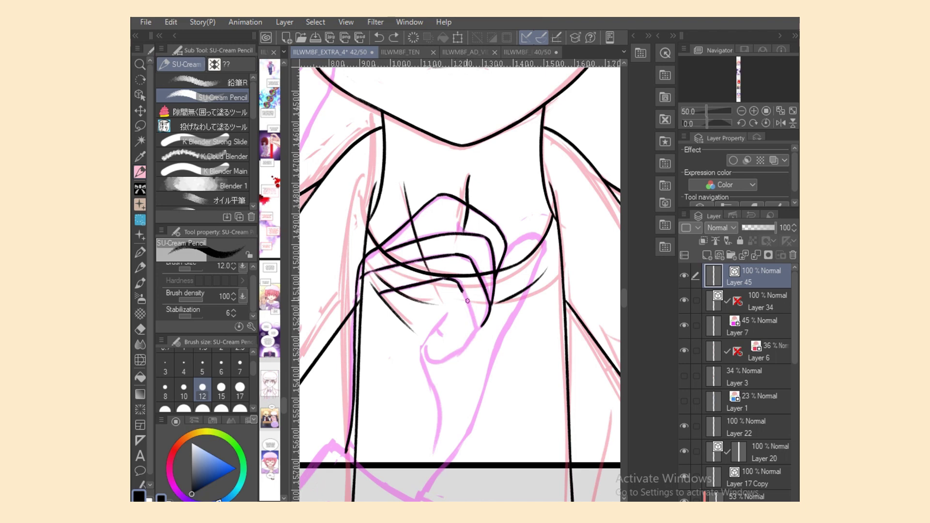
mouse_move(457, 281)
mouse_down()
mouse_move(474, 330)
mouse_move(431, 345)
mouse_move(443, 360)
mouse_move(457, 353)
mouse_move(445, 361)
mouse_move(457, 352)
mouse_up()
key(ctrl+z)
key(ctrl+z)
key(ctrl+z)
key(ctrl+z)
key(ctrl+z)
key(ctrl+z)
mouse_move(446, 314)
mouse_down()
mouse_move(434, 333)
mouse_move(437, 396)
mouse_up()
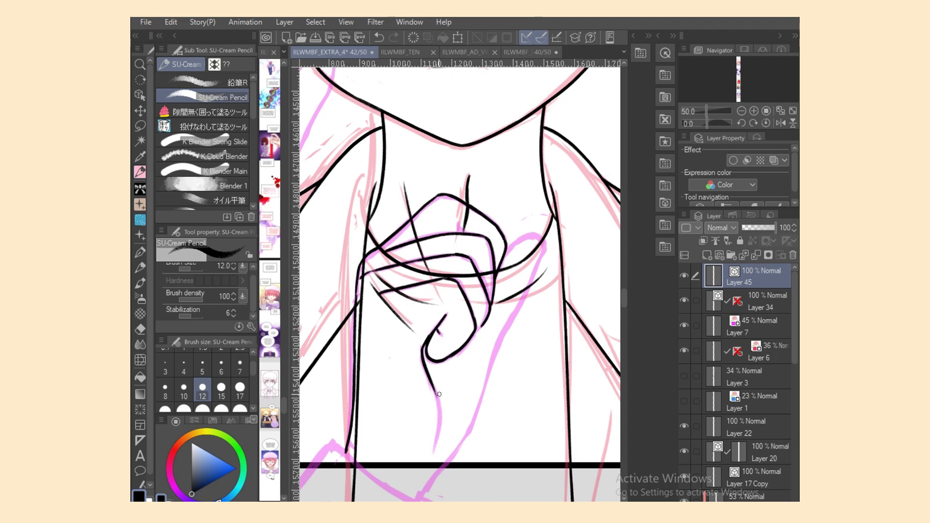
drag(439, 394, 433, 452)
Ink the thumb's loop beside the fingers at the collar and the outer wrist contour descending from it.
mouse_move(507, 256)
mouse_down()
mouse_move(532, 238)
mouse_move(540, 276)
mouse_up()
key(ctrl+z)
mouse_move(538, 240)
mouse_down()
mouse_move(542, 253)
mouse_move(491, 370)
mouse_up()
key(ctrl+z)
mouse_move(516, 315)
mouse_down()
mouse_move(468, 438)
mouse_move(432, 478)
mouse_up()
scroll(436, 339, down, 5)
key(ctrl+z)
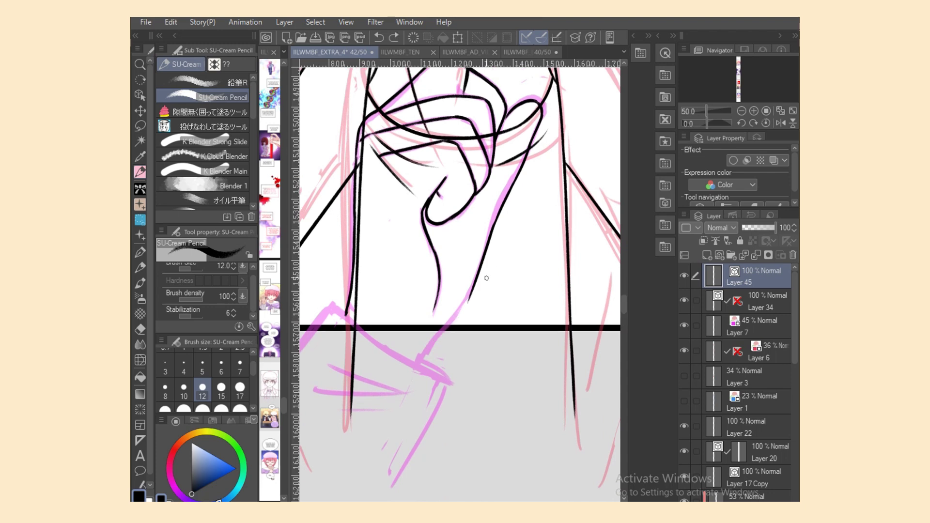
Extend the outer wrist contour past the panel's lower border to the sleeve cuff.
drag(473, 291, 415, 373)
key(ctrl+z)
key(ctrl+z)
key(ctrl+z)
drag(442, 330, 419, 373)
key(ctrl+z)
key(ctrl+y)
key(o)
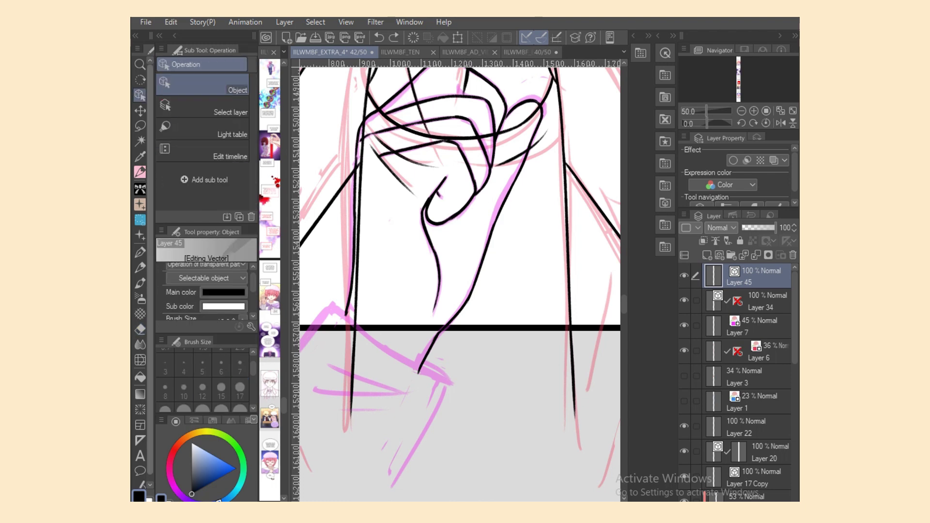
click(485, 249)
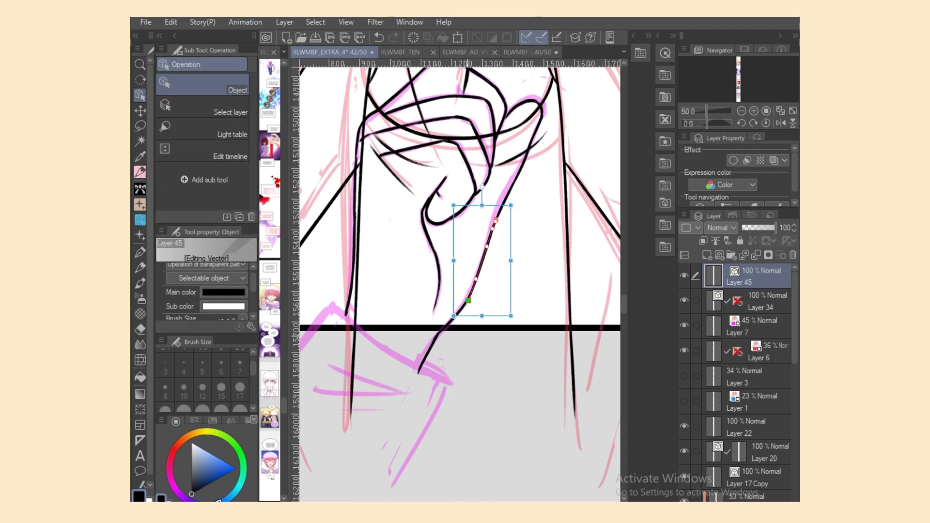
key(Delete)
Ink the curved cuff edge across the wrist, including the small fold at its upper corner.
key(p)
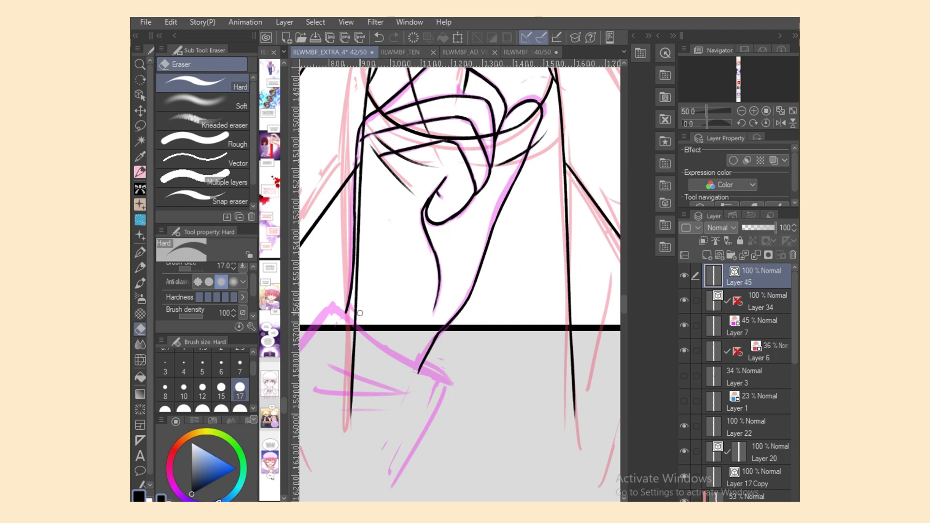
mouse_move(339, 306)
mouse_down()
mouse_move(343, 317)
mouse_move(457, 378)
mouse_up()
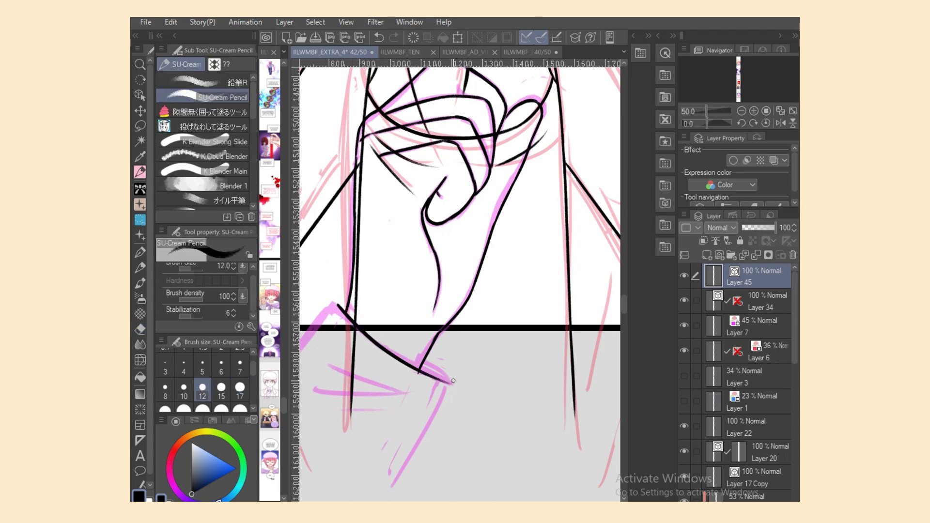
key(ctrl+z)
drag(336, 303, 451, 378)
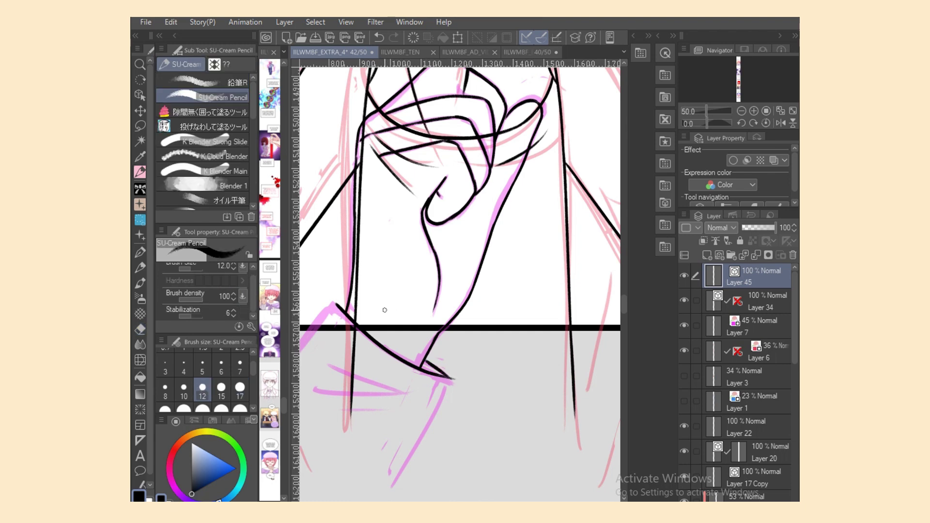
drag(336, 304, 355, 315)
key(ctrl+z)
key(ctrl+z)
key(e)
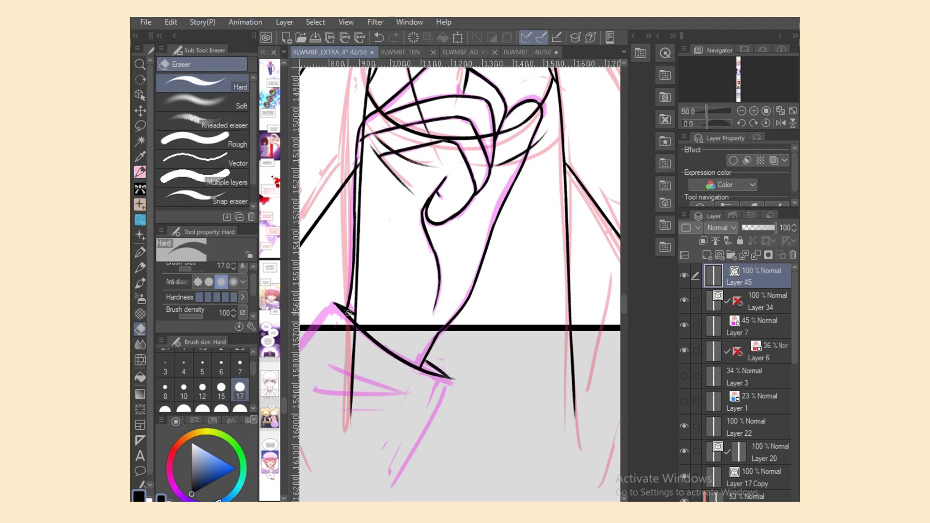
key(p)
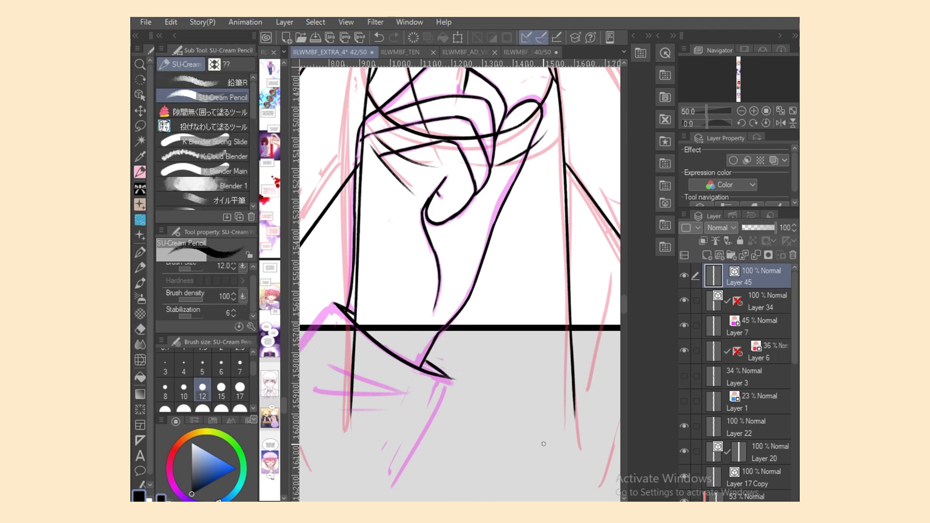
key(e)
key(p)
key(e)
key(p)
Ink the sleeve's straight lower edge from the cuff's pointed corner and the upper crease inside the sleeve.
drag(450, 379, 392, 480)
key(ctrl+z)
drag(451, 379, 391, 489)
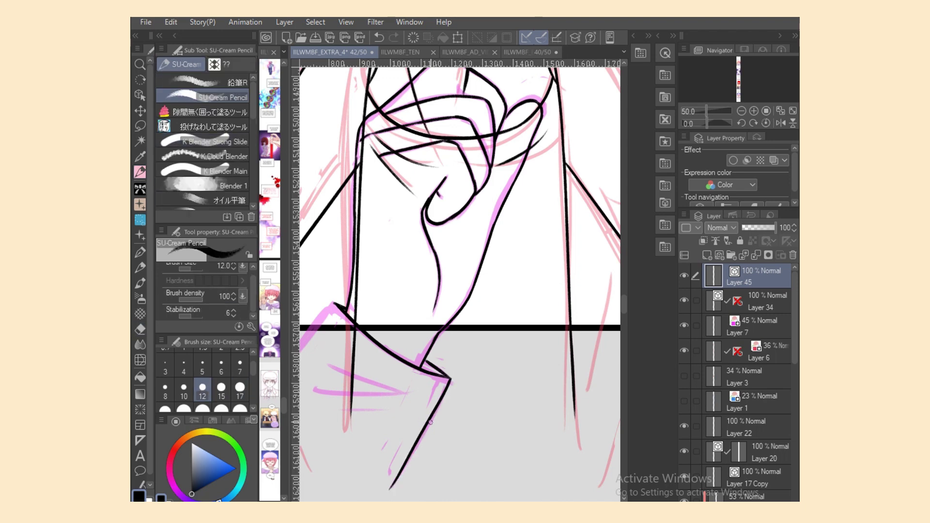
drag(324, 361, 406, 394)
key(ctrl+z)
drag(325, 361, 410, 395)
Ink the sleeve's other edge diagonally down from the cuff's upper corner and save the file.
scroll(400, 326, left, 5)
drag(503, 306, 432, 369)
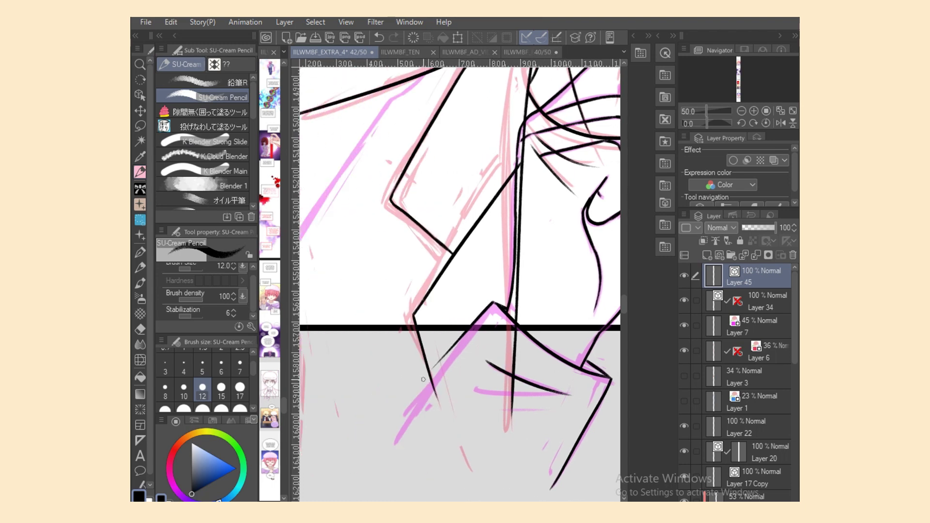
key(ctrl+z)
drag(491, 304, 411, 411)
key(ctrl+z)
drag(494, 303, 391, 441)
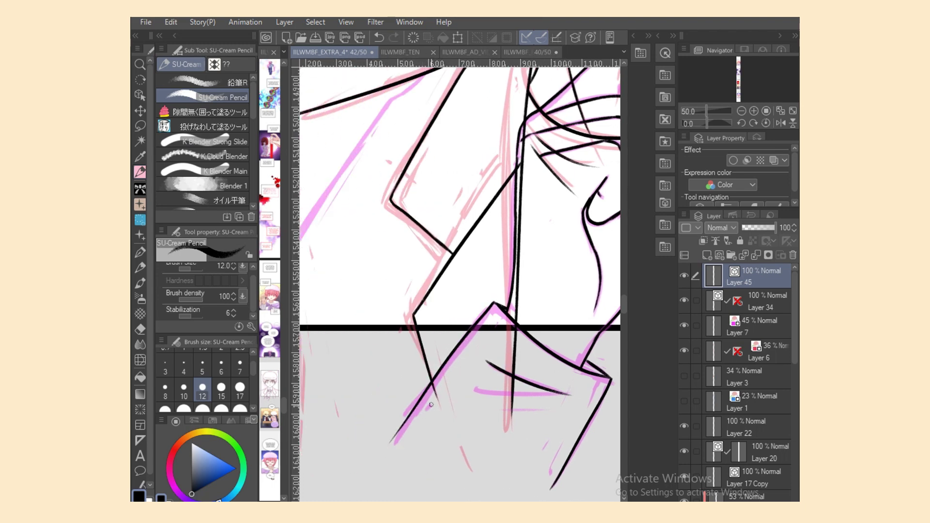
key(ctrl+s)
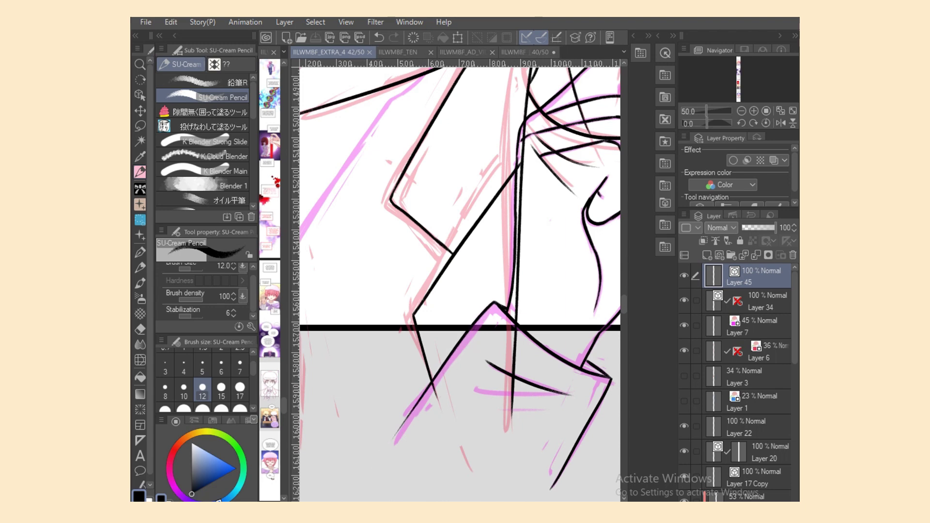
Ink the knuckle line of the hand beside the ear and the finger edge rising from it to the earlobe.
scroll(460, 278, right, 4)
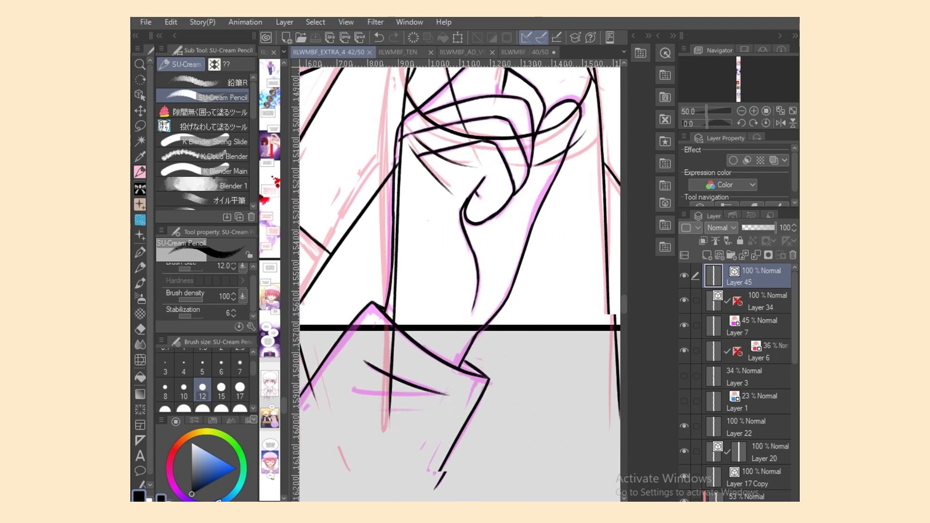
scroll(460, 278, right, 2)
scroll(460, 279, up, 15)
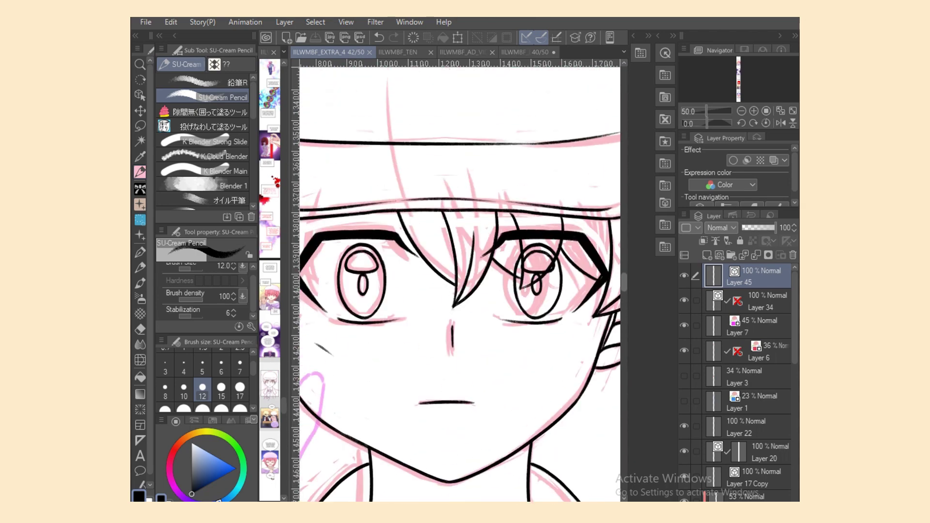
scroll(460, 279, up, 1)
scroll(460, 279, left, 5)
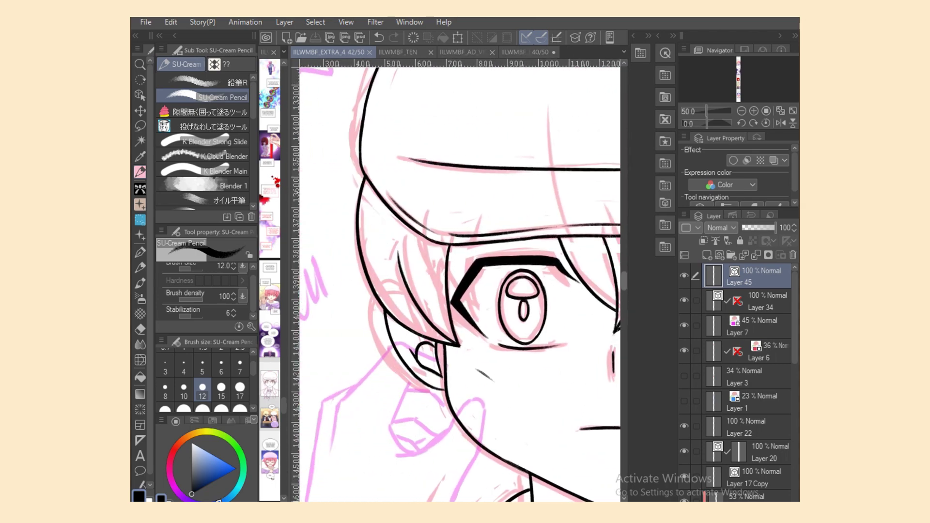
scroll(357, 250, down, 4)
drag(339, 272, 331, 323)
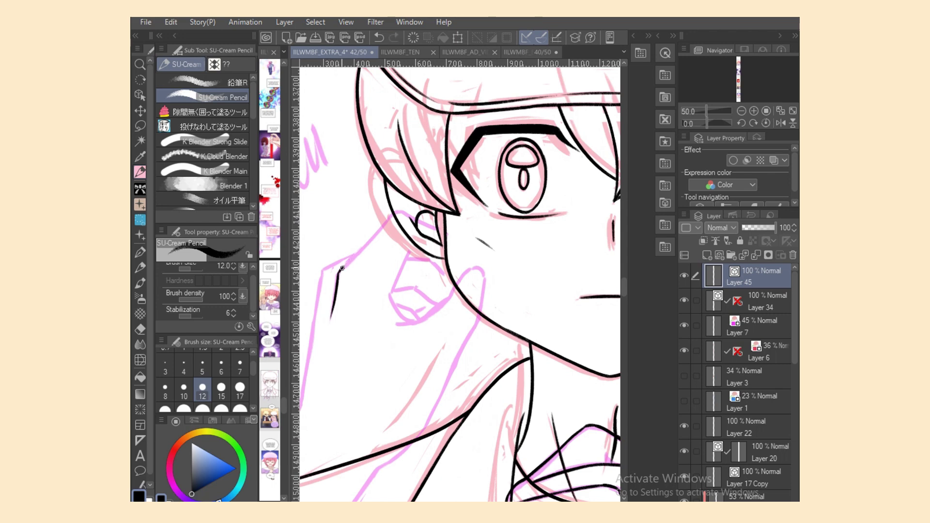
drag(340, 270, 398, 215)
key(ctrl+z)
drag(364, 247, 396, 214)
key(ctrl+z)
key(ctrl+z)
key(ctrl+y)
Ink the rounded fingertip overlapping the character's ear.
mouse_move(365, 246)
mouse_down()
mouse_move(402, 210)
mouse_move(395, 217)
mouse_move(426, 210)
mouse_up()
key(ctrl+z)
key(ctrl+z)
key(ctrl+y)
key(ctrl+z)
key(ctrl+z)
key(ctrl+z)
key(ctrl+z)
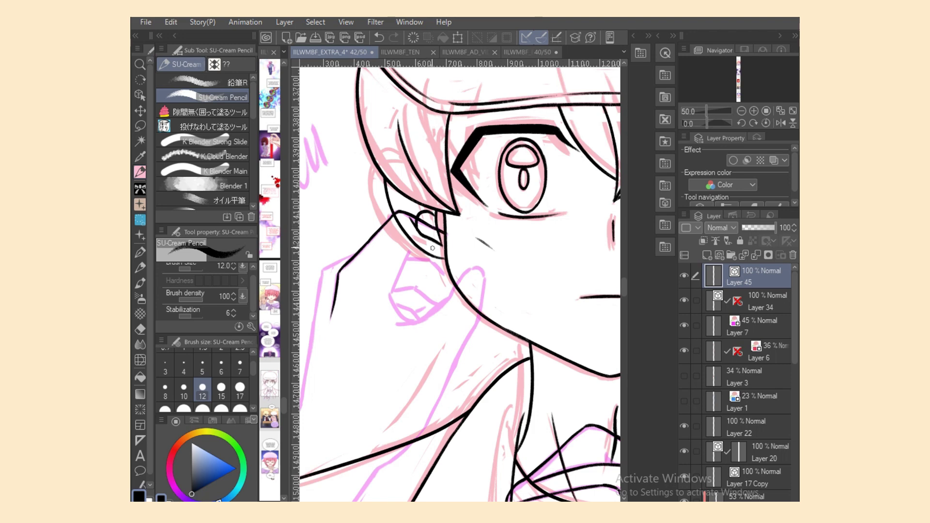
Ink the outline of the curled finger just below the ear.
mouse_move(406, 258)
mouse_down()
mouse_move(453, 265)
mouse_move(391, 291)
mouse_move(407, 321)
mouse_move(433, 316)
mouse_move(479, 271)
mouse_move(485, 300)
mouse_move(485, 268)
mouse_move(486, 300)
mouse_move(478, 266)
mouse_move(482, 312)
mouse_up()
key(ctrl+z)
key(ctrl+z)
key(ctrl+z)
key(ctrl+z)
key(ctrl+z)
key(ctrl+z)
key(ctrl+z)
key(ctrl+z)
Ink the thumb touching the cheek and its long contour running down past the shoulder, refining the middle of the line.
mouse_move(485, 273)
mouse_down()
mouse_move(481, 308)
mouse_move(432, 420)
mouse_move(383, 467)
mouse_up()
key(e)
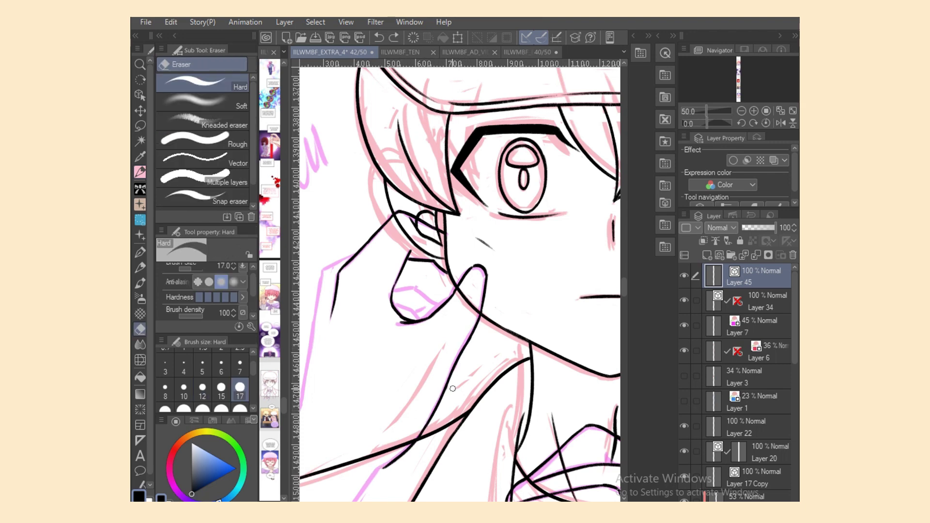
key(p)
key(o)
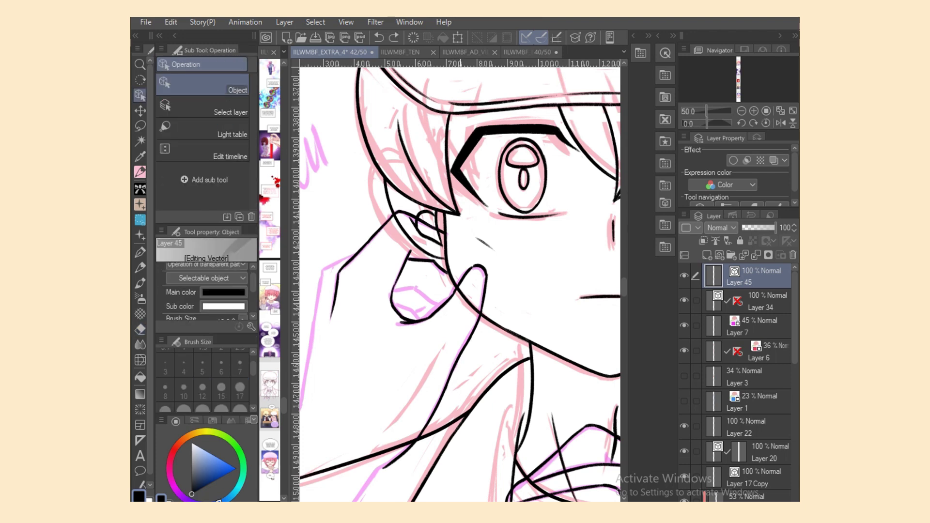
click(457, 367)
drag(426, 413, 424, 416)
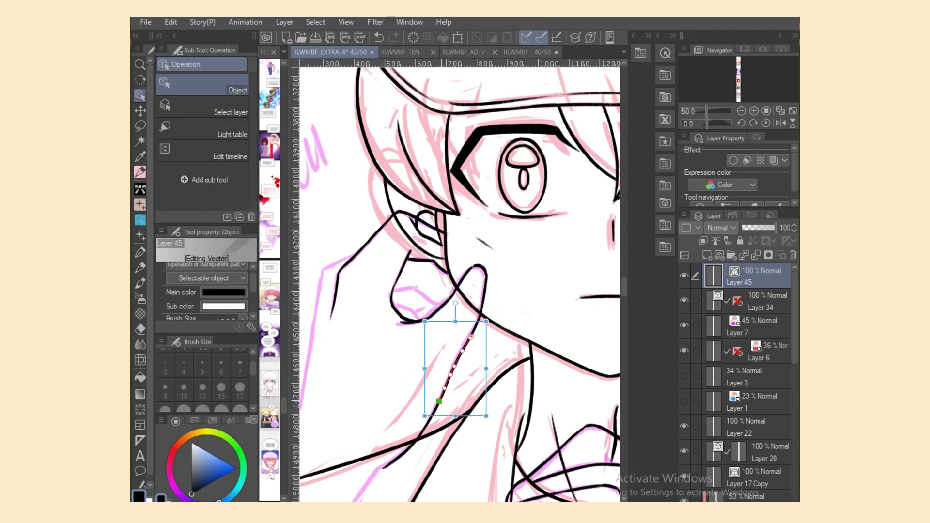
Ink the outer knuckle corner of the raised hand and the inner lines of its curled finger.
key(p)
drag(325, 266, 363, 248)
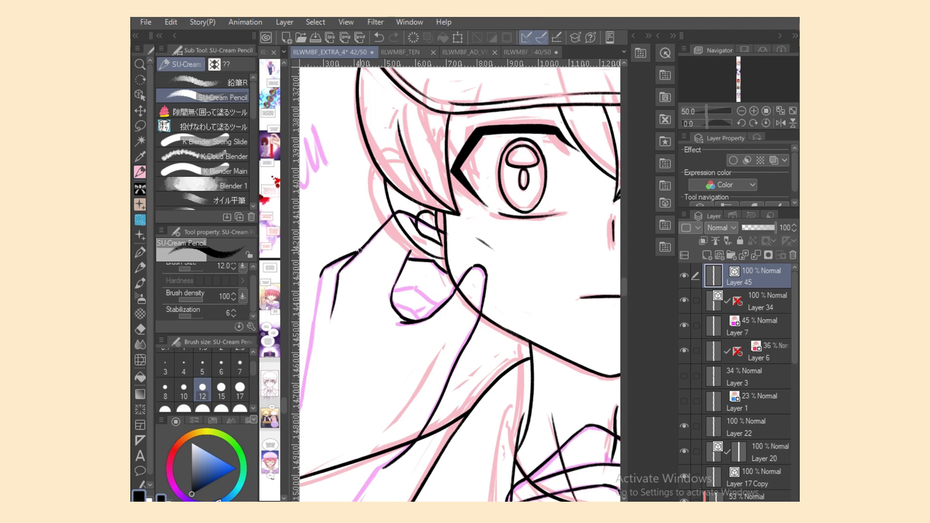
drag(321, 272, 313, 335)
mouse_move(394, 291)
mouse_down()
mouse_move(431, 287)
mouse_move(415, 288)
mouse_move(440, 304)
mouse_move(423, 296)
mouse_move(440, 303)
mouse_move(414, 311)
mouse_up()
key(ctrl+z)
key(ctrl+z)
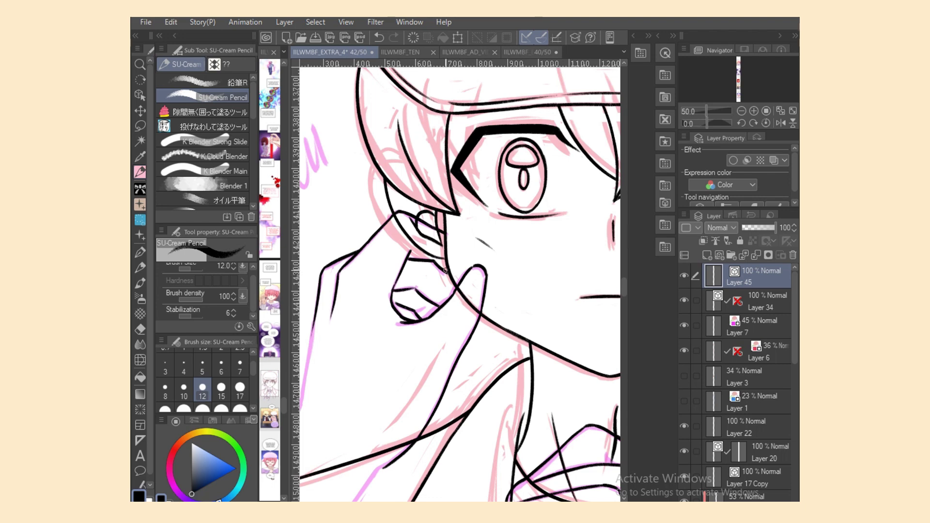
Ink the back of the raised hand from the knuckle down through the wrist and beyond the panel's side border.
scroll(539, 478, left, 2)
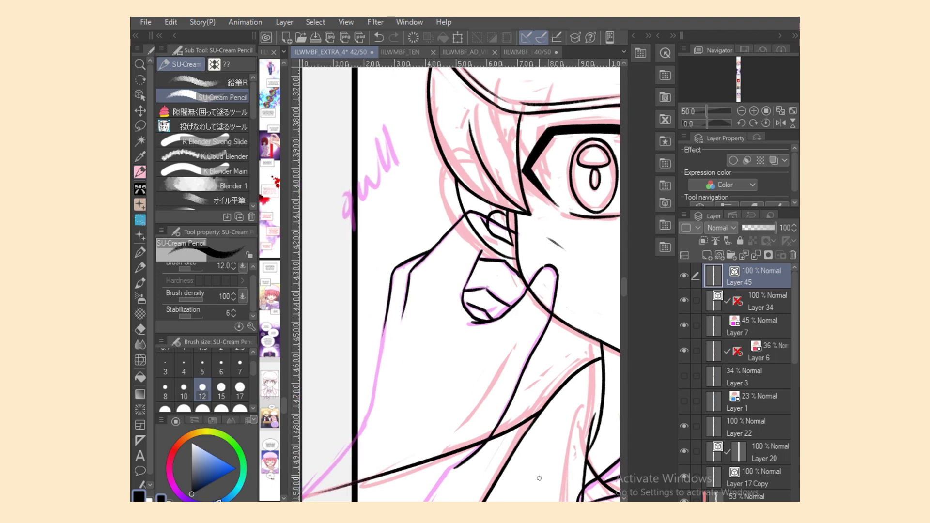
key(ctrl+z)
scroll(460, 285, down, 3)
drag(388, 180, 370, 269)
key(ctrl+z)
key(ctrl+z)
drag(388, 179, 356, 318)
key(ctrl+z)
key(ctrl+z)
mouse_move(372, 271)
mouse_down()
mouse_move(360, 306)
mouse_move(302, 366)
mouse_up()
key(ctrl+z)
drag(363, 302, 303, 381)
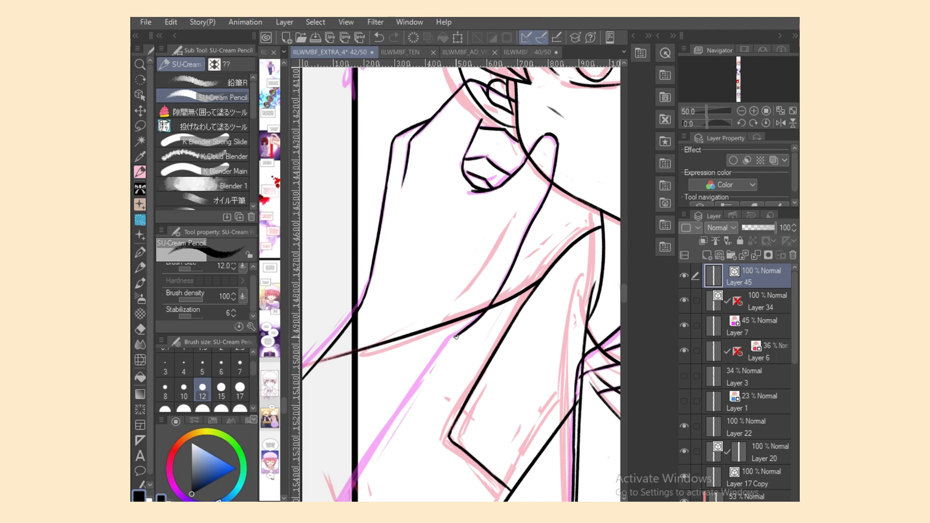
Ink the forearm's inner edge diagonally from the shoulder line down past the panel's side border.
drag(460, 334, 416, 405)
key(ctrl+z)
scroll(460, 286, down, 5)
drag(457, 176, 415, 232)
key(ctrl+z)
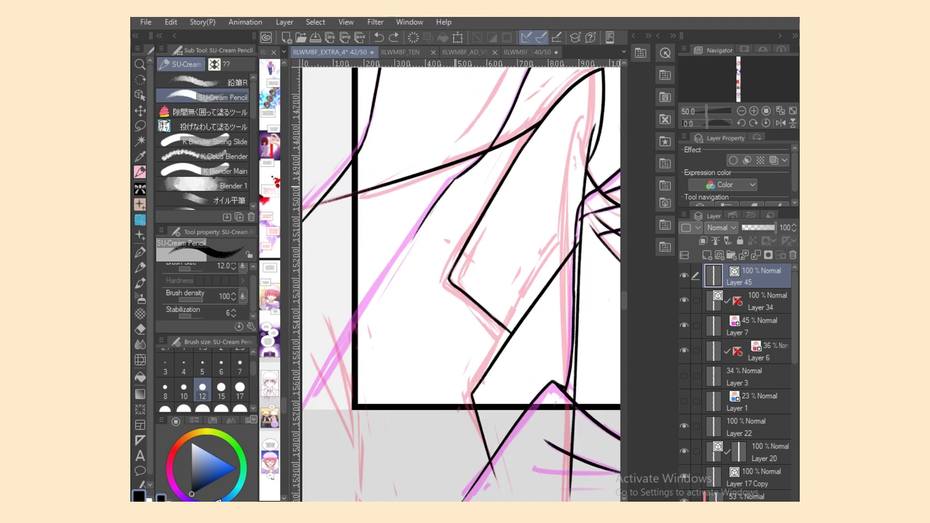
drag(457, 176, 385, 281)
key(ctrl+z)
drag(453, 178, 359, 322)
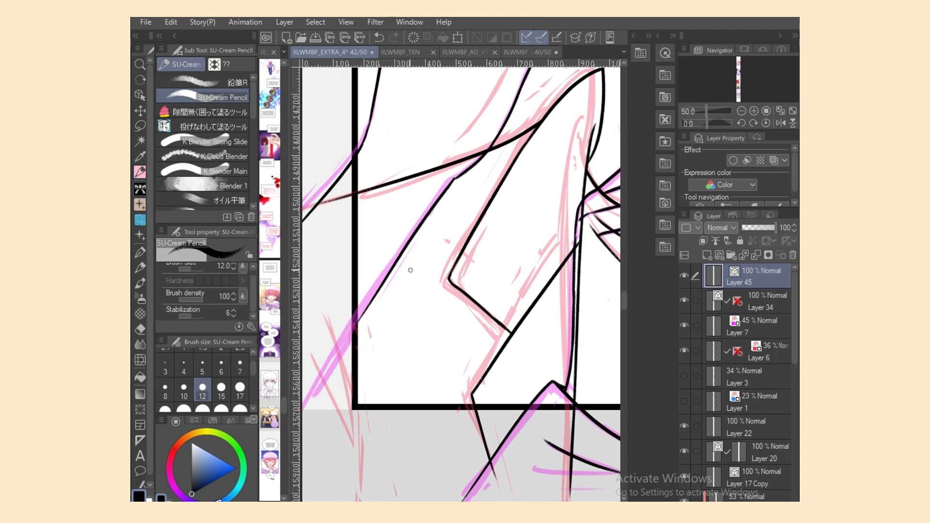
key(ctrl+z)
drag(458, 176, 355, 348)
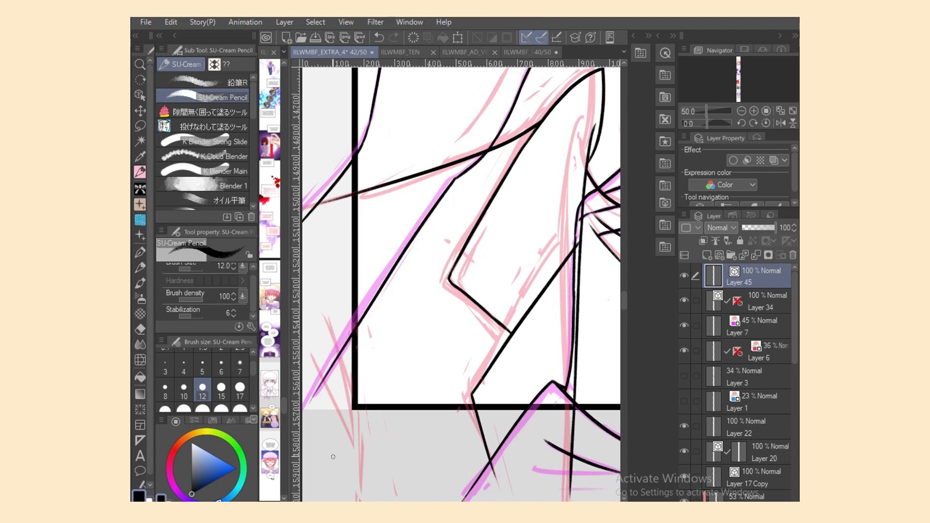
Hide the sketch layers and move line-art Layers 45 and 34 into the Frame 6 folder.
scroll(333, 456, down, 5)
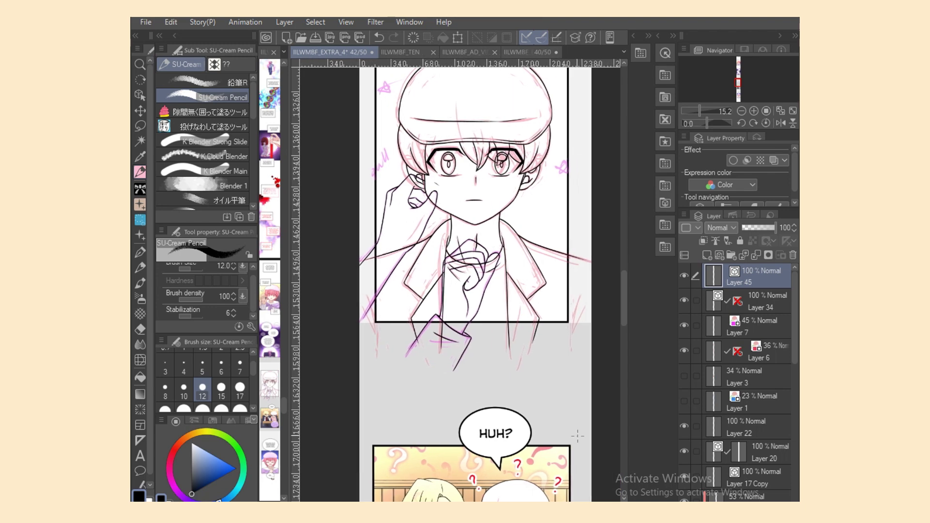
scroll(577, 436, up, 3)
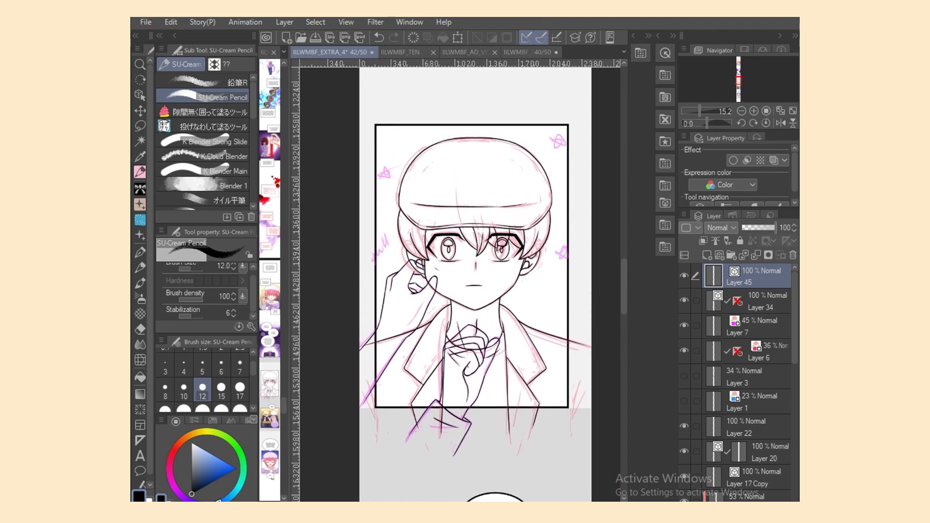
drag(683, 300, 684, 350)
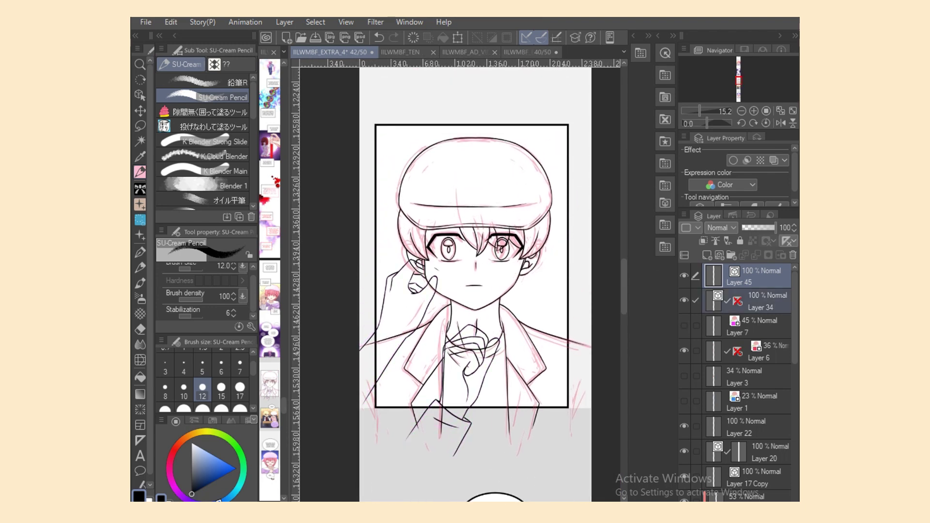
drag(712, 312, 712, 485)
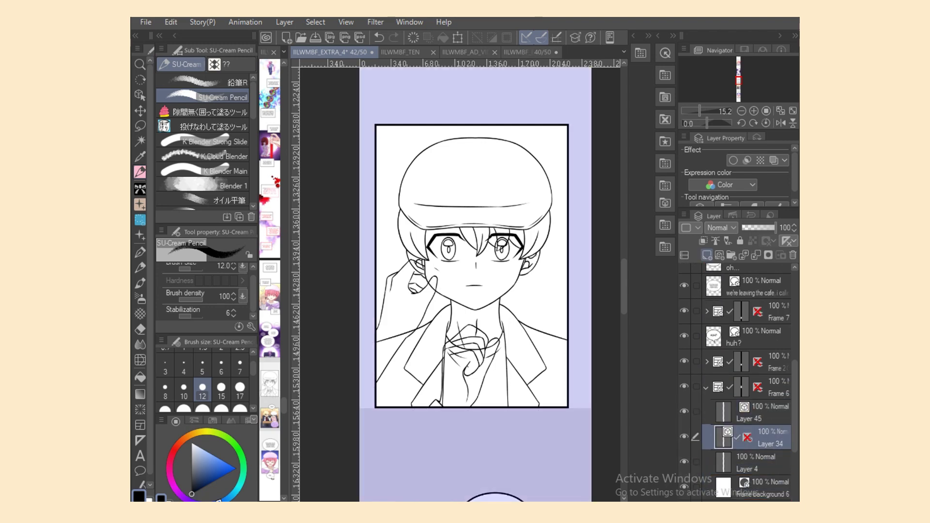
Add a new layer above Layer 34, hide the hand line art, set Layer 34 as reference and select Layer 4.
key(ctrl+shift+n)
click(756, 462)
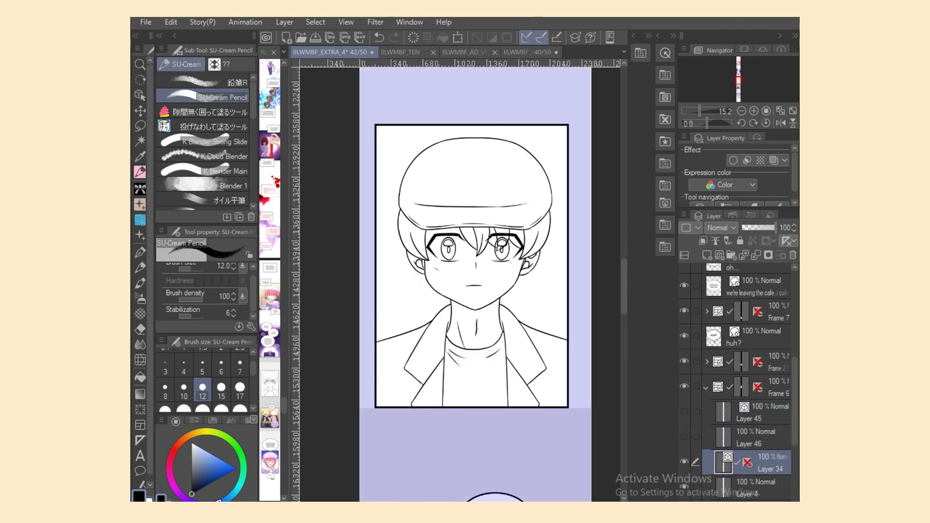
click(715, 241)
click(755, 487)
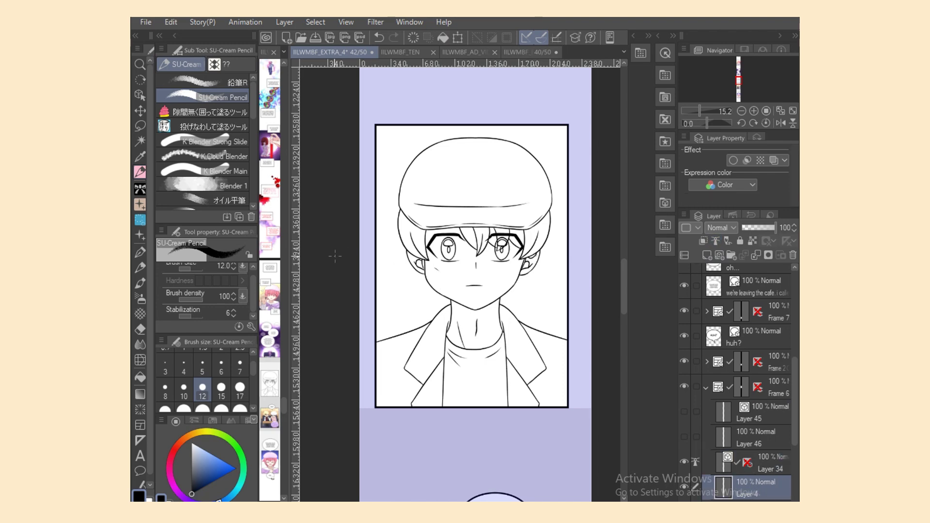
Fill the whole character with a pale cream base colour and clip the working layer to the one below.
key(g)
mouse_move(405, 296)
mouse_down()
mouse_move(482, 477)
mouse_move(533, 290)
mouse_move(489, 134)
mouse_move(361, 266)
mouse_move(377, 296)
mouse_up()
click(752, 241)
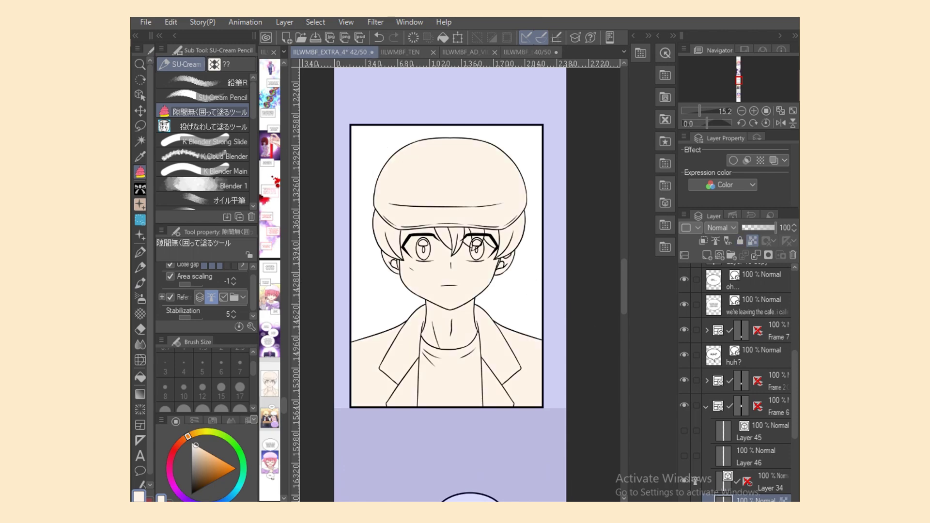
click(752, 241)
click(704, 241)
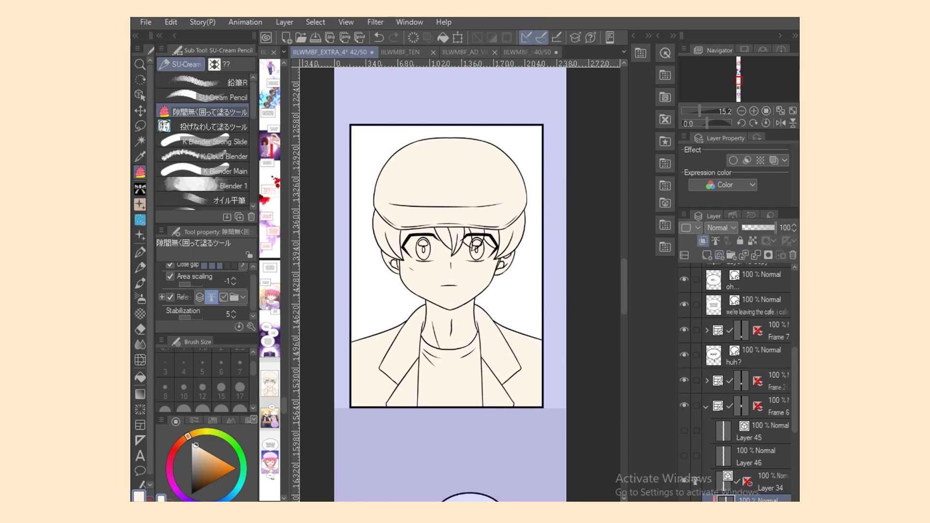
Set the blending mode of Layer 48 to Multiply.
click(757, 228)
drag(756, 228, 777, 228)
click(721, 228)
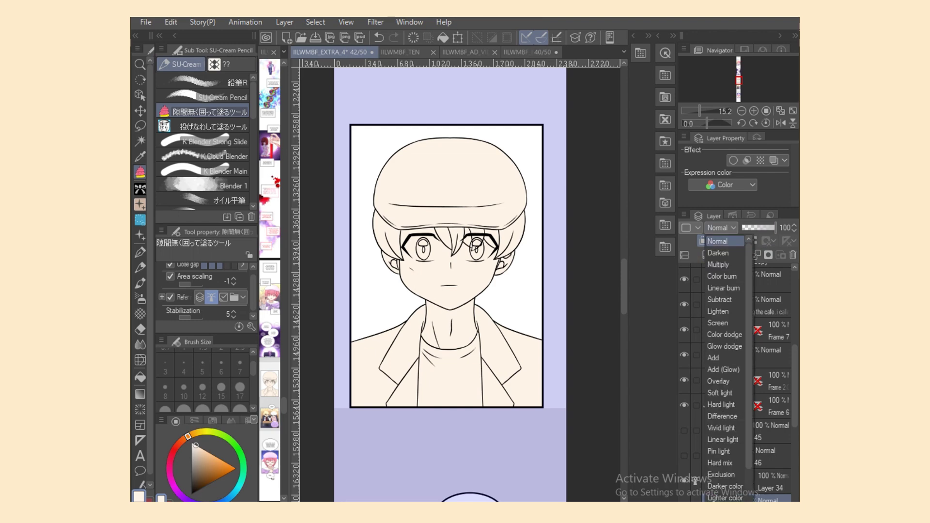
click(722, 264)
scroll(749, 382, down, 3)
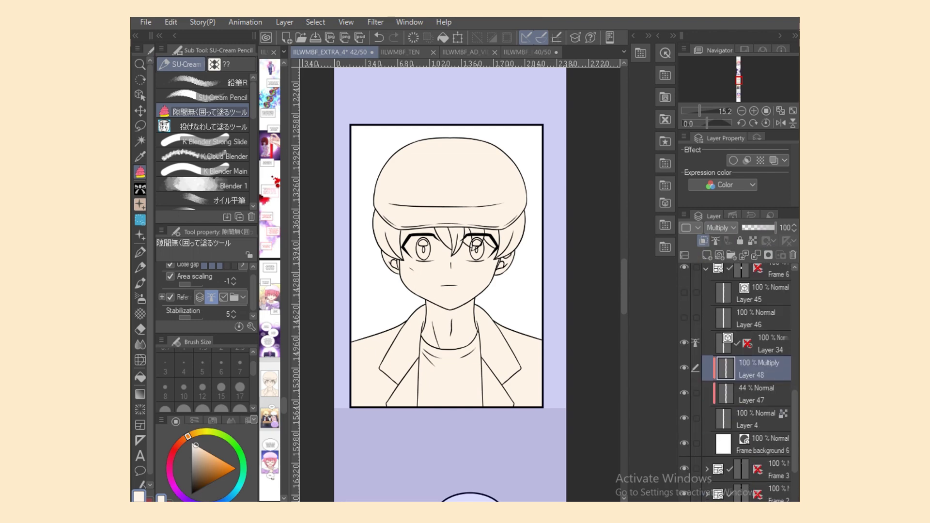
Fill the character's undershirt with white on Layer 4.
click(751, 419)
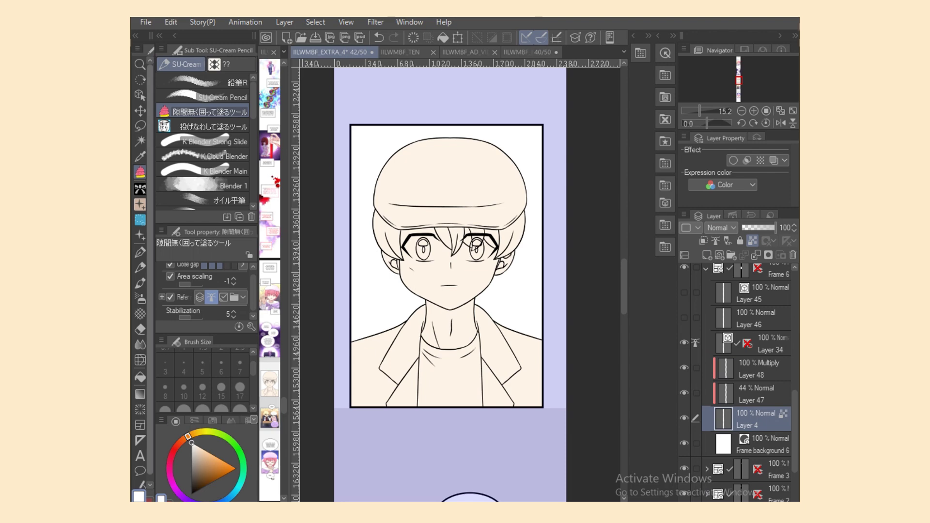
key(g)
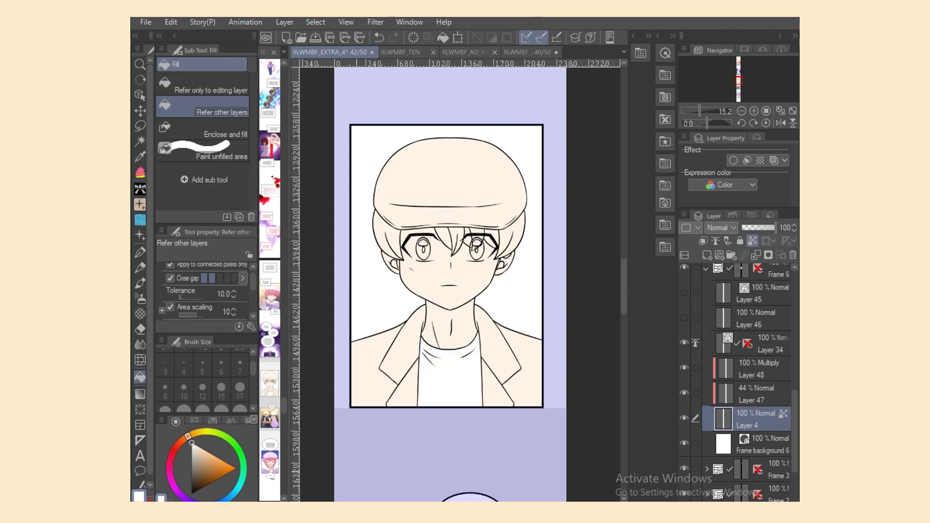
Lasso-fill the whole eye area on the viewer's left with white on Layer 4, including behind the iris.
key(ctrl+plus)
key(ctrl+plus)
key(ctrl+plus)
key(p)
click(213, 127)
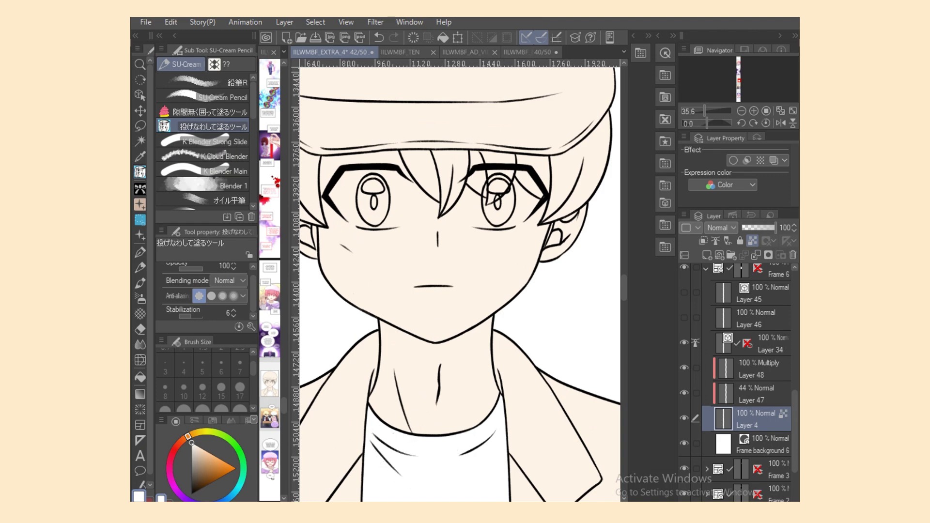
scroll(459, 284, left, 3)
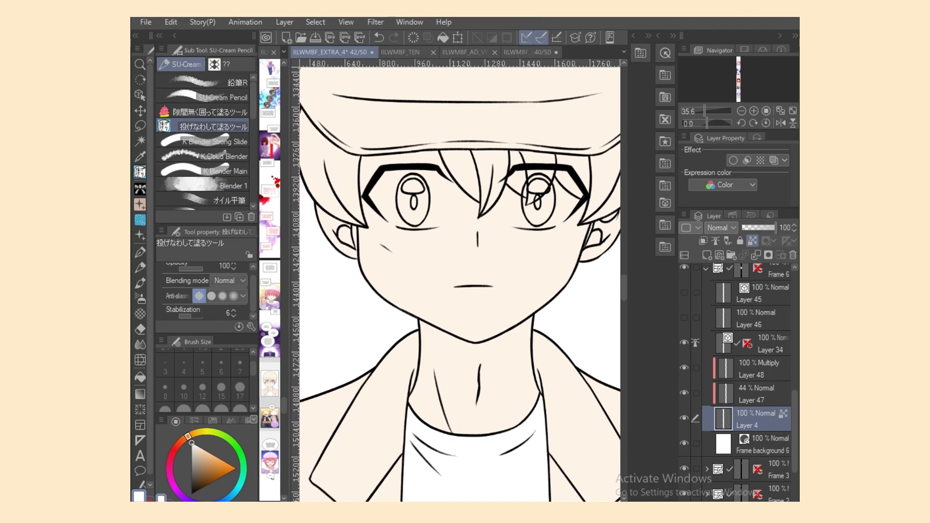
key(ctrl+plus)
key(ctrl+plus)
key(ctrl+minus)
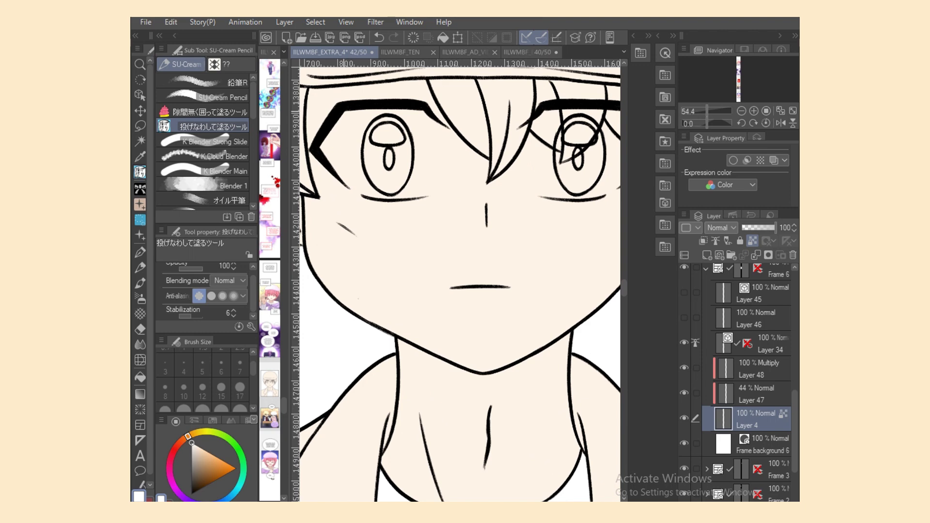
mouse_move(341, 113)
mouse_down()
mouse_move(383, 193)
mouse_move(394, 145)
mouse_up()
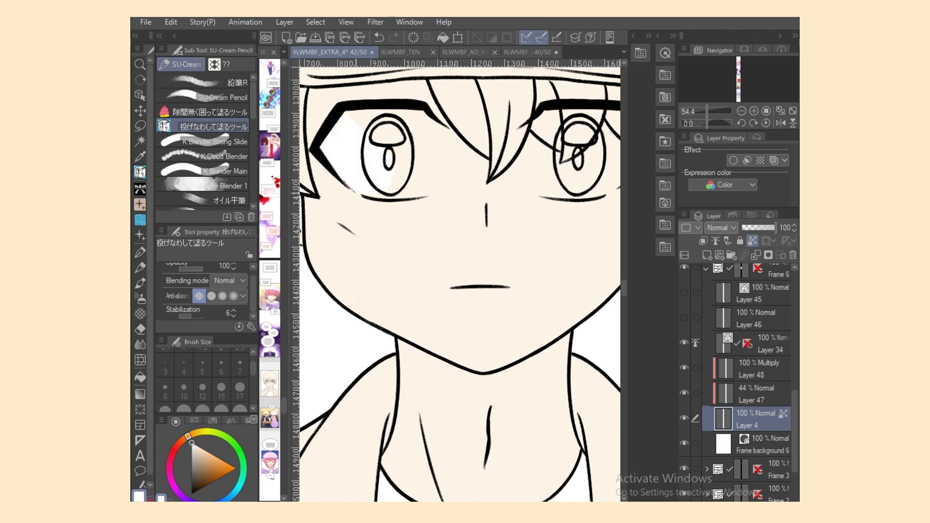
mouse_move(407, 196)
mouse_down()
mouse_move(434, 133)
mouse_move(417, 107)
mouse_up()
drag(349, 194, 431, 159)
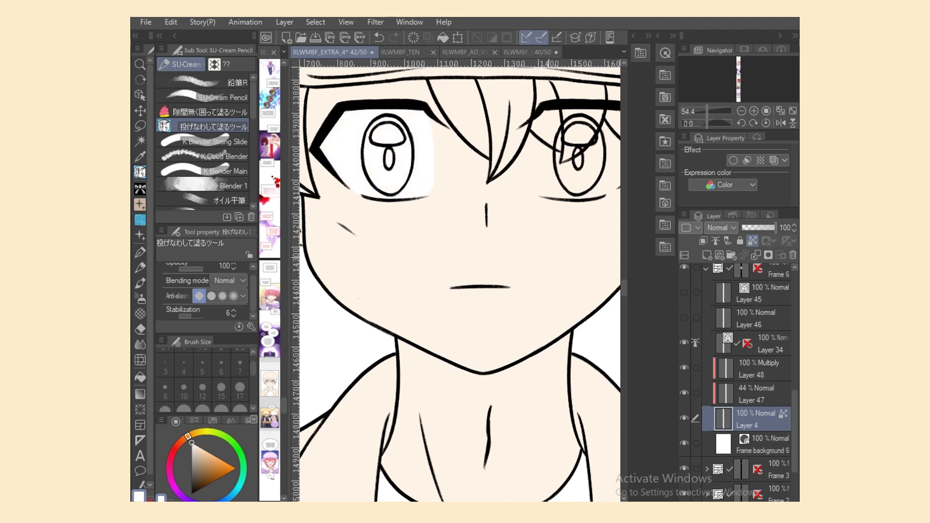
Lasso-fill the eye area on the viewer's right with white and tidy its inner edge.
scroll(460, 281, right, 3)
drag(486, 119, 479, 186)
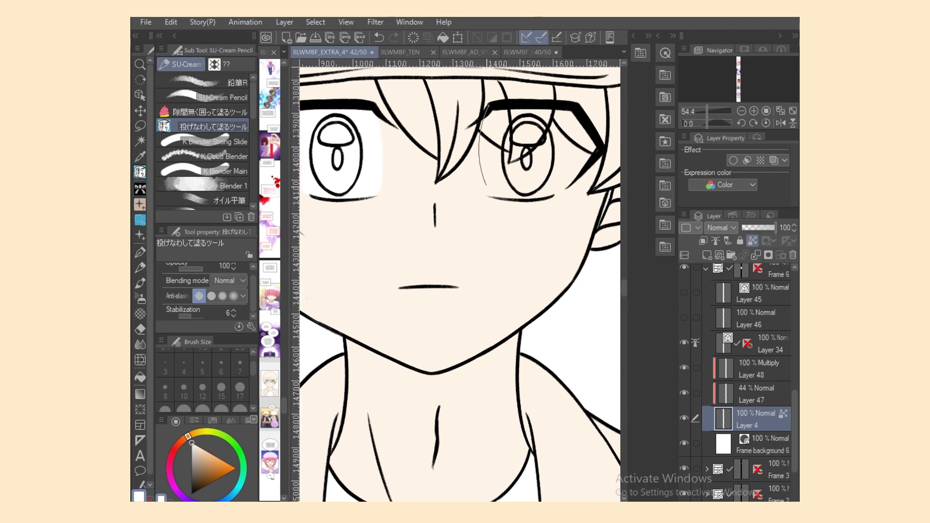
drag(535, 198, 594, 135)
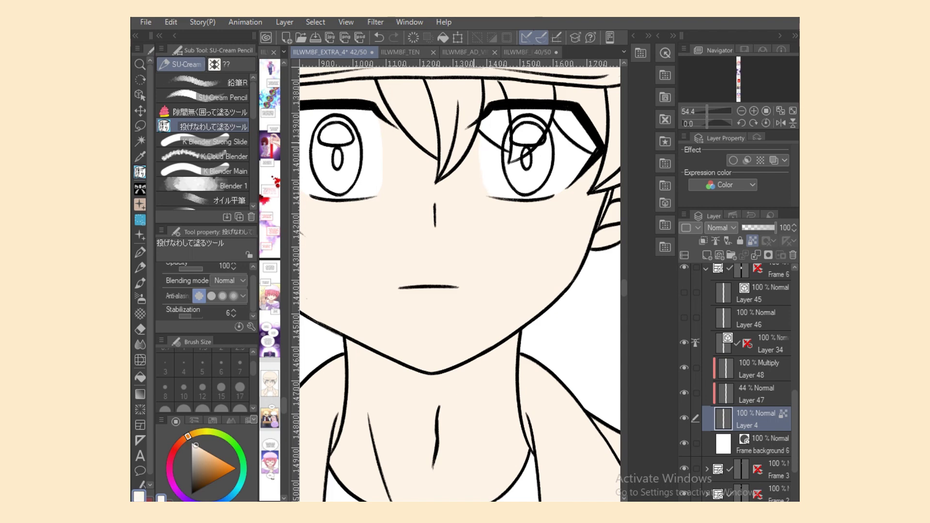
click(175, 450)
key(x)
key(x)
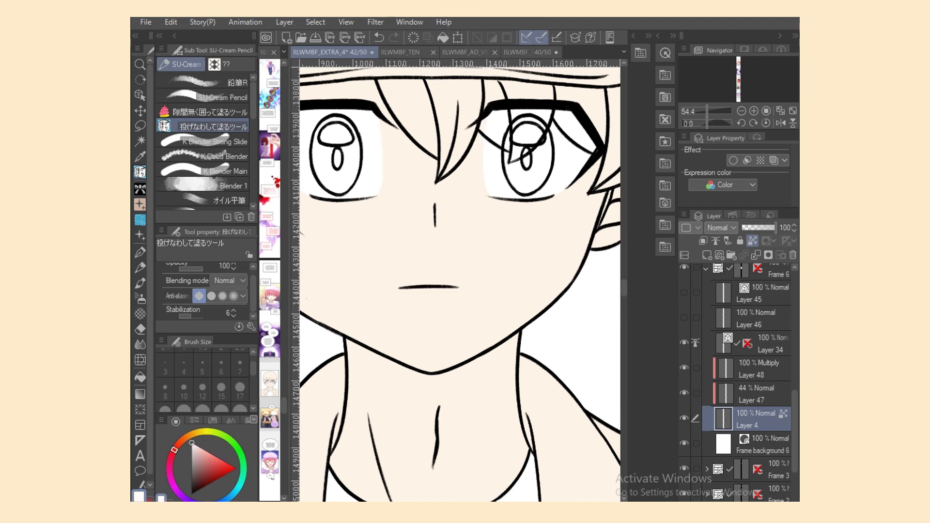
On line-art Layer 34, select the iris outline strokes for inspection and hide the layer's symmetry ruler.
click(765, 344)
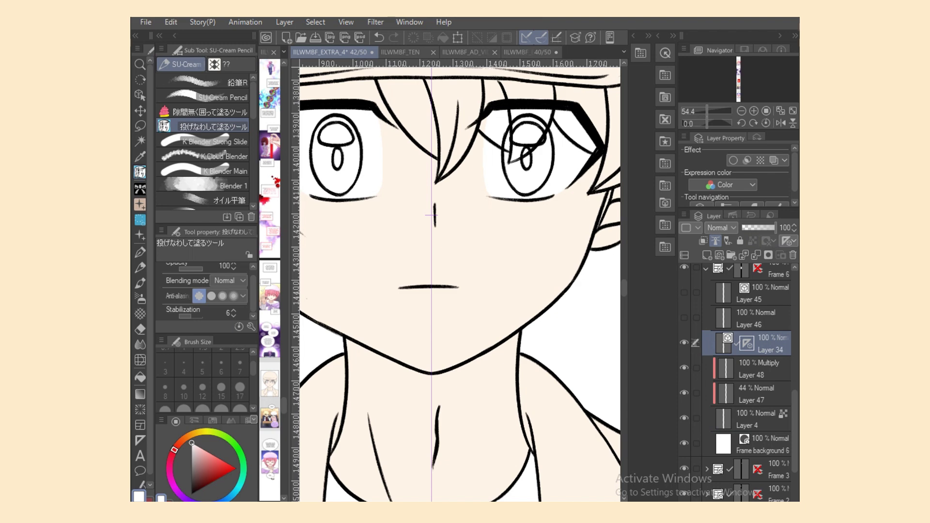
key(p)
key(x)
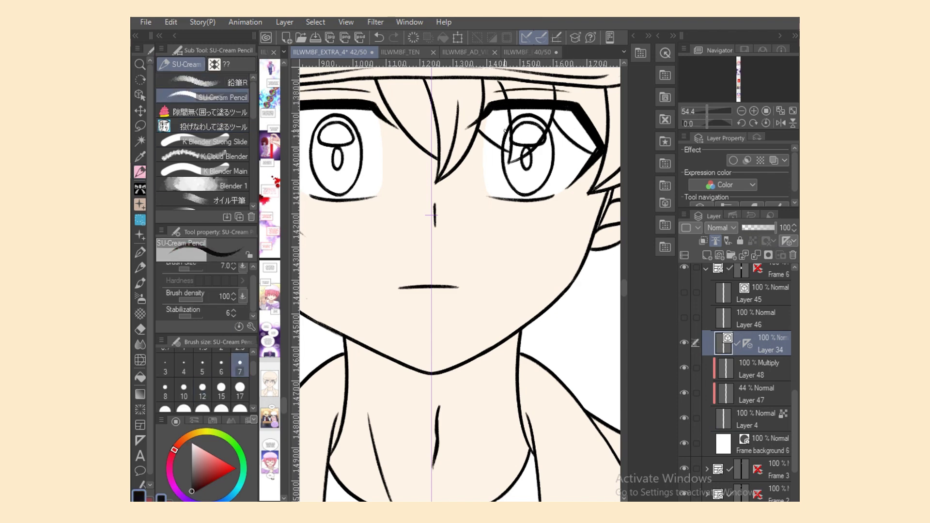
key(o)
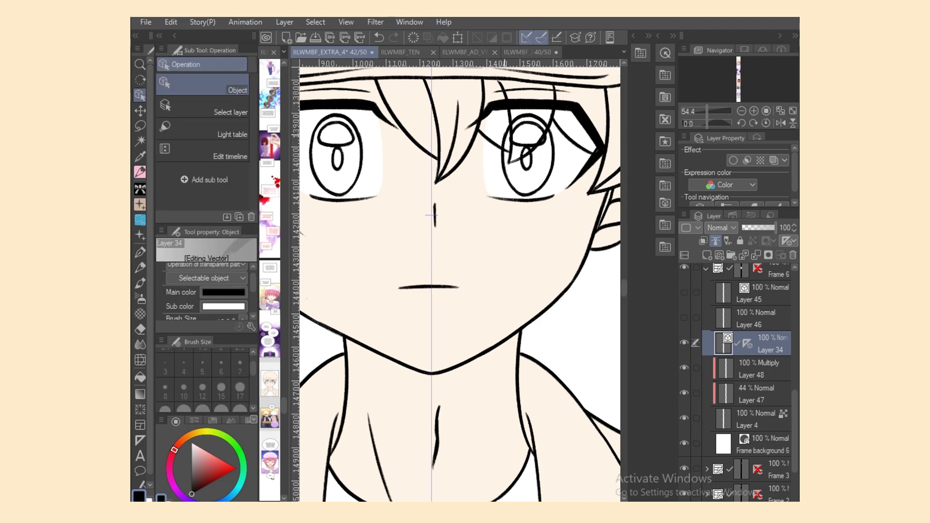
click(503, 155)
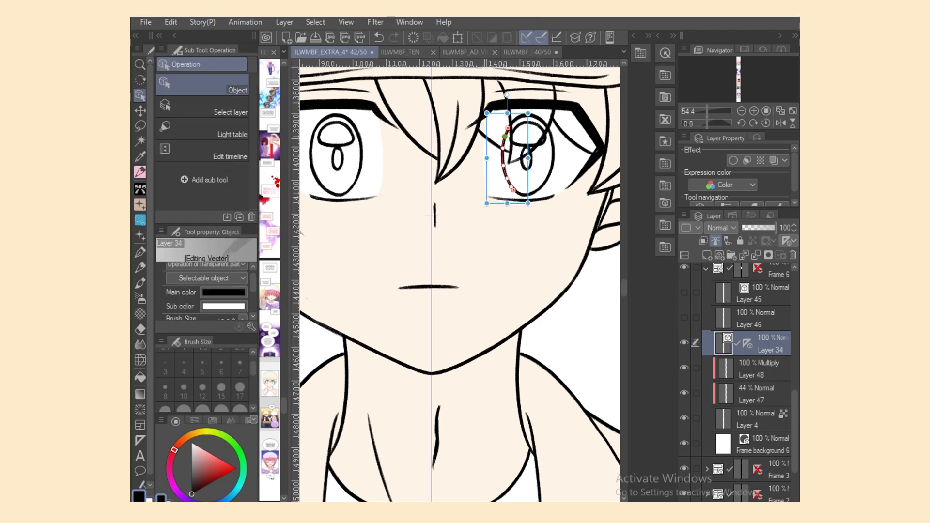
drag(507, 158, 356, 158)
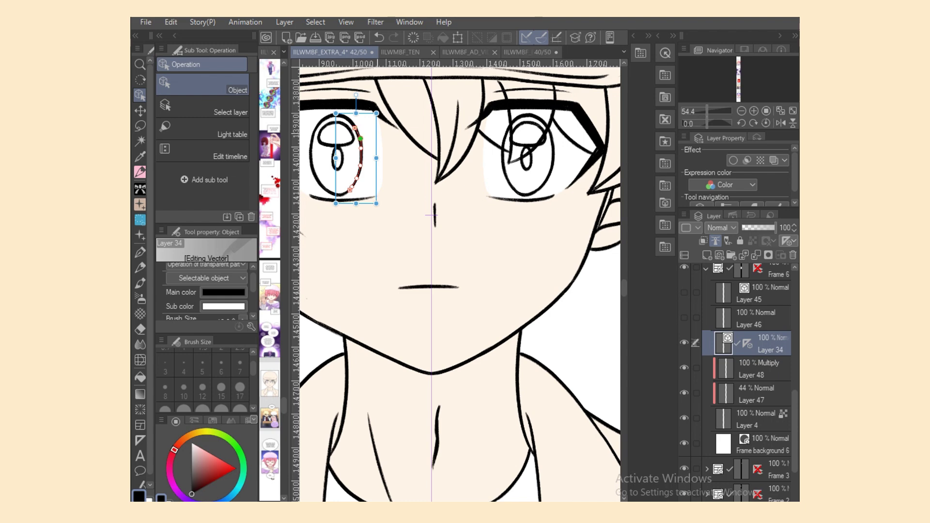
key(p)
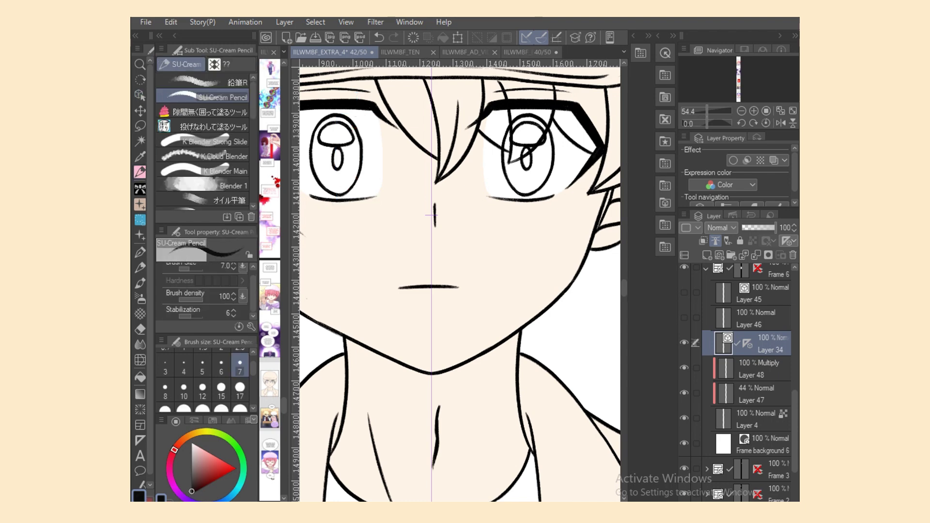
right_click(747, 343)
click(687, 414)
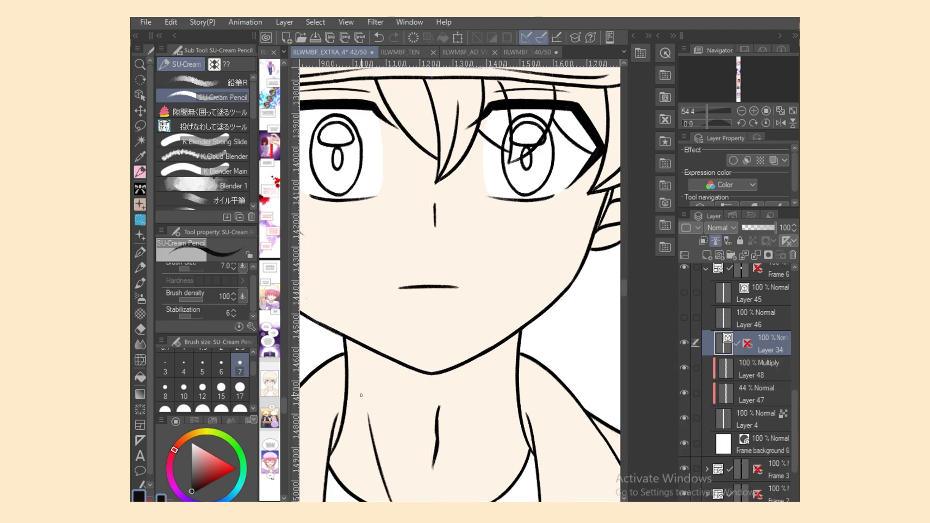
Shift the end control point of the jaw line on the viewer's left slightly outward where it meets the neck.
scroll(460, 281, left, 2)
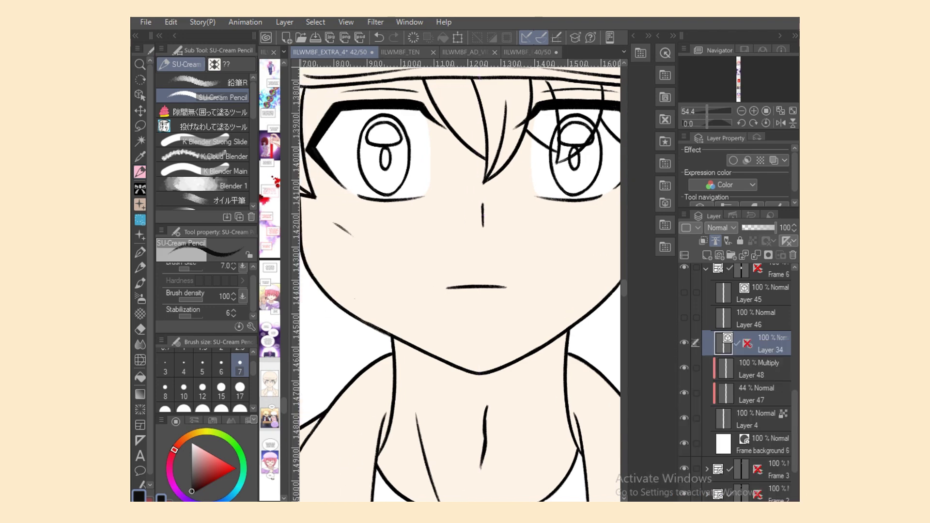
click(140, 95)
click(350, 314)
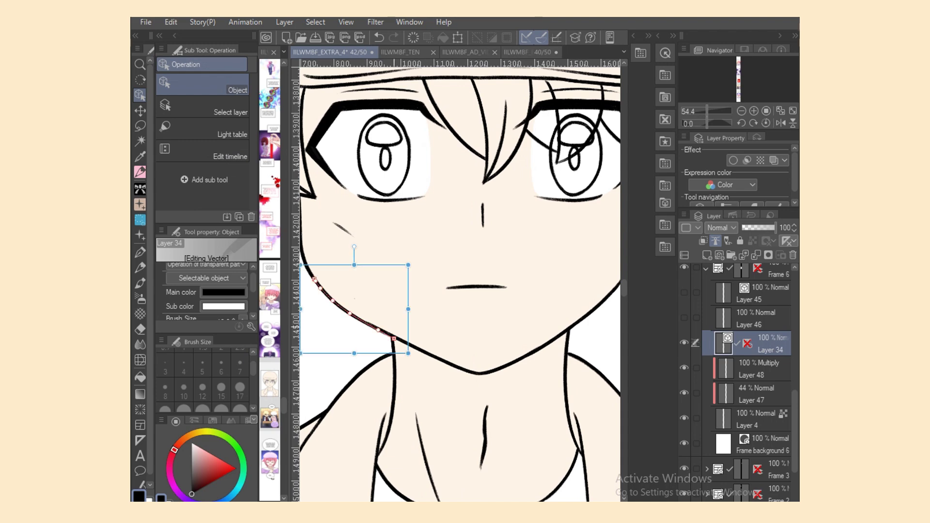
drag(394, 338, 397, 337)
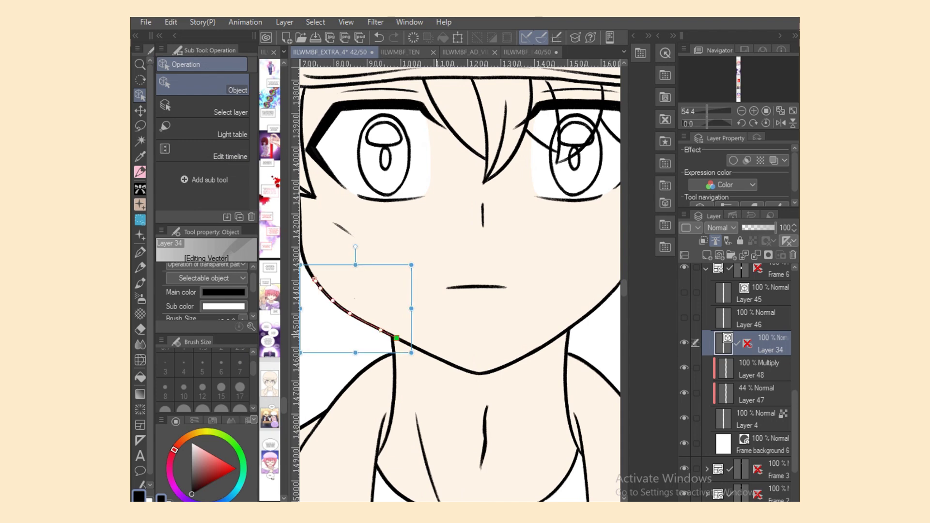
On Layer 4, unlock transparent pixels, patch the cream skin base along the adjusted jaw line, and lock transparent pixels again.
key(b)
ctrl+shift+click(379, 334)
key(o)
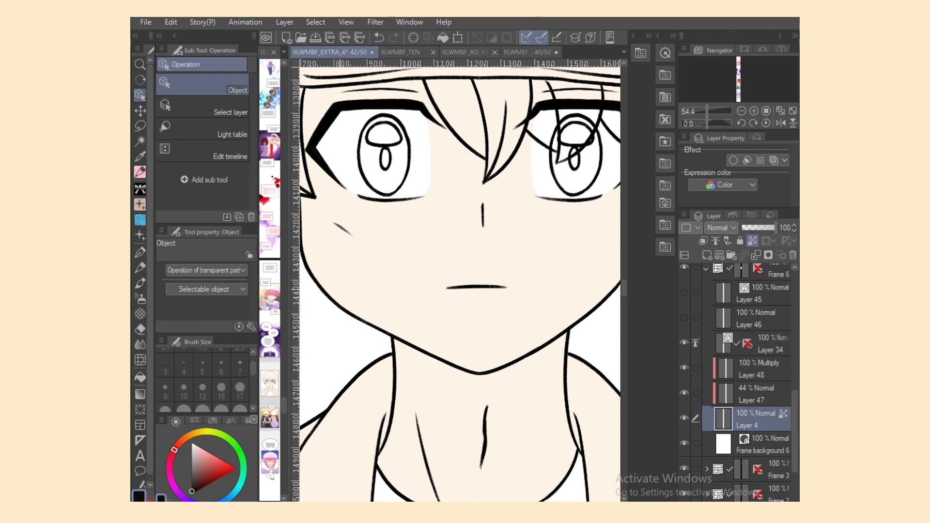
key(b)
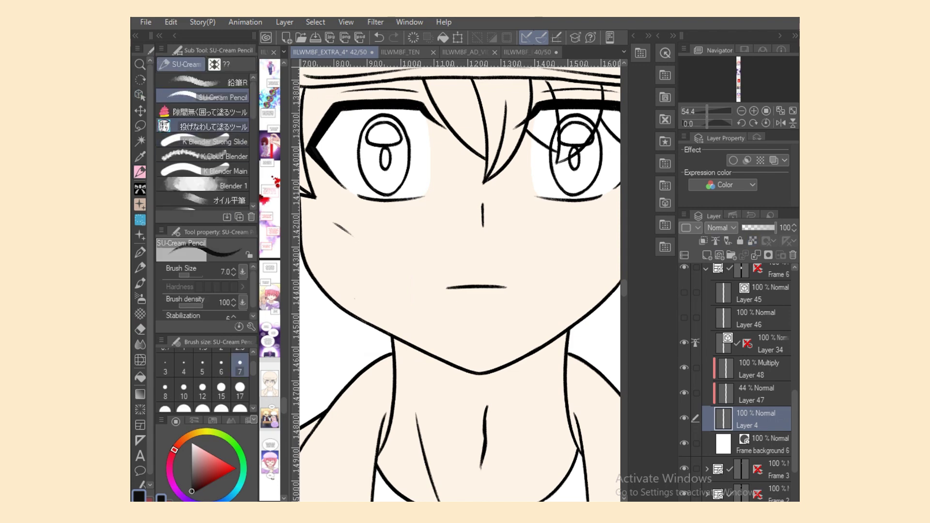
alt+click(519, 279)
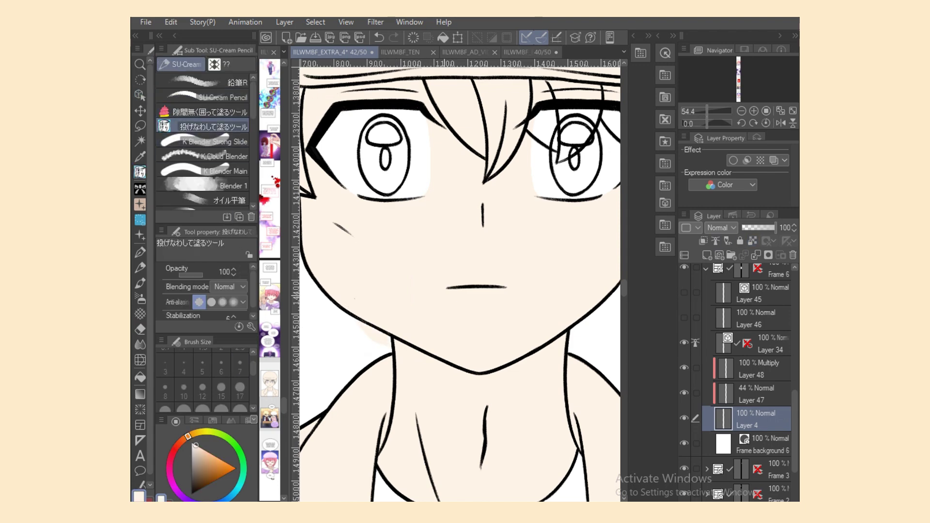
click(208, 112)
click(752, 240)
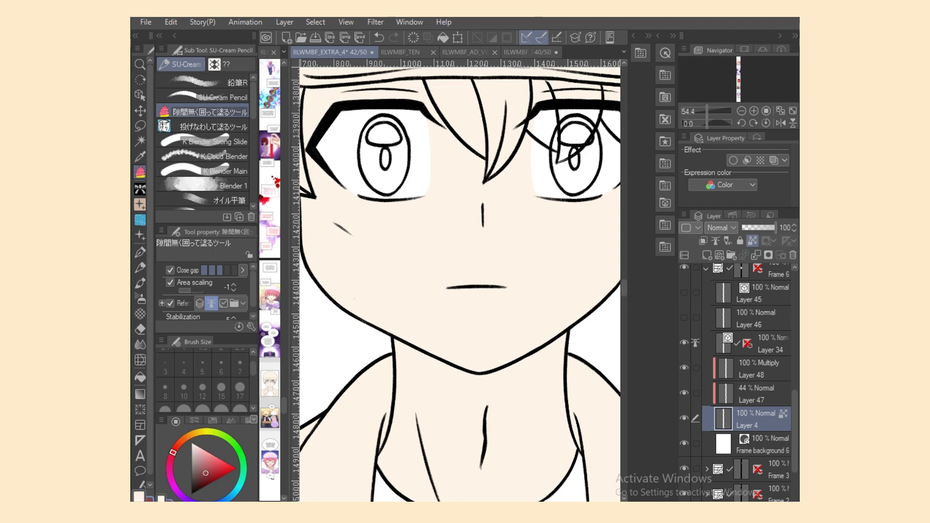
Fill the crown and brim of the cap with white on Layer 4.
scroll(565, 307, up, 5)
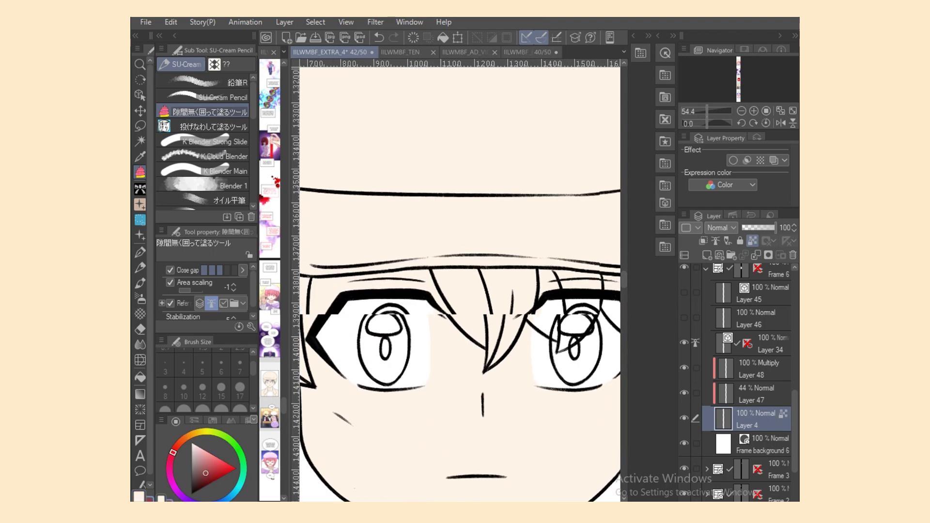
scroll(565, 306, left, 4)
scroll(464, 281, right, 1)
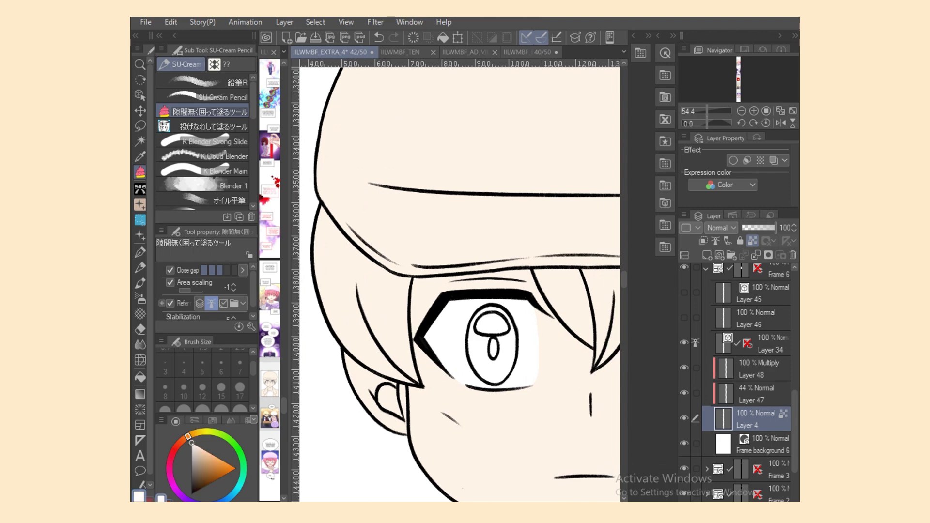
key(g)
click(465, 121)
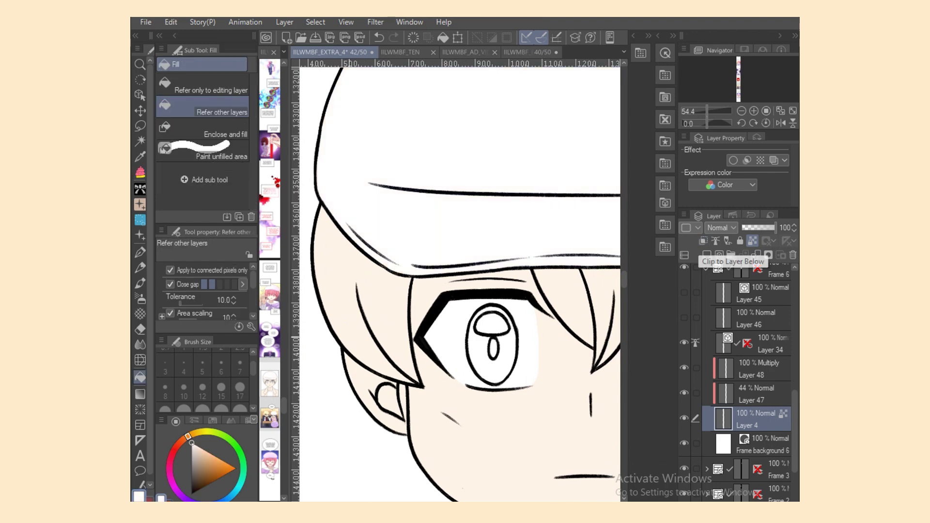
Lasso-fill the side hair on the viewer's left, from under the cap to its tips, with dark red.
click(140, 172)
click(213, 126)
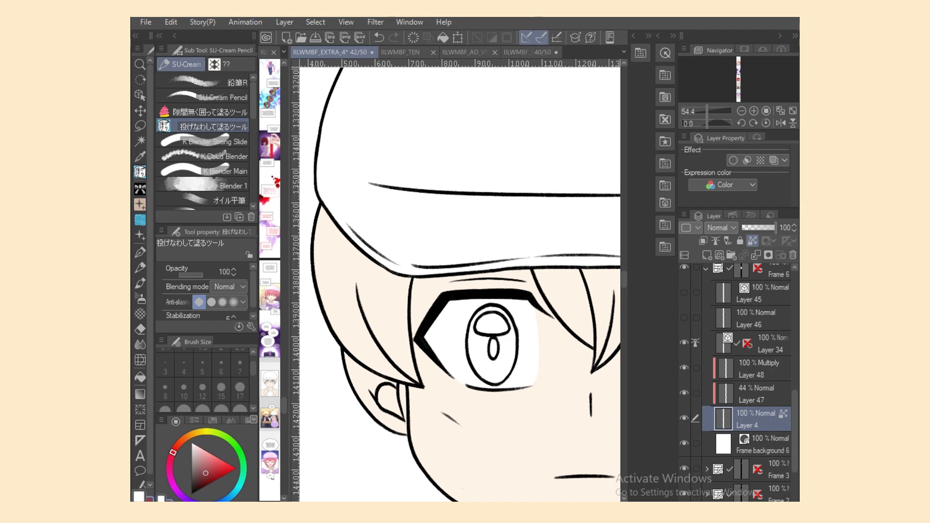
mouse_move(324, 252)
mouse_down()
mouse_move(383, 314)
mouse_move(323, 256)
mouse_up()
mouse_move(320, 204)
mouse_down()
mouse_move(339, 256)
mouse_move(388, 310)
mouse_move(374, 240)
mouse_move(415, 276)
mouse_move(402, 363)
mouse_move(385, 339)
mouse_up()
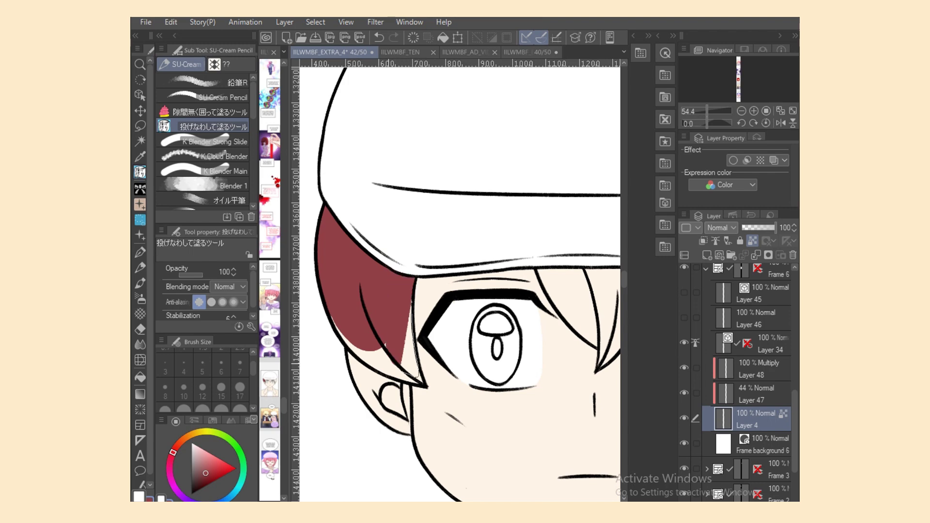
mouse_move(412, 305)
mouse_down()
mouse_move(419, 378)
mouse_move(339, 320)
mouse_up()
drag(383, 371, 424, 385)
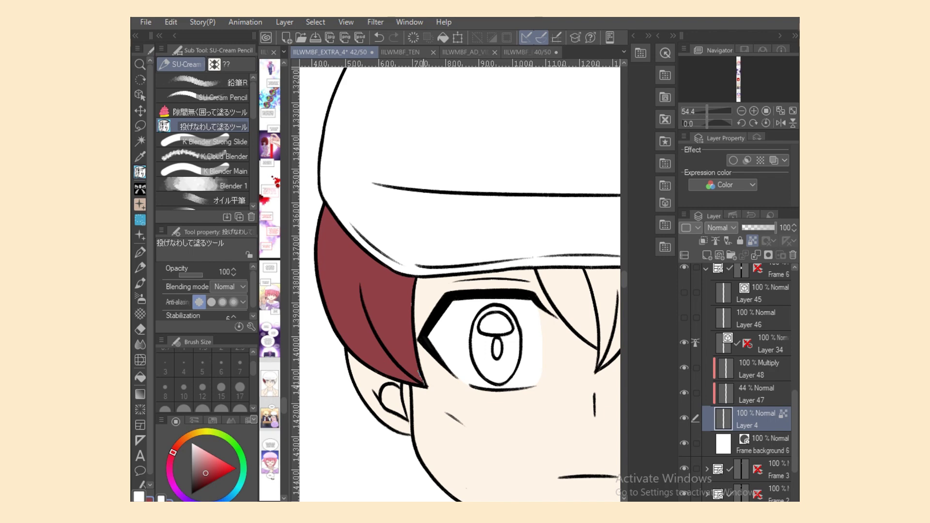
scroll(459, 281, right, 5)
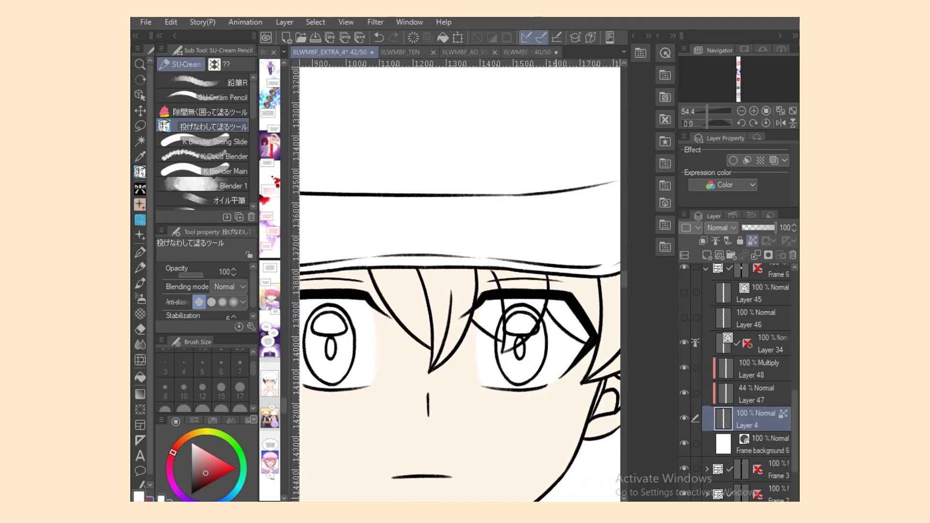
mouse_move(344, 262)
mouse_down()
mouse_move(501, 234)
mouse_move(535, 237)
mouse_up()
key(ctrl+z)
key(ctrl+z)
drag(408, 181, 558, 162)
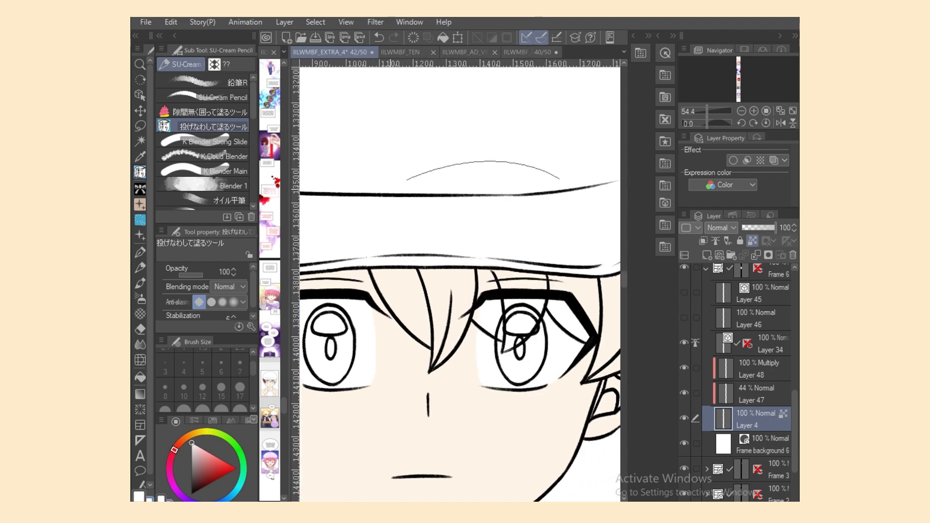
key(ctrl+z)
scroll(459, 281, right, 1)
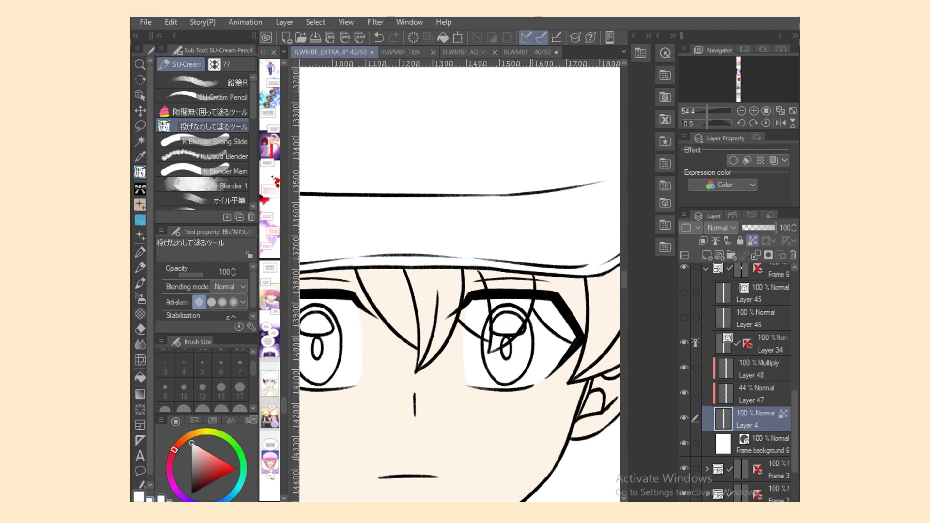
Lasso-fill the centre fringe locks between the eyes, from the cap edge to their tips, with dark red.
scroll(459, 281, left, 4)
drag(388, 174, 474, 150)
key(ctrl+z)
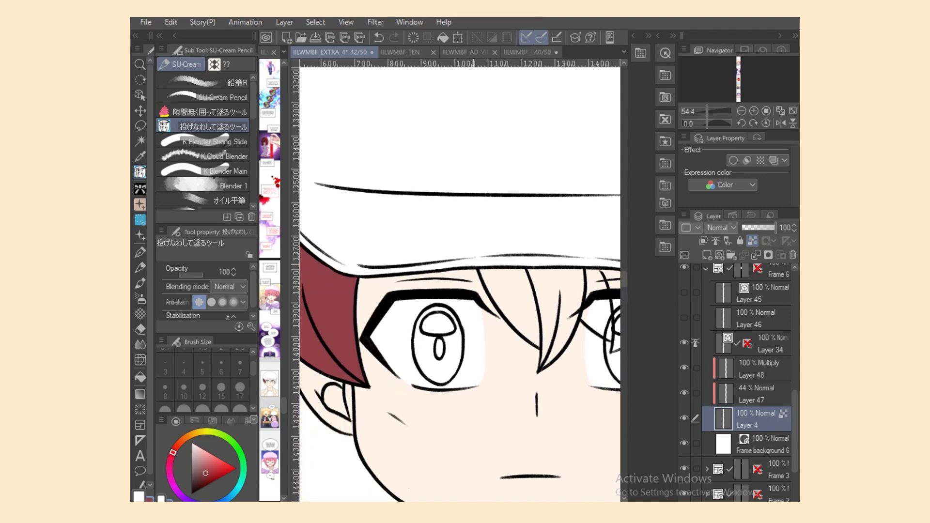
mouse_move(482, 273)
mouse_down()
mouse_move(544, 353)
mouse_move(516, 291)
mouse_move(459, 369)
mouse_up()
scroll(459, 281, right, 2)
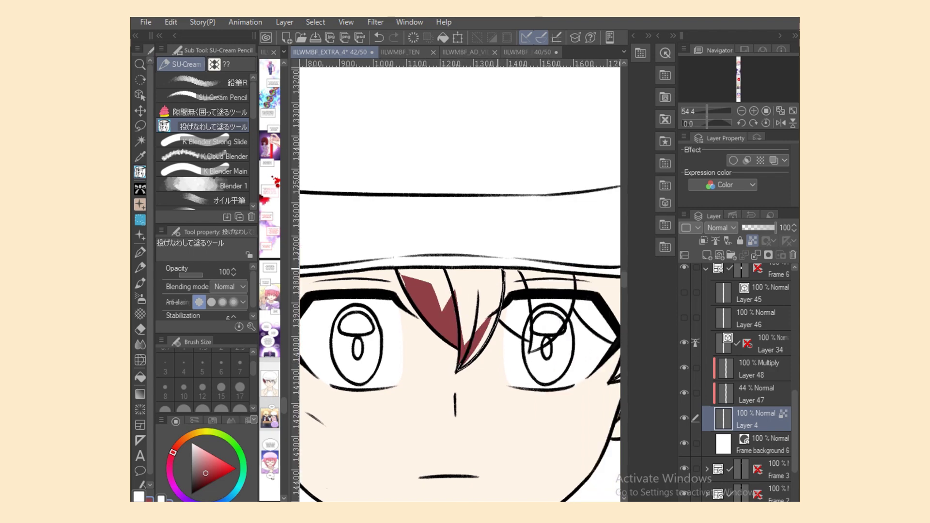
mouse_move(501, 269)
mouse_down()
mouse_move(410, 267)
mouse_move(414, 304)
mouse_move(503, 272)
mouse_up()
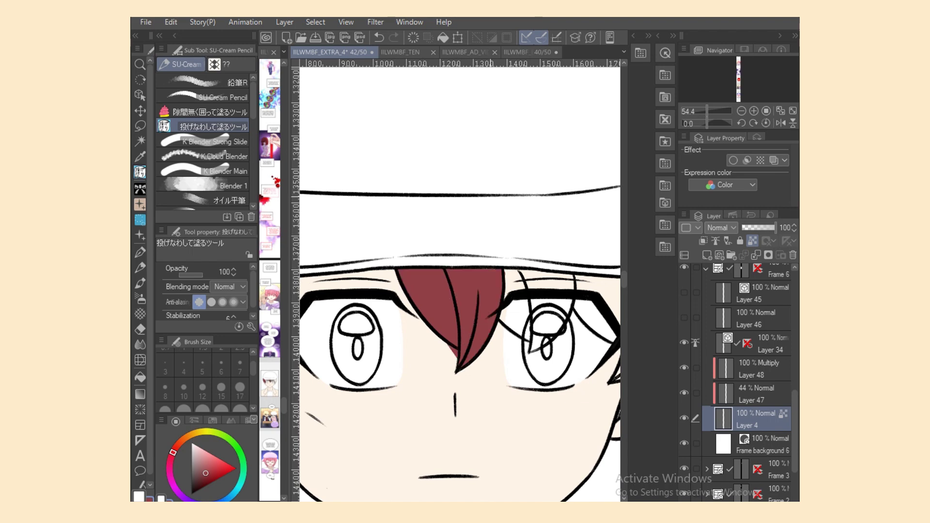
Fill the fringe strands crossing the eye on the viewer's right, and the gap beneath the cap brim, with dark red.
key(x)
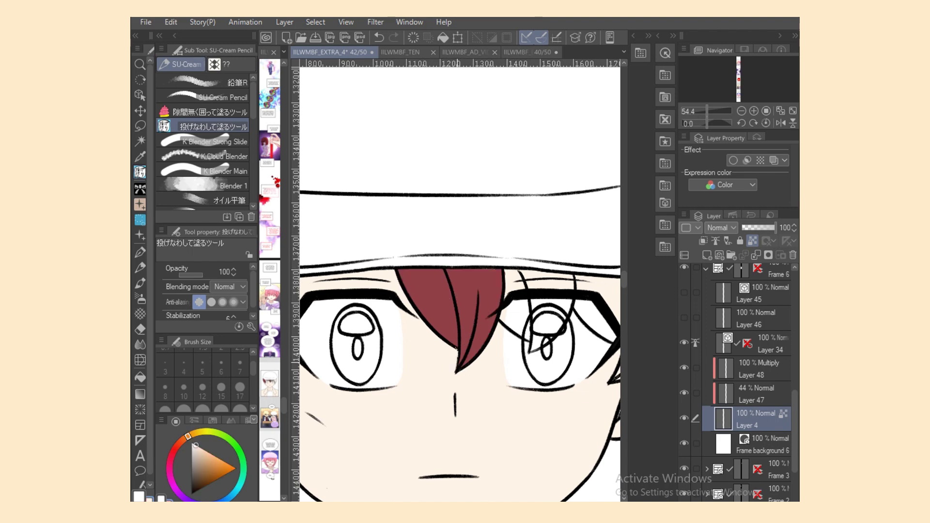
key(x)
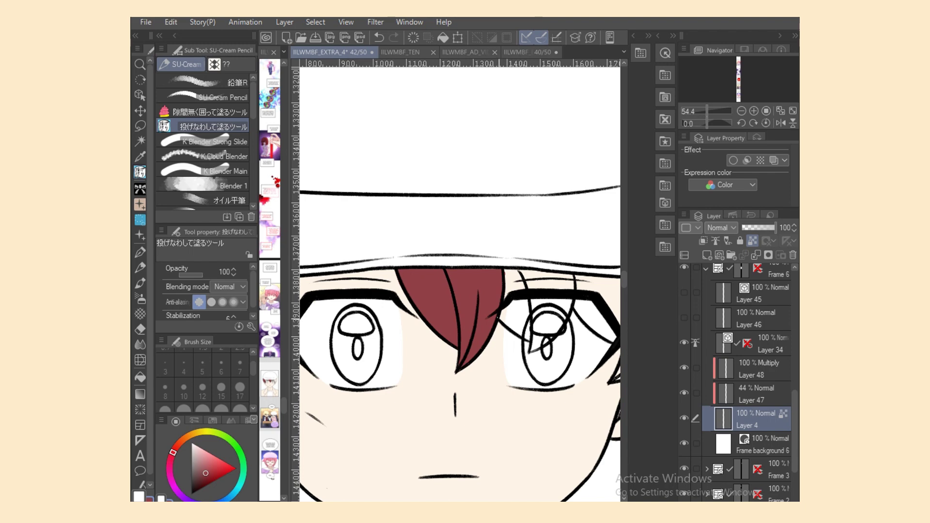
mouse_move(533, 274)
mouse_down()
mouse_move(504, 315)
mouse_move(532, 343)
mouse_move(567, 323)
mouse_move(533, 312)
mouse_up()
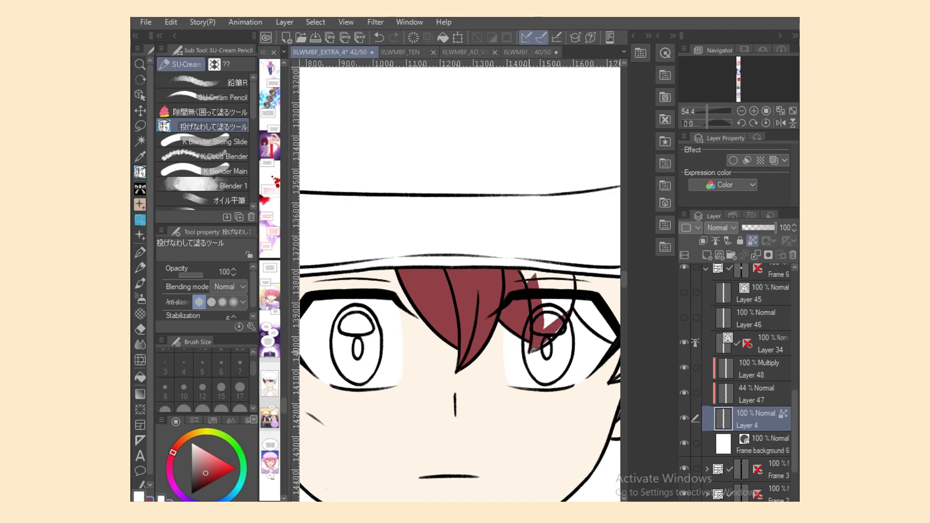
mouse_move(532, 350)
mouse_down()
mouse_move(564, 329)
mouse_move(575, 274)
mouse_move(519, 269)
mouse_up()
scroll(520, 269, right, 4)
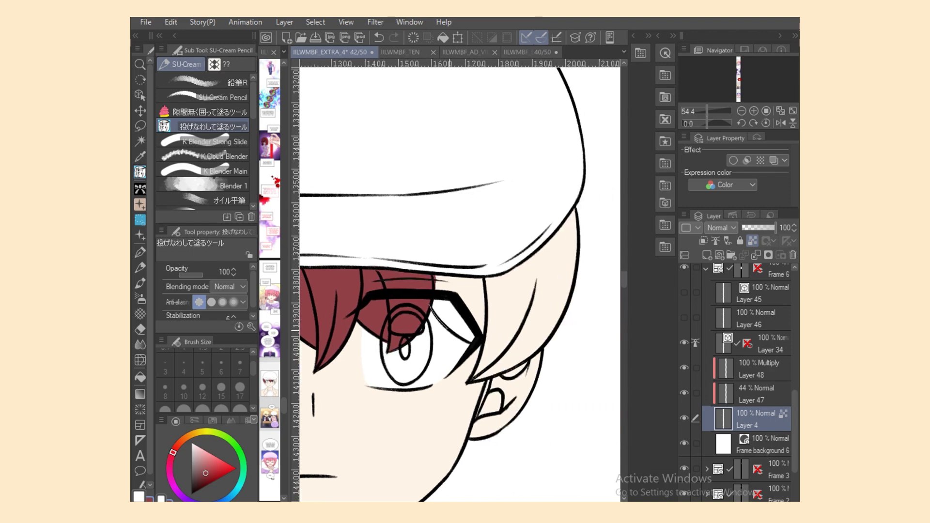
mouse_move(455, 342)
mouse_down()
mouse_move(497, 306)
mouse_move(472, 274)
mouse_move(436, 274)
mouse_up()
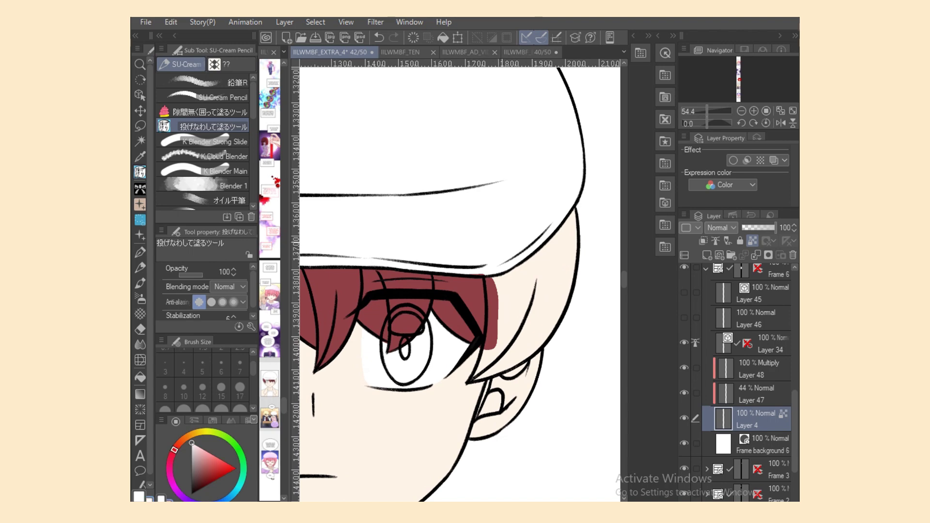
Lasso-fill the side hair on the viewer's right, from under the cap to the tips by the ear, with dark red.
mouse_move(491, 339)
mouse_down()
mouse_move(503, 276)
mouse_move(569, 300)
mouse_move(550, 334)
mouse_up()
drag(581, 227, 508, 272)
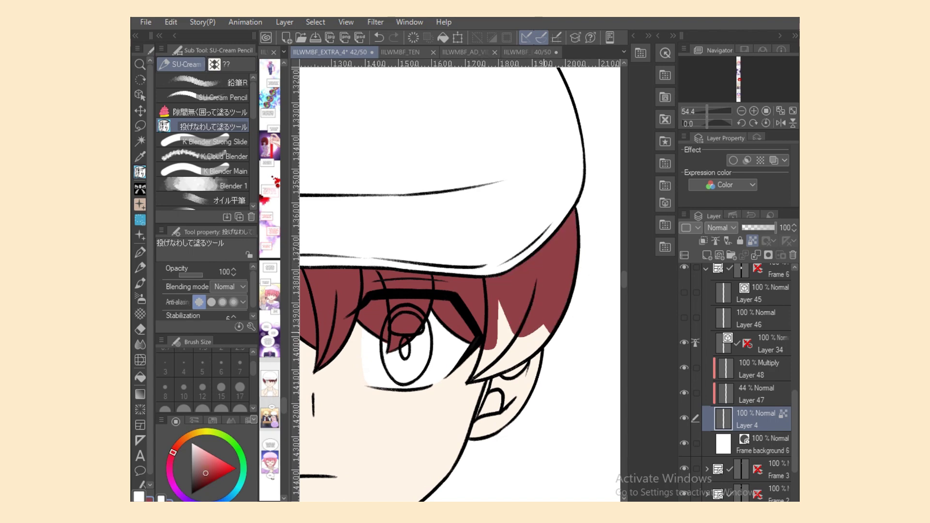
mouse_move(570, 308)
mouse_down()
mouse_move(531, 356)
mouse_move(481, 380)
mouse_move(489, 314)
mouse_up()
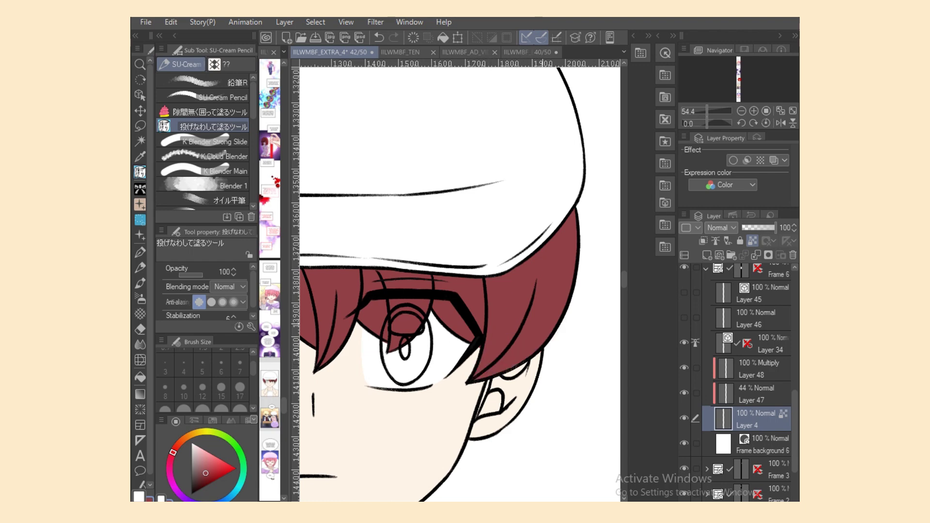
scroll(460, 281, left, 5)
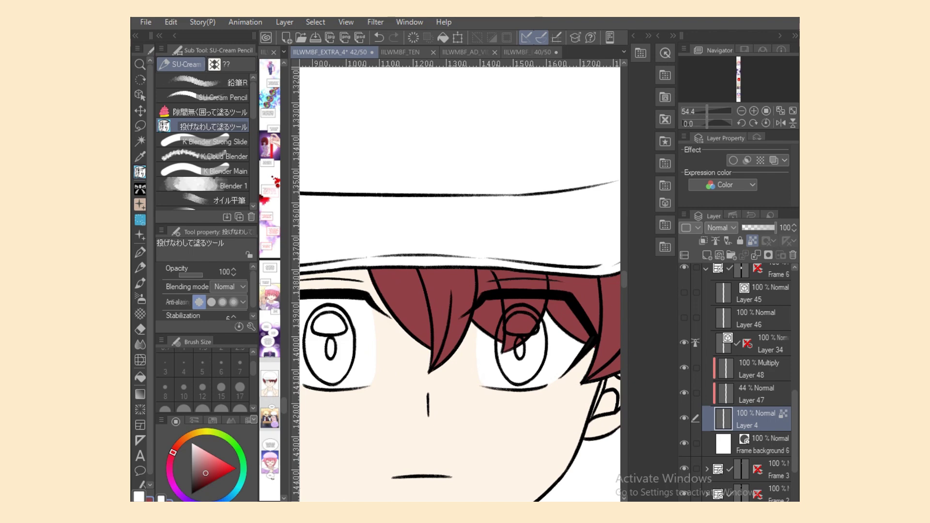
Fill the uncovered iris on the viewer's right and the lower iris on the viewer's left with light blue on Layer 4.
scroll(746, 388, up, 3)
mouse_move(517, 345)
mouse_down()
mouse_move(507, 379)
mouse_move(511, 352)
mouse_move(536, 330)
mouse_up()
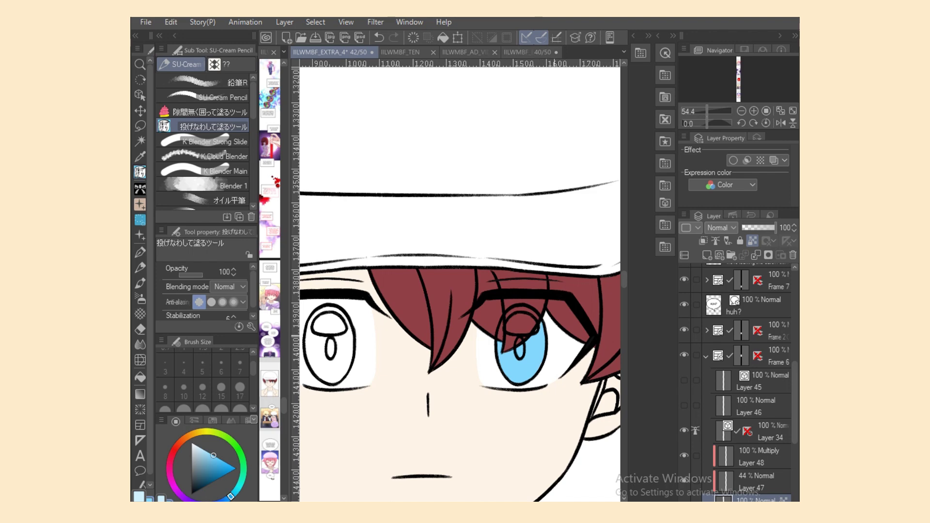
scroll(460, 280, left, 3)
mouse_move(407, 342)
mouse_down()
mouse_move(393, 375)
mouse_move(385, 368)
mouse_move(402, 382)
mouse_move(395, 384)
mouse_up()
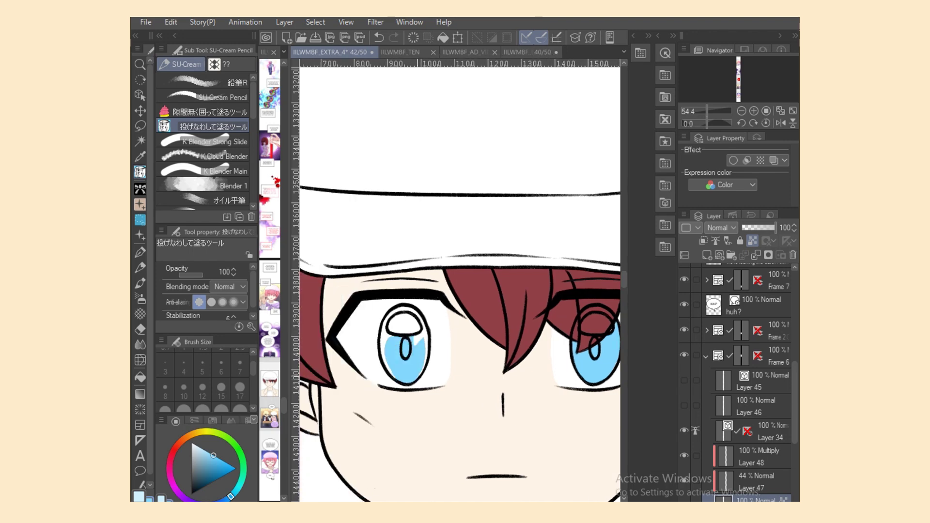
drag(428, 329, 420, 381)
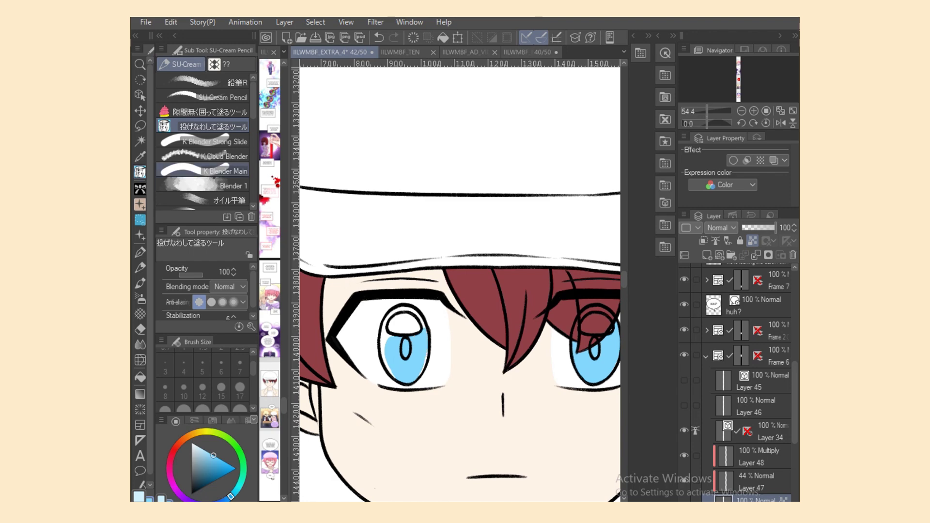
Adjust the control points of the iris outline of the eye on the viewer's left in vector Layer 34.
key(o)
click(405, 305)
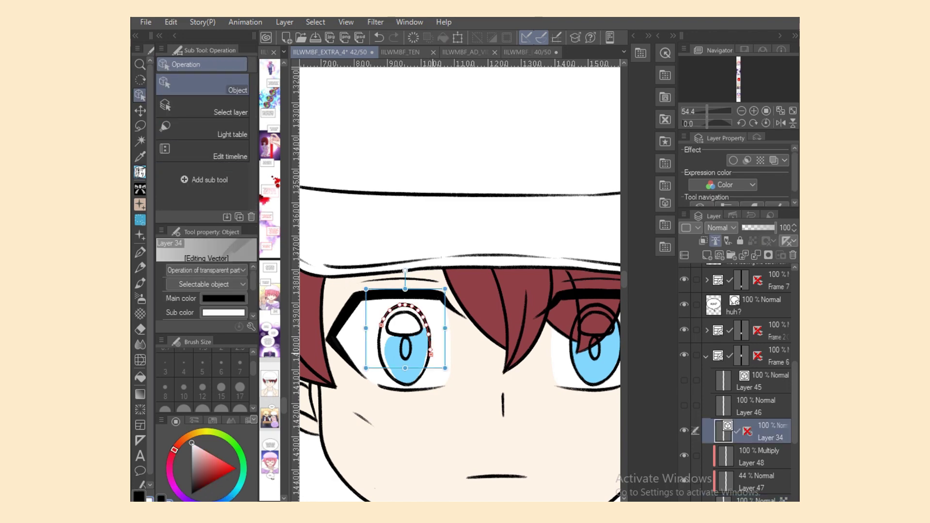
drag(431, 354, 429, 361)
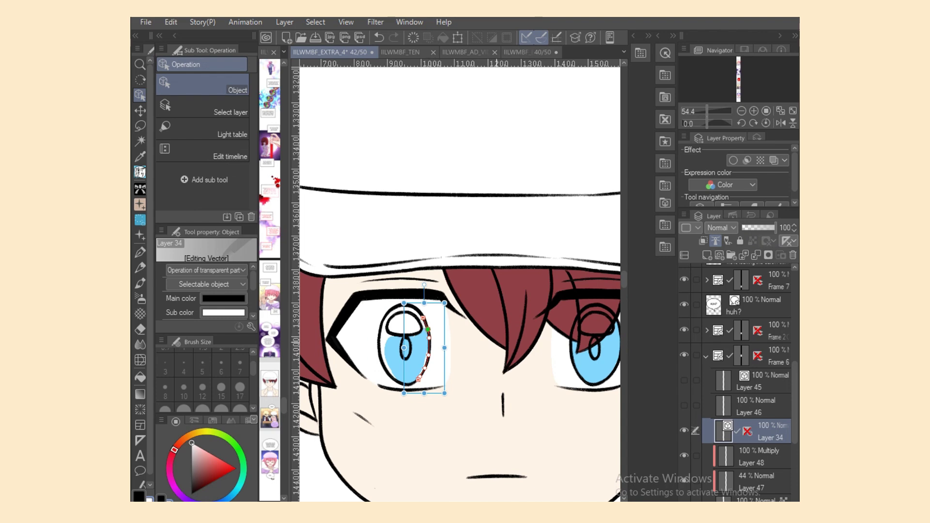
click(428, 330)
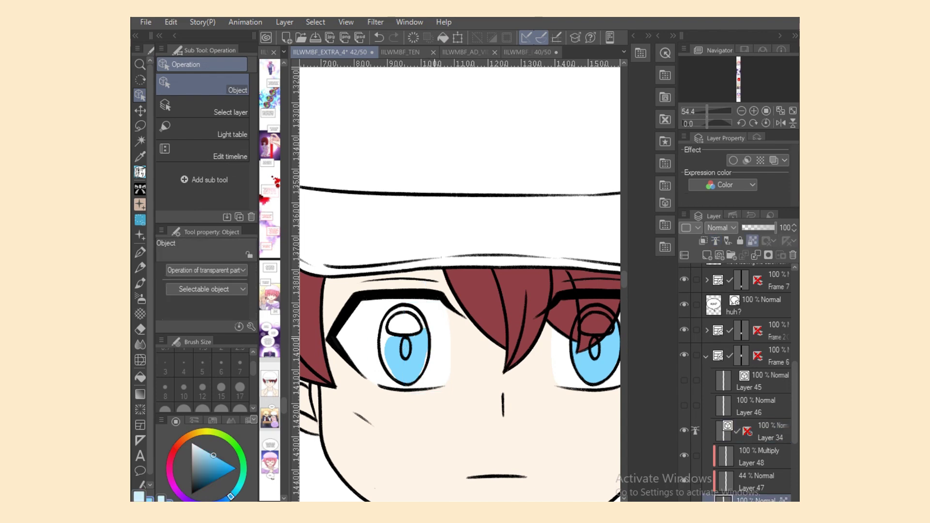
click(428, 339)
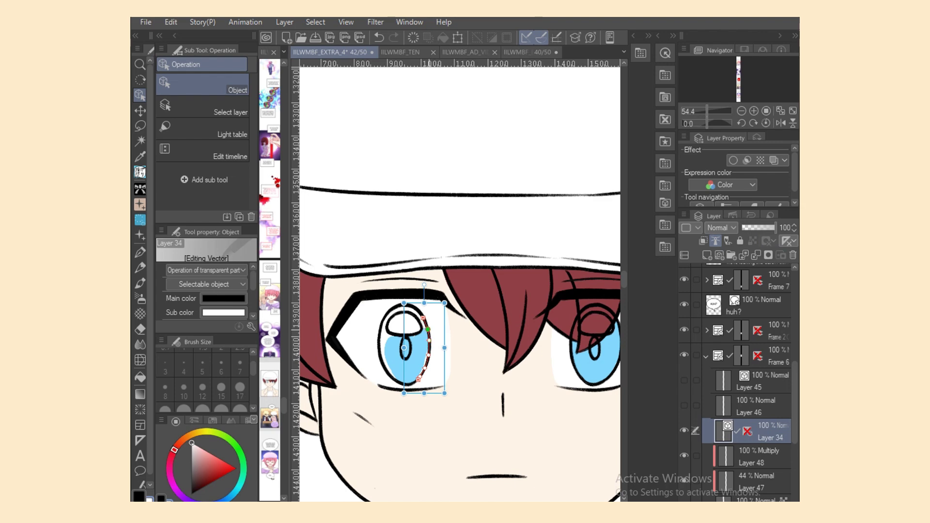
drag(427, 330, 427, 328)
click(428, 330)
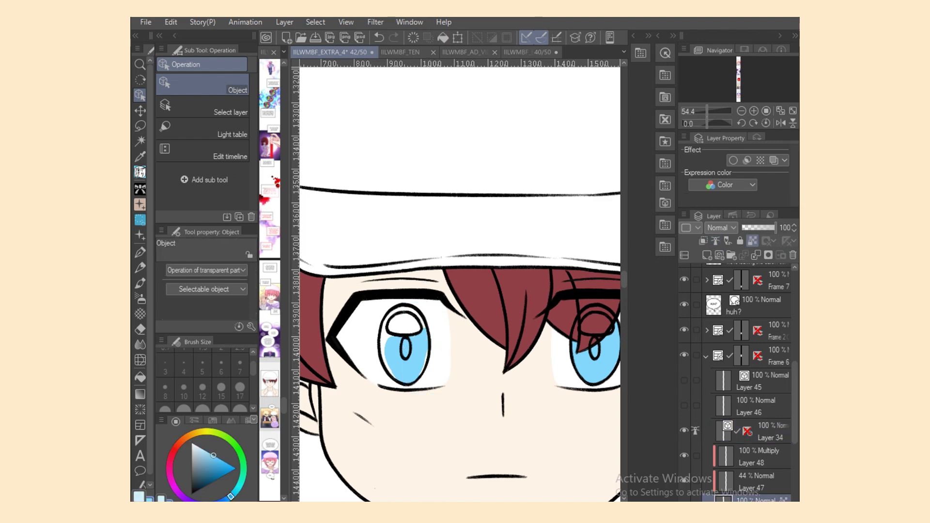
Complete the light blue in the iris on the viewer's left and, on Layer 47, paint the hair-covered part of the other iris.
key(g)
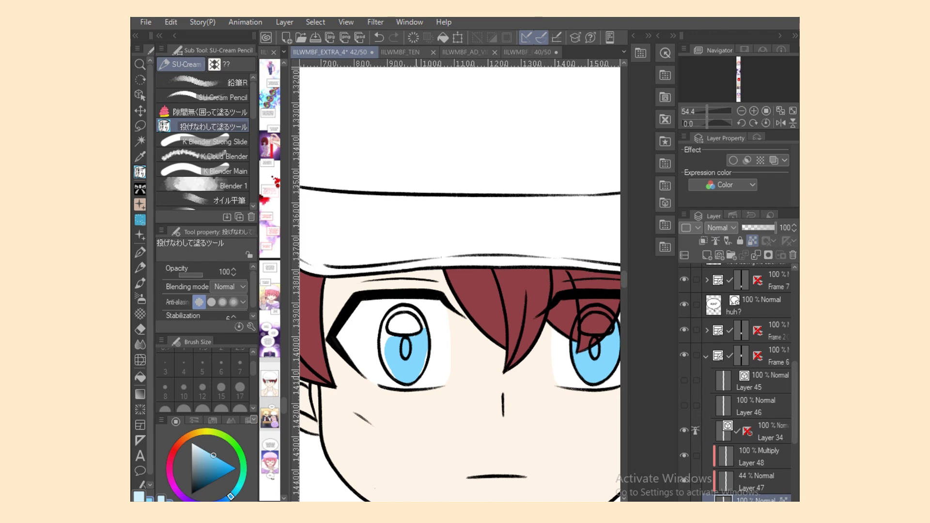
mouse_move(392, 331)
mouse_down()
mouse_move(381, 350)
mouse_move(387, 374)
mouse_move(395, 339)
mouse_up()
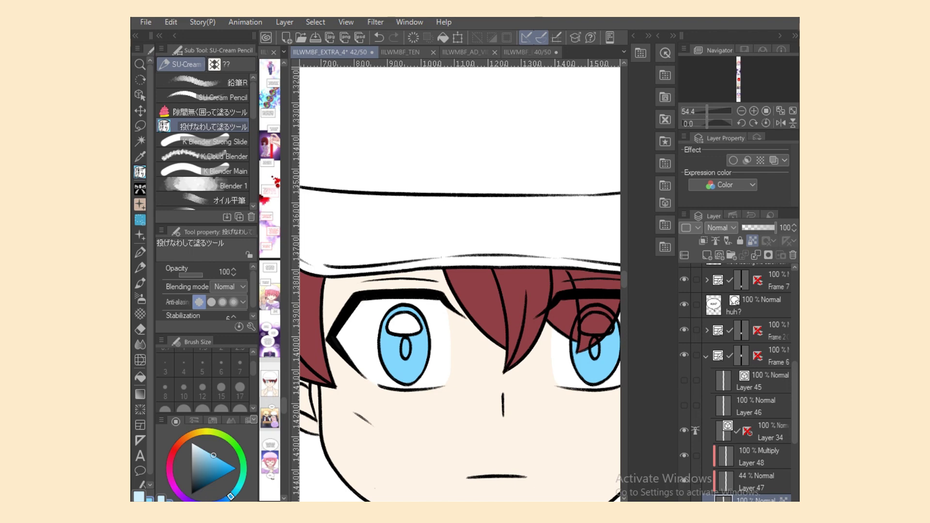
click(755, 481)
mouse_move(584, 322)
mouse_down()
mouse_move(572, 346)
mouse_move(585, 324)
mouse_move(599, 339)
mouse_move(579, 348)
mouse_up()
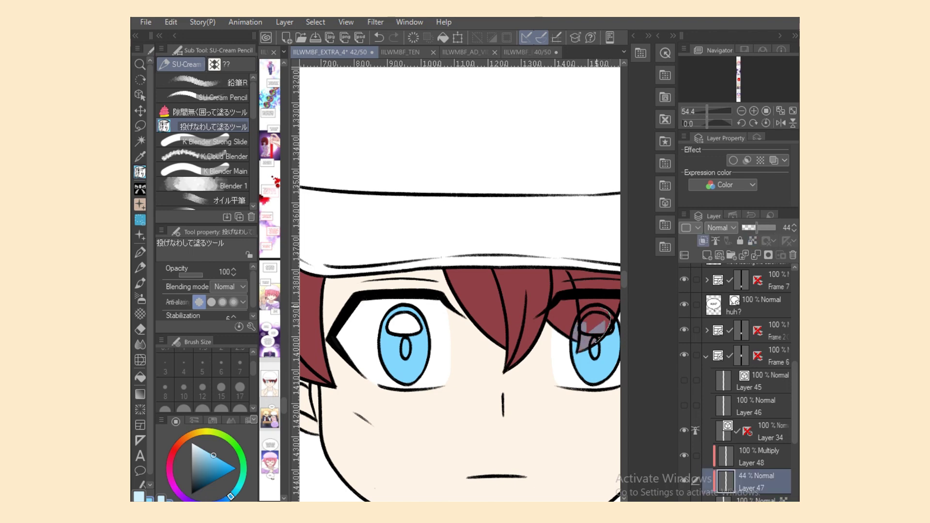
mouse_move(611, 310)
mouse_down()
mouse_move(583, 339)
mouse_move(576, 315)
mouse_up()
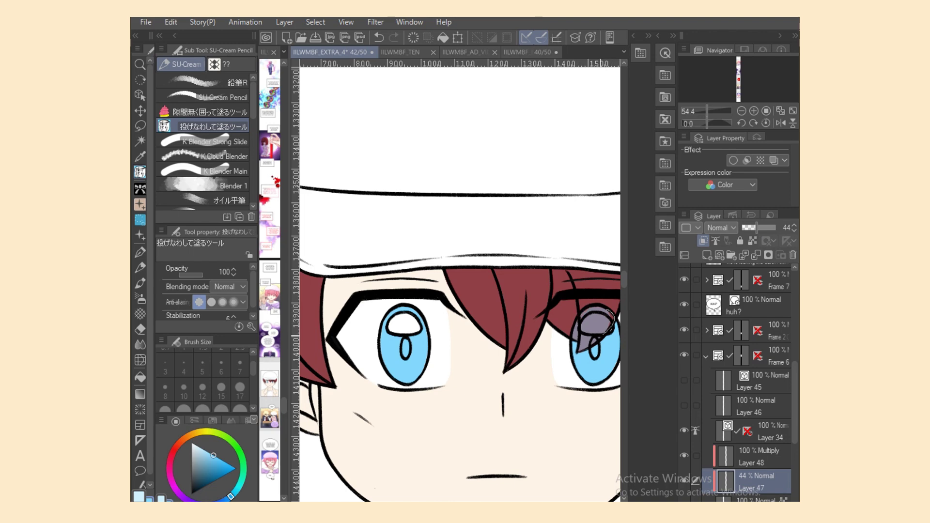
Fill the highlight of the eye on the viewer's right with white on Layer 47.
key(x)
drag(580, 336, 611, 320)
key(ctrl+z)
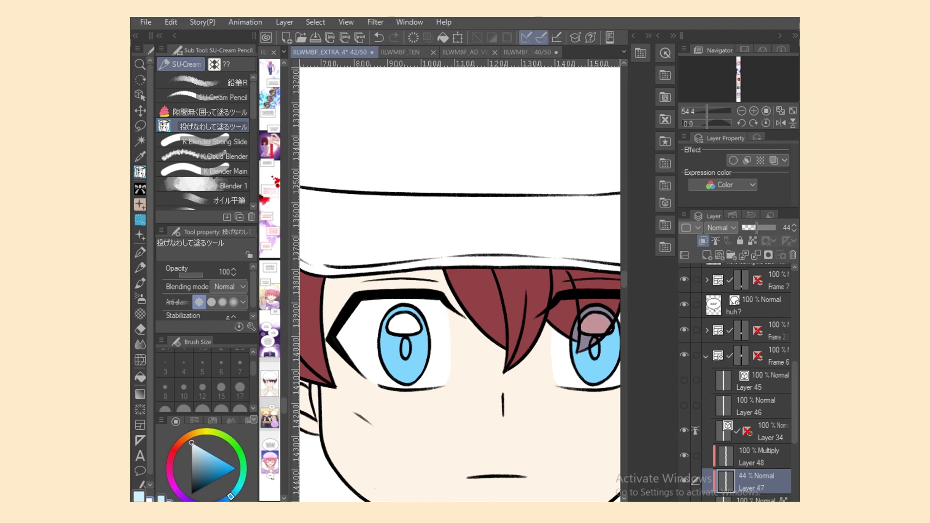
Save the file and bucket-fill the jacket's lapels and body on both sides with light pink on Layer 4.
scroll(460, 281, down, 4)
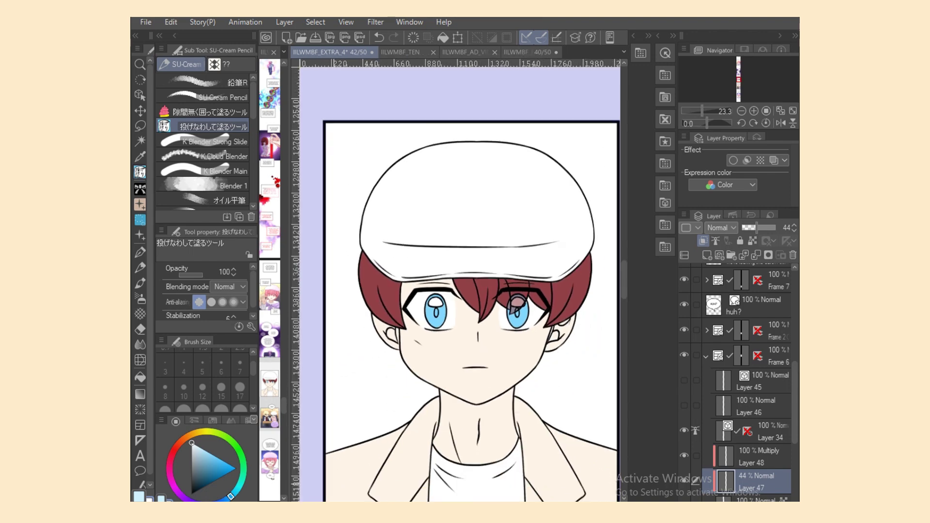
scroll(460, 286, down, 5)
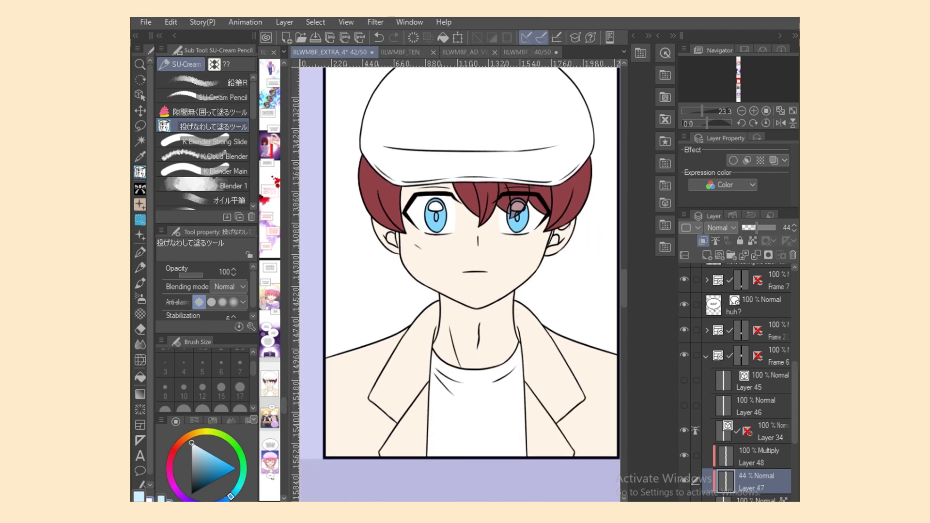
click(755, 499)
key(ctrl+s)
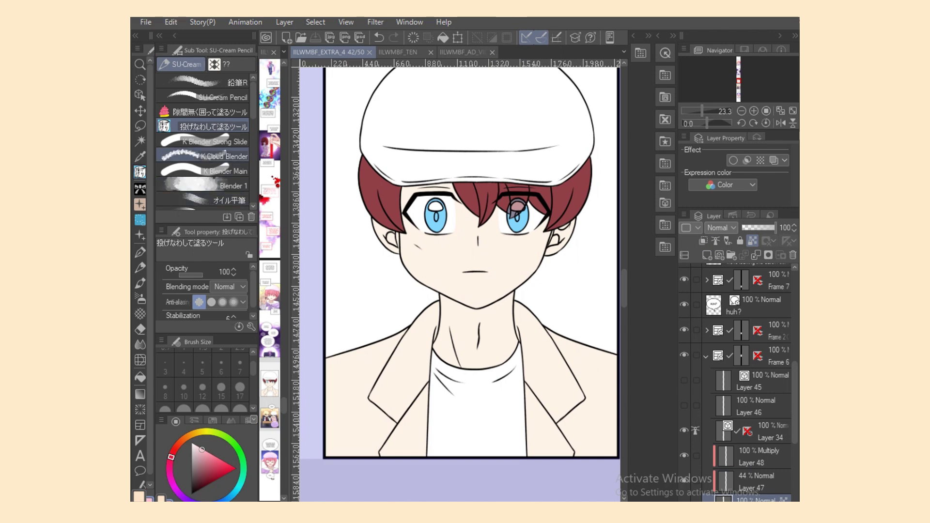
key(g)
click(402, 378)
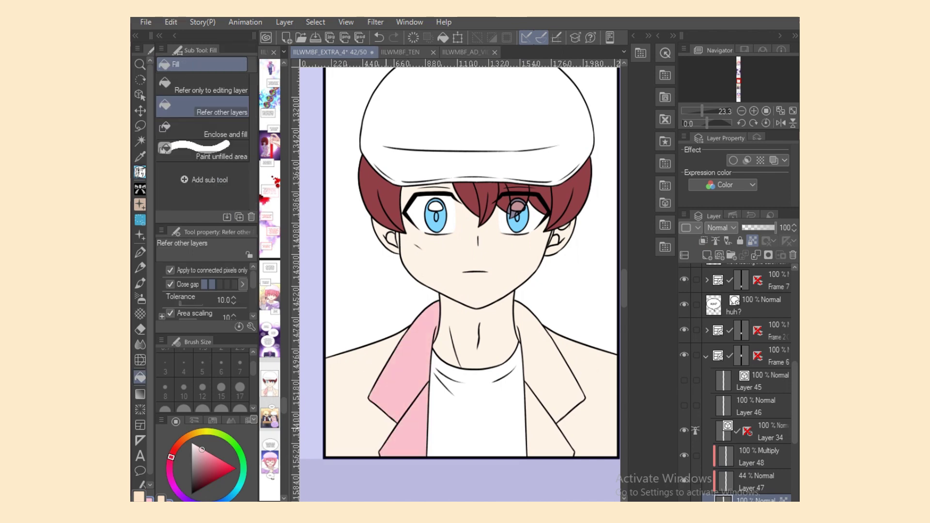
click(348, 412)
click(547, 348)
click(601, 412)
key(u)
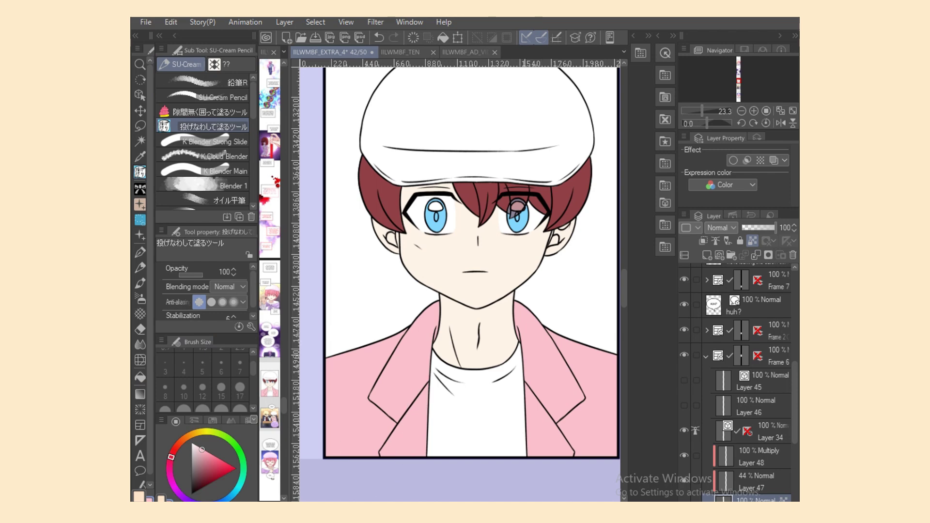
Show Layers 45 and 46, set the hand line art on Layer 45 as reference layer, and make Layer 46 active.
scroll(460, 261, right, 1)
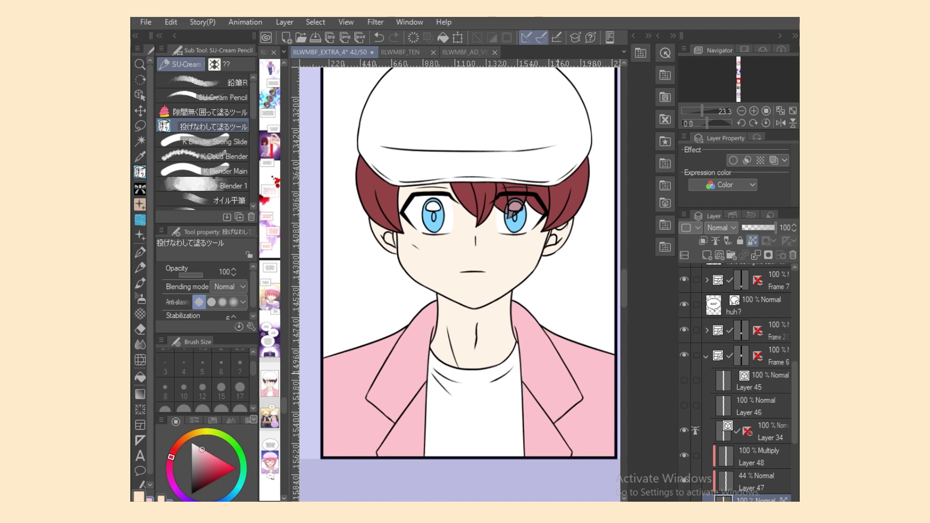
click(683, 405)
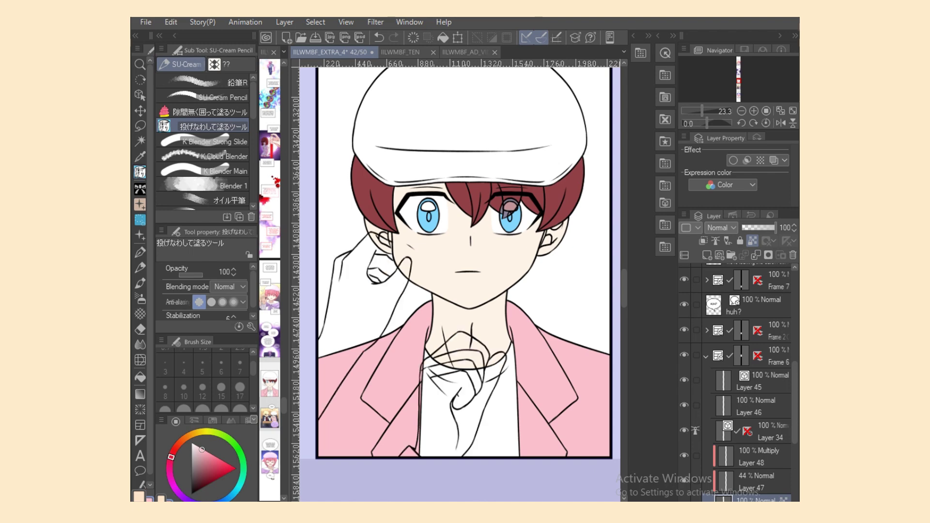
click(751, 406)
click(684, 380)
click(750, 381)
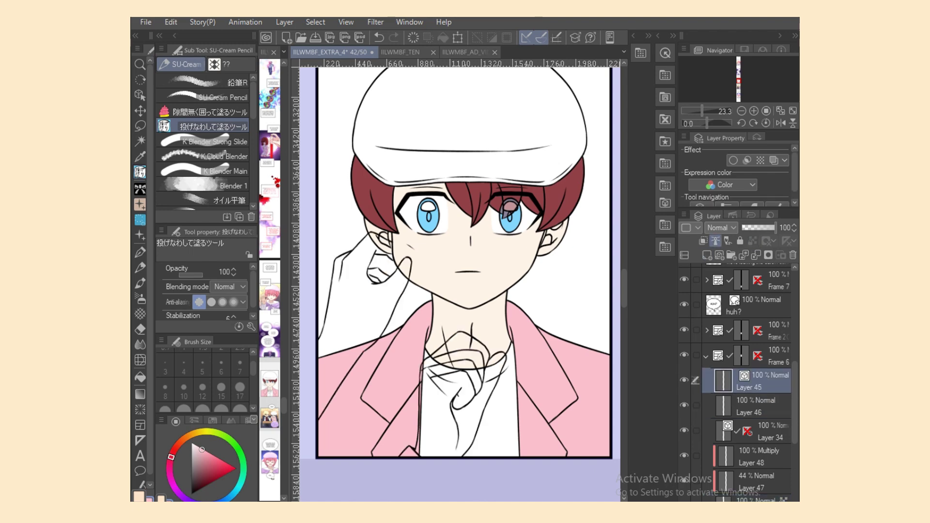
click(751, 406)
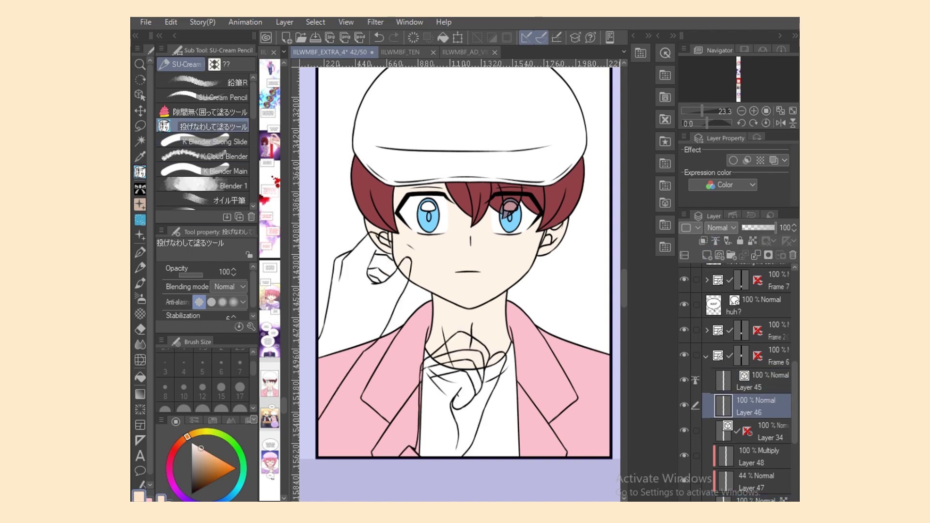
Fill the hand under the chin with the face's pale skin tone on Layer 46 and lock that layer's transparent pixels.
click(208, 112)
mouse_move(410, 213)
mouse_down()
mouse_move(300, 368)
mouse_move(439, 233)
mouse_move(410, 213)
mouse_up()
click(208, 126)
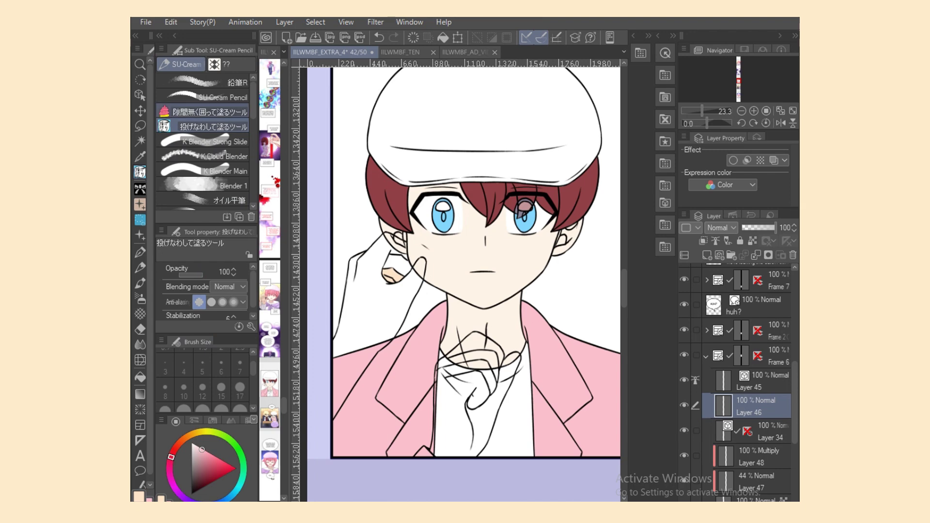
click(208, 112)
mouse_move(407, 298)
mouse_down()
mouse_move(487, 494)
mouse_move(407, 300)
mouse_up()
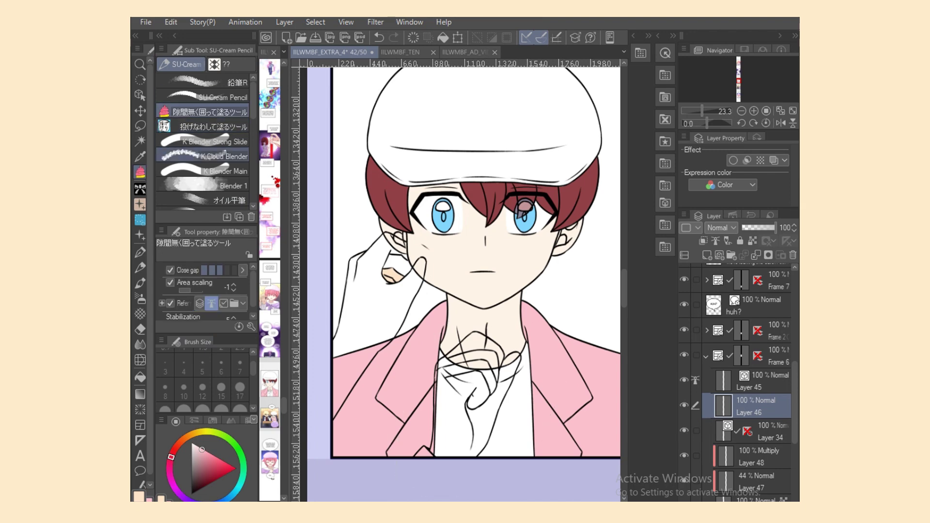
click(755, 498)
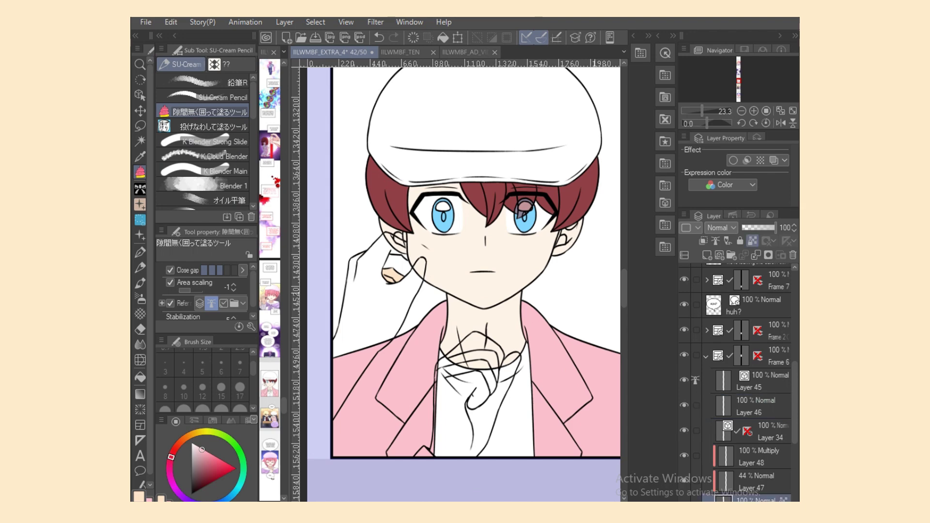
click(756, 406)
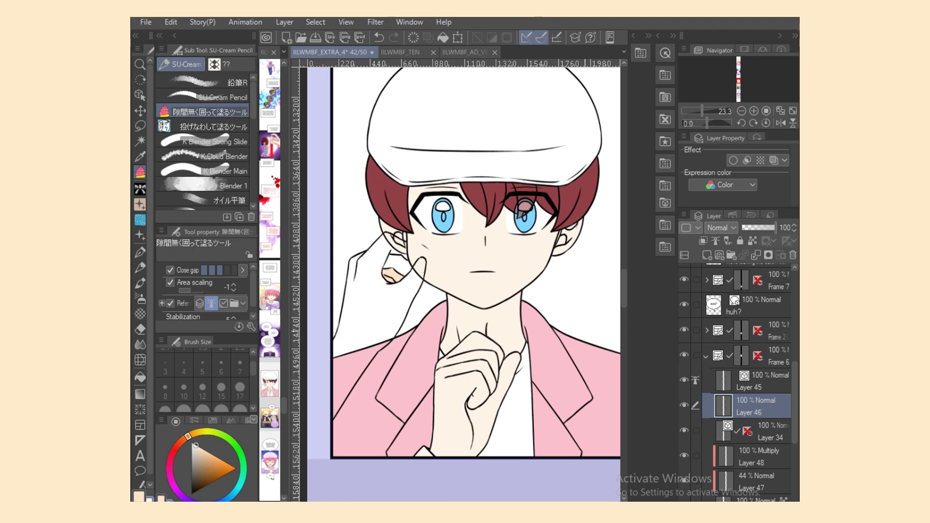
click(756, 499)
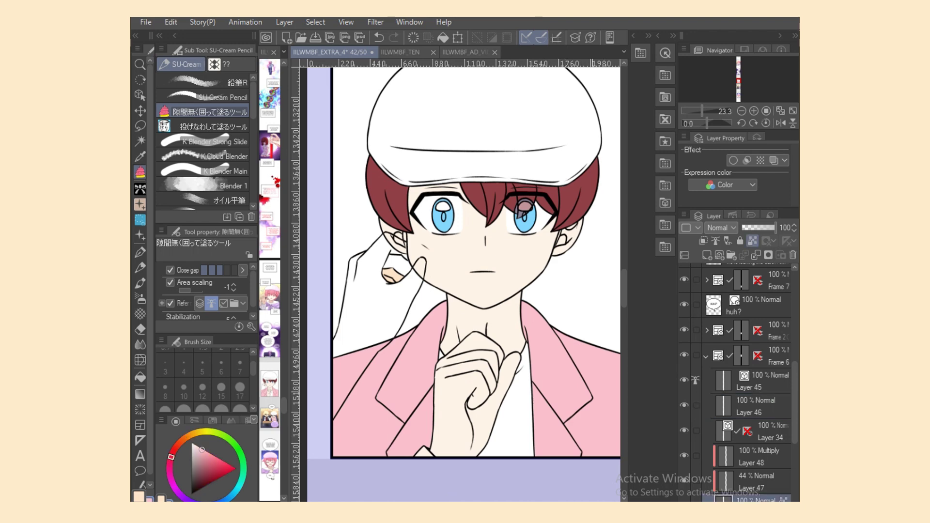
click(755, 406)
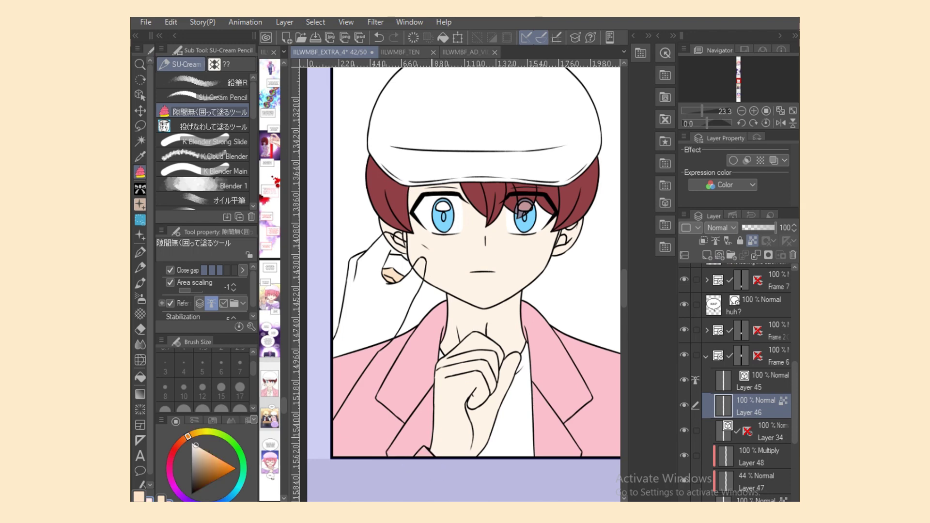
Unlock the transparent pixels of Layer 46 and lasso-fill the curled fingers of the hand beside the cheek with light peach.
scroll(464, 283, down, 3)
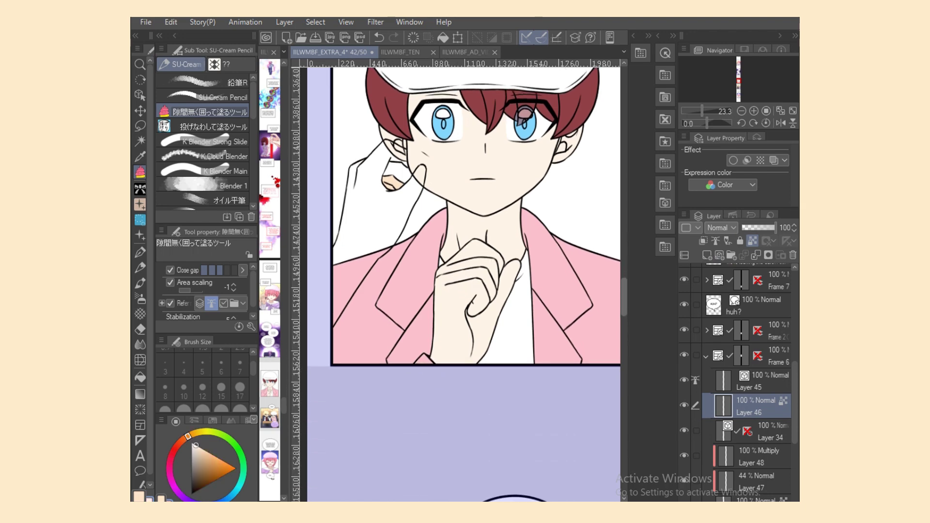
scroll(458, 279, up, 5)
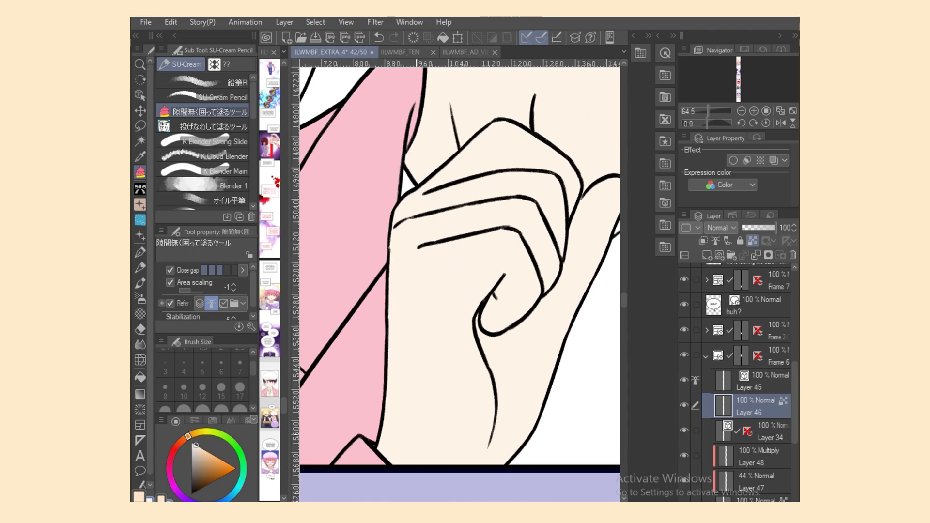
scroll(458, 279, down, 5)
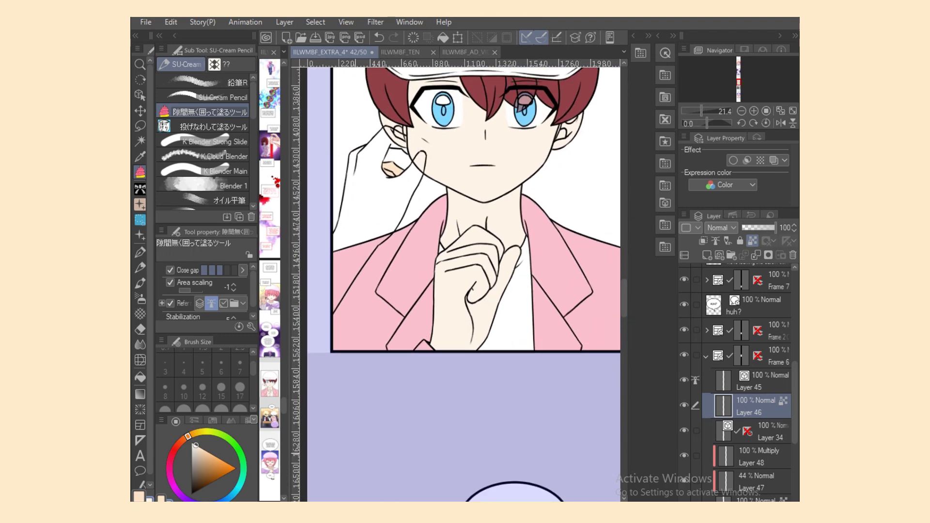
scroll(463, 283, up, 4)
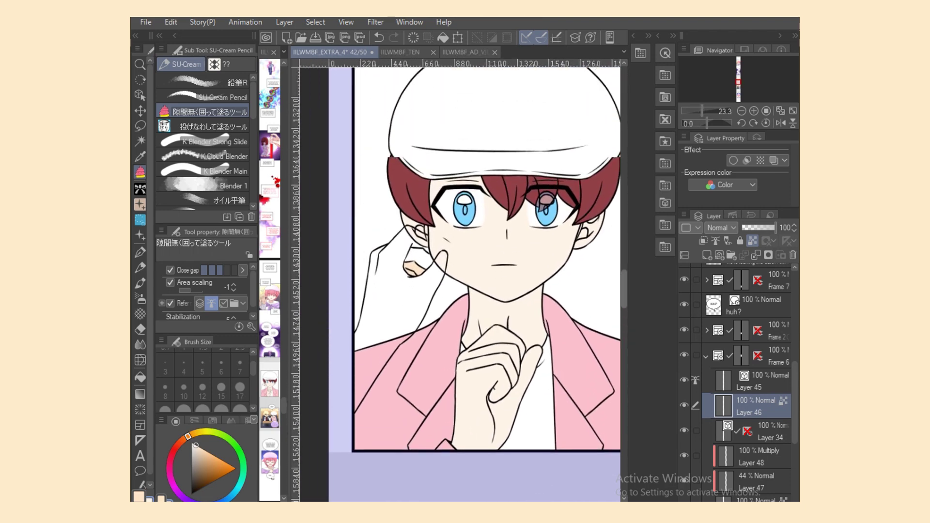
click(752, 241)
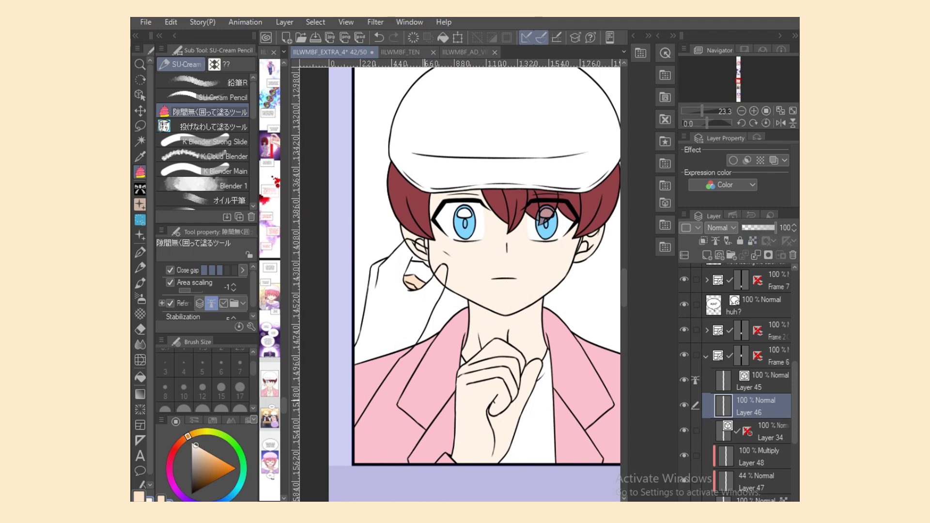
scroll(458, 284, up, 3)
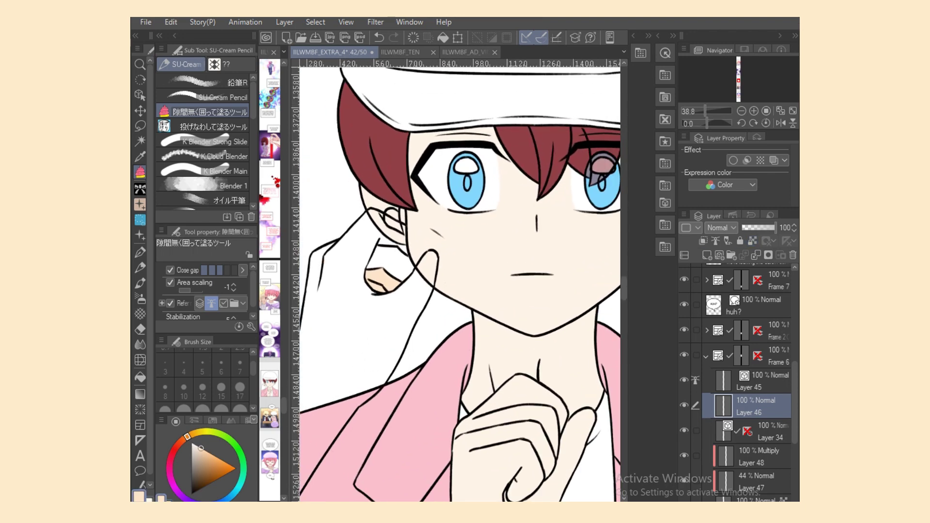
click(213, 127)
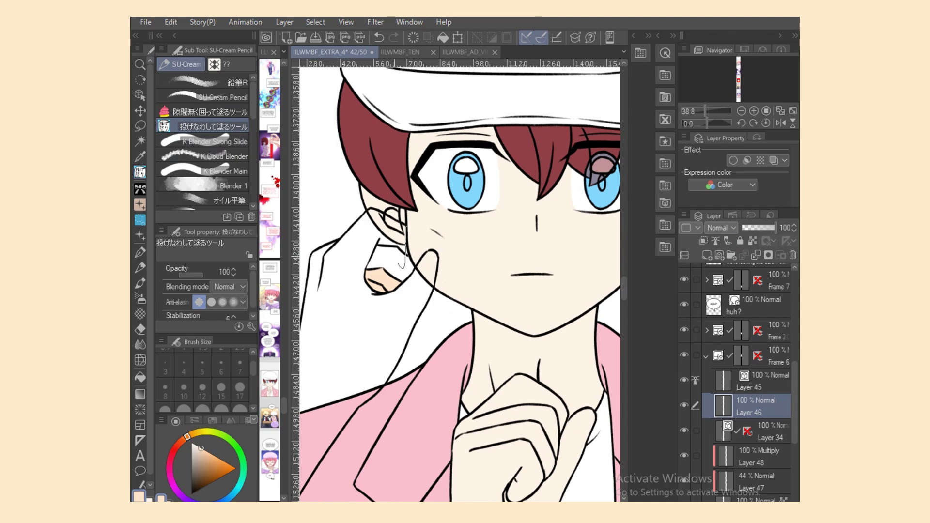
drag(412, 278, 409, 257)
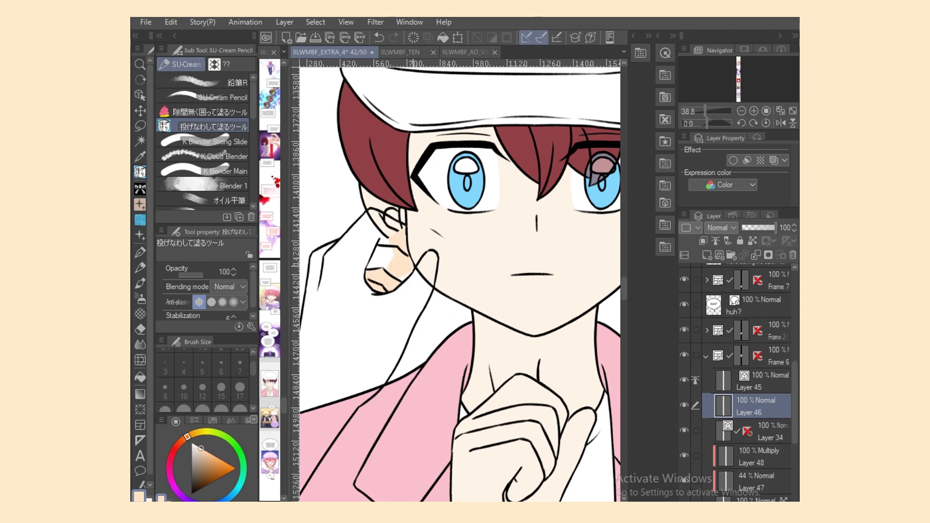
Fill the thumb, back and wrist of the hand beside the cheek with light peach on Layer 46.
key(e)
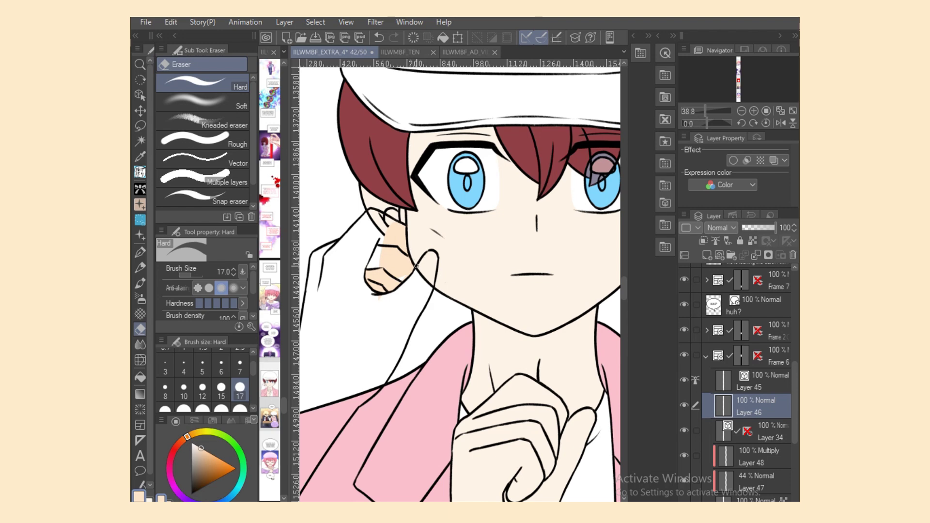
key(g)
mouse_move(410, 251)
mouse_down()
mouse_move(386, 292)
mouse_move(409, 309)
mouse_up()
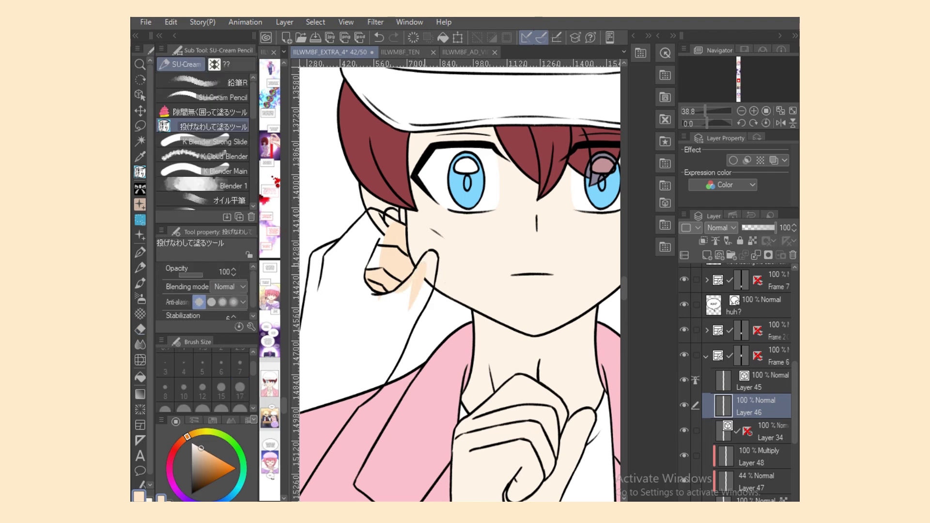
mouse_move(434, 256)
mouse_down()
mouse_move(425, 287)
mouse_move(421, 251)
mouse_move(406, 329)
mouse_move(425, 280)
mouse_move(416, 297)
mouse_up()
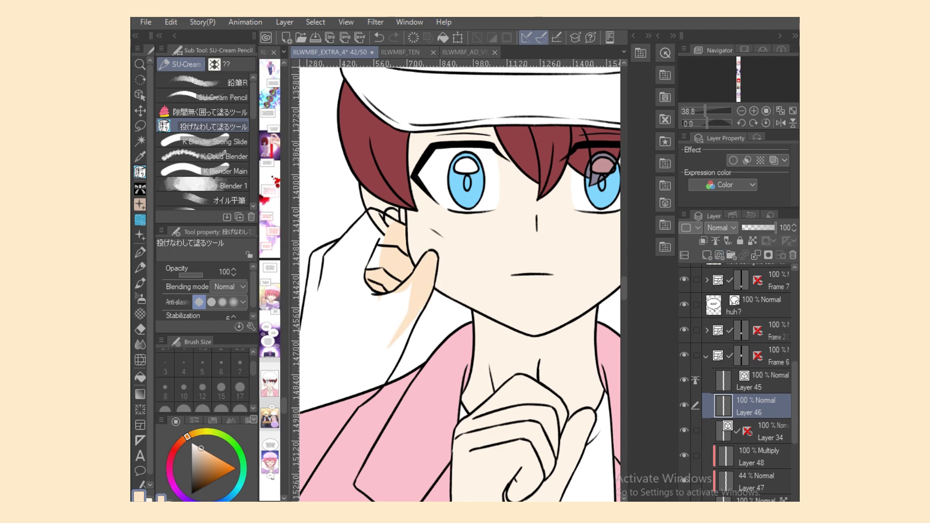
click(208, 112)
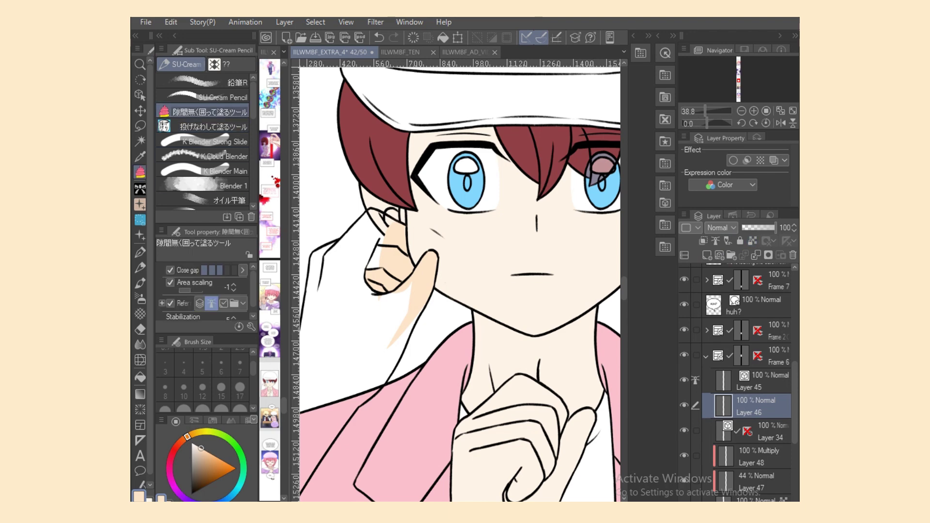
scroll(455, 291, down, 3)
mouse_move(456, 296)
mouse_down()
mouse_move(370, 261)
mouse_move(402, 387)
mouse_move(438, 330)
mouse_up()
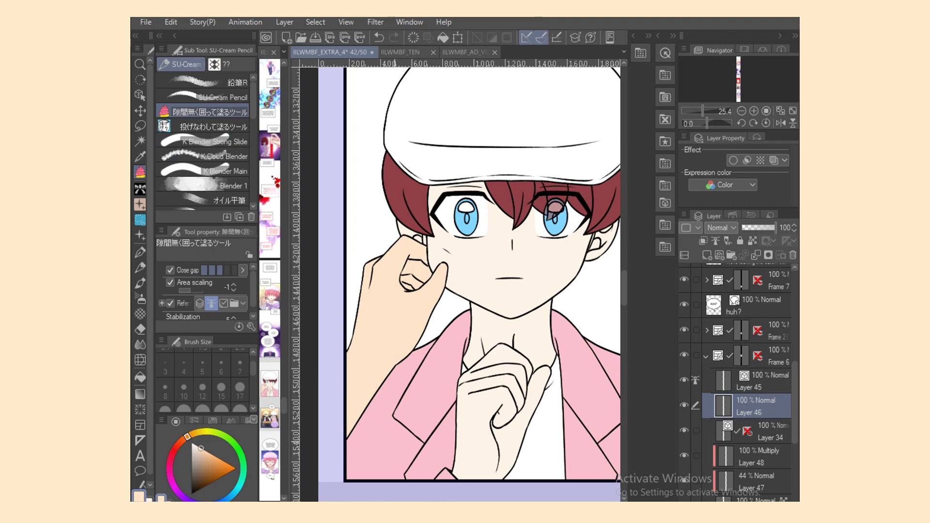
Touch up the outlines of both hands on Layer 45 in black with the SU-Cream Pencil at size 7.
scroll(460, 295, up, 3)
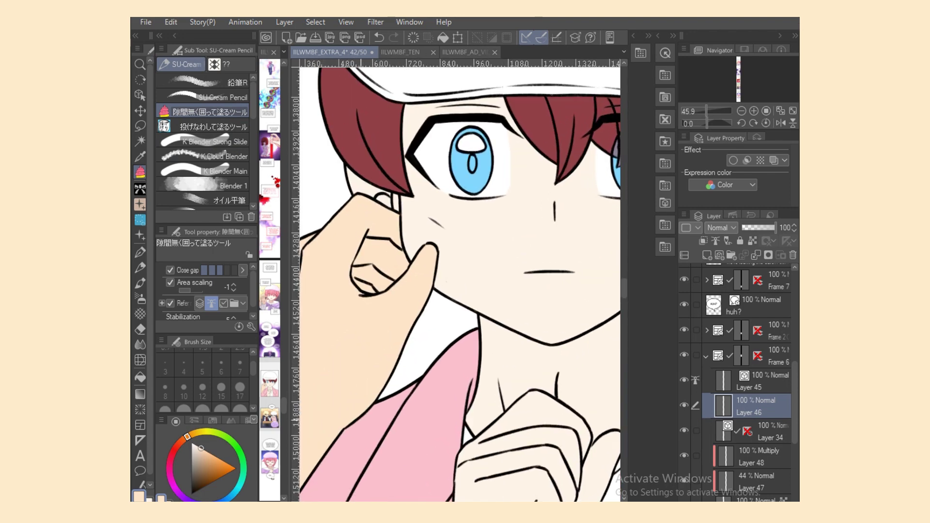
click(762, 381)
click(213, 97)
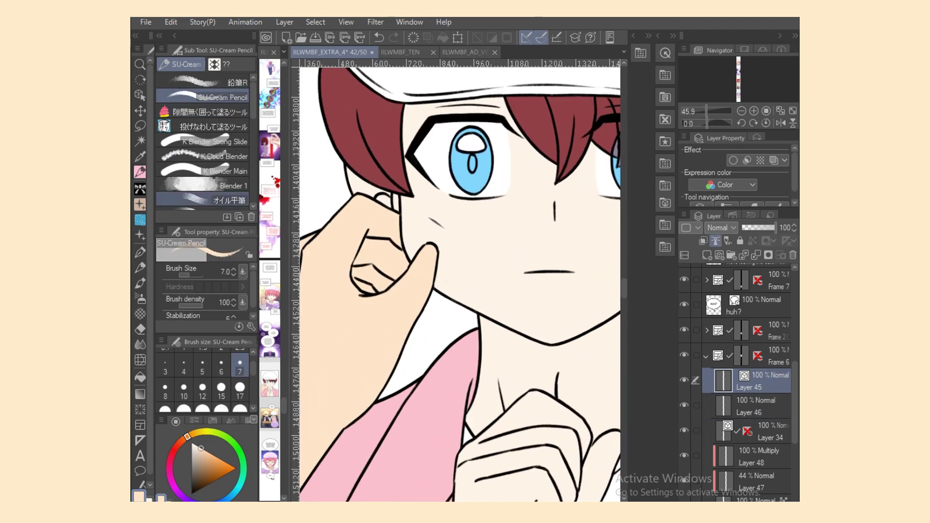
drag(400, 247, 402, 253)
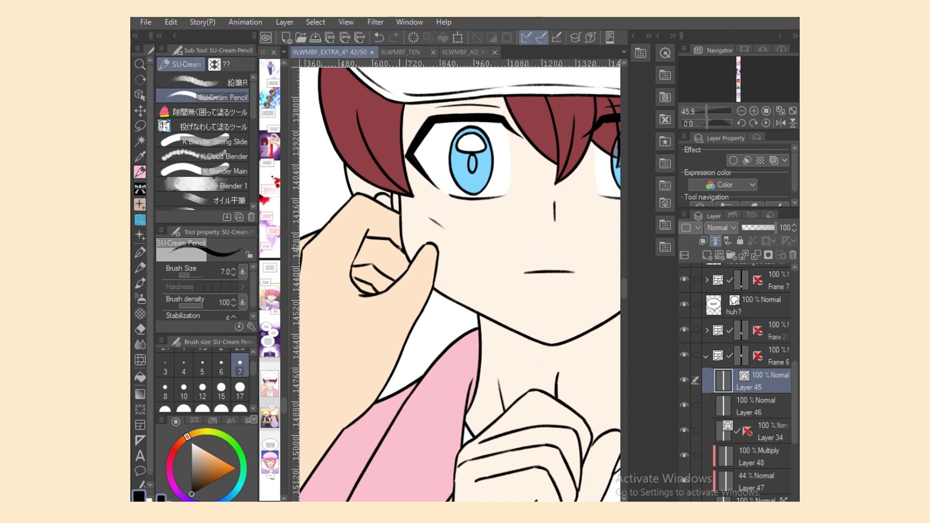
scroll(429, 253, down, 5)
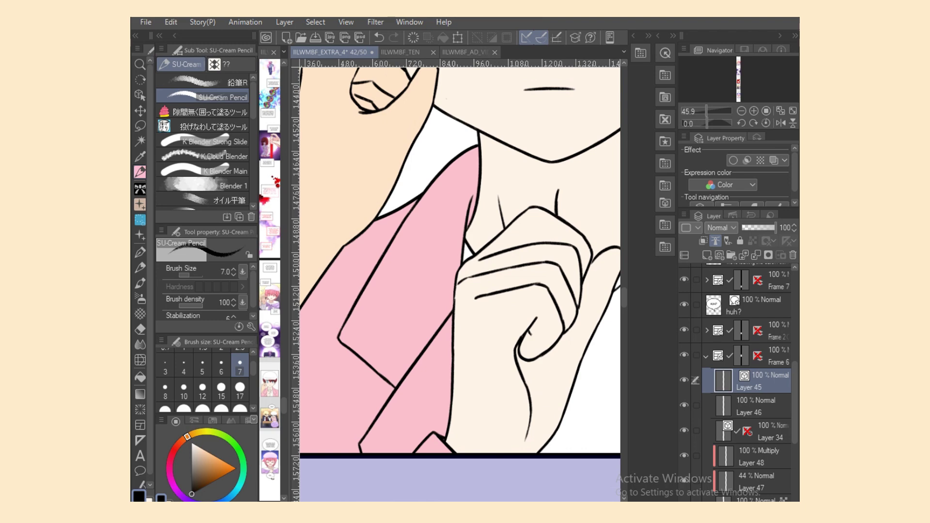
click(770, 433)
key(ctrl+z)
drag(455, 291, 456, 319)
key(ctrl+minus)
scroll(337, 499, up, 3)
scroll(337, 499, down, 1)
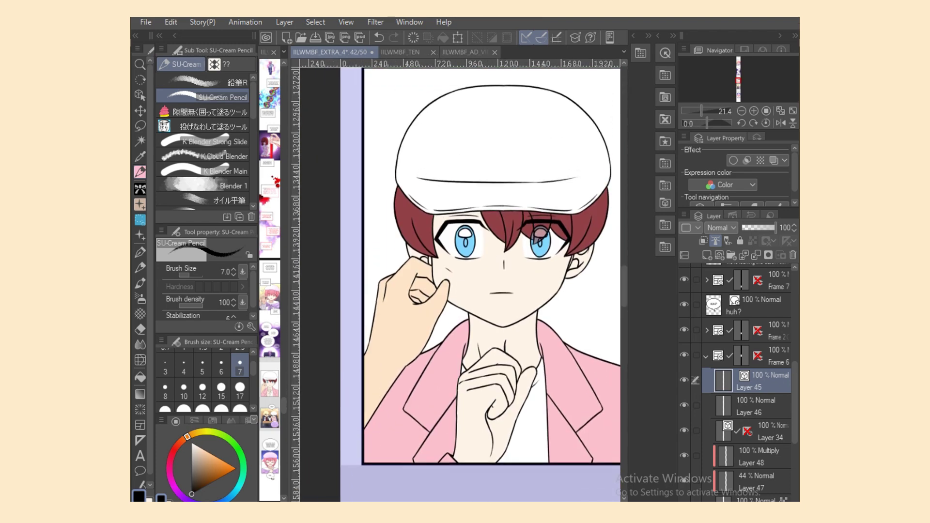
Hide Layers 45 and 46 and auto-select the face and neck skin area on Layer 4.
click(684, 380)
click(684, 404)
scroll(736, 382, down, 3)
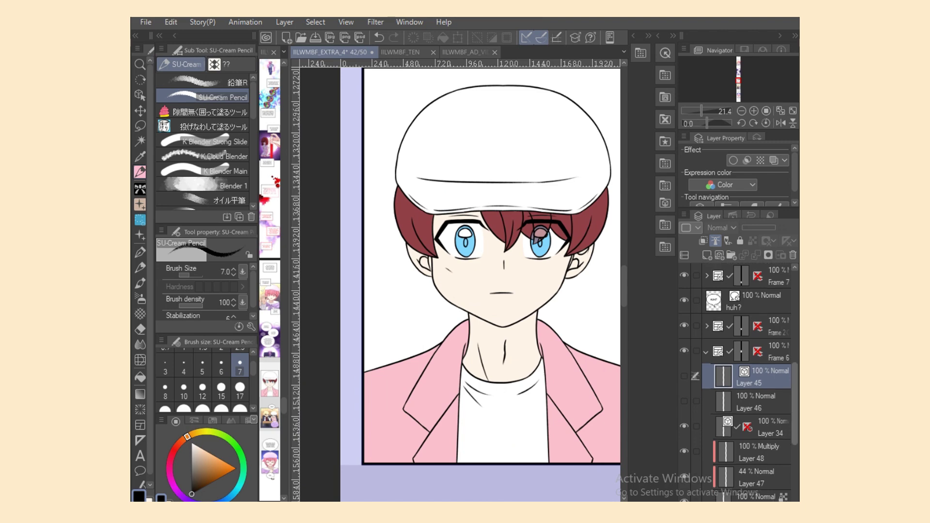
click(755, 431)
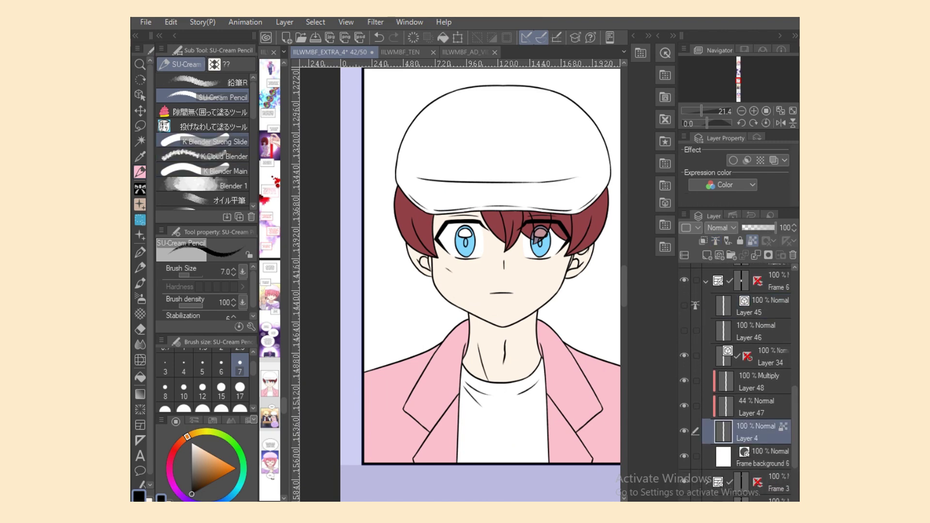
key(w)
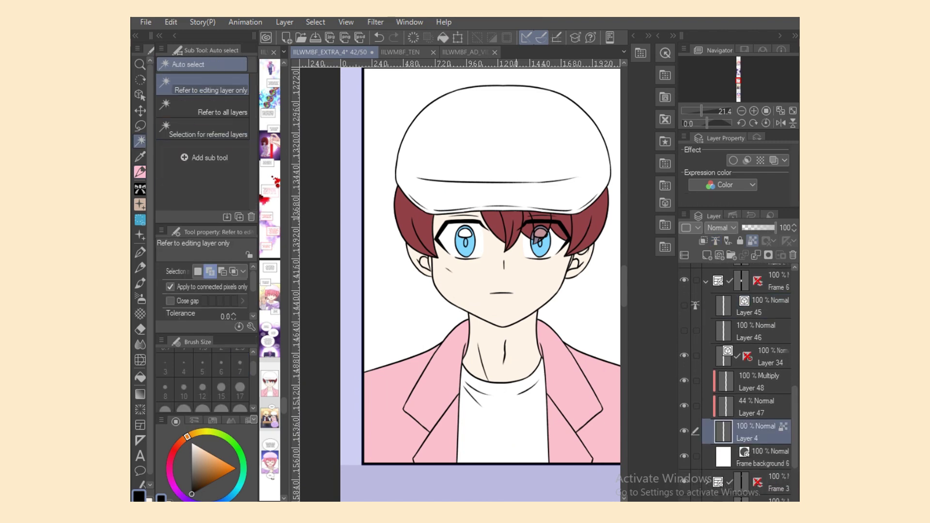
click(504, 291)
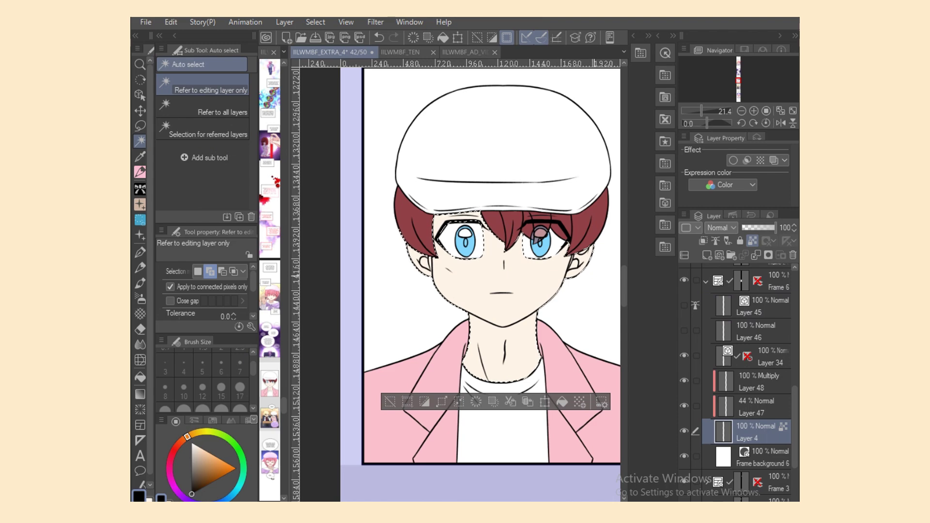
On Multiply Layer 48, lasso-fill a curved shadow under the chin across the neck with a light pink MINICO-KAHO swatch.
scroll(455, 281, right, 3)
click(756, 383)
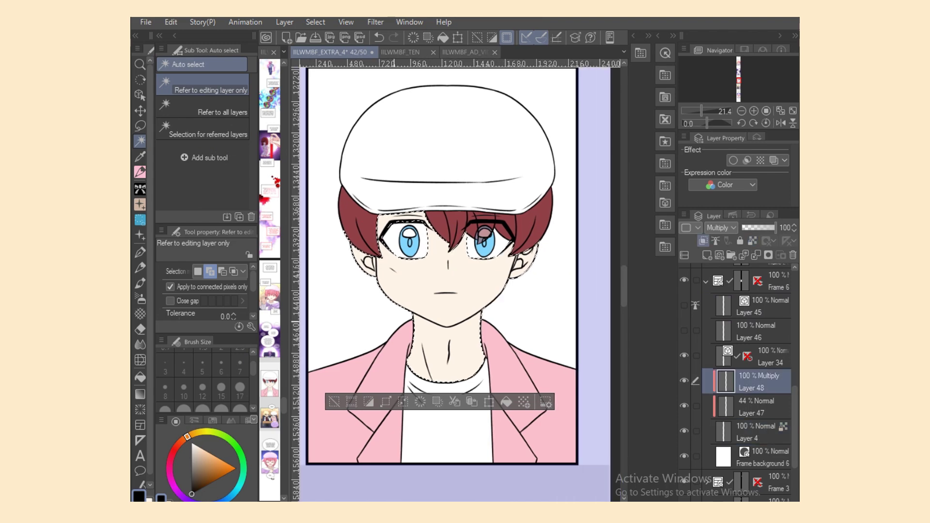
key(p)
click(204, 126)
click(212, 420)
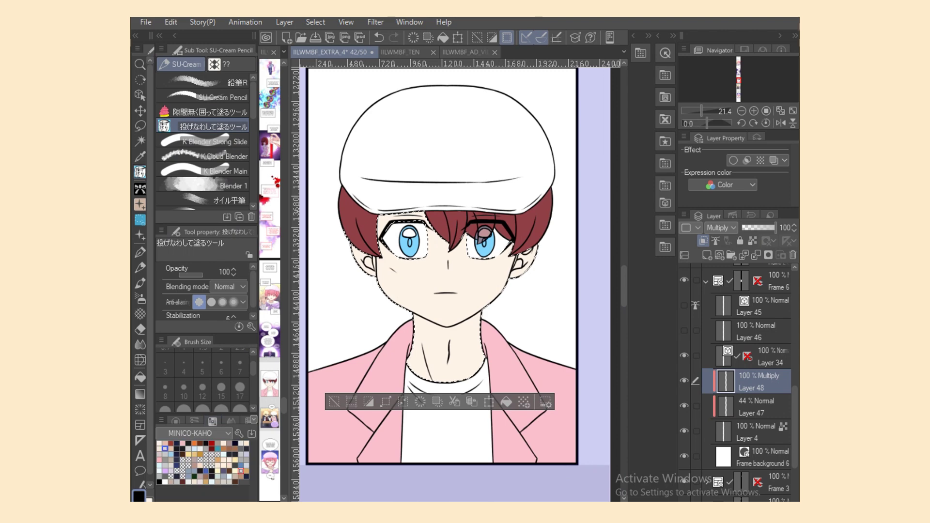
click(165, 448)
scroll(460, 278, up, 4)
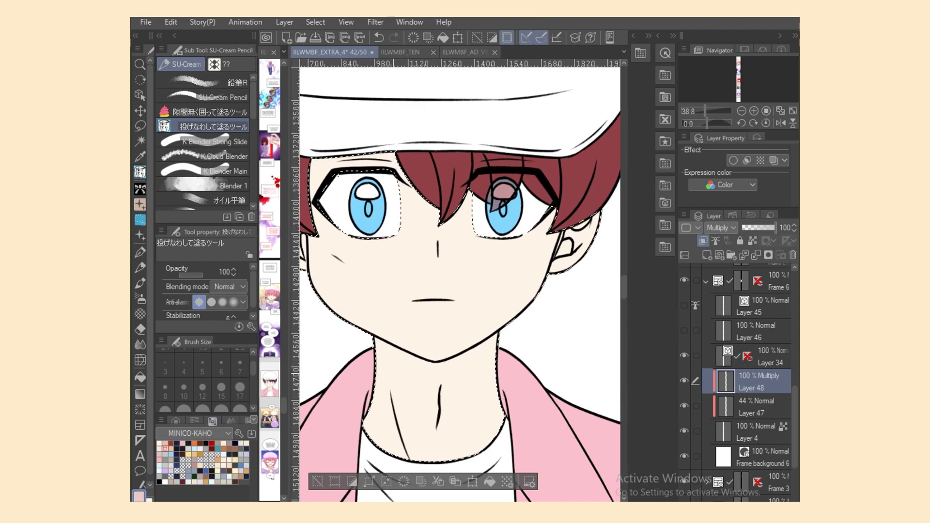
mouse_move(487, 397)
mouse_down()
mouse_move(506, 339)
mouse_move(373, 344)
mouse_move(366, 364)
mouse_up()
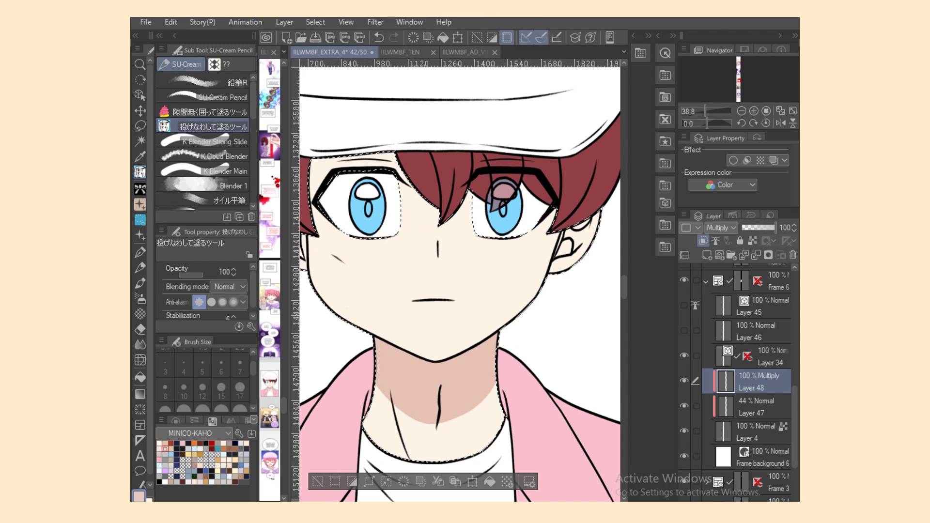
Paint a thin shadow along the slanted neck line on Layer 48 with the オイル平筆 brush at size 17.
scroll(460, 286, down, 1)
scroll(460, 285, down, 4)
click(229, 200)
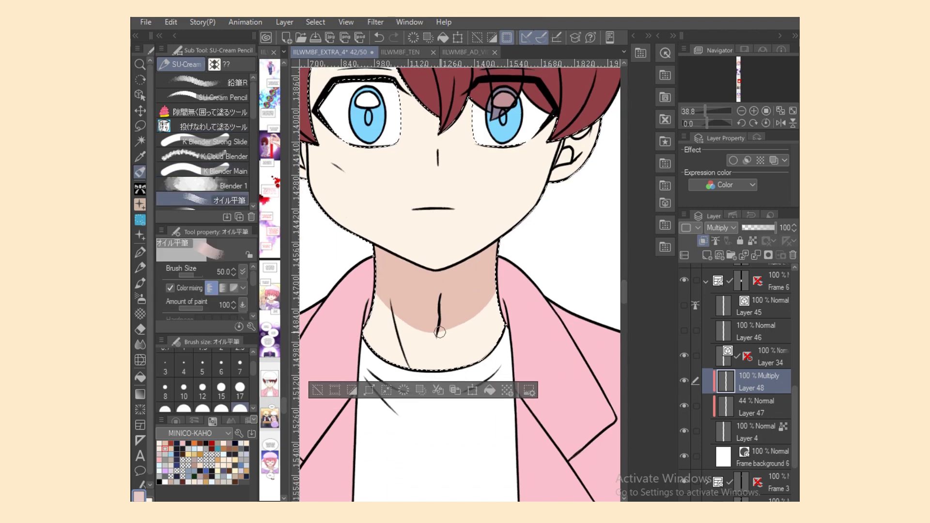
click(240, 388)
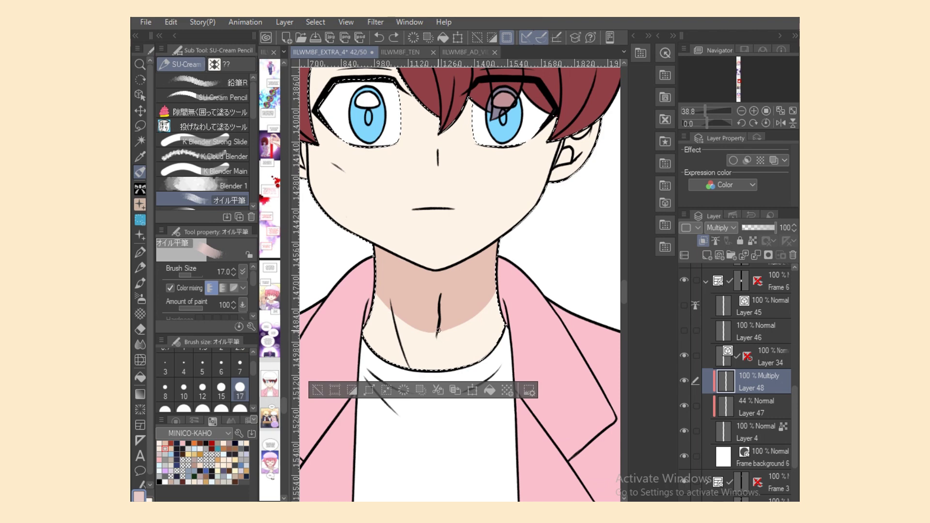
drag(394, 315, 415, 370)
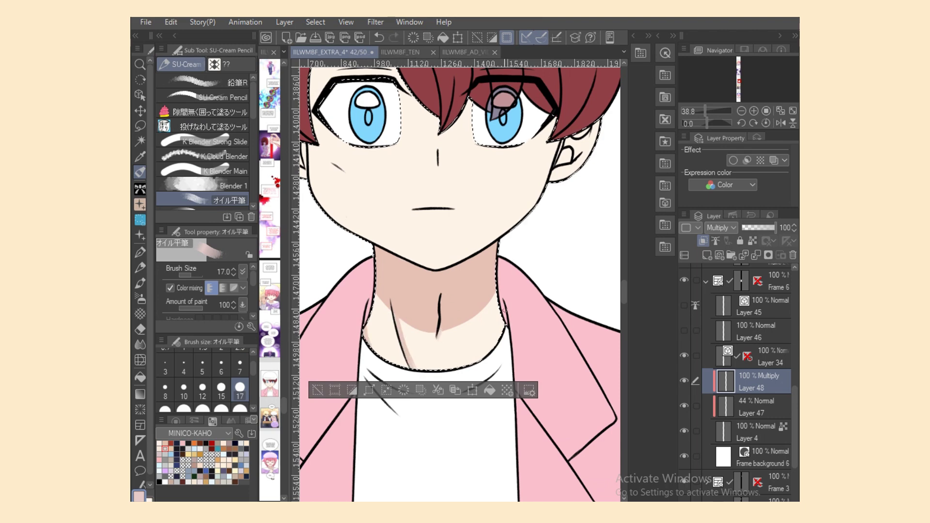
Paint a soft shadow along the cheek line on Layer 48 with the オイル平筆 brush at size 50, fading its edge with transparent colour.
scroll(590, 287, up, 3)
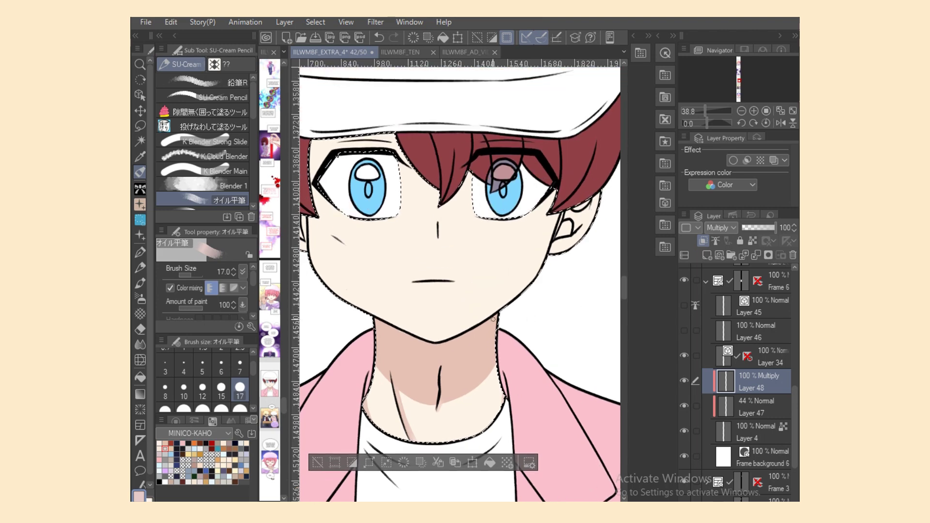
click(240, 409)
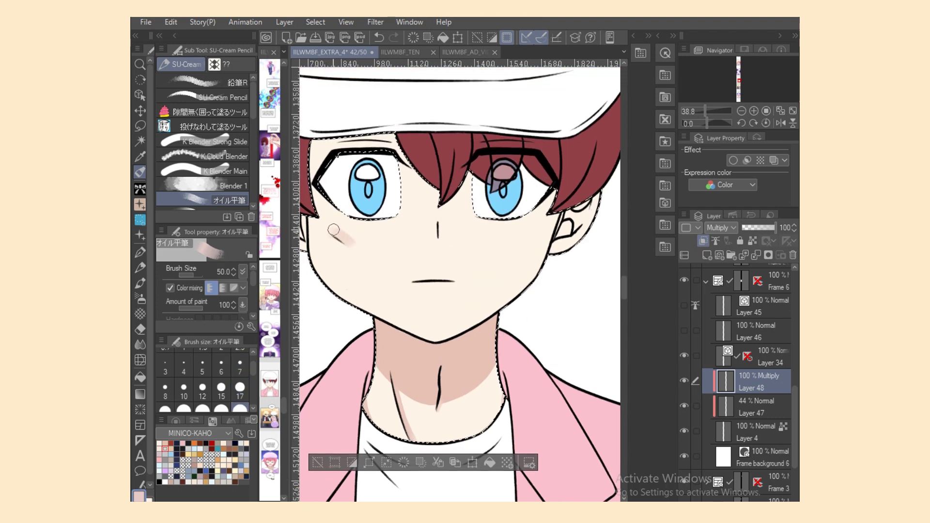
key(c)
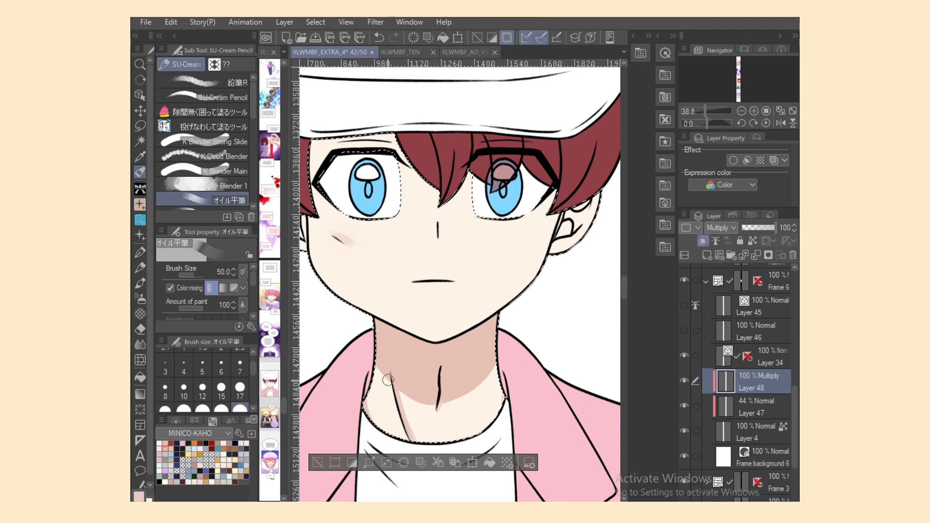
key(c)
Add a small lasso-filled, blended shadow beside the nose and a faint オイル平筆 shadow under the mouth on Layer 48.
click(208, 126)
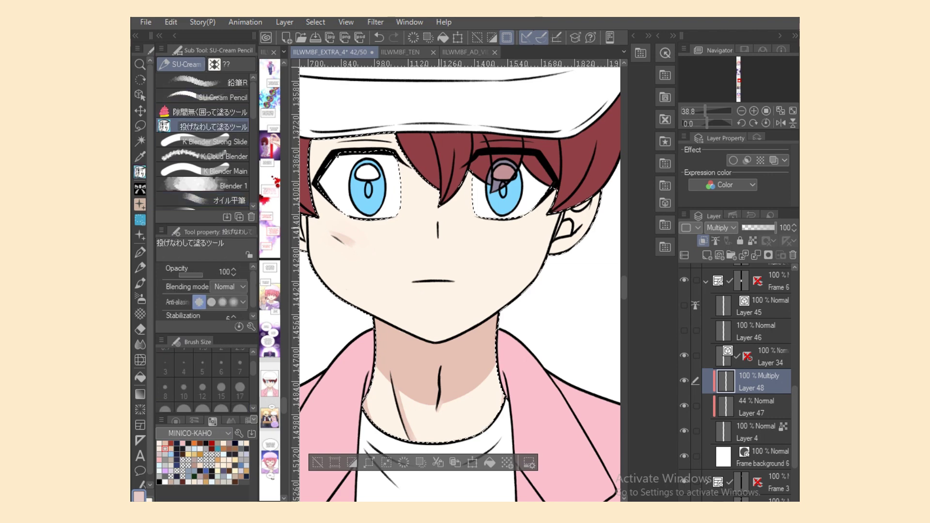
key(e)
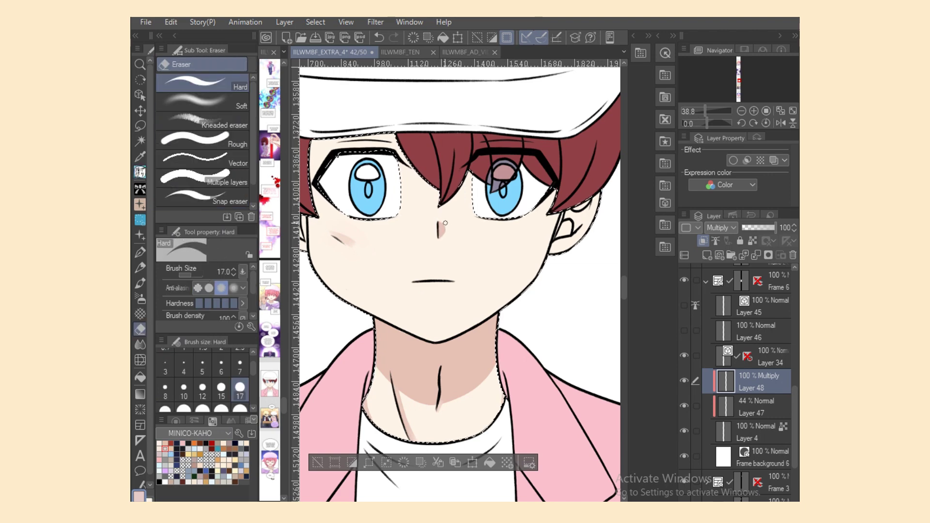
key(j)
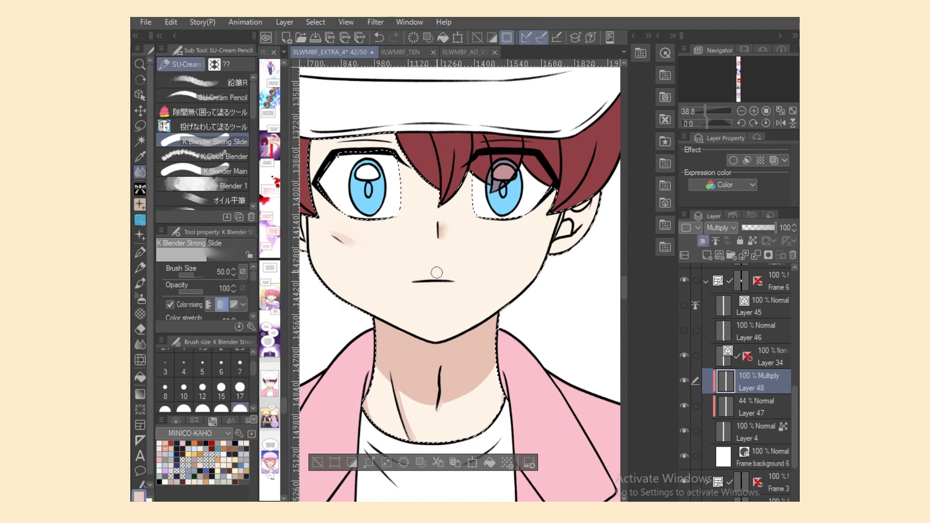
click(225, 171)
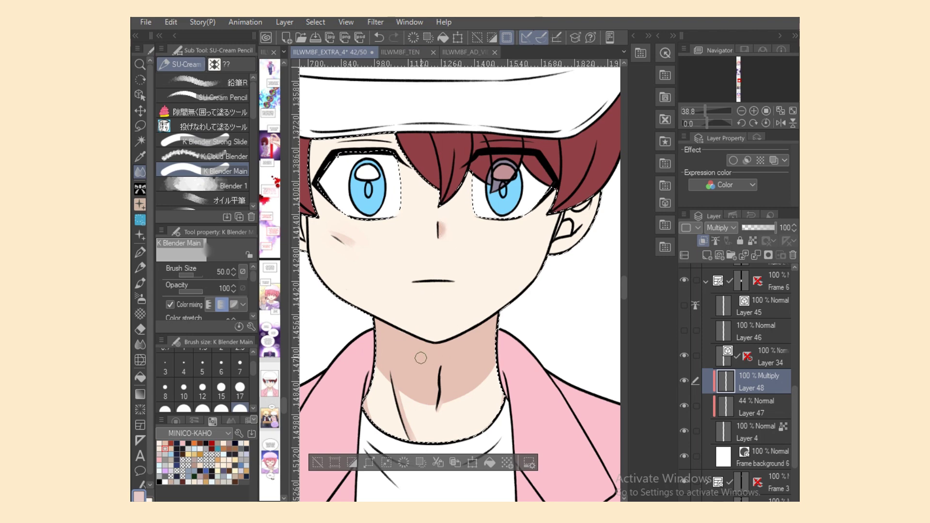
click(228, 200)
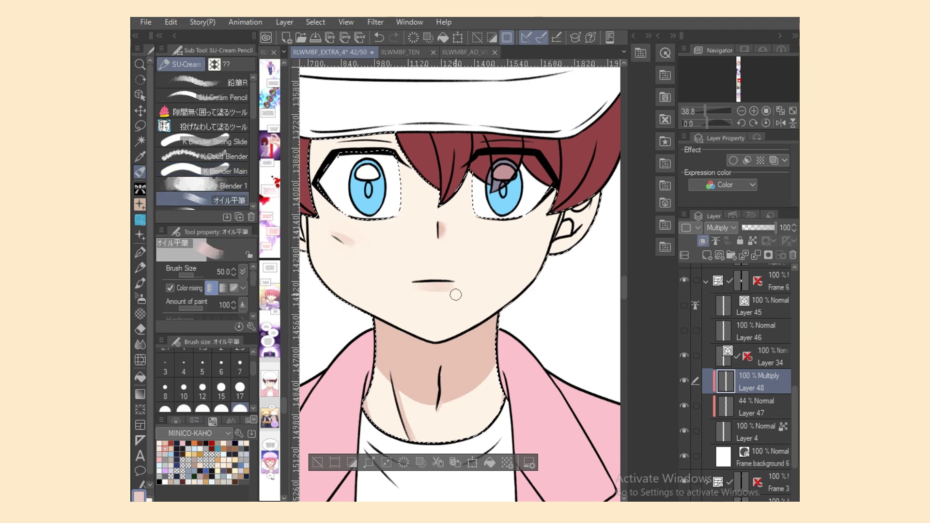
drag(453, 287, 416, 289)
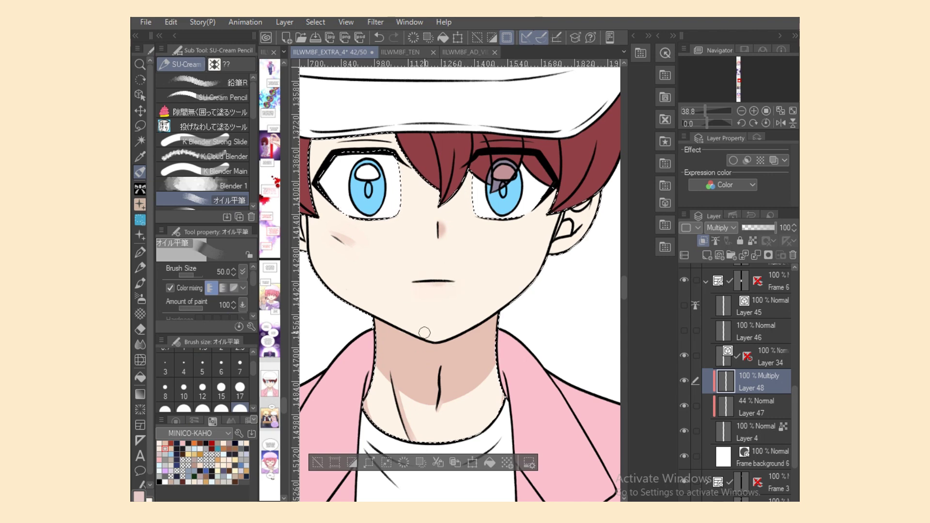
Lasso-fill the shadows cast by the hair on the forehead and face sides, plus the inner ear shadows, on Layer 48.
click(213, 127)
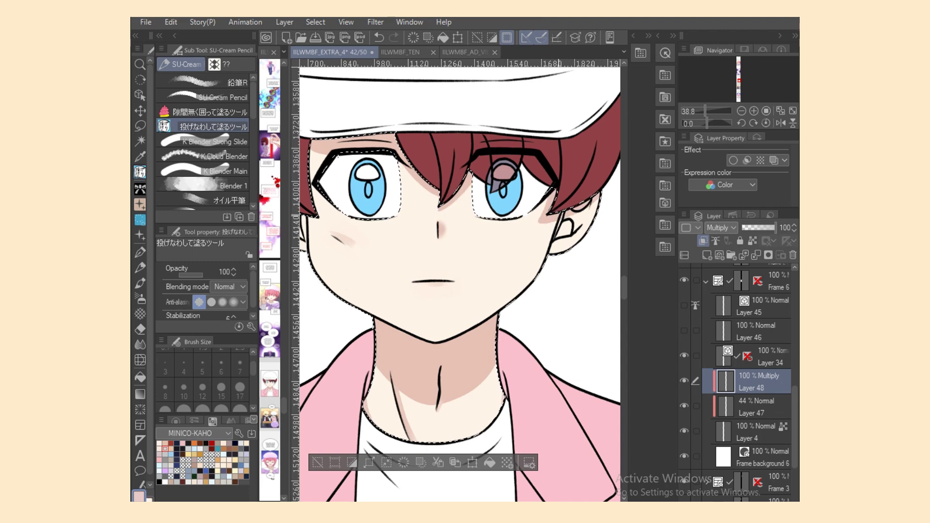
key(e)
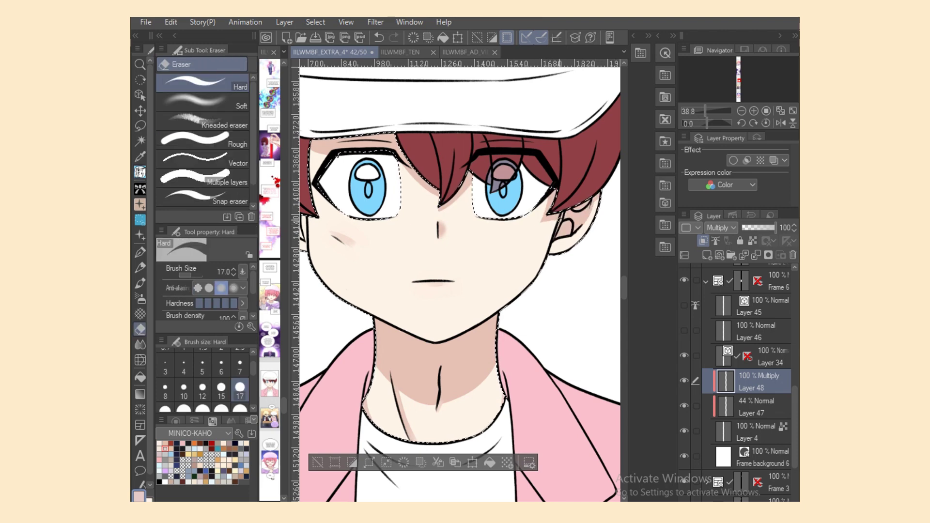
key(p)
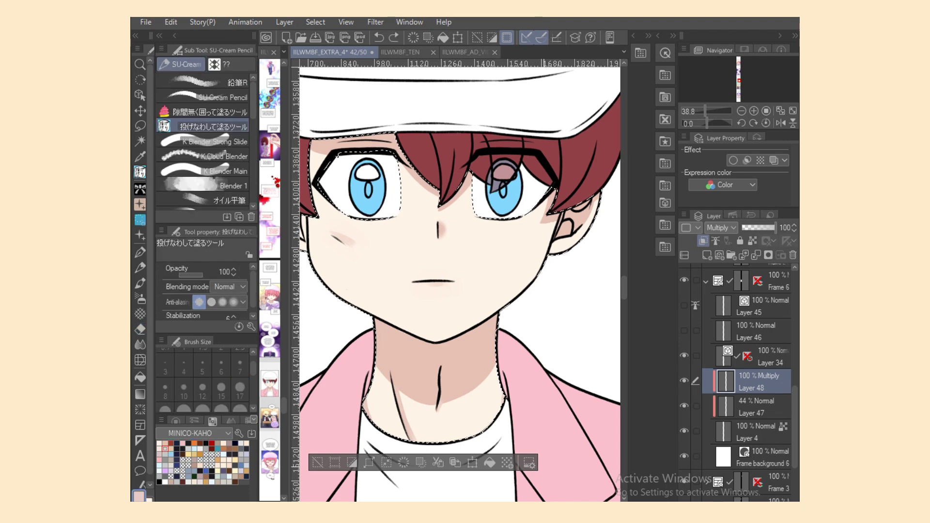
scroll(459, 285, left, 2)
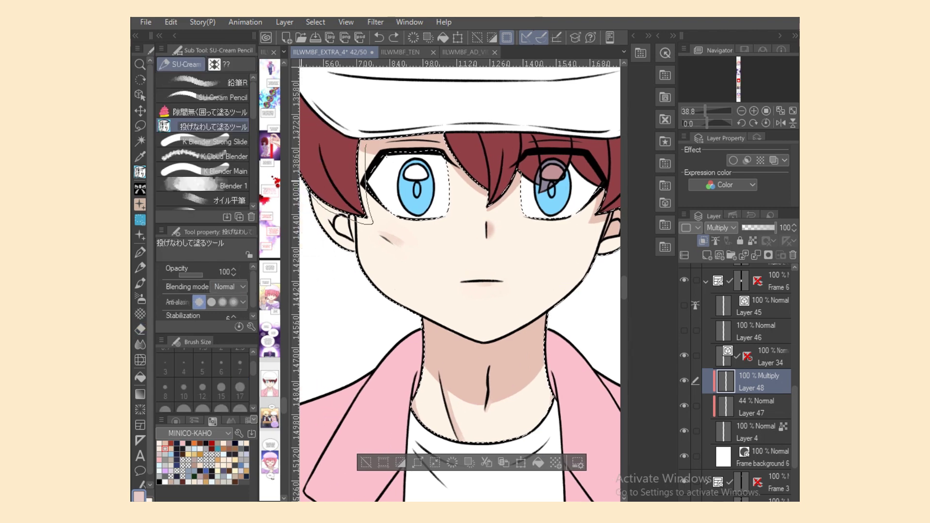
scroll(459, 286, left, 1)
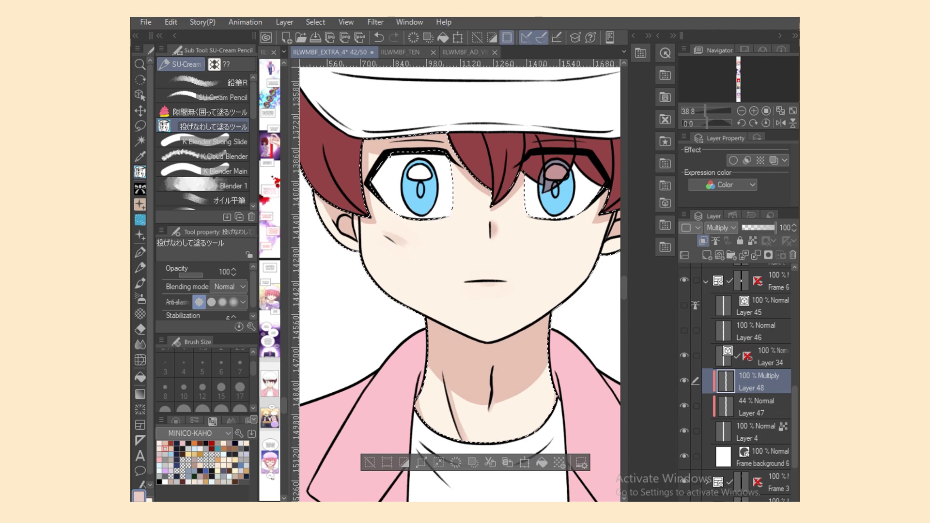
Soften the lower edge of the neck shadow with K Blender Main and clear the skin selection.
click(208, 171)
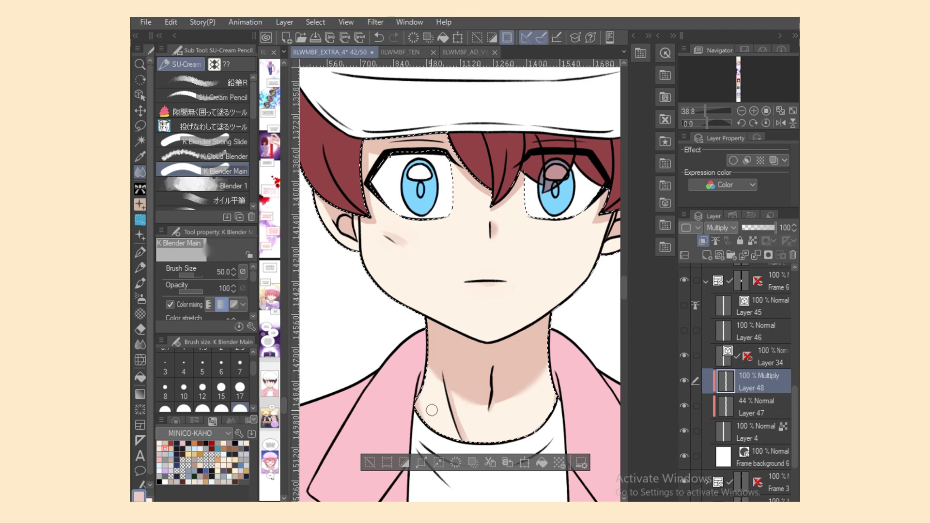
key(ctrl+0)
scroll(465, 271, up, 1)
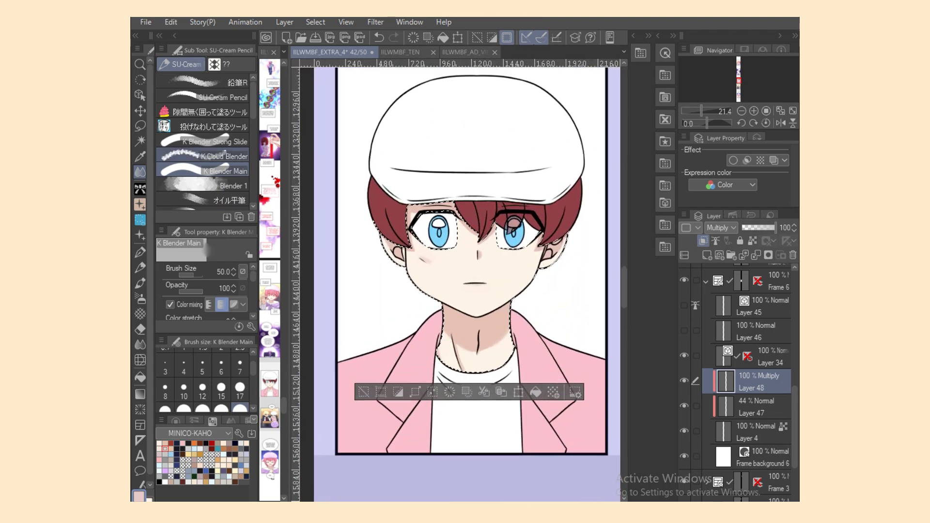
key(m)
key(ctrl+d)
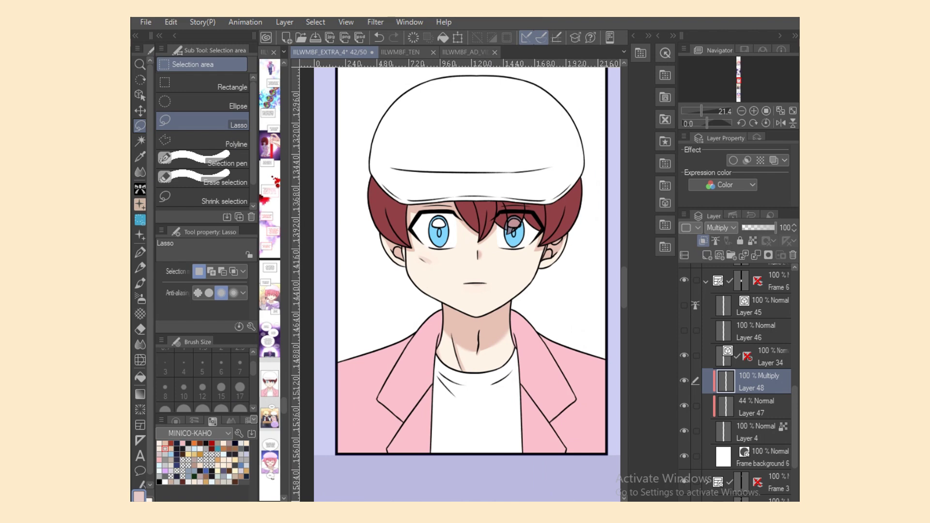
Auto-select both halves of the pink jacket on Layer 4 and make Multiply Layer 48 active.
click(755, 432)
key(w)
click(368, 397)
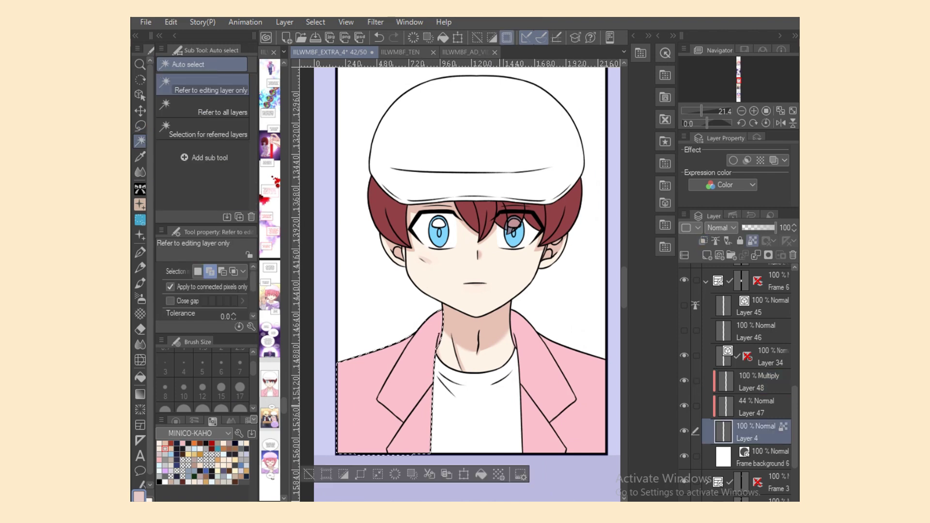
click(756, 382)
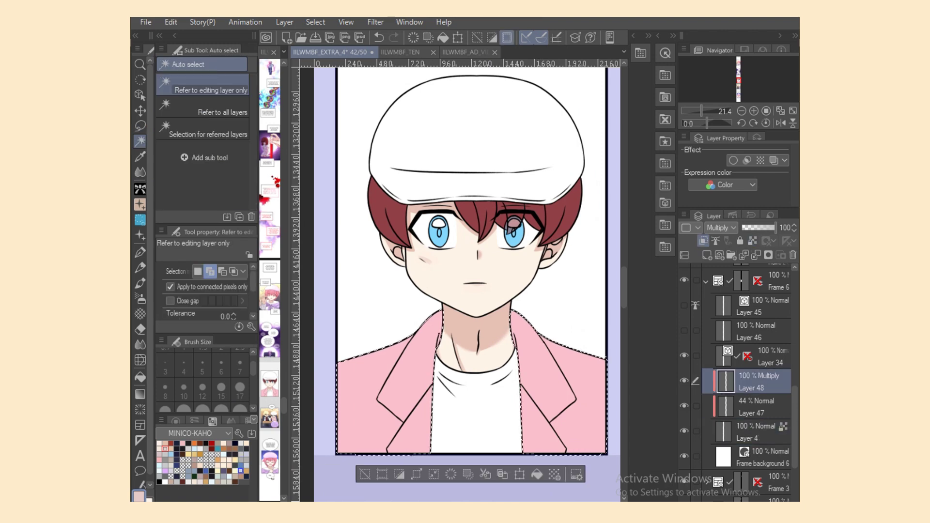
Lasso-fill light lavender shadows on the jacket's left collar and along the left lapel edges on Layer 48.
key(i)
key(j)
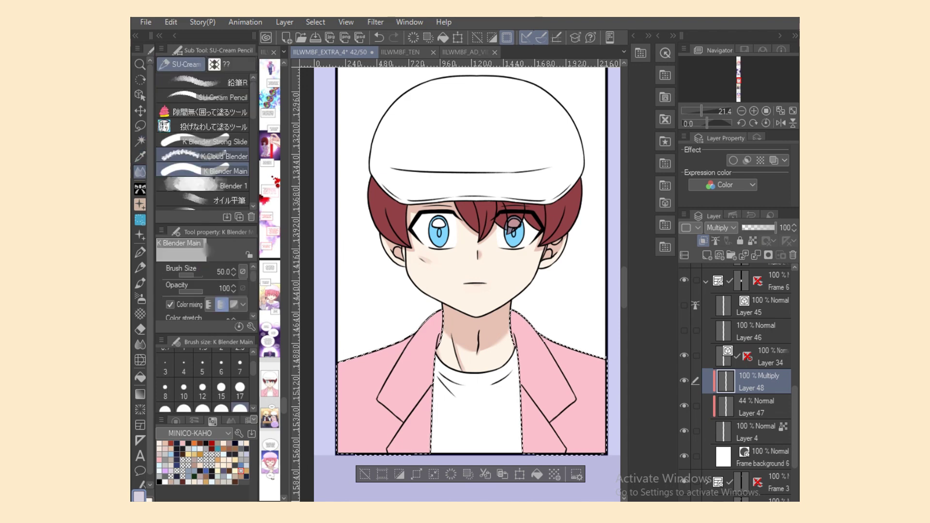
click(209, 126)
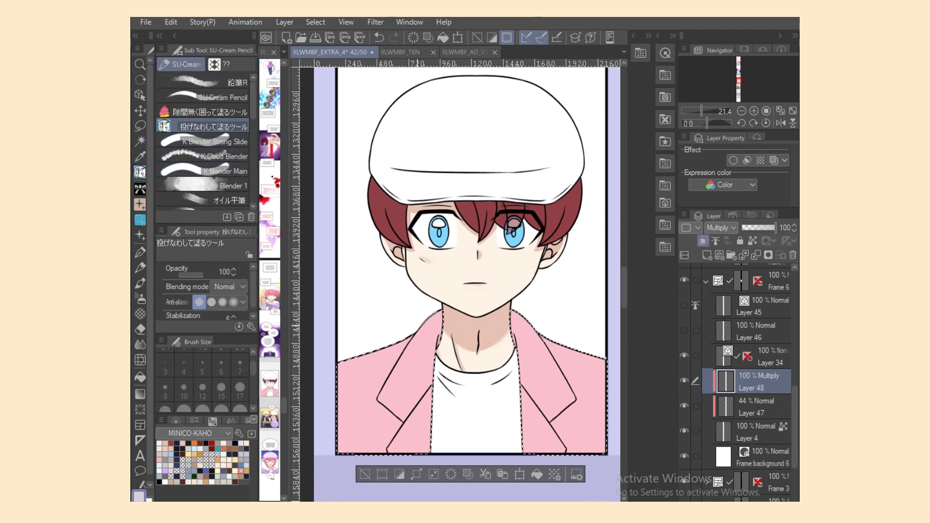
mouse_move(440, 339)
mouse_down()
mouse_move(399, 359)
mouse_move(436, 330)
mouse_up()
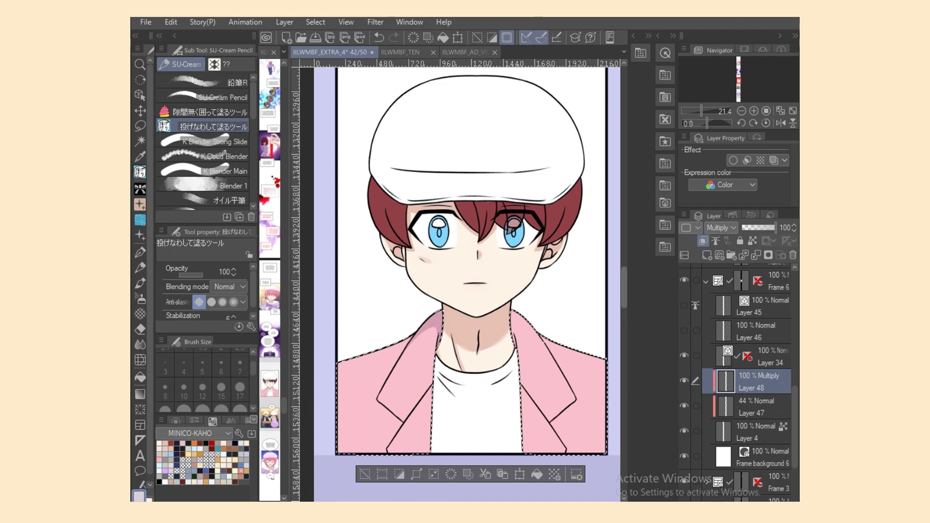
scroll(467, 262, down, 4)
scroll(463, 284, up, 2)
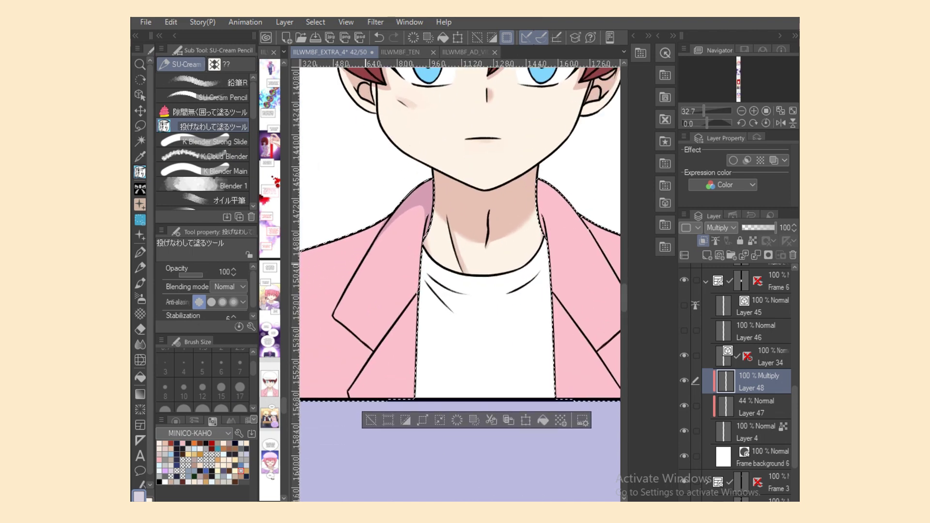
mouse_move(366, 352)
mouse_down()
mouse_move(349, 387)
mouse_move(416, 291)
mouse_move(350, 387)
mouse_move(354, 409)
mouse_up()
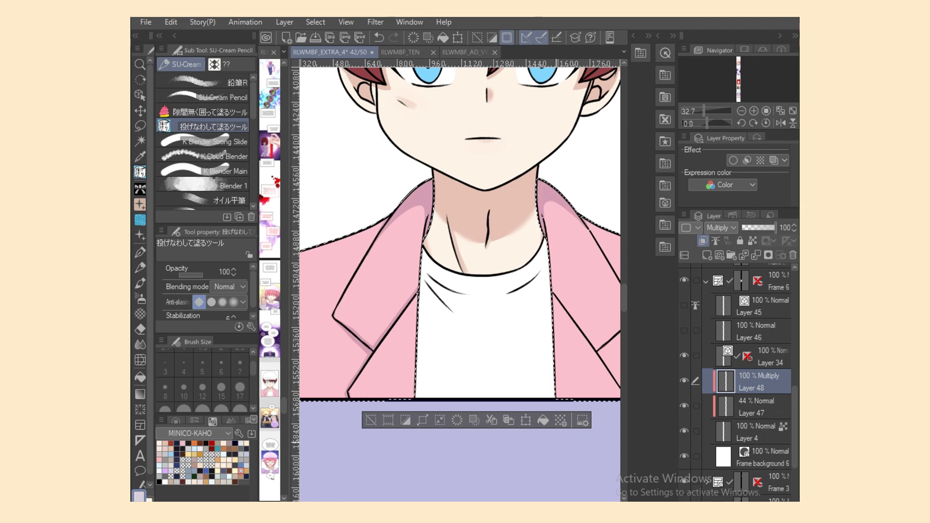
Lasso-fill matching lavender shadows on the jacket's right collar and lapel edges, including under the lapel notch, on Layer 48.
scroll(460, 230, right, 3)
mouse_move(513, 218)
mouse_down()
mouse_move(562, 300)
mouse_move(516, 220)
mouse_up()
key(e)
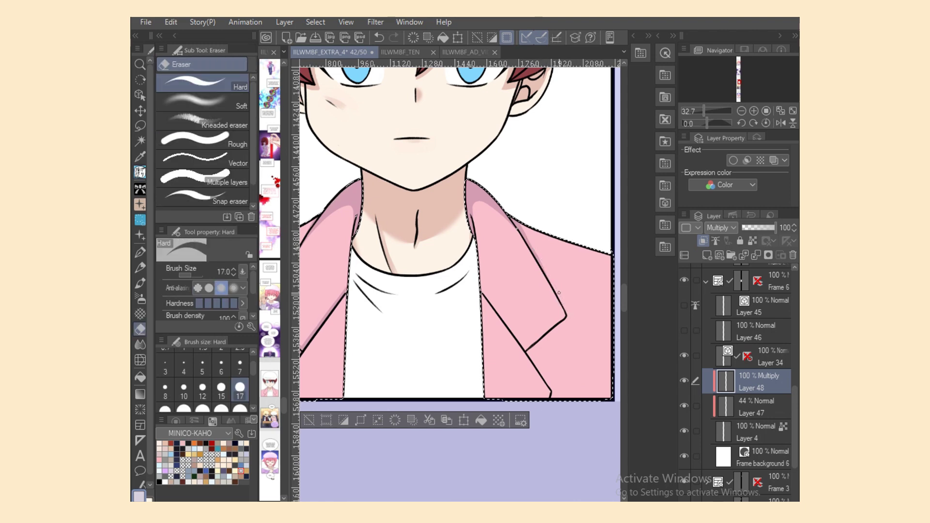
key(p)
mouse_move(479, 283)
mouse_down()
mouse_move(543, 374)
mouse_move(484, 288)
mouse_up()
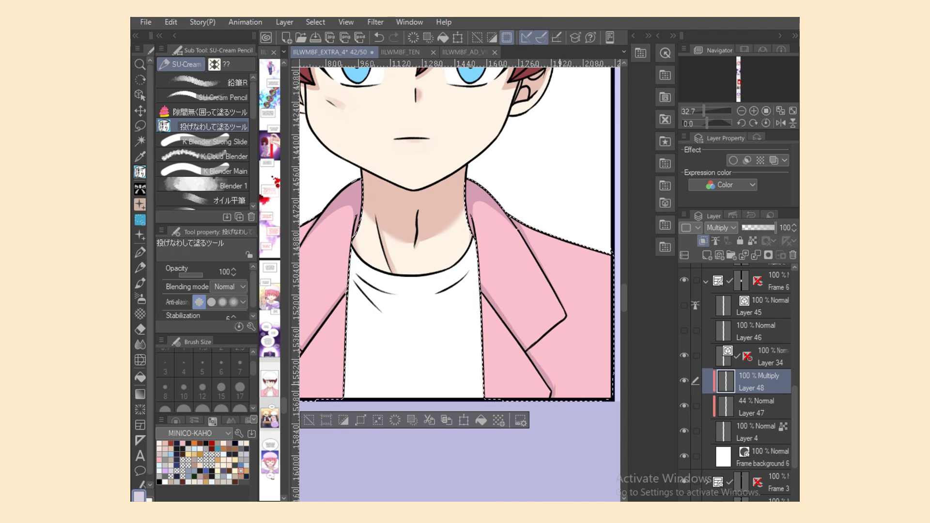
key(e)
key(p)
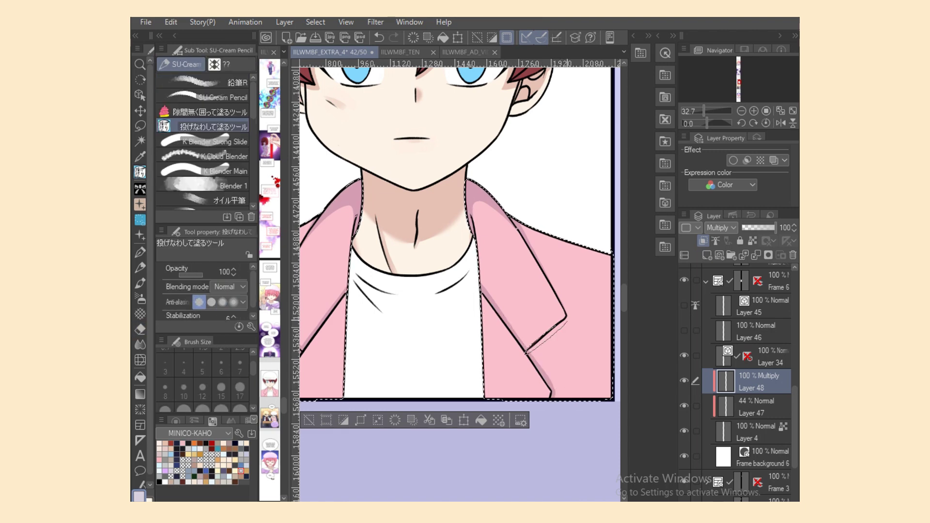
key(e)
key(p)
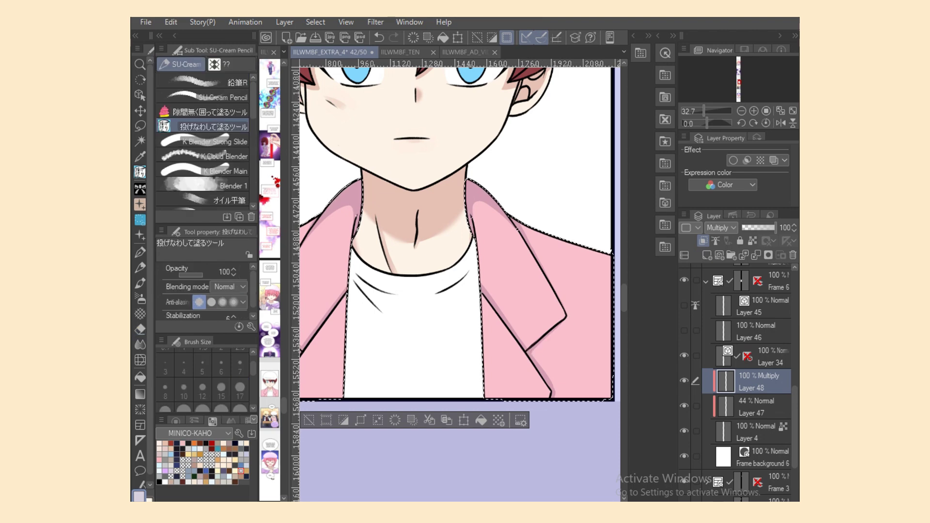
Blend the edges of the collar shadows with K Blender Main at size 50 and clear the jacket selection.
scroll(460, 230, left, 3)
key(j)
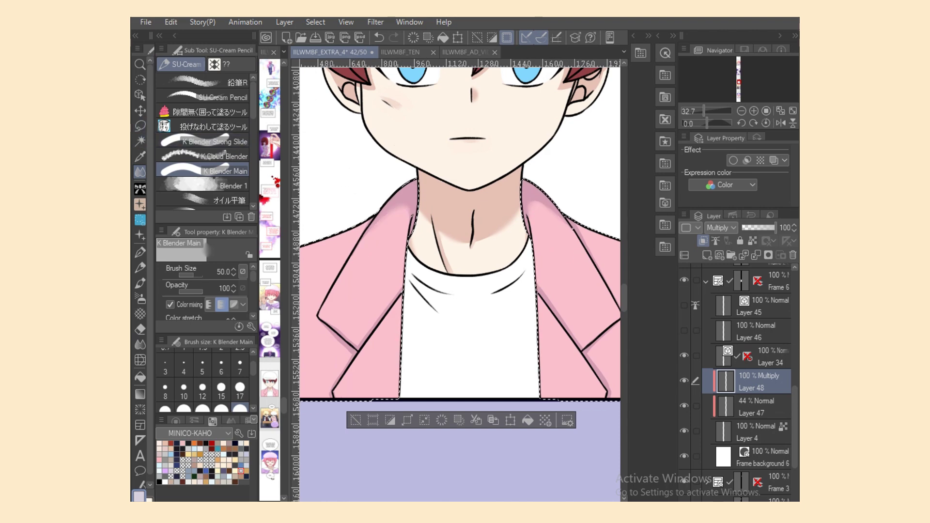
key(m)
key(ctrl+d)
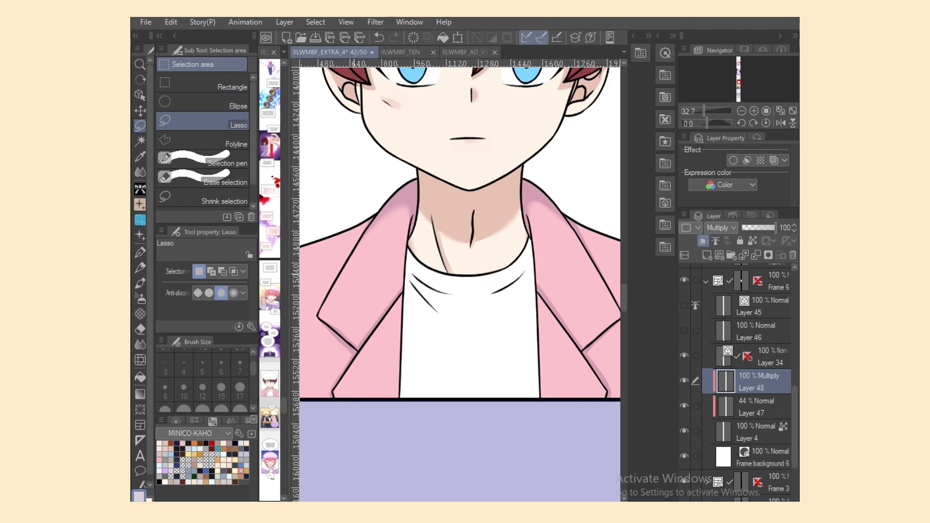
Auto-select the white shirt area on Layer 4 and make Multiply Layer 48 active.
click(751, 432)
click(140, 140)
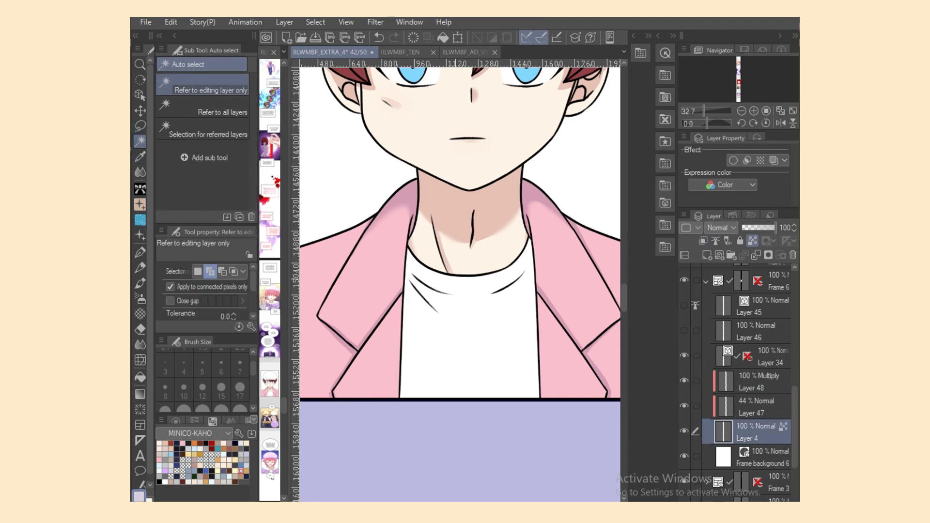
click(467, 339)
click(751, 381)
Paint light lavender shadows down both sides and around the neckline folds of the white shirt with the オイル平筆 brush at size 50.
click(140, 171)
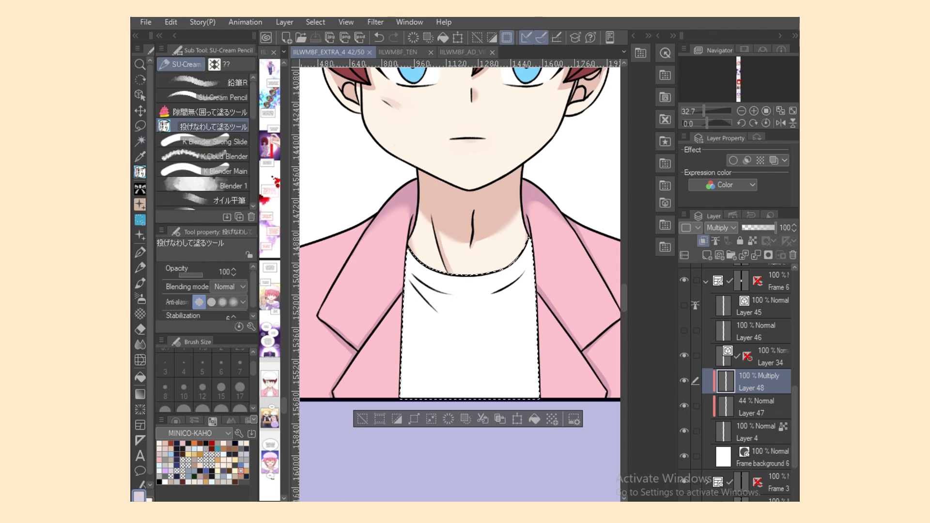
click(213, 200)
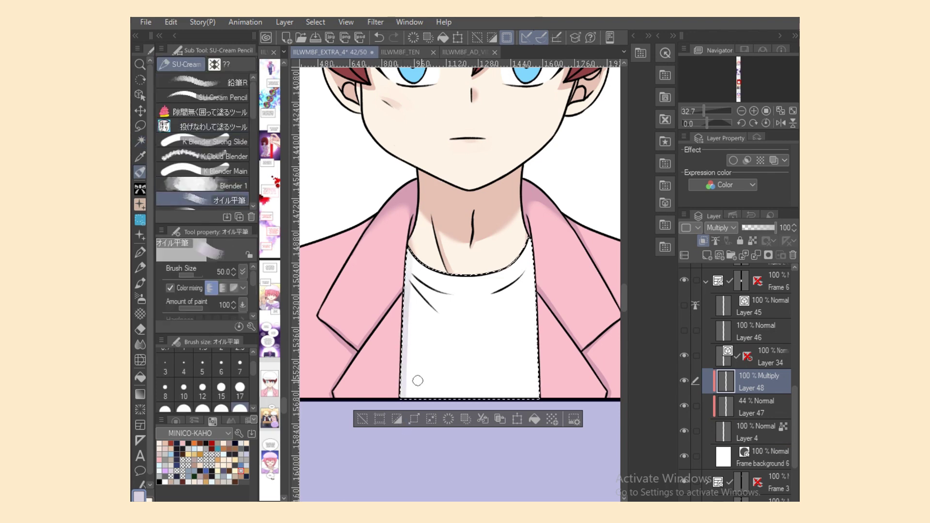
drag(437, 310, 413, 280)
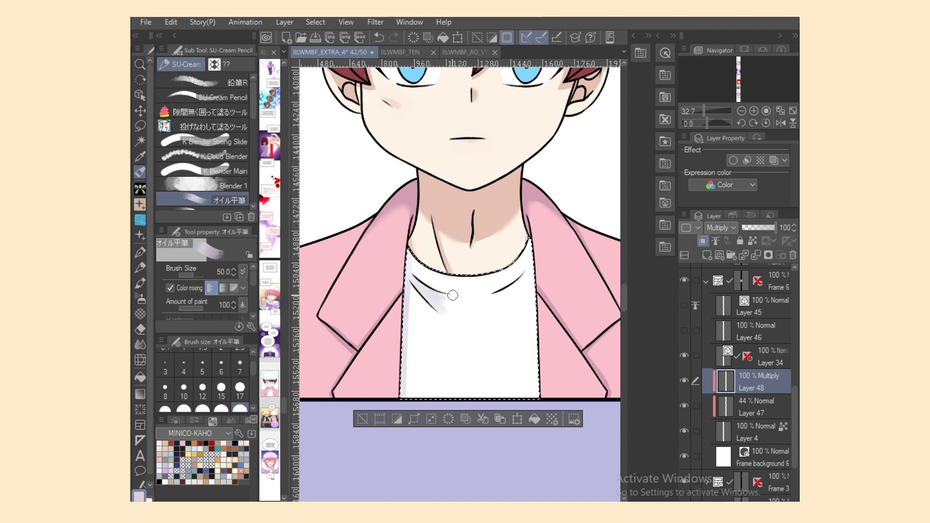
mouse_move(512, 271)
mouse_down()
mouse_move(532, 264)
mouse_move(518, 284)
mouse_up()
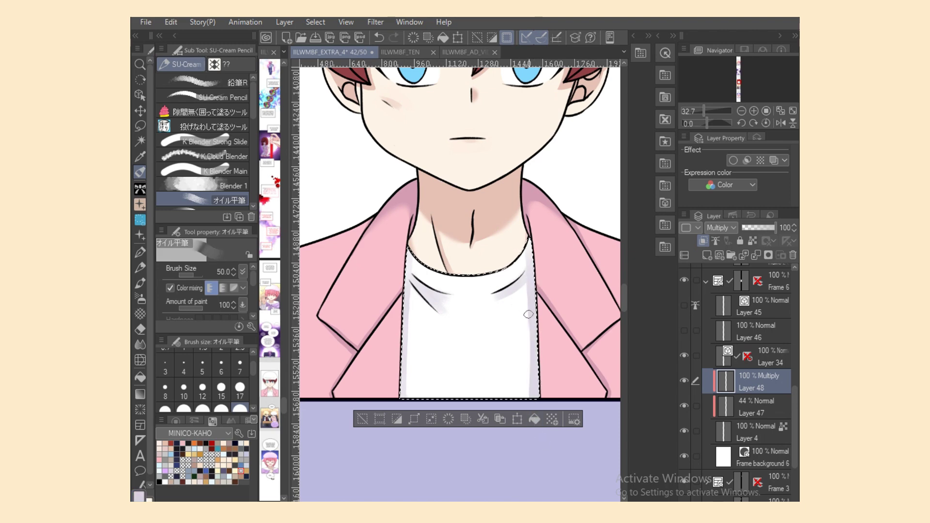
drag(529, 451, 524, 317)
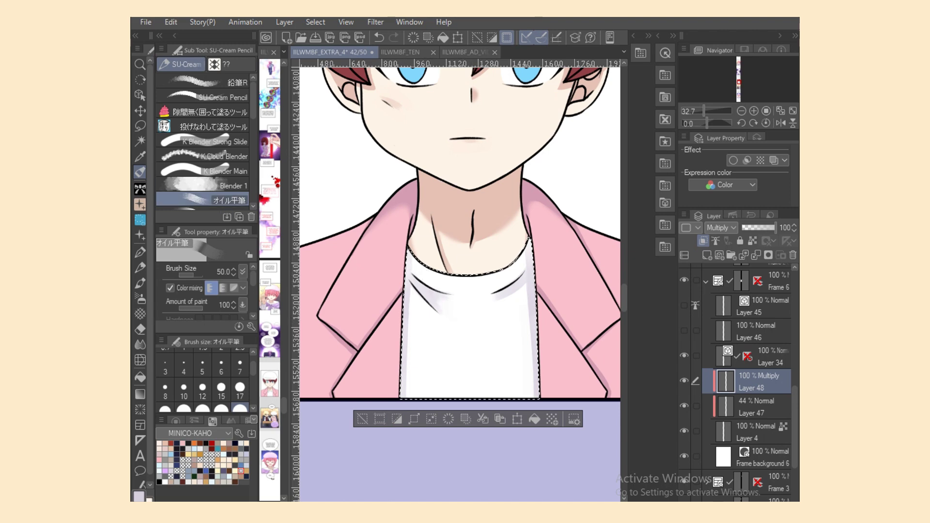
Refine the shirt's fold shadows near the neckline with the brush at size 17 and clear the shirt selection.
click(239, 387)
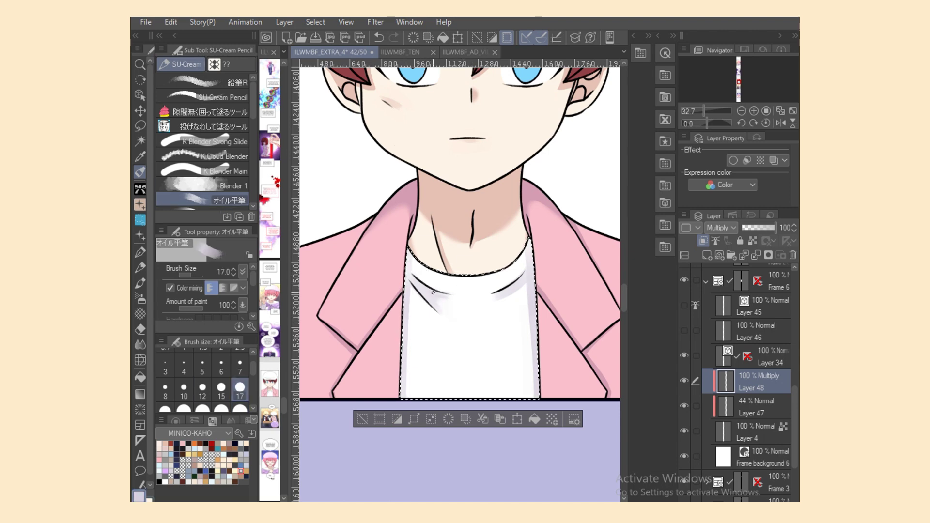
scroll(432, 293, up, 3)
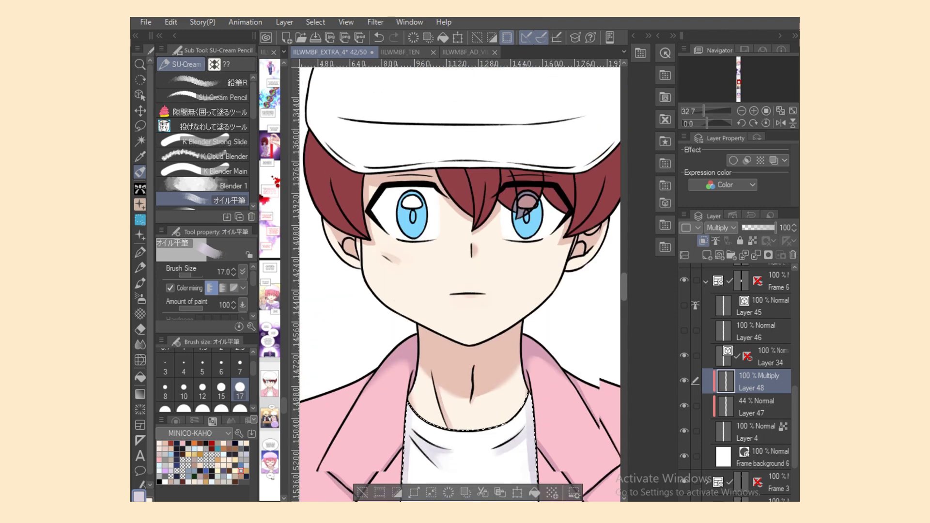
scroll(455, 285, up, 1)
key(m)
key(ctrl+d)
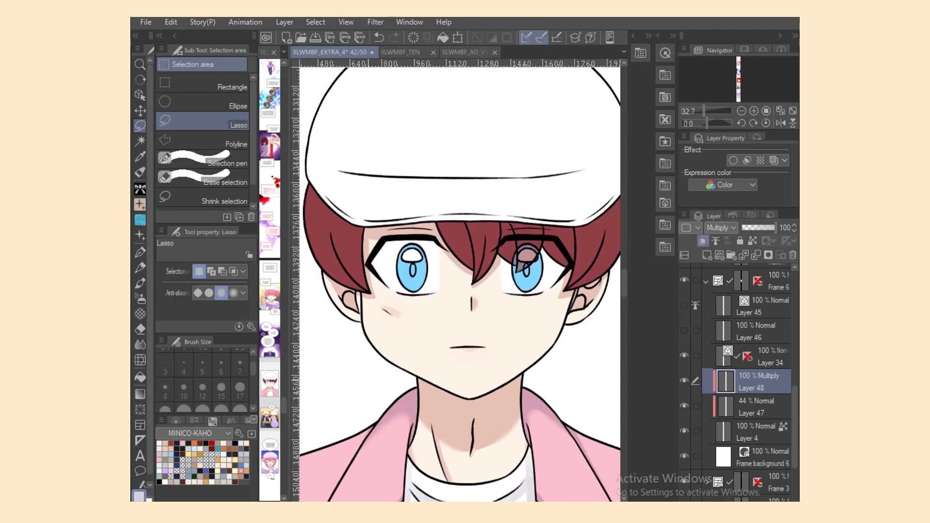
click(753, 432)
key(w)
click(460, 126)
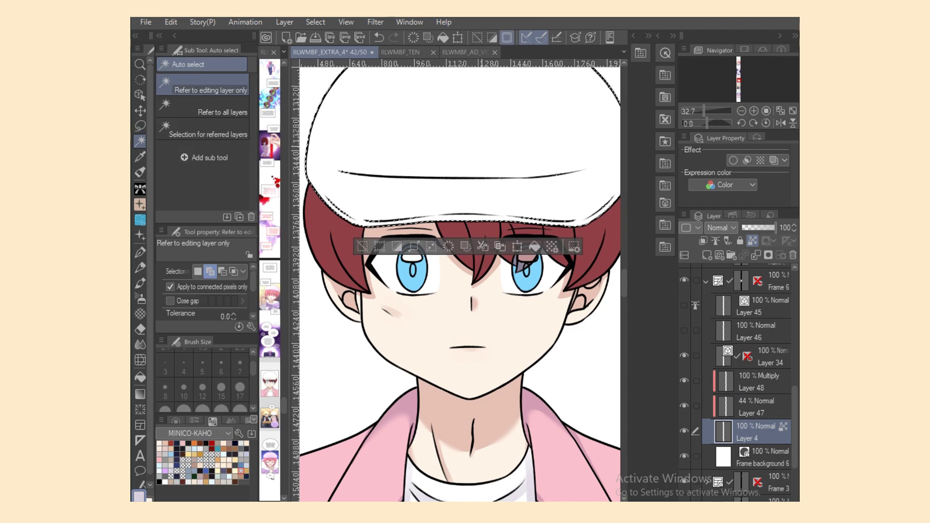
click(753, 381)
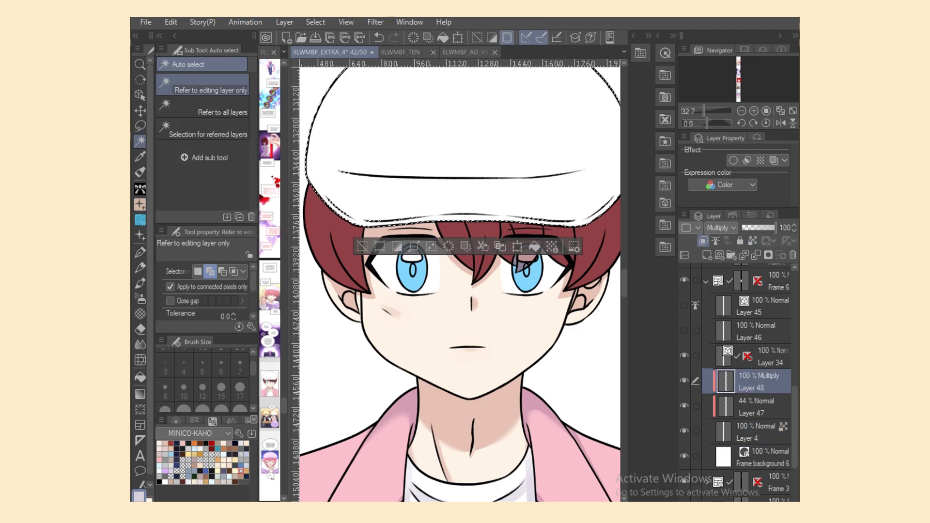
click(379, 37)
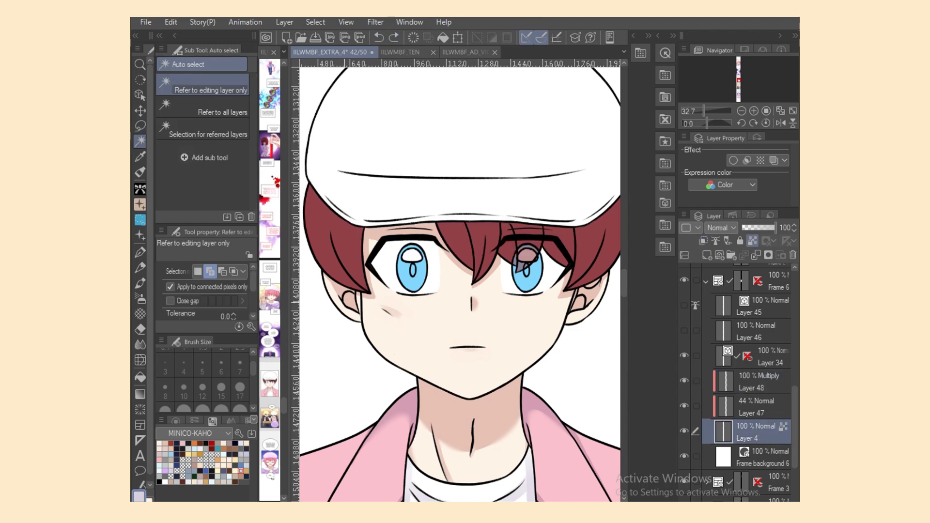
key(p)
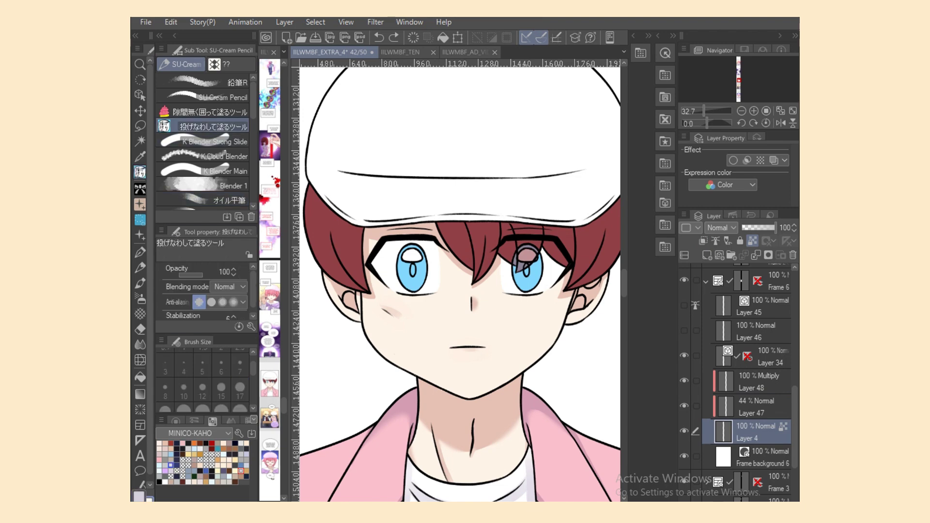
mouse_move(314, 194)
mouse_down()
mouse_move(588, 165)
mouse_move(316, 140)
mouse_up()
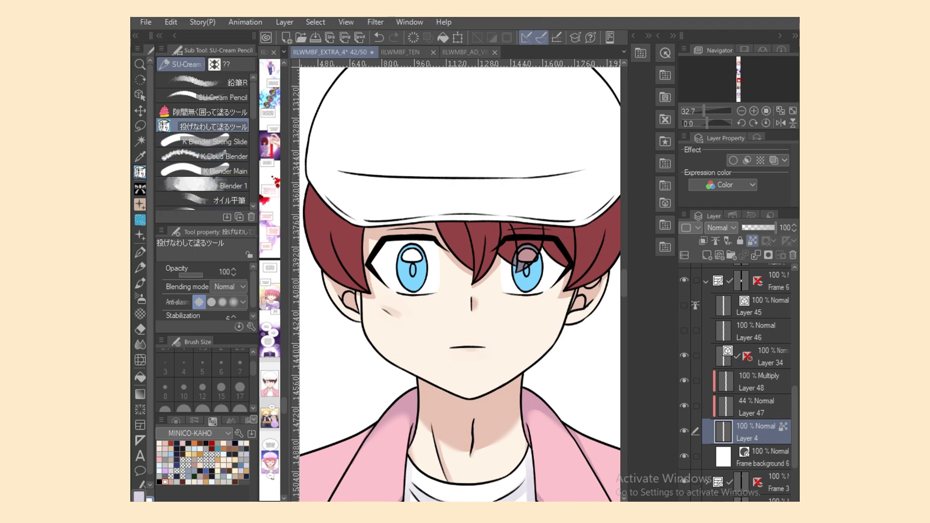
Auto-select the white cap area on Layer 4 and make Multiply Layer 48 active.
click(140, 140)
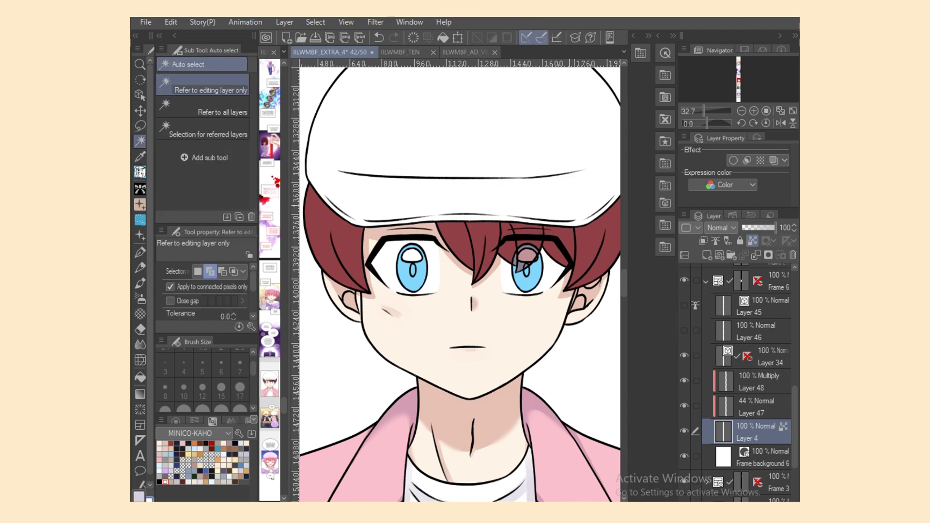
click(460, 121)
click(755, 381)
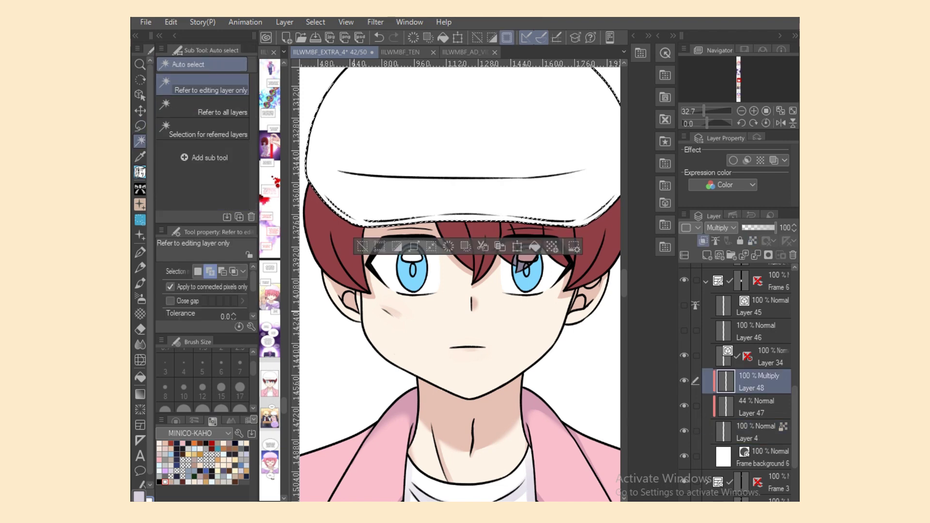
Paint light lavender shadows along the cap's lower edge with the オイル平筆 brush at size 50.
click(140, 172)
click(218, 200)
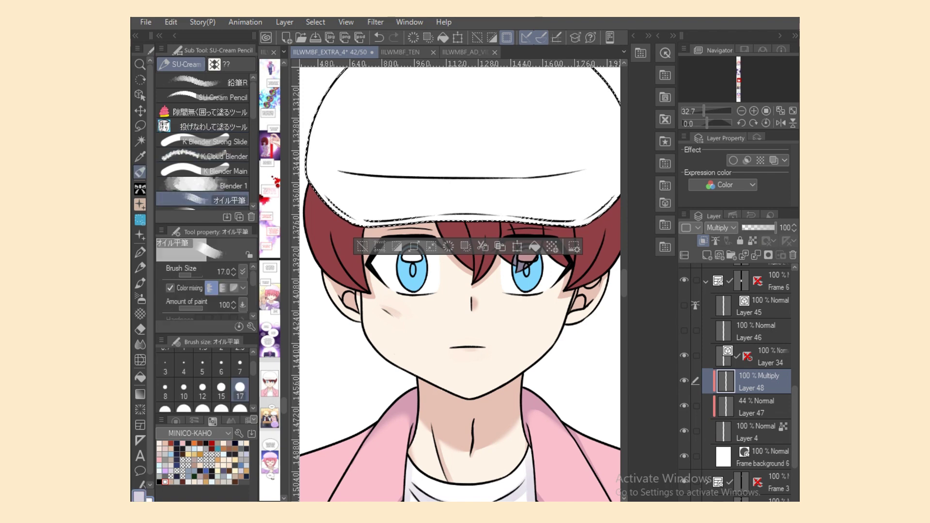
click(239, 408)
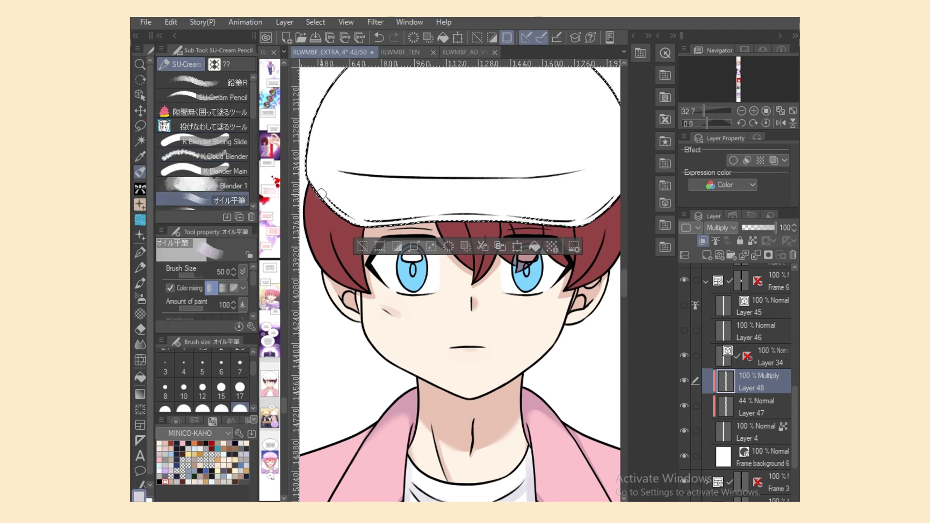
mouse_move(379, 227)
mouse_down()
mouse_move(341, 214)
mouse_move(503, 219)
mouse_move(375, 224)
mouse_move(591, 223)
mouse_move(603, 213)
mouse_up()
Paint a lavender shadow along the upper side of the cap's brim seam line on Layer 48 and clear the cap selection.
drag(624, 283, 624, 276)
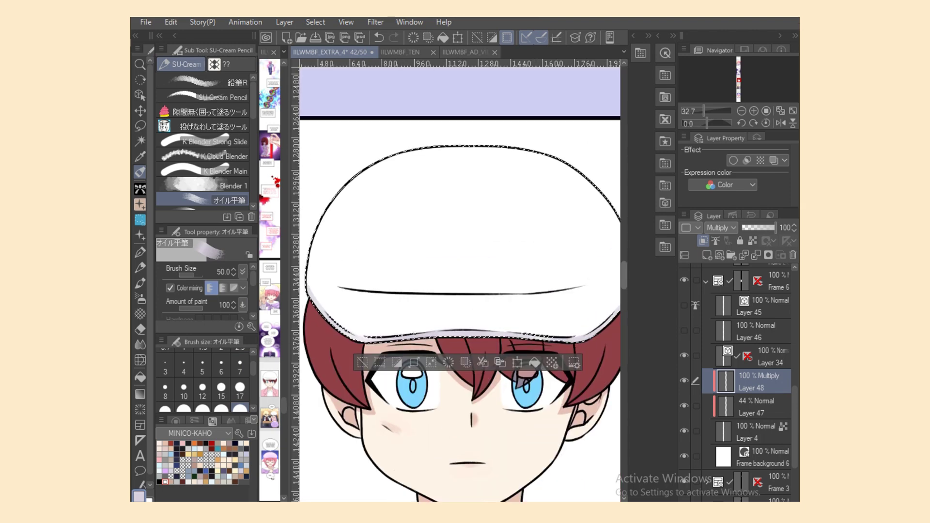
mouse_move(544, 495)
mouse_down()
mouse_move(573, 495)
mouse_move(557, 496)
mouse_up()
mouse_move(355, 282)
mouse_down()
mouse_move(592, 282)
mouse_move(503, 290)
mouse_move(586, 283)
mouse_up()
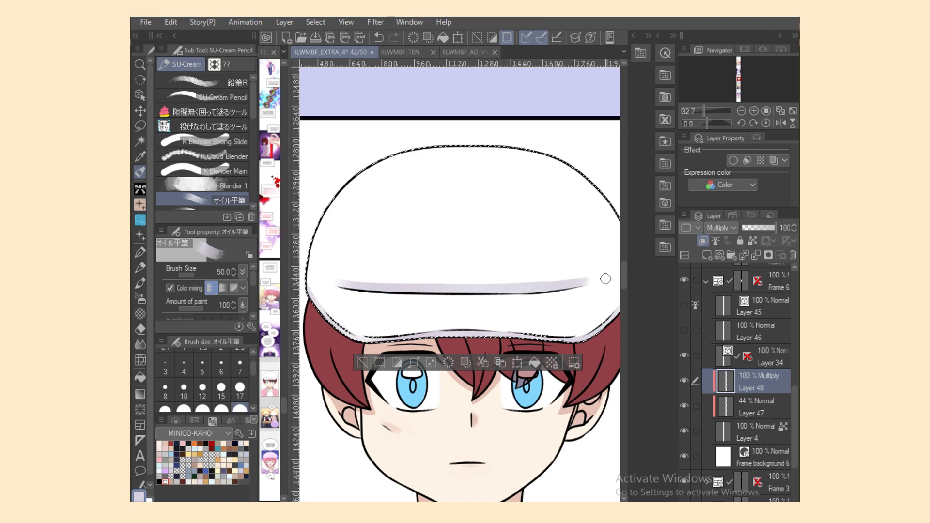
scroll(604, 274, down, 2)
scroll(460, 281, down, 4)
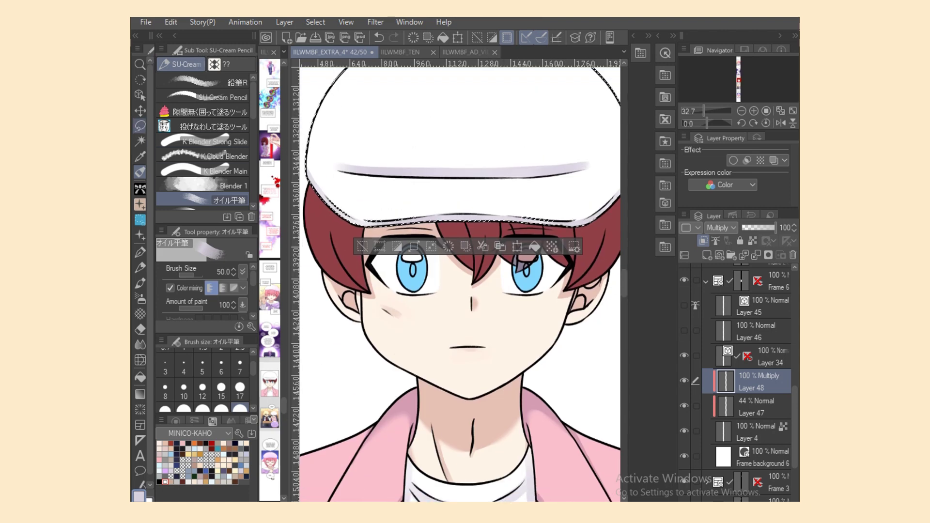
key(m)
key(ctrl+d)
Auto-select the red hair and blue iris areas on Layer 4 and make Multiply Layer 48 active.
click(751, 432)
key(w)
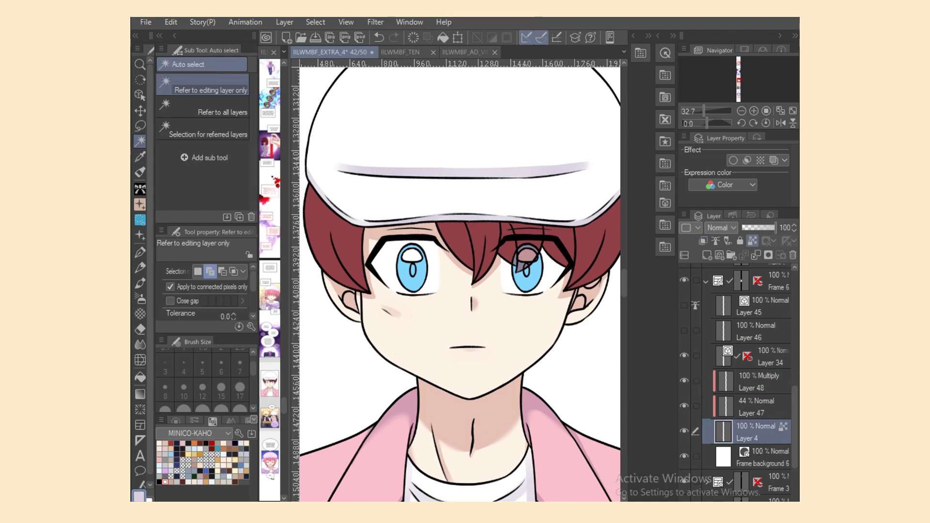
click(334, 228)
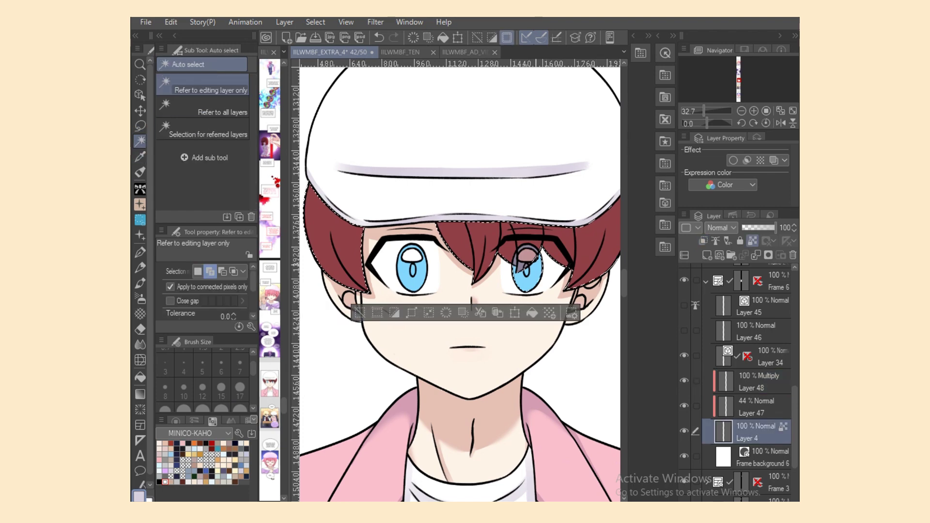
click(751, 382)
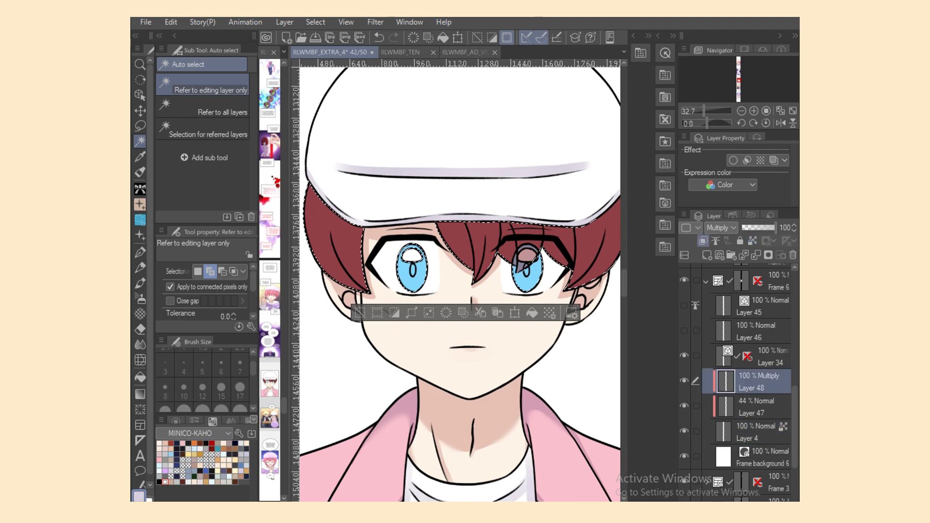
Lasso-fill darker mauve shading on the pupils inside the blue irises on Layer 48.
key(g)
key(alt+bracketleft)
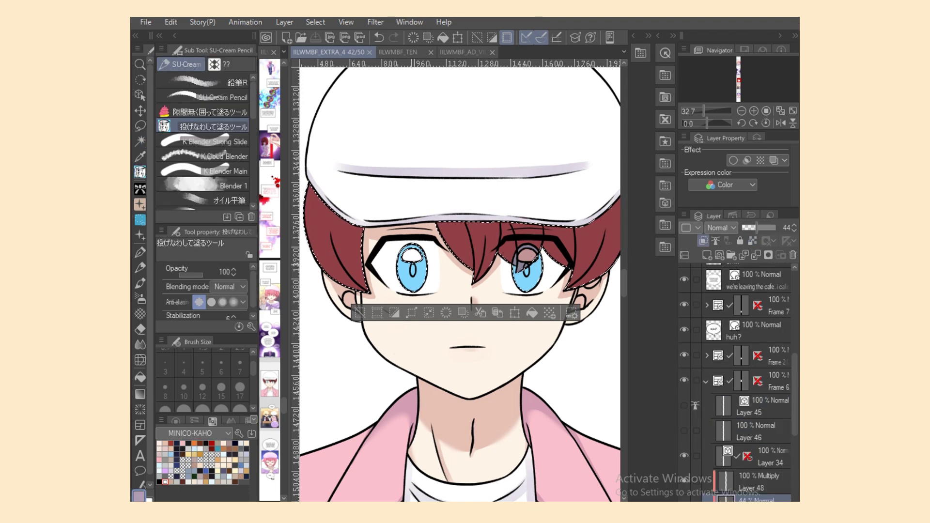
drag(413, 249, 410, 251)
key(alt+bracketright)
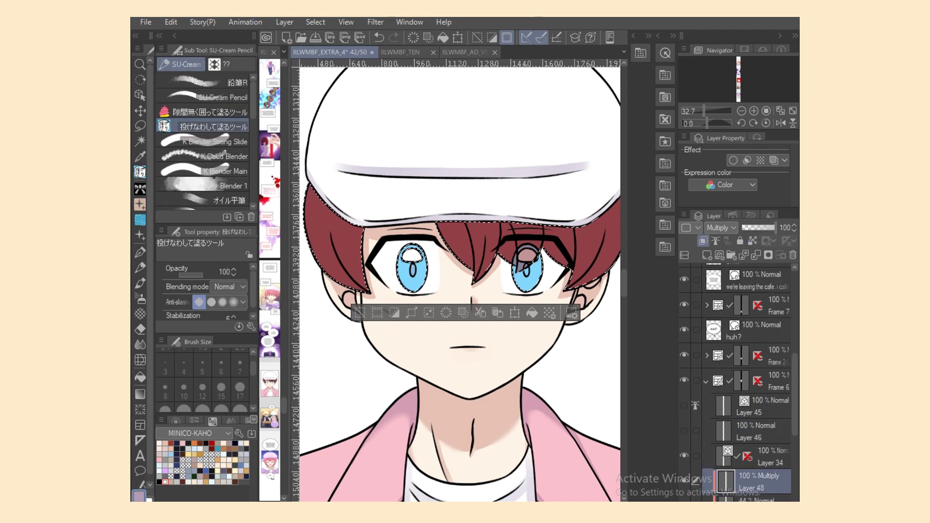
key(ctrl+z)
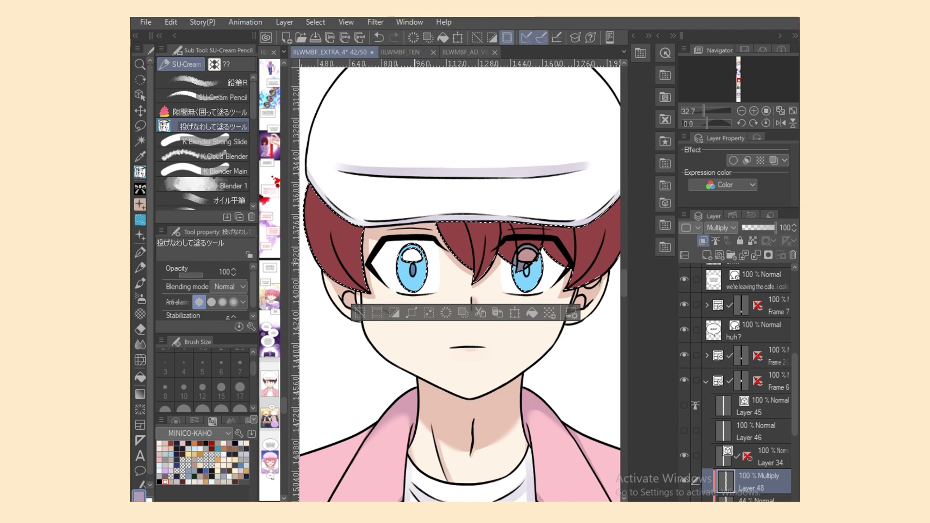
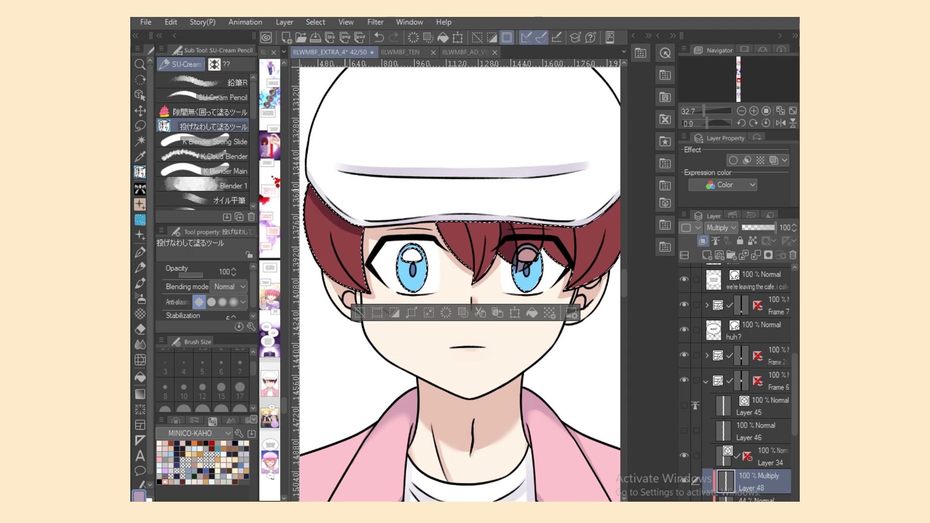
Lasso-fill mauve shadows on the red hair under the cap and along the fringe and side locks on Layer 48, and clear the selection.
scroll(460, 281, right, 1)
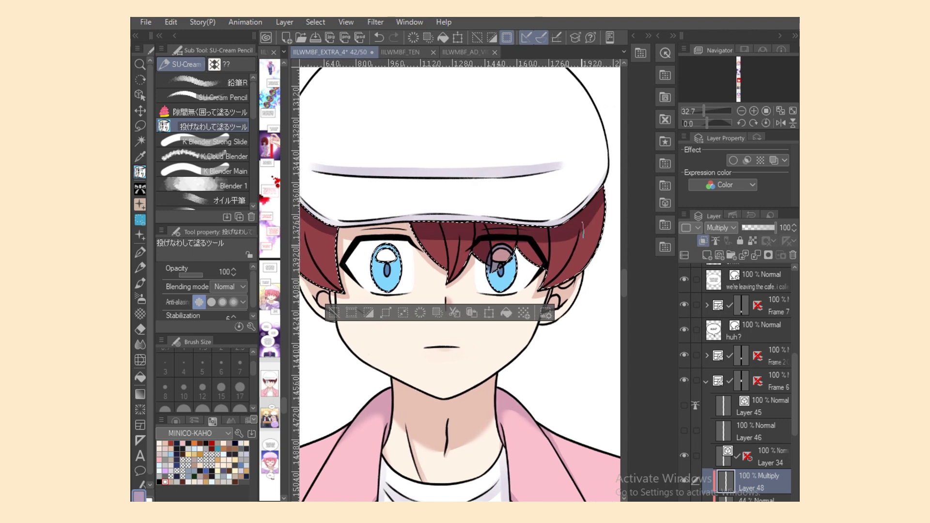
key(p)
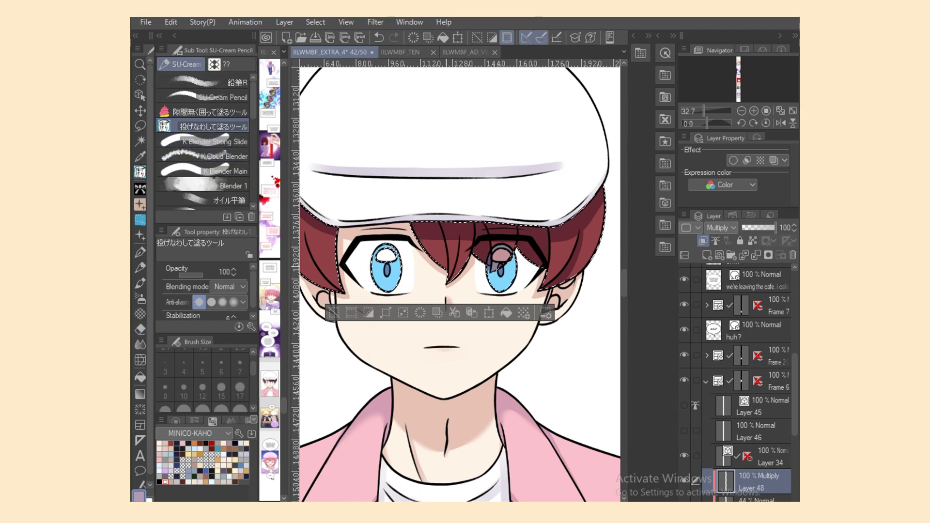
drag(445, 282, 439, 228)
scroll(460, 281, left, 3)
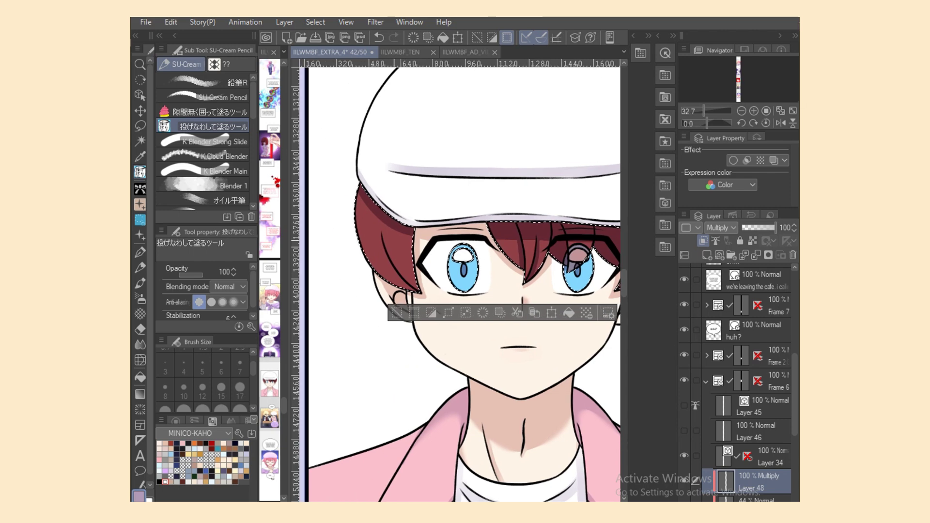
key(e)
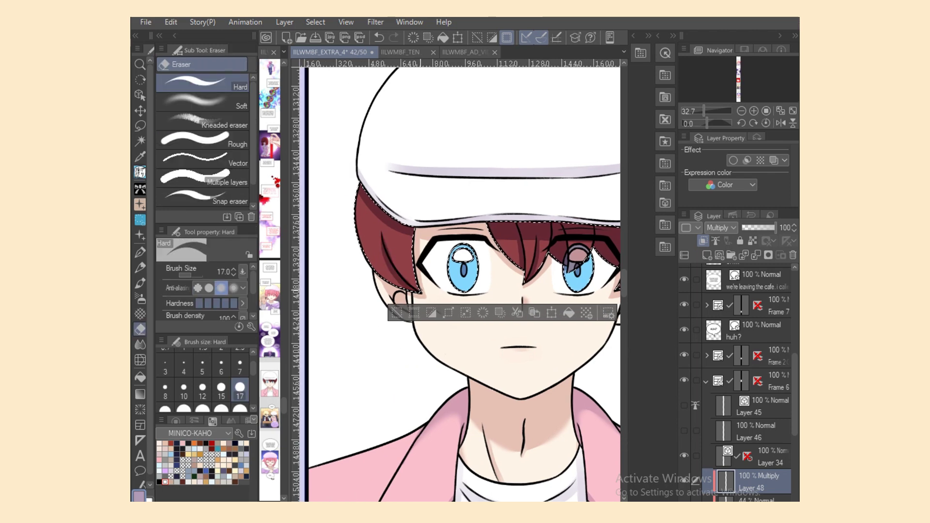
key(p)
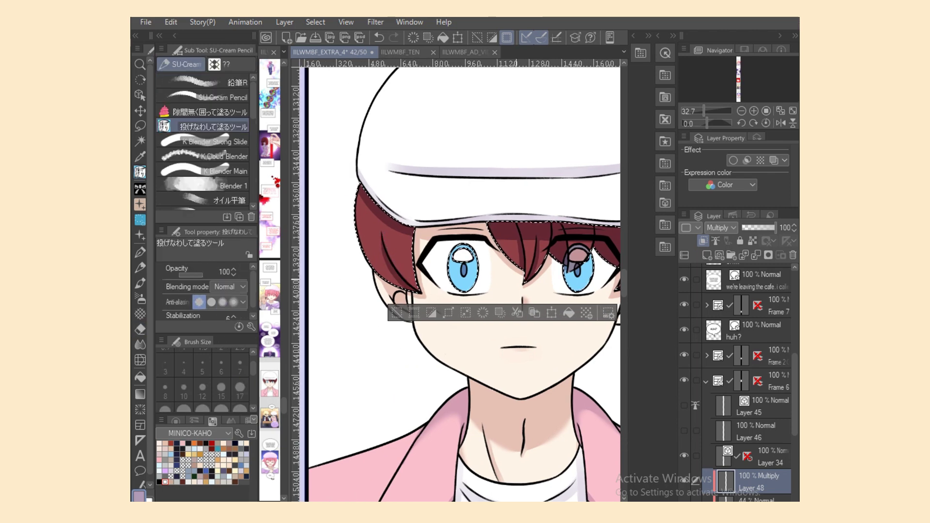
key(m)
key(ctrl+d)
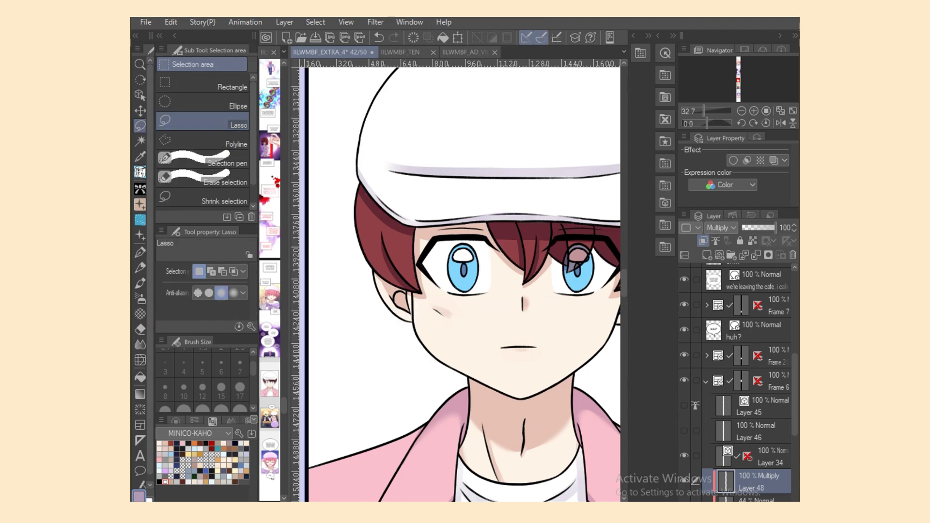
Show Layers 45 and 46 with the hands and add a clipped Multiply layer above Layer 46.
scroll(460, 281, down, 3)
key(ctrl+z)
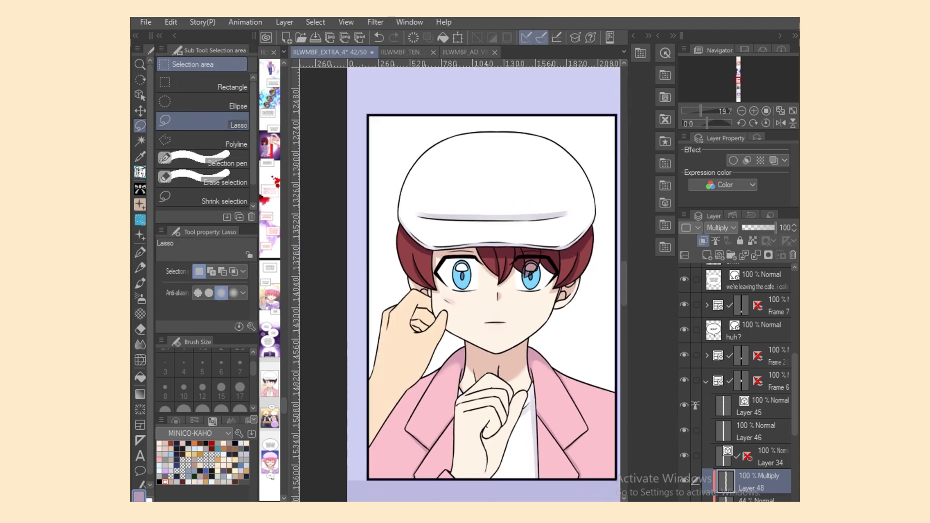
click(720, 228)
click(718, 264)
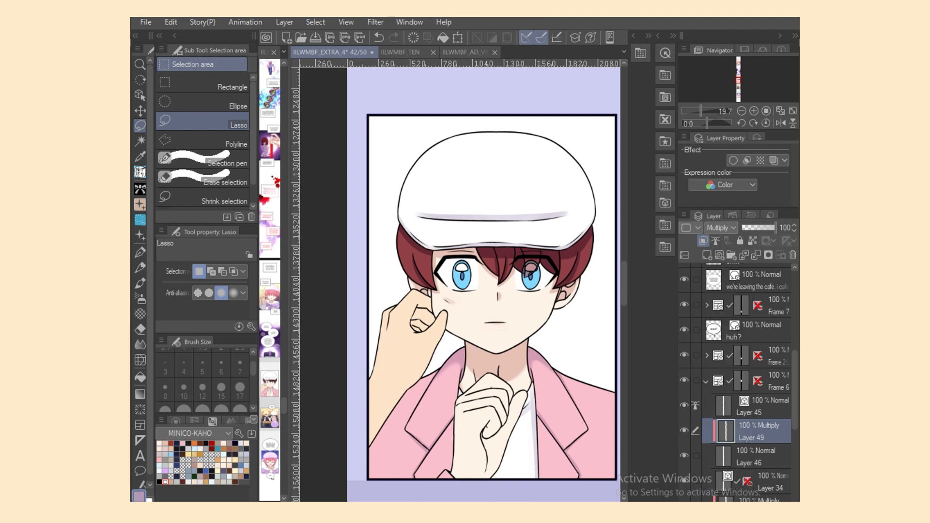
Auto-select both hands on Layer 46 and make Multiply Layer 49 active.
click(755, 456)
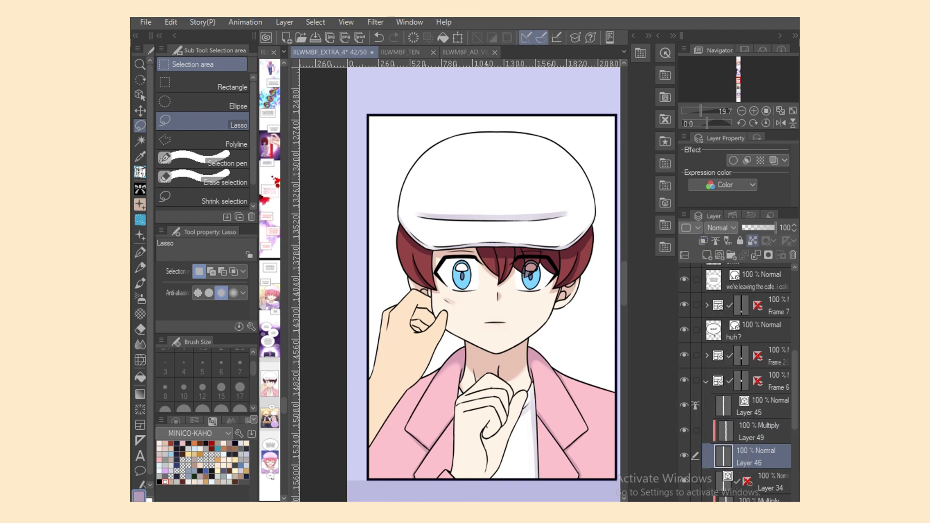
click(140, 141)
click(410, 349)
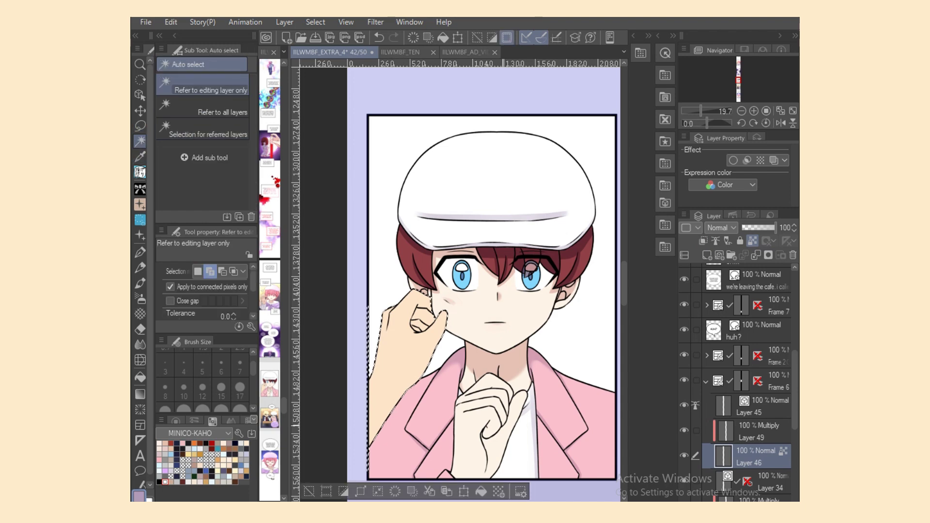
click(755, 431)
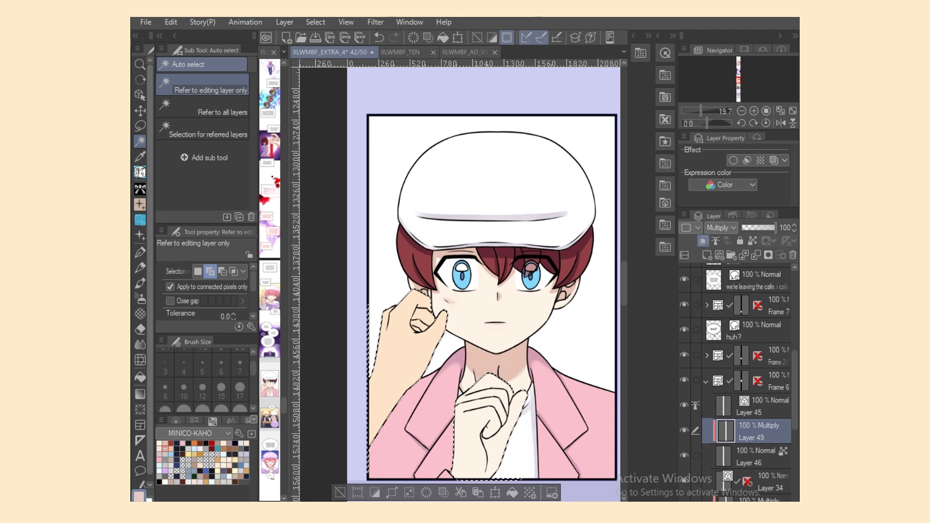
Lasso-fill pale pink shadows on the curled fingers of the raised hand beside the cheek on Layer 49.
click(140, 172)
scroll(460, 281, up, 2)
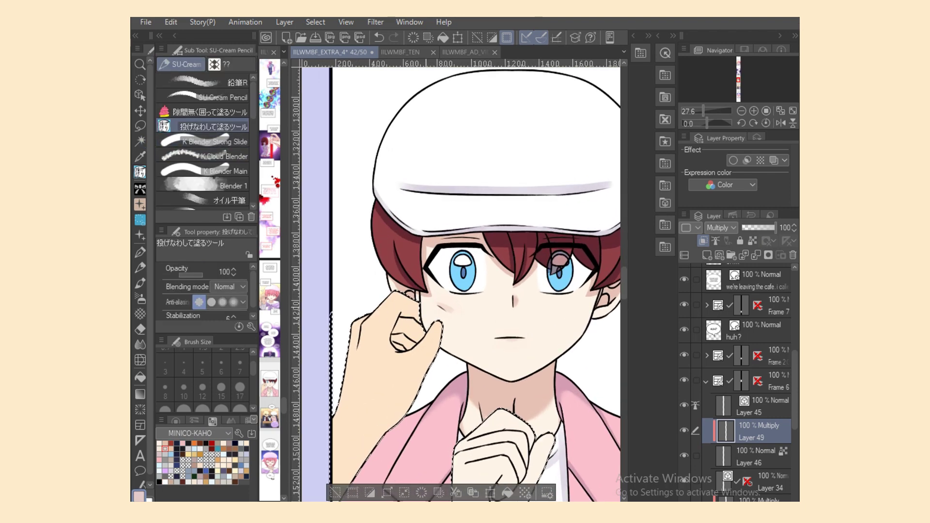
mouse_move(425, 310)
mouse_down()
mouse_move(395, 346)
mouse_move(420, 320)
mouse_up()
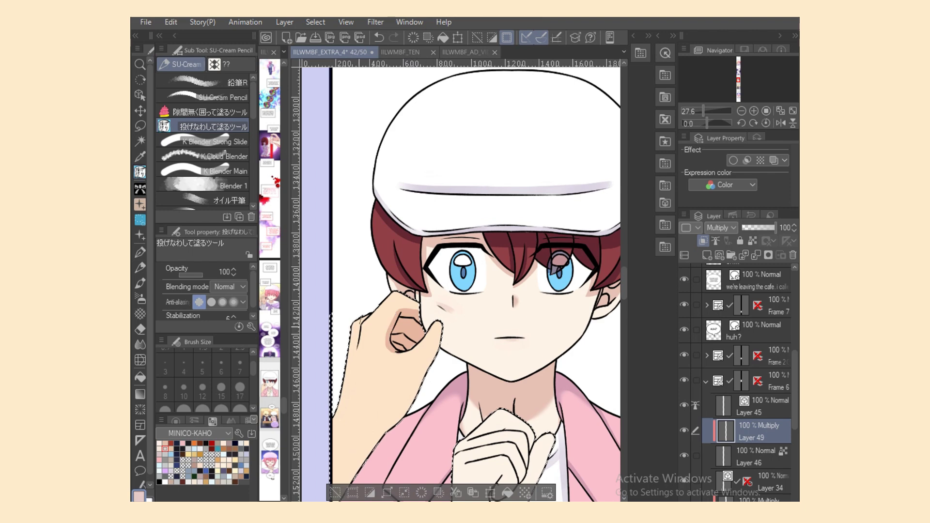
key(e)
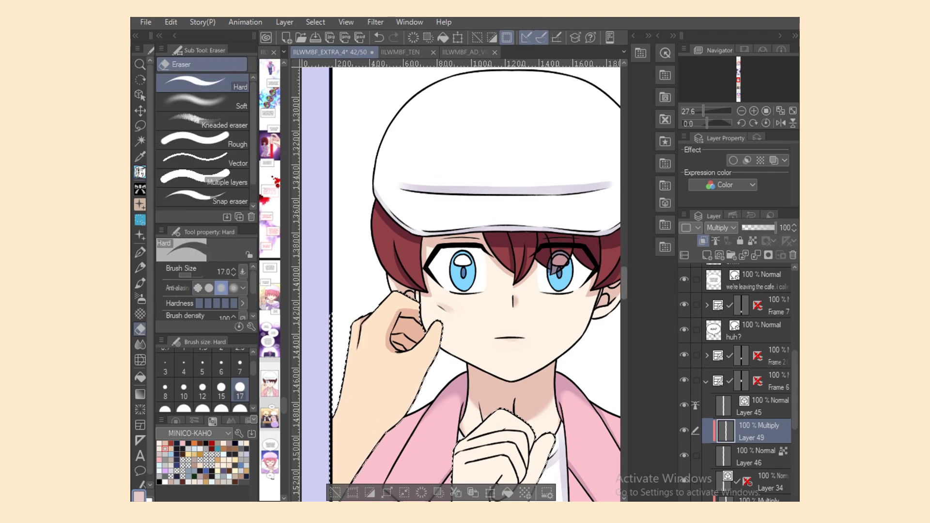
scroll(460, 281, down, 3)
Lasso-fill and blend pale pink shadows on the palm, wrist and fingers of the hand under the chin, and clear the selection.
key(p)
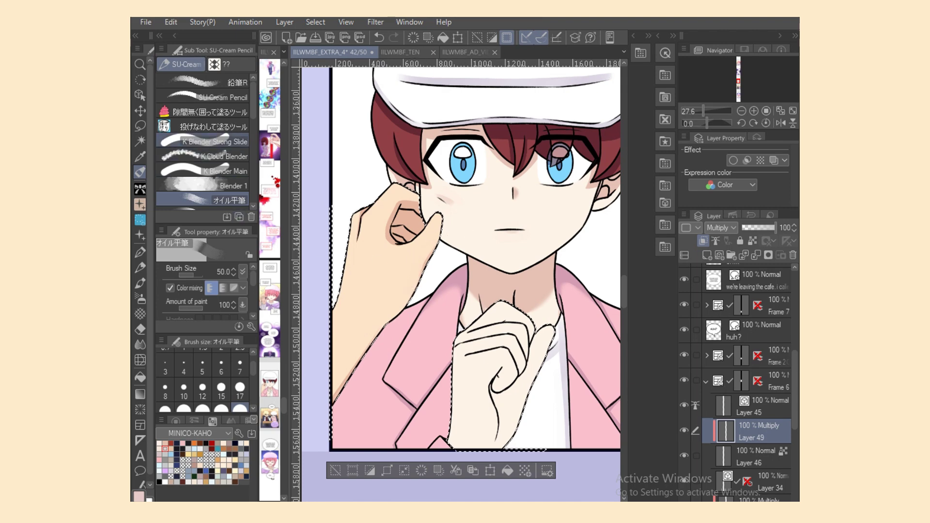
click(203, 127)
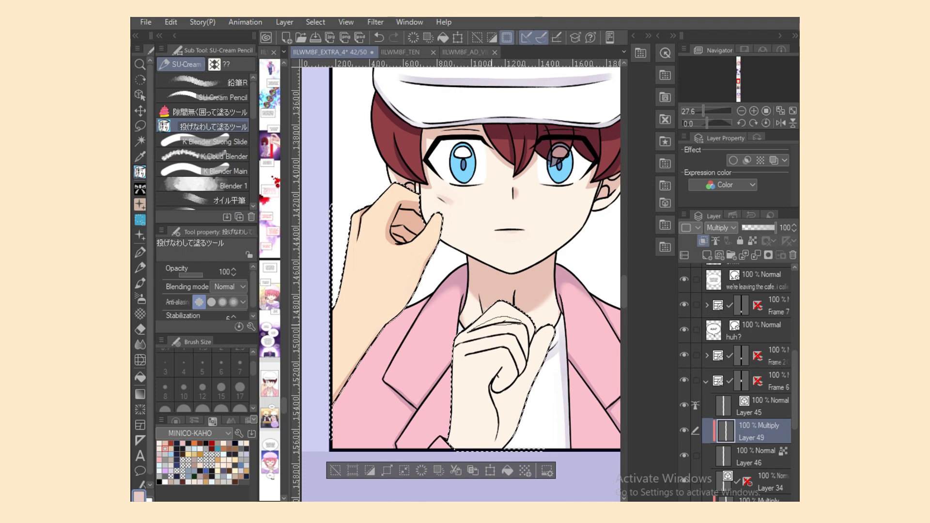
key(e)
key(p)
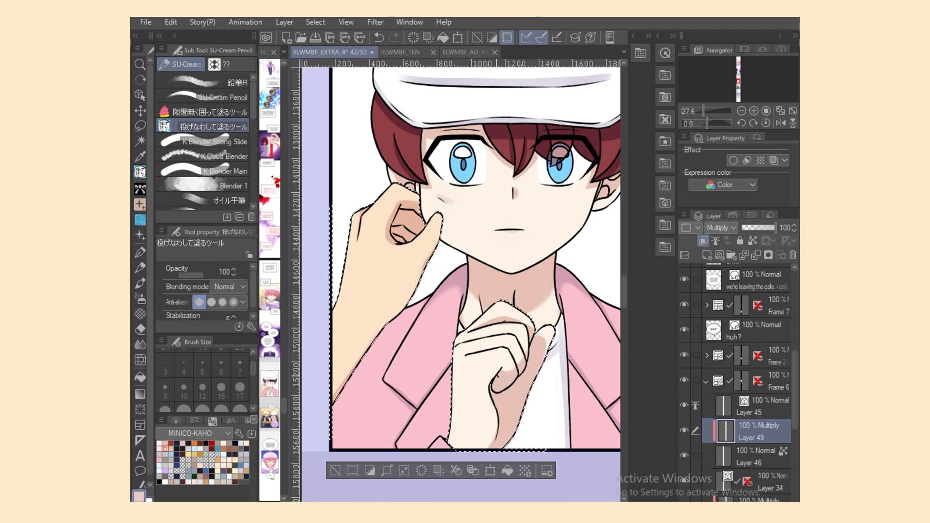
click(214, 200)
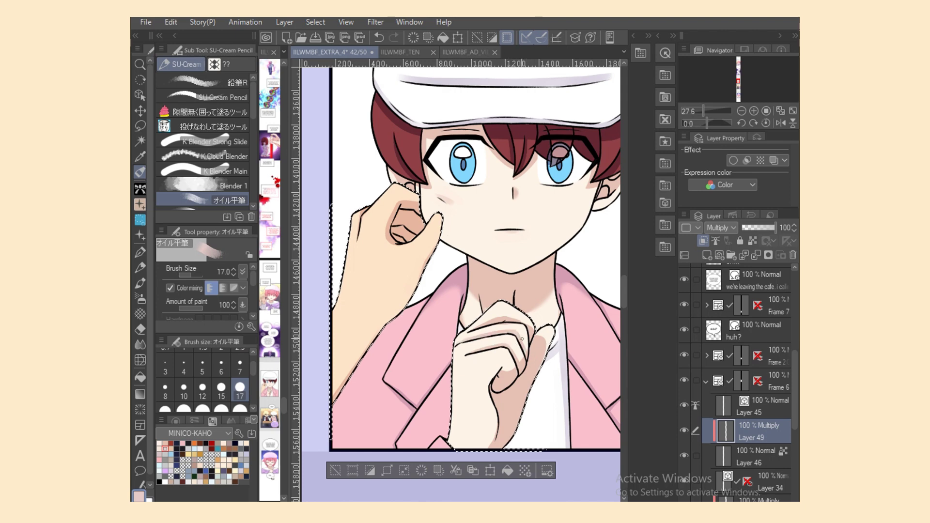
key(e)
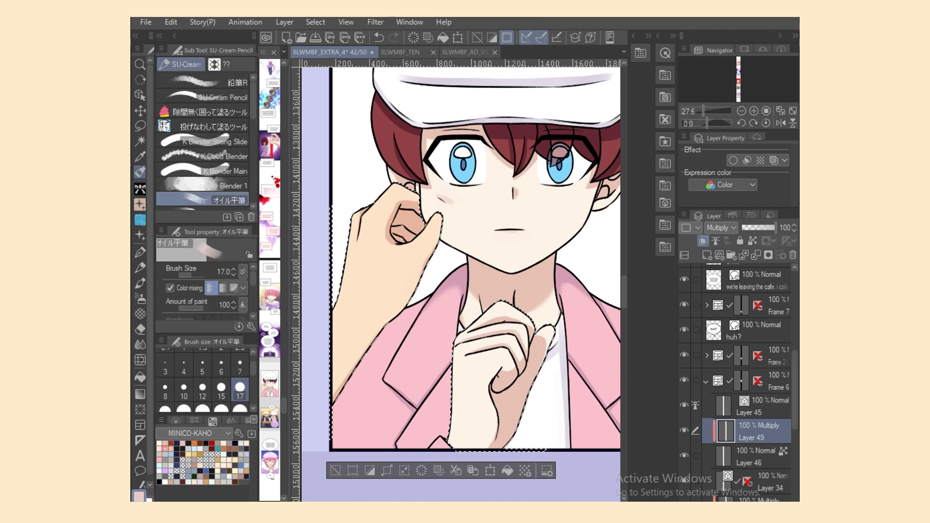
key(j)
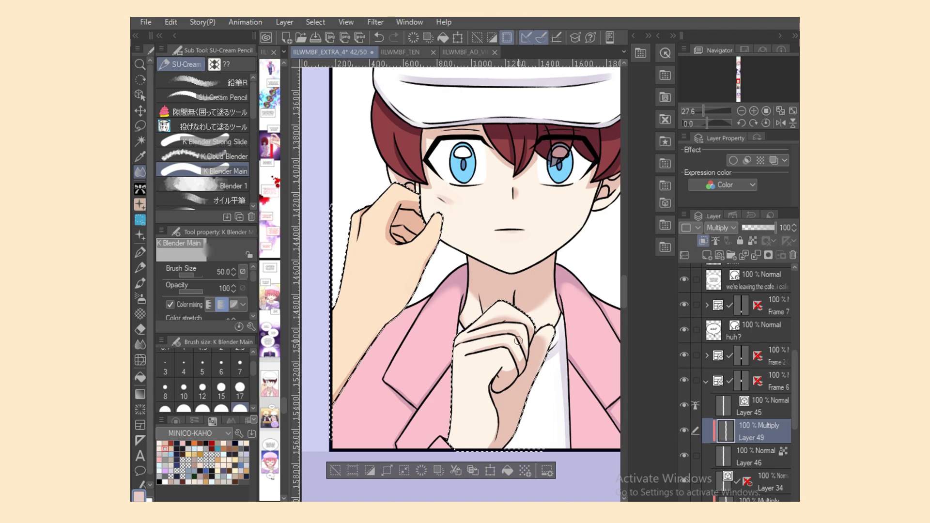
scroll(460, 281, right, 3)
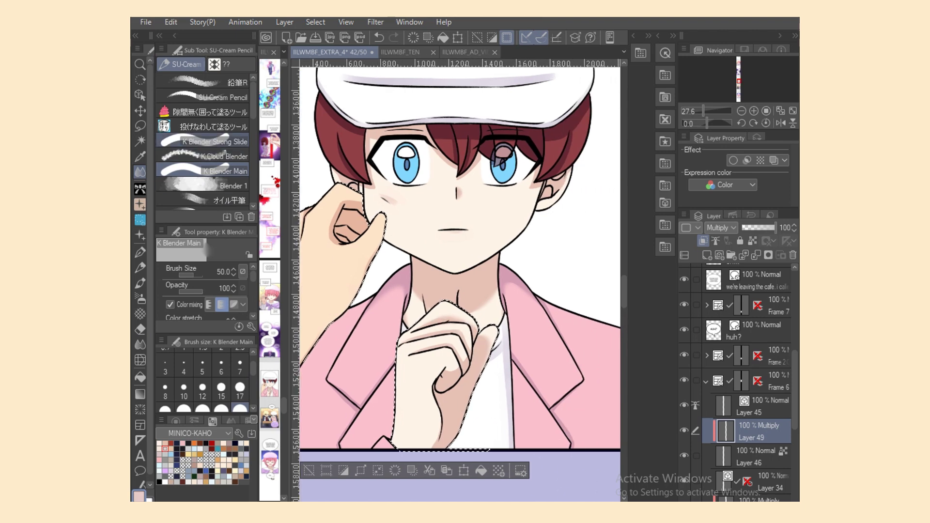
key(m)
key(ctrl+d)
scroll(460, 281, down, 2)
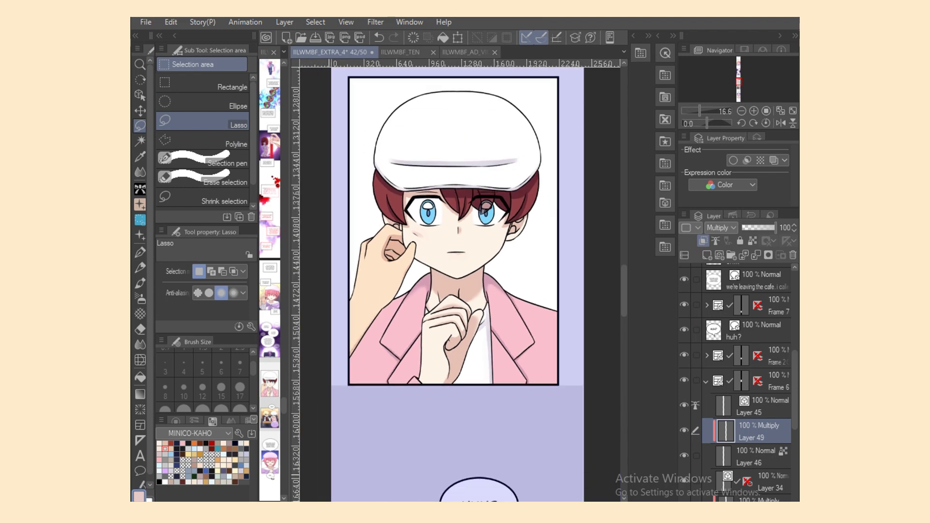
scroll(460, 281, up, 1)
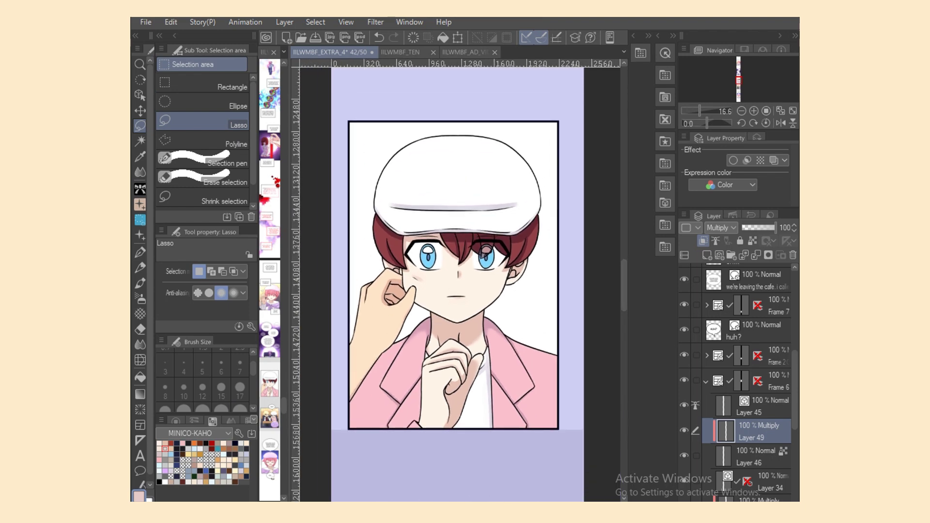
Collapse Frame 6 and add the white text "pull" over the pink jacket.
click(705, 381)
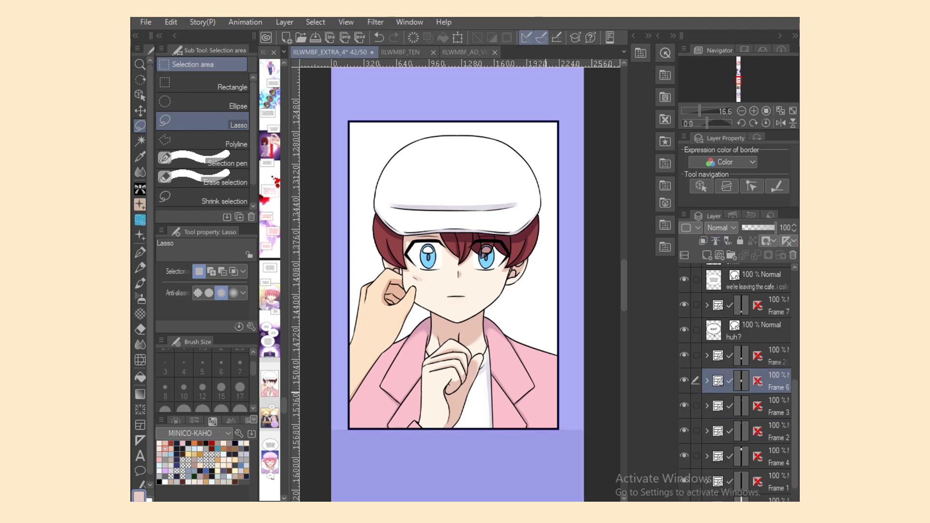
key(t)
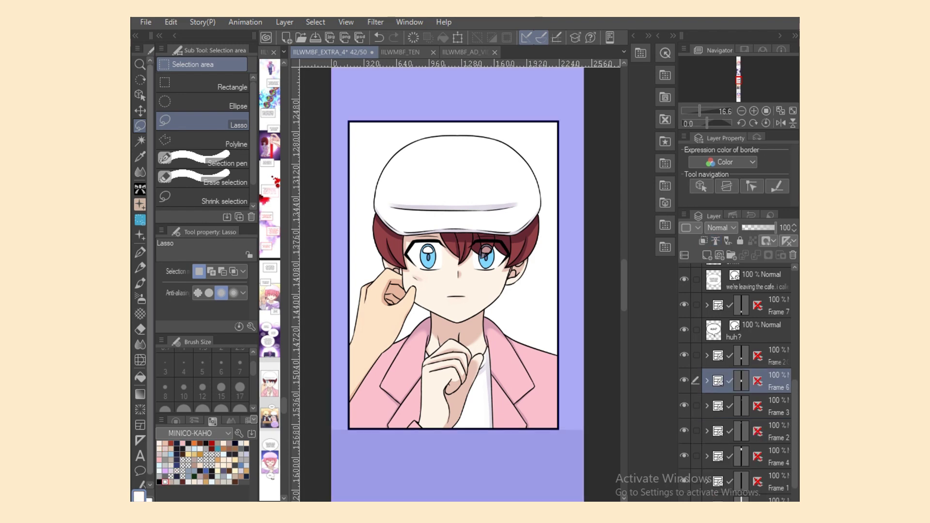
click(385, 375)
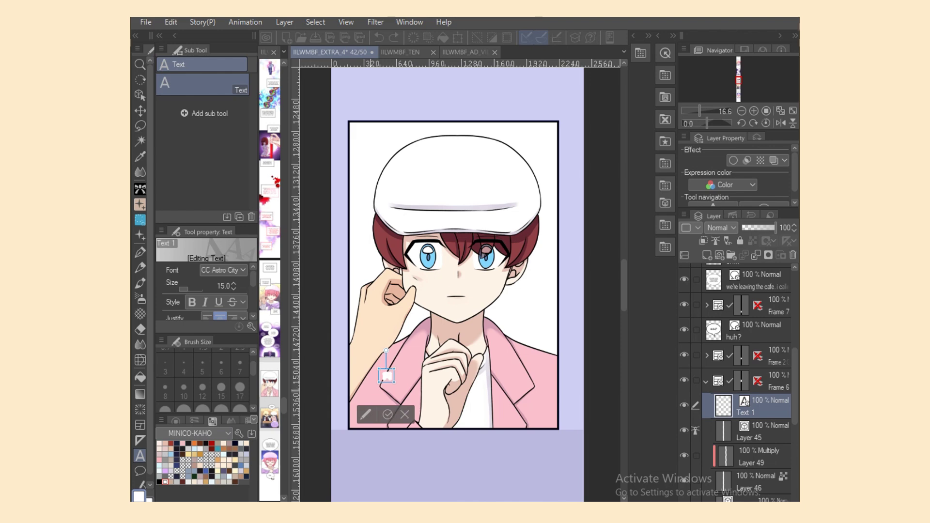
text(hmm..)
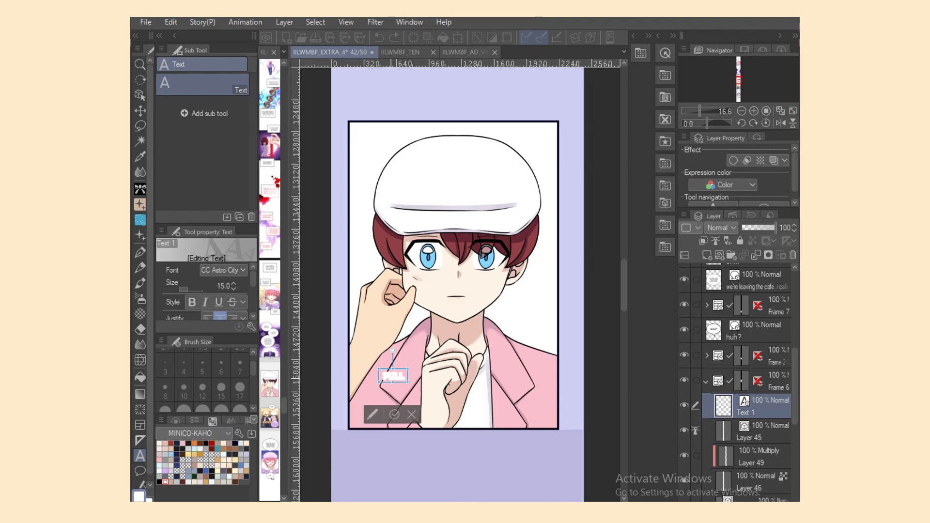
Give the "pull" text a black edge and set its font to CC Jim Lee.
click(250, 326)
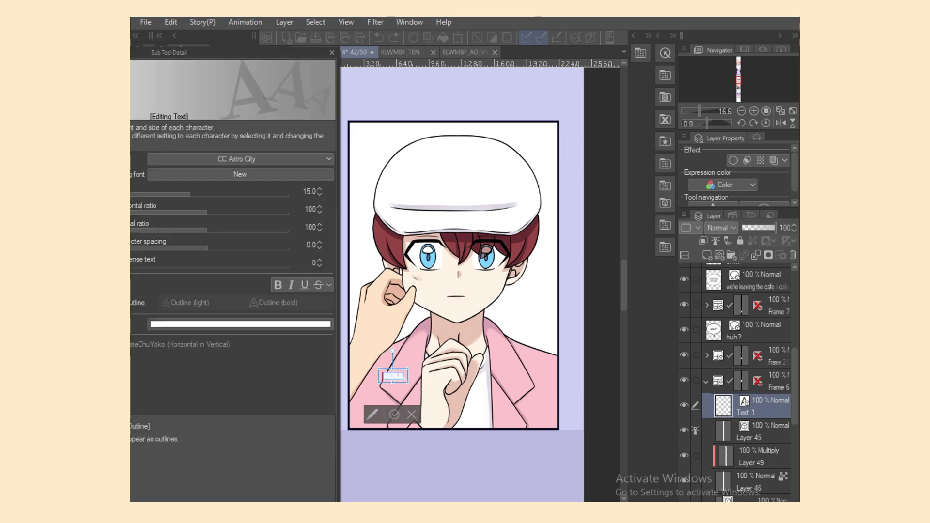
drag(233, 52, 393, 74)
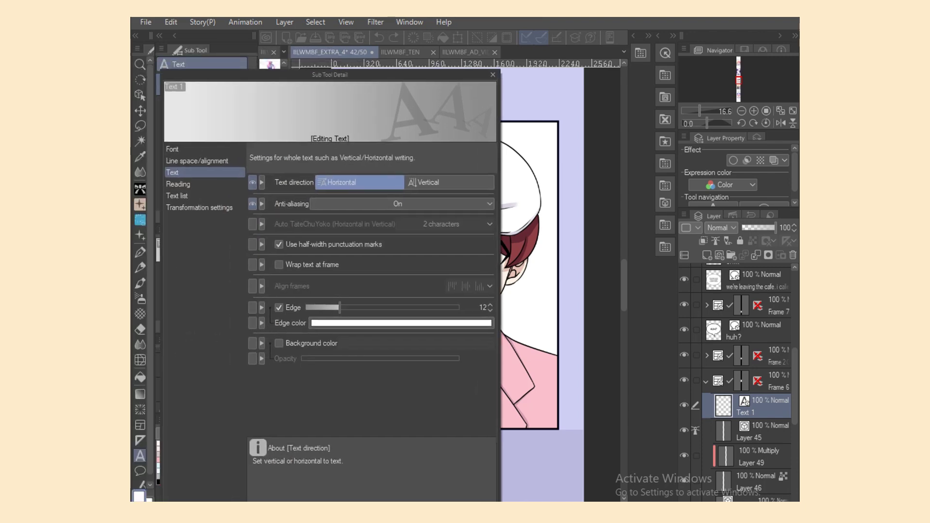
click(387, 322)
click(316, 401)
click(458, 217)
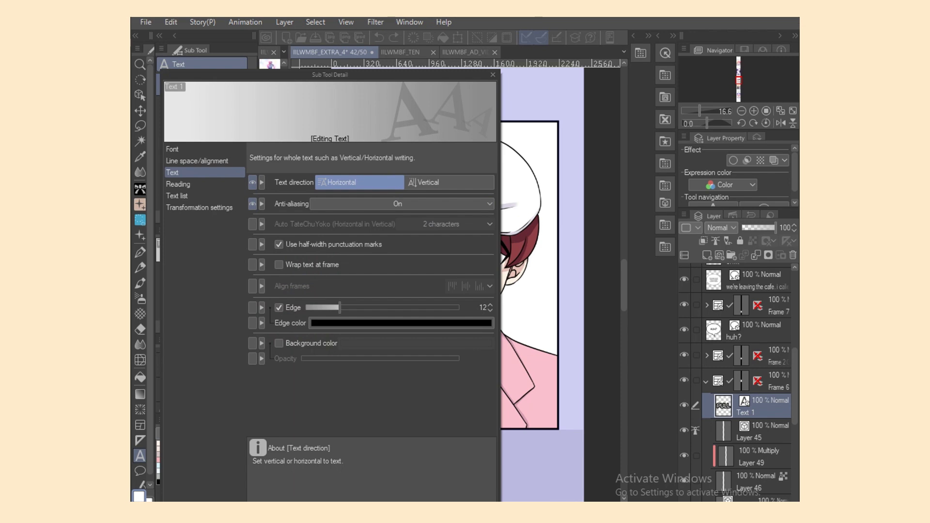
click(493, 74)
click(223, 270)
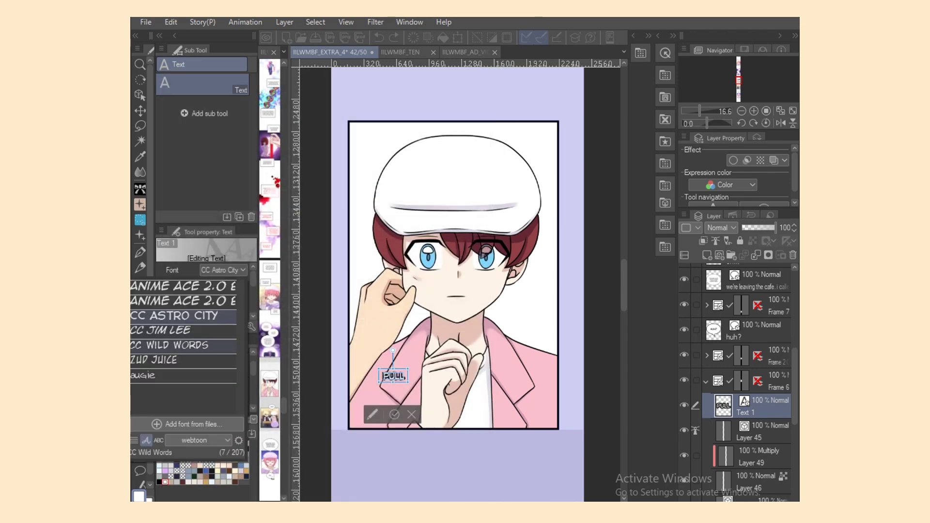
click(193, 346)
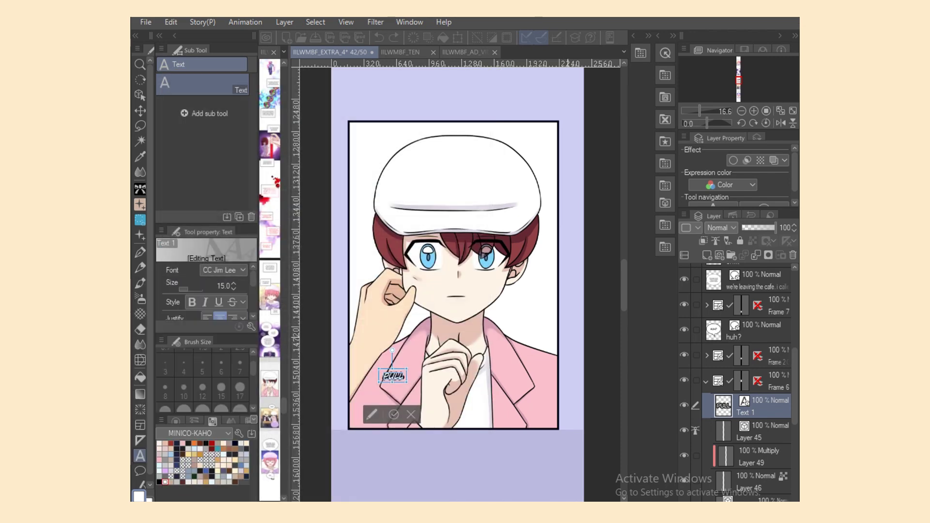
key(Escape)
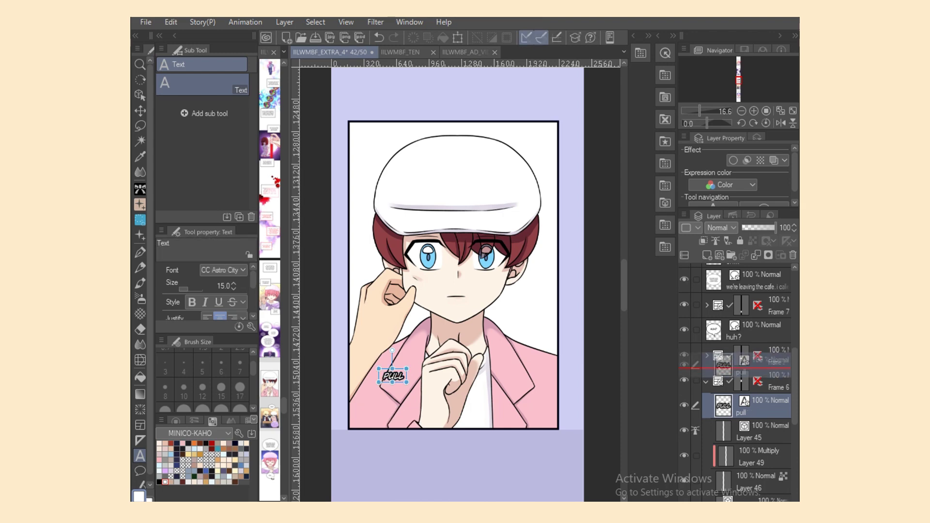
Move the "pull" text layer above Frame 6 and place the text, enlarged and tilted, beside the raised hand at the panel's edge.
drag(394, 375, 354, 273)
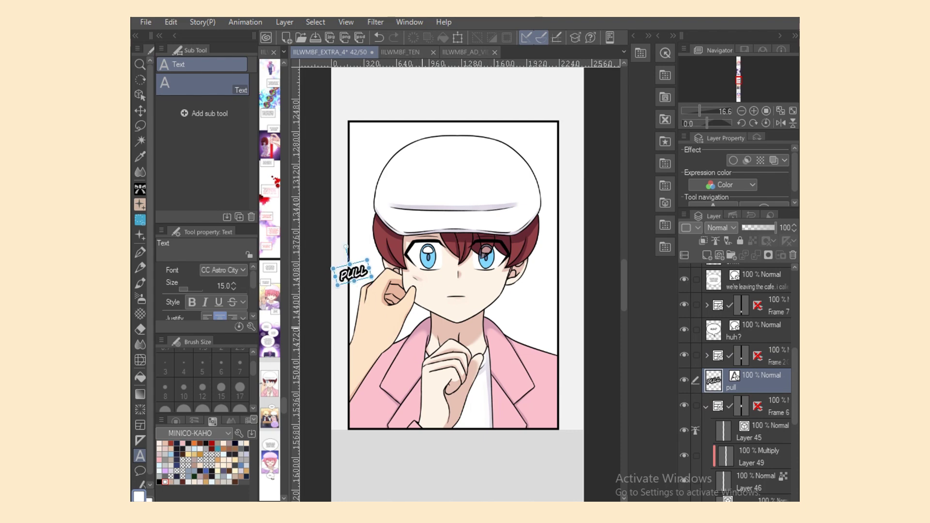
click(353, 273)
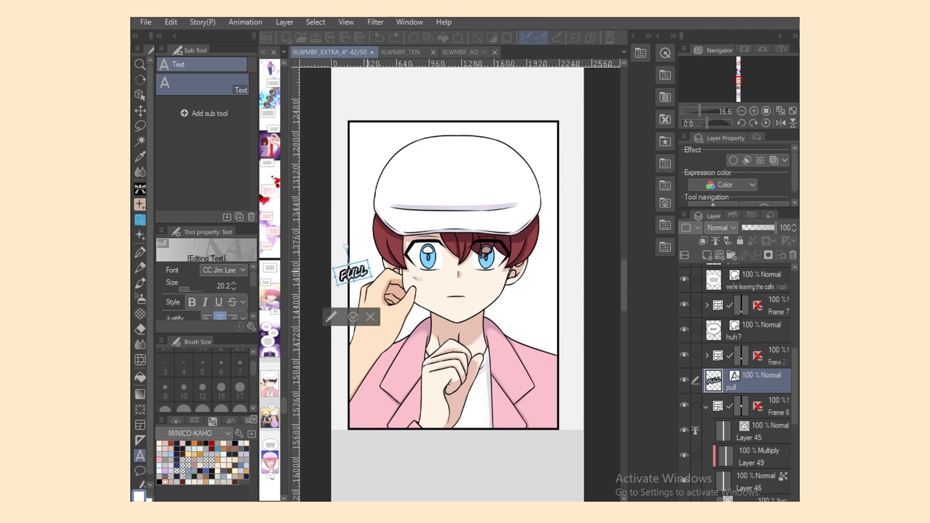
click(371, 317)
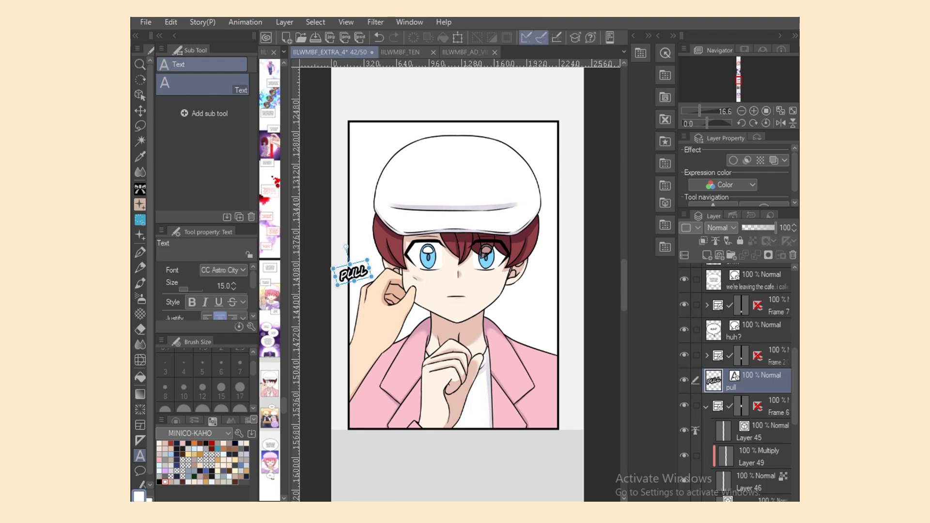
Group all the character's layers from Layer 45 down to Layer 4 in one folder inside Frame 6 and collapse it.
click(758, 431)
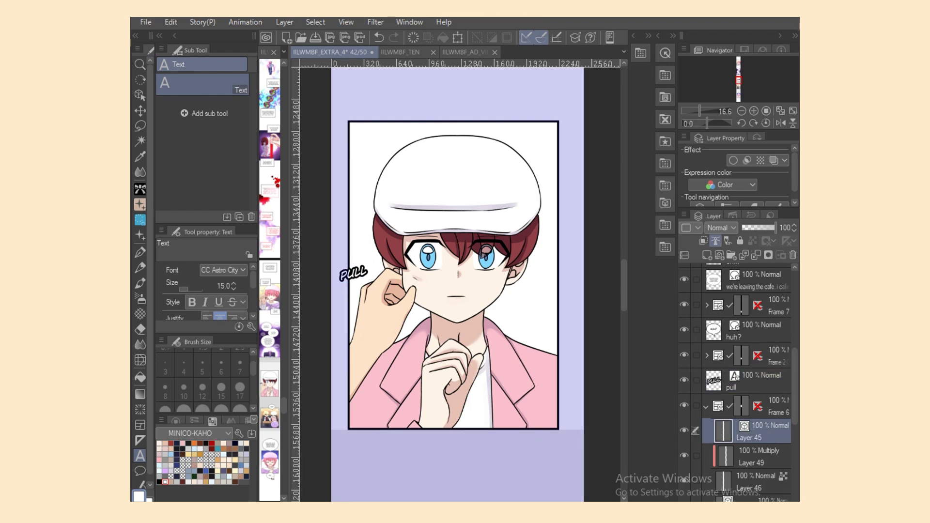
scroll(736, 383, down, 4)
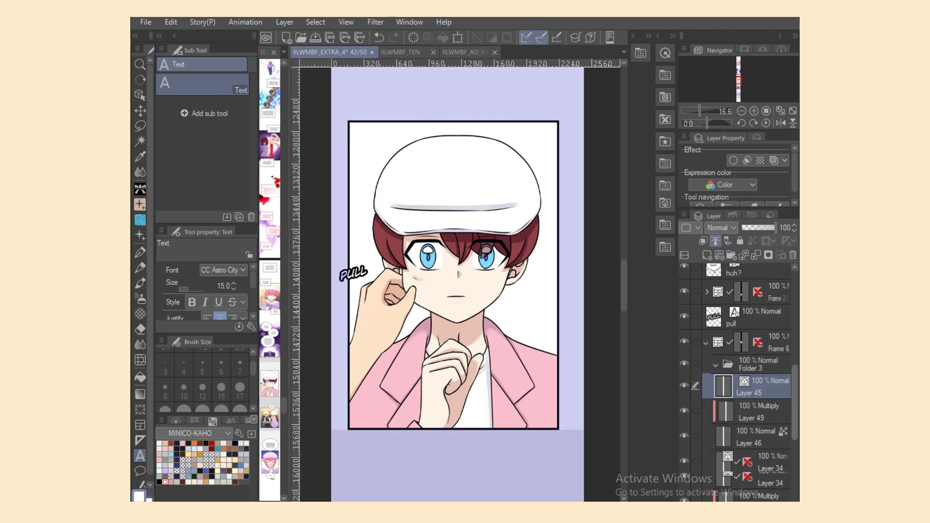
shift+click(755, 443)
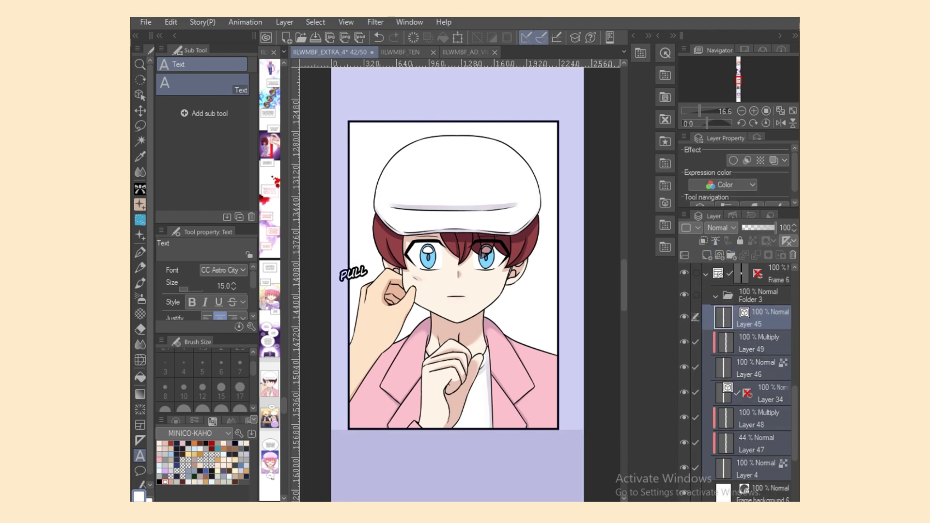
scroll(736, 383, up, 2)
key(shift+alt+e)
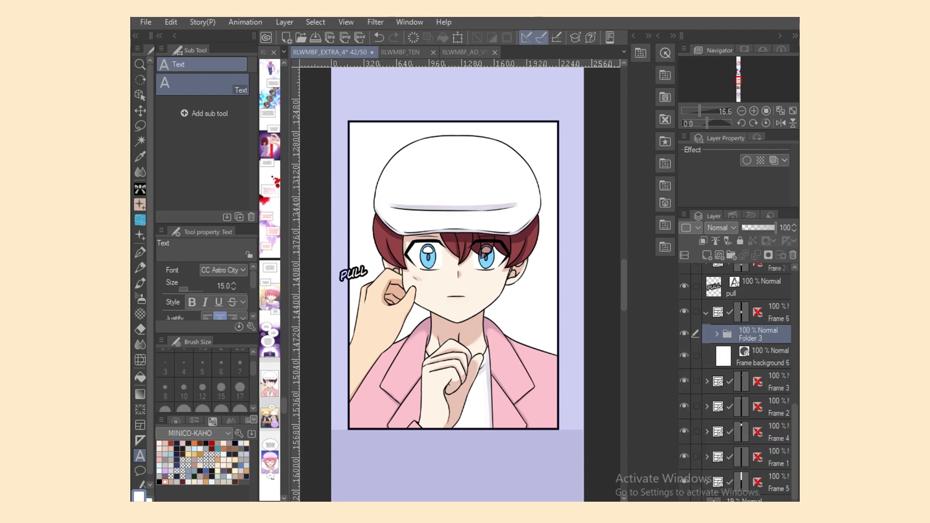
Add three clipped layers above the character folder, set to Multiply, Add (Glow) and Screen blending from bottom to top.
click(721, 227)
click(724, 265)
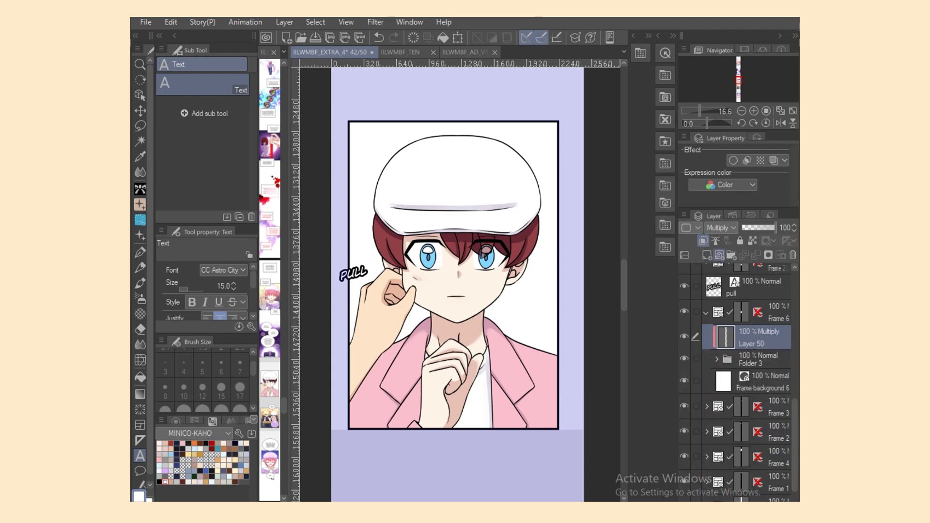
click(706, 254)
click(721, 227)
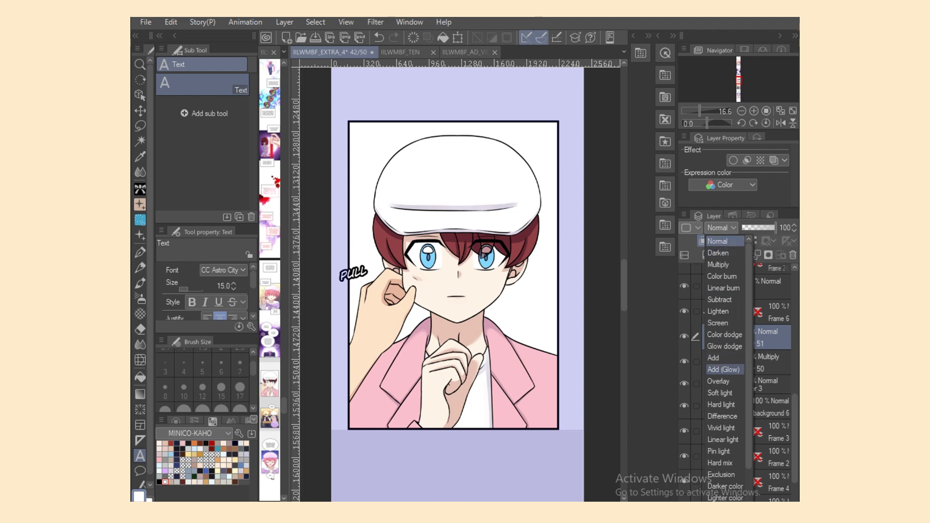
click(723, 369)
click(707, 255)
click(721, 227)
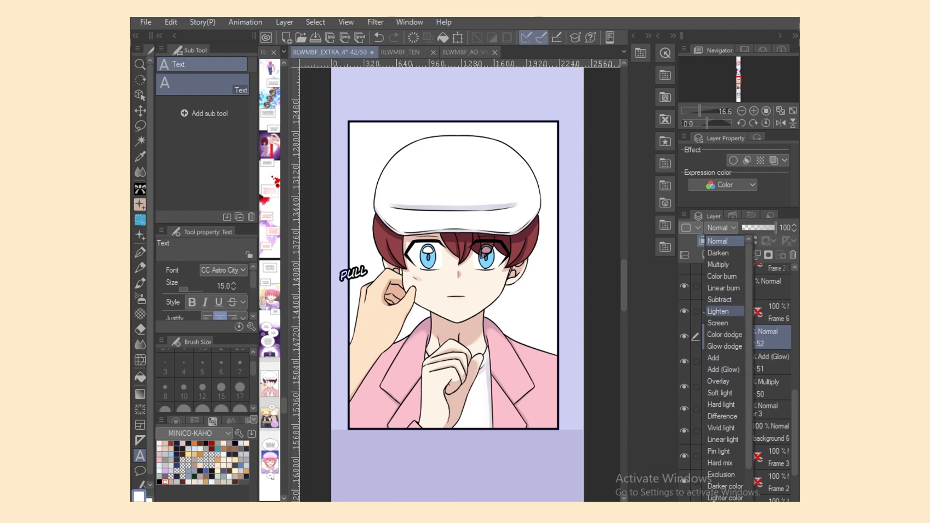
click(717, 323)
Airbrush a soft red tint over the character on the Screen layer at brush size 2000 and undo the excess stroke.
click(176, 420)
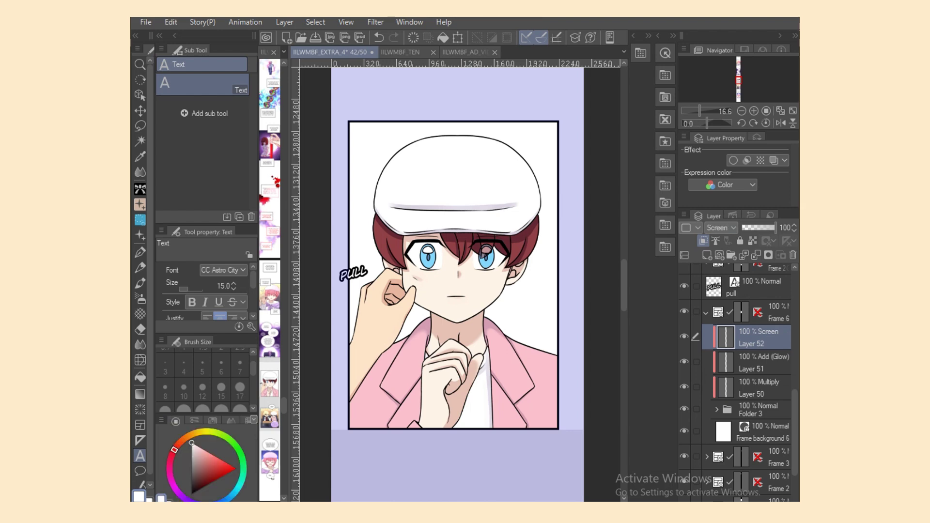
click(223, 461)
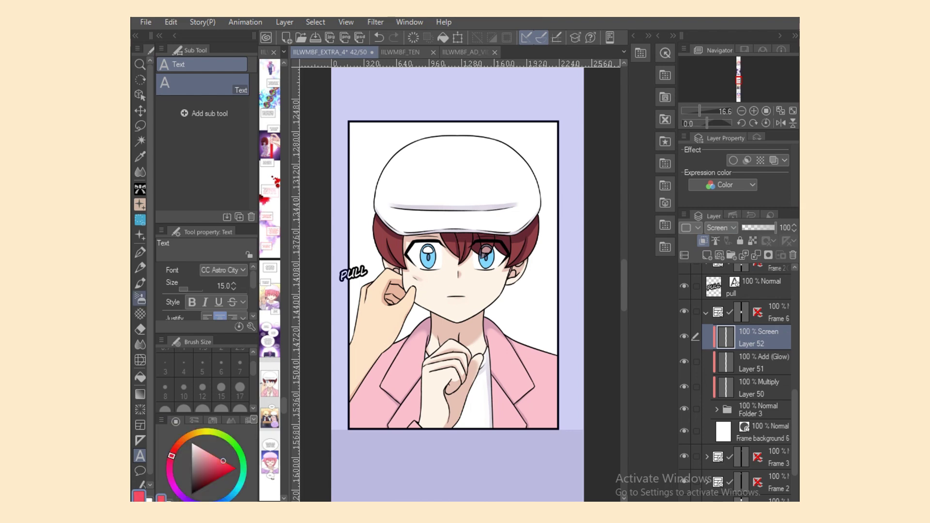
click(140, 298)
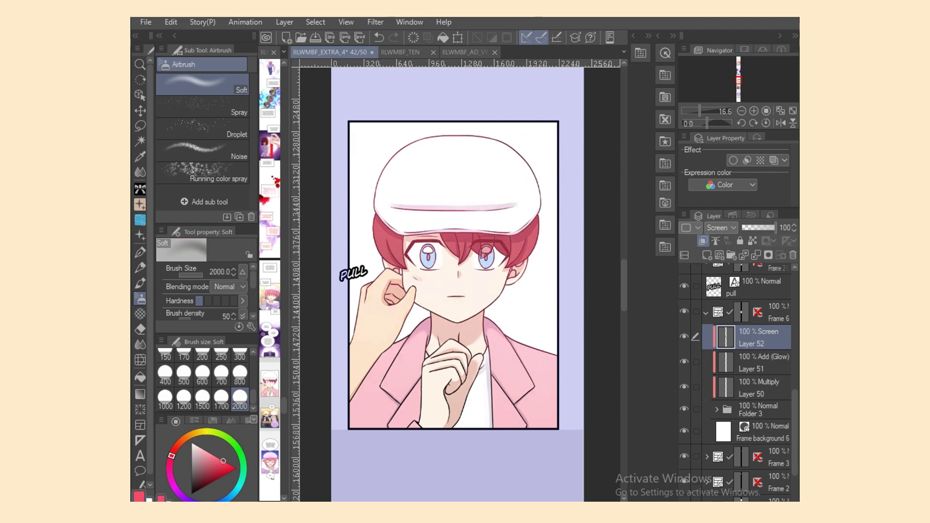
key(ctrl+z)
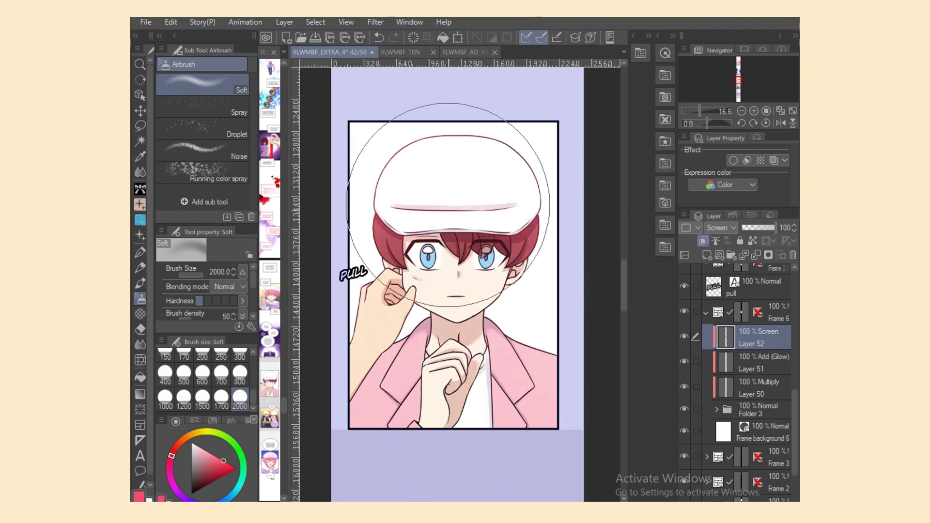
Airbrush pale pink light over the character on the clipped Add (Glow) layer and undo the strong stroke across the face.
click(760, 362)
click(201, 448)
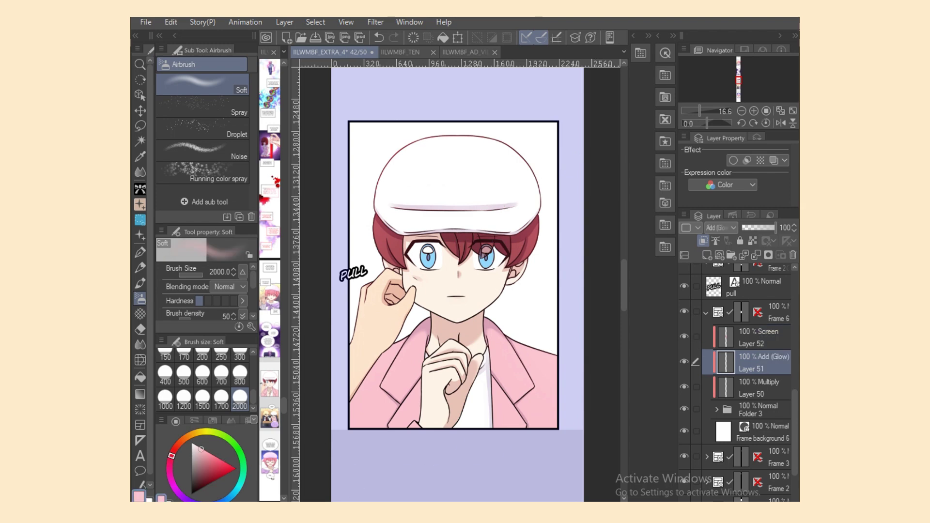
mouse_move(426, 103)
mouse_down()
mouse_move(530, 198)
mouse_move(519, 270)
mouse_up()
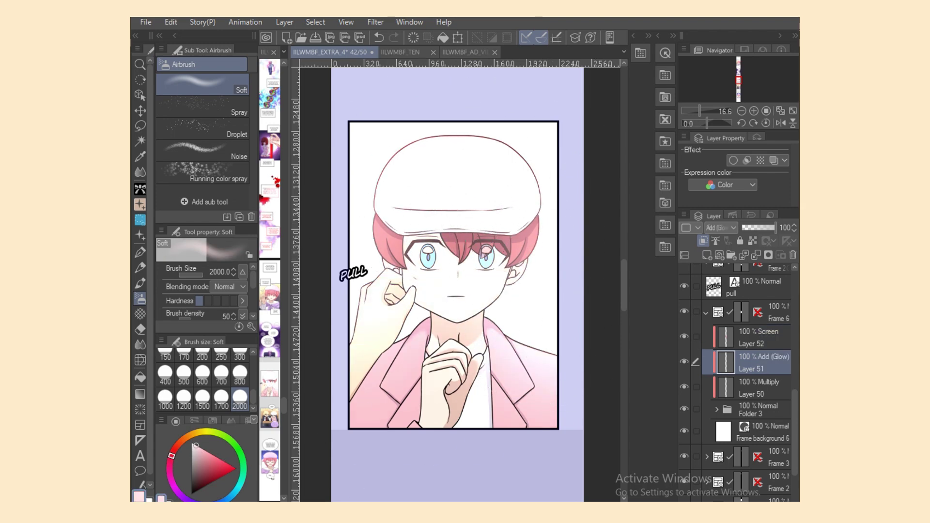
key(ctrl+z)
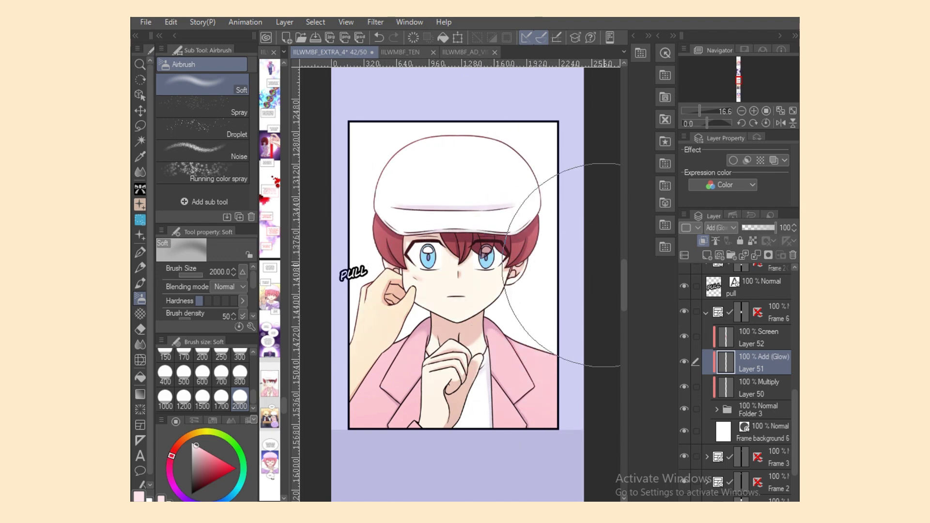
Airbrush a deeper red on the Screen layer, and lower the opacity of Add (Glow) to 53% and Screen to 51%.
click(757, 338)
click(226, 466)
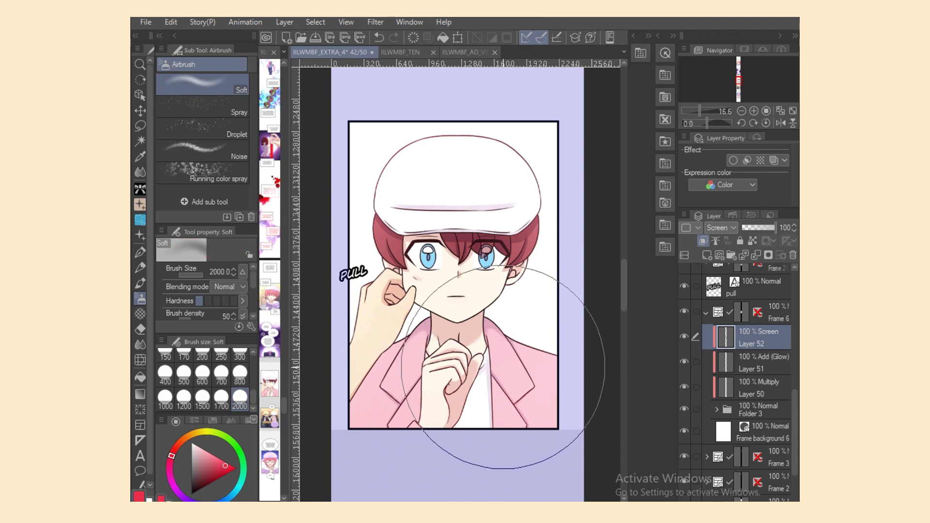
click(761, 362)
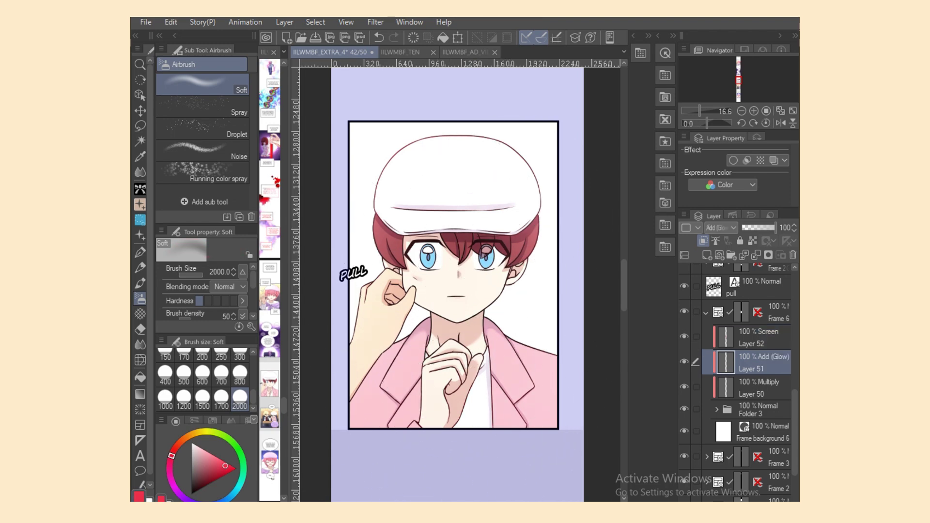
drag(774, 228, 759, 227)
click(760, 337)
click(760, 388)
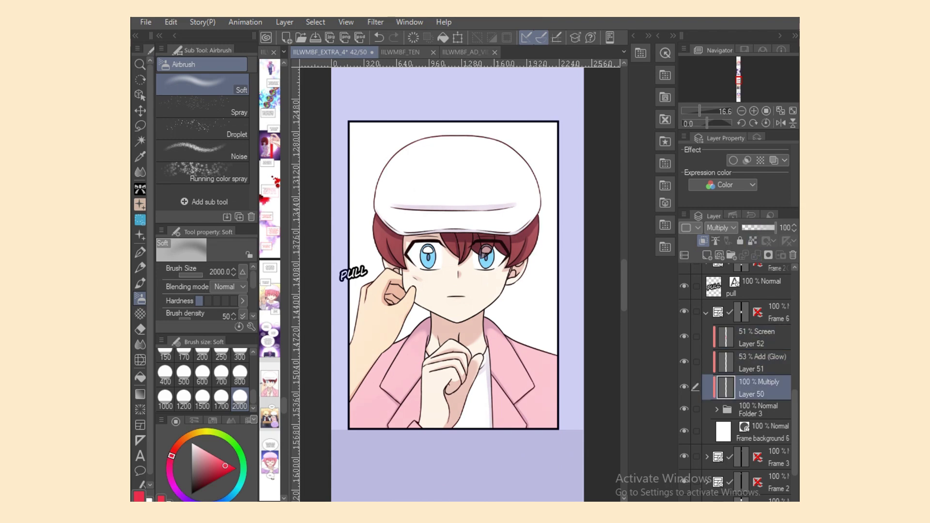
Insert the white hand-drawn star pattern material, place it between the character folder and the frame background, and enlarge the stars.
click(640, 53)
click(618, 92)
drag(619, 92, 370, 290)
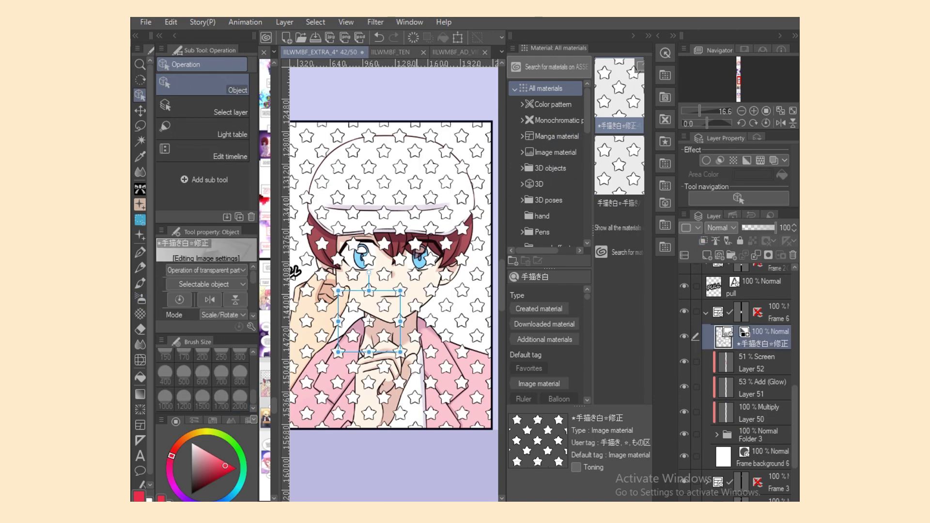
drag(724, 337, 723, 431)
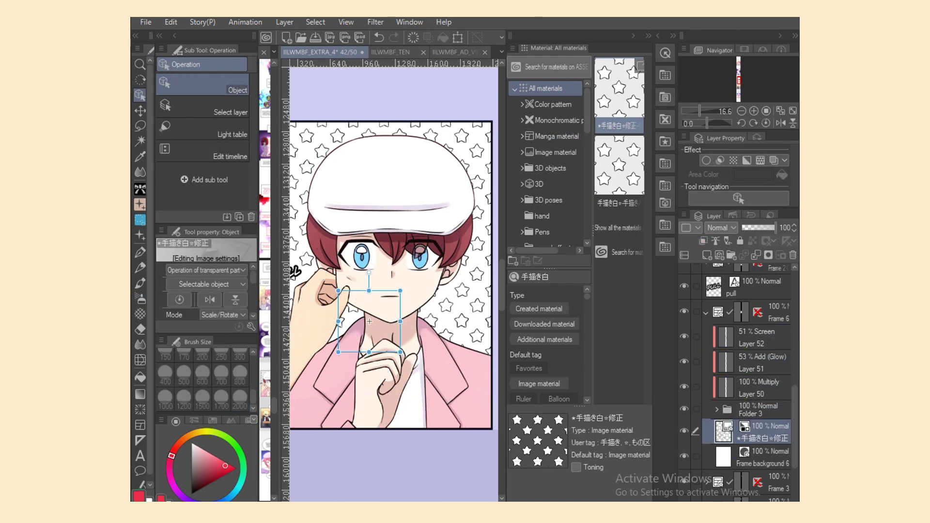
drag(467, 352, 508, 393)
Mask the star pattern layer and hide the stars around the character's neck and shoulders.
click(768, 255)
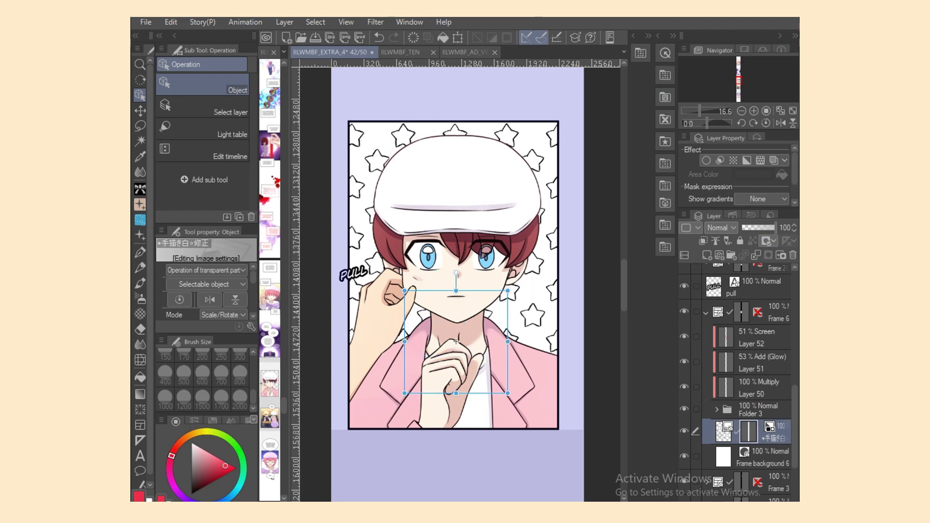
click(140, 172)
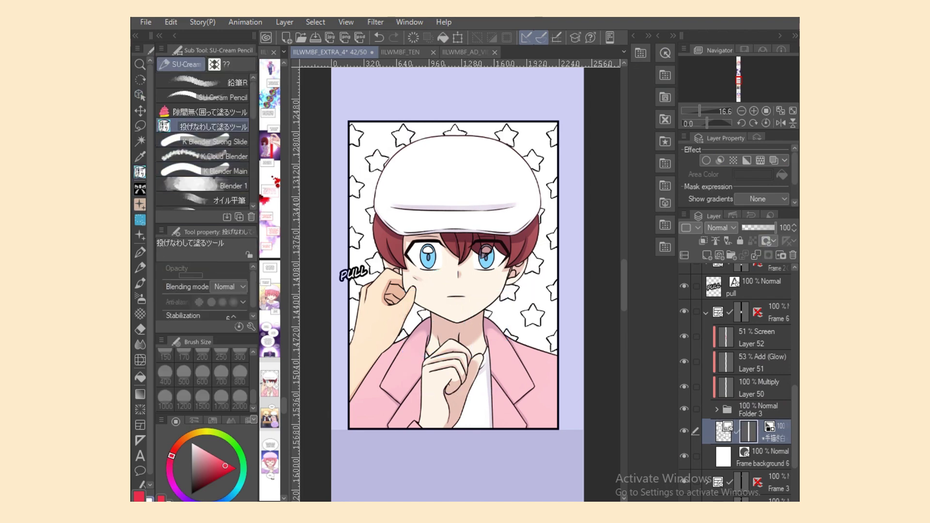
mouse_move(485, 260)
mouse_down()
mouse_move(334, 276)
mouse_move(600, 388)
mouse_move(472, 326)
mouse_up()
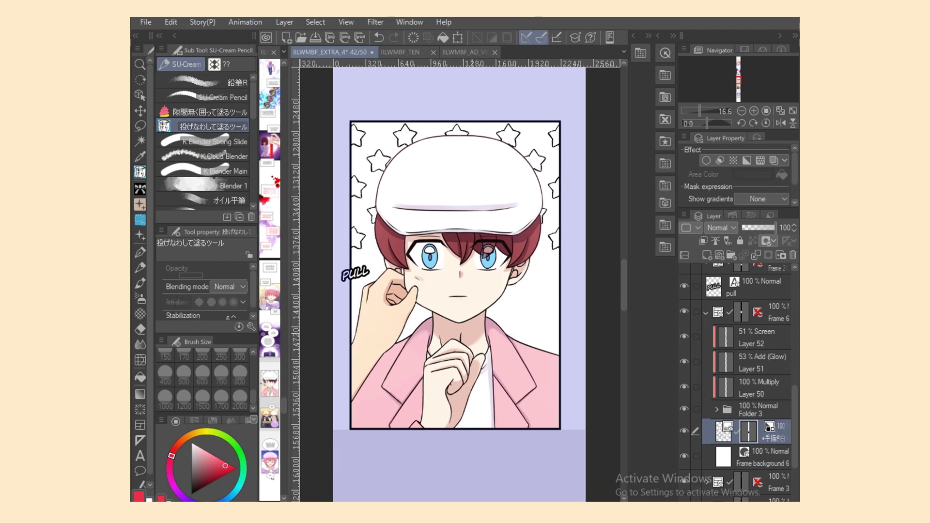
Add a clipped Add (Glow) layer above the star pattern and airbrush the star outlines light blue.
click(707, 255)
click(721, 228)
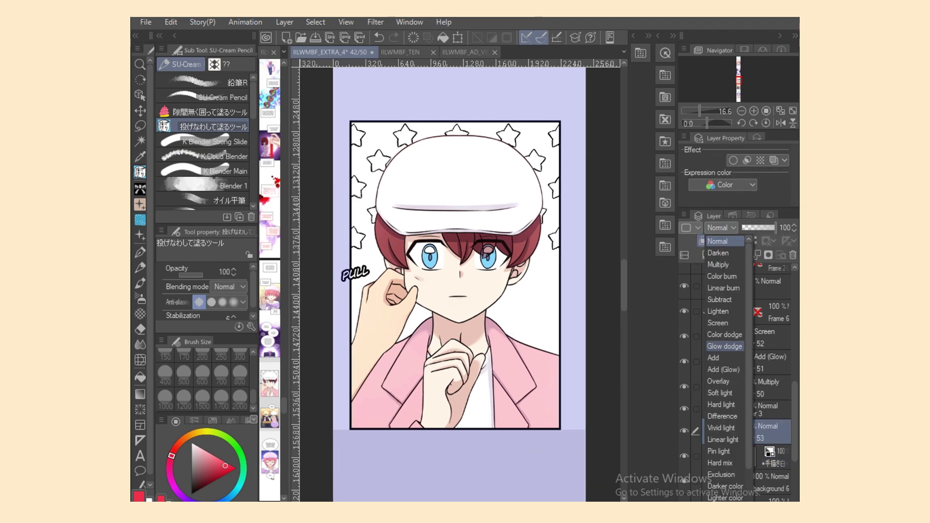
click(724, 369)
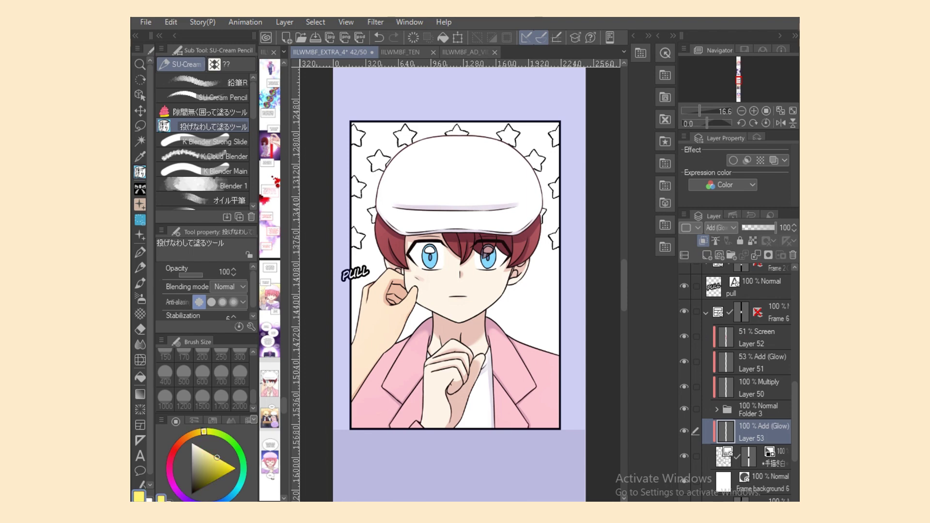
click(231, 496)
key(b)
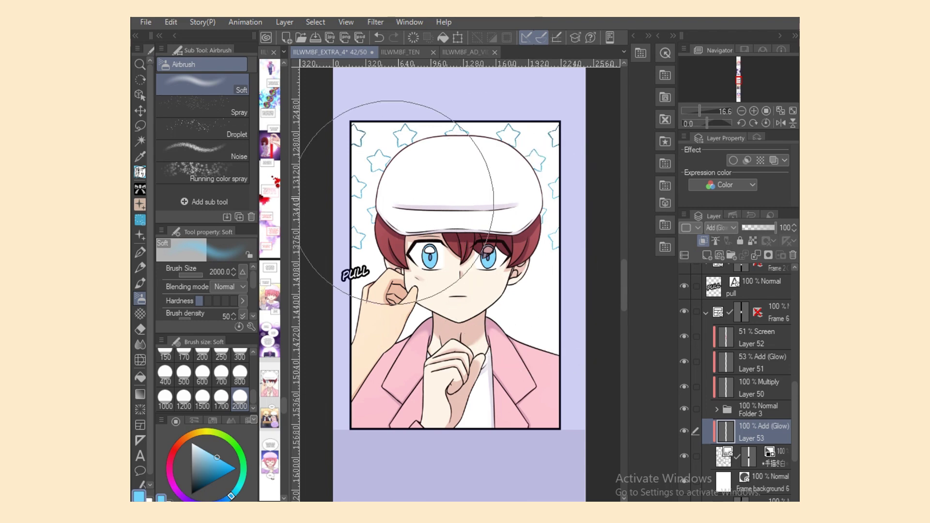
Recolour the star outlines to golden yellow and orange on the clipped Add (Glow) layer.
click(199, 432)
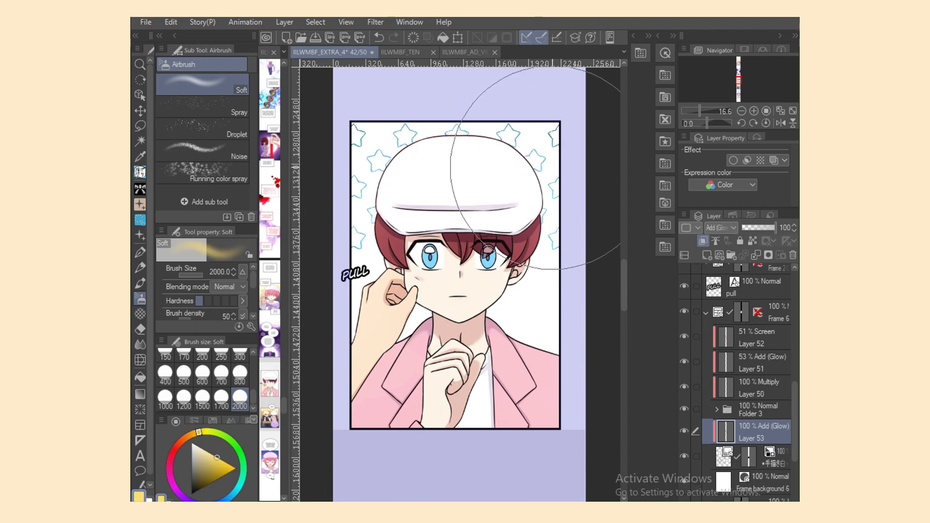
click(752, 241)
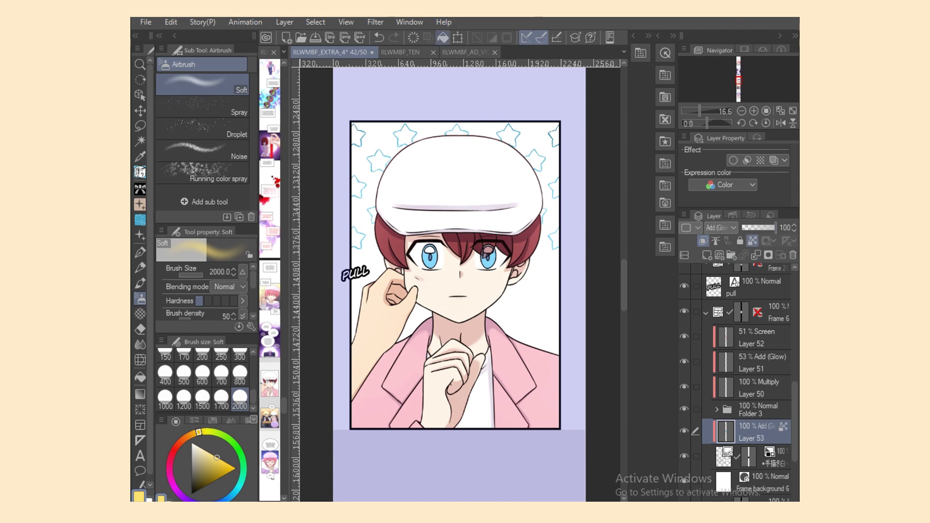
click(442, 38)
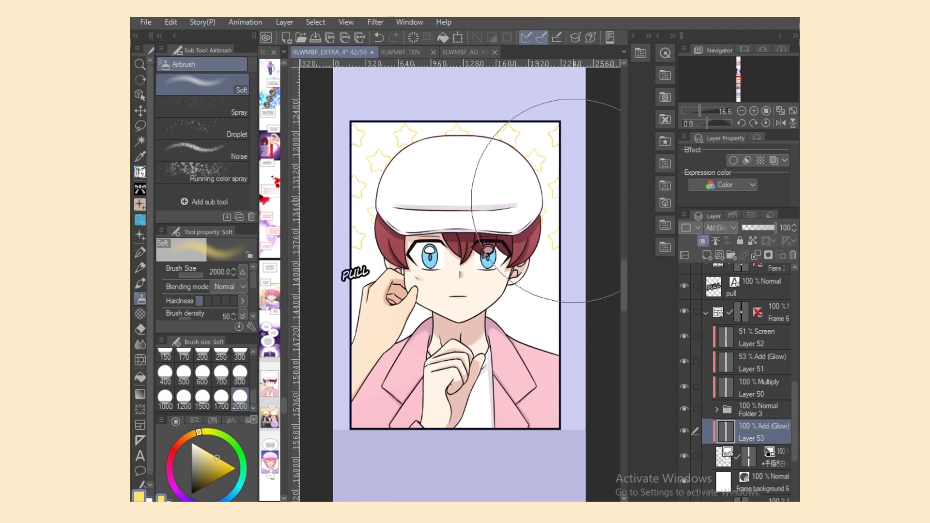
alt+click(565, 141)
alt+click(358, 136)
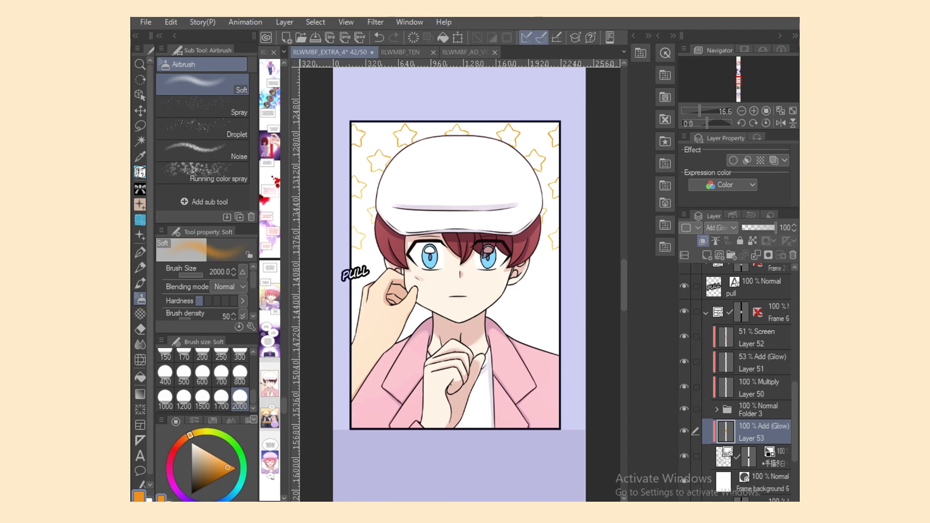
Fill the upper background behind the stars with pale yellow on a new layer beneath the star pattern.
key(ctrl+shift+n)
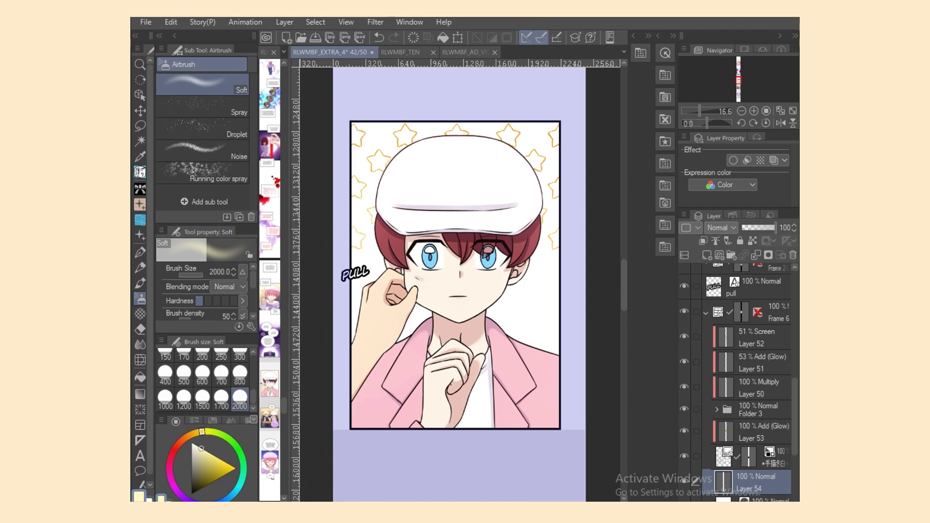
key(g)
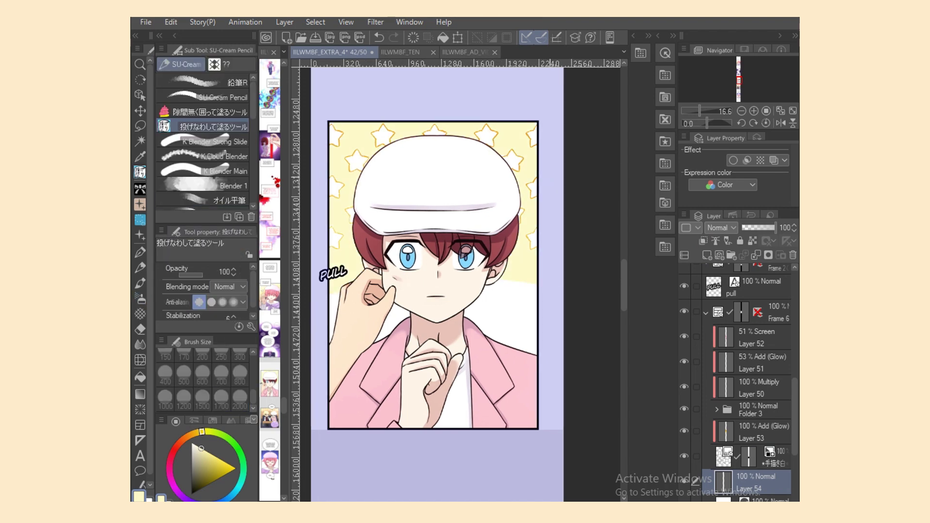
scroll(464, 281, left, 1)
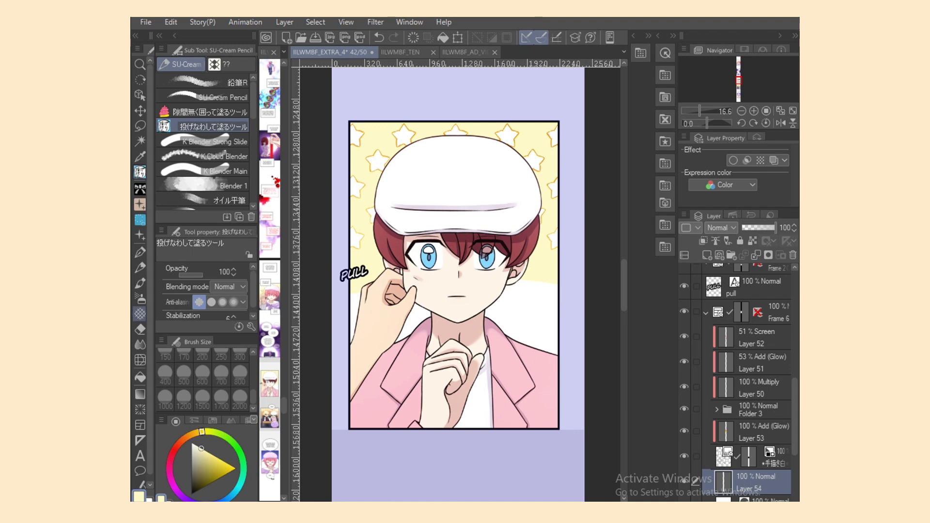
Add an Add (Glow) layer above the yellow fill and airbrush a soft light over the background at brush size 2000.
click(720, 227)
click(718, 381)
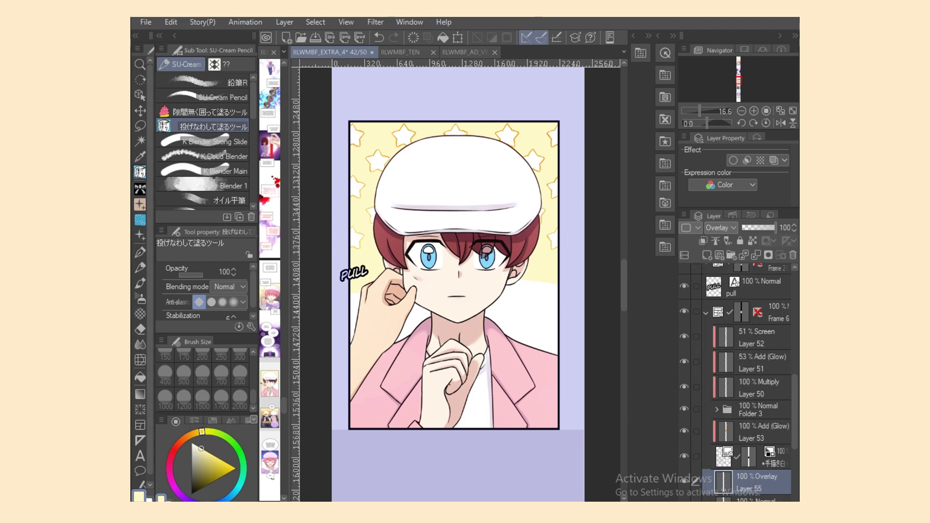
key(b)
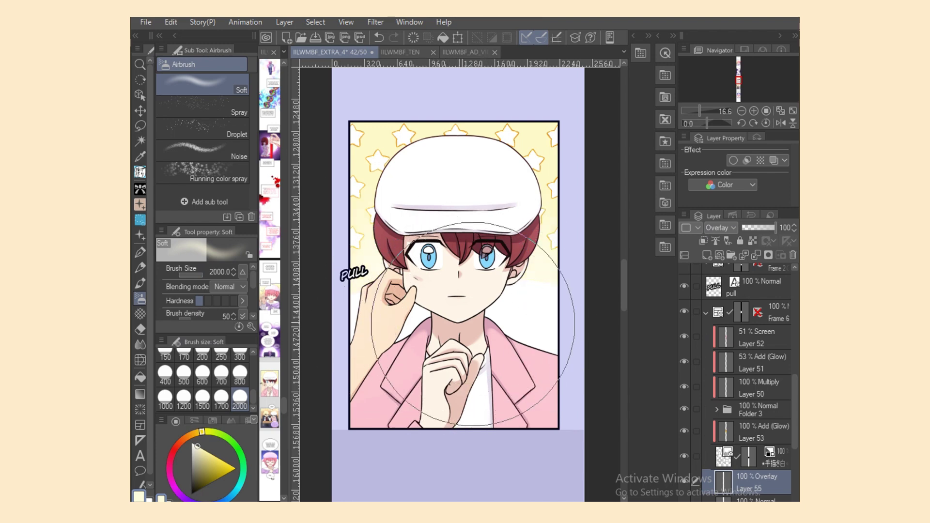
click(240, 375)
click(720, 228)
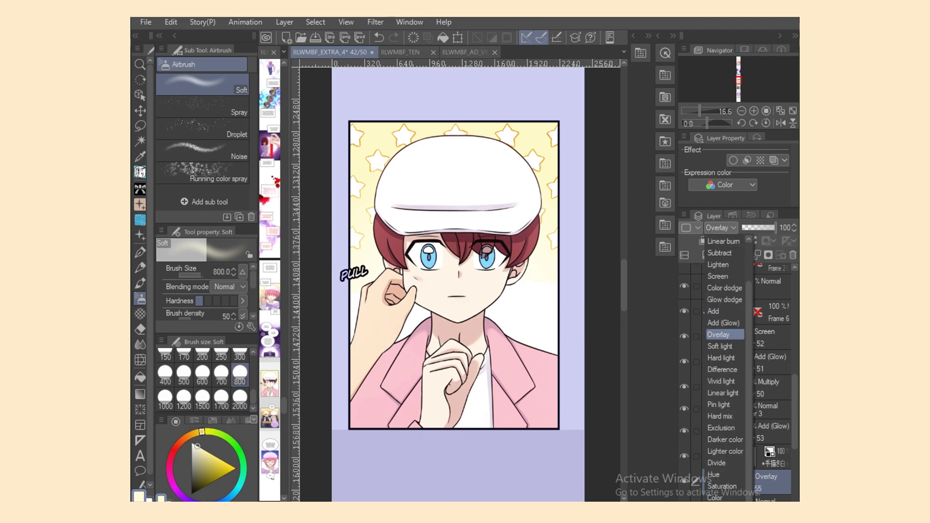
click(717, 327)
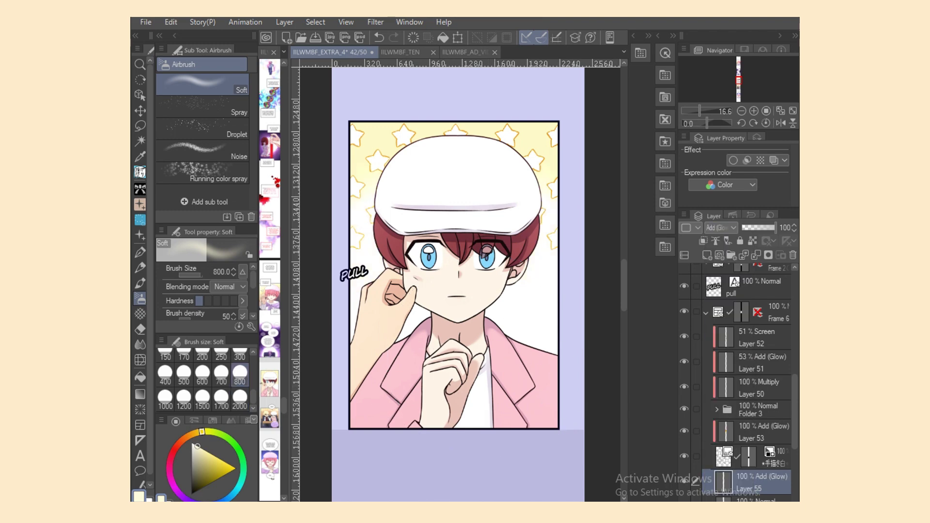
click(240, 397)
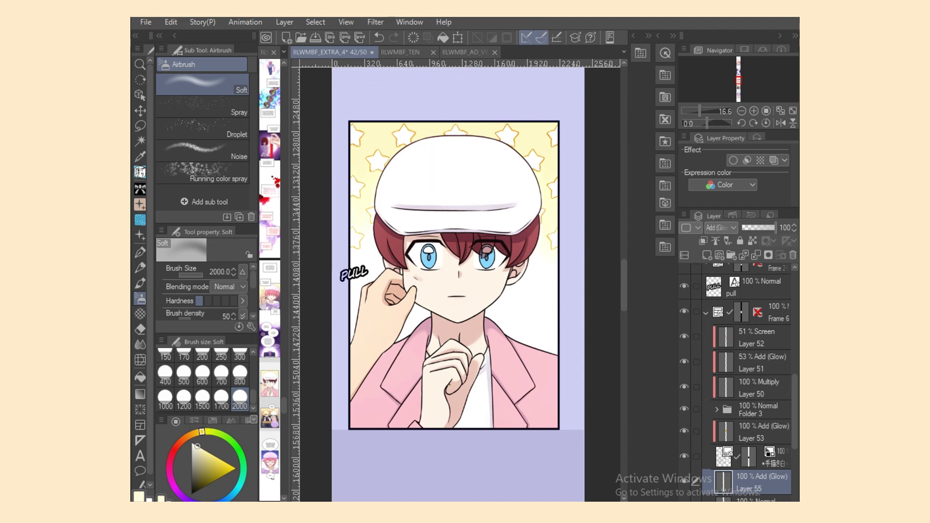
Delete the Multiply layer above the character folder and reselect the Screen layer.
click(761, 337)
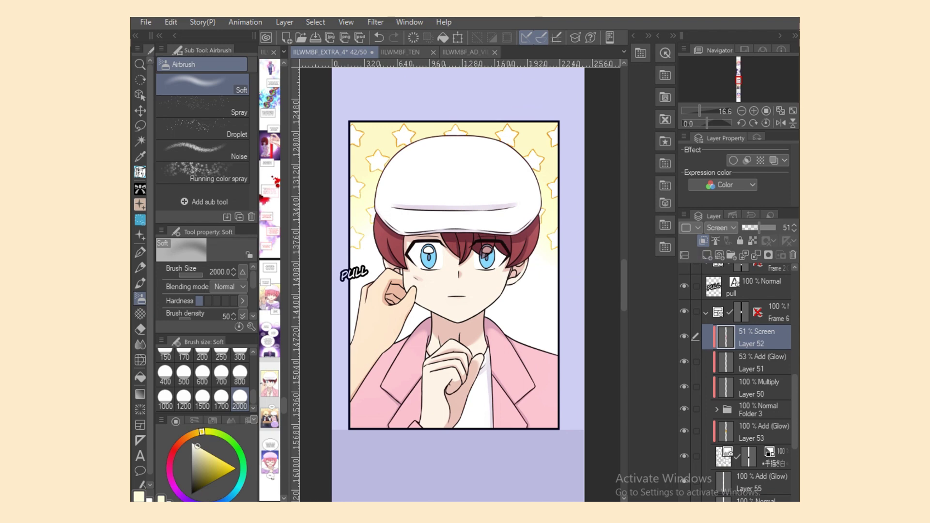
click(760, 388)
click(792, 255)
click(320, 204)
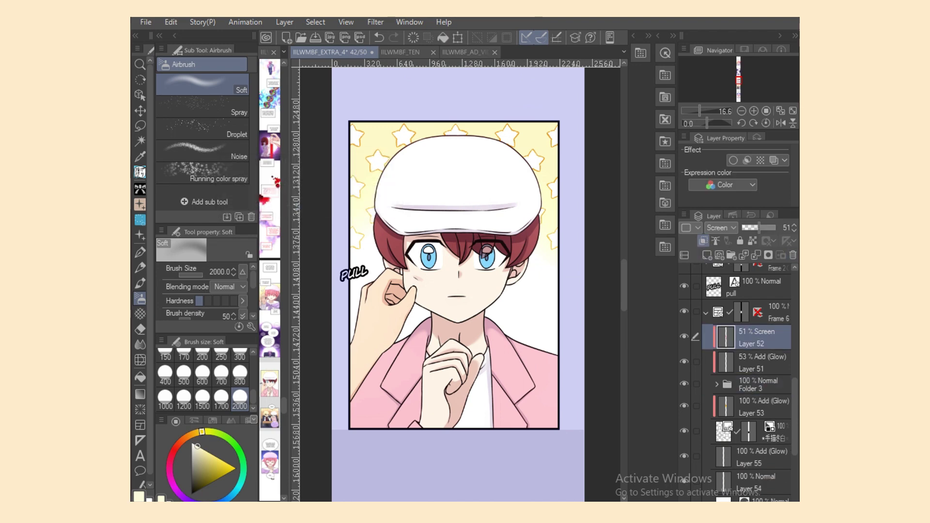
Restore the deleted Add (Glow) layer and paint an octagon light effect on it with the OCTAGONGLOW brush at 9% layer opacity.
key(ctrl+z)
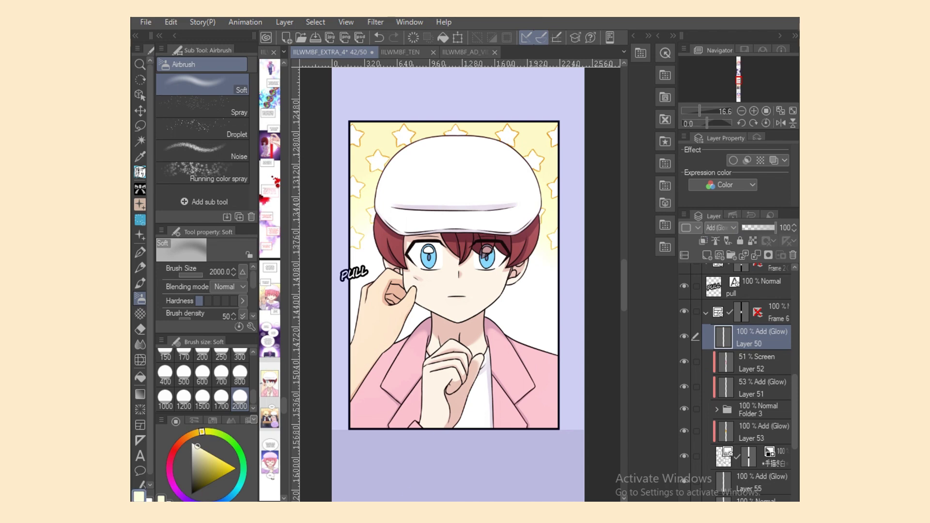
click(140, 235)
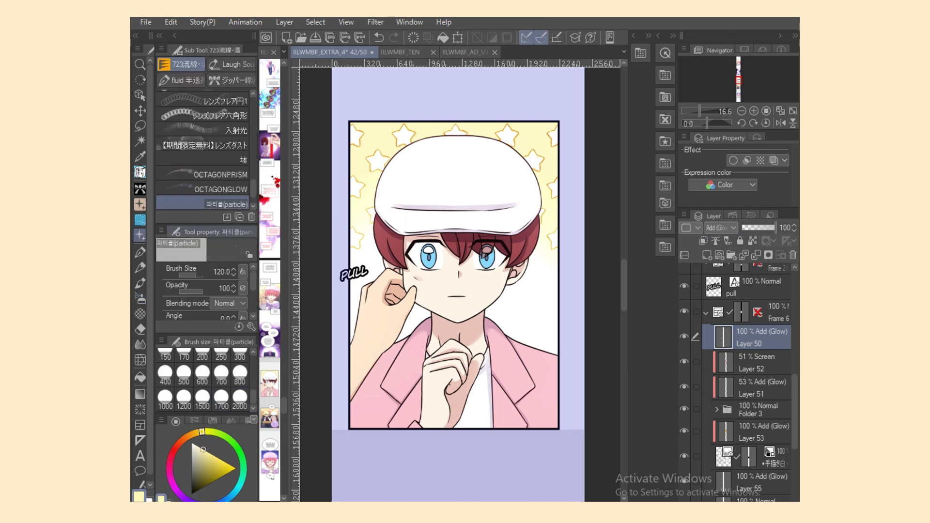
click(220, 189)
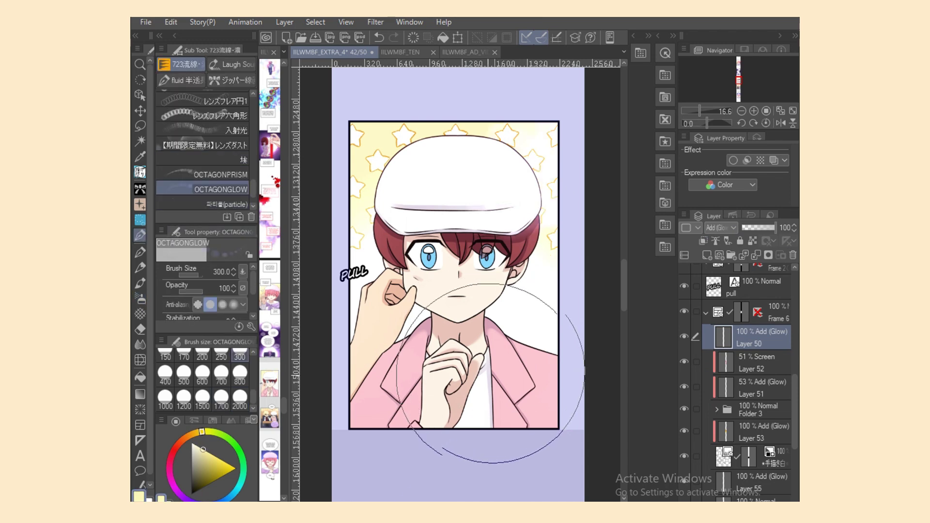
click(745, 227)
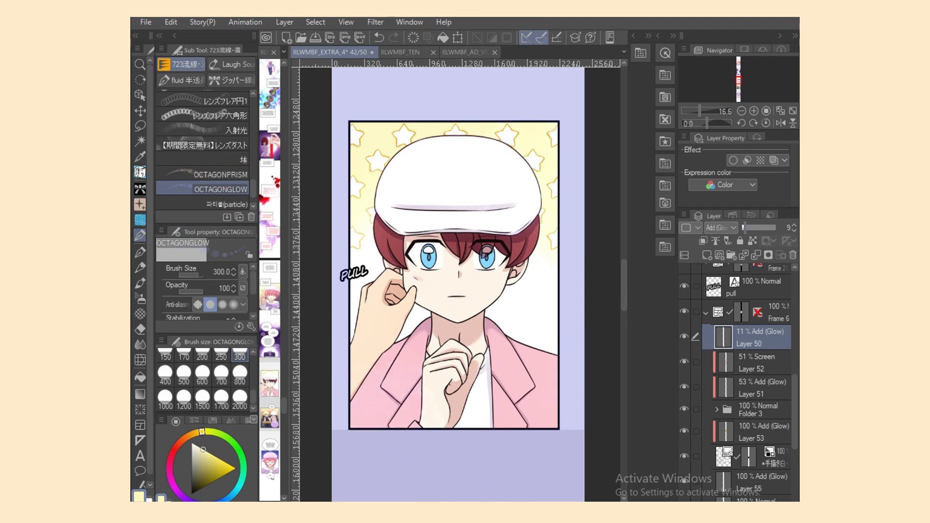
click(720, 228)
Create another Add (Glow) layer on top and scatter small light specks over the character's lower area with the particle brush at size 50.
click(725, 369)
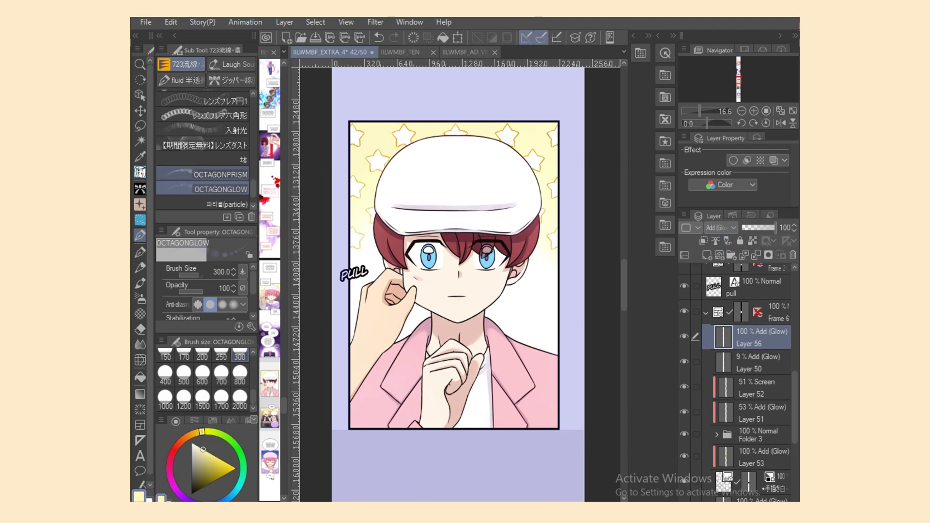
click(226, 203)
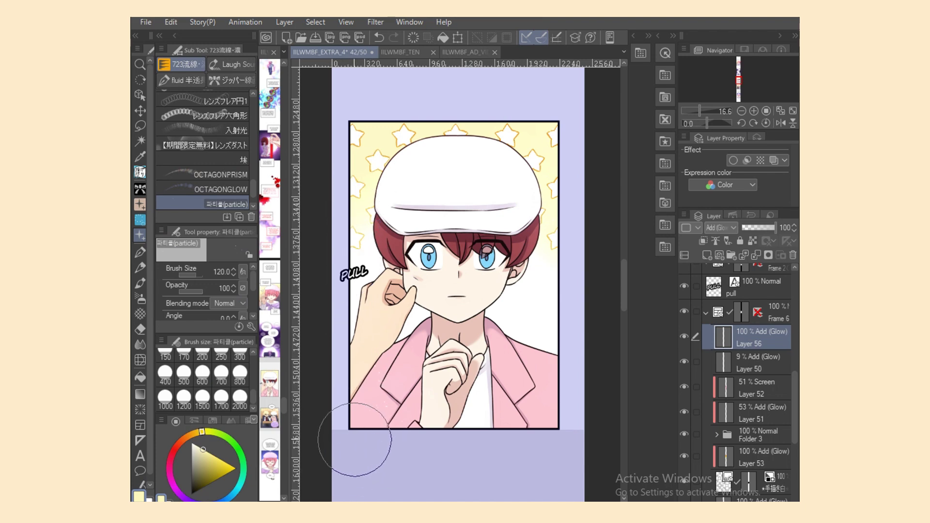
click(240, 357)
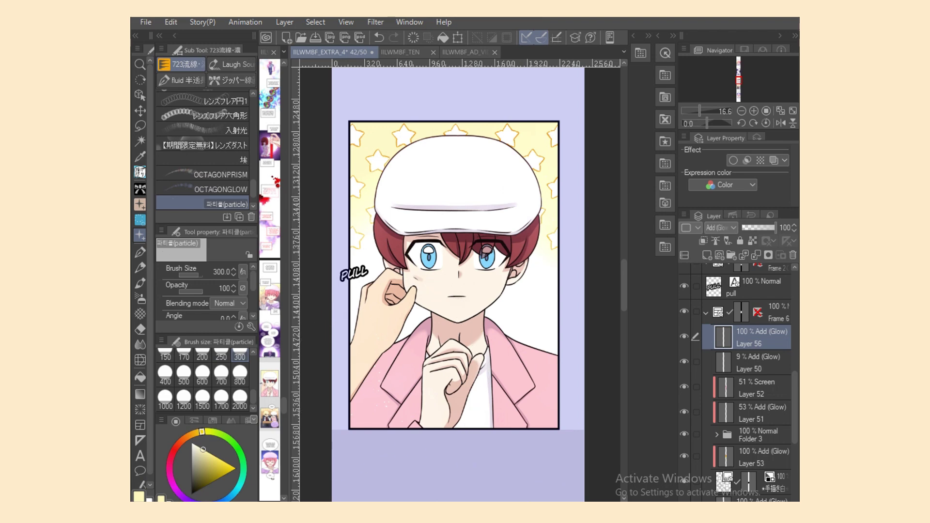
scroll(204, 383, up, 3)
click(239, 389)
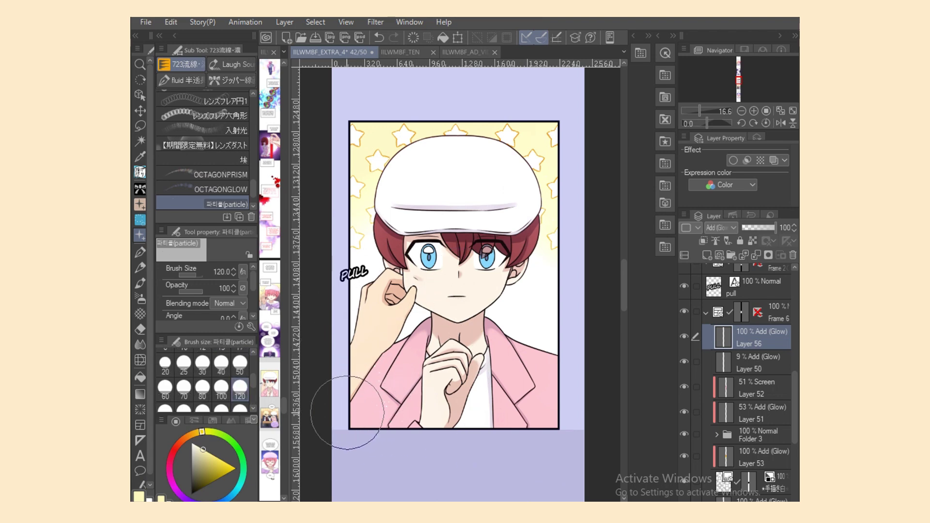
click(240, 364)
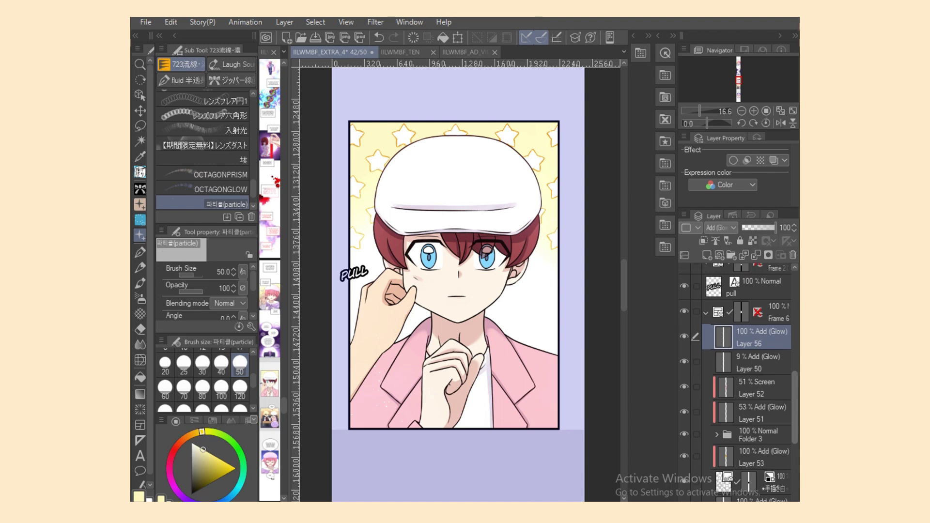
Apply a black border effect with an edge thickness of 8.0 to the character folder, Folder 3.
click(756, 435)
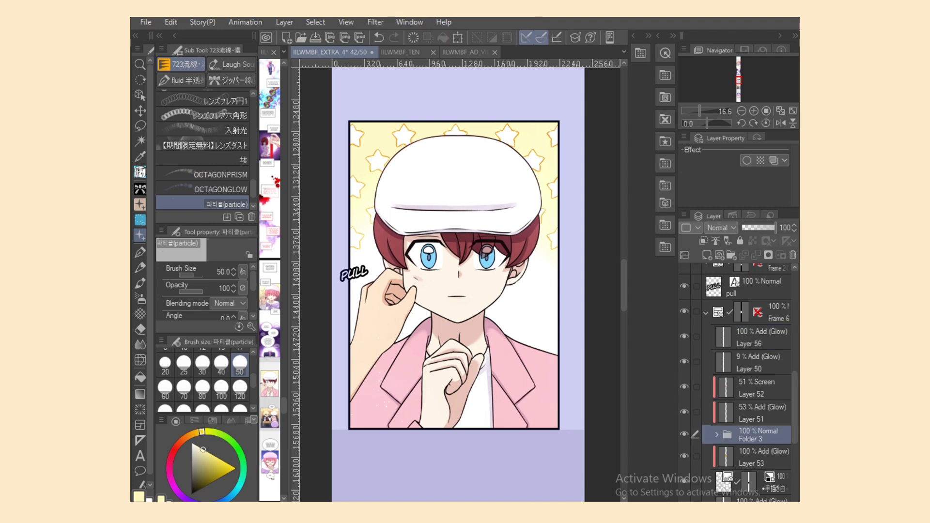
click(746, 160)
click(753, 204)
click(218, 390)
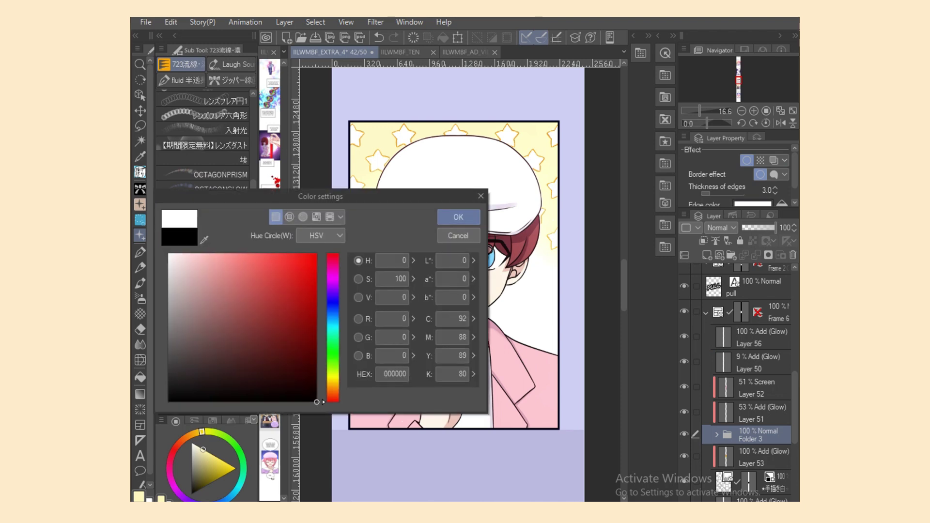
click(458, 217)
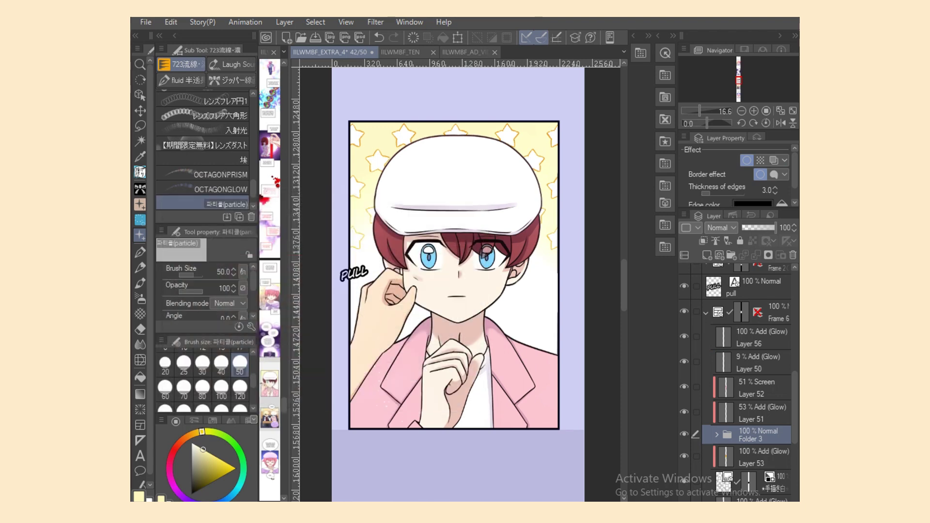
scroll(736, 179, down, 1)
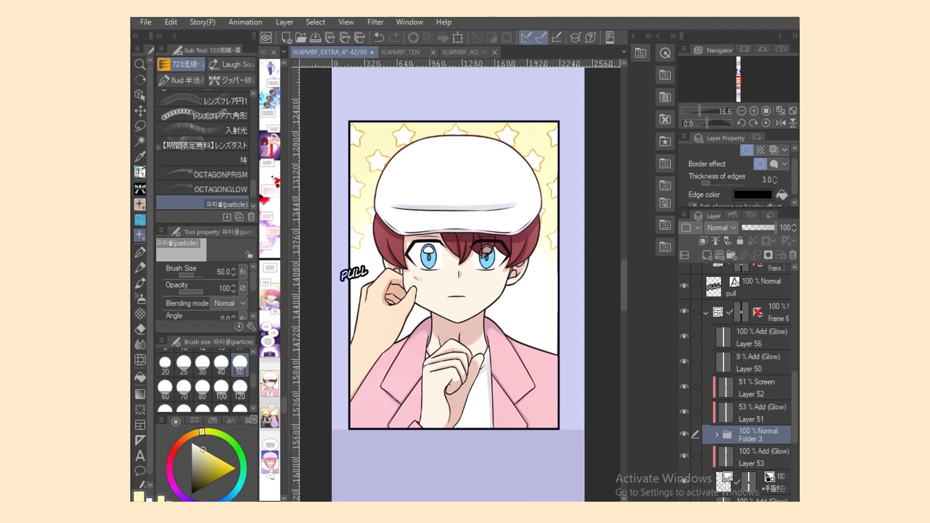
drag(706, 184, 710, 183)
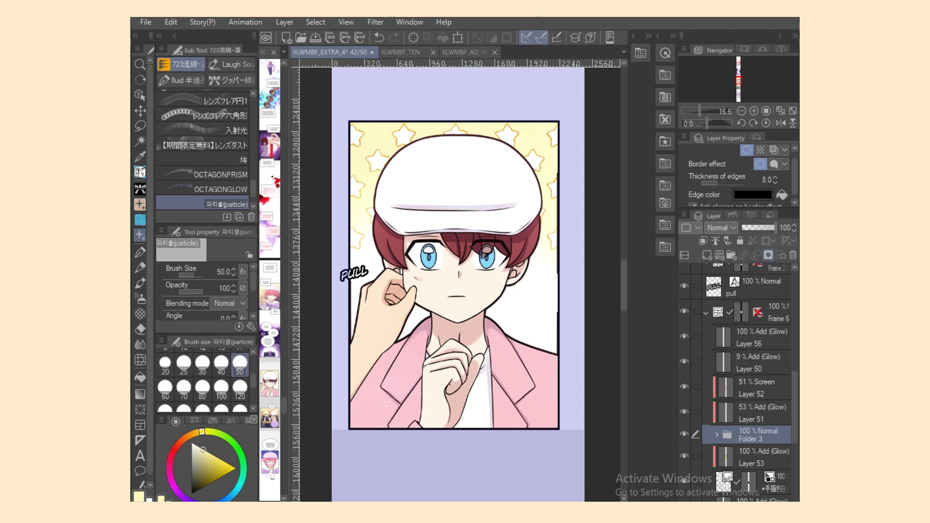
Mask out the character folder's black border along the panel's two side edges with the hard eraser, and select the Screen layer.
key(i)
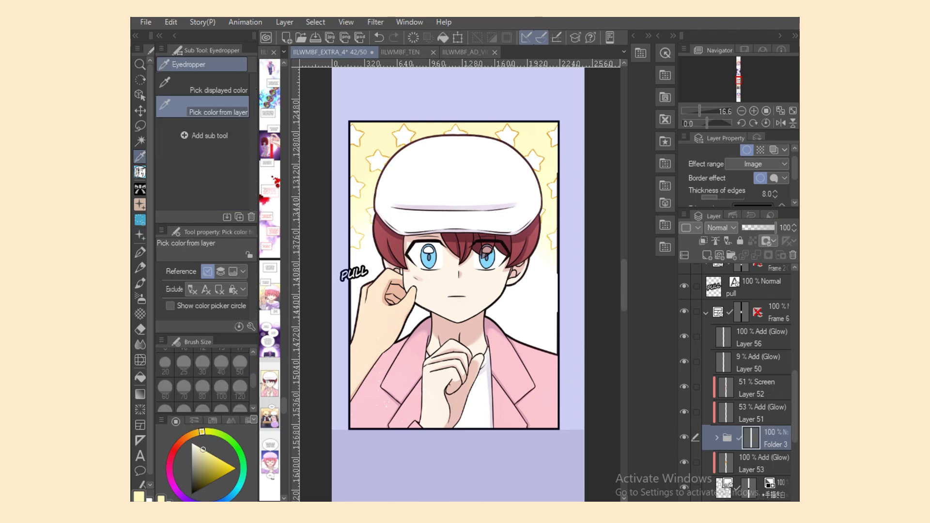
key(g)
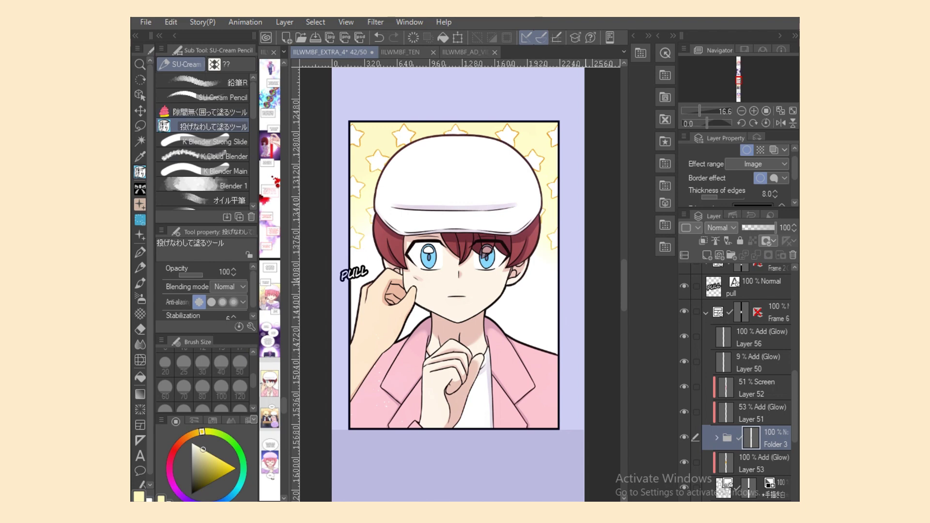
scroll(455, 281, right, 3)
scroll(476, 321, up, 4)
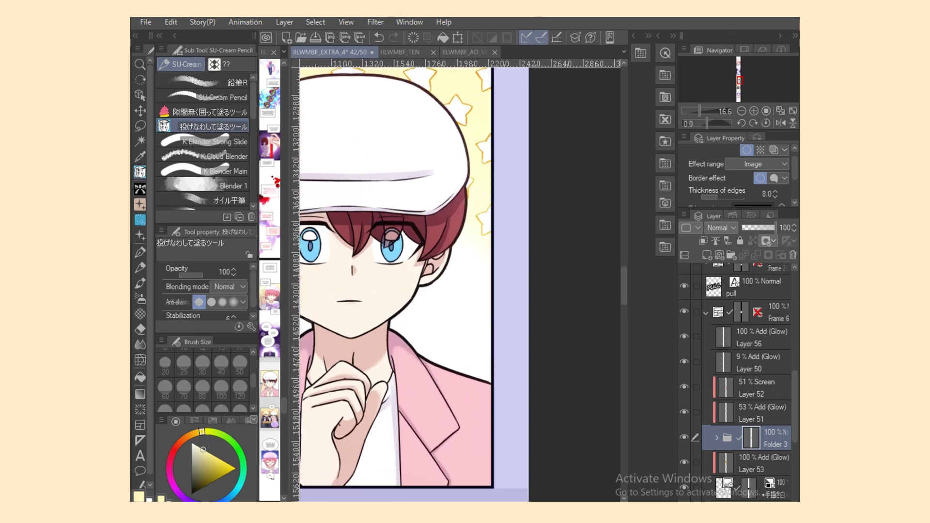
key(e)
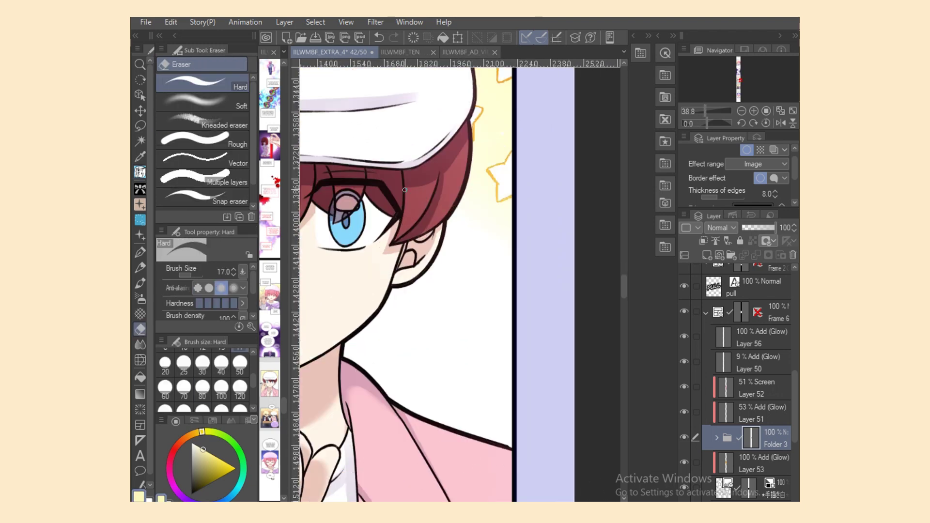
key(b)
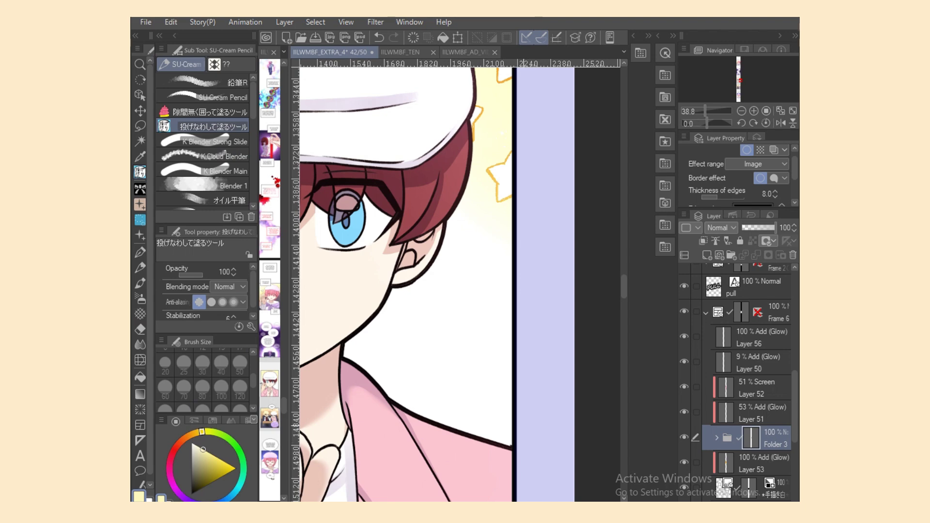
key(e)
key(b)
scroll(511, 443, left, 10)
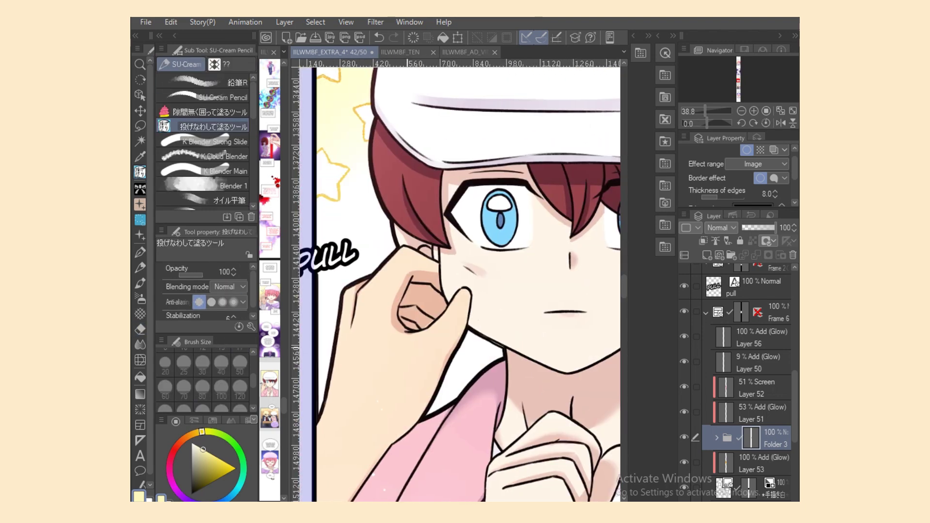
key(e)
drag(316, 416, 316, 365)
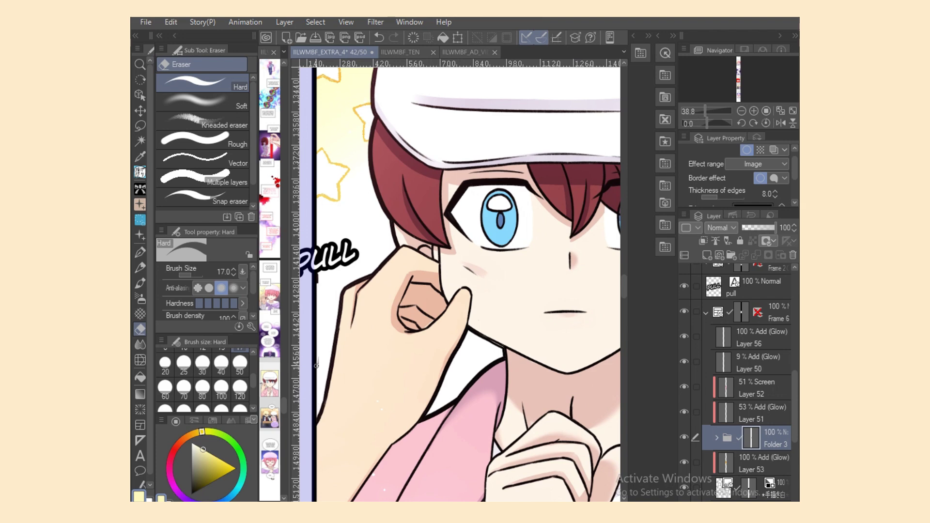
key(b)
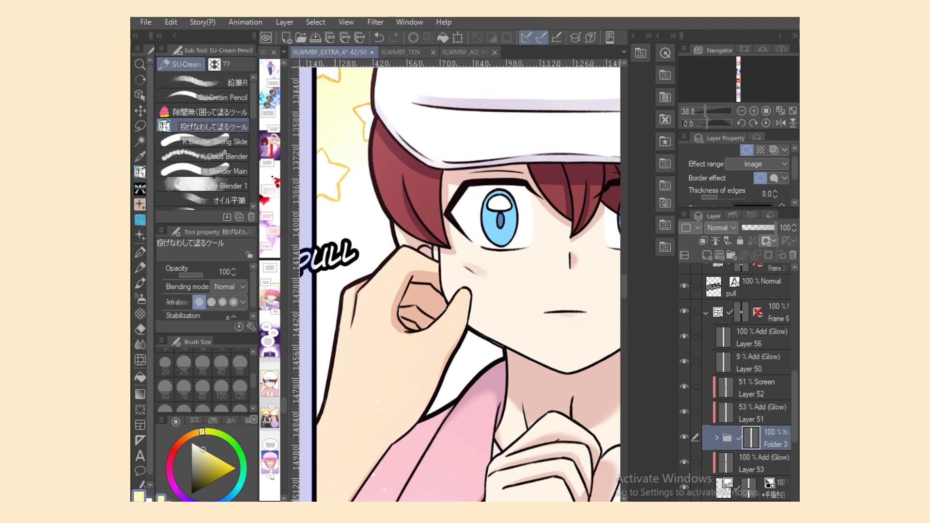
scroll(323, 128, down, 4)
scroll(461, 281, right, 3)
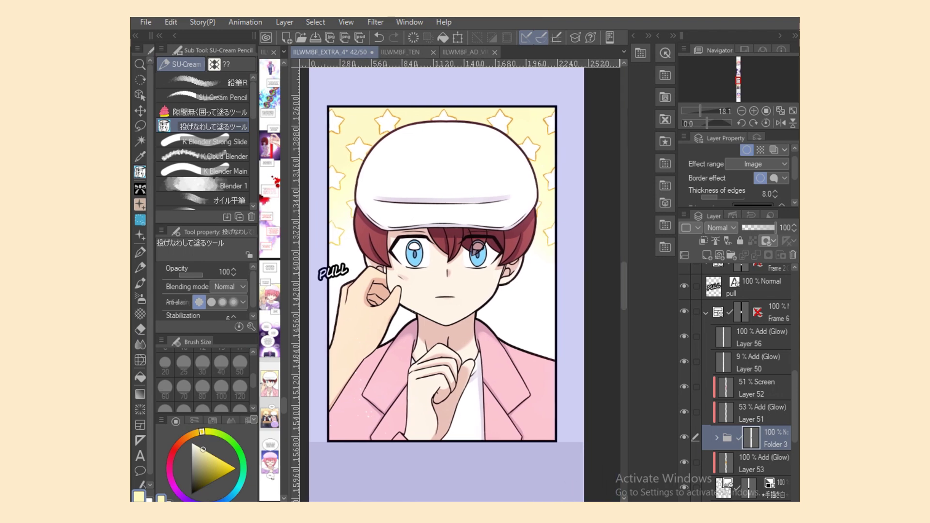
click(755, 388)
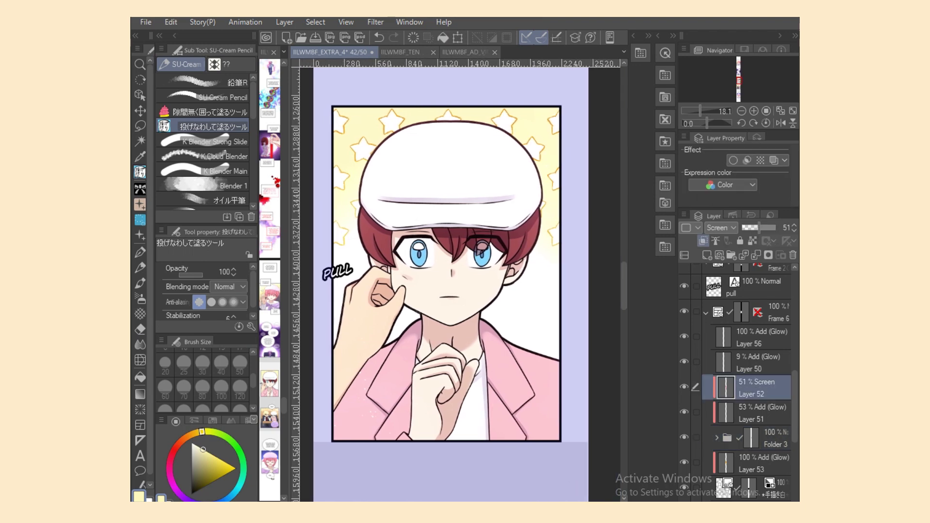